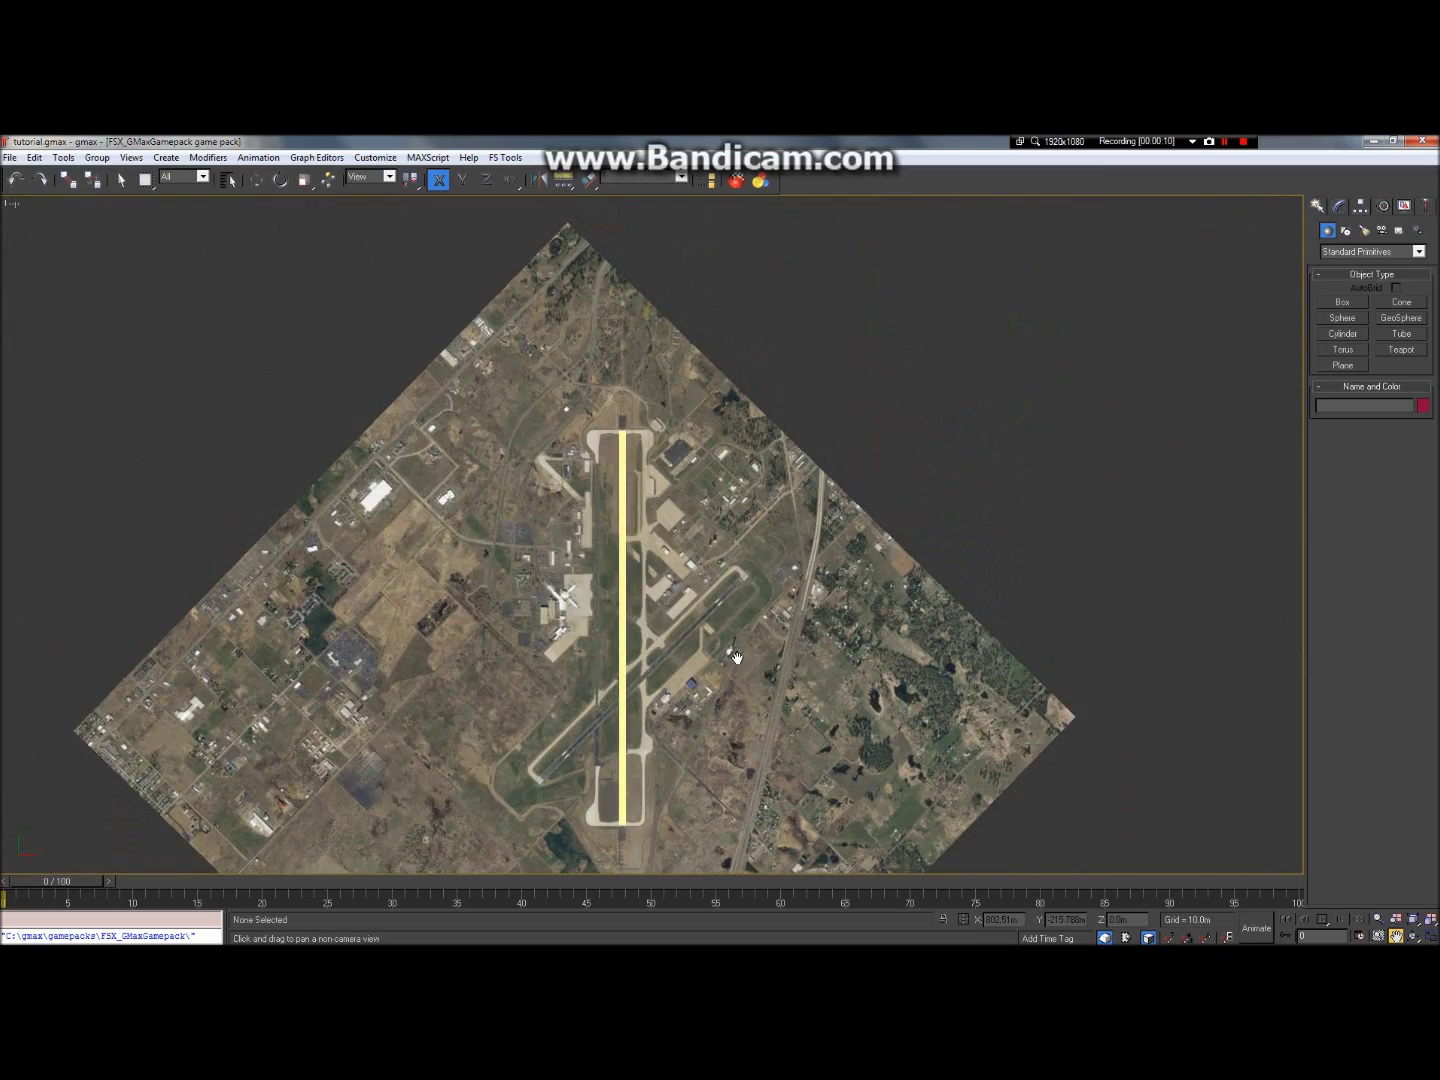
Step: Examine the display driver options in the viewport preferences, then cancel the driver selection
scroll(800, 541, "up", 5)
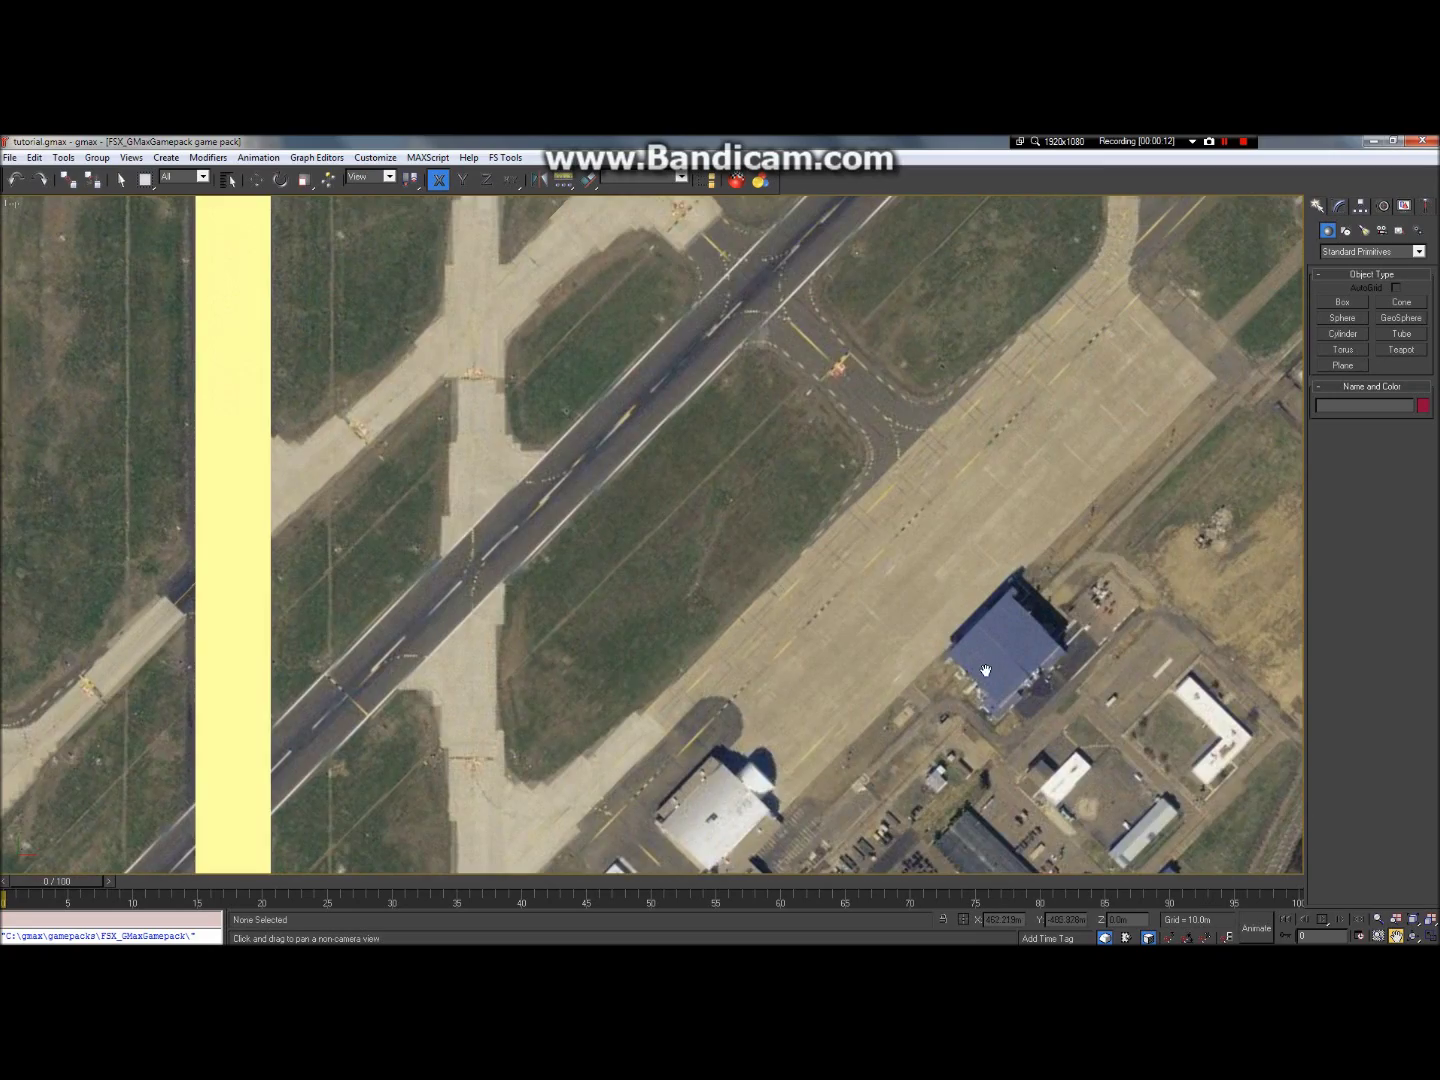
left_click_drag(659, 469, 1019, 652)
left_click_drag(761, 391, 764, 764)
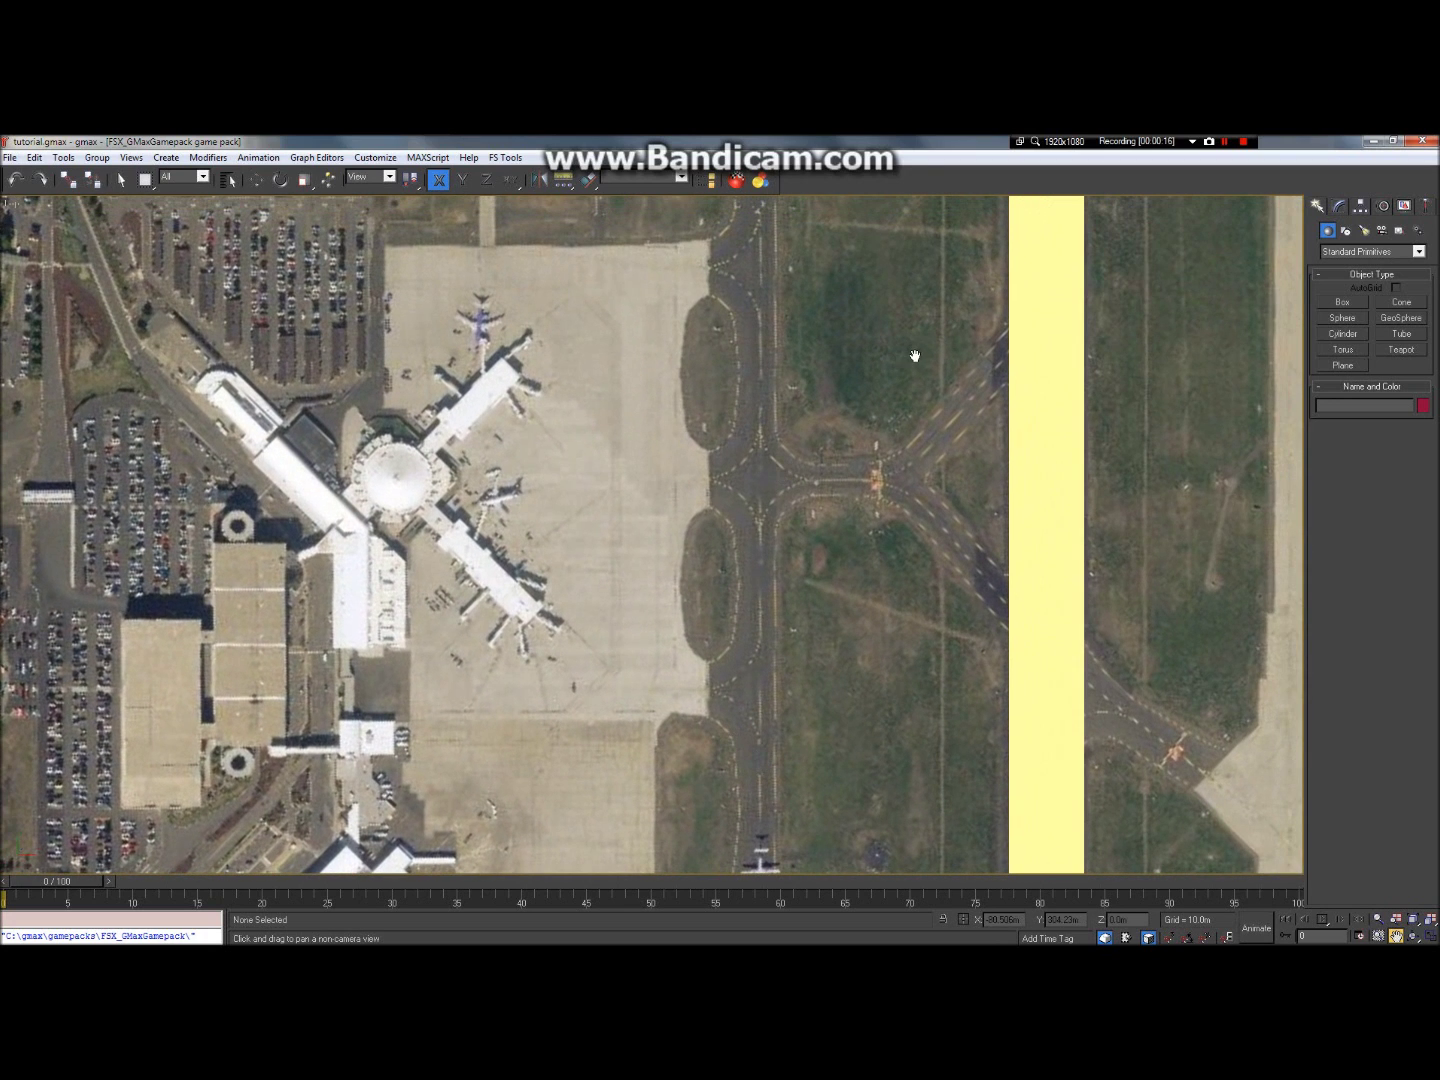
left_click(375, 158)
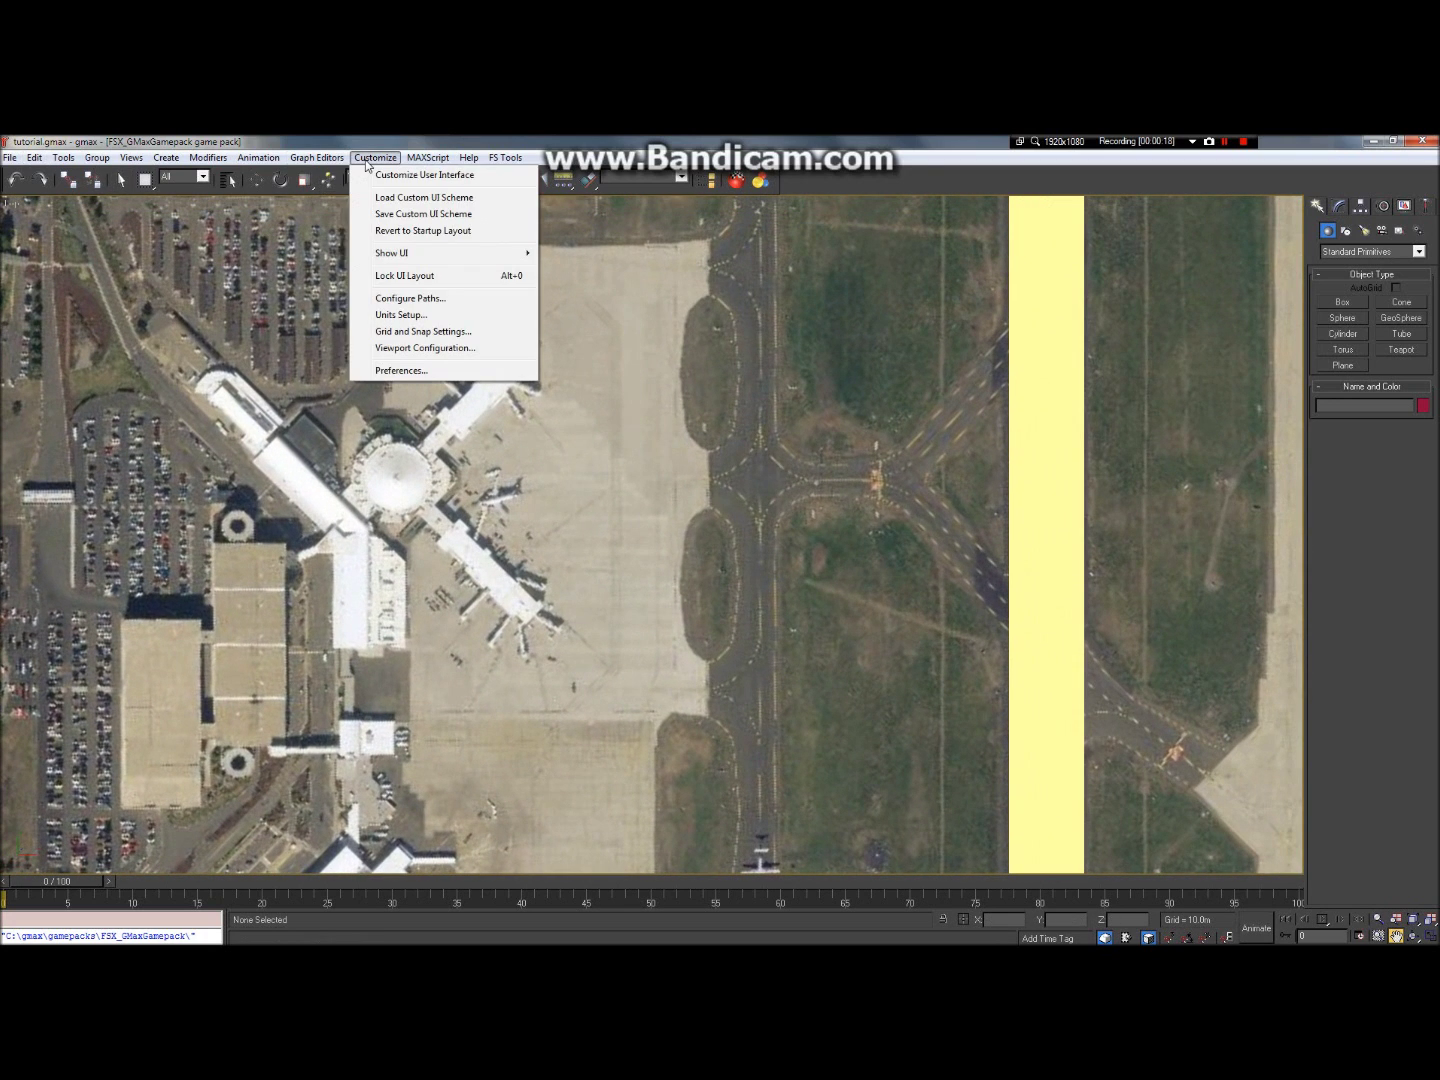
left_click(405, 370)
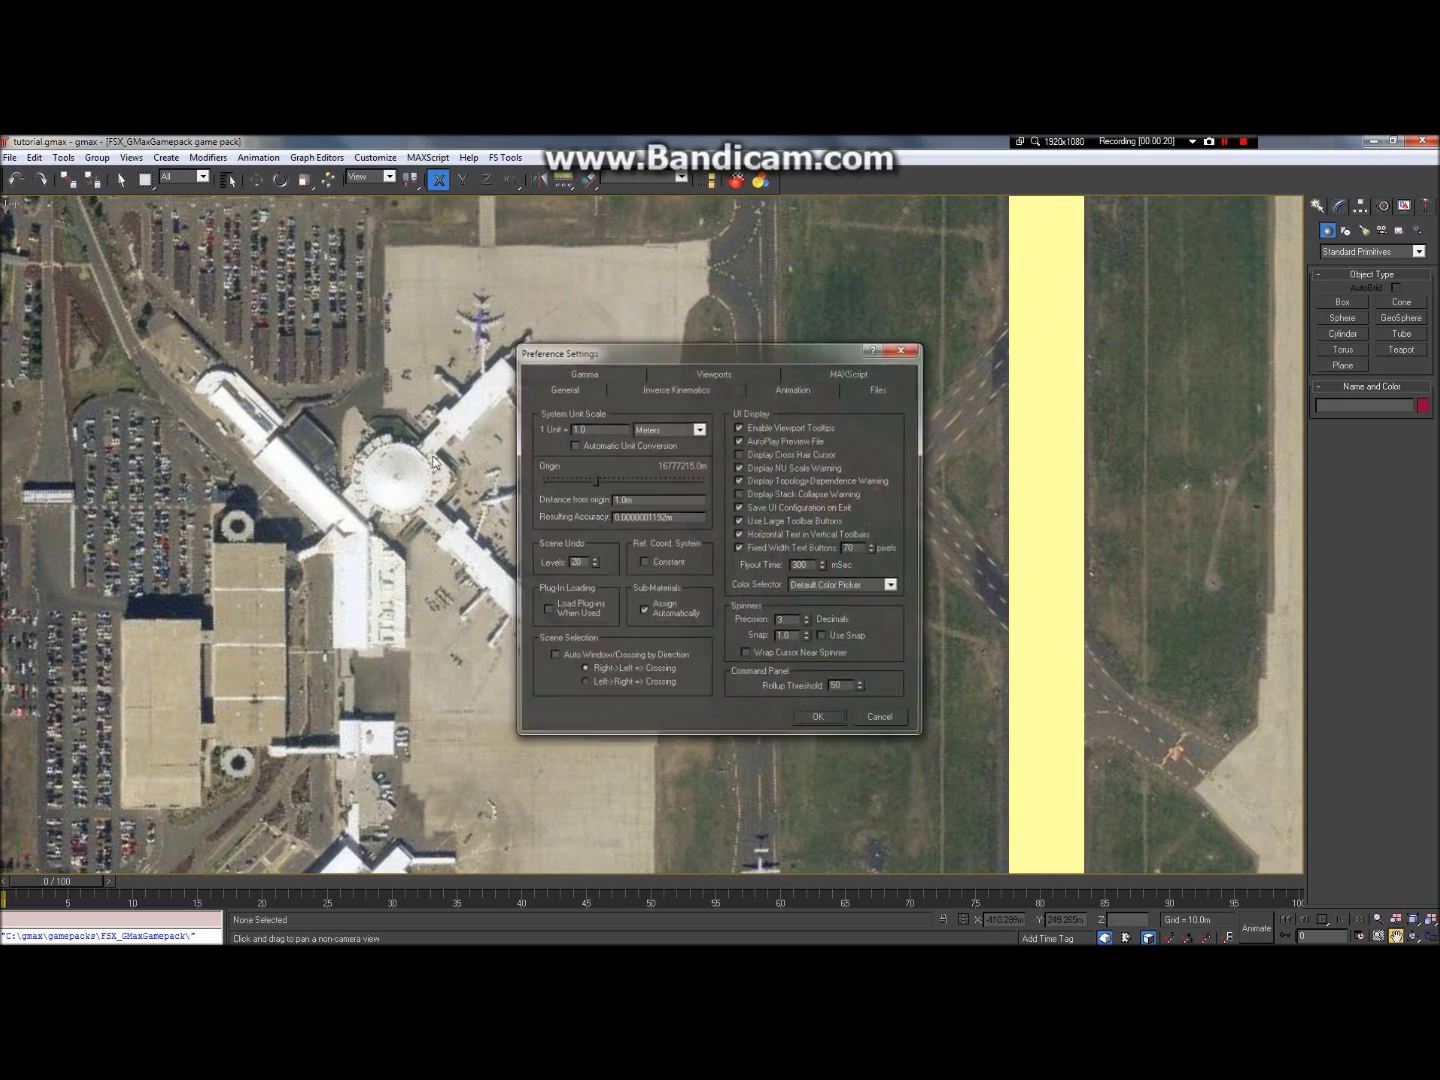
left_click(730, 376)
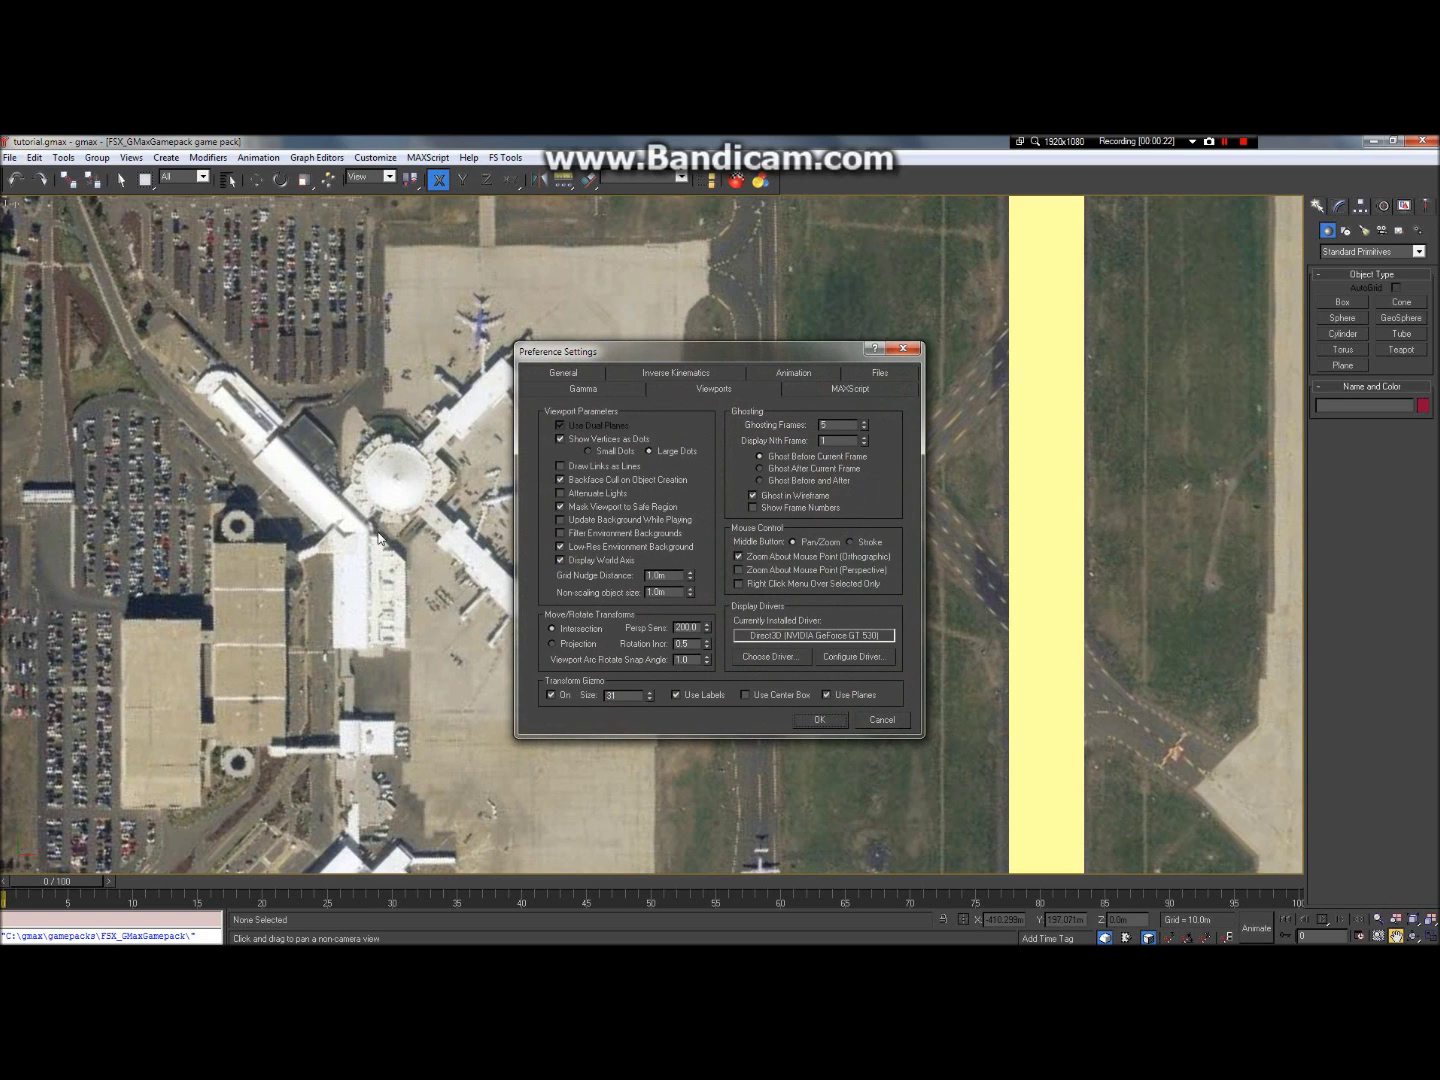
left_click(778, 658)
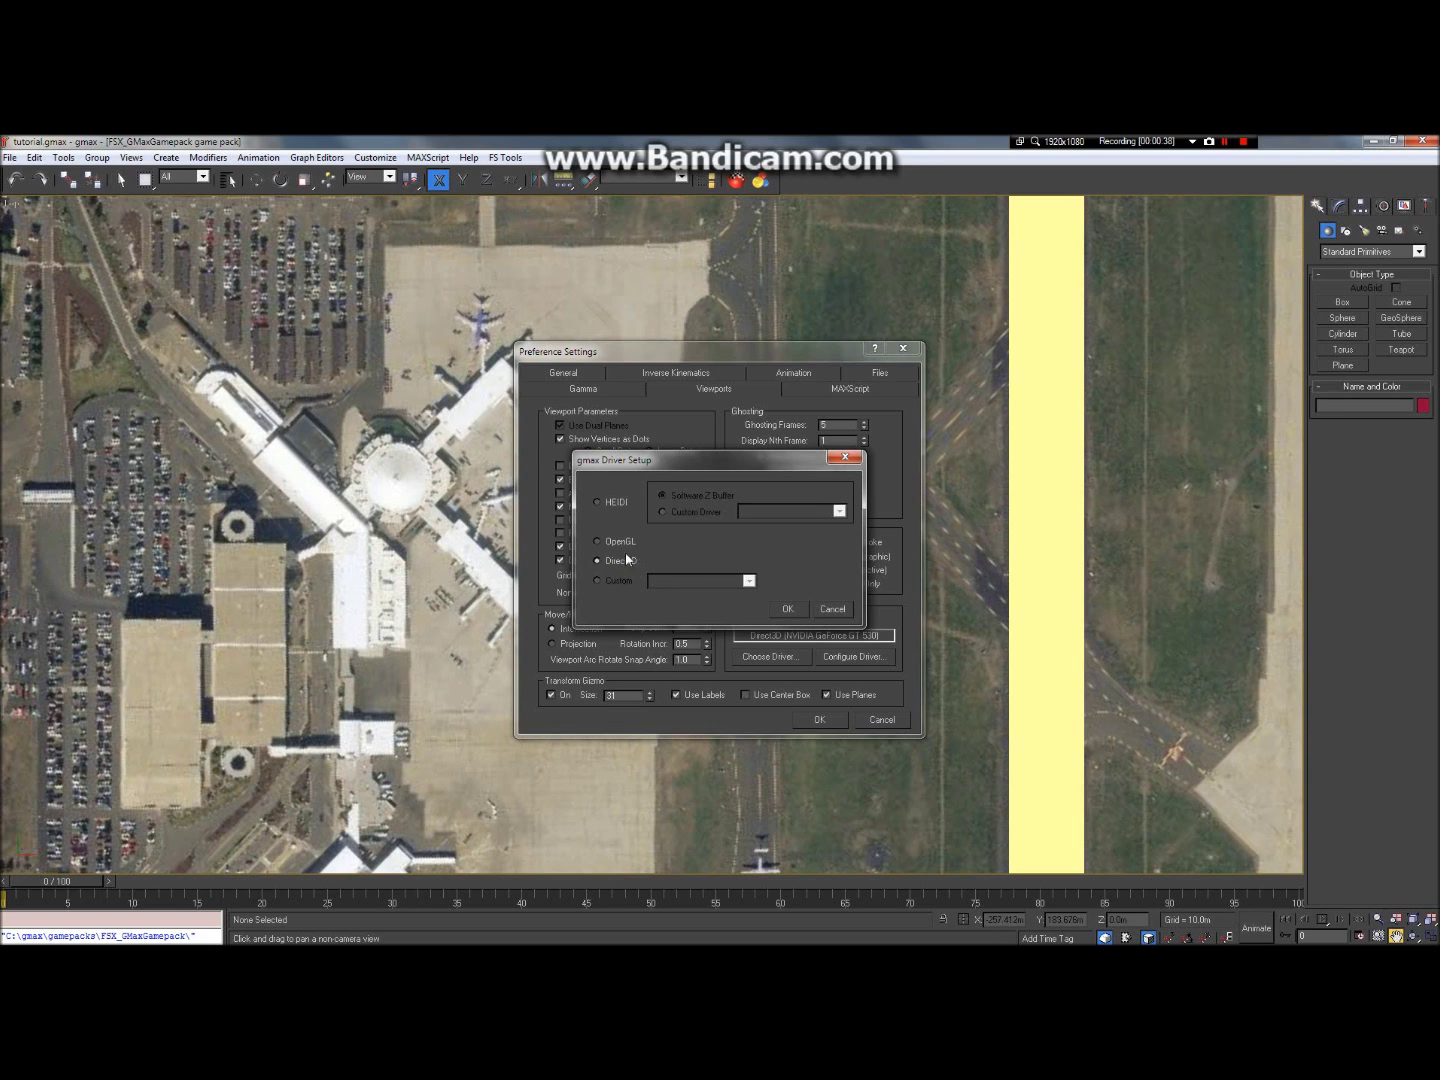
left_click(831, 609)
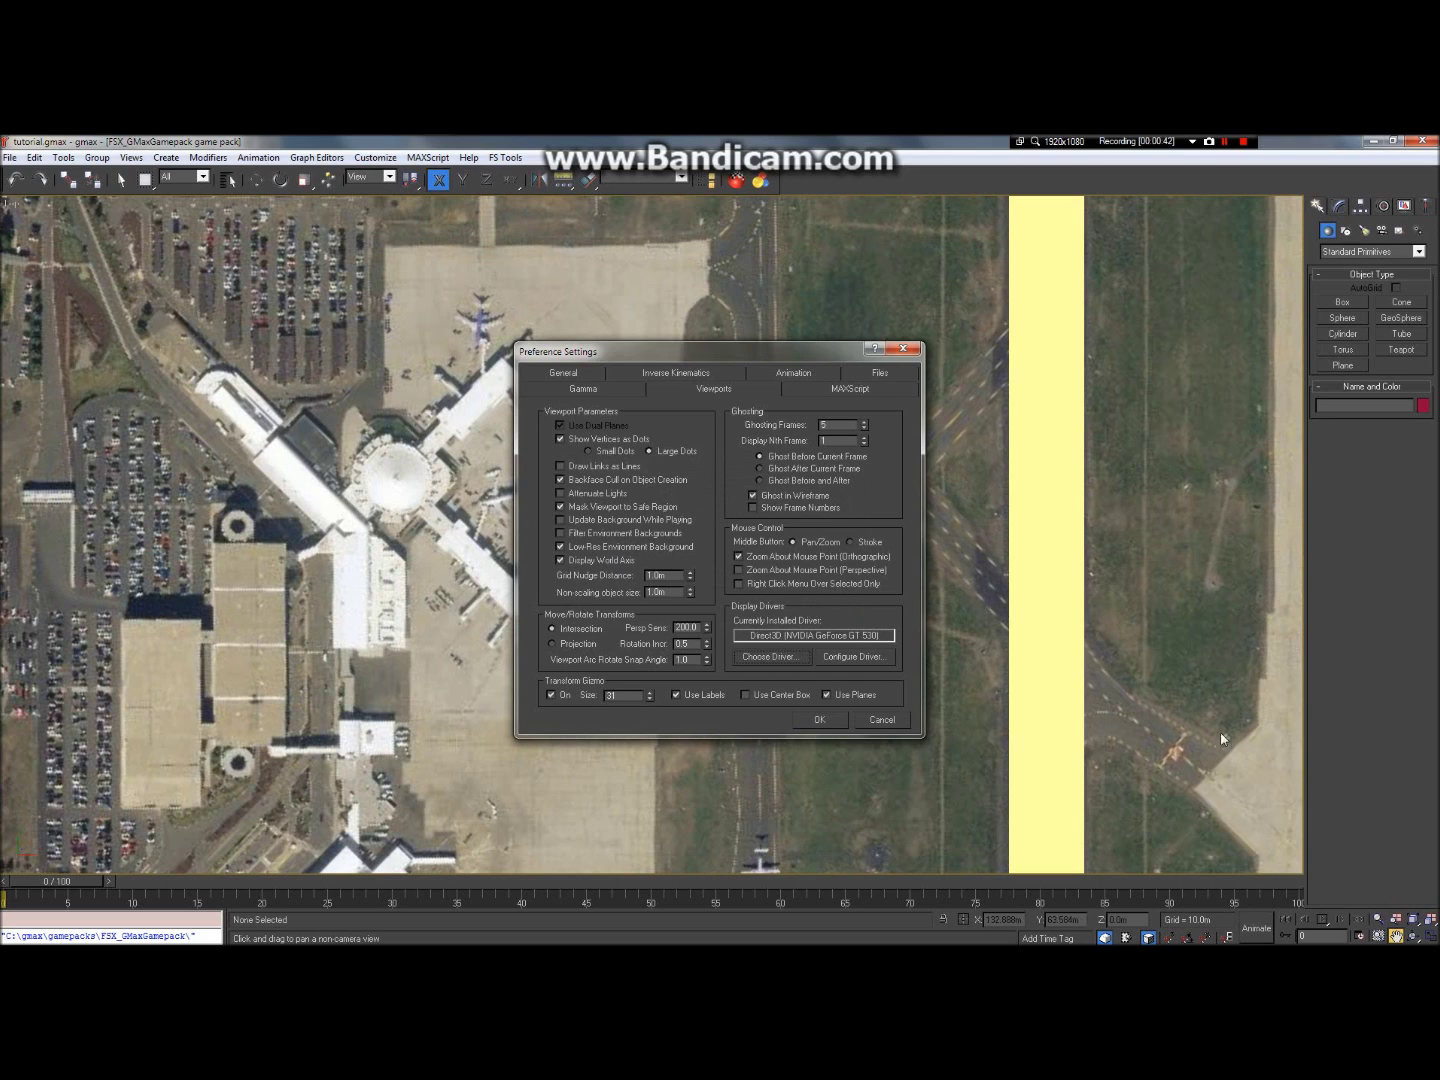
Step: Review the Direct3D configuration, including its background and download texture sizes, and close the preferences
left_click(884, 657)
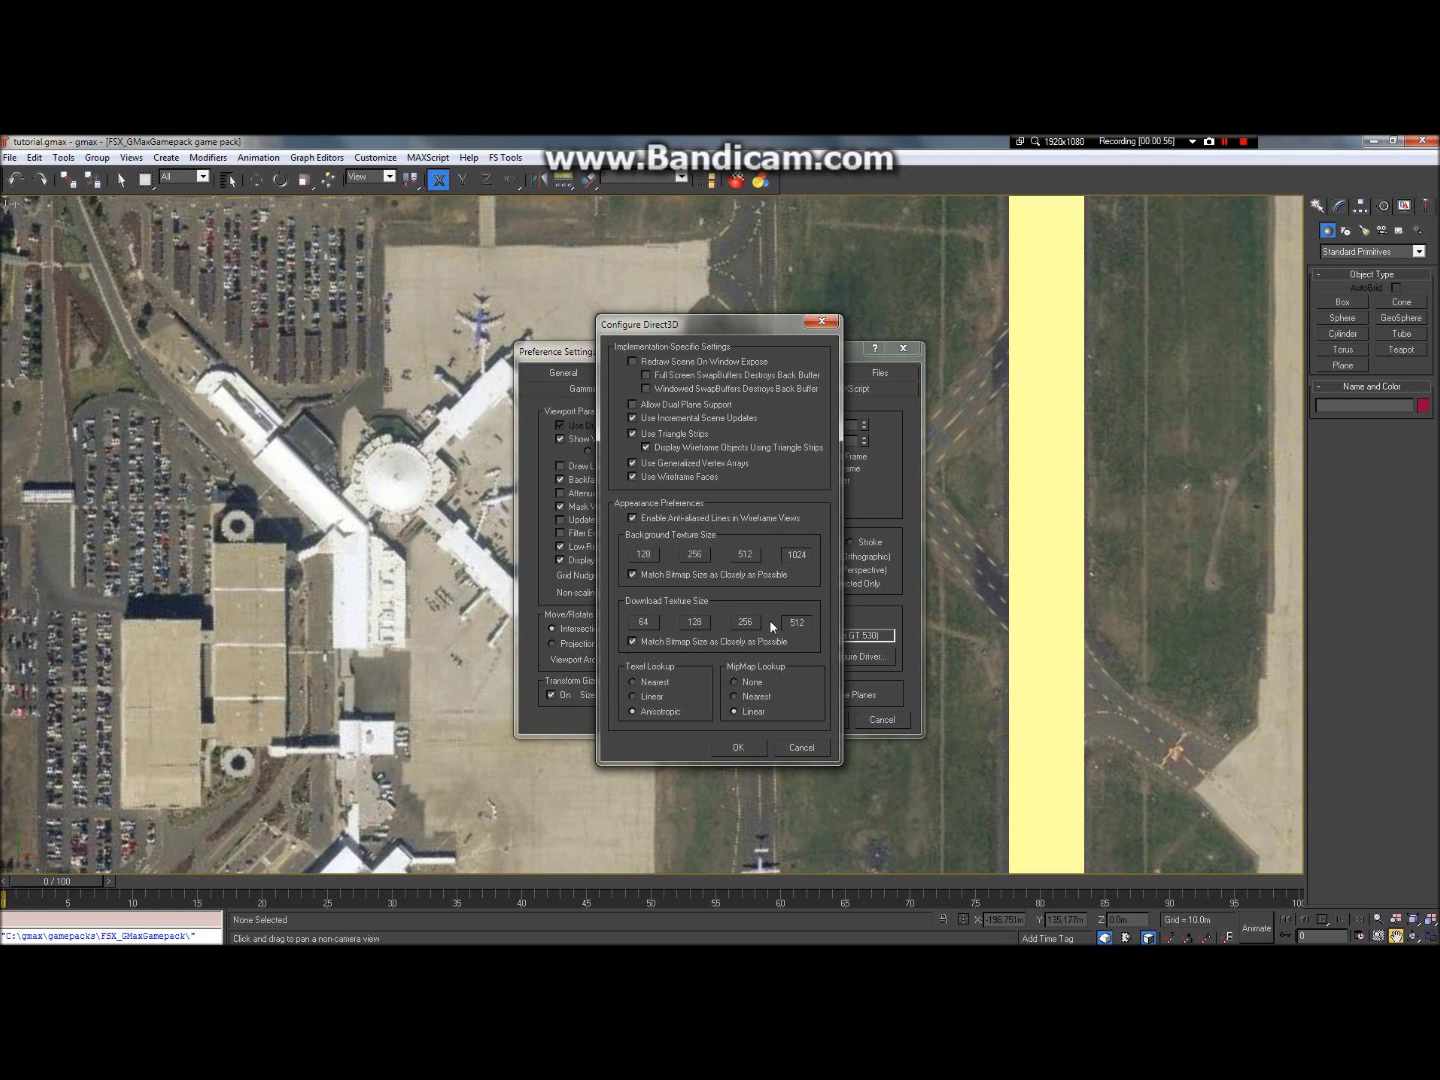
left_click(825, 323)
left_click(903, 348)
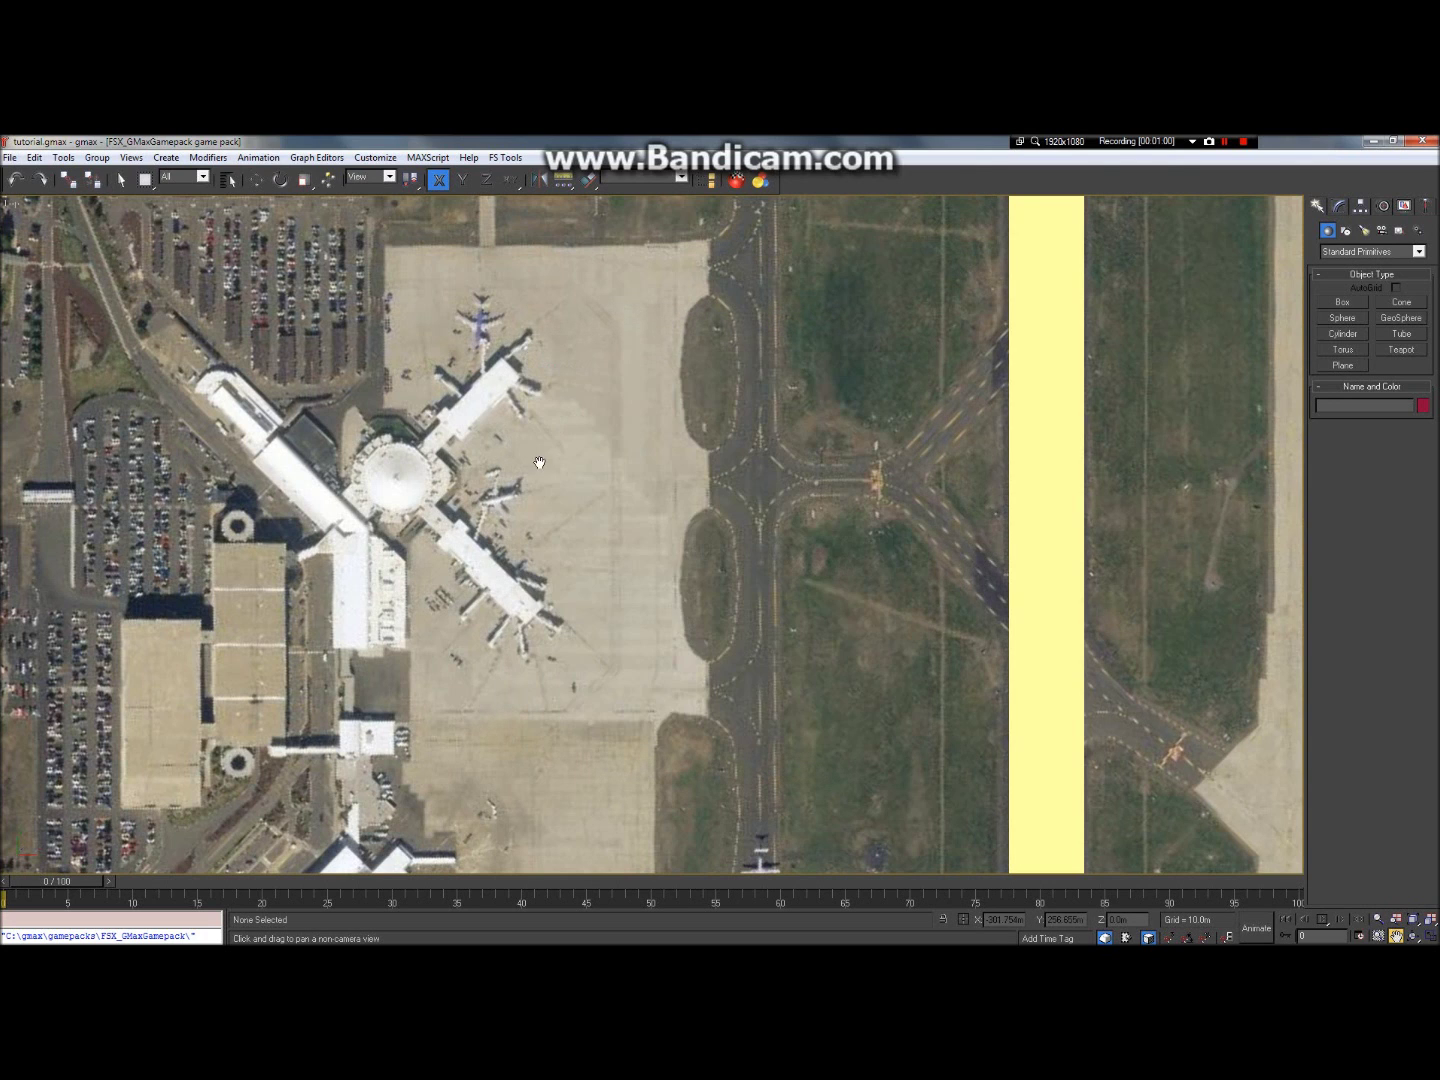
Step: Draw a plane about 201 m long and 21 m wide over the concrete taxiway east of the yellow runway strip
left_click_drag(823, 536, 544, 488)
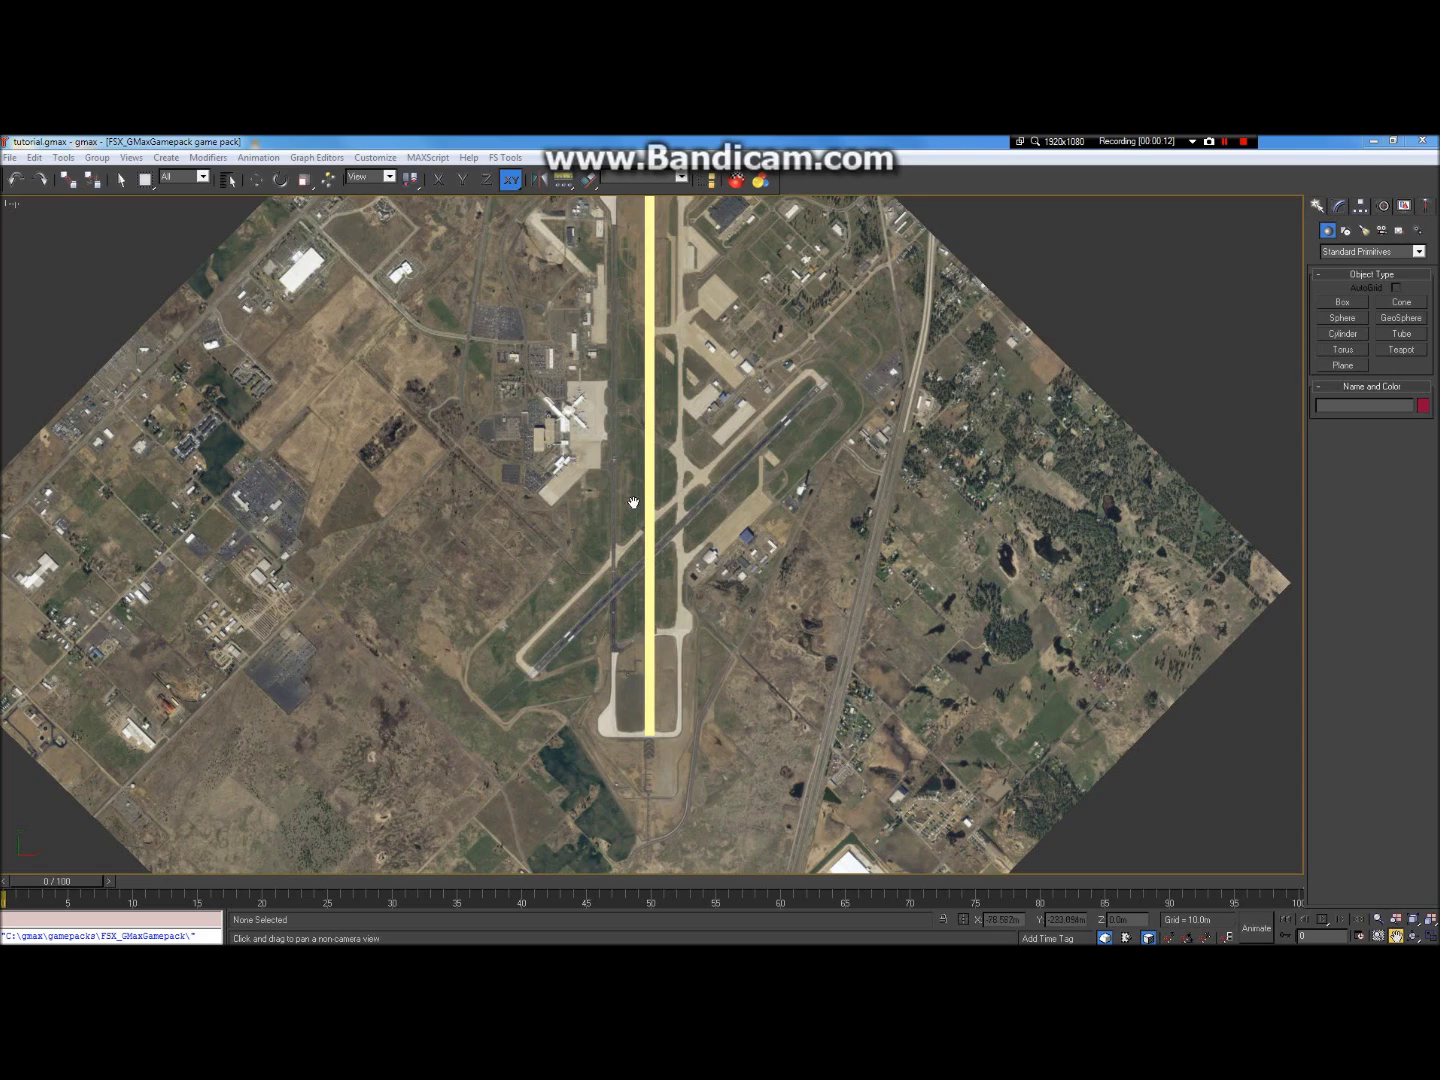
scroll(816, 468, "up", 5)
scroll(800, 451, "down", 6)
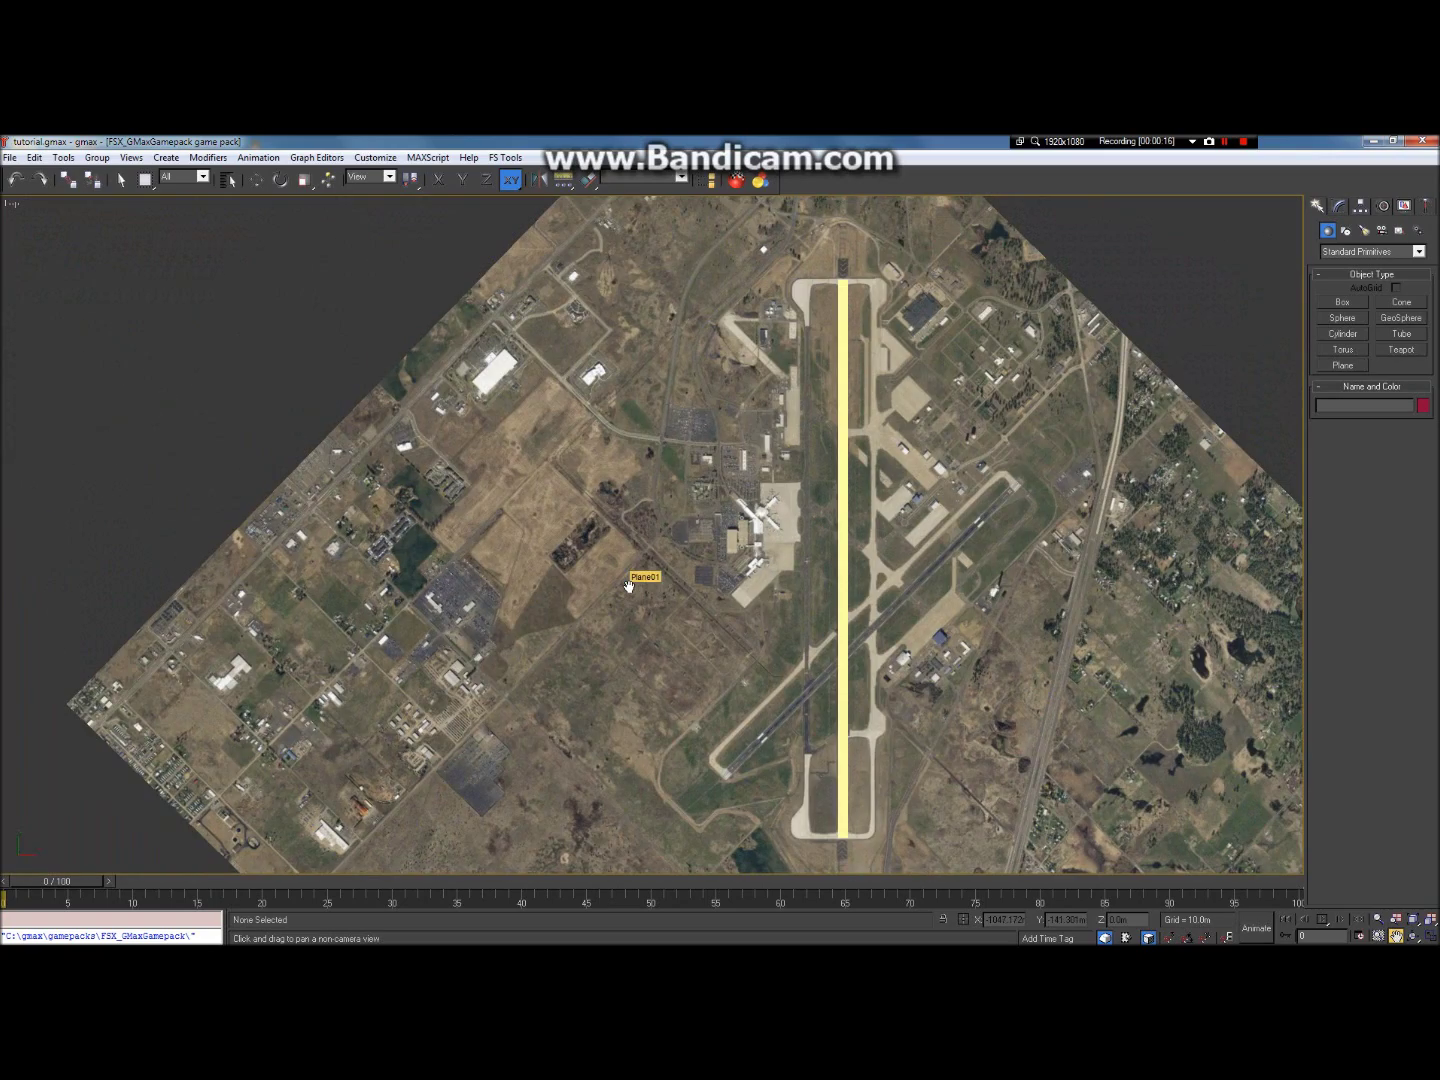
left_click_drag(971, 604, 897, 547)
scroll(860, 540, "up", 5)
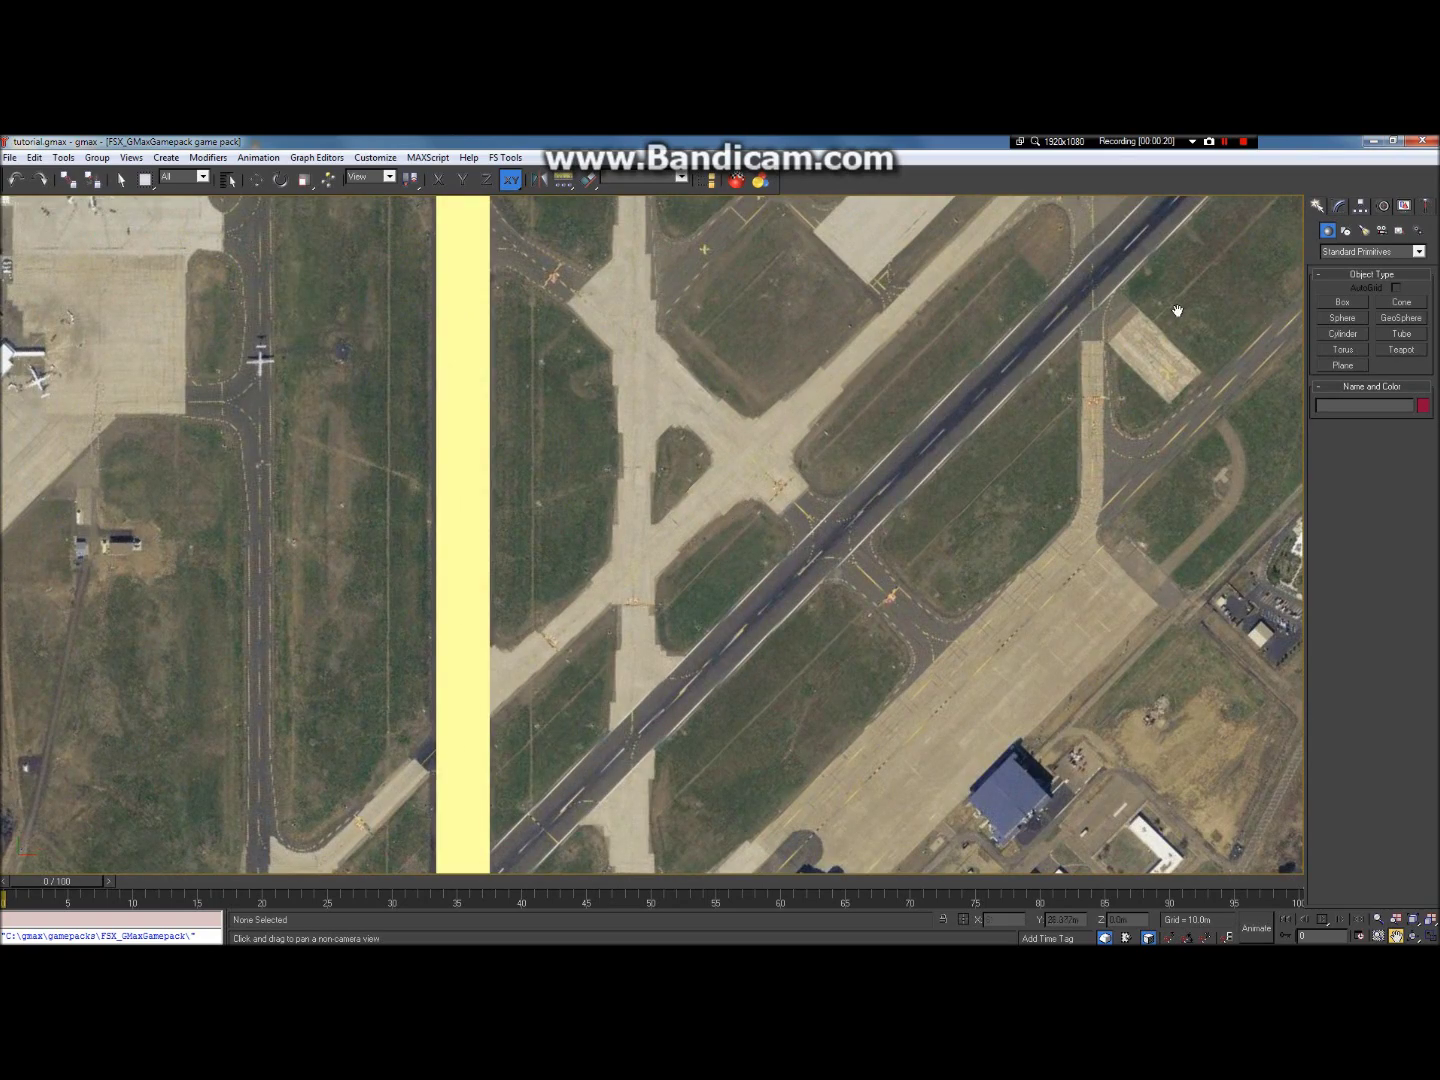
mouse_move(648, 381)
left_mouse_down()
mouse_move(861, 540)
mouse_move(874, 579)
mouse_move(816, 588)
left_mouse_up()
left_click_drag(579, 408, 301, 507)
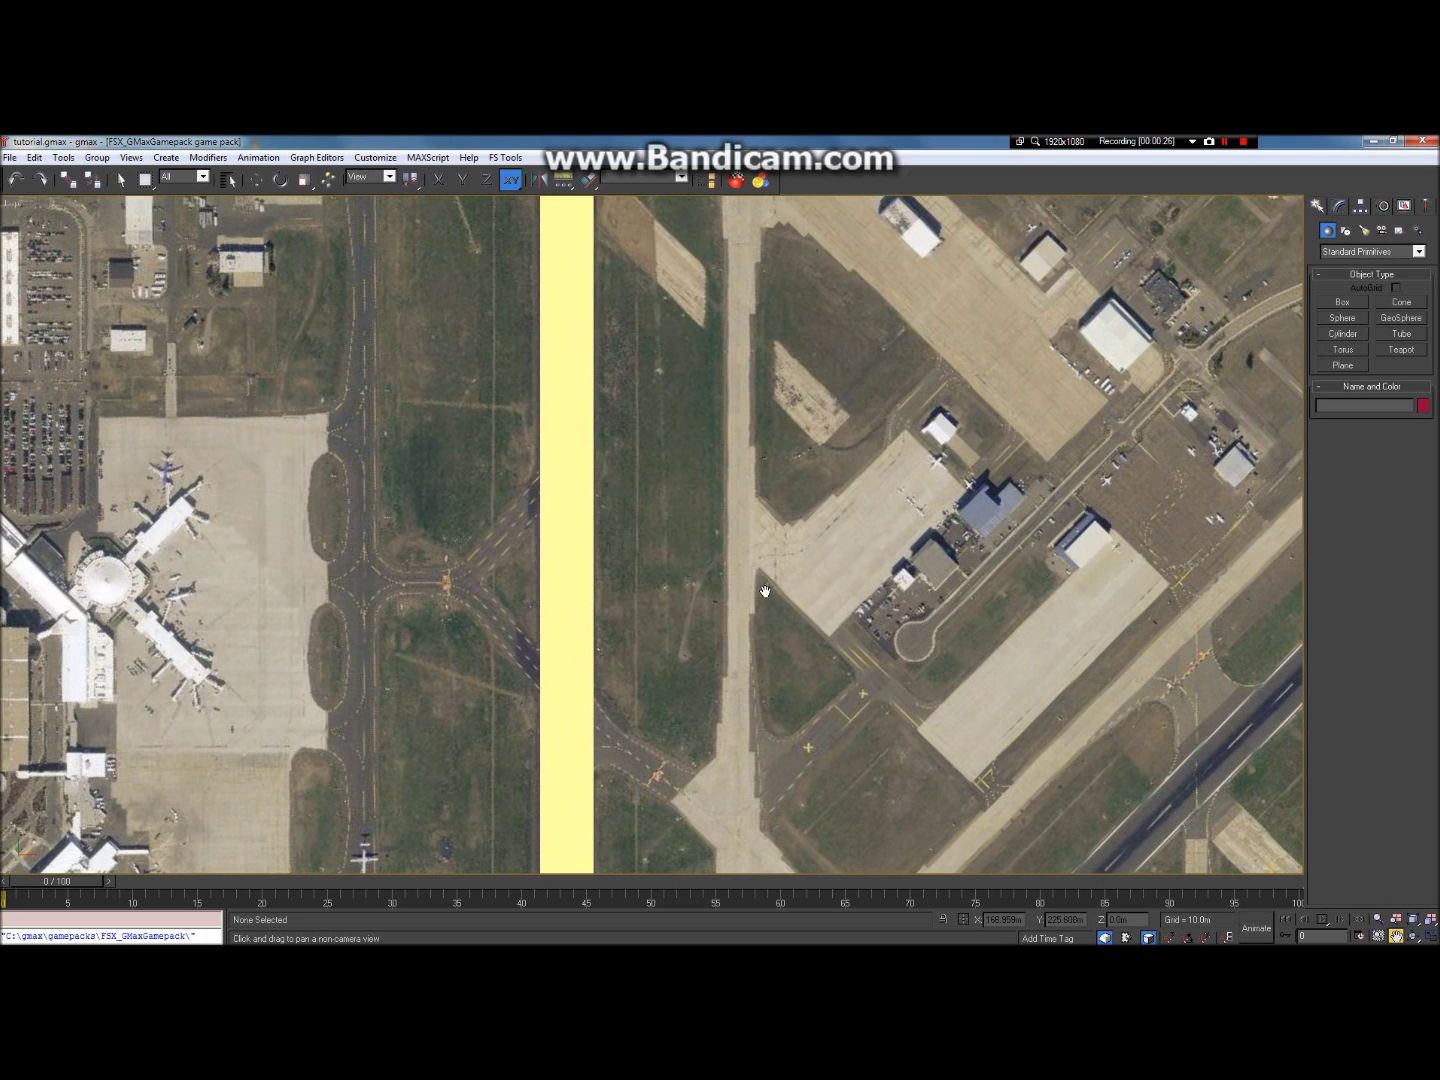
left_click_drag(753, 582, 666, 482)
scroll(576, 655, "up", 5)
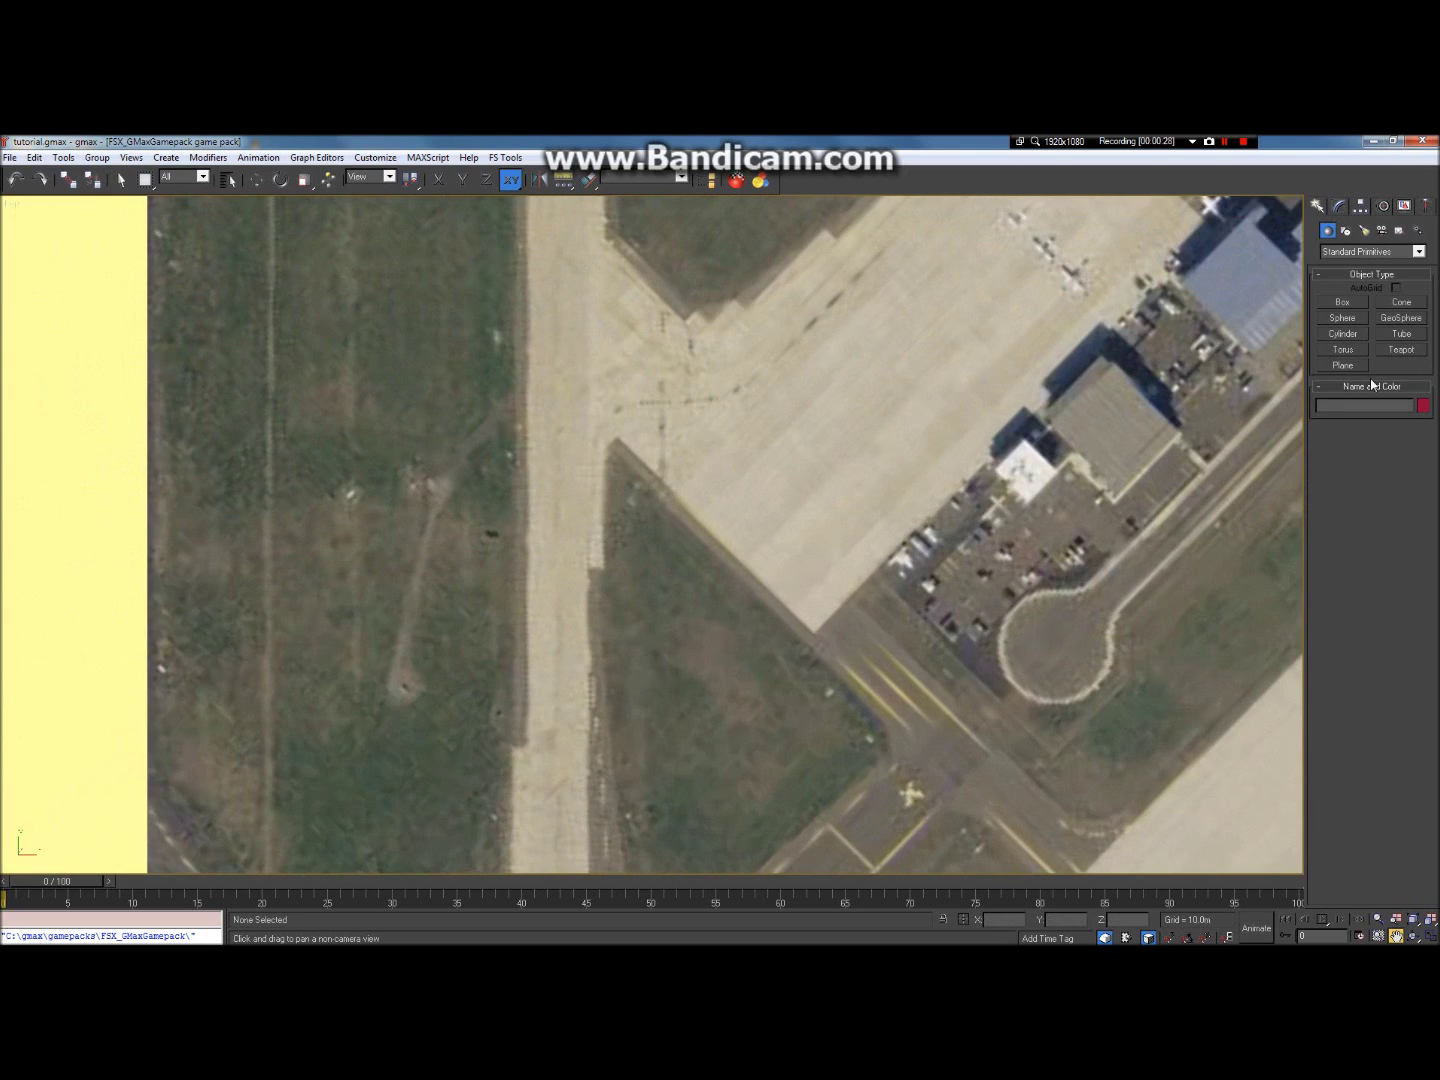
left_click(1343, 366)
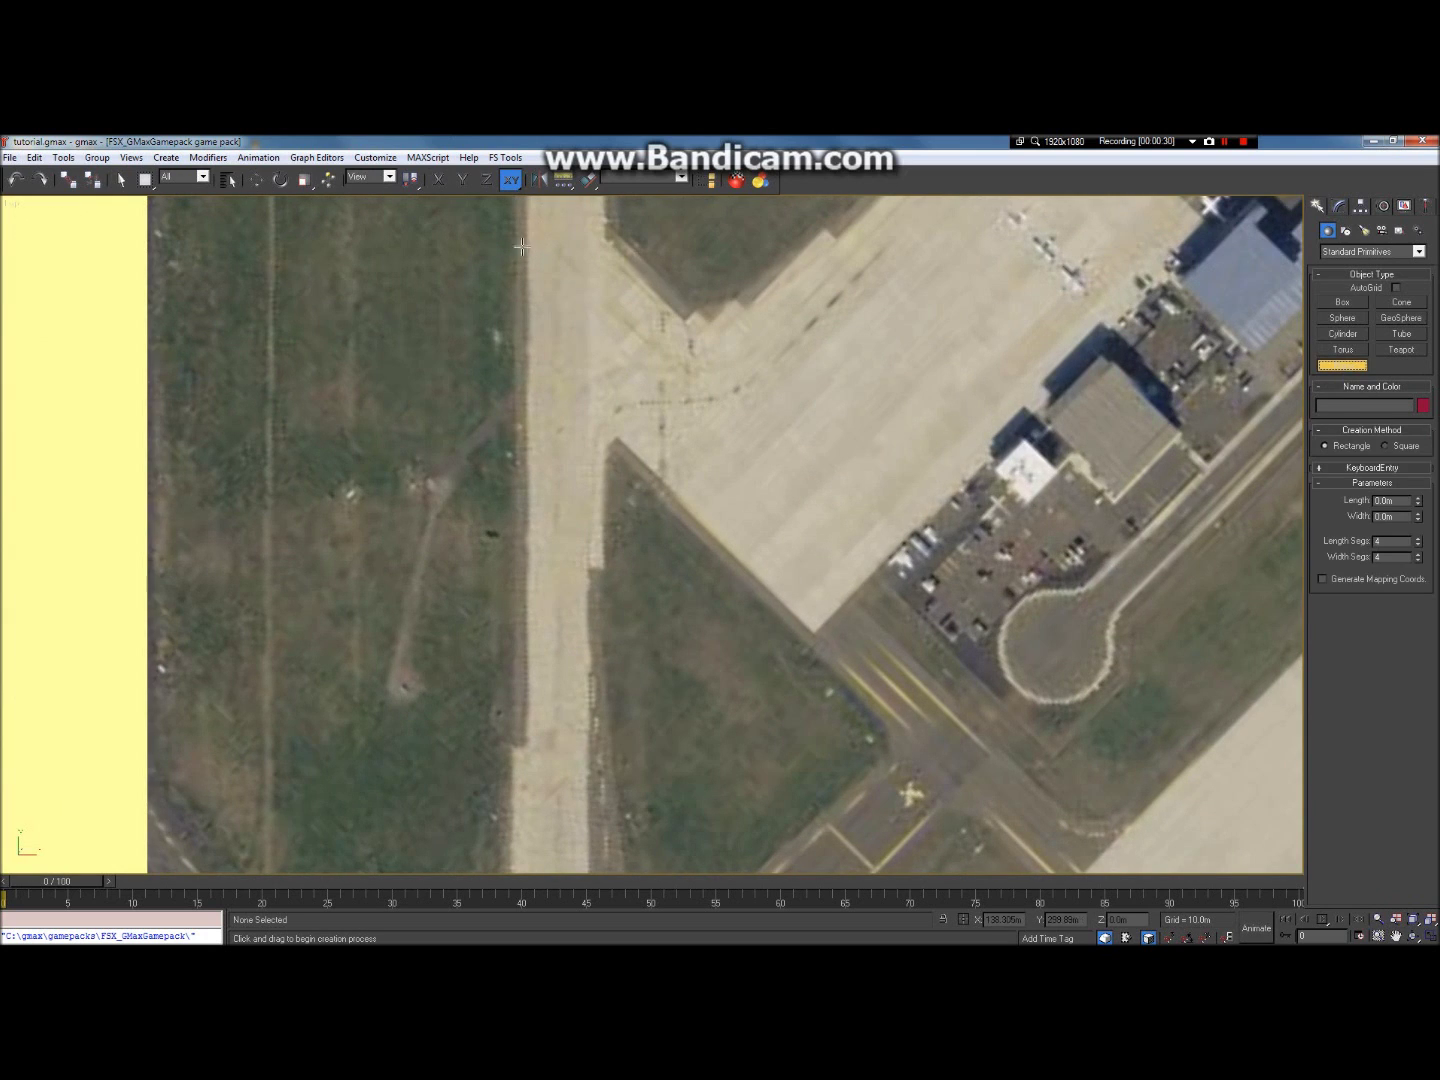
left_click_drag(530, 216, 600, 874)
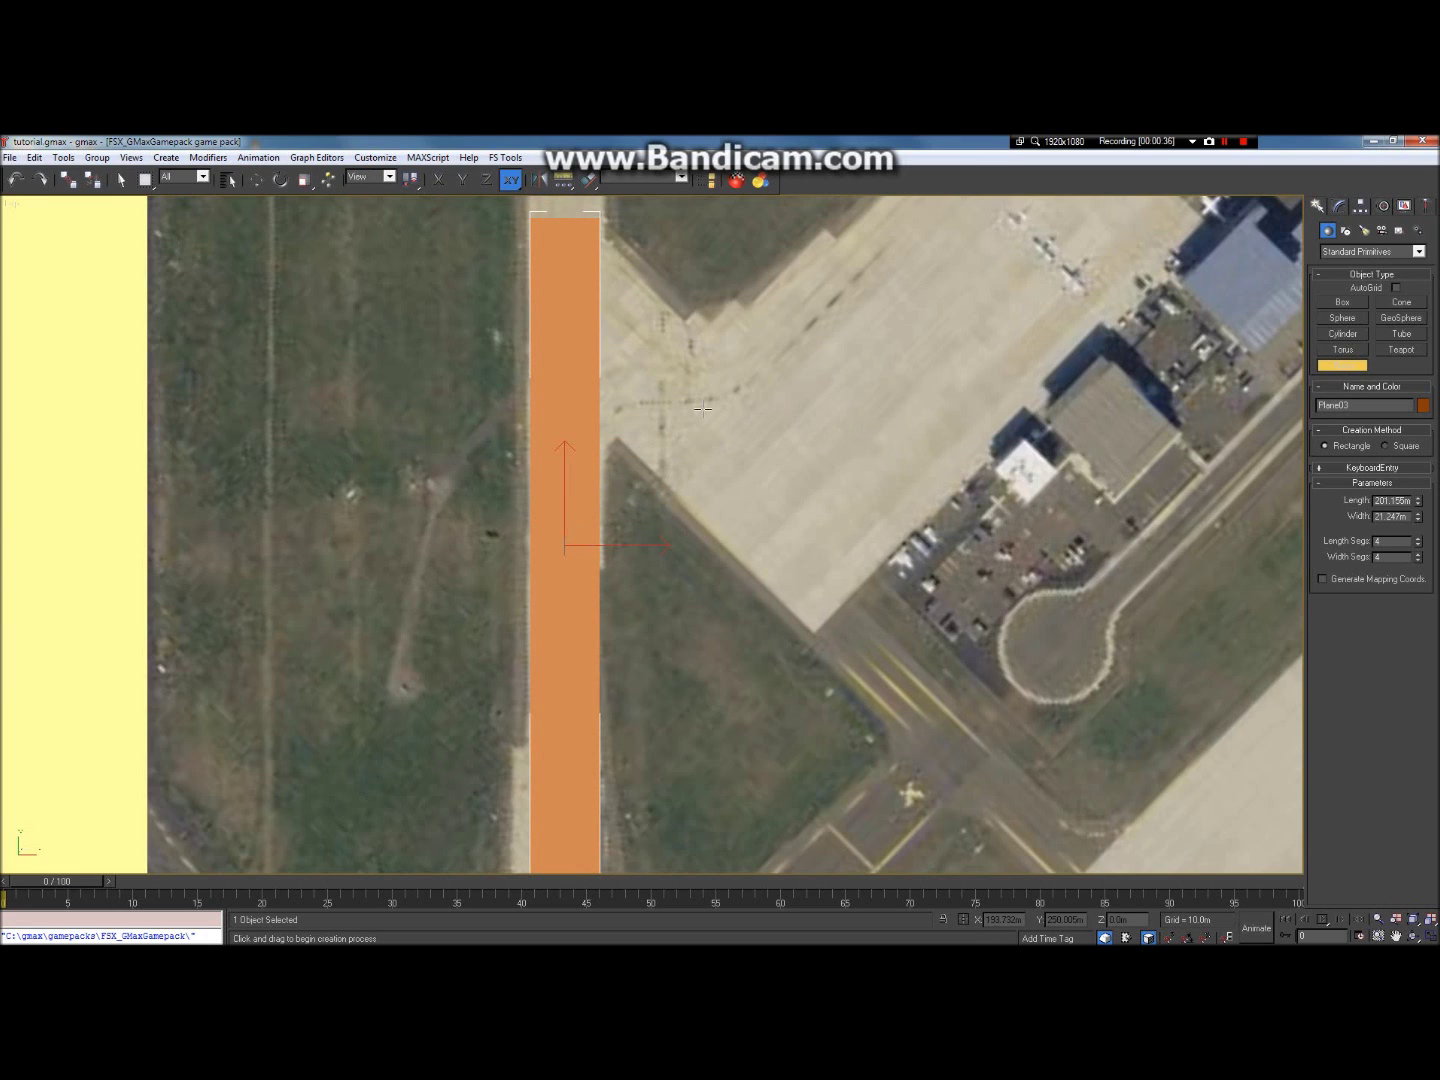
Step: Set the taxiway plane's width to 20 m and move it slightly along X to line up with the pavement
double_click(1411, 517)
type("21")
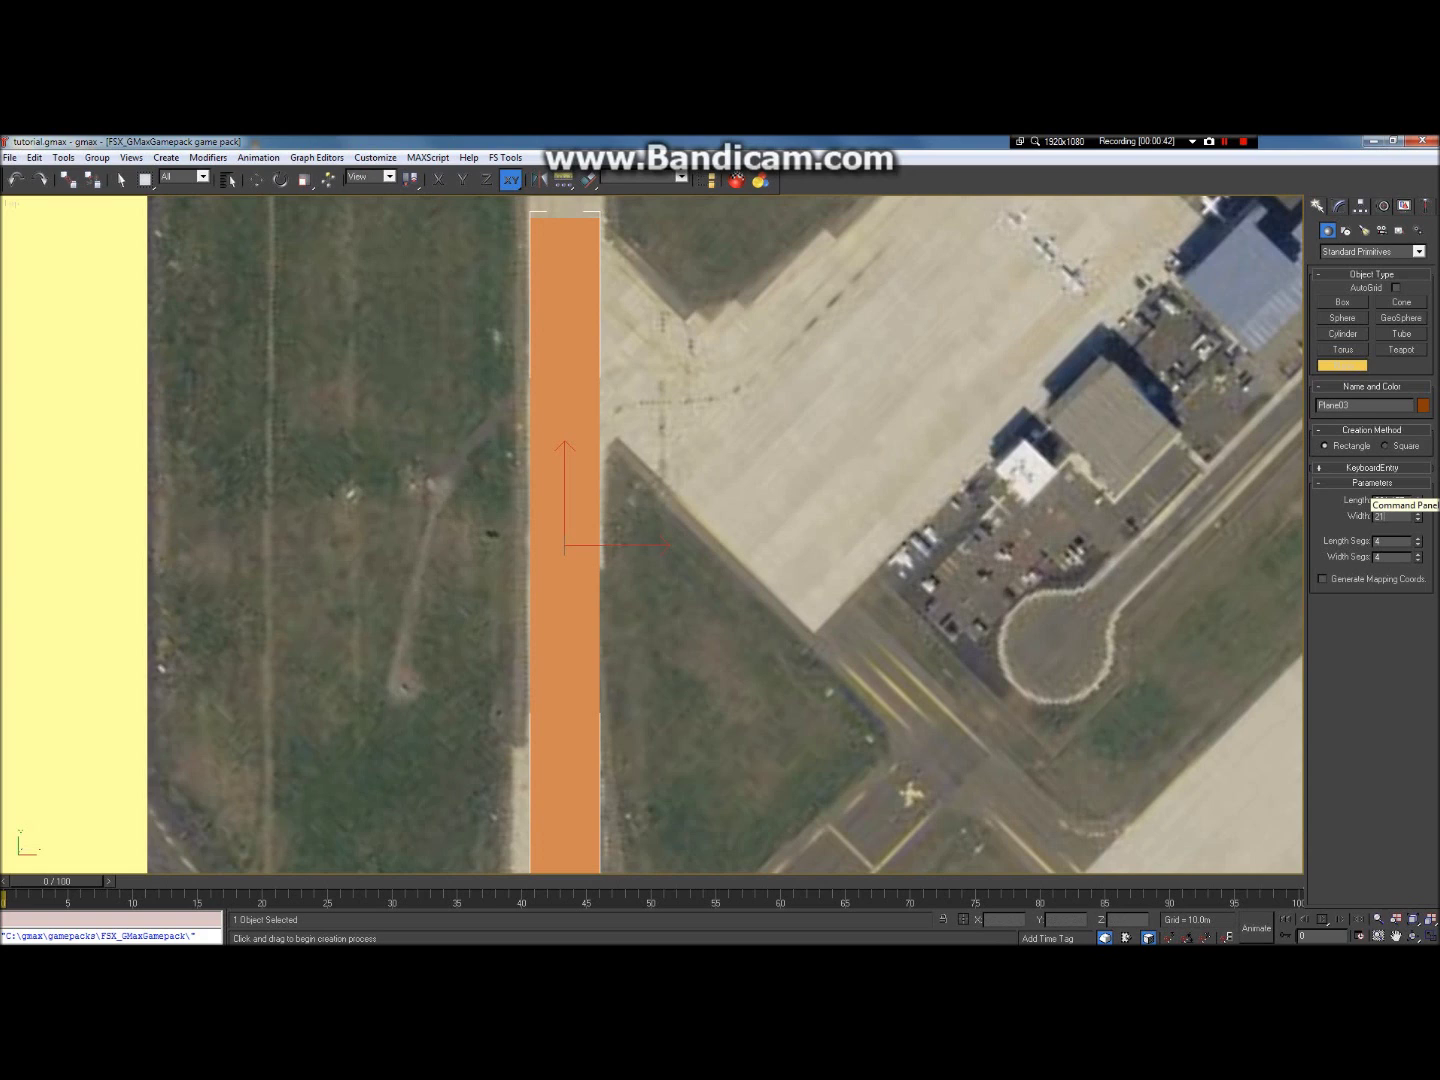
left_click(1404, 501)
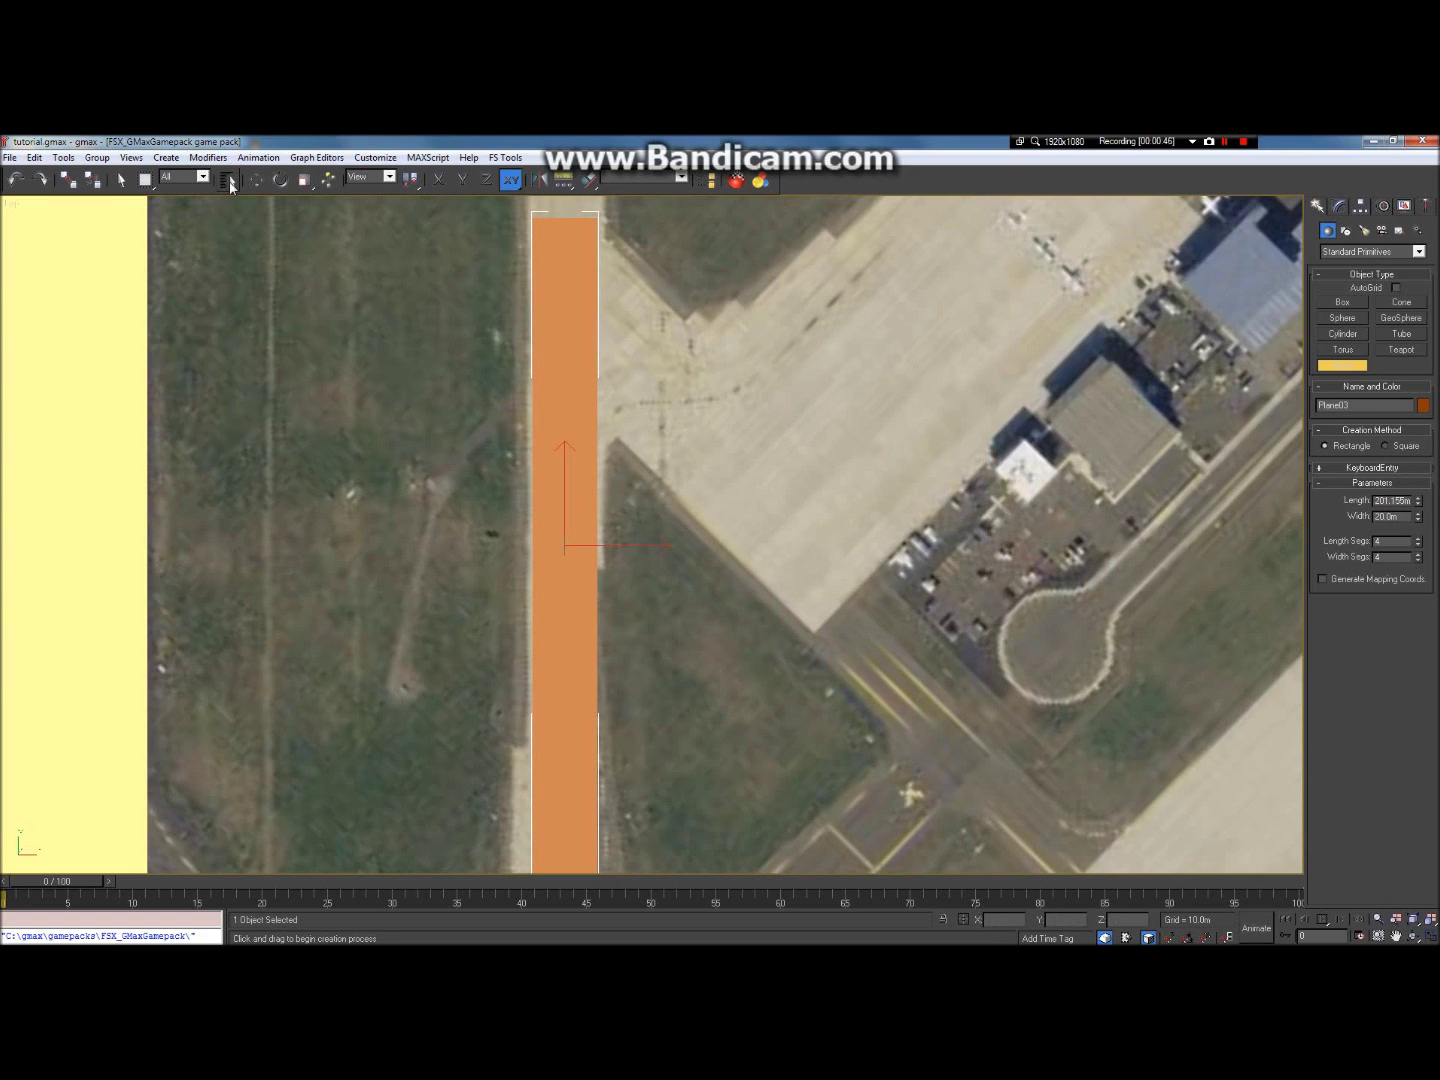
left_click(255, 180)
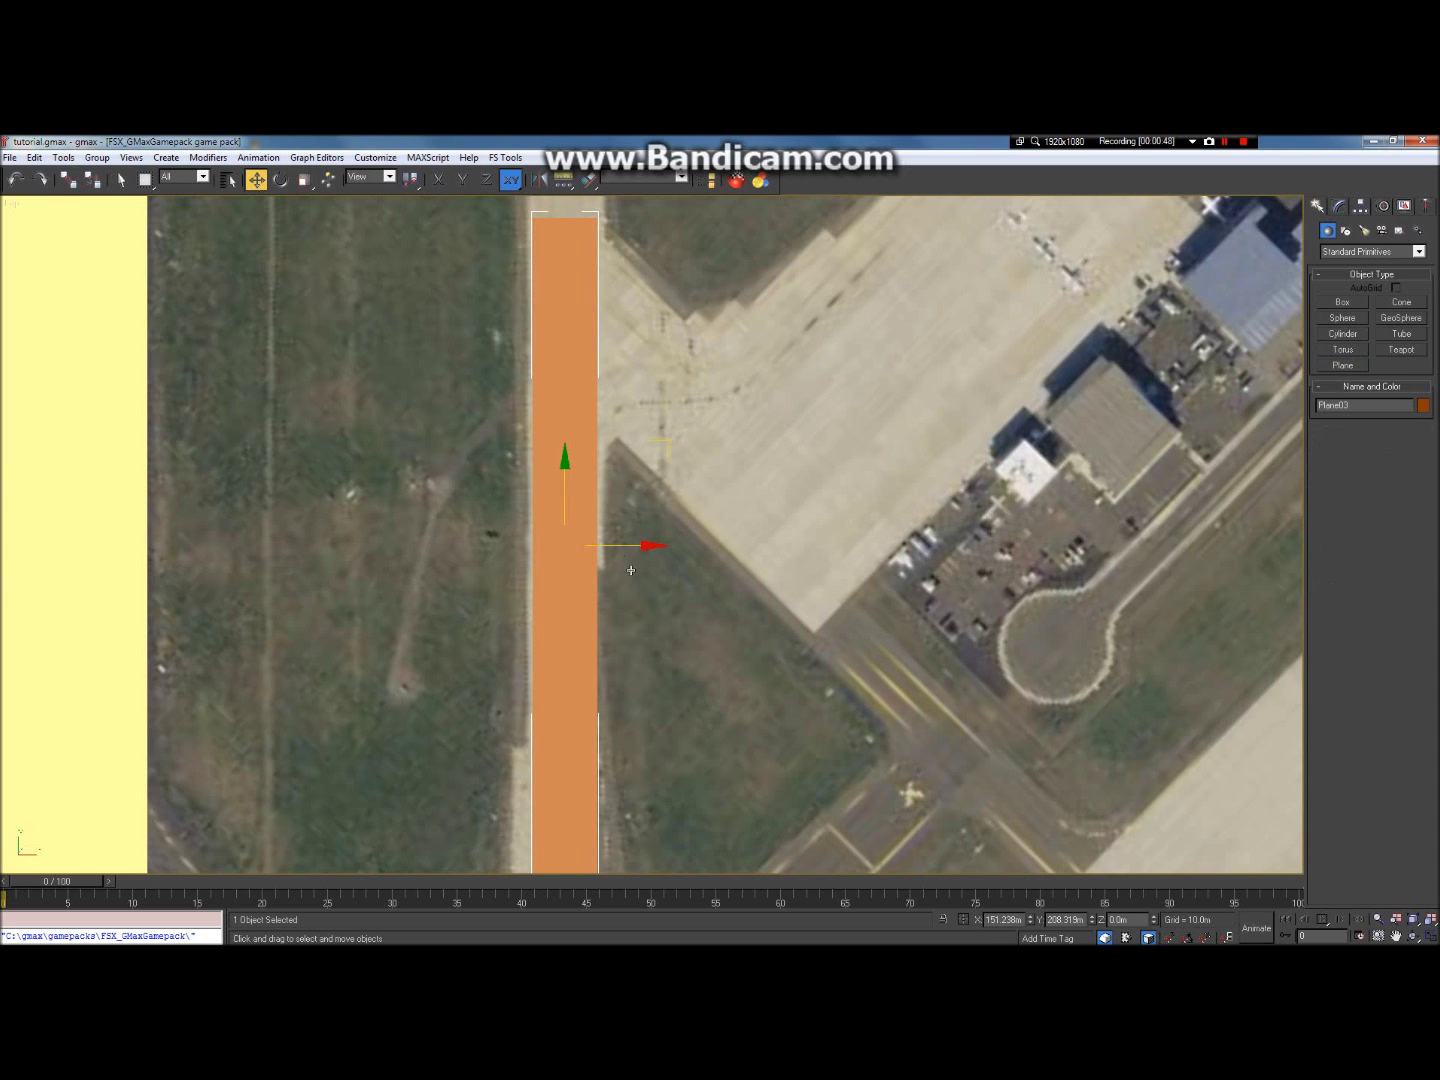
left_click_drag(612, 544, 607, 544)
Step: Delete the orange plane from the taxiway east of the yellow runway strip
scroll(660, 513, "down", 5)
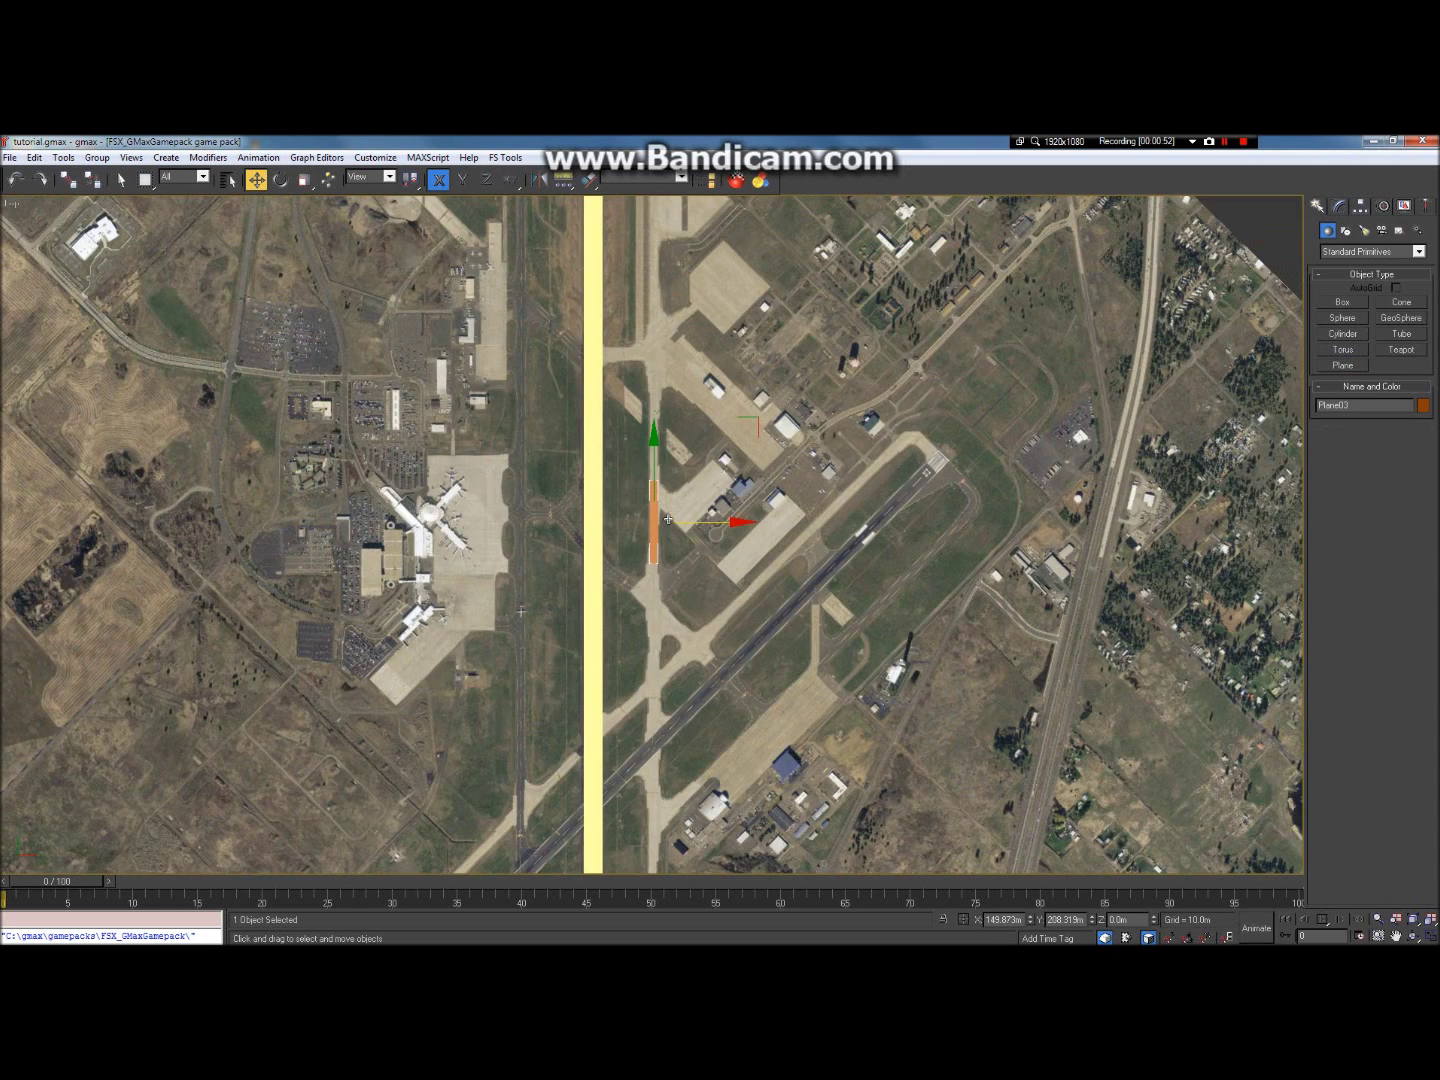
scroll(658, 505, "up", 5)
scroll(658, 505, "down", 5)
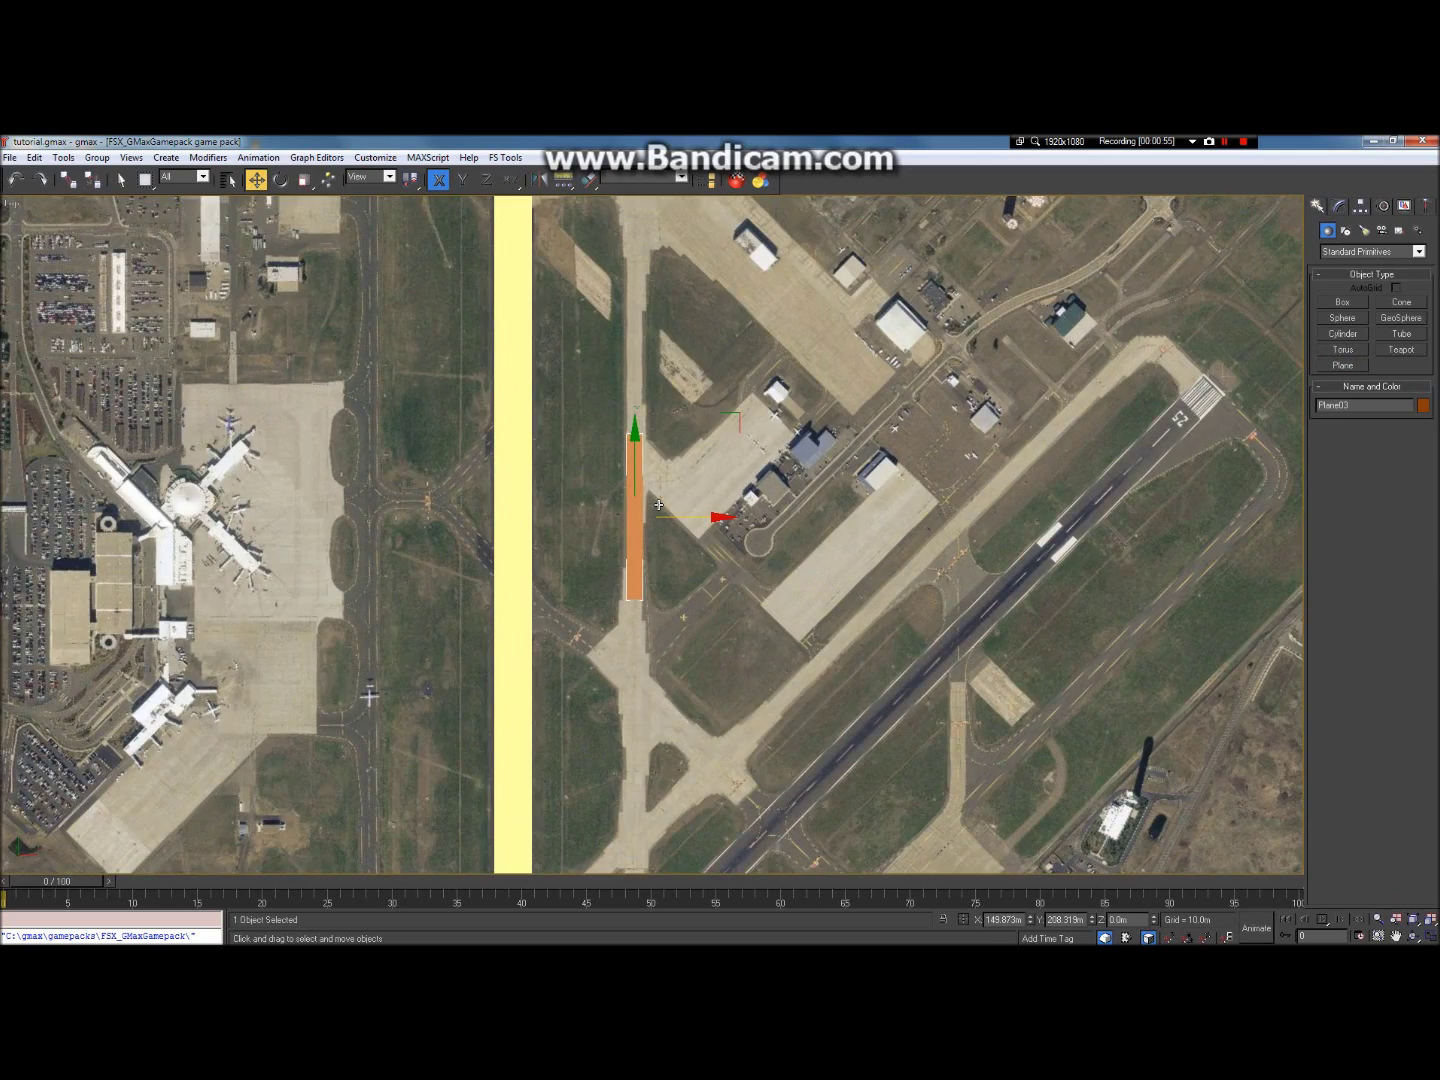
scroll(700, 515, "down", 4)
scroll(775, 543, "up", 8)
left_click_drag(768, 565, 770, 565)
key("Delete")
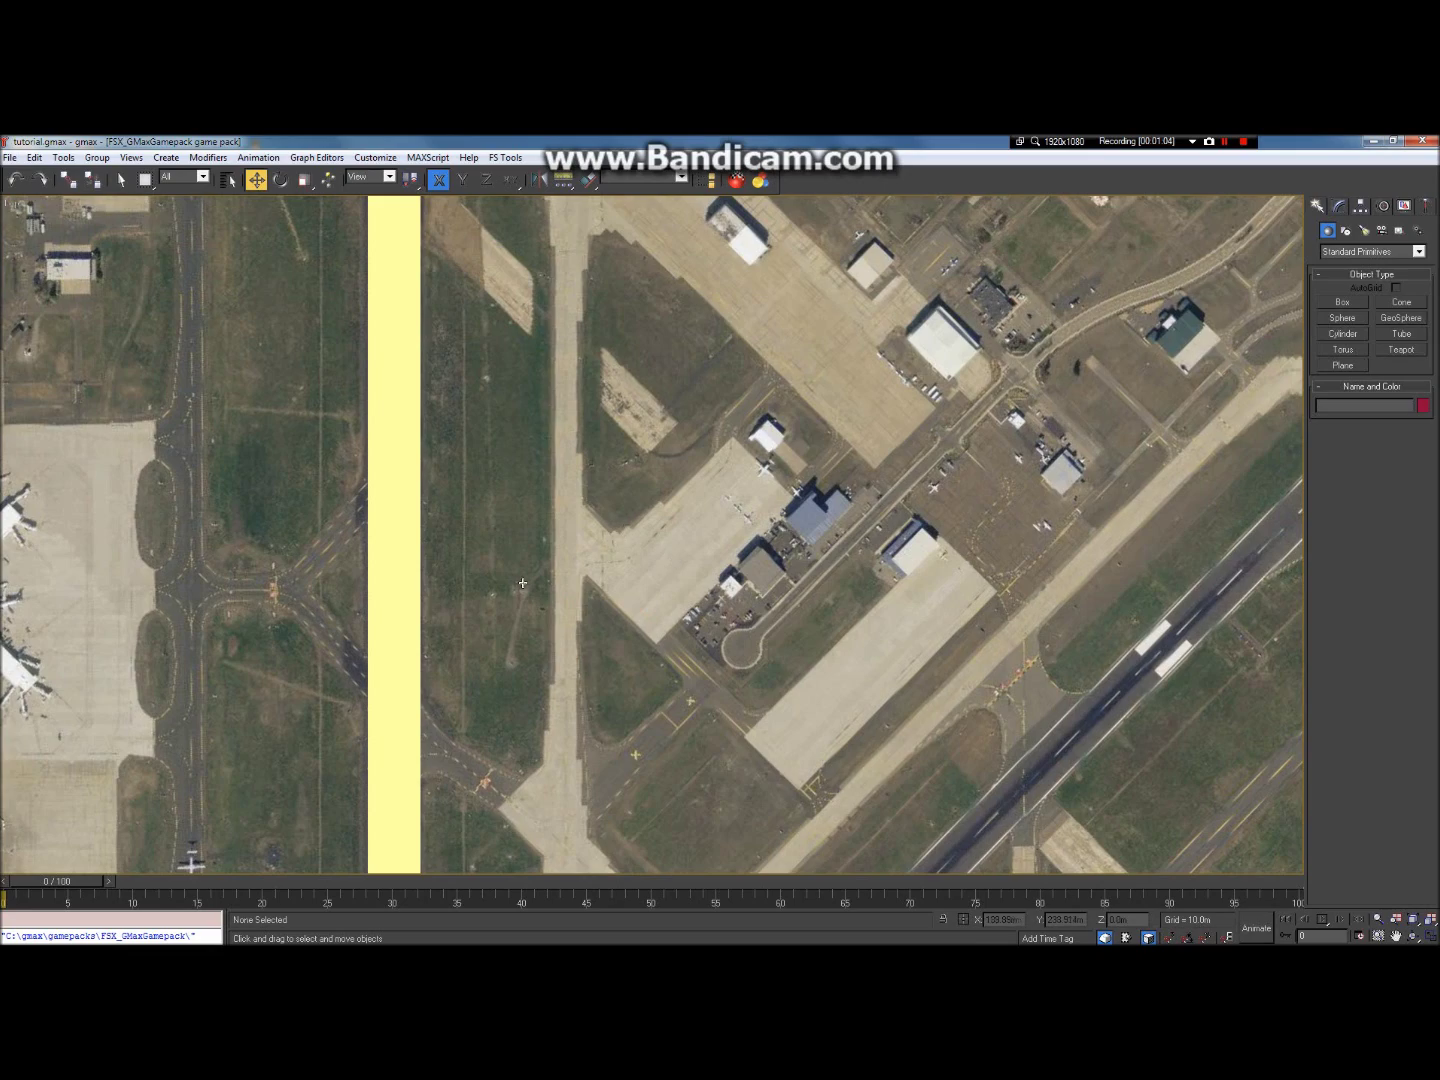
scroll(522, 583, "down", 5)
scroll(440, 524, "up", 6)
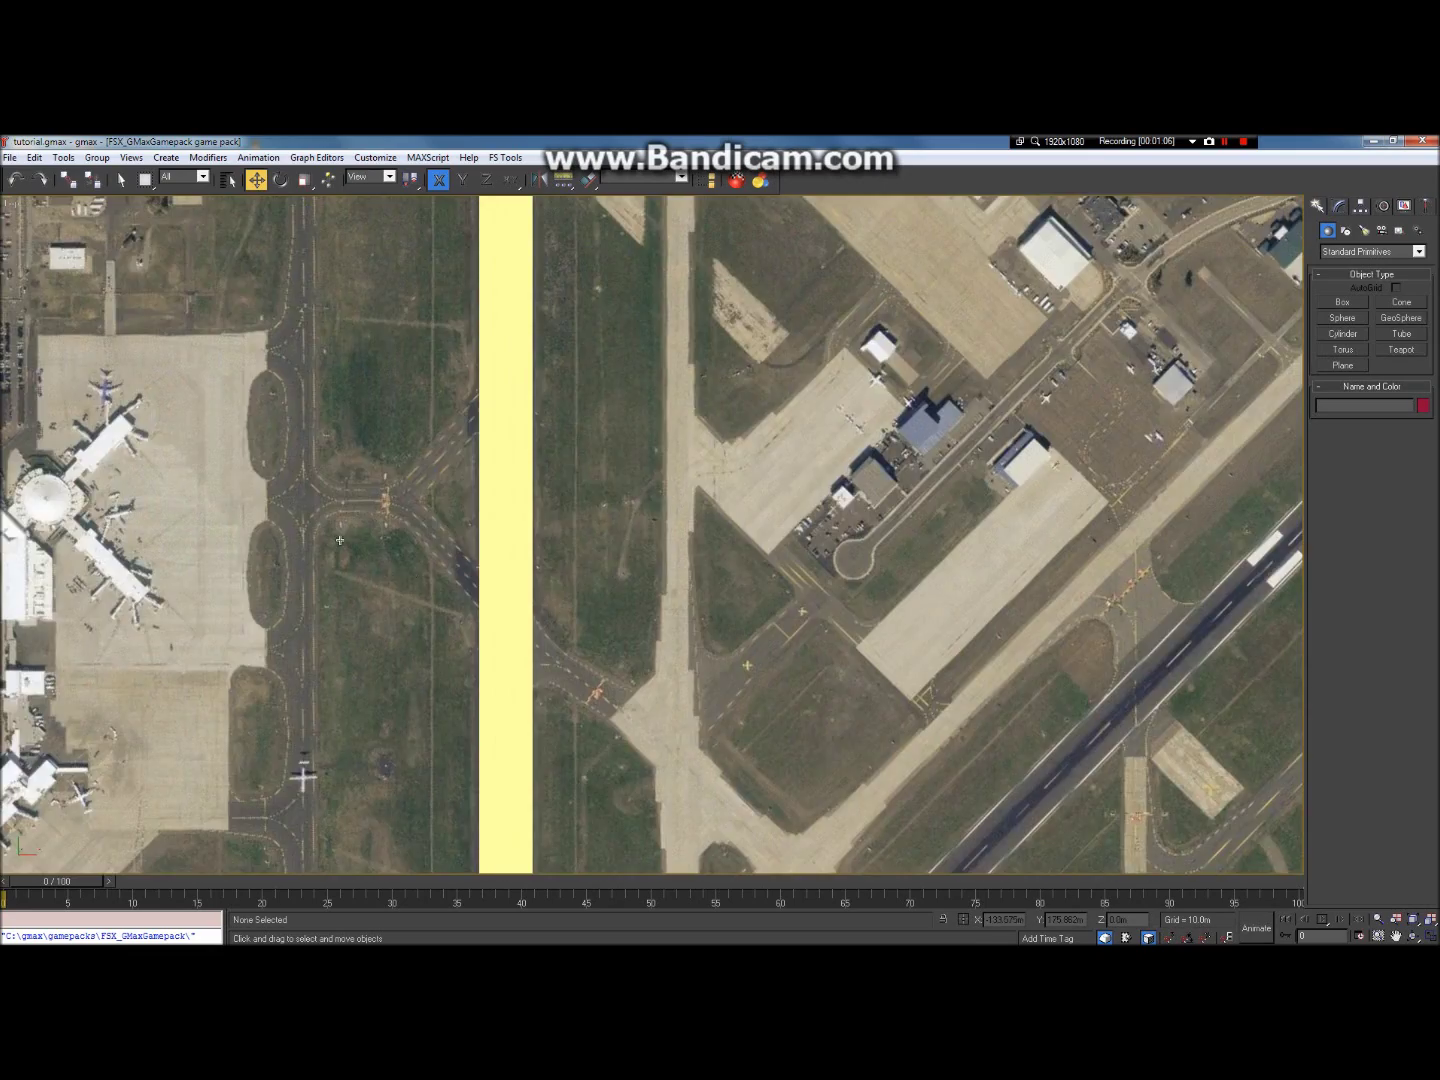
scroll(530, 504, "down", 3)
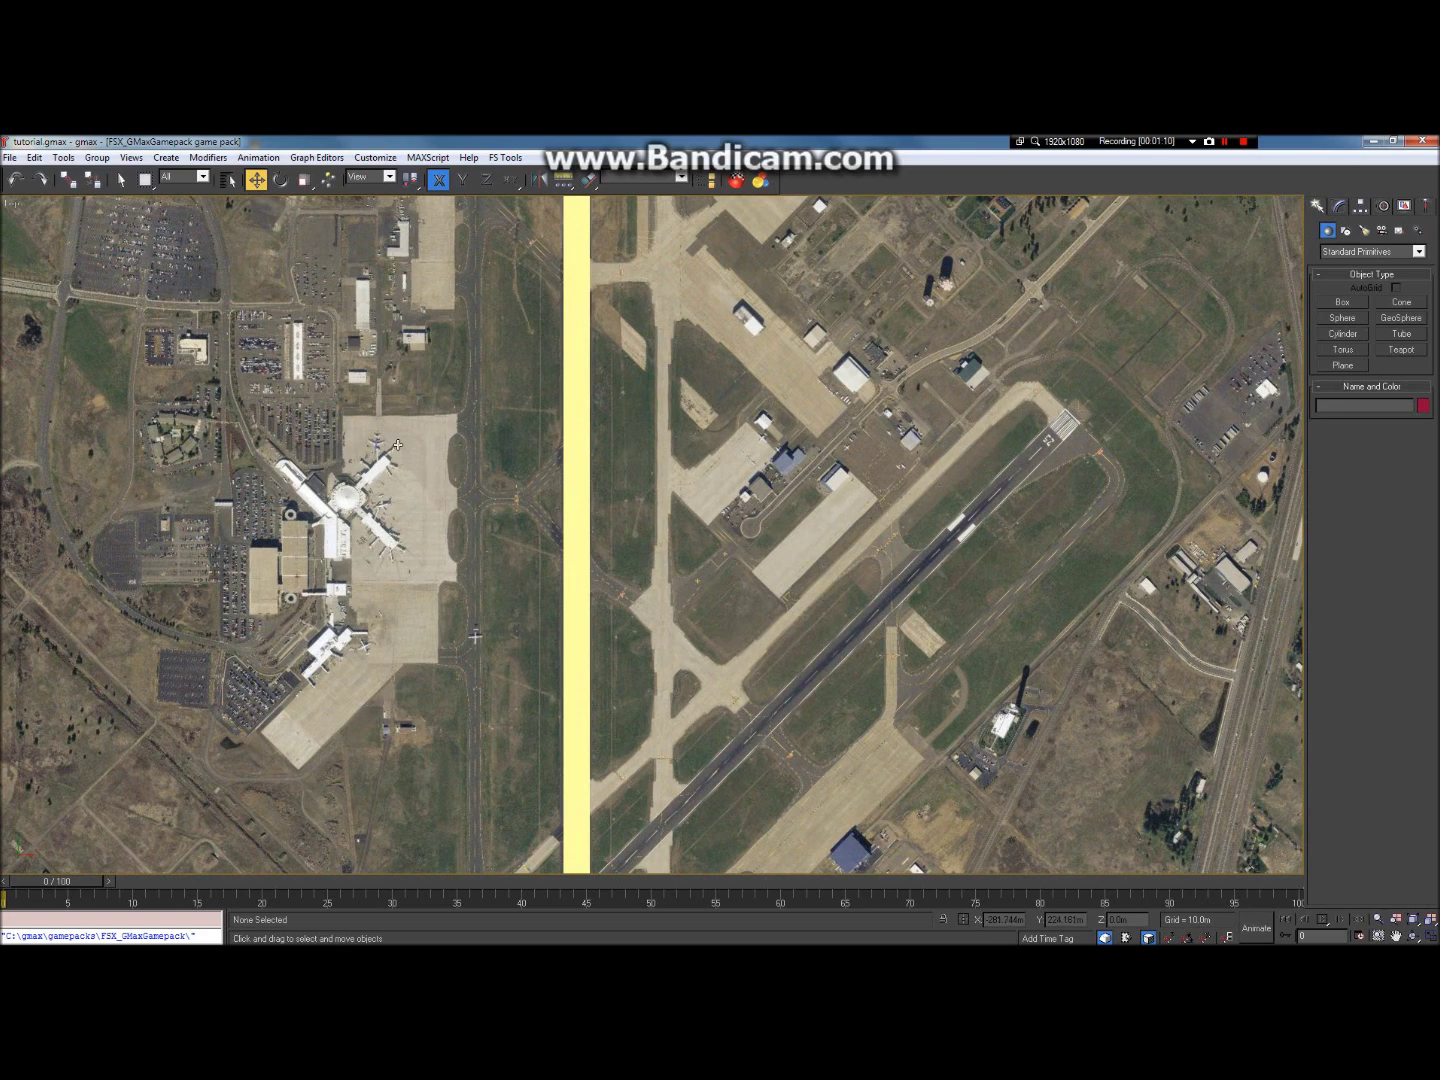
scroll(578, 459, "down", 6)
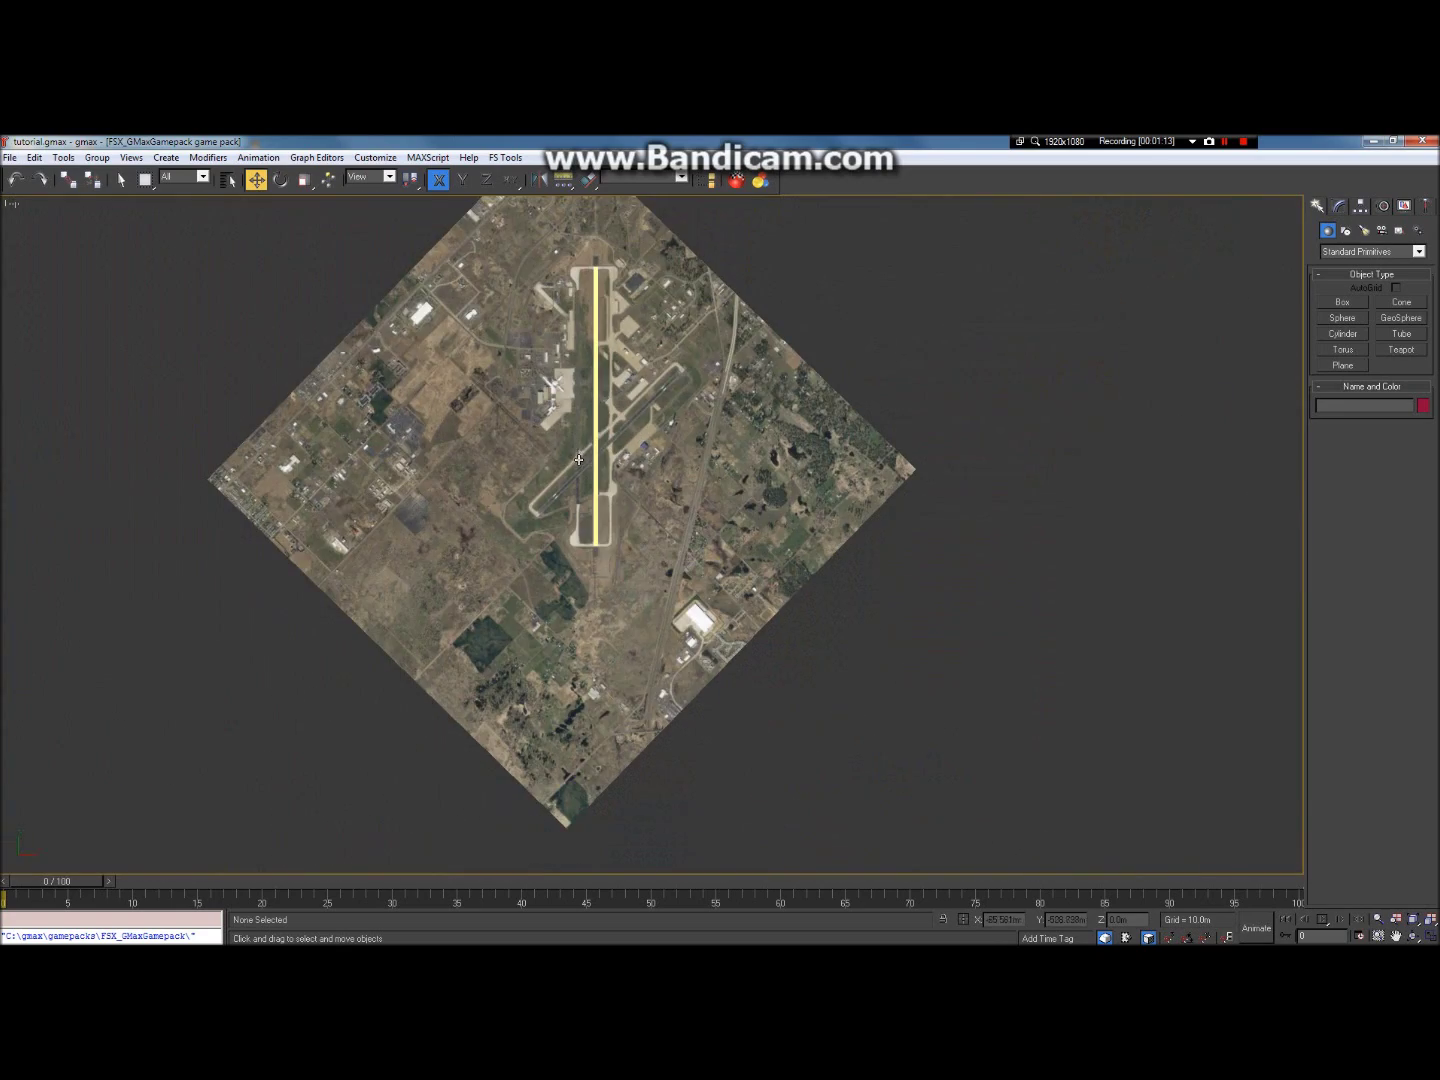
scroll(520, 467, "up", 6)
scroll(600, 432, "down", 6)
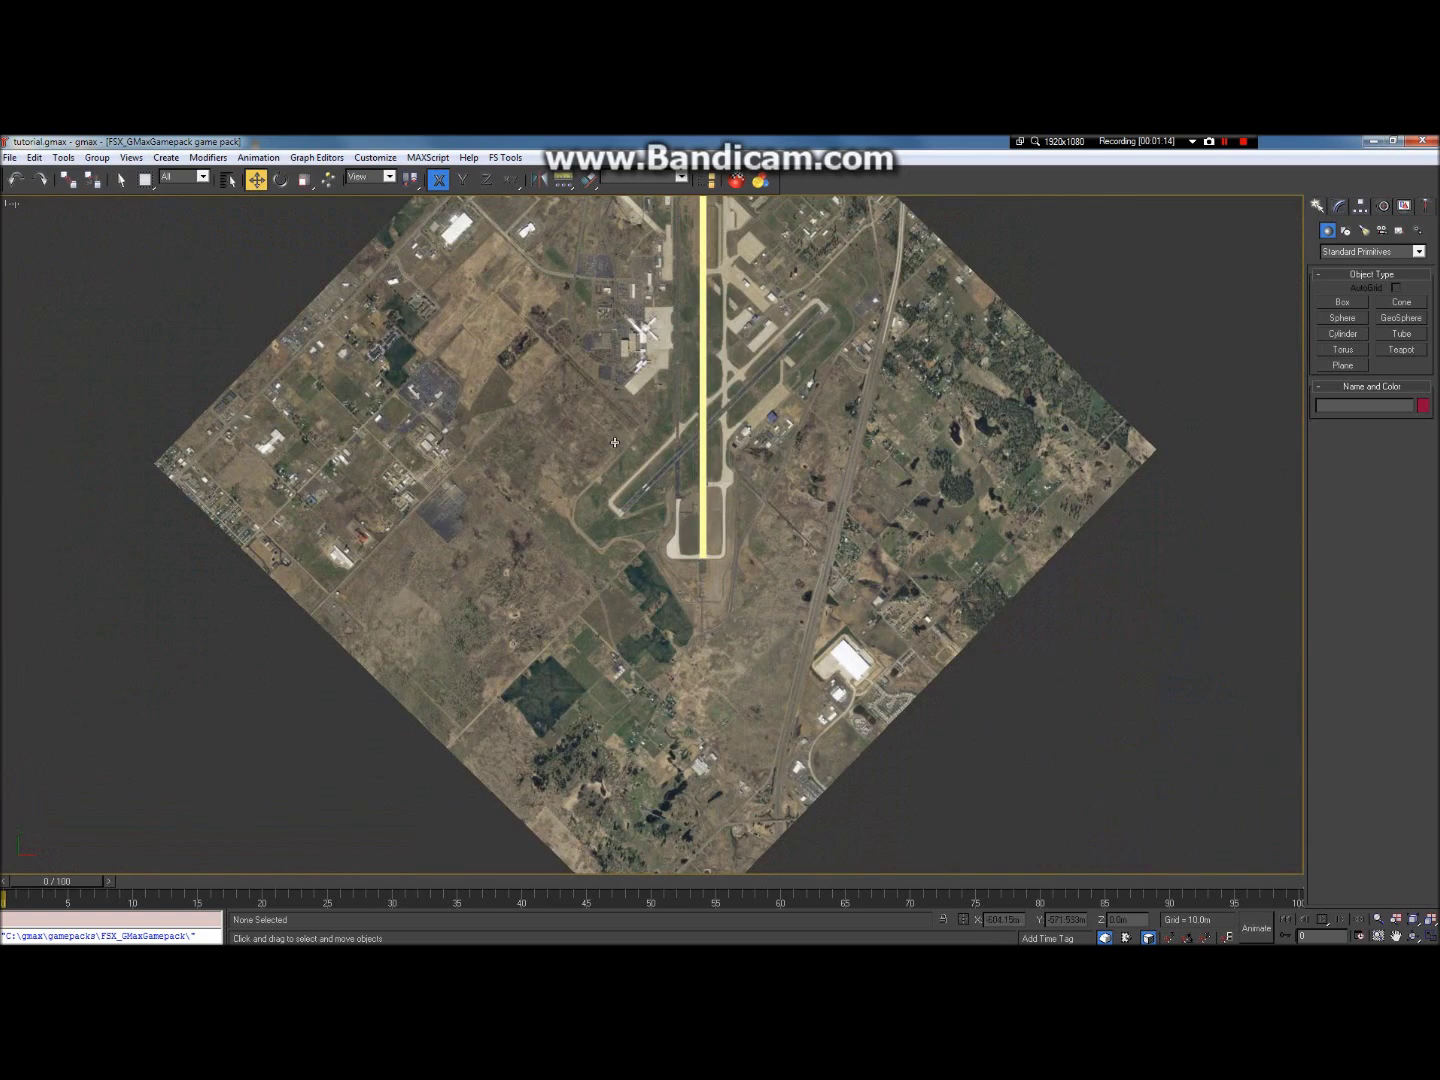
scroll(300, 490, "up", 6)
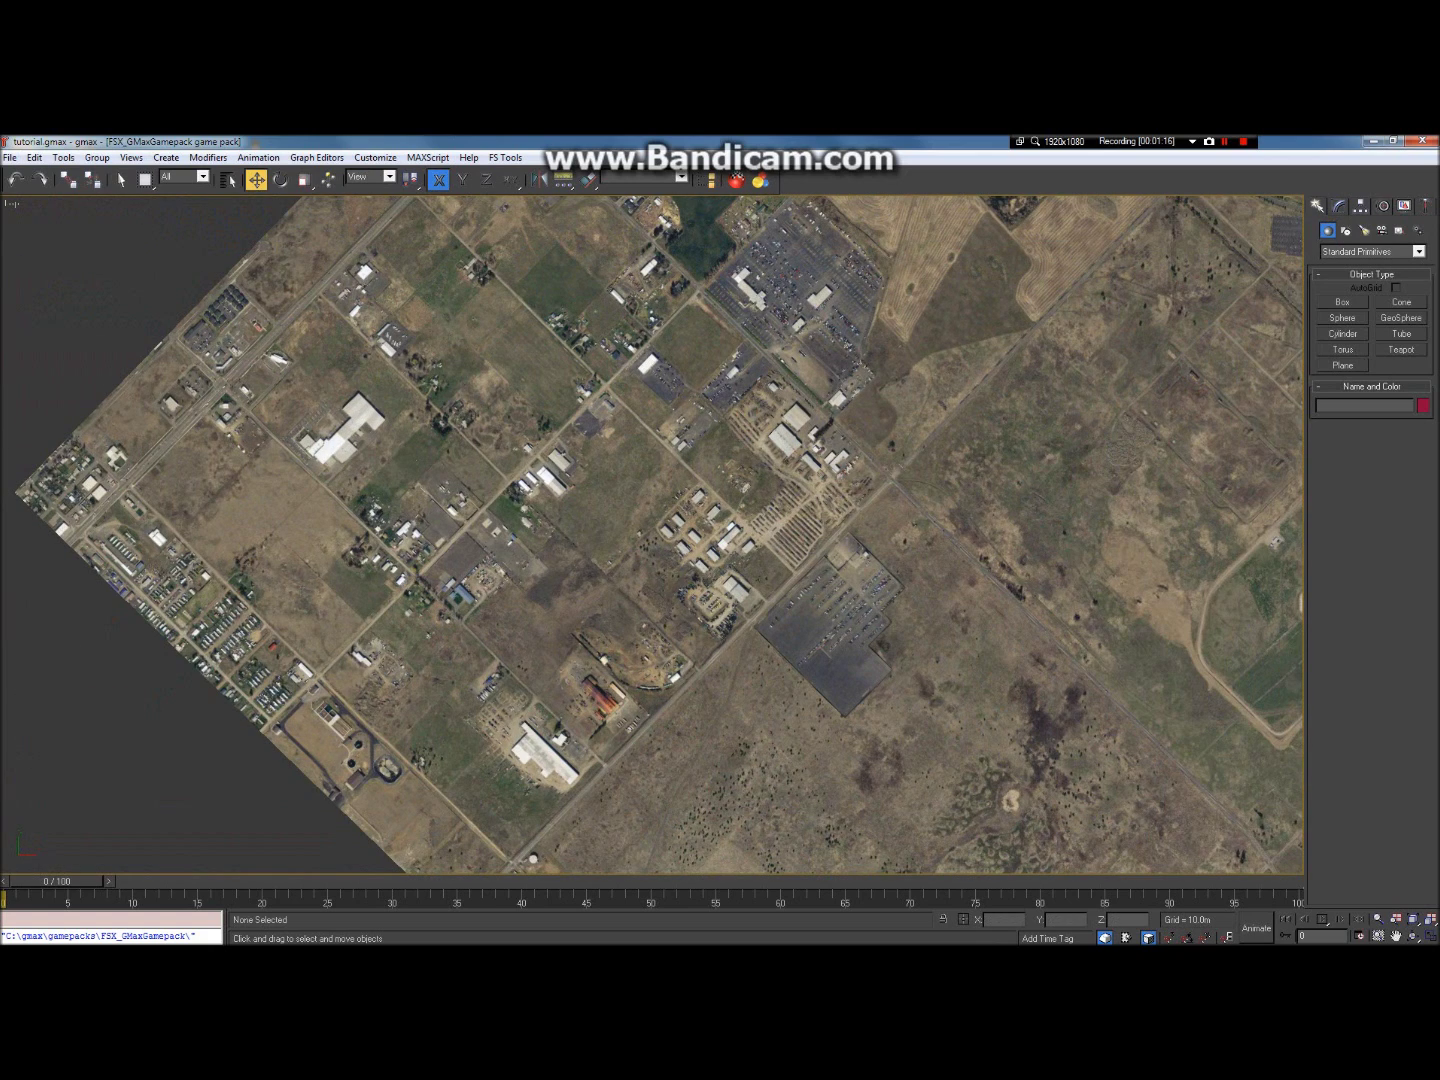
left_click(10, 157)
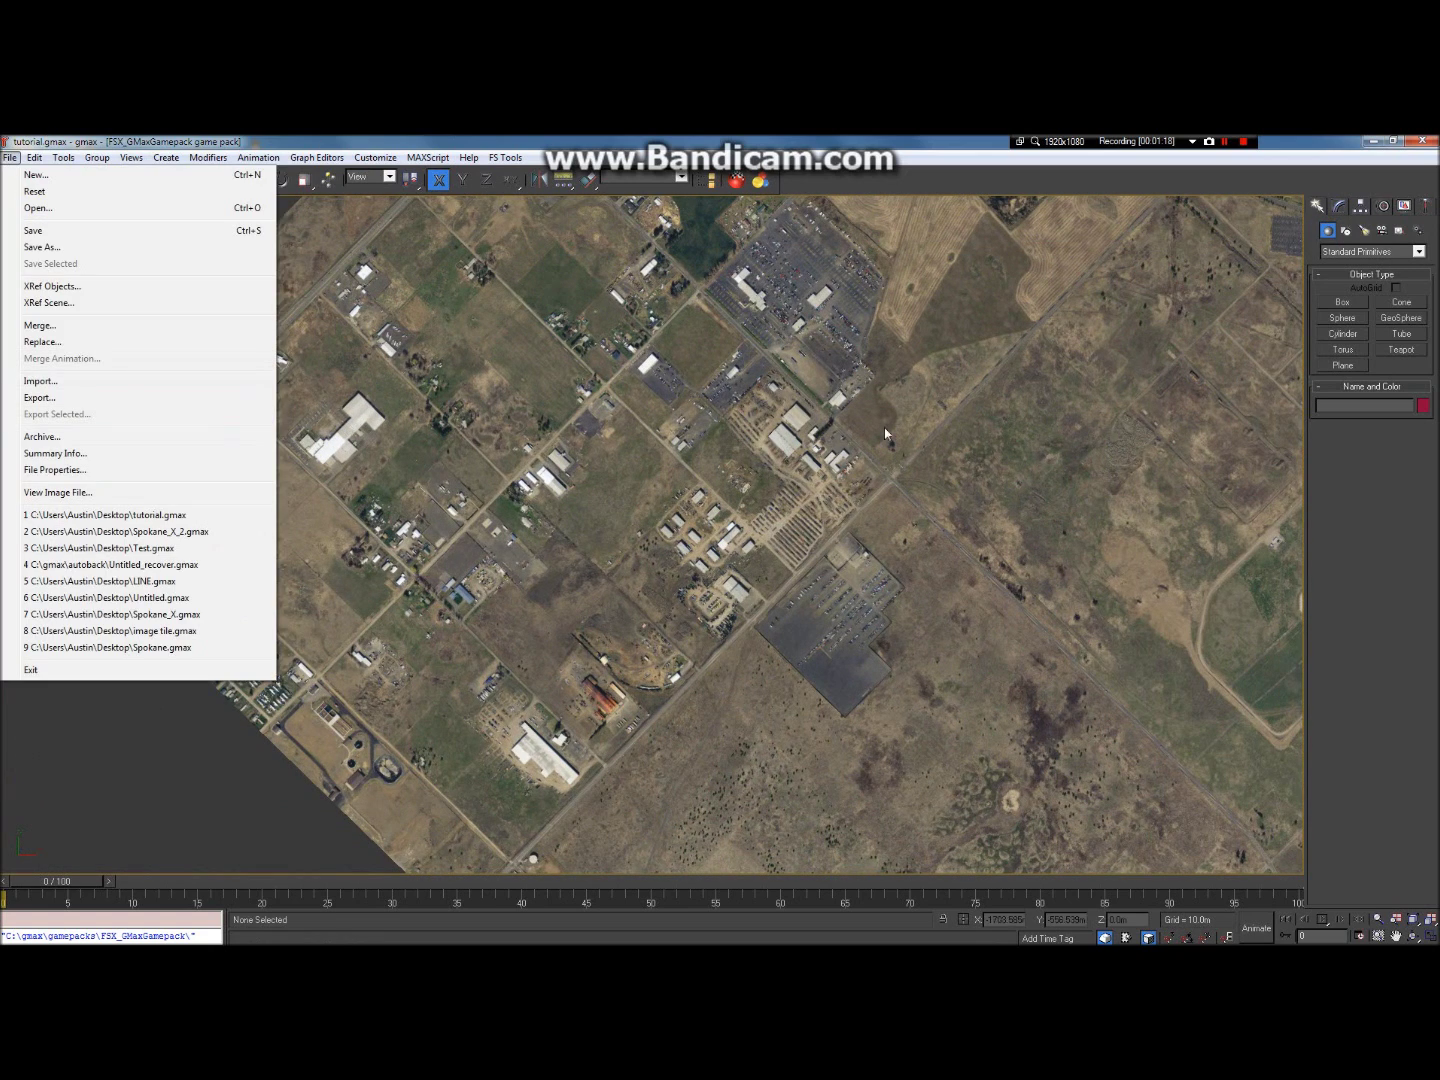
Step: Launch a second FSX_GMax instance, dismiss its start-up notice, and switch back to the tutorial.gmax window
right_click(439, 145)
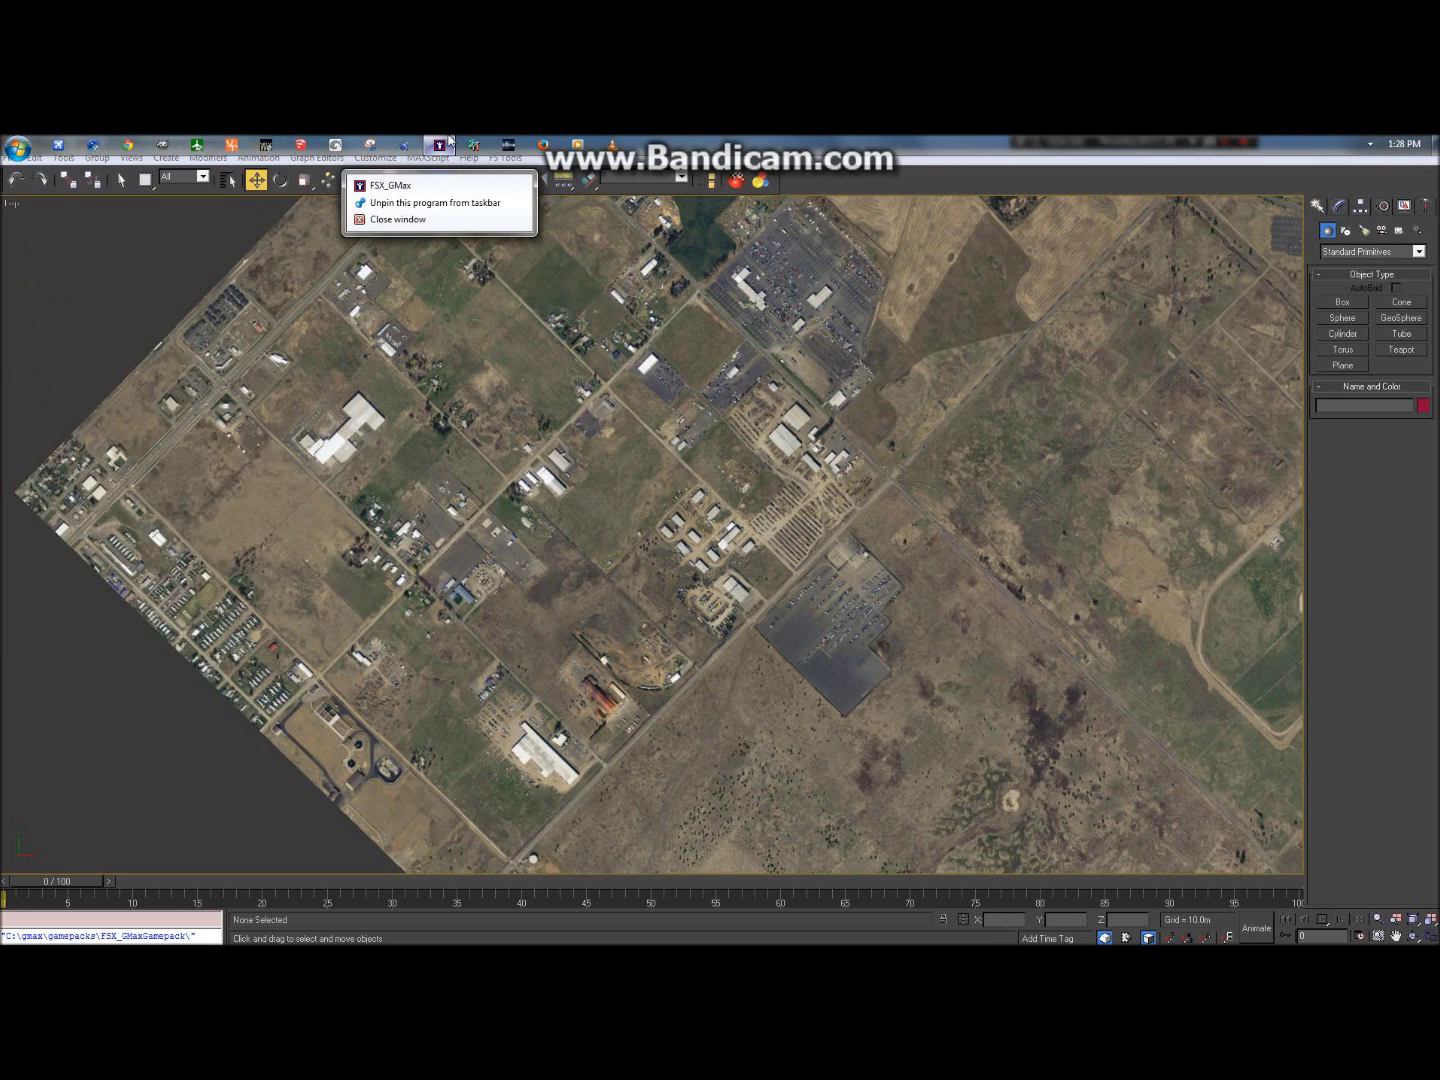
left_click(421, 187)
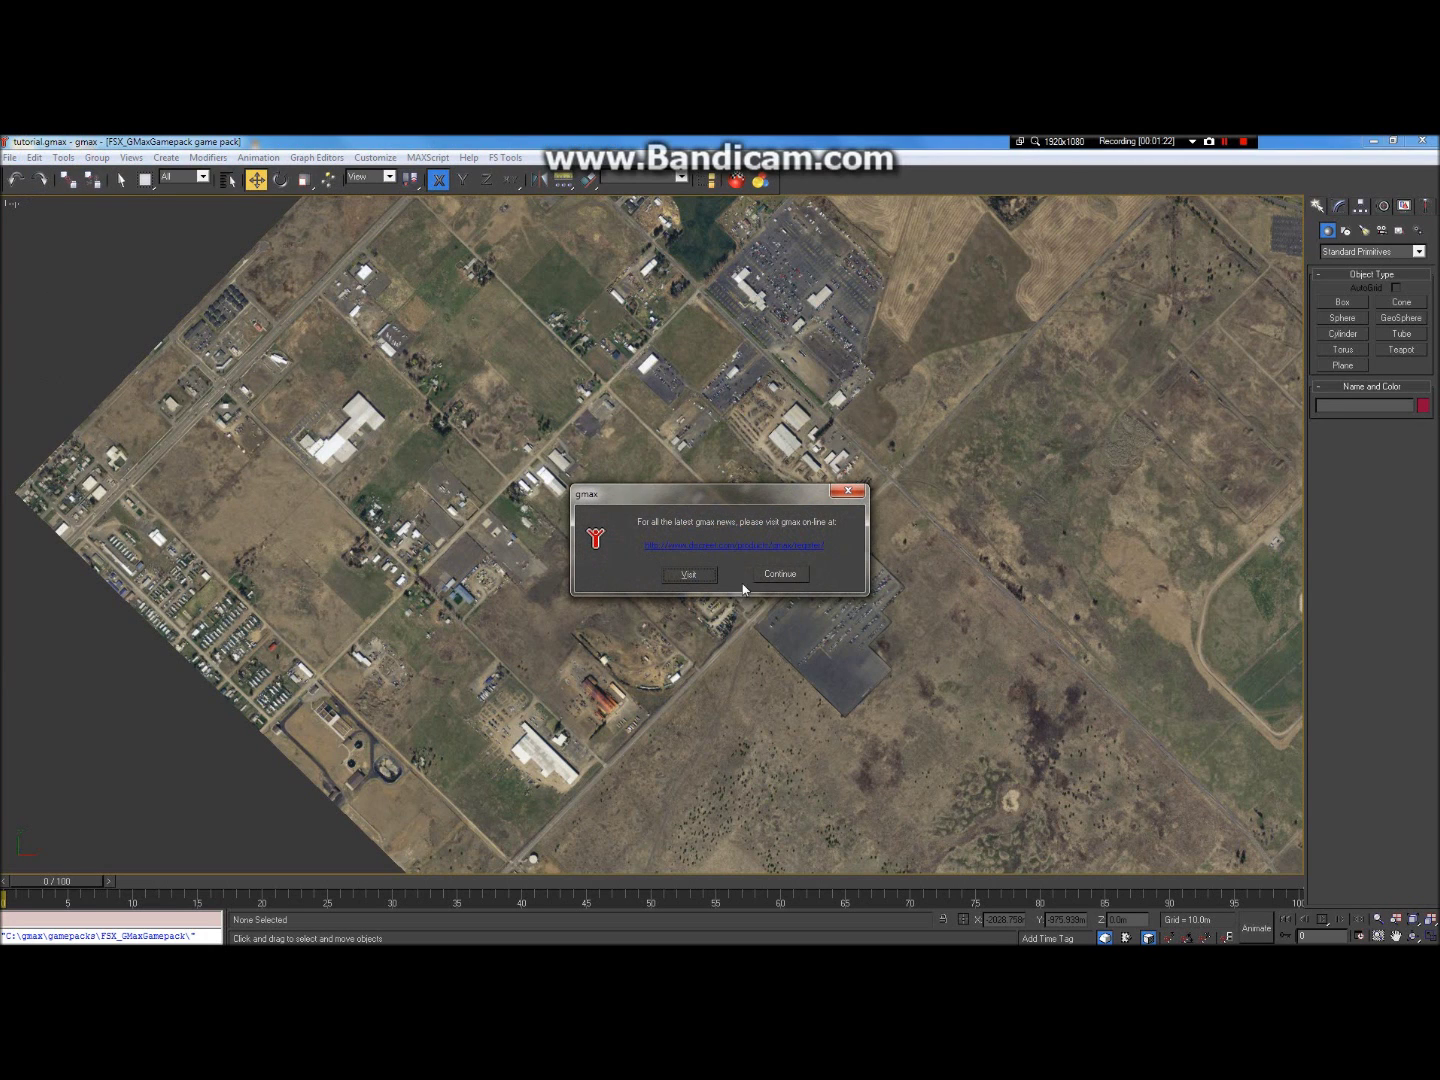
left_click(779, 574)
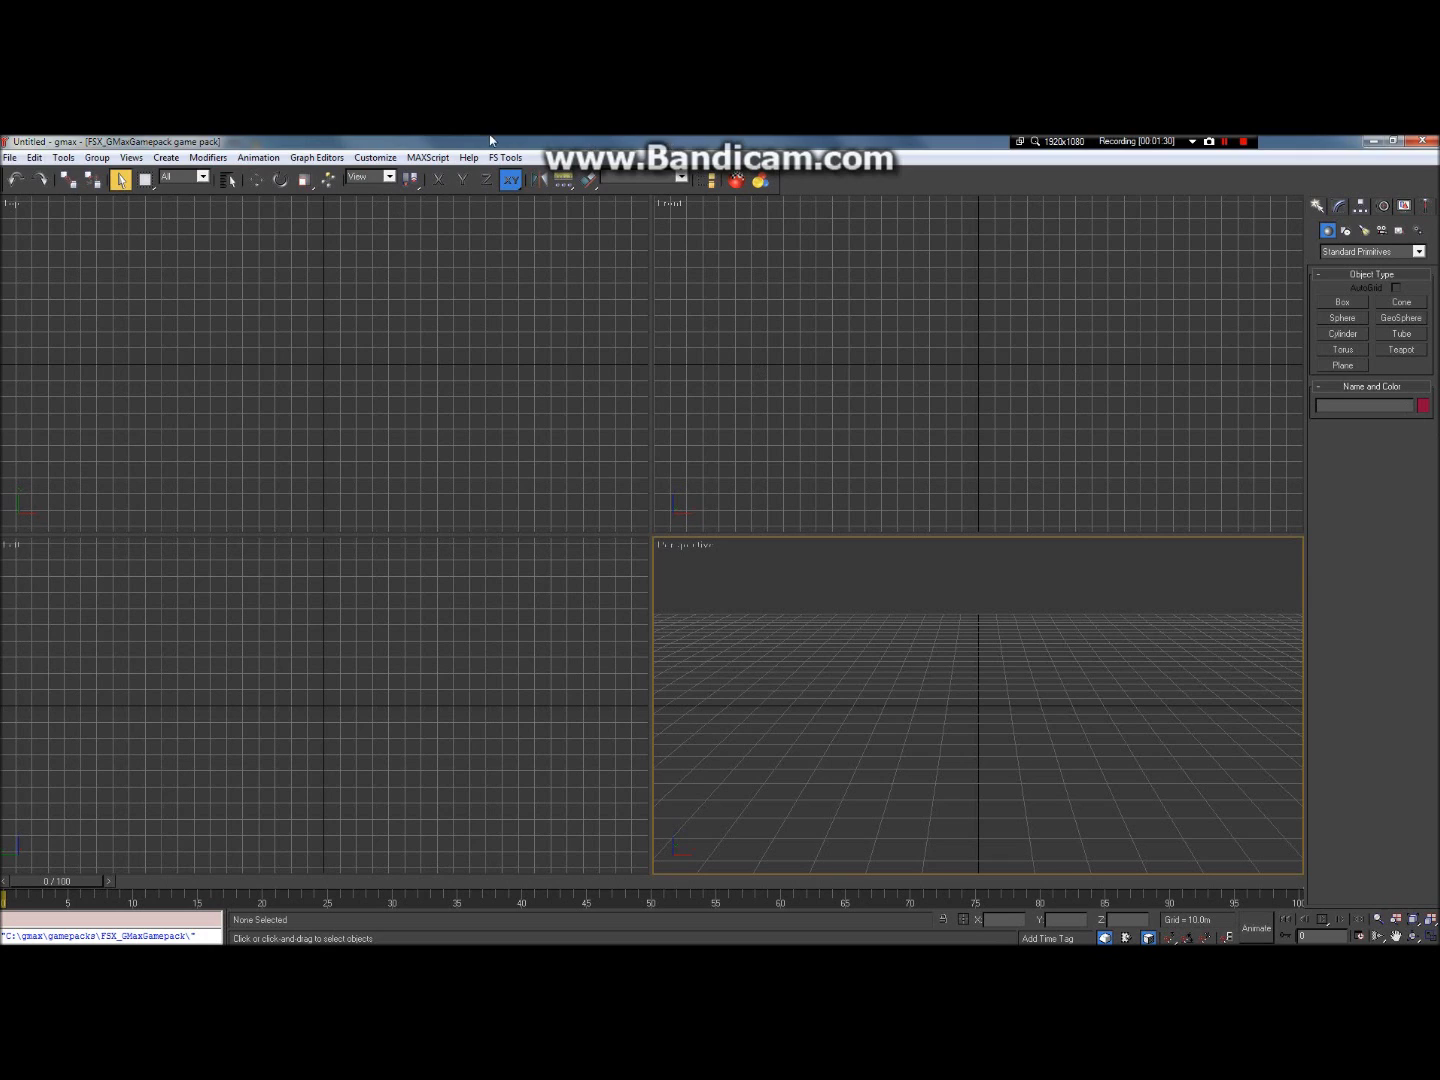
mouse_move(440, 143)
left_click(354, 235)
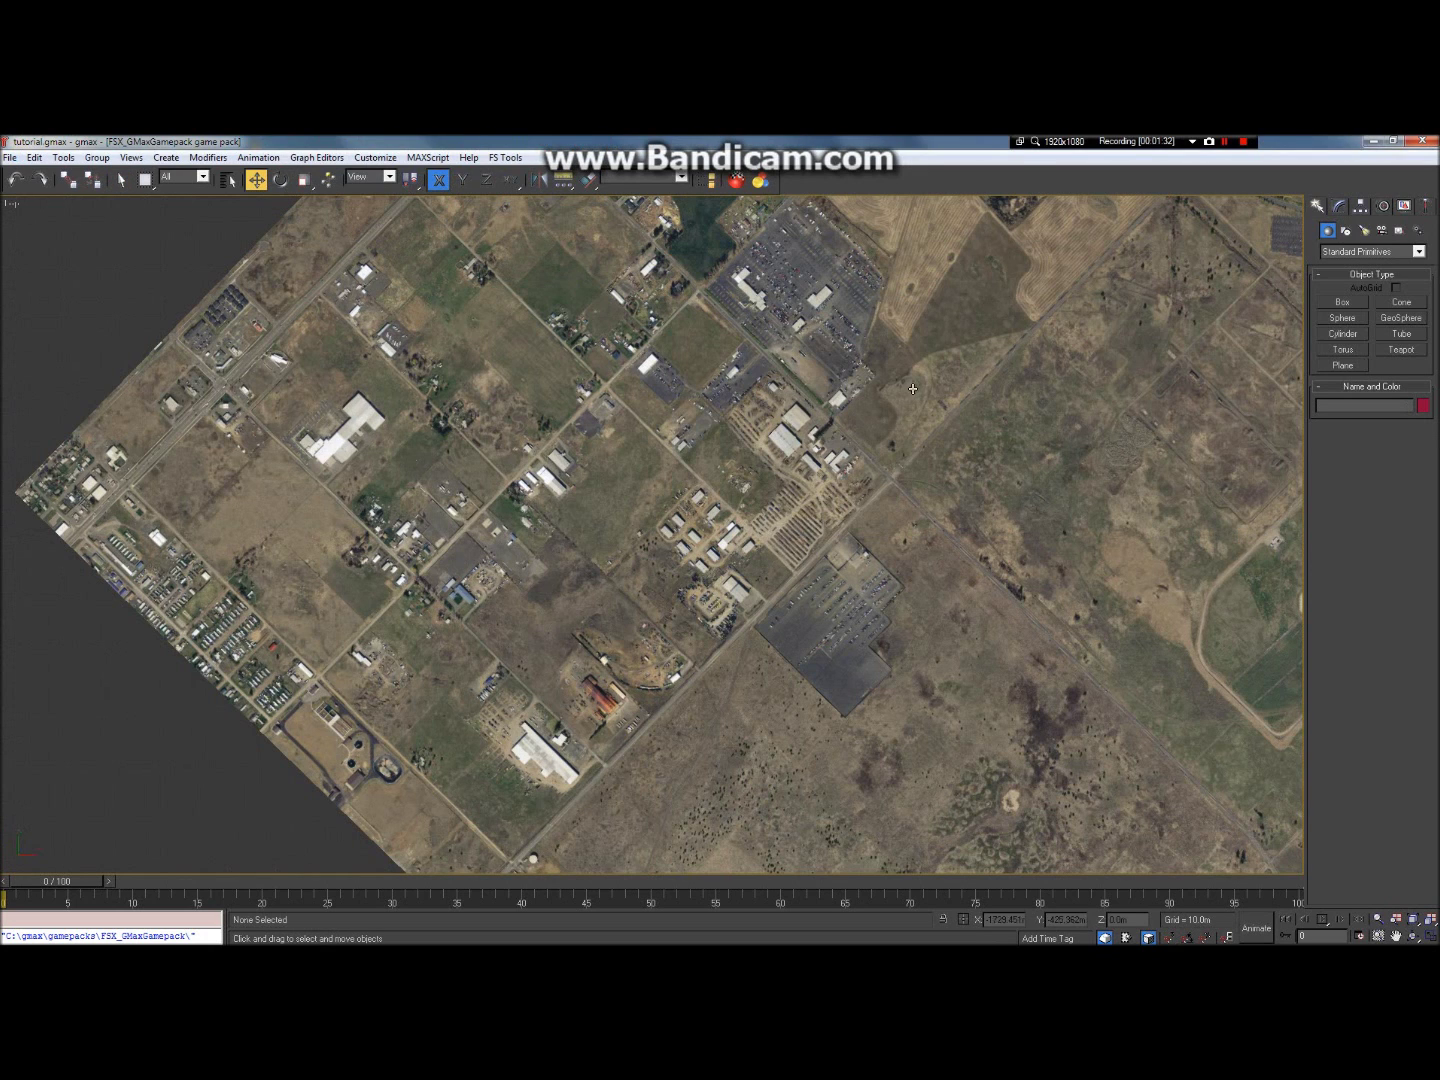
Step: Examine the crossing of the dark taxiway and the diagonal runway, west of the yellow runway strip
left_click(1396, 935)
left_click_drag(1026, 479, 765, 591)
left_click_drag(990, 650, 832, 649)
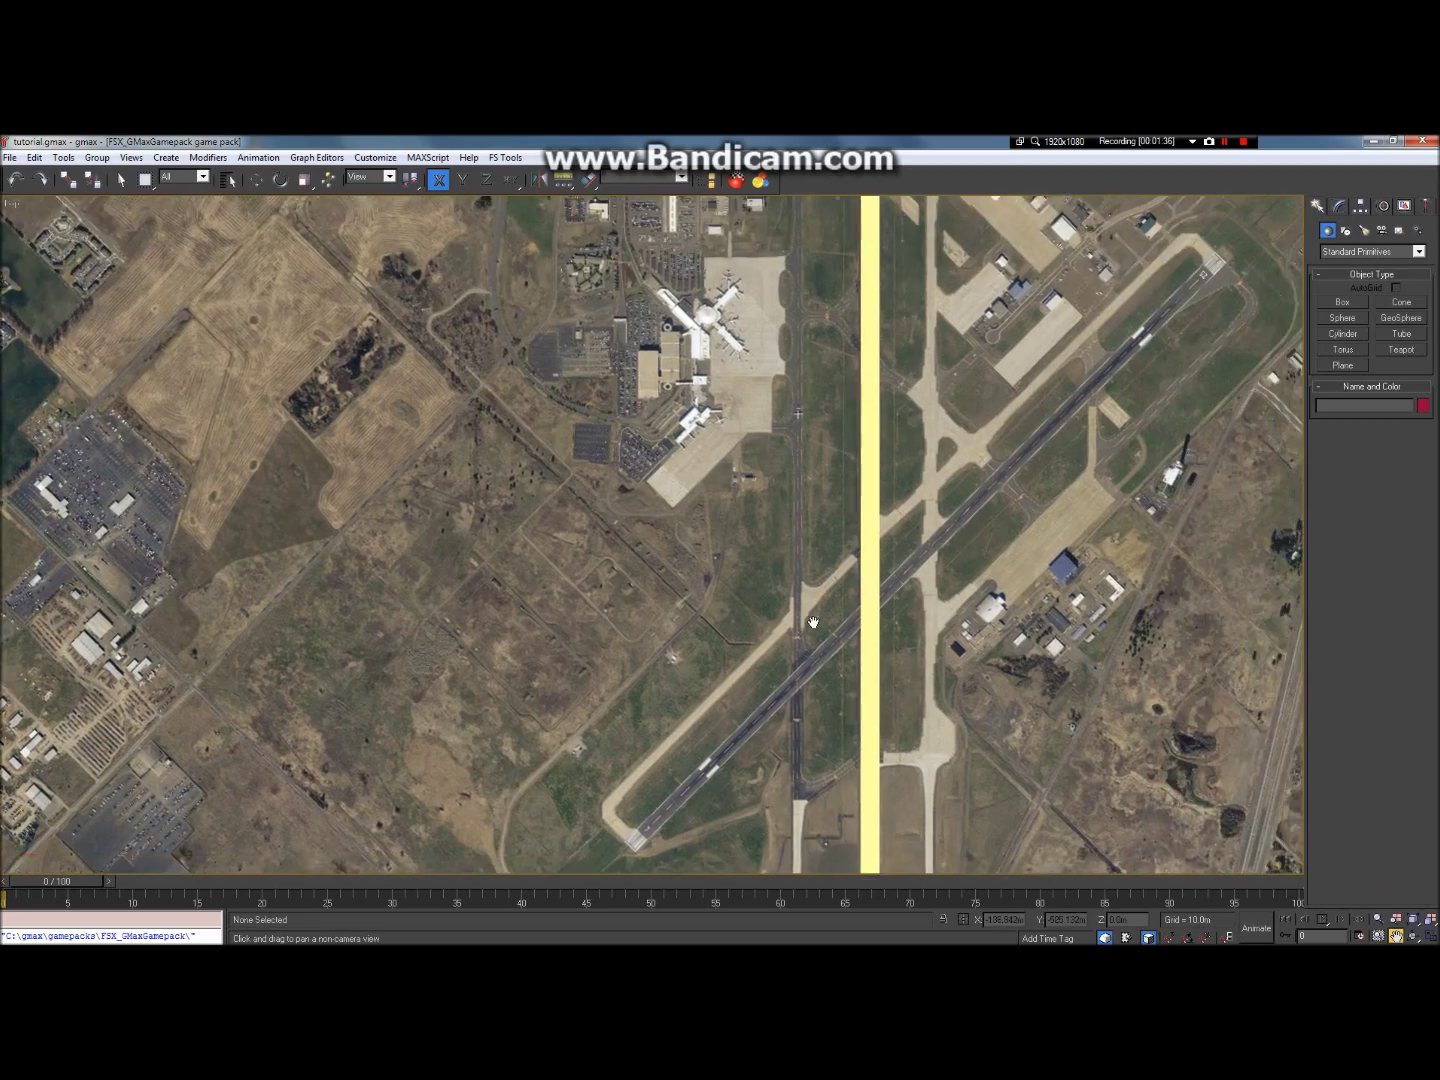
scroll(832, 649, "up", 5)
left_click_drag(693, 717, 685, 588)
scroll(685, 593, "down", 5)
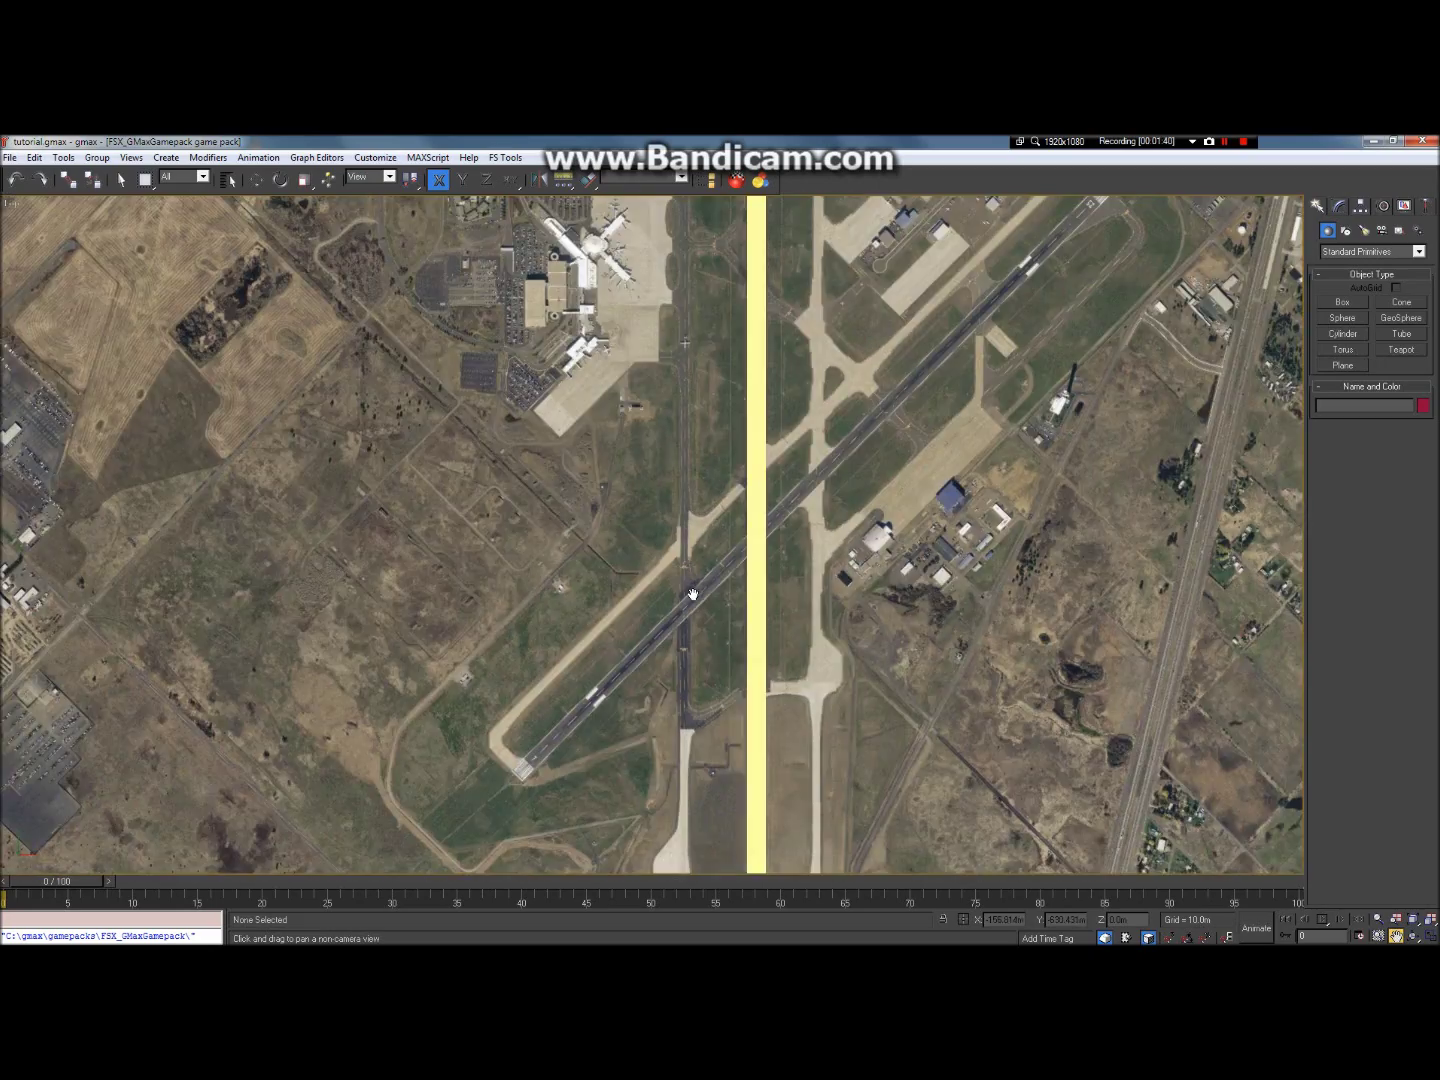
scroll(690, 591, "up", 5)
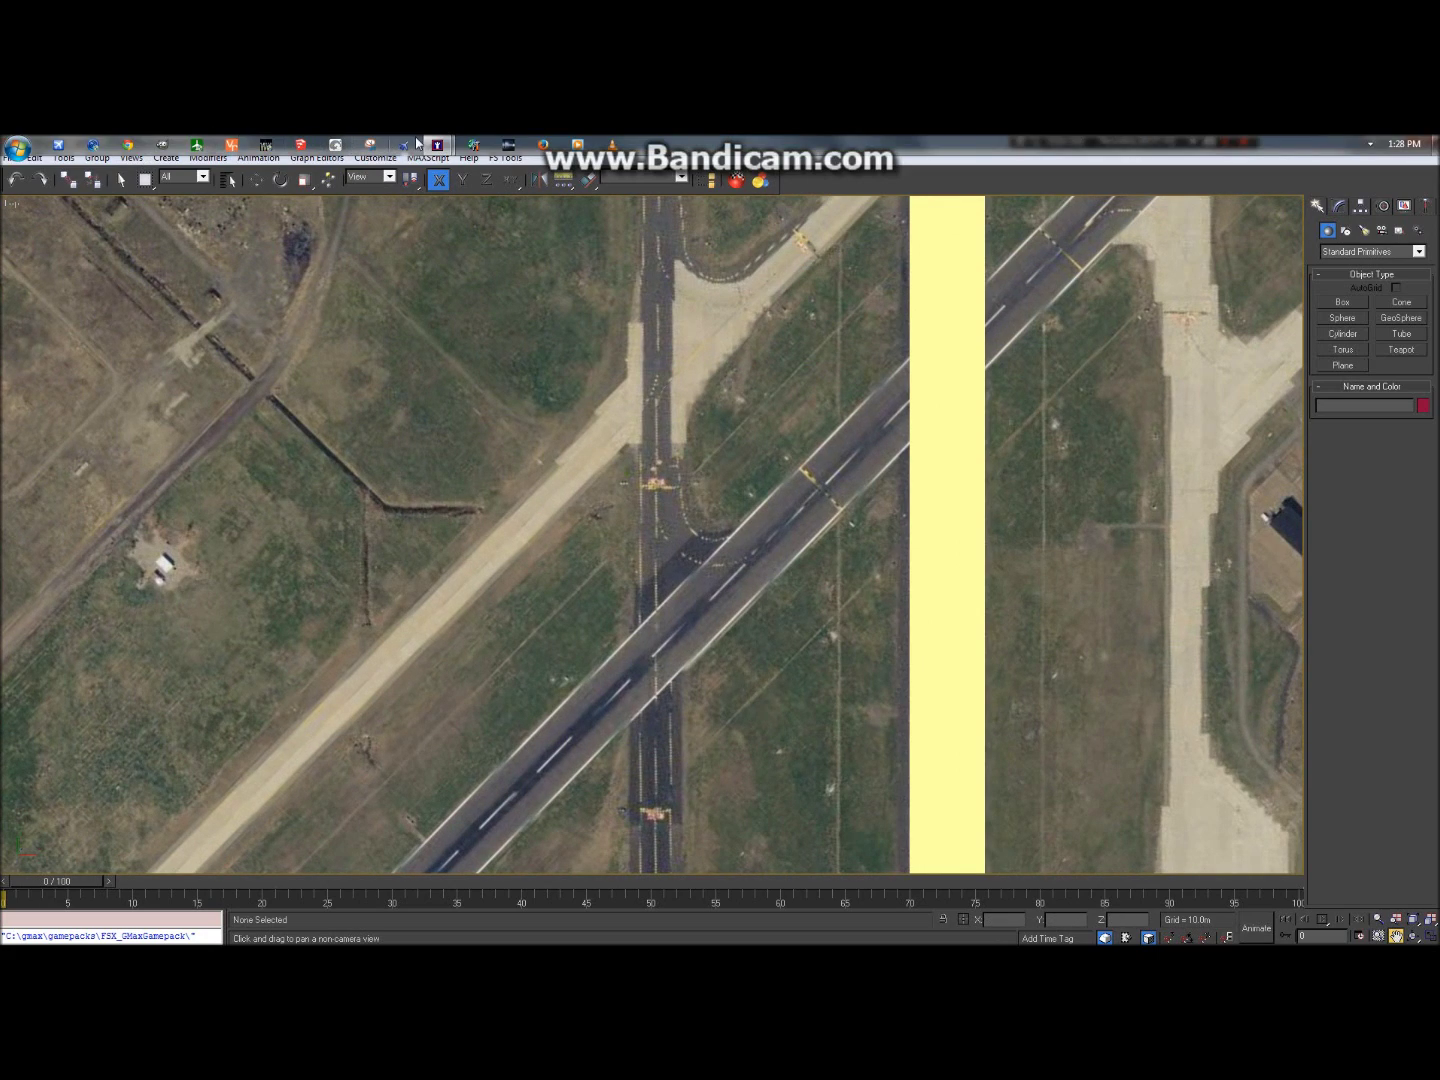
Step: Examine the runways, taxiways and aprons around the yellow runway strip across the whole aerial photo
mouse_move(440, 147)
left_click_drag(730, 427, 740, 921)
scroll(709, 600, "down", 6)
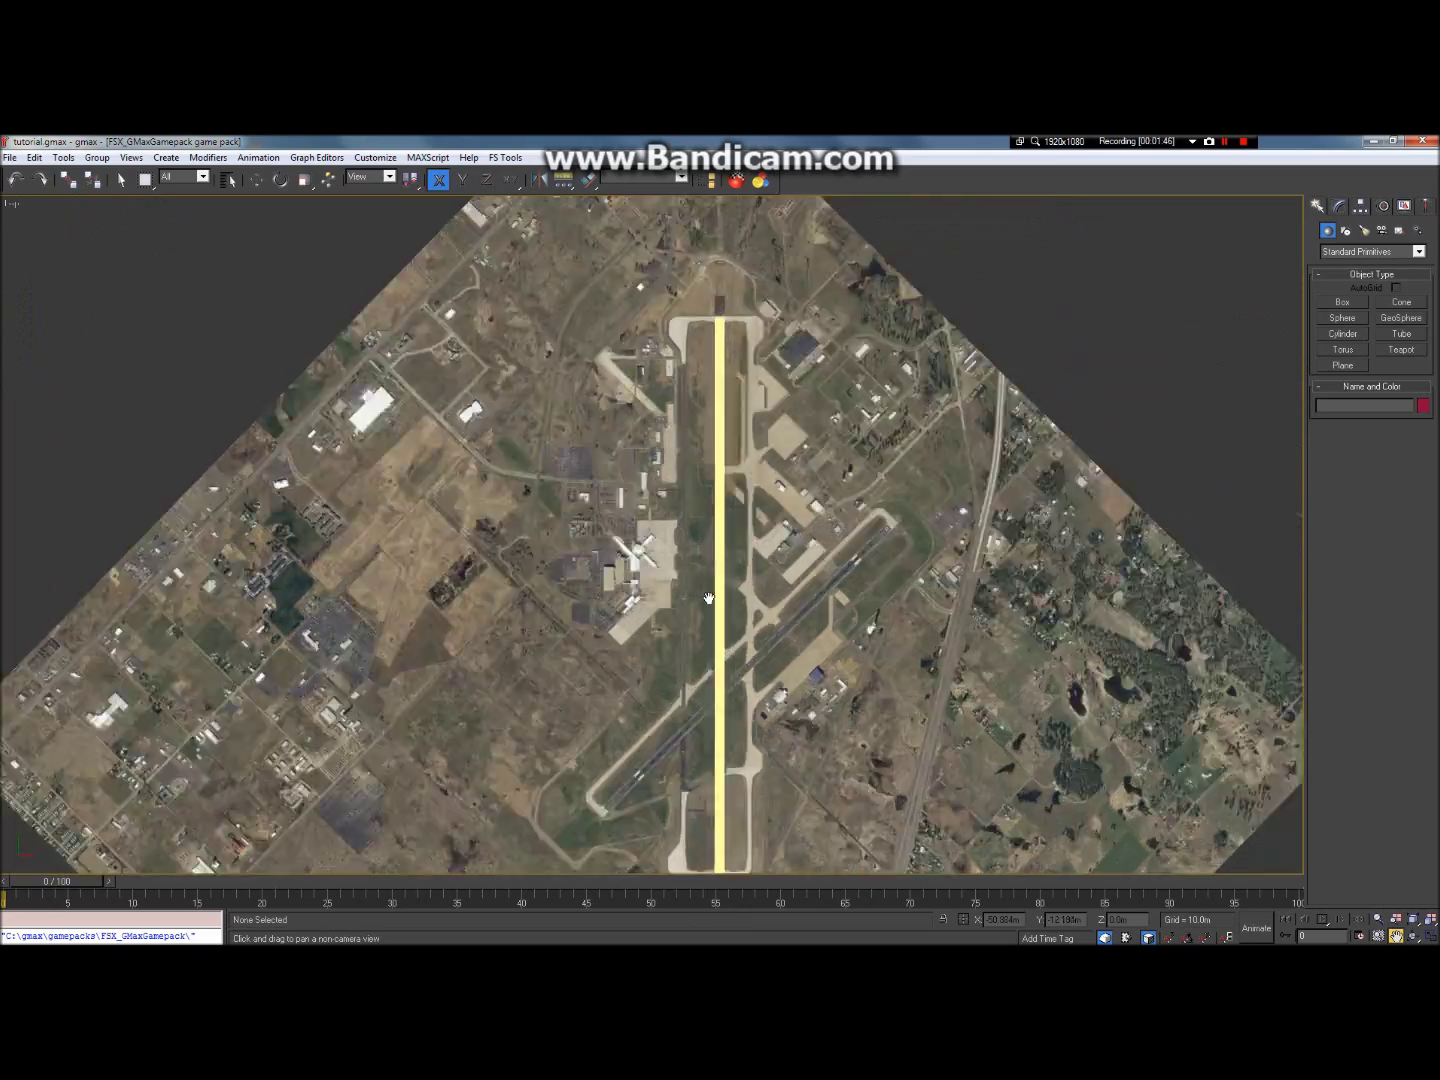
scroll(709, 600, "up", 5)
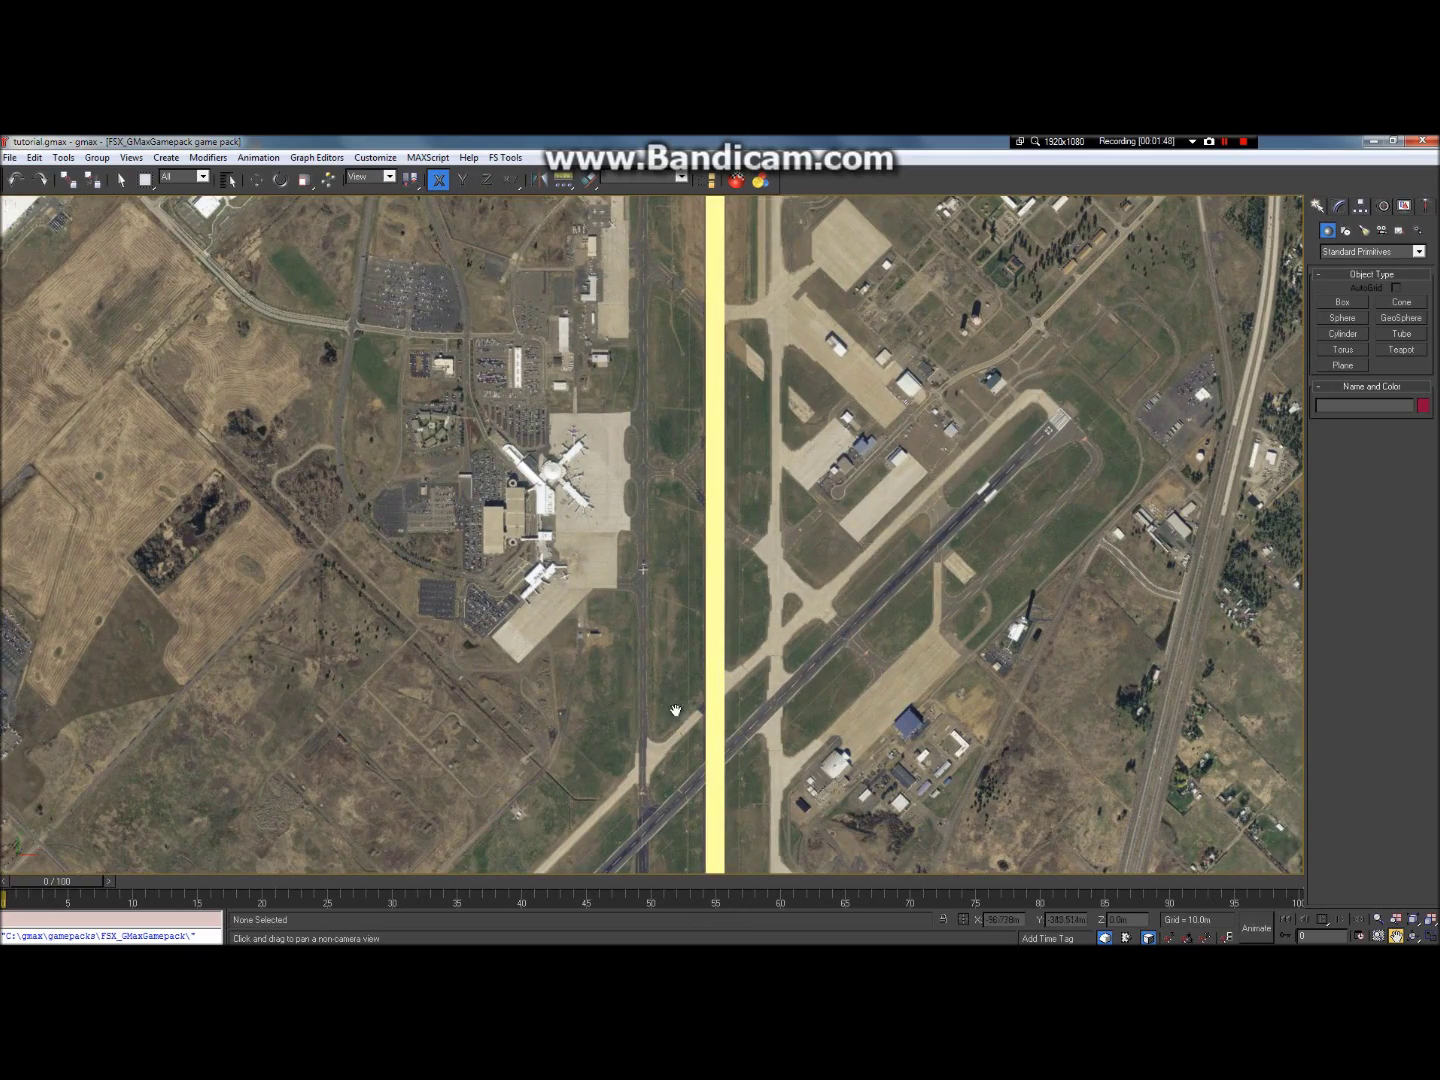
scroll(678, 712, "up", 2)
scroll(712, 697, "down", 7)
scroll(711, 697, "up", 4)
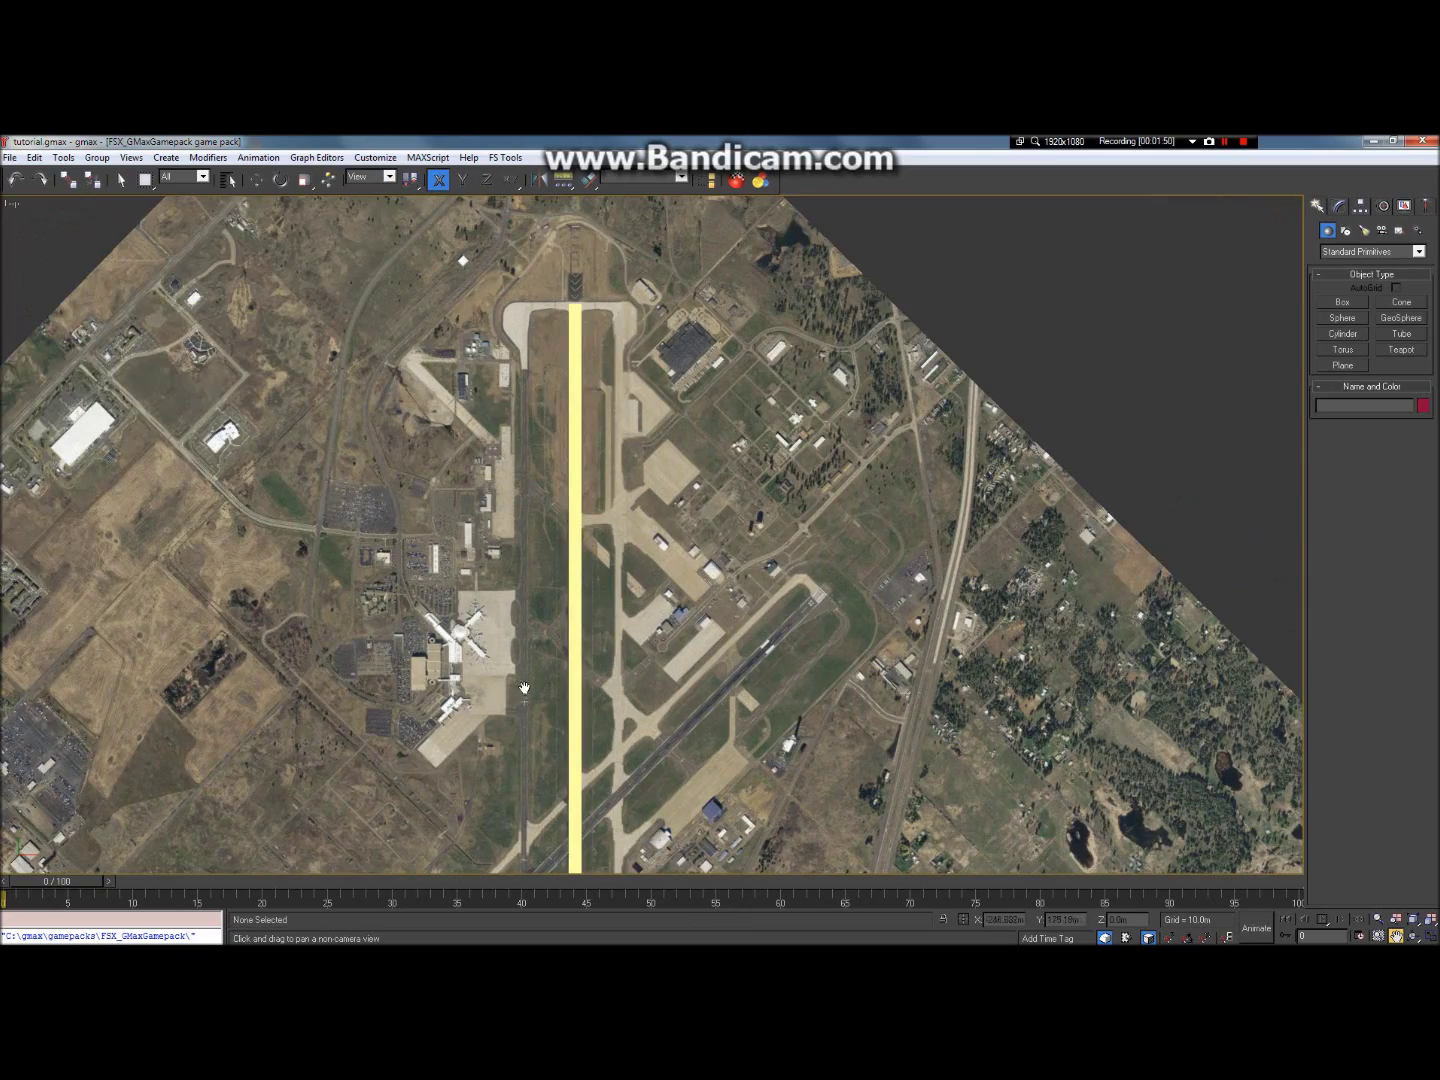
left_click_drag(585, 747, 700, 503)
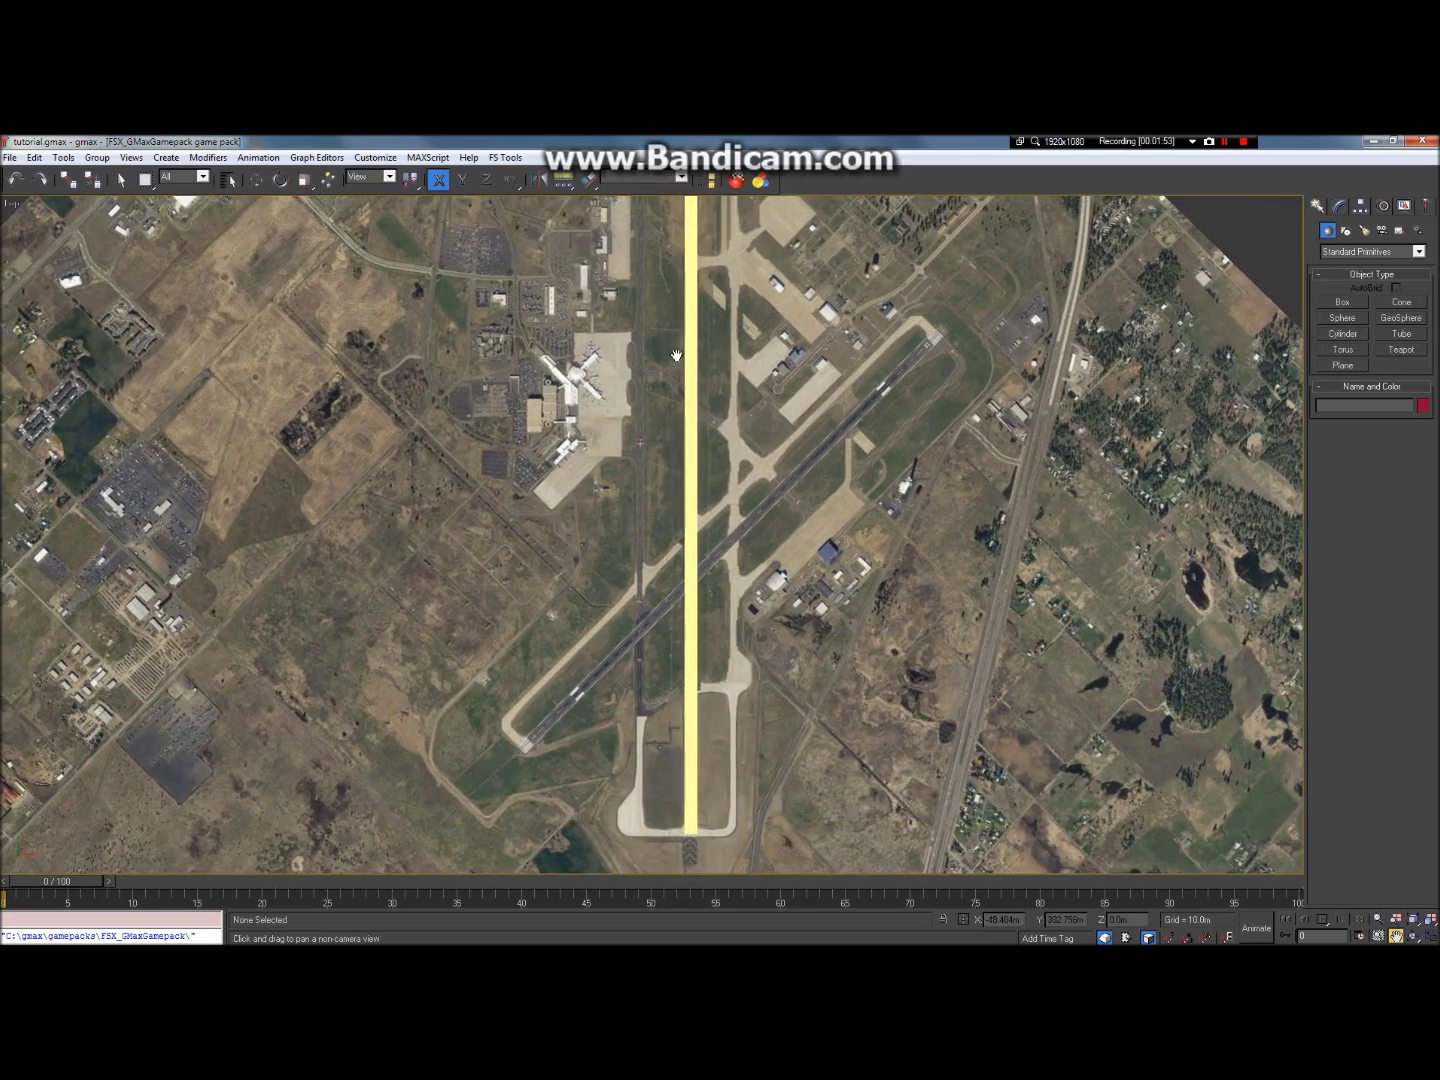
left_click_drag(675, 370, 845, 843)
scroll(777, 563, "up", 5)
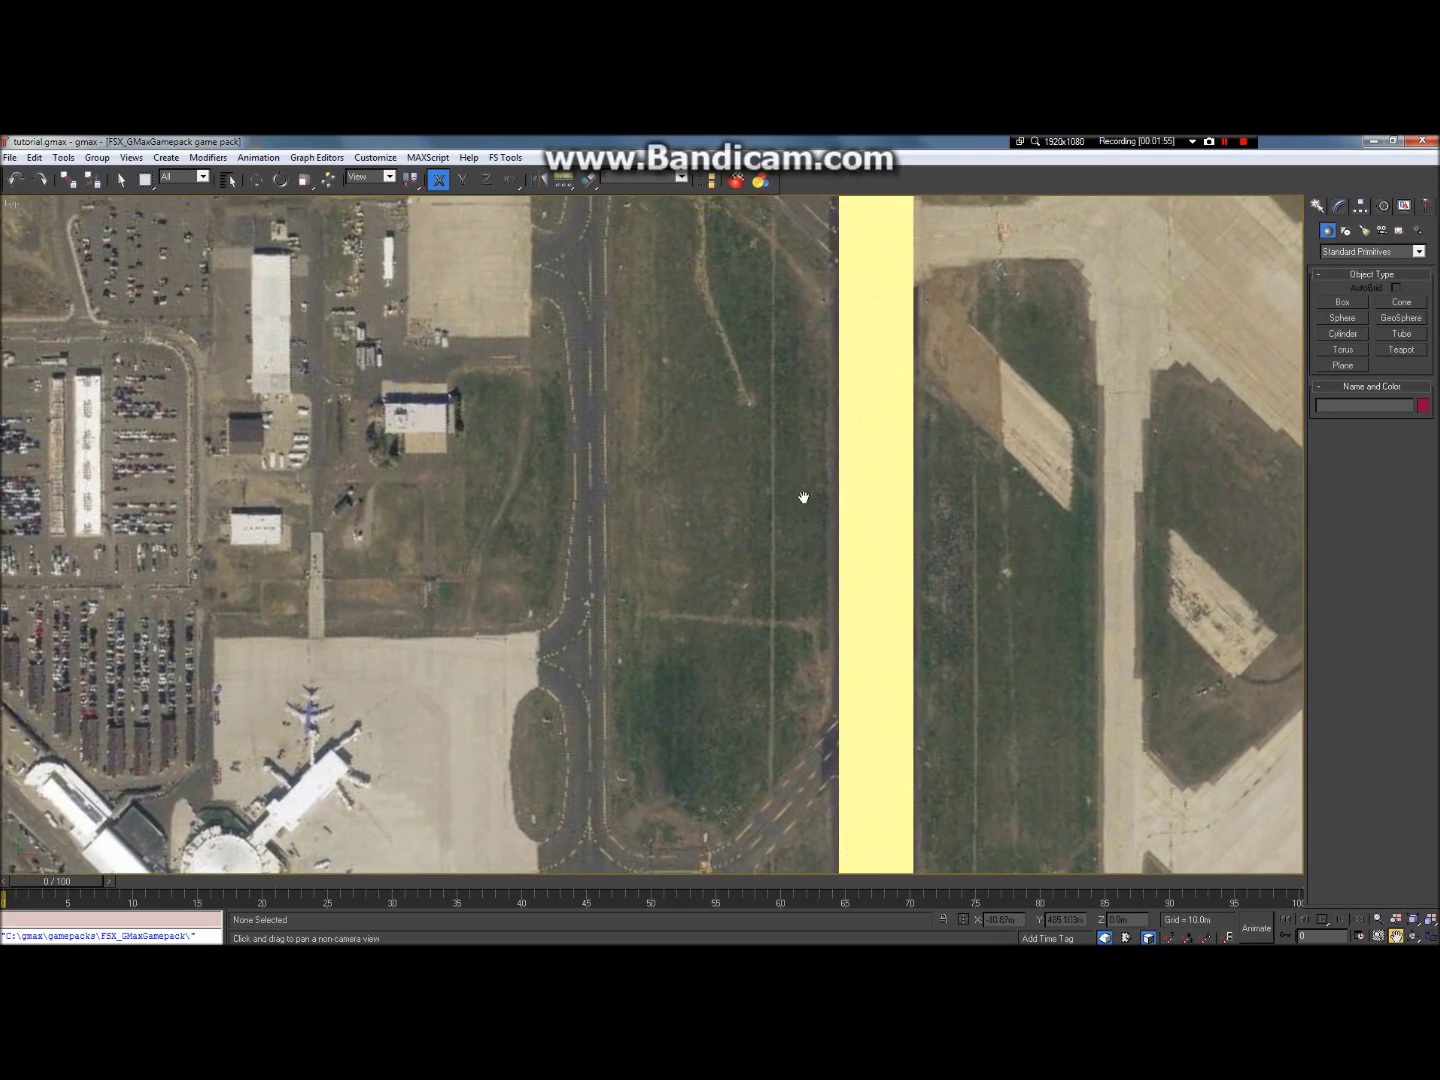
left_click_drag(813, 524, 697, 675)
scroll(671, 573, "down", 6)
scroll(671, 573, "up", 4)
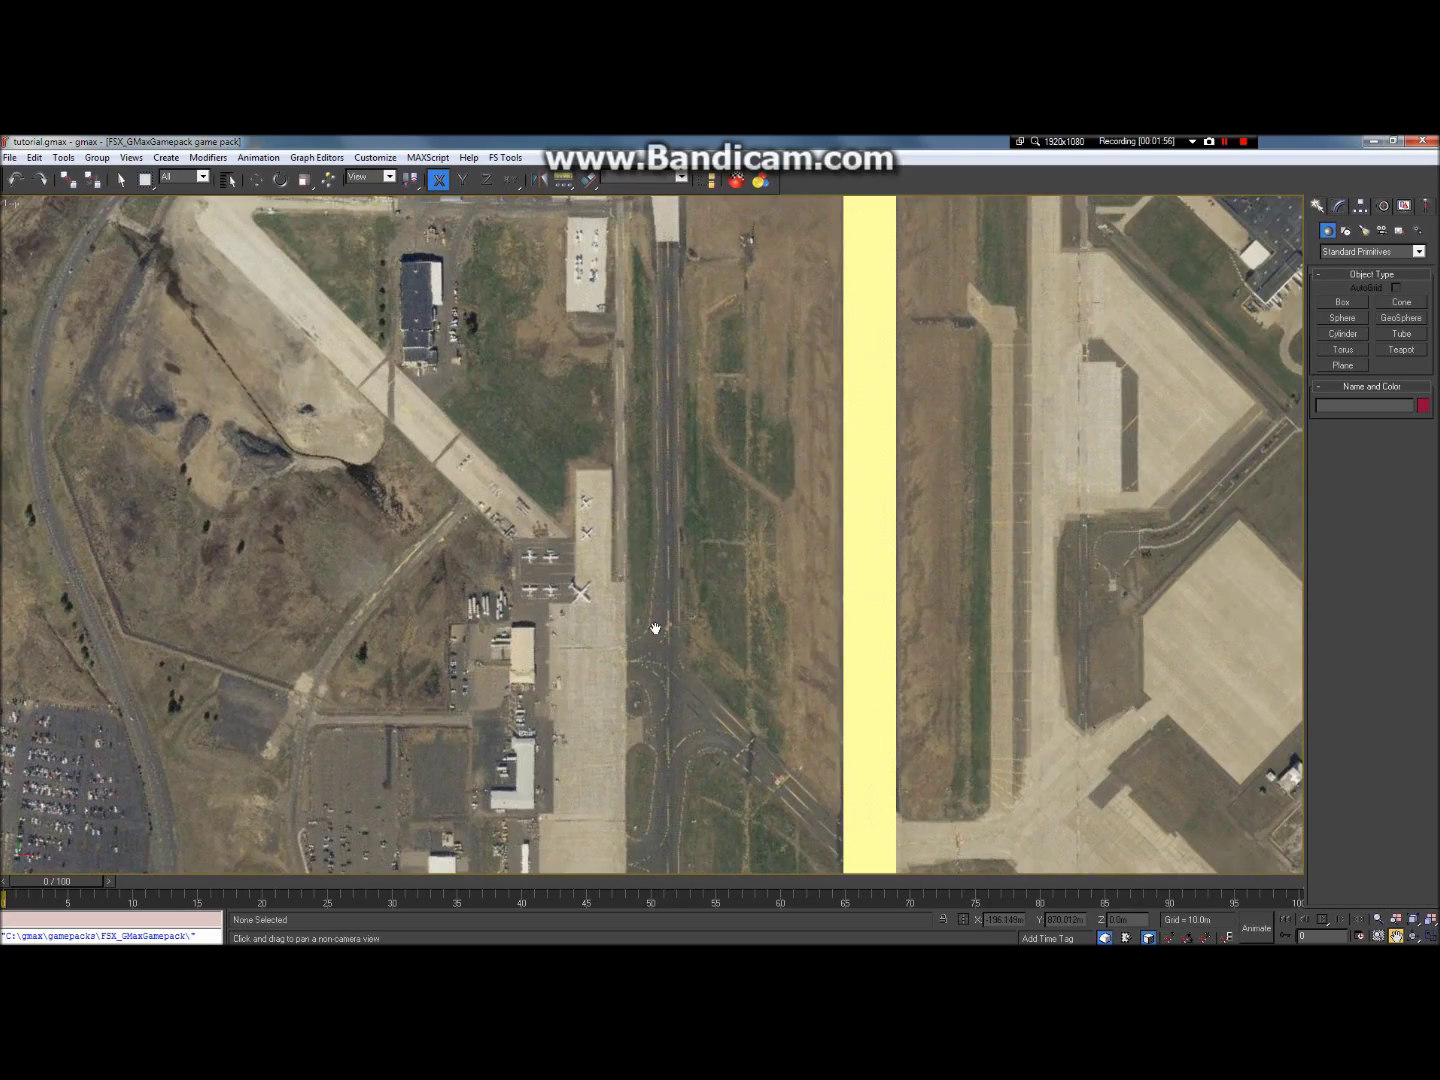
left_click_drag(585, 562, 643, 376)
left_click_drag(700, 760, 598, 664)
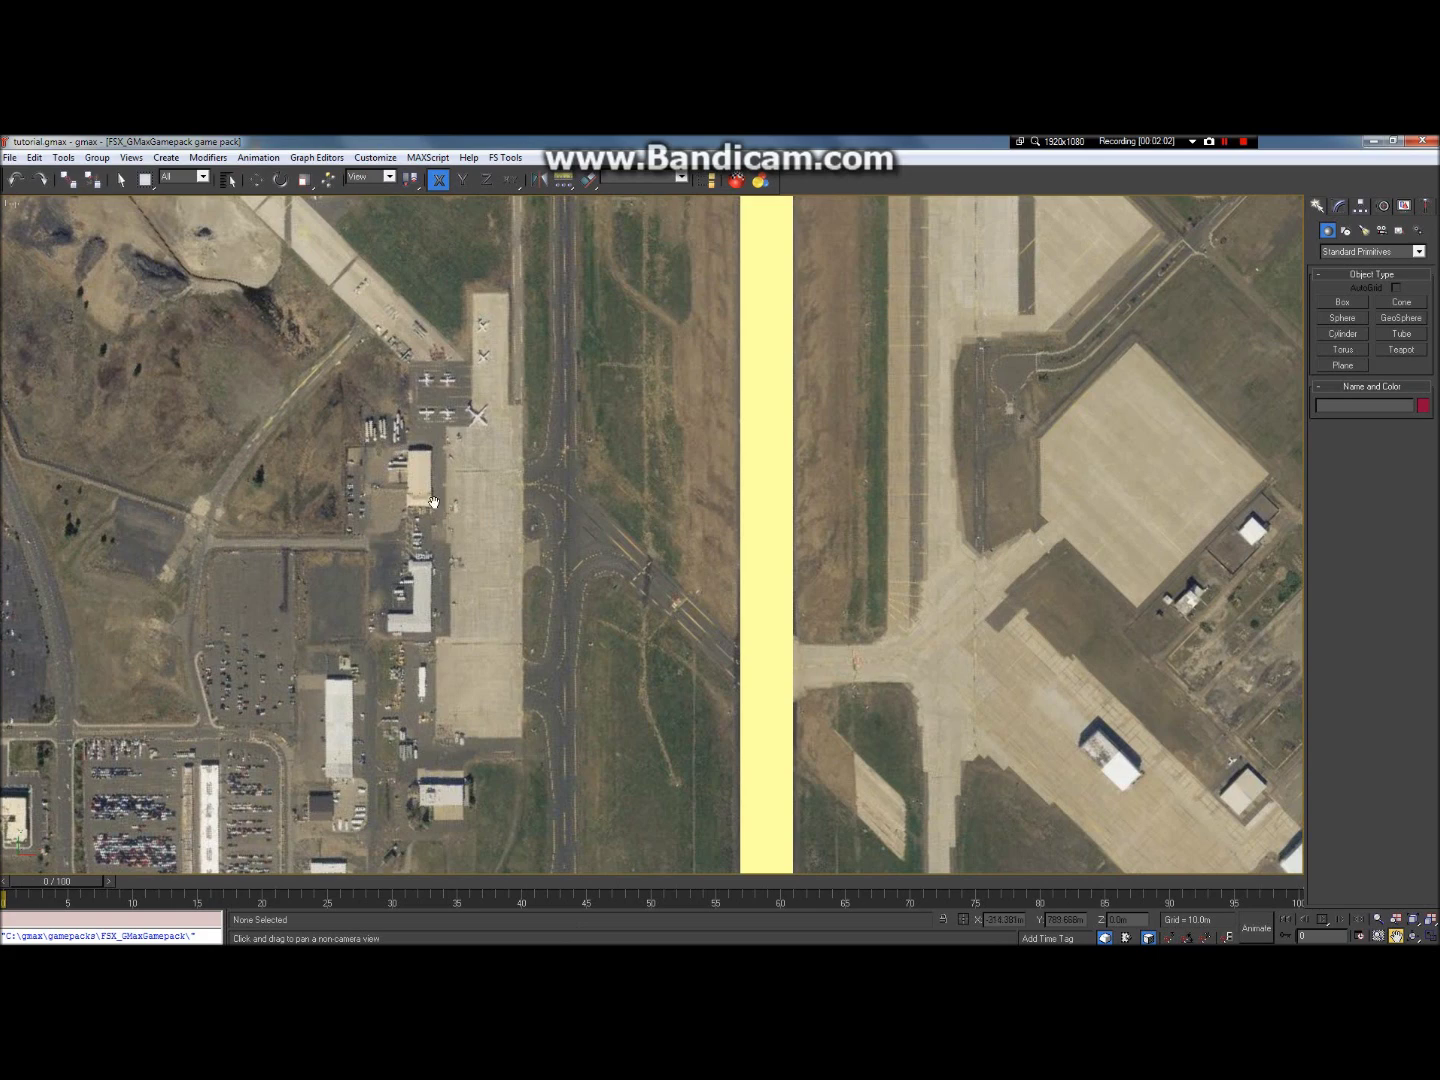
left_click_drag(596, 388, 532, 304)
scroll(404, 384, "down", 5)
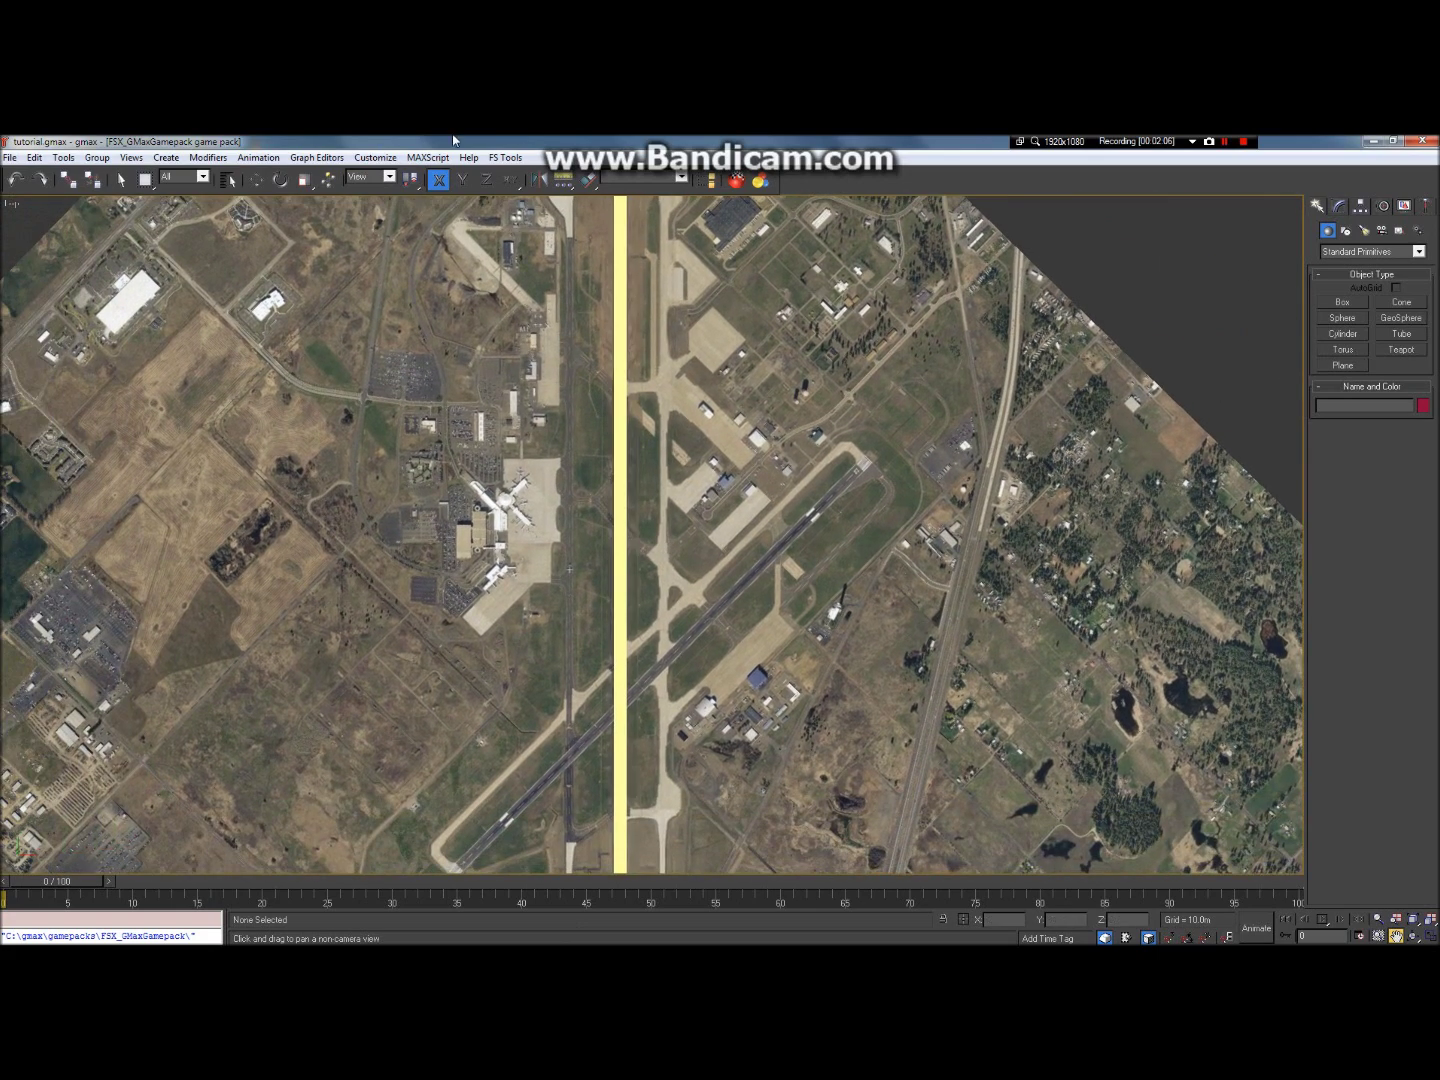
Step: Switch to the empty Untitled gmax window
mouse_move(455, 140)
left_click(521, 225)
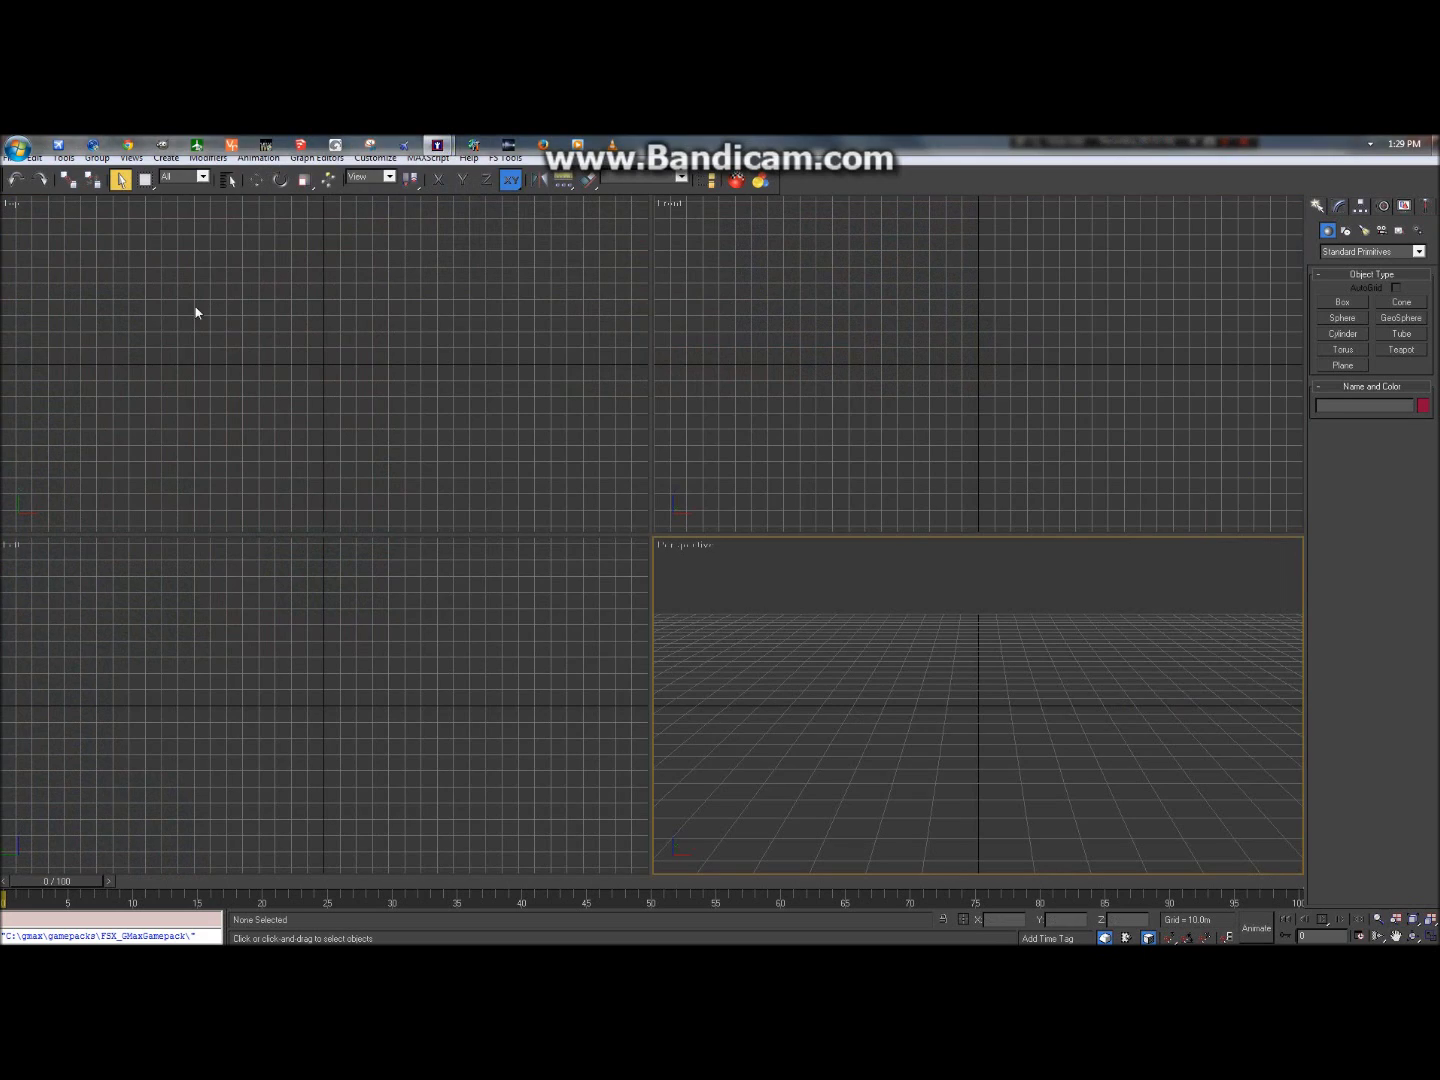
left_click(1344, 230)
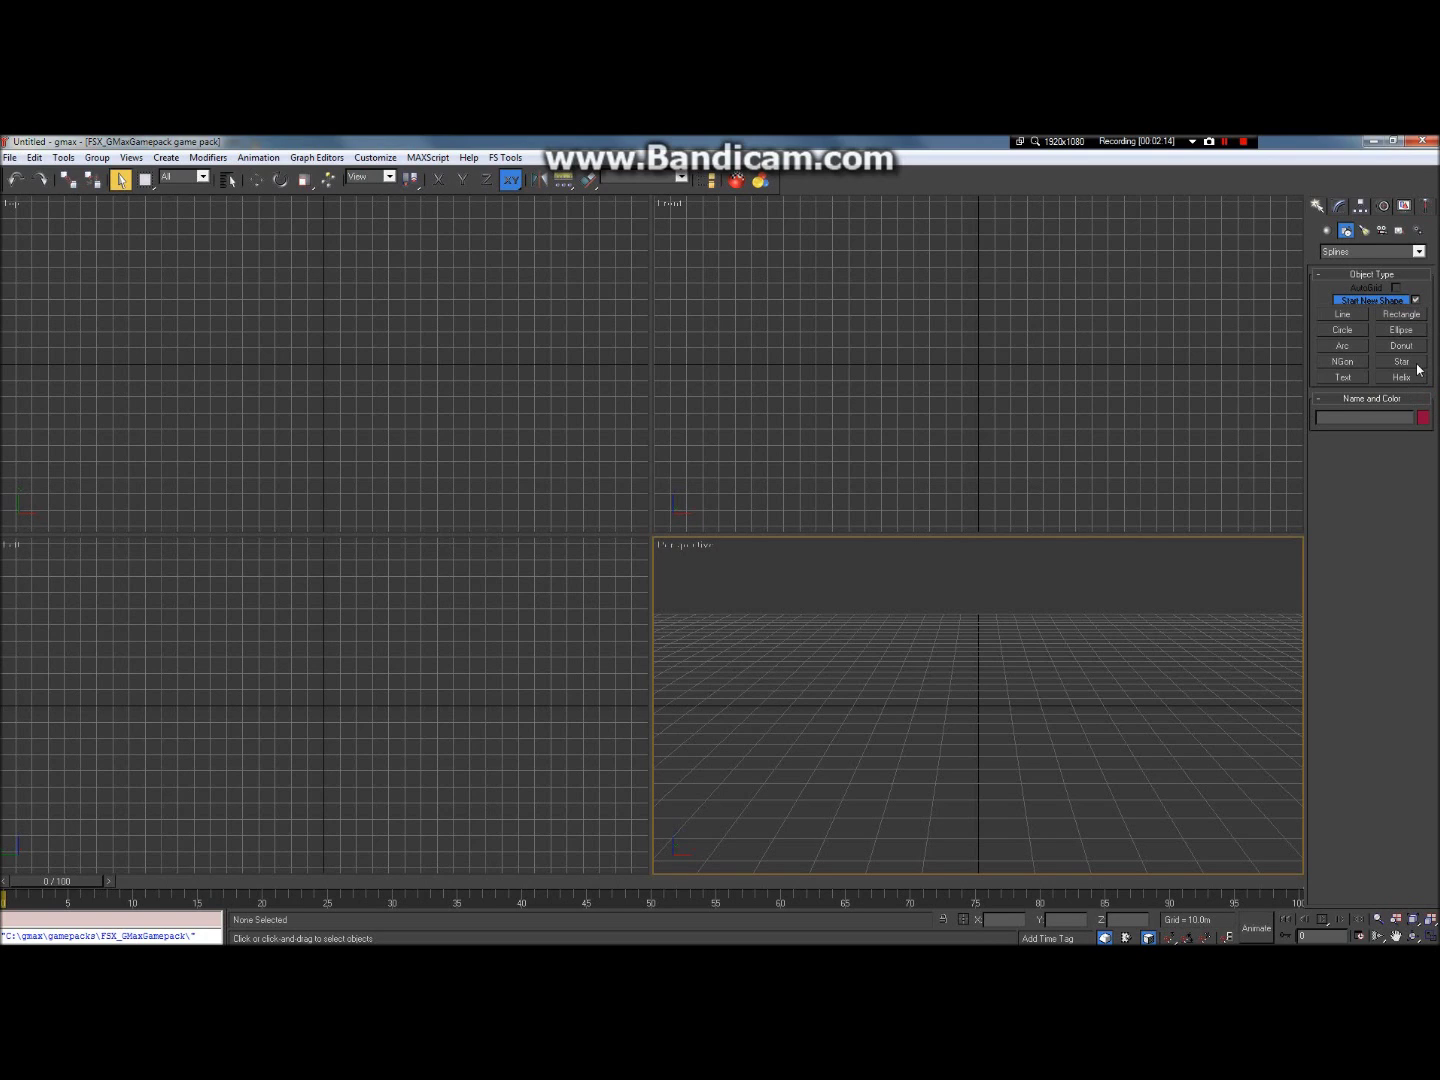
left_click(1404, 316)
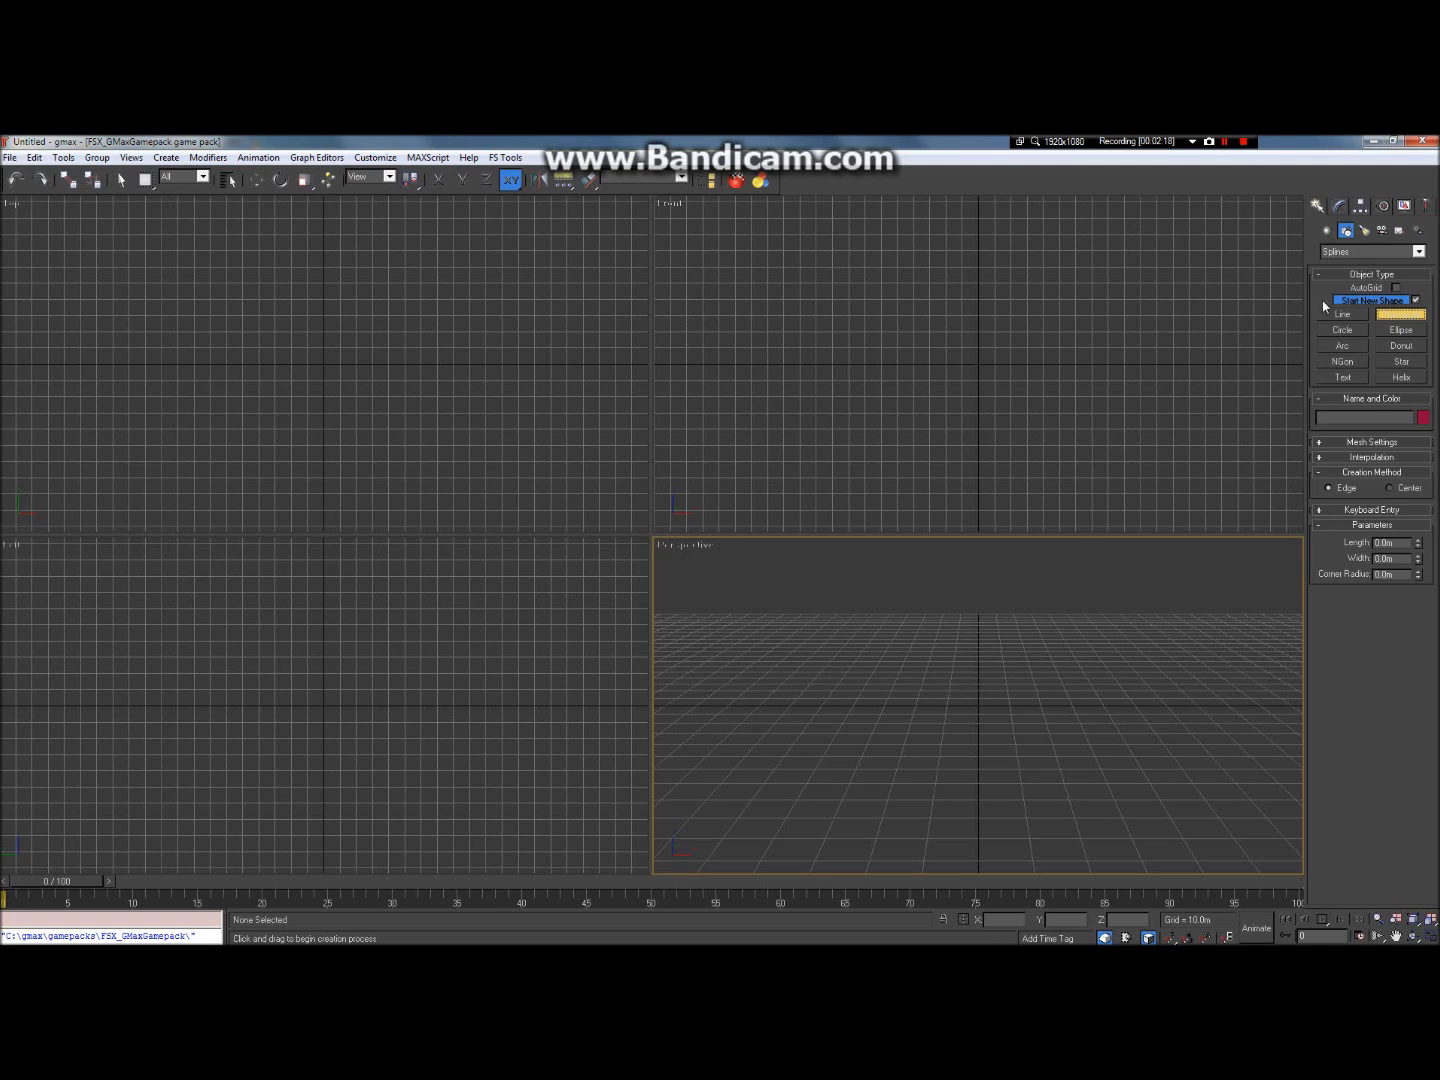
left_click(1325, 231)
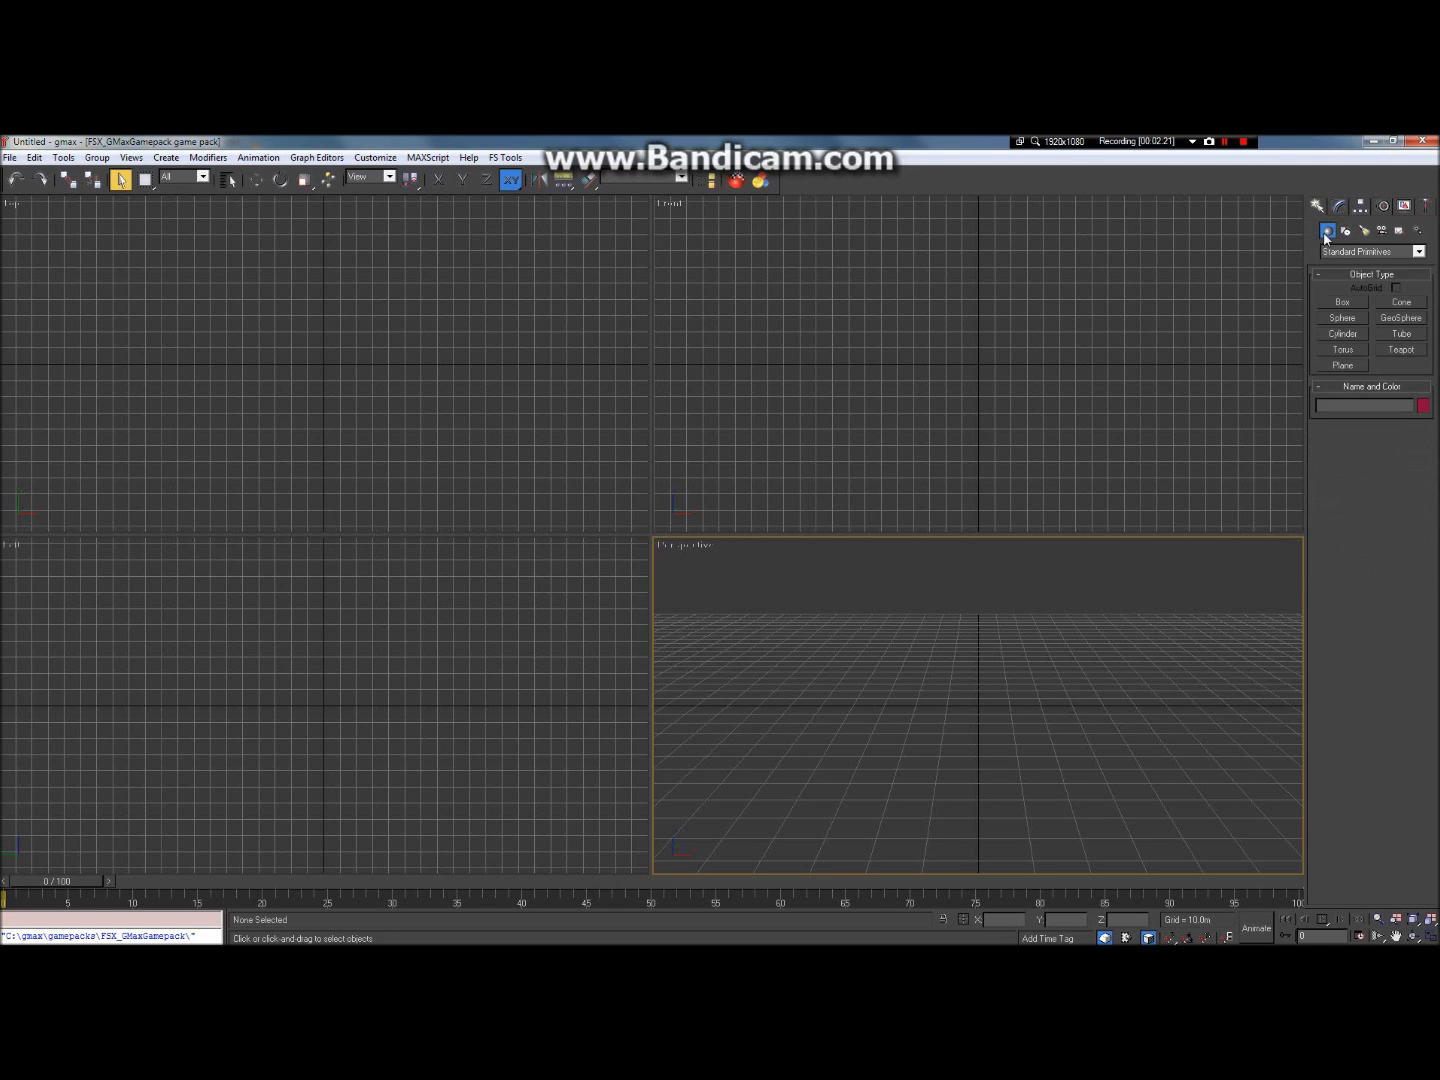
Step: Draw a plane near the origin in the Top view and set its width to 20 m and length to 100 m
left_click(1343, 366)
left_click_drag(293, 366, 369, 545)
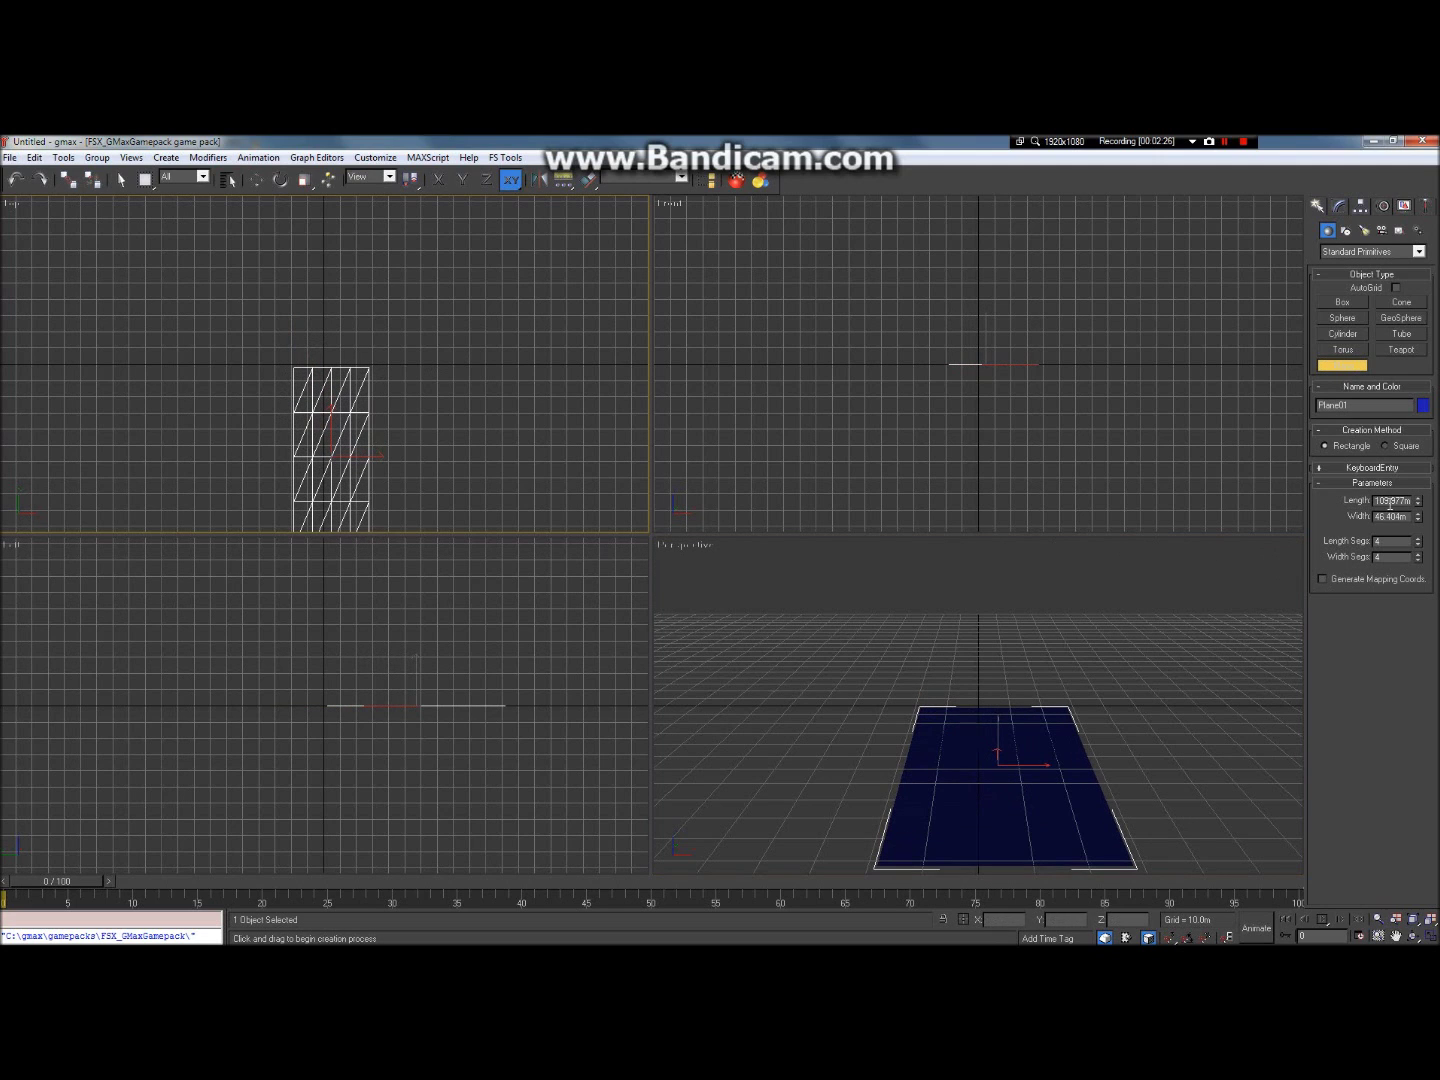
double_click(1398, 516)
type("20")
double_click(1396, 500)
type("3")
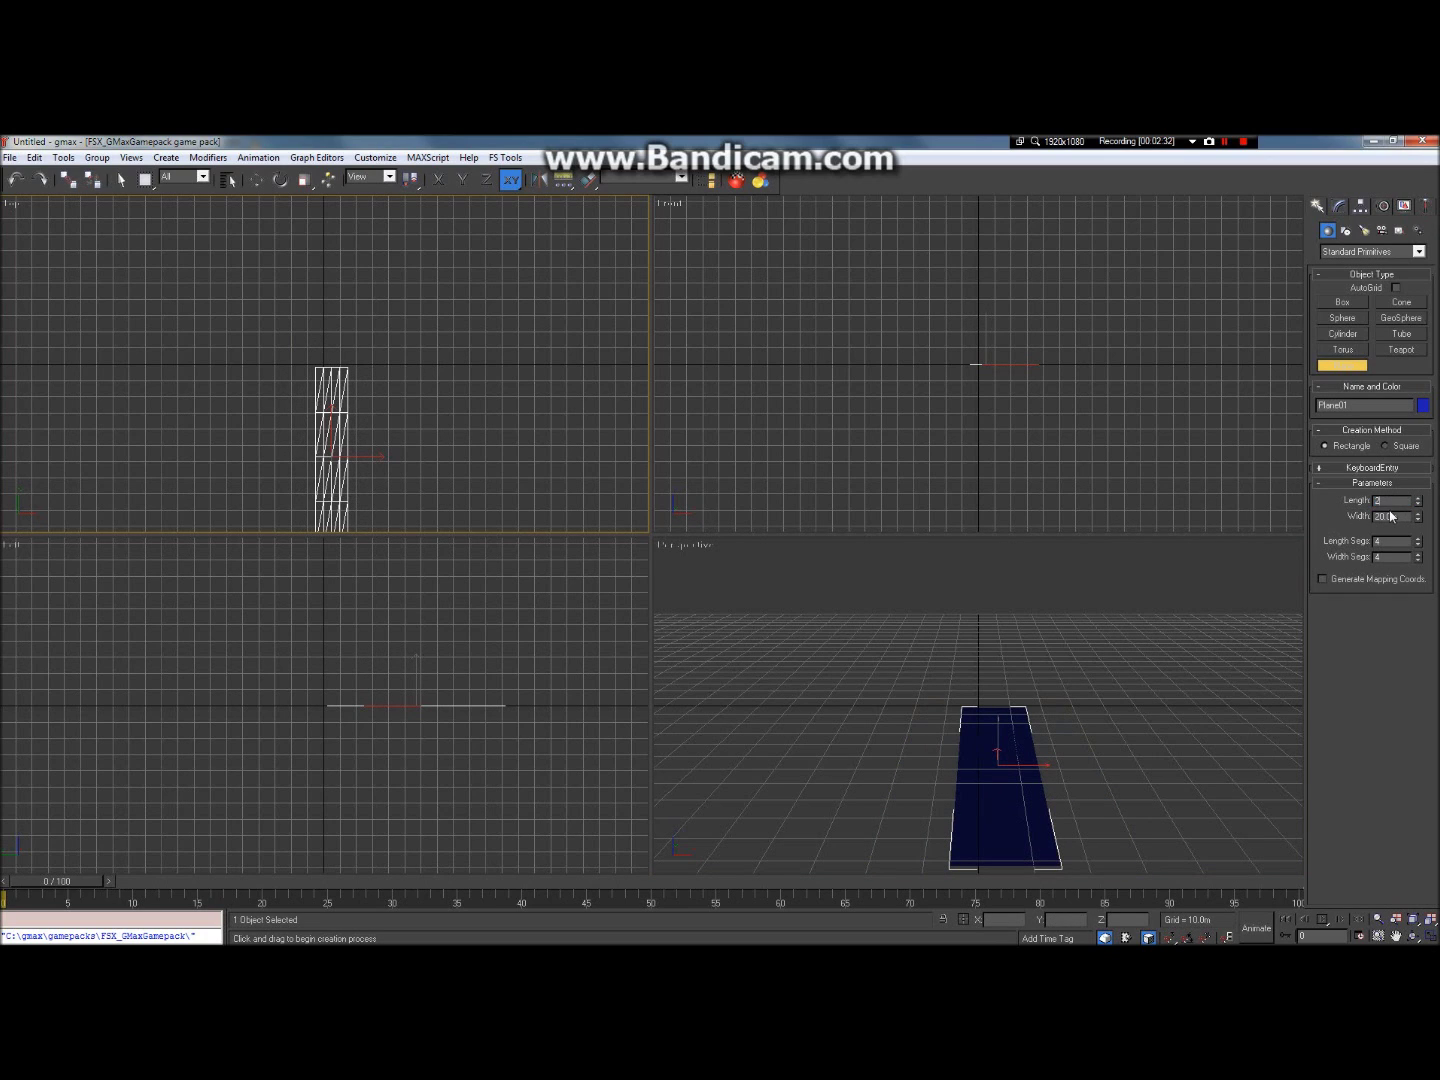
type("00")
key("Return")
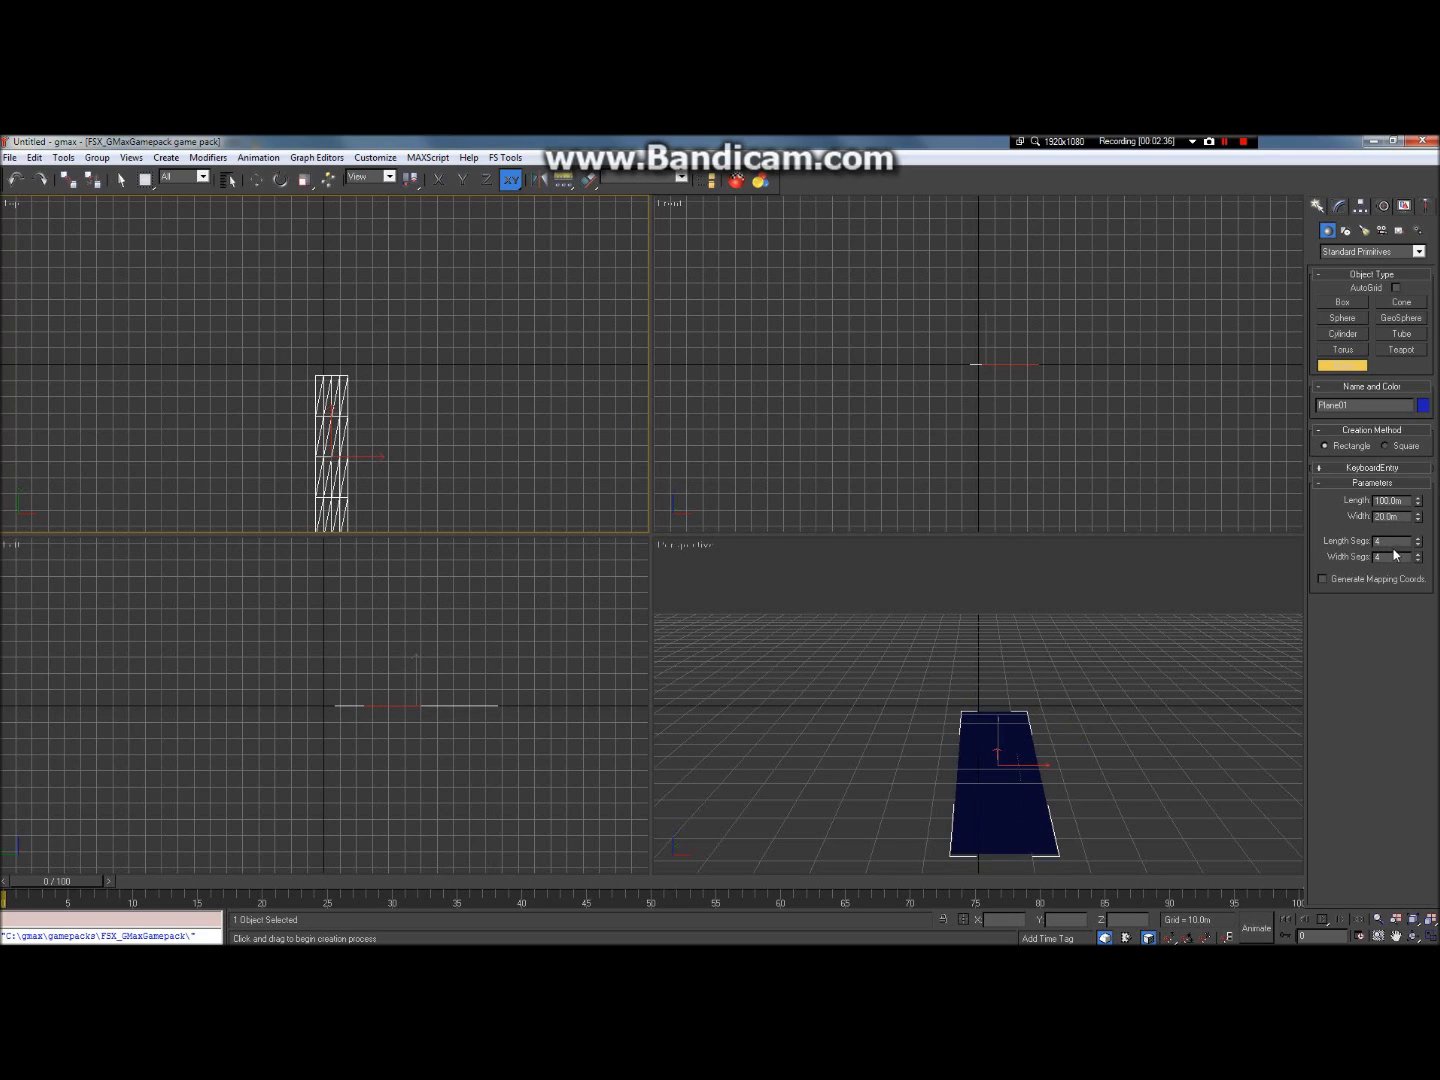
Step: Set the plane's length segments to 1 and try to set its width segments to 1 as well
double_click(1395, 541)
type("1")
left_click(1387, 557)
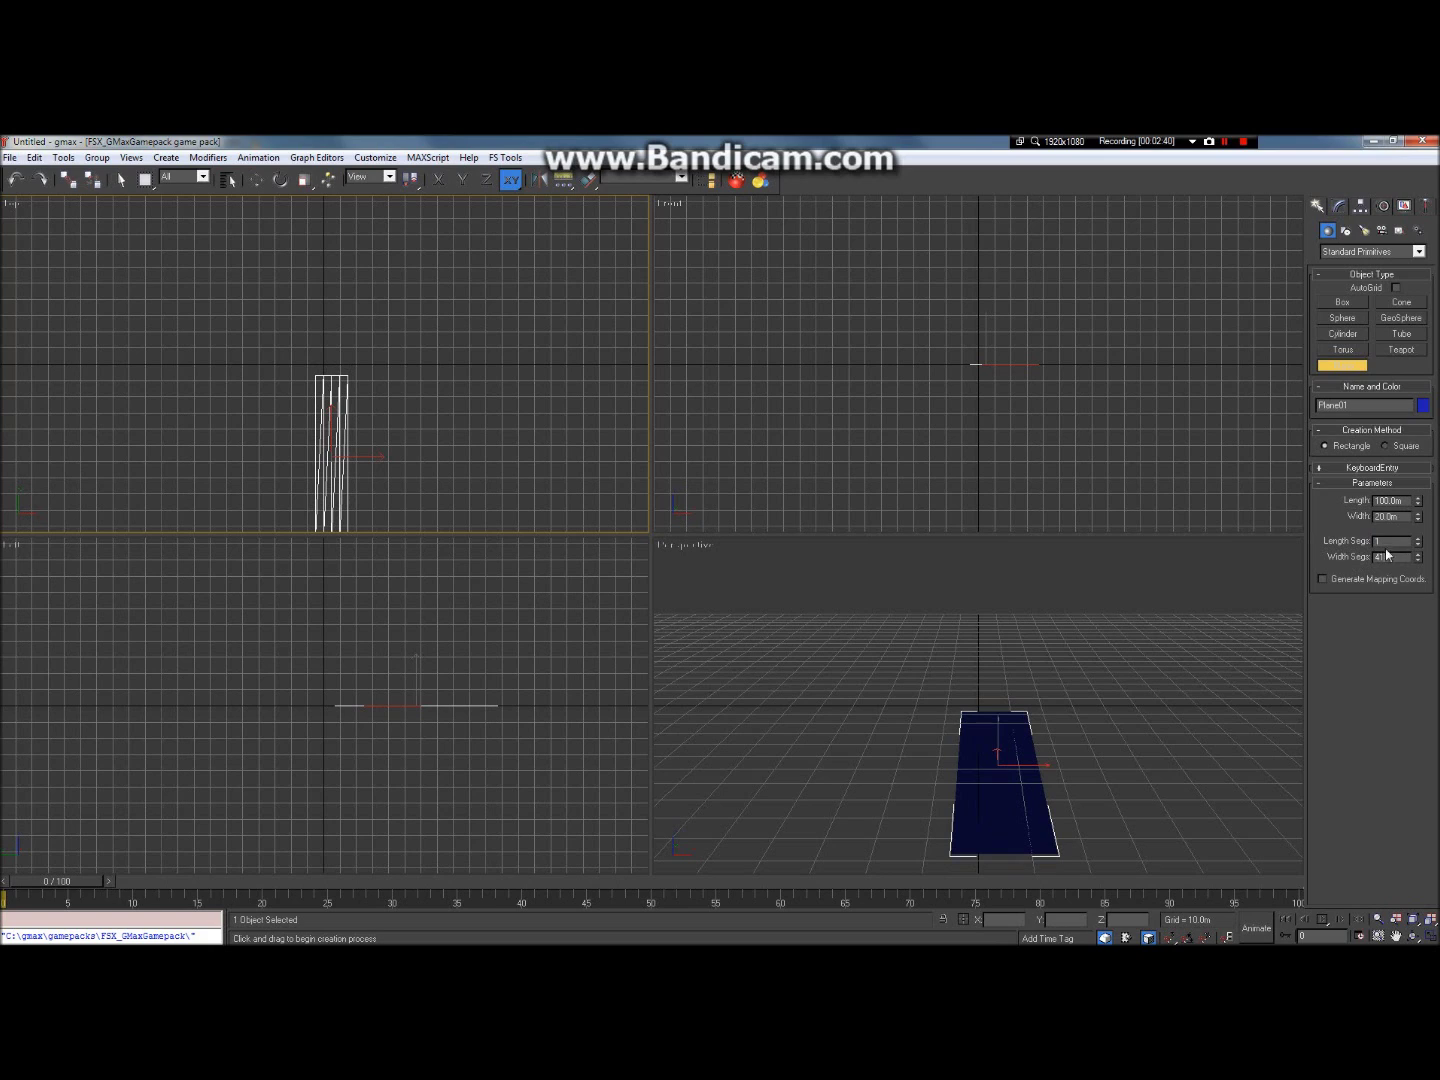
key("Return")
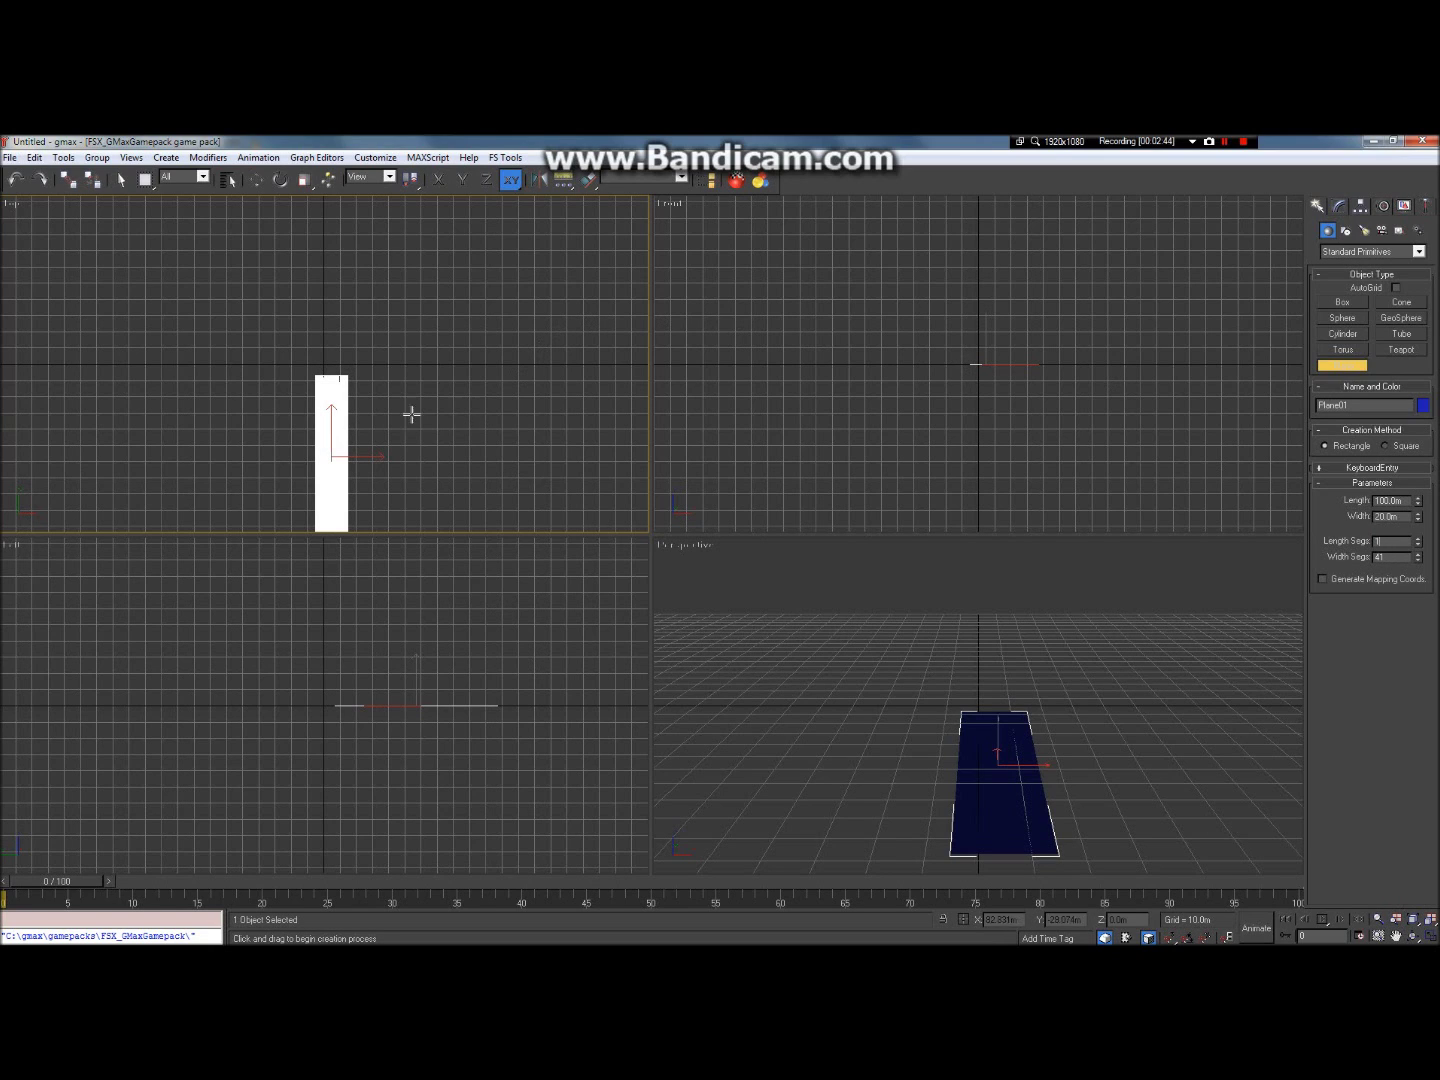
Step: Move the blue plane along the X axis to about -153 m in the Top view
left_click(1395, 935)
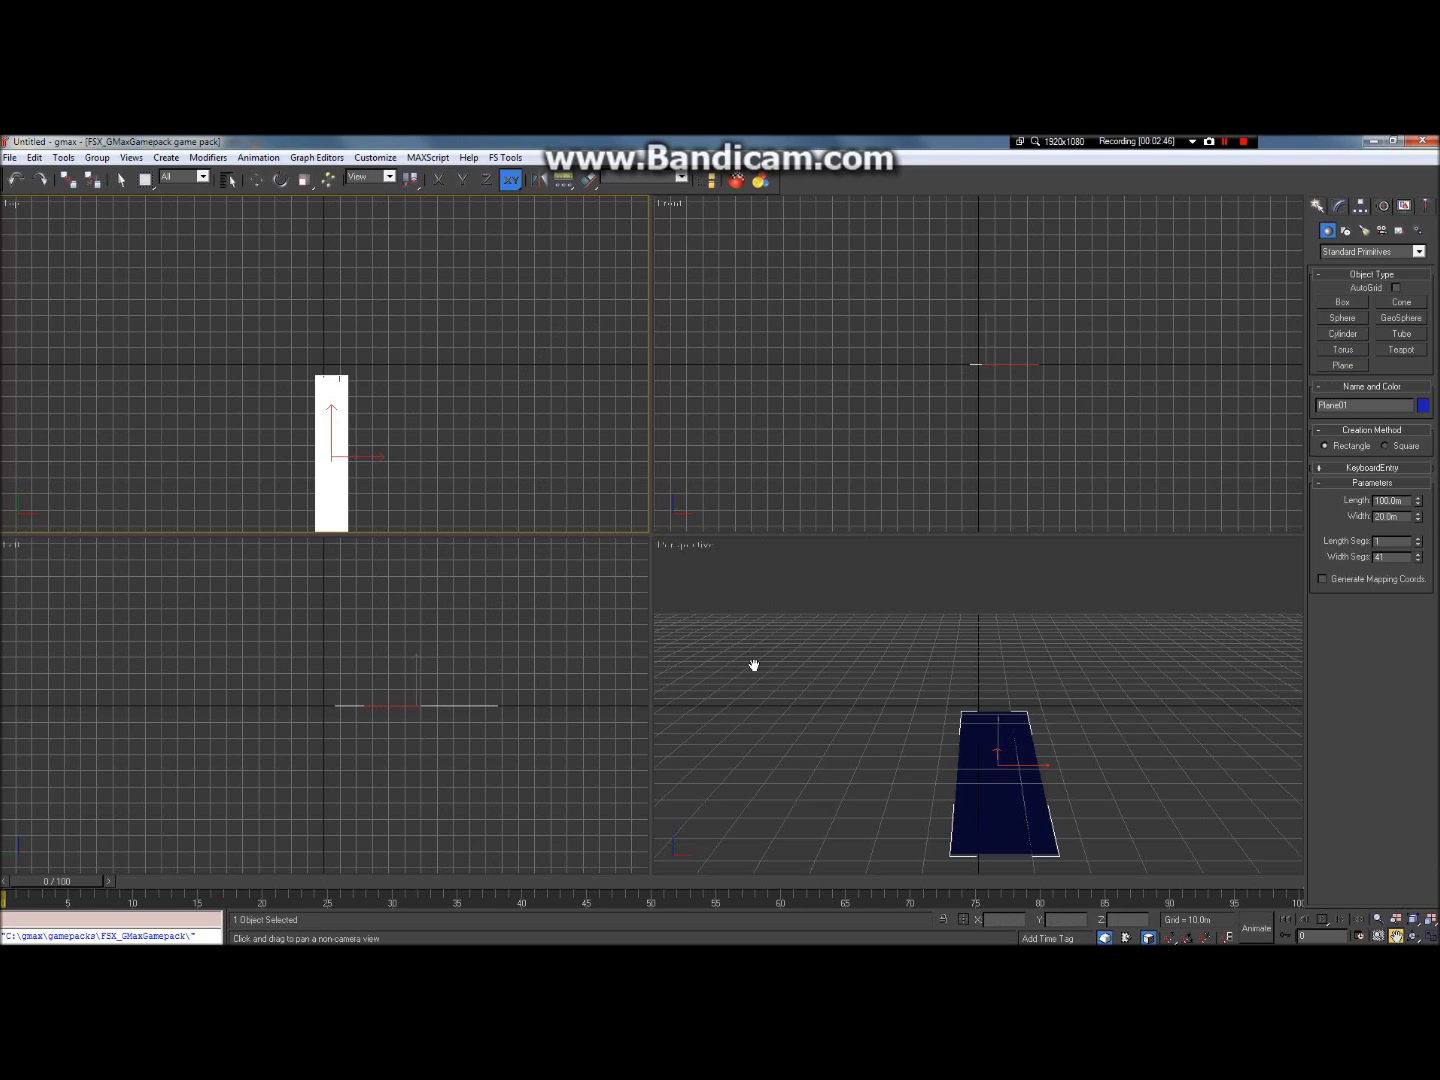
left_click_drag(394, 461, 215, 414)
scroll(280, 382, "down", 2)
scroll(246, 422, "up", 1)
left_click_drag(268, 360, 556, 390)
key("w")
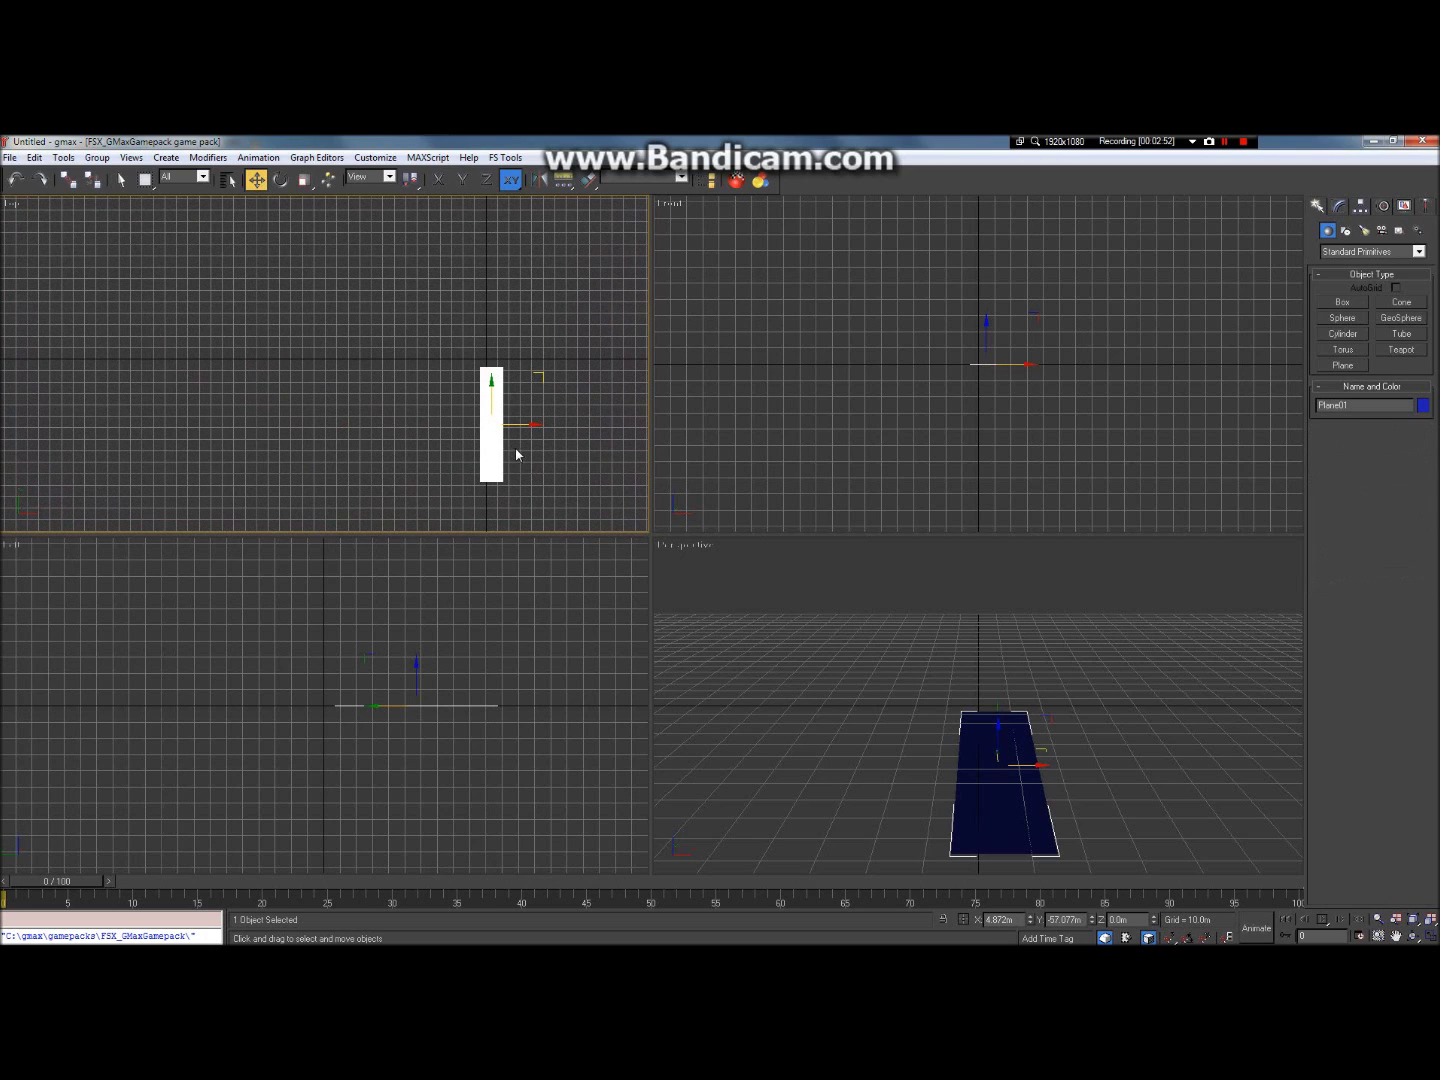
left_click_drag(515, 424, 334, 416)
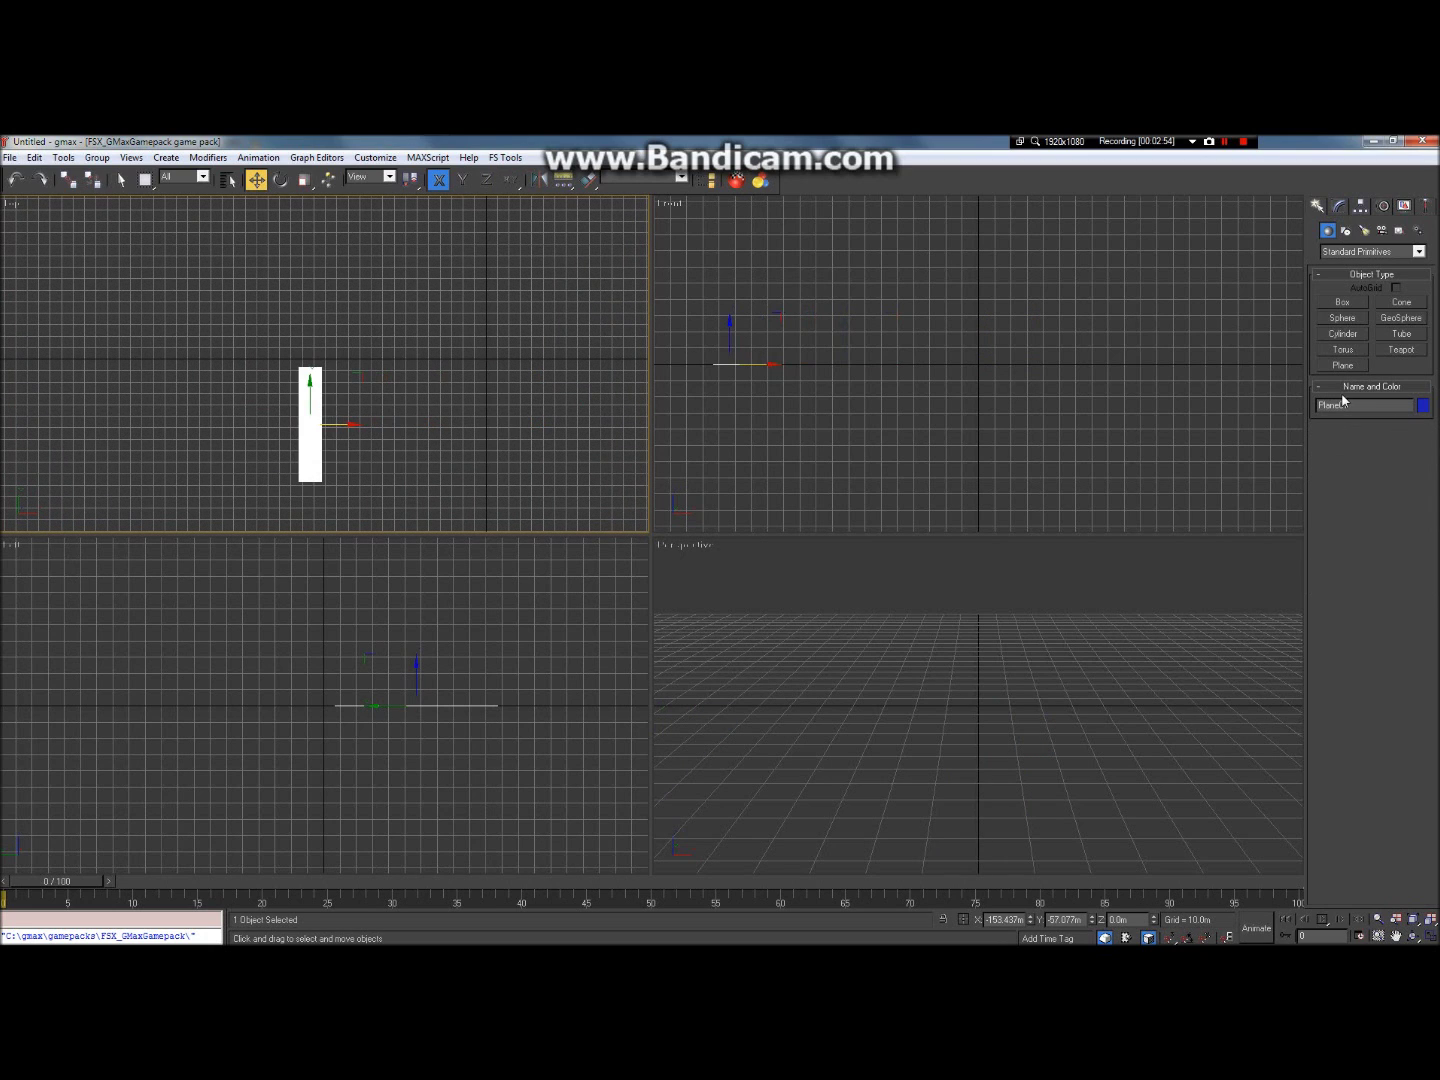
Step: Draw a second plane about 238 m long and 77 m wide over the origin, with its width segments set to 1
left_click(1344, 365)
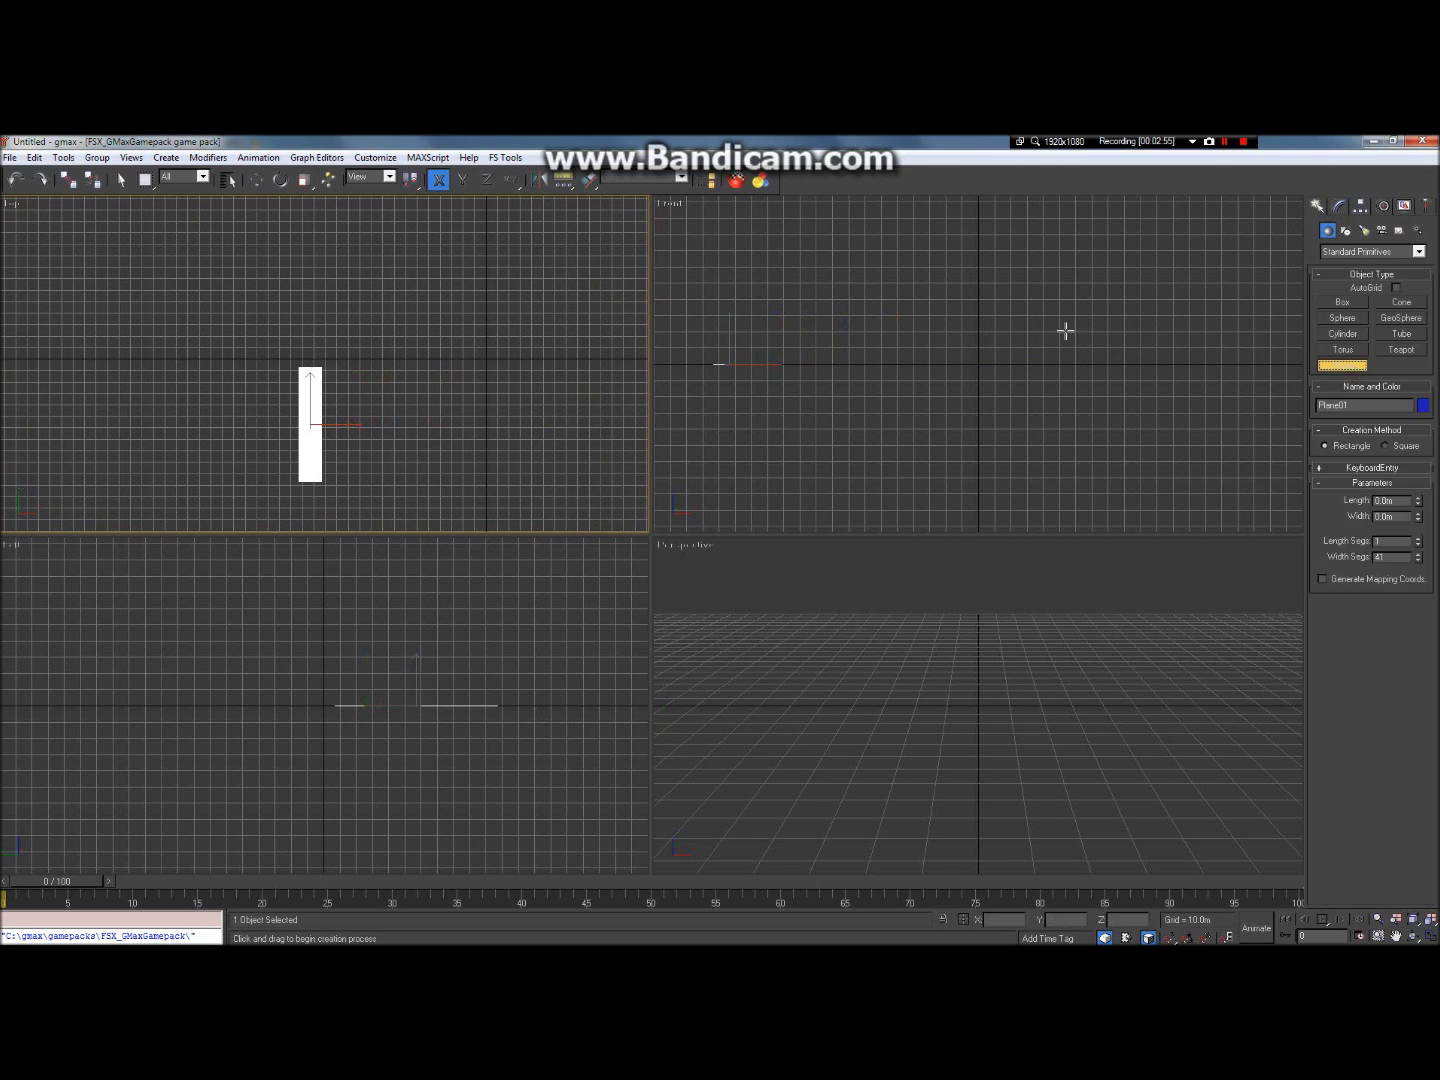
left_click(452, 283)
left_click_drag(452, 283, 543, 553)
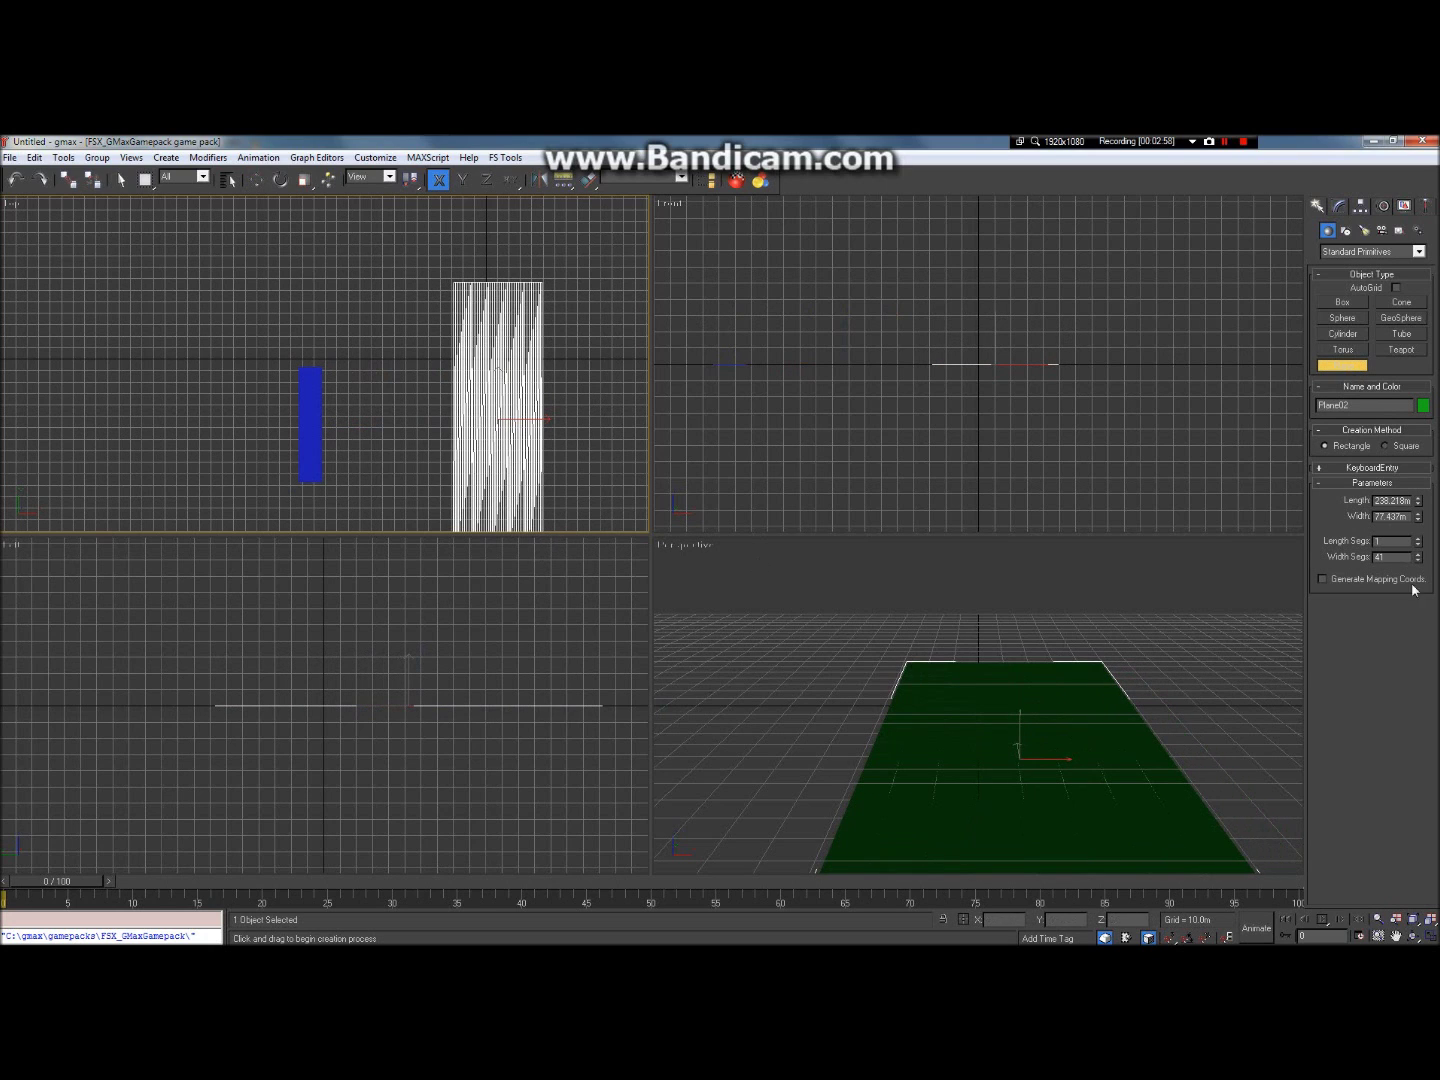
double_click(1380, 556)
type("1")
left_click(1387, 541)
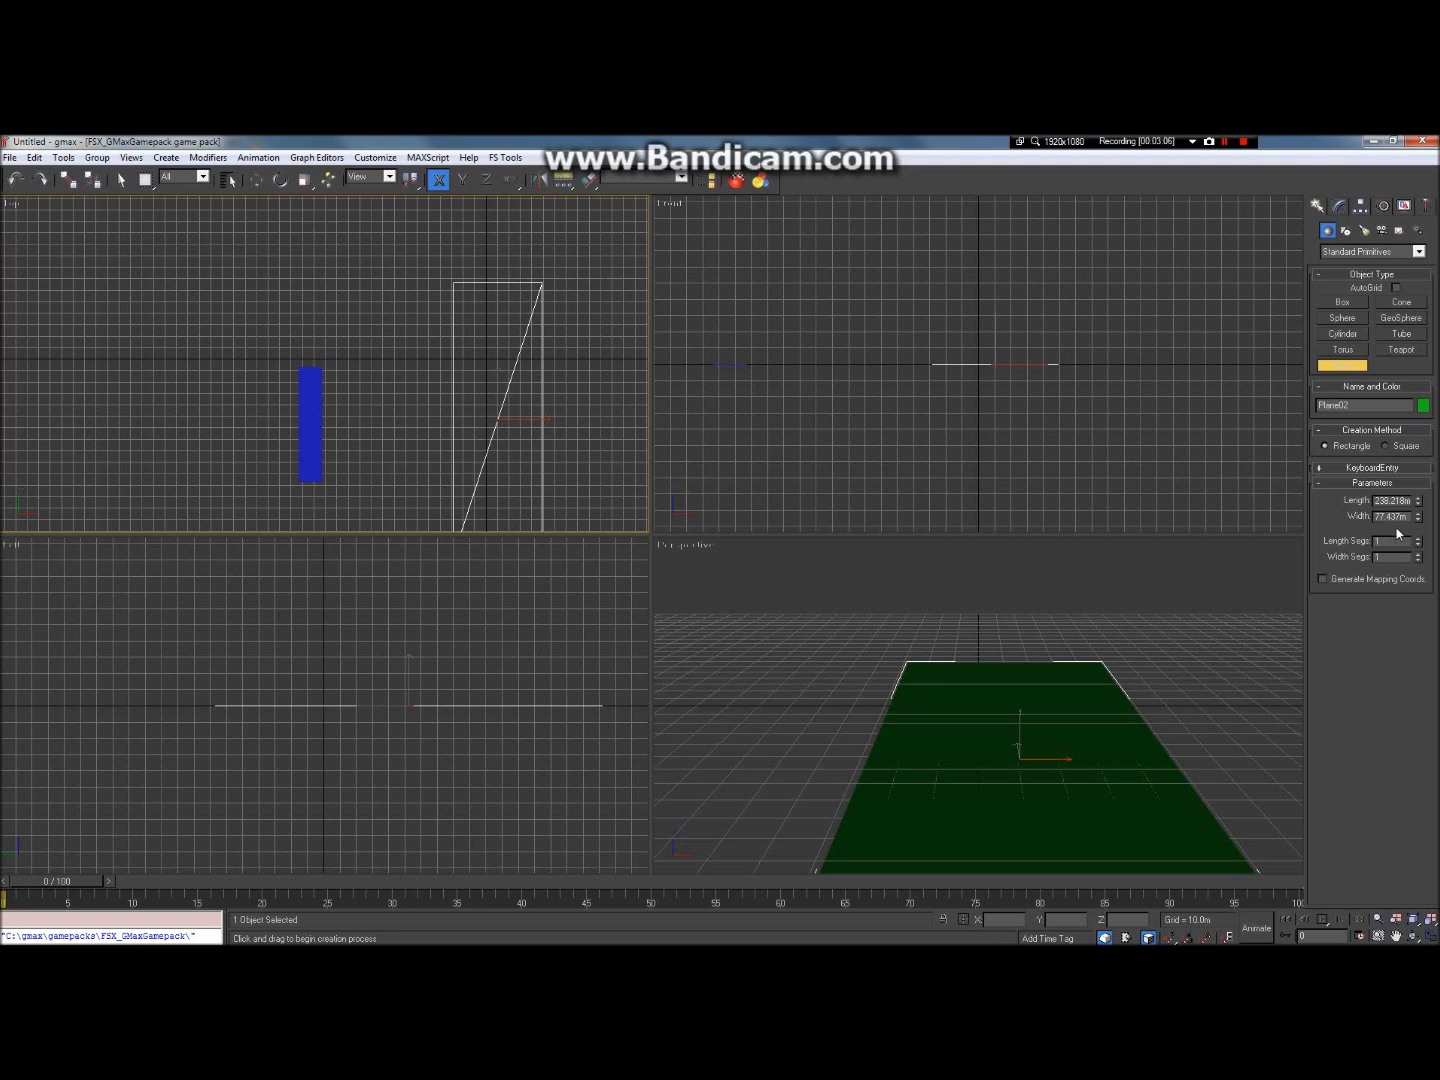
Step: Set the green plane's length to 500 m and its width to 30 m
double_click(1405, 517)
double_click(1388, 500)
left_click(1388, 500)
double_click(1388, 500)
type("500")
key("Tab")
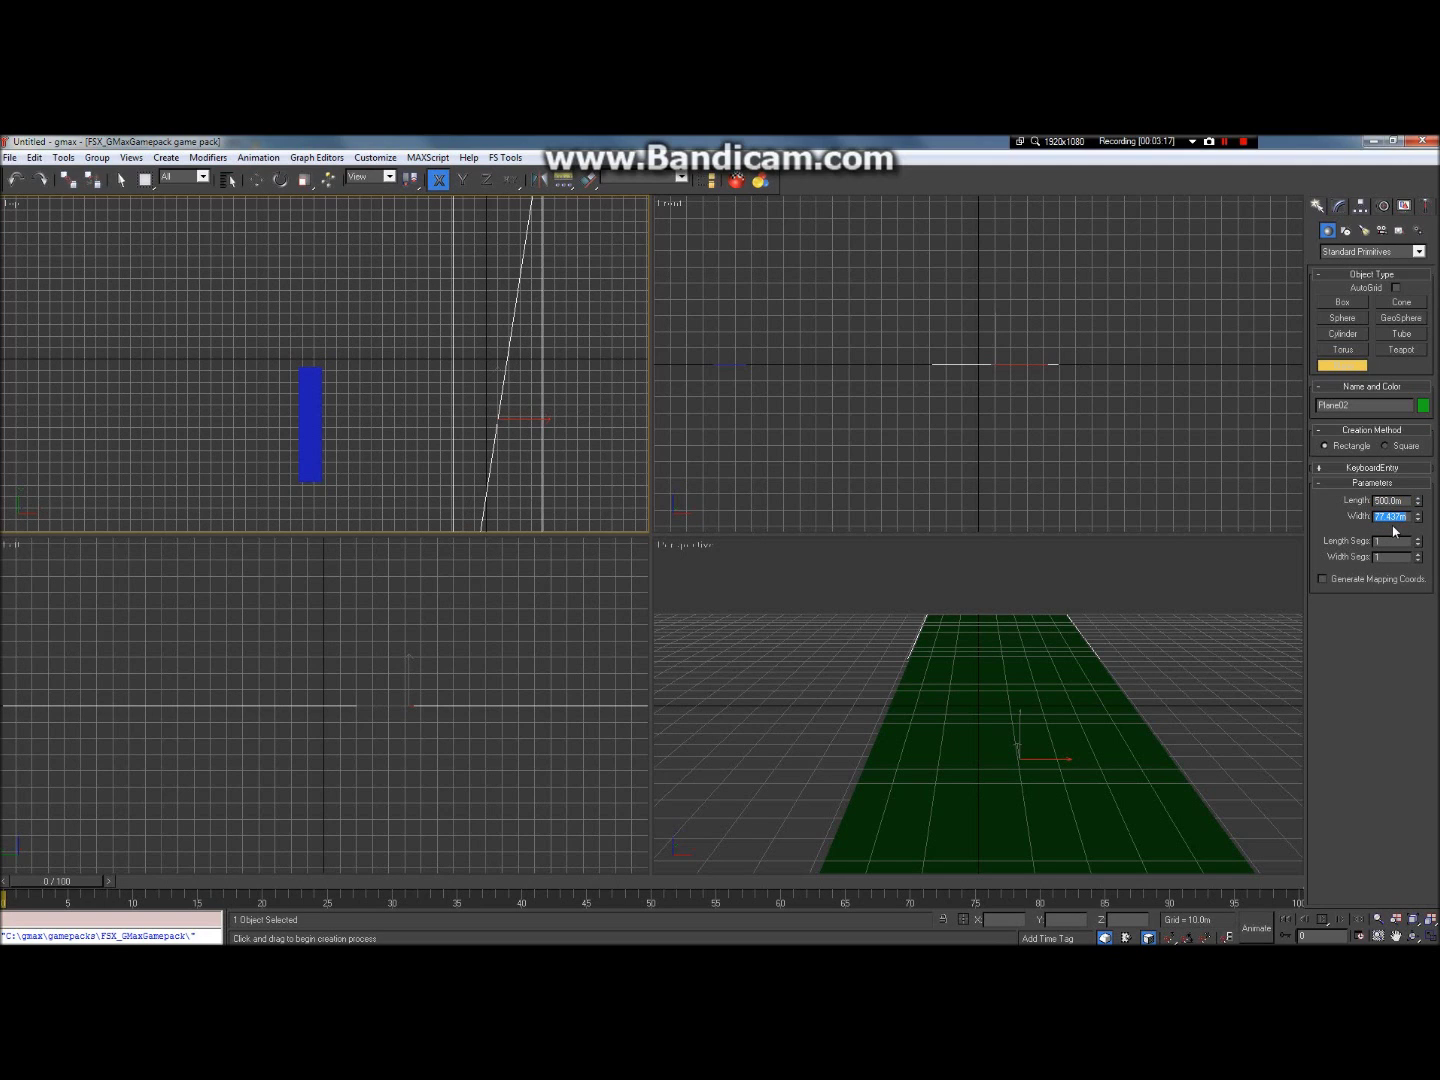
type("30")
key("Return")
right_click(1400, 497)
left_click(1406, 839)
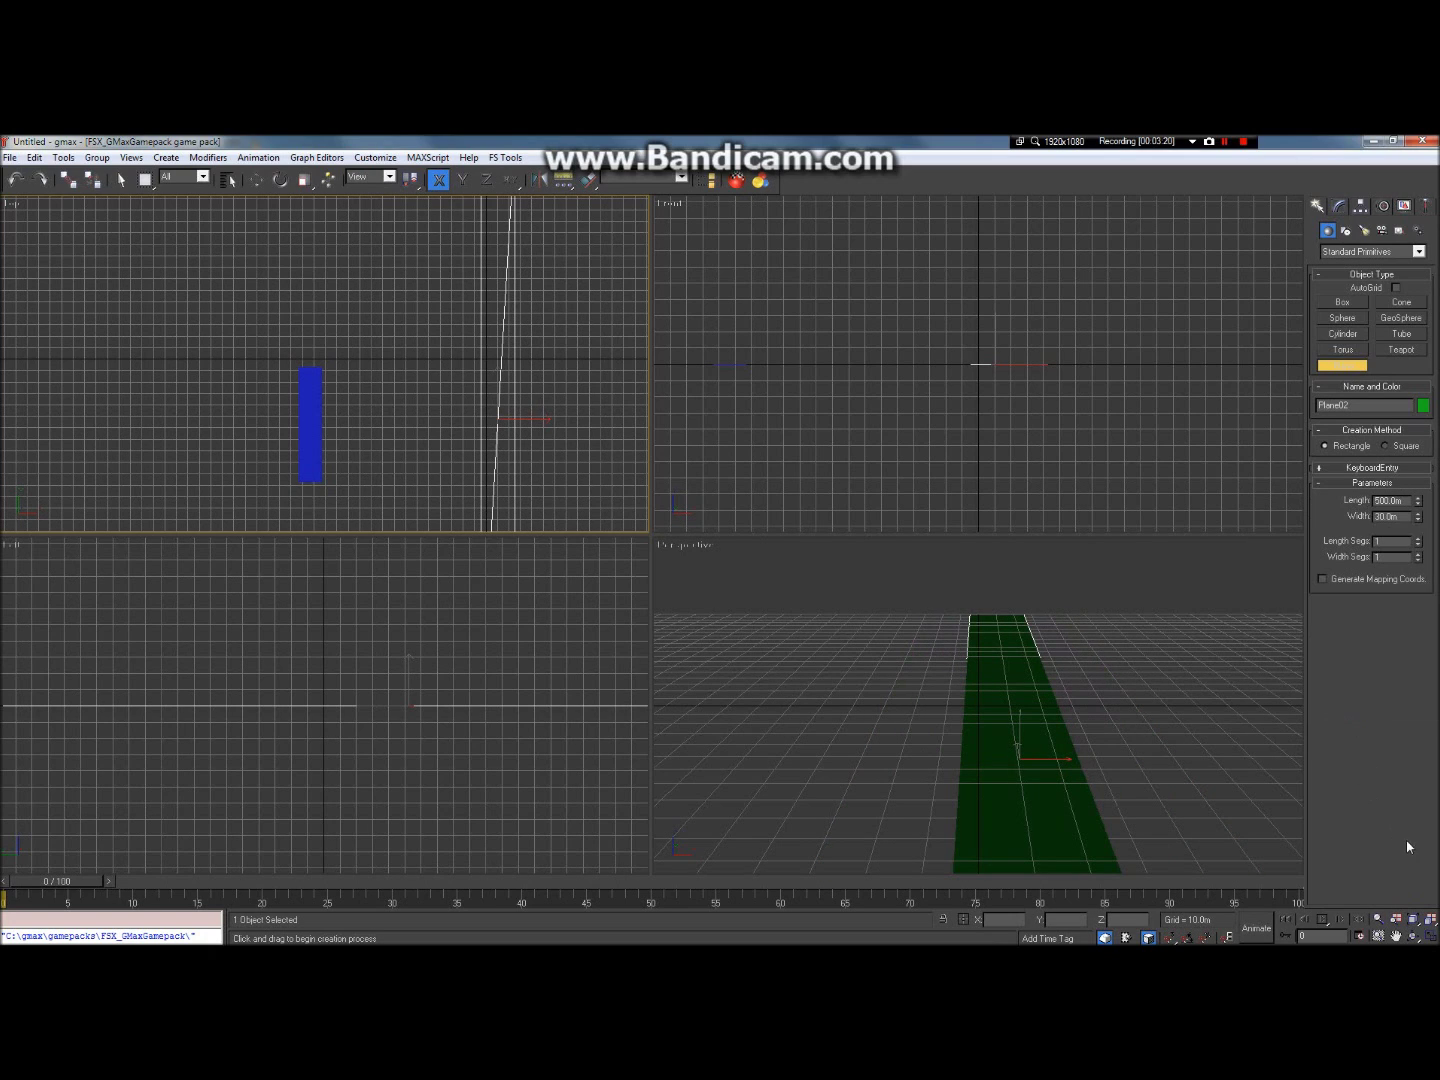
Step: Position the green plane exactly at X 0 and Y 0
left_click(1396, 936)
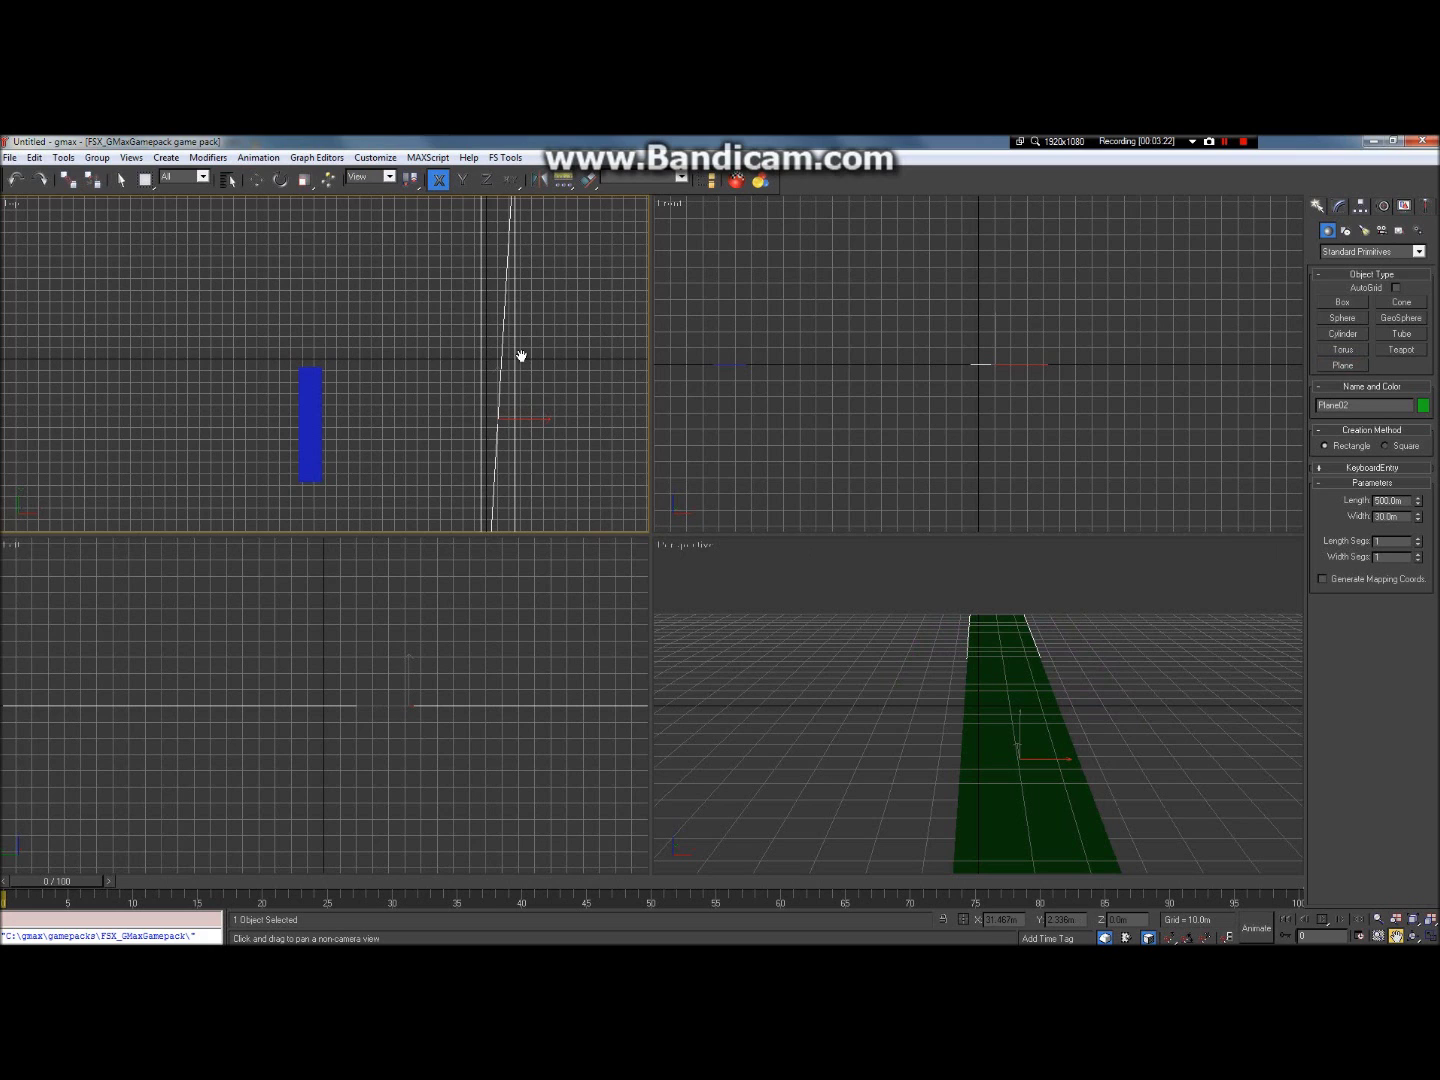
left_click_drag(521, 357, 498, 402)
scroll(501, 418, "down", 2)
left_click(256, 179)
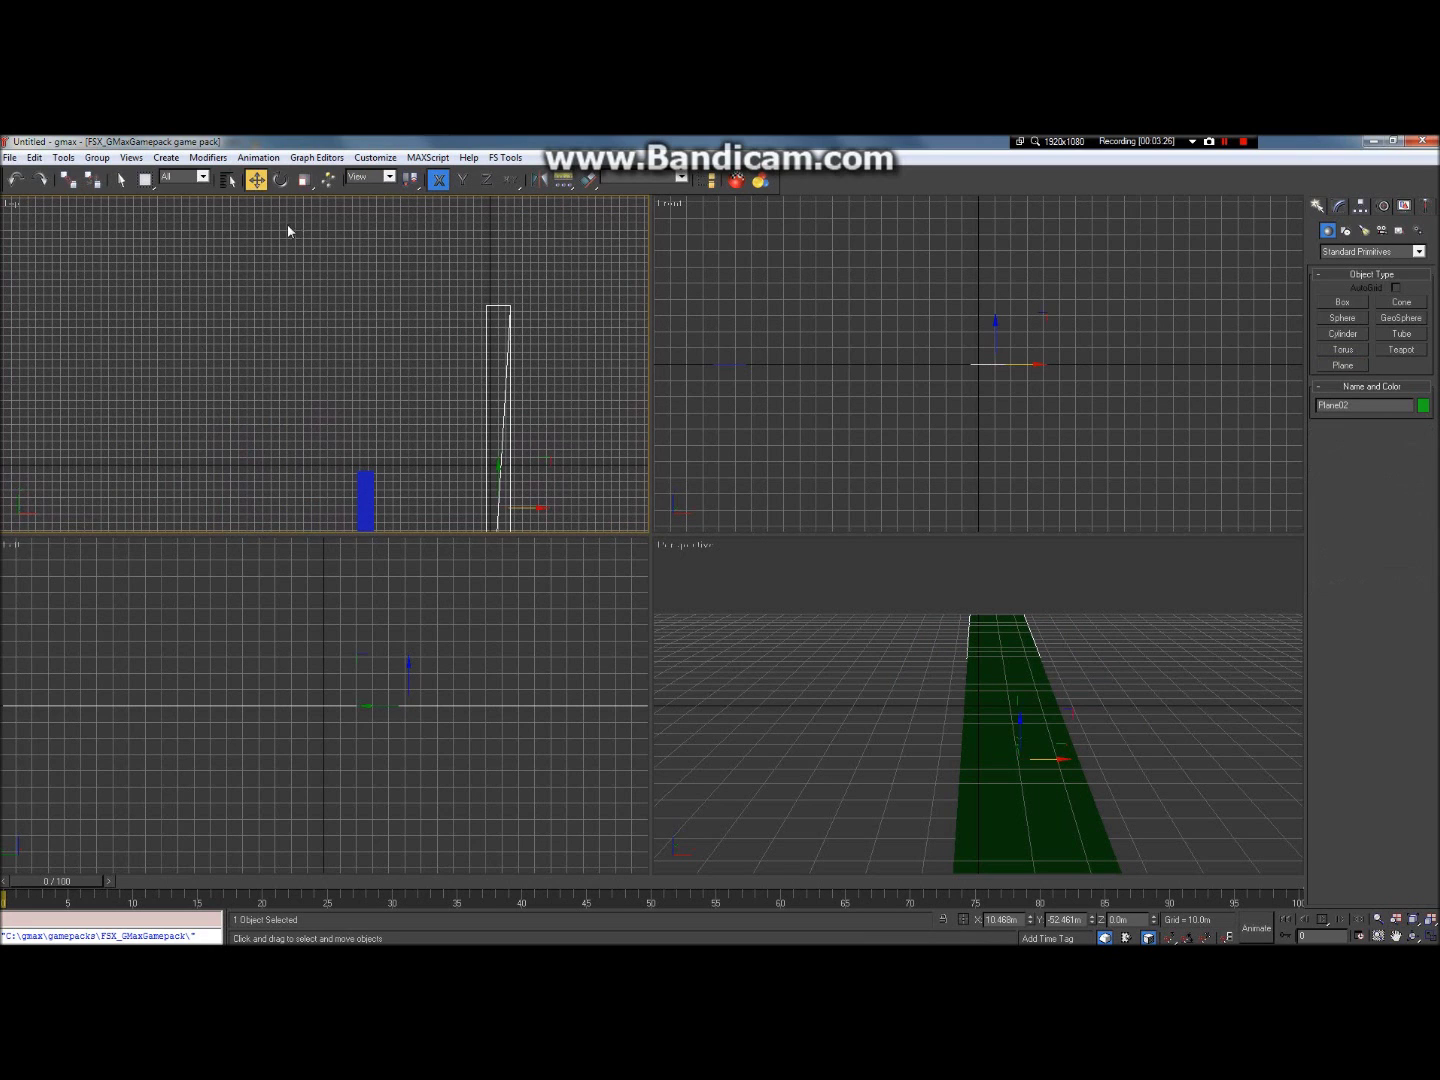
double_click(1082, 921)
type("0")
key("Return")
double_click(1003, 919)
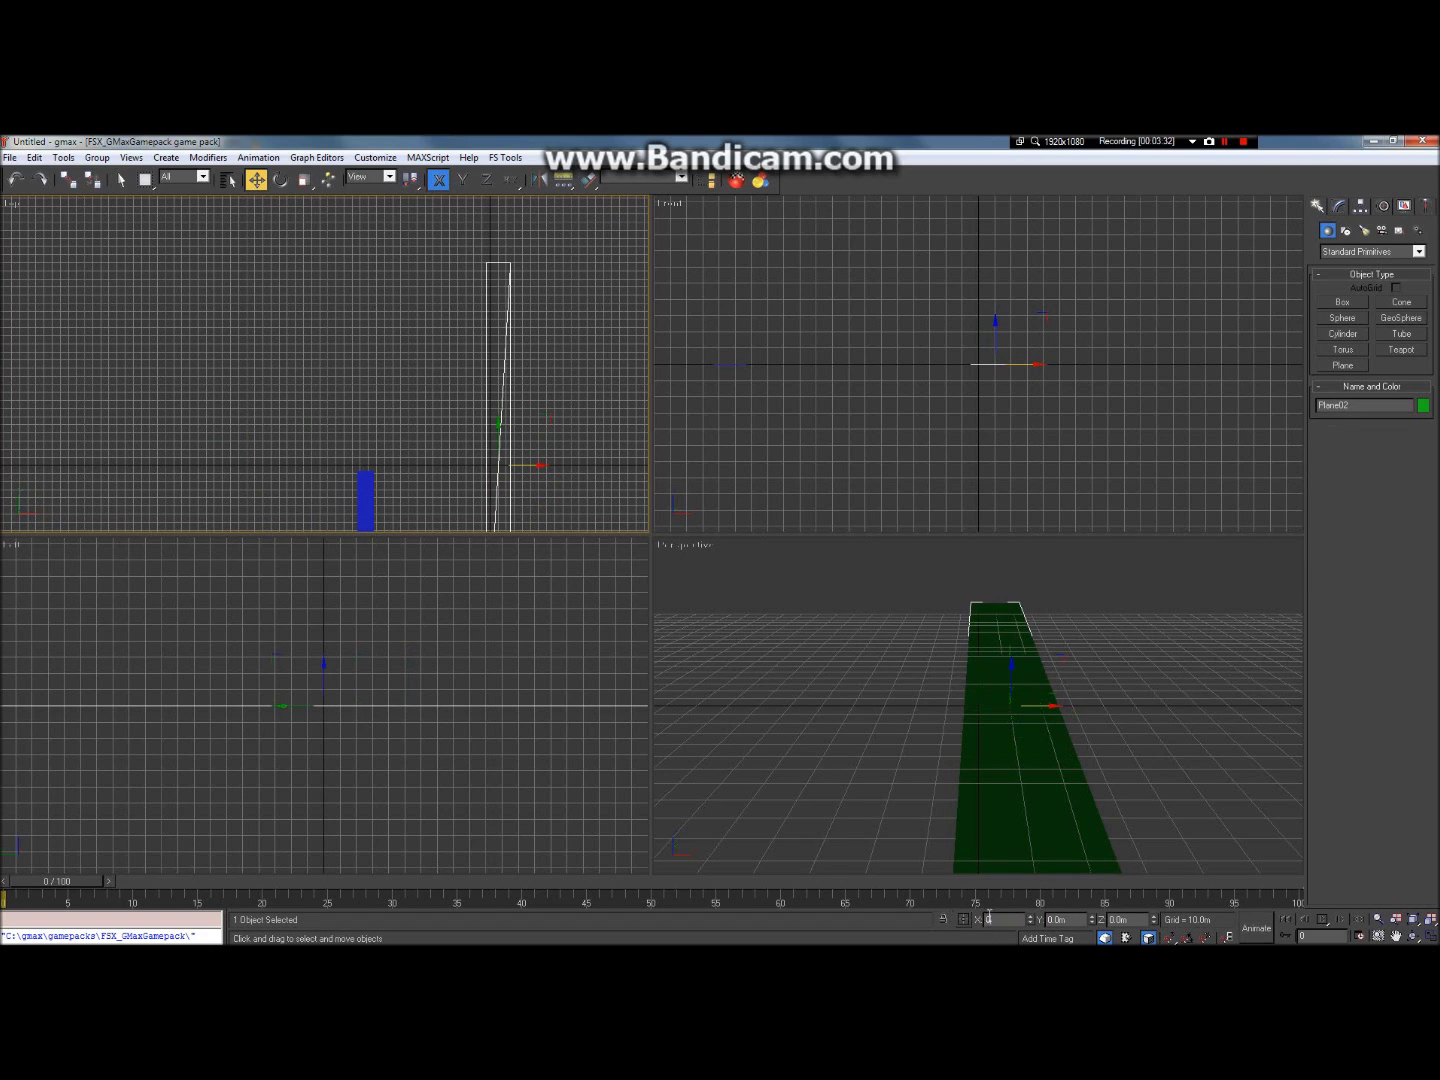
type("0")
key("Return")
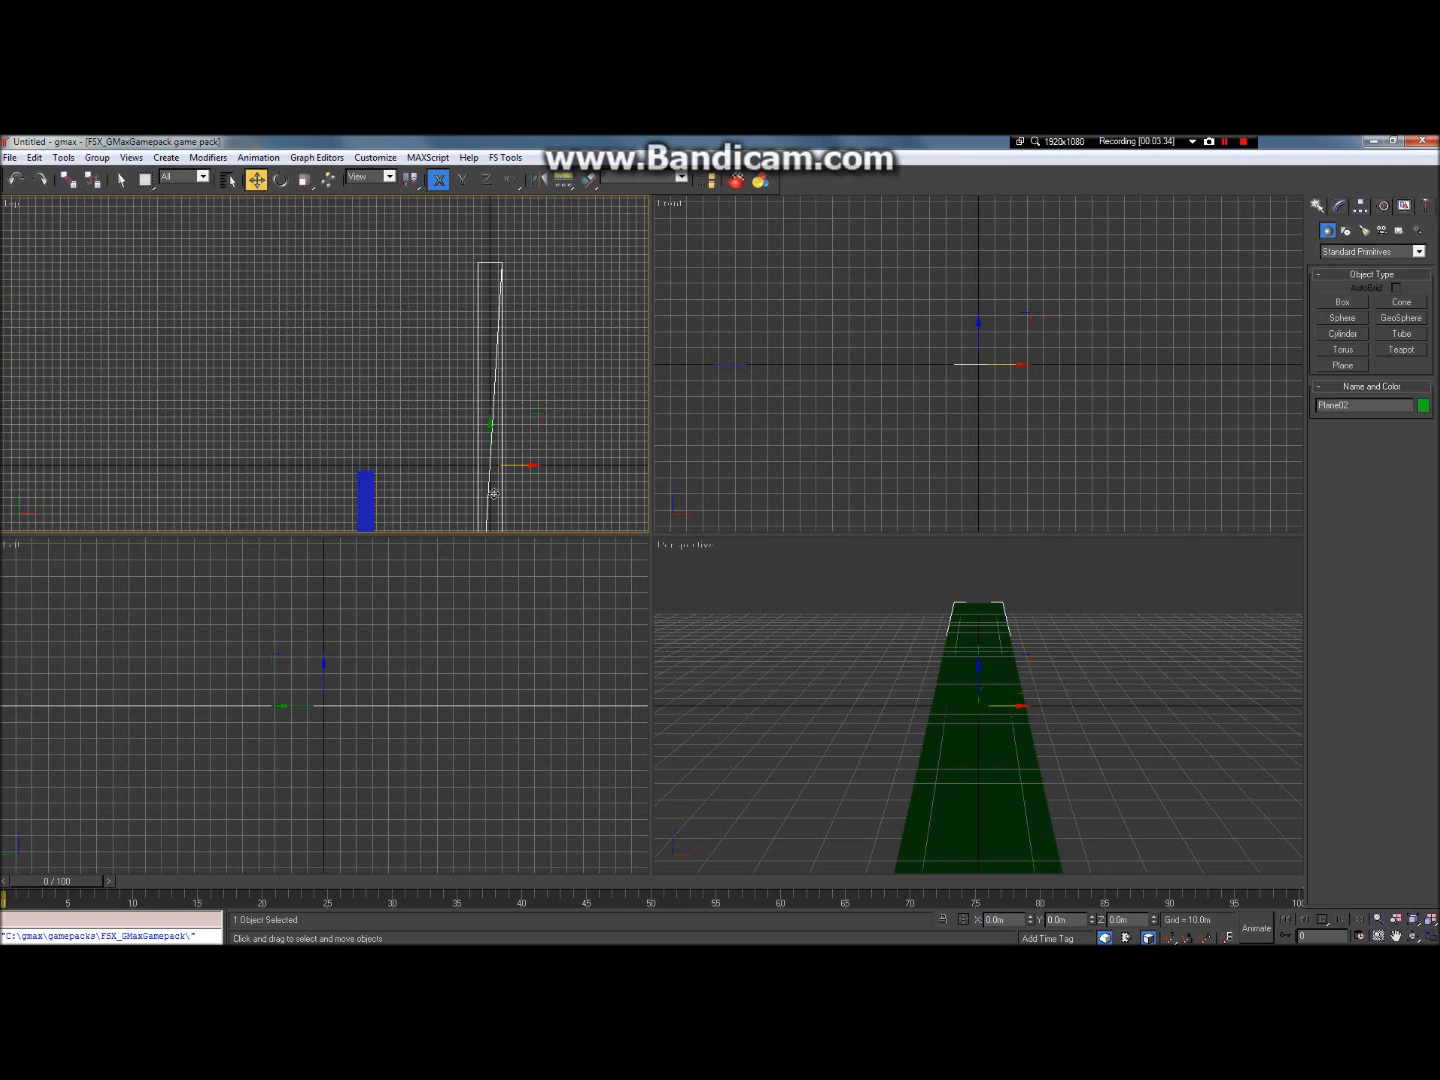
Step: Move the blue plane closer beside the green one, to about X -95 m and Y 126 m
left_click(361, 519)
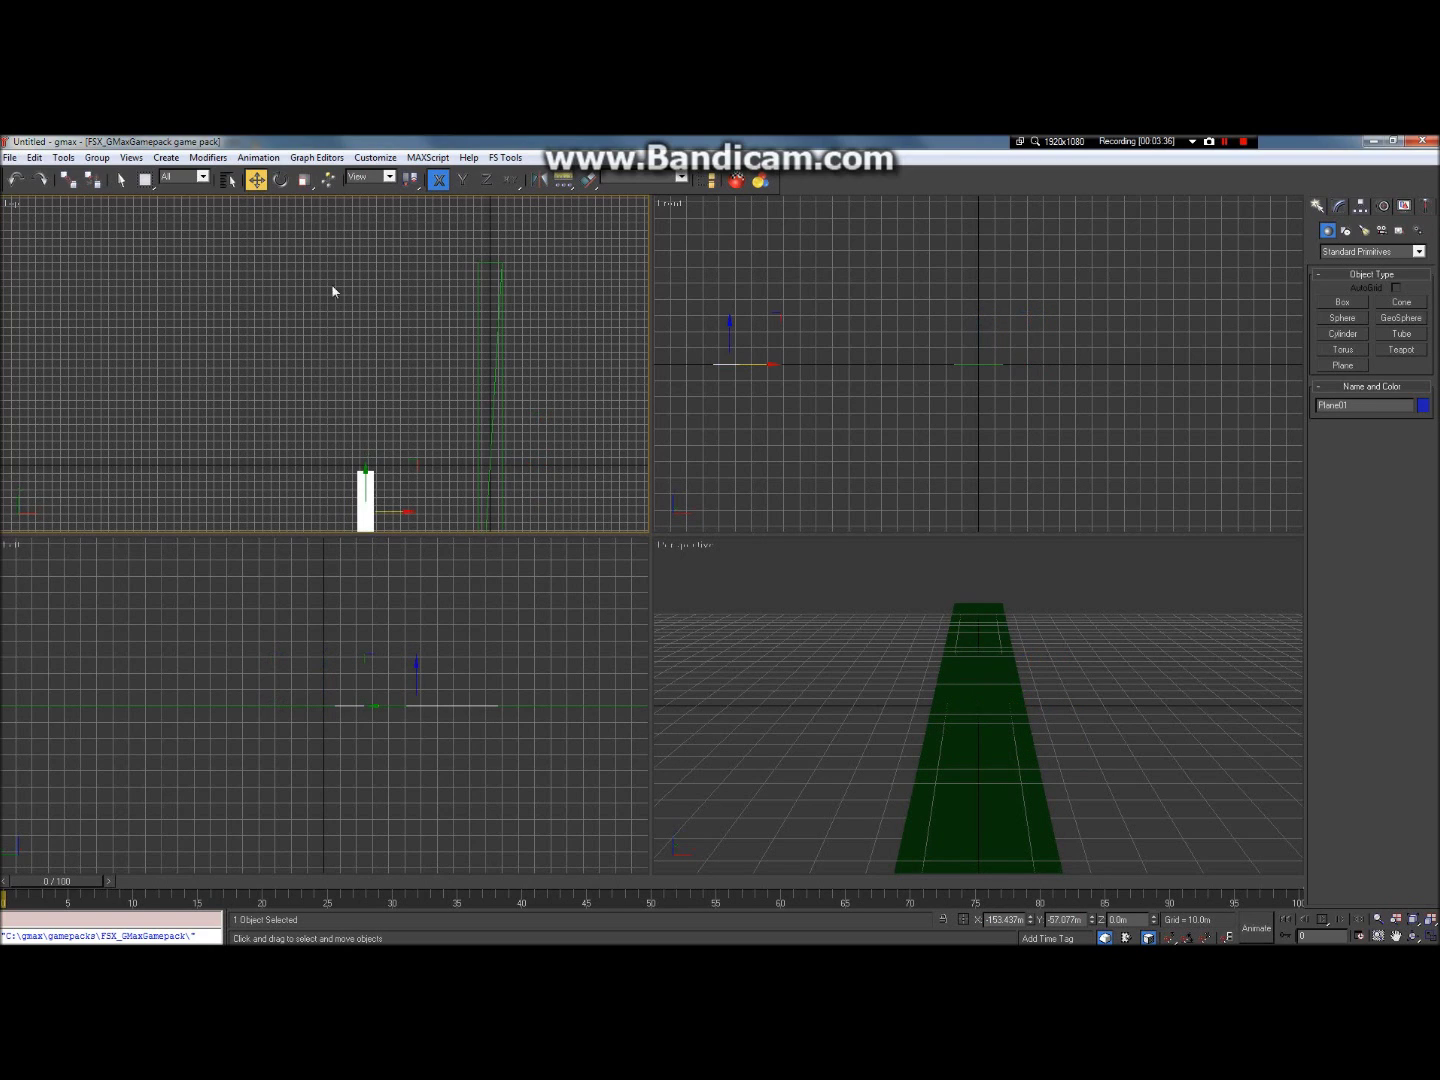
left_click_drag(368, 488, 411, 330)
key("F6")
scroll(413, 330, "down", 4)
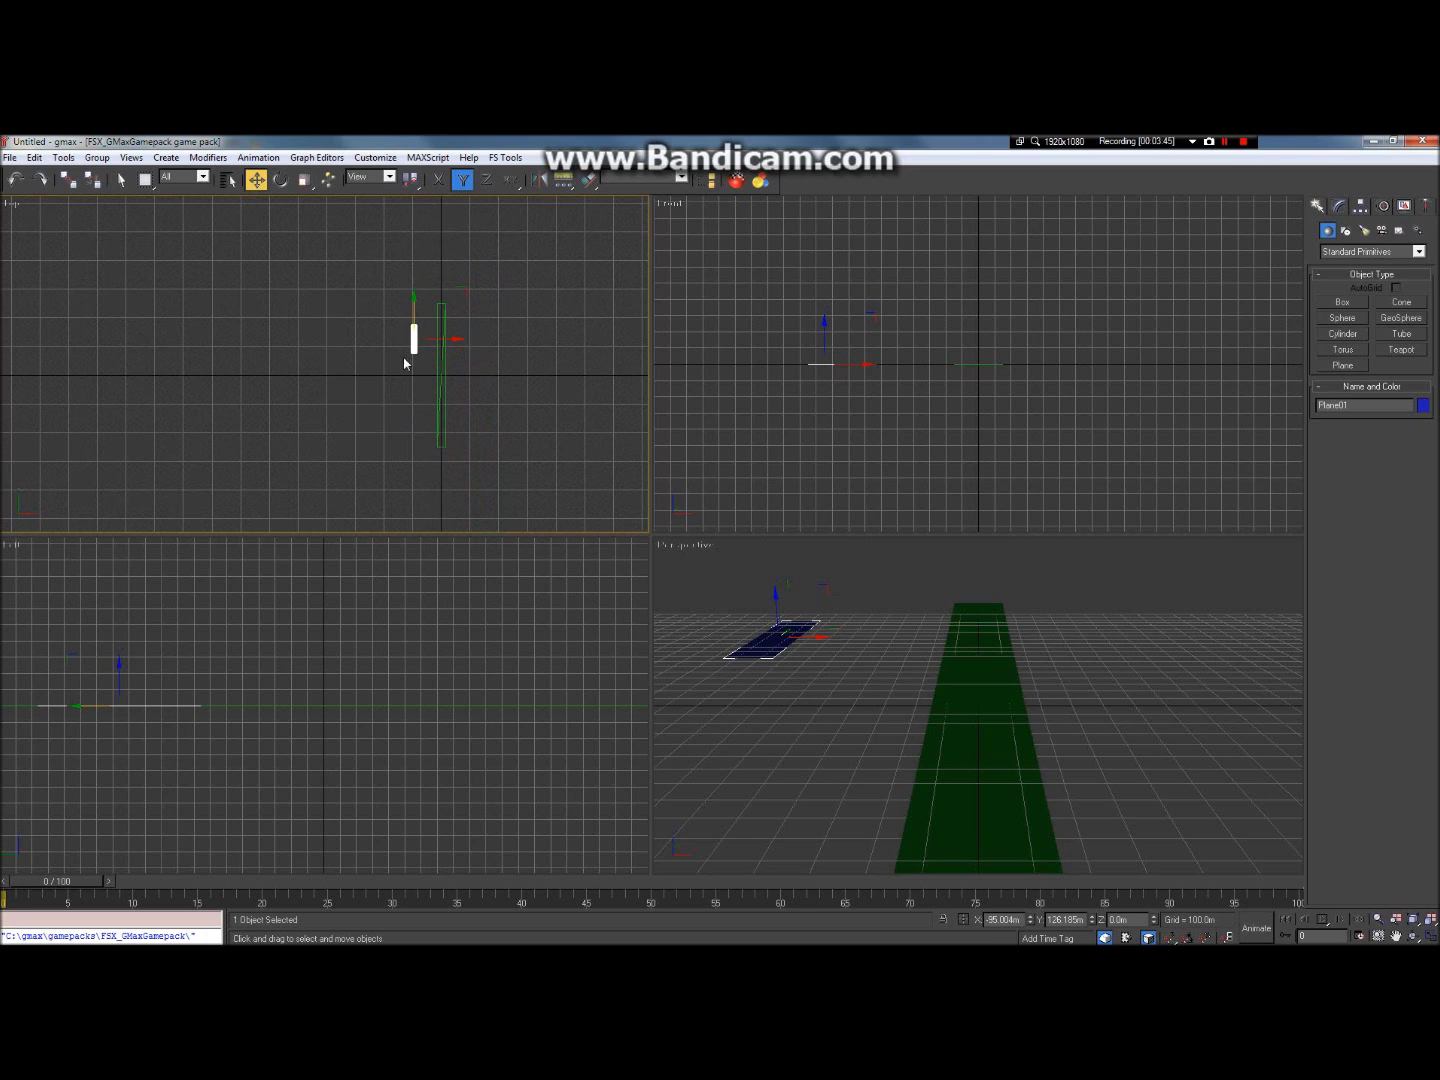
Step: Set the blue plane's width segments to 1 in its modifier parameters
scroll(434, 343, "up", 4)
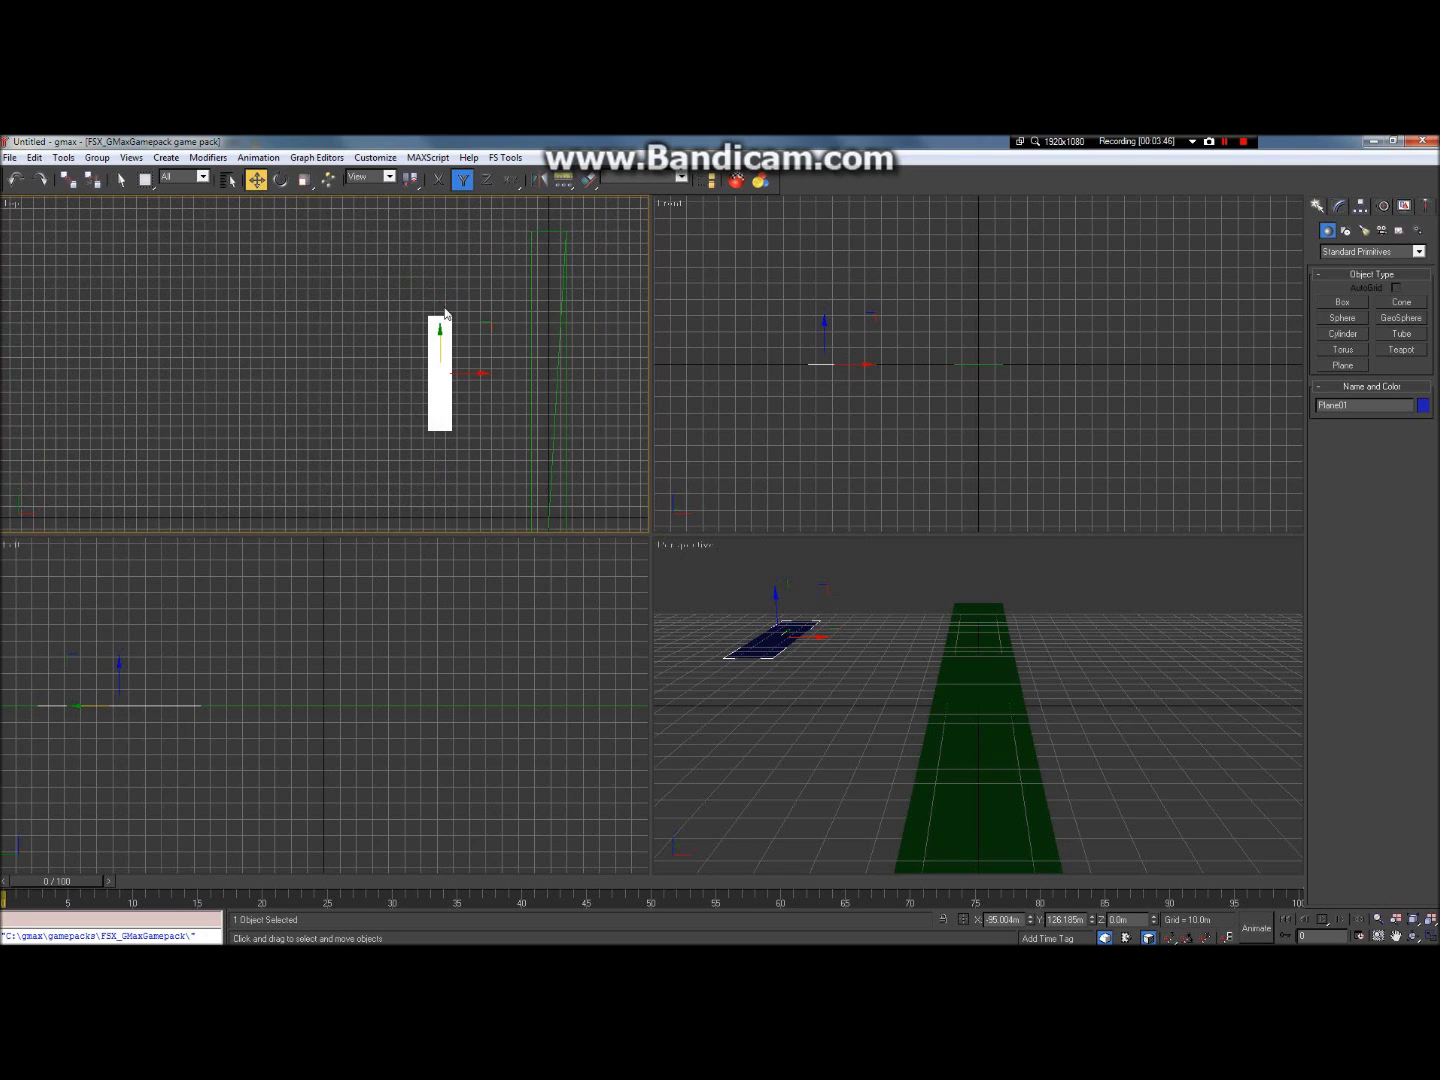
scroll(435, 402, "up", 1)
scroll(432, 418, "down", 1)
scroll(434, 418, "up", 1)
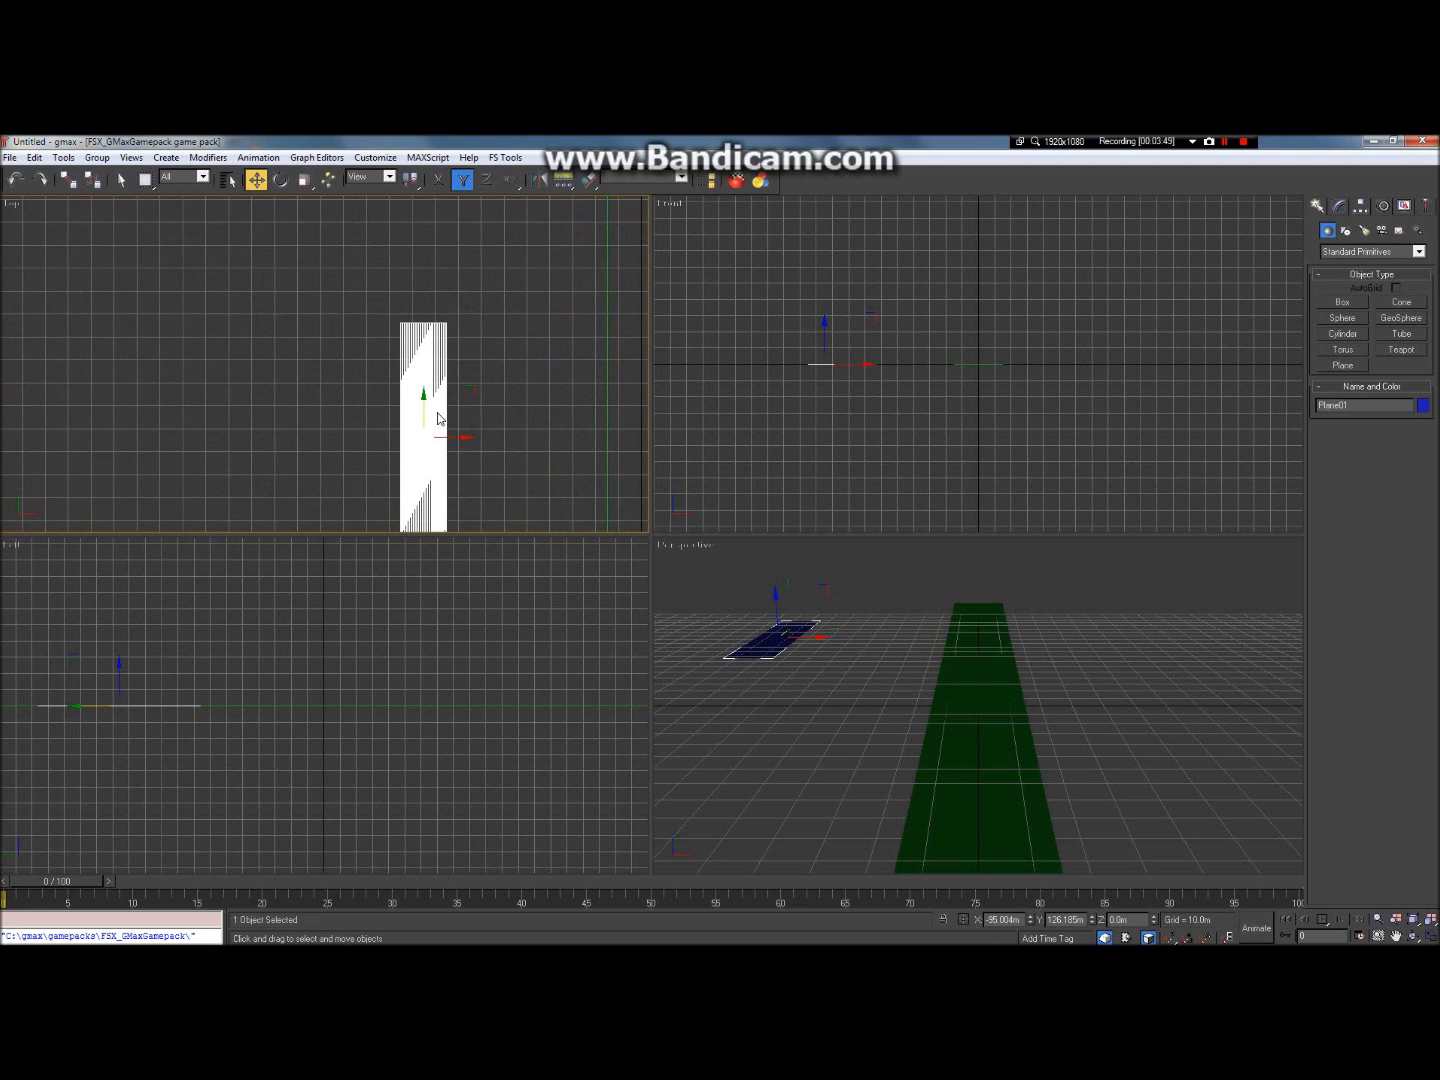
left_click(1345, 209)
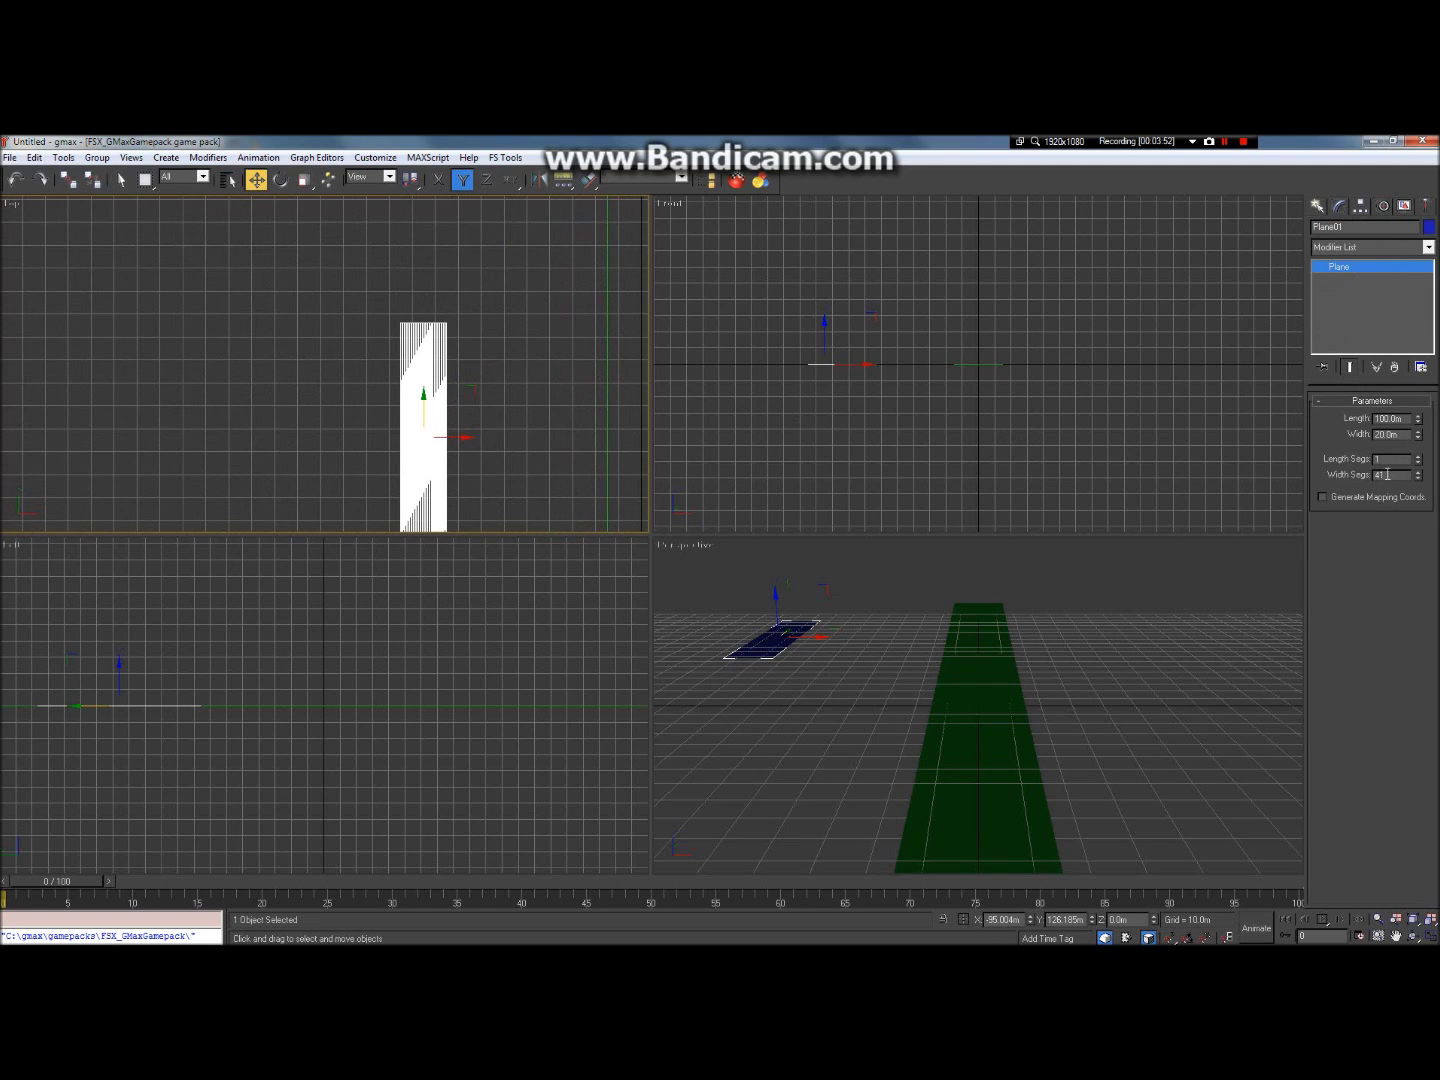
type("1")
key("Return")
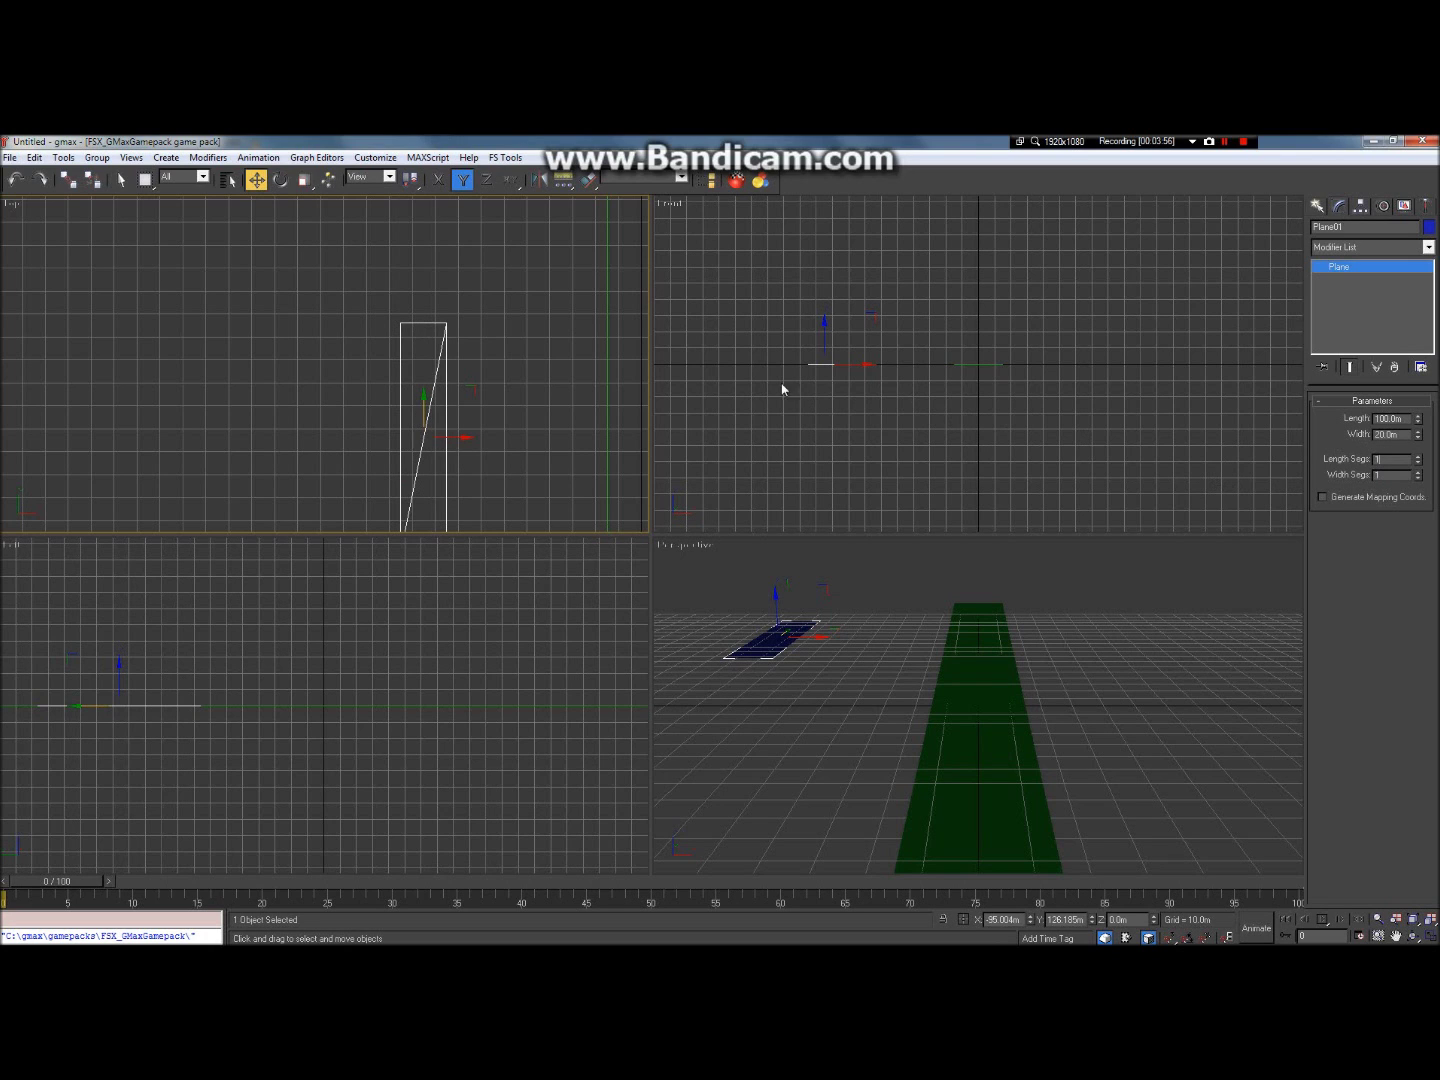
Step: Draw a plane about 57 m wide and 29 m long extending left from the green plane's upper-left corner in the Top view
left_click(1396, 935)
left_click_drag(504, 373, 447, 500)
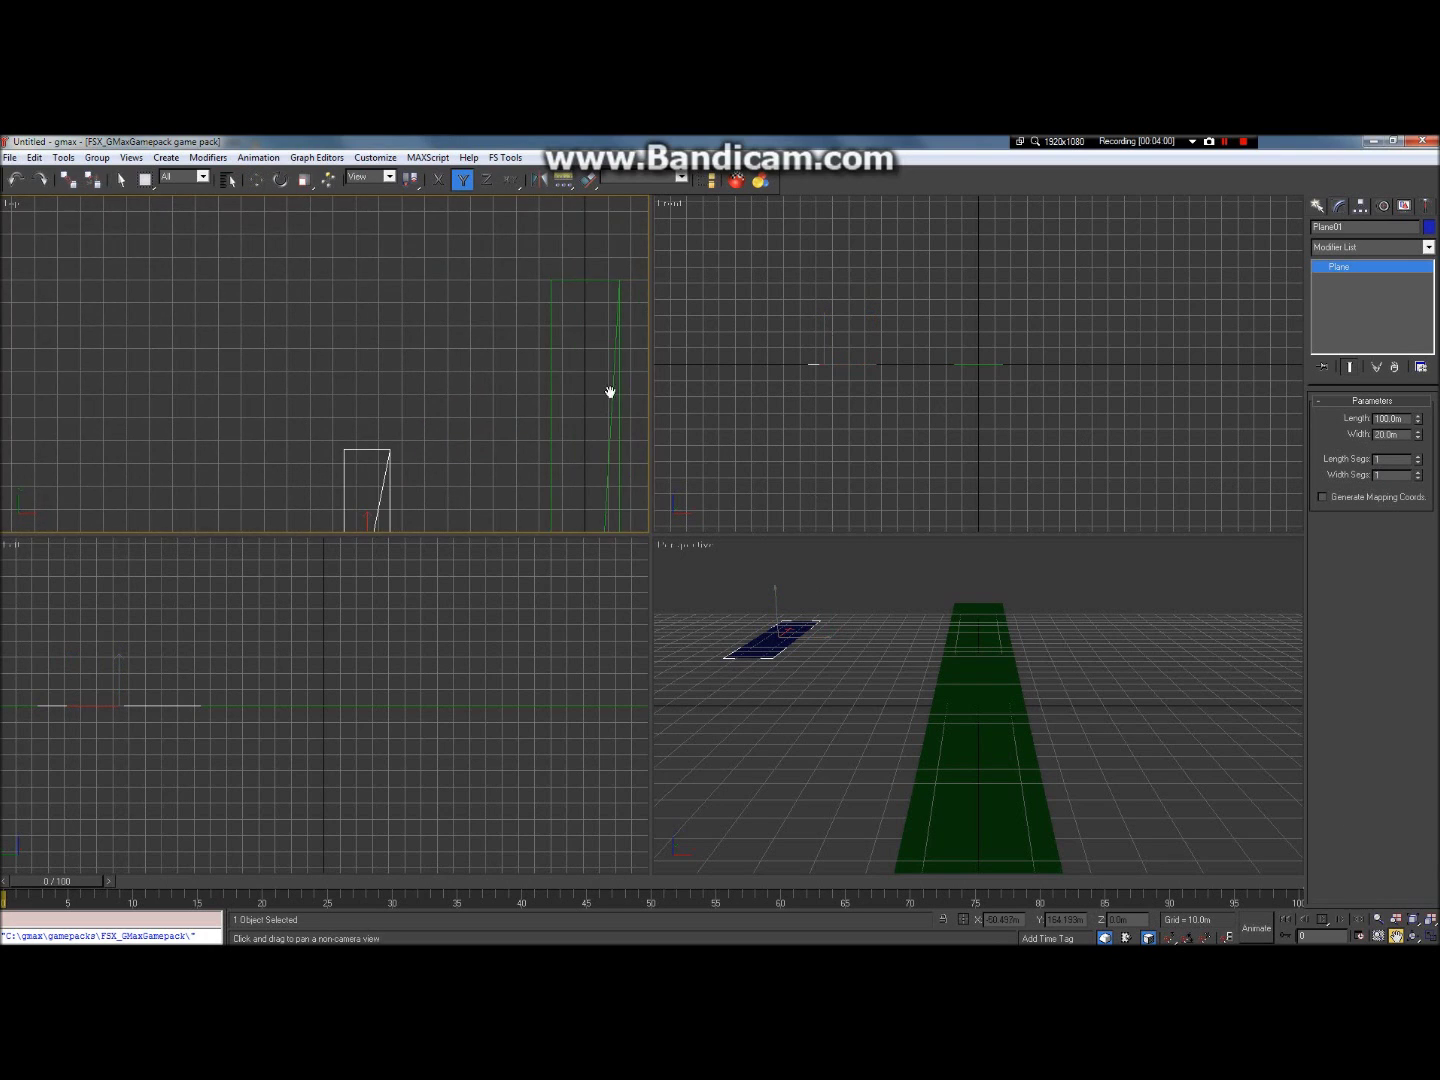
left_click(1317, 209)
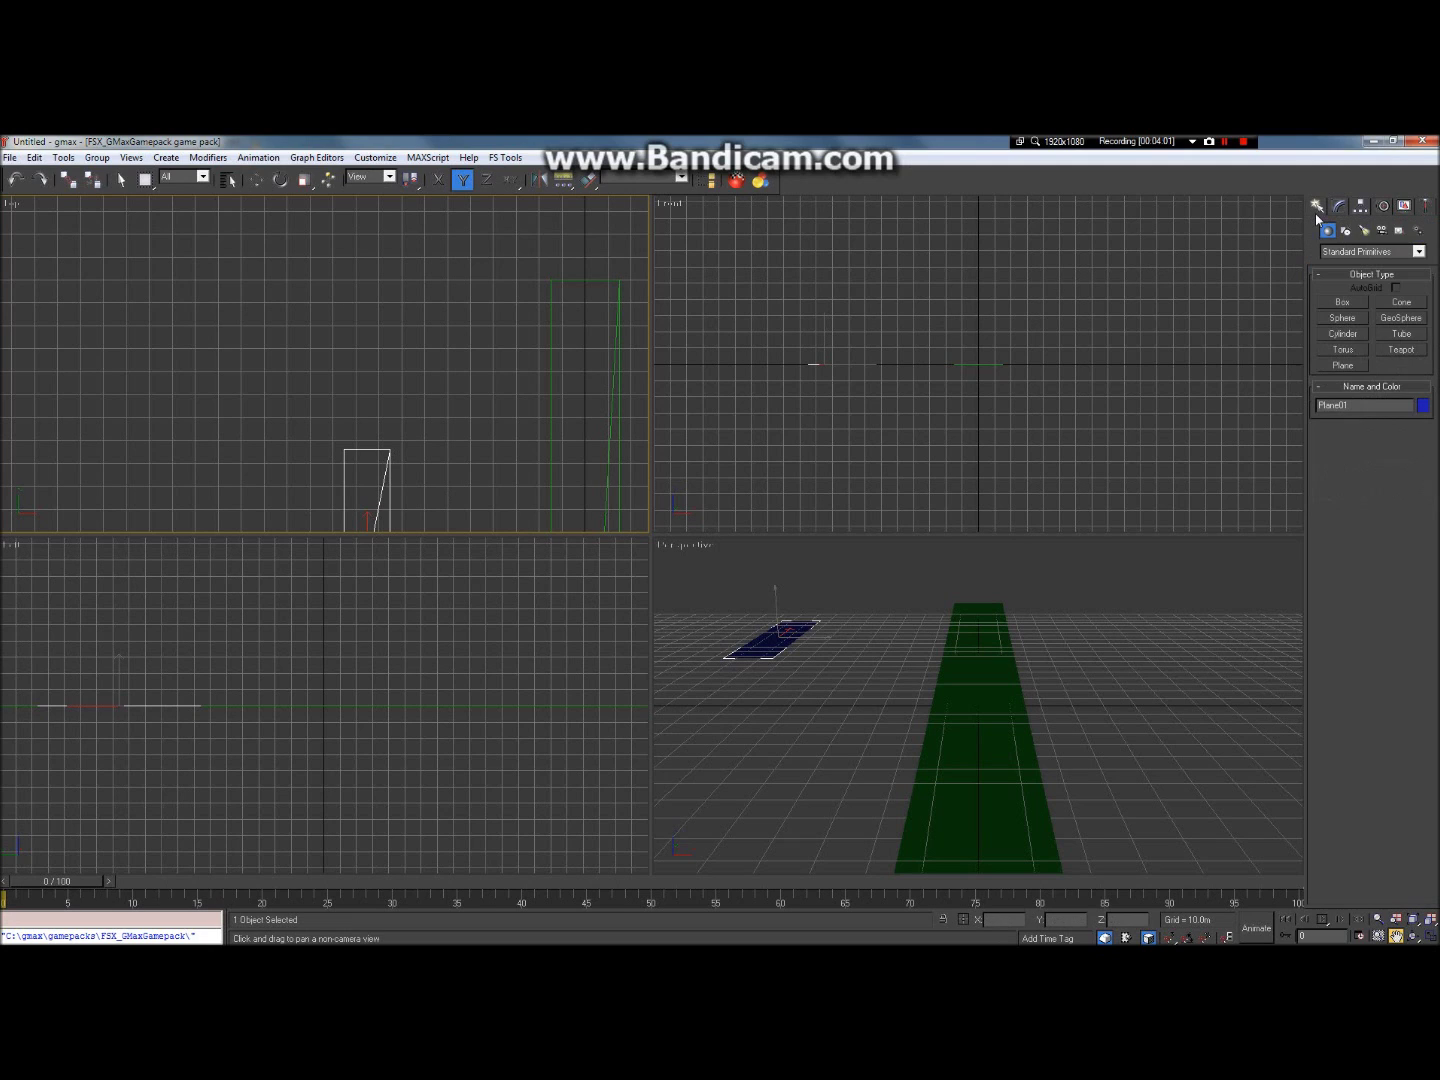
left_click(1345, 366)
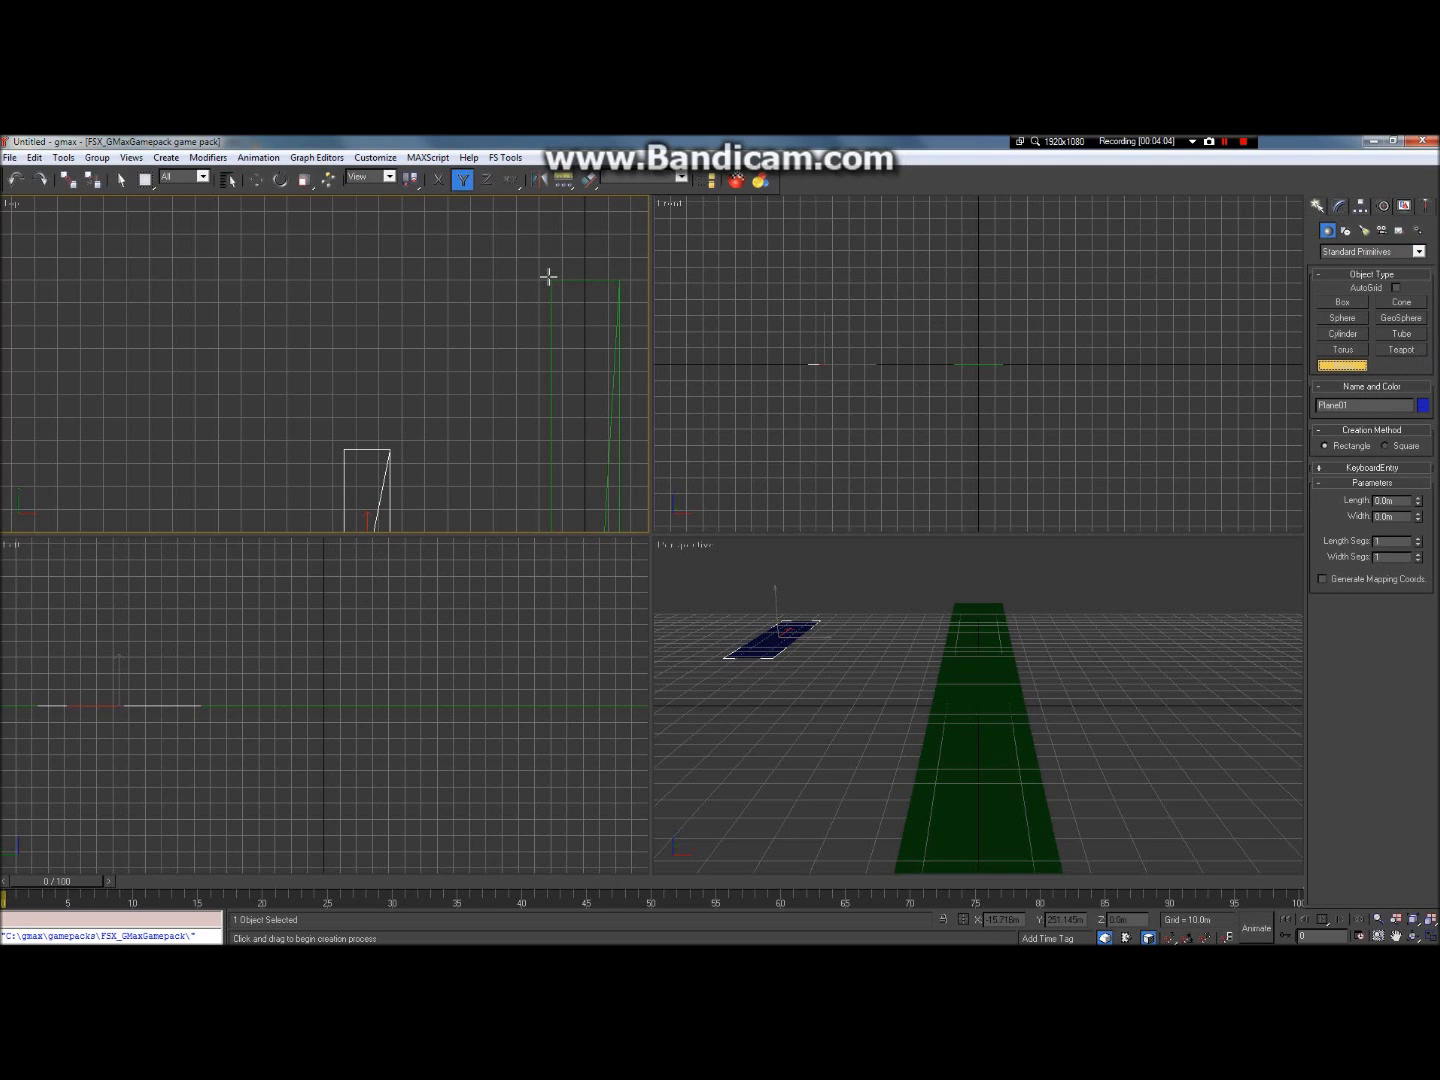
left_click_drag(551, 279, 422, 345)
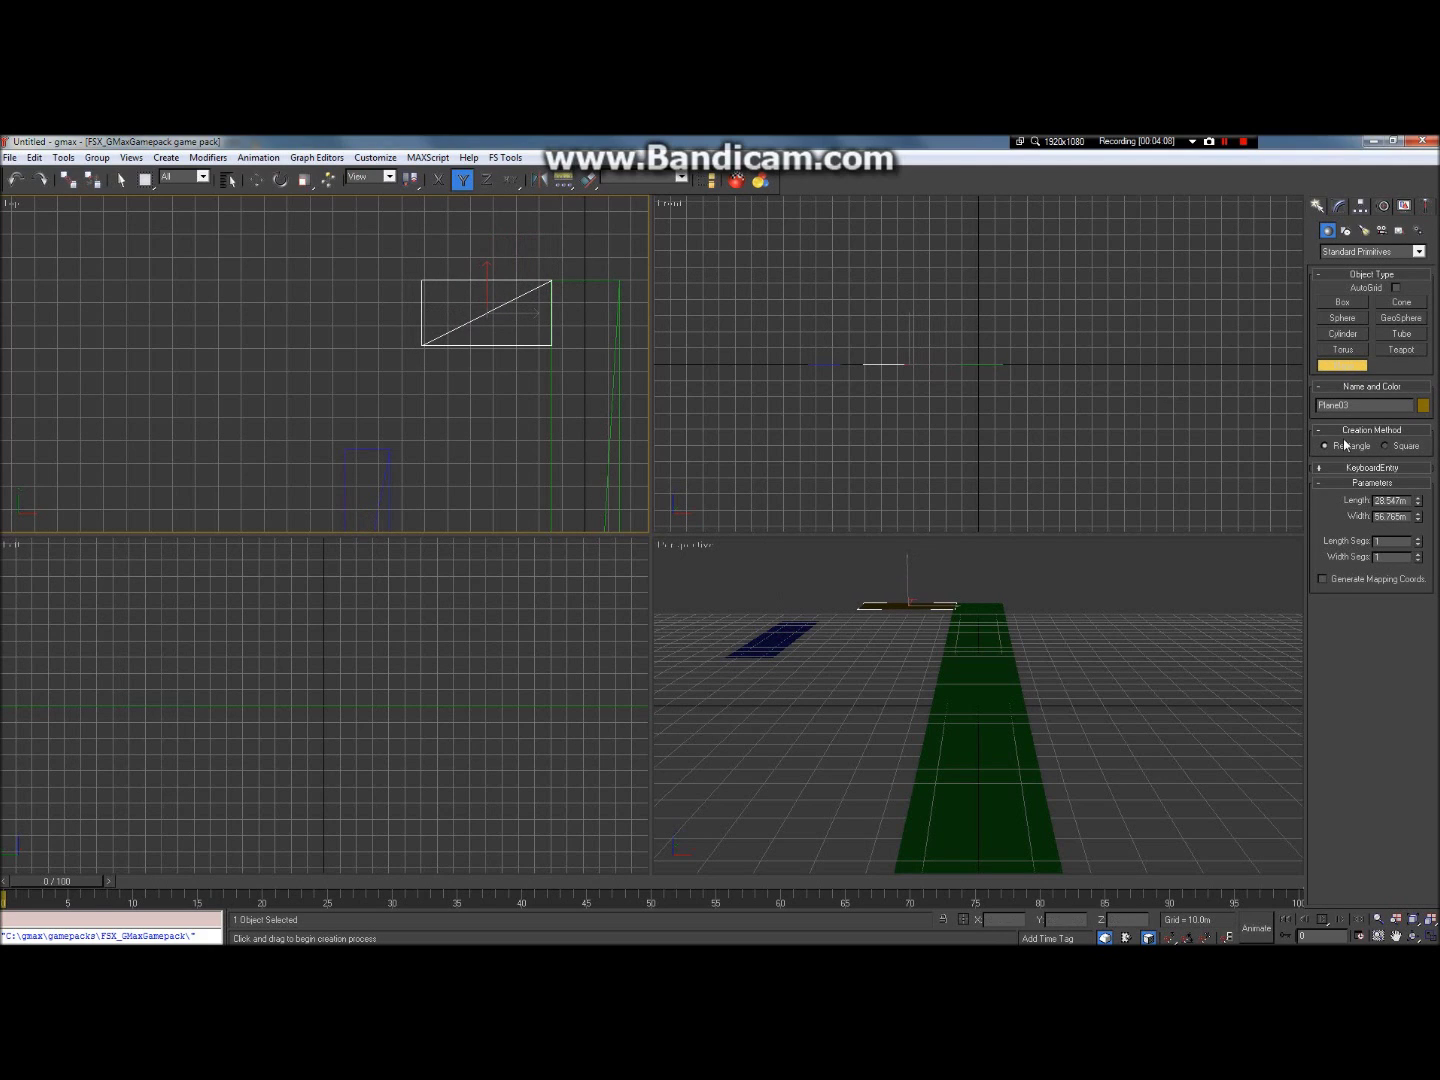
Step: Set the new yellow plane's length to 20 m and its width to 60 m
double_click(1407, 501)
type("20")
double_click(1409, 517)
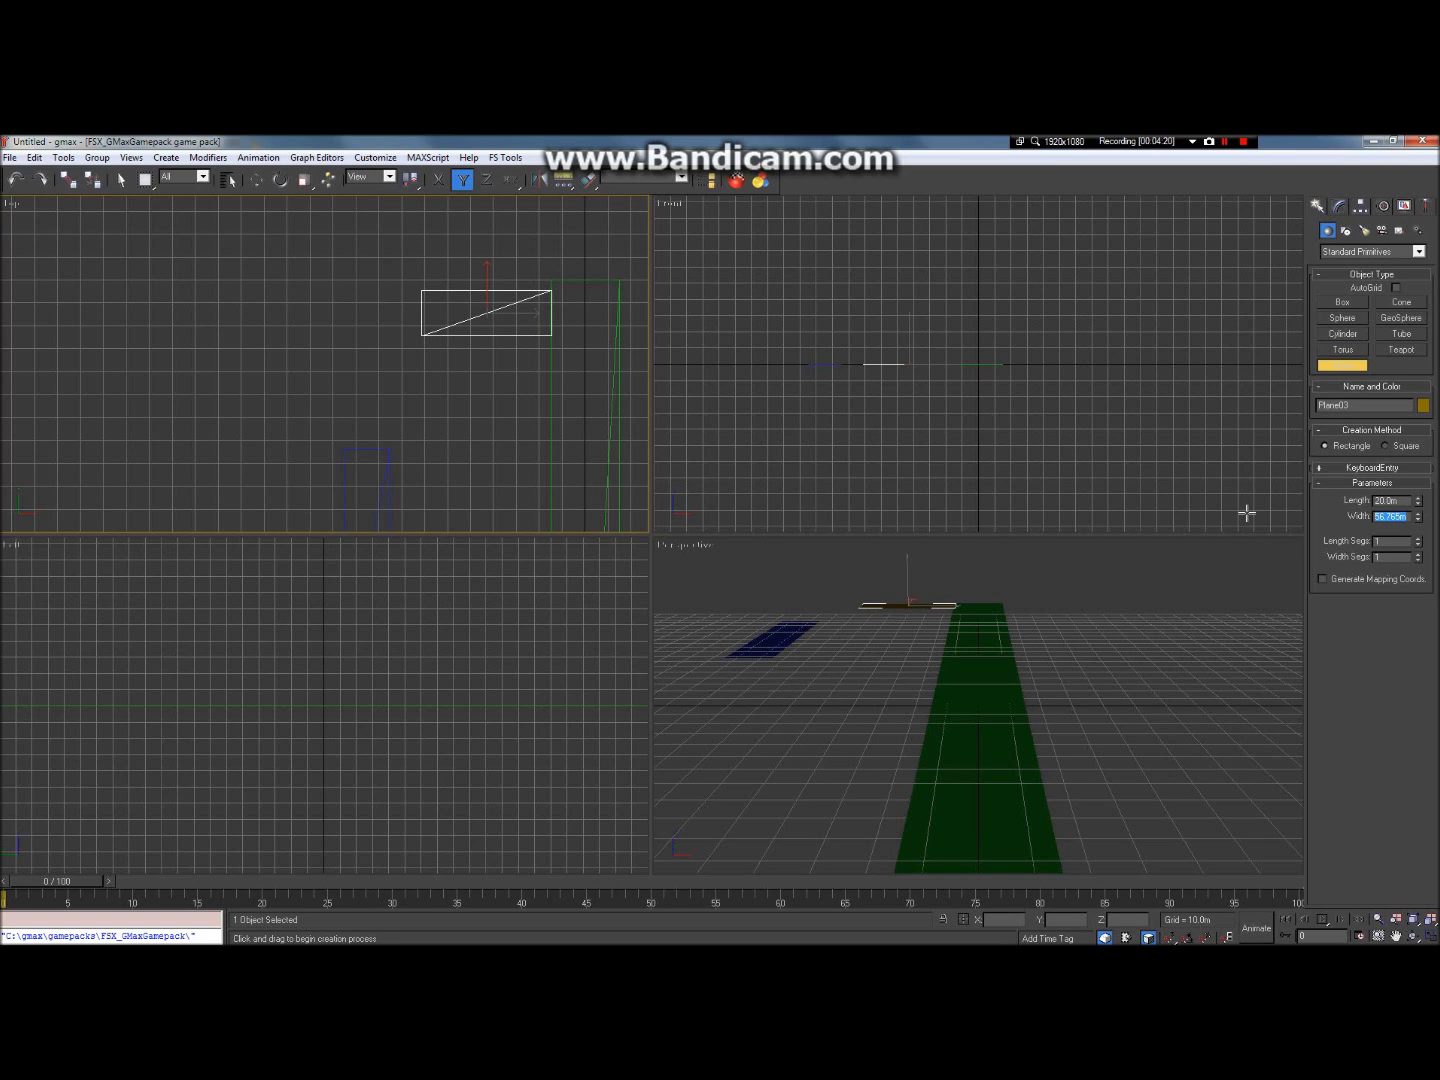
type("60")
key("Return")
Step: Move the blue plane up along Y towards the yellow plane, to about Y 166 m, and deselect it
left_click(120, 179)
left_click(367, 449)
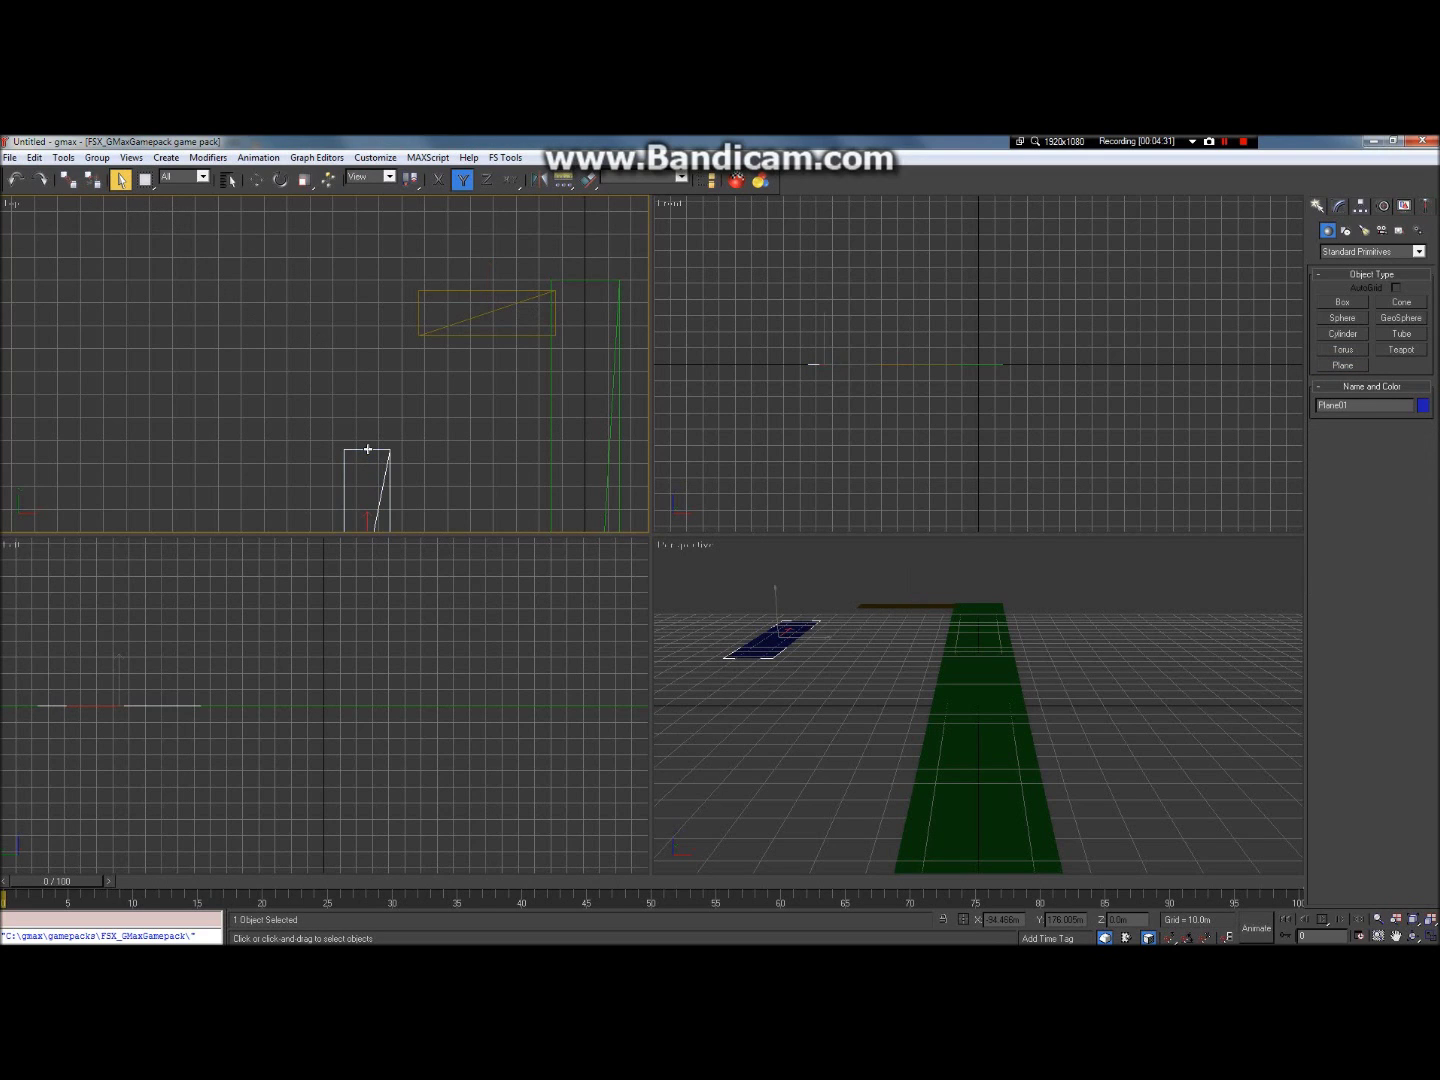
left_click(257, 180)
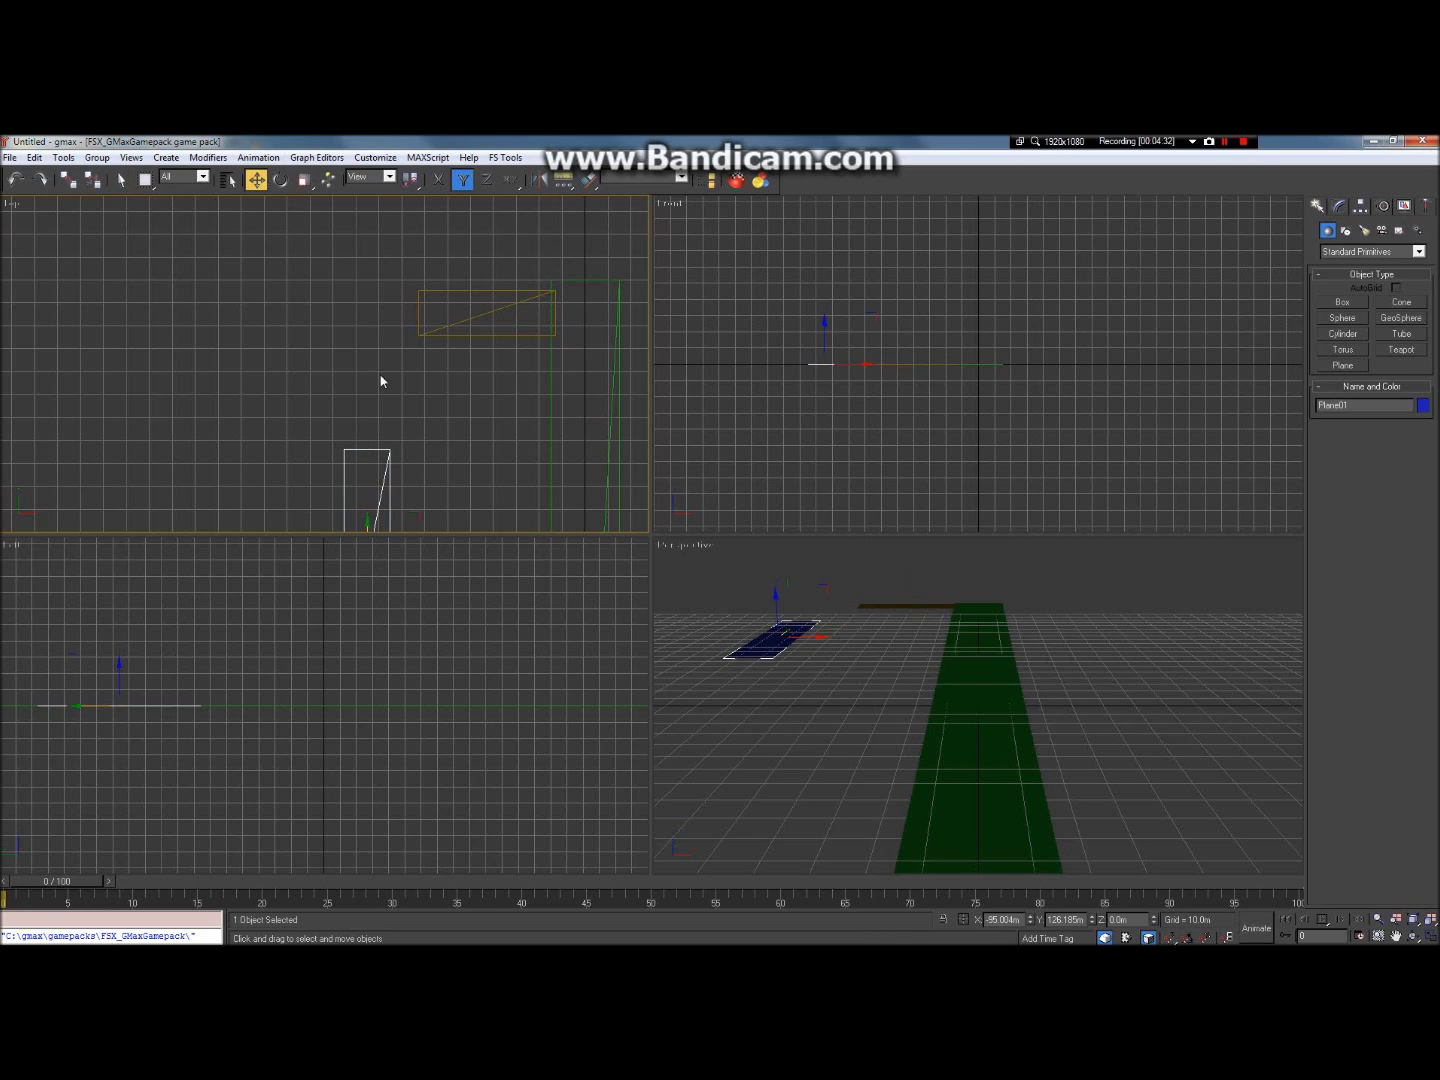
left_click_drag(369, 522, 377, 431)
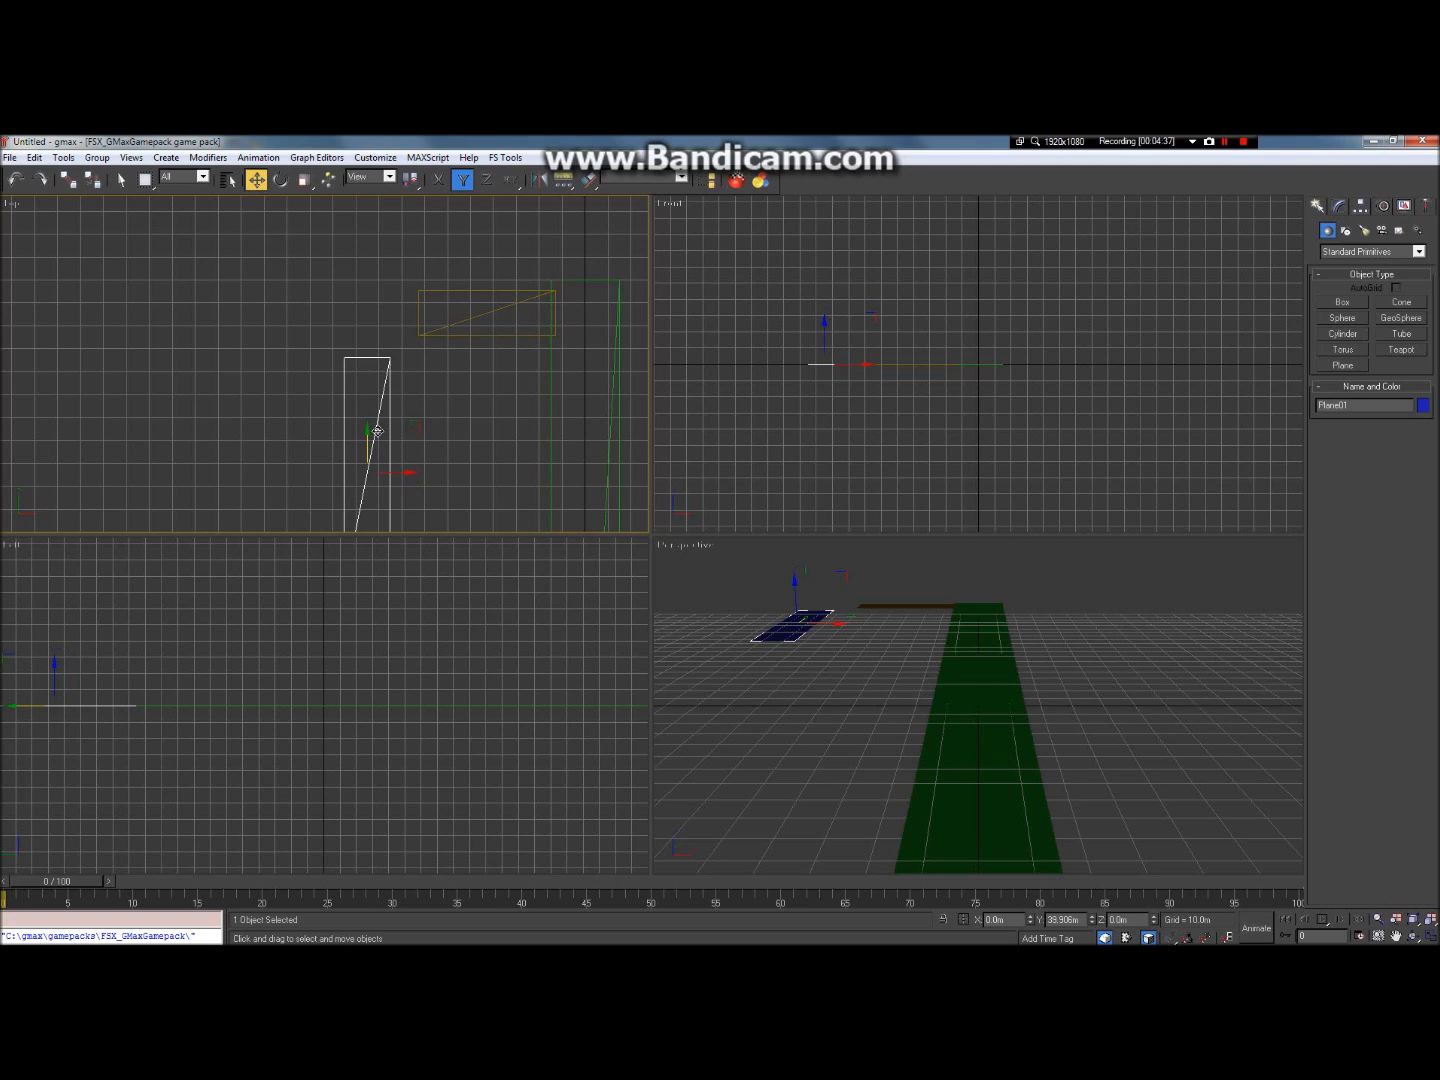
left_click(400, 476)
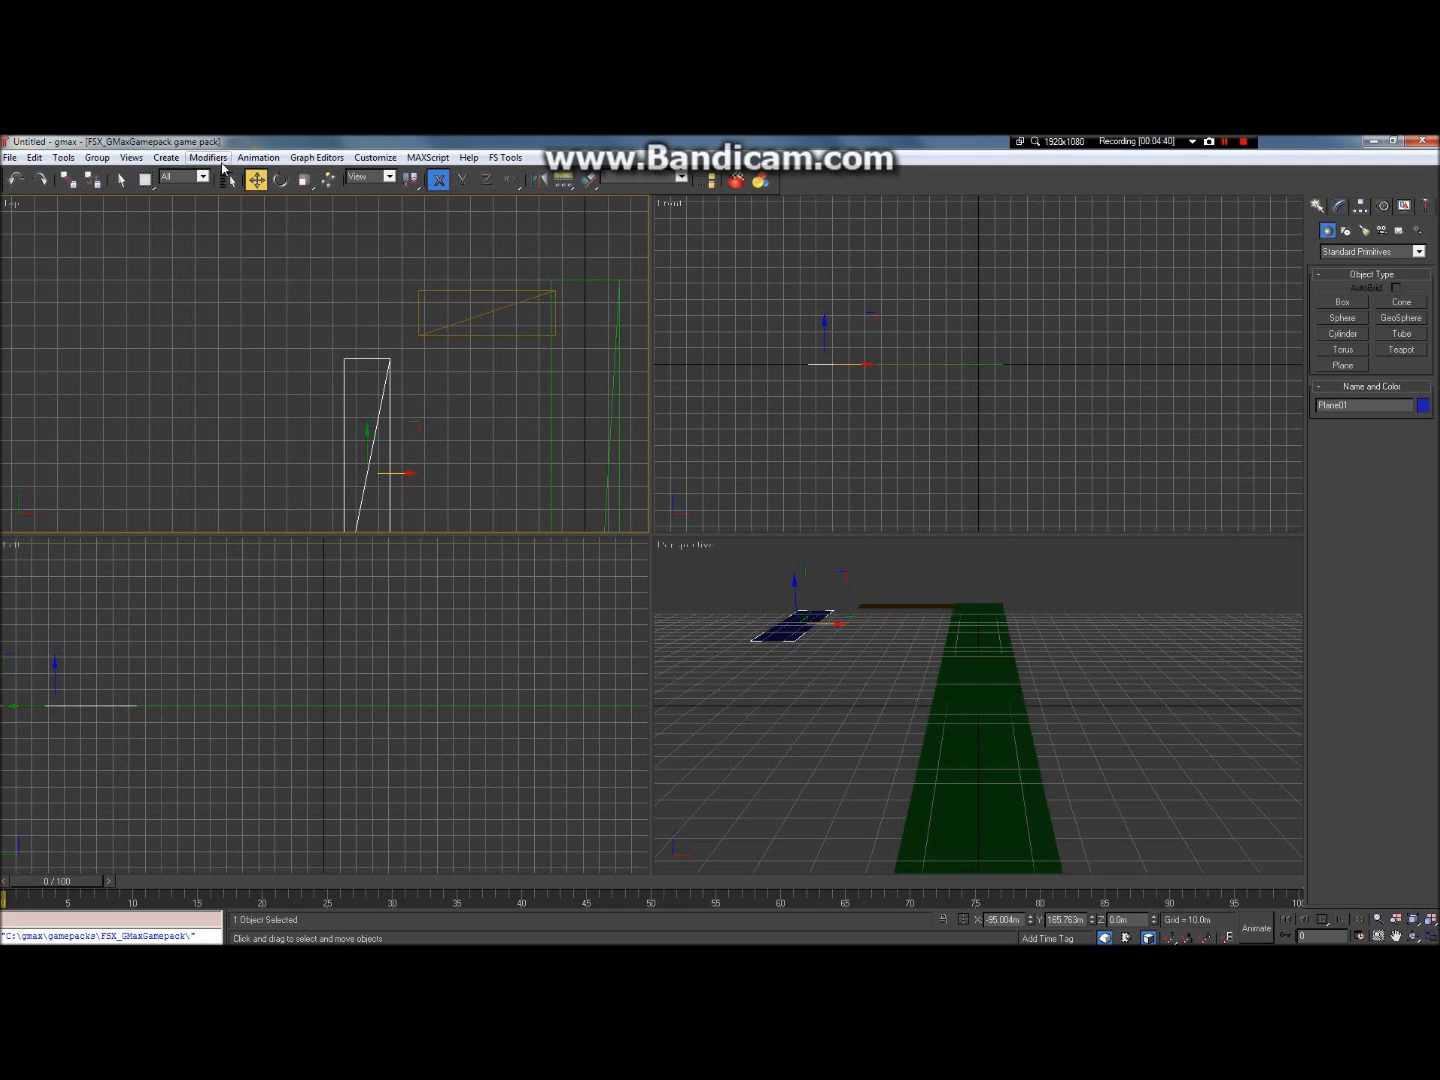
left_click(118, 180)
left_click(172, 322)
scroll(402, 354, "up", 5)
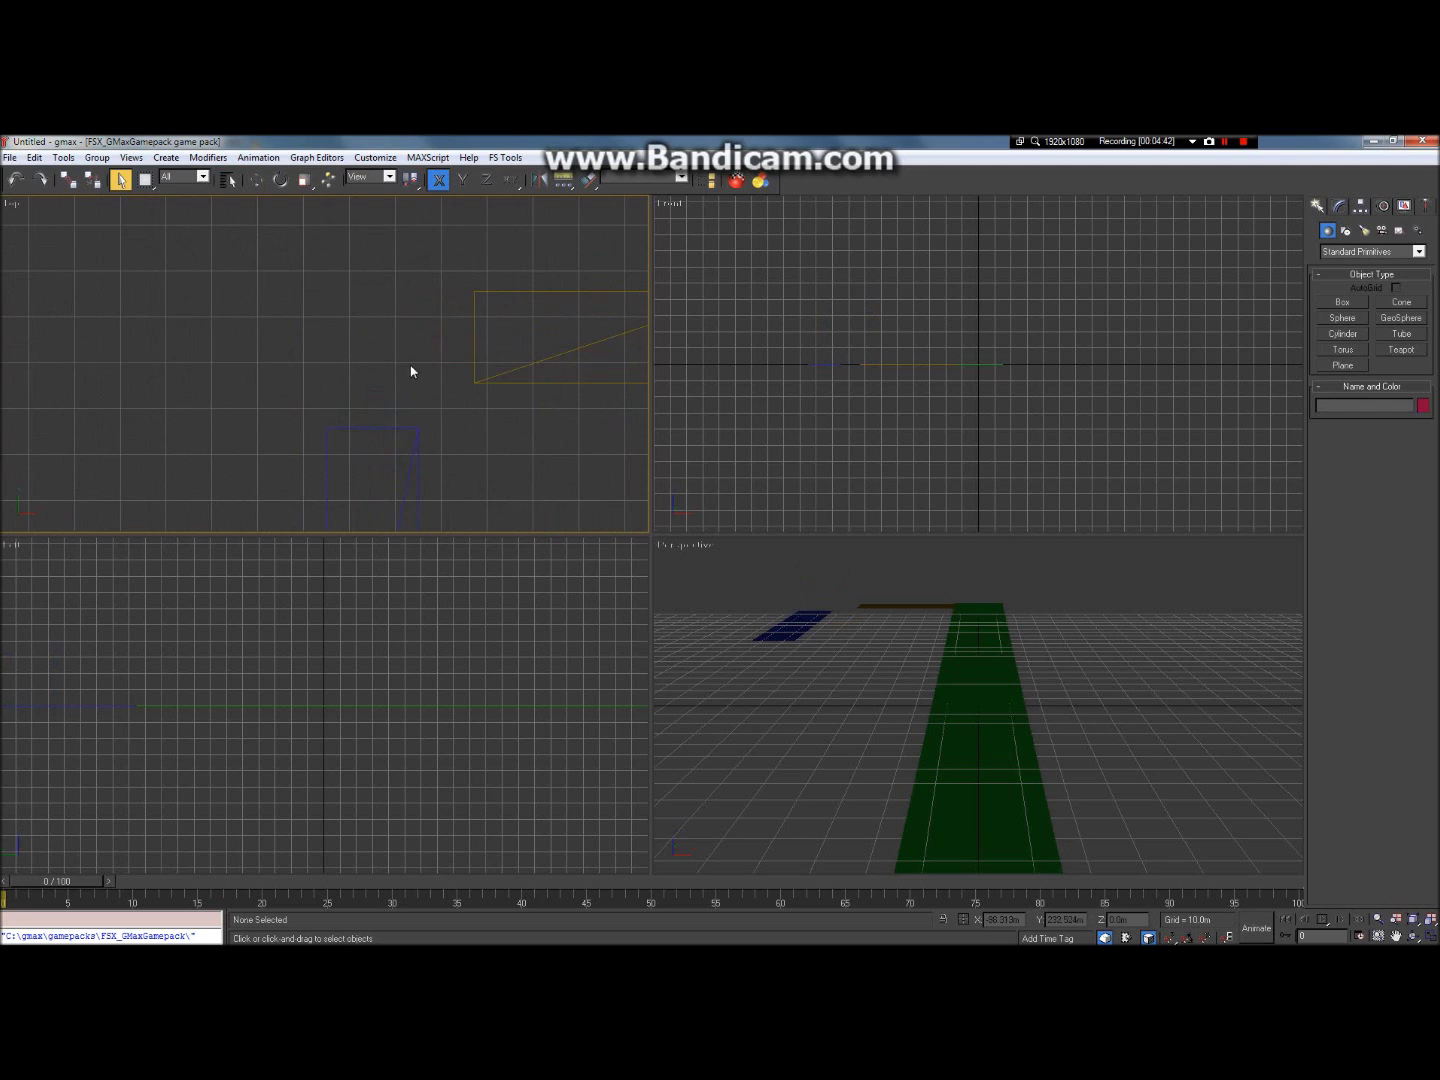
scroll(354, 371, "down", 3)
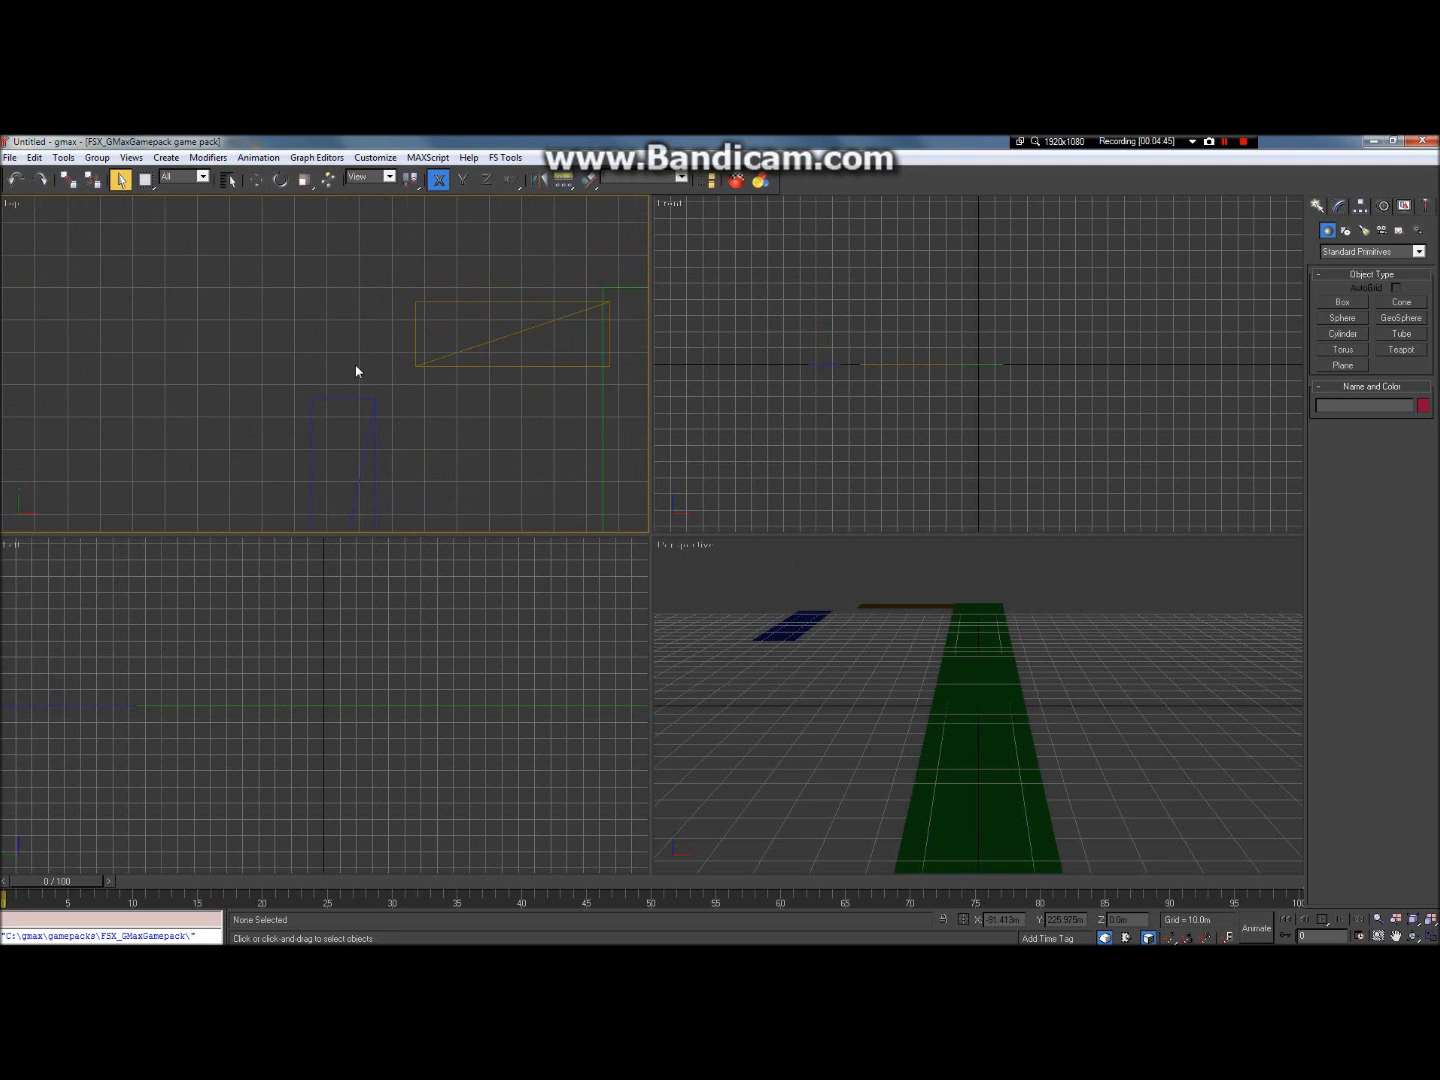
scroll(327, 336, "down", 5)
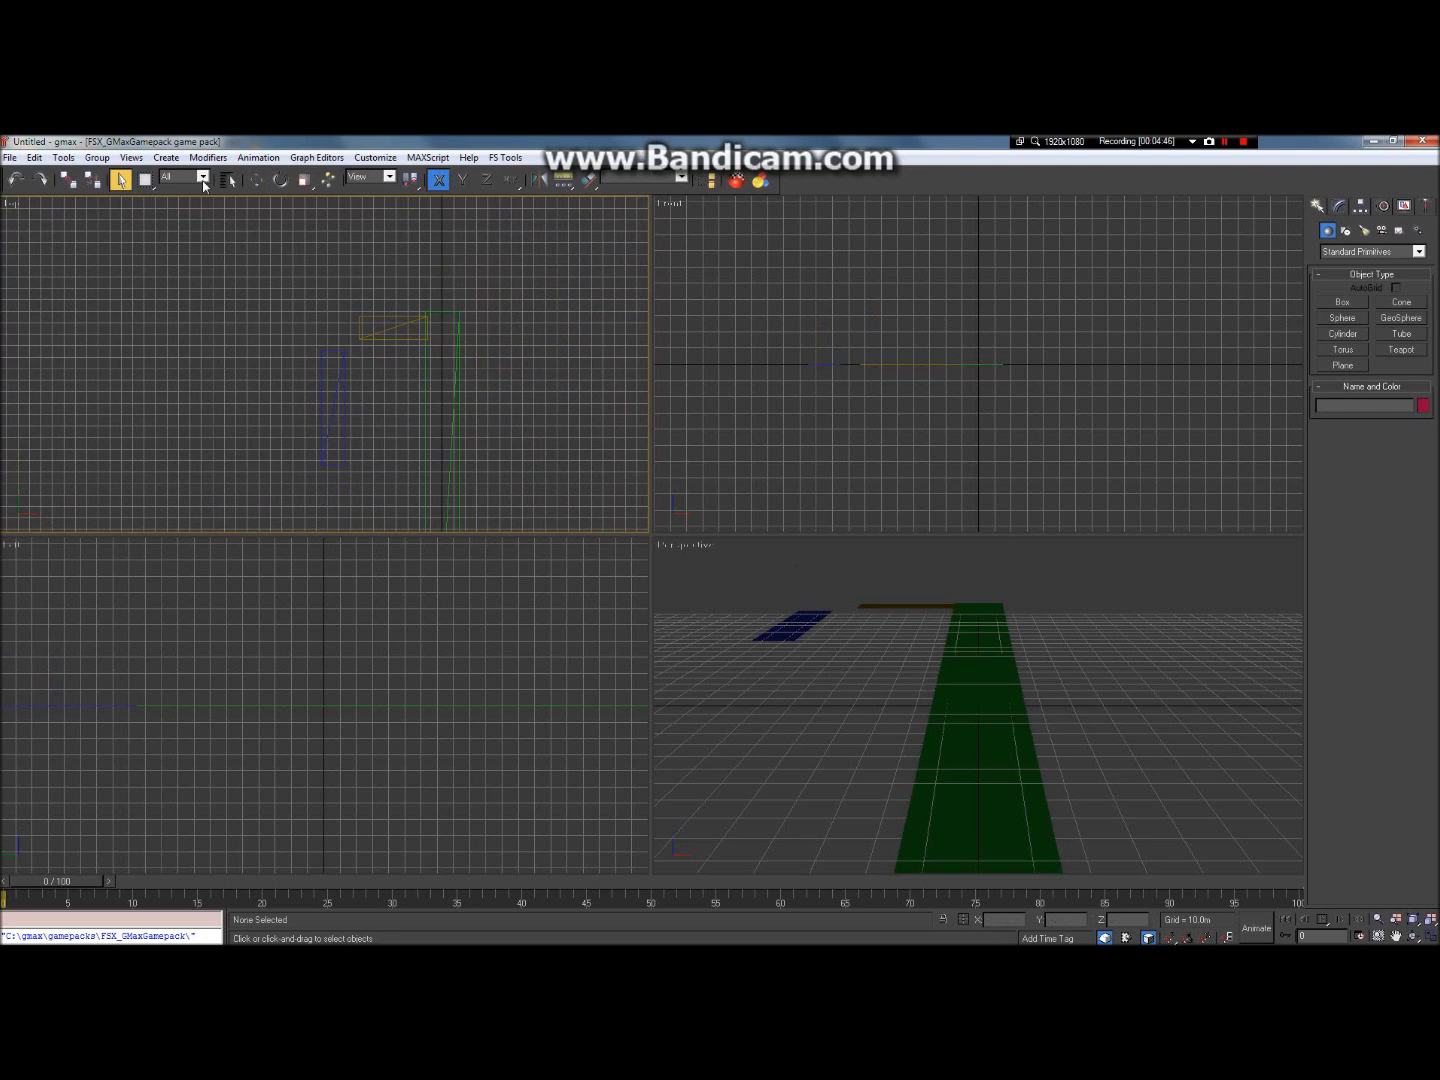
Step: Move the blue plane back down about 2.5 m along Y, leaving a gap below the yellow plane, and deselect it
left_click(256, 180)
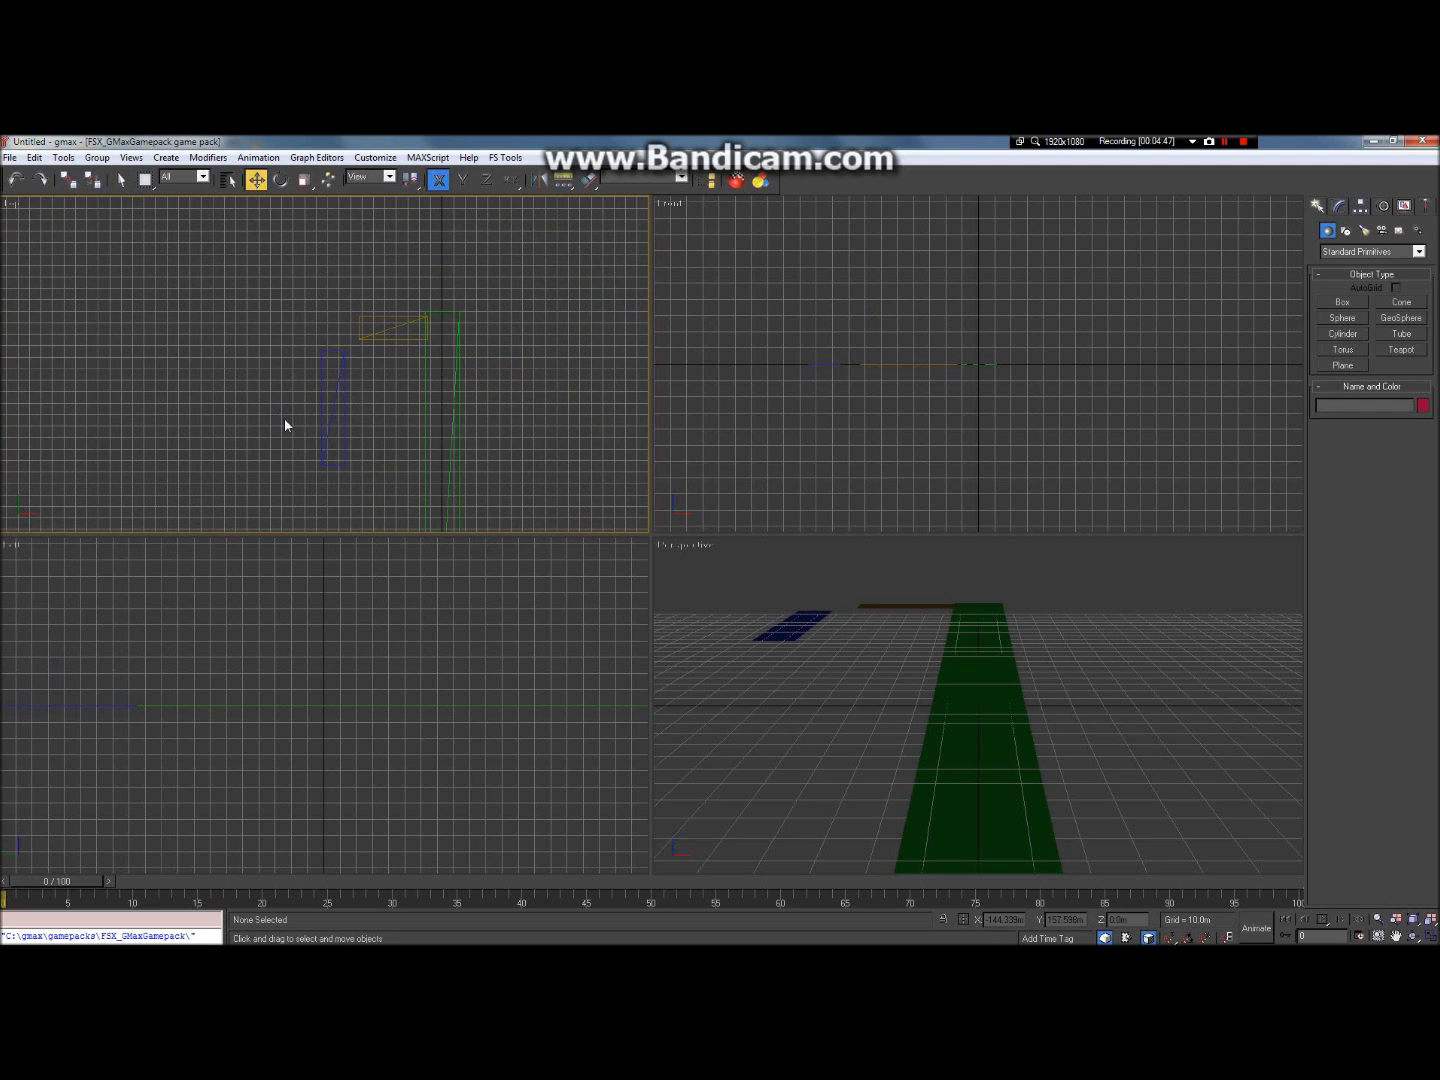
left_click(342, 411)
left_click_drag(333, 396, 325, 400)
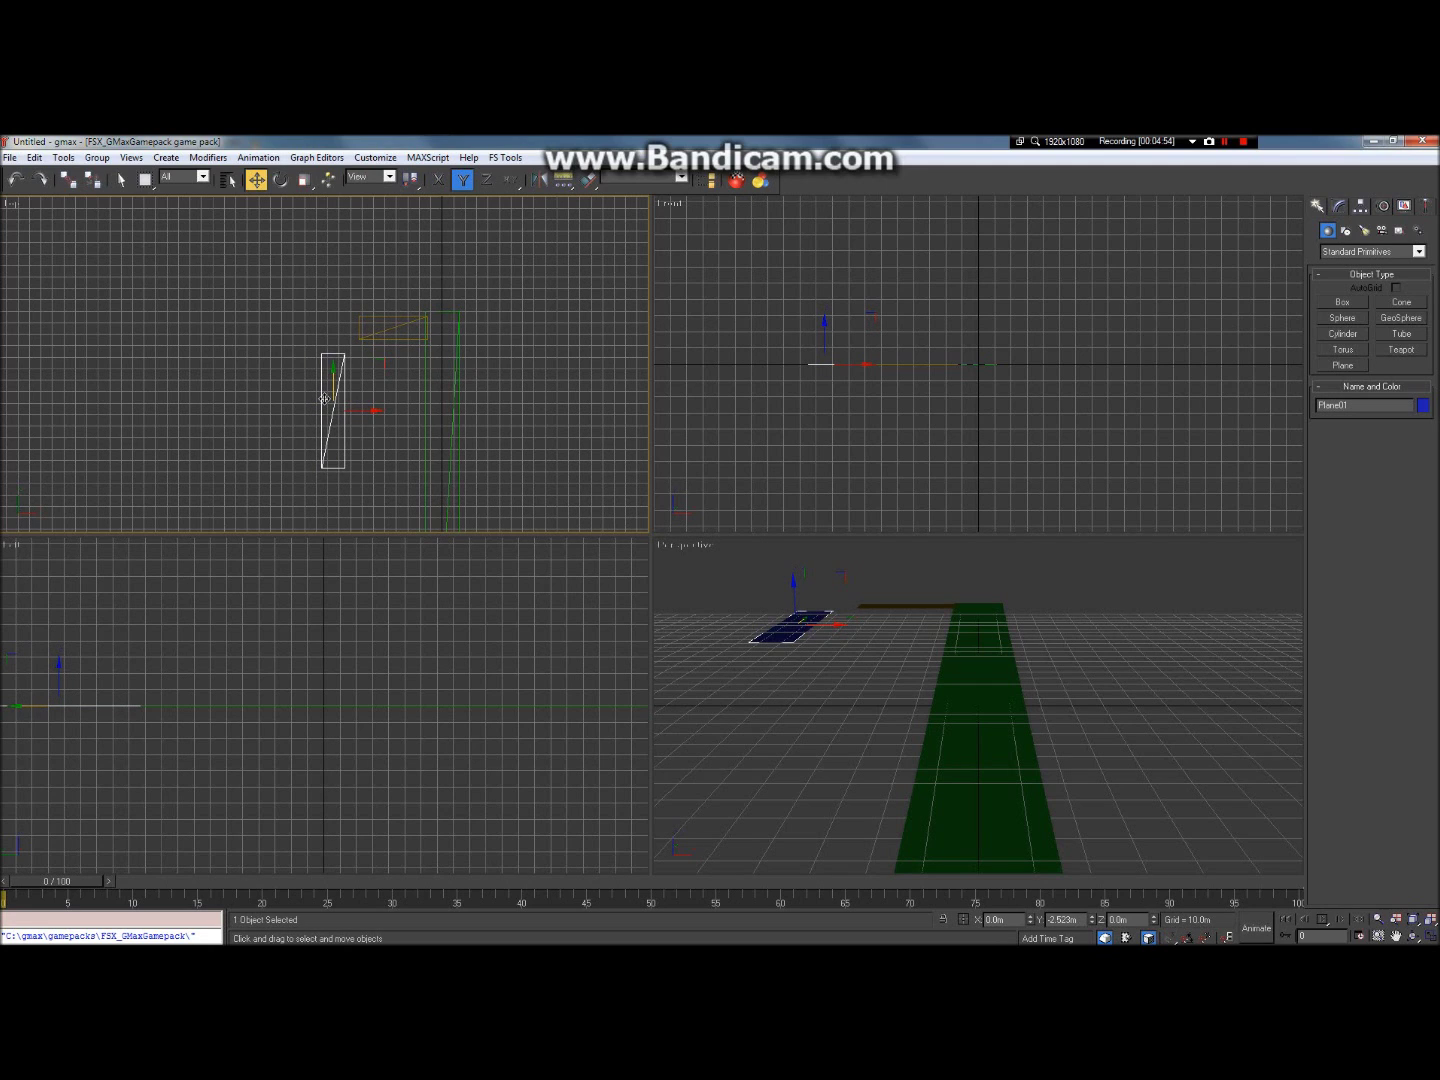
left_click(122, 182)
left_click(215, 286)
scroll(360, 344, "up", 3)
scroll(611, 389, "up", 2)
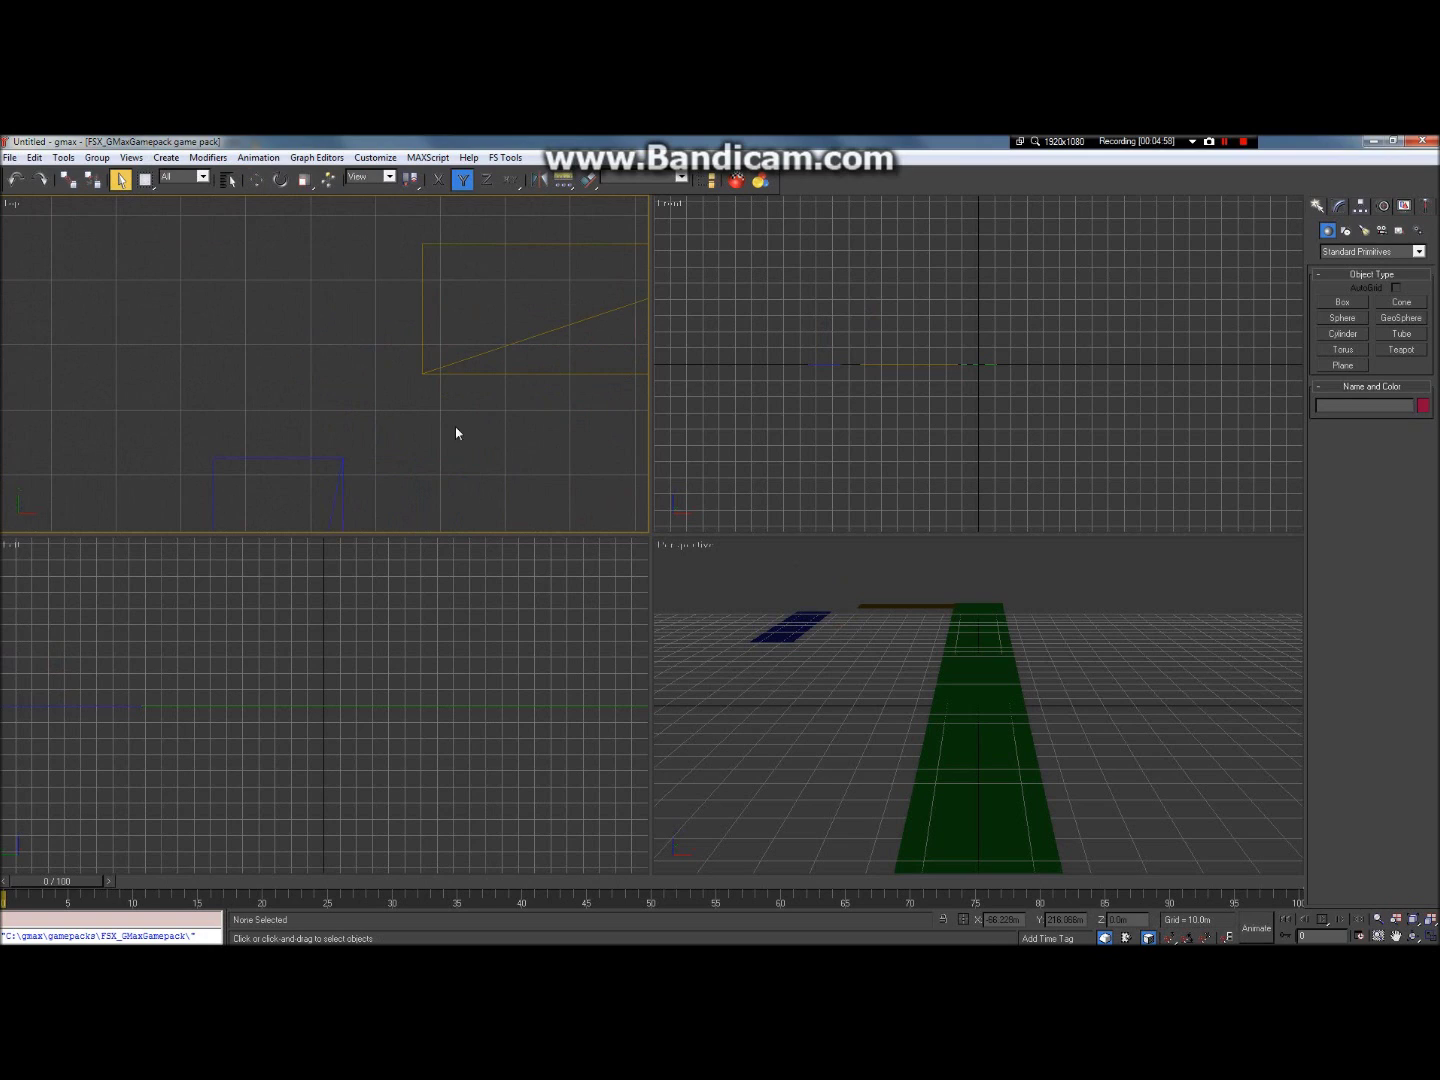
Step: Try to draw a curved spline line from the blue plane's upper-right corner to the yellow plane's lower-left corner, and undo it
left_click(1345, 235)
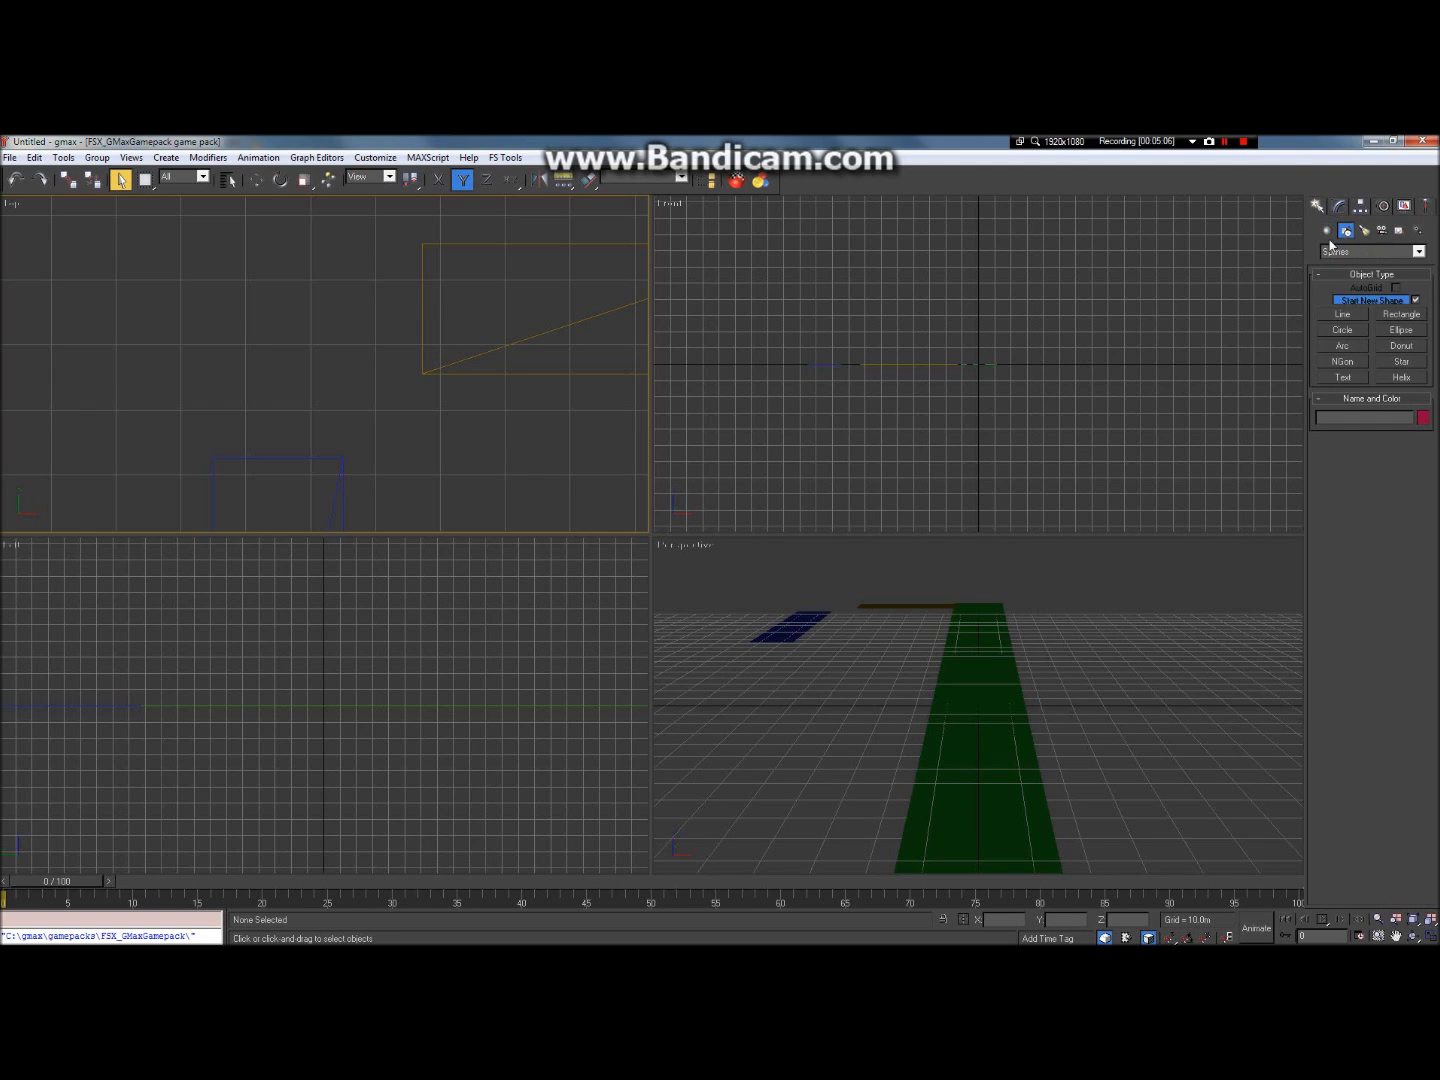
left_click(1342, 314)
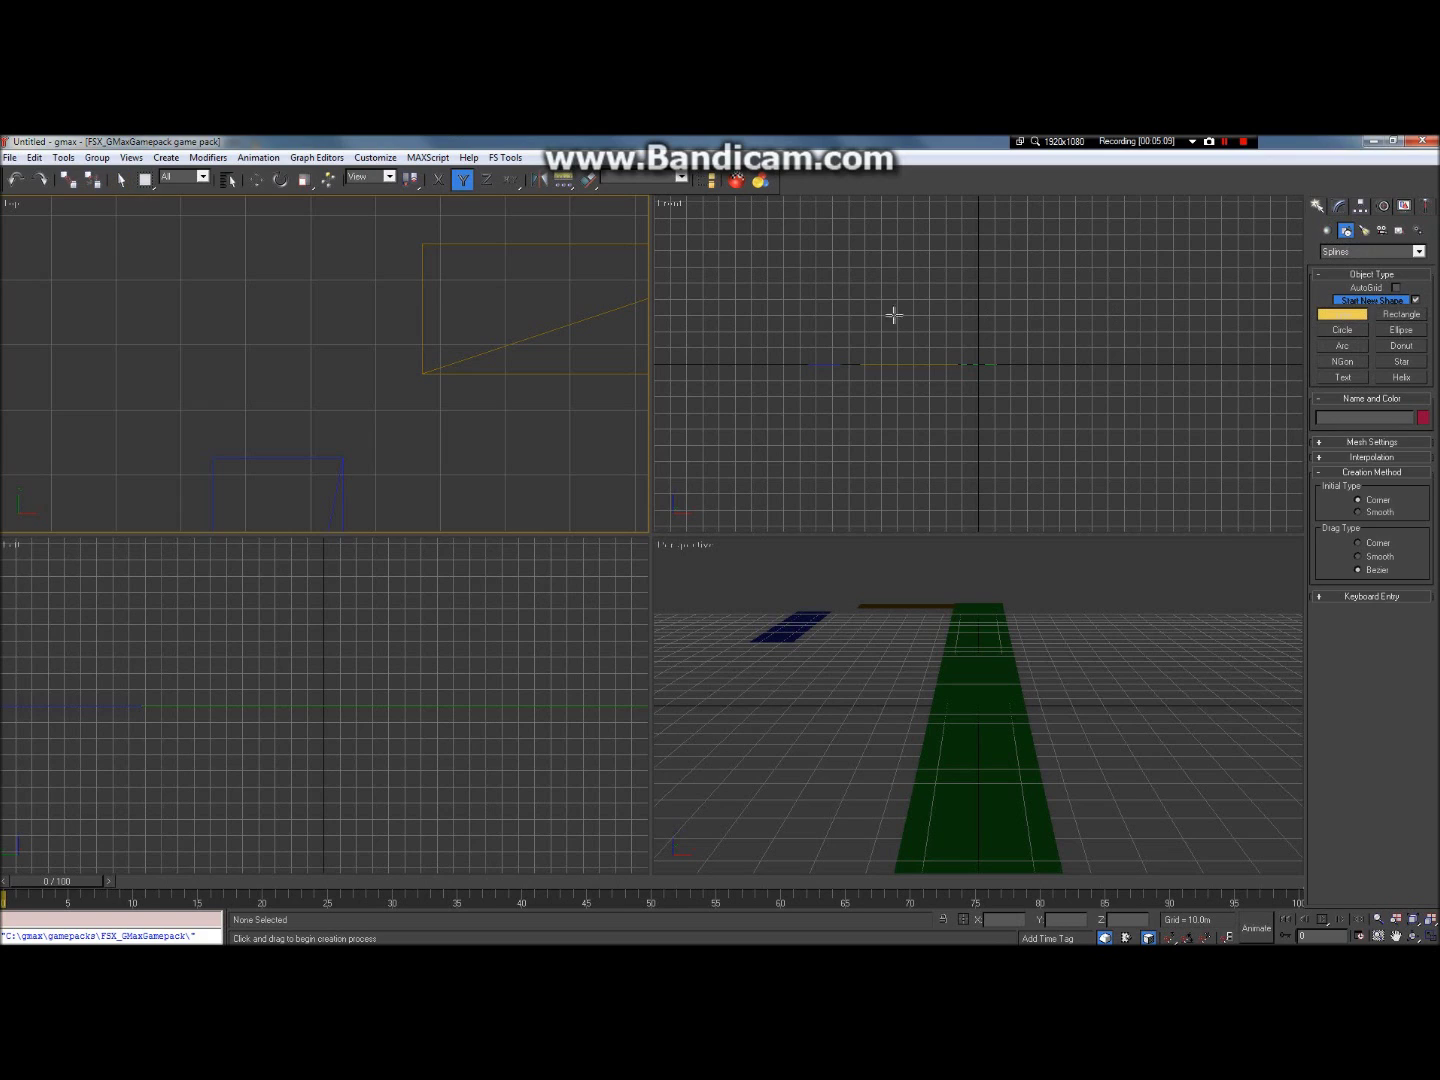
left_click(343, 457)
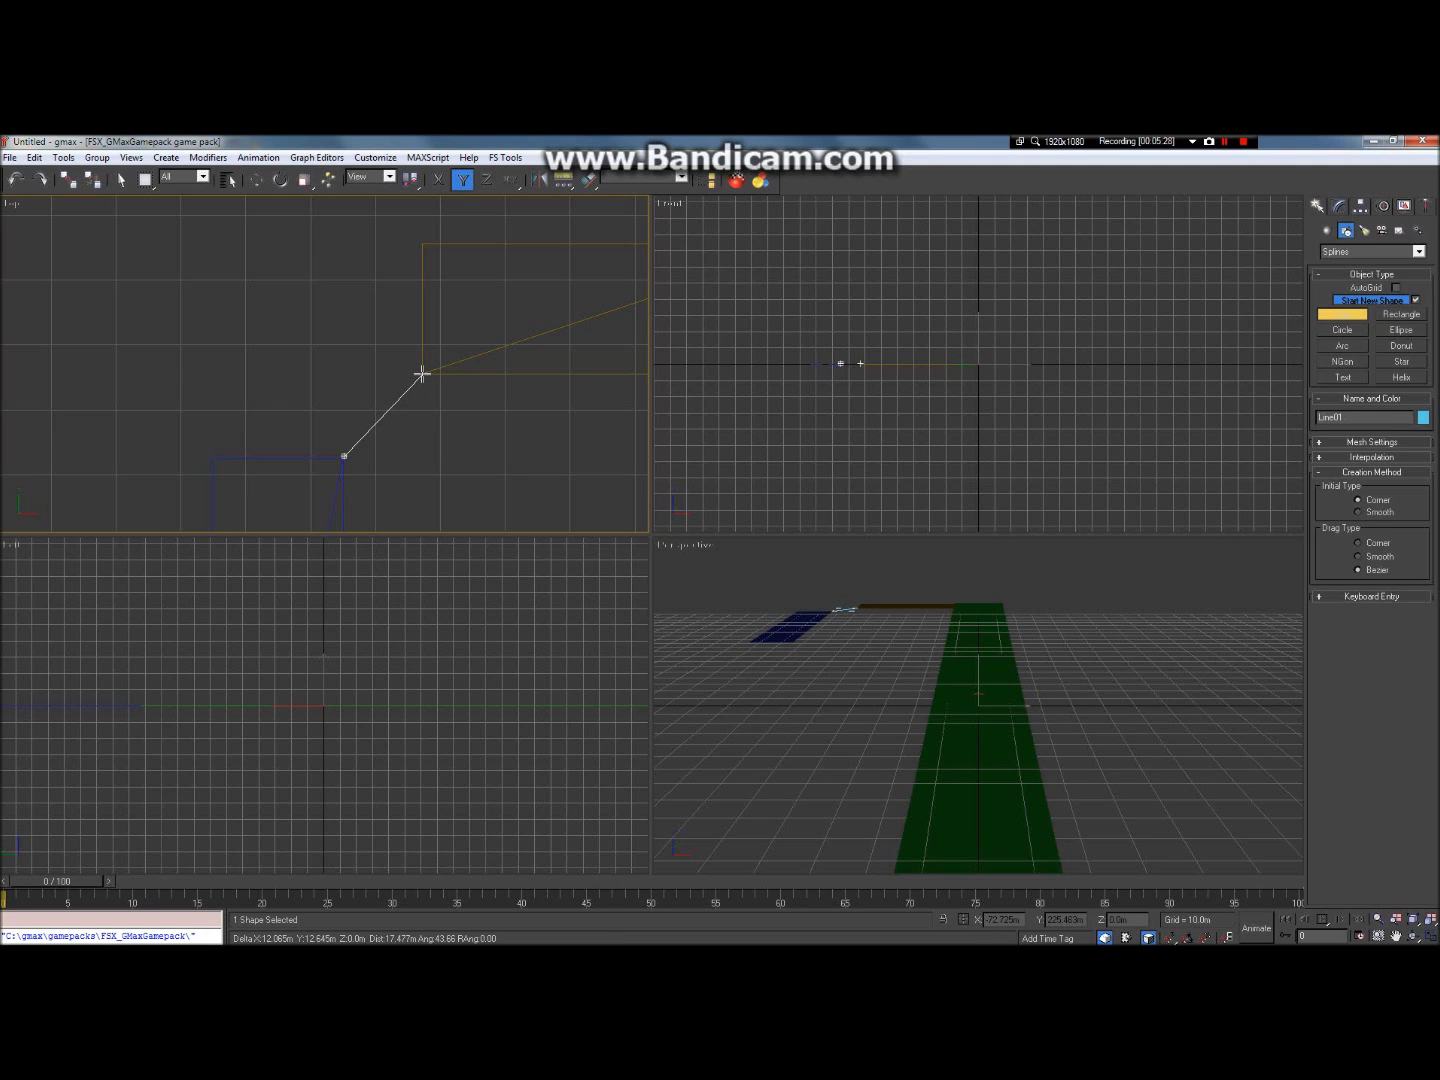
left_click_drag(425, 373, 450, 370)
right_click(452, 370)
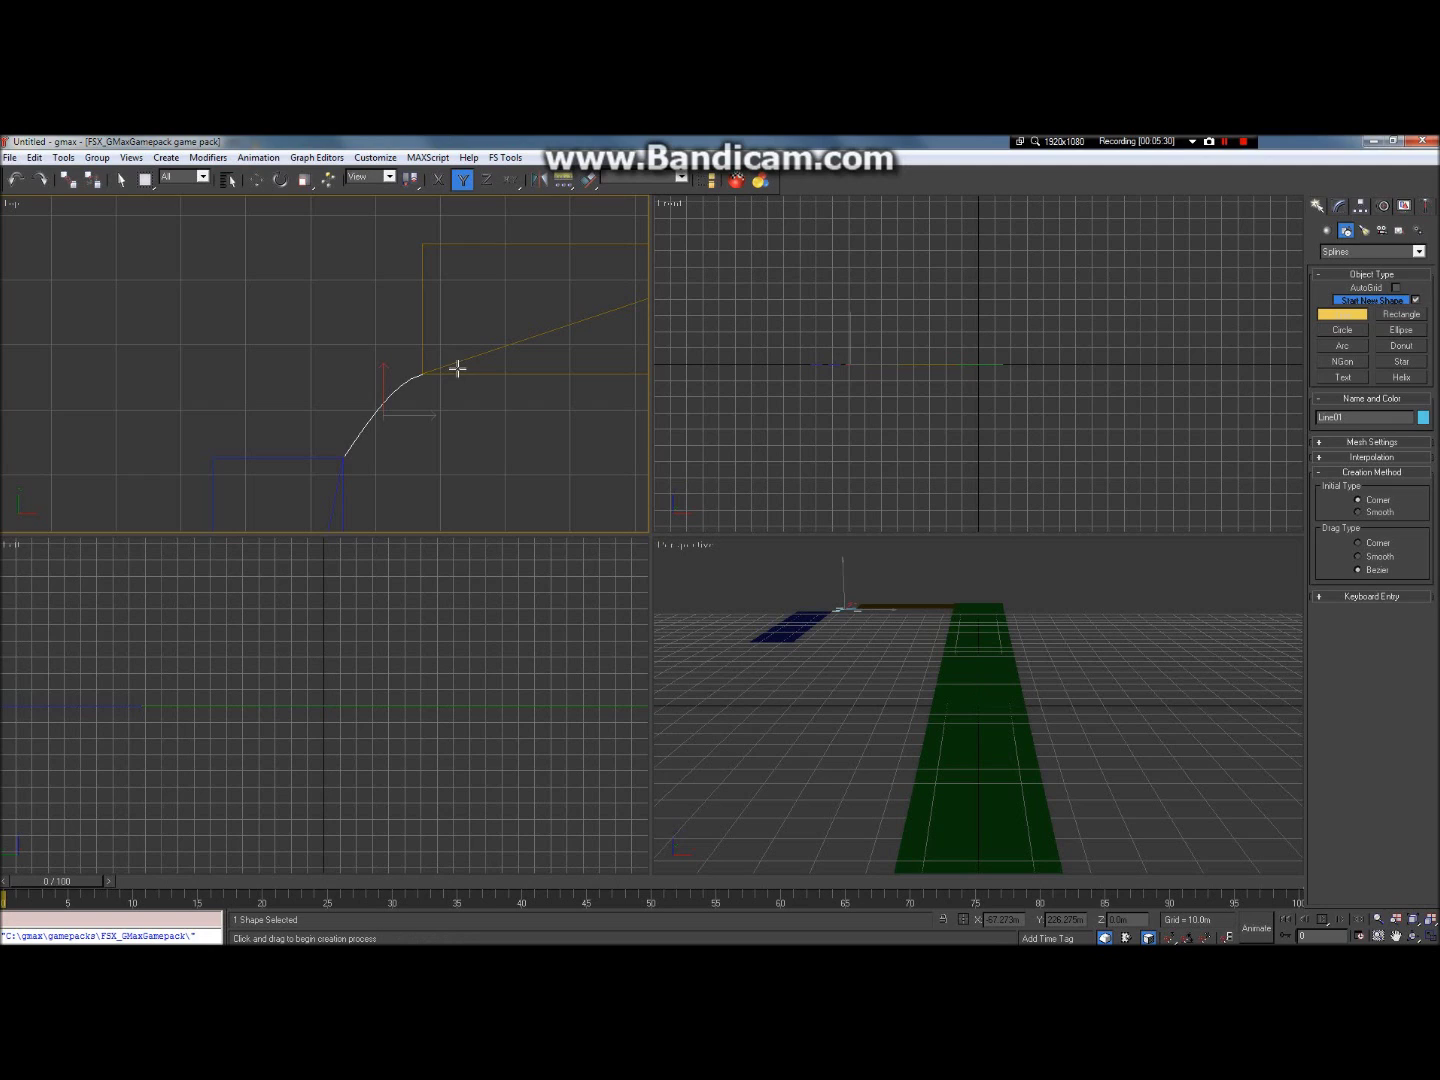
key("ctrl+z")
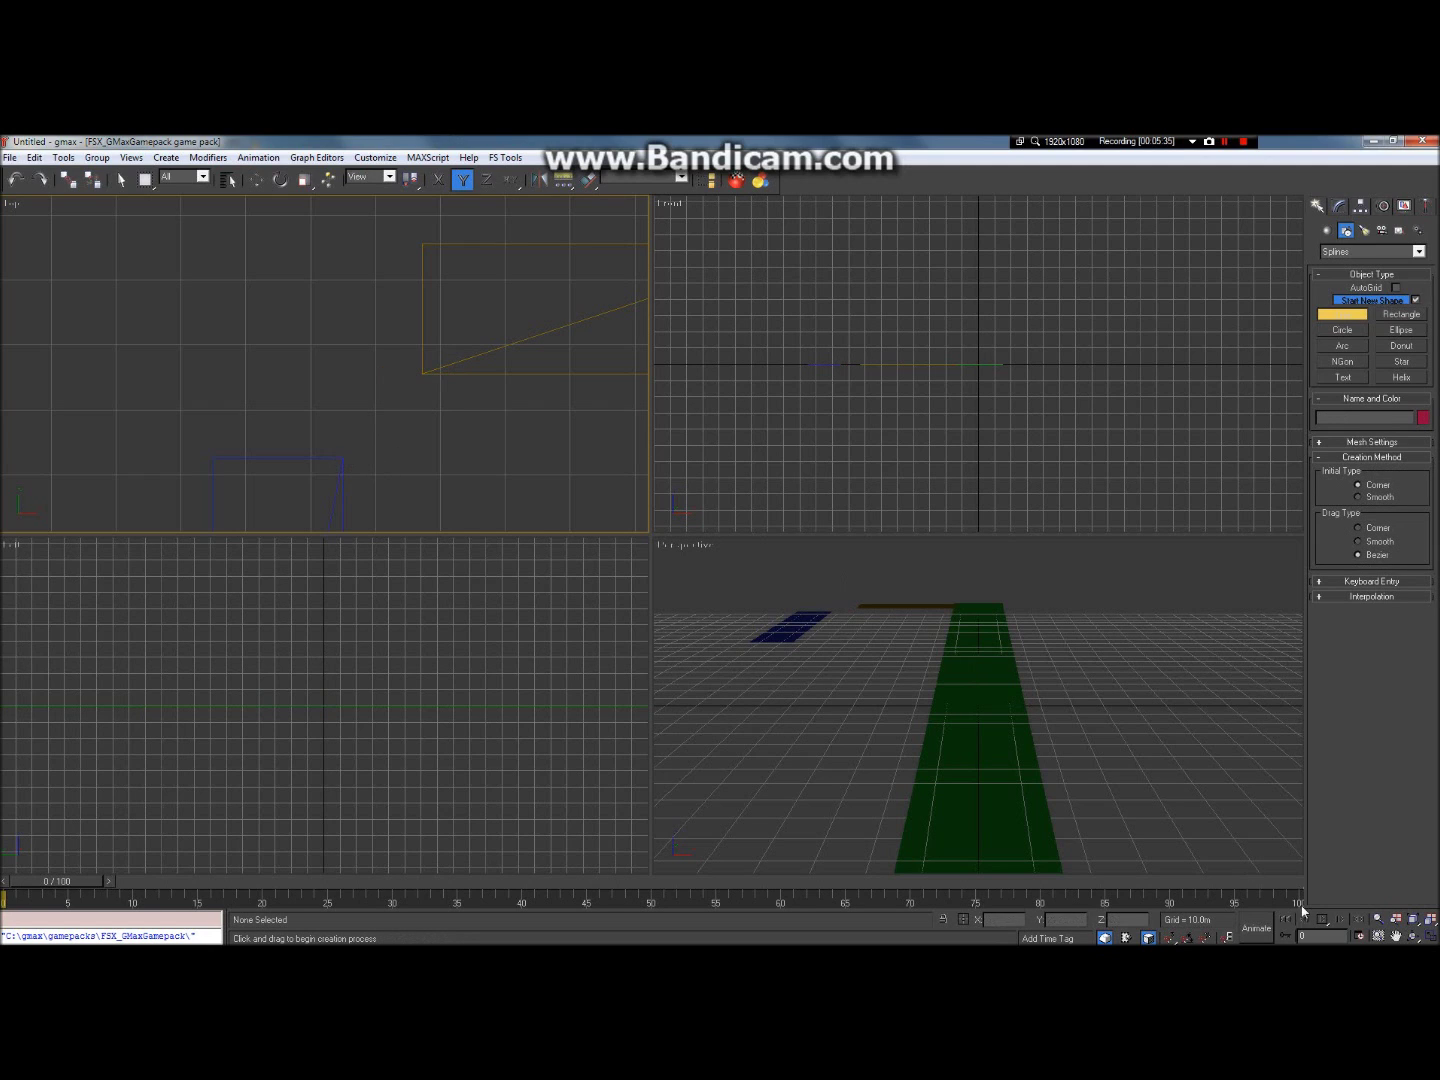
Step: Draw a rounded Bezier line in the enlarged Top view from the blue plane's upper-right corner to the yellow plane's lower-left corner
key("w")
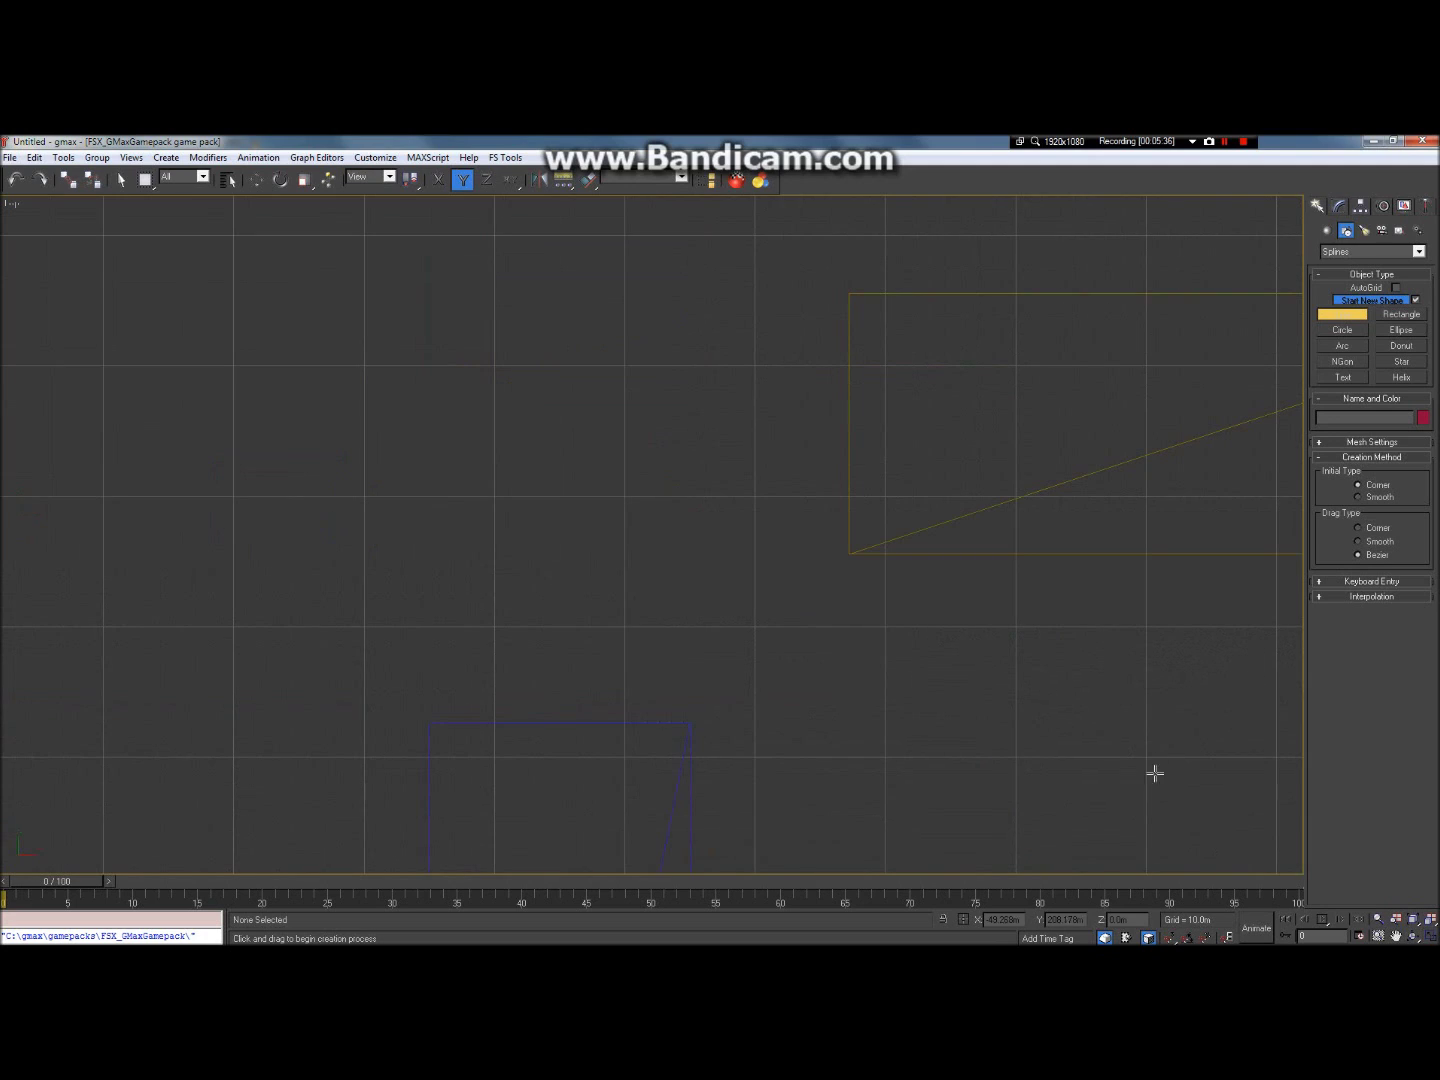
left_click(690, 723)
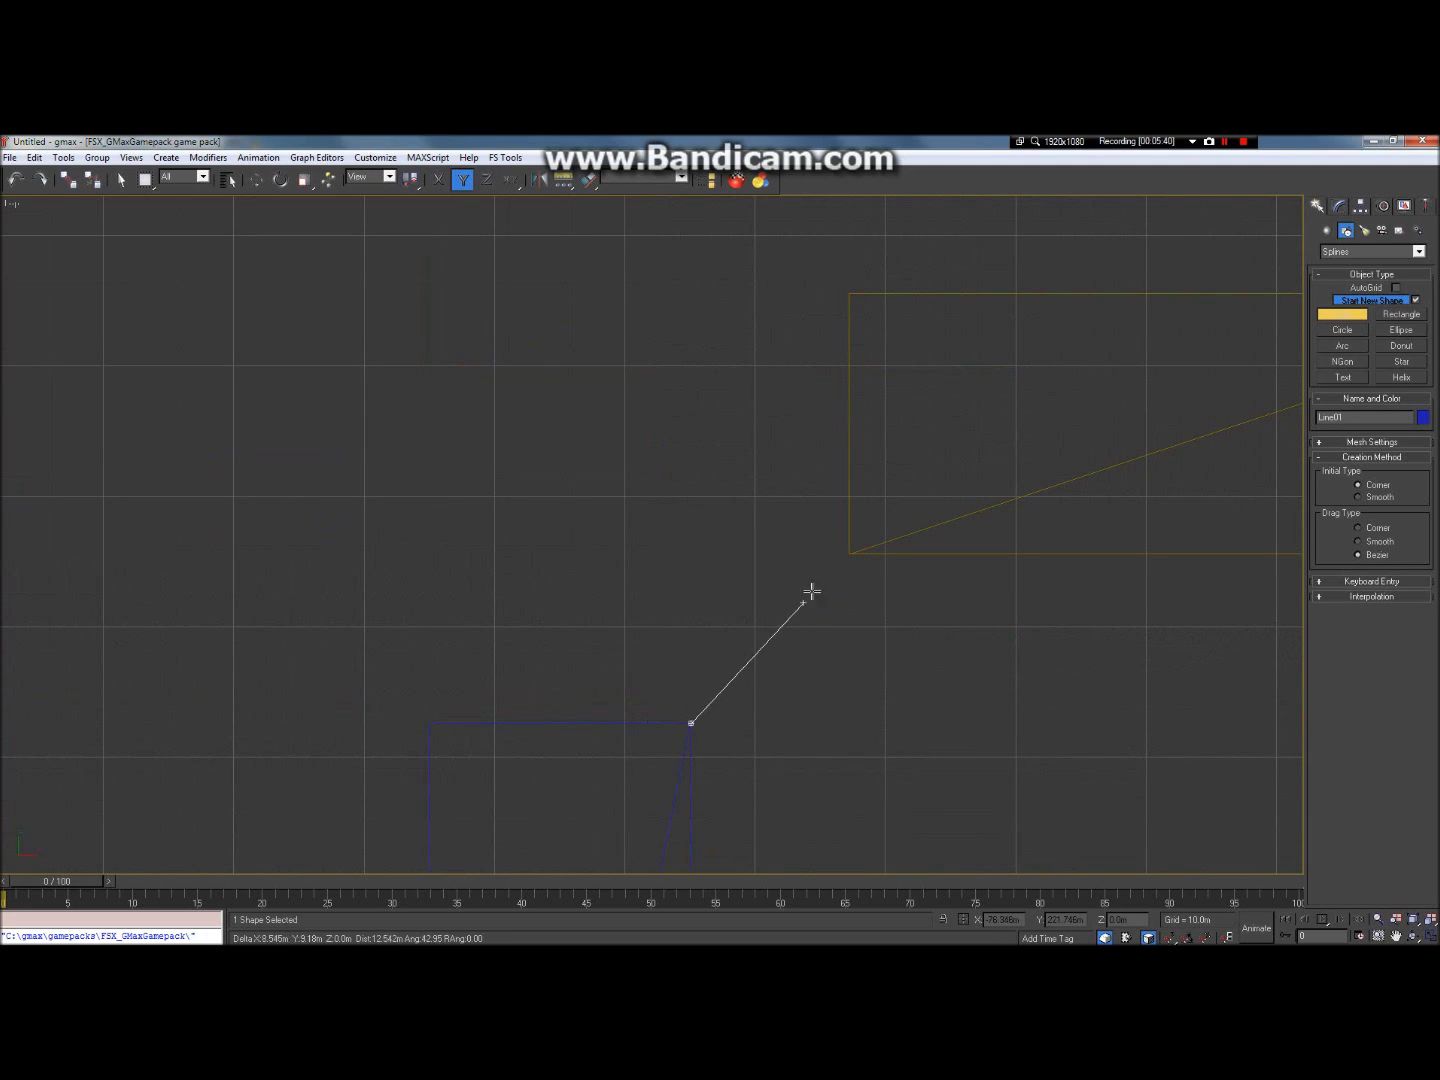
left_click_drag(849, 553, 987, 549)
mouse_move(1002, 549)
left_mouse_down()
mouse_move(1010, 537)
mouse_move(985, 556)
mouse_move(1012, 555)
left_mouse_up()
right_click(1067, 468)
scroll(716, 604, "down", 3)
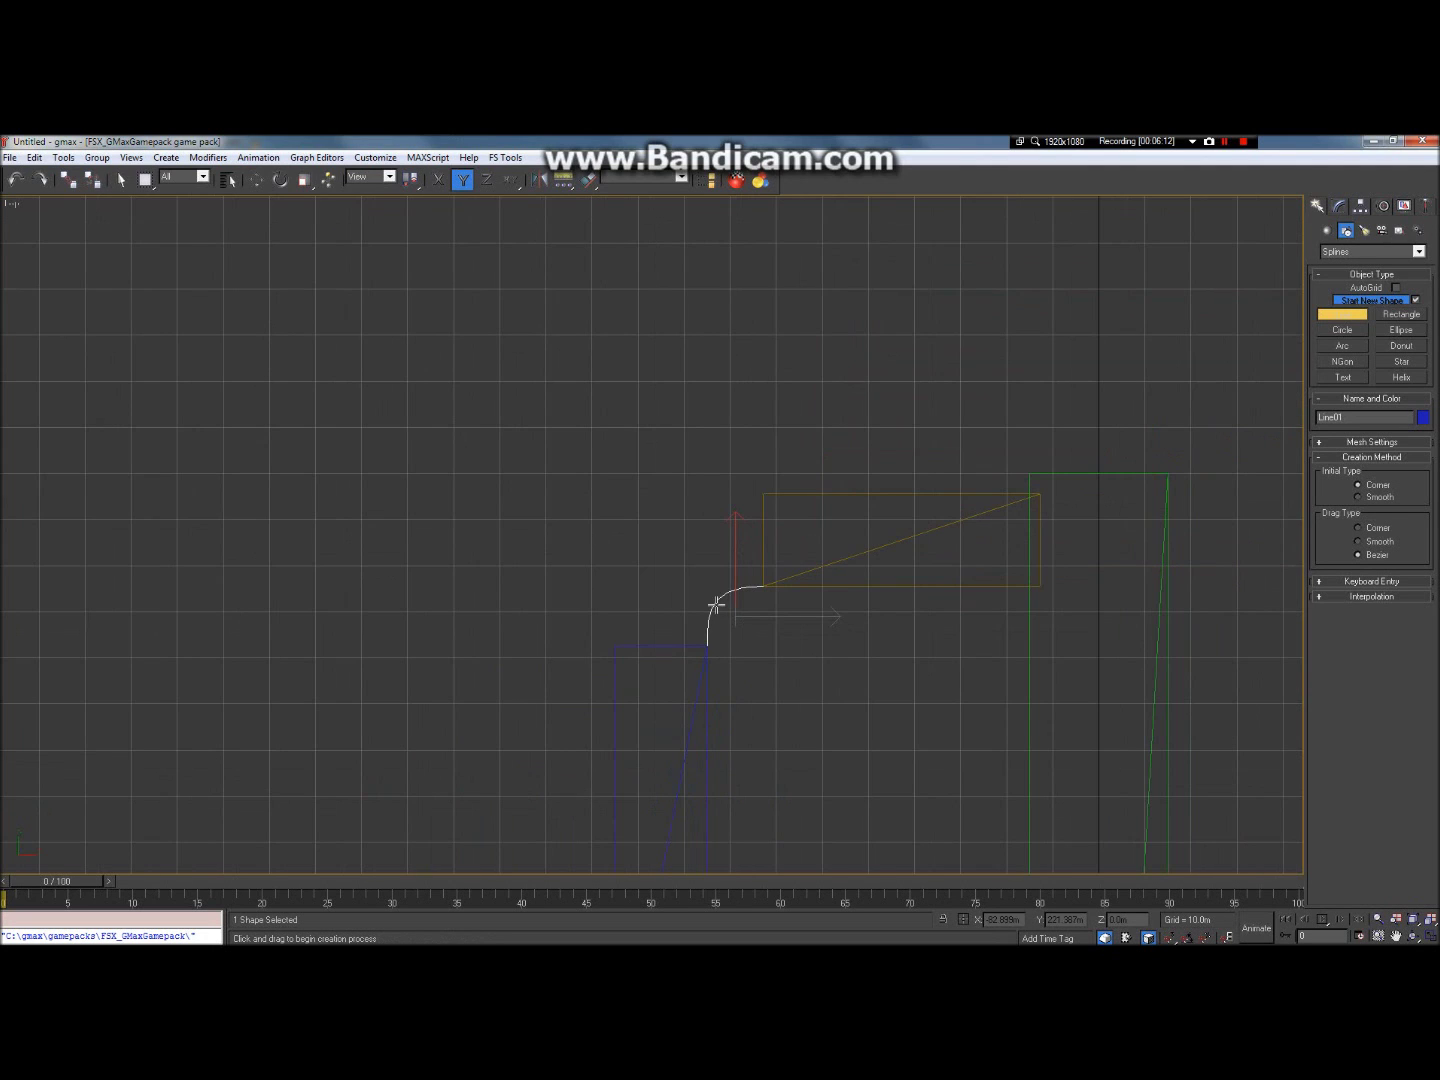
scroll(716, 604, "down", 4)
scroll(585, 591, "up", 6)
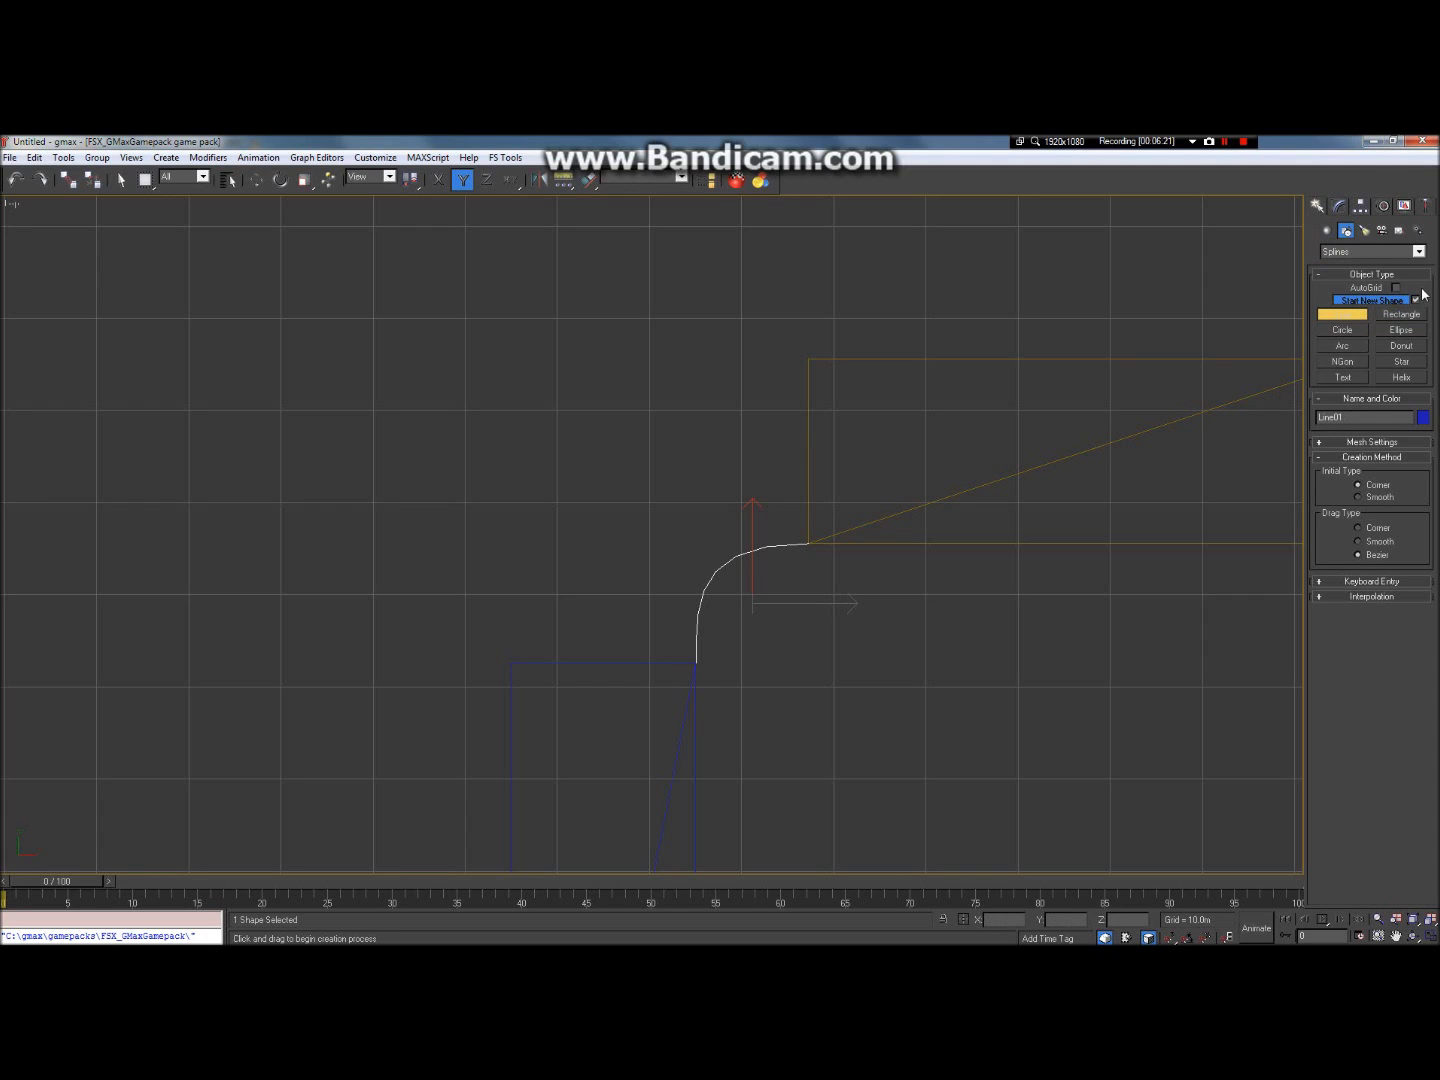
Step: Draw a rectangle spline about 55 m long and 16 m wide in the enlarged Front view, right of the planes
left_click(1395, 318)
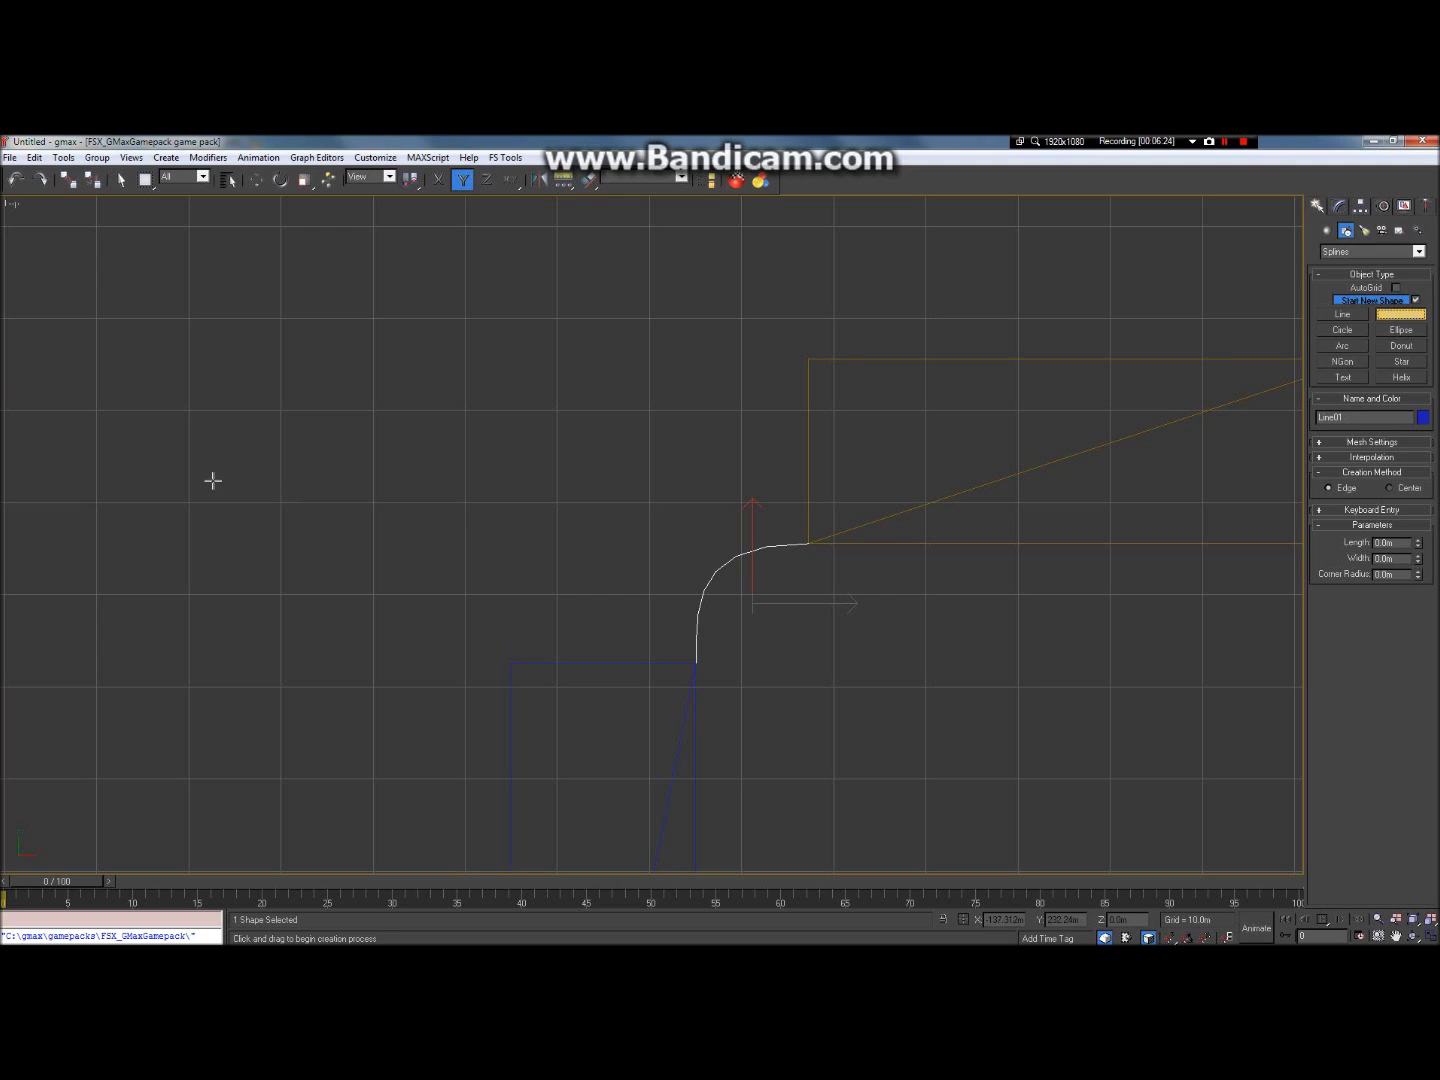
left_click(1431, 937)
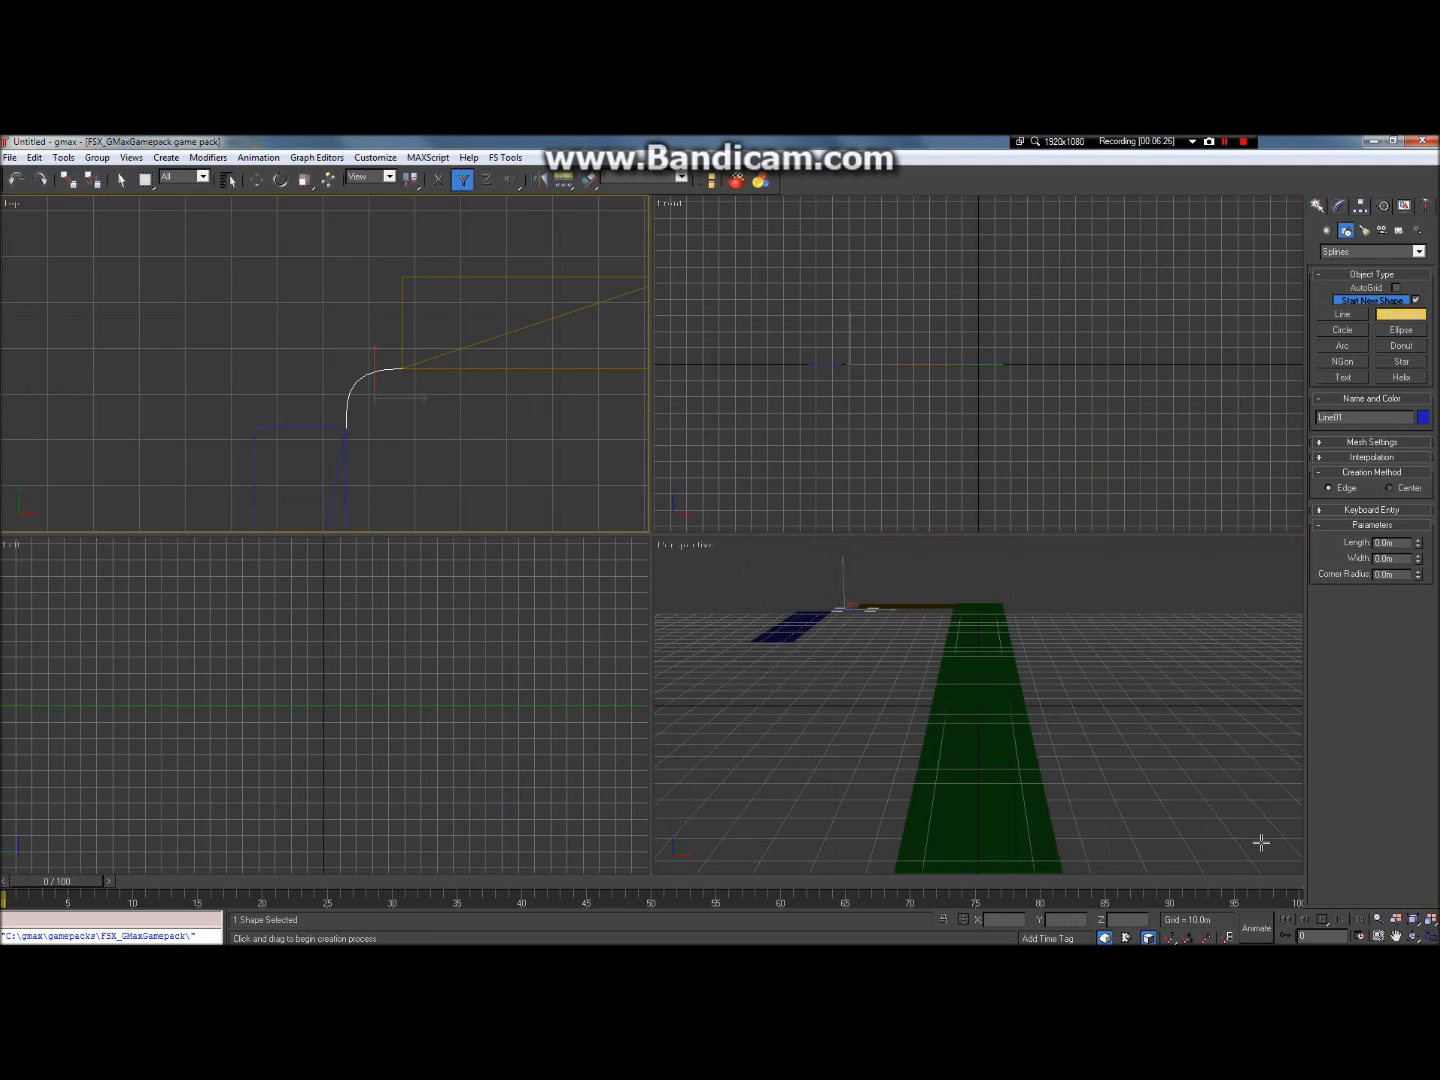
left_click(1115, 283)
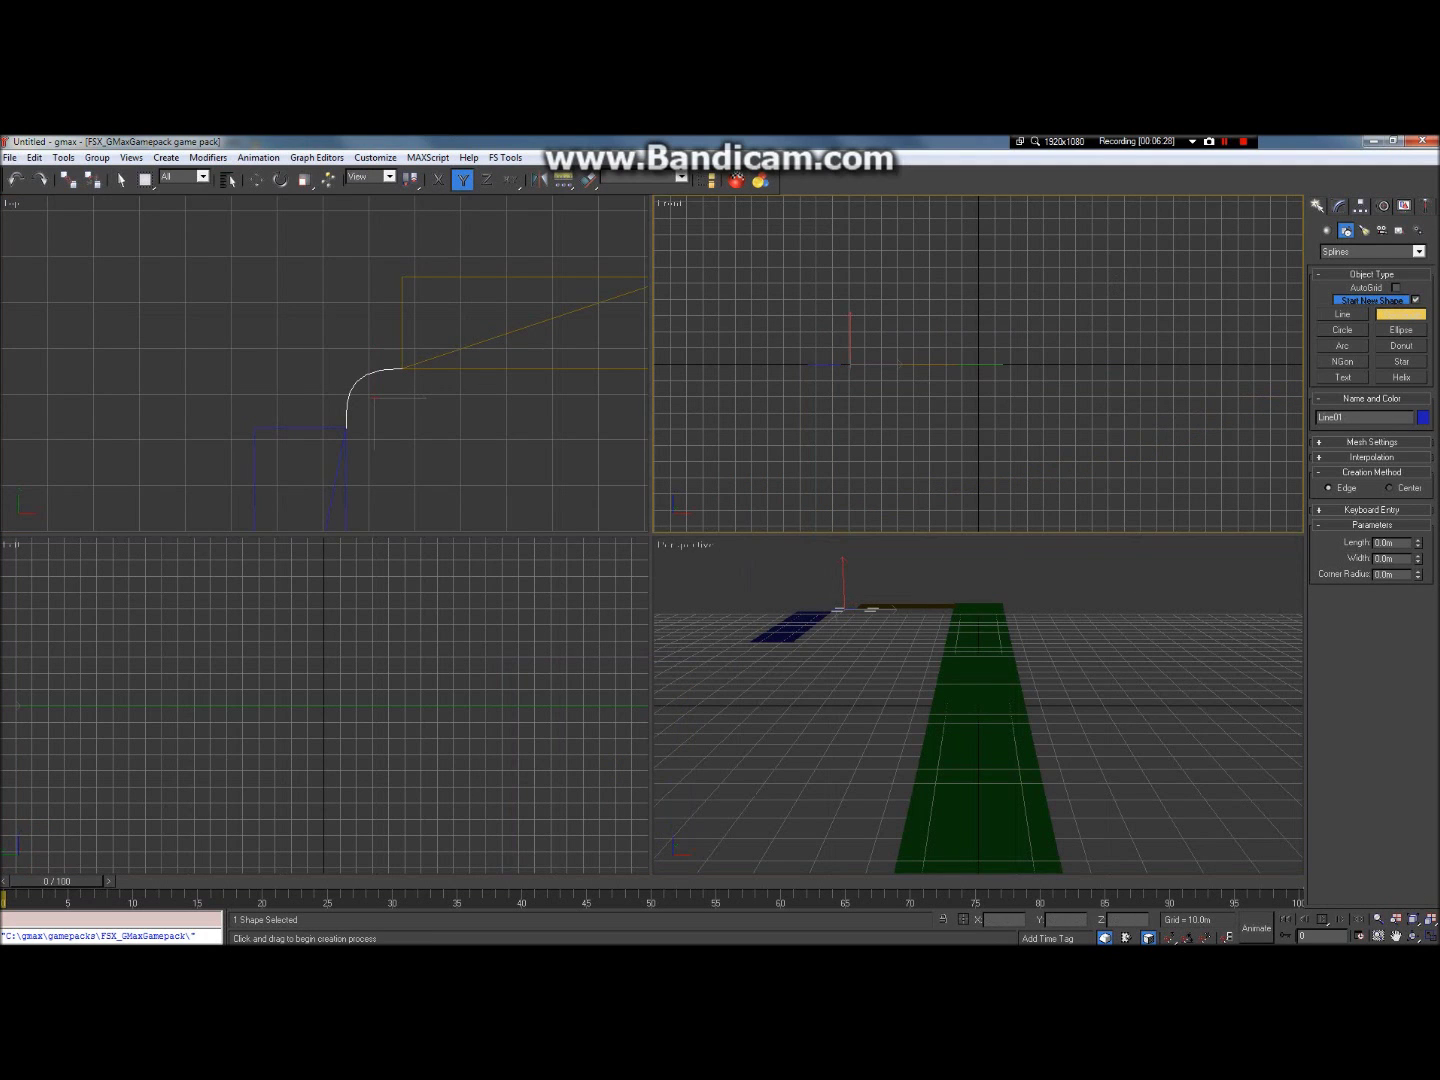
key("alt+w")
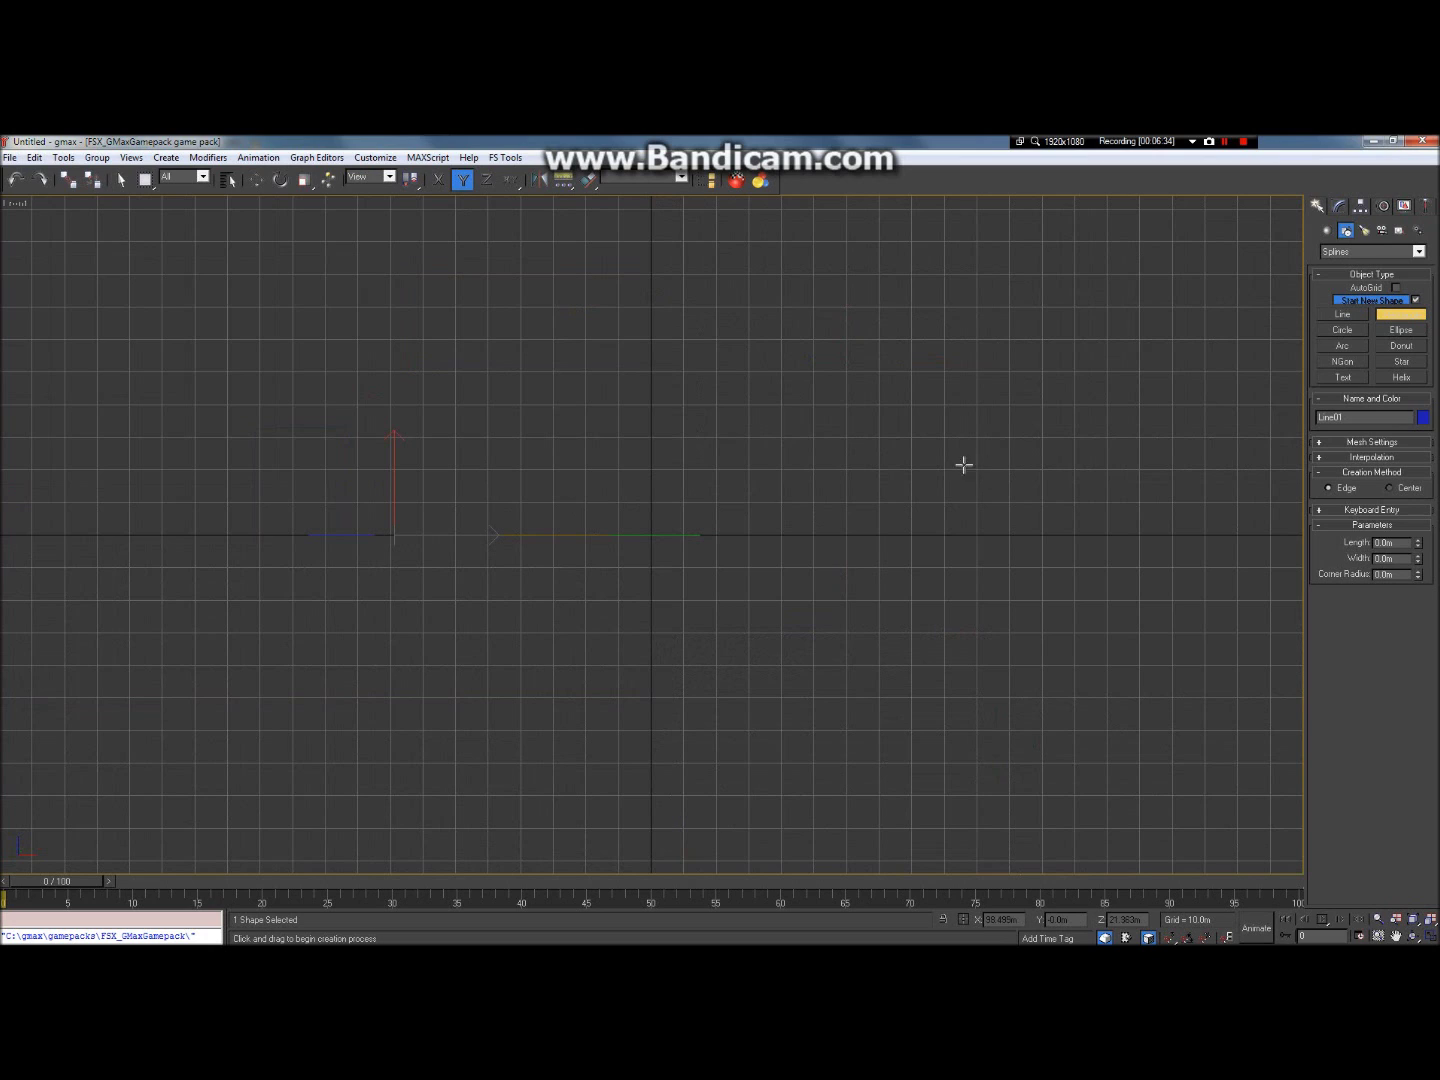
left_click(789, 513)
left_click_drag(789, 513, 841, 693)
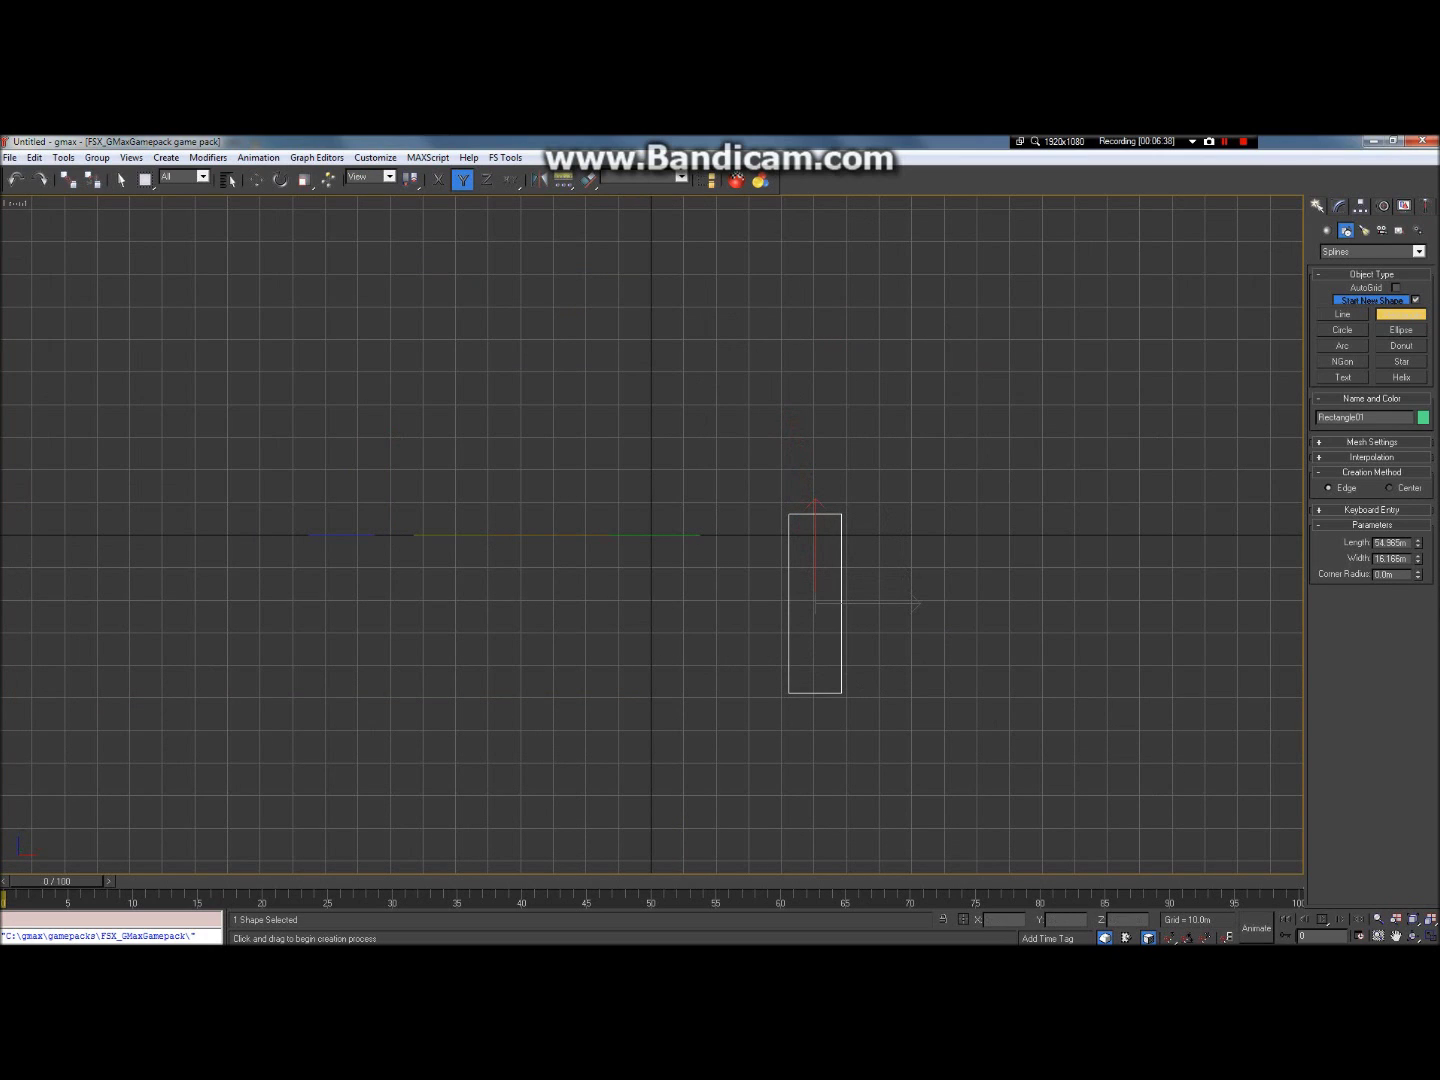
Step: Set the rectangle's width to 20 m
double_click(1408, 558)
type("20")
double_click(1408, 541)
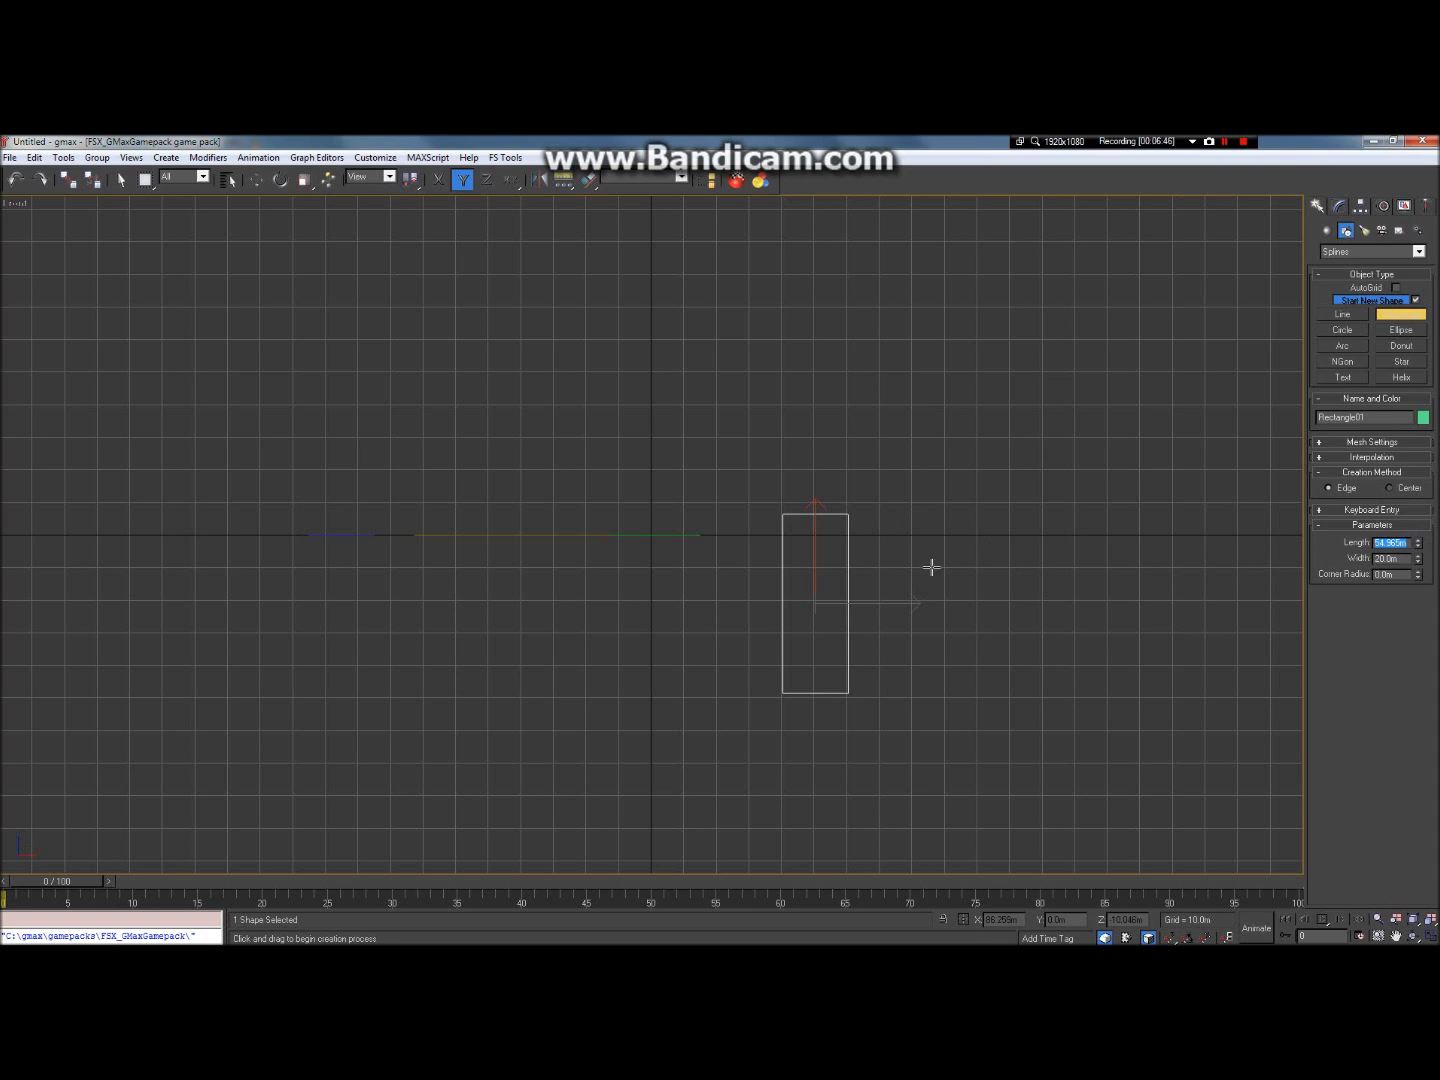
Step: Convert the rectangle shape to an editable spline
right_click(849, 590)
right_click(846, 594)
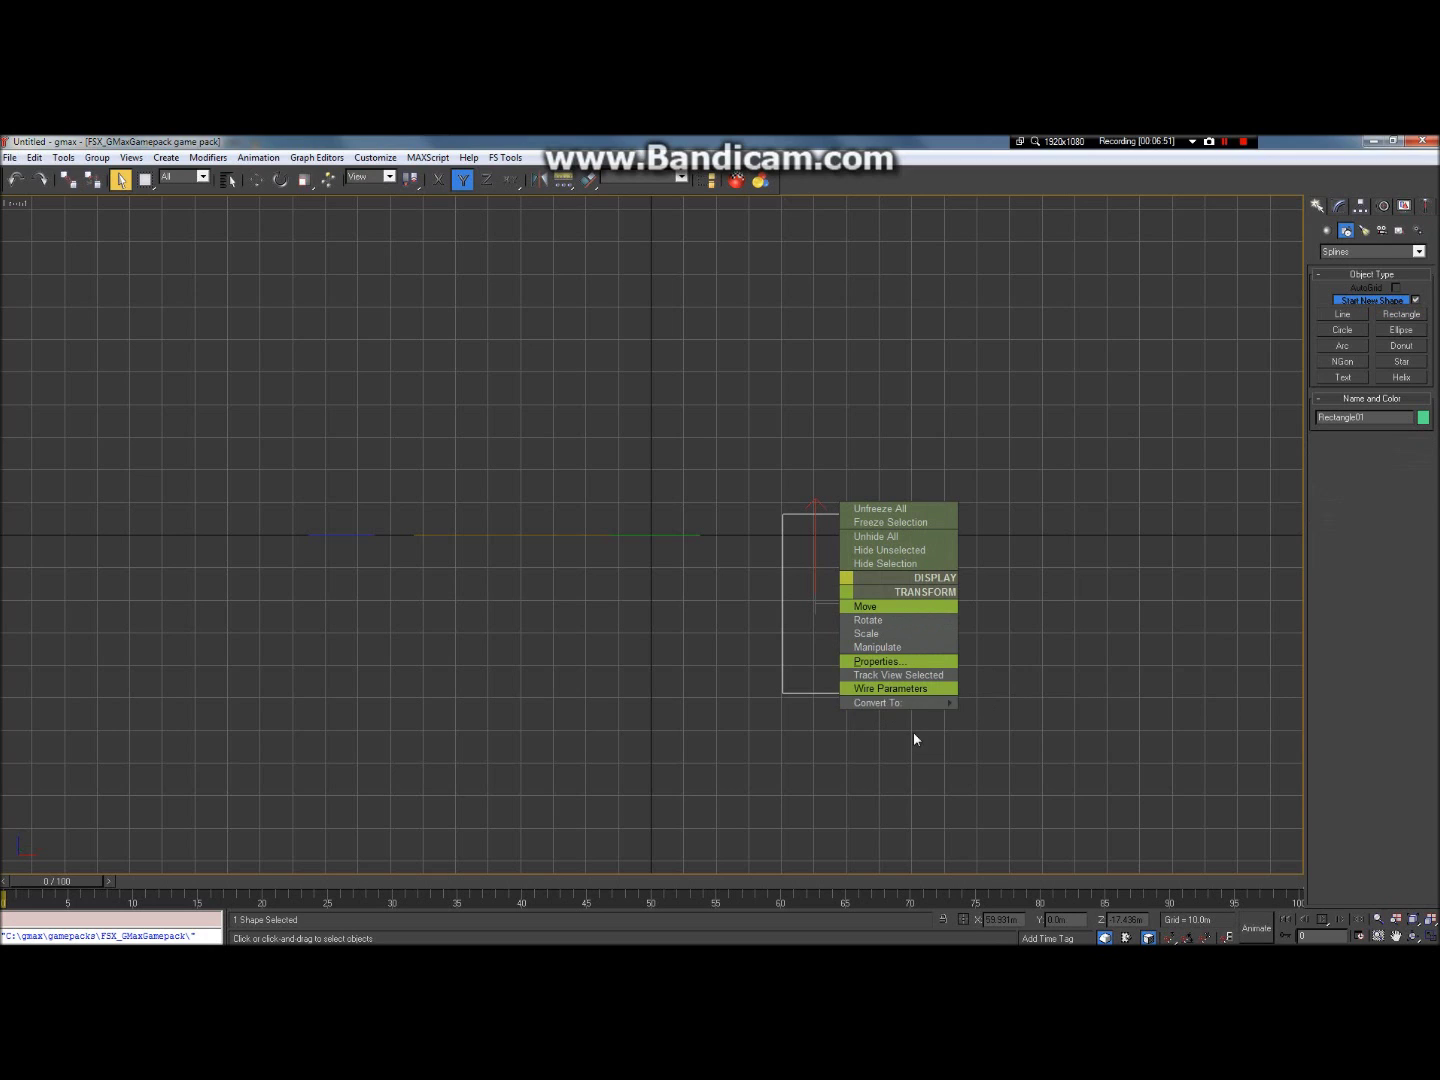
left_click(755, 501)
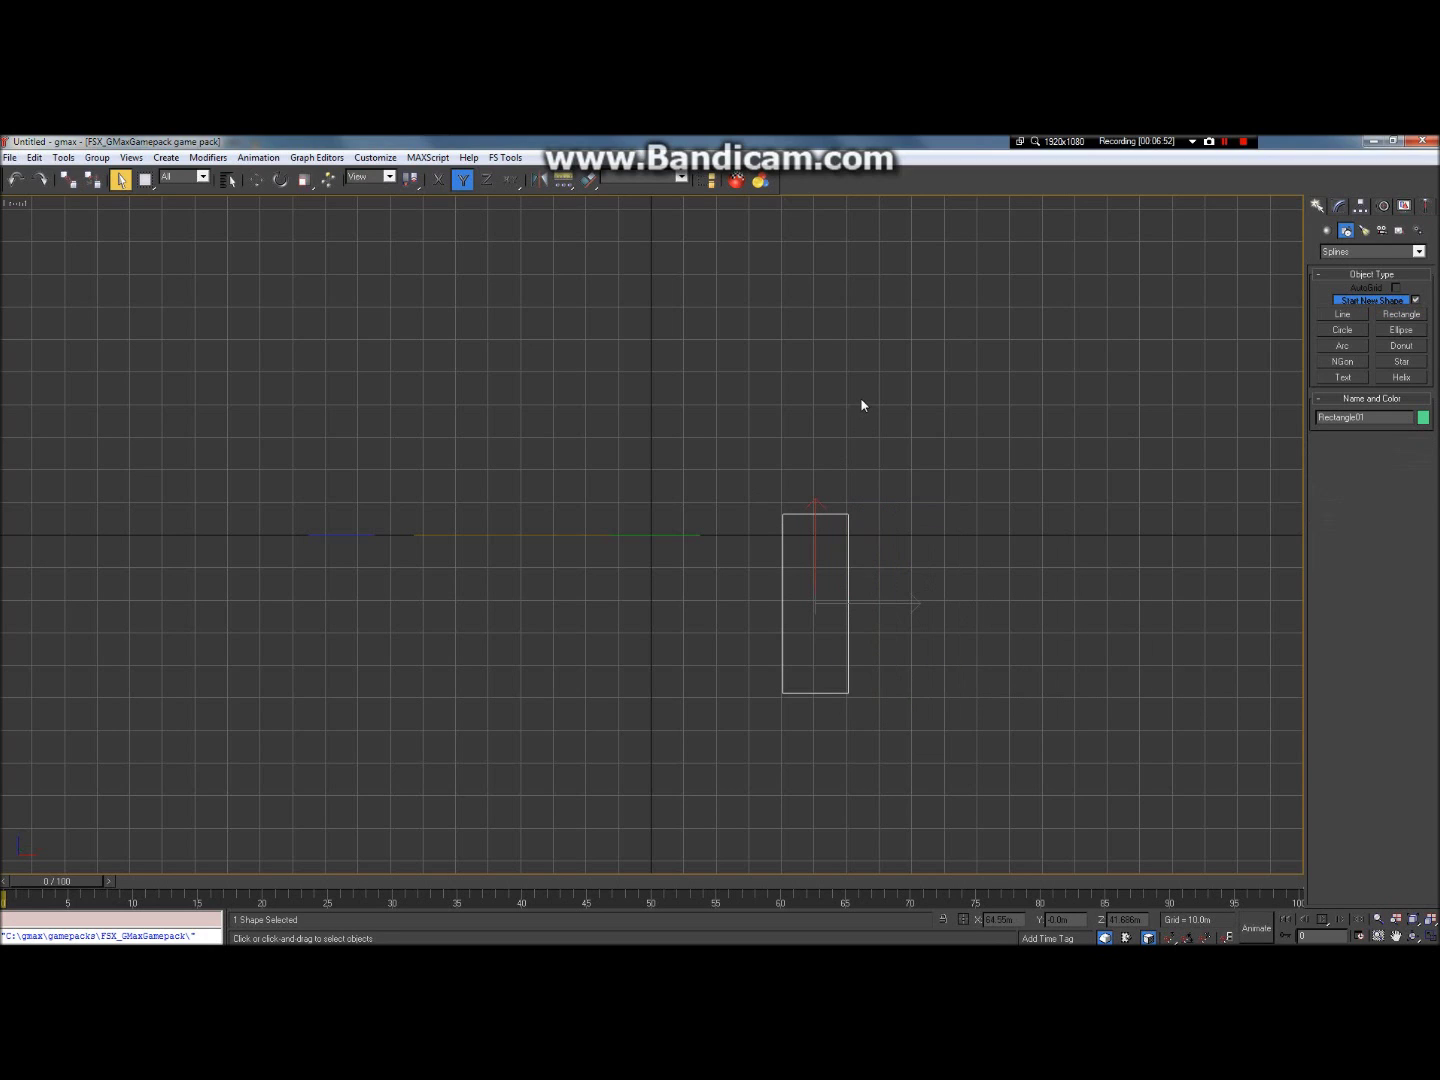
right_click(848, 598)
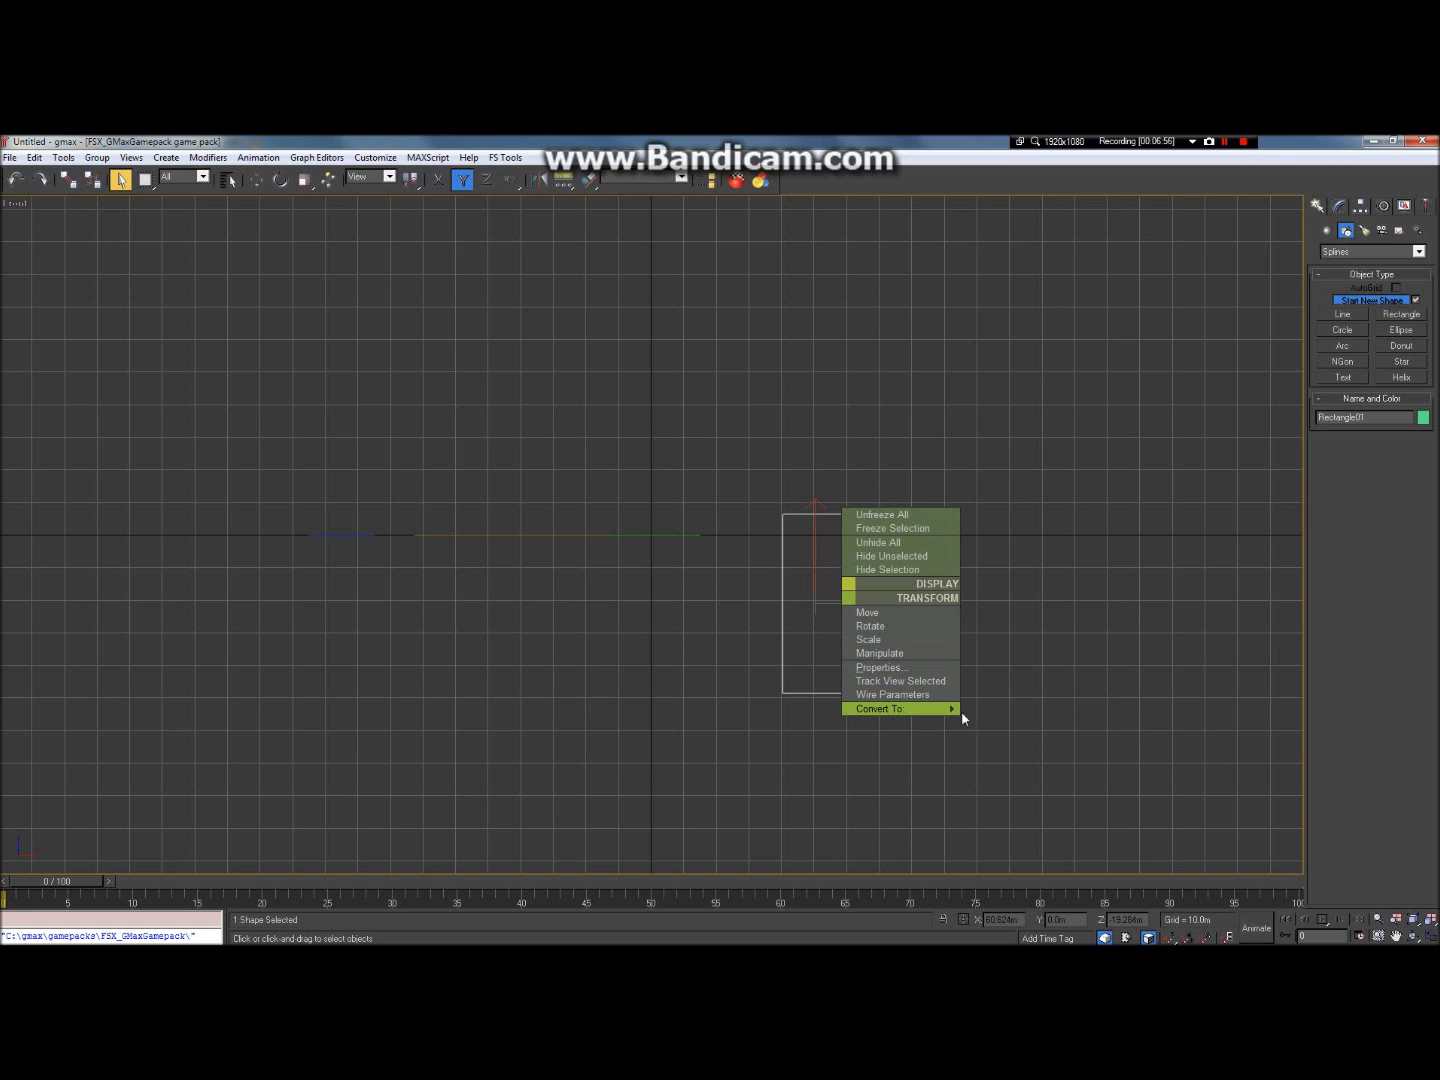
mouse_move(951, 714)
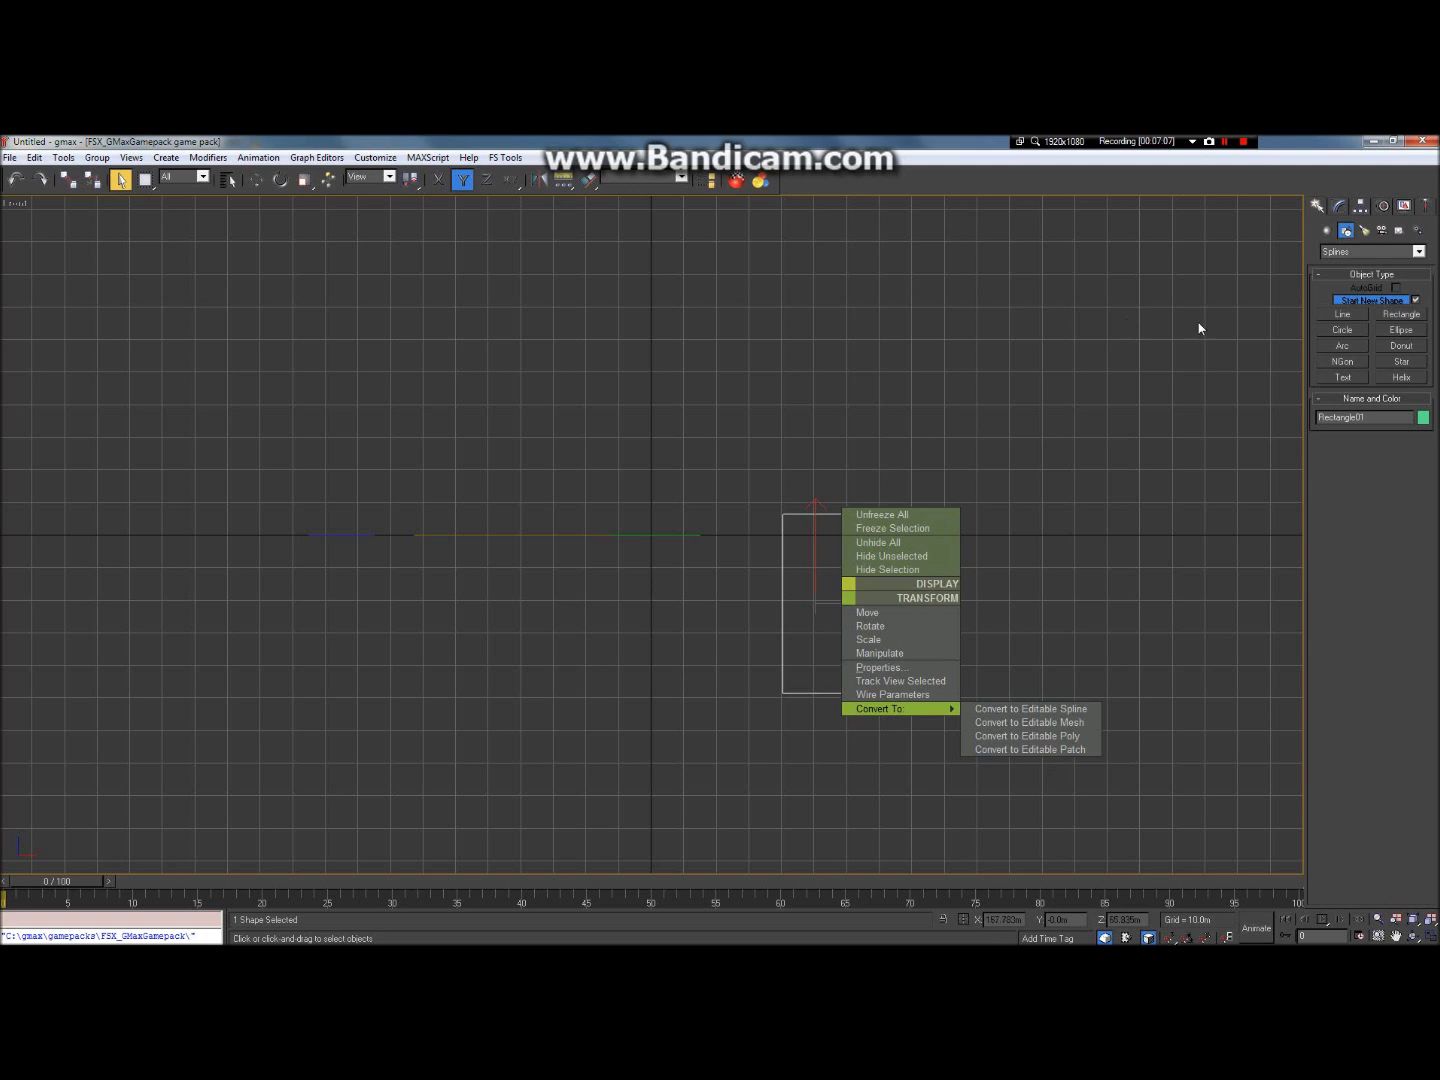
right_click(842, 358)
right_click(848, 653)
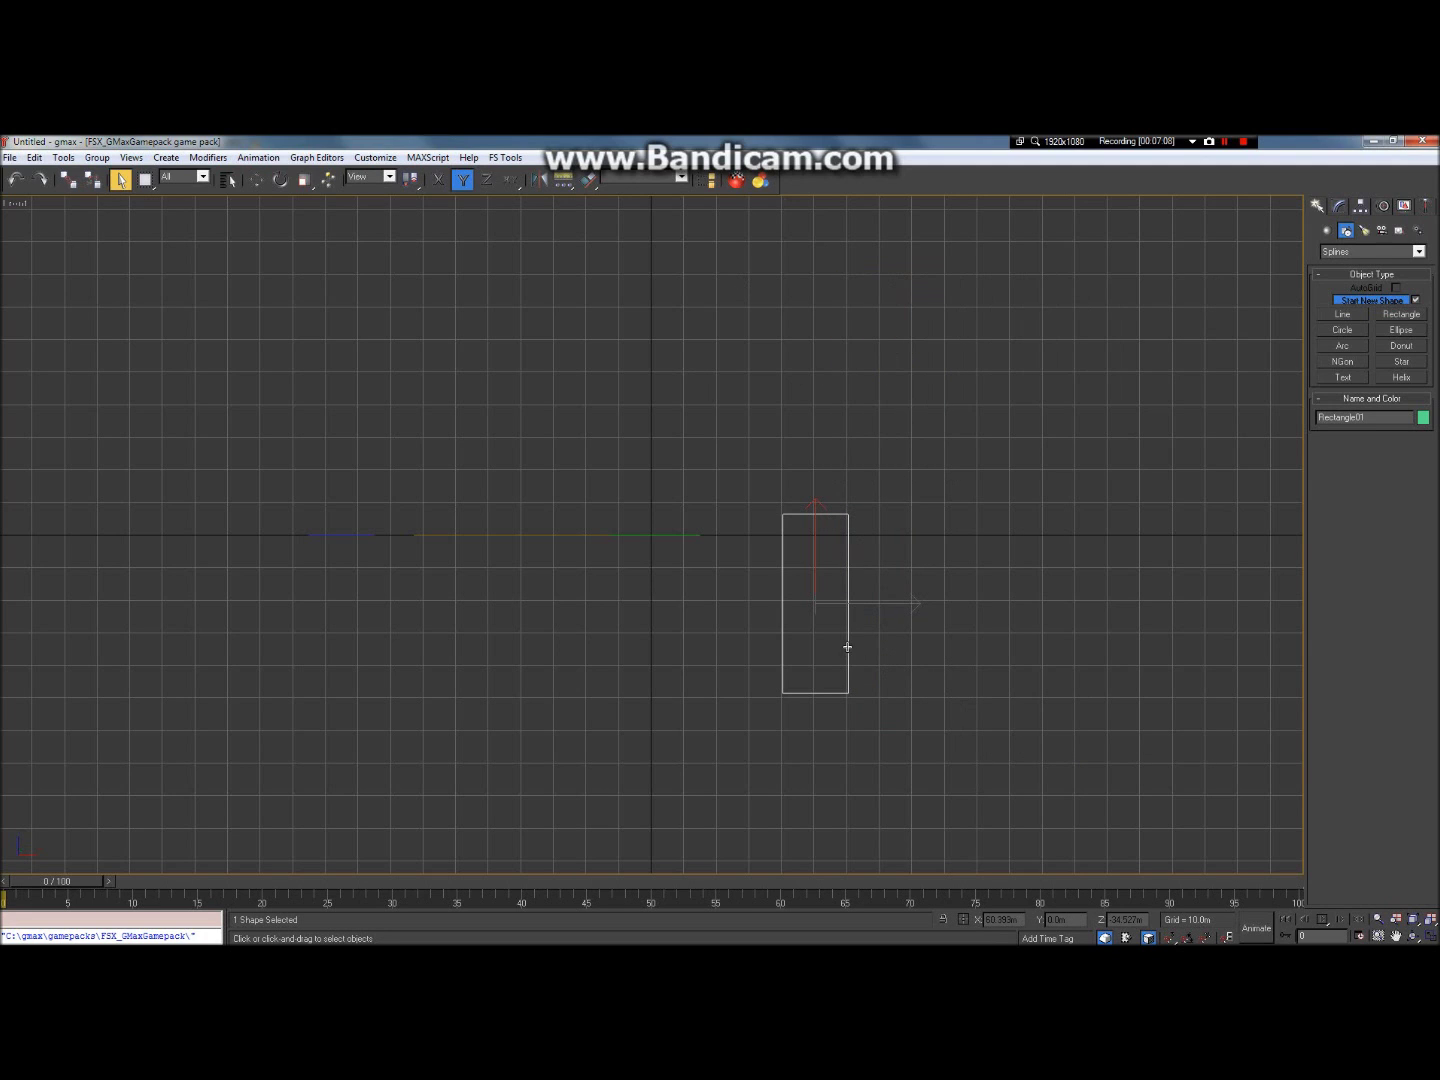
right_click(845, 652)
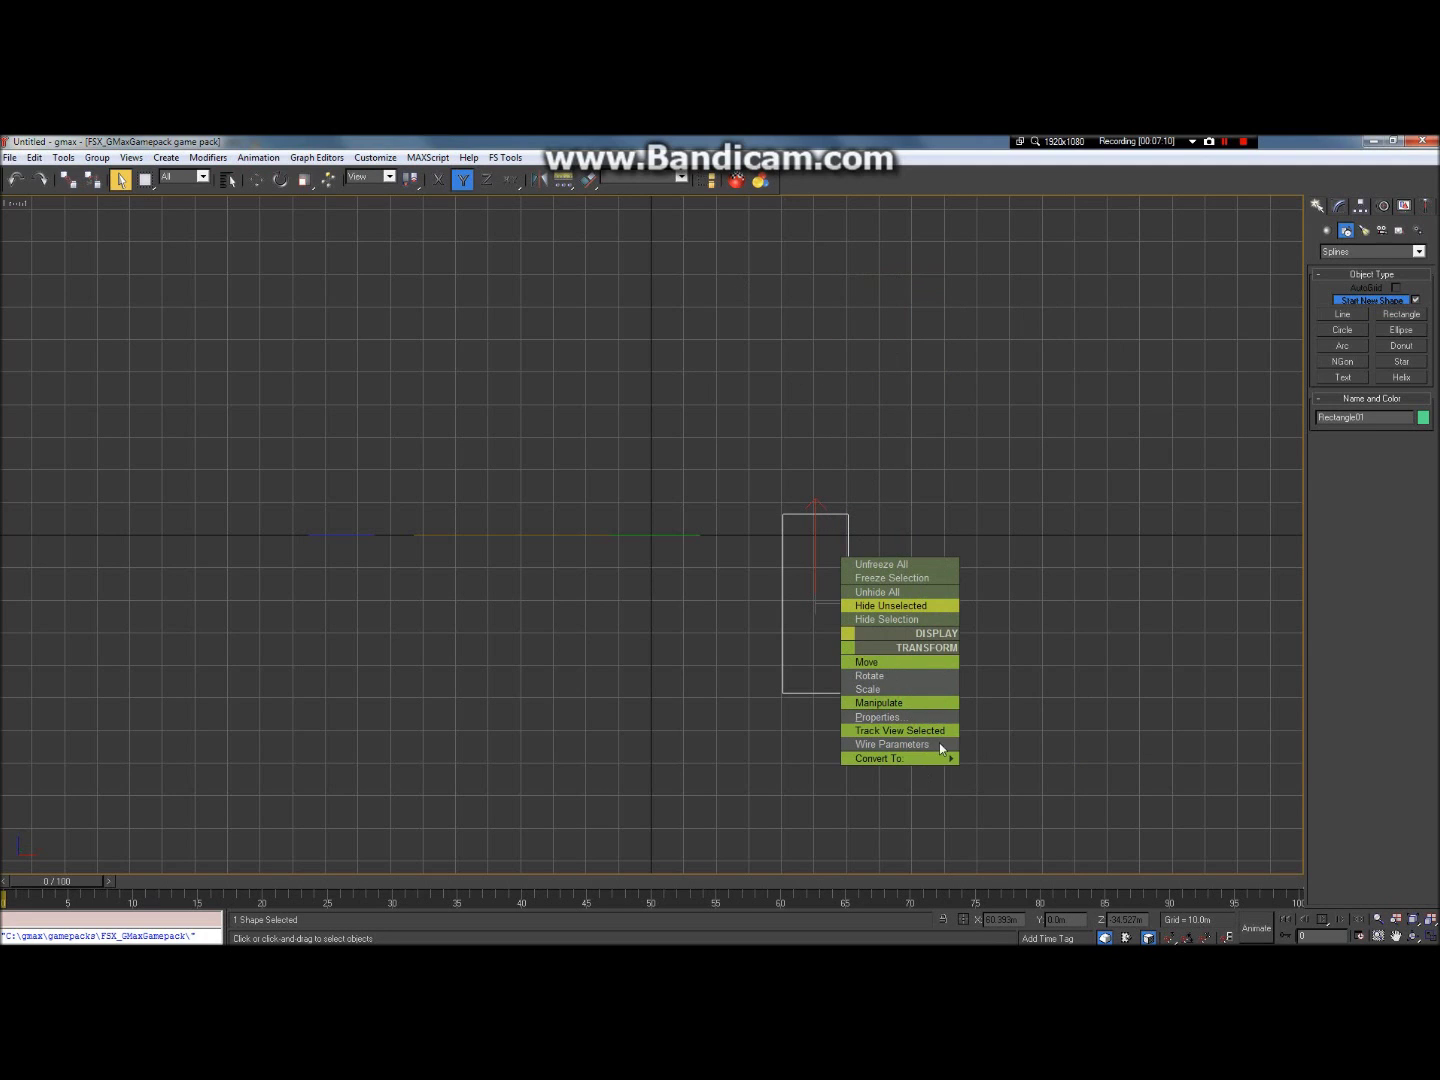
mouse_move(945, 758)
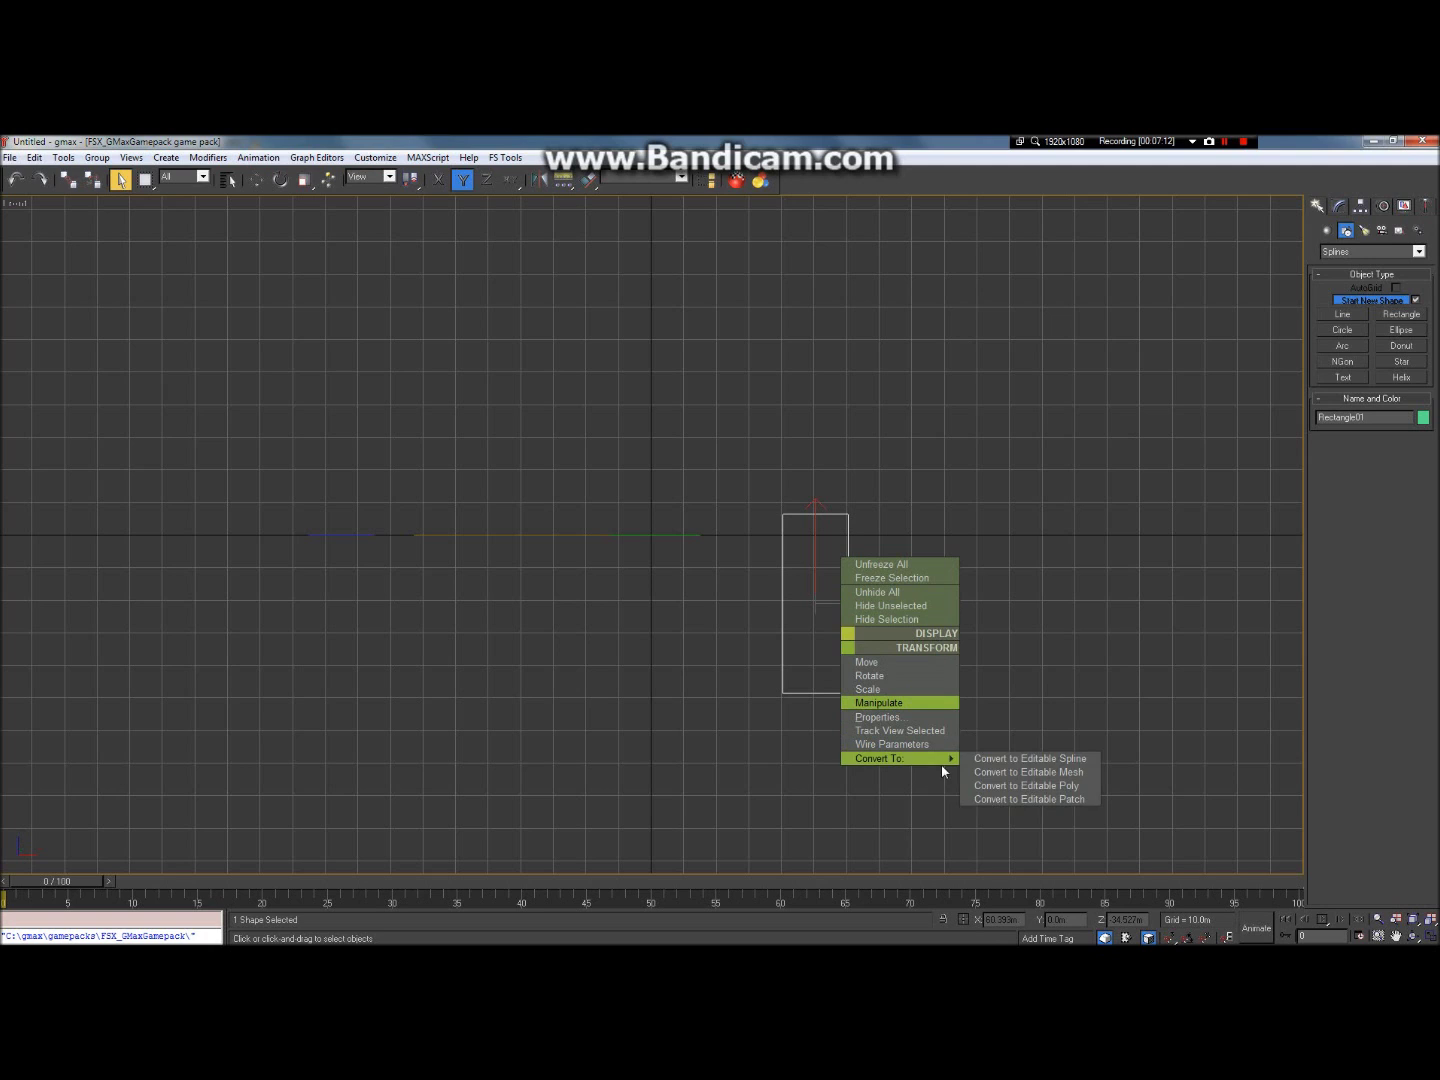
left_click(1020, 758)
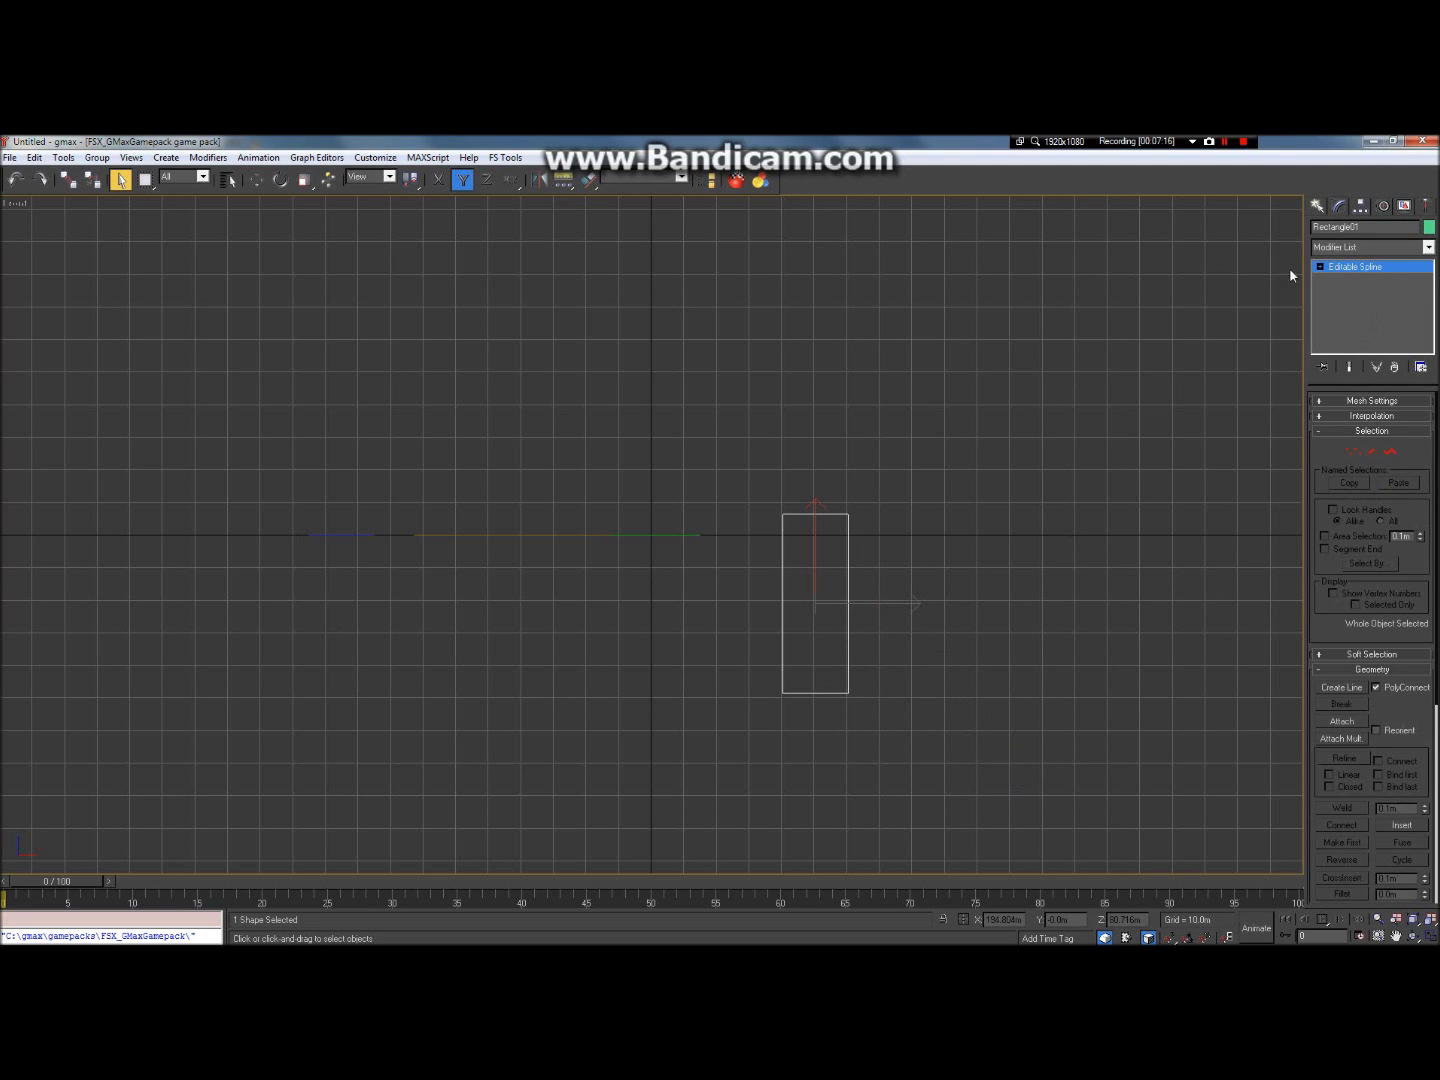
Step: At segment level, delete the rectangle's bottom and two side segments, keeping only its top segment
left_click(1320, 267)
left_click(1350, 291)
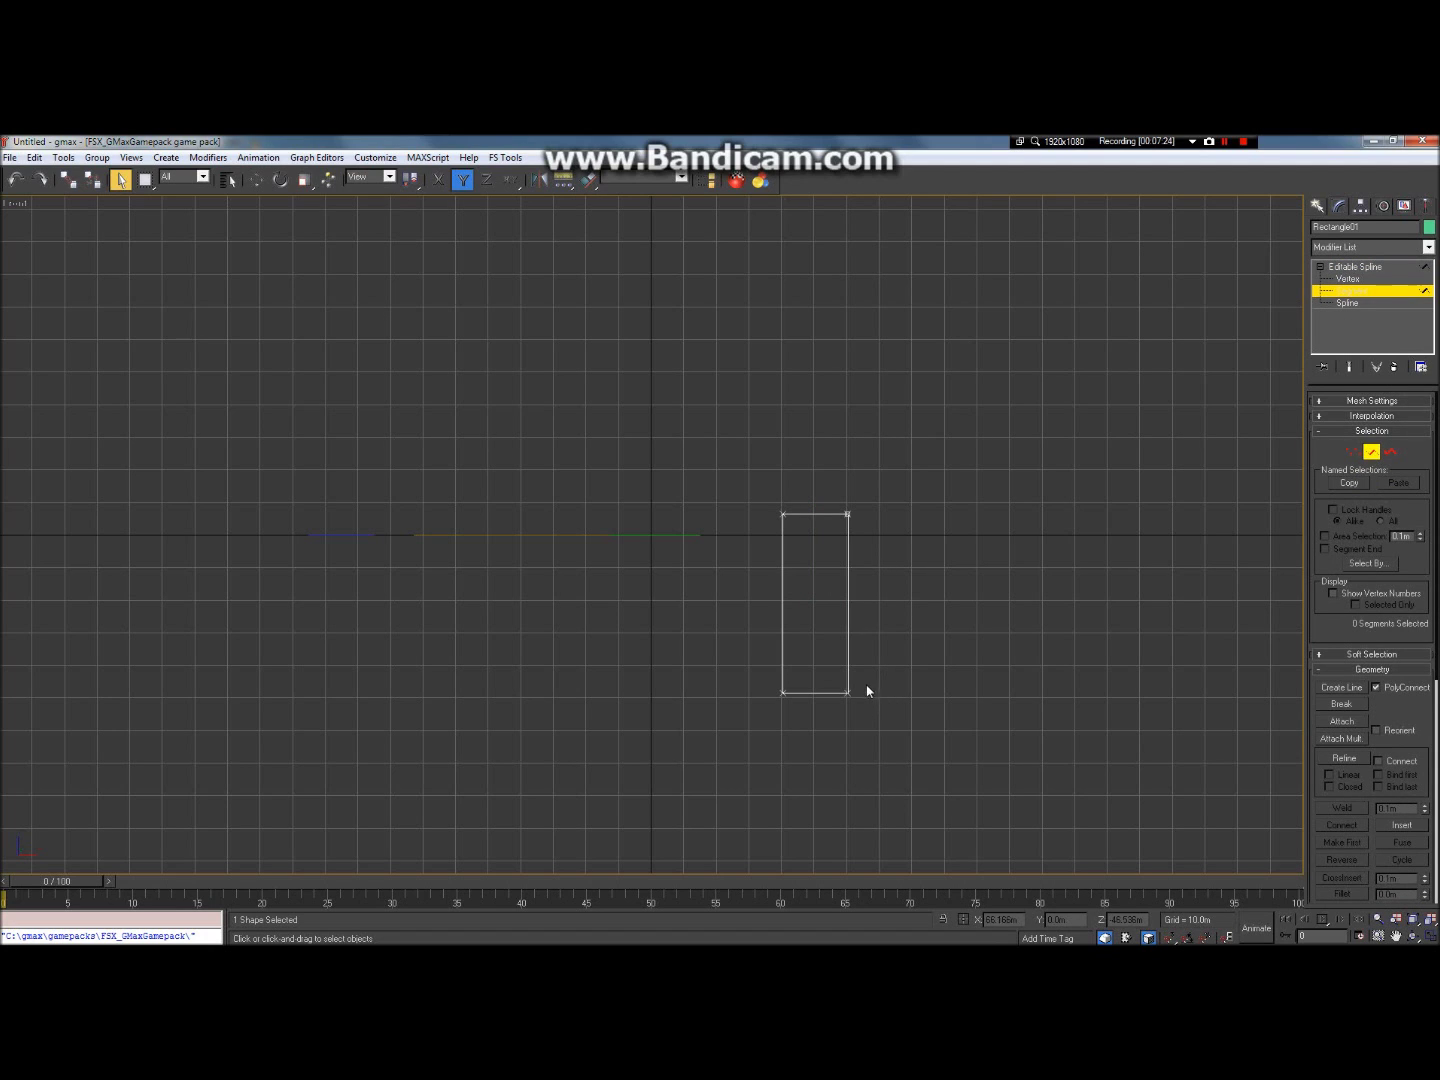
left_click_drag(897, 721, 717, 598)
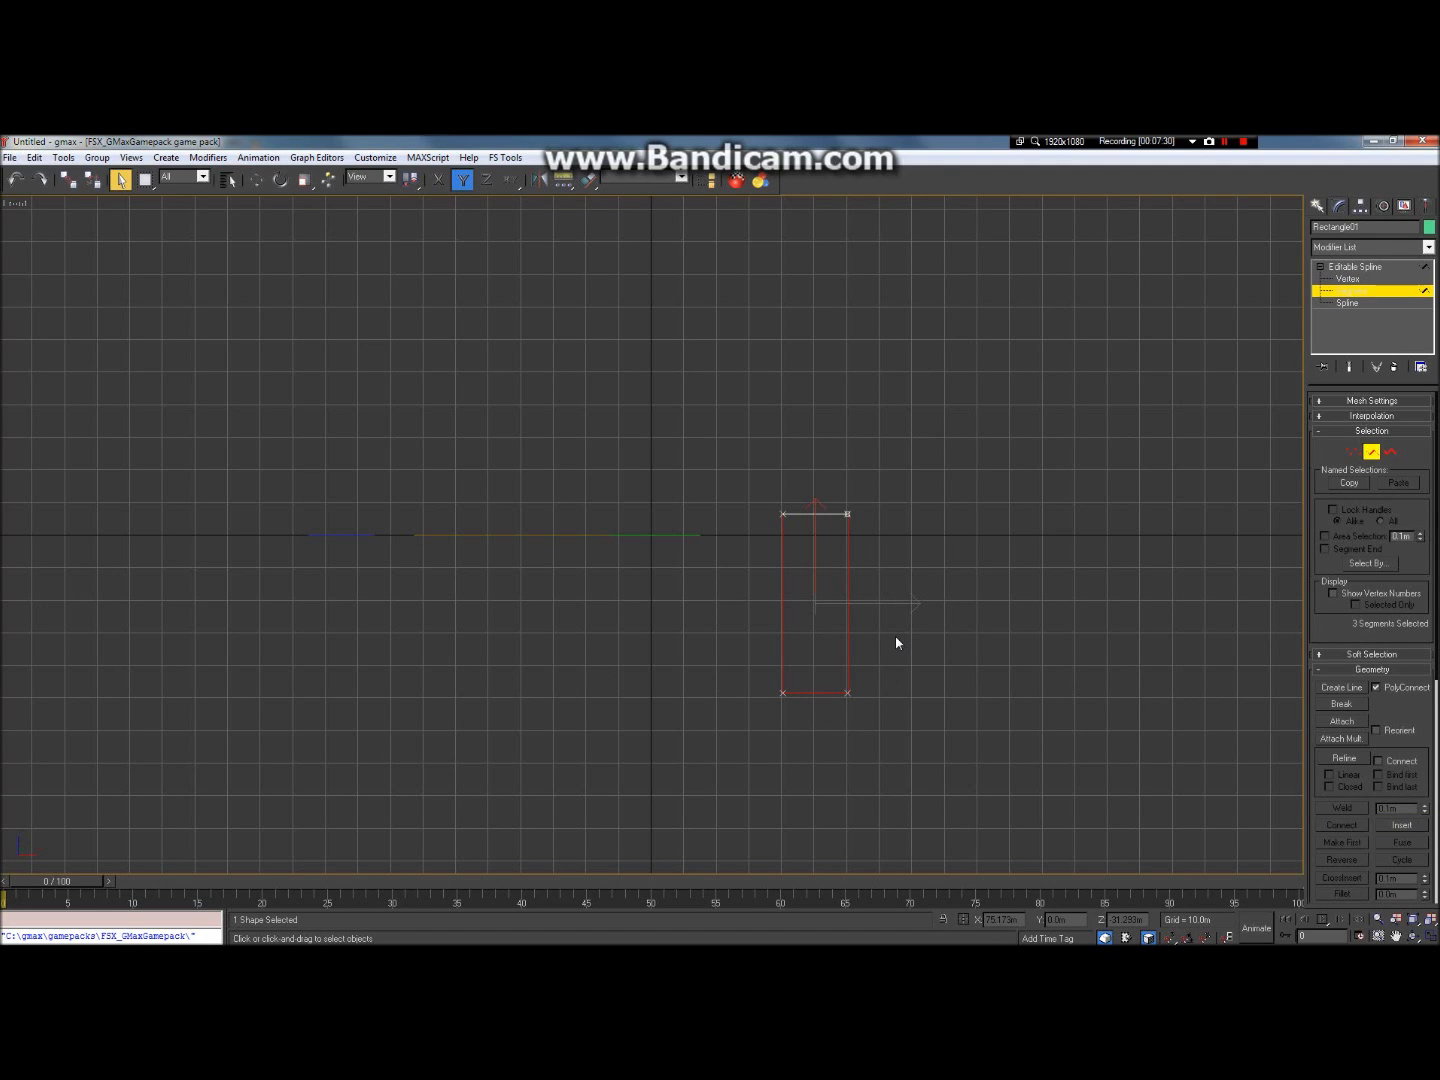
key("Delete")
Step: Move the remaining rectangle segment to the origin by setting its X and Z positions to 0
left_click(830, 513)
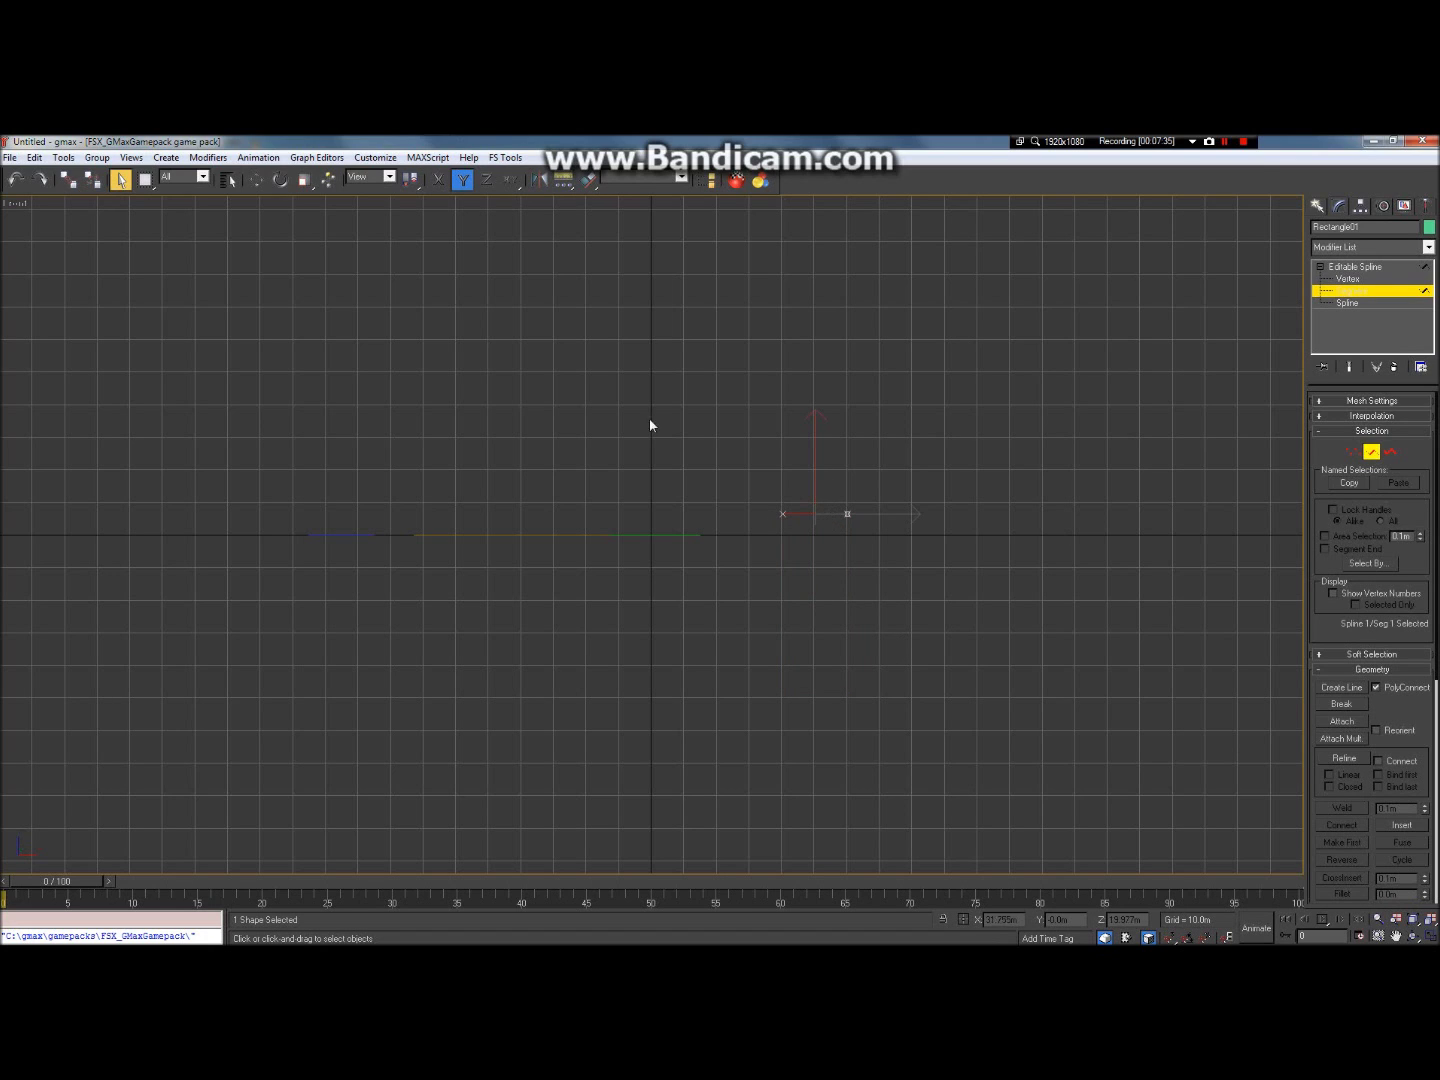
left_click(256, 181)
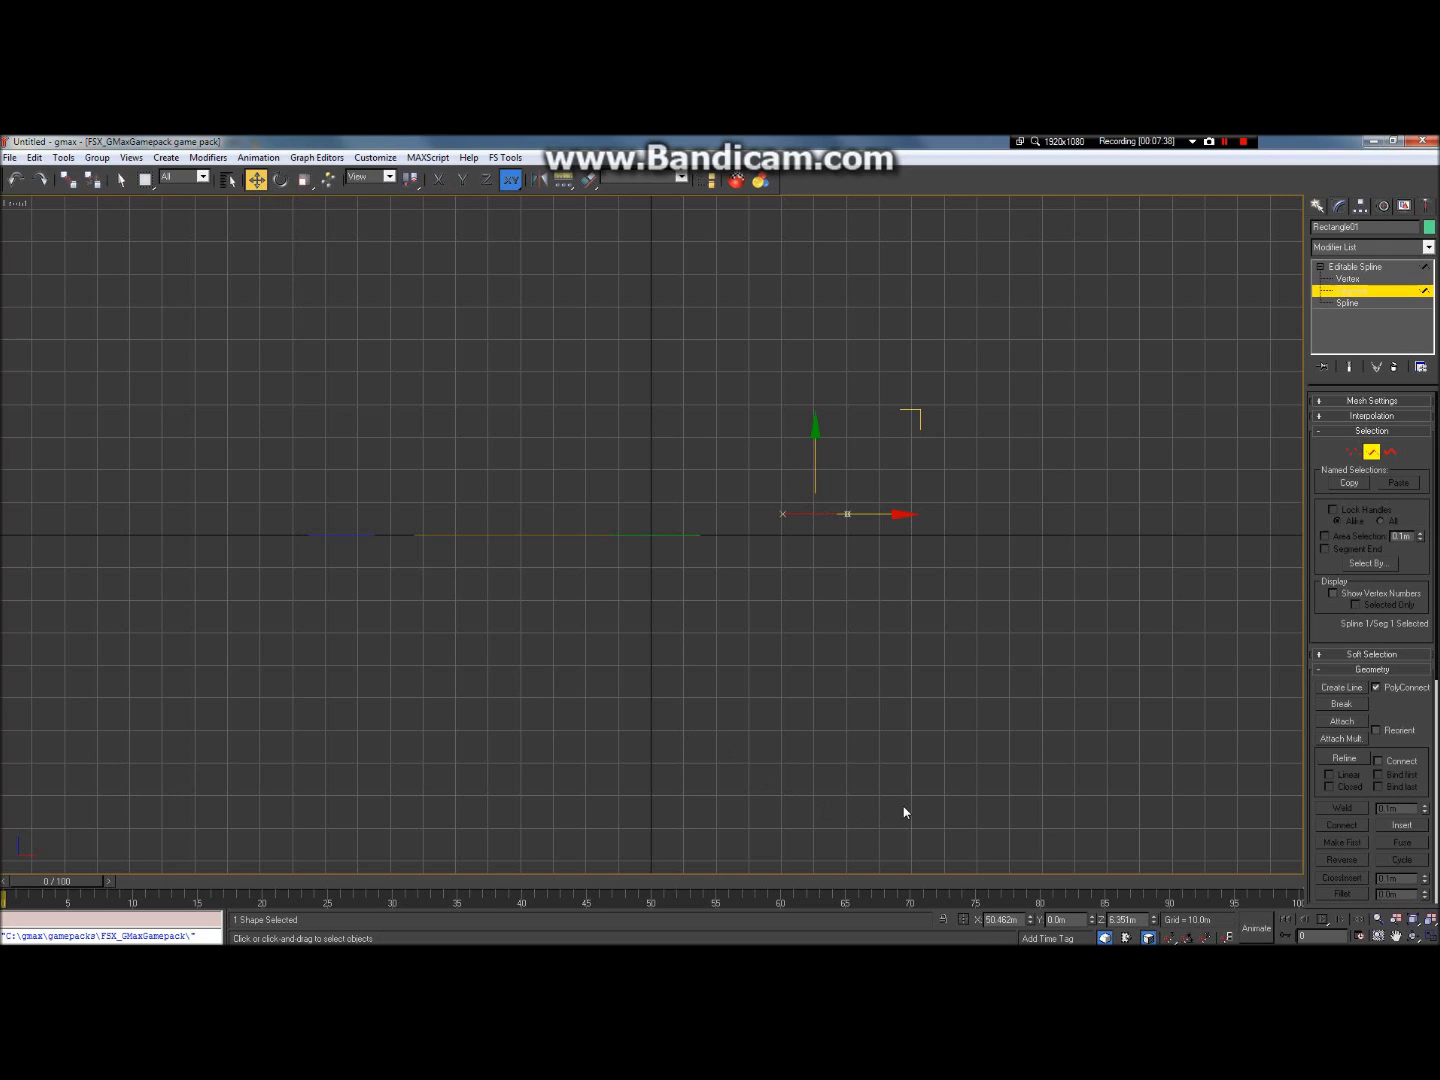
double_click(1012, 919)
type("0")
double_click(1071, 919)
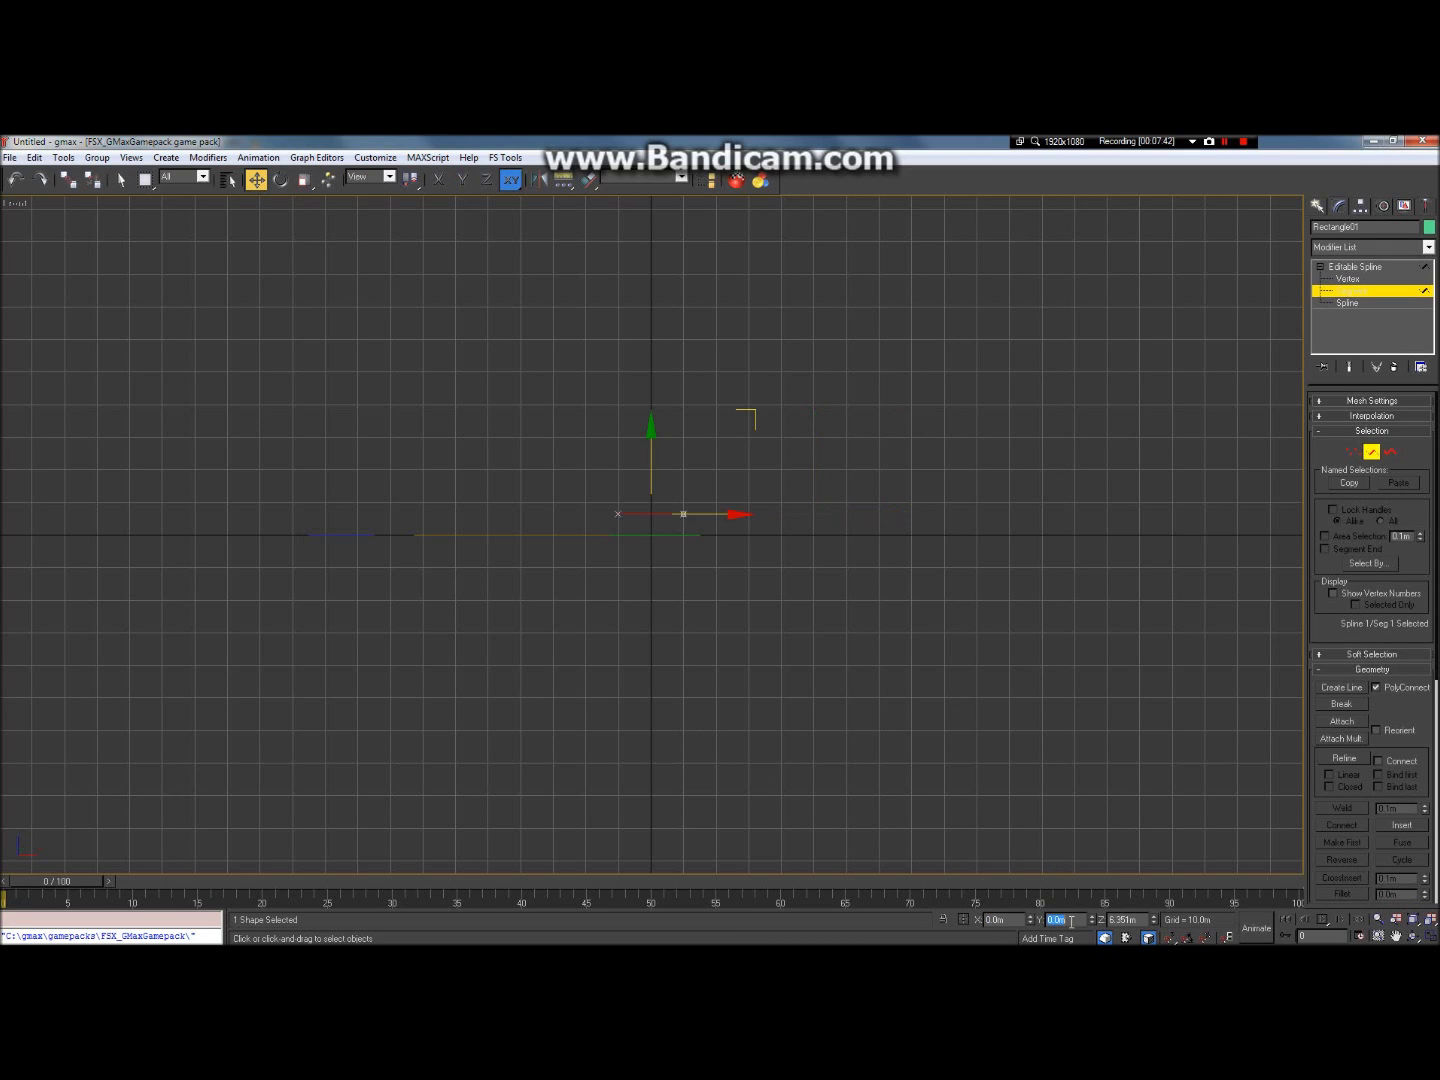
left_click(1143, 919)
double_click(1127, 918)
type("0")
key("Return")
left_click(862, 650)
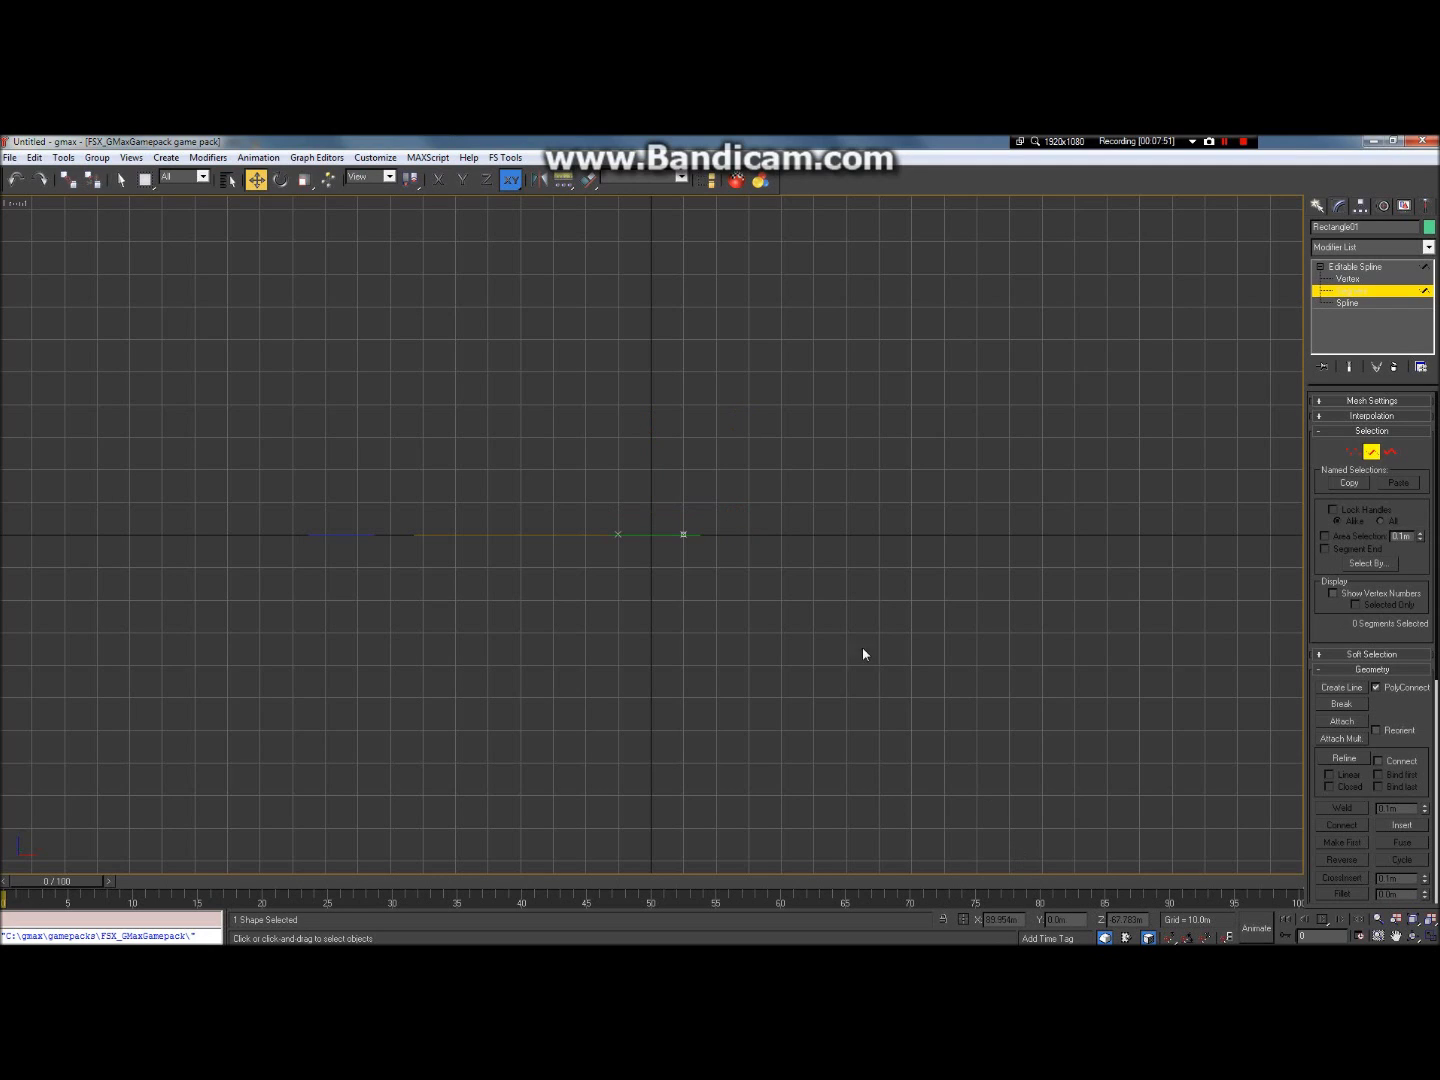
Step: Move the segment along the X axis only, to about X 63 m, clear of the green runway plane
left_click(626, 533)
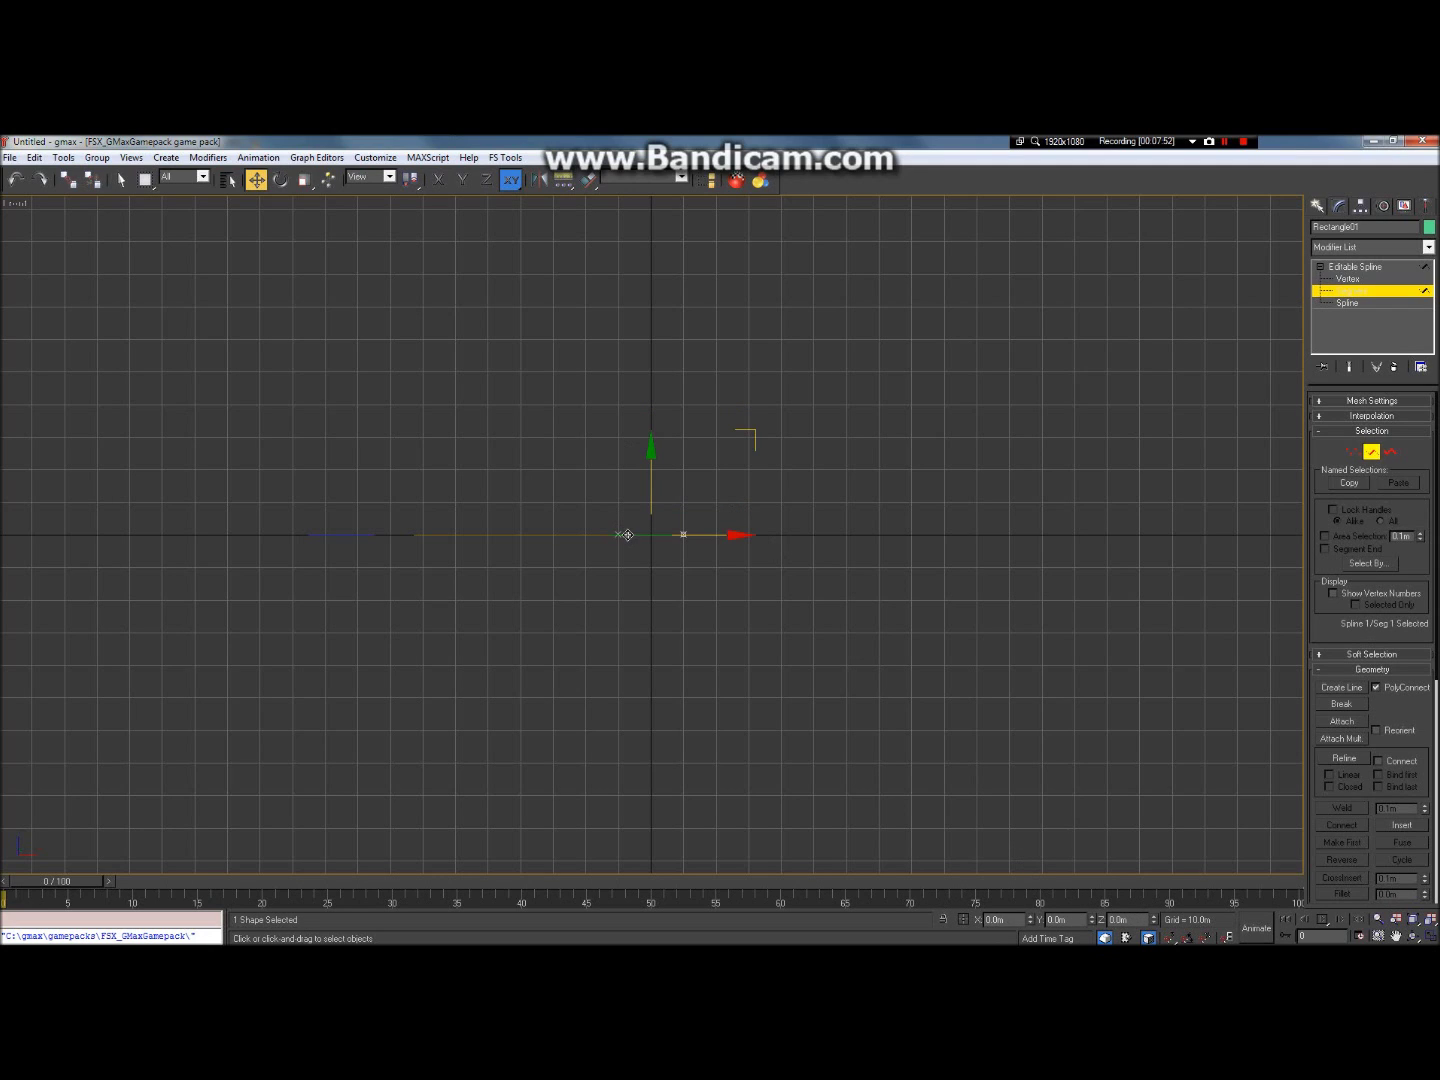
key("F5")
left_click_drag(703, 532, 909, 537)
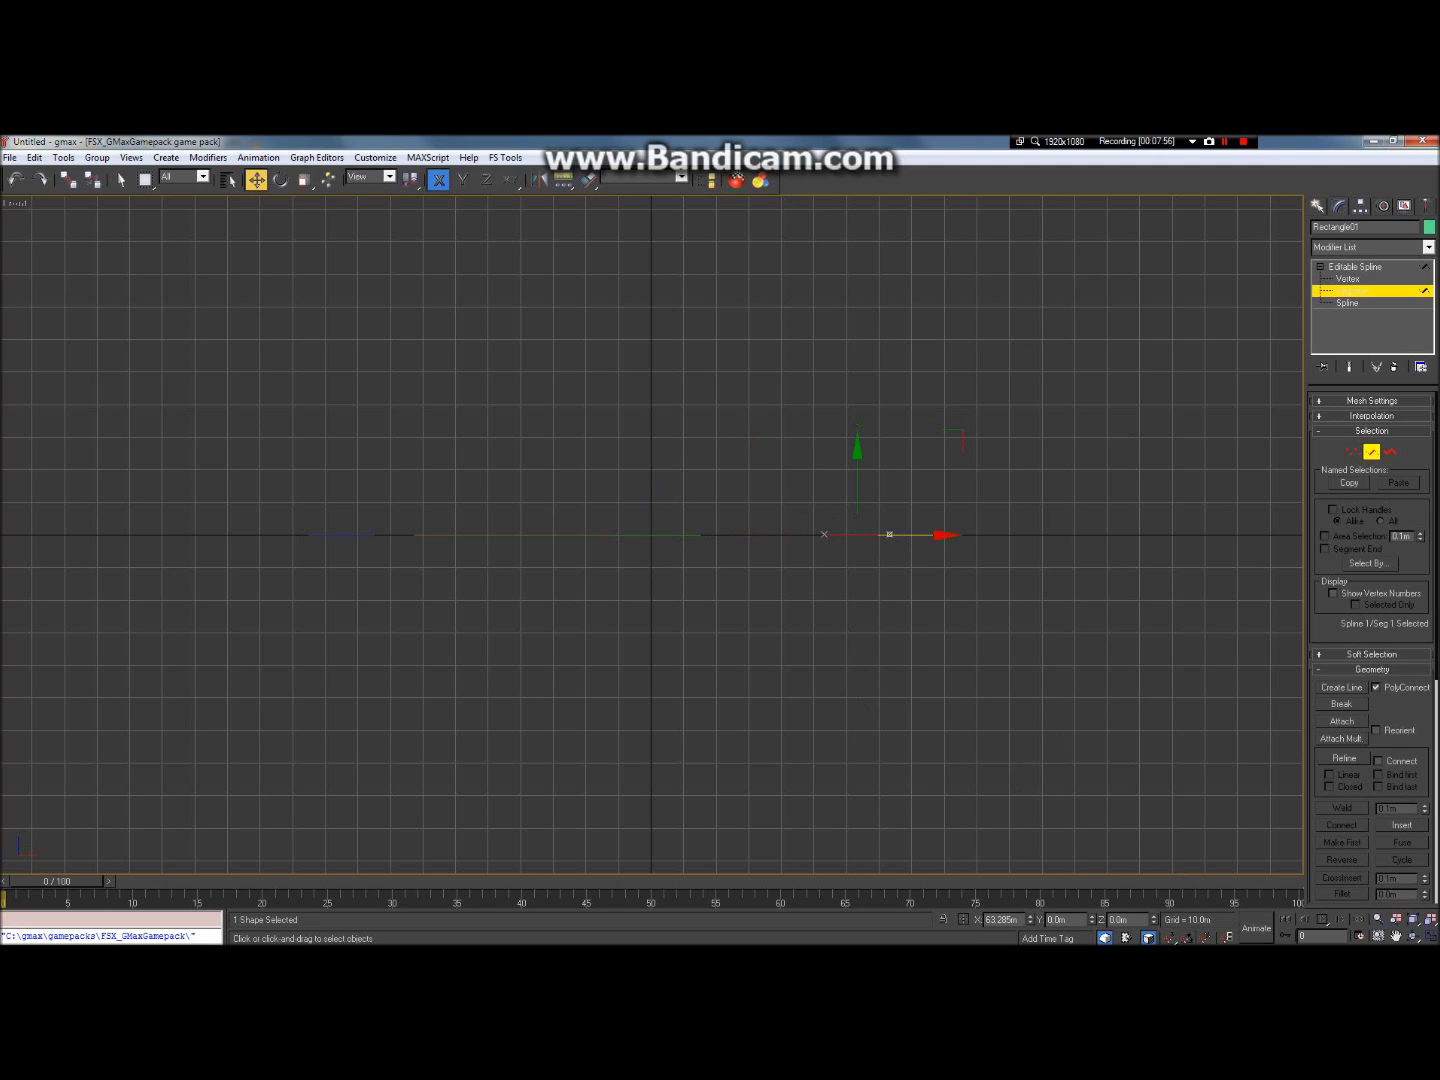
Step: Switch to the enlarged Top view, choose the Compound Objects category and start the Loft tool
left_click(1396, 936)
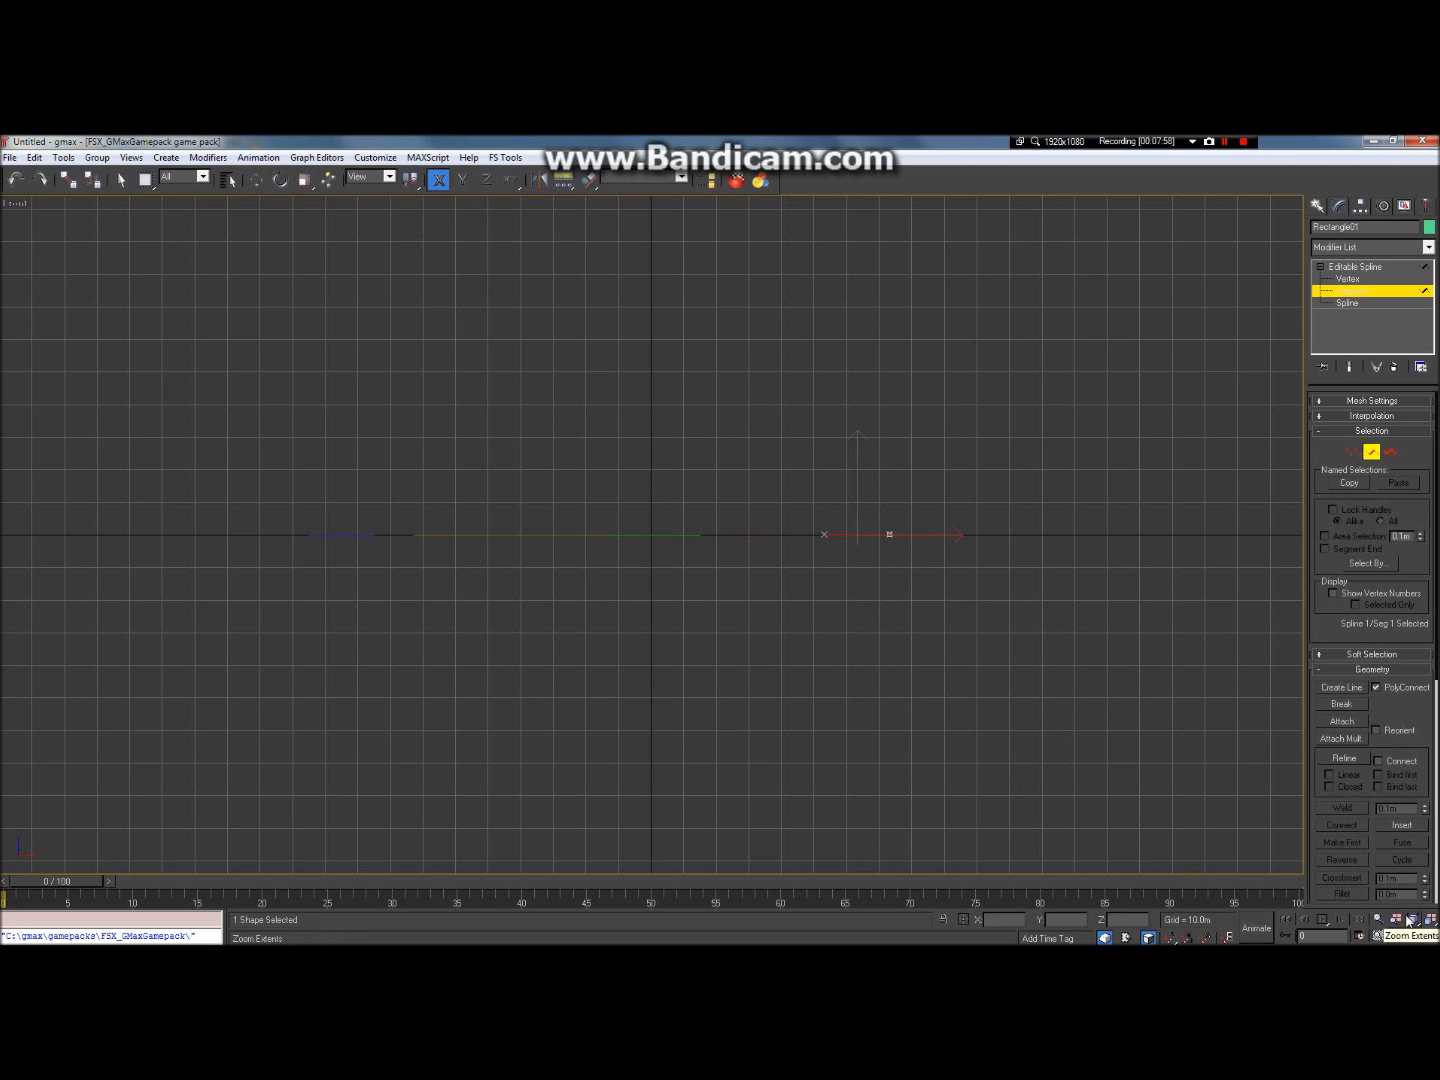
left_click_drag(453, 530, 527, 598)
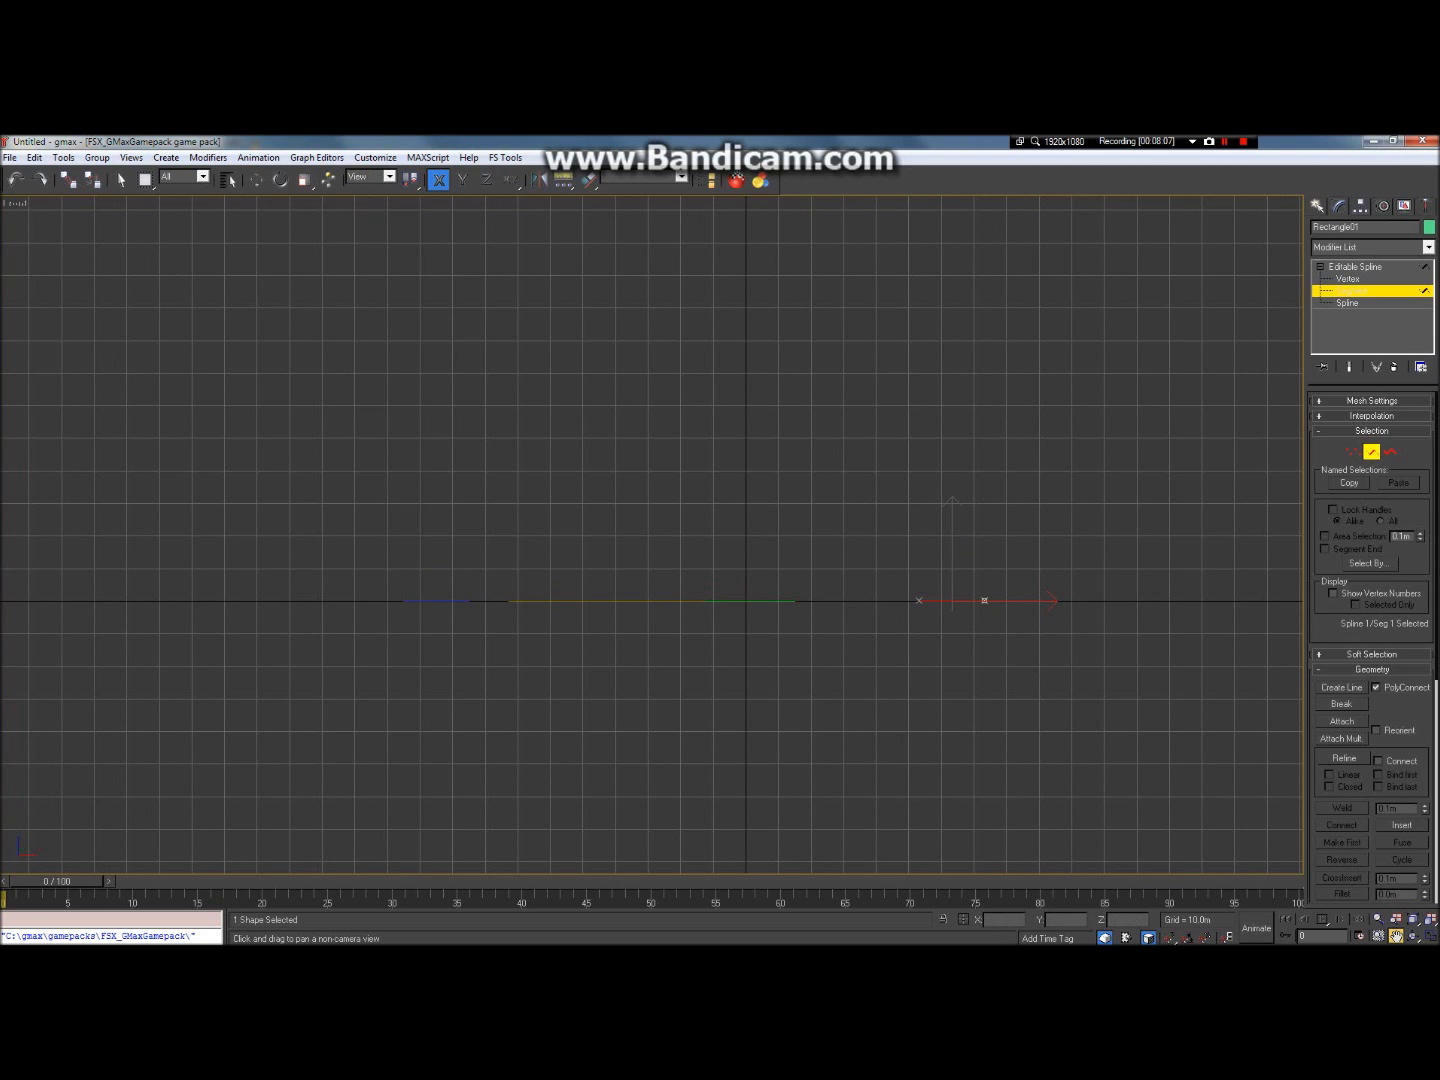
left_click(1431, 935)
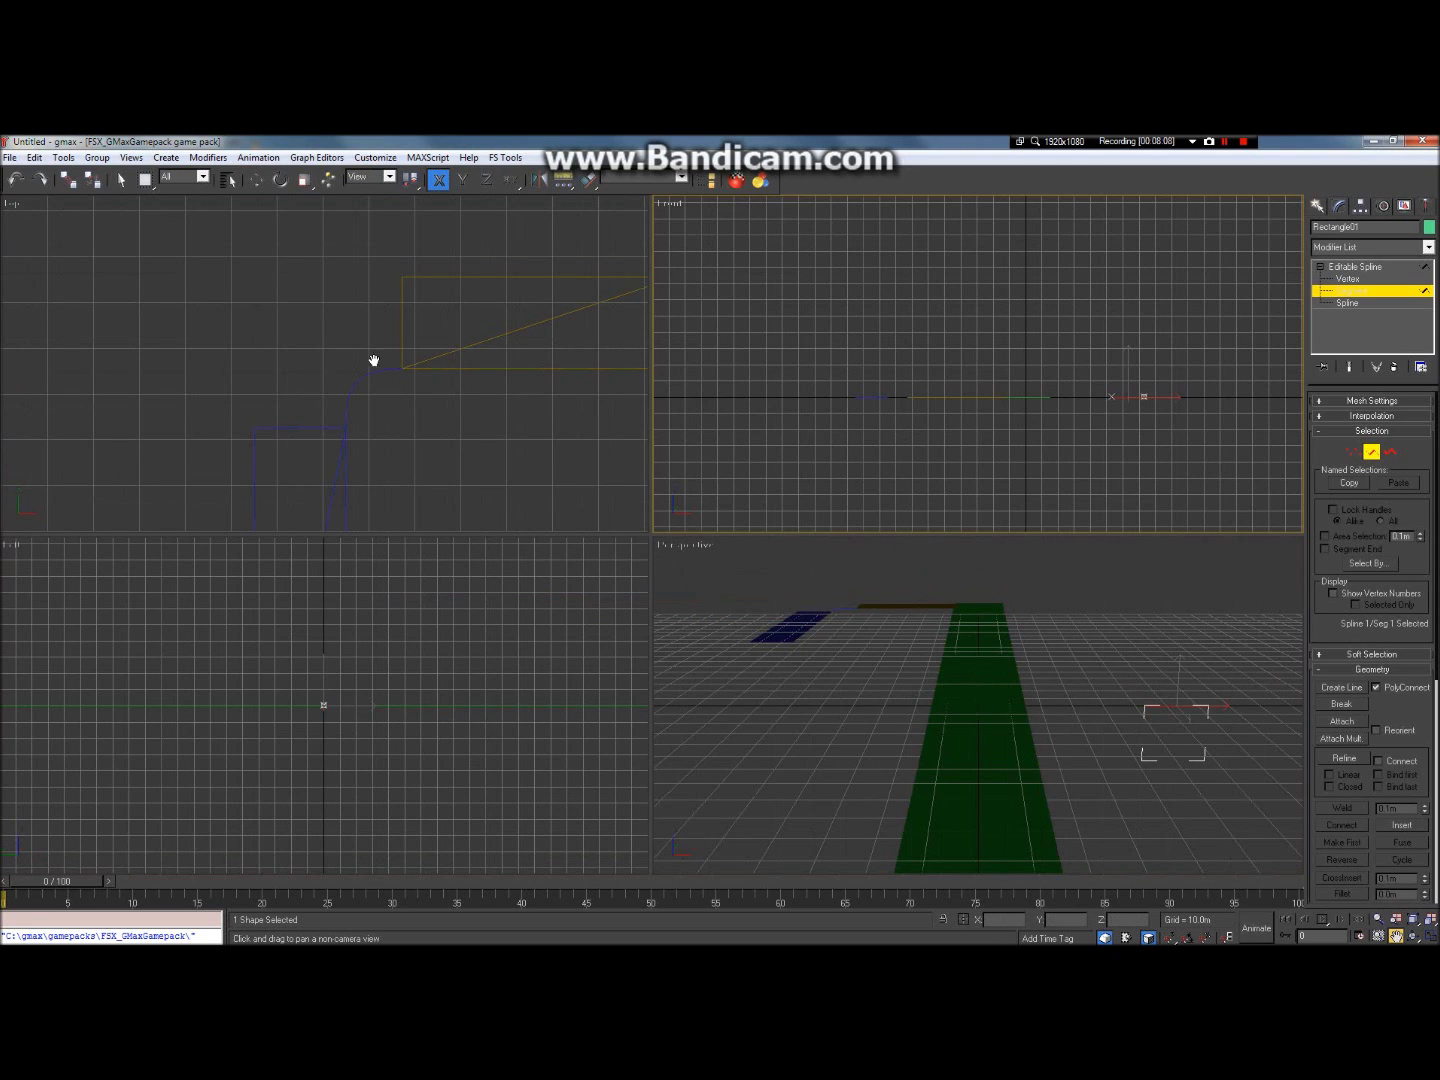
left_click(310, 362)
left_click(1430, 938)
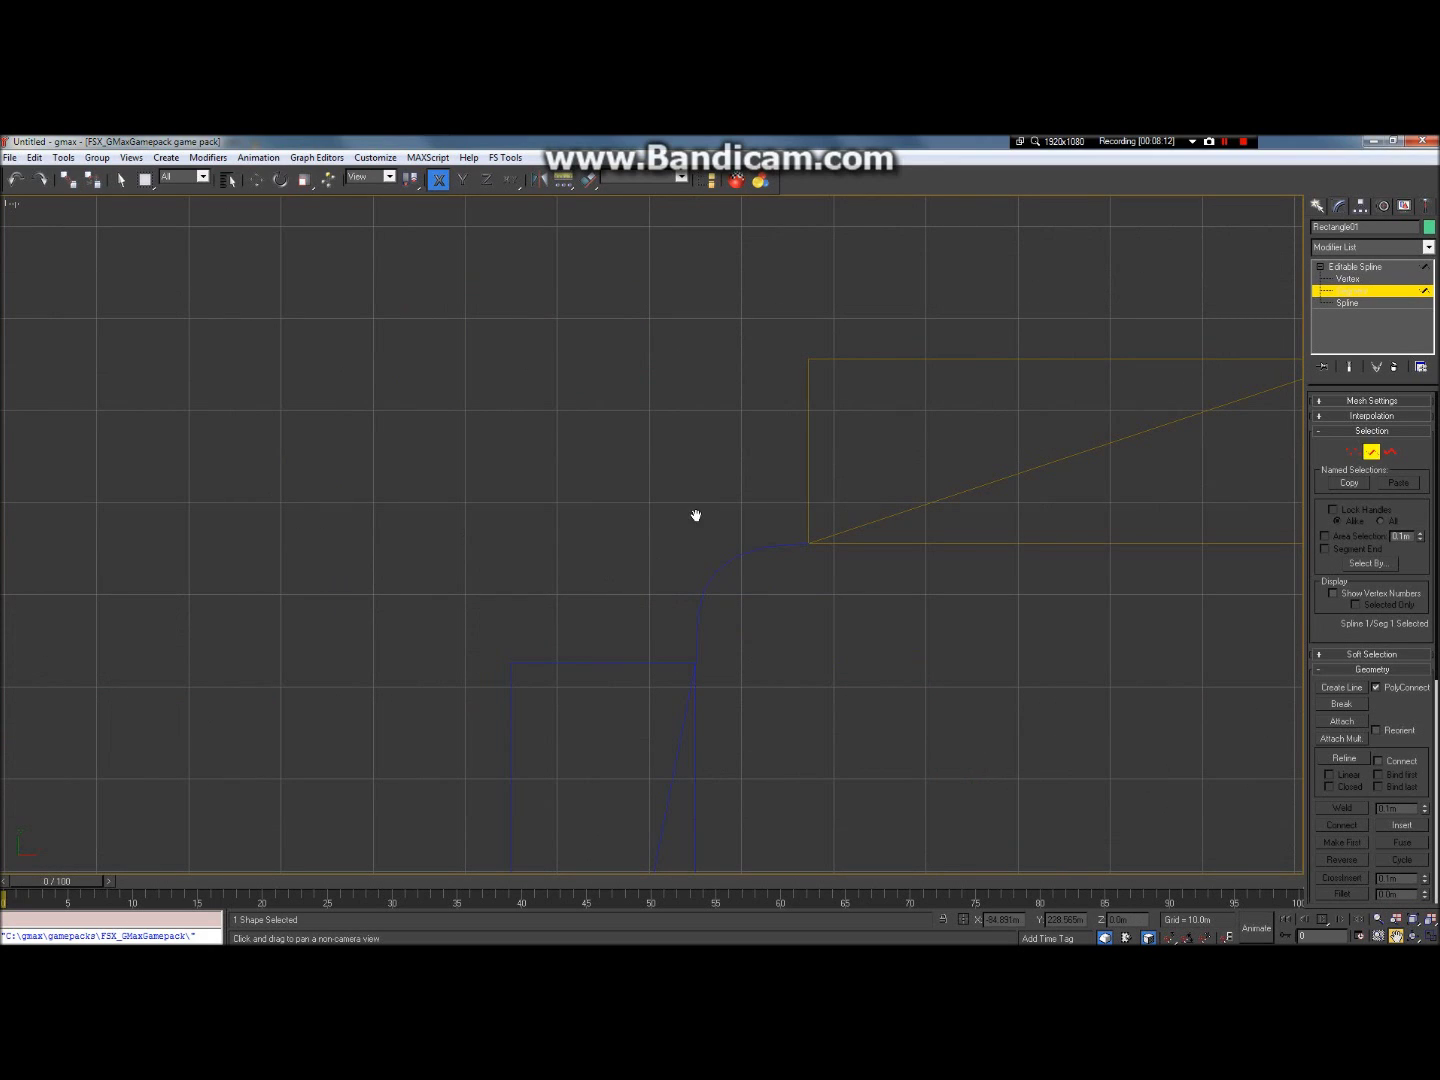
left_click(1319, 205)
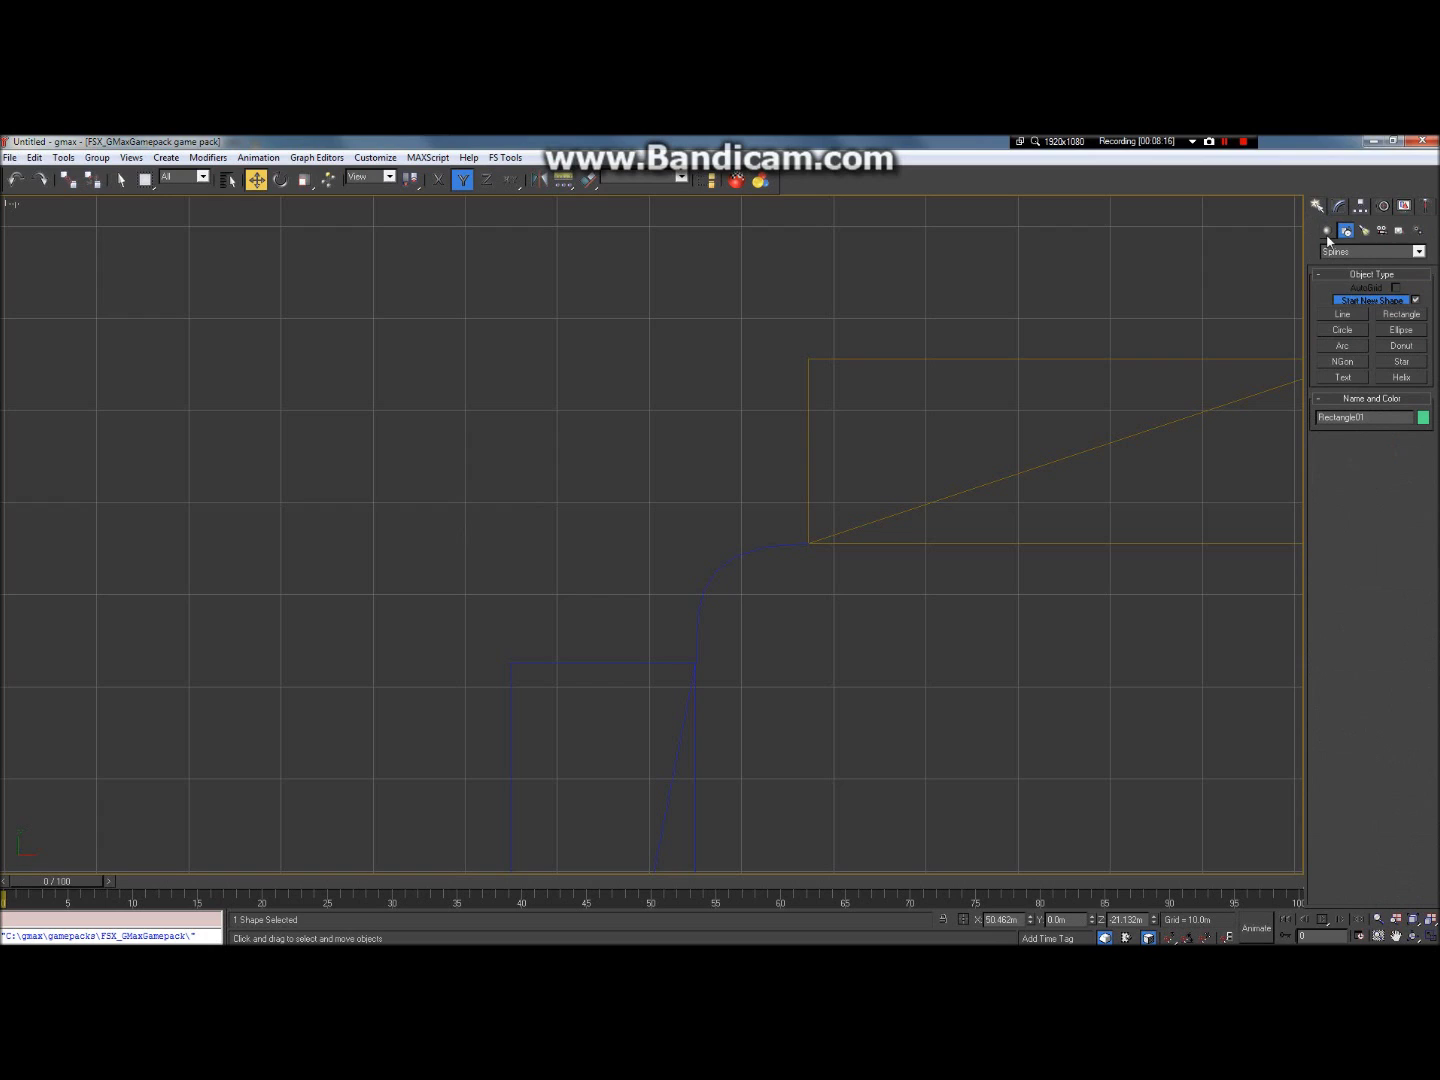
left_click(1327, 231)
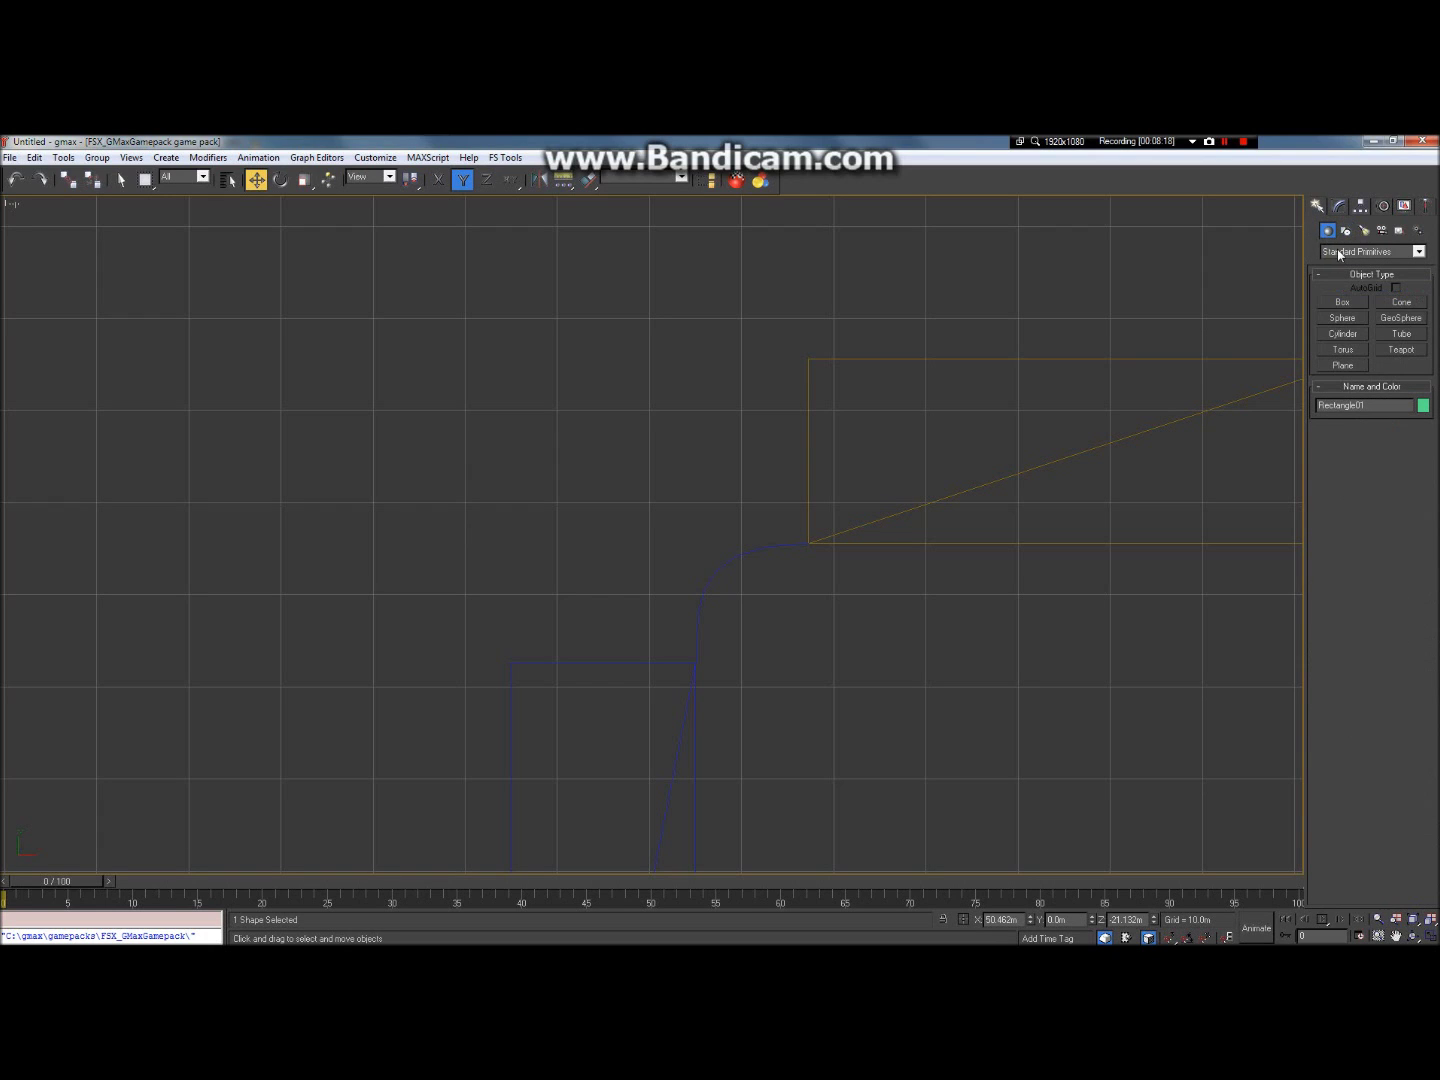
left_click(1339, 254)
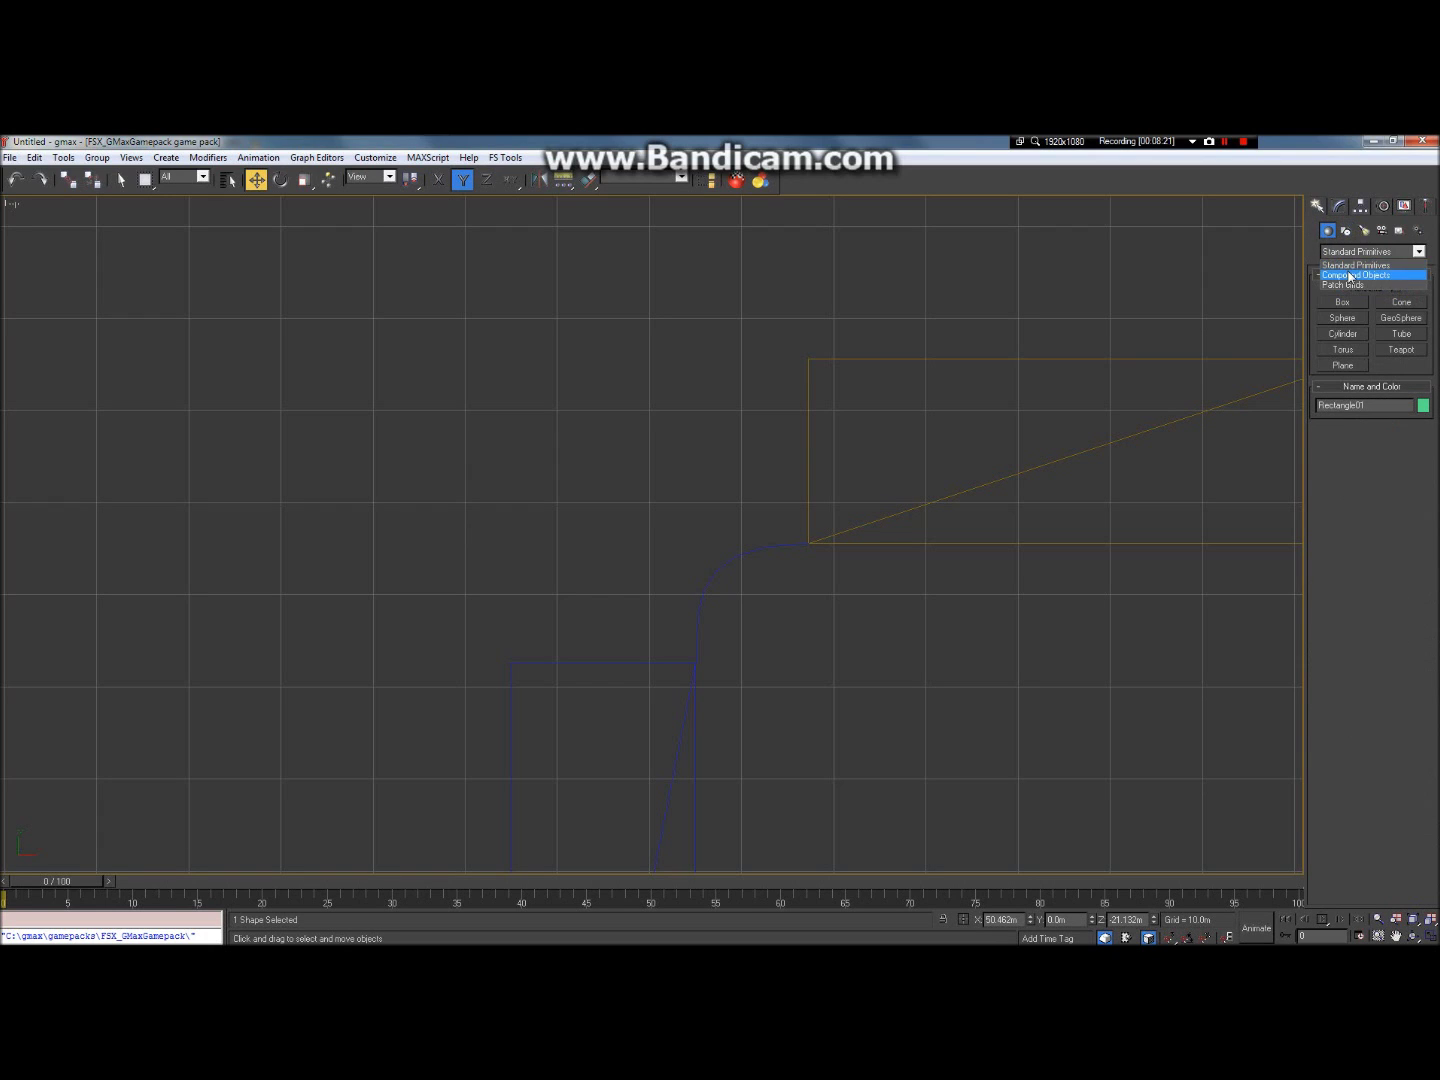
left_click(1366, 278)
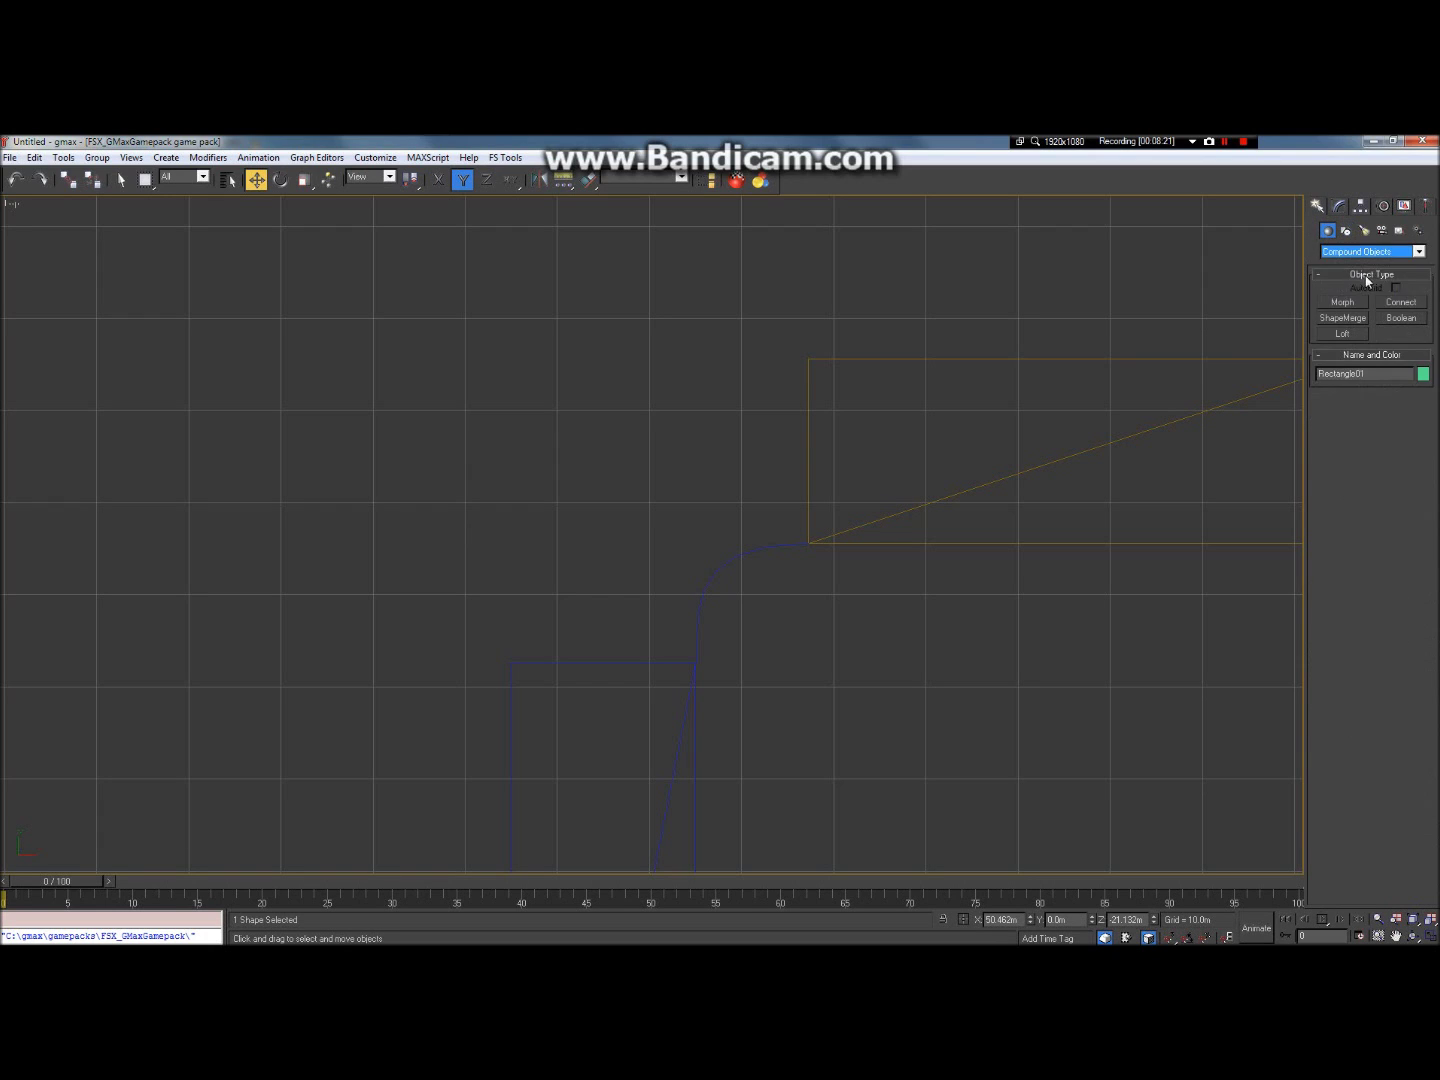
left_click(1343, 334)
Step: Locate the flat rectangle segment in the Top view, check its name field, and clear the selection
left_click(1396, 935)
left_click_drag(1041, 492, 484, 517)
scroll(485, 517, "down", 5)
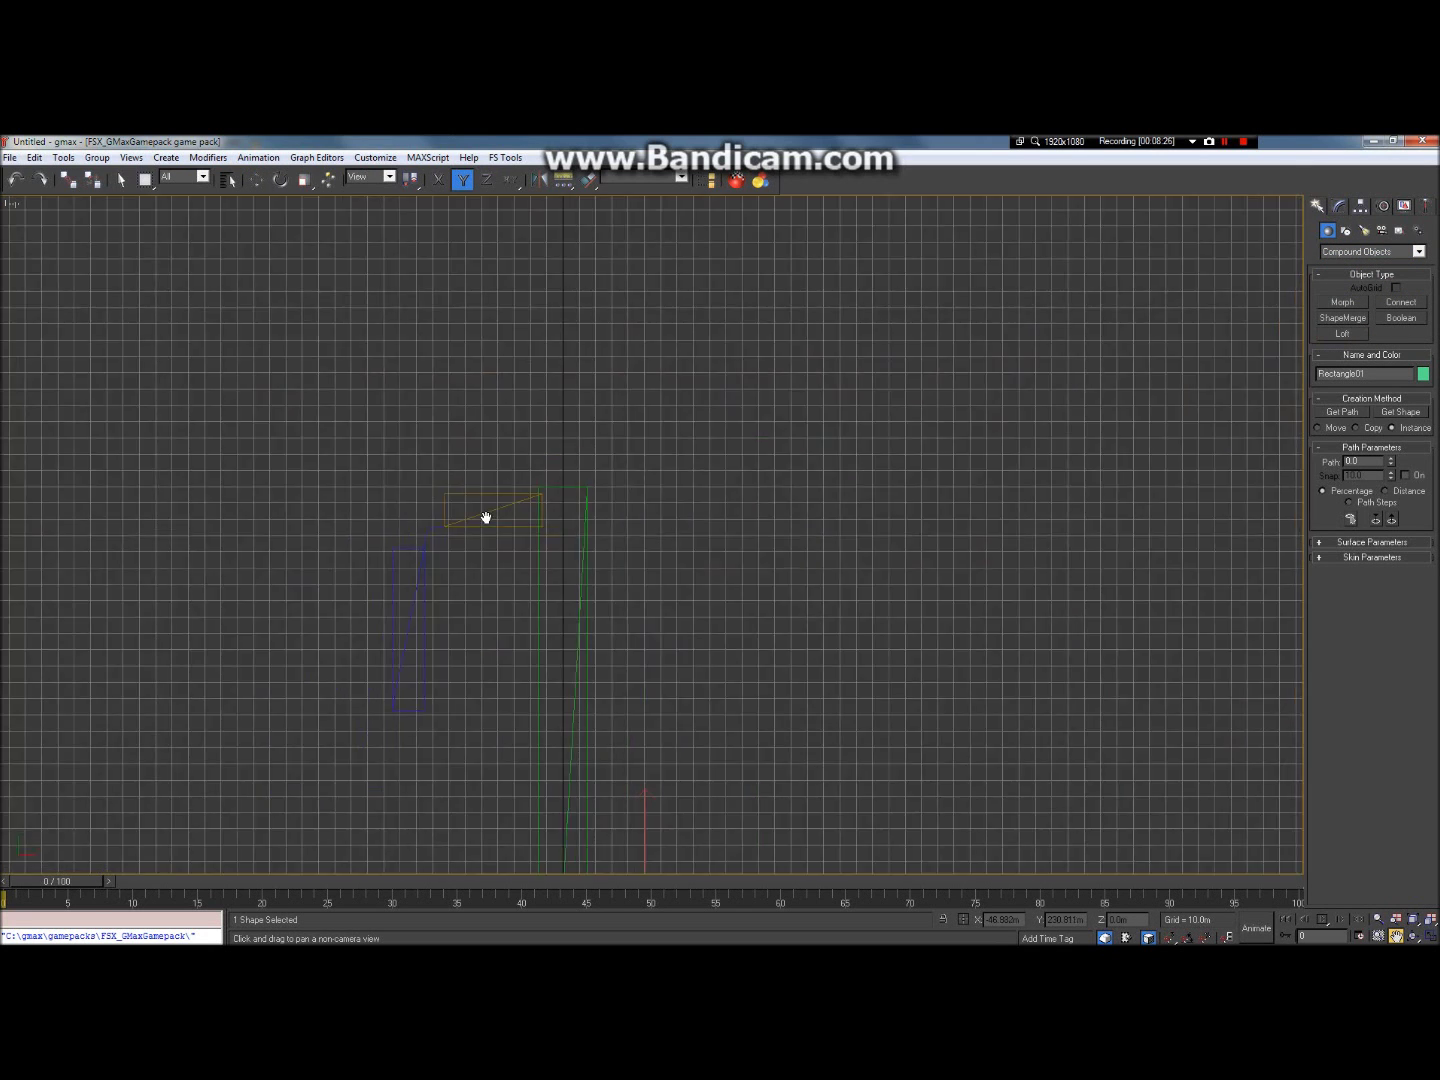
scroll(610, 703, "up", 3)
scroll(610, 703, "up", 4)
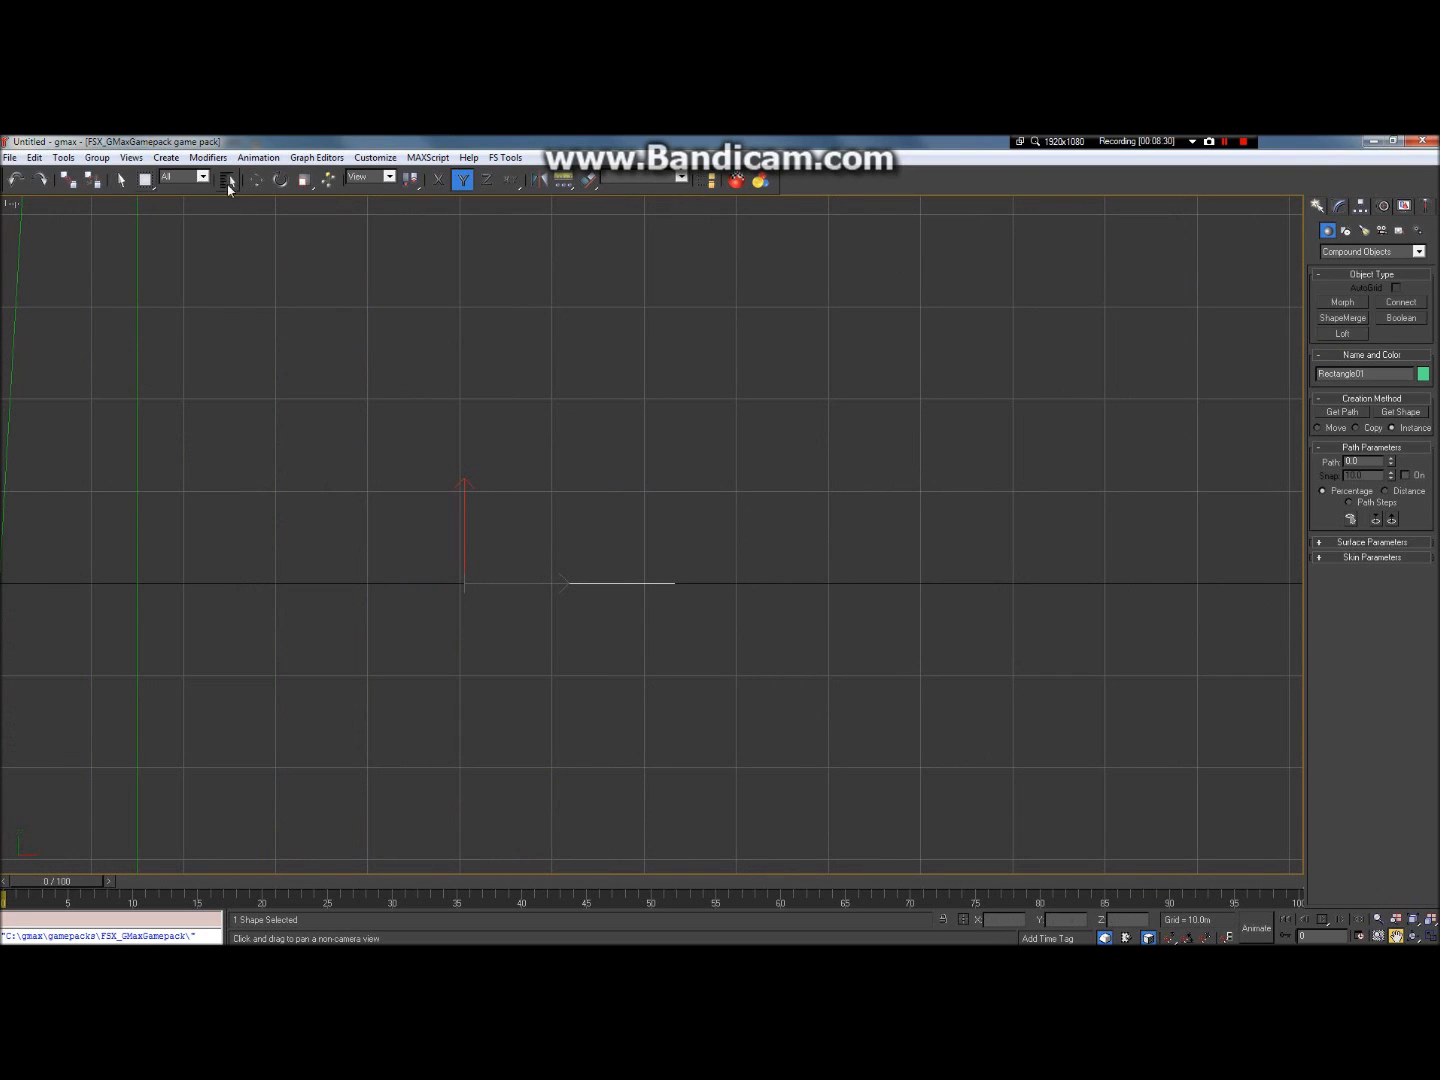
left_click(122, 185)
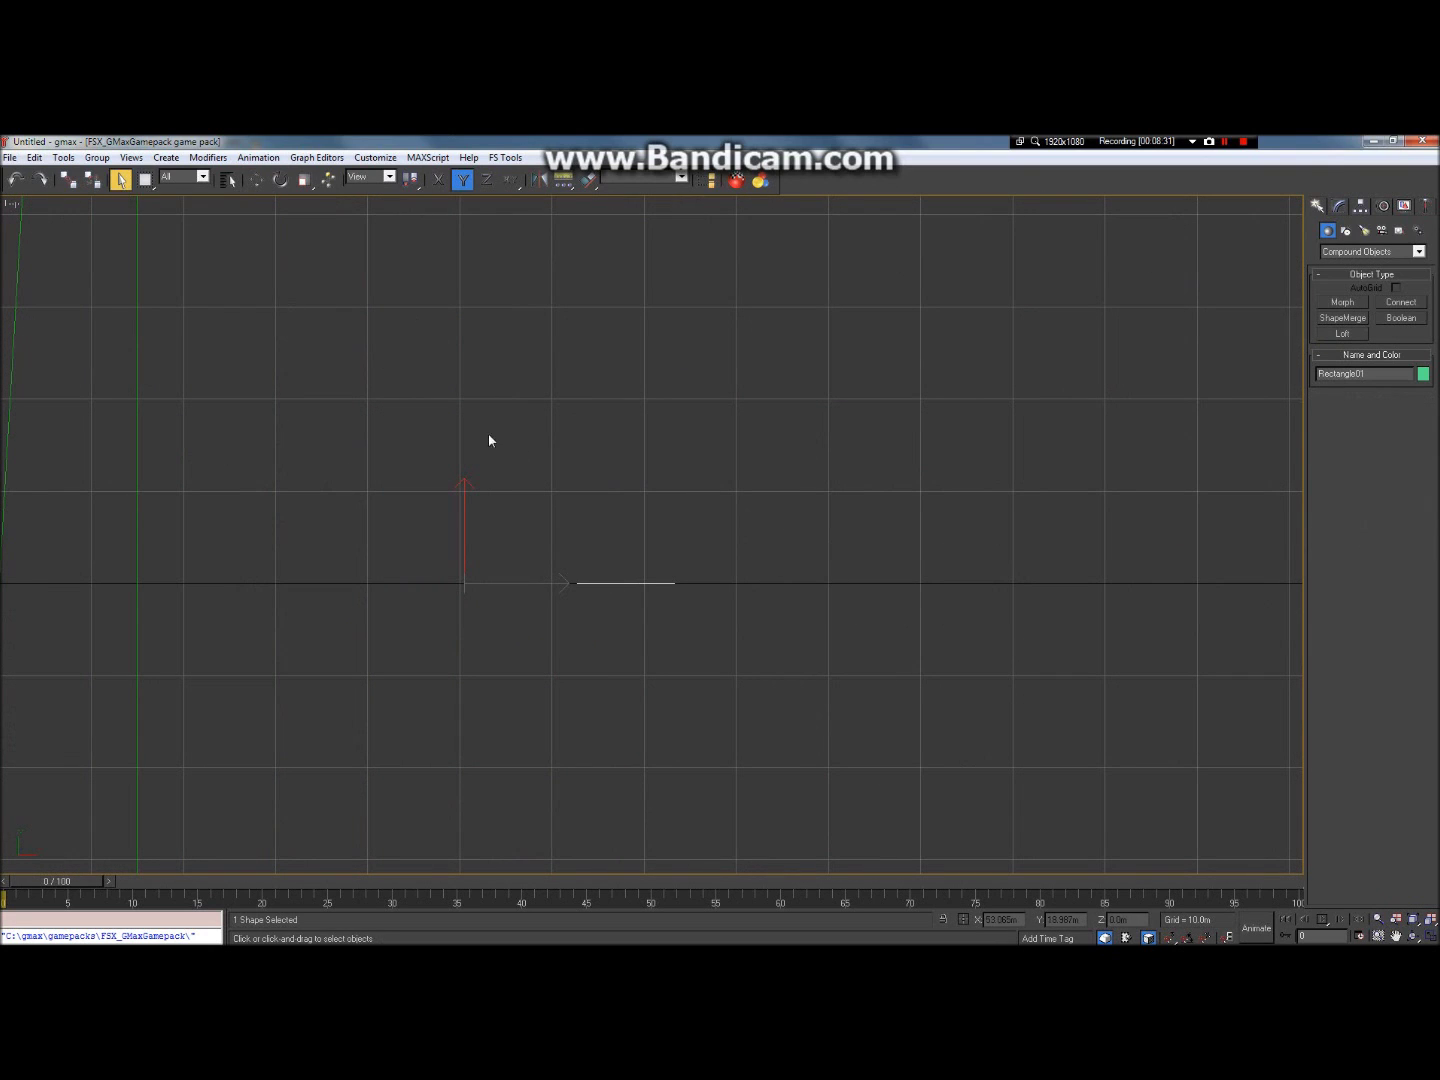
left_click(648, 594)
left_click(646, 584)
left_click(1389, 371)
key("BackSpace")
left_click(1180, 392)
Step: Choose the Compound Objects category and select the curved corner spline joining the blue and brown taxiway planes in the Top view
scroll(1180, 392, "down", 6)
scroll(887, 299, "up", 8)
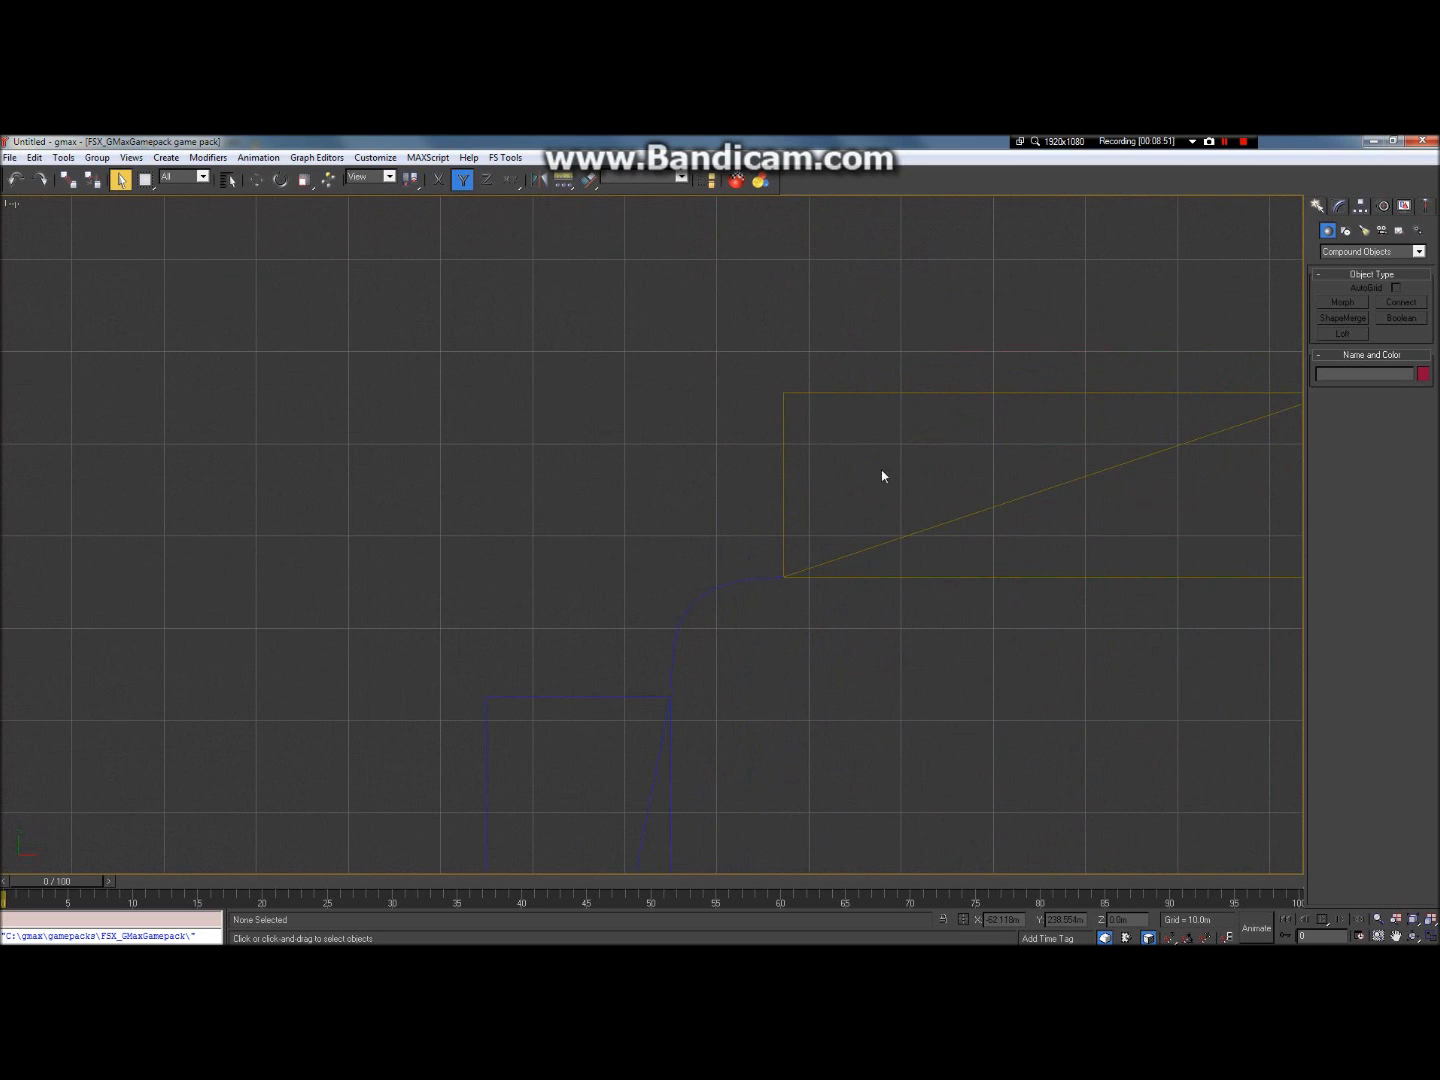
left_click(1397, 935)
left_click_drag(940, 565, 829, 595)
scroll(659, 600, "down", 3)
scroll(659, 600, "down", 3)
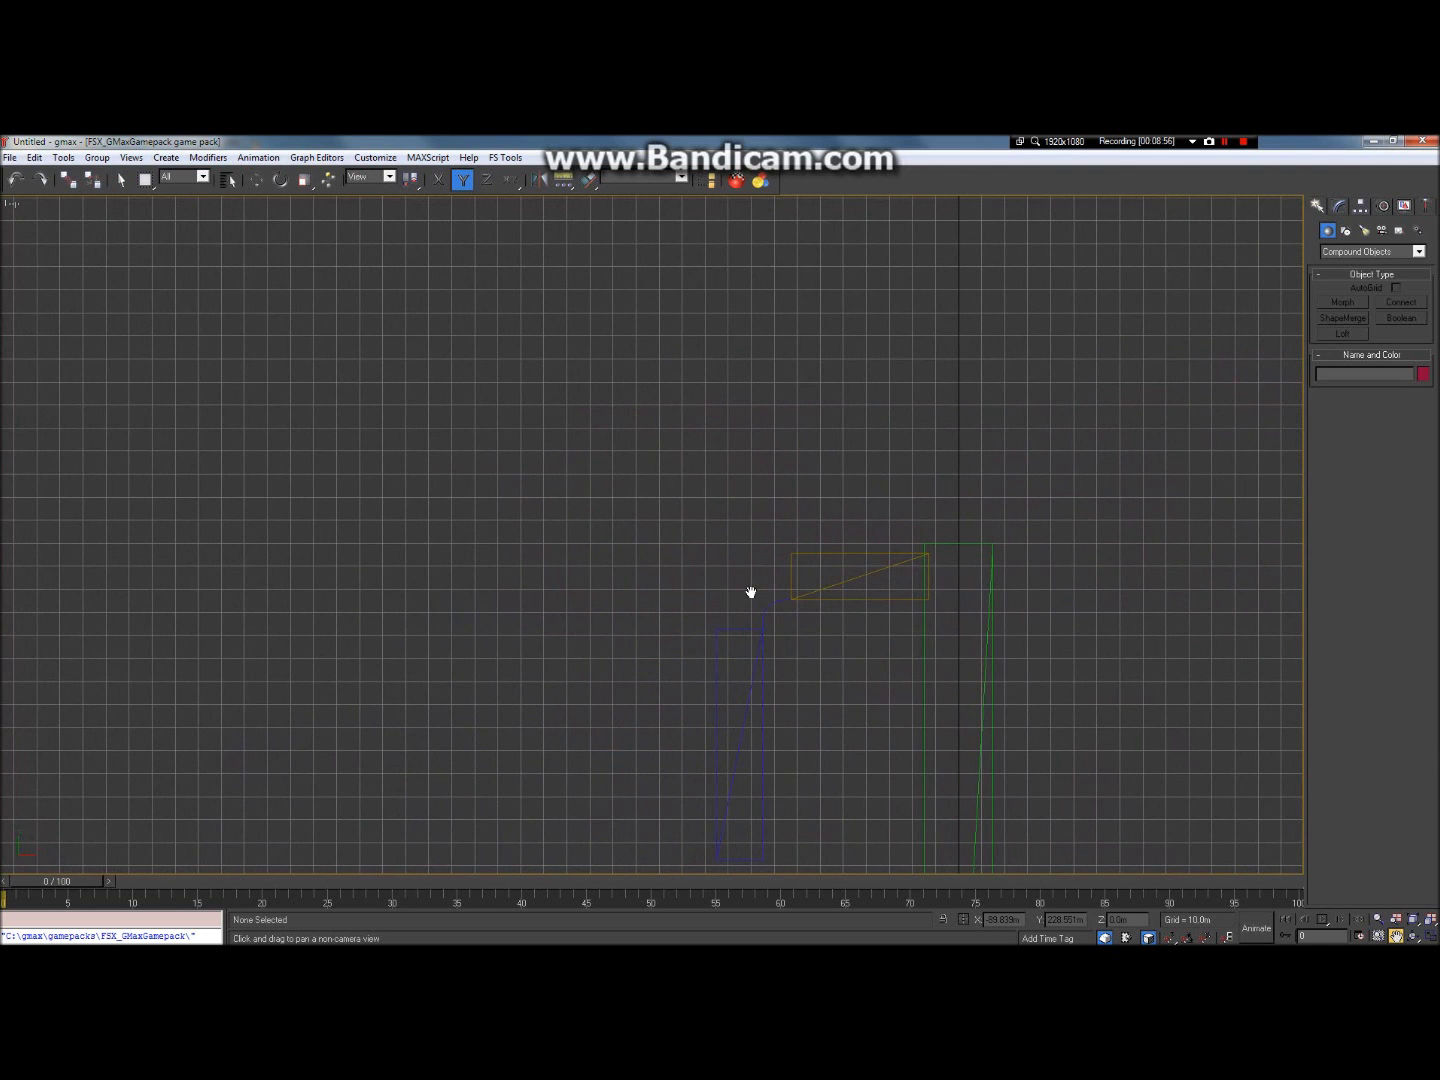
scroll(751, 593, "up", 6)
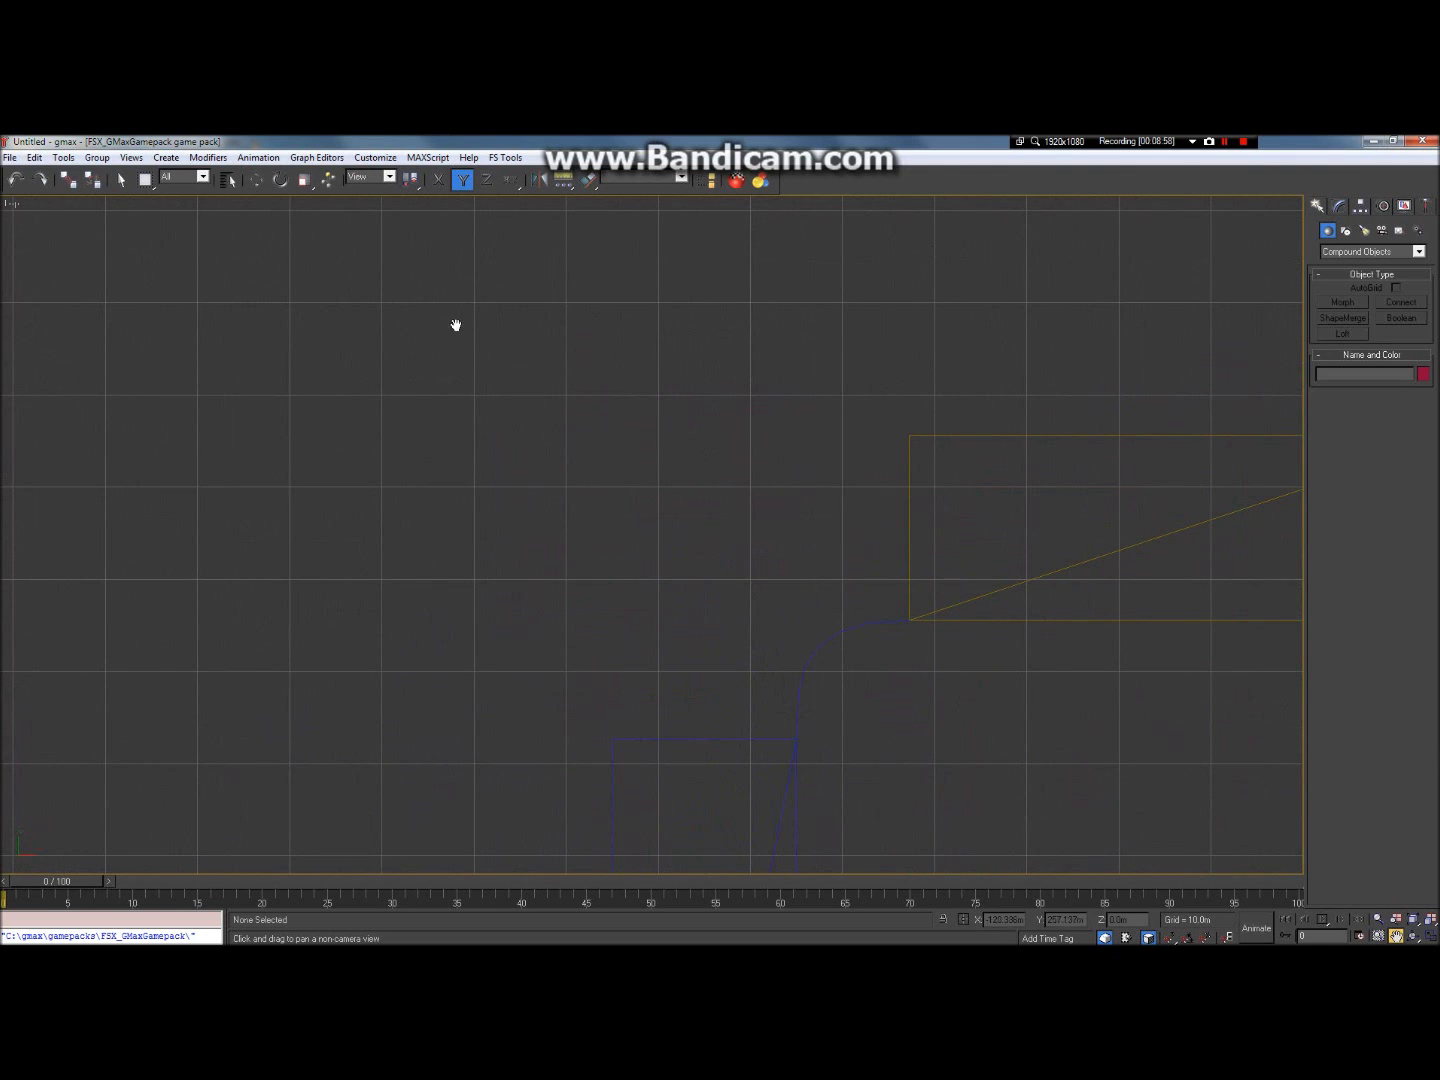
left_click(121, 179)
left_click(1394, 936)
left_click_drag(932, 579, 707, 582)
left_click(121, 179)
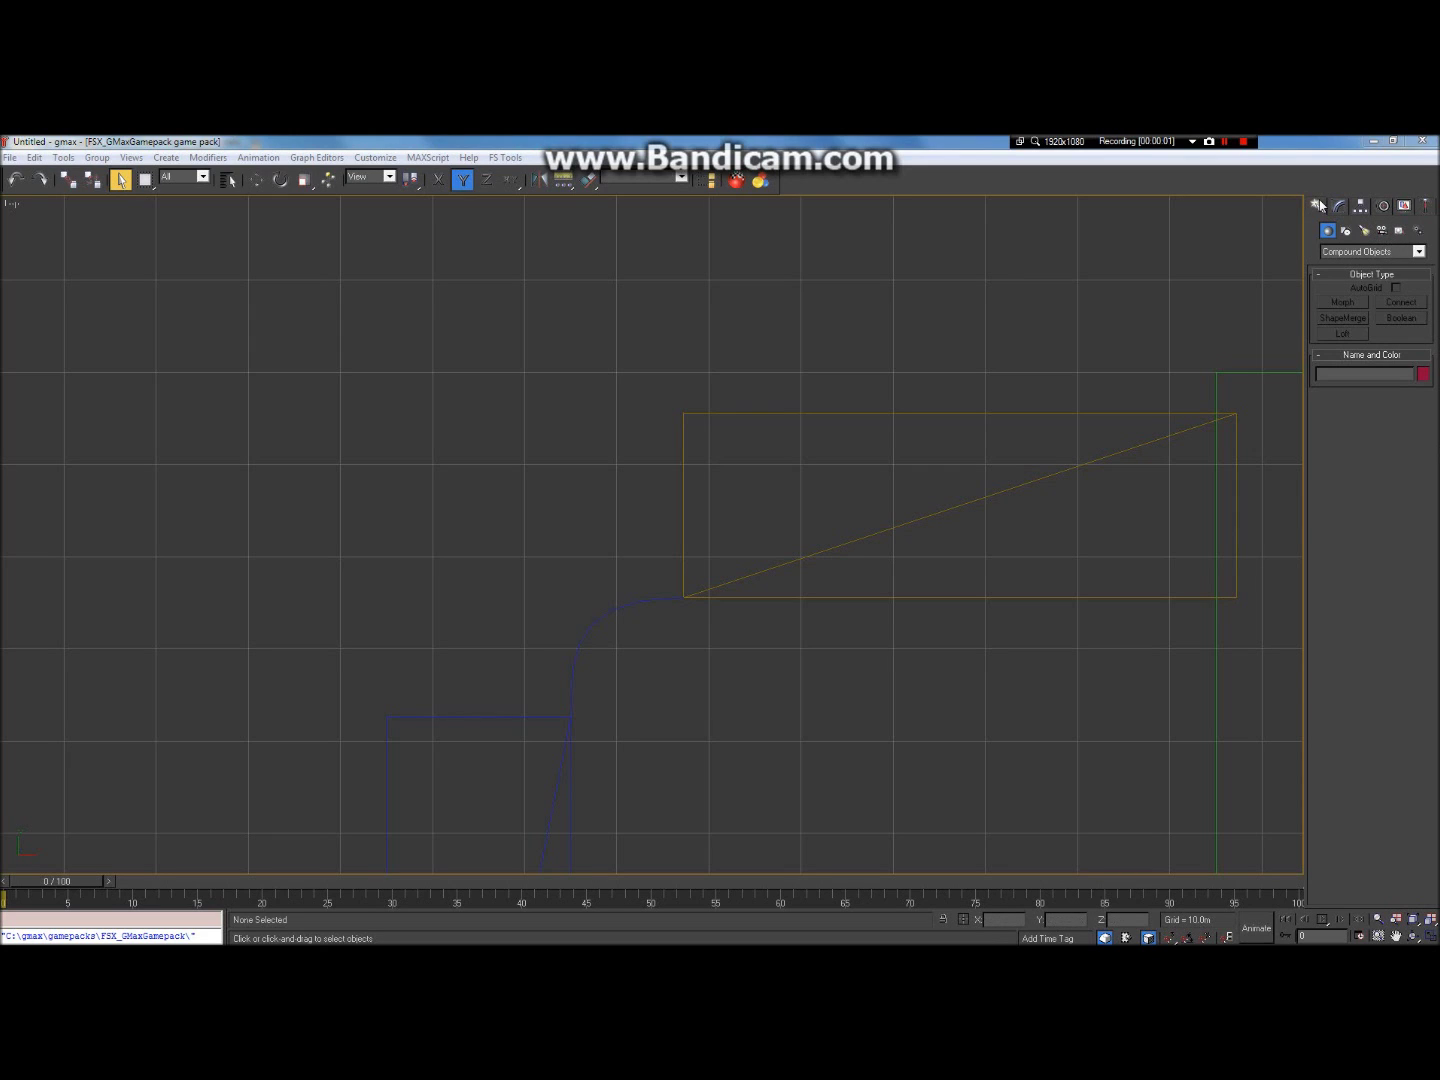
left_click(1362, 252)
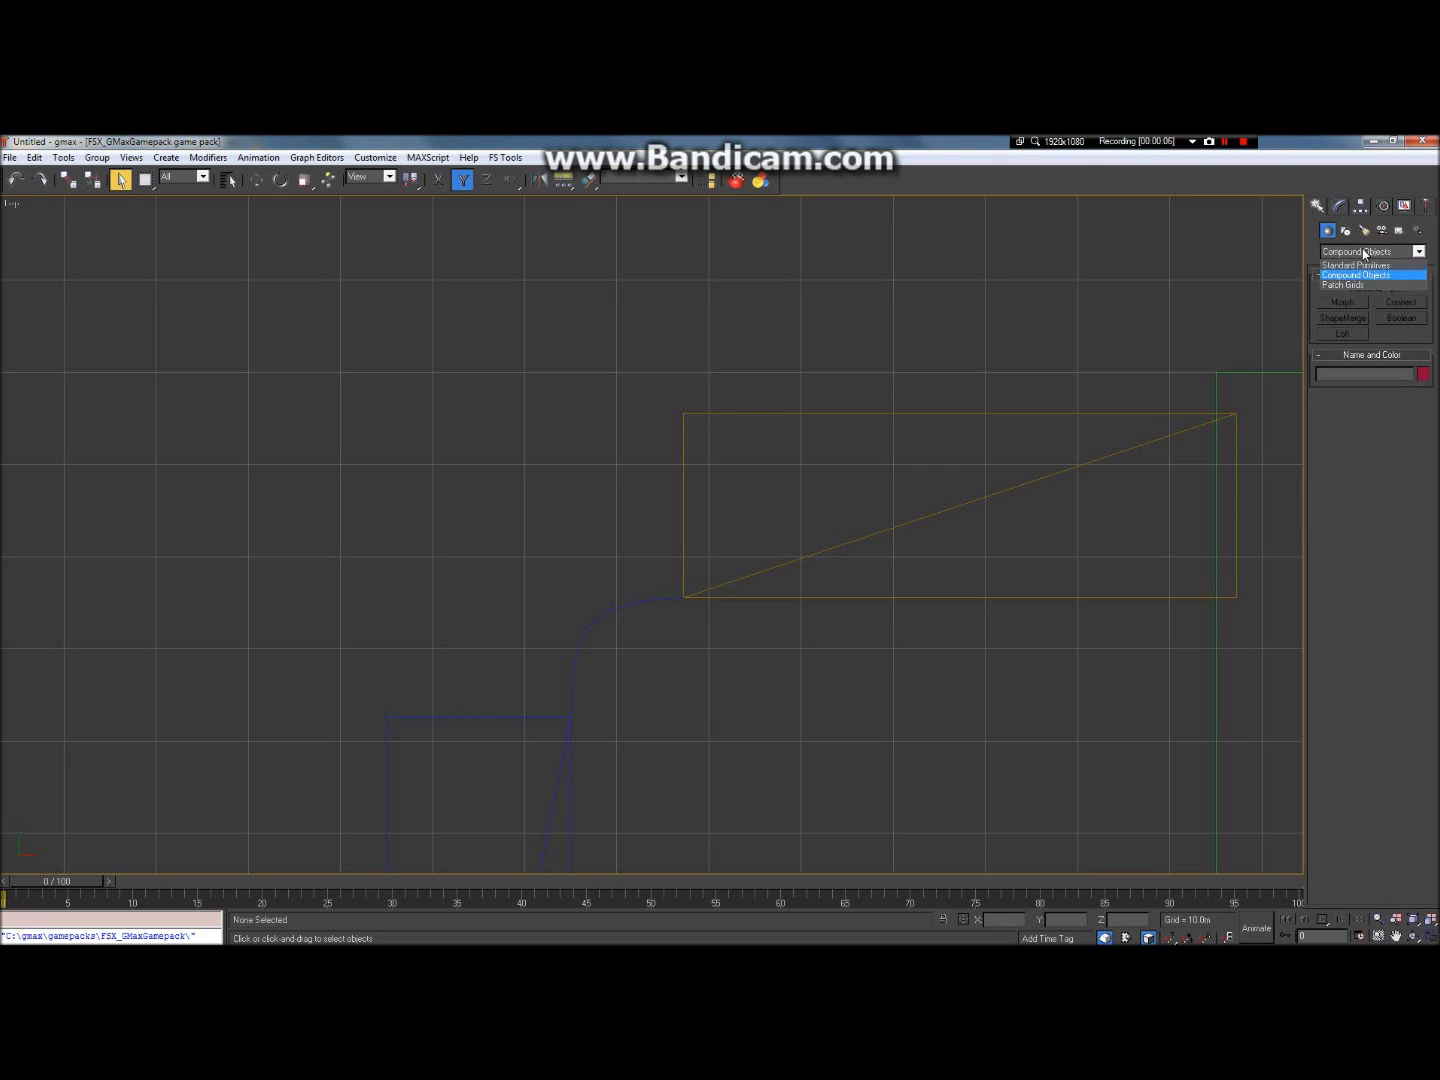
left_click(1365, 276)
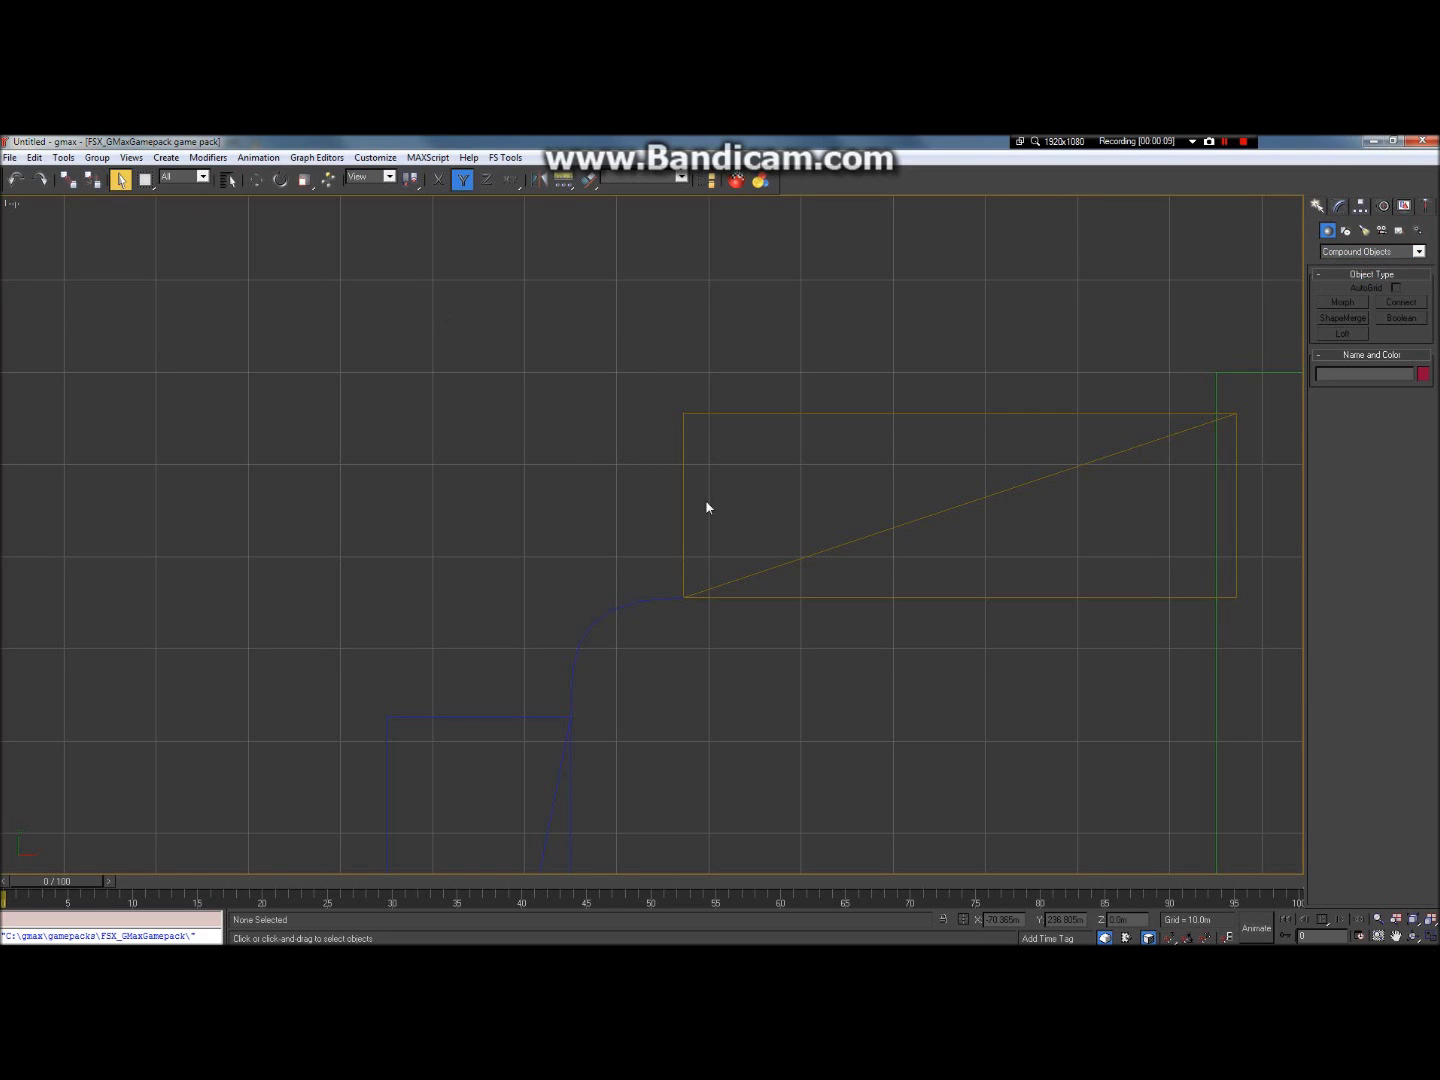
left_click(667, 600)
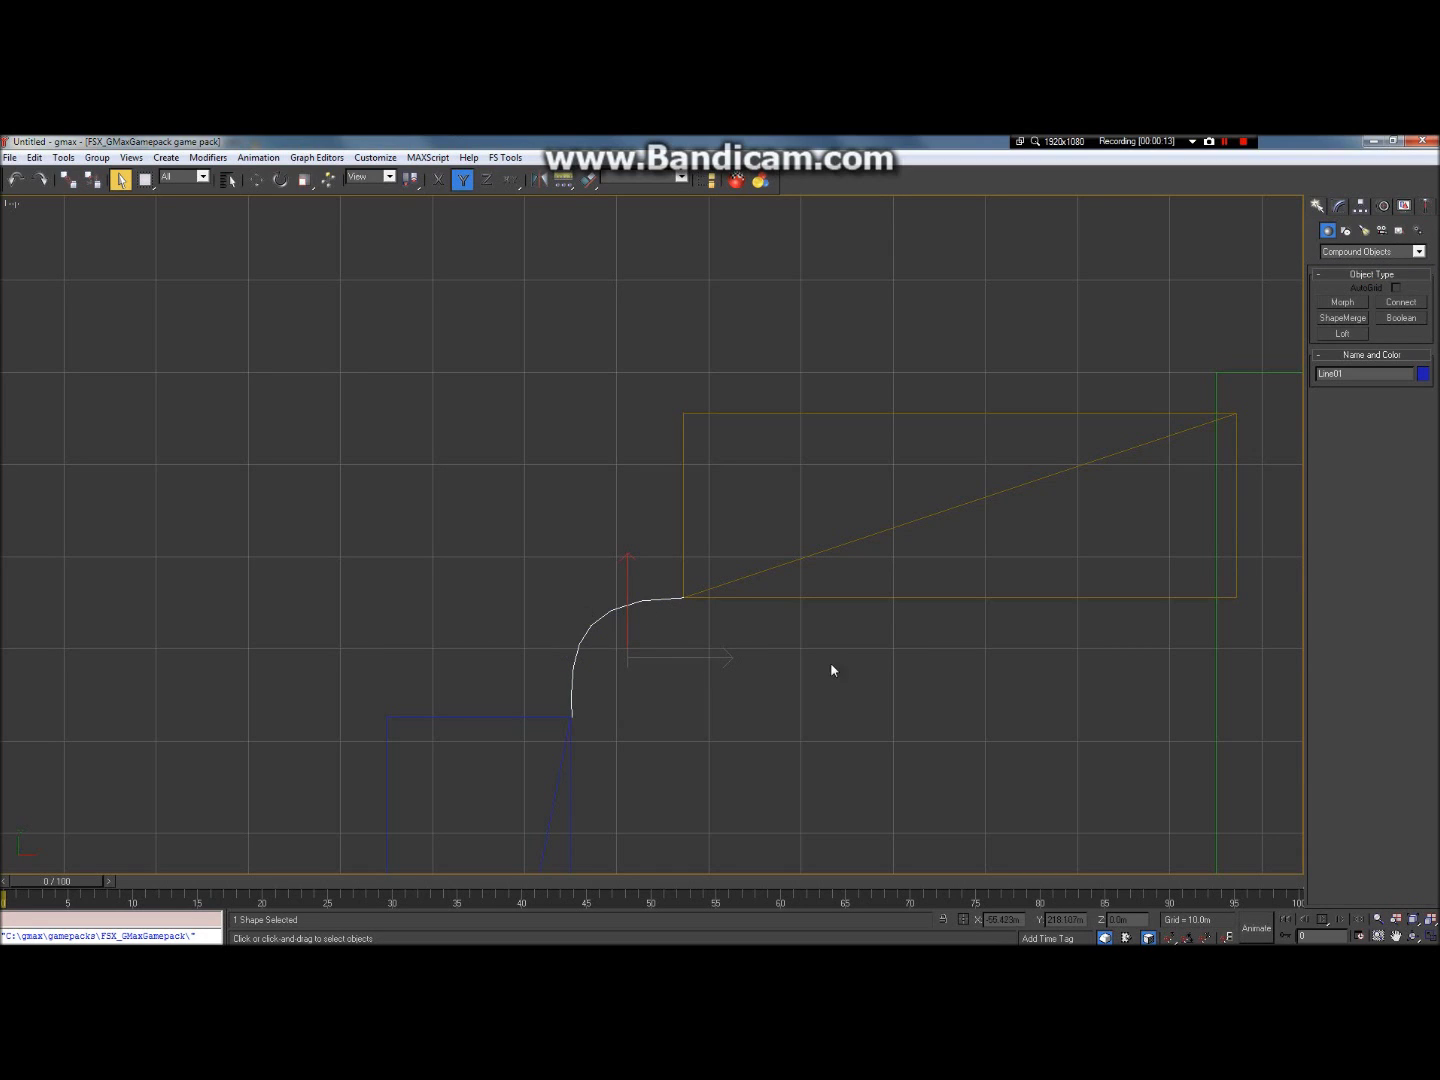
Step: Start the Loft tool on the corner spline and locate the flat segment beside the green runway plane
left_click(1342, 333)
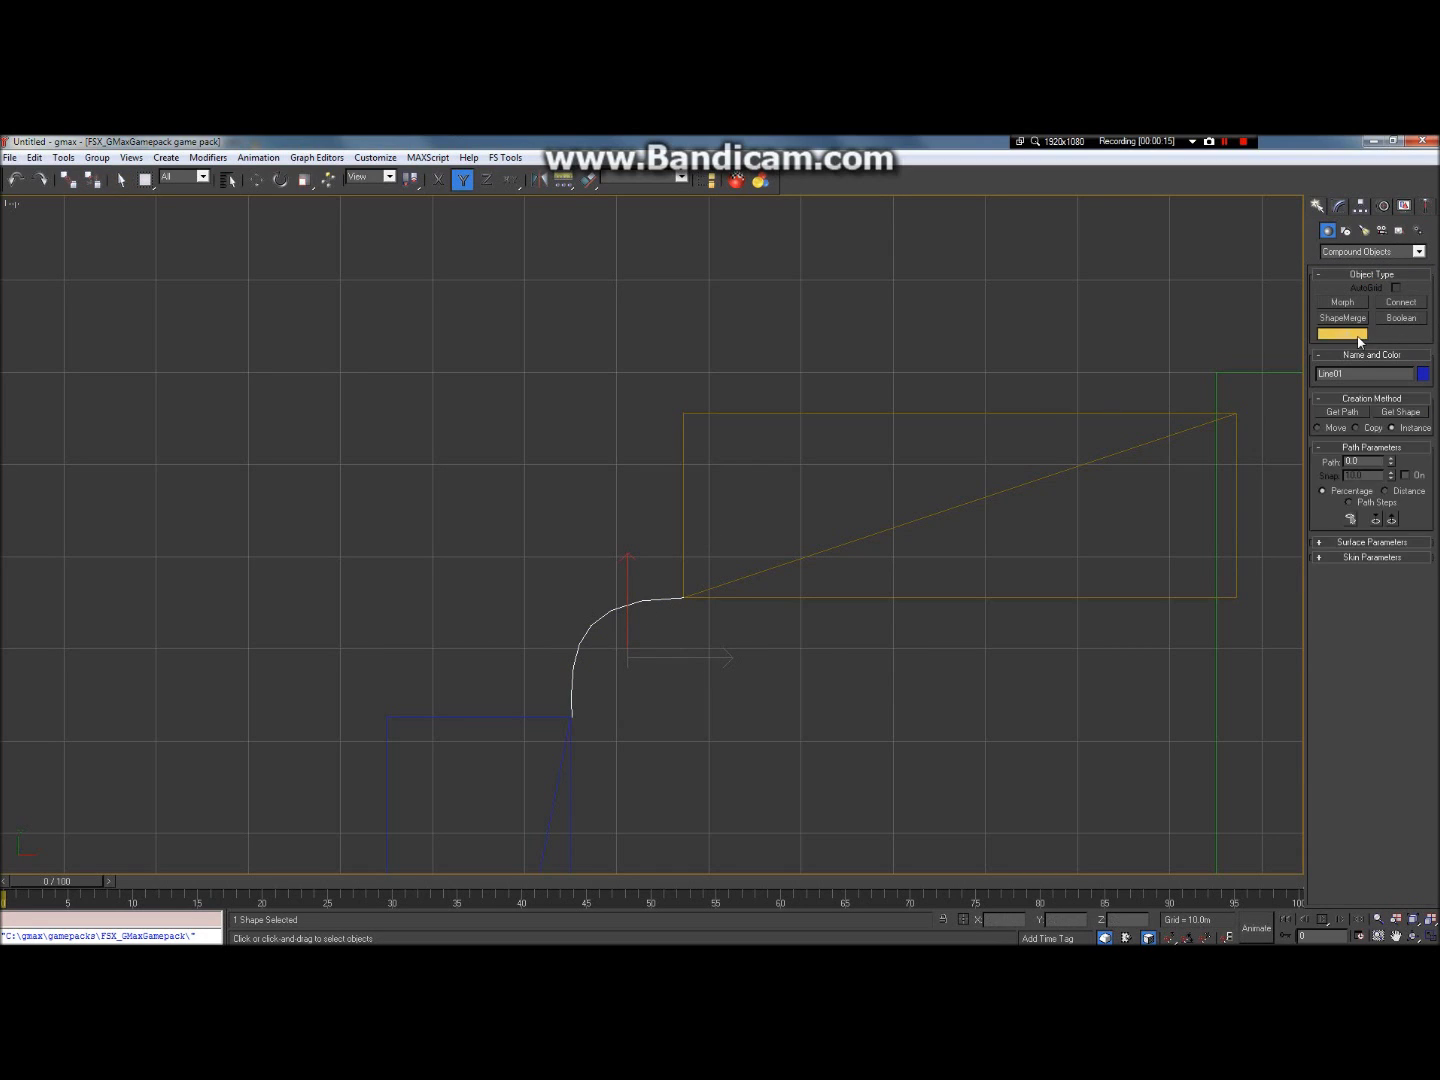
left_click(1400, 412)
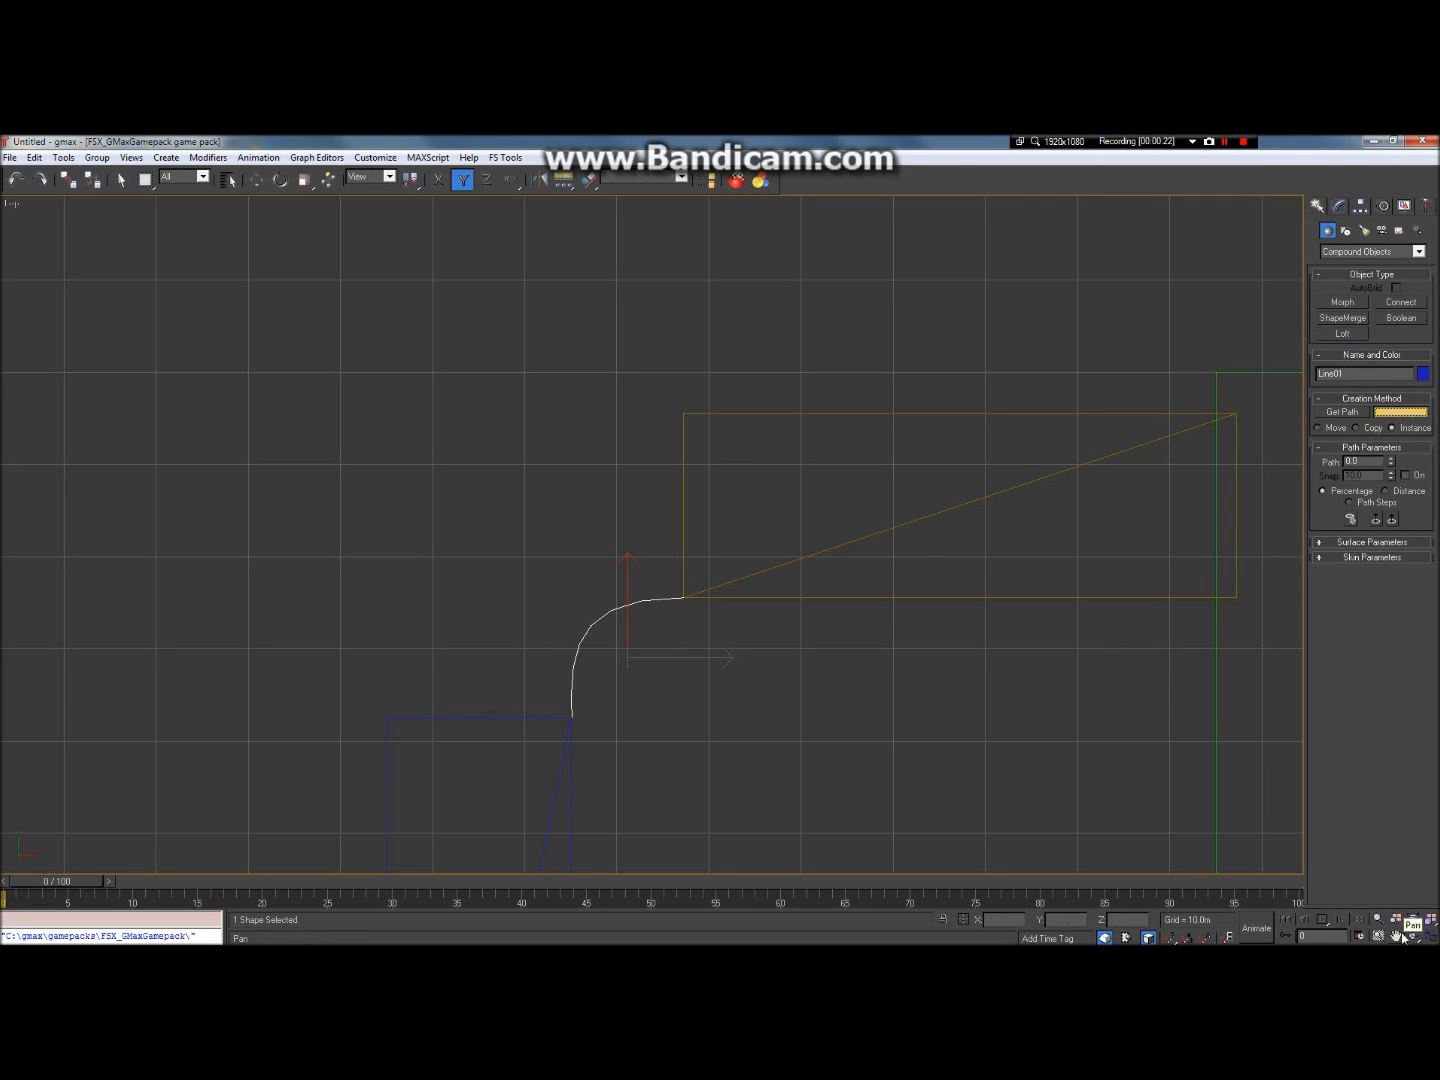
left_click(1396, 935)
left_click_drag(1144, 749, 633, 694)
scroll(633, 694, "down", 5)
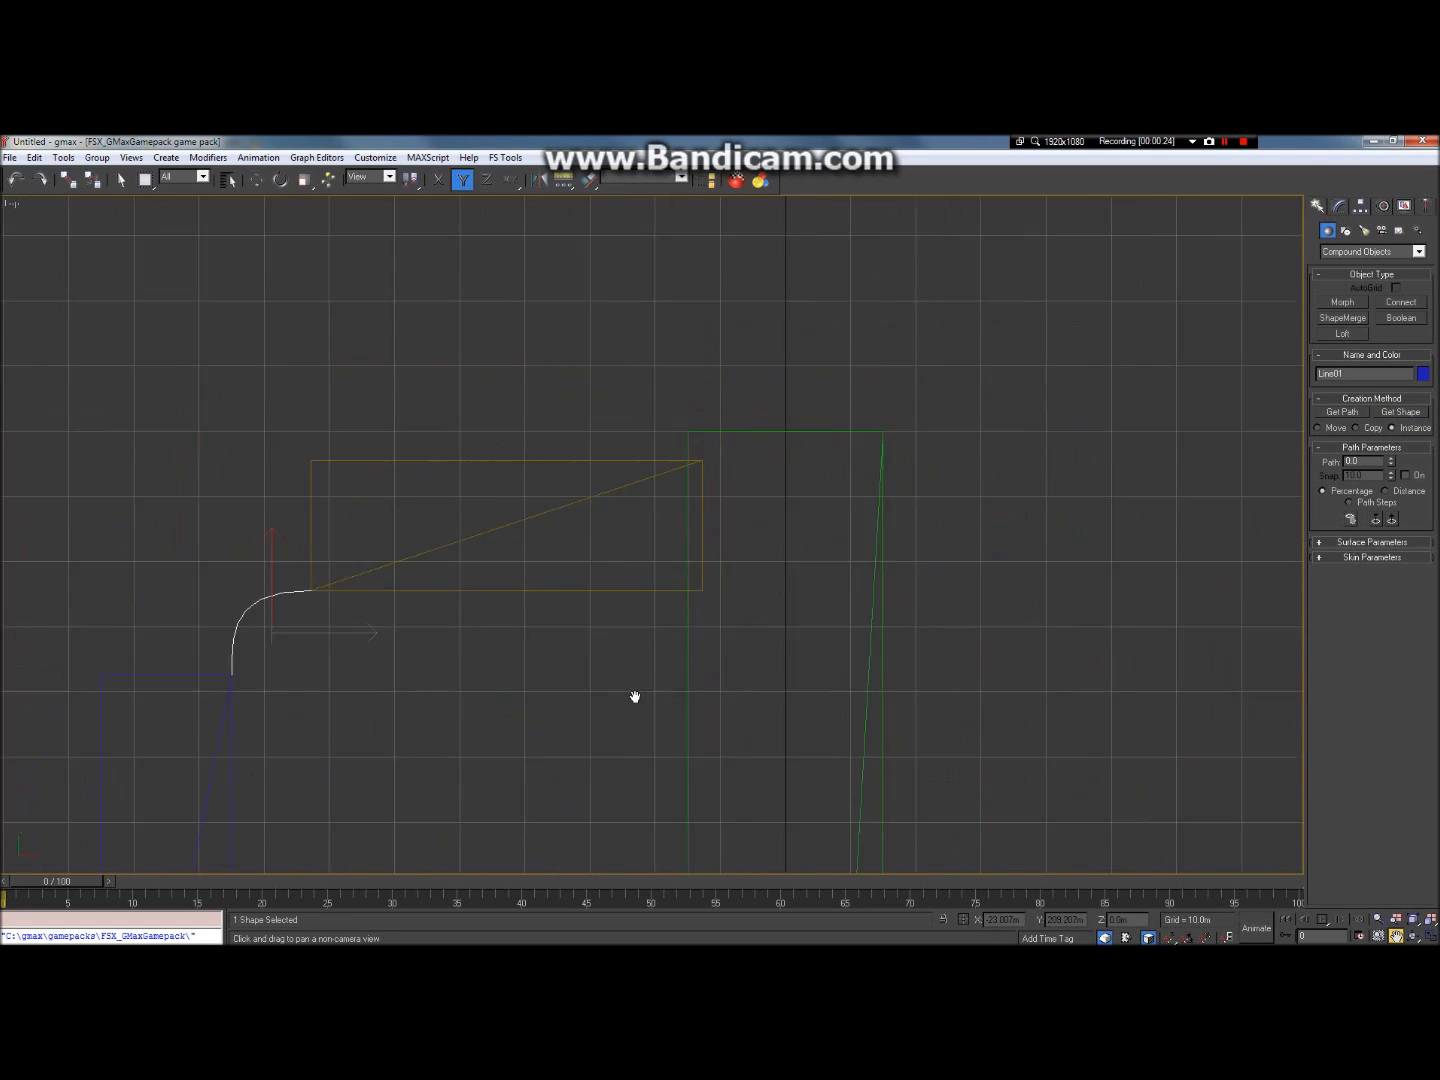
scroll(726, 604, "down", 4)
left_click_drag(747, 781, 805, 698)
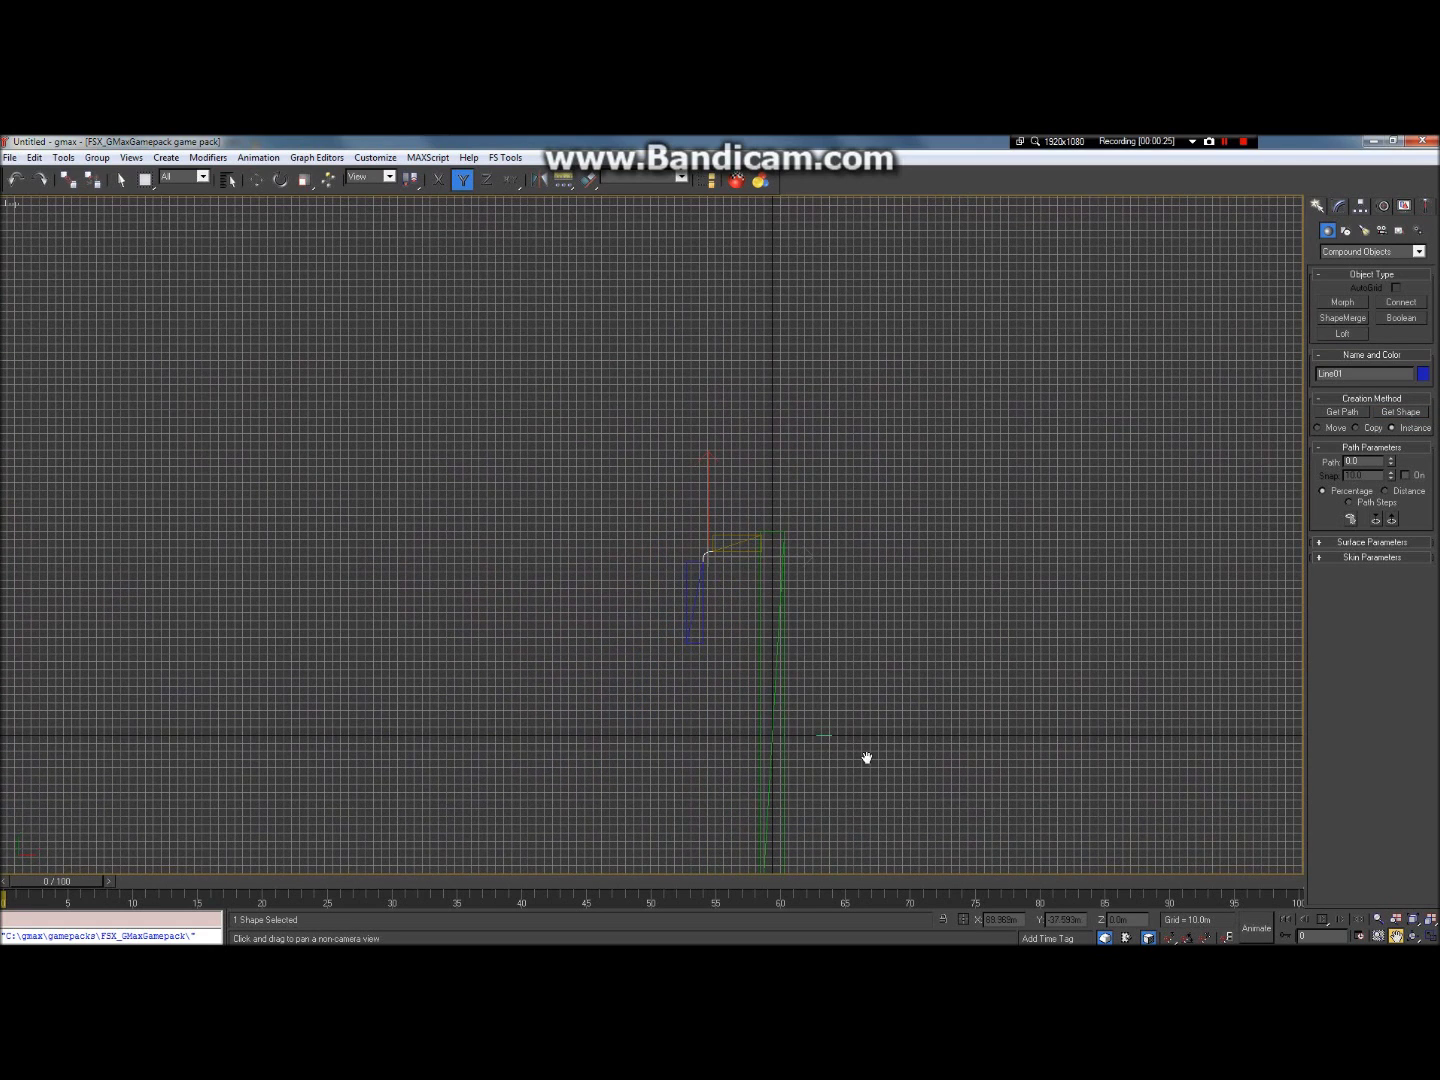
scroll(835, 735, "up", 6)
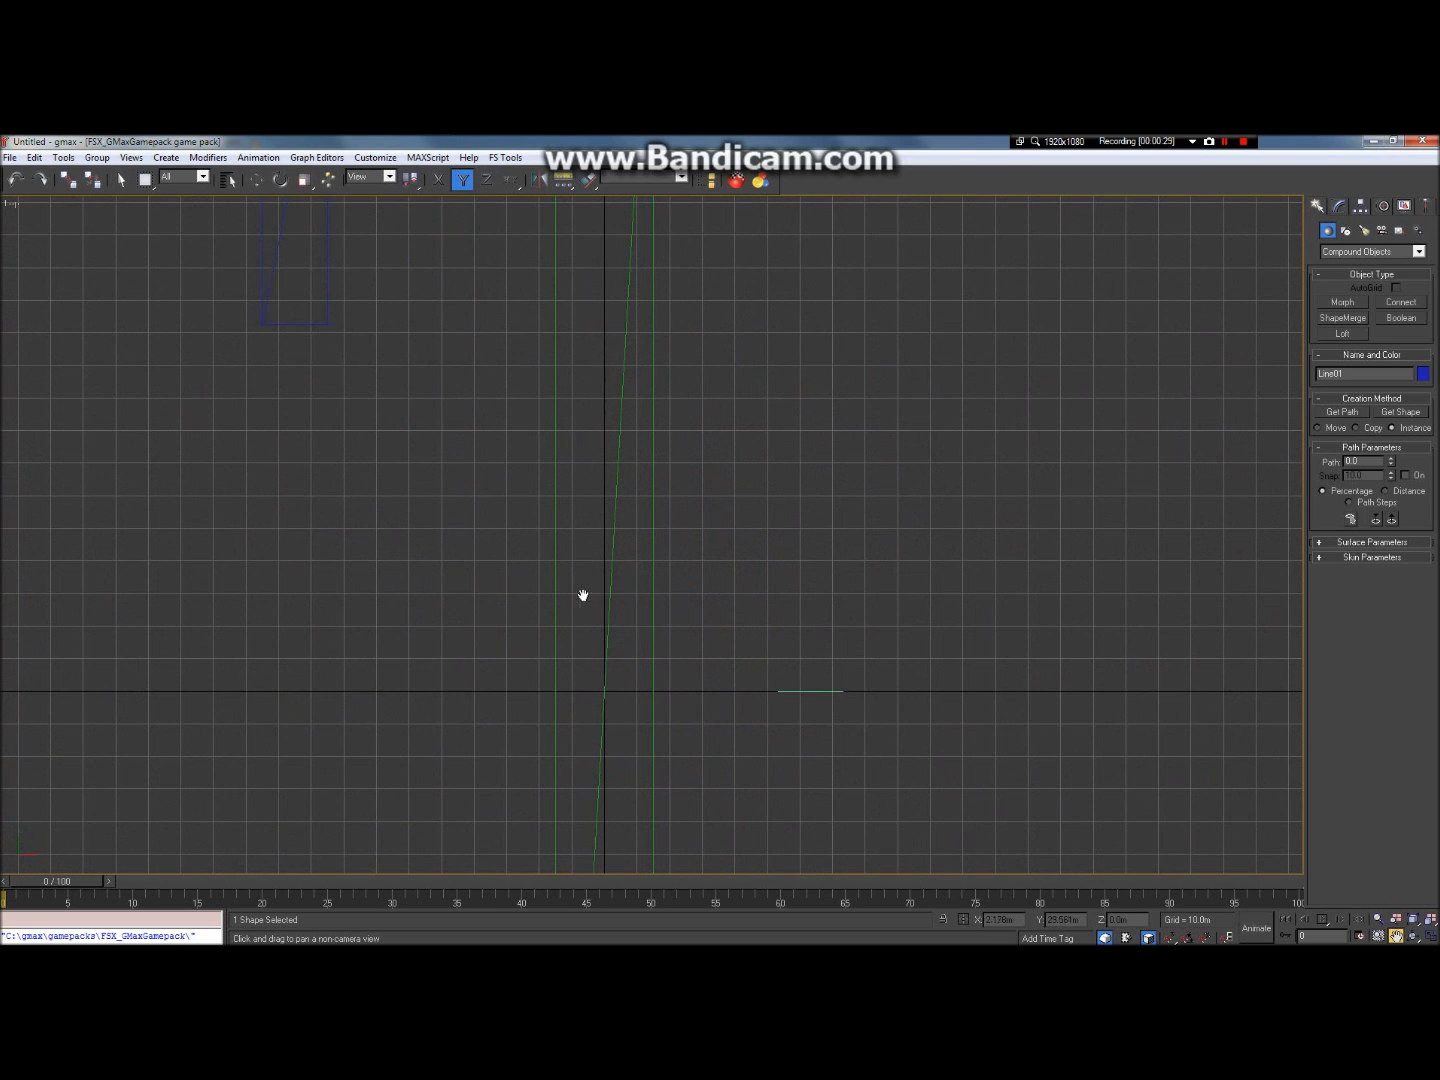
left_click_drag(574, 432, 991, 815)
left_click_drag(749, 325, 778, 546)
Step: Loft the flat segment along the corner spline with Get Shape, picking Temp_1 by name
left_click(1421, 413)
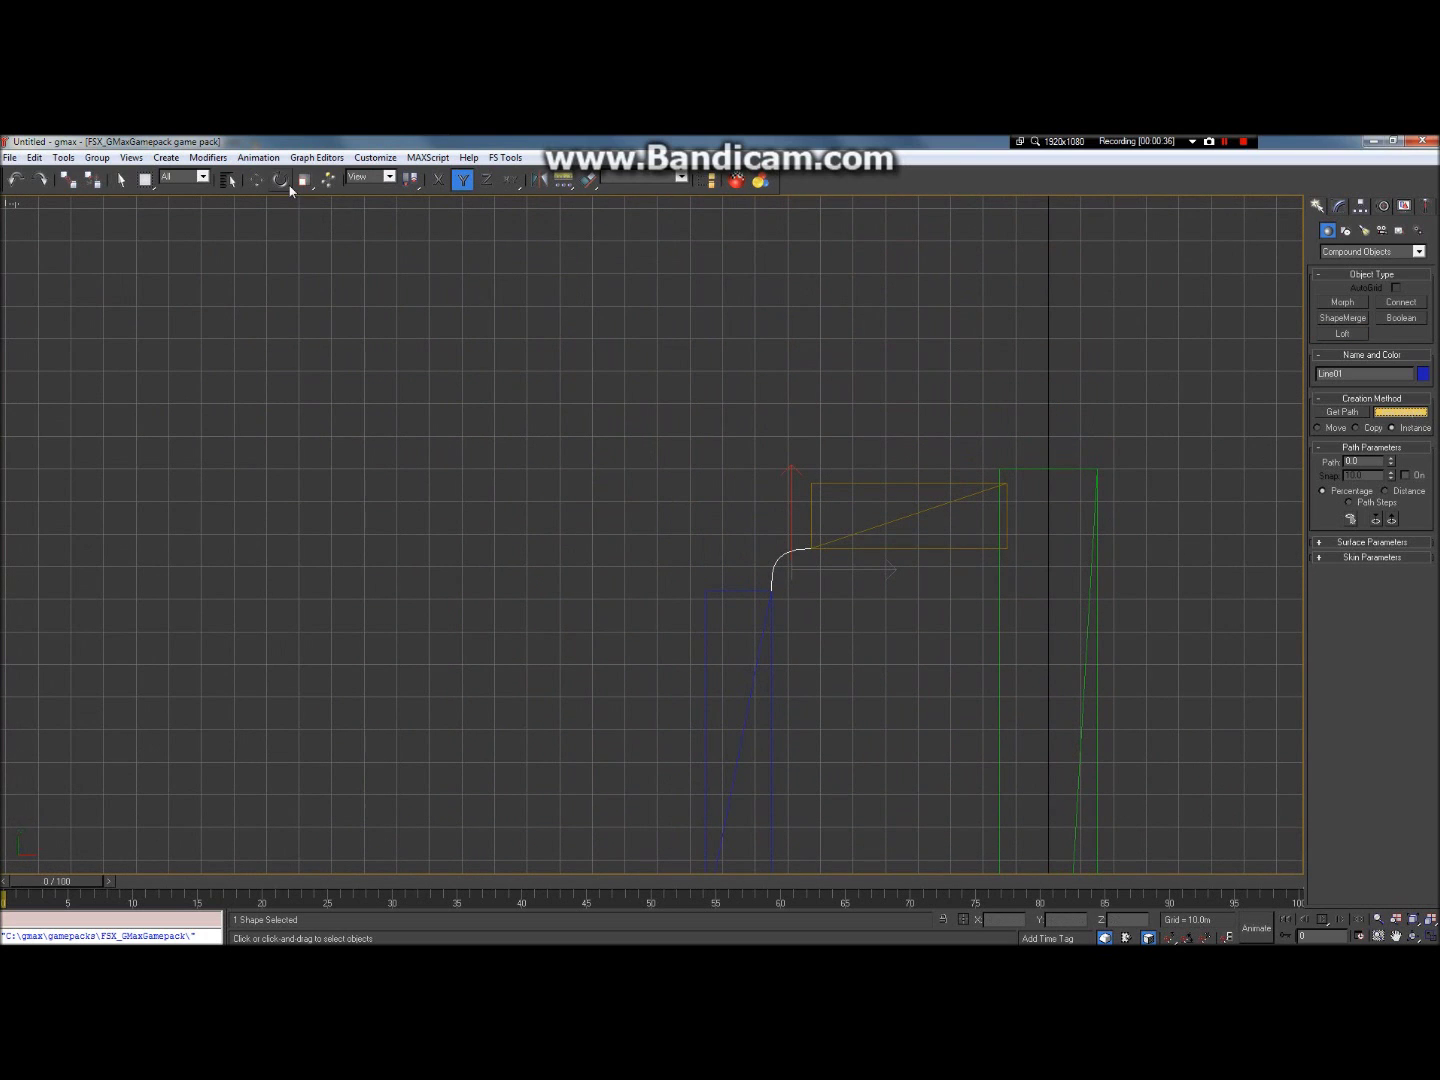
left_click(233, 182)
left_click(604, 449)
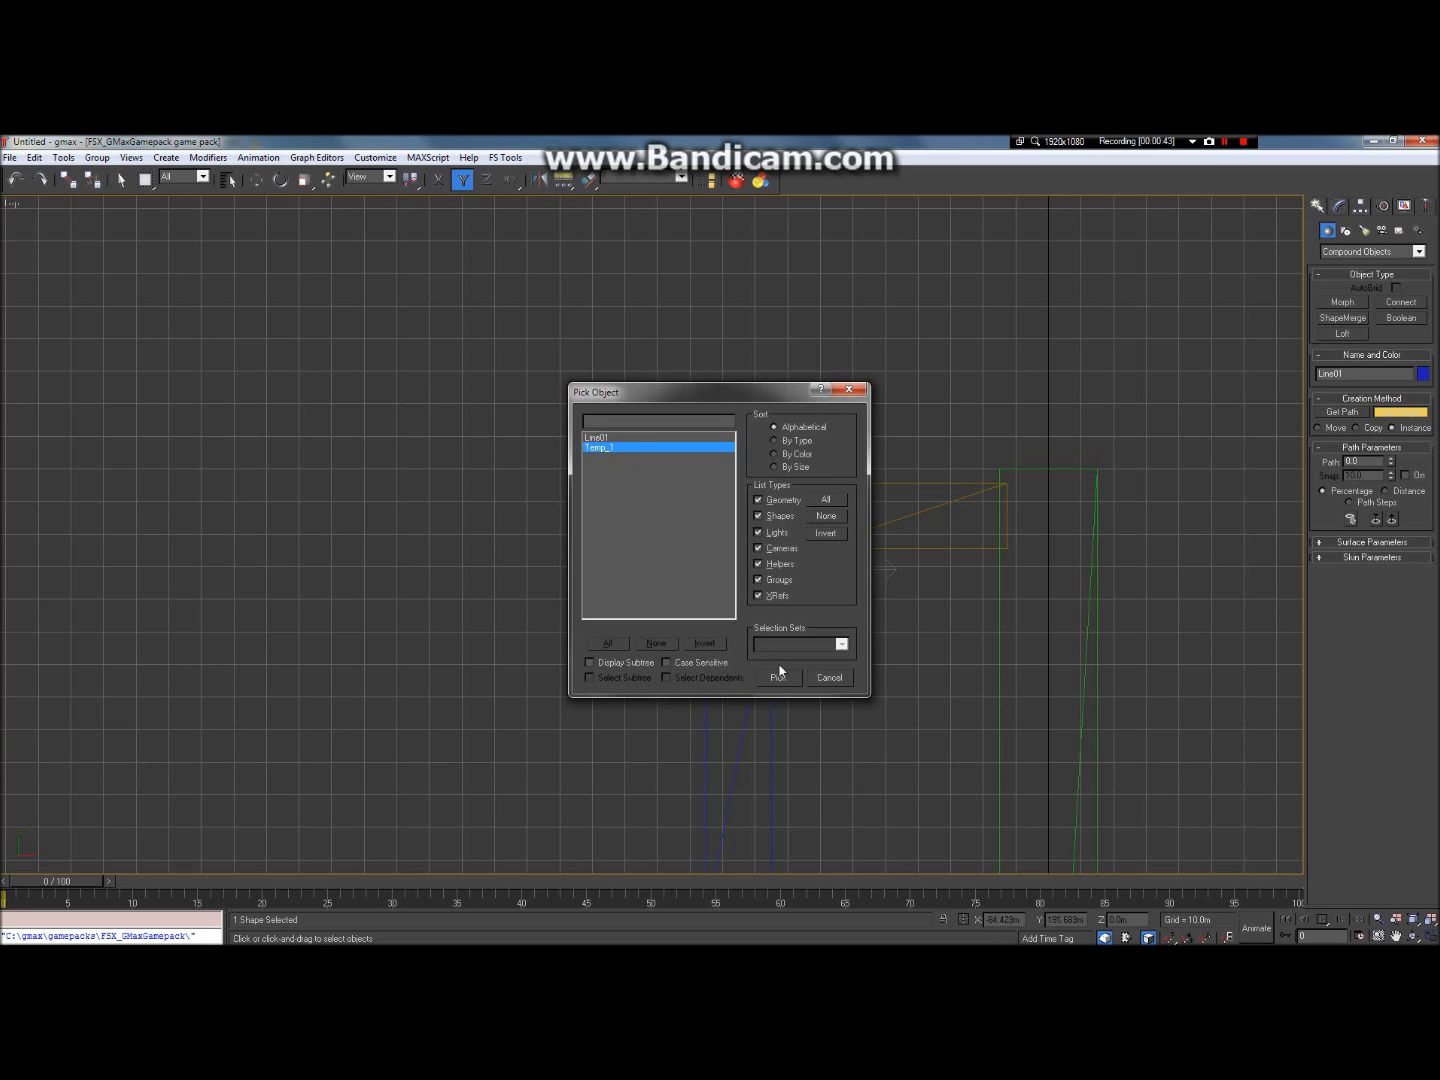
double_click(633, 448)
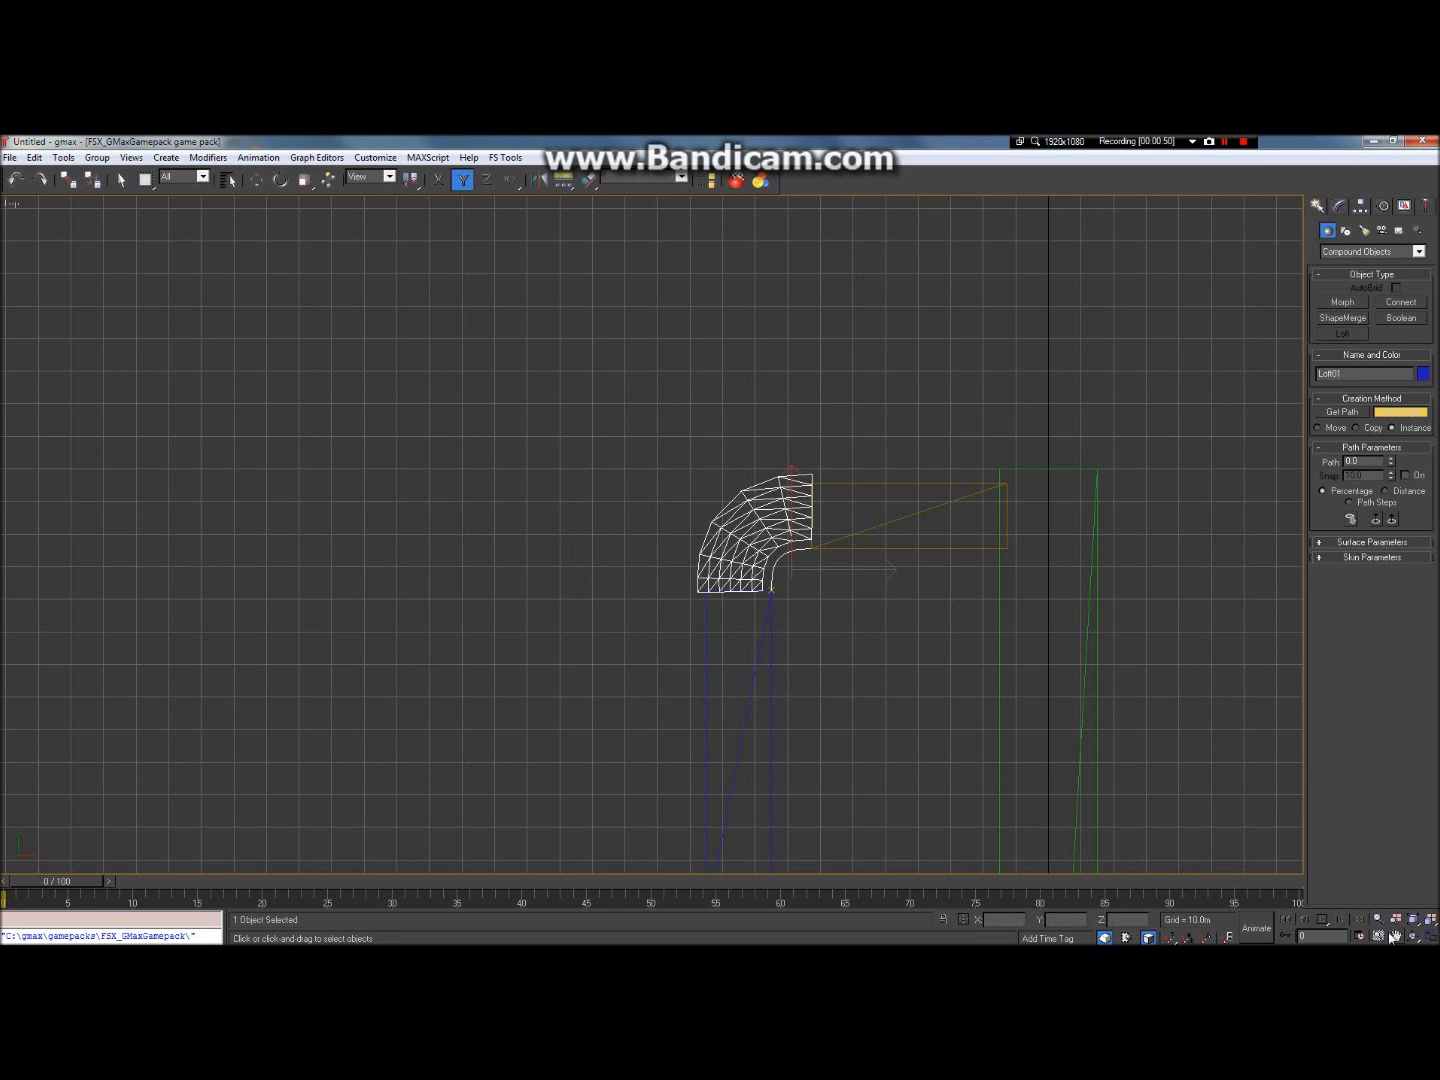
Step: Examine how the lofted corner meets both taxiway planes in the Top view, and check its height in the four-view layout
left_click(1395, 936)
scroll(780, 545, "up", 10)
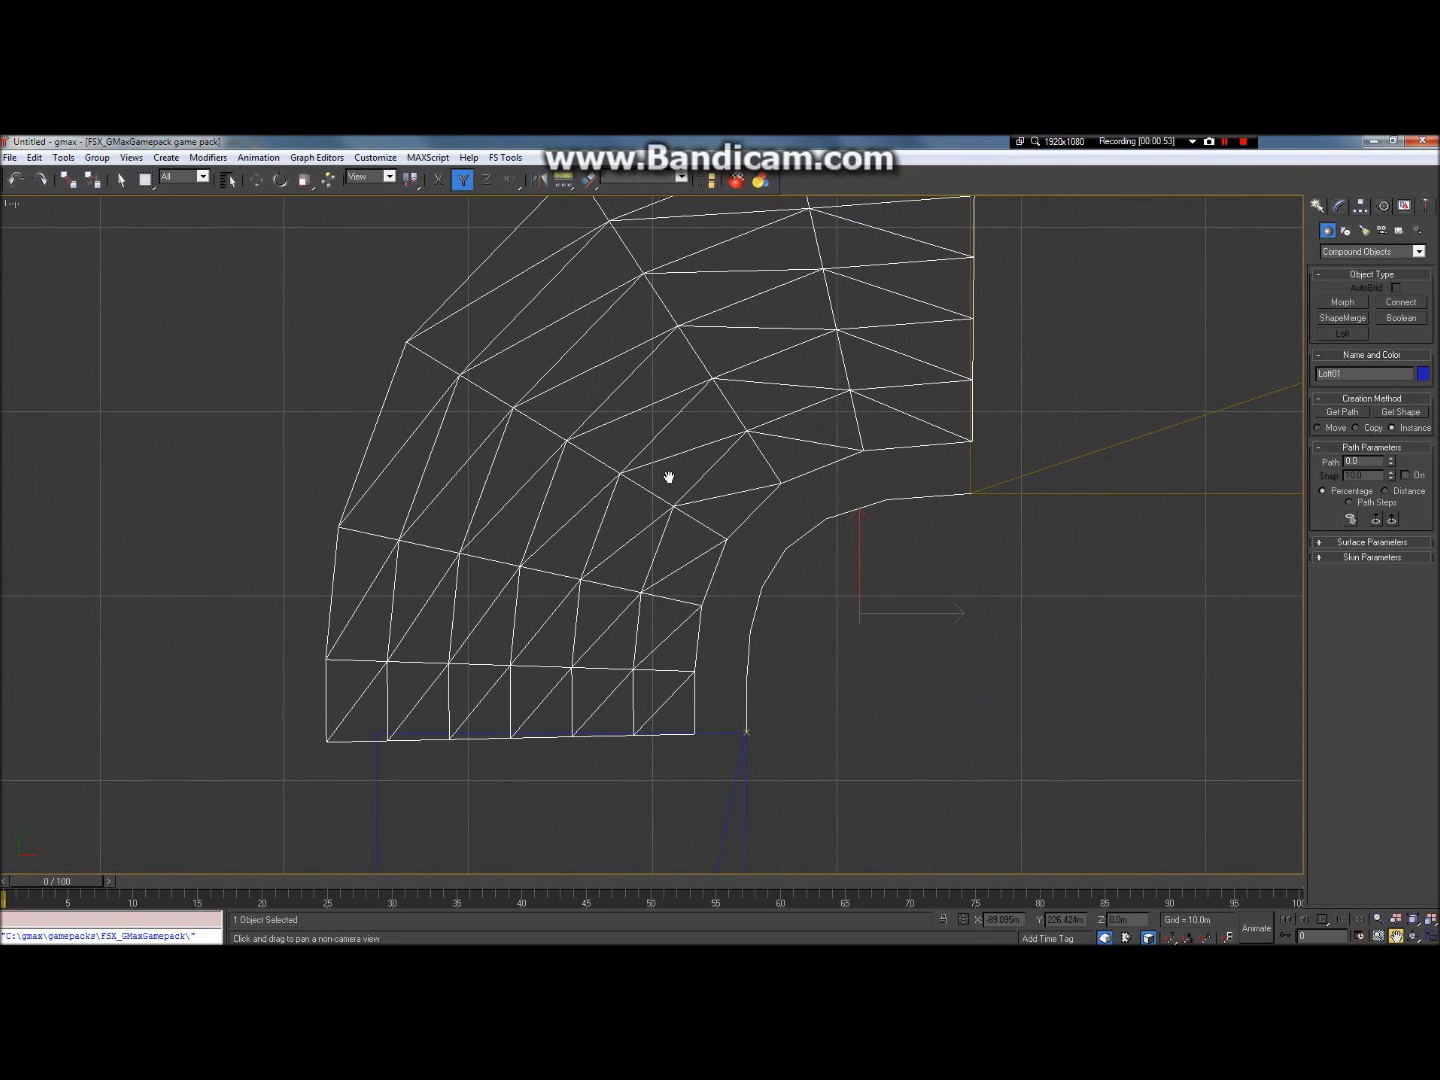
left_click_drag(646, 369, 674, 420)
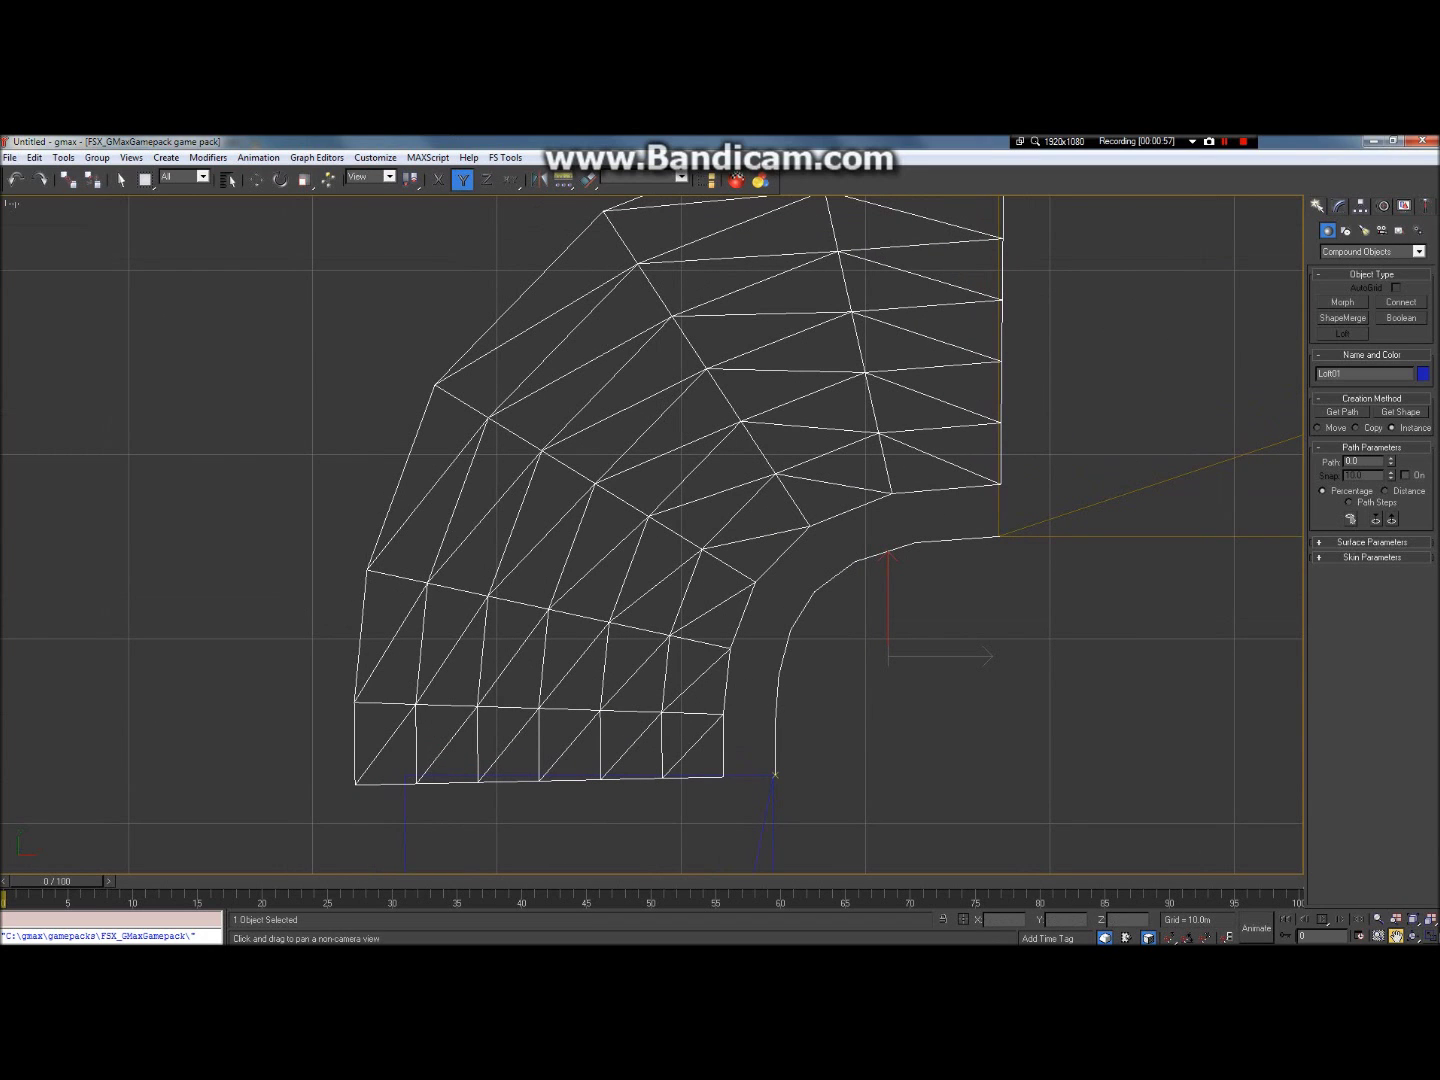
left_click(1431, 936)
left_click_drag(884, 652, 947, 679)
left_click(914, 331)
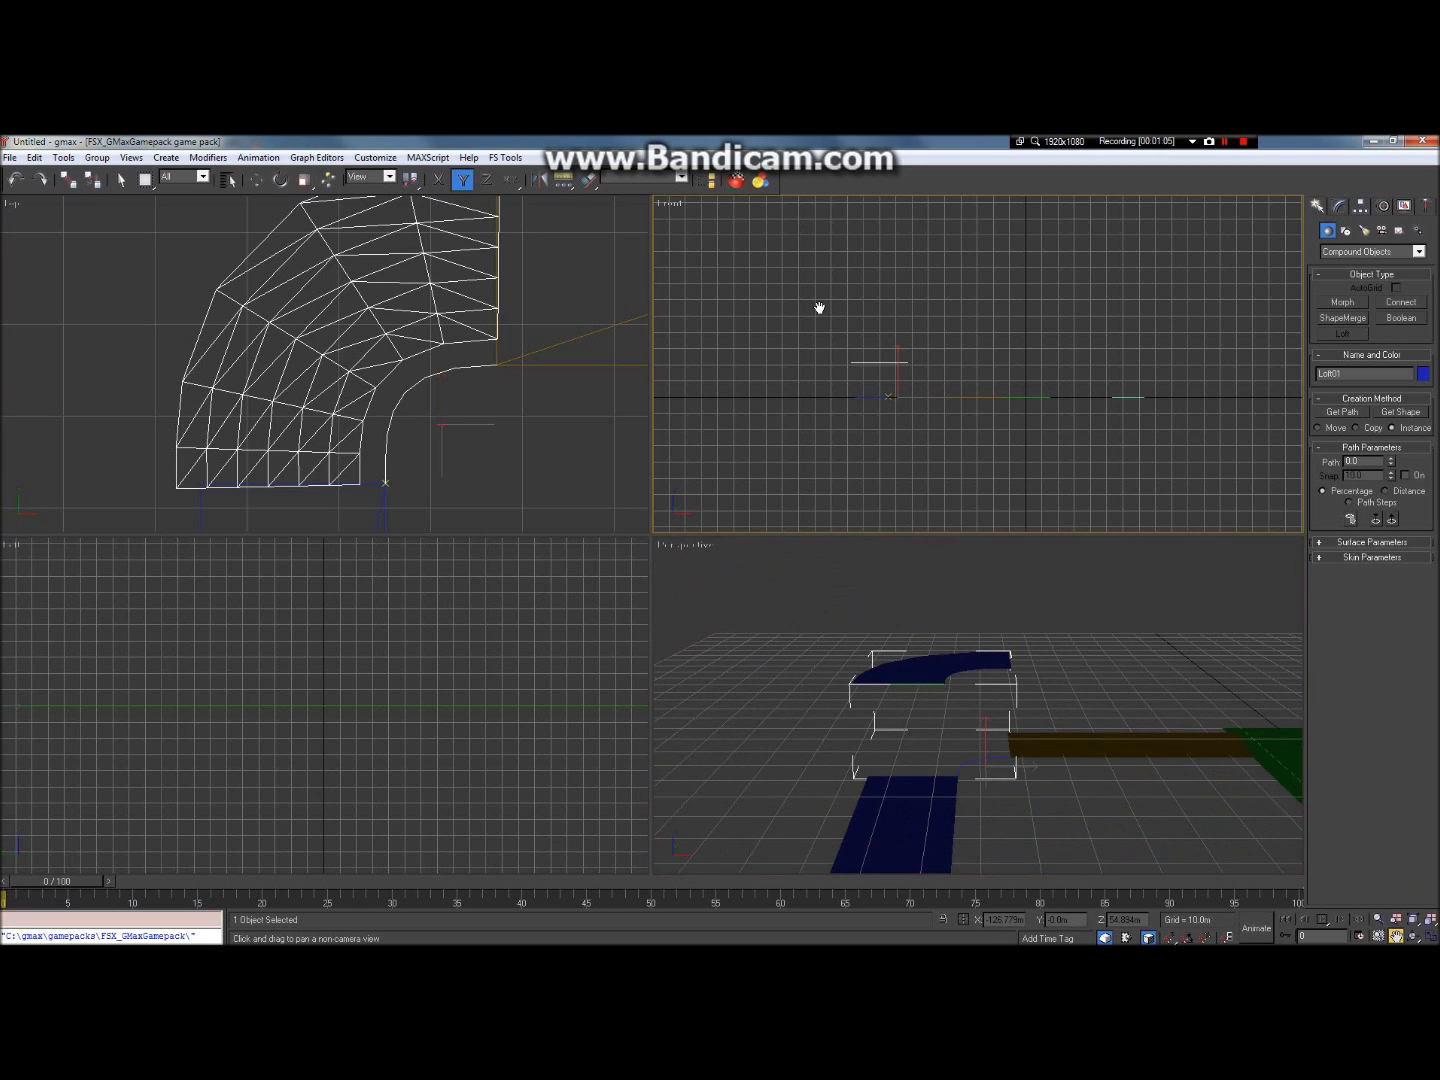
Step: Lower the lofted corner in the enlarged Front view to about Z -21.1 m, level with the taxiway planes
left_click(1428, 937)
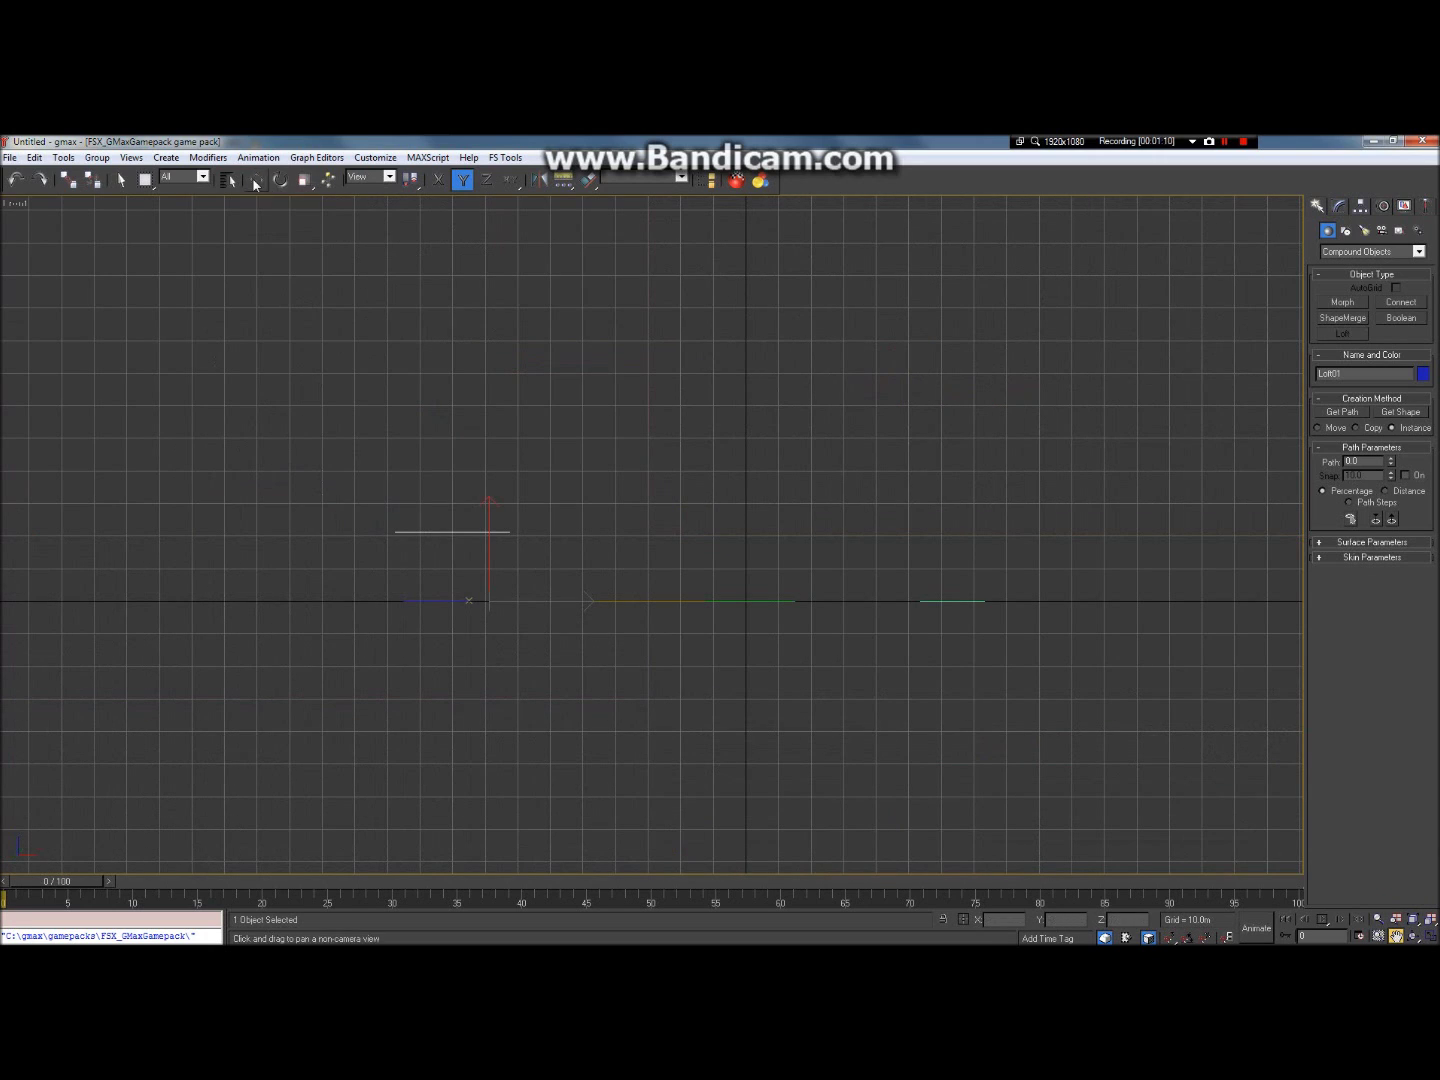
left_click(258, 178)
left_click_drag(489, 560, 506, 627)
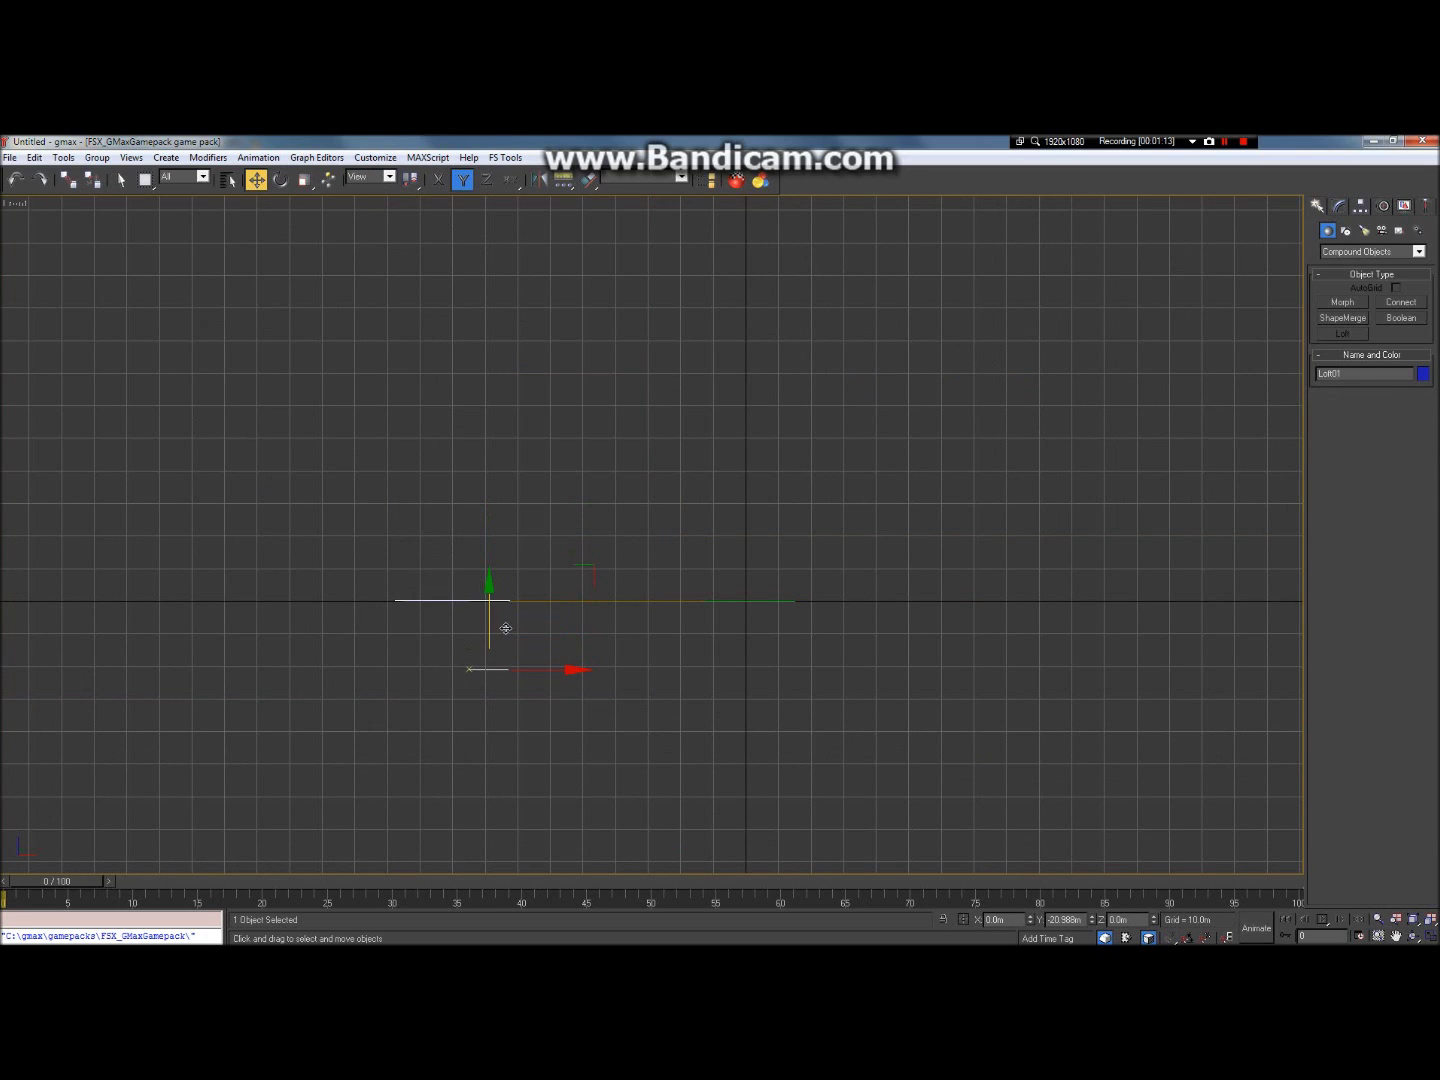
left_click_drag(498, 628, 497, 629)
scroll(469, 624, "up", 3)
scroll(469, 624, "up", 1)
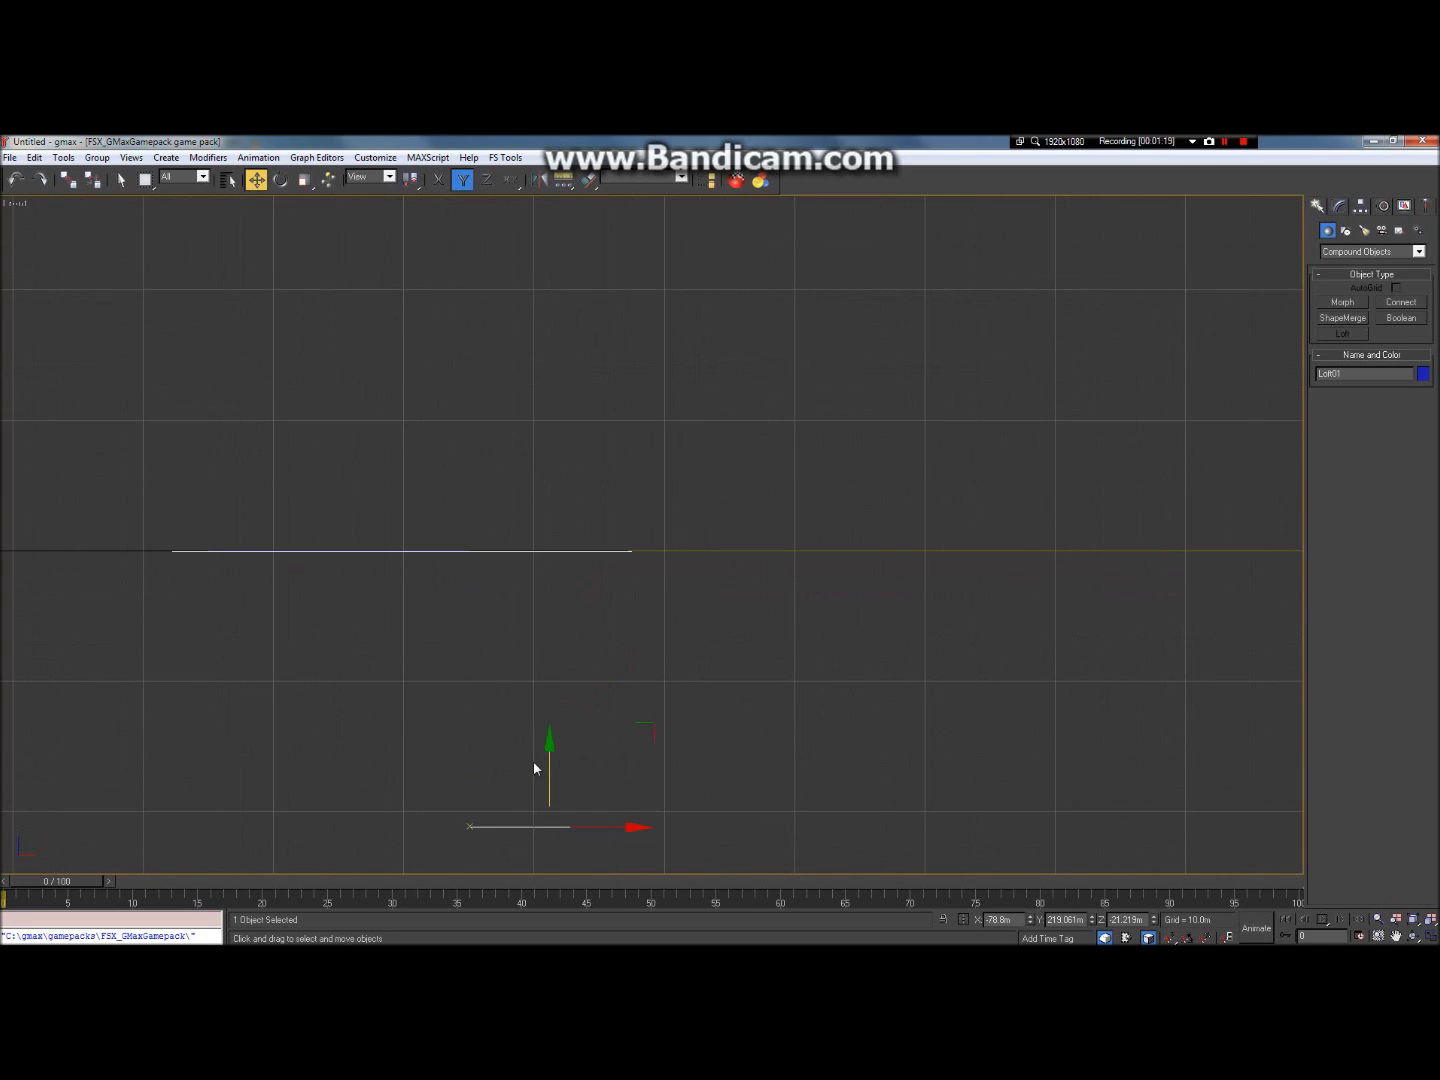
left_click_drag(554, 783, 555, 783)
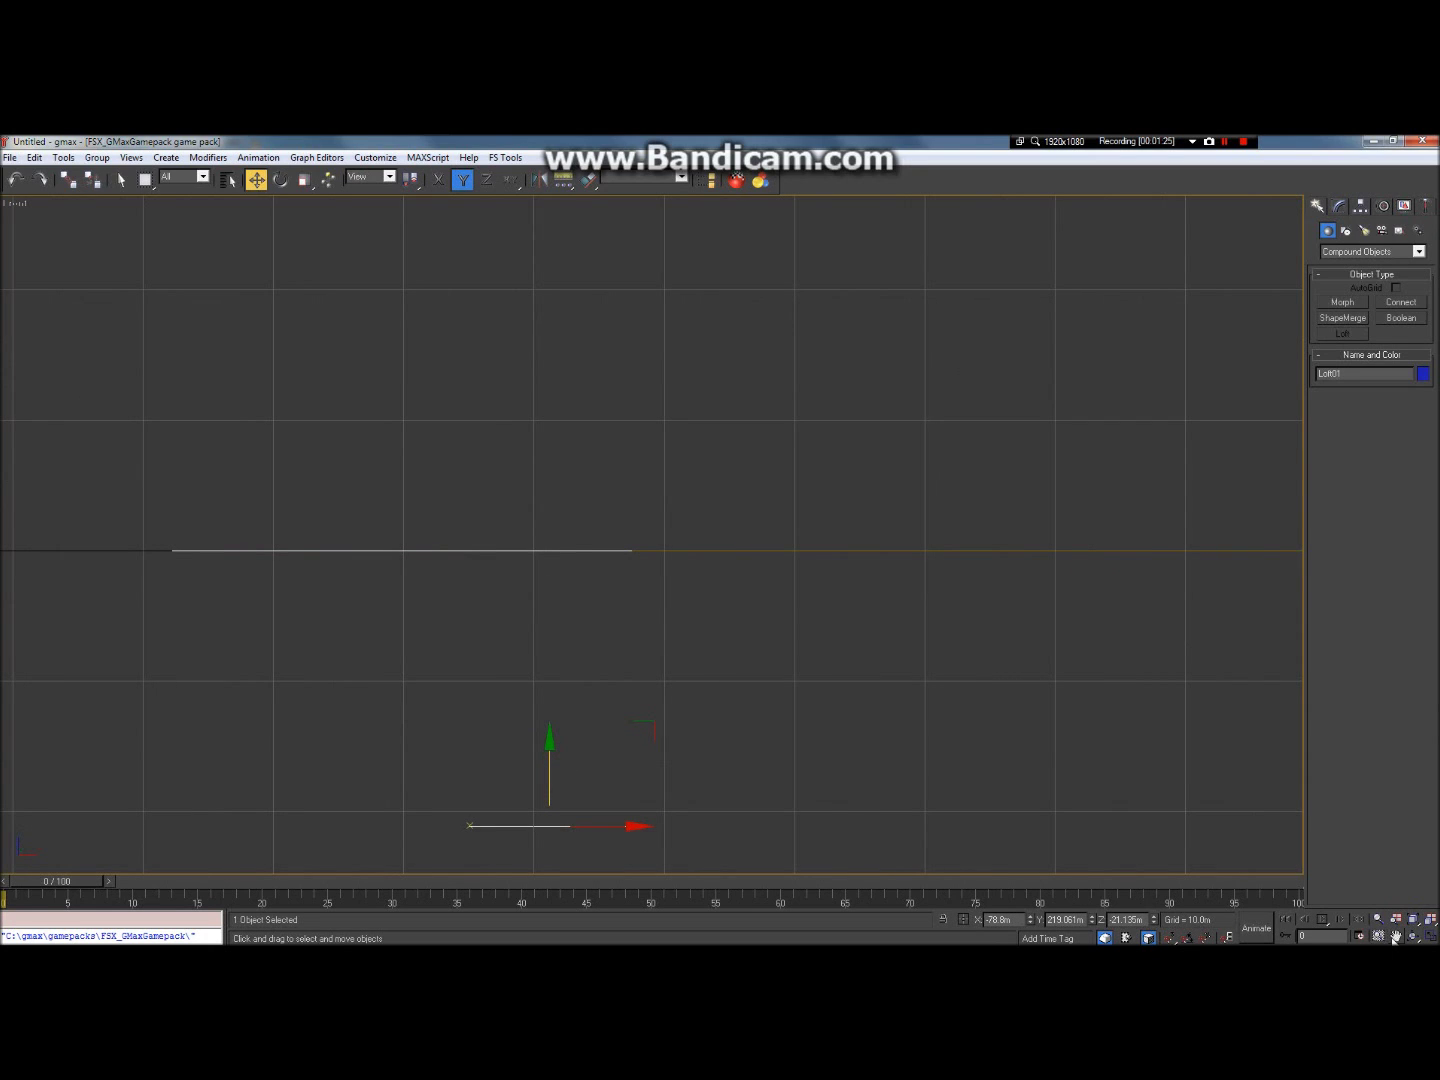
Step: Move the lofted corner in the enlarged Top view to about X -76.1 m, Y 216.3 m, lining its edges up with both taxiway planes
left_click(1395, 935)
left_click_drag(455, 552, 533, 605)
left_click(1432, 935)
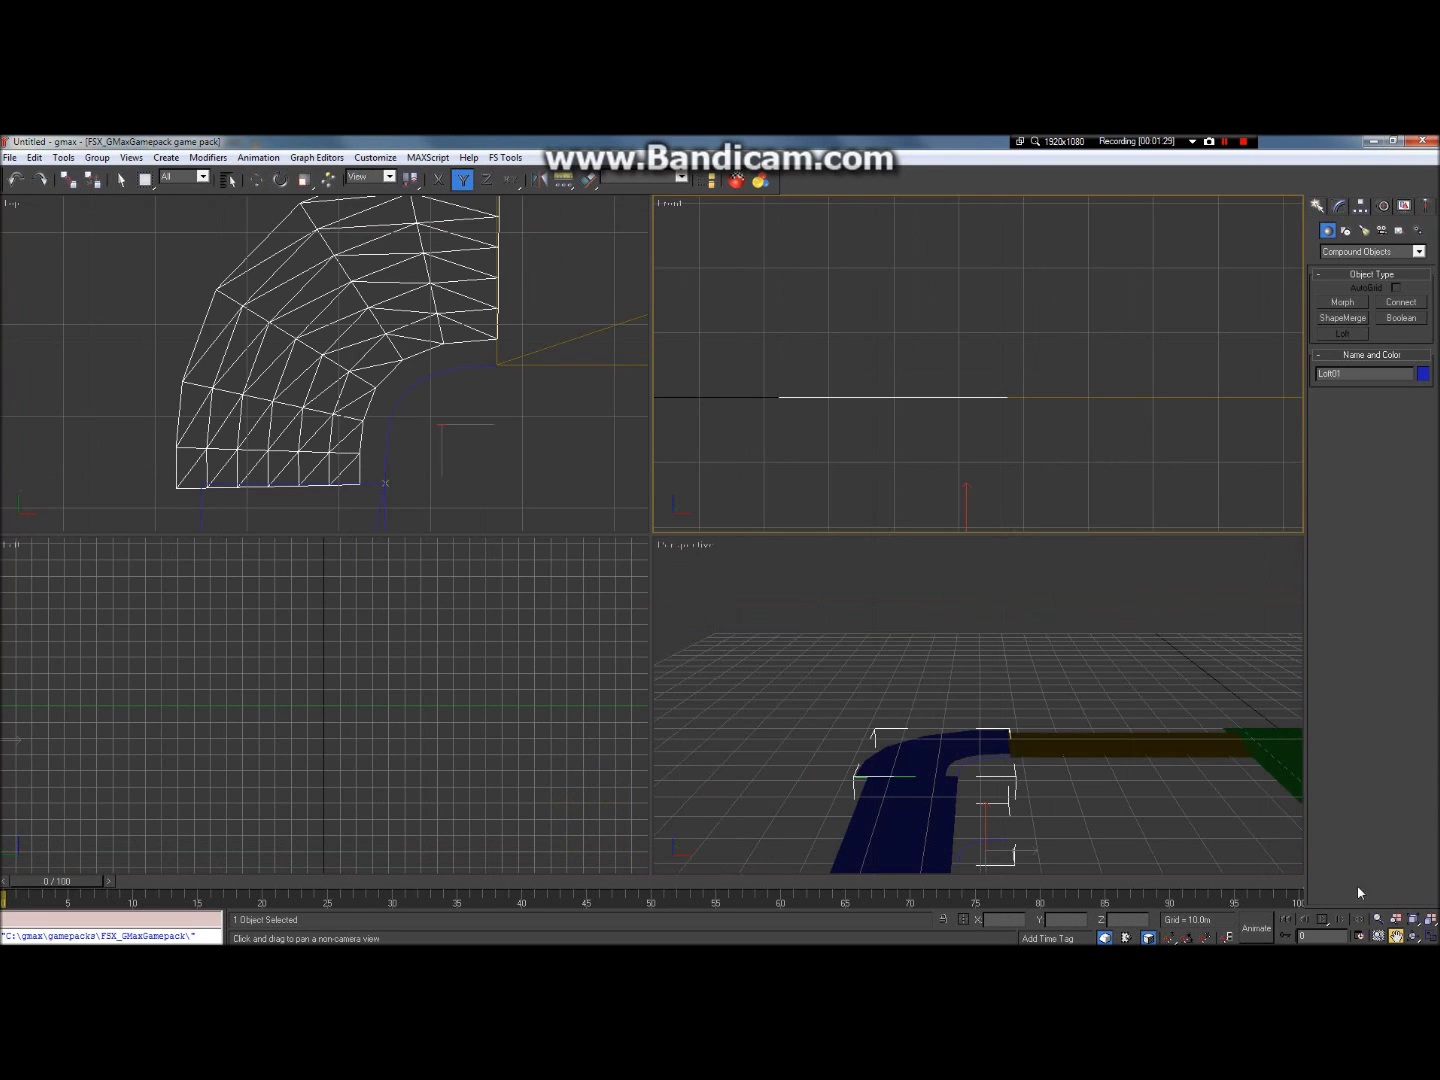
left_click_drag(463, 352, 498, 366)
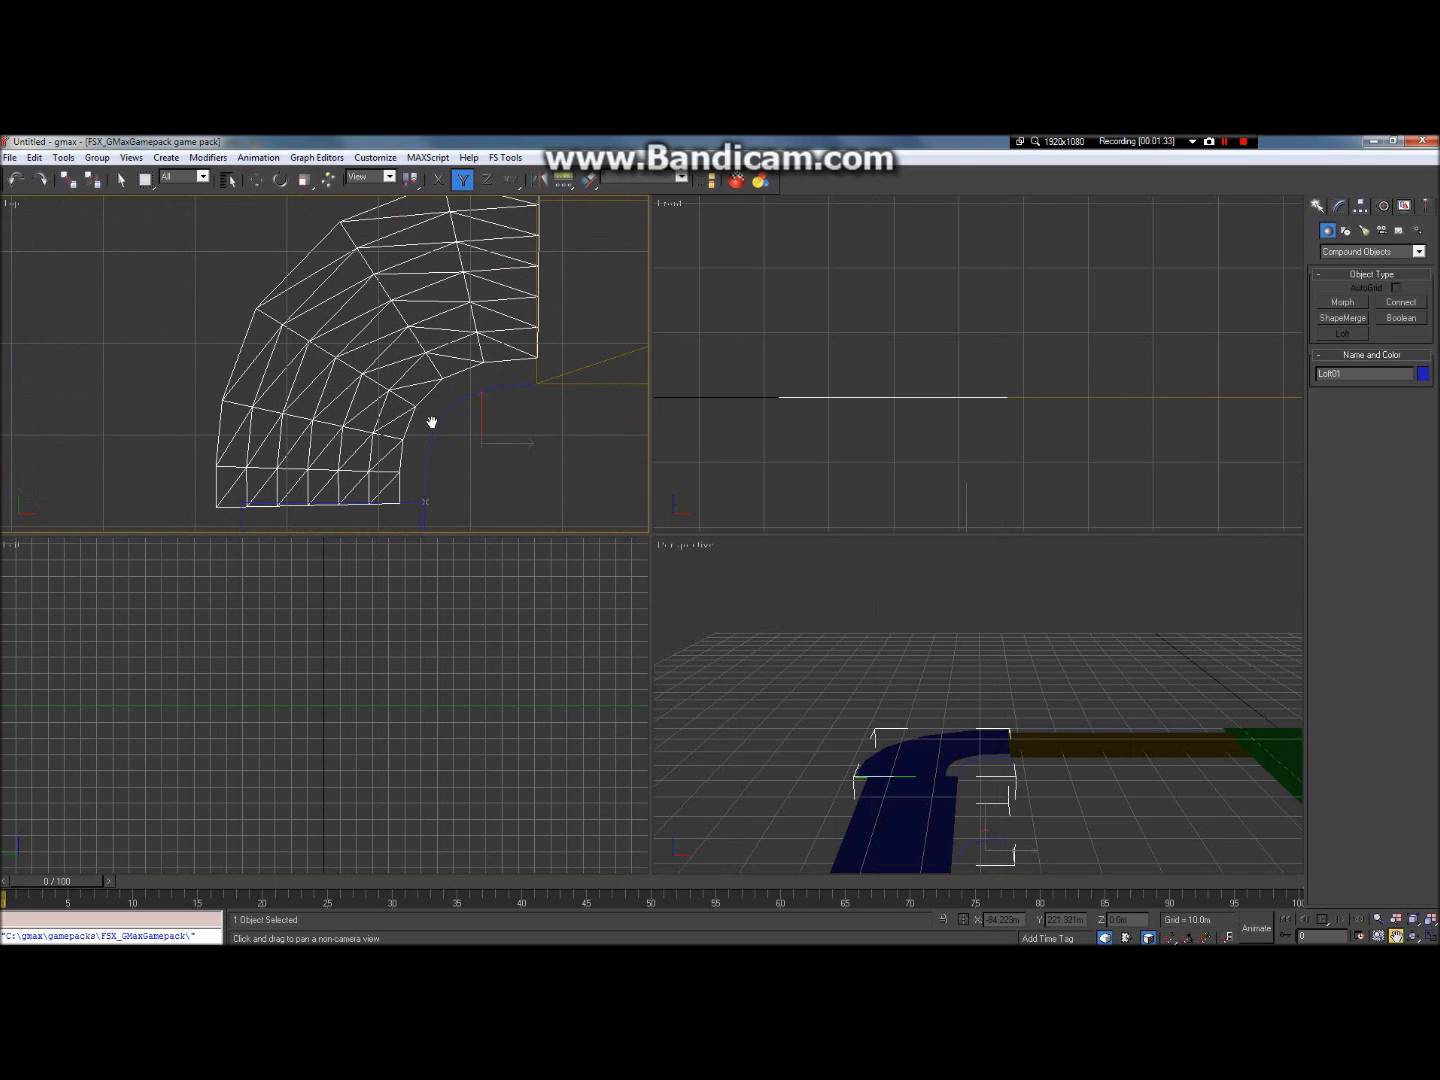
left_click_drag(432, 423, 421, 345)
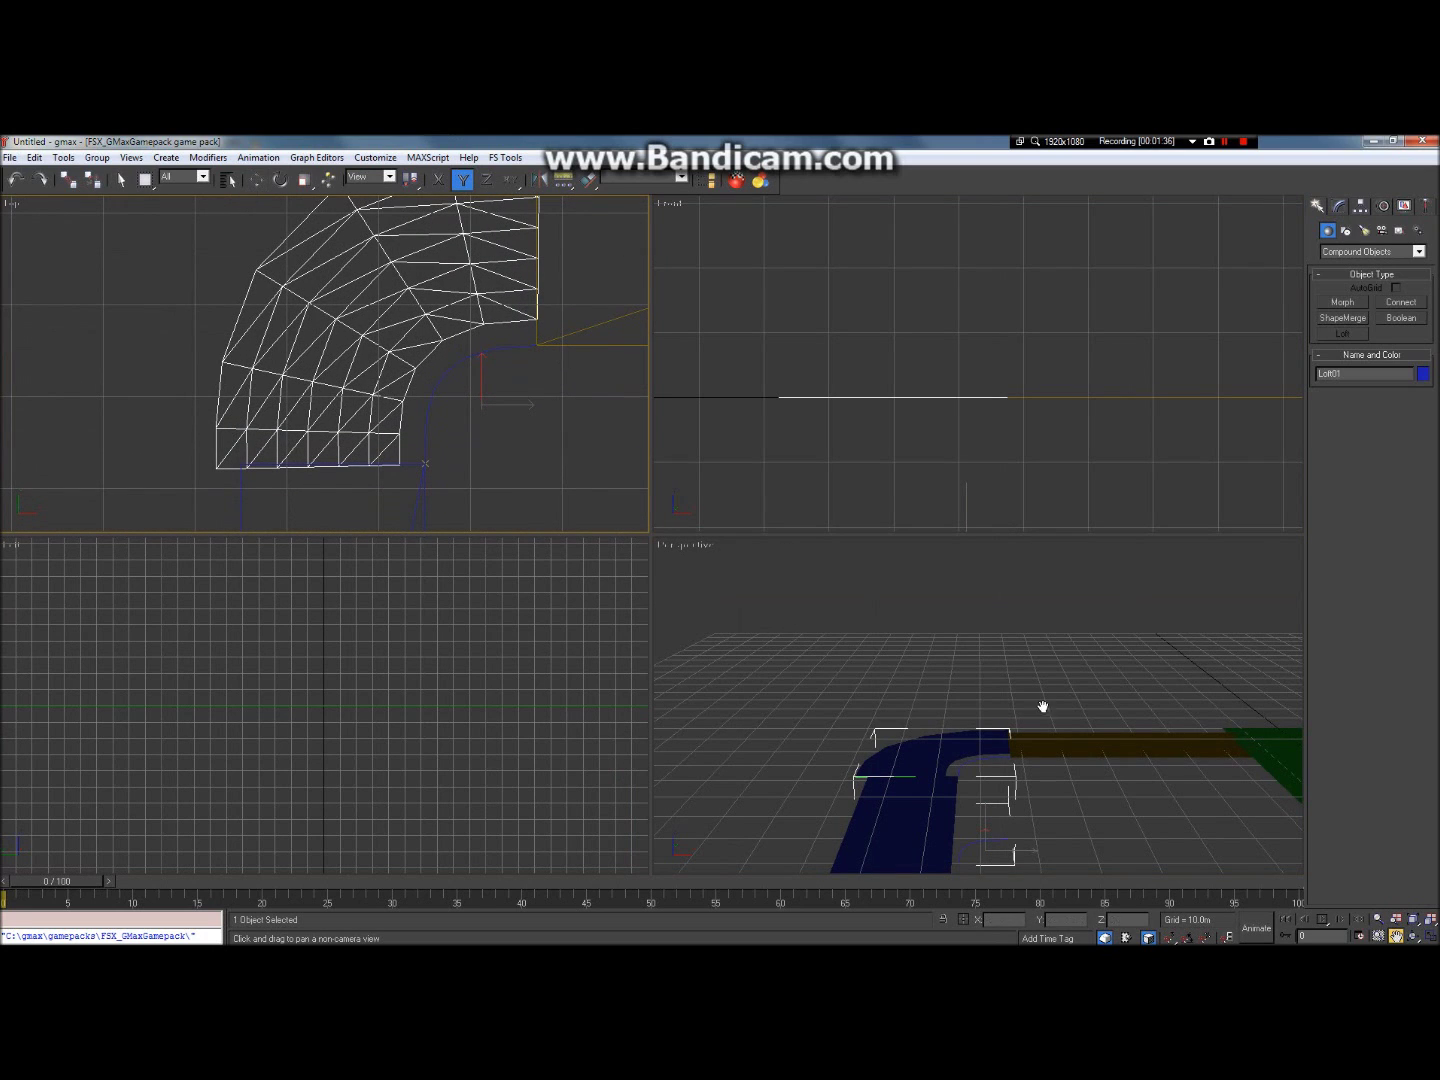
left_click(1432, 935)
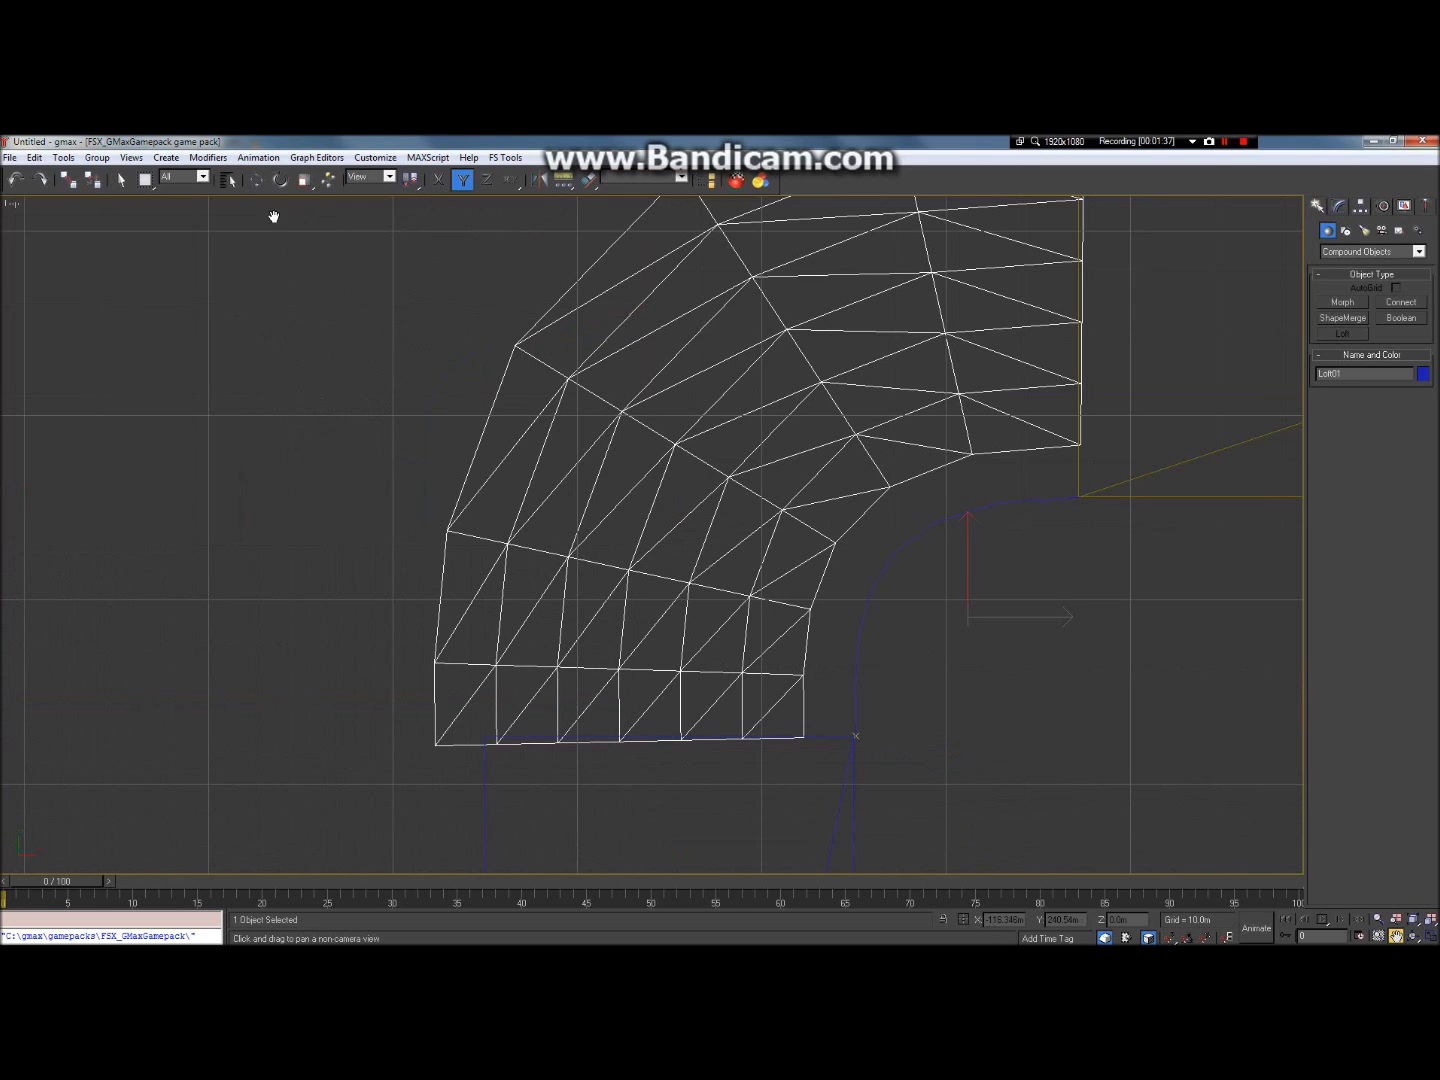
left_click(257, 179)
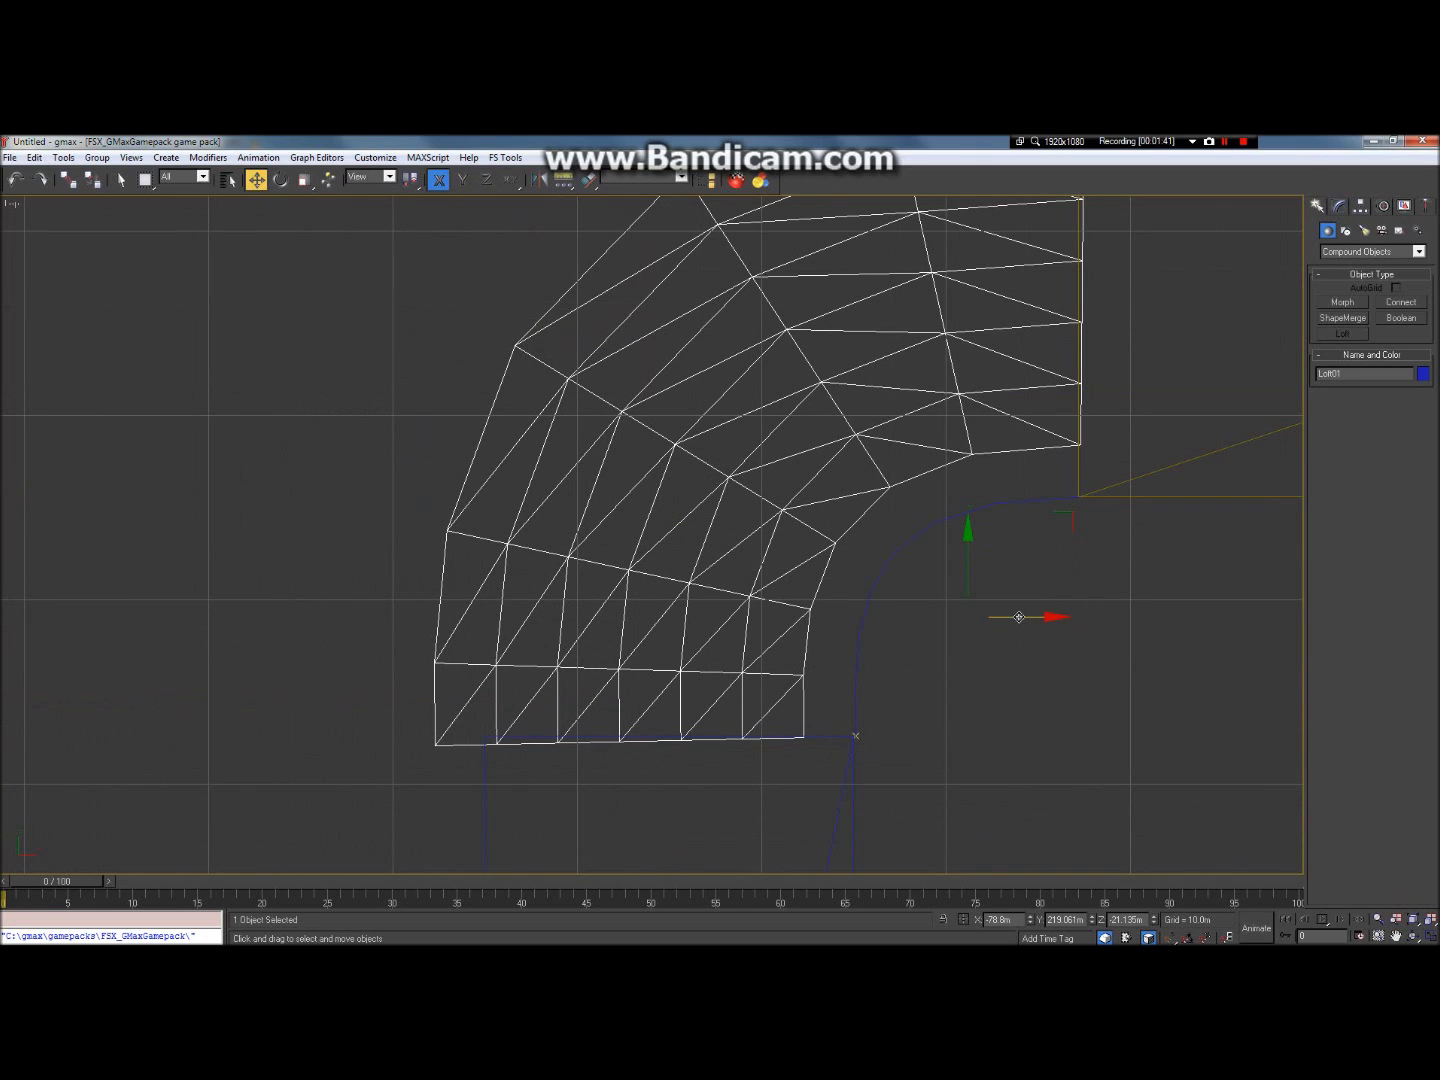
left_click_drag(968, 578, 1057, 684)
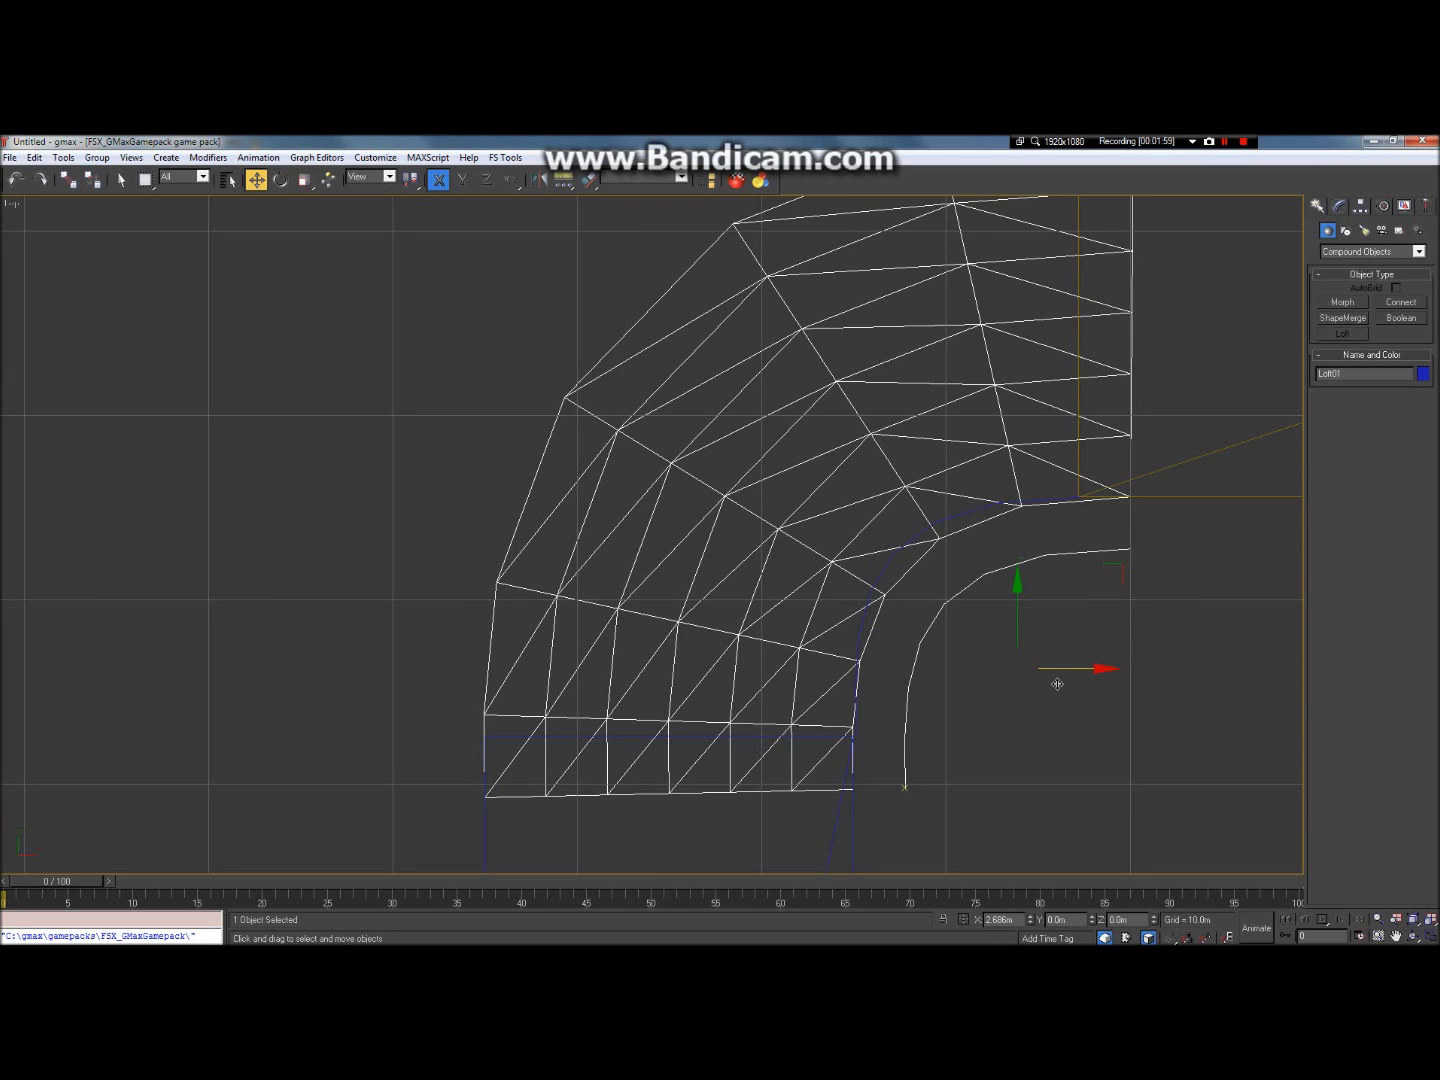
left_click_drag(1057, 684, 1057, 684)
Step: Examine the lofted corner's joints with the brown and blue taxiway planes and the smoothness of its outer curve
scroll(718, 496, "down", 5)
scroll(874, 408, "up", 8)
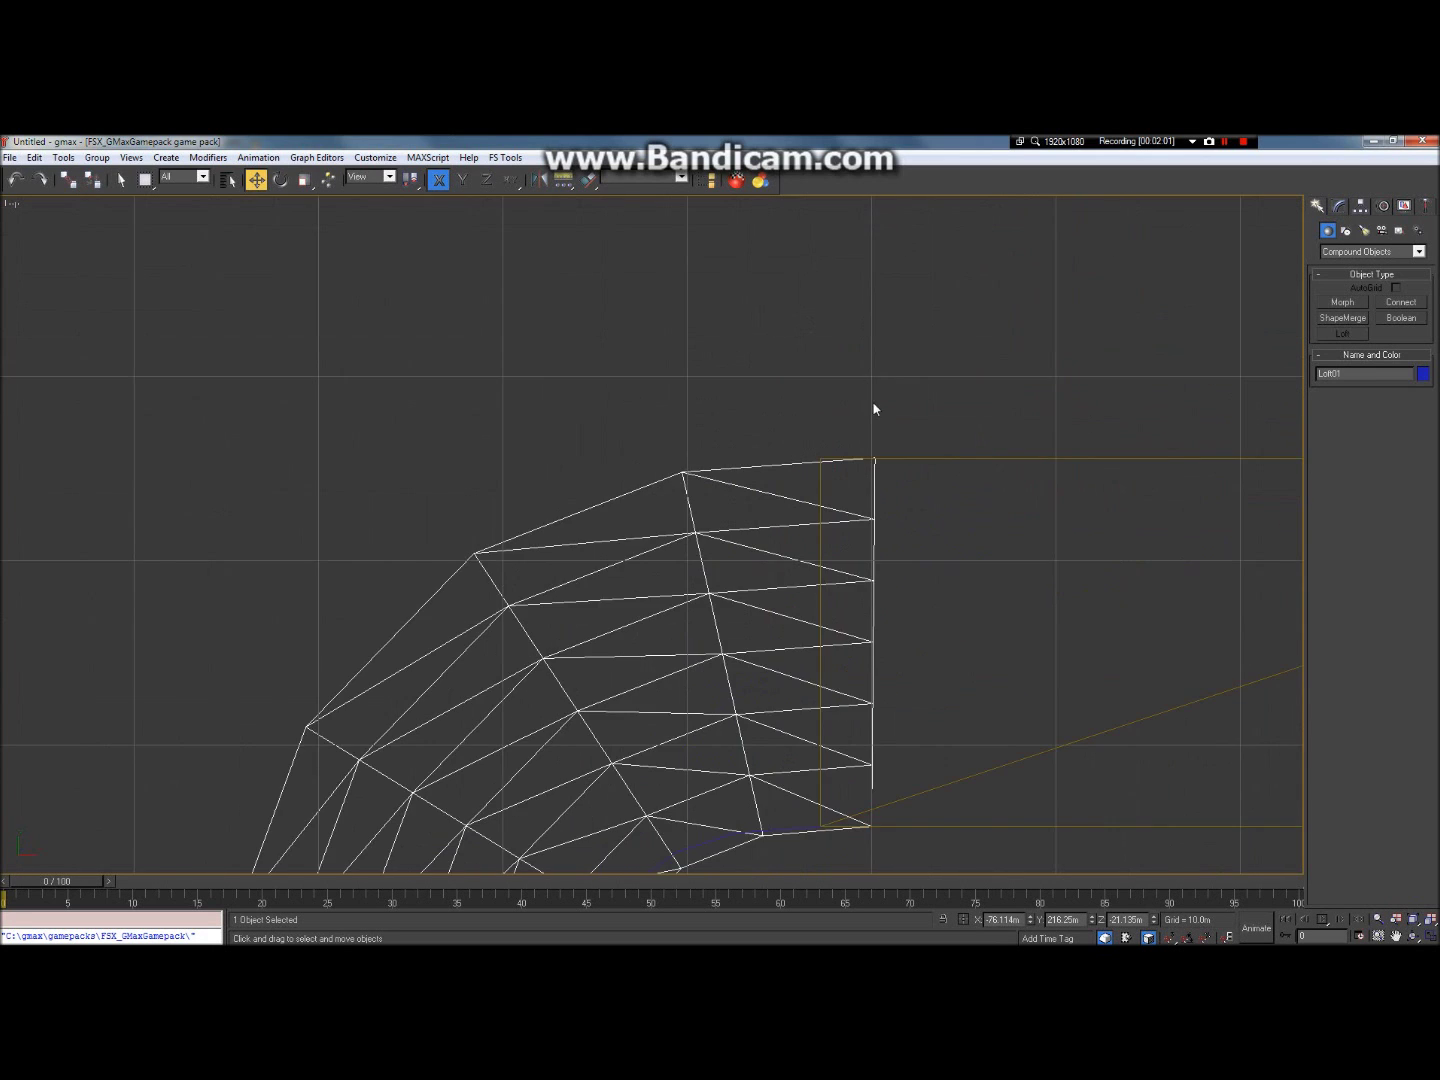
scroll(809, 487, "down", 6)
scroll(787, 704, "up", 3)
scroll(787, 704, "down", 1)
scroll(780, 378, "up", 5)
scroll(766, 473, "down", 6)
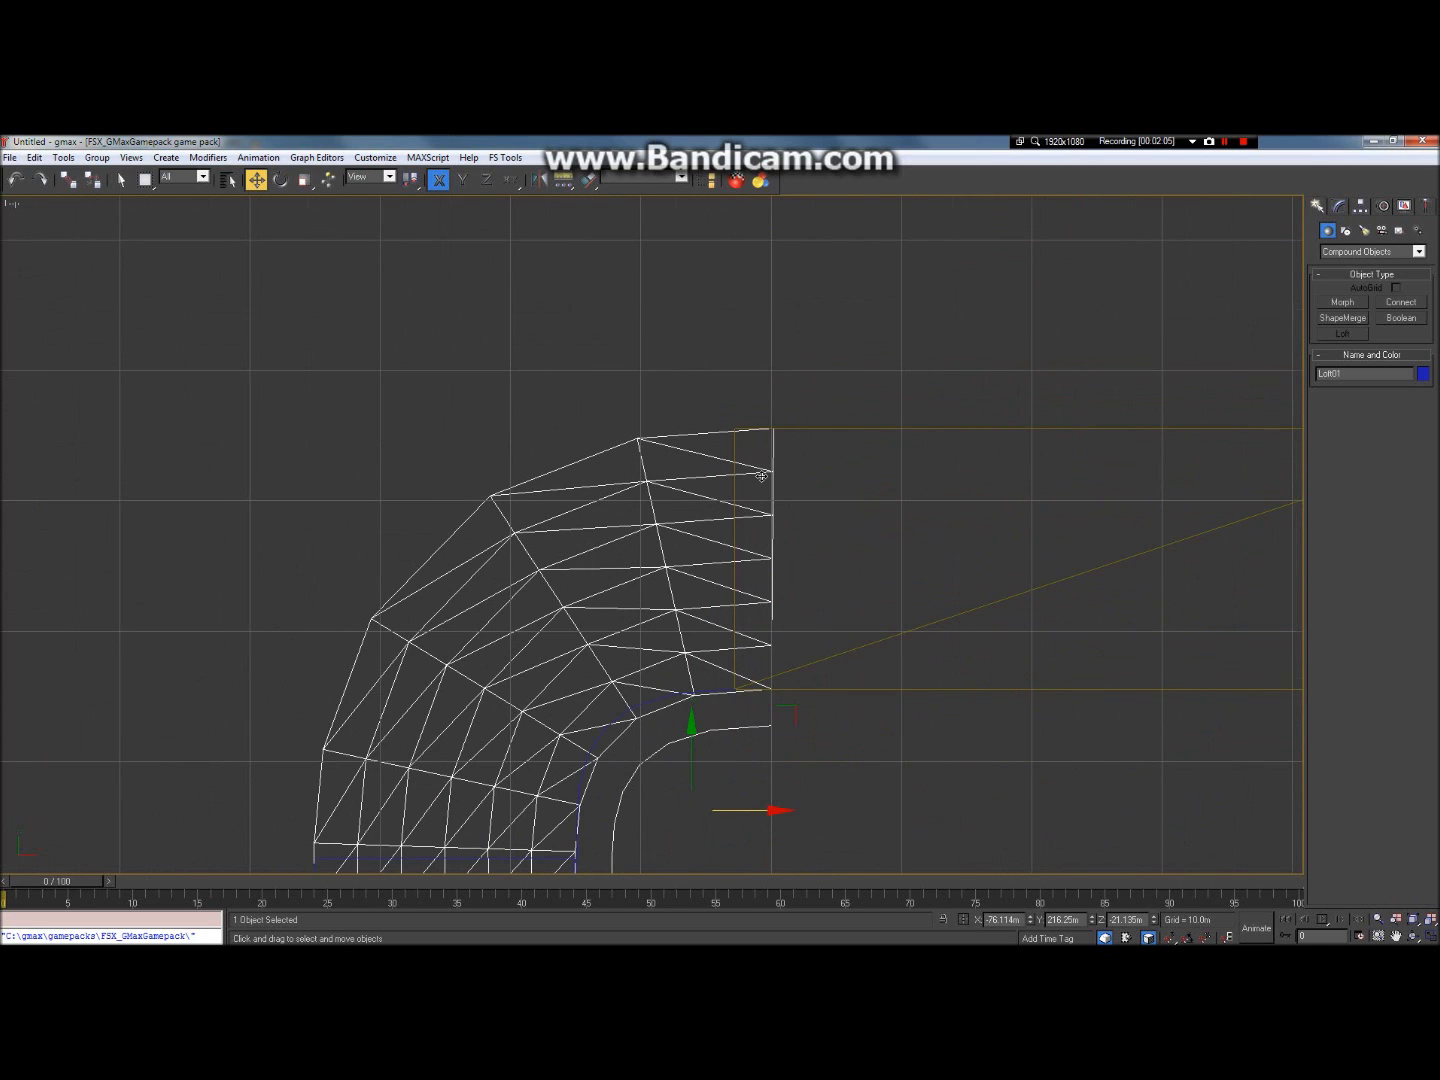
scroll(768, 498, "up", 2)
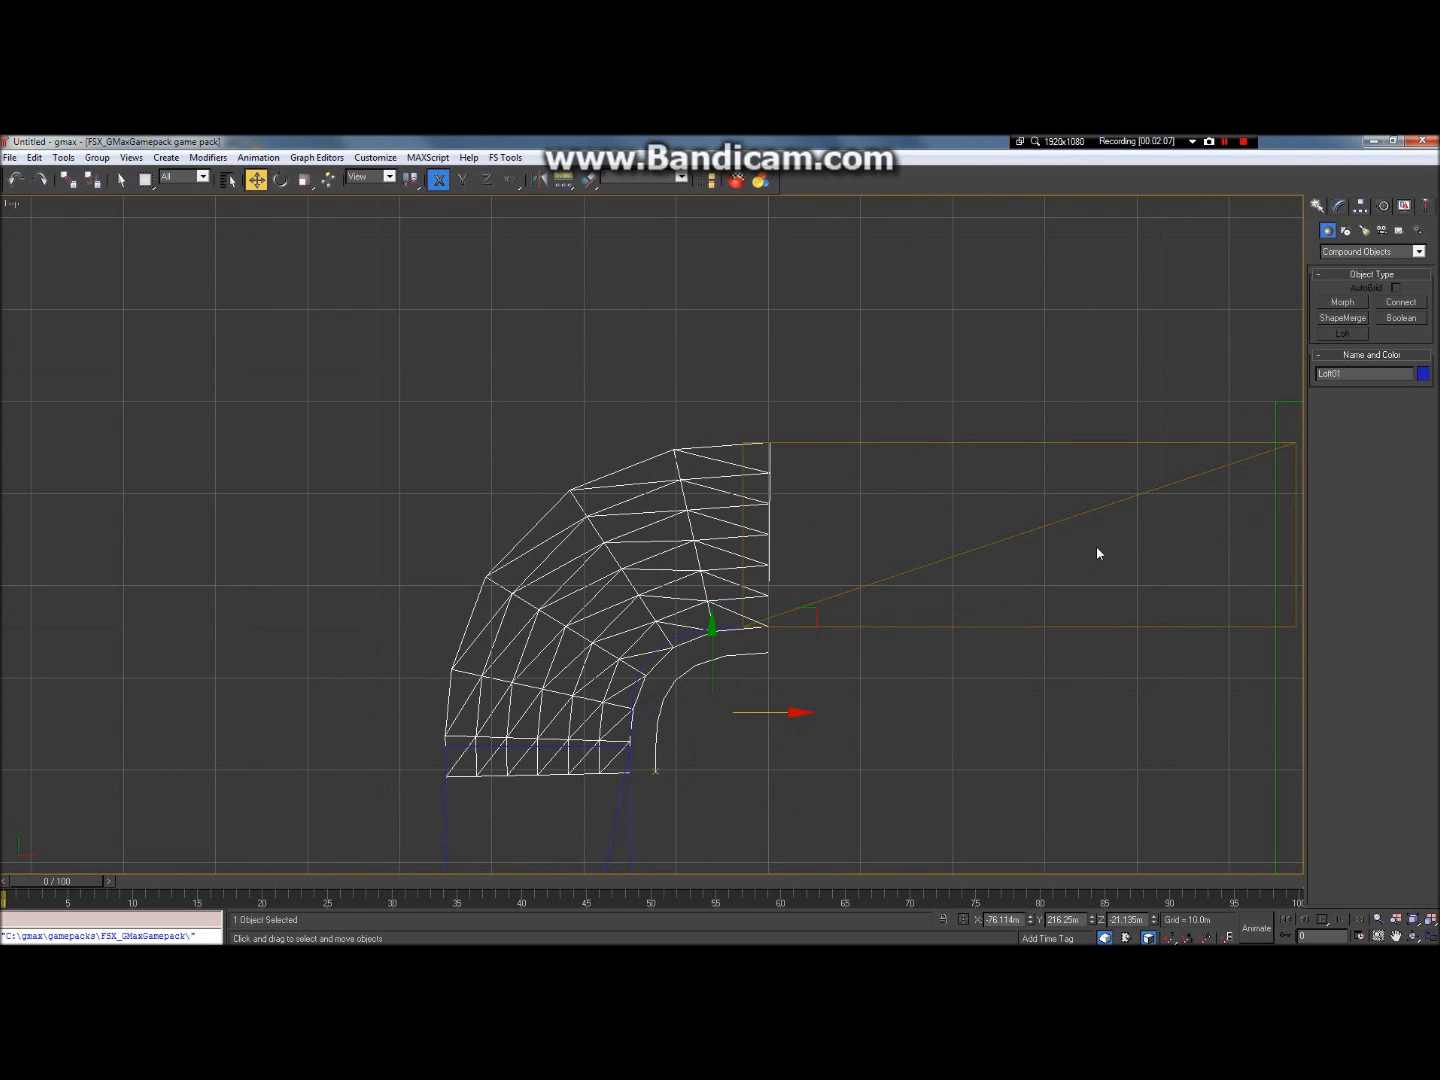
scroll(534, 821, "up", 3)
scroll(516, 820, "down", 6)
scroll(518, 807, "up", 5)
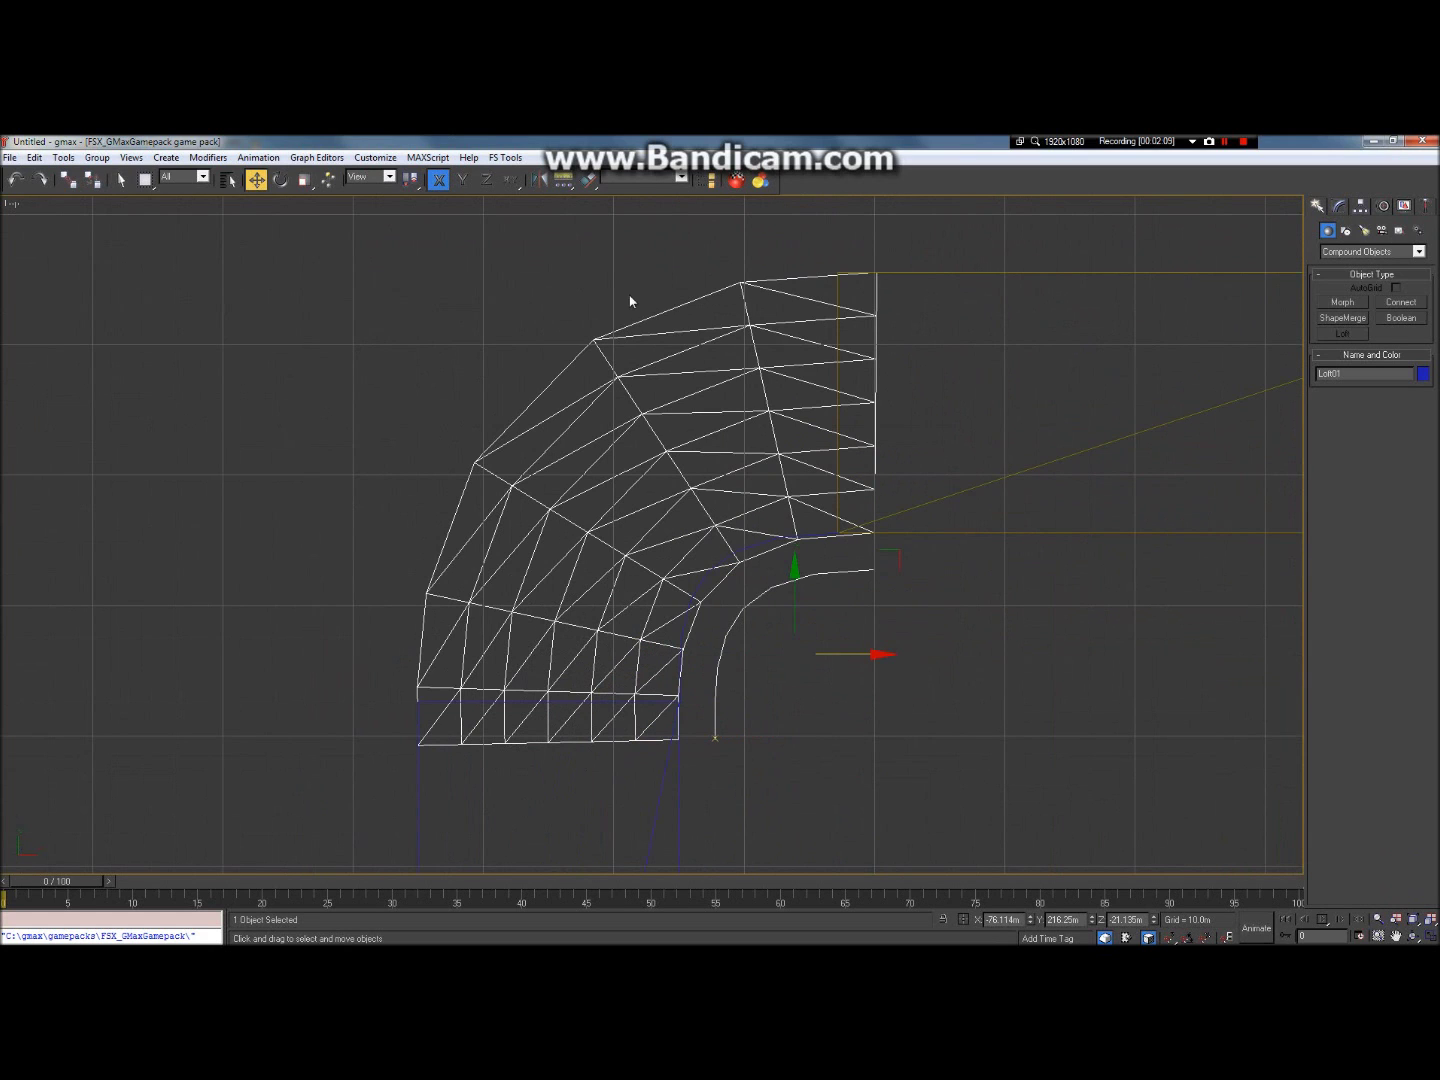
scroll(620, 447, "down", 4)
scroll(540, 510, "up", 4)
scroll(604, 556, "down", 3)
scroll(690, 660, "up", 3)
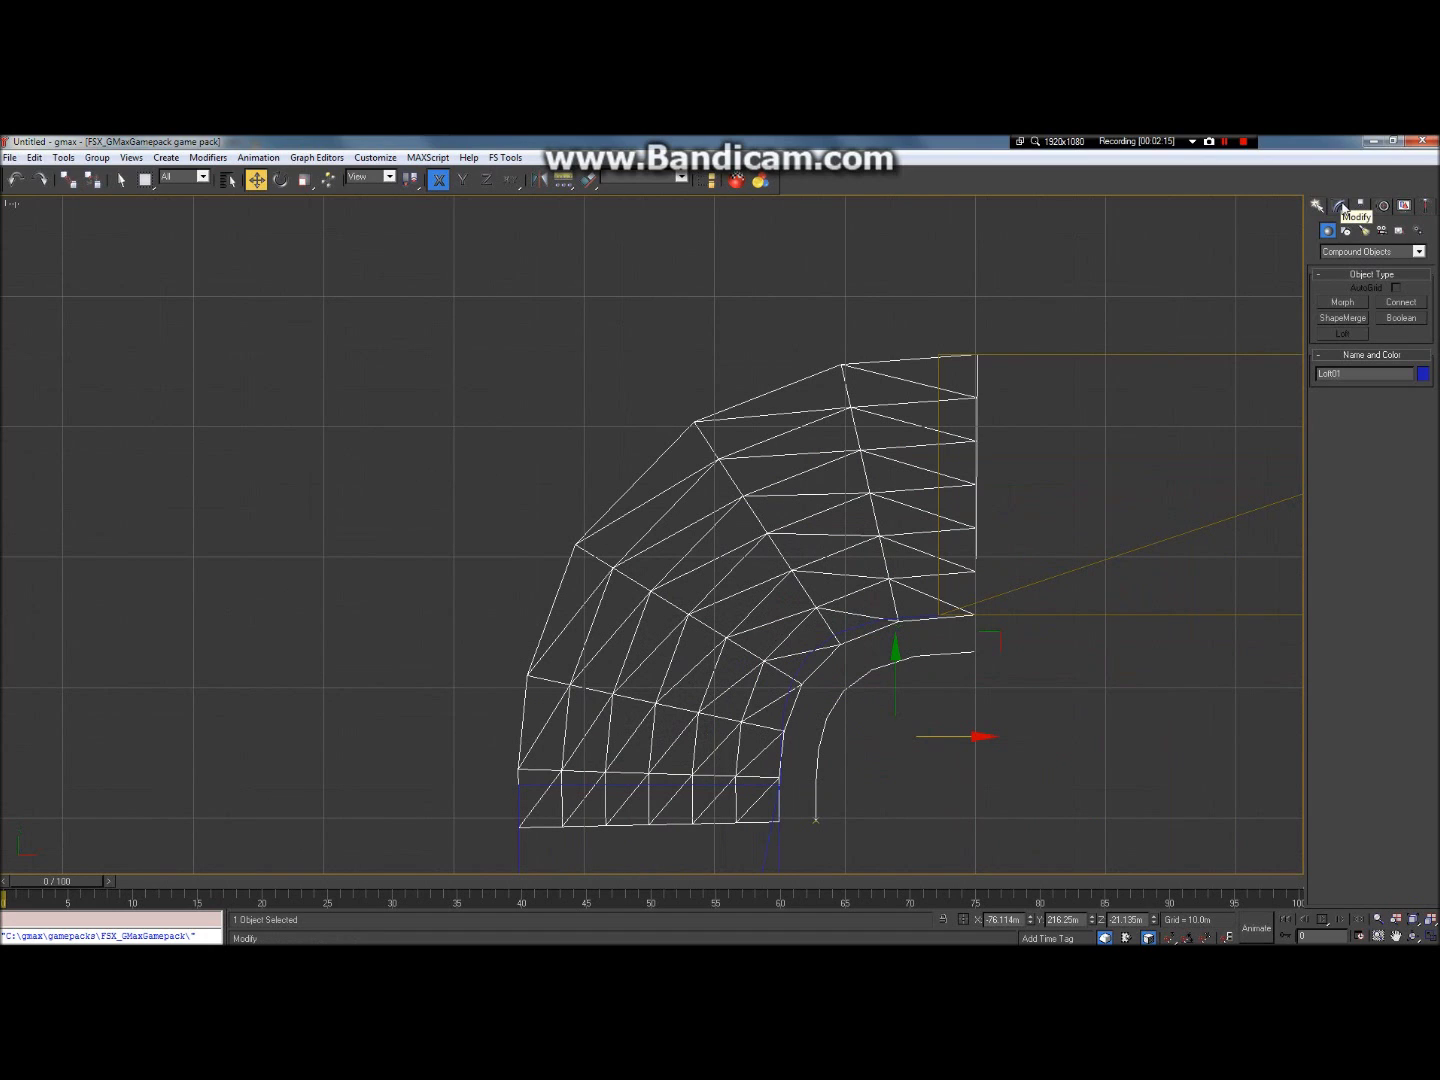
Step: Set the lofted corner's Shape Steps to 0 in its skin parameters
left_click(1341, 206)
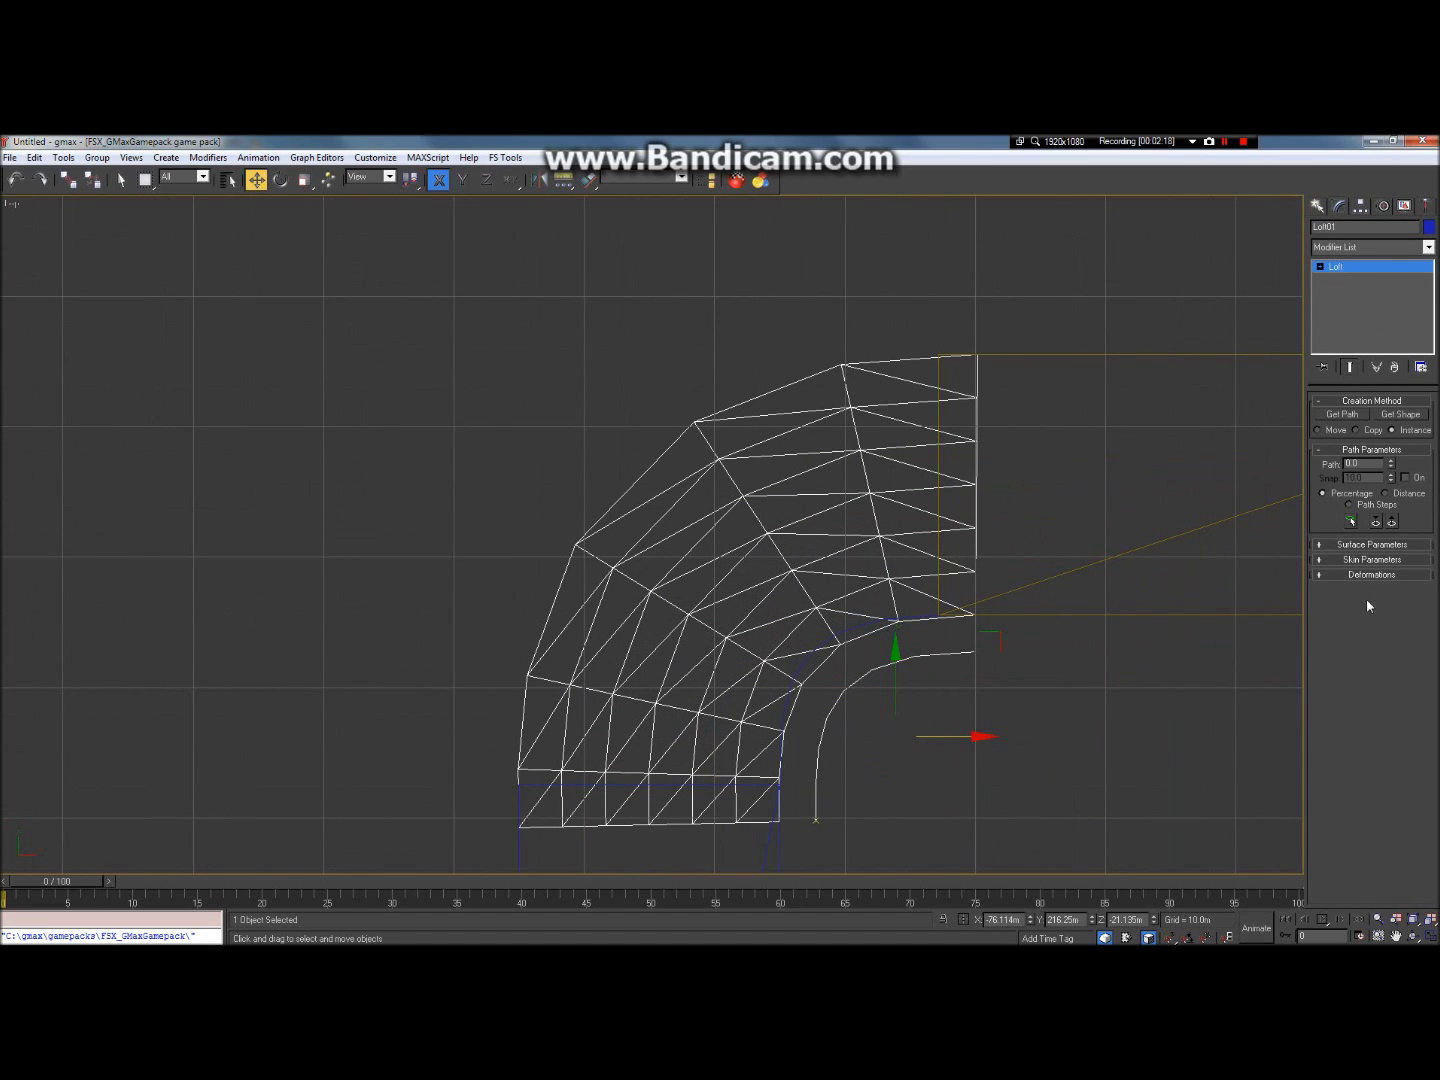
left_click(1319, 561)
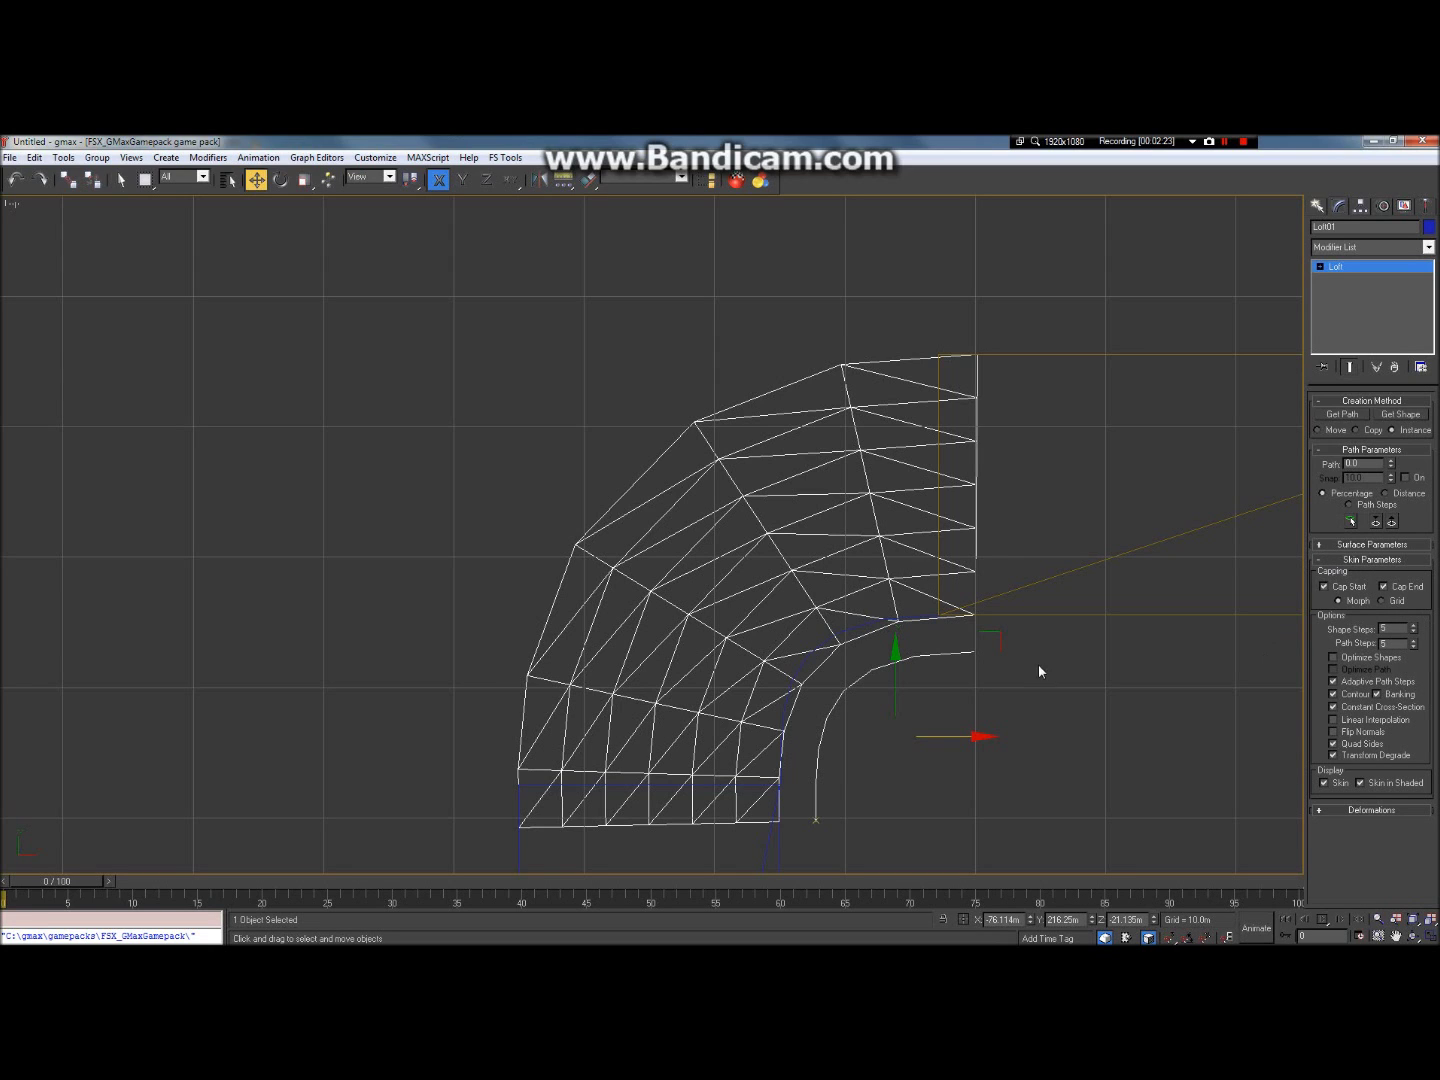
left_click(1414, 624)
left_click(1414, 624)
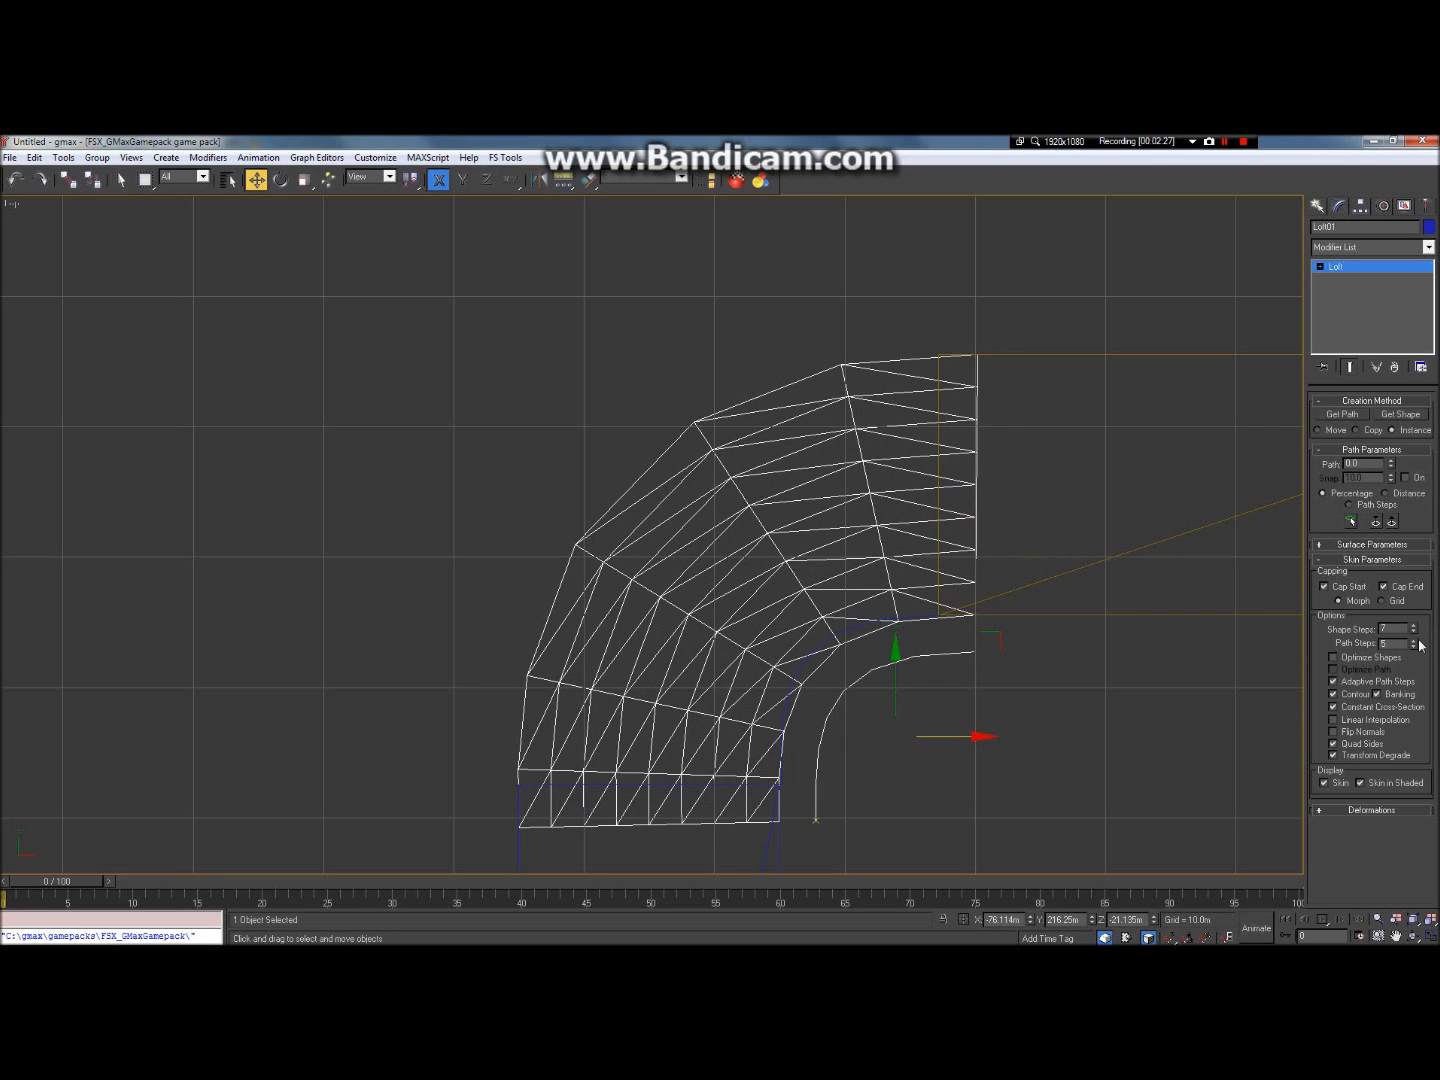
left_click(1414, 633)
left_click(1414, 633)
left_click(1414, 633)
left_click(1414, 633)
left_click(1414, 633)
left_click(1414, 633)
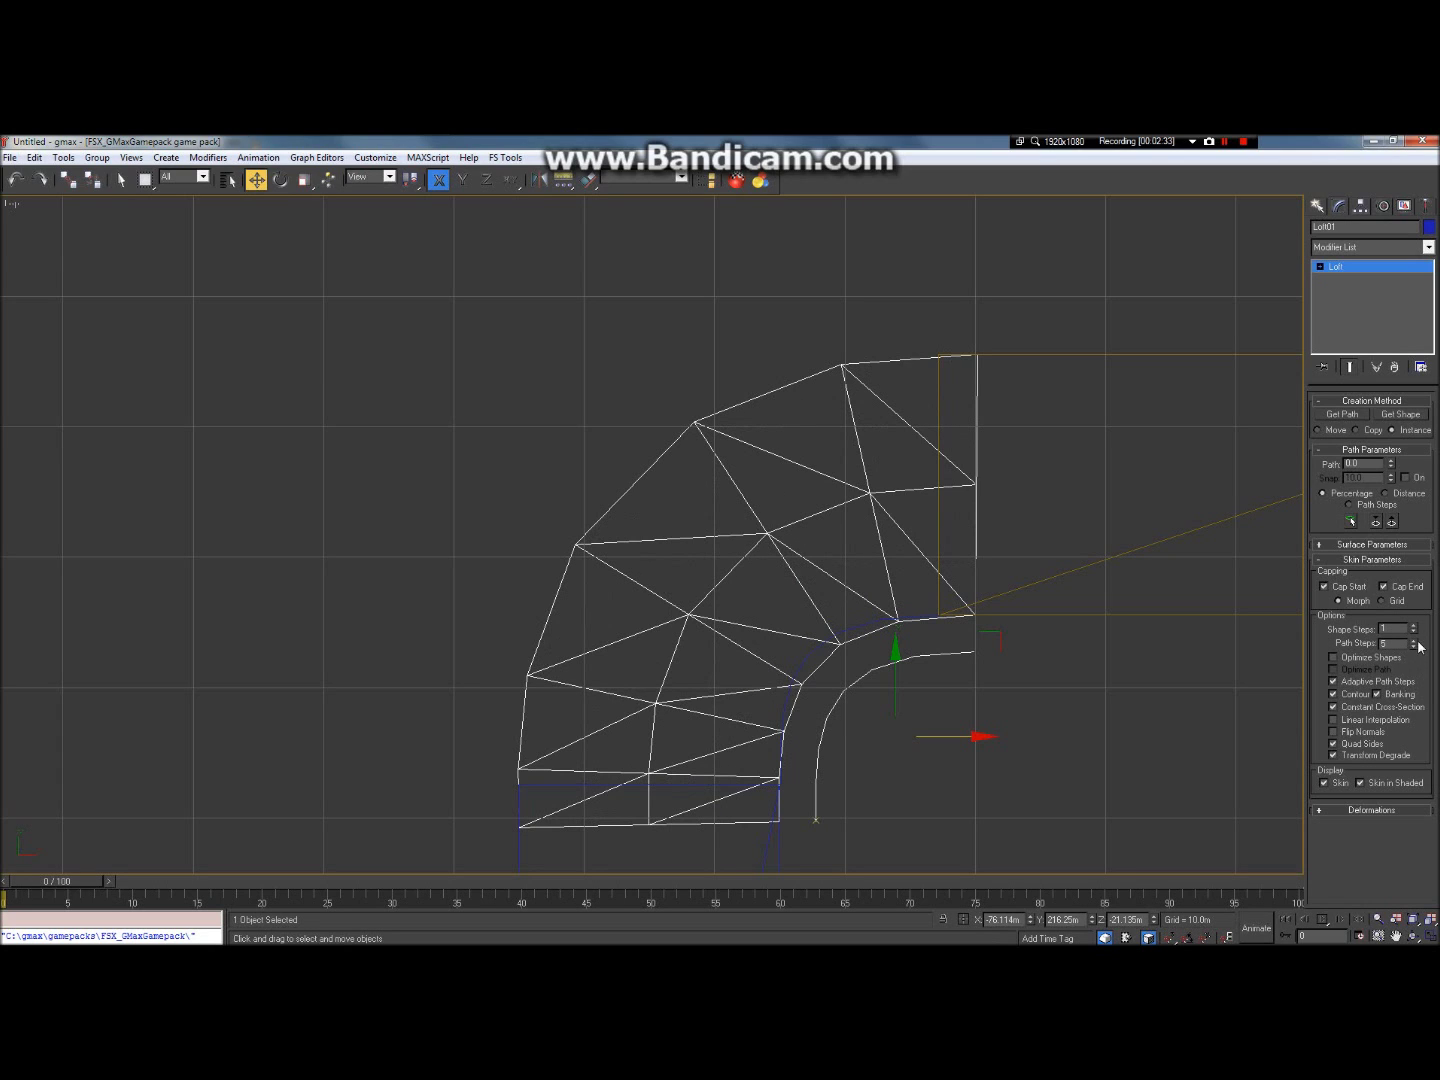
left_click(1414, 633)
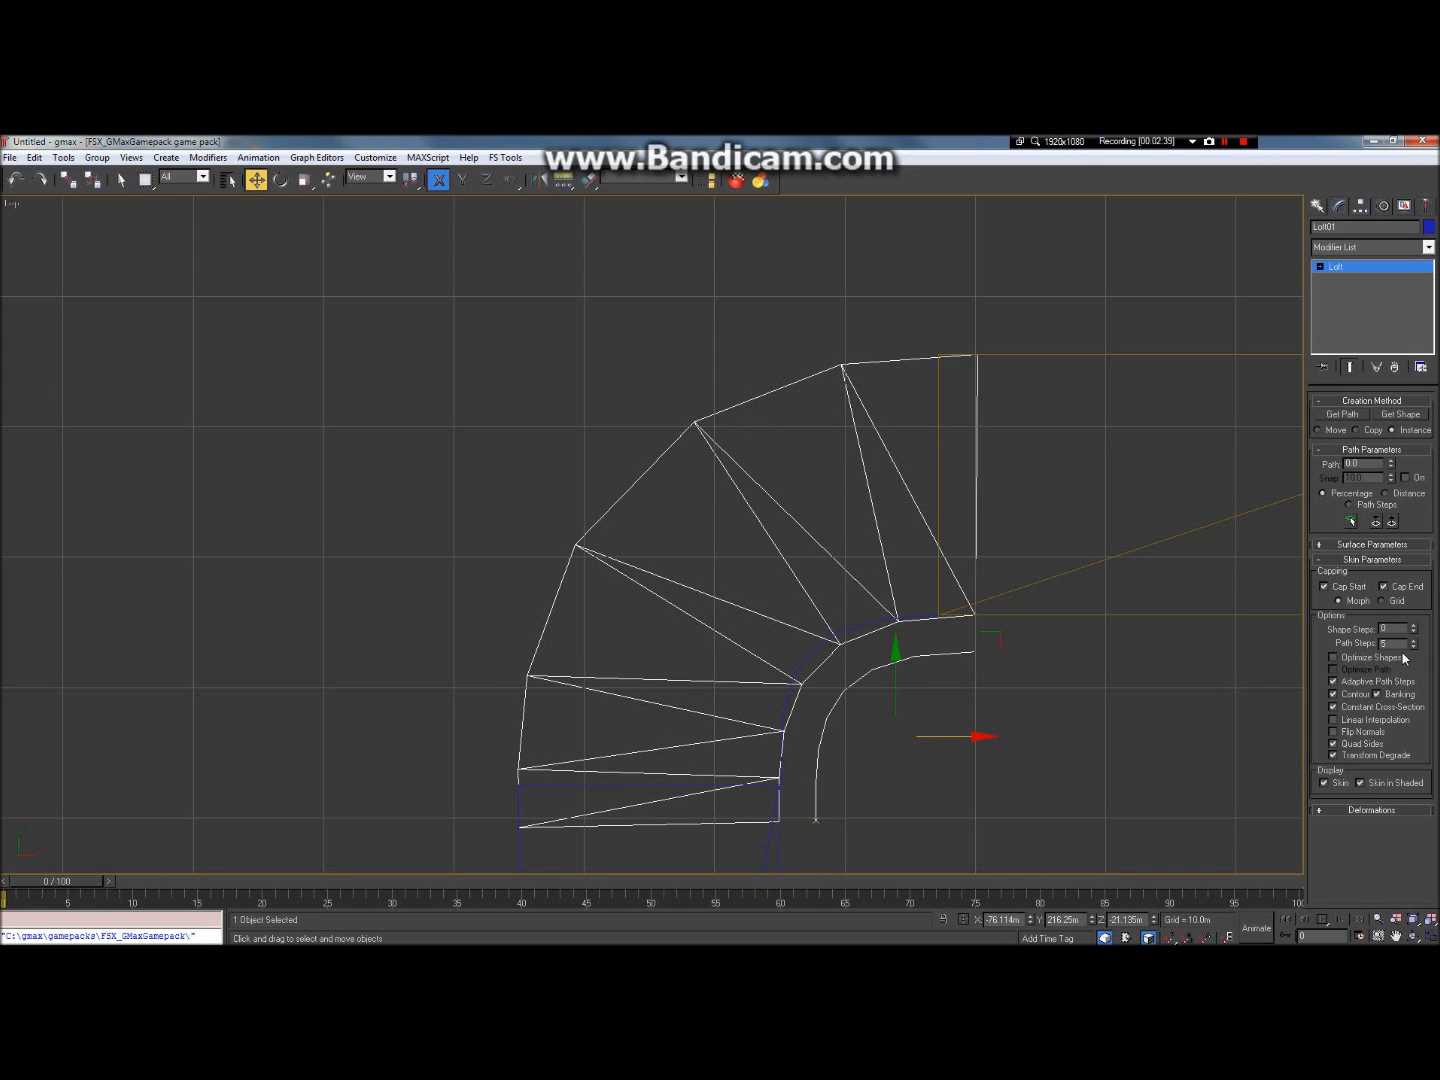
Step: Set the lofted corner's Path Steps to 10 to smooth its curve
left_click_drag(1414, 648, 1414, 648)
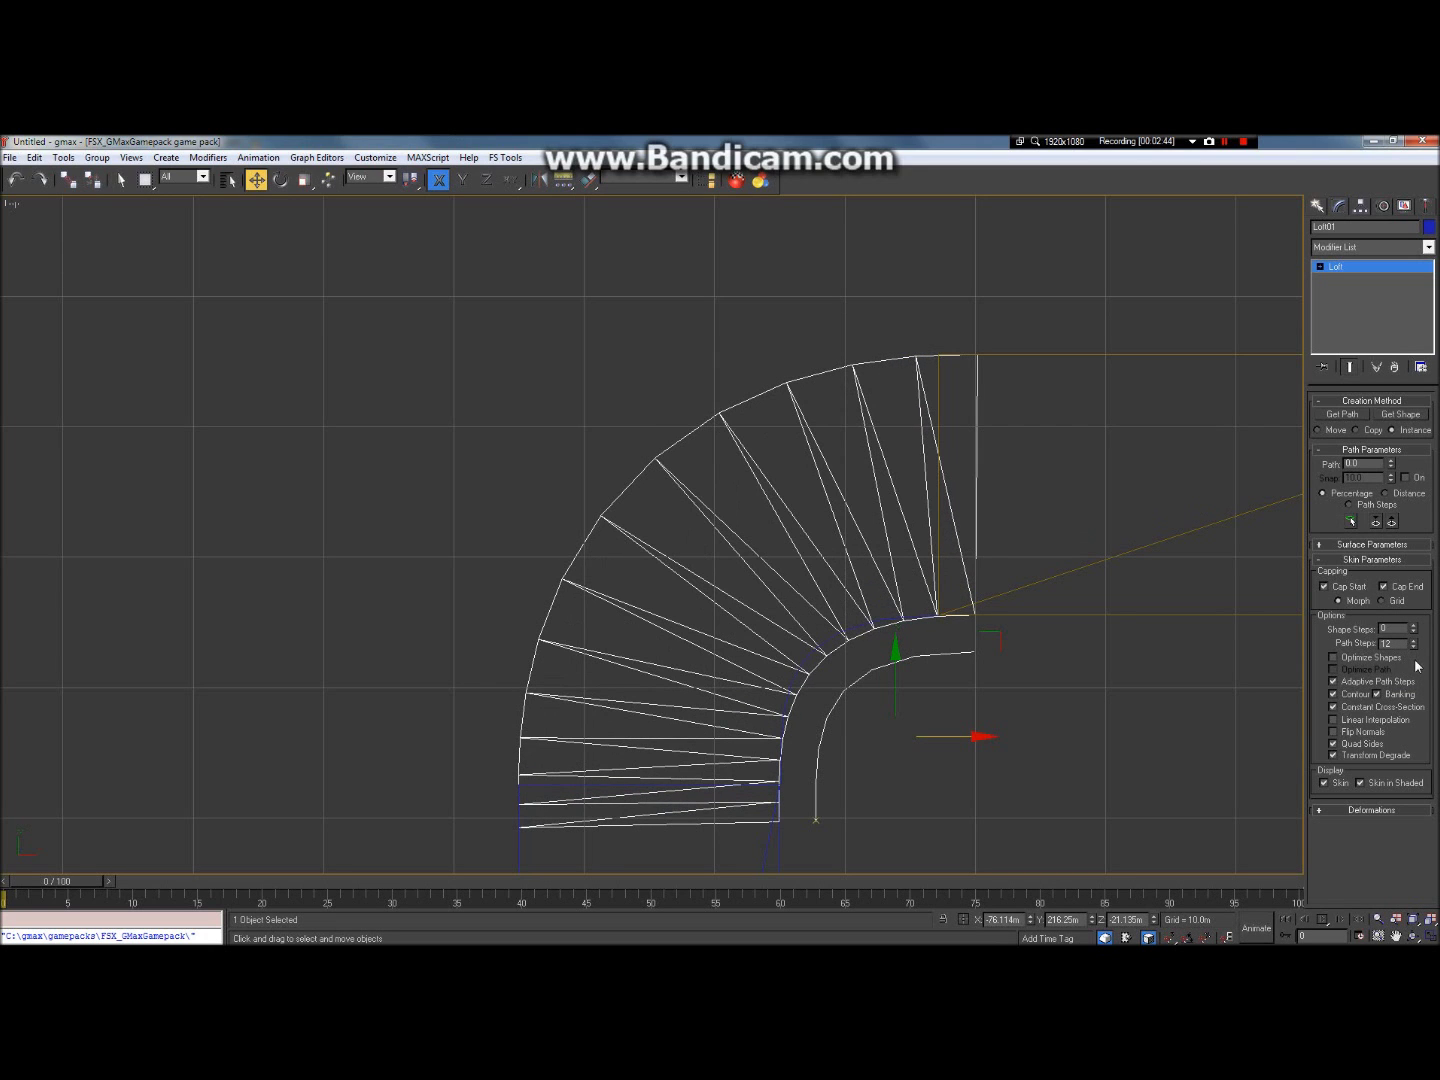
left_click(1414, 648)
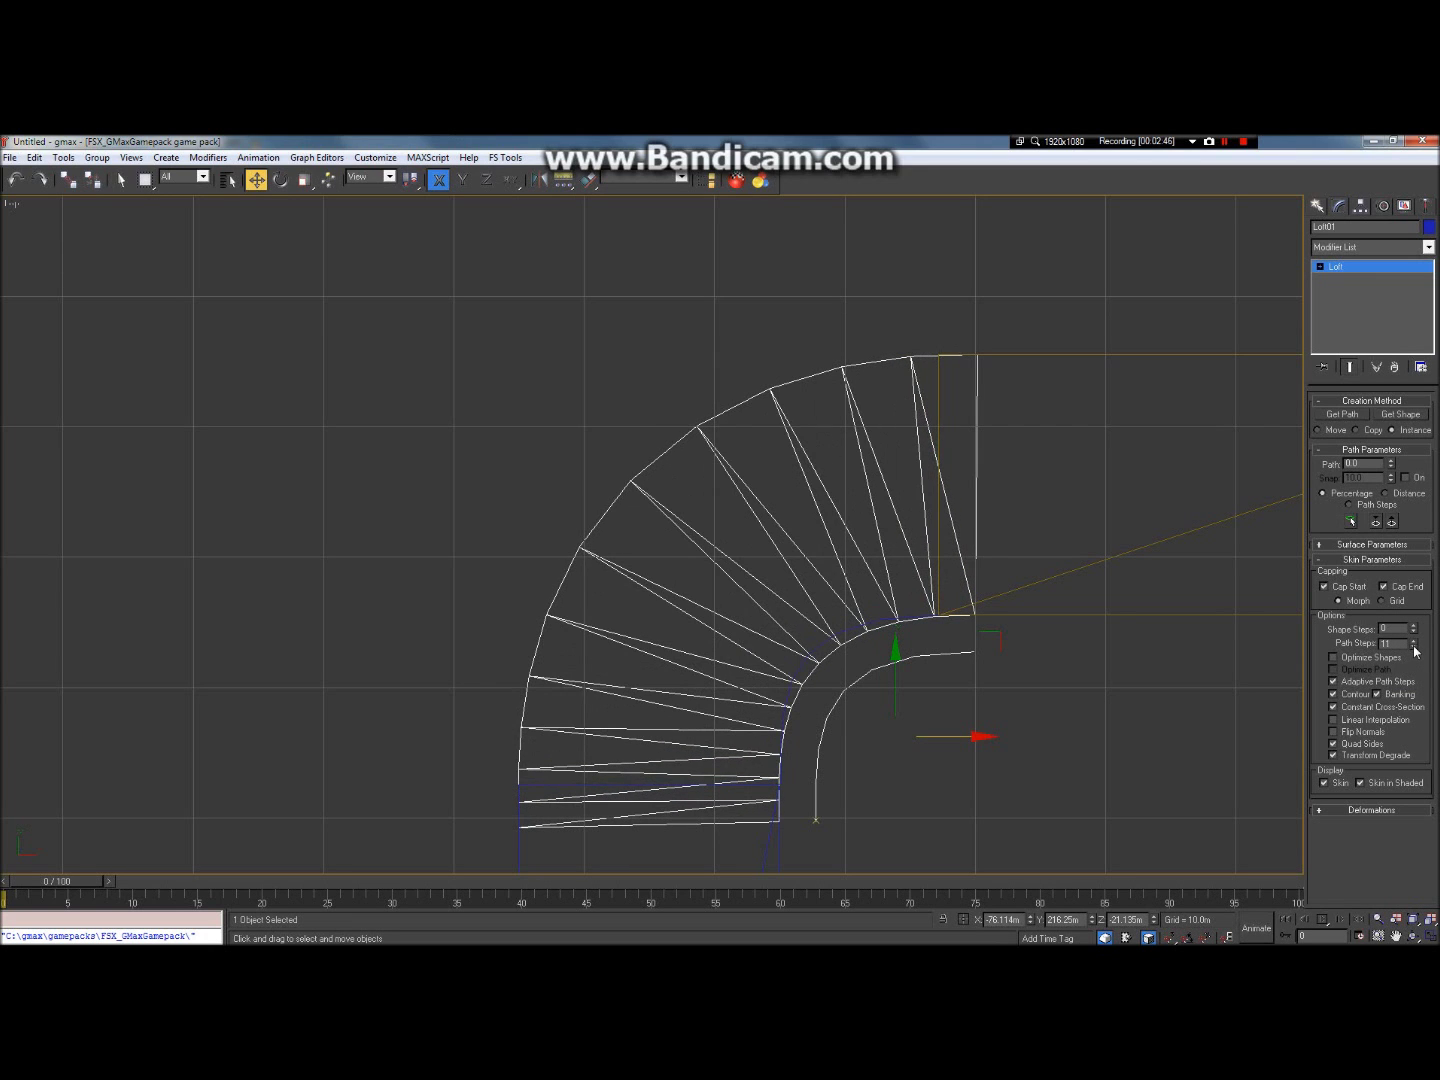
left_click_drag(1413, 651, 1413, 653)
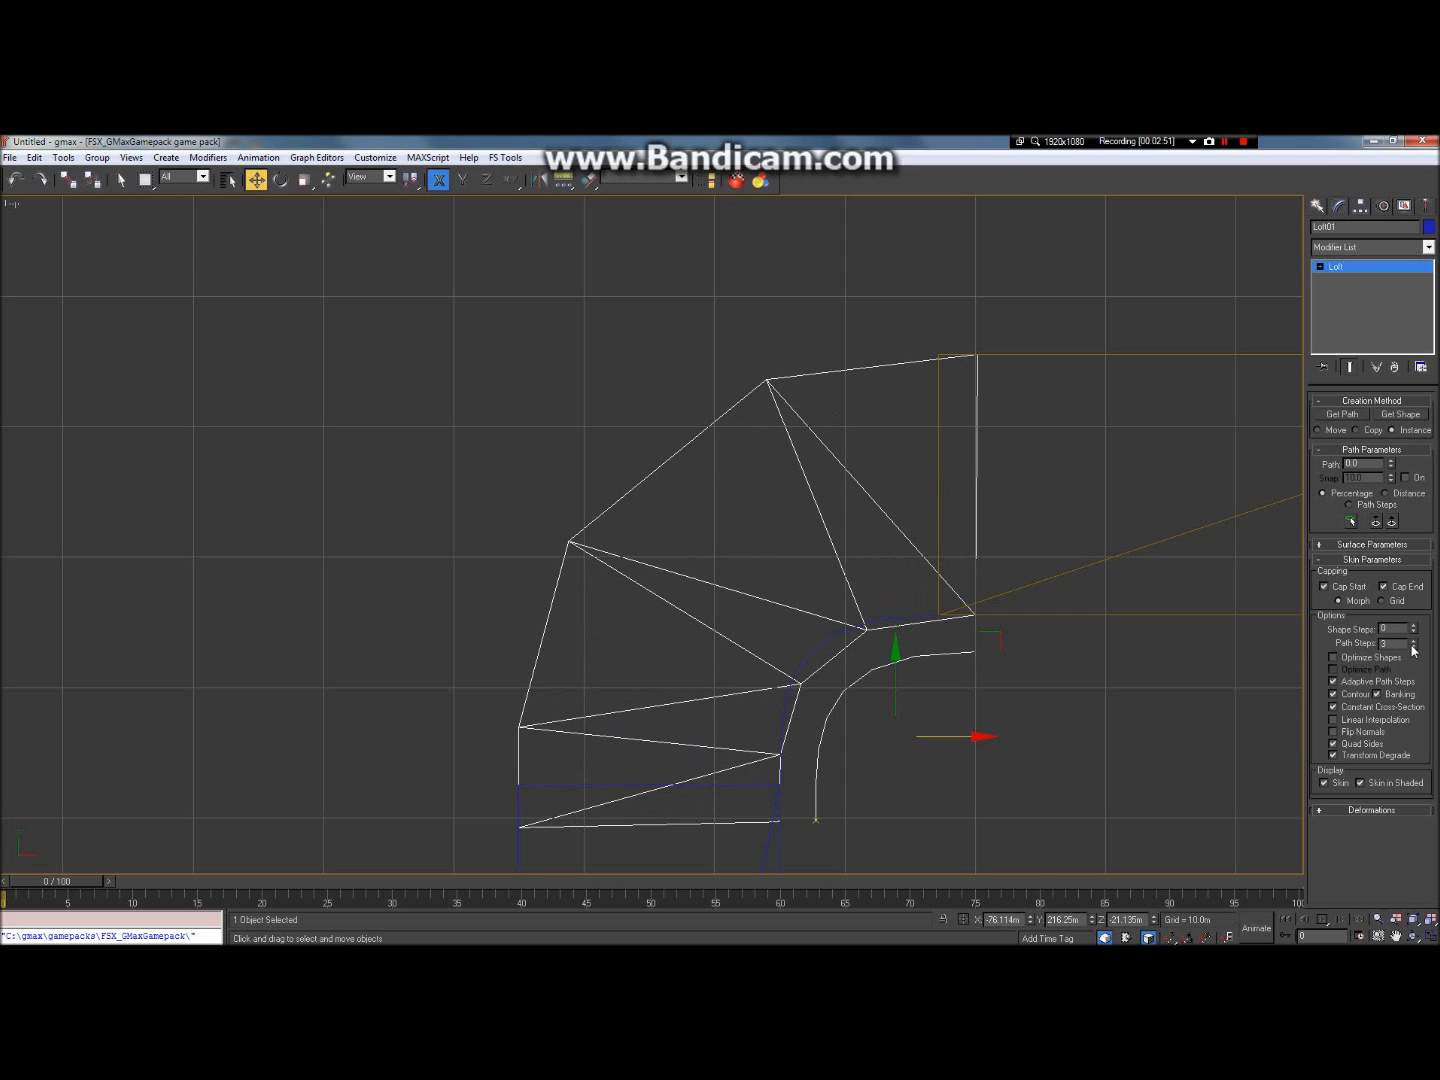
left_click(1413, 647)
left_click_drag(1413, 642, 1413, 642)
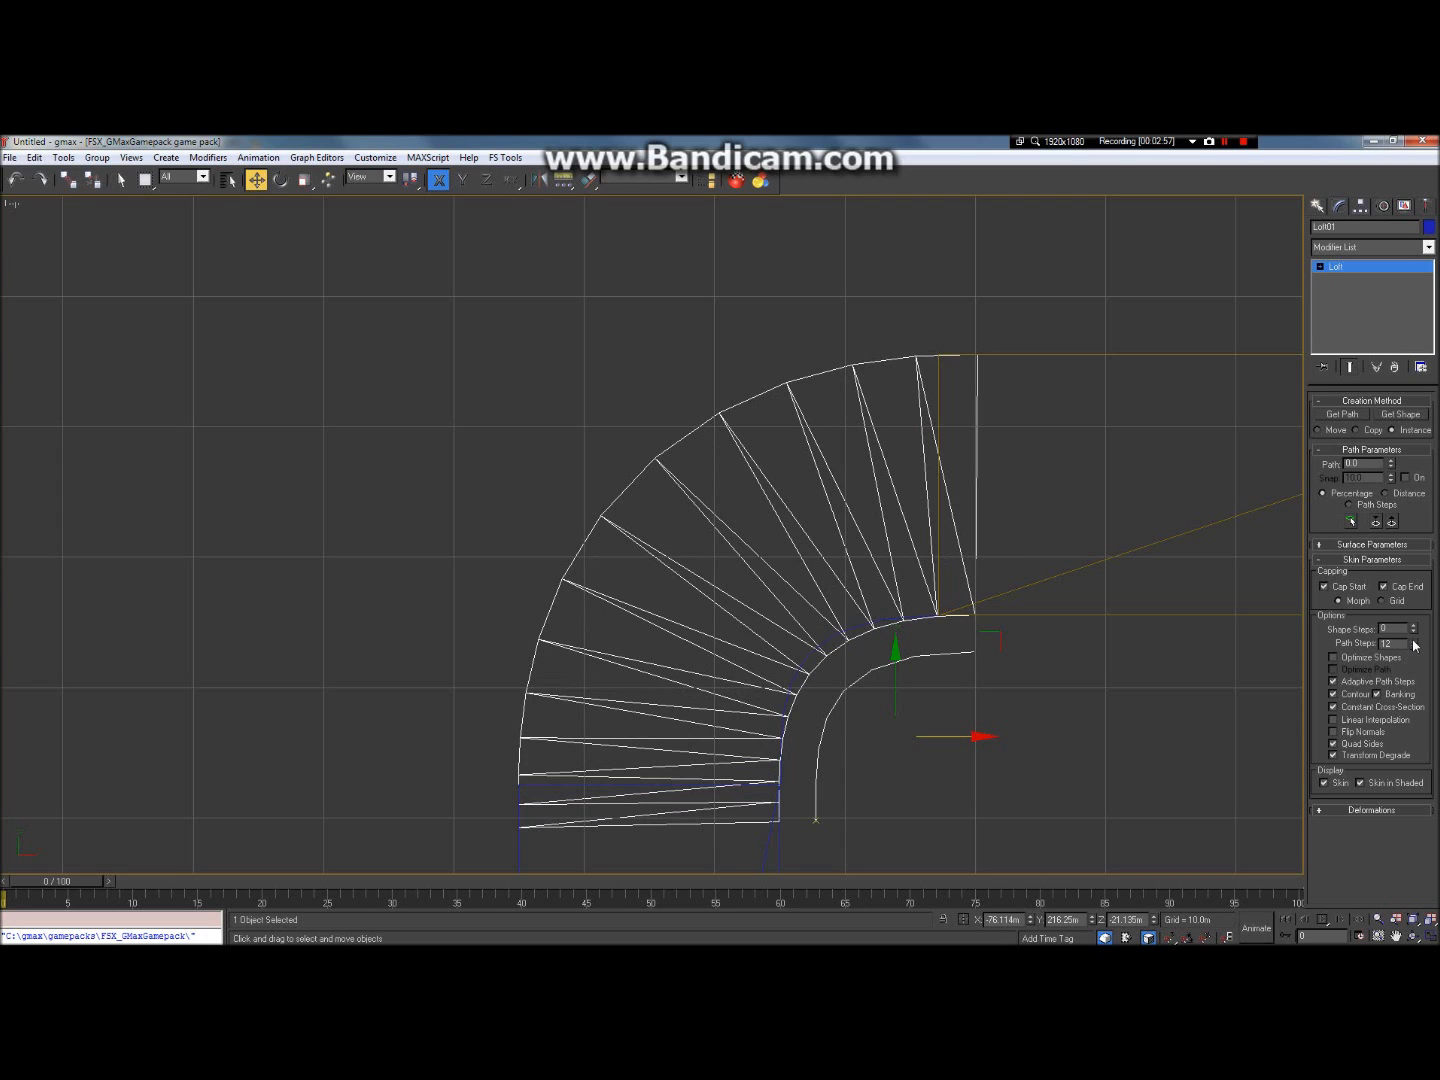
left_click_drag(1416, 653, 1416, 653)
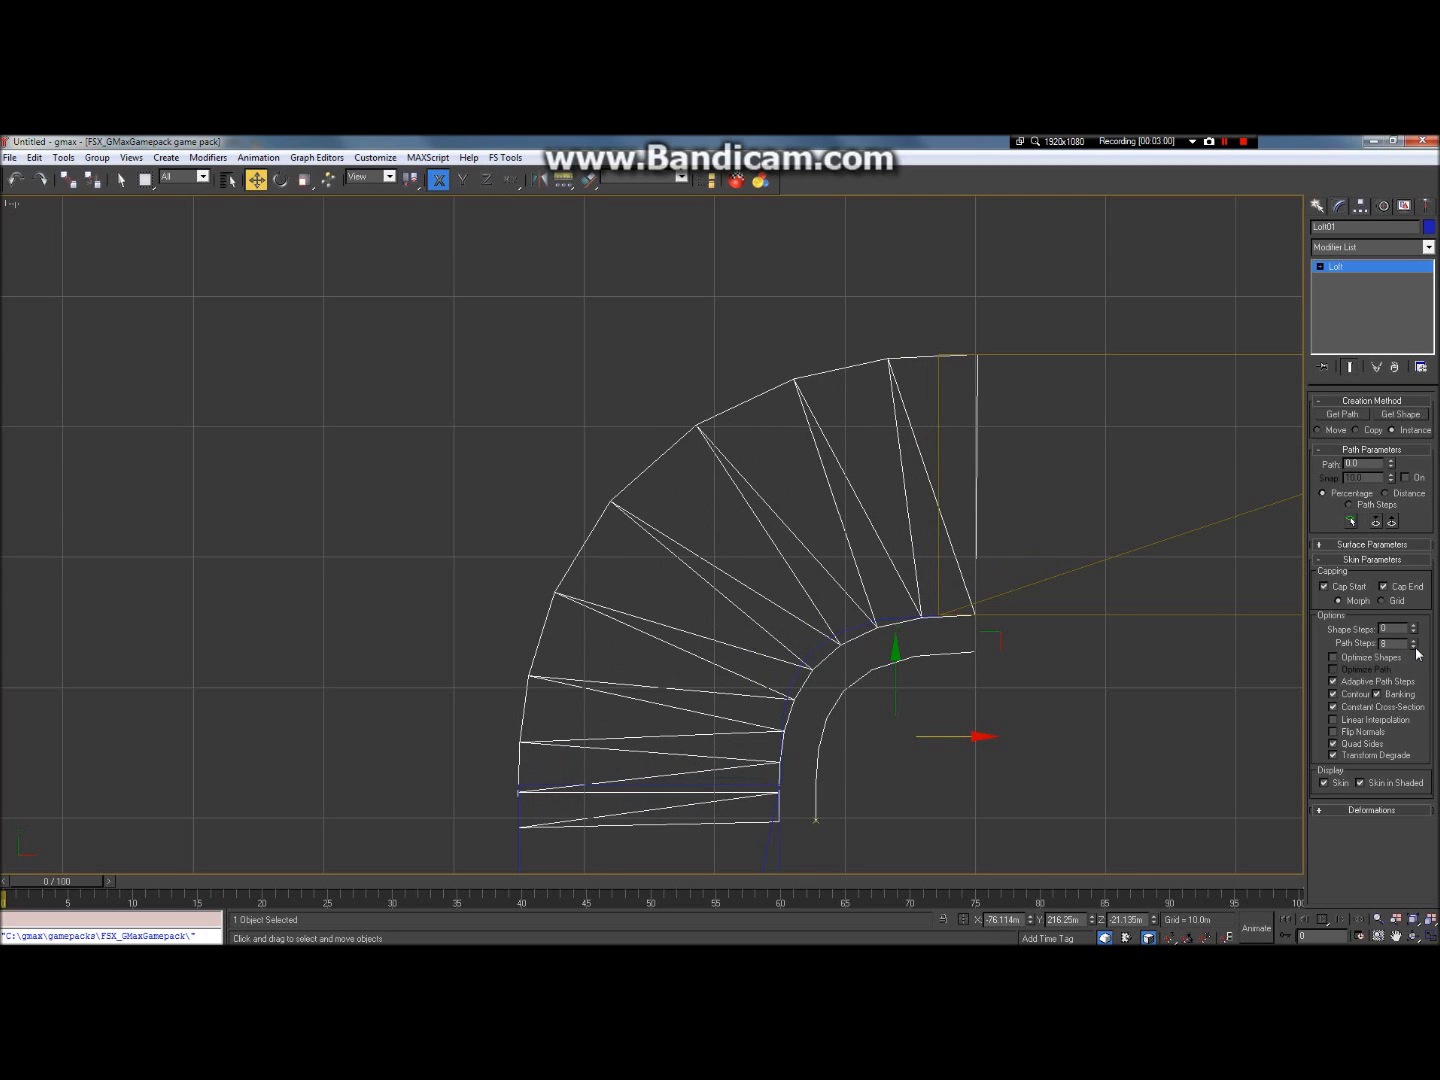
left_click(1414, 642)
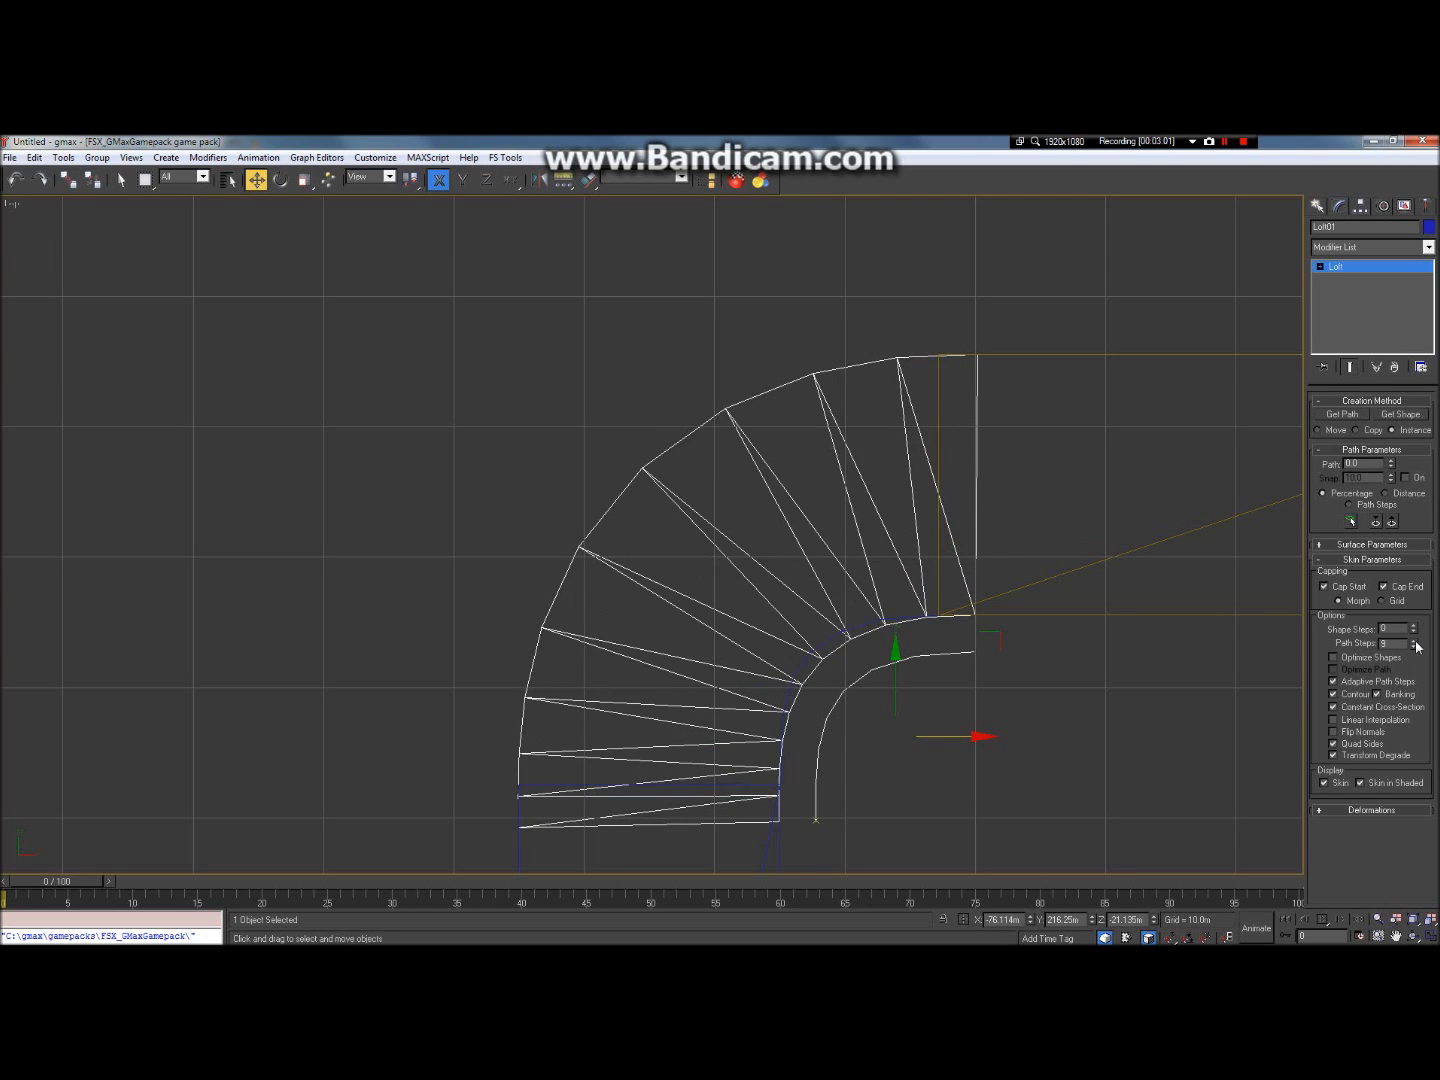
left_click(1414, 642)
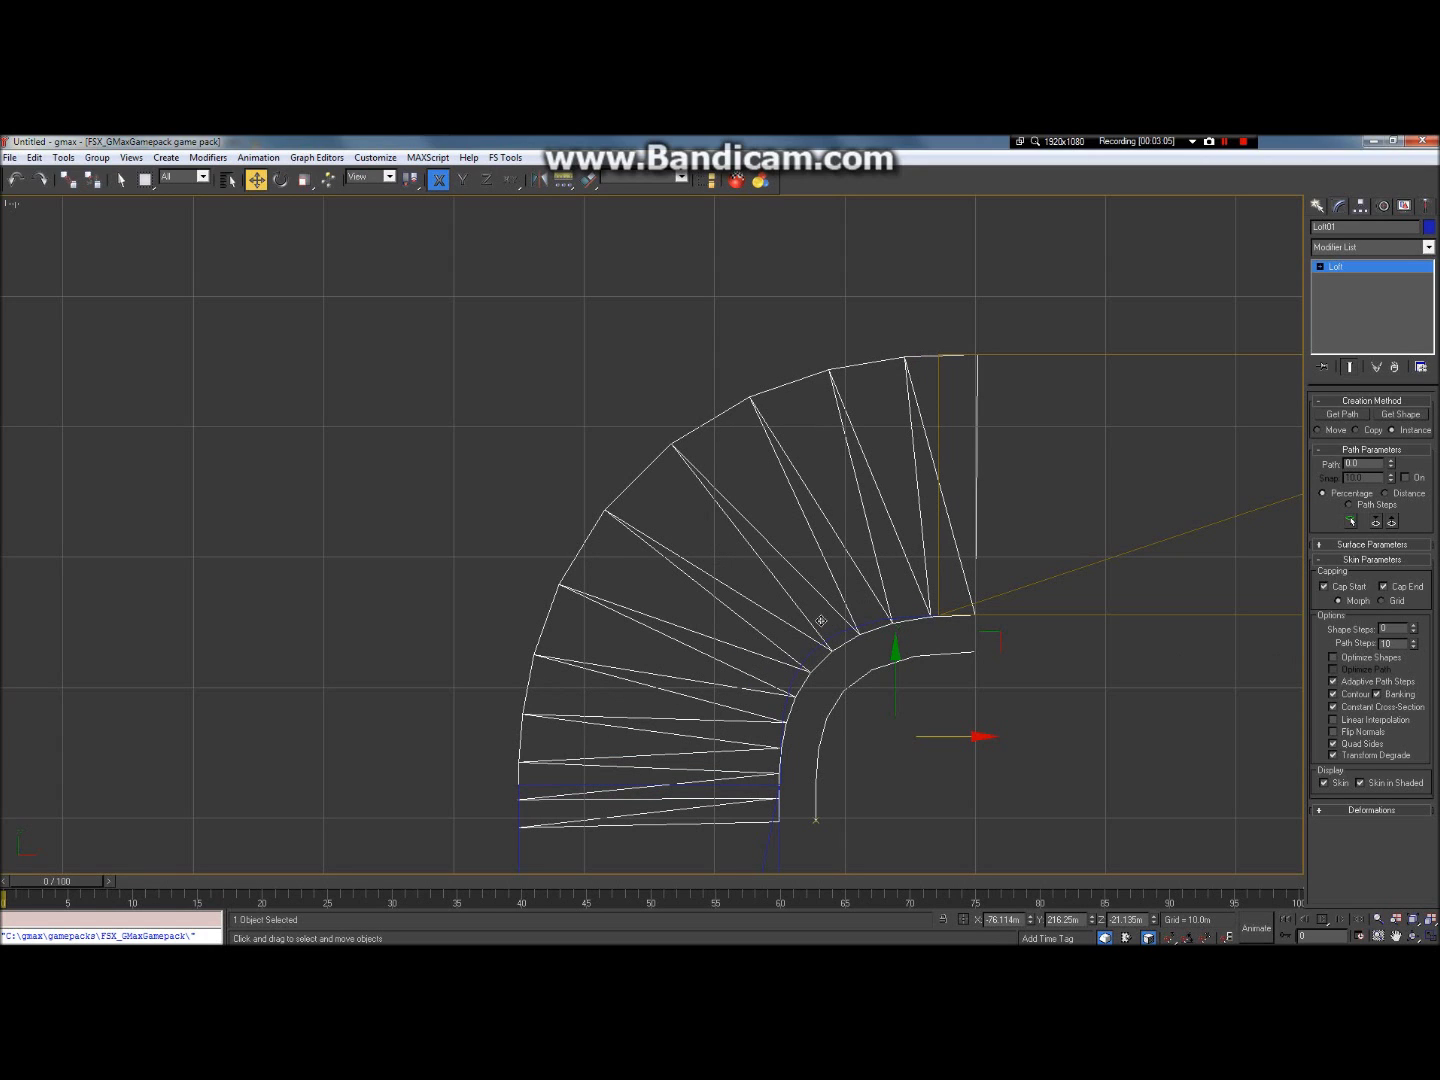
Step: Examine the smoothness of the lofted corner's inner and outer curves and its overlap with the brown and blue taxiway planes
left_click(1396, 935)
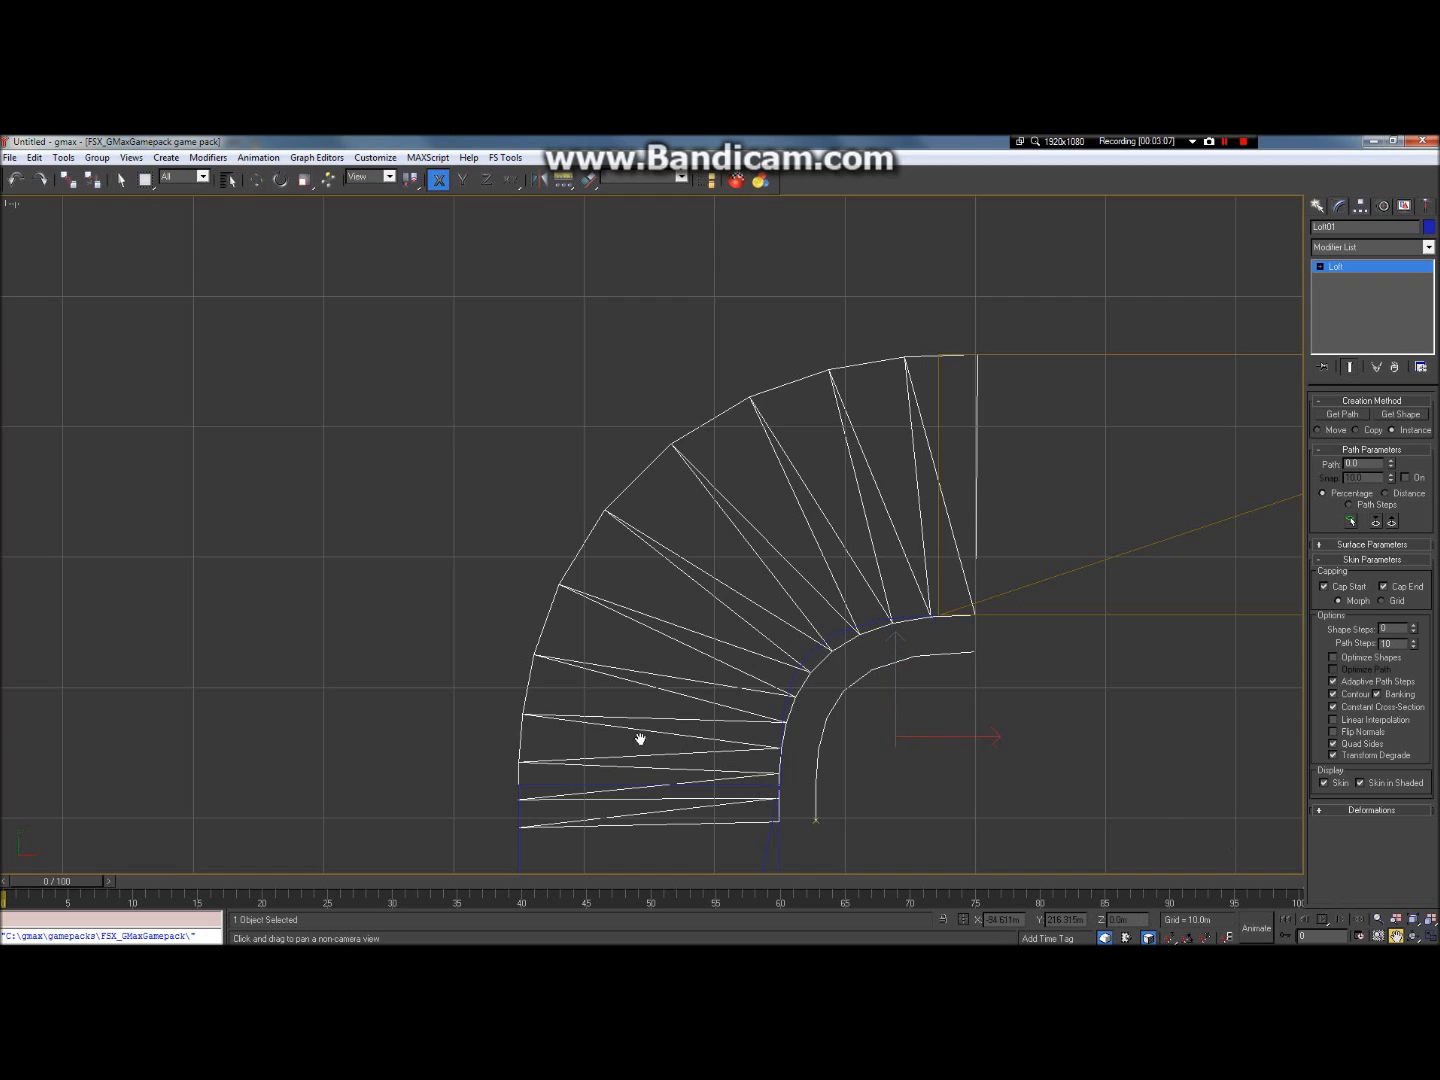
left_click_drag(640, 739, 624, 575)
scroll(624, 575, "down", 8)
scroll(633, 572, "up", 12)
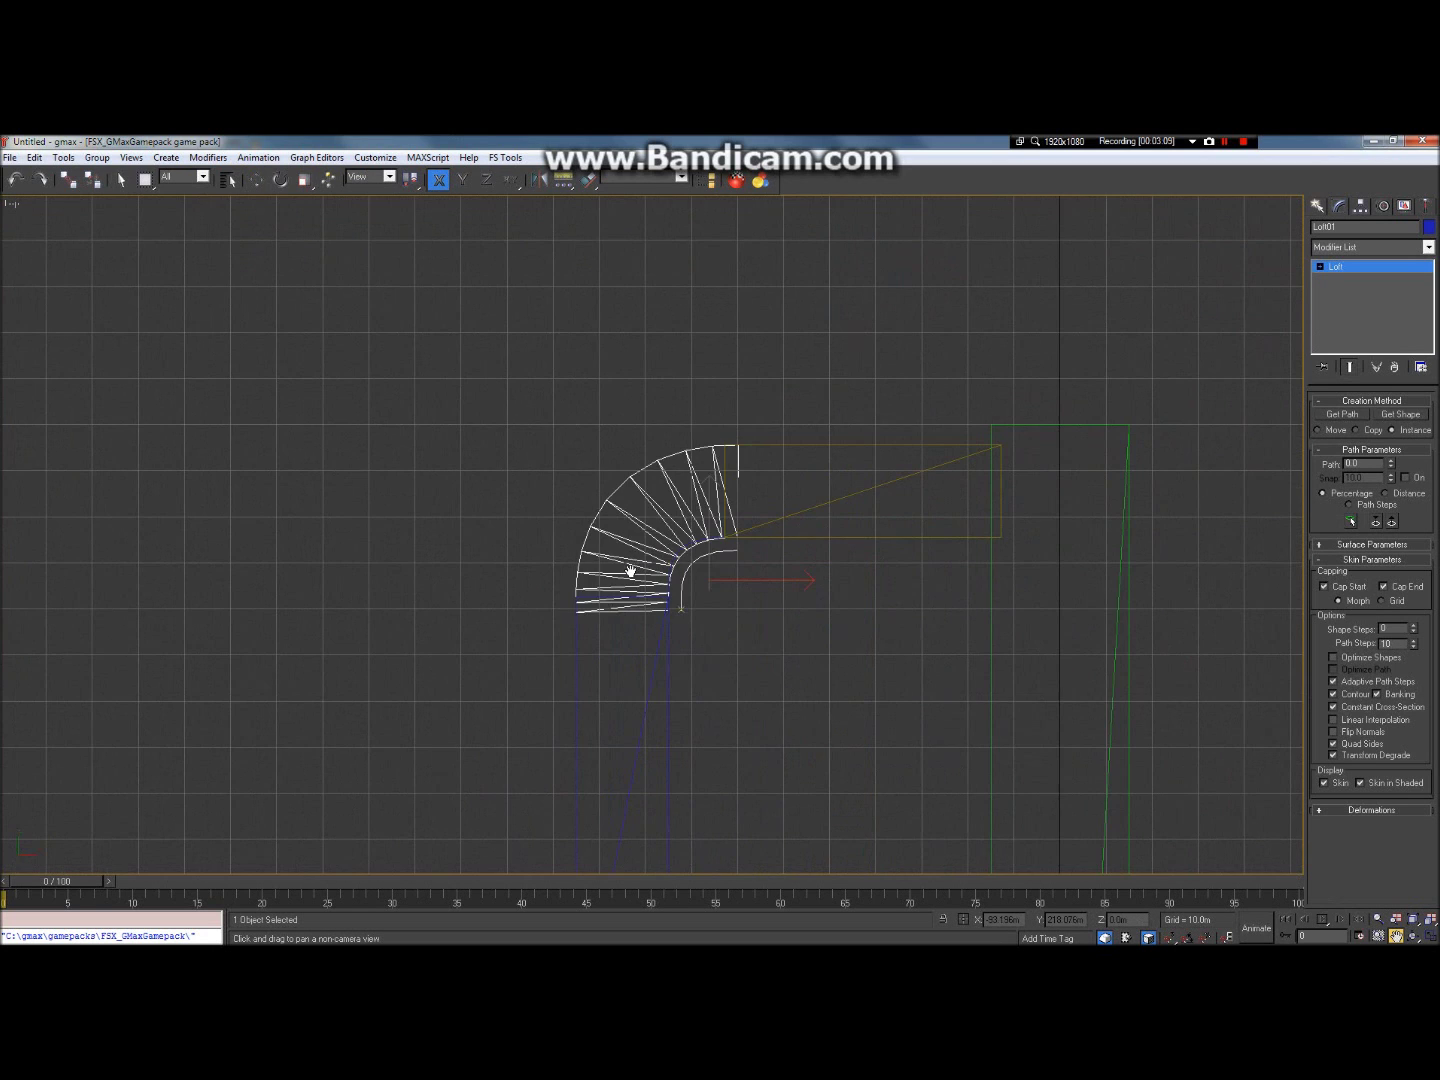
left_click_drag(771, 400, 803, 694)
scroll(742, 627, "up", 8)
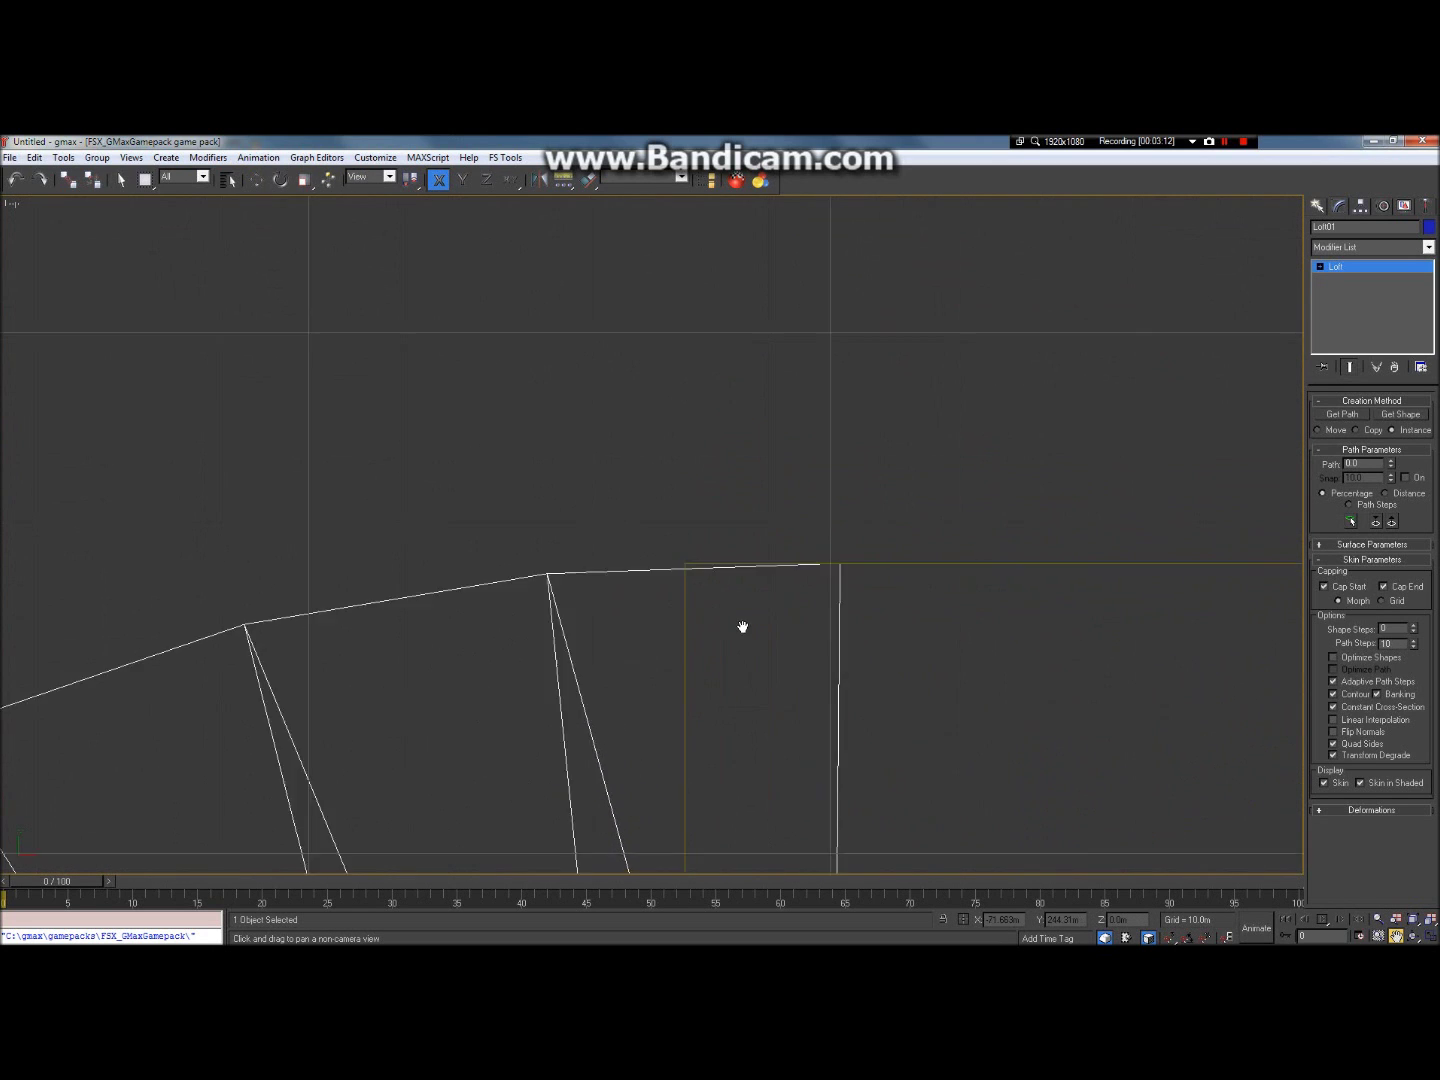
scroll(598, 476, "down", 10)
left_click_drag(544, 788, 518, 650)
scroll(506, 391, "up", 6)
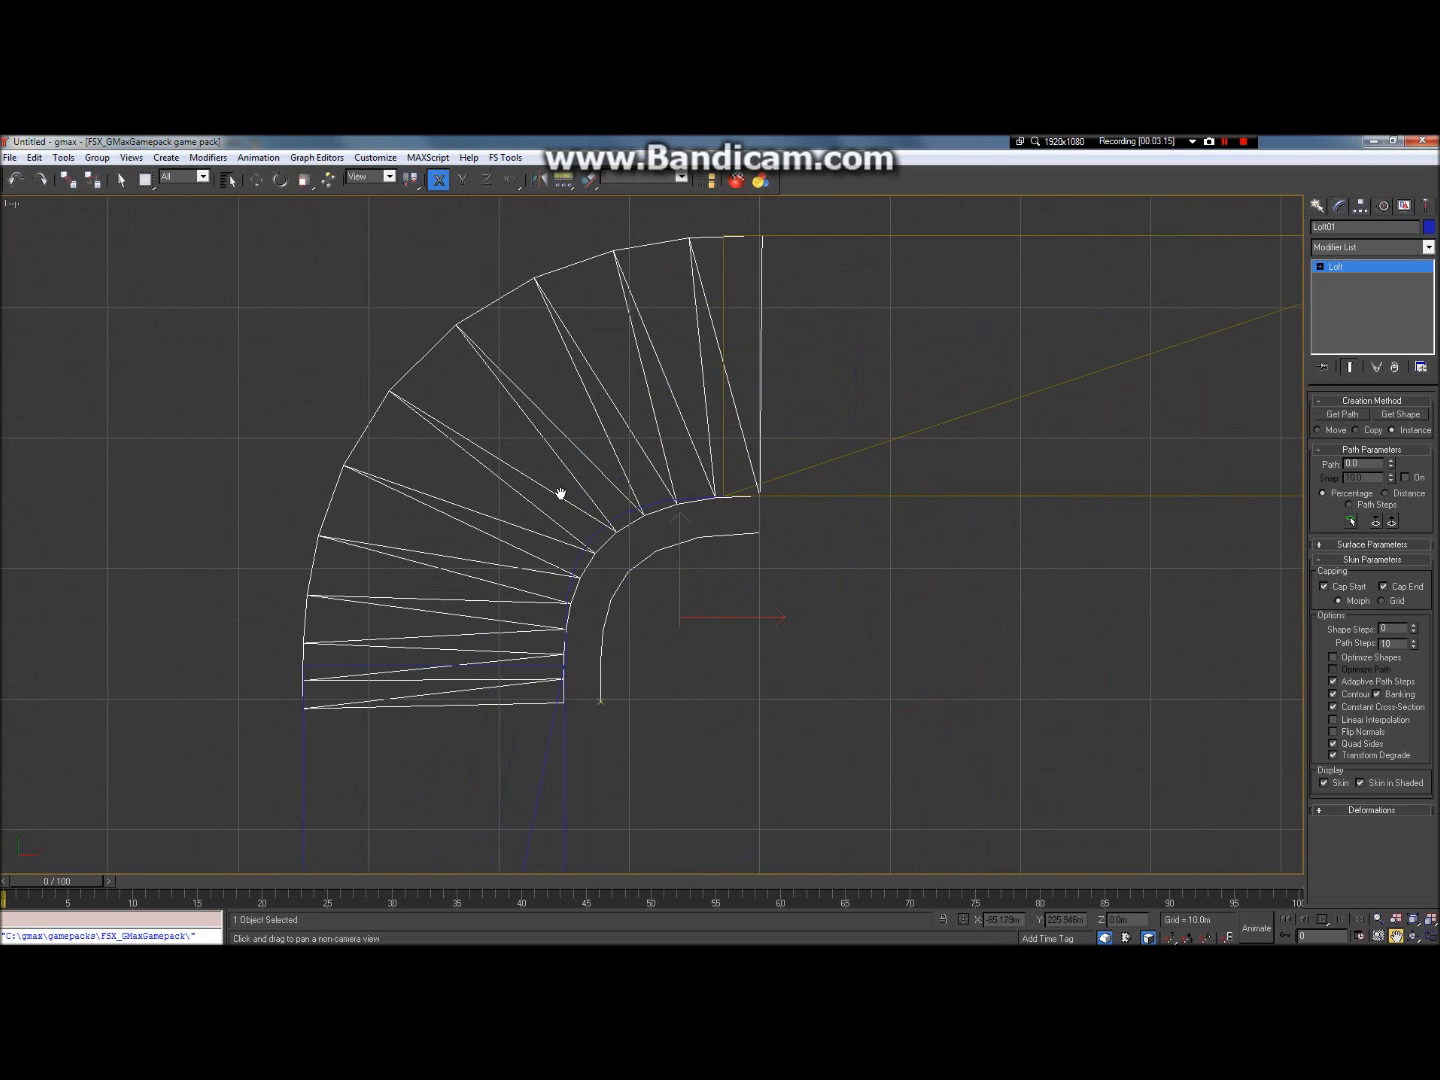
left_click_drag(592, 562, 370, 611)
scroll(370, 611, "down", 5)
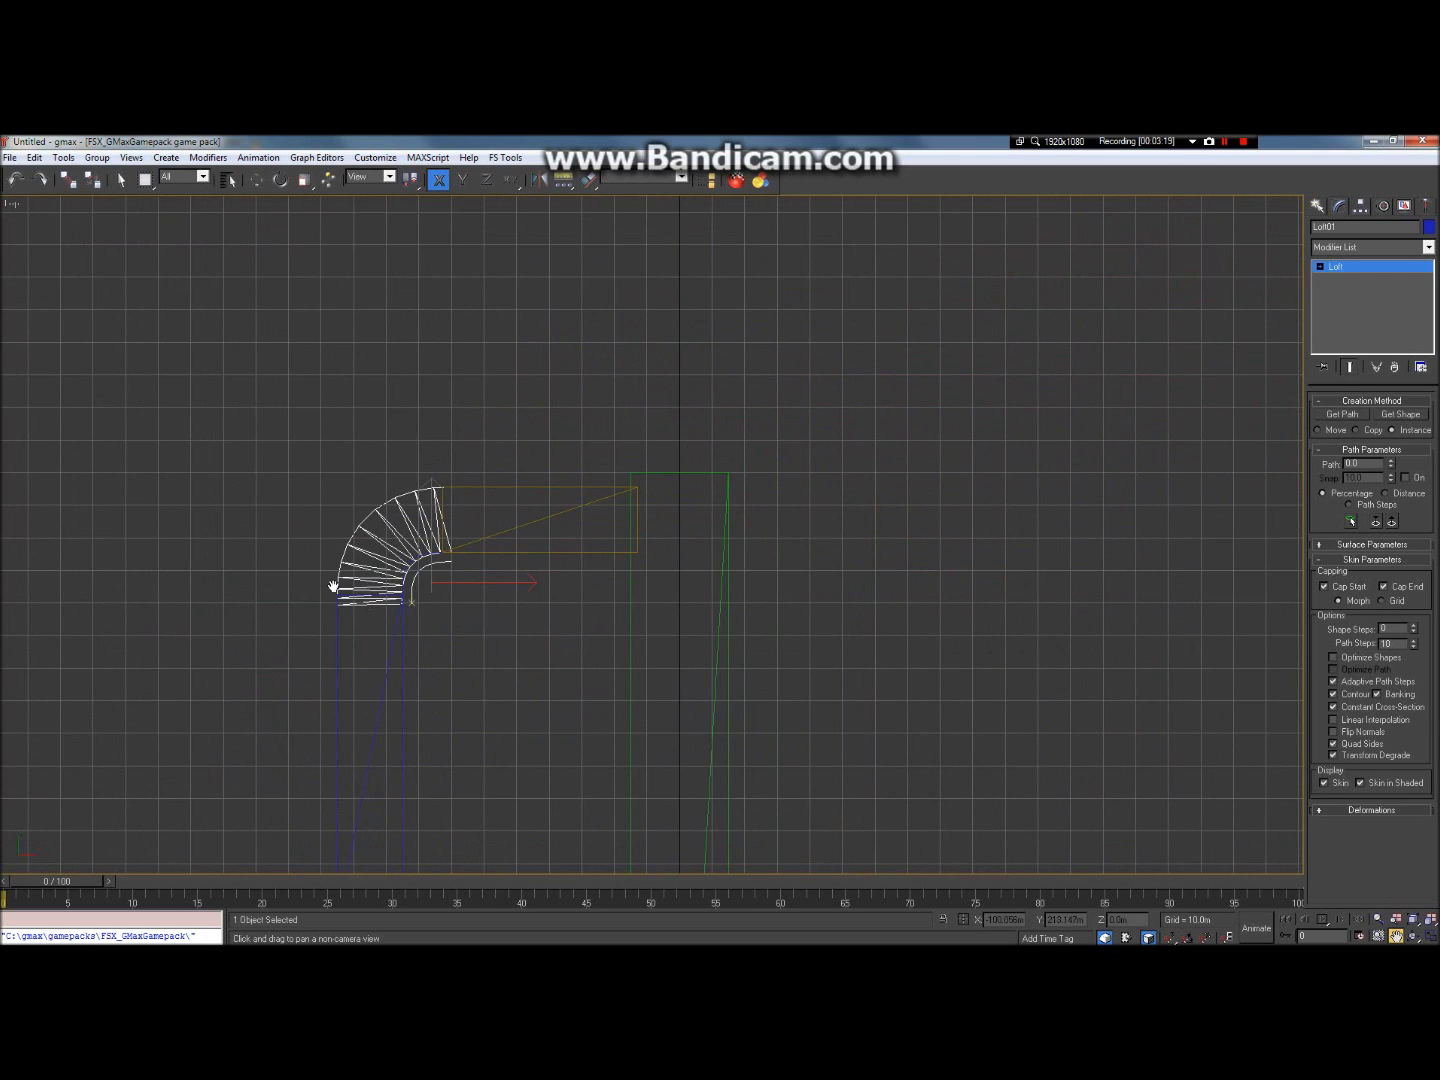
scroll(360, 517, "up", 3)
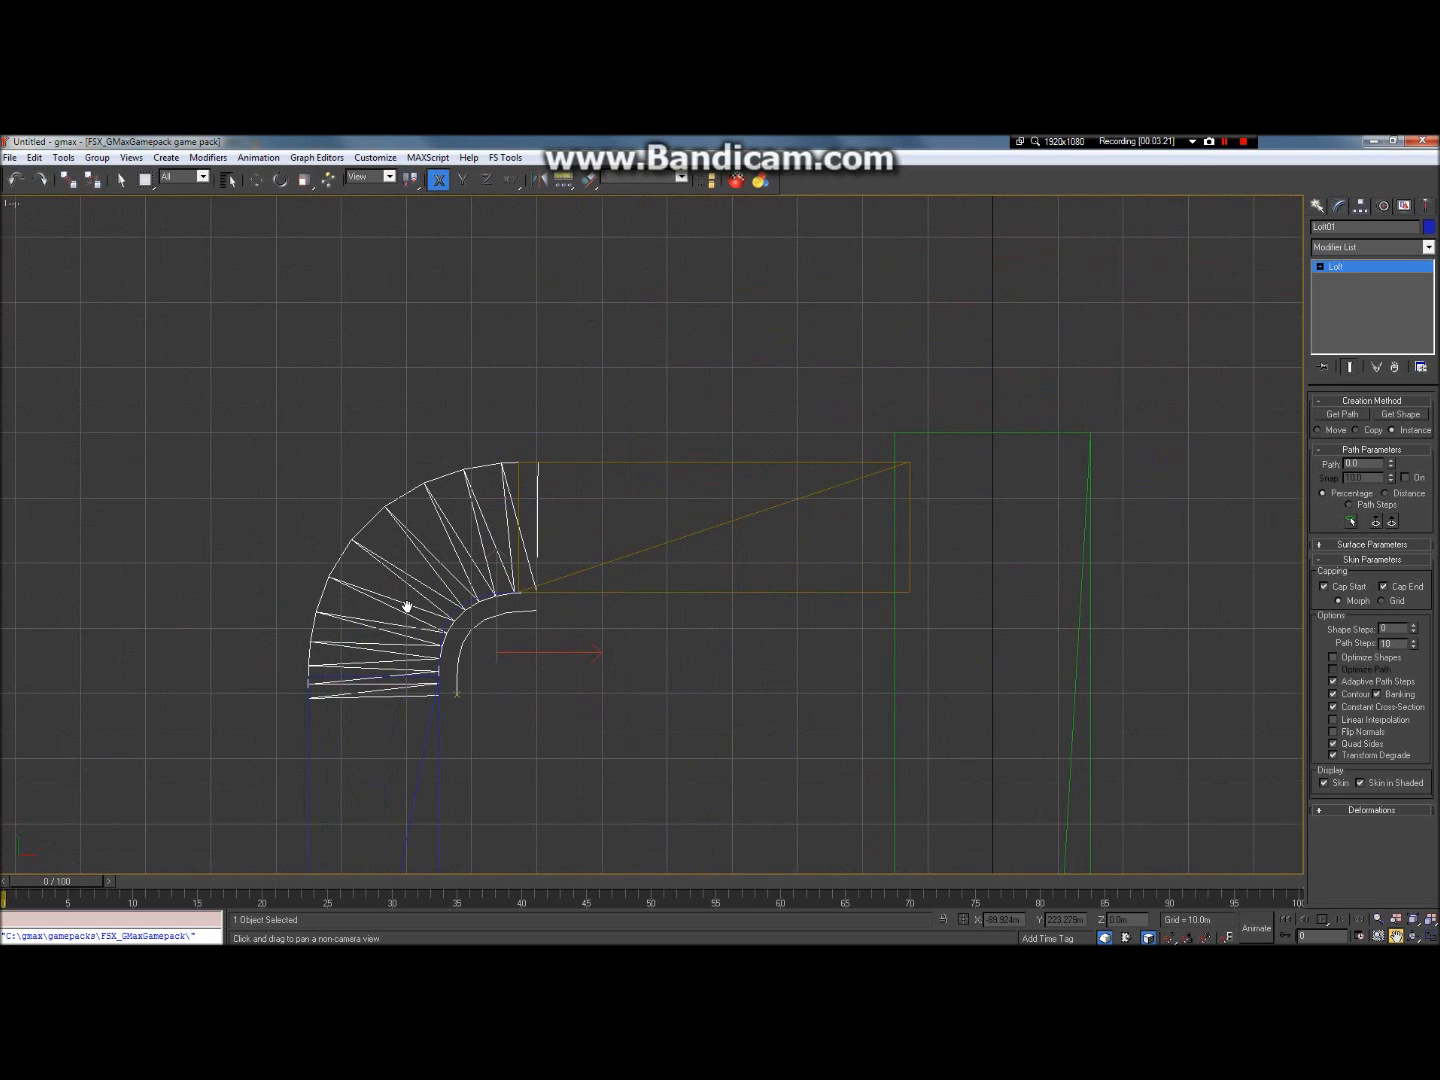
scroll(405, 604, "up", 4)
scroll(418, 625, "up", 8)
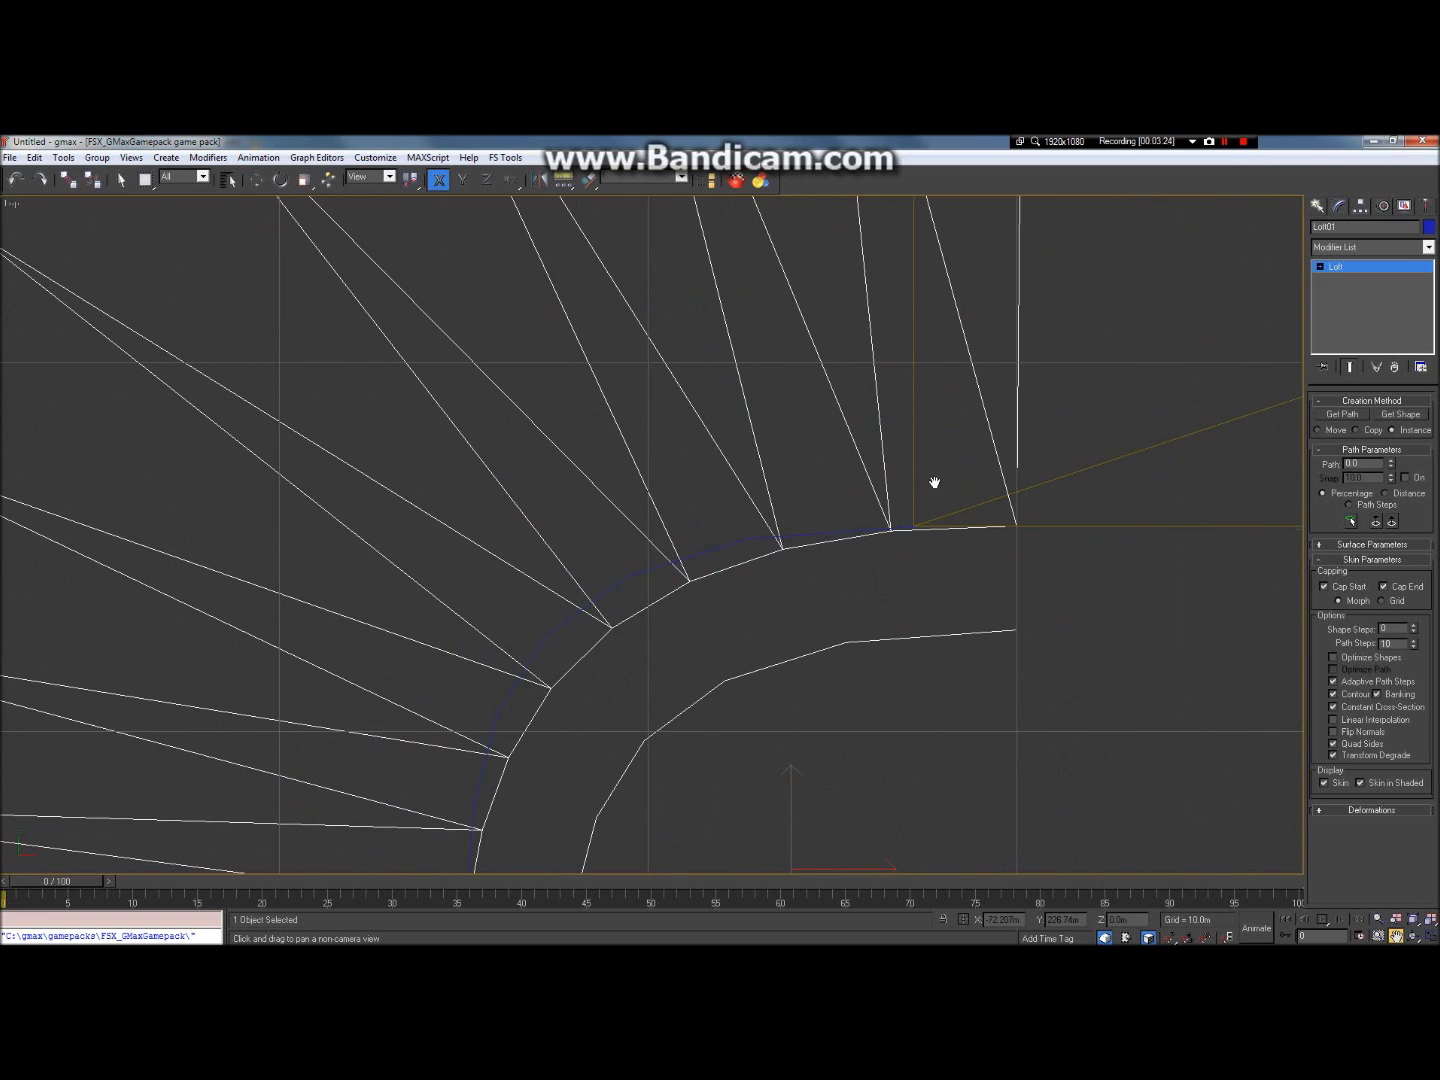
scroll(800, 655, "down", 6)
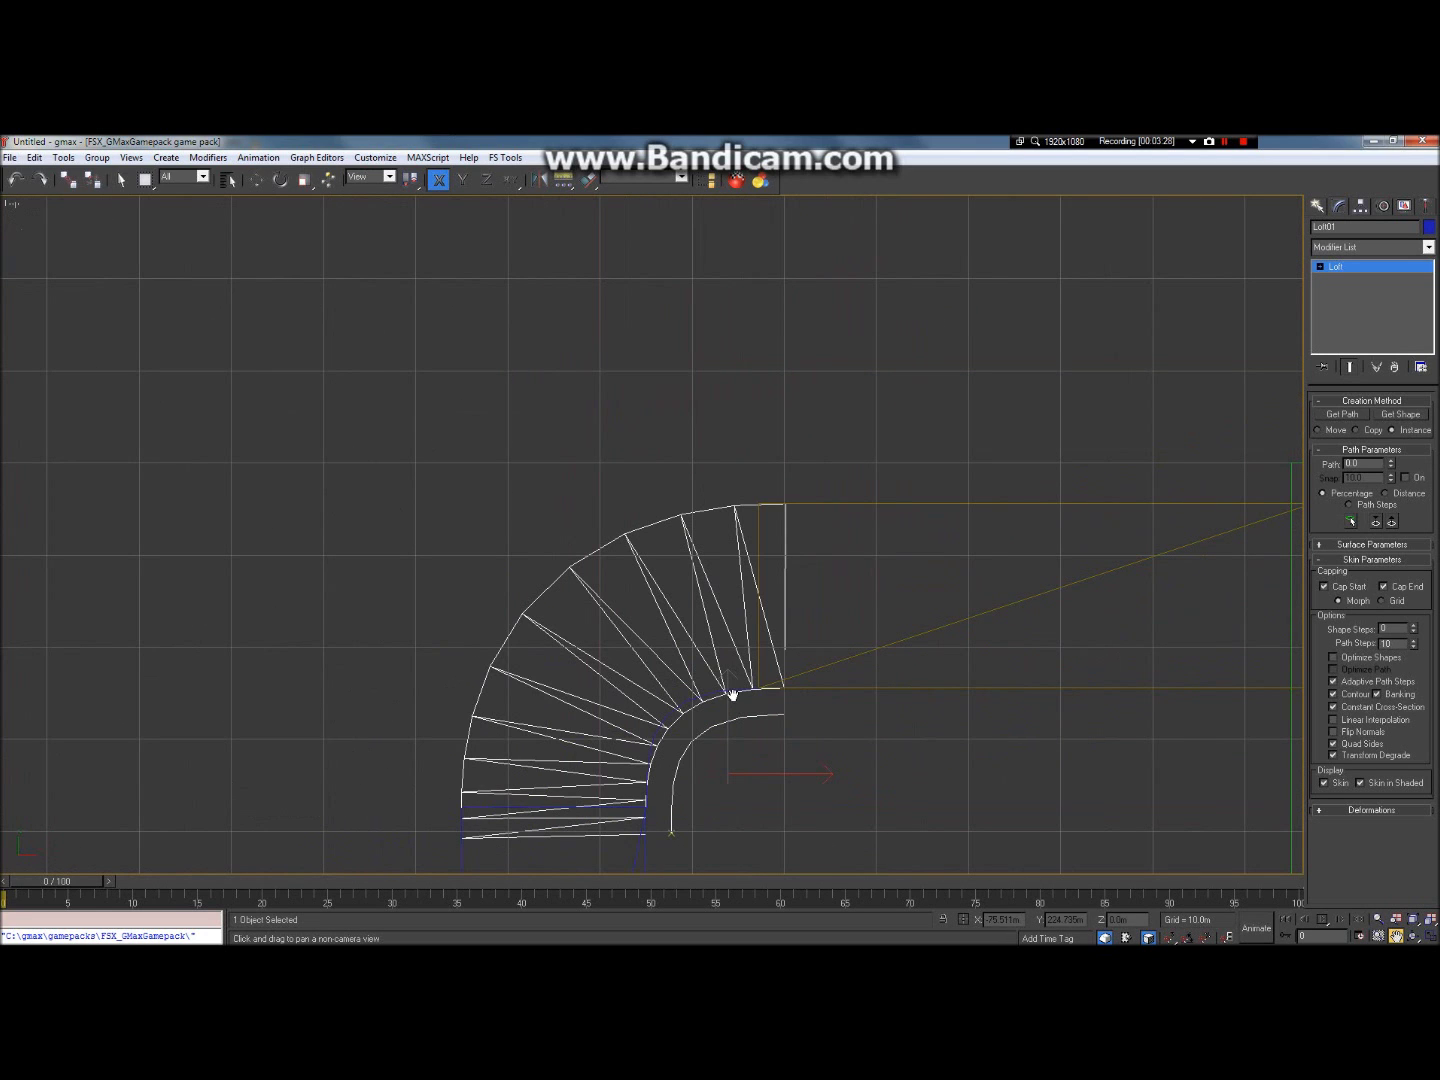
Step: Select the brown taxiway plane and convert it to an editable poly
left_click(120, 179)
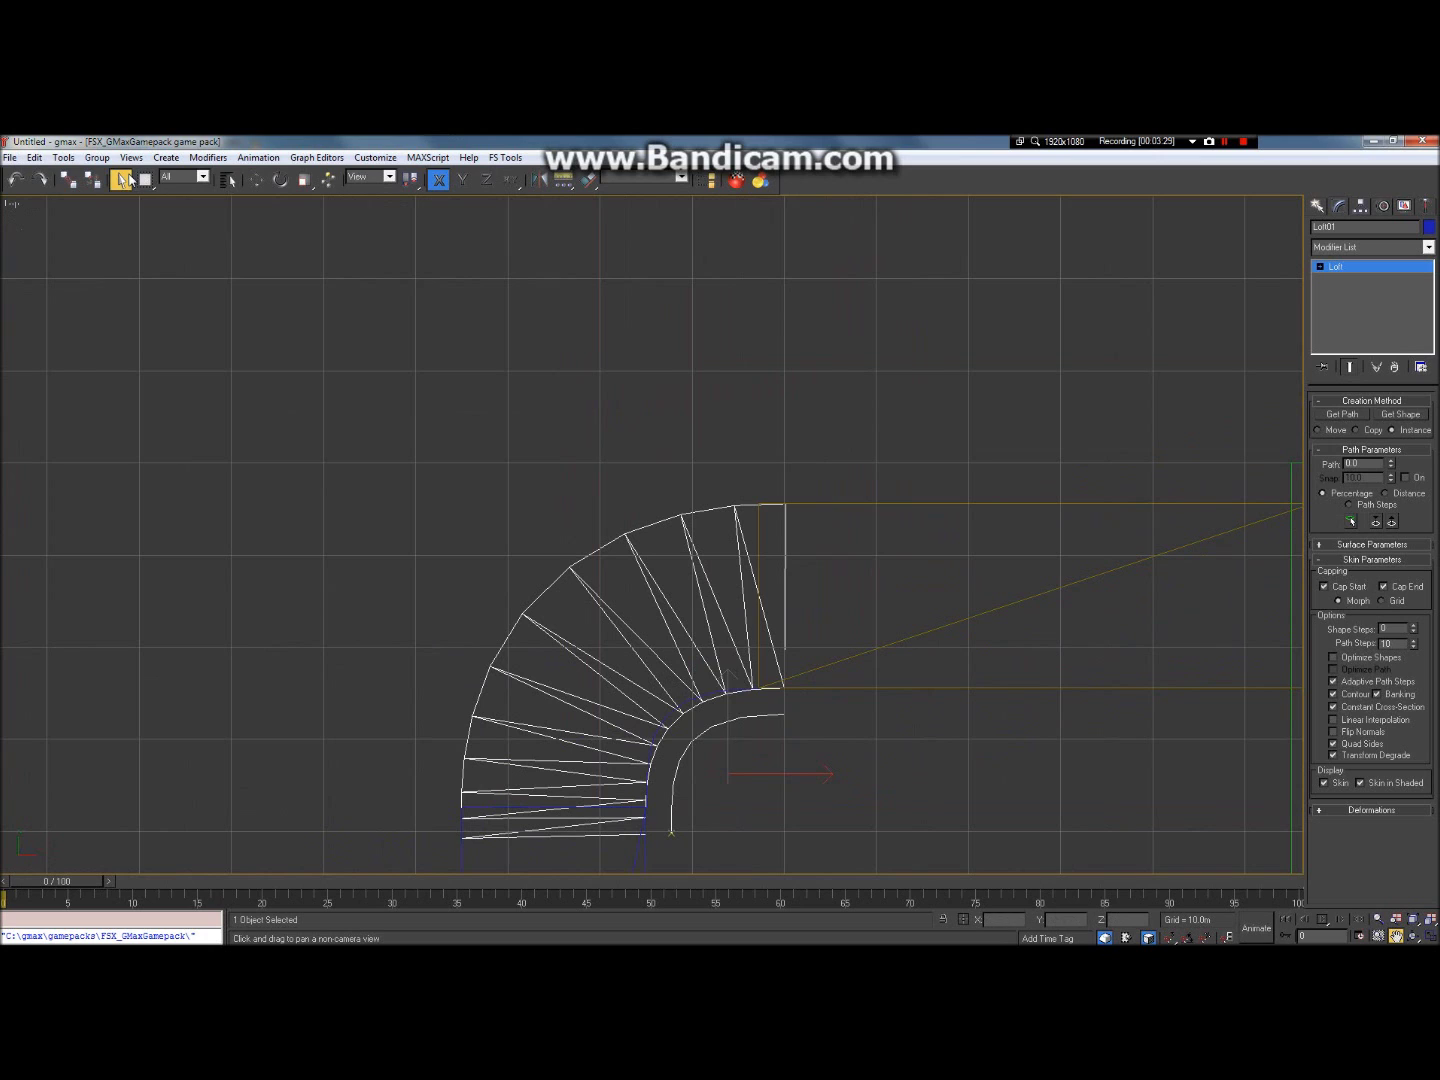
left_click(887, 506)
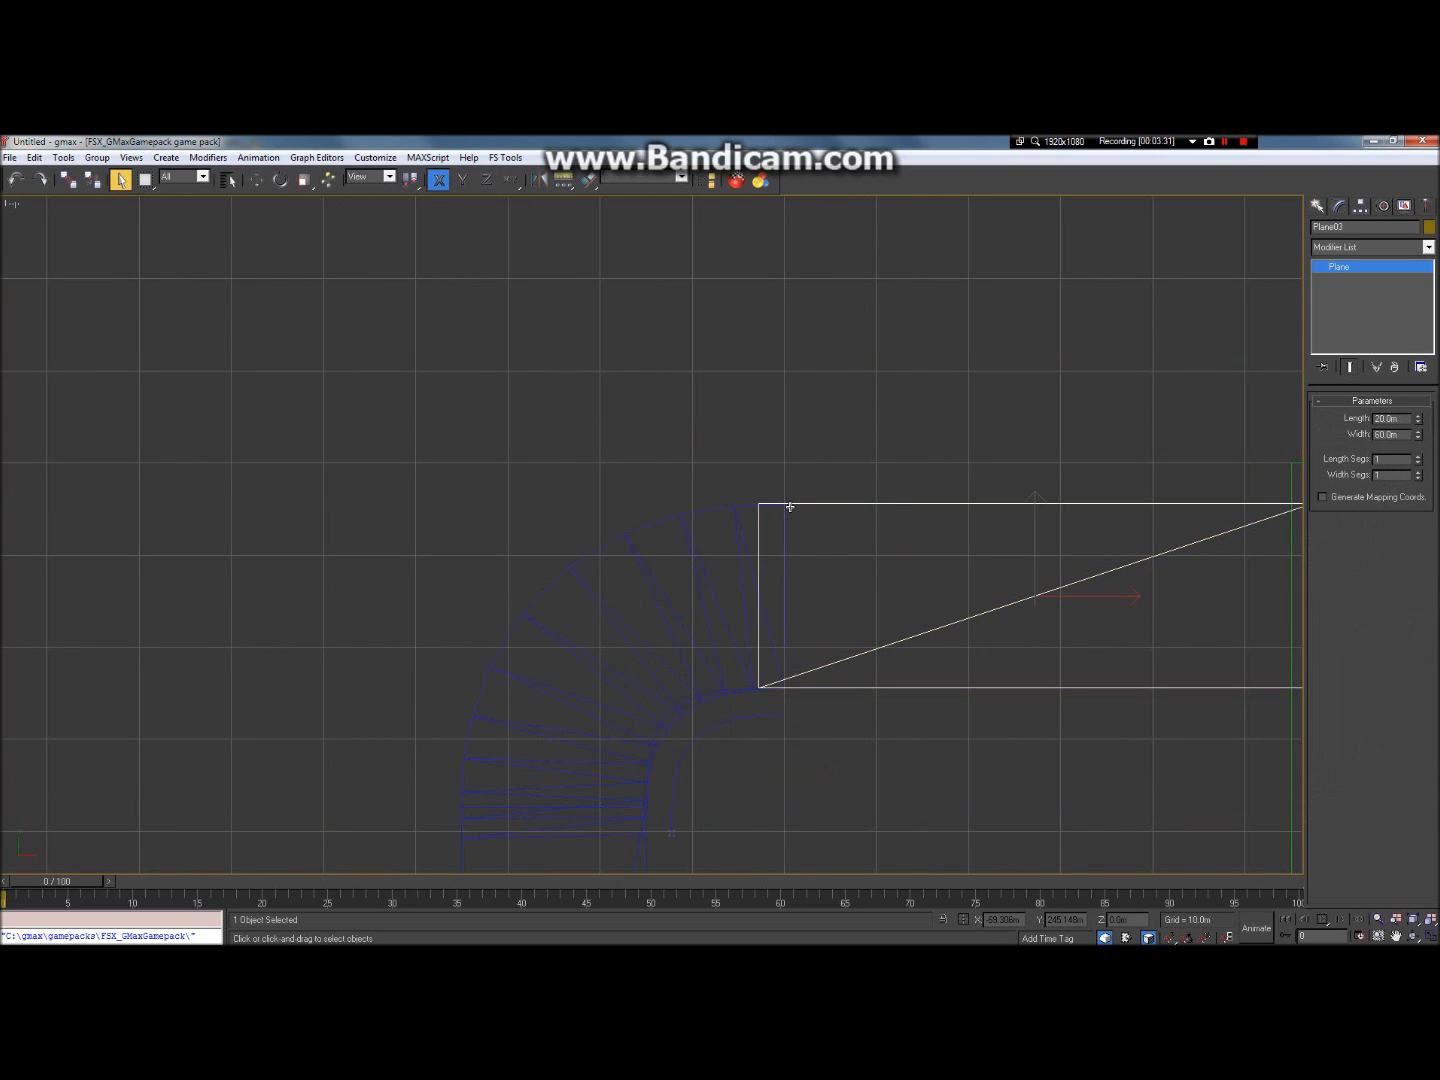
scroll(748, 525, "down", 3)
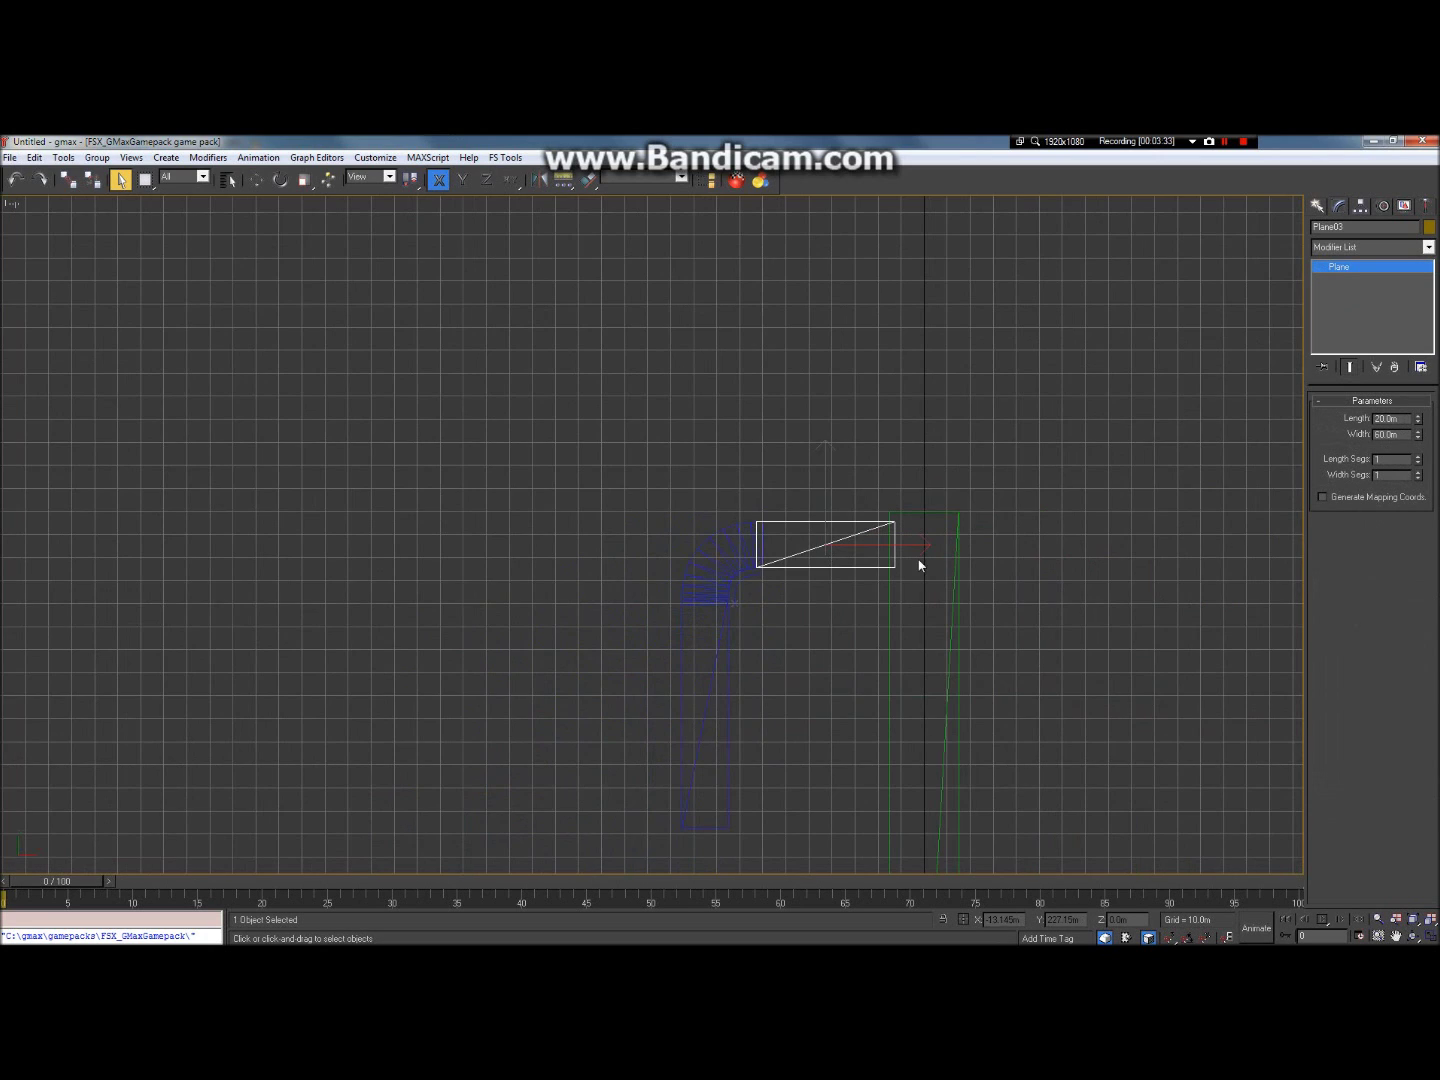
scroll(790, 523, "down", 4)
scroll(714, 514, "up", 4)
scroll(714, 514, "up", 4)
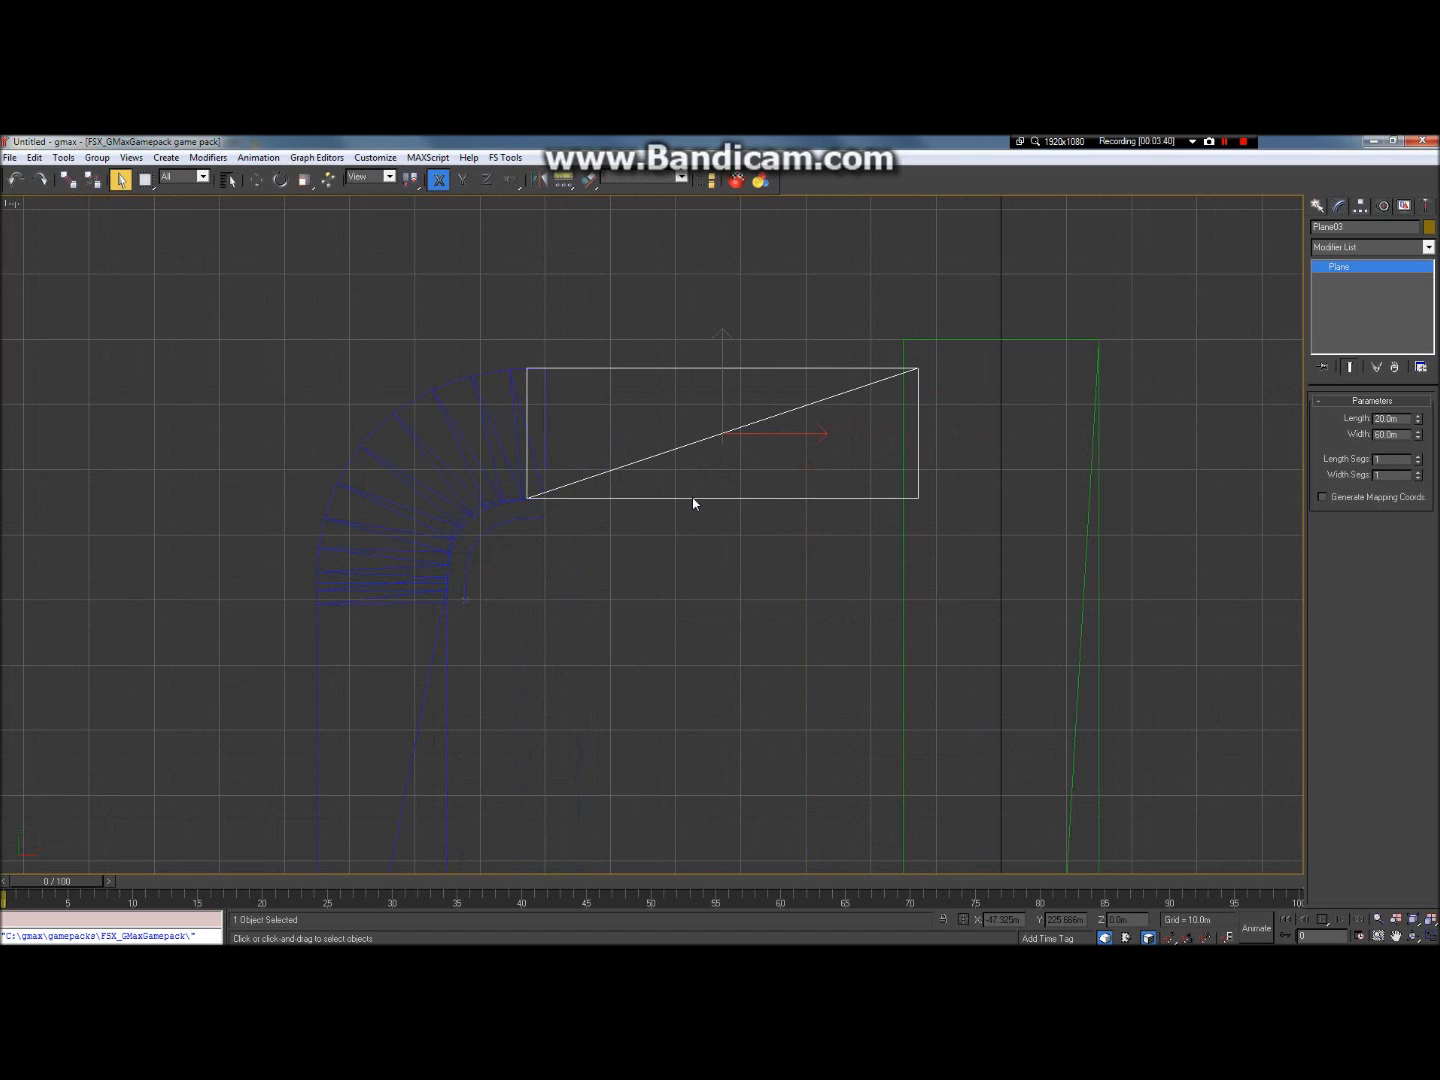
right_click(693, 503)
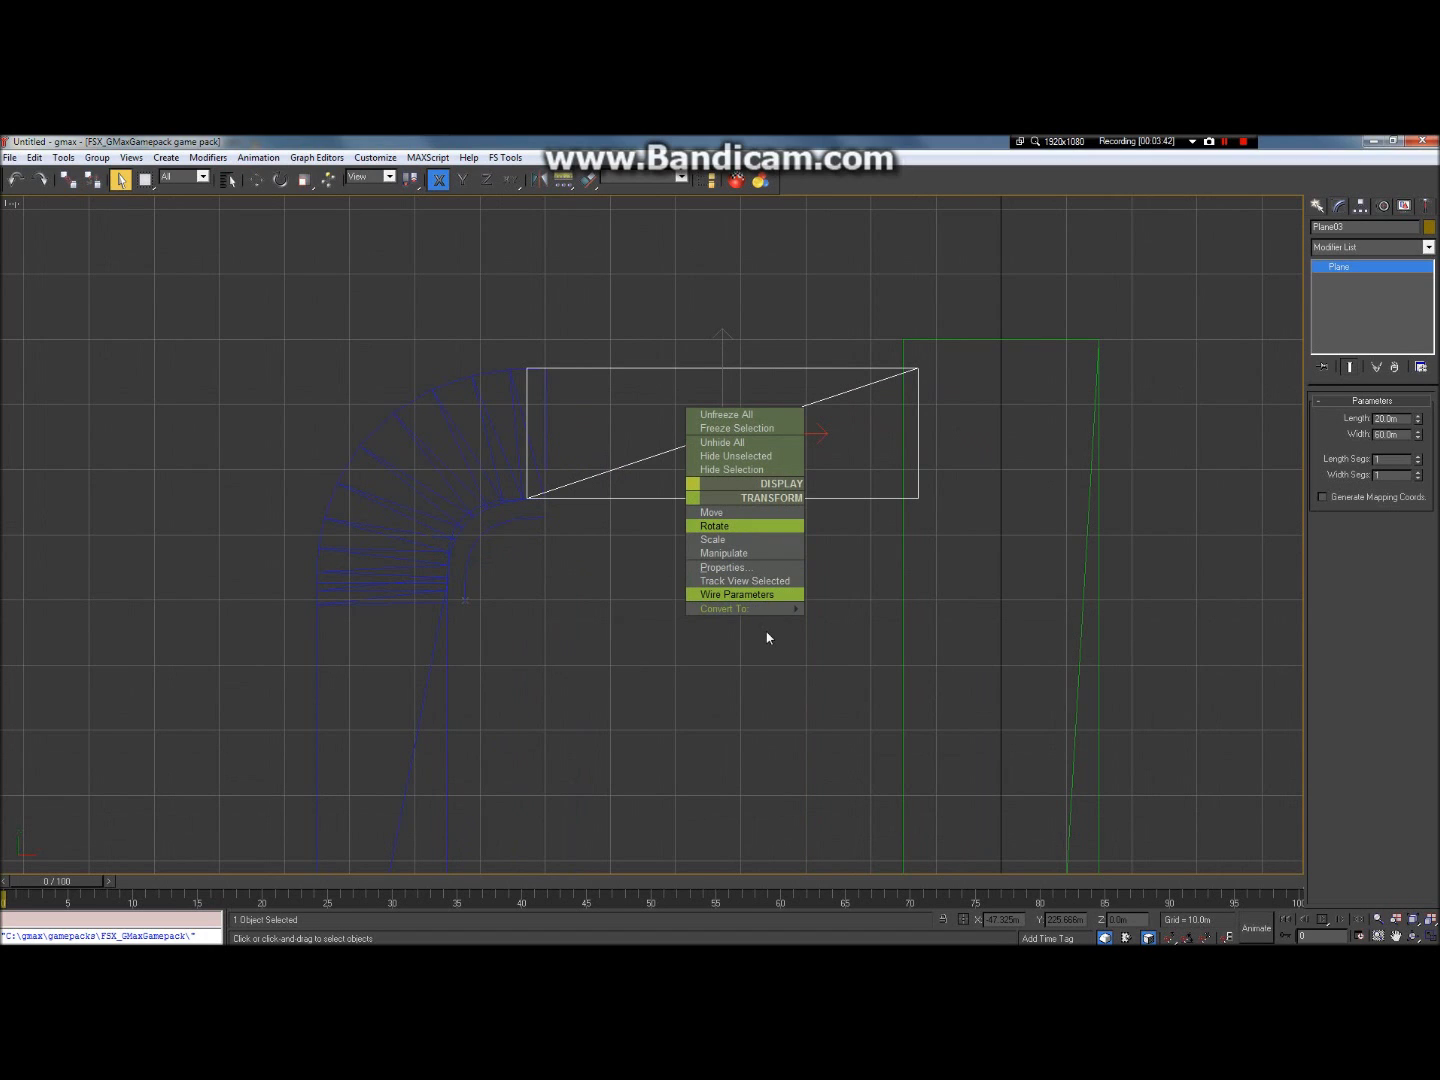
mouse_move(770, 610)
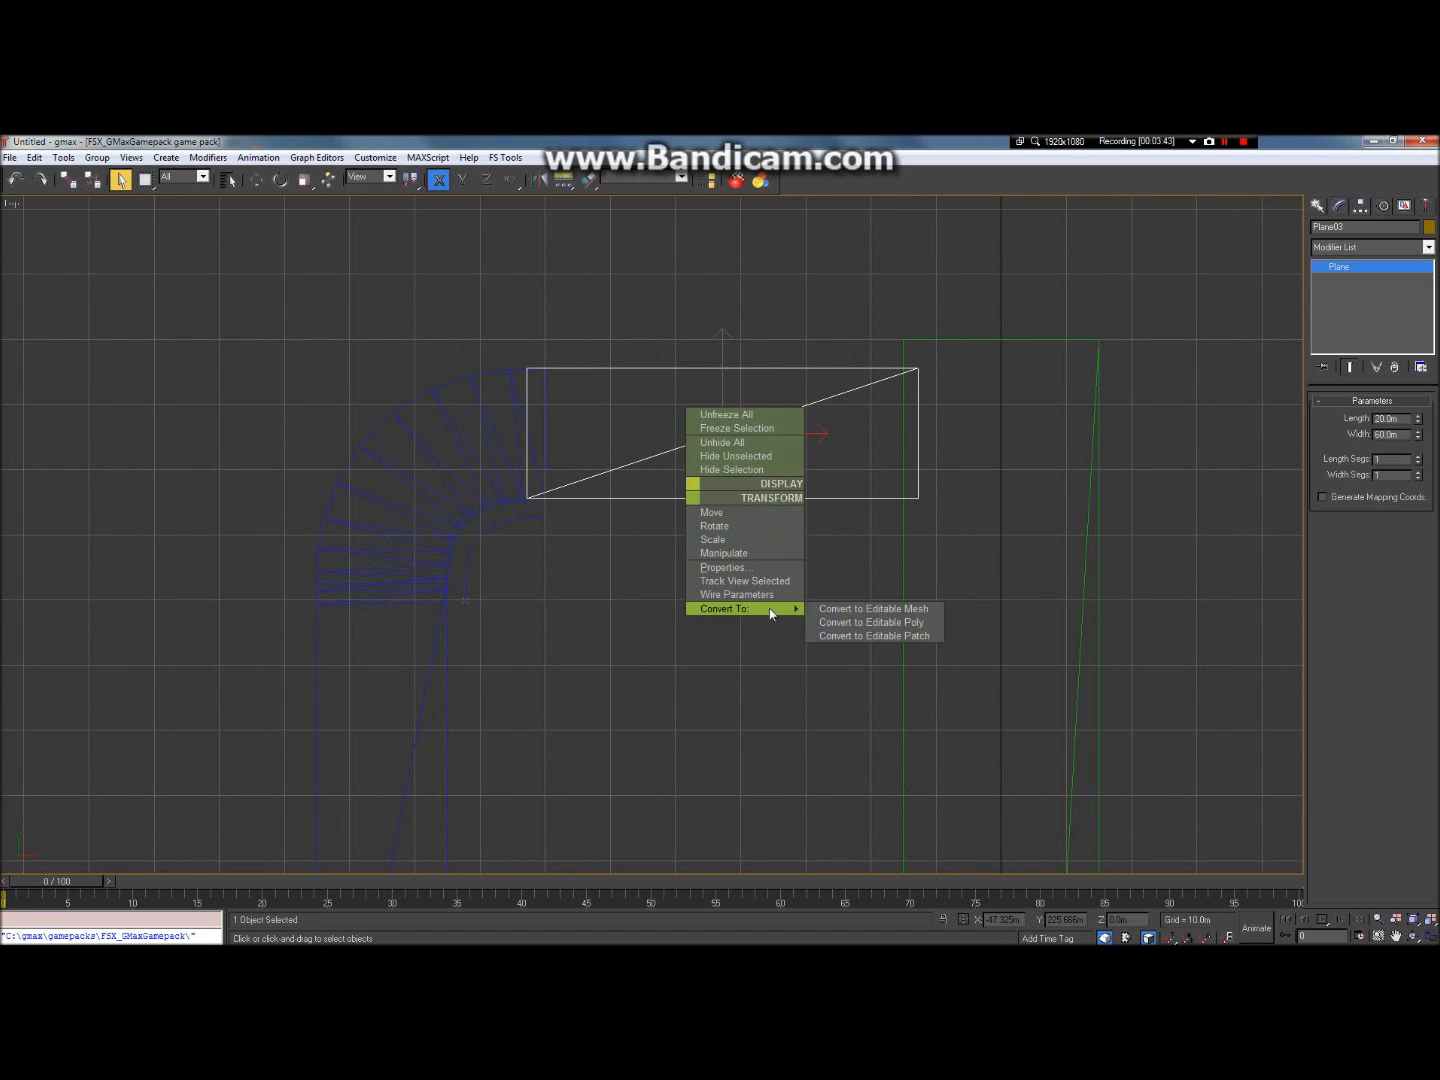
left_click(907, 623)
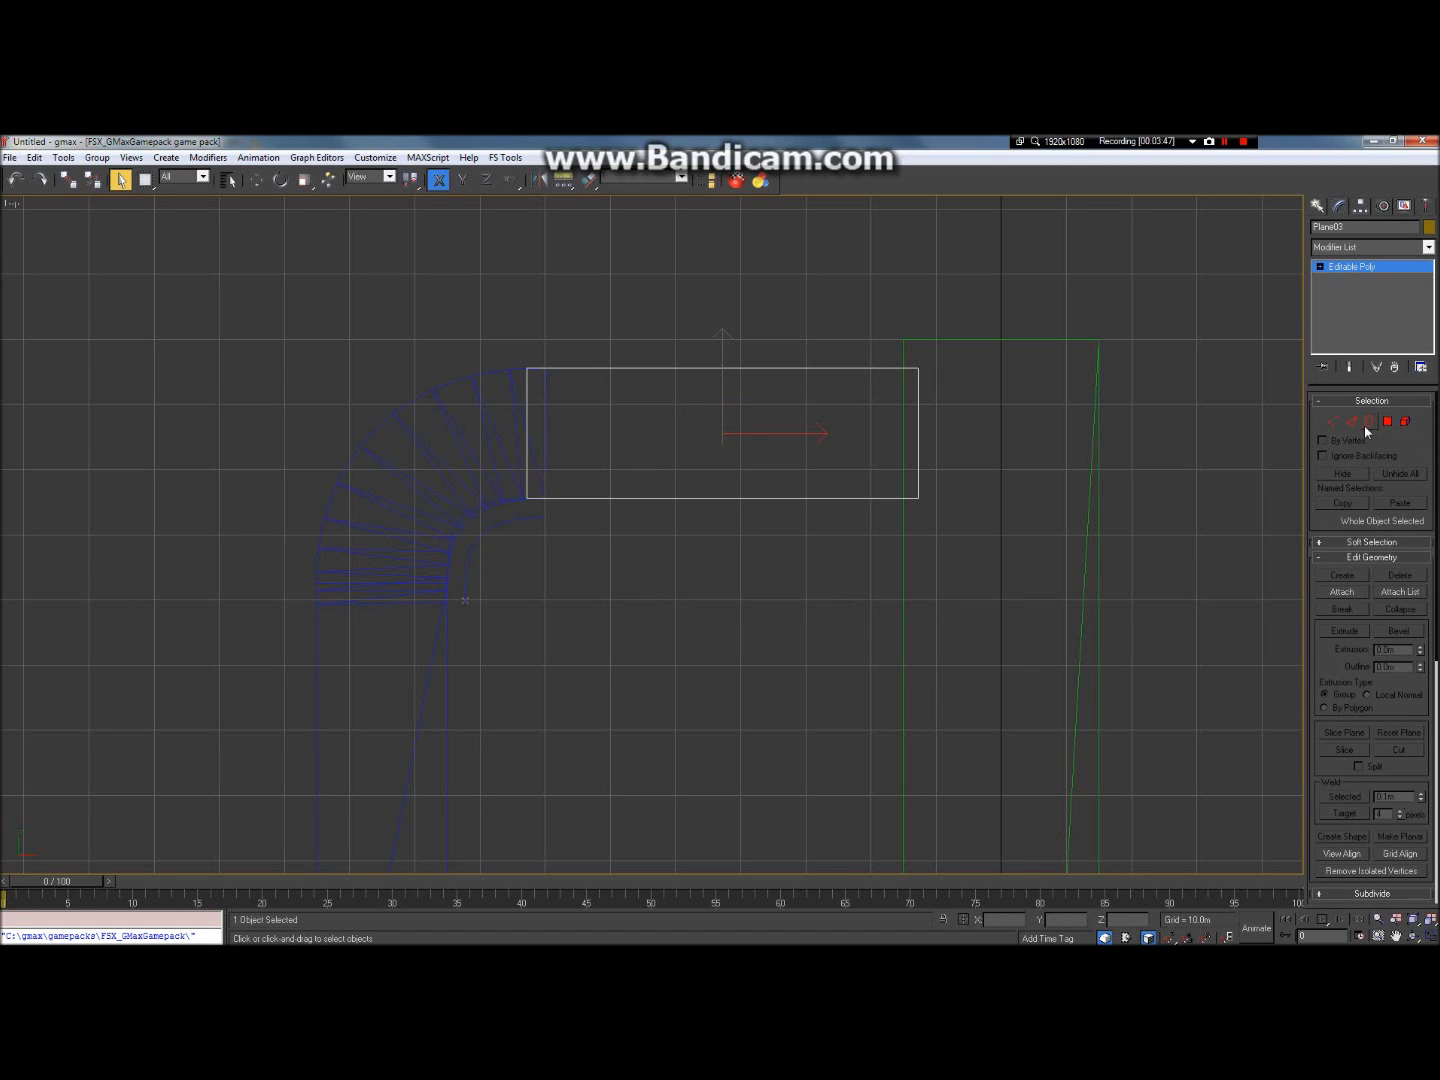
Step: Move the brown plane's edge nearest the corner along X to about X -70.5 m, in line with the loft's end
left_click(1322, 267)
left_click(1355, 291)
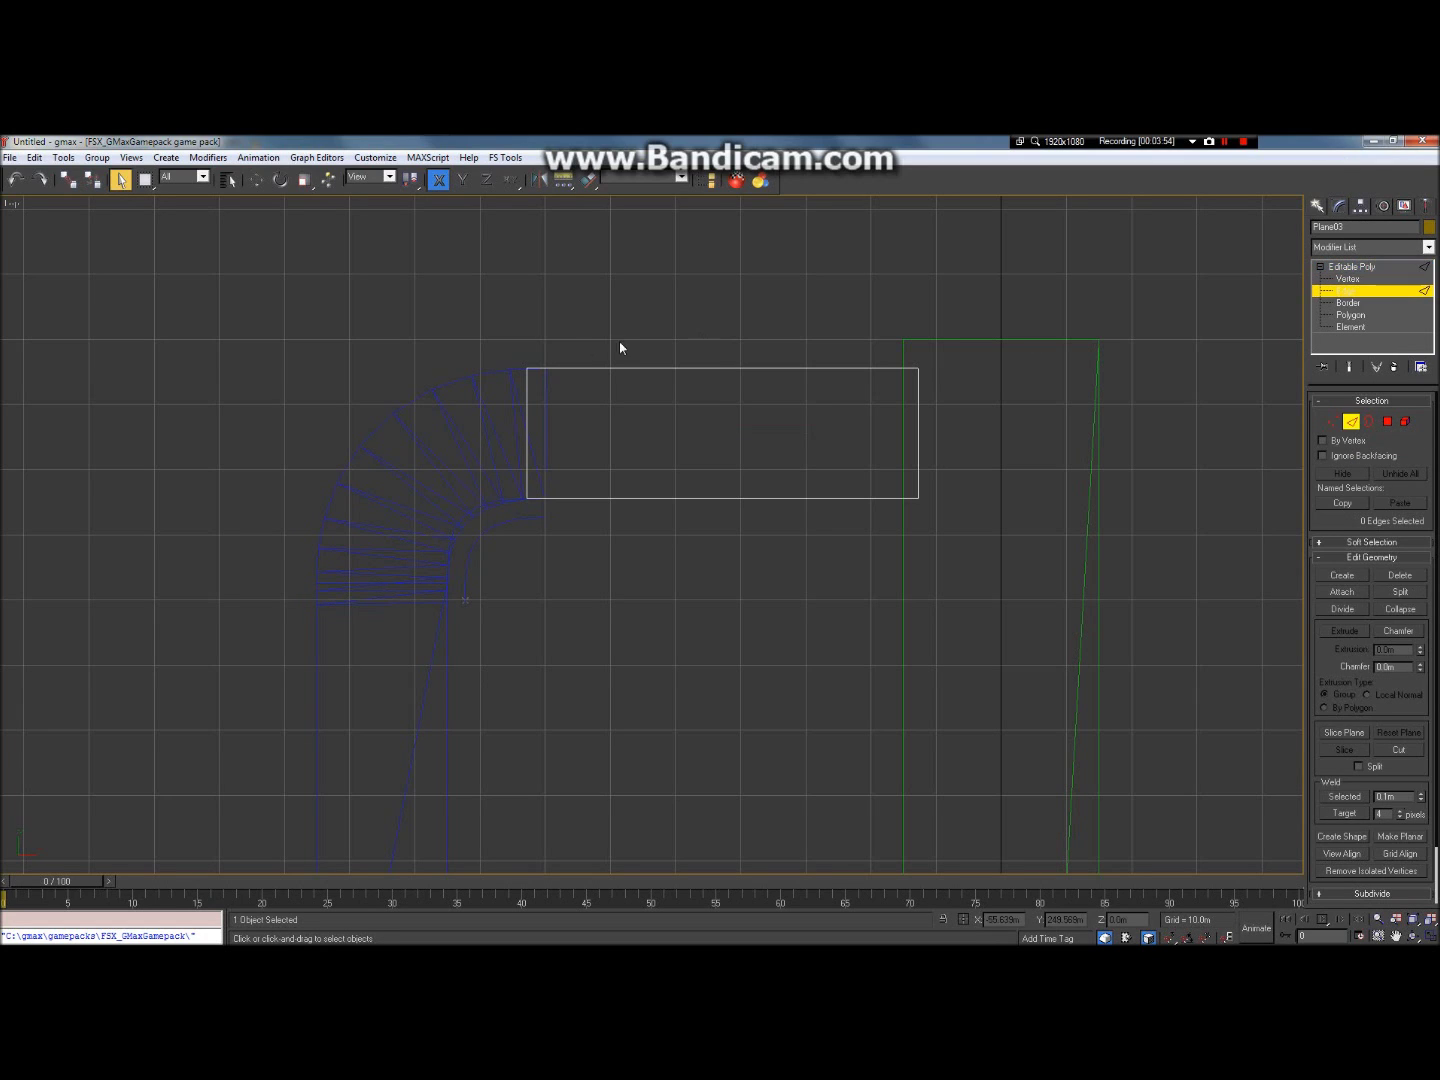
left_click(526, 420)
scroll(526, 390, "up", 6)
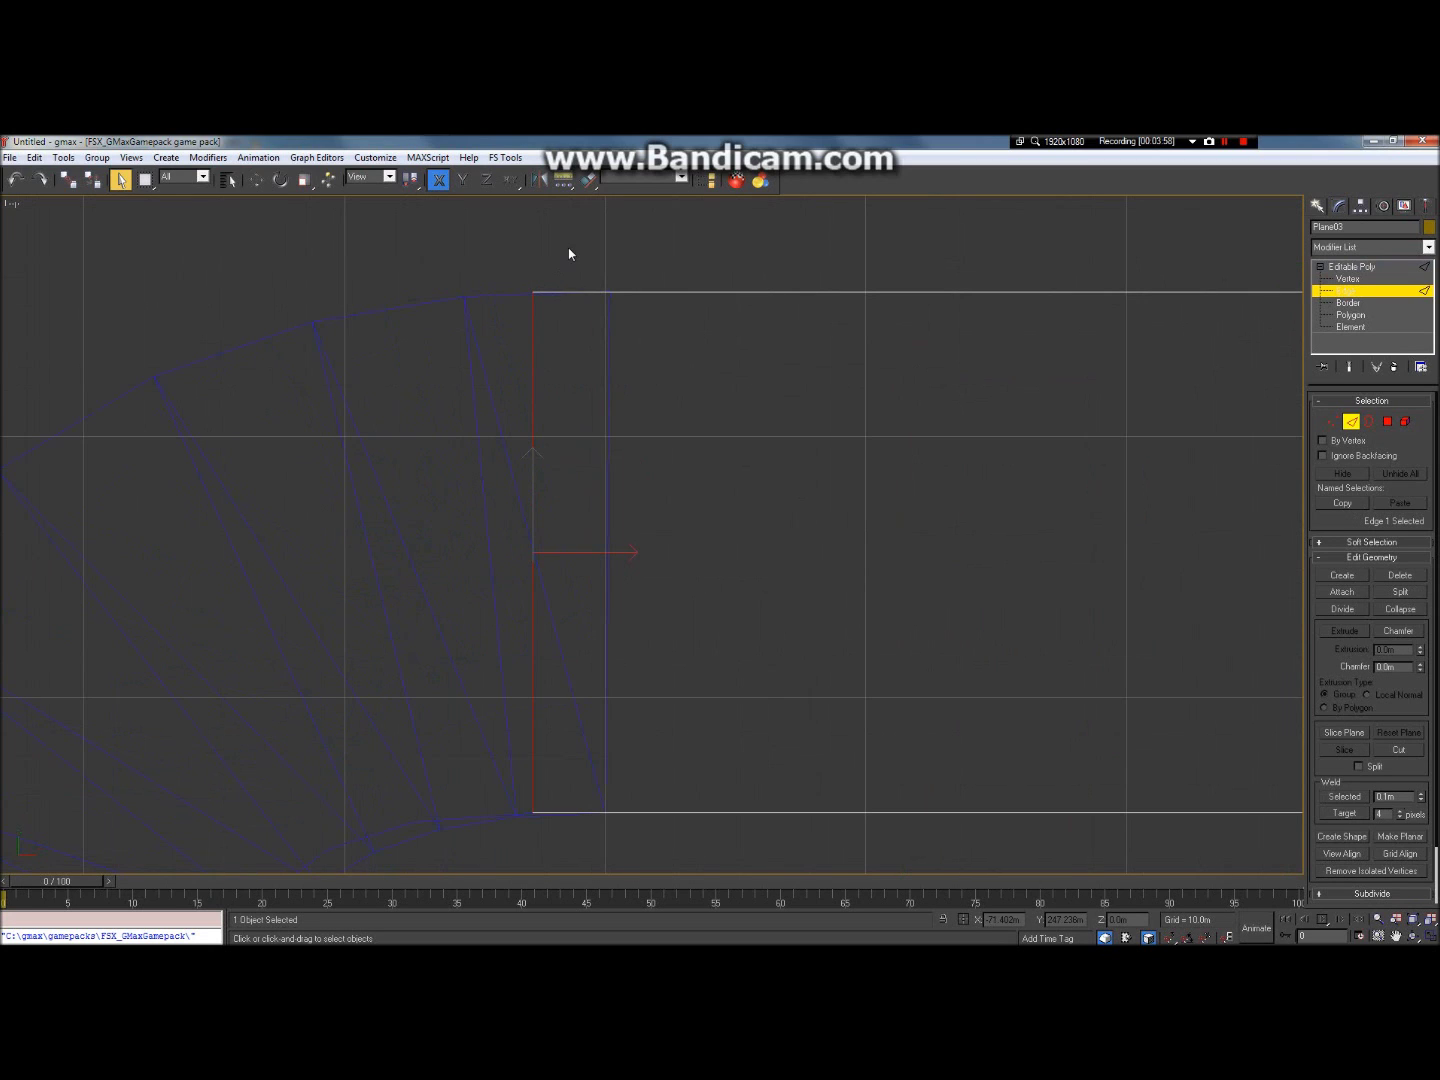
left_click(257, 180)
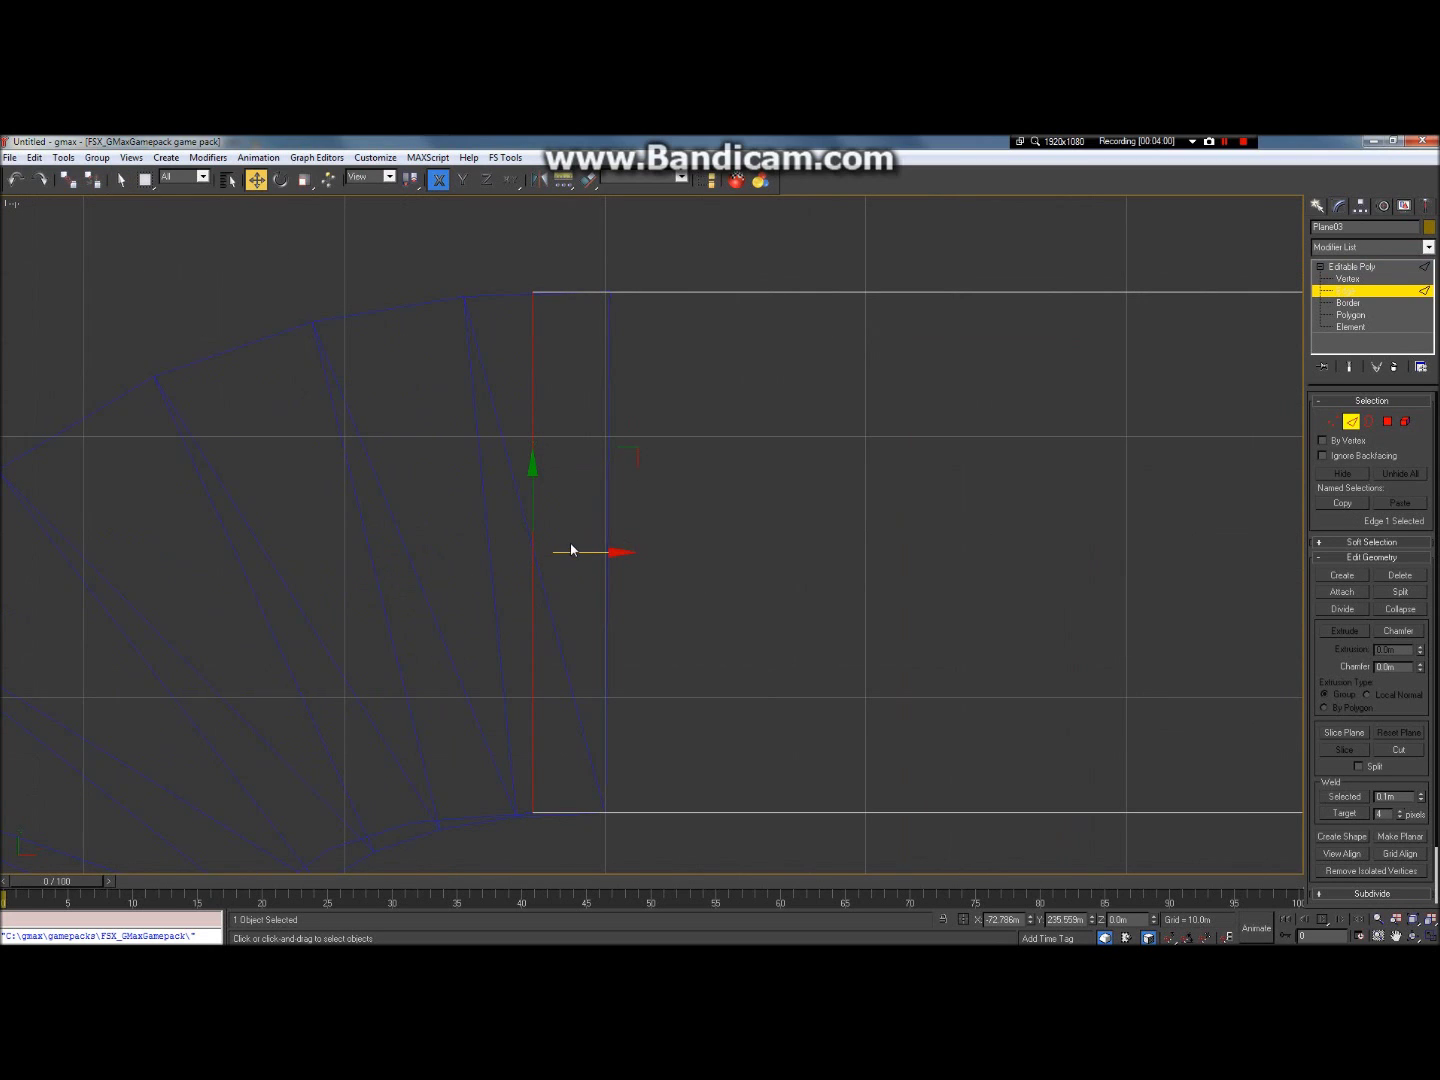
left_click_drag(578, 554, 637, 571)
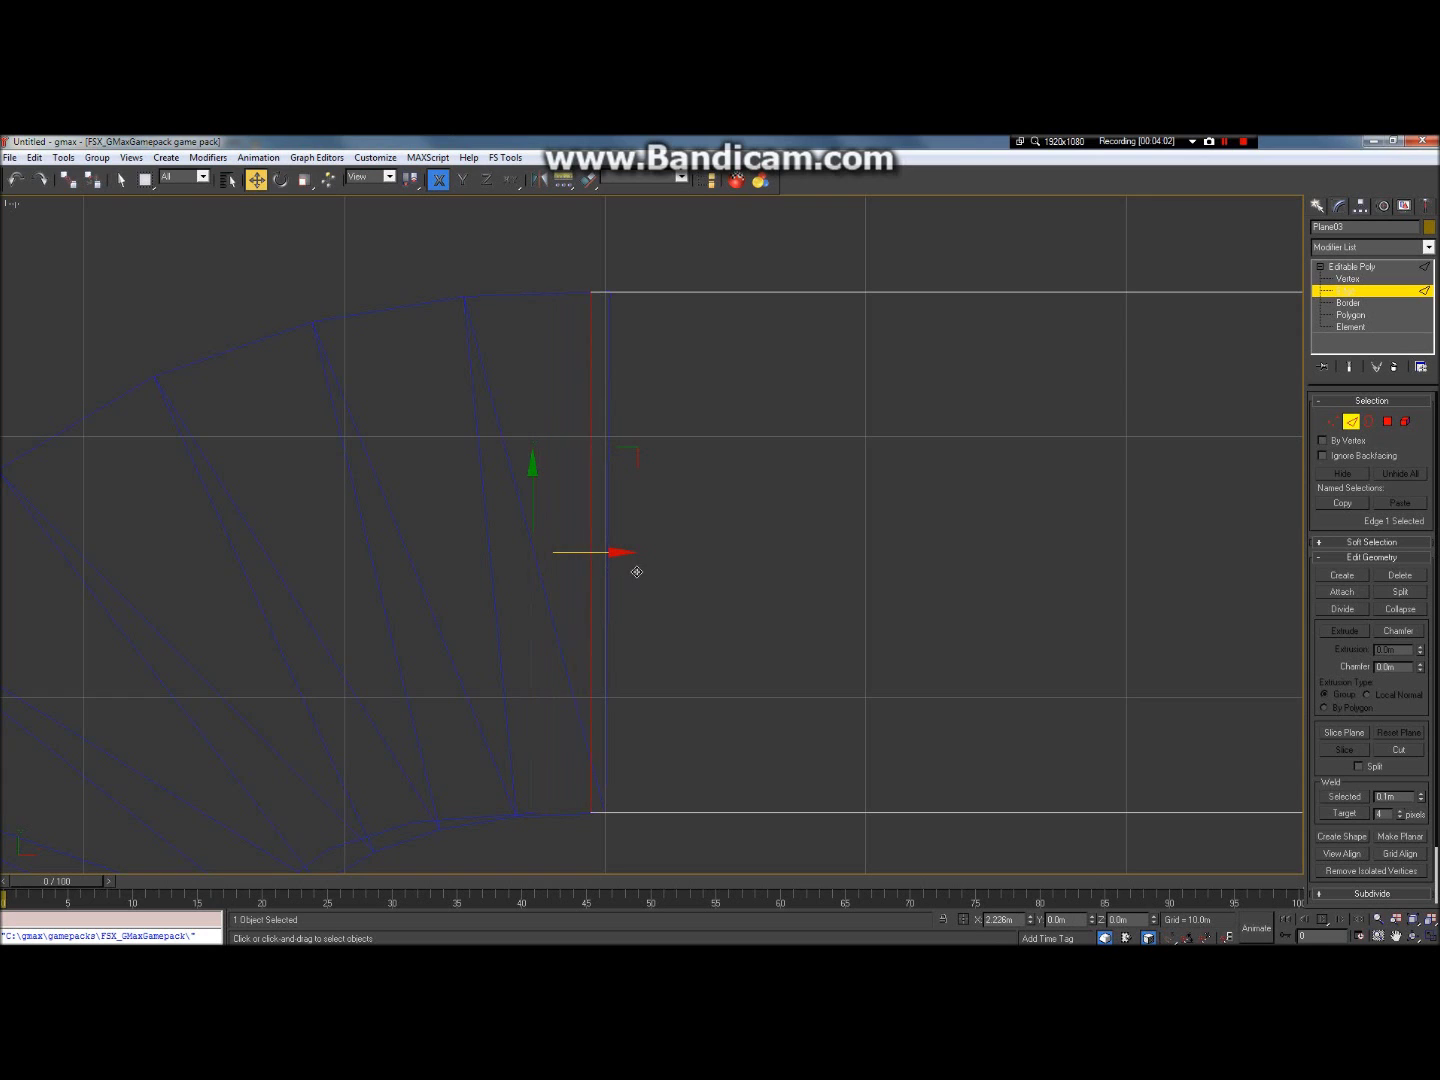
Step: Finish edge editing on the brown taxiway plane and return to whole-object selection
scroll(617, 460, "down", 5)
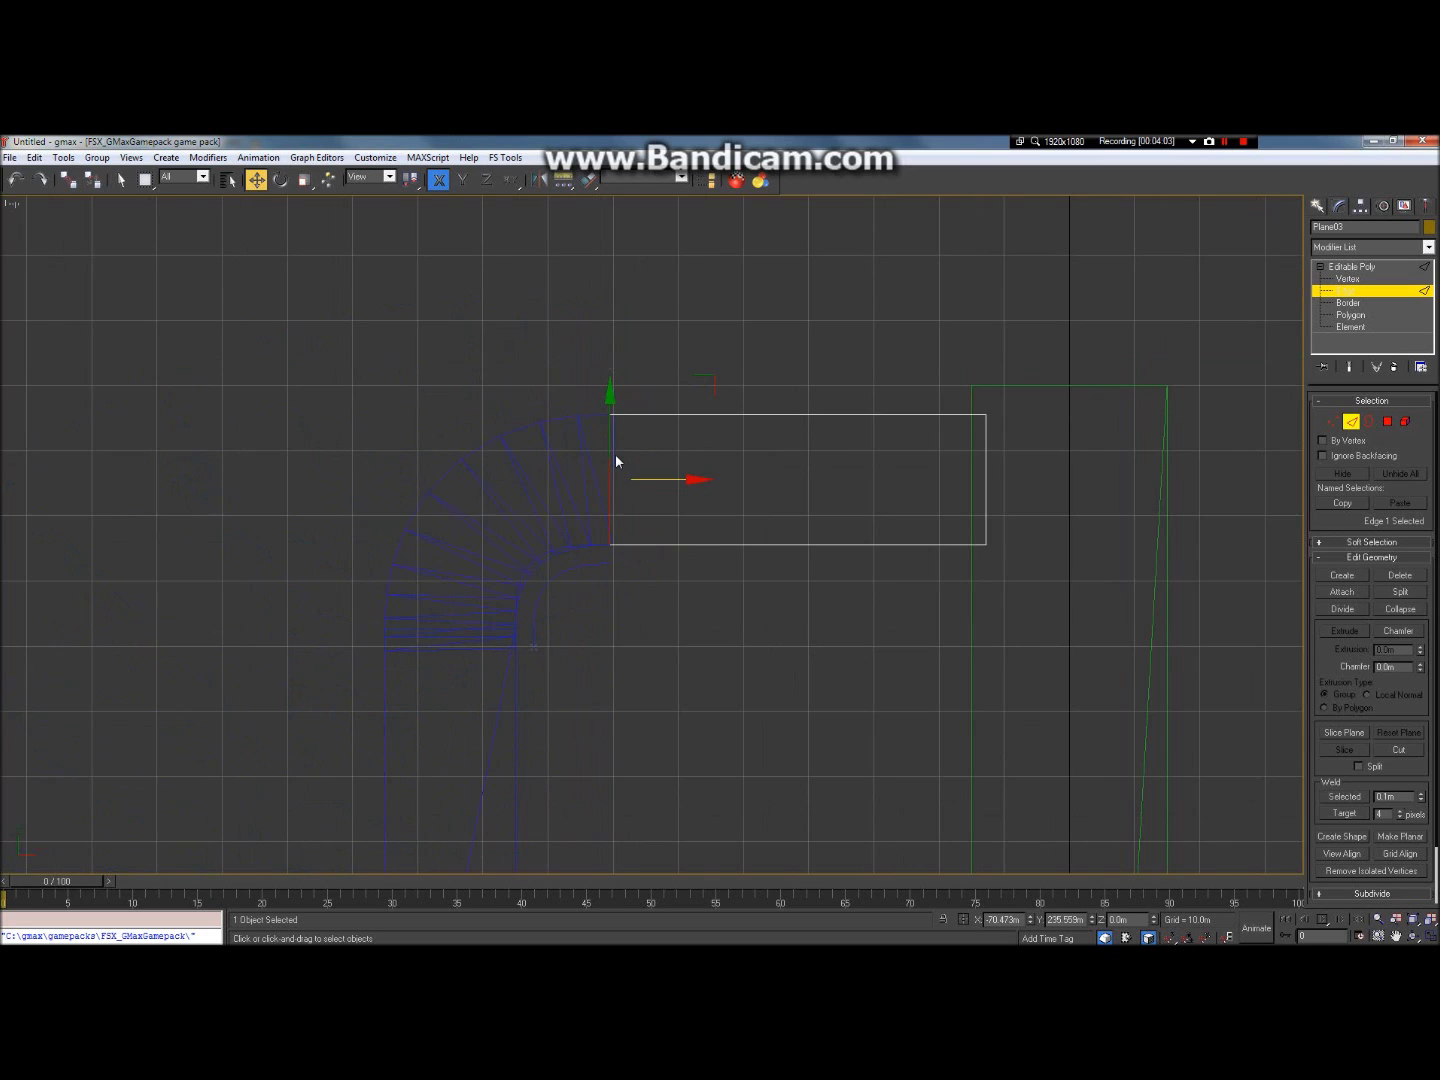
scroll(543, 530, "up", 3)
scroll(543, 530, "up", 4)
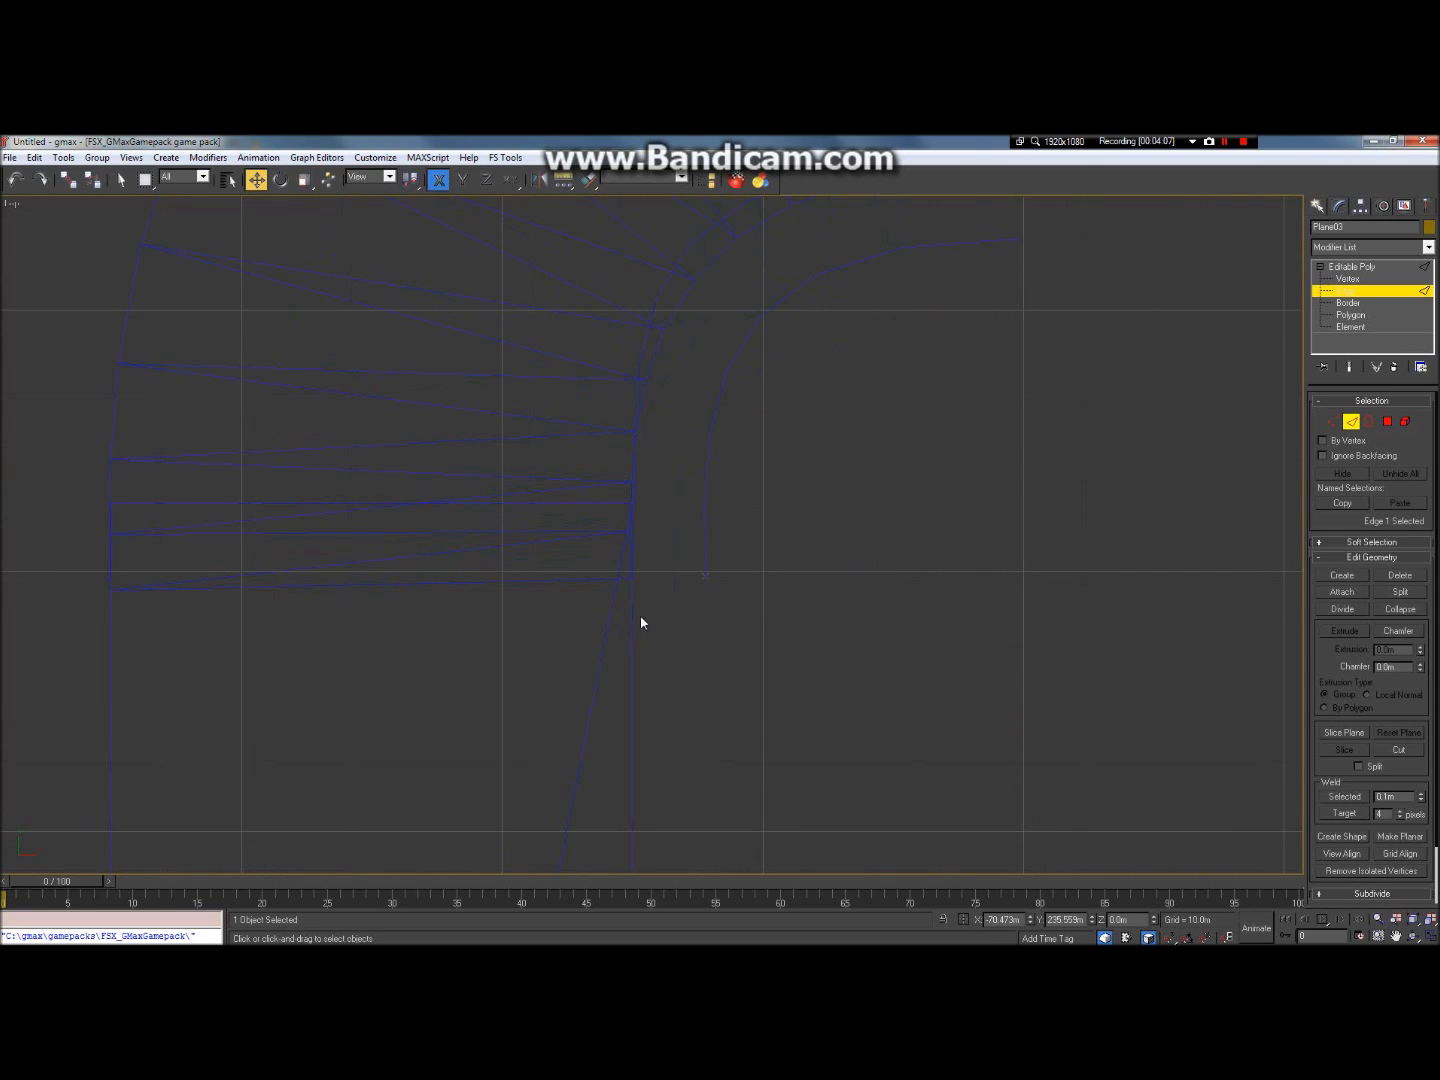
left_click(120, 179)
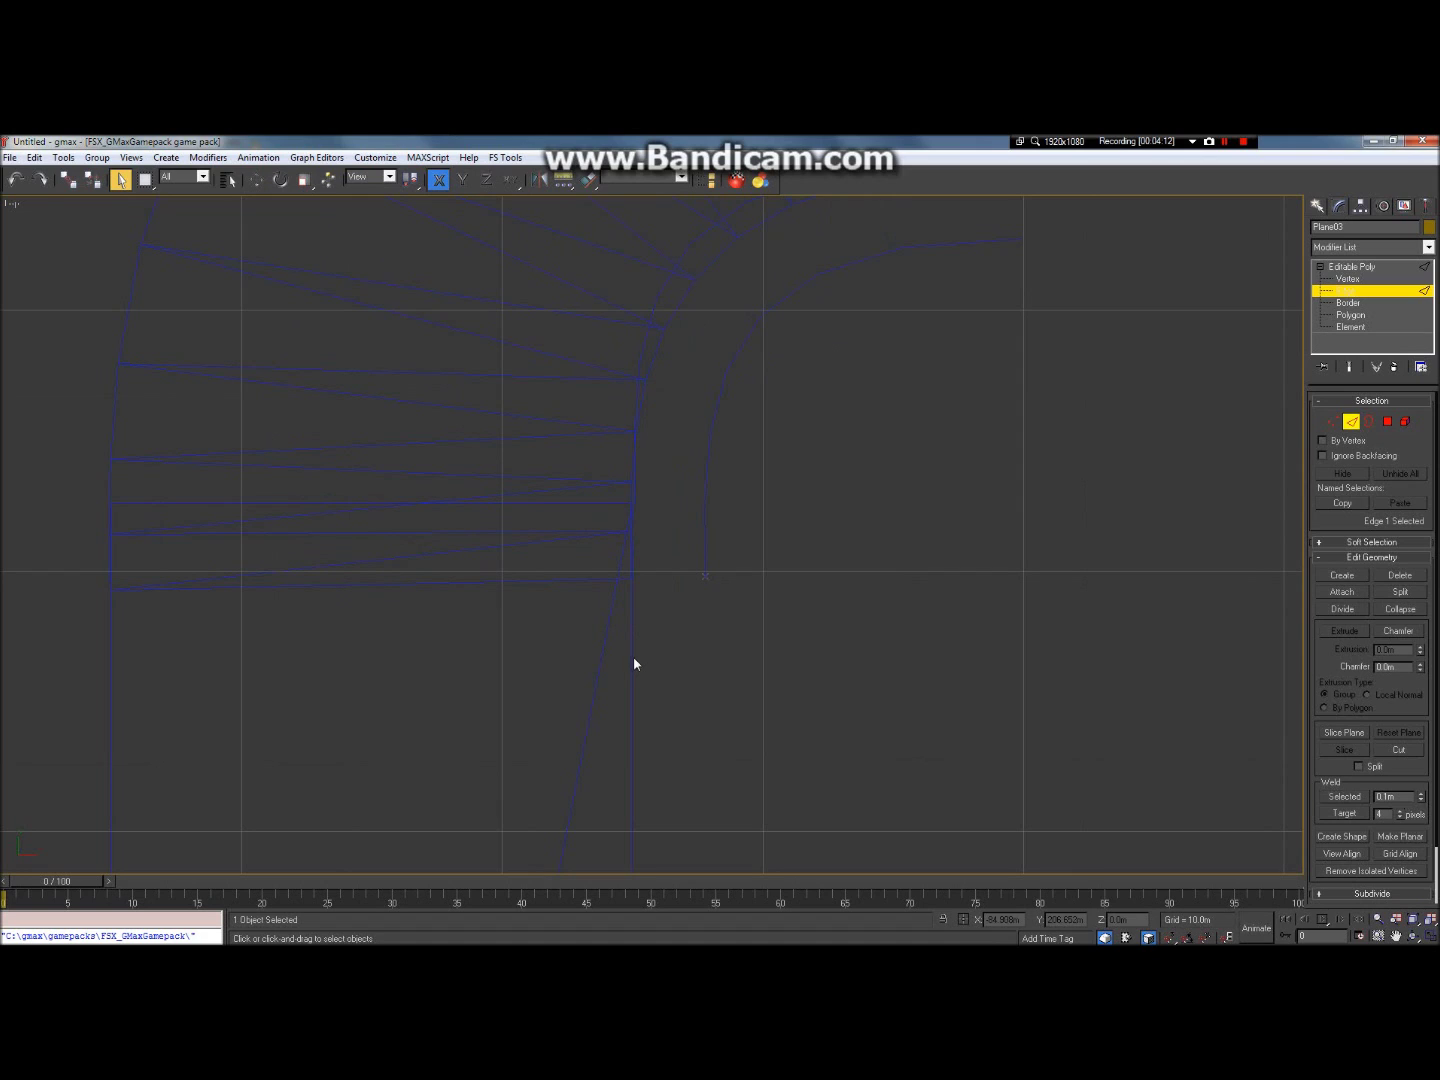
left_click(1353, 423)
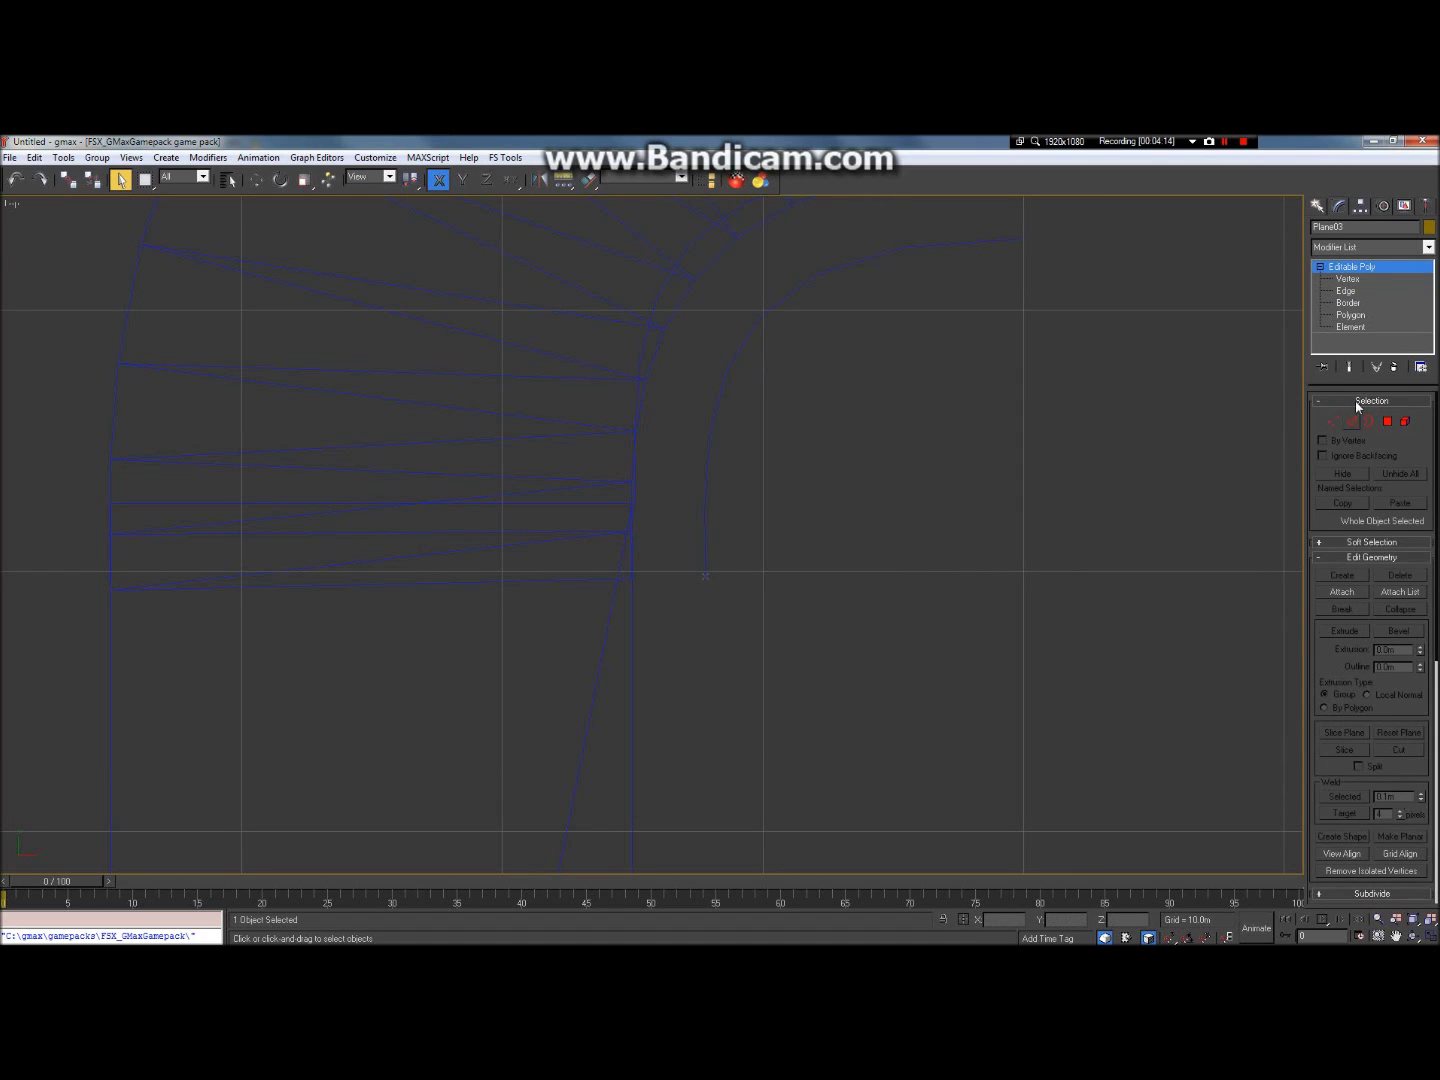
Step: Select the vertical blue taxiway plane below the lofted corner and convert it to an editable poly
left_click(632, 660)
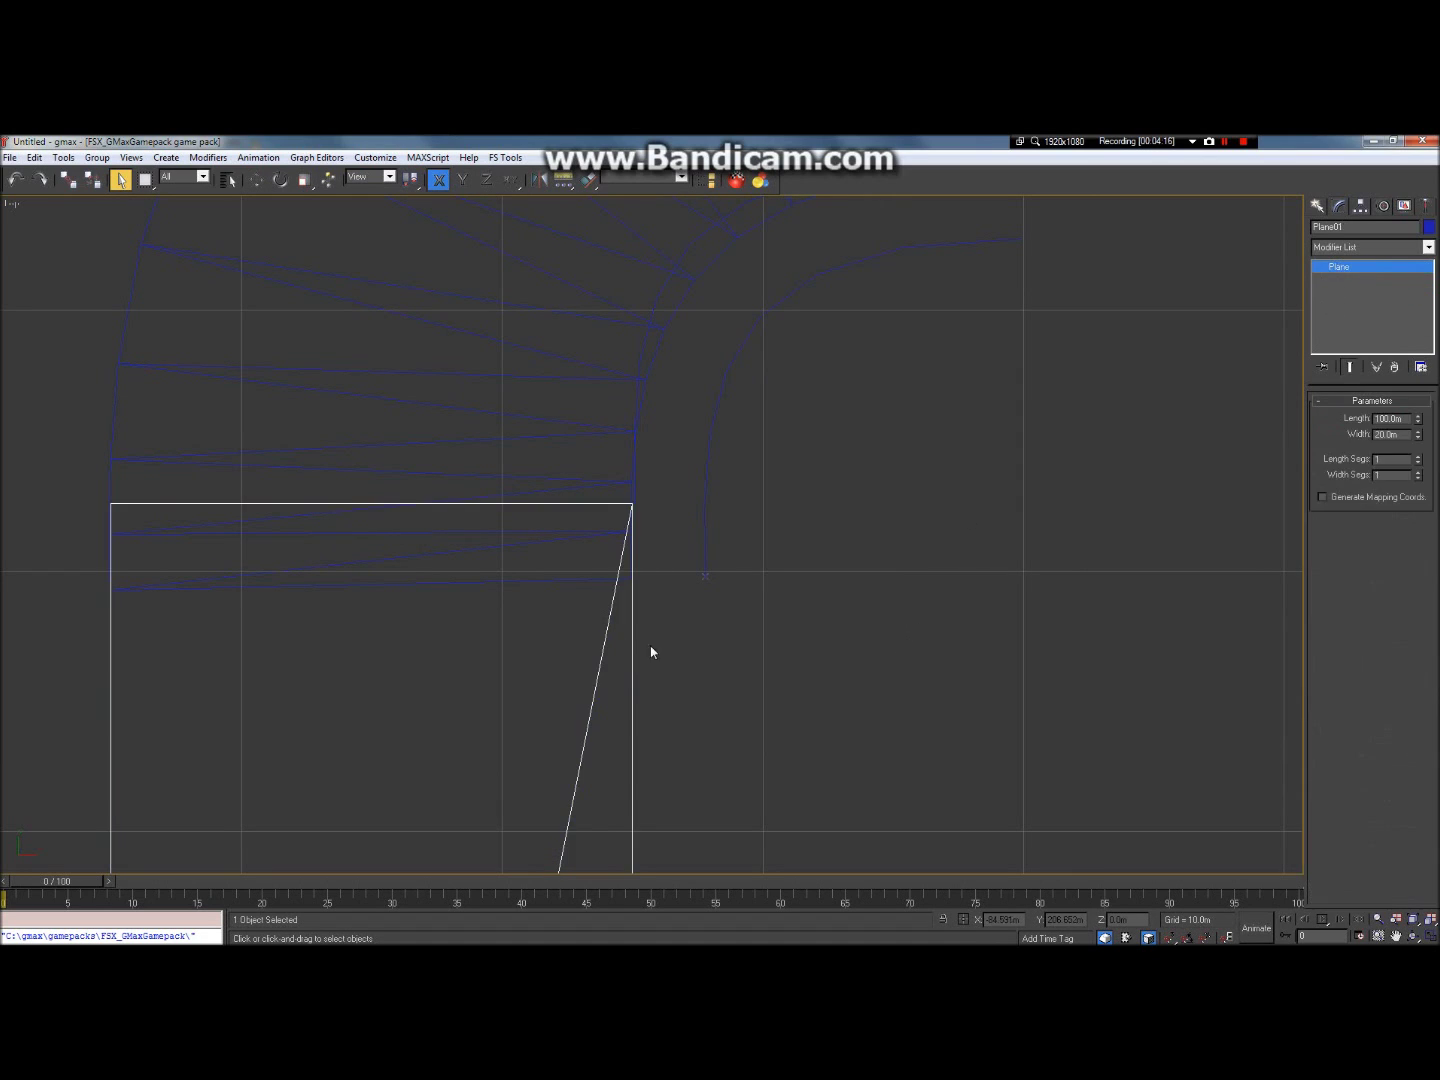
right_click(629, 554)
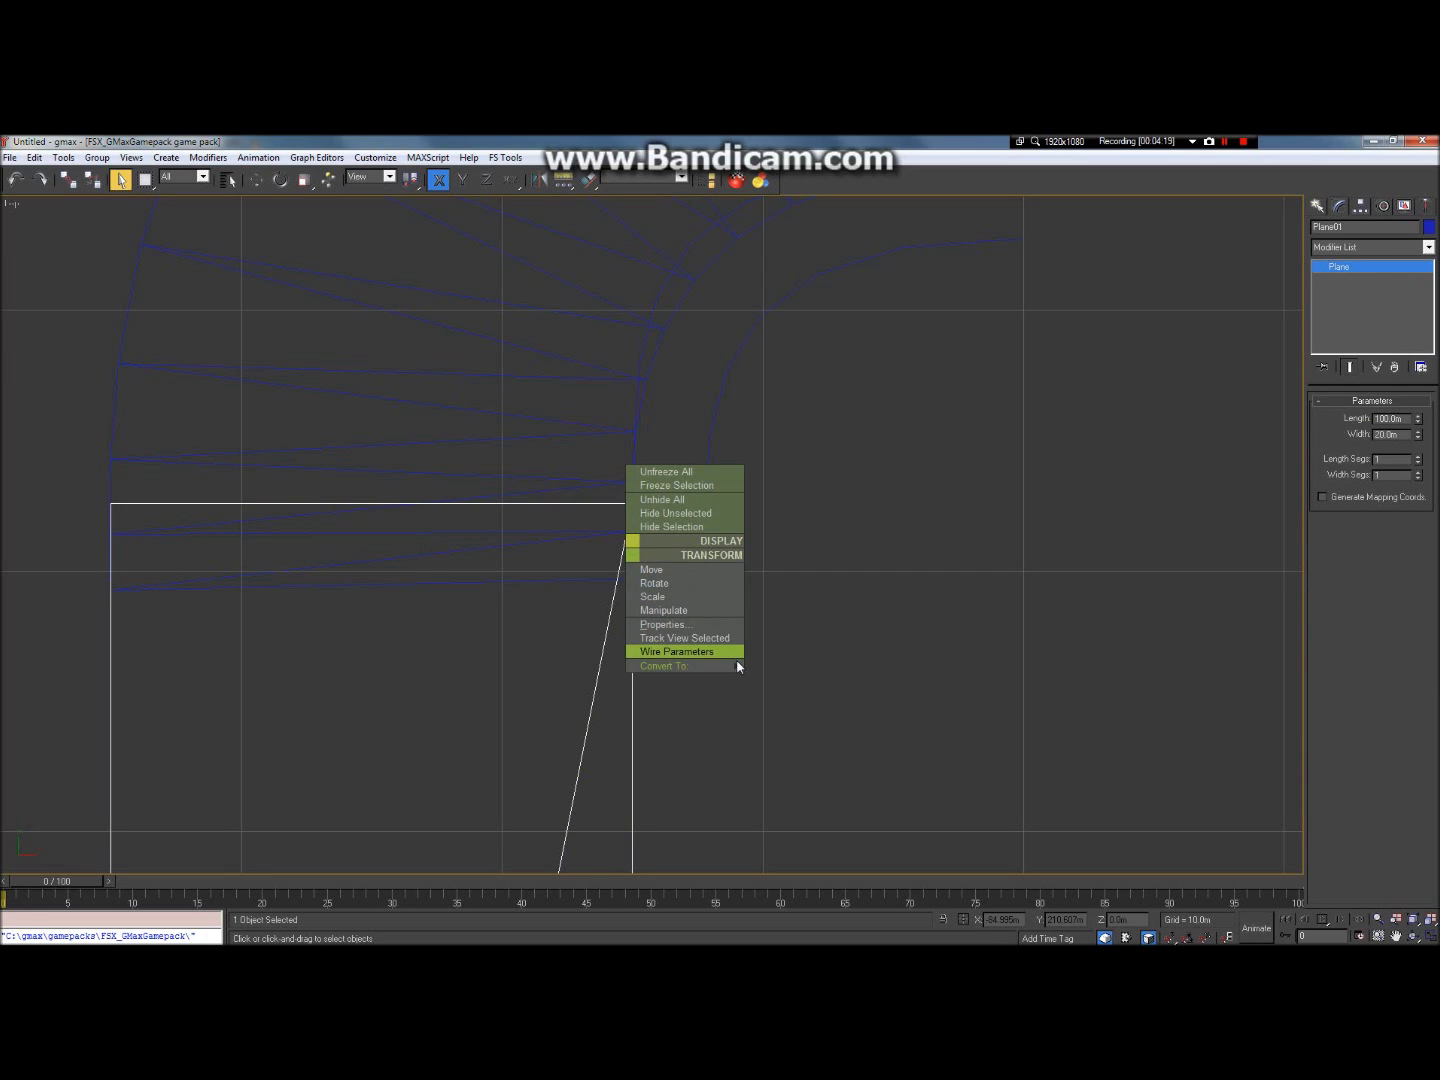
mouse_move(710, 665)
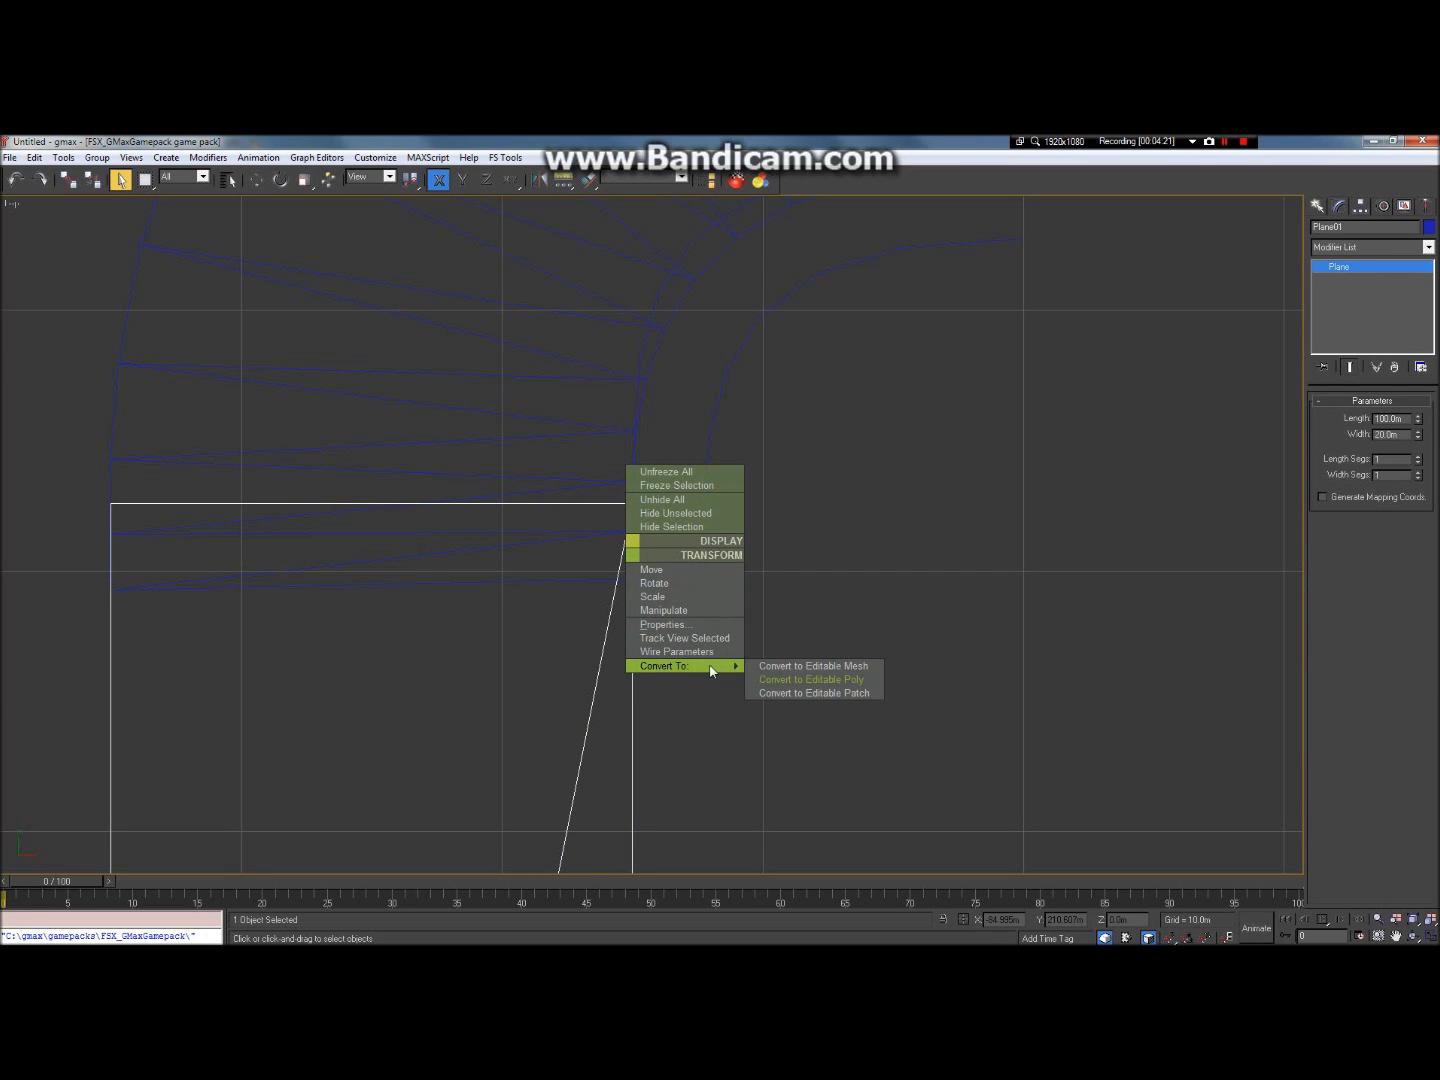
left_click(812, 678)
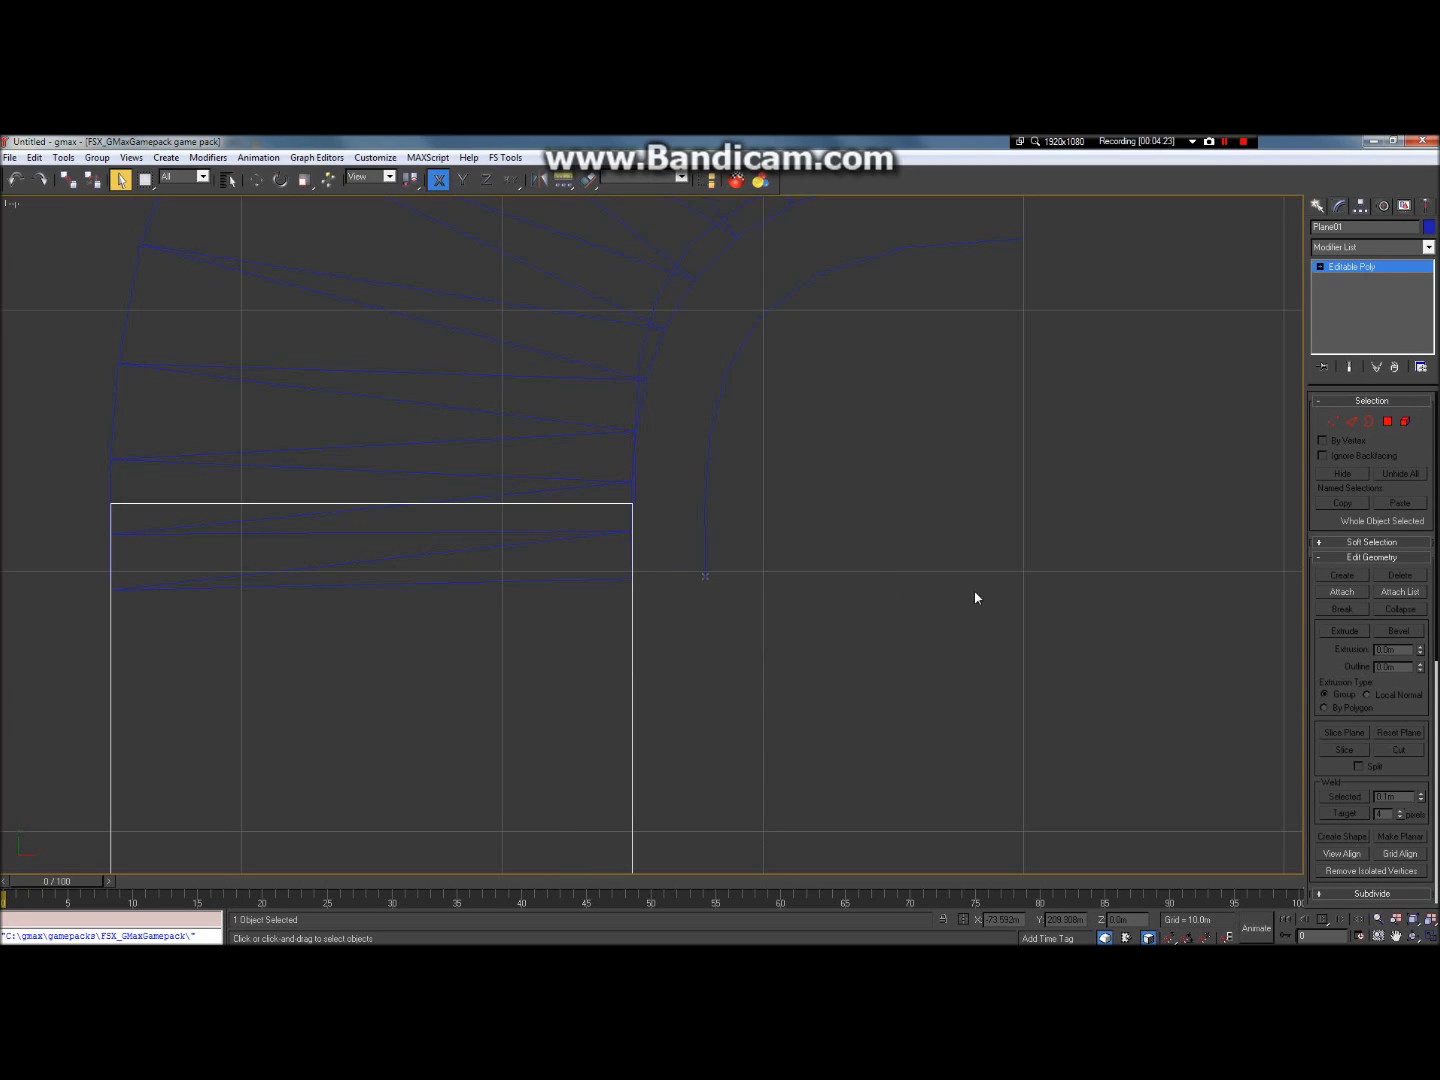
Step: Move the blue plane's edge nearest the corner down along Y, in line with the loft's lower end, and deselect the edge
left_click(1352, 421)
left_click(566, 503)
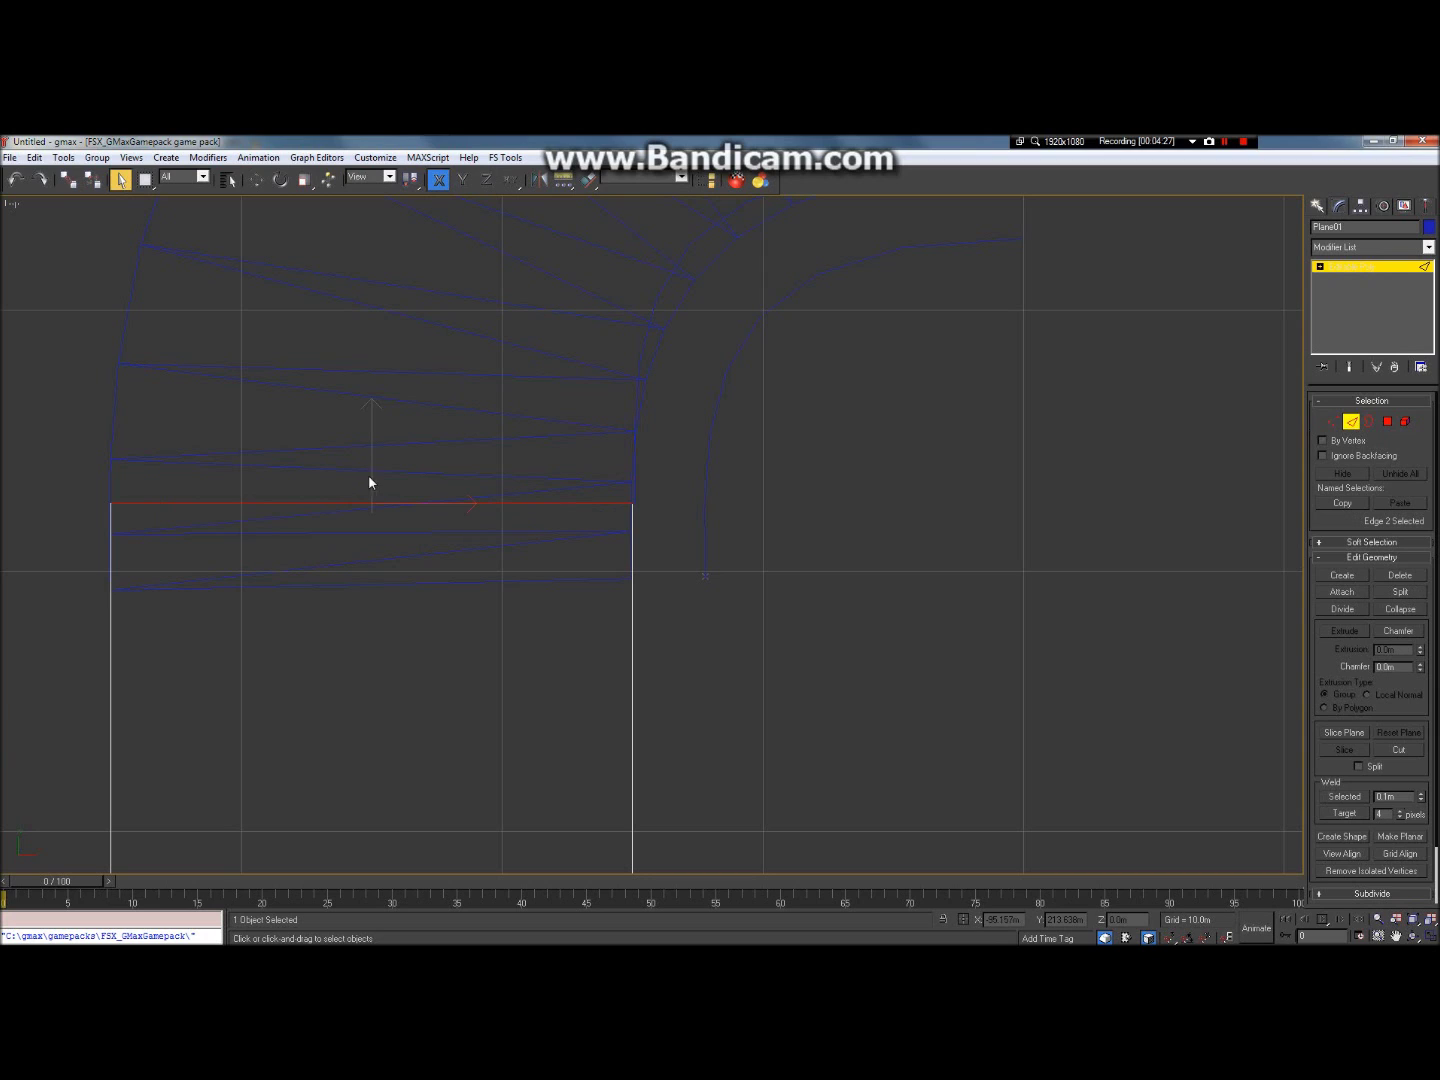
left_click(256, 180)
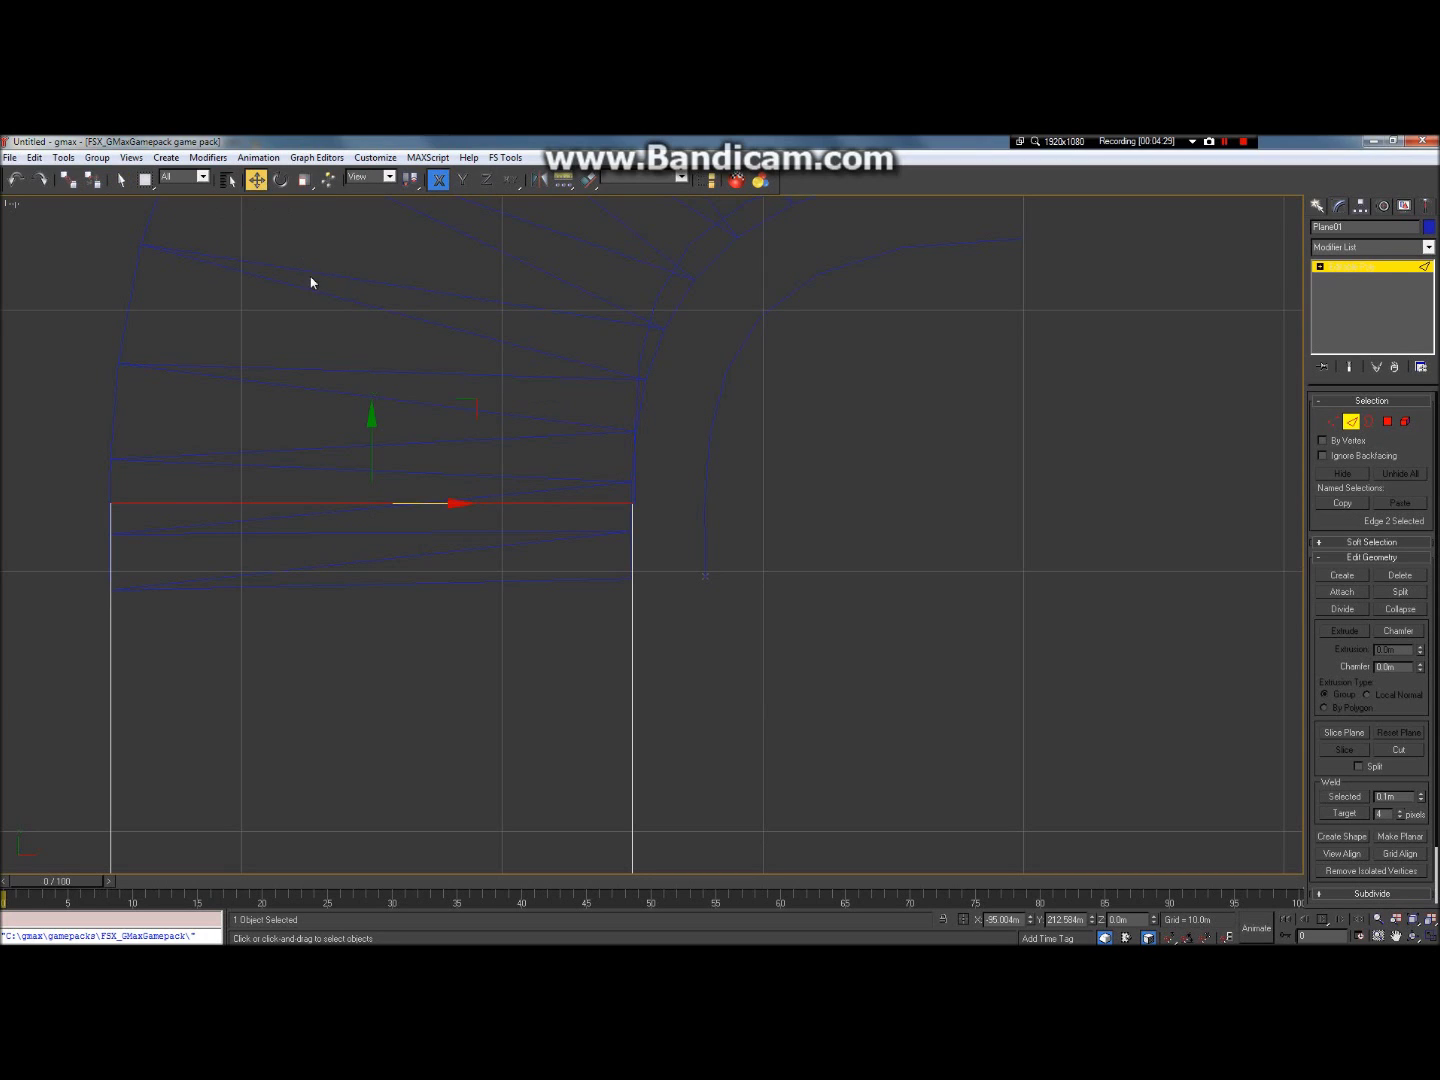
left_click_drag(370, 447, 363, 512)
scroll(309, 492, "down", 5)
scroll(309, 492, "up", 4)
scroll(178, 552, "up", 3)
scroll(395, 514, "down", 4)
scroll(277, 514, "down", 3)
scroll(308, 470, "up", 4)
left_click(163, 378)
left_click(121, 179)
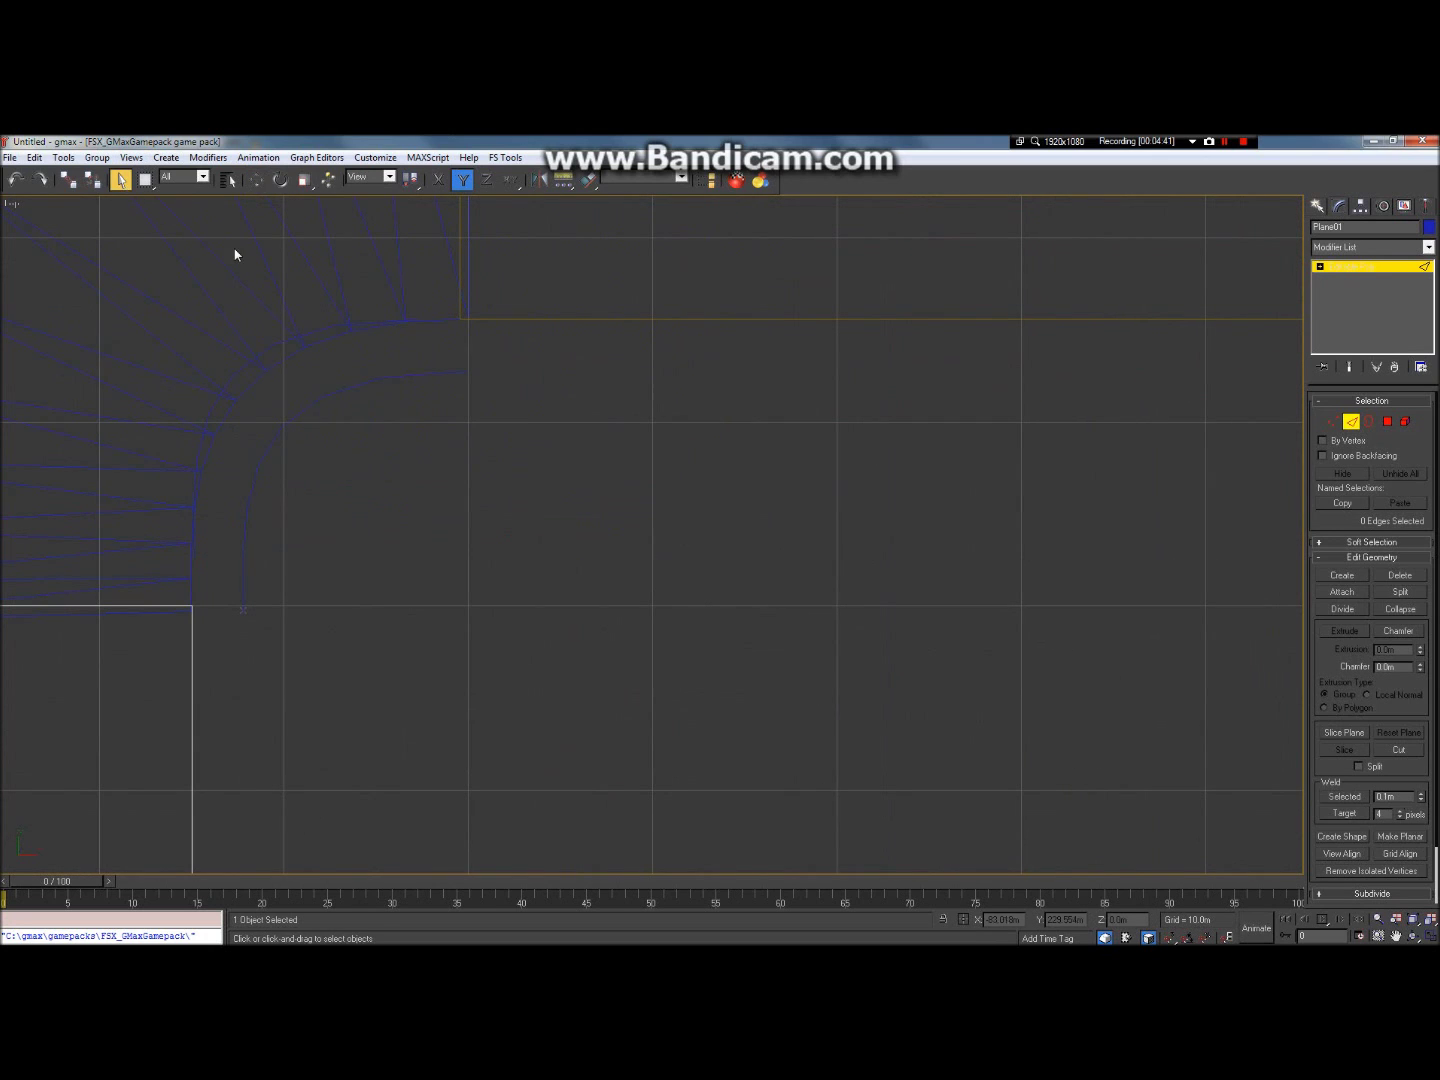
Step: Finish edge editing on the blue taxiway plane and clear the object selection
scroll(340, 344, "down", 3)
scroll(646, 367, "up", 3)
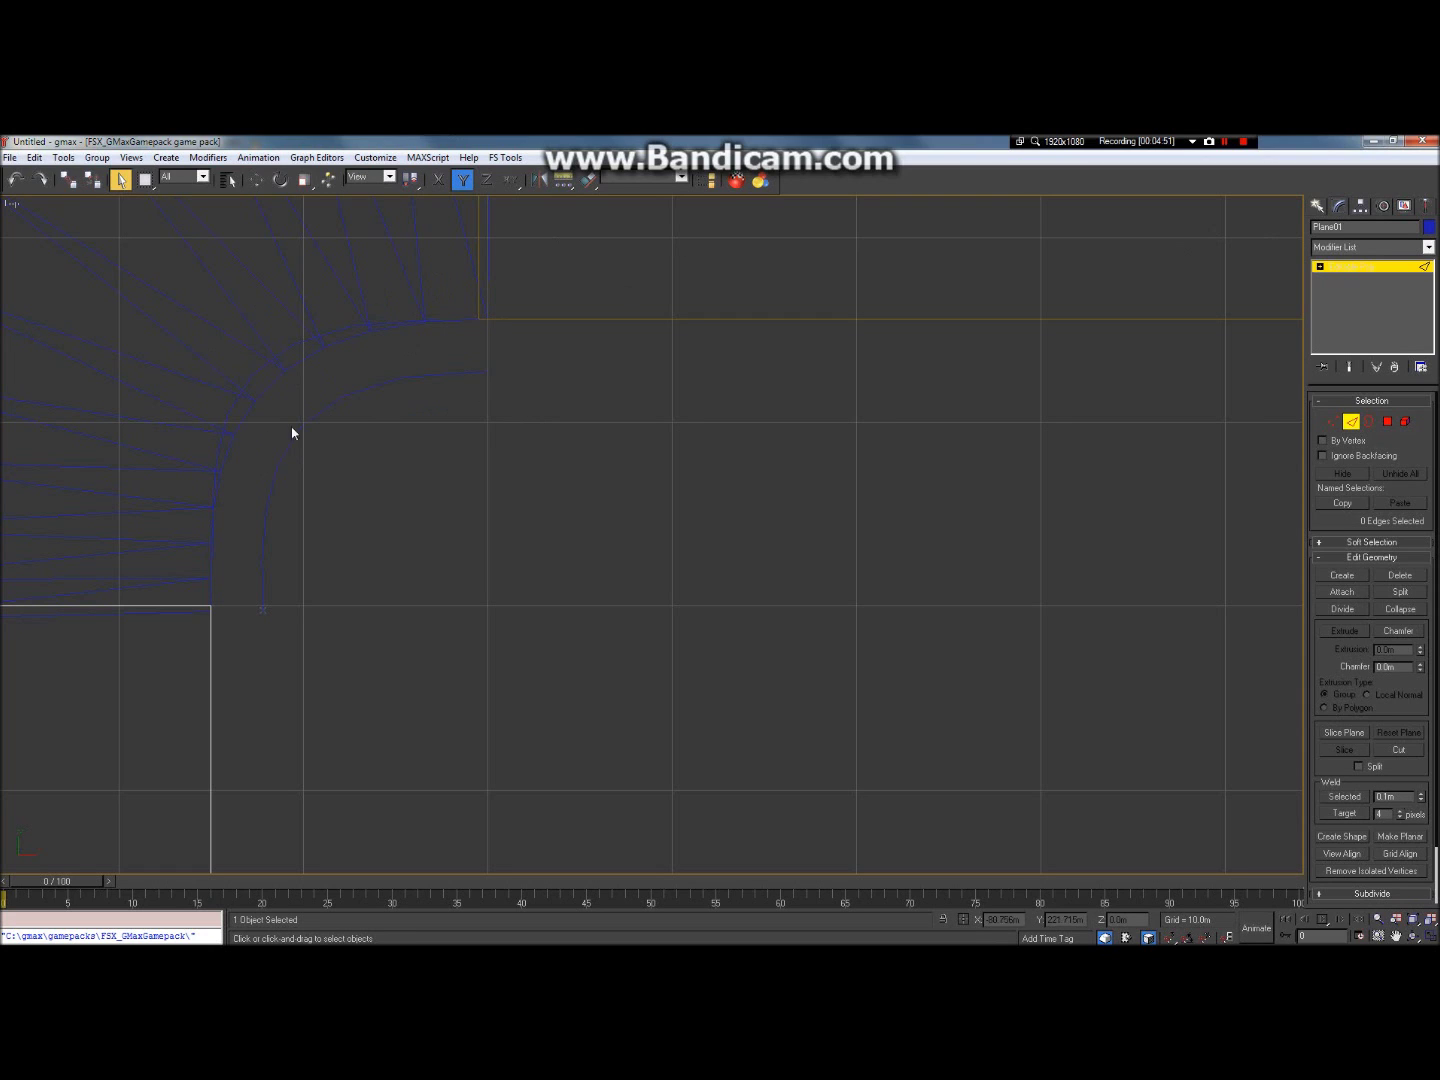
scroll(235, 508, "down", 3)
scroll(427, 347, "up", 5)
scroll(337, 434, "down", 4)
scroll(410, 350, "down", 3)
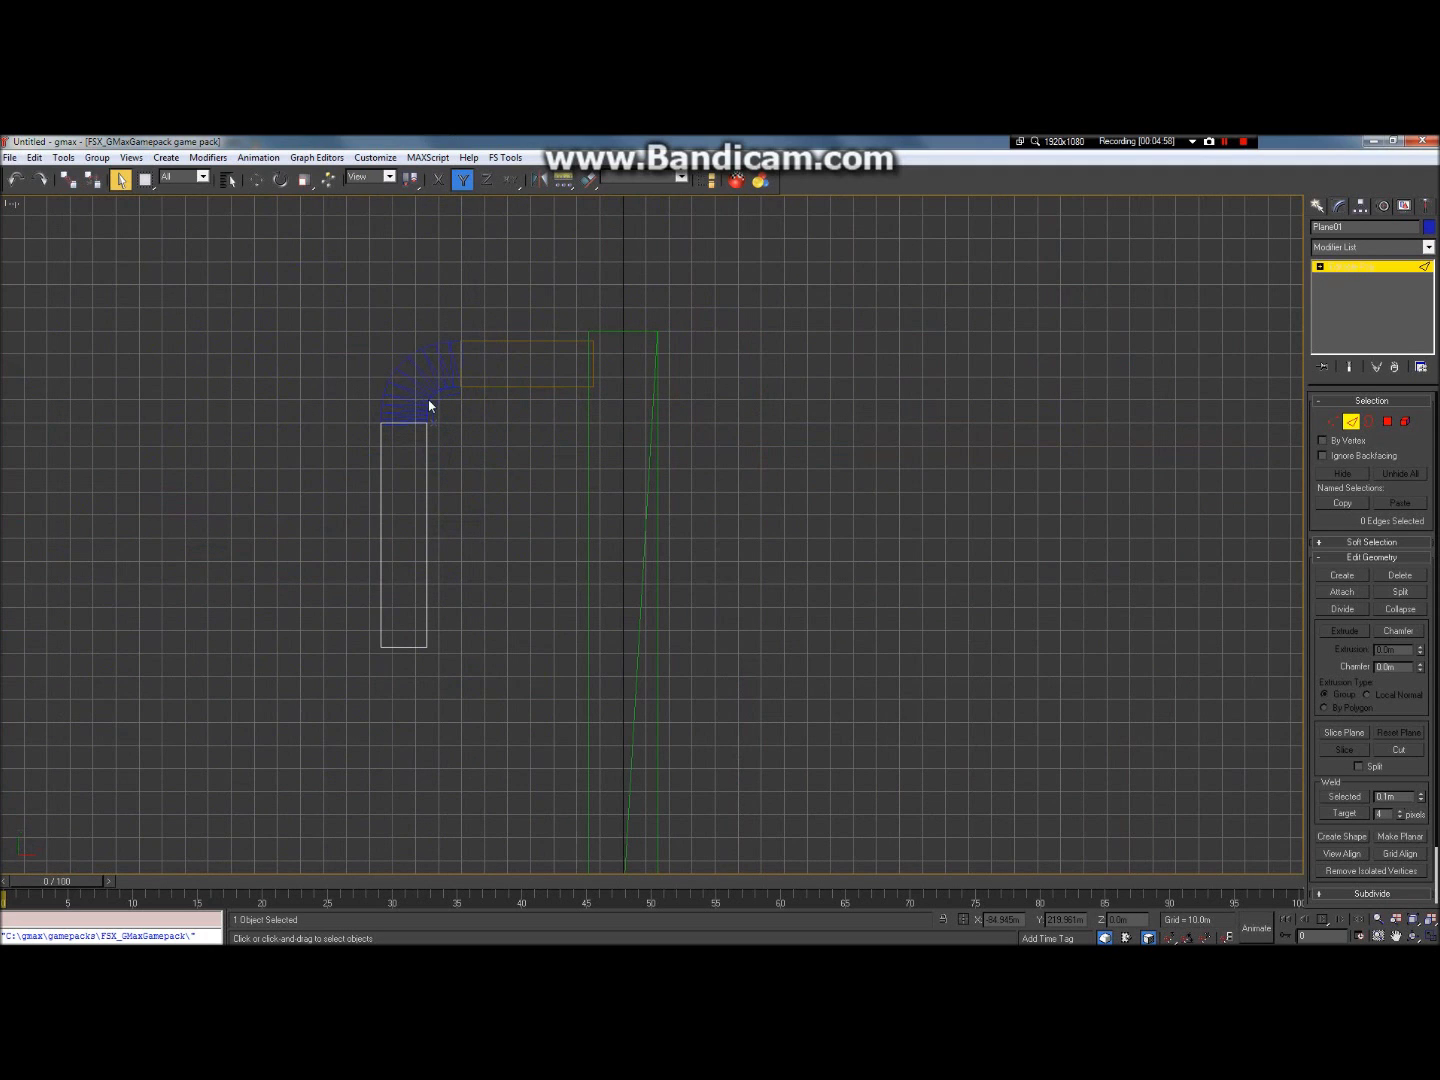
scroll(962, 346, "down", 2)
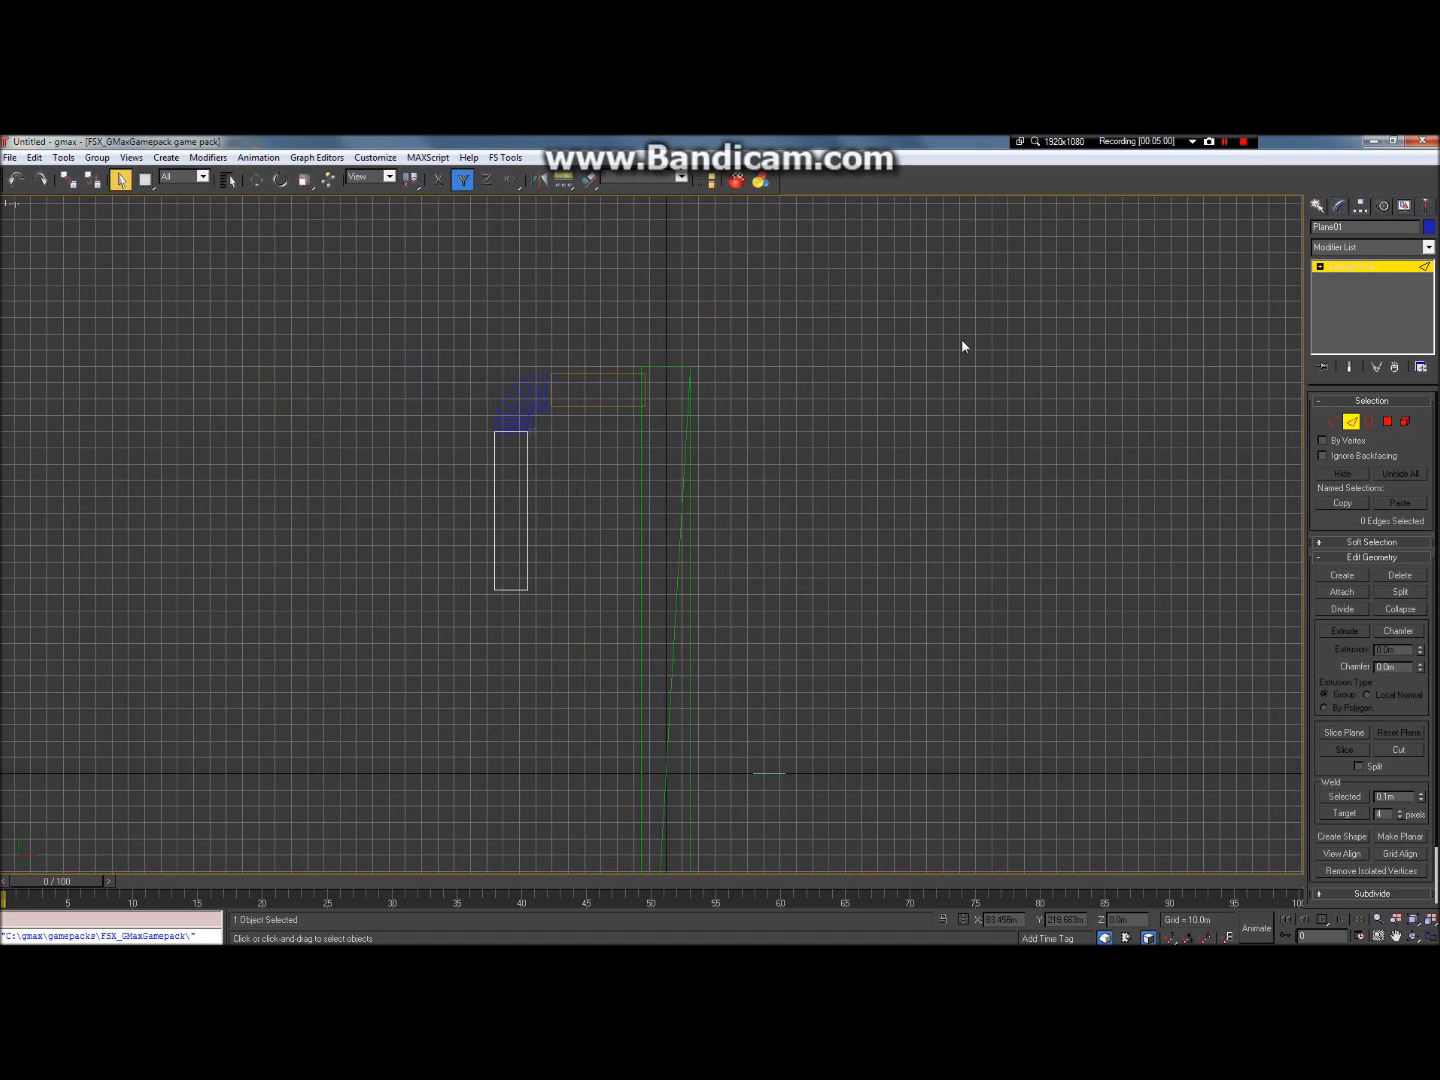
left_click(1351, 421)
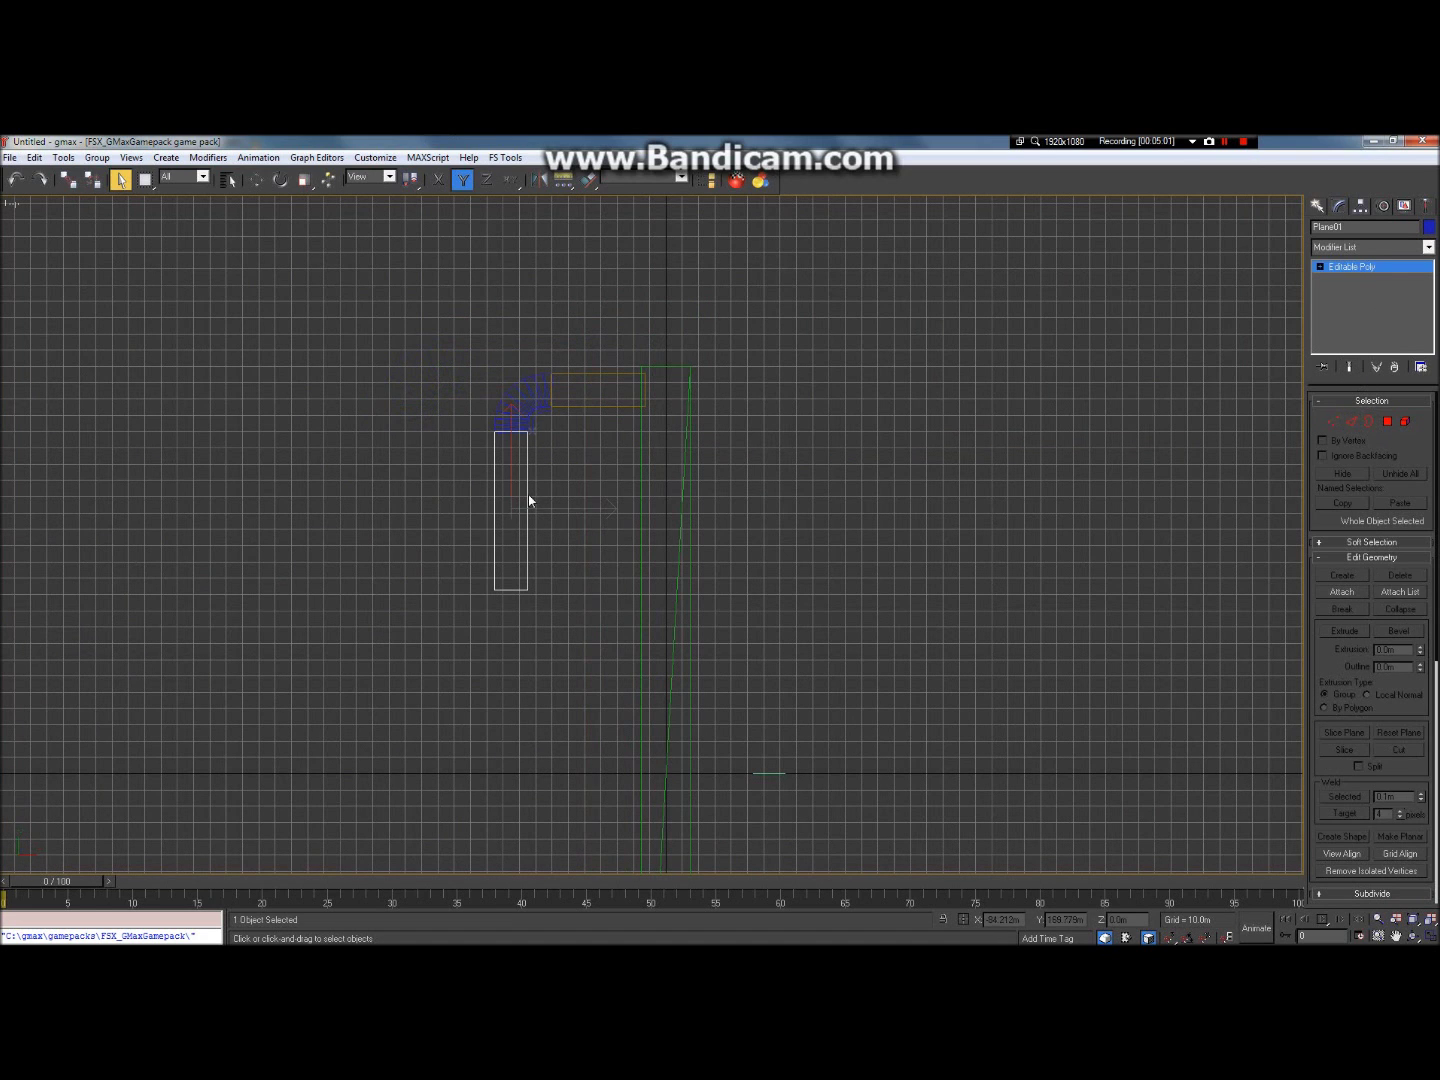
left_click(595, 579)
scroll(569, 508, "up", 5)
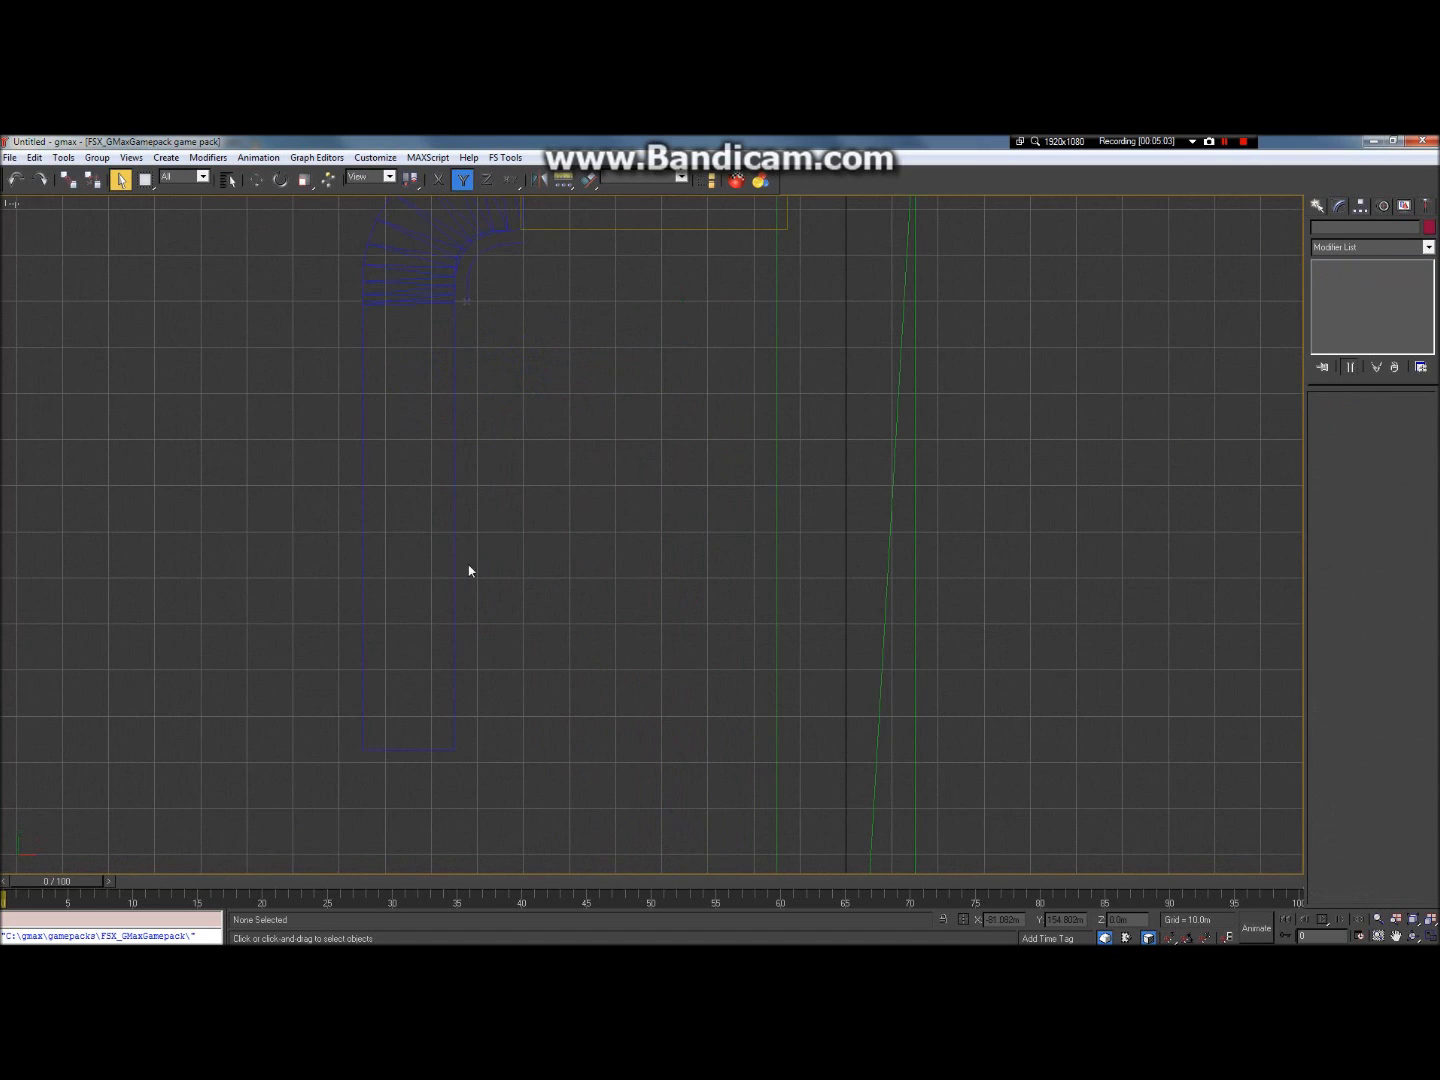
left_click(453, 586)
scroll(561, 501, "down", 3)
left_click(576, 495)
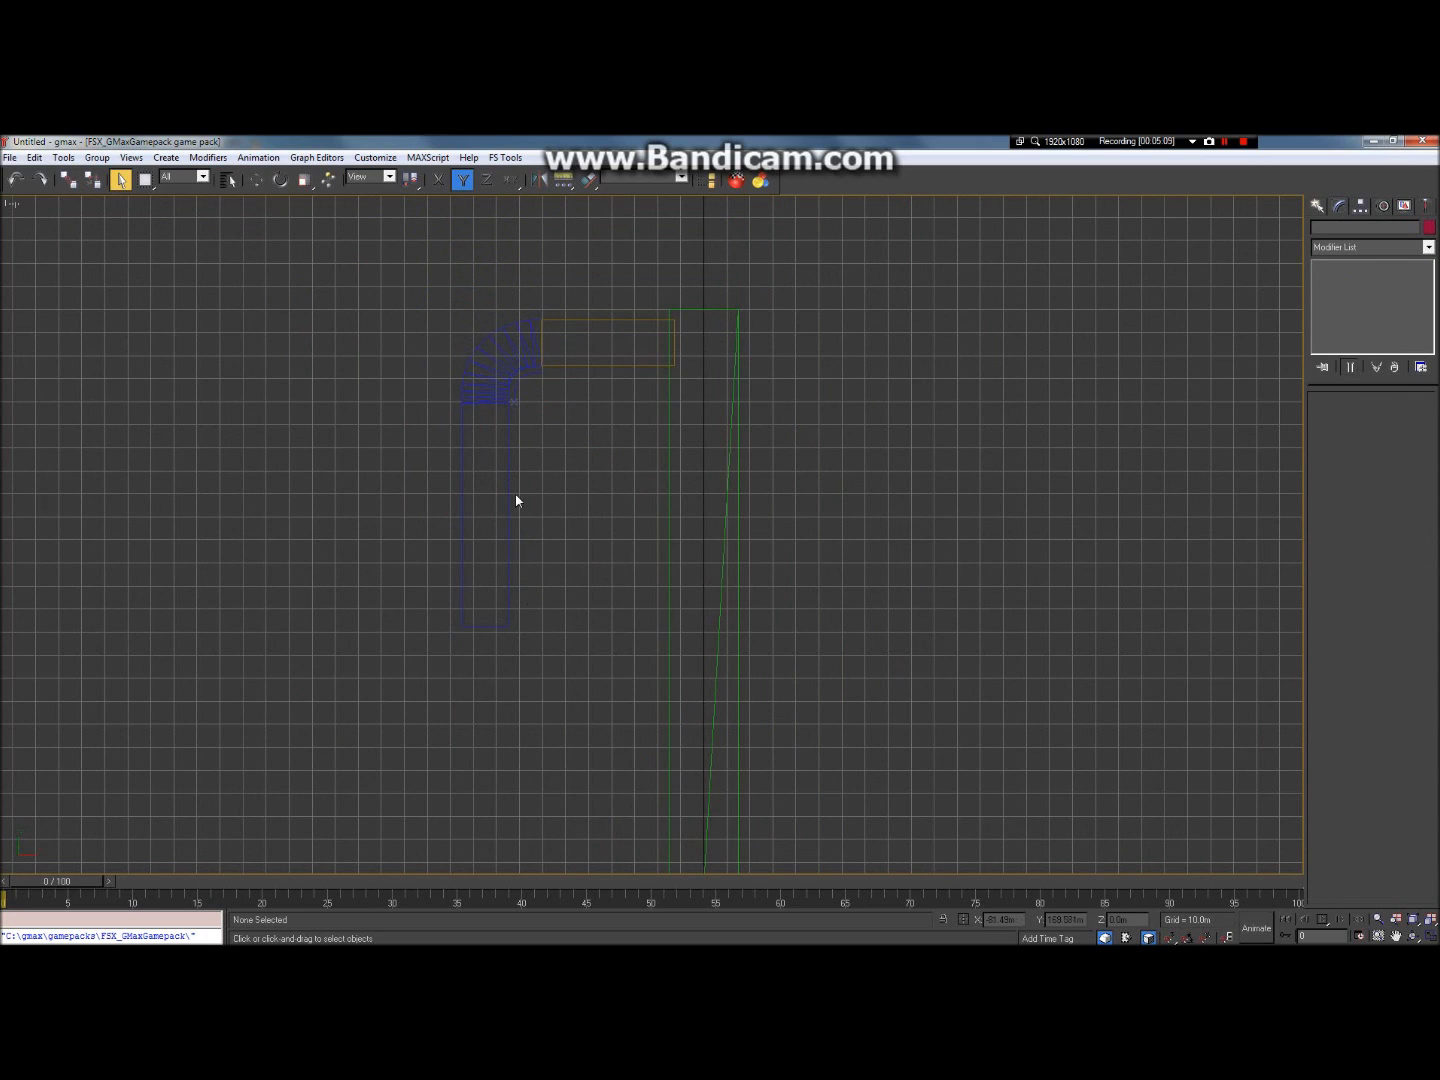
scroll(645, 549, "up", 3)
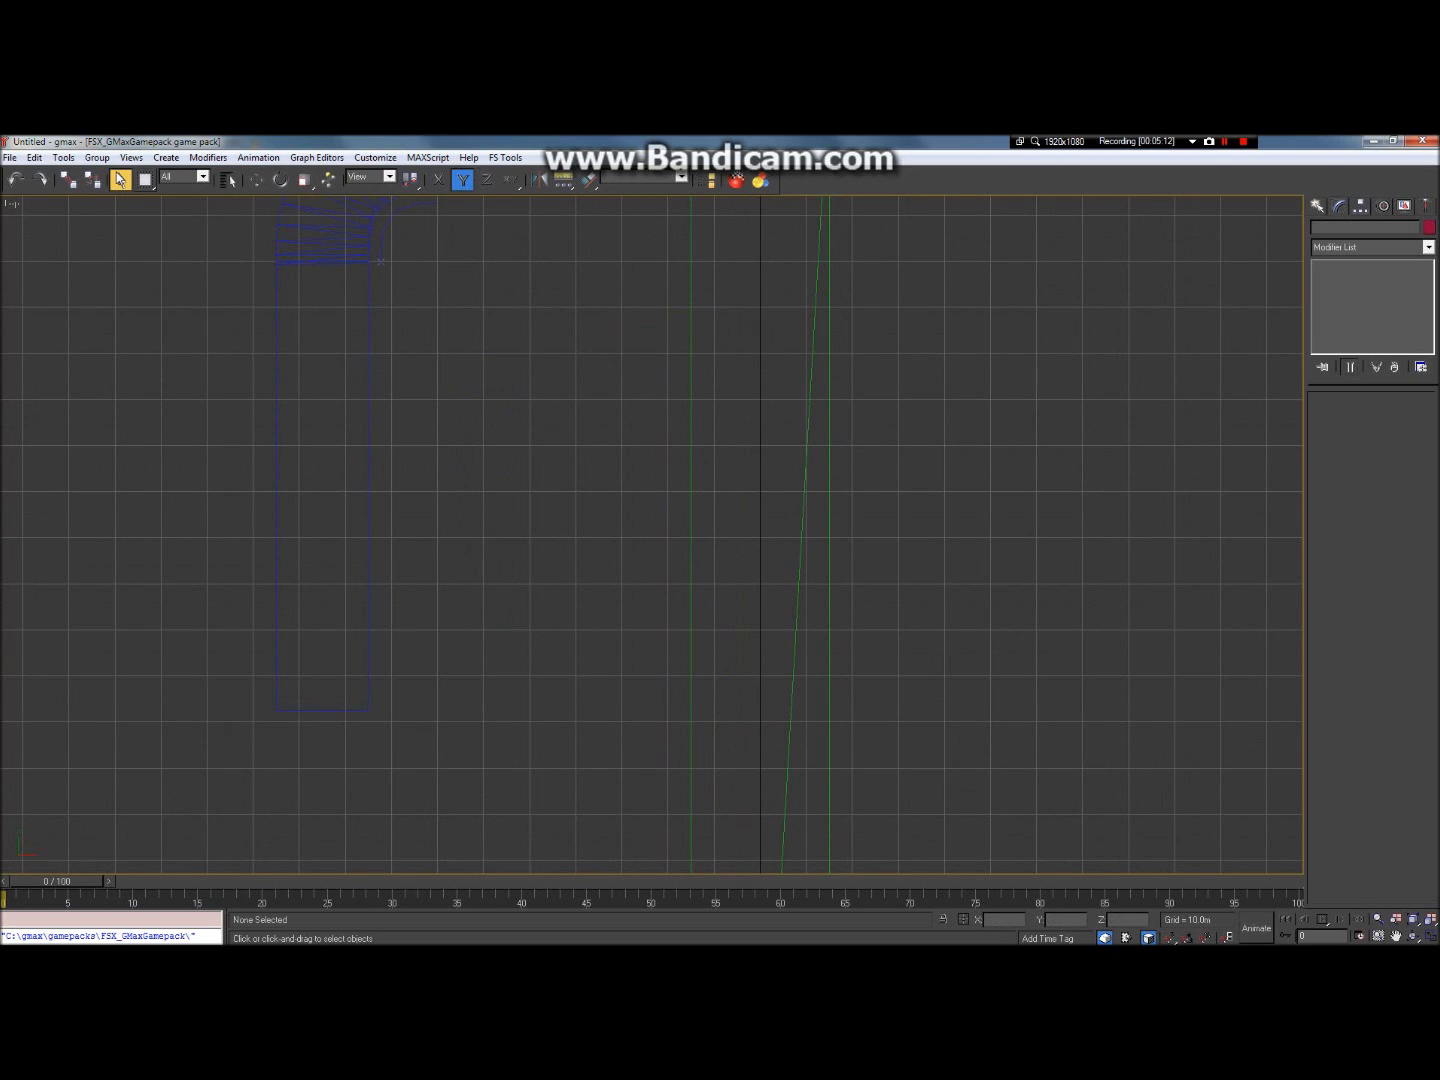
Step: Create a standard plane about 70.4 m wide and 15 m long between the lower part of the blue taxiway and the green runway
left_click(1321, 206)
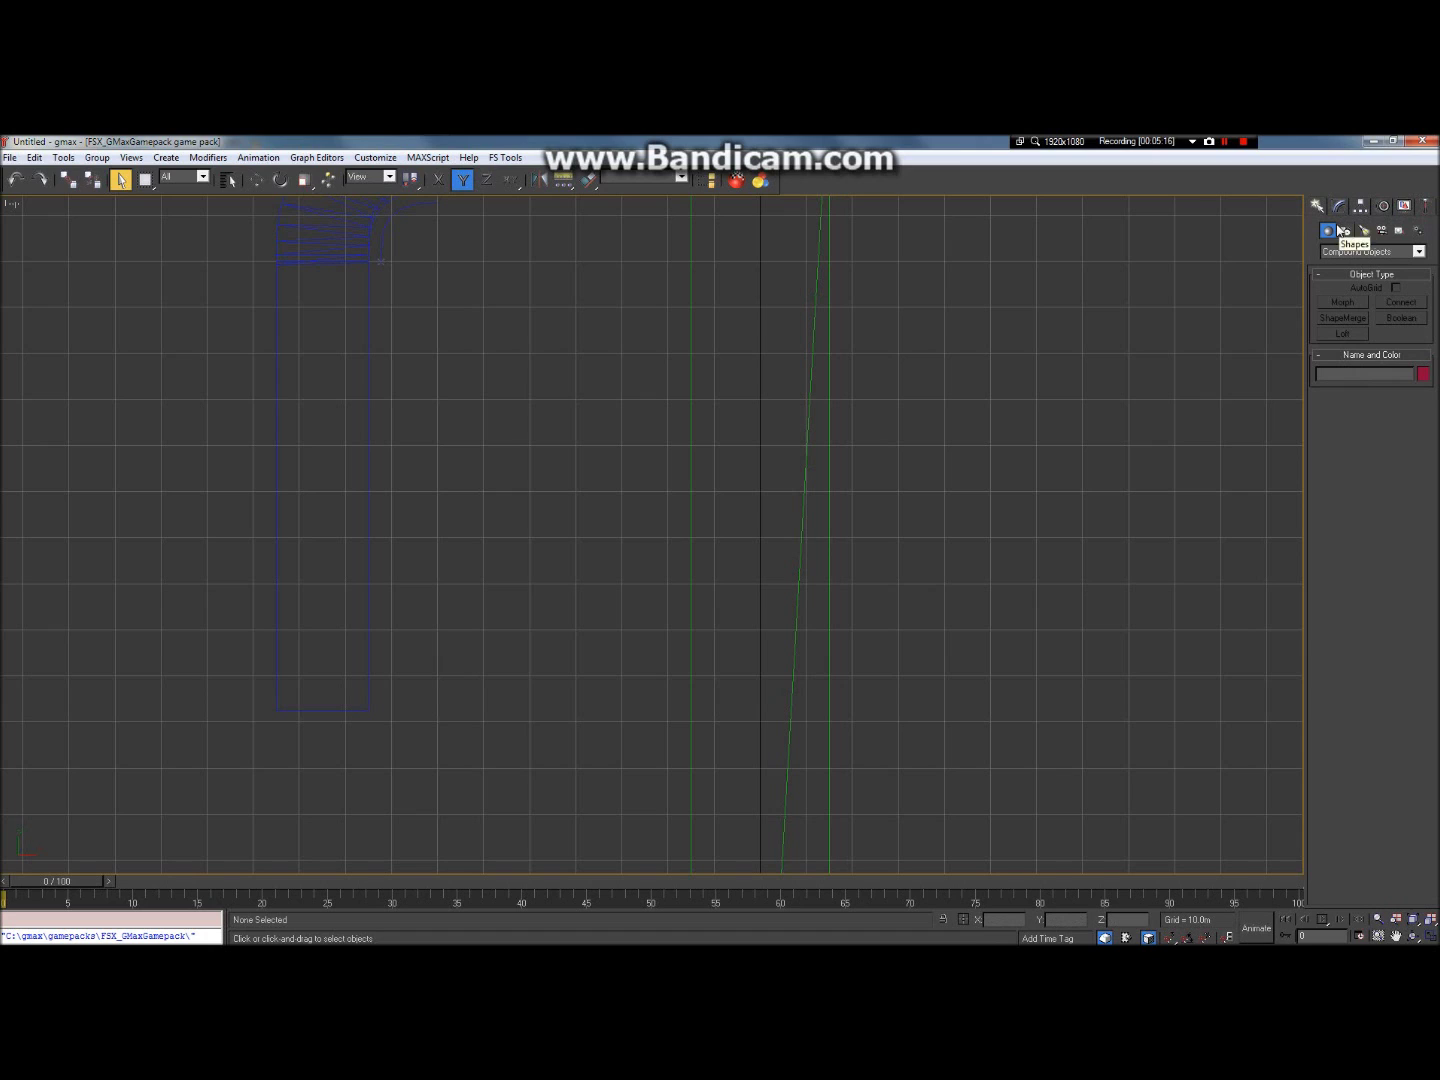
left_click(1345, 231)
left_click(1327, 231)
left_click(1351, 250)
left_click(1353, 271)
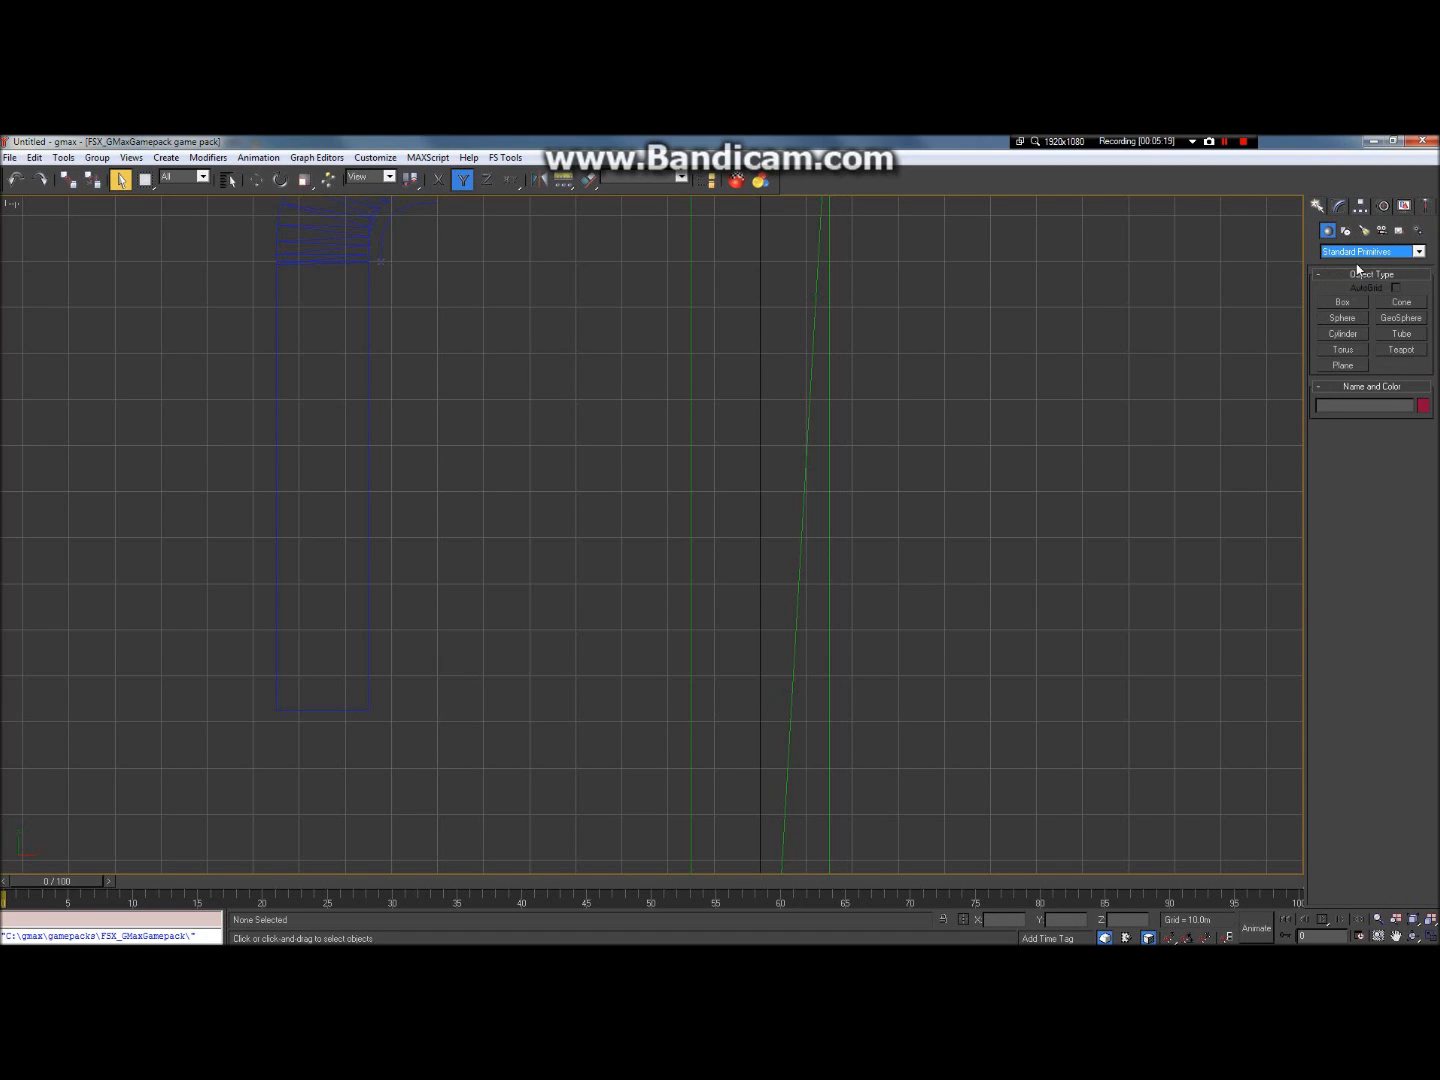
left_click(1358, 365)
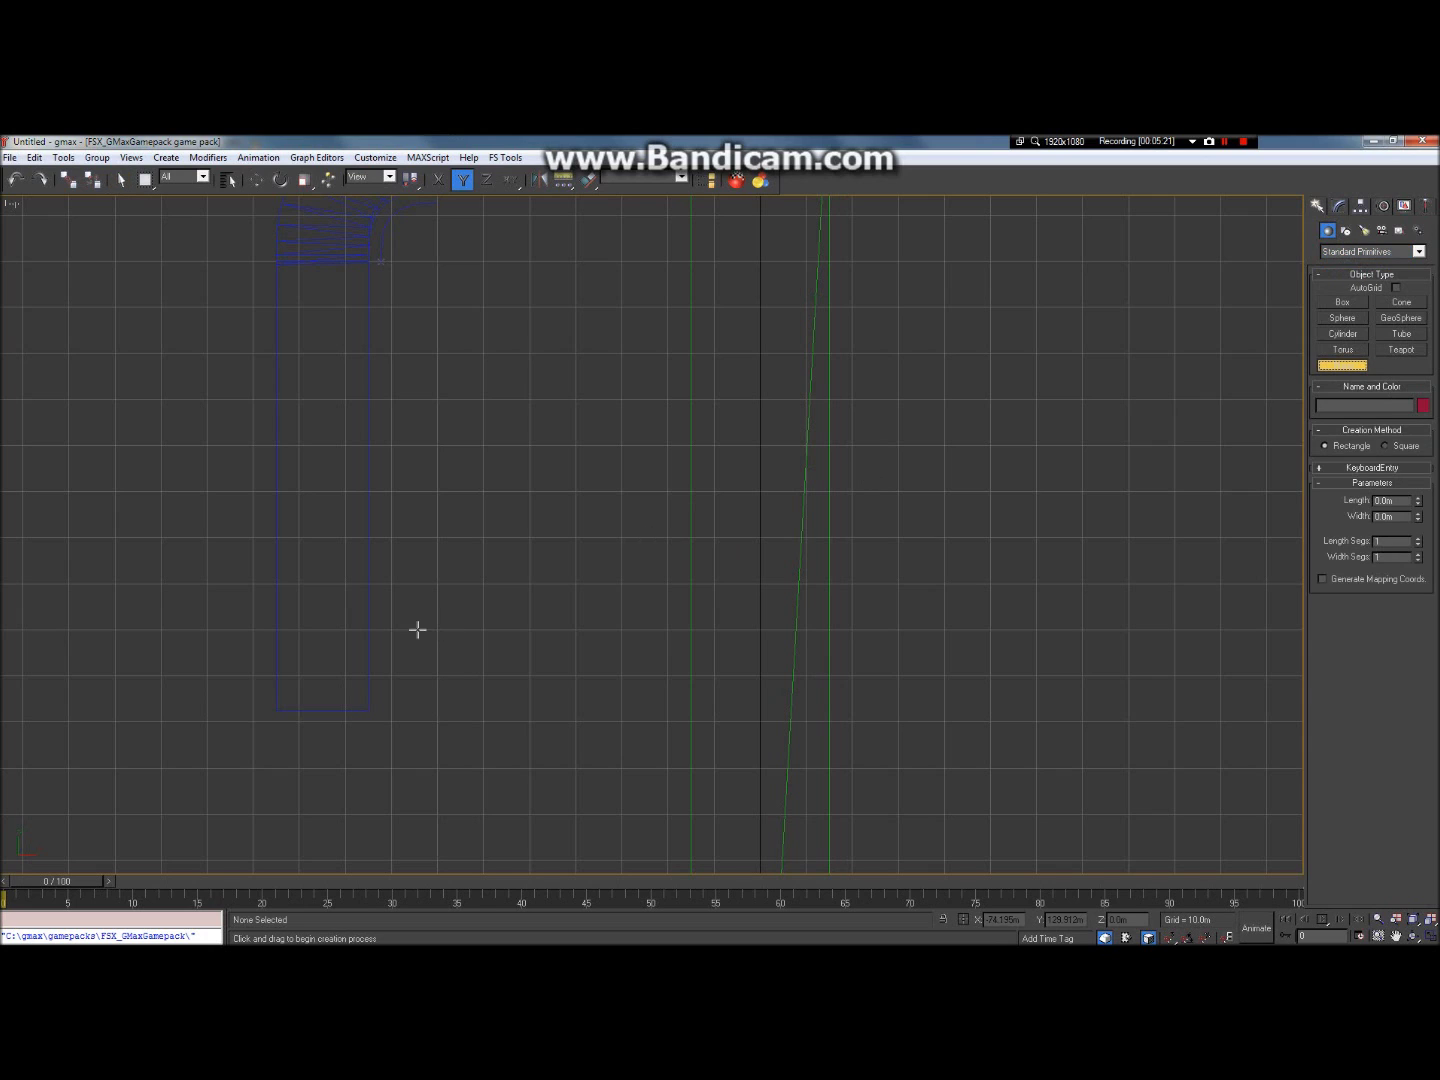
left_click_drag(370, 612, 692, 681)
Step: Nudge the new connecting plane along X to about -50.1 m so its ends line up with the taxiway and runway edges
left_click(257, 180)
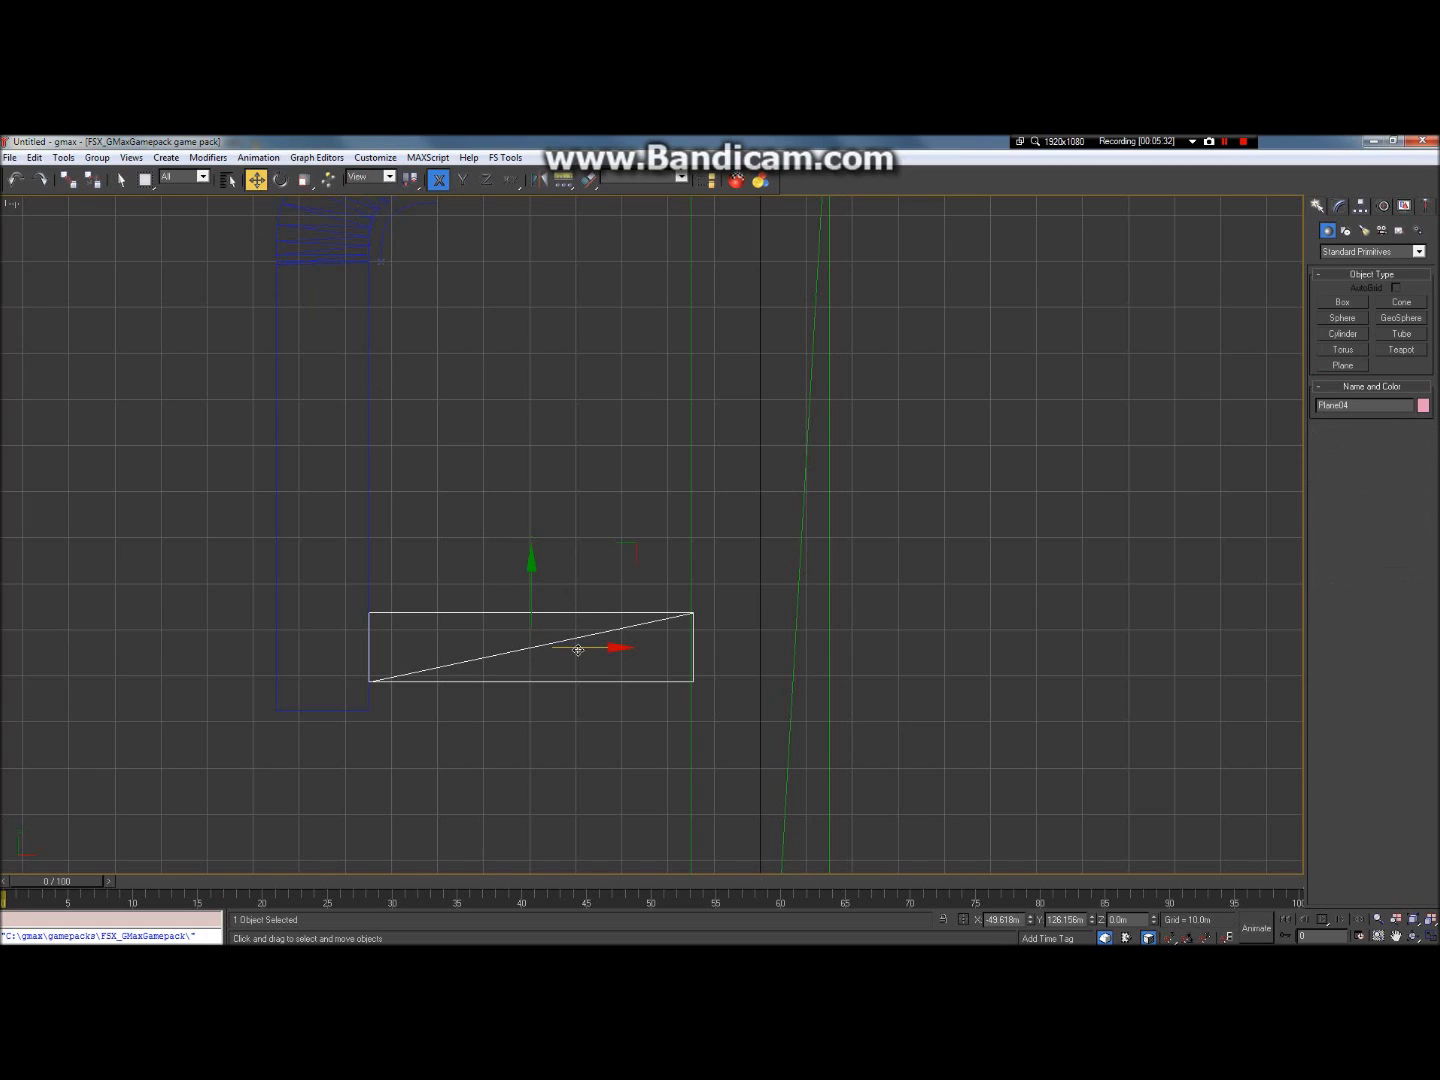
left_click_drag(578, 650, 576, 650)
left_click_drag(601, 648, 600, 648)
Step: Set the connecting plane's length to 20 m
left_click(1339, 205)
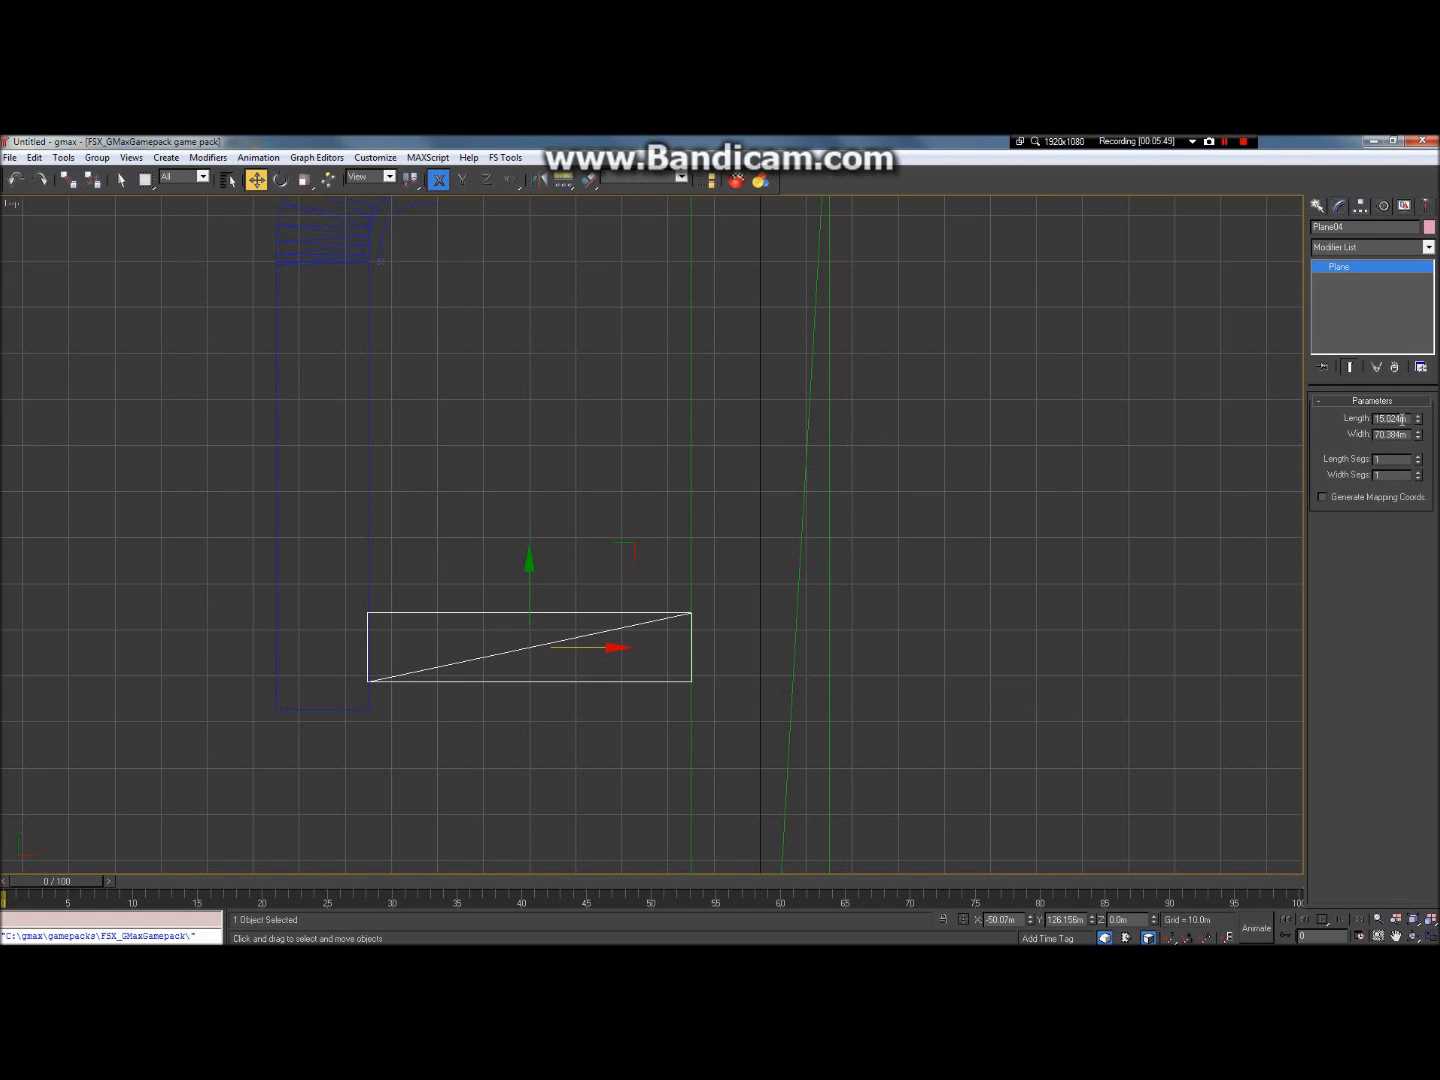
left_click_drag(1410, 420, 1283, 418)
type("2.0")
key("Left")
key("BackSpace")
key("Return")
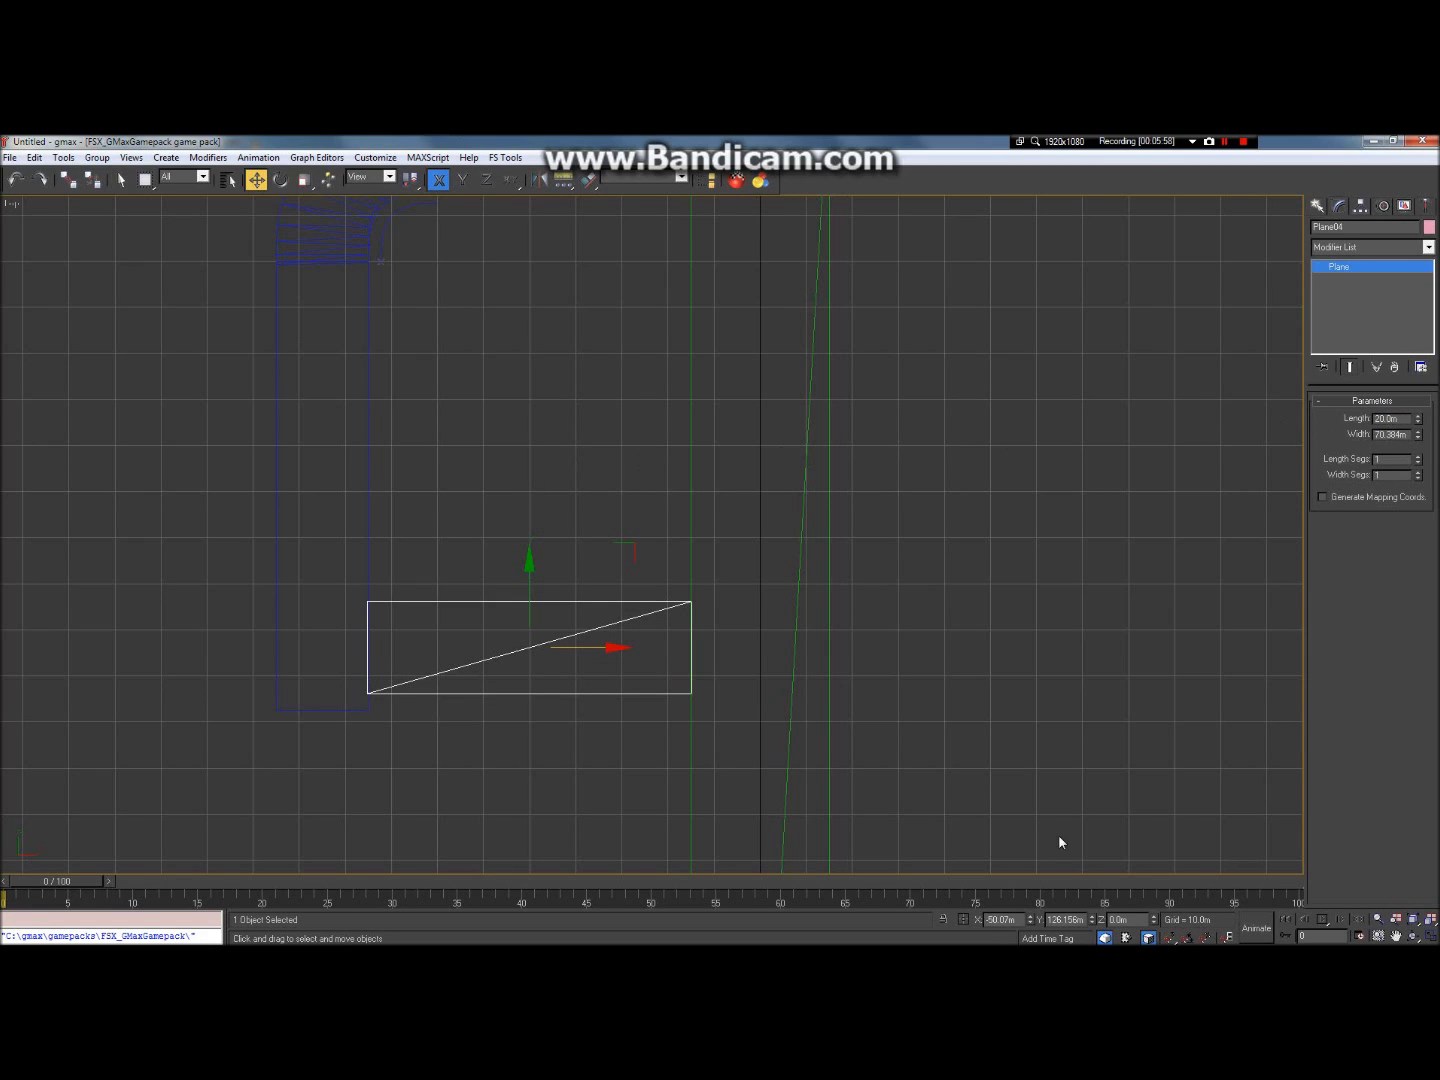
Step: Move the connecting plane up along Y to about 138.5 m and deselect it
left_click(1395, 936)
left_click_drag(485, 520, 524, 656)
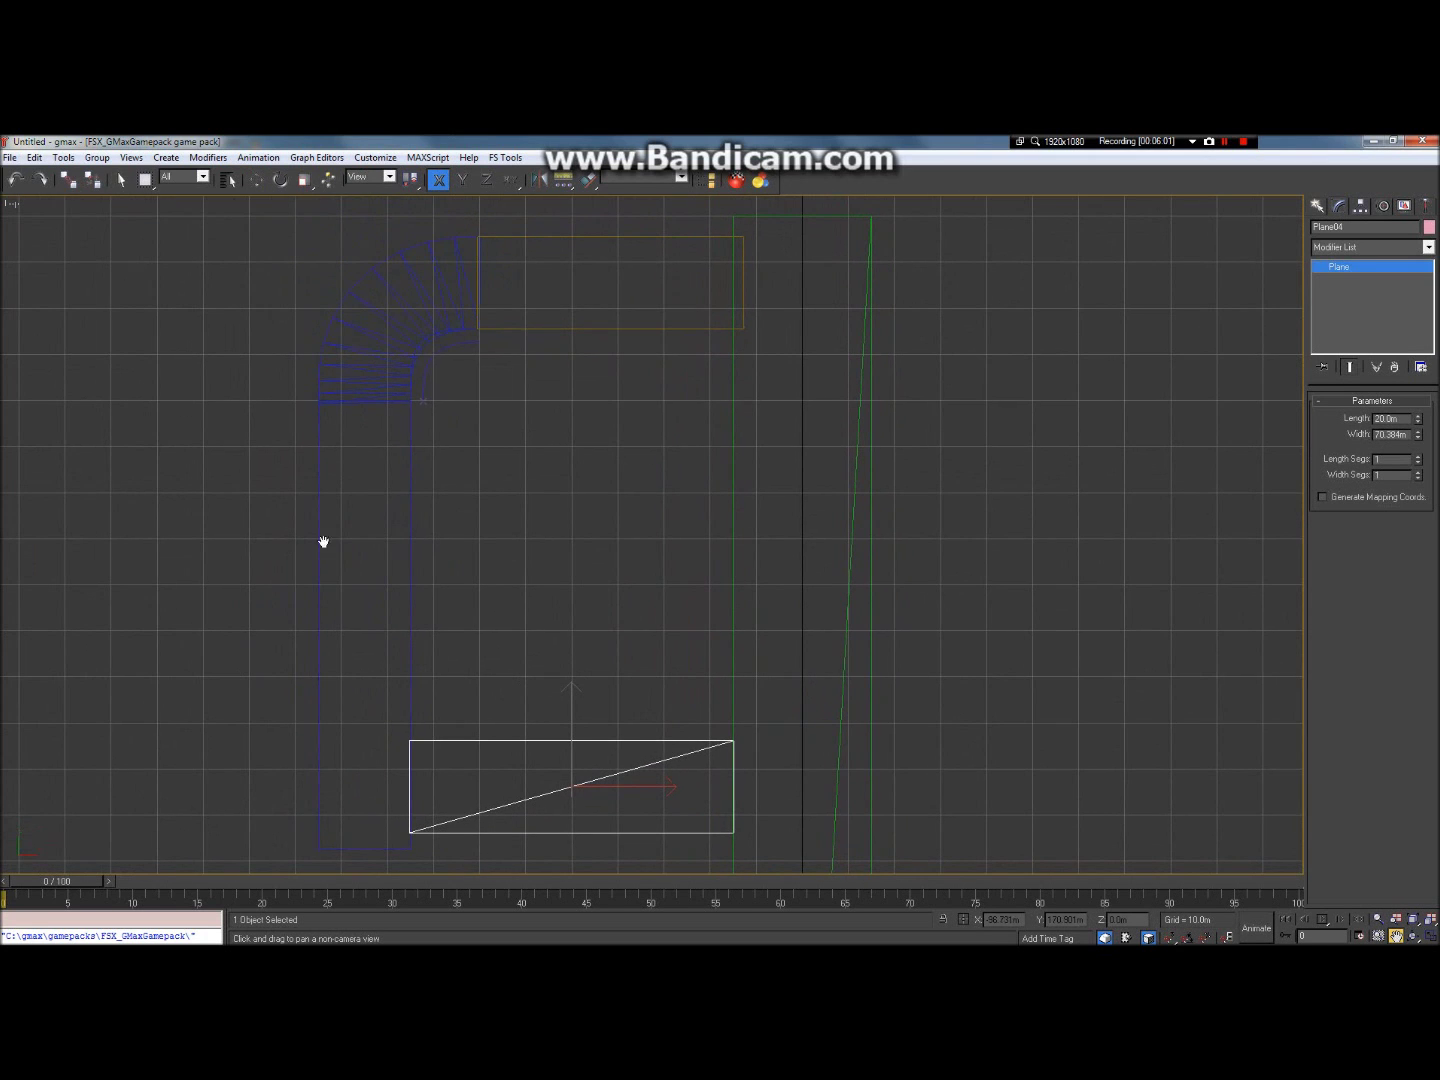
left_click(256, 180)
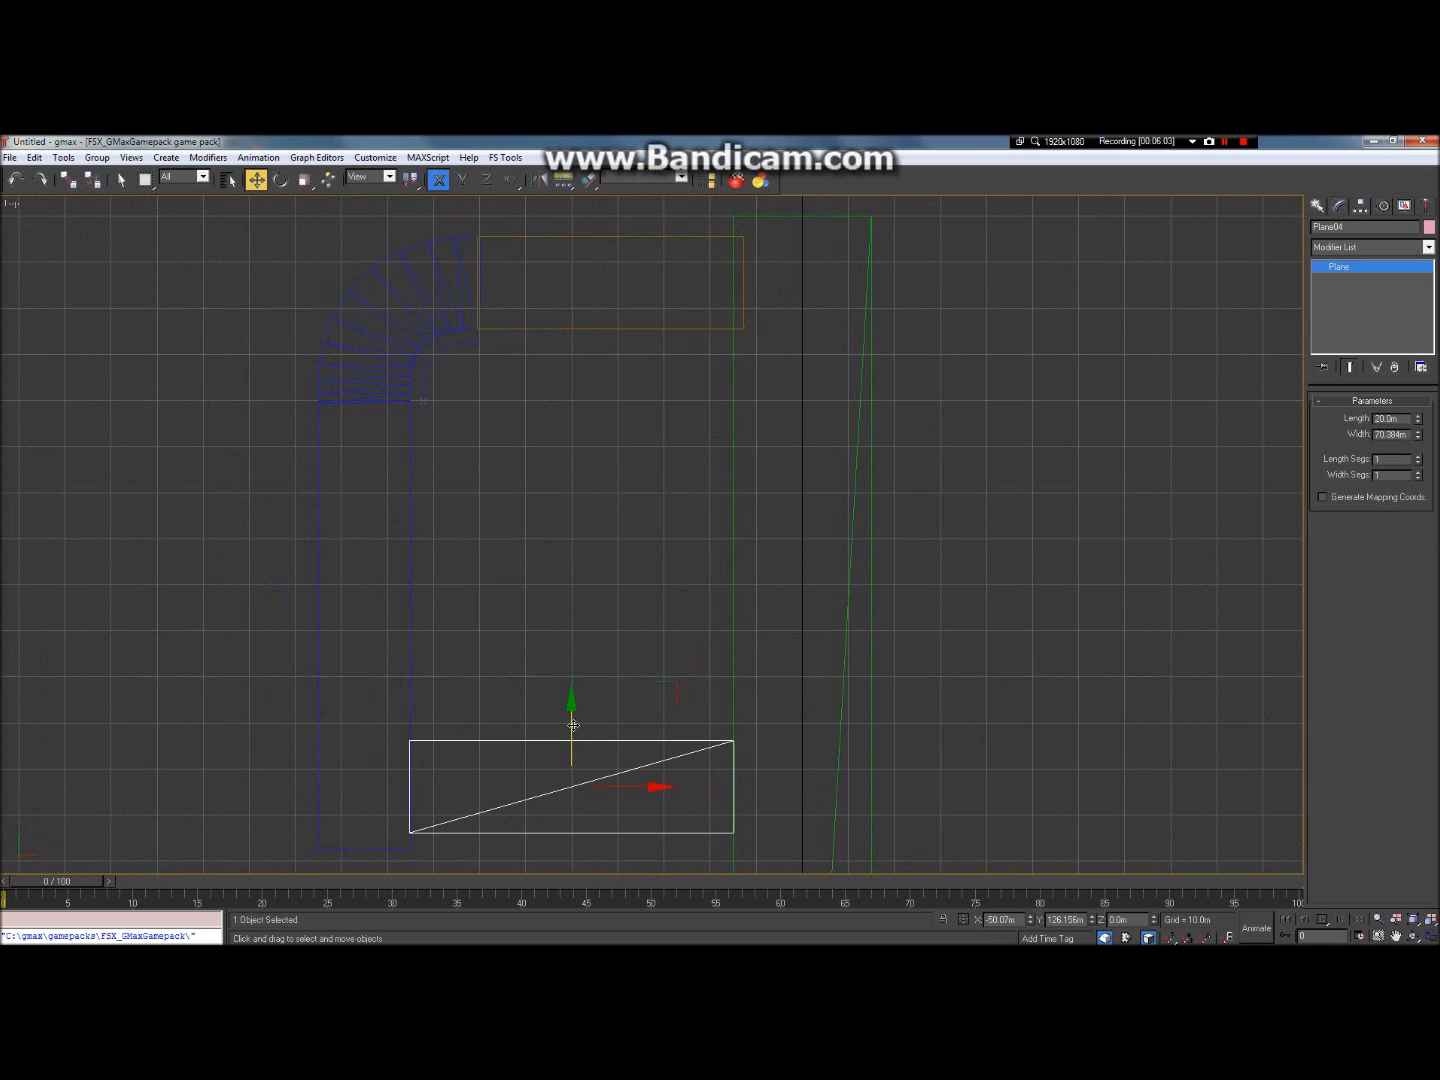
left_click_drag(573, 733, 576, 677)
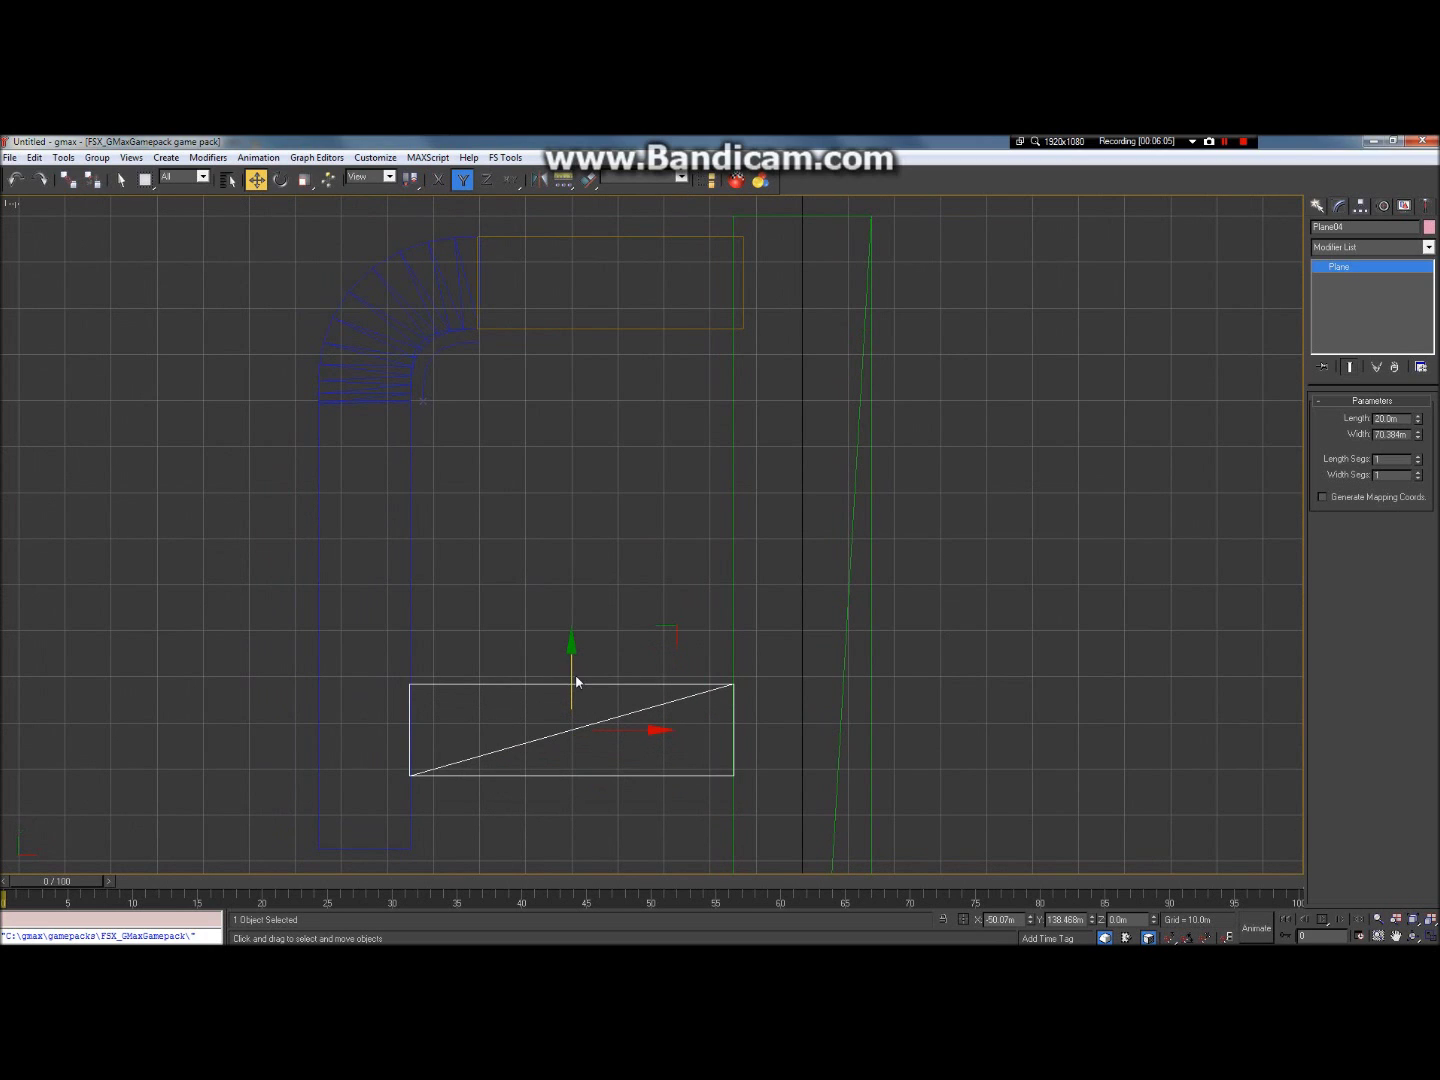
left_click(576, 677)
left_click(572, 685)
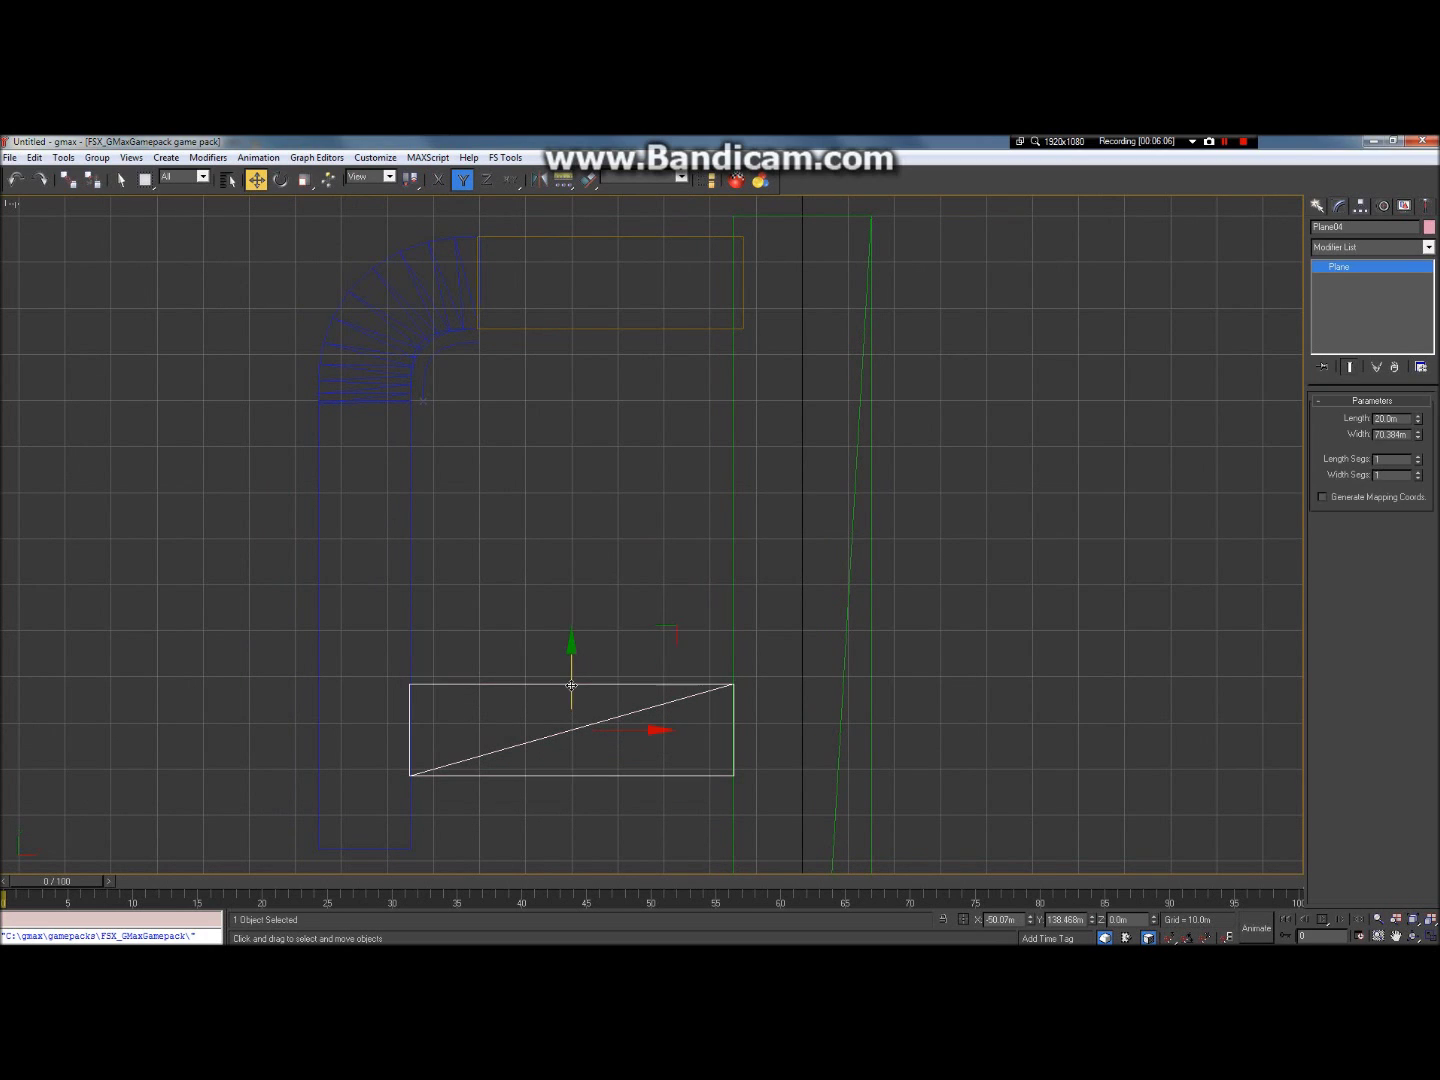
left_click(589, 548)
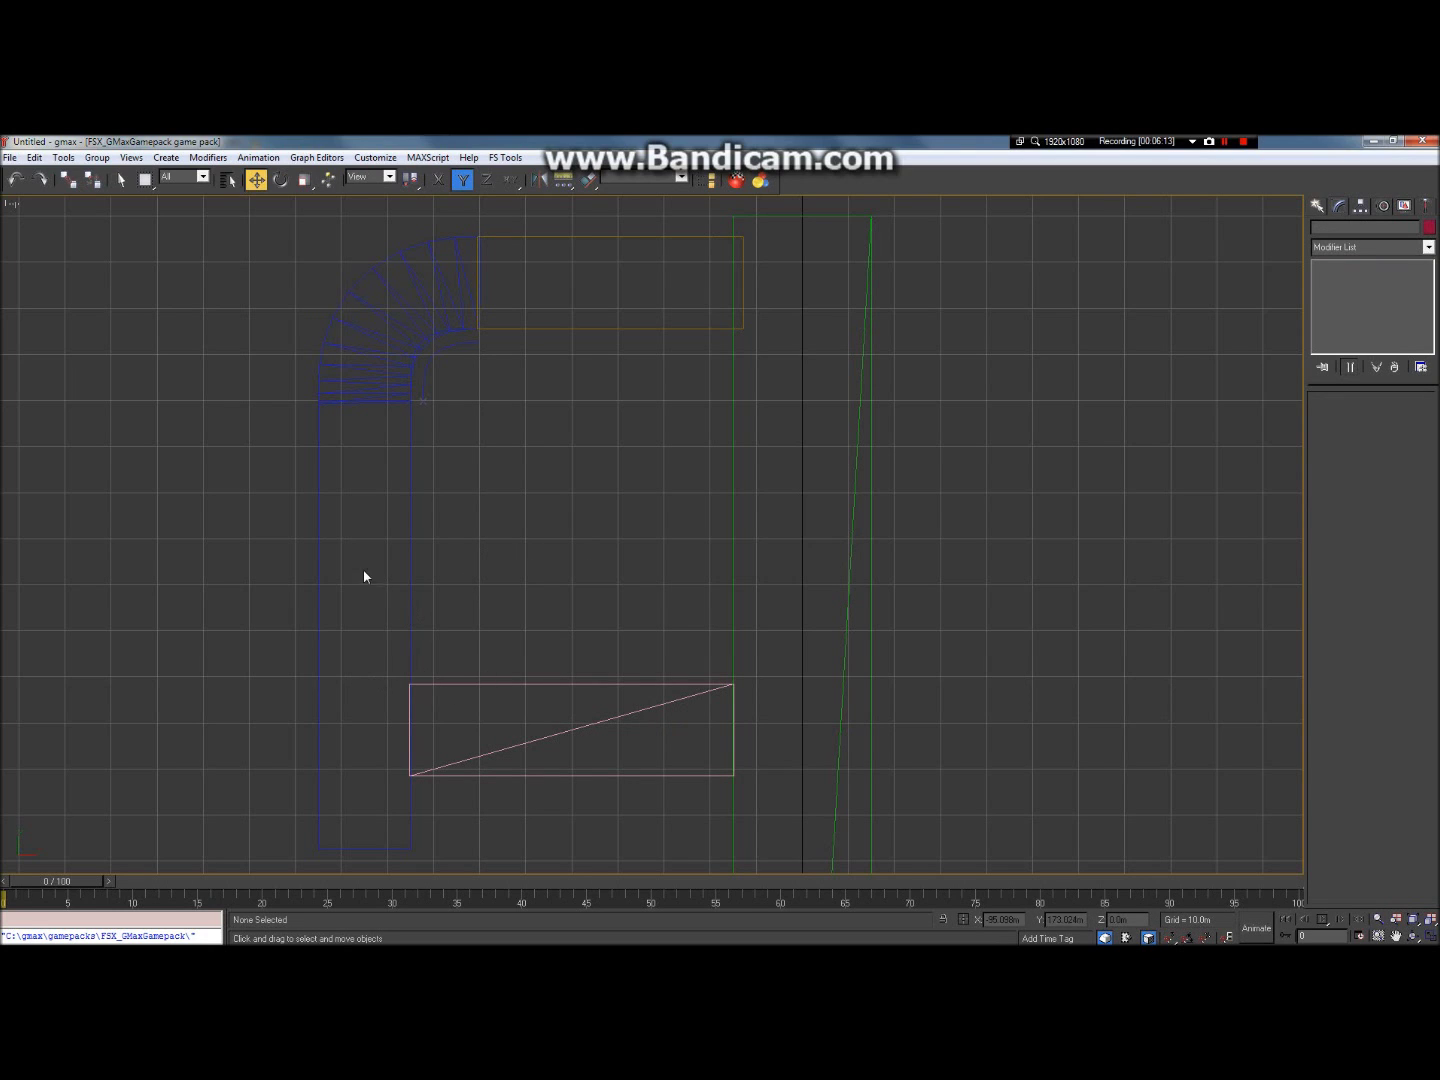
Step: Draw a Bezier line about 16 m by 14.5 m, curving from the connecting plane's upper edge to the blue taxiway's right edge
left_click(1317, 205)
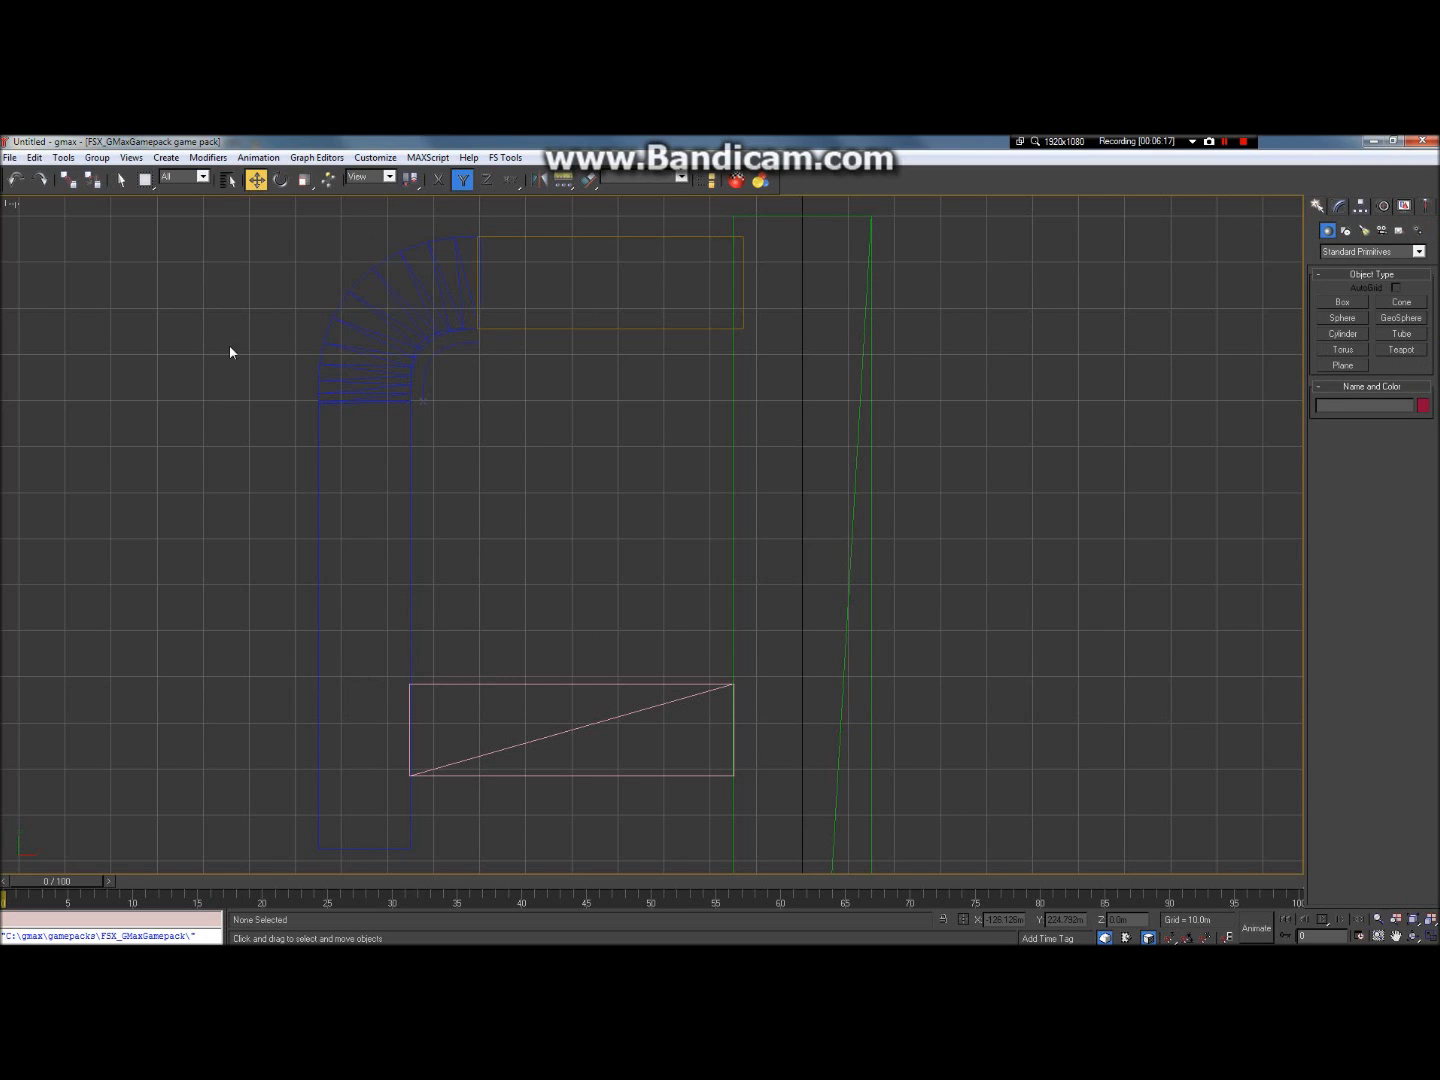
left_click(1346, 231)
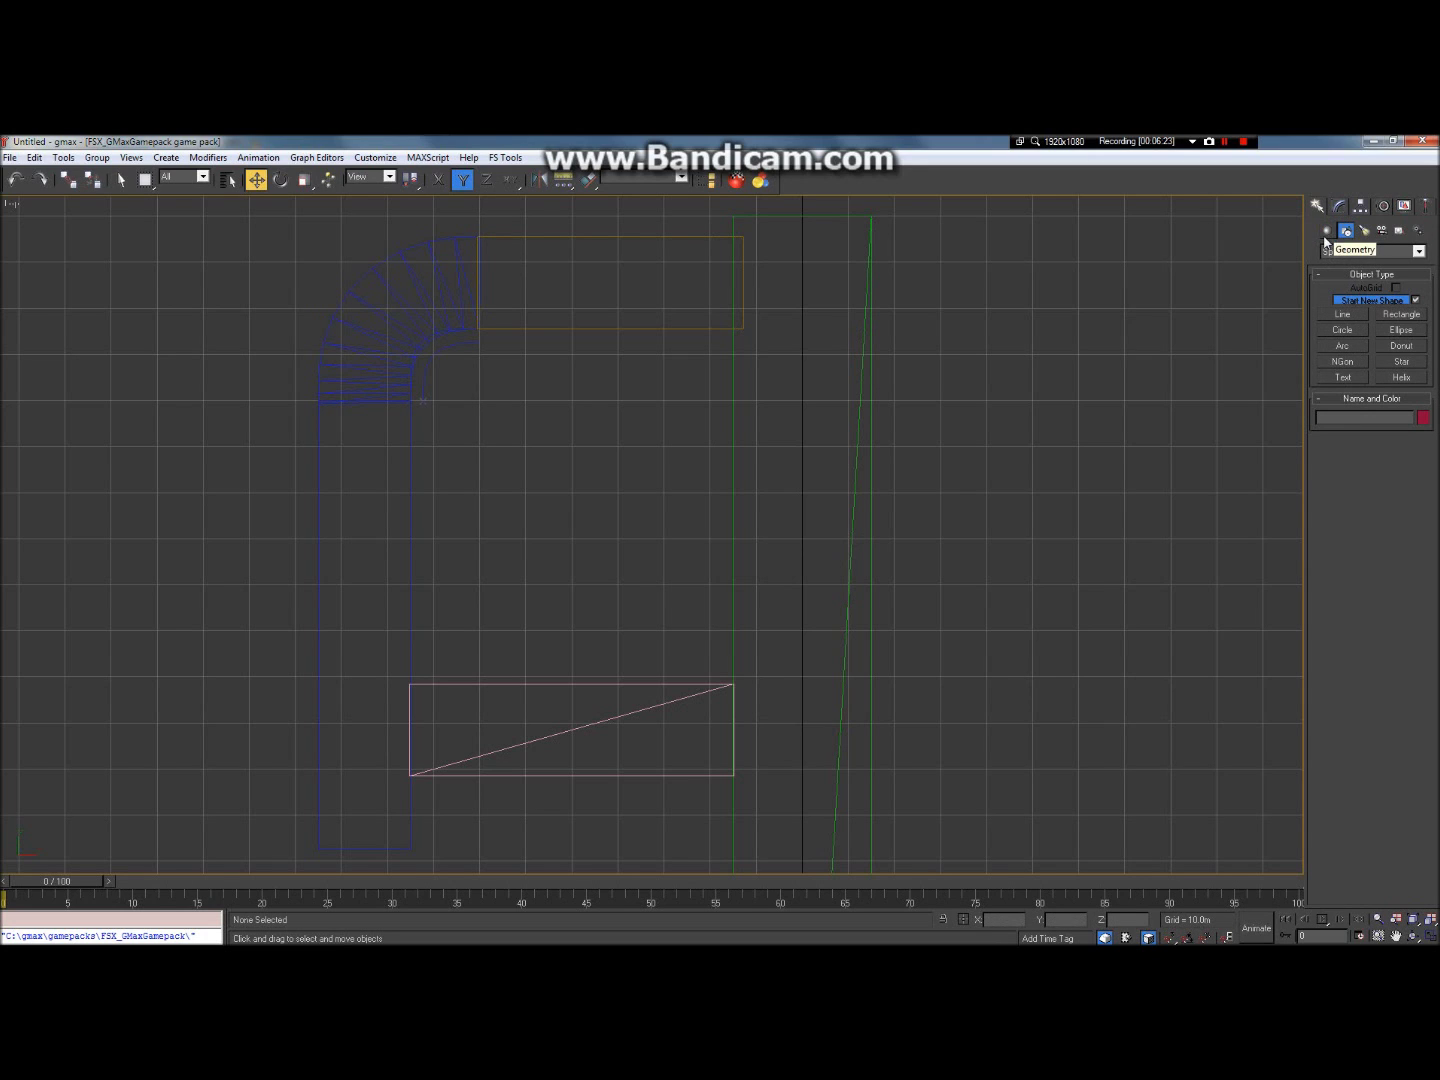
left_click(1345, 315)
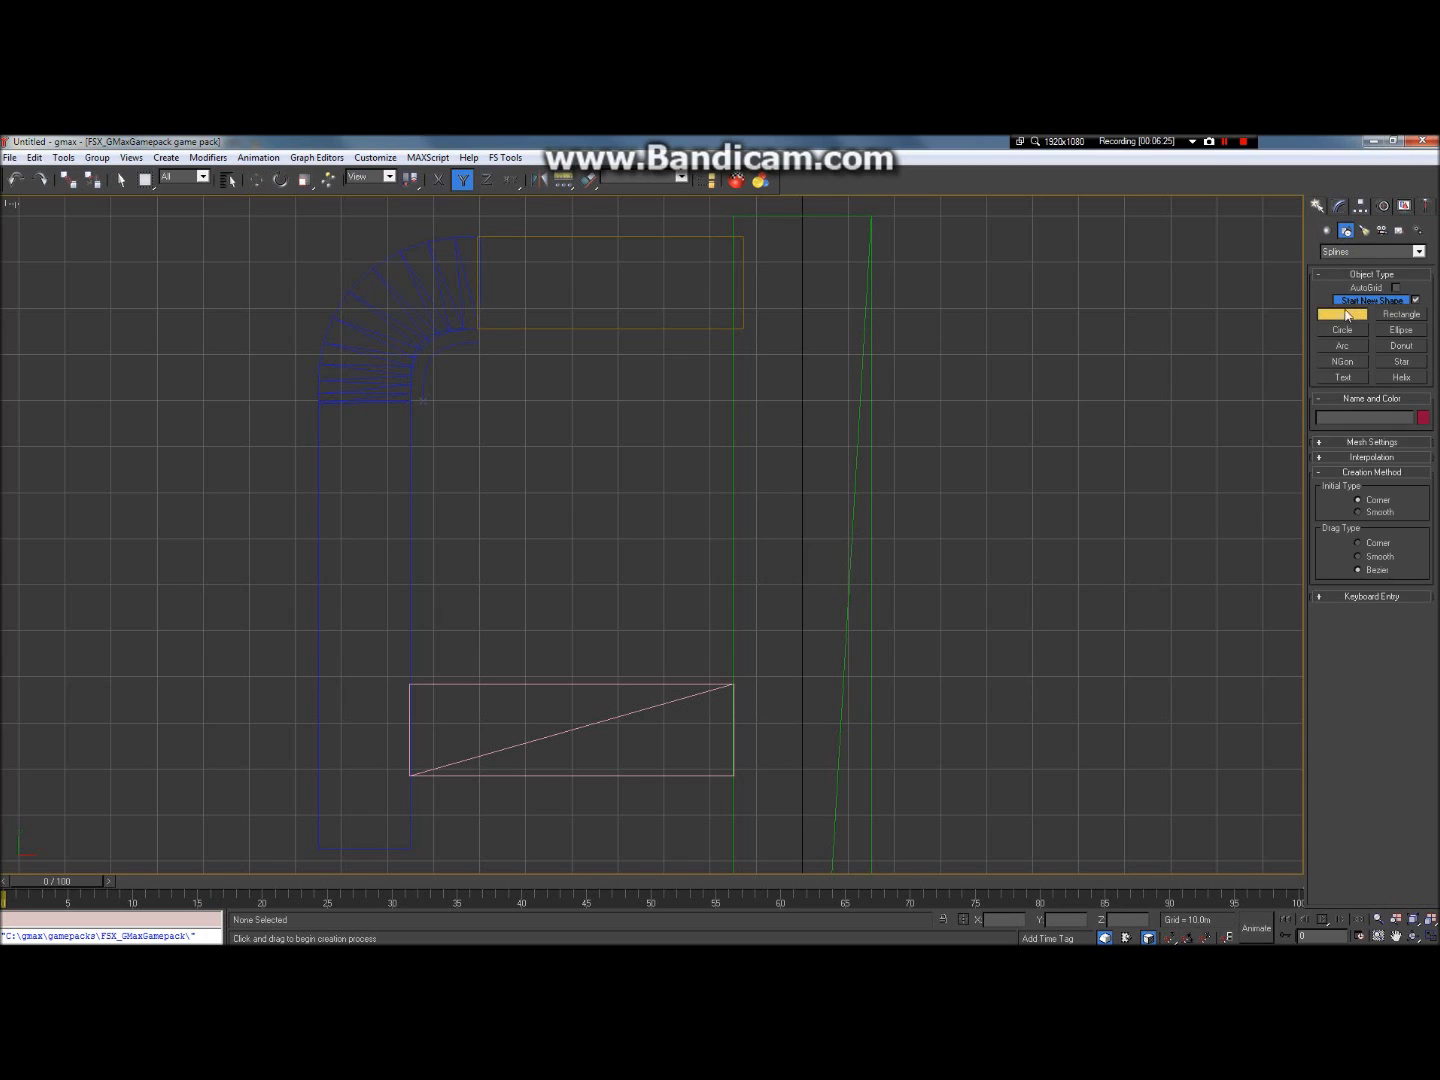
left_click(437, 685)
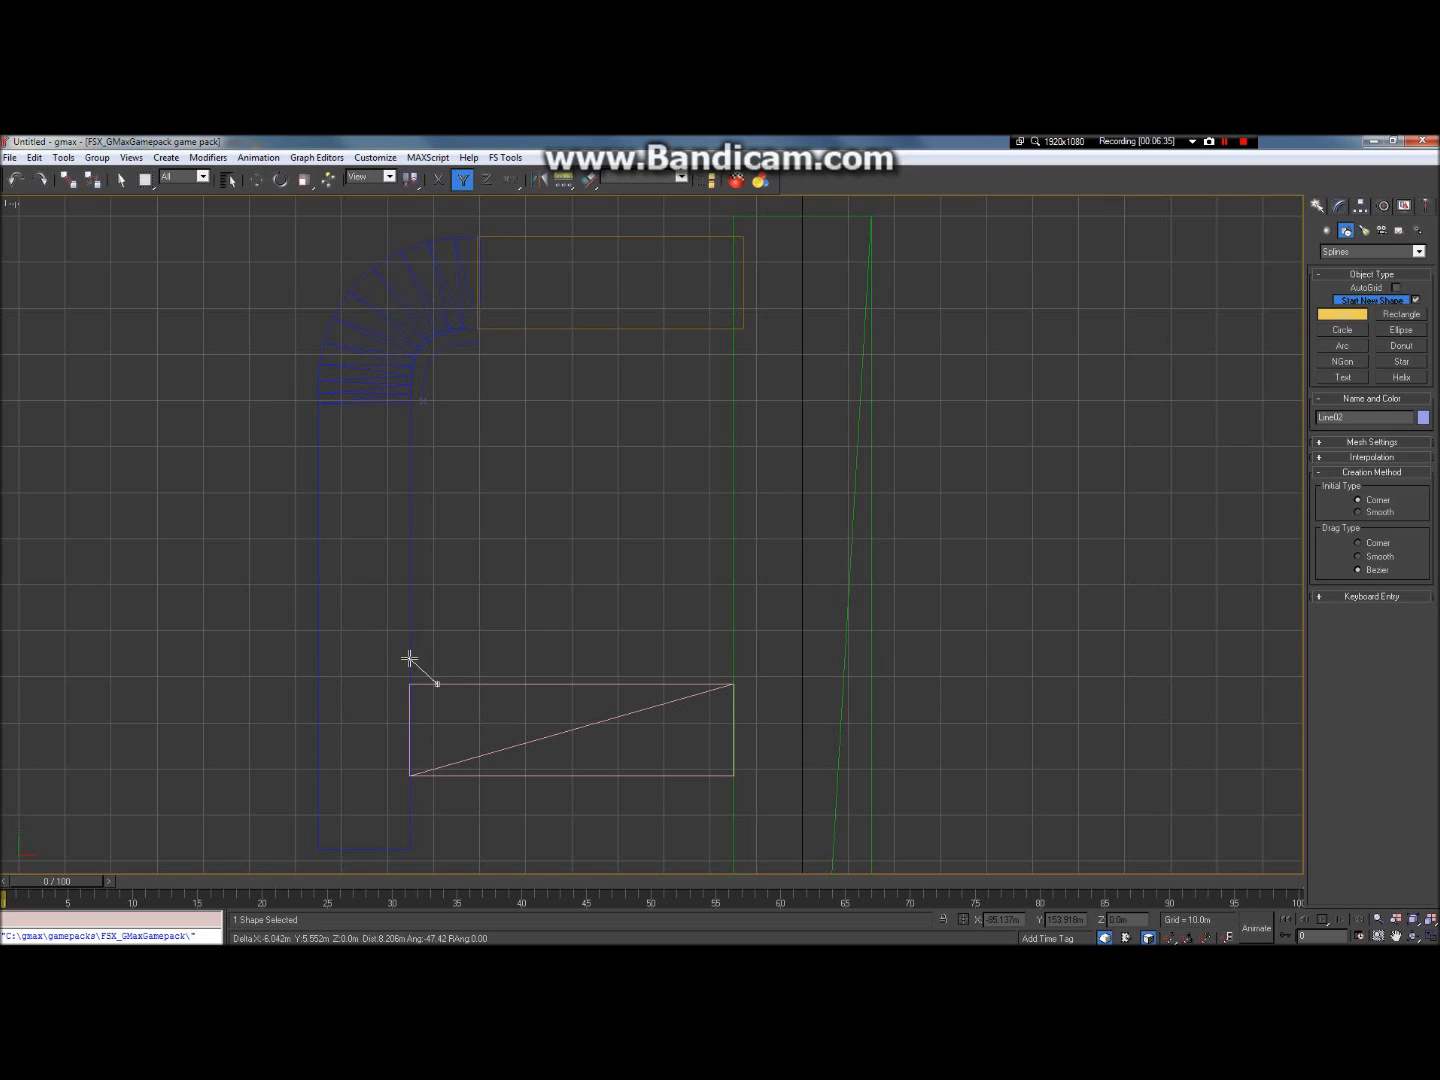
right_click(450, 617)
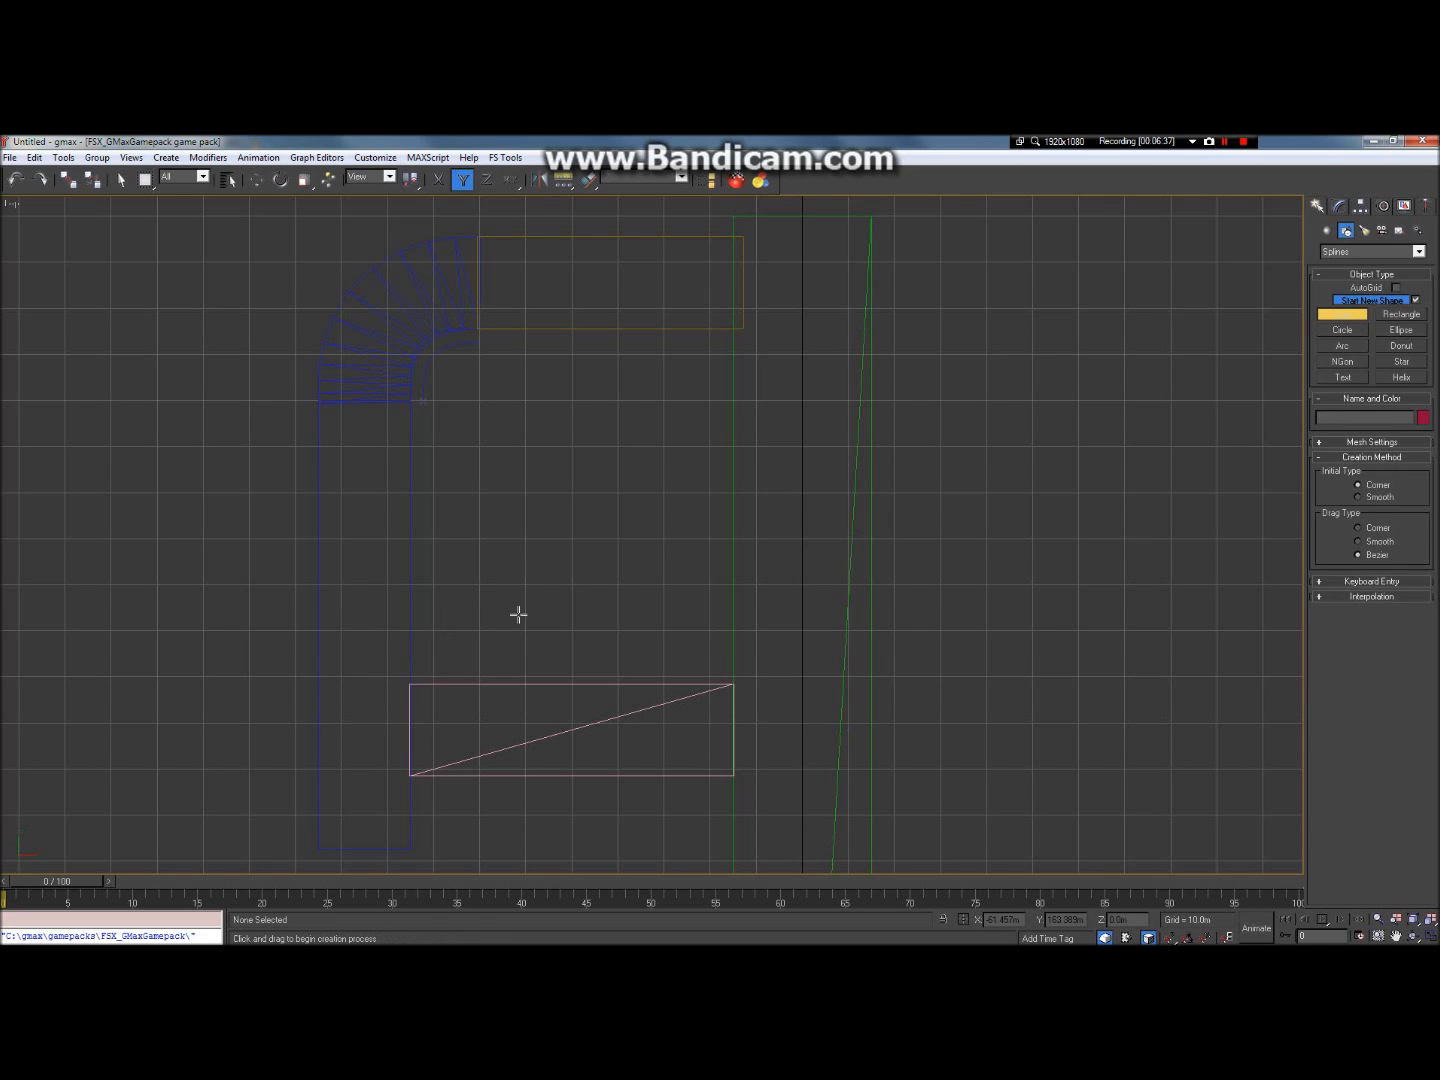
left_click(481, 684)
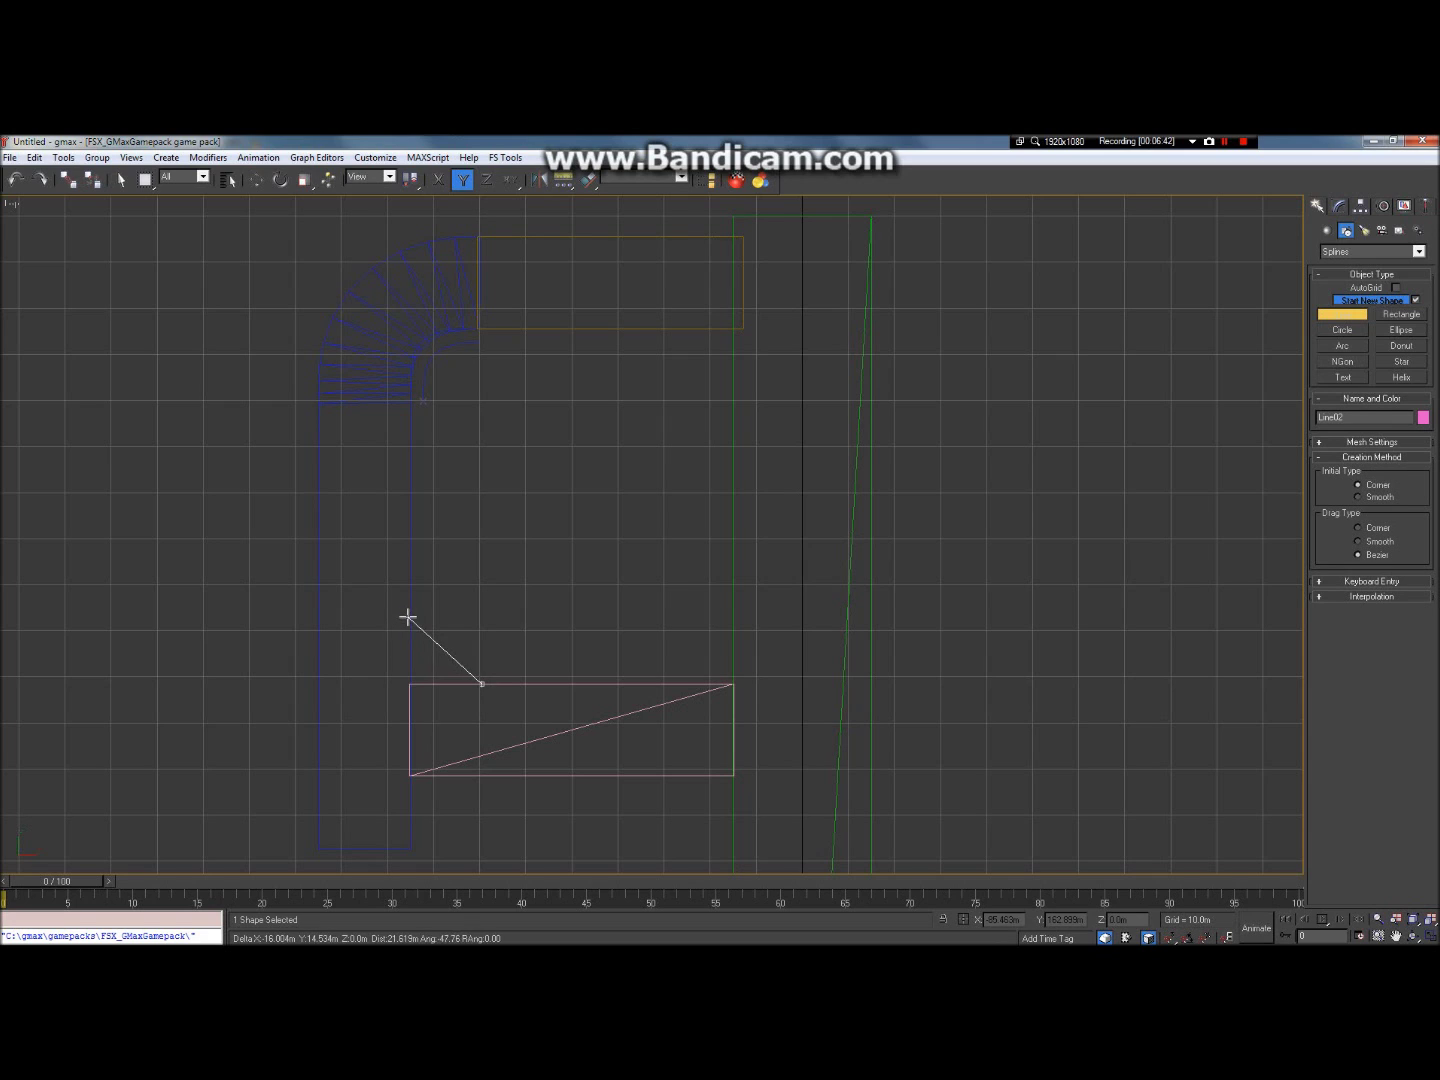
left_click_drag(409, 618, 410, 561)
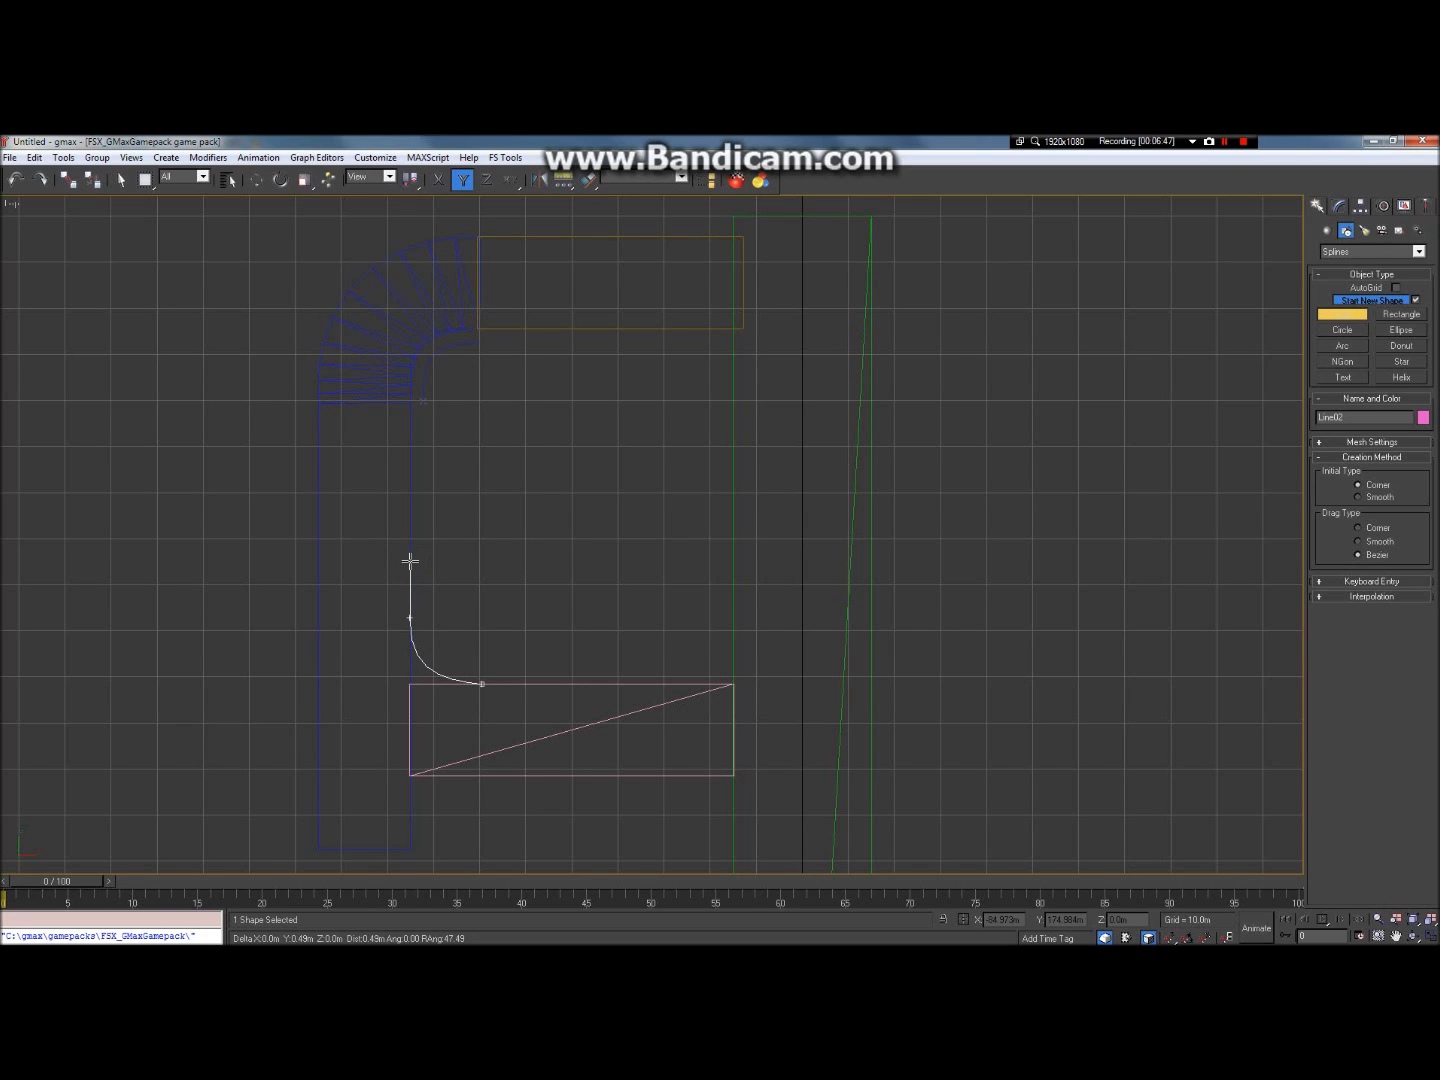
right_click(452, 534)
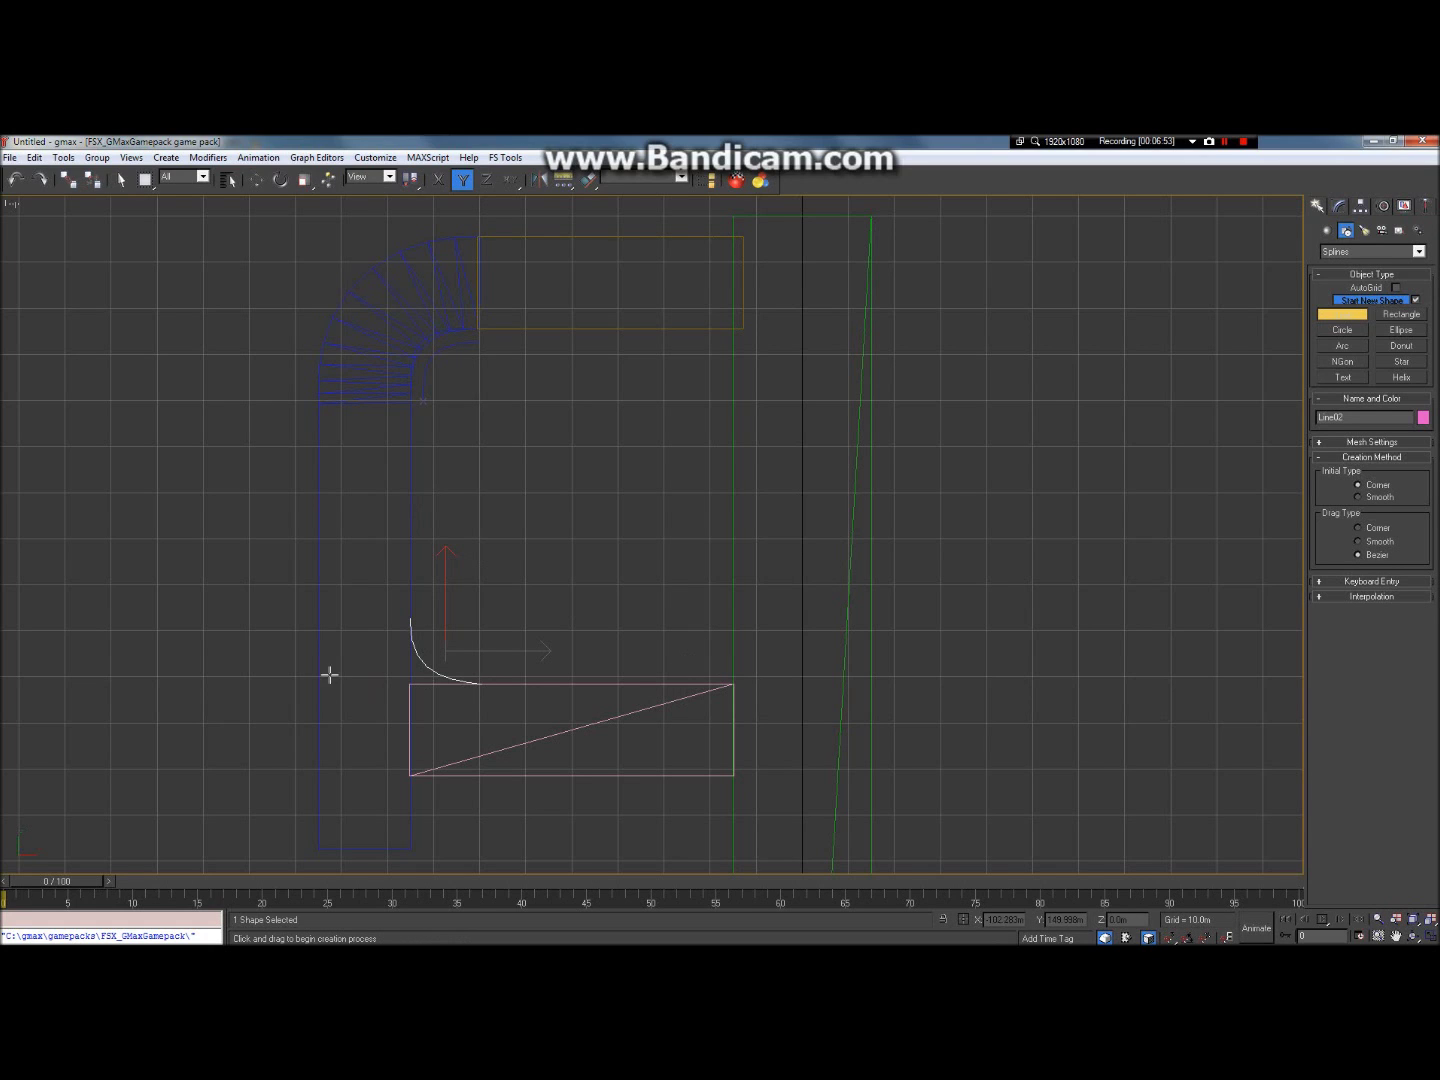
Step: Draw a matching Bezier line about 16 m wide, curving from the connecting plane's lower edge down to the blue taxiway's right edge
left_click(482, 775)
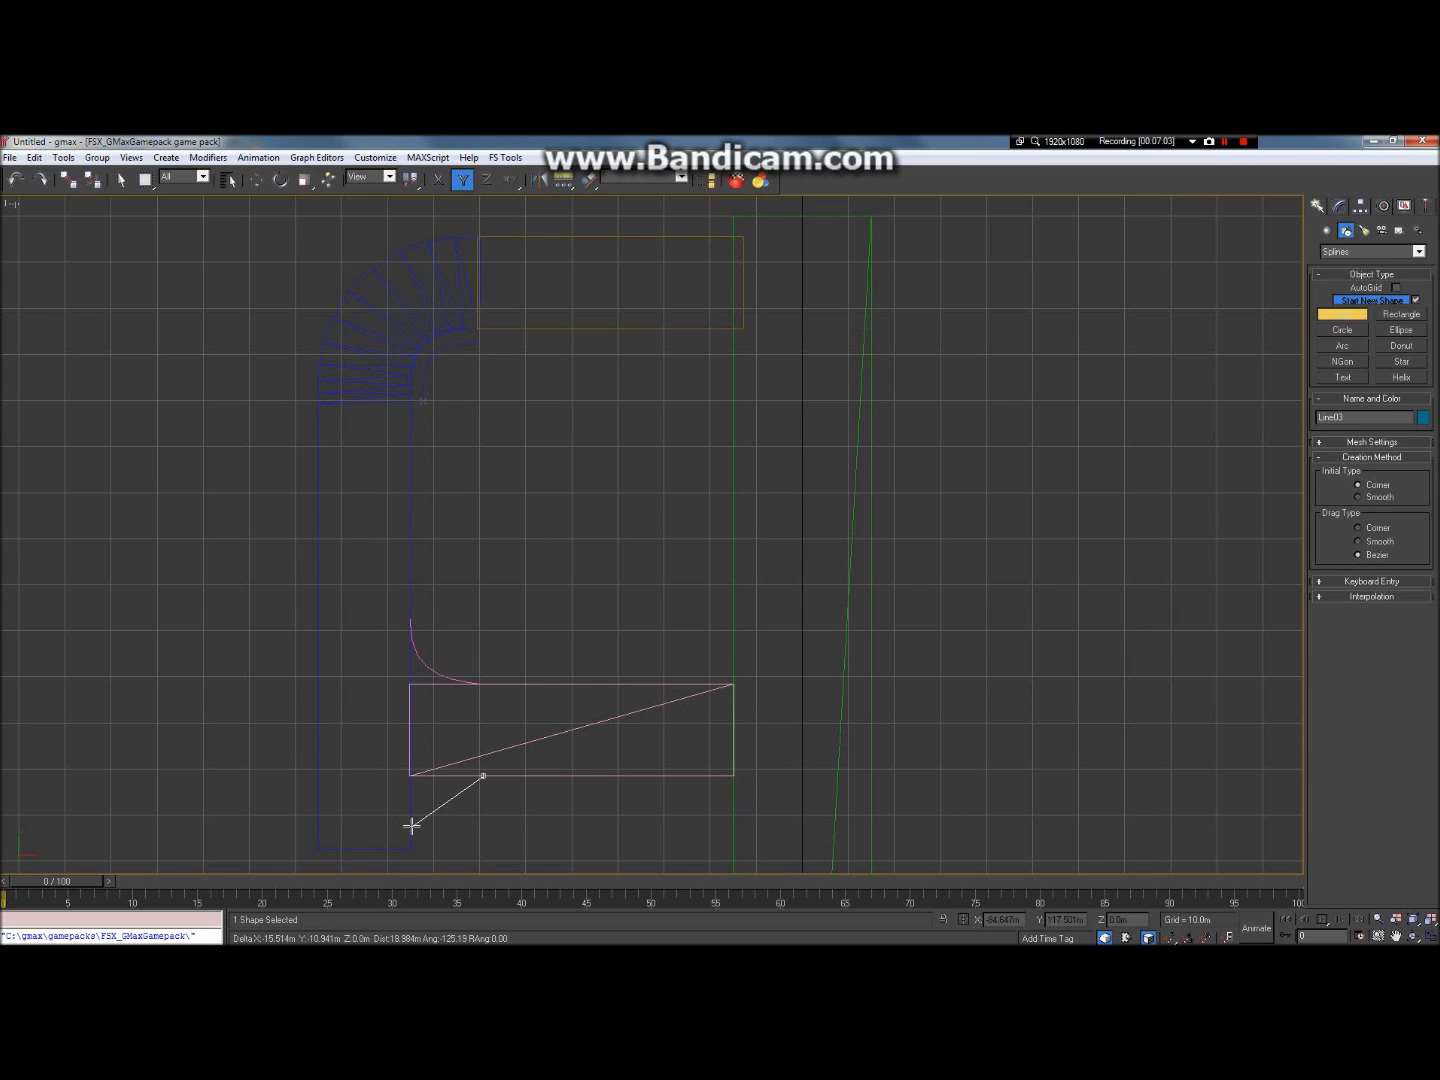
left_click_drag(410, 835, 411, 882)
right_click(430, 817)
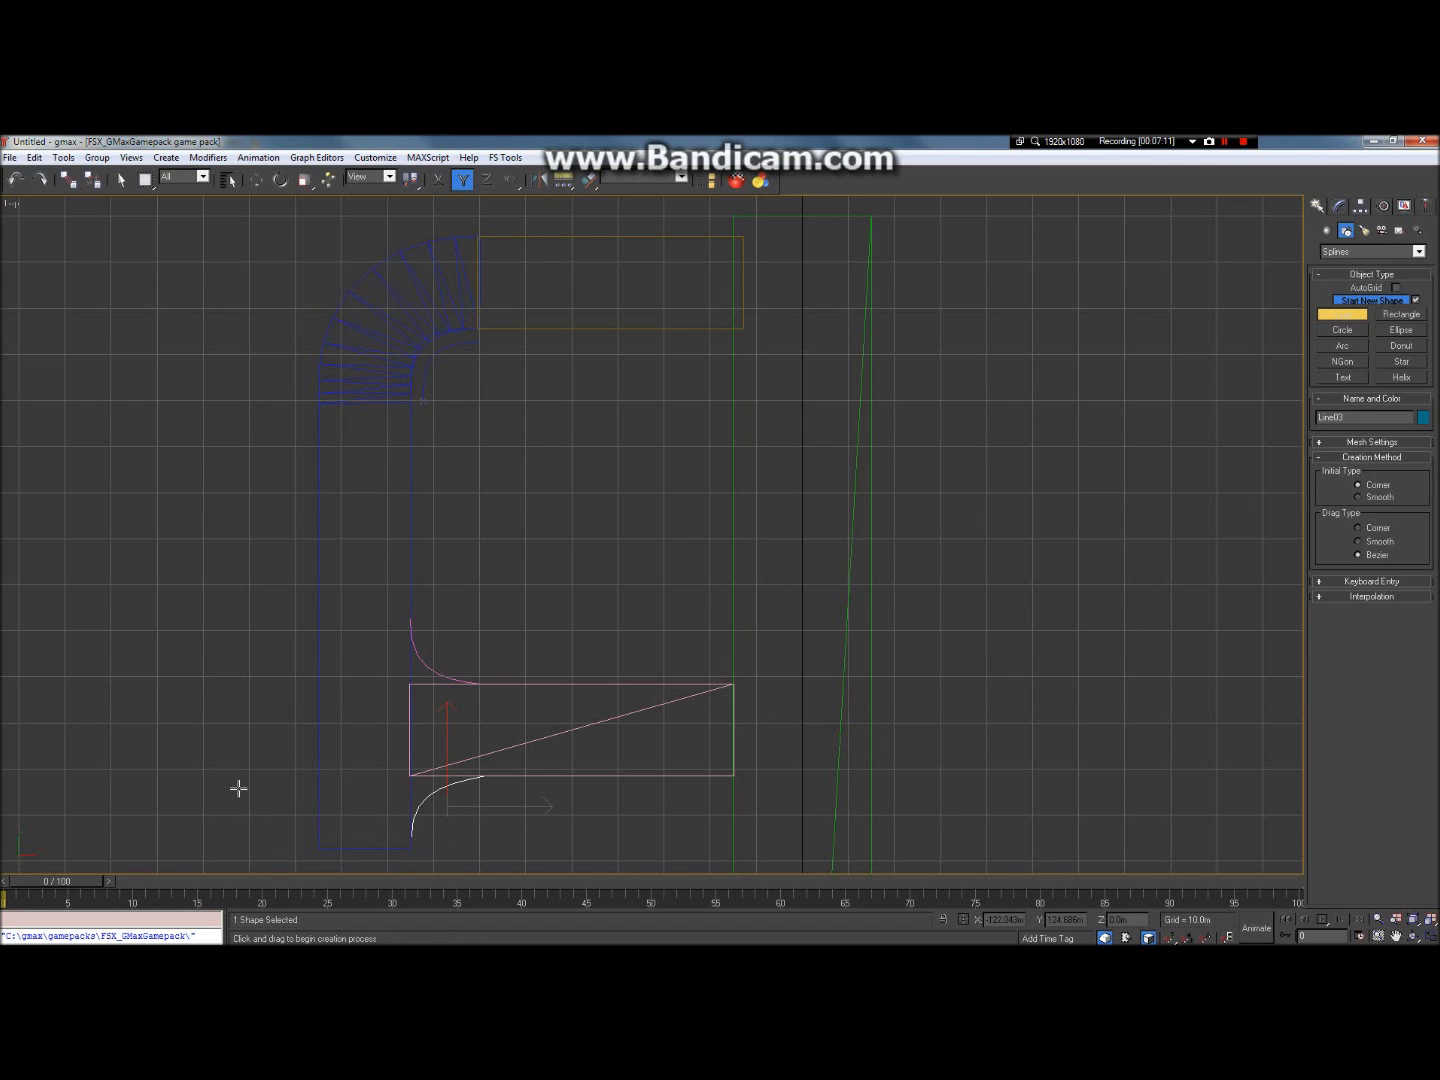
Step: Draw a rectangle spline about 19.7 m long in the Front view and set its width to 5 m
left_click(1412, 314)
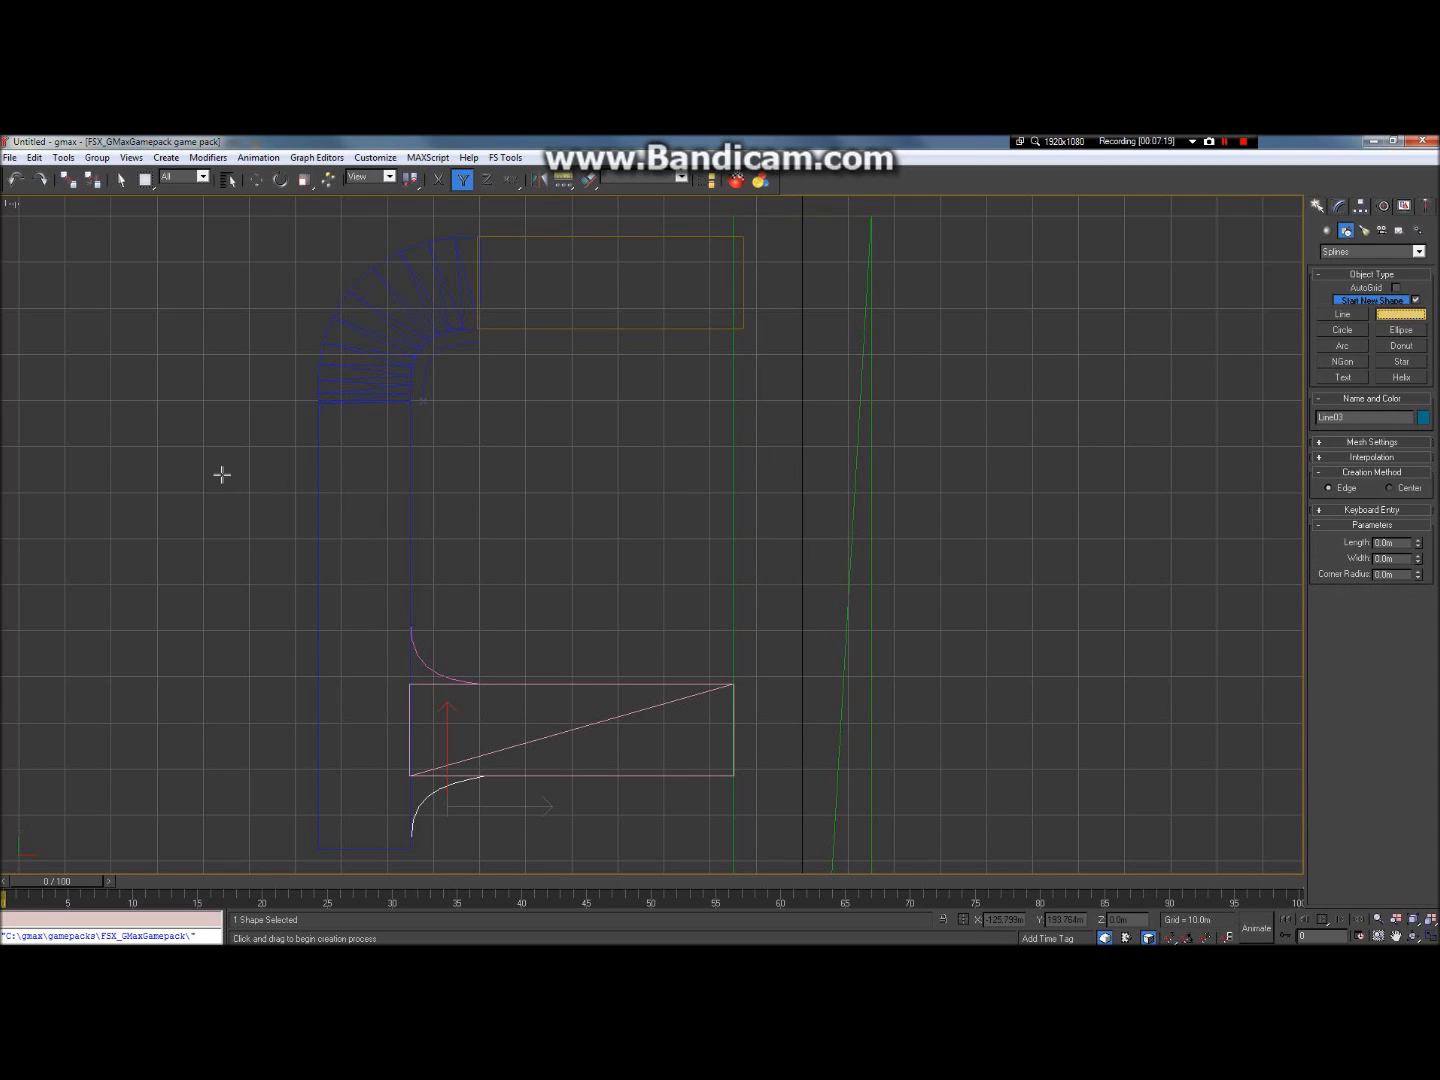
left_click(1430, 937)
left_click(765, 284)
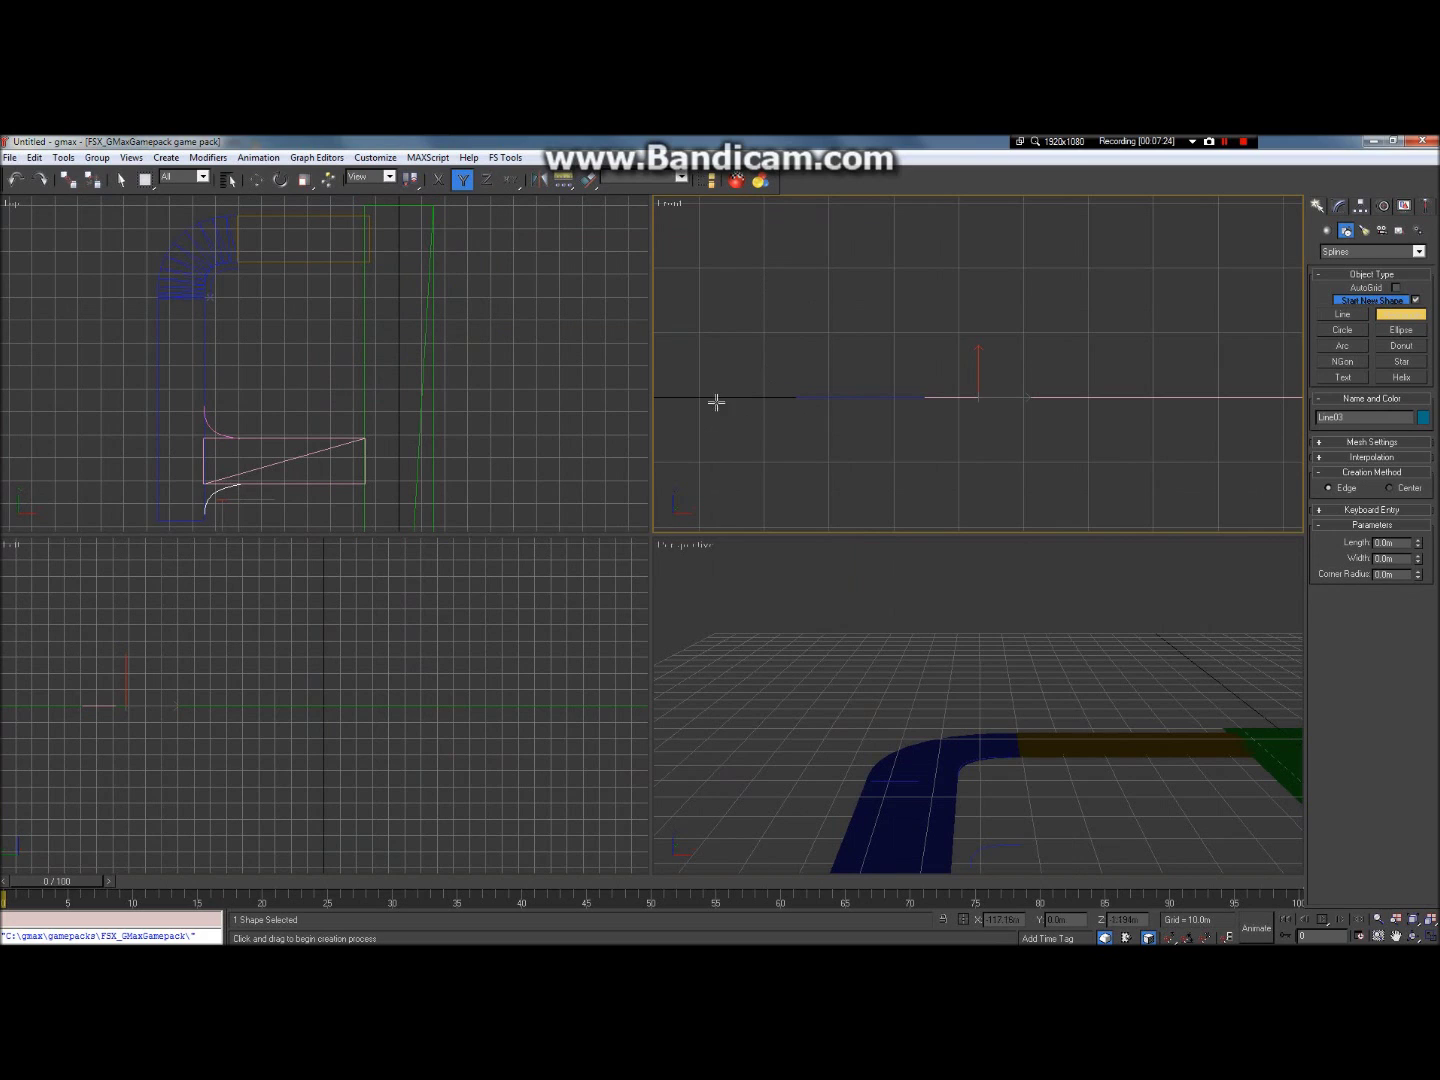
left_click_drag(697, 363, 727, 491)
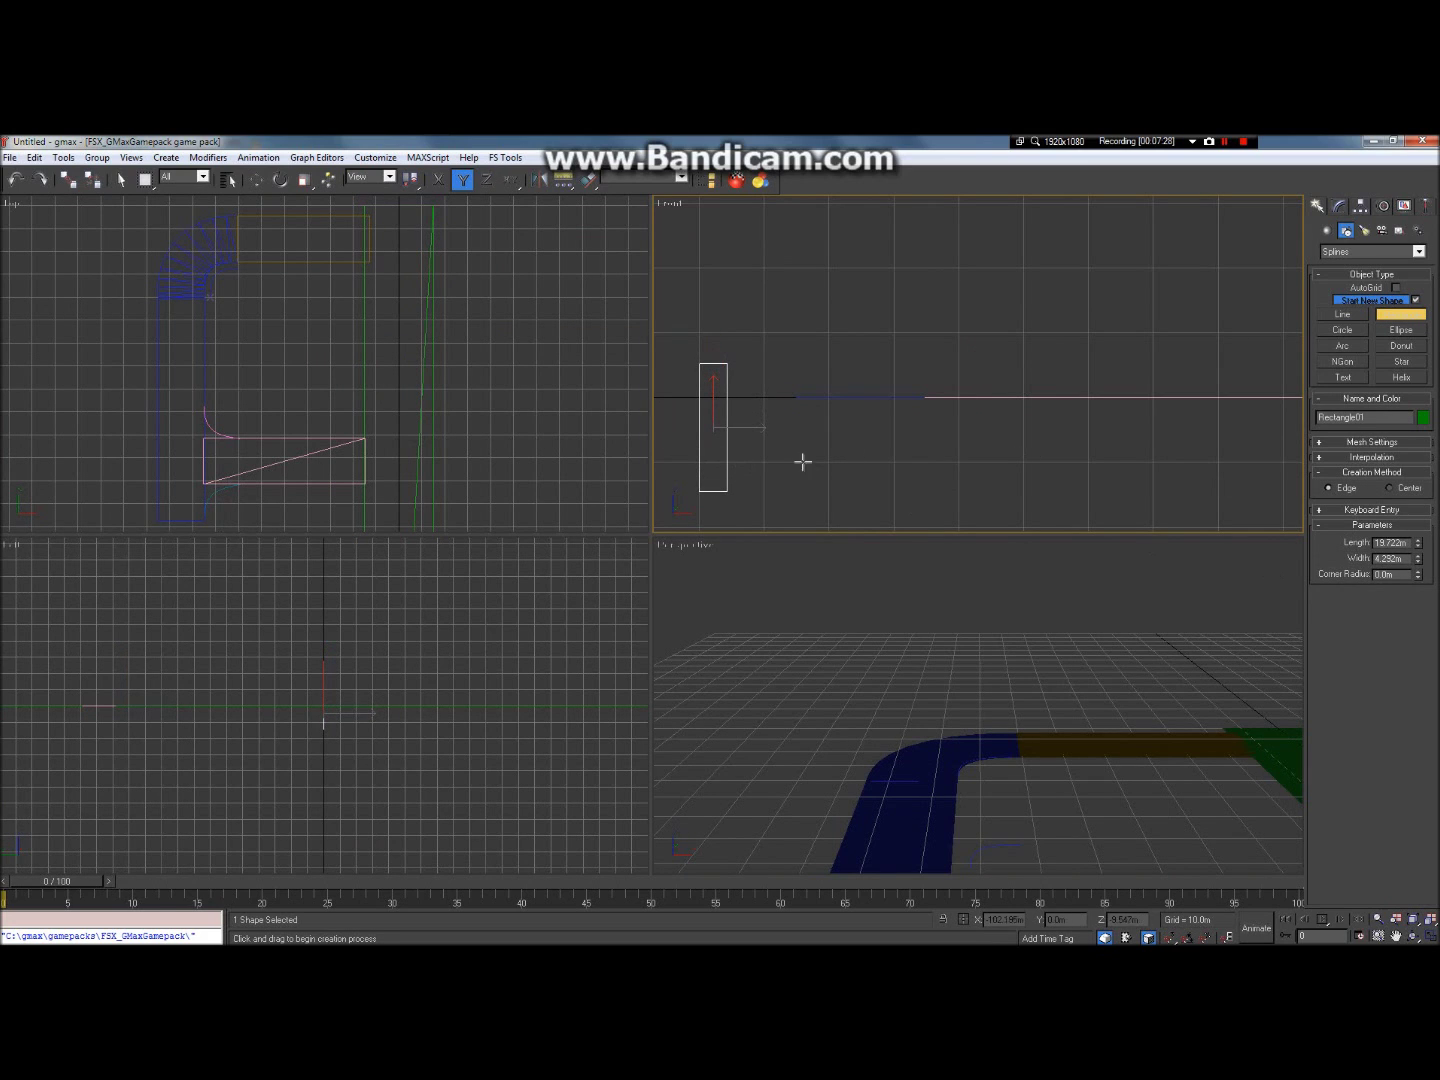
double_click(1408, 559)
type("5")
key("Return")
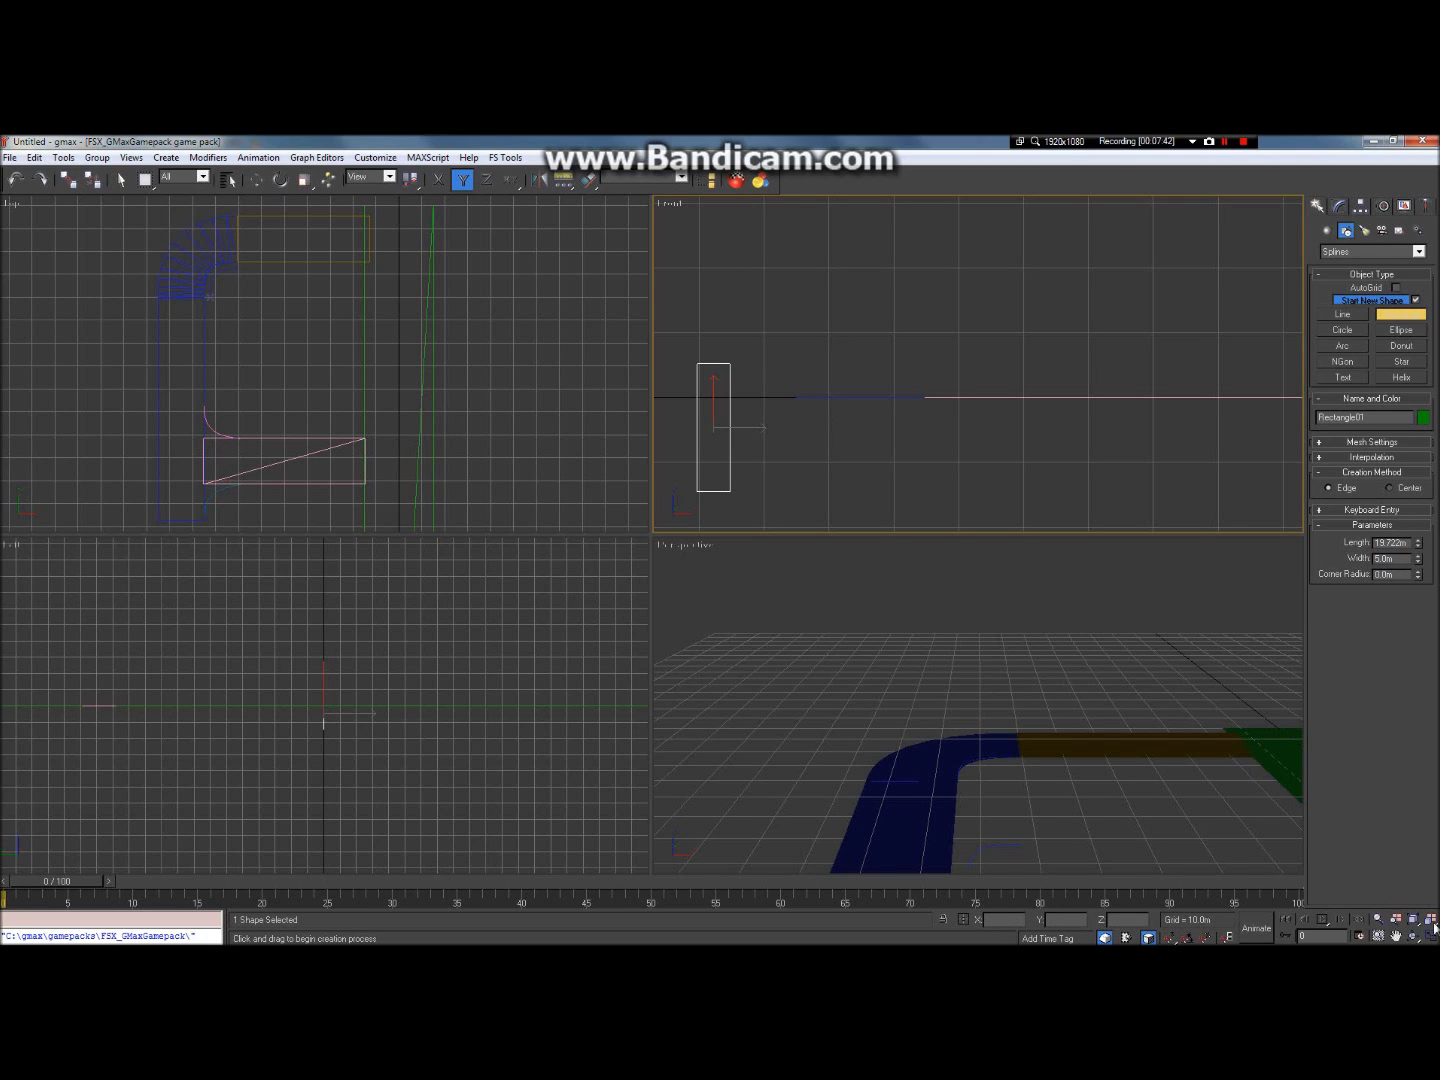
left_click(1396, 936)
left_click(978, 752)
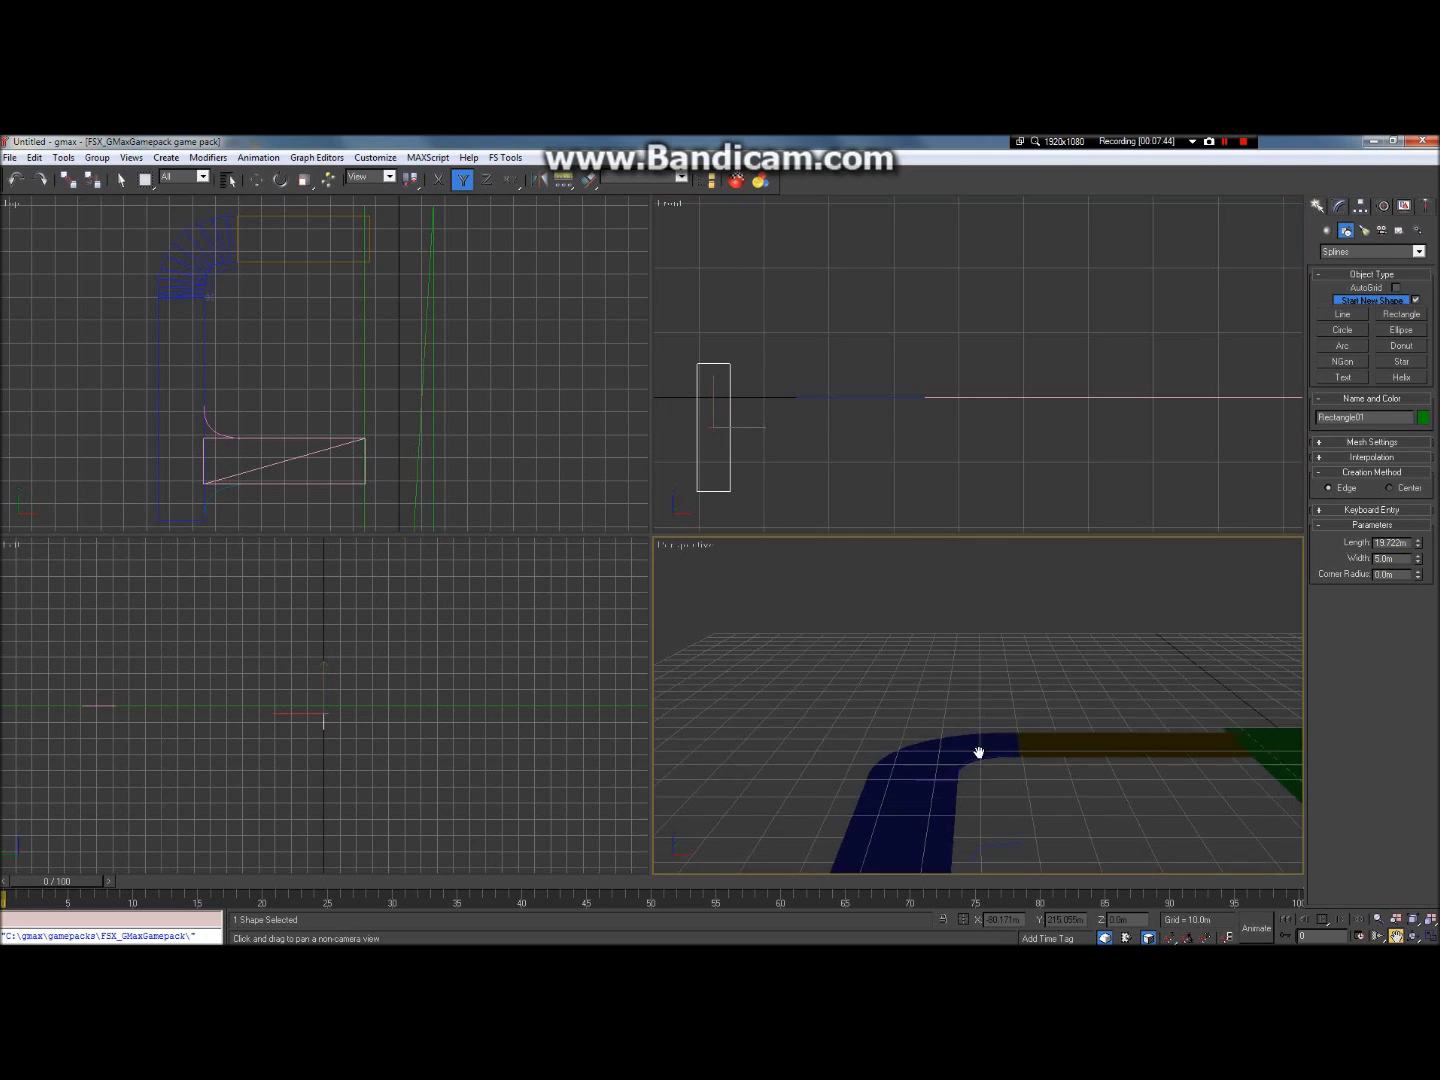
left_click_drag(978, 752, 902, 861)
scroll(902, 860, "up", 3)
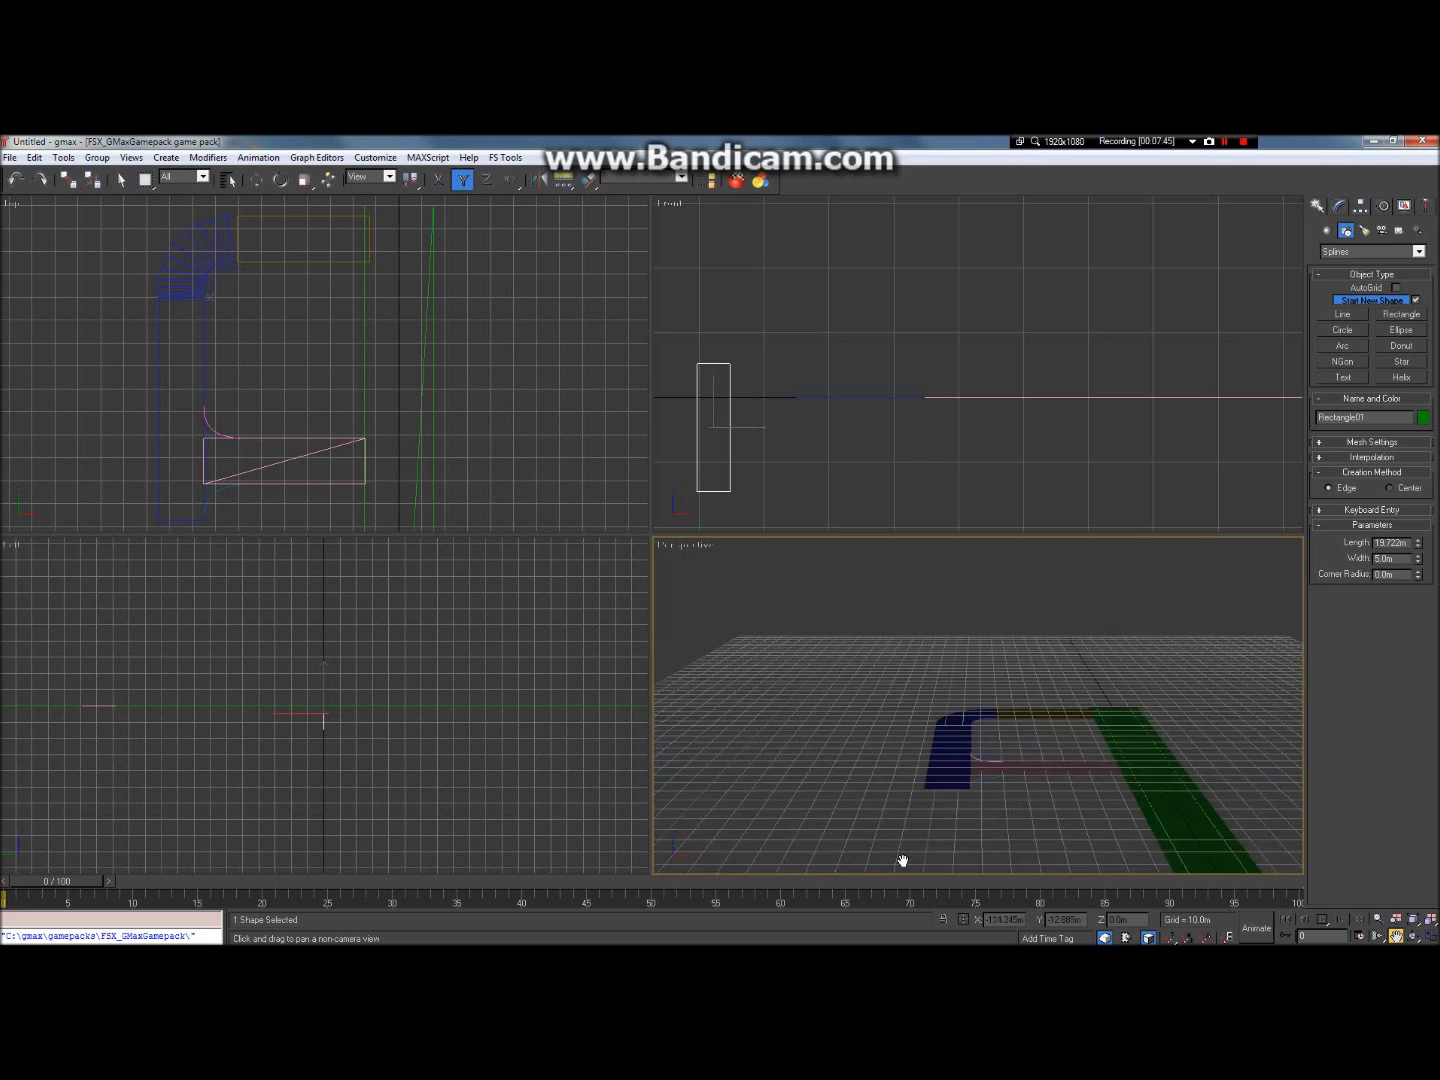
scroll(902, 858, "down", 2)
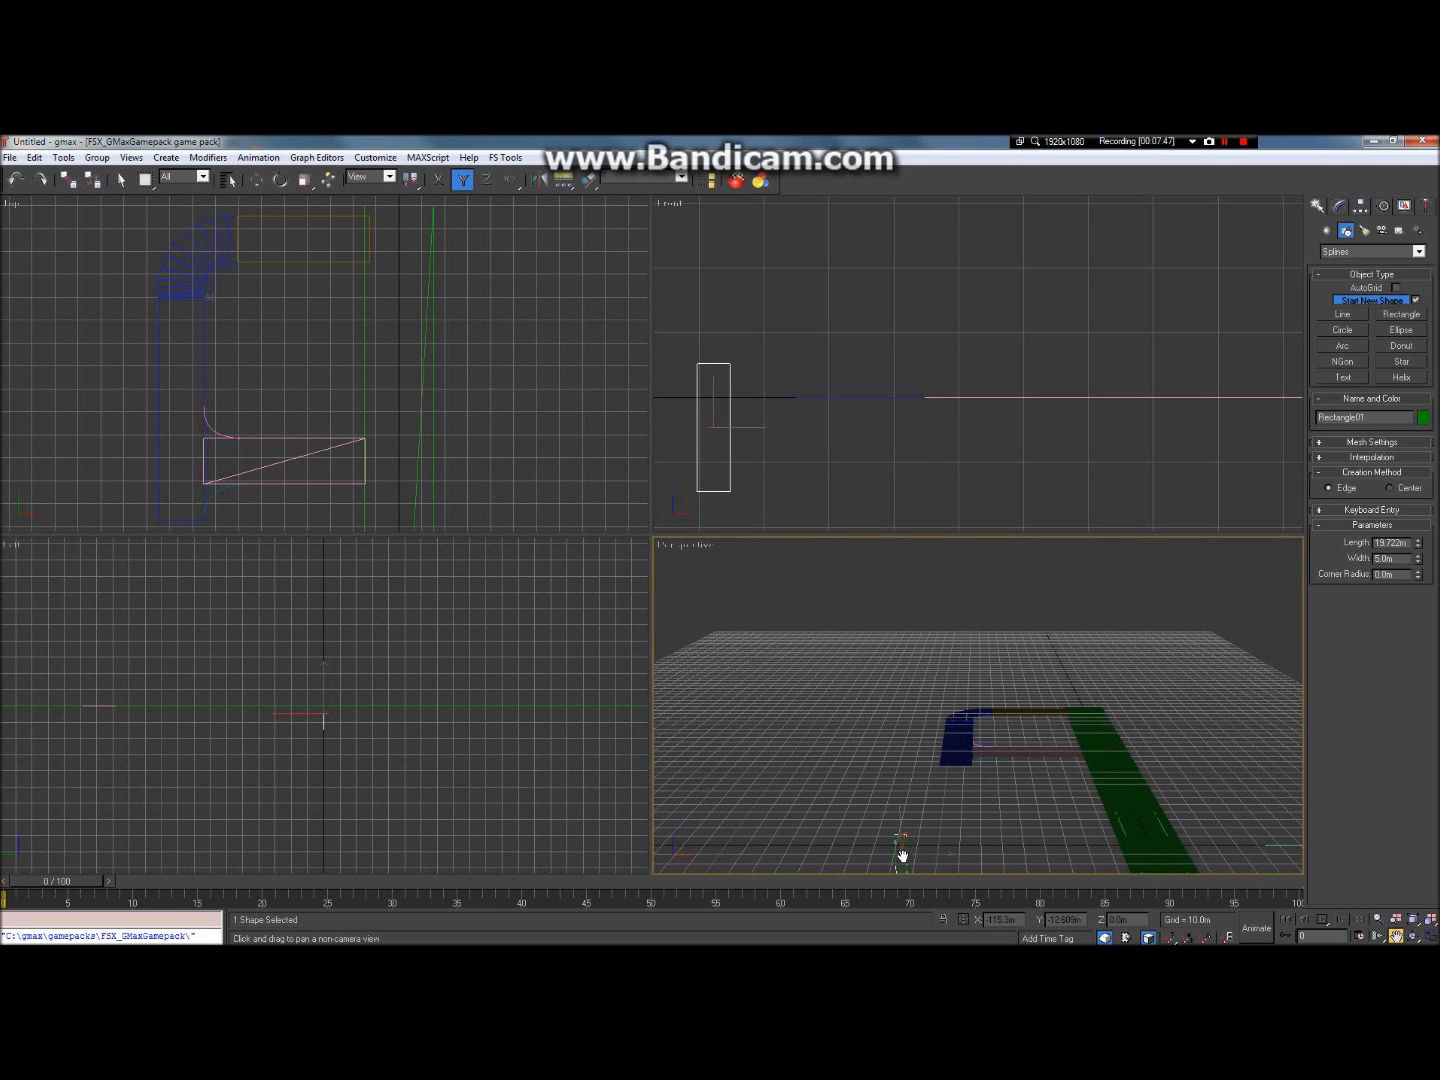
scroll(927, 721, "up", 2)
scroll(958, 746, "up", 2)
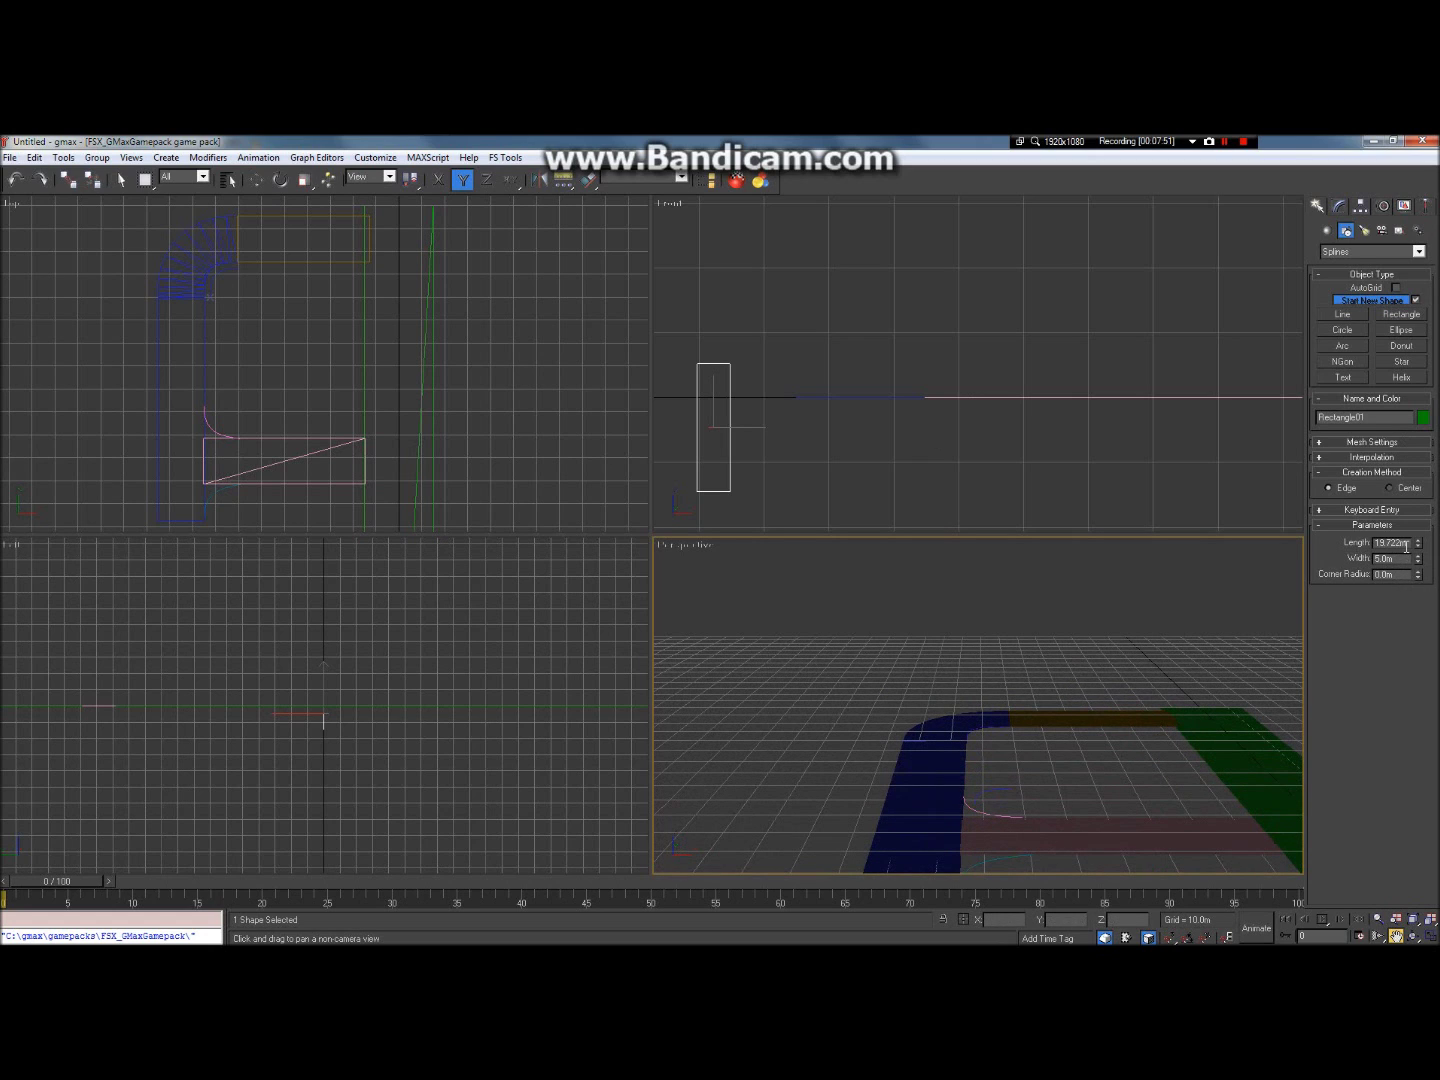
Step: Convert the rectangle to an editable spline and delete all its segments except the upper short one
right_click(730, 457)
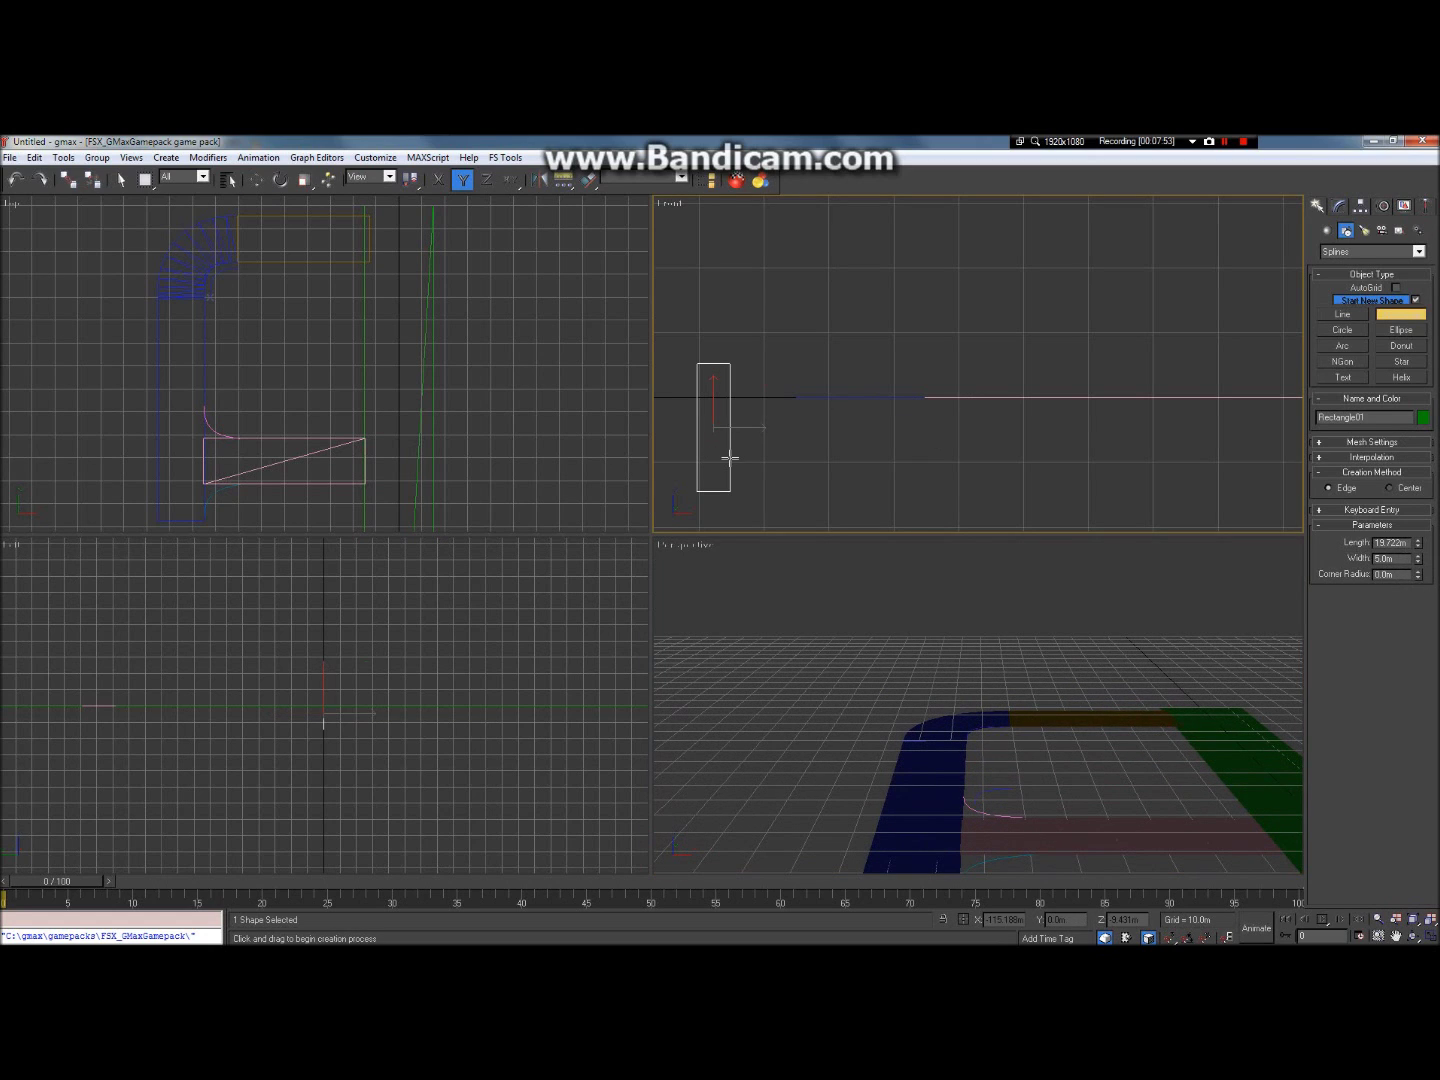
right_click(730, 457)
right_click(726, 466)
mouse_move(771, 575)
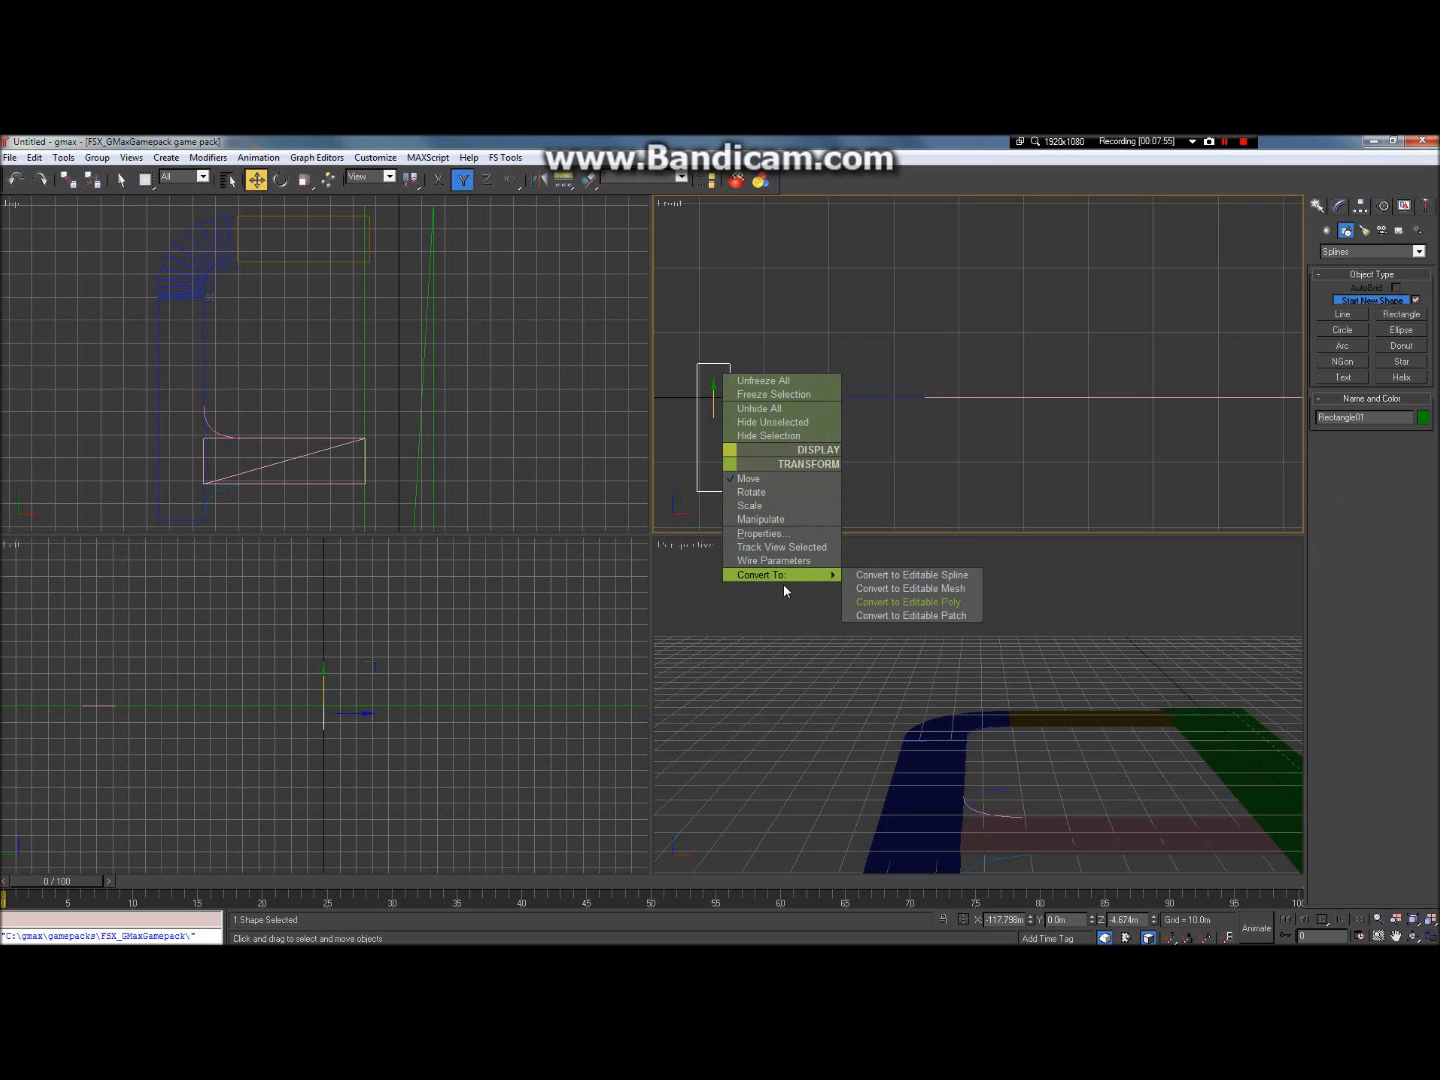
left_click(897, 576)
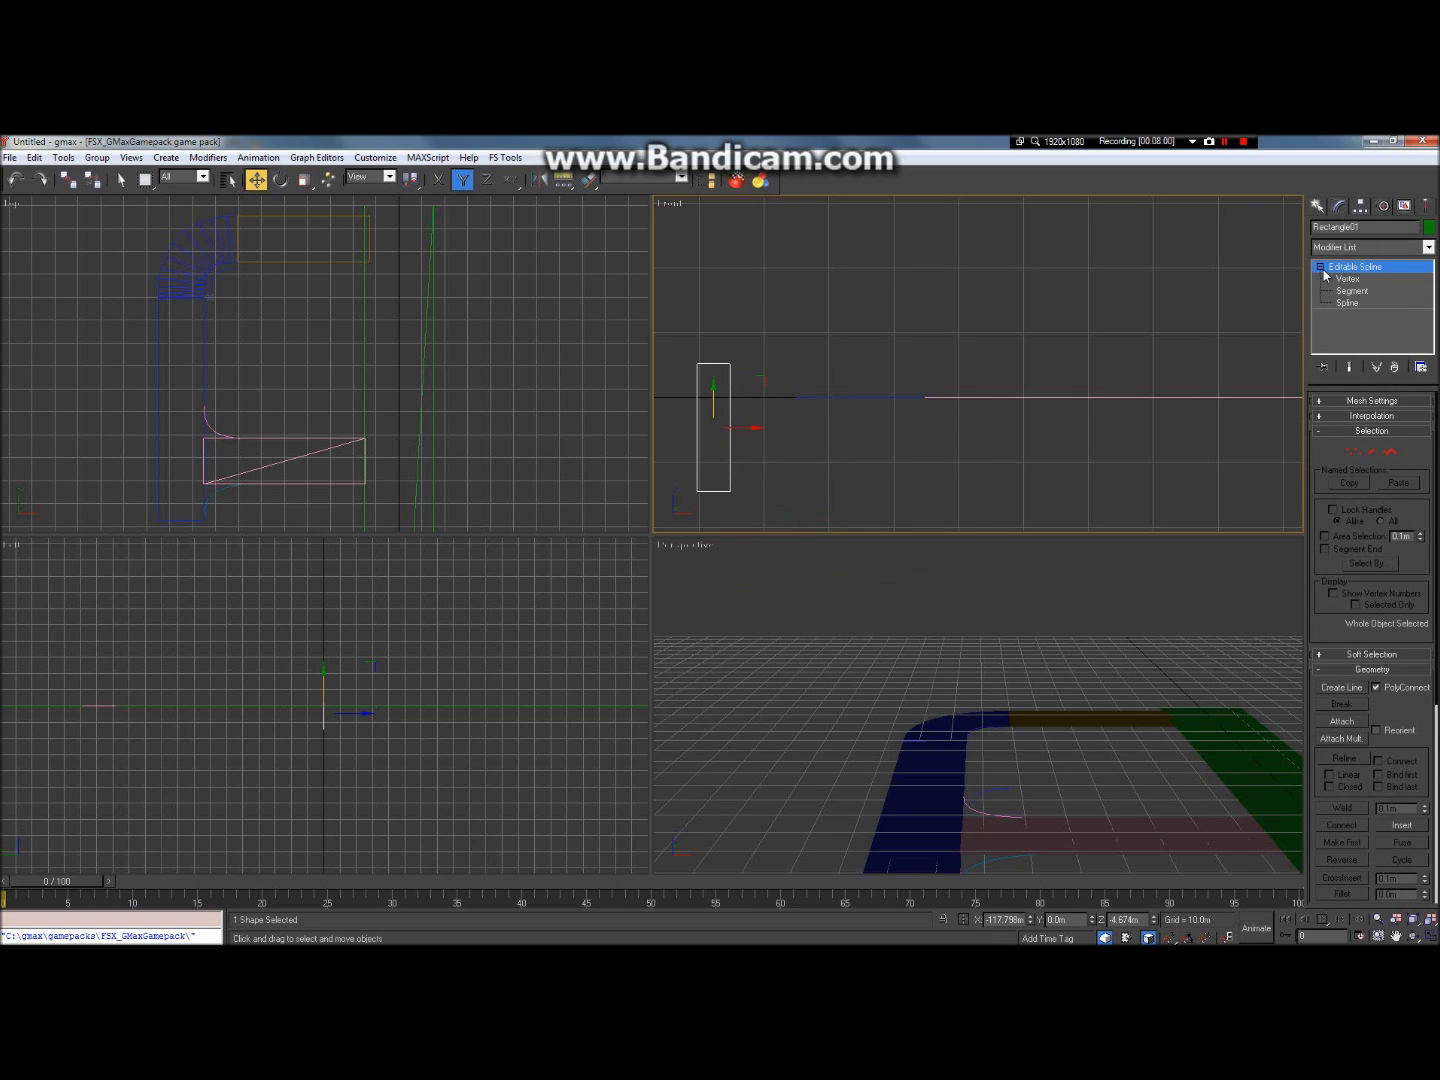
left_click(1352, 292)
left_click_drag(775, 508, 688, 460)
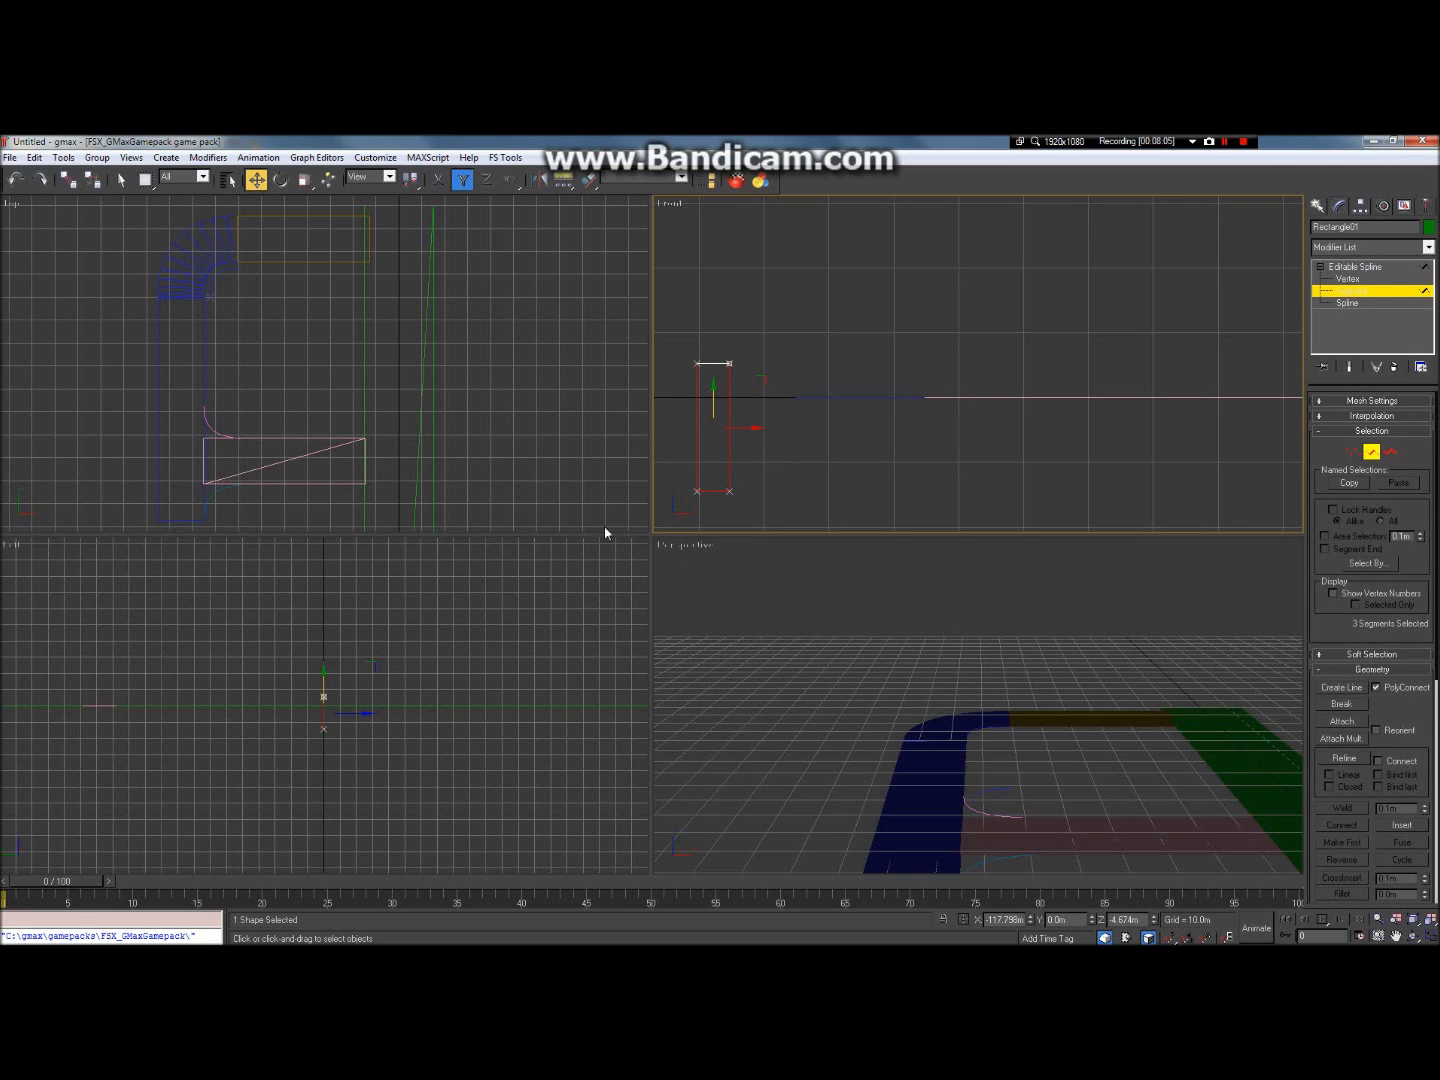
Step: Move the rectangle's remaining segment to X 0 m and Z 0 m
left_click(715, 363)
double_click(1120, 917)
type("0")
double_click(1013, 919)
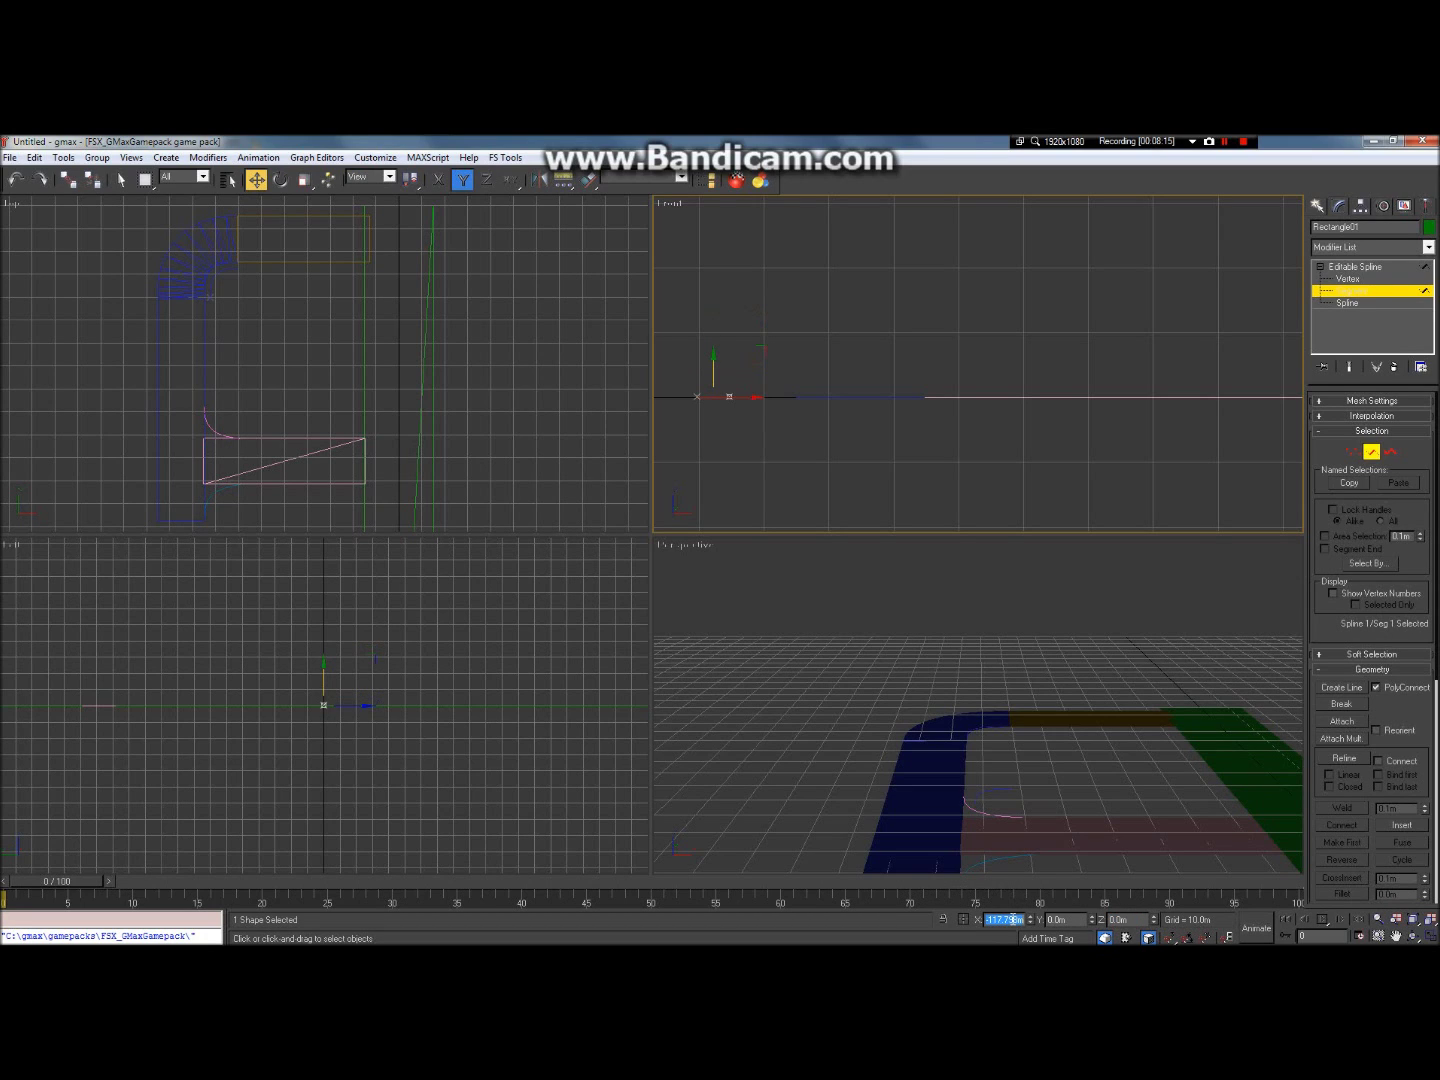
type("0")
double_click(1069, 919)
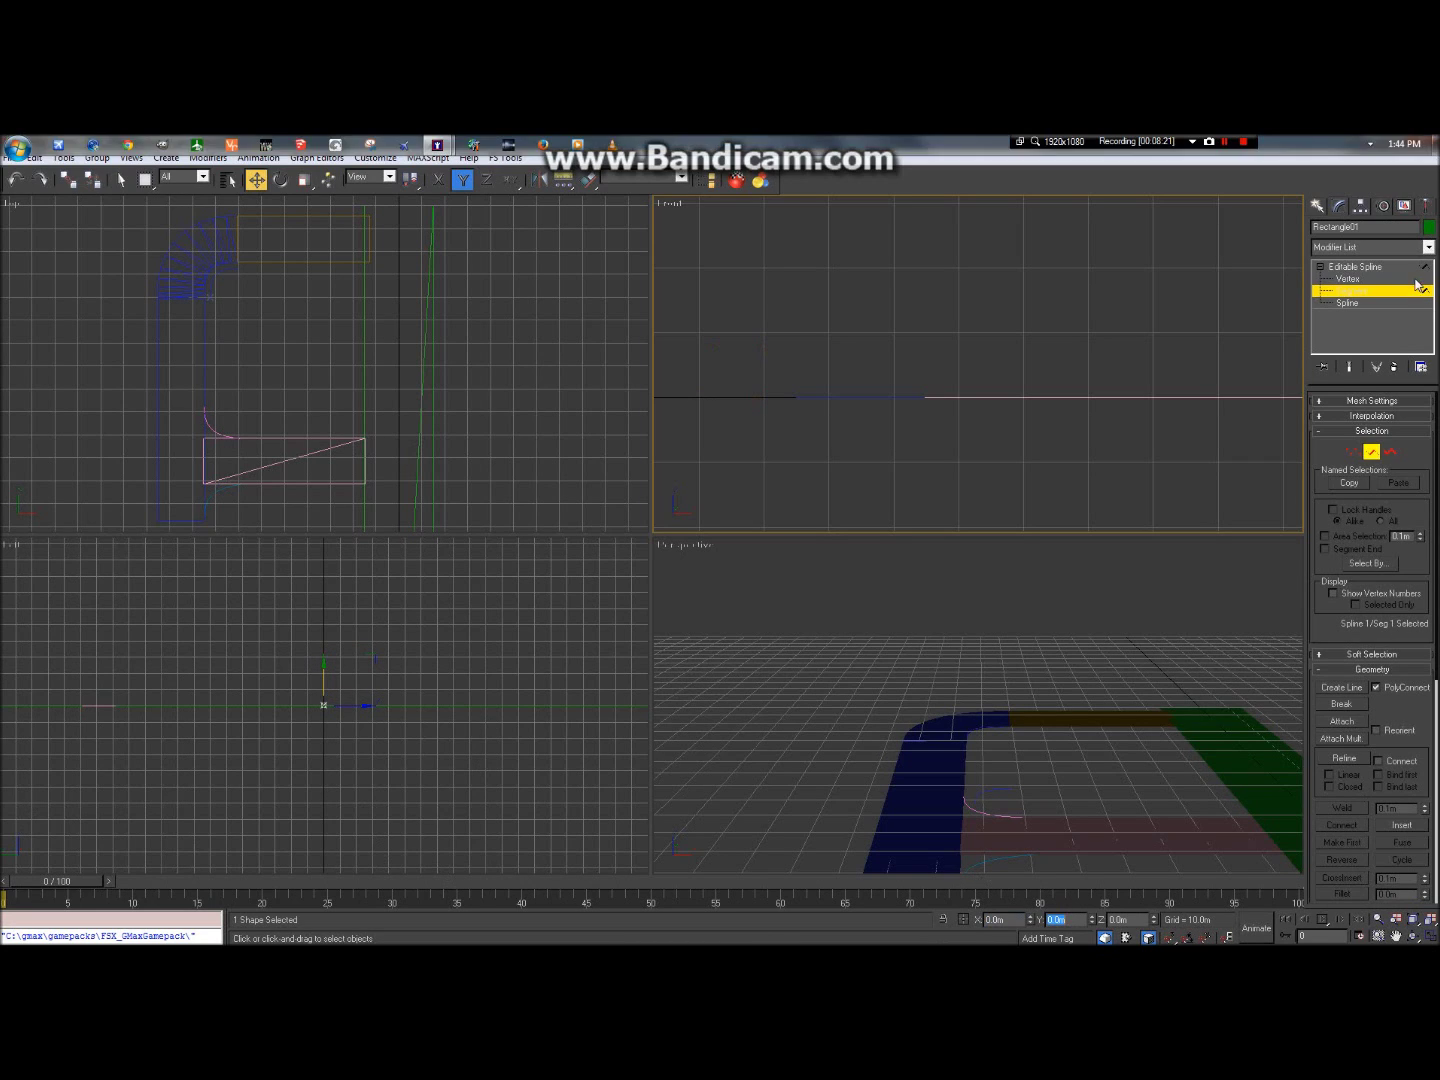
Step: Rename the single-segment spline to Temp_2 and deselect its segment
left_click(1385, 227)
type("Temp_2")
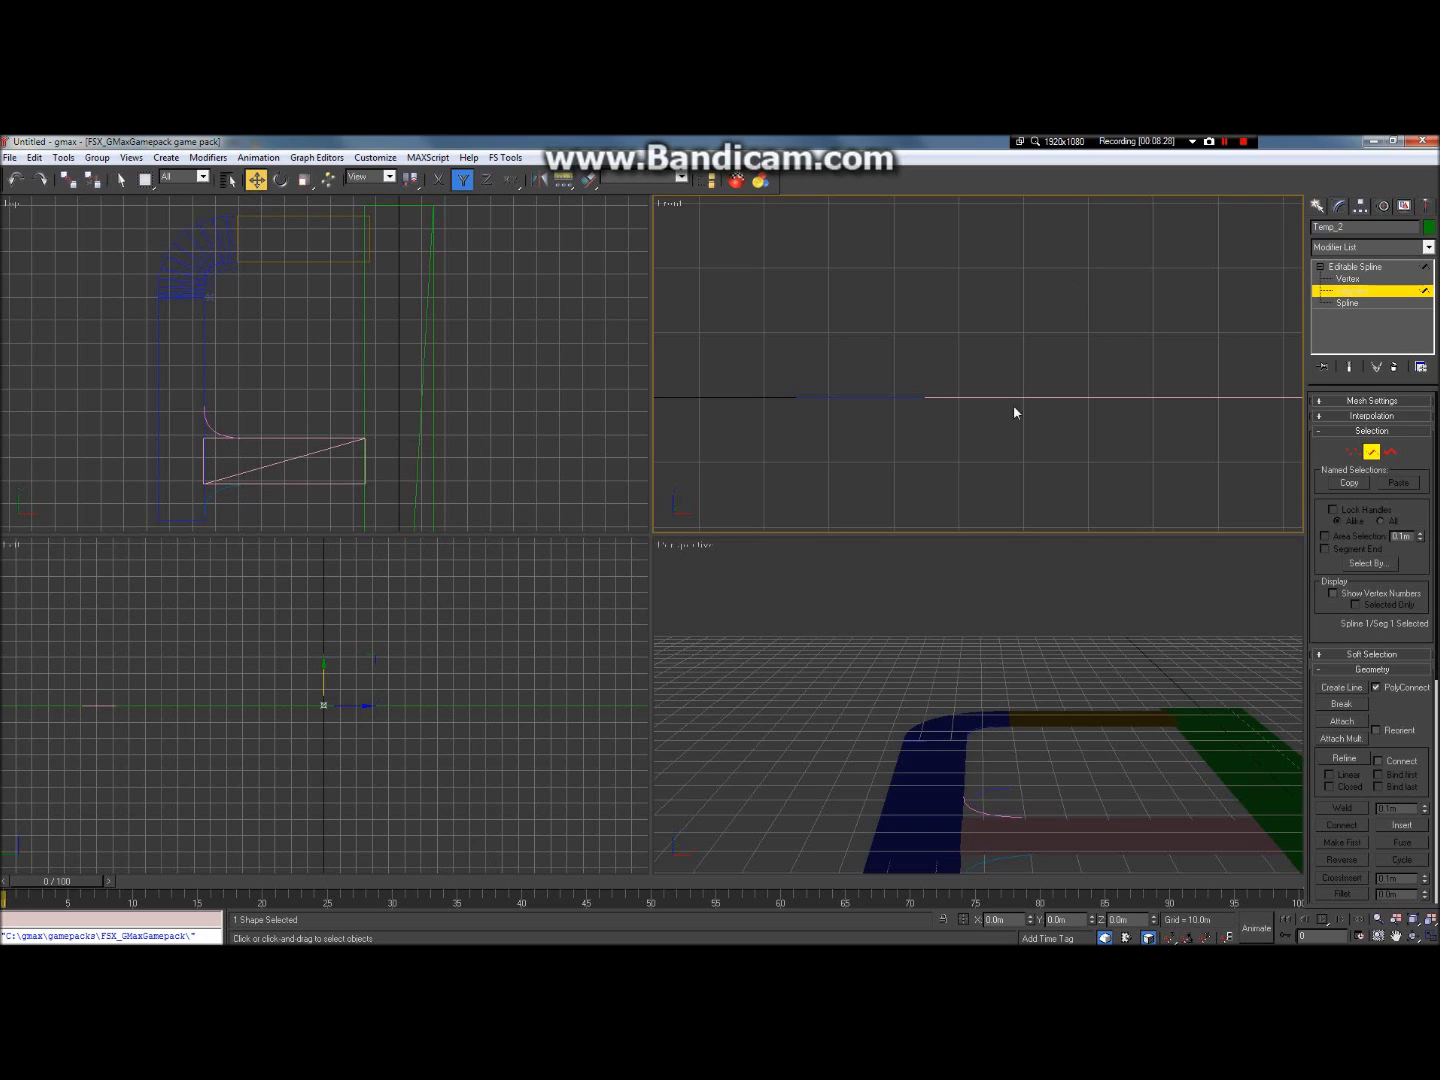
left_click(878, 600)
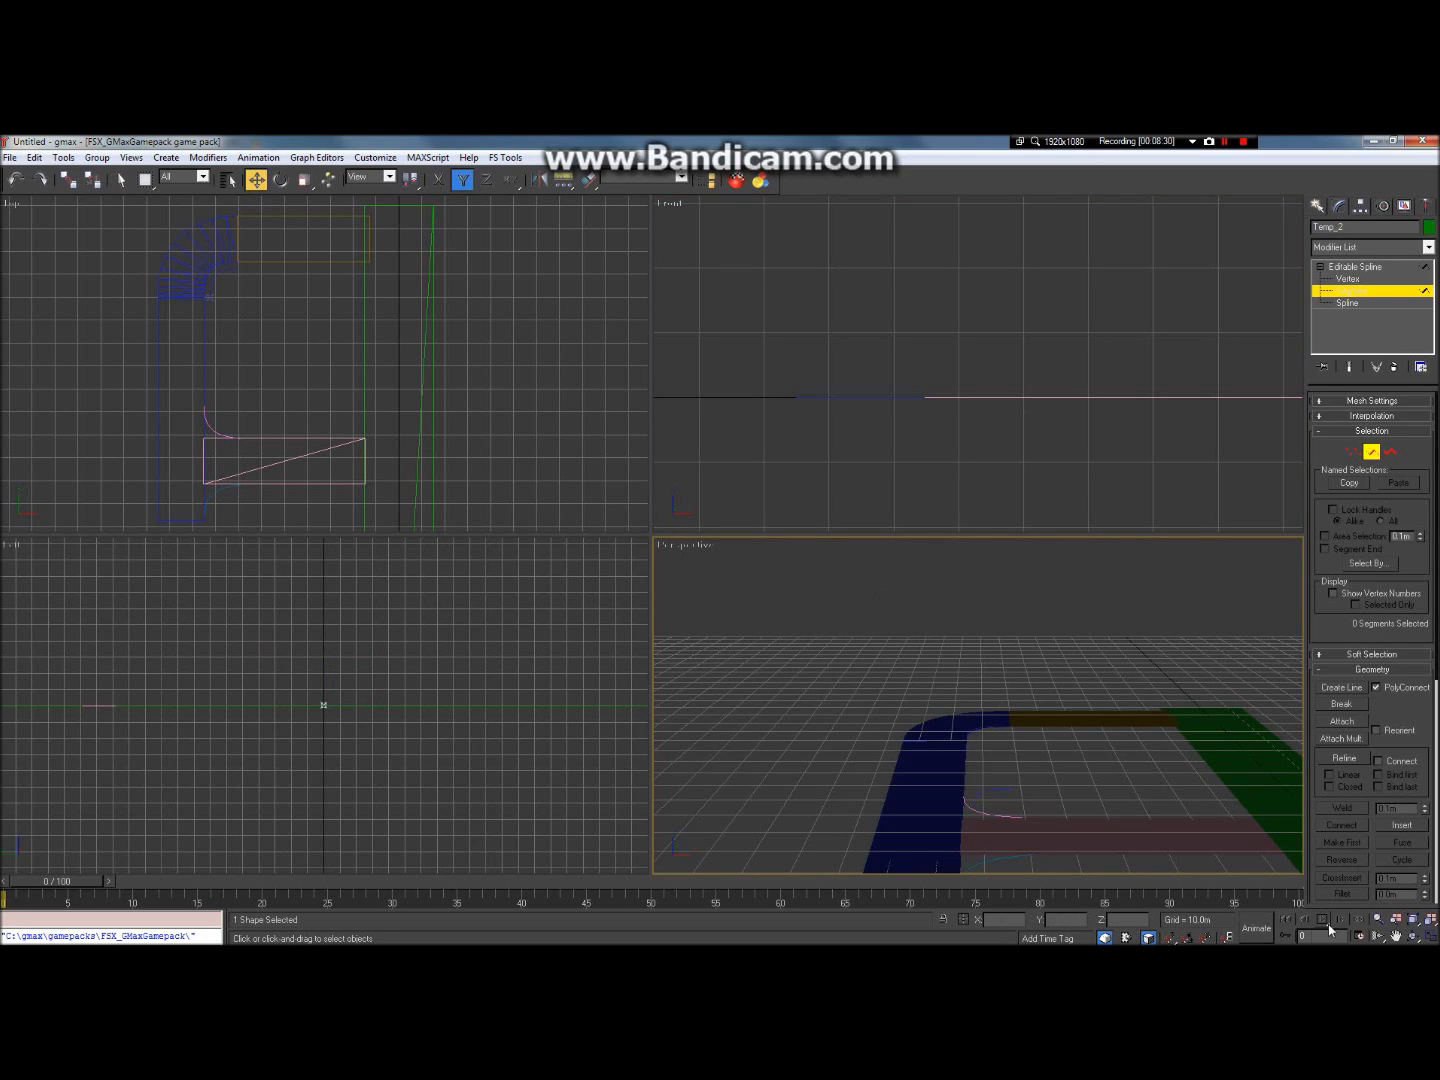
Step: Examine the two curved fillet lines where the connecting plane meets the blue taxiway in the Top view
left_click(1396, 936)
left_click_drag(280, 400, 643, 386)
scroll(560, 410, "up", 3)
left_click_drag(537, 418, 152, 425)
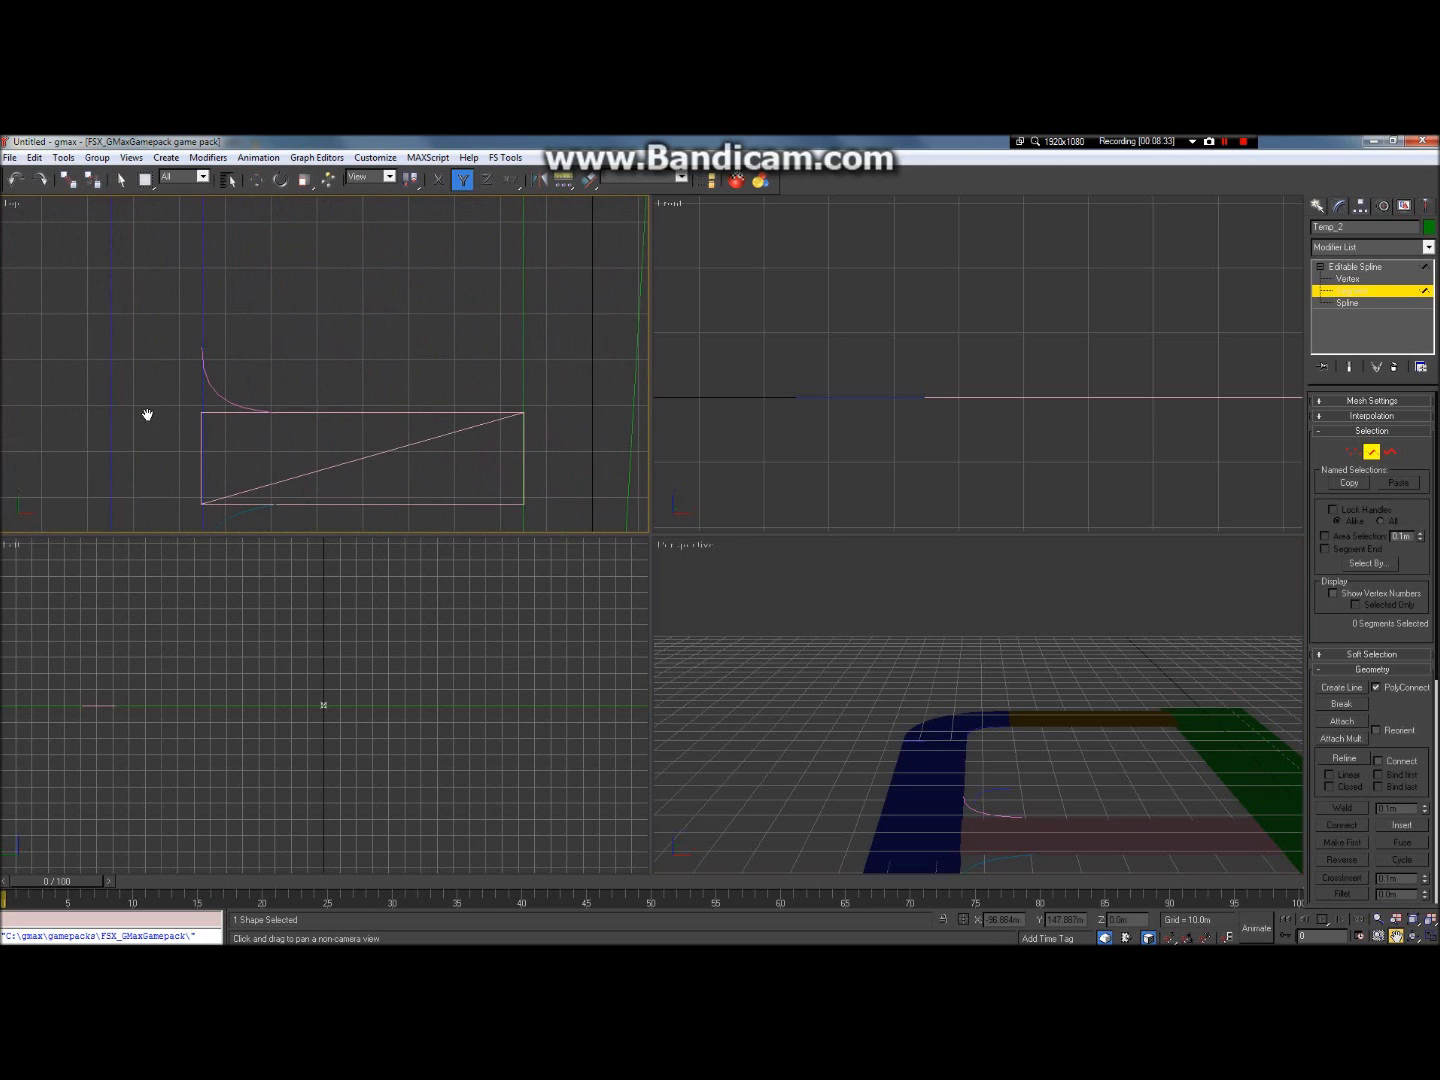
left_click(121, 179)
scroll(202, 314, "down", 4)
scroll(116, 278, "up", 3)
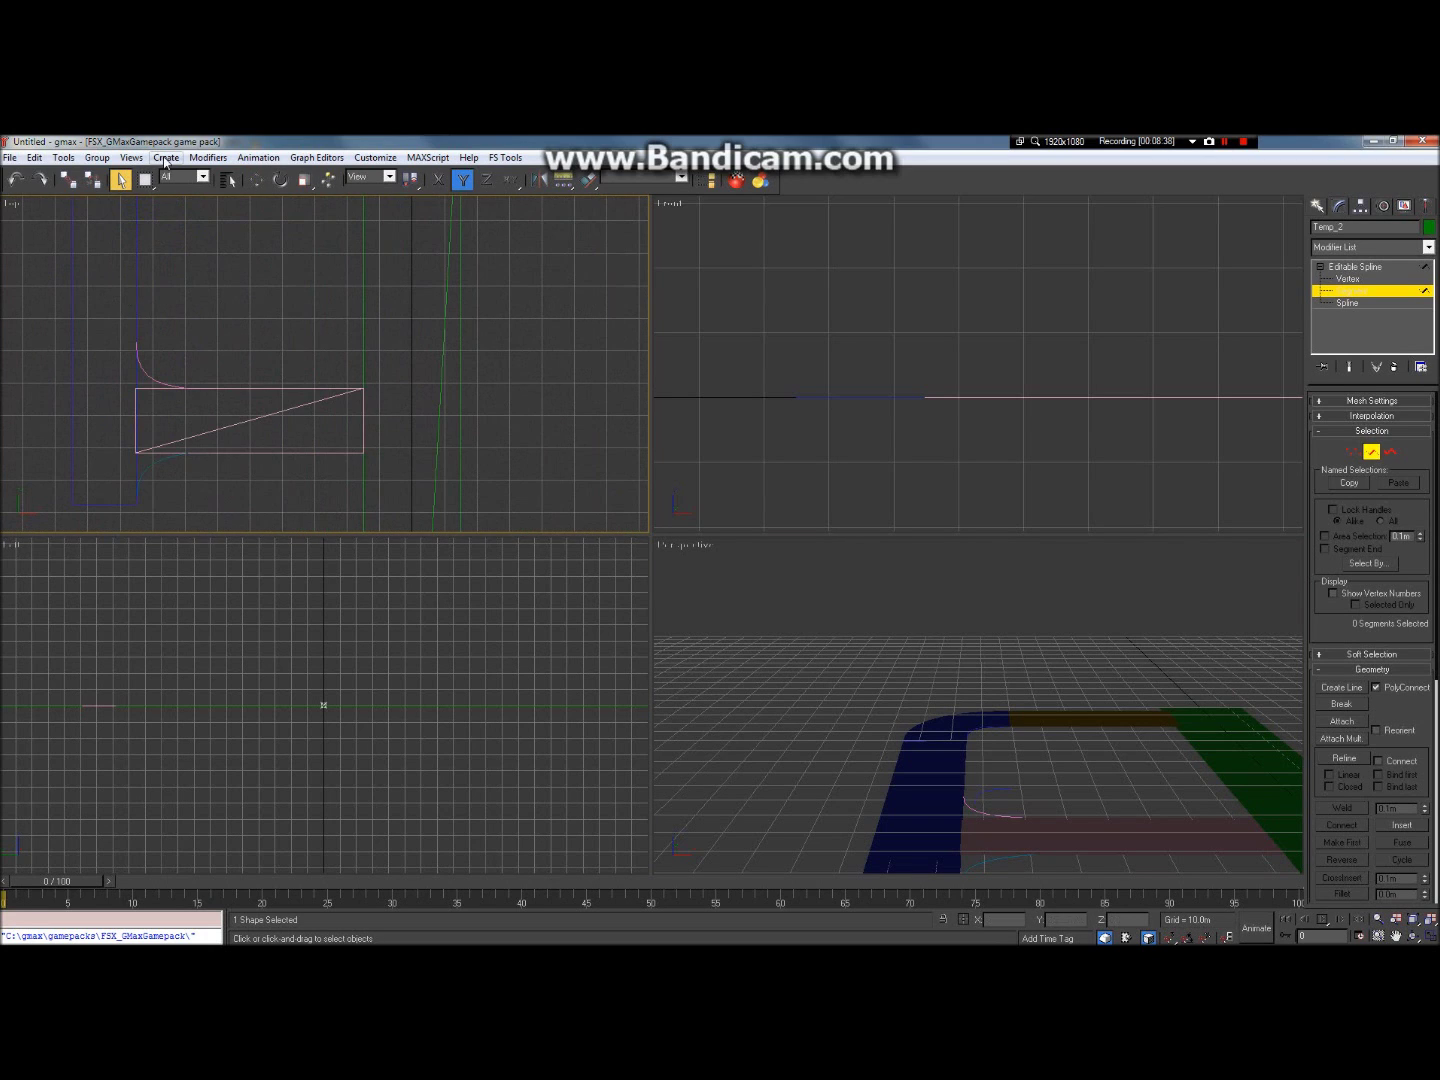
left_click(1328, 267)
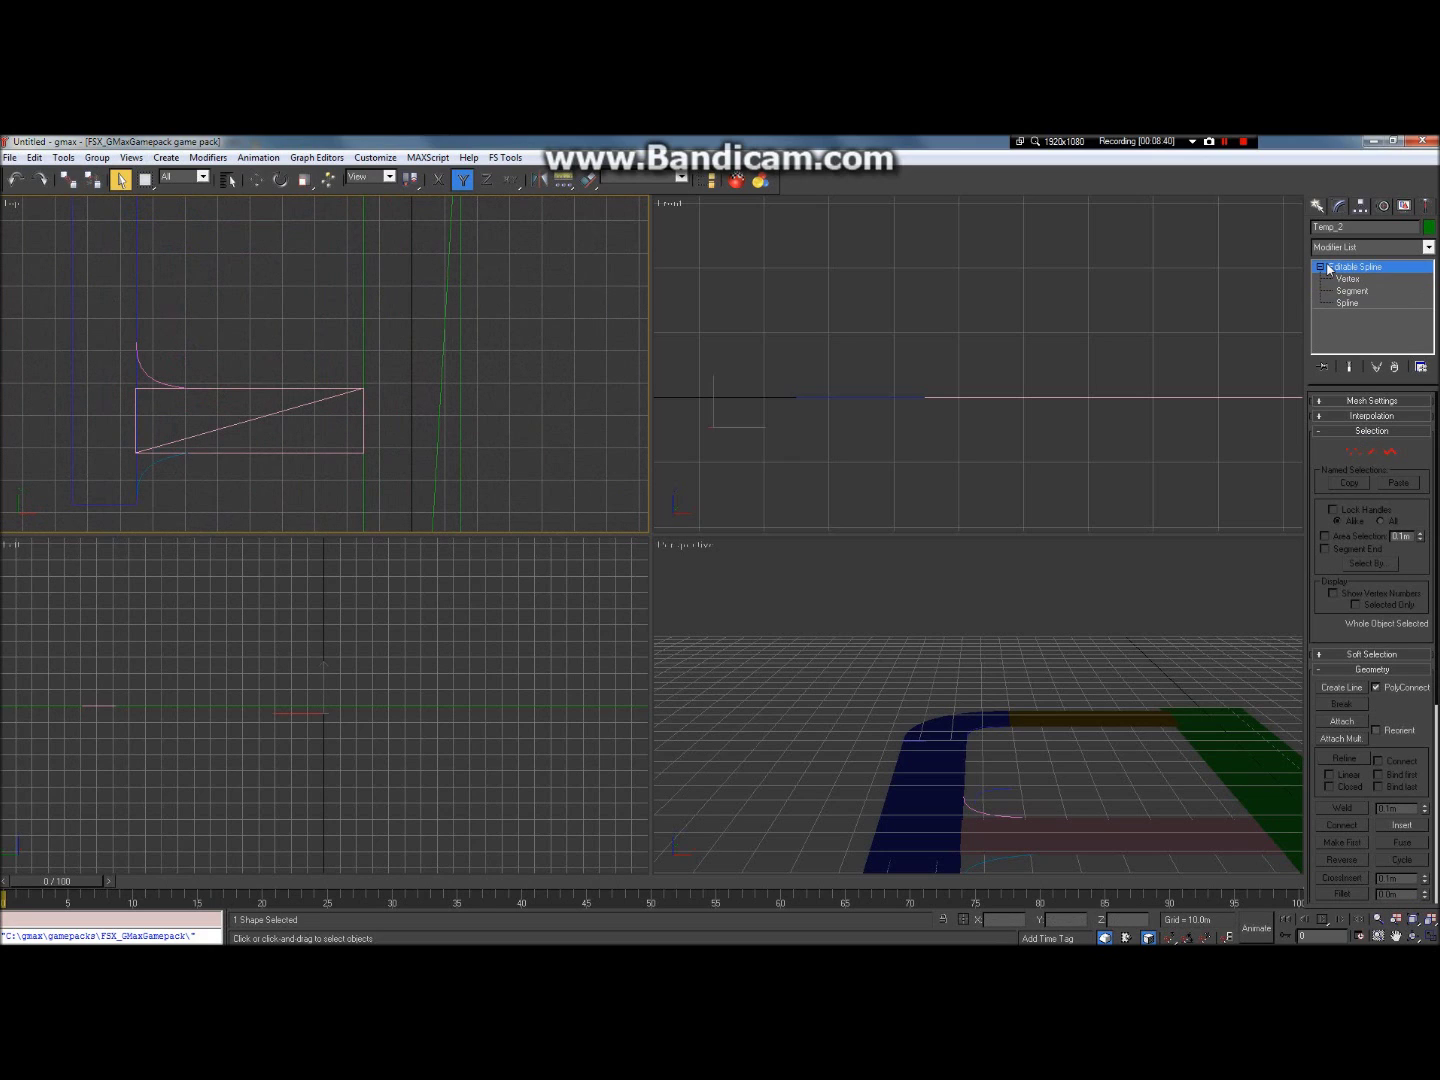
key("2")
left_click(1321, 266)
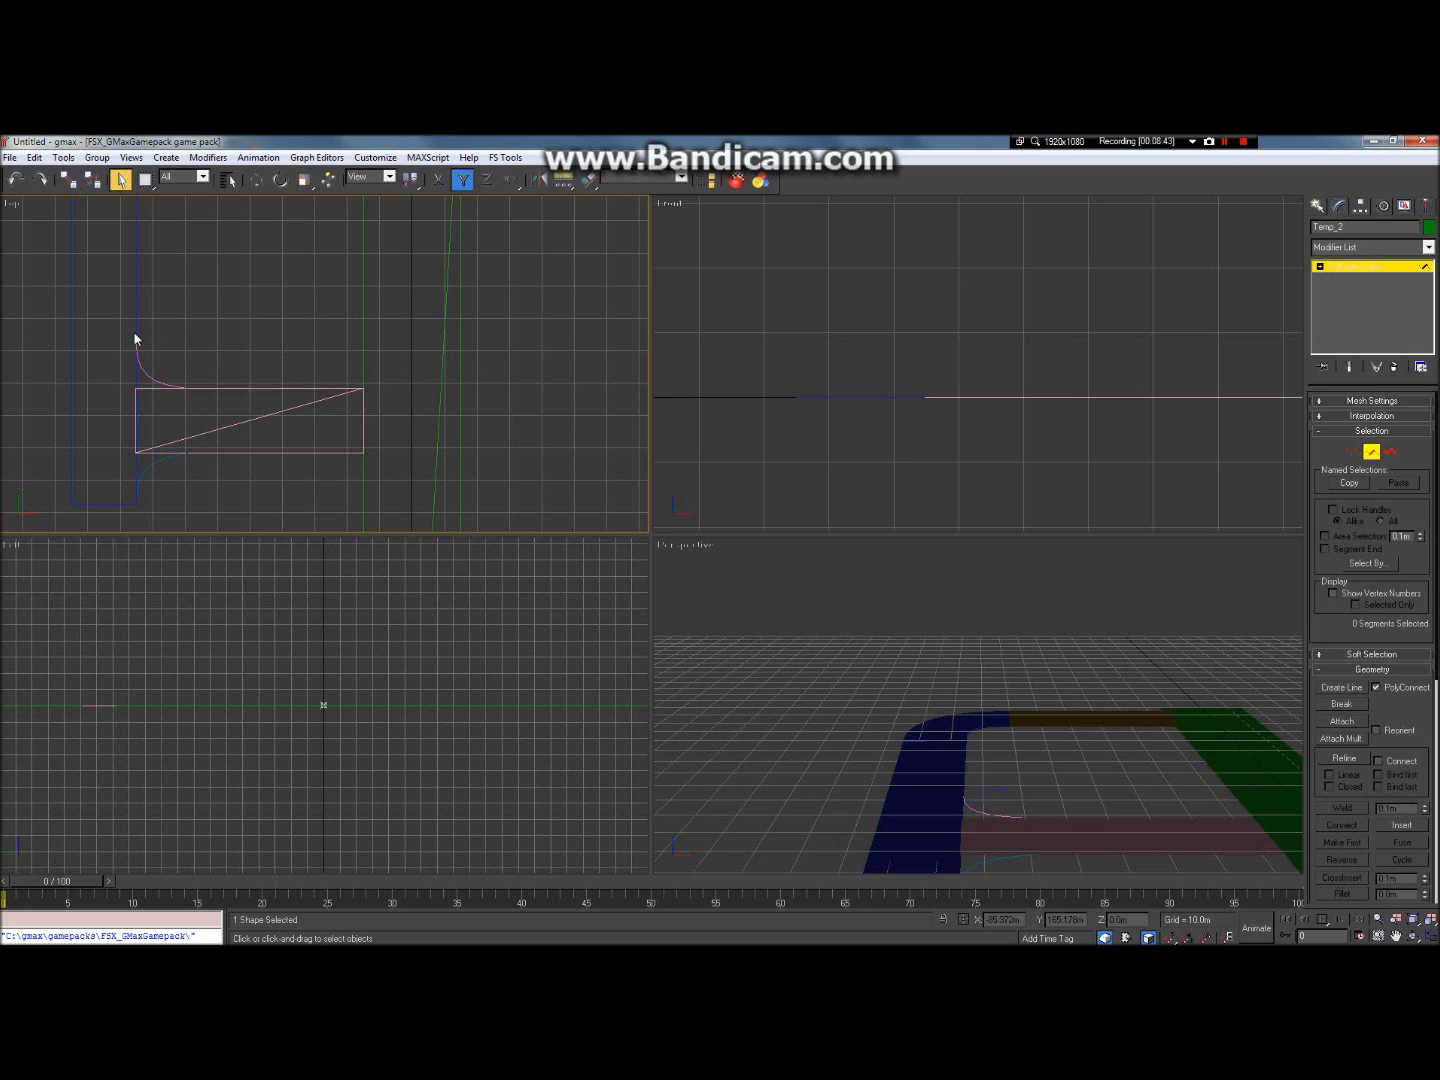
scroll(140, 318, "down", 5)
scroll(203, 320, "up", 3)
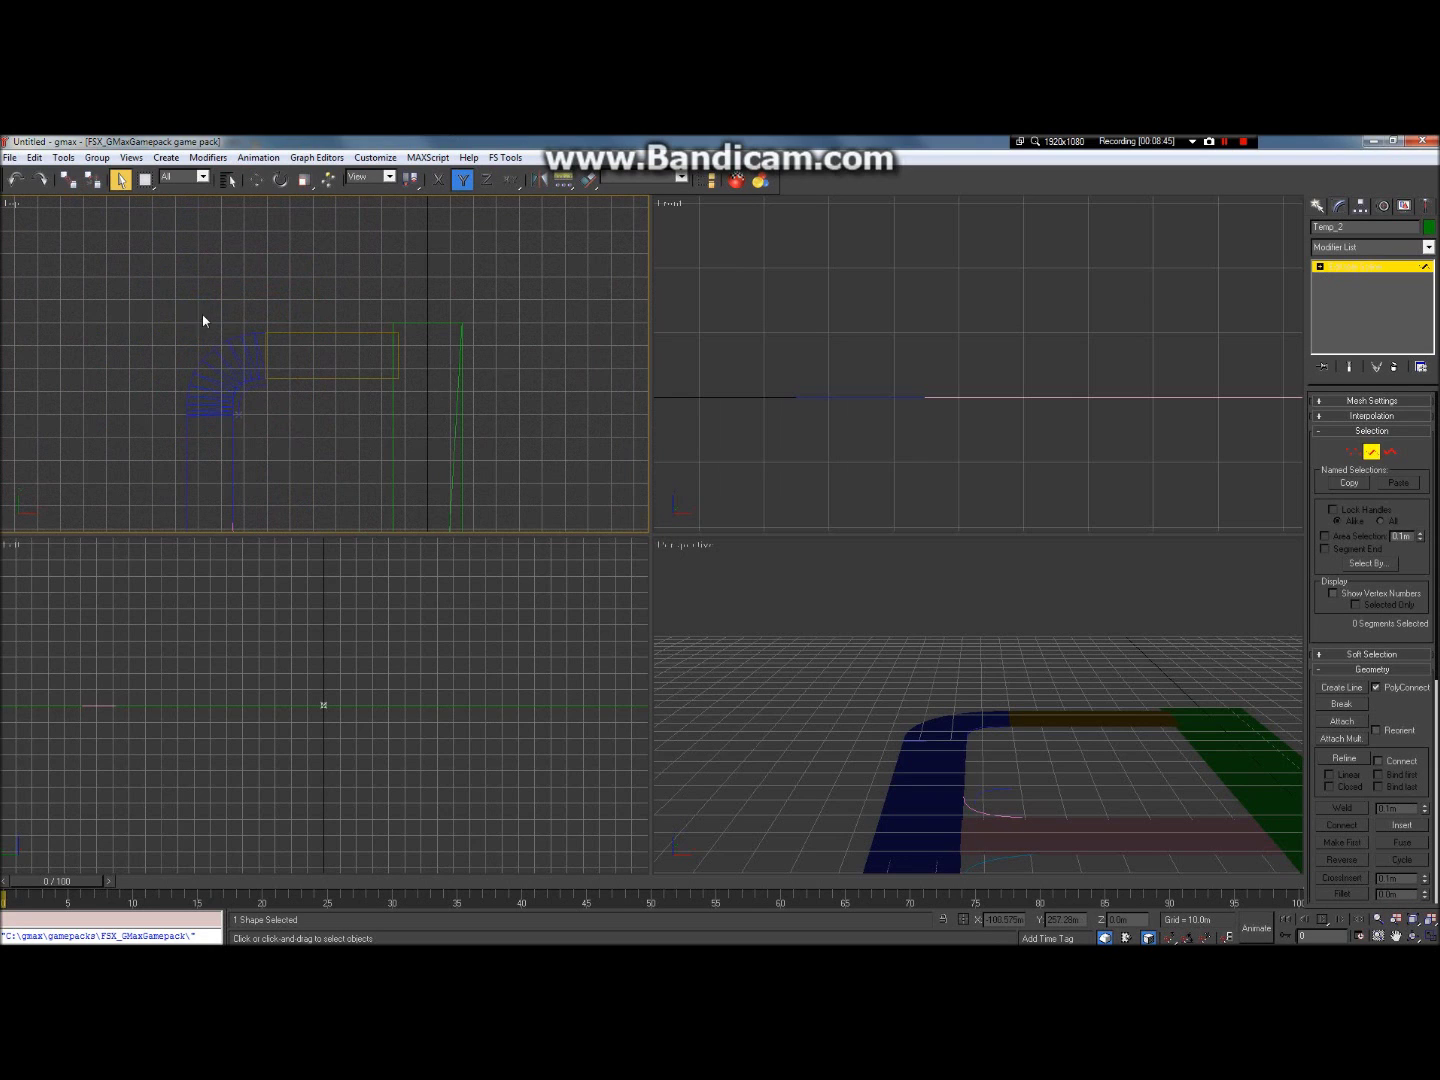
scroll(210, 395, "down", 2)
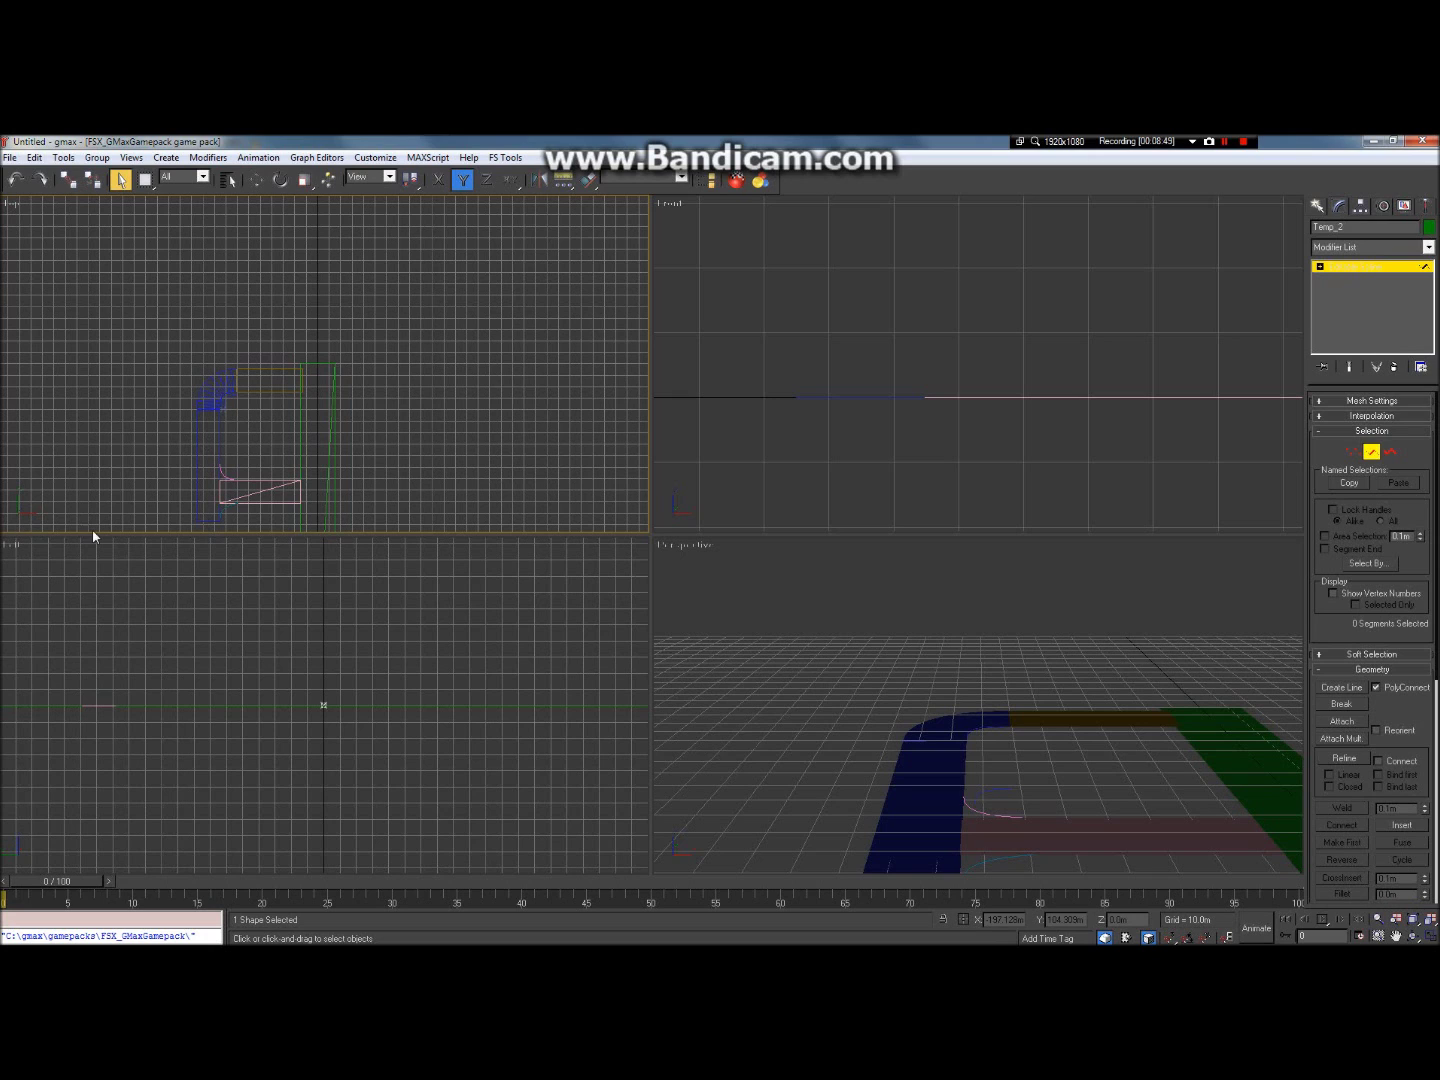
scroll(200, 511, "up", 6)
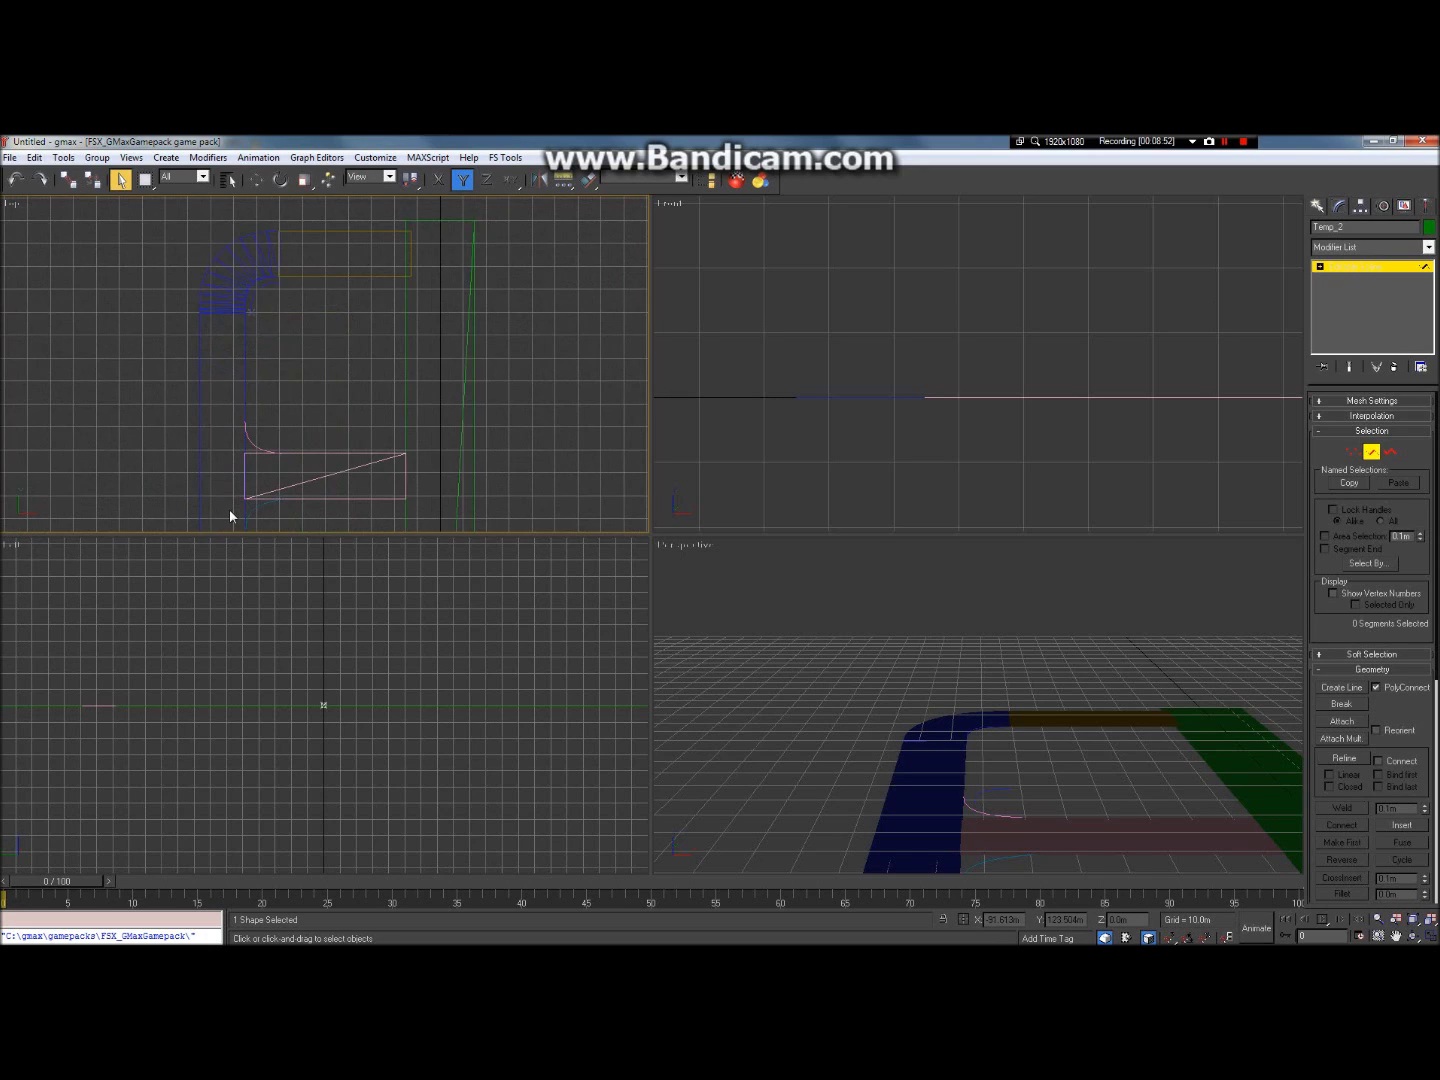
scroll(300, 480, "down", 2)
scroll(257, 524, "up", 1)
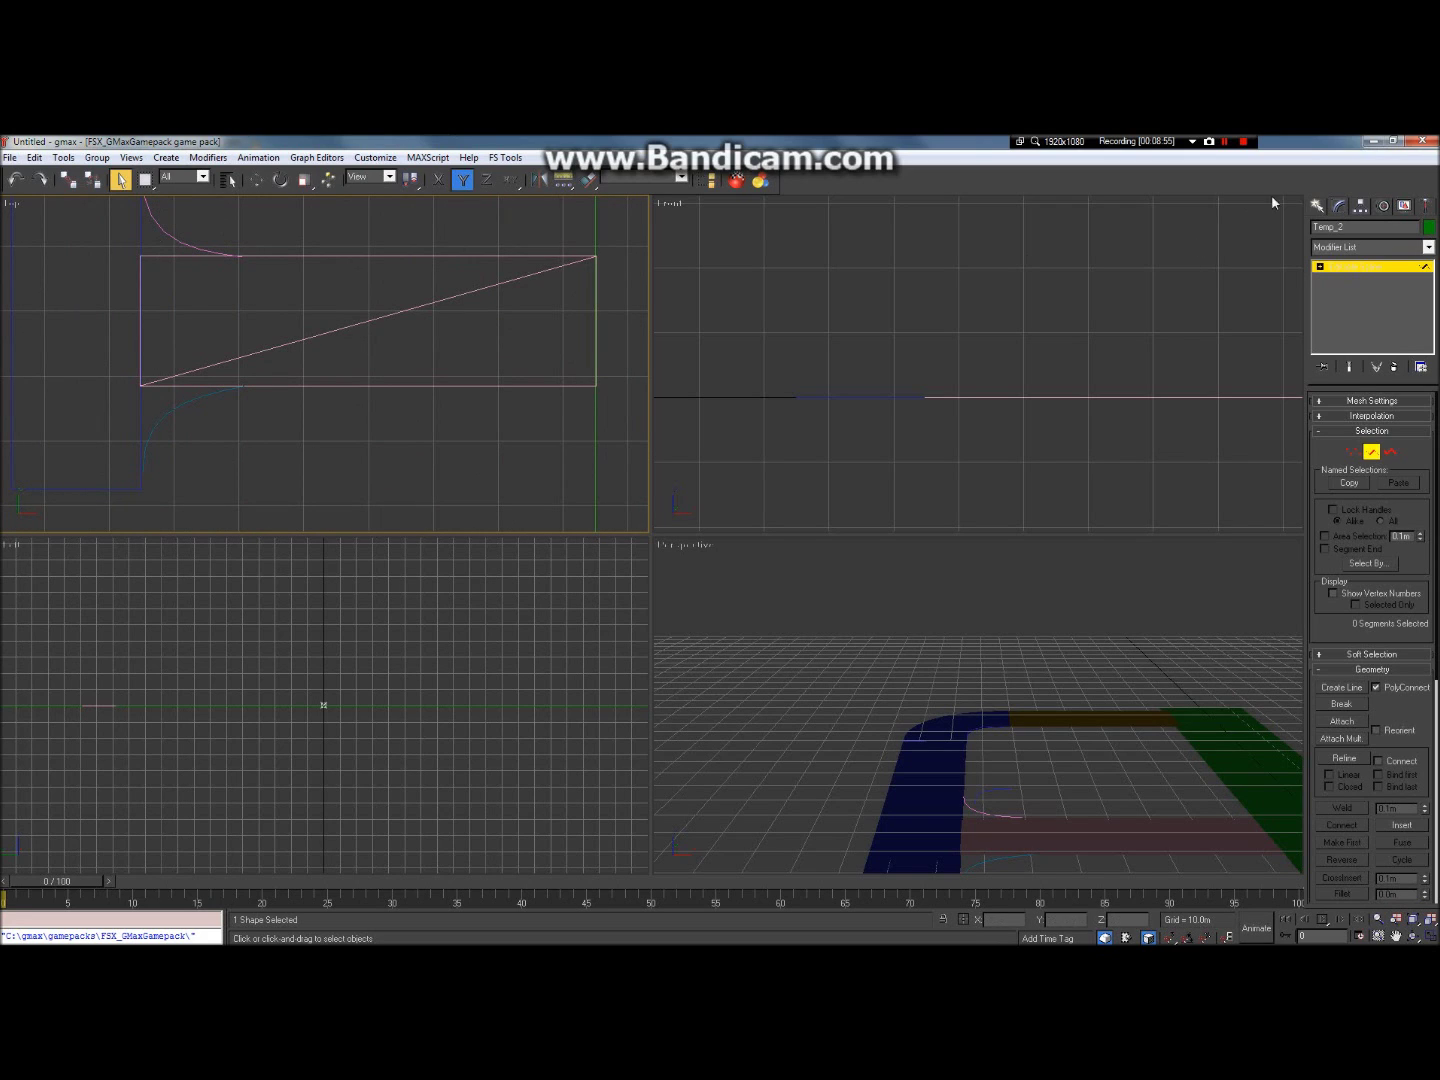
Step: Try to loft the Temp_2 shape along the upper fillet line, using the Get Shape method with Instance
left_click(1316, 205)
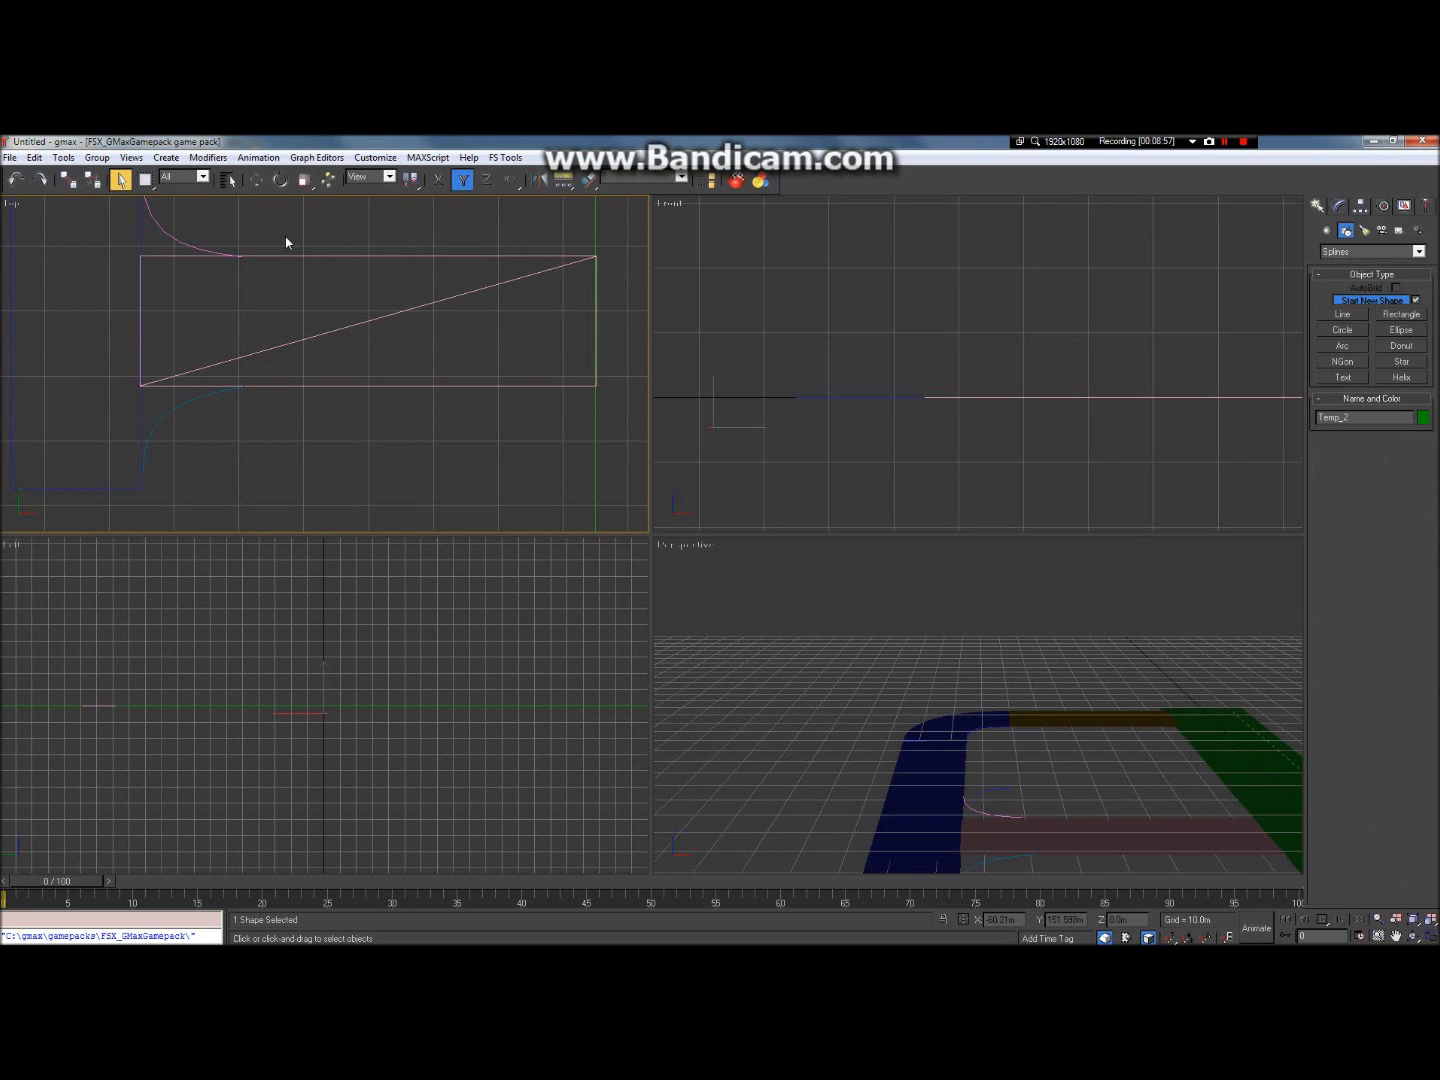
left_click(191, 250)
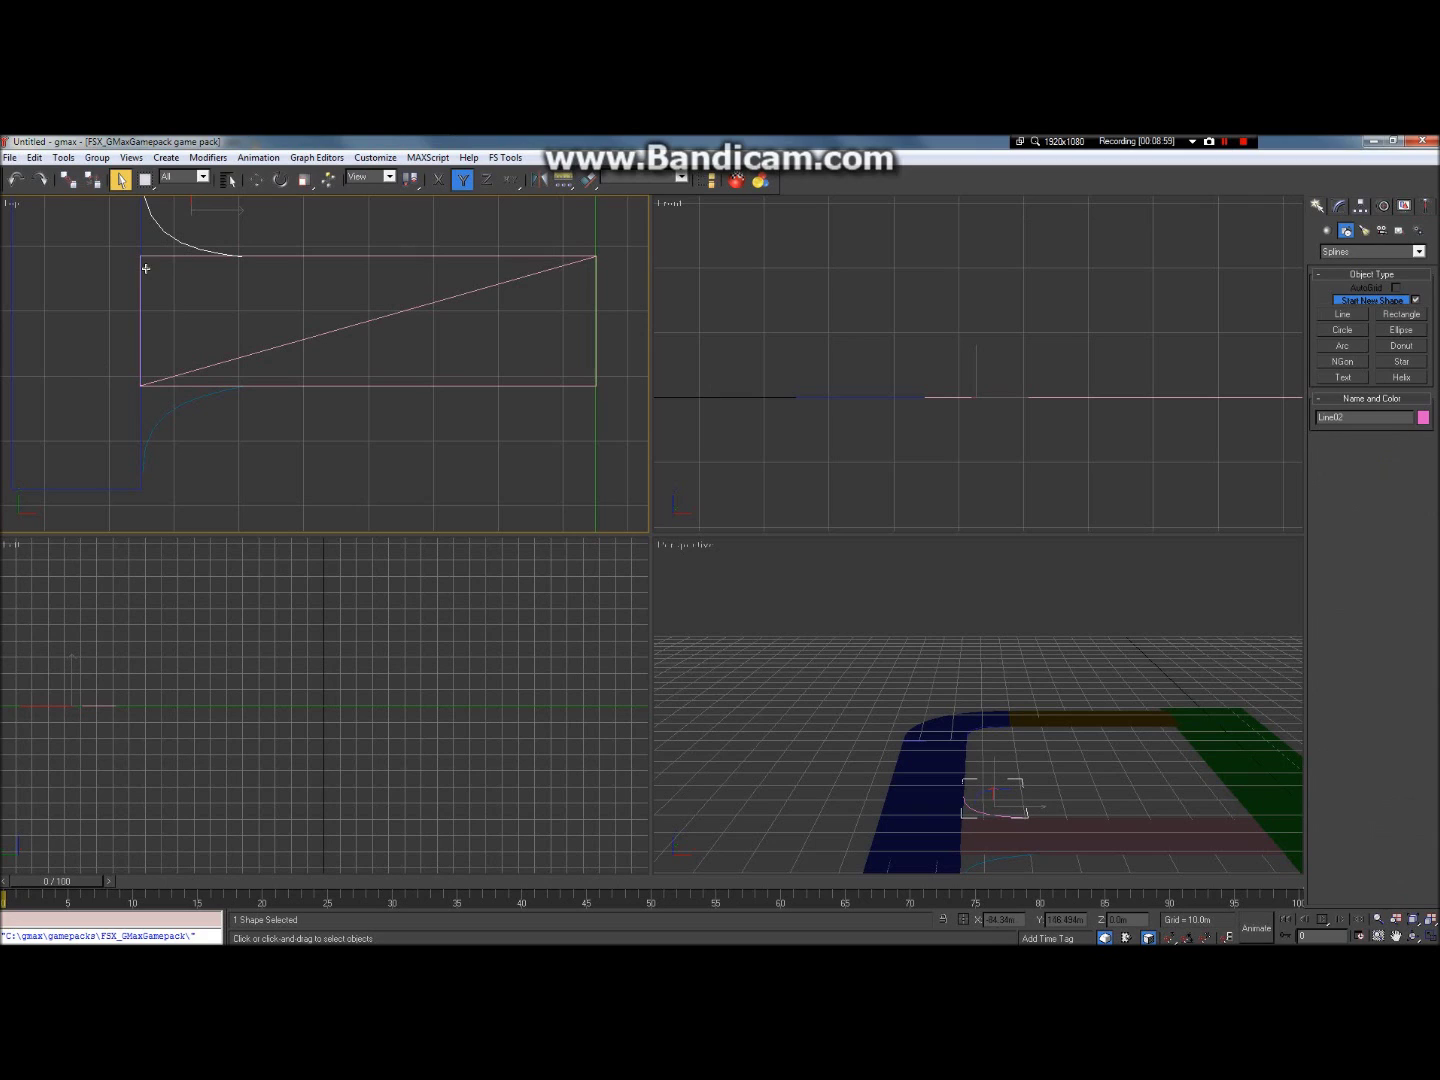
left_click(1327, 230)
left_click(1348, 252)
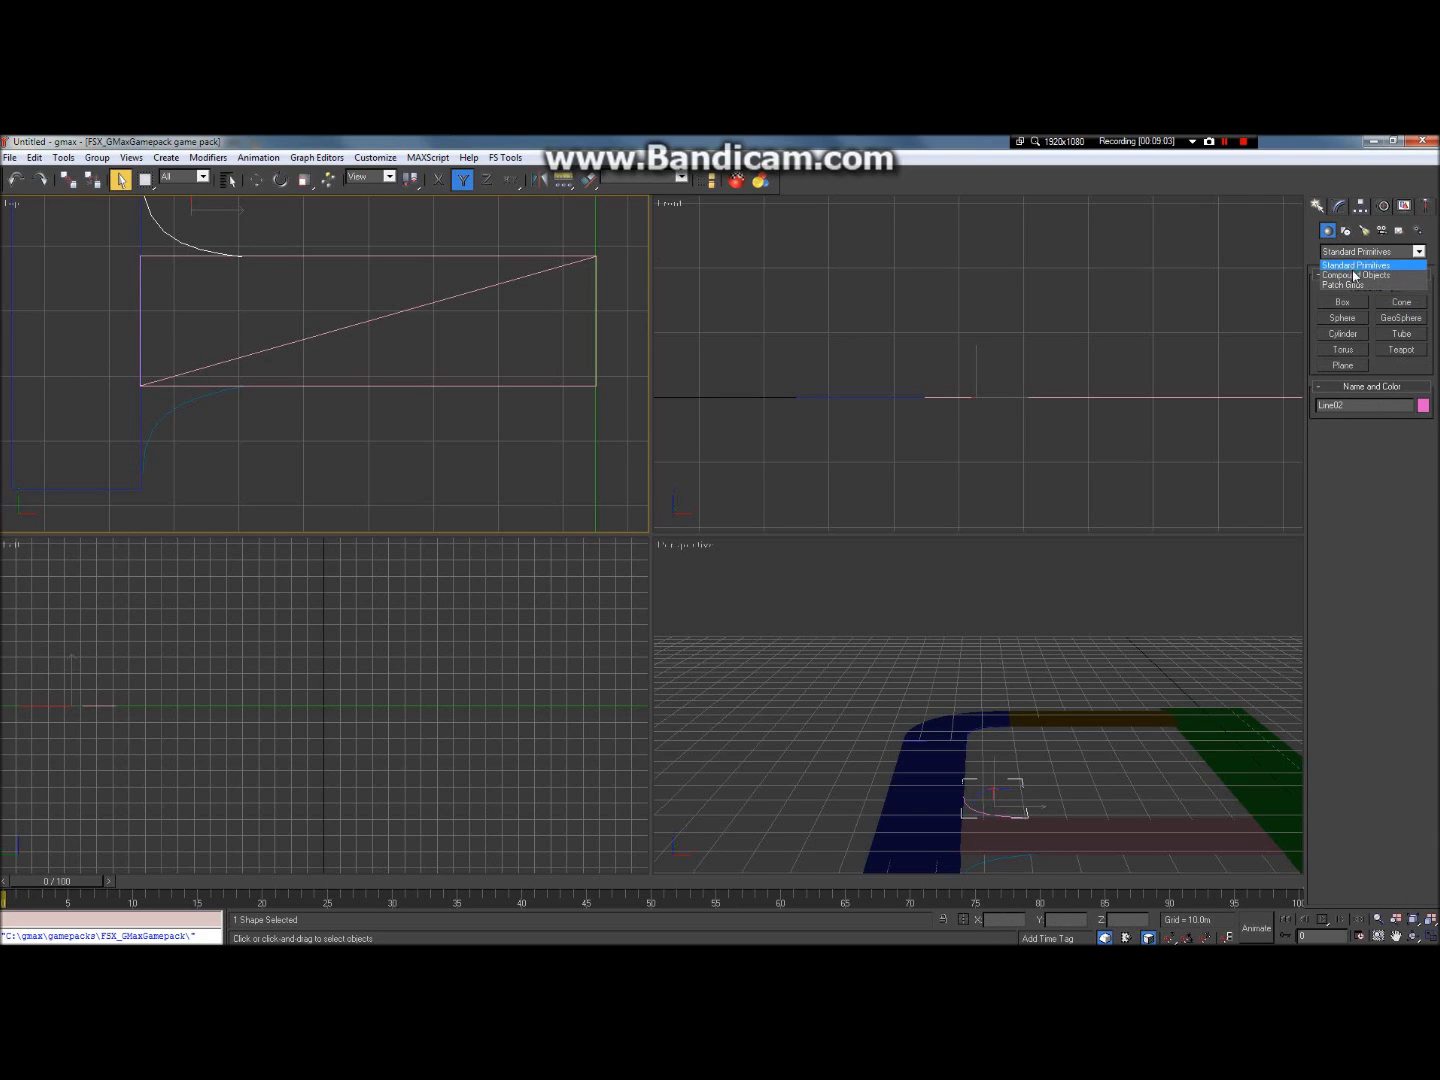
left_click(1355, 275)
left_click(1345, 333)
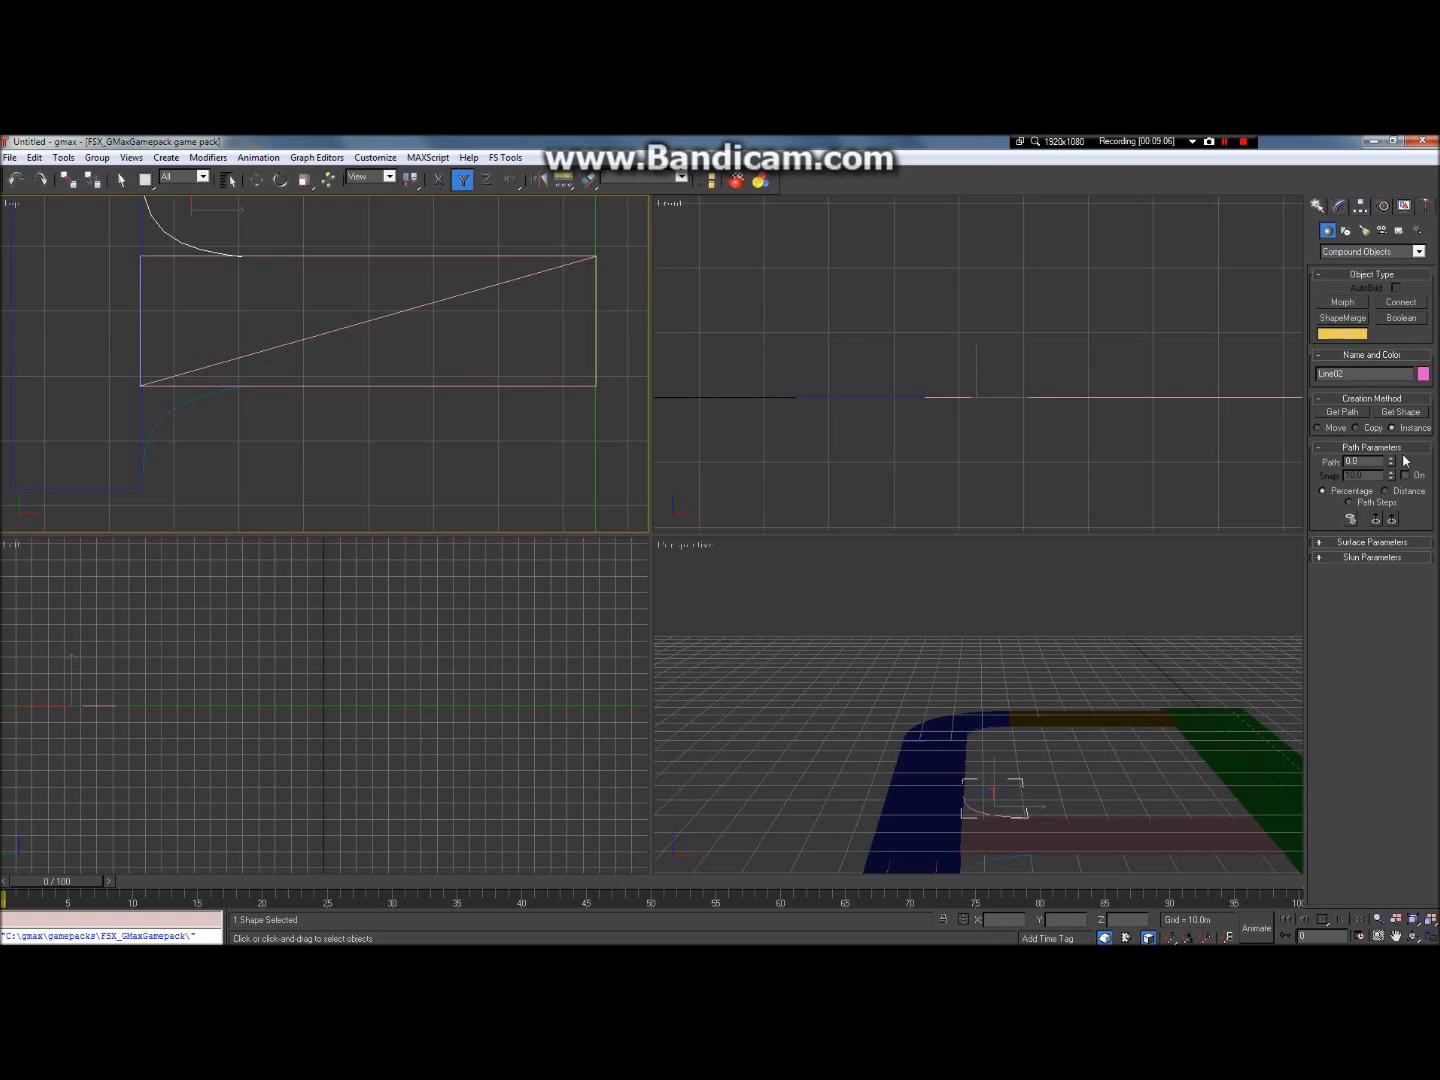
left_click(1399, 401)
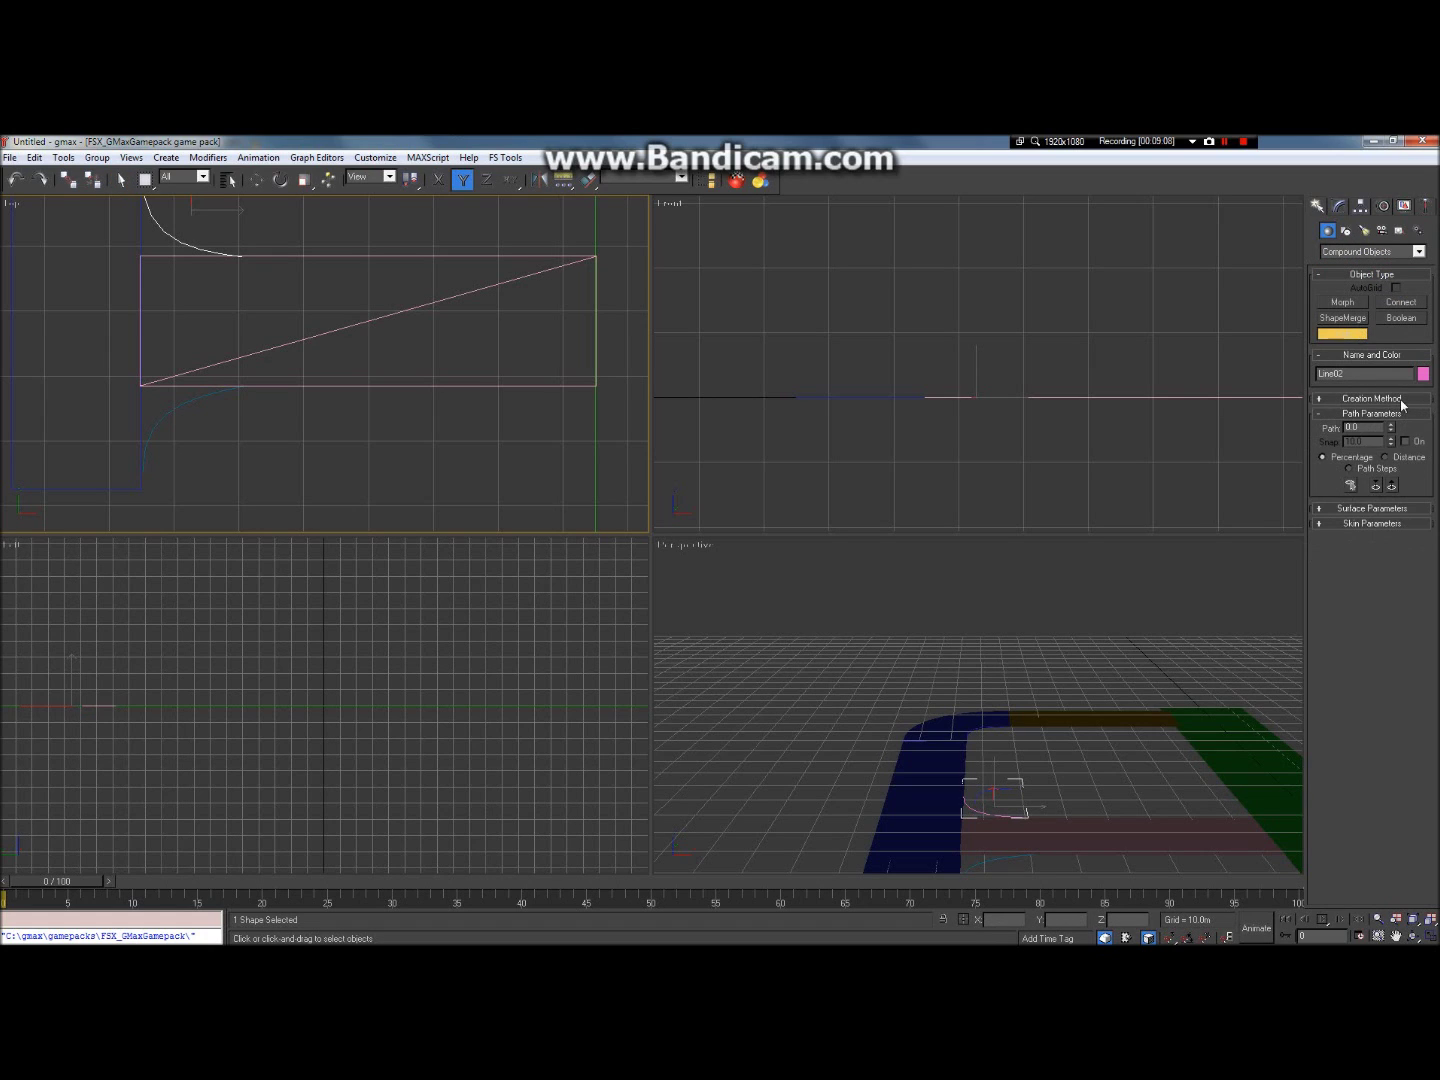
left_click(1325, 399)
left_click(1403, 412)
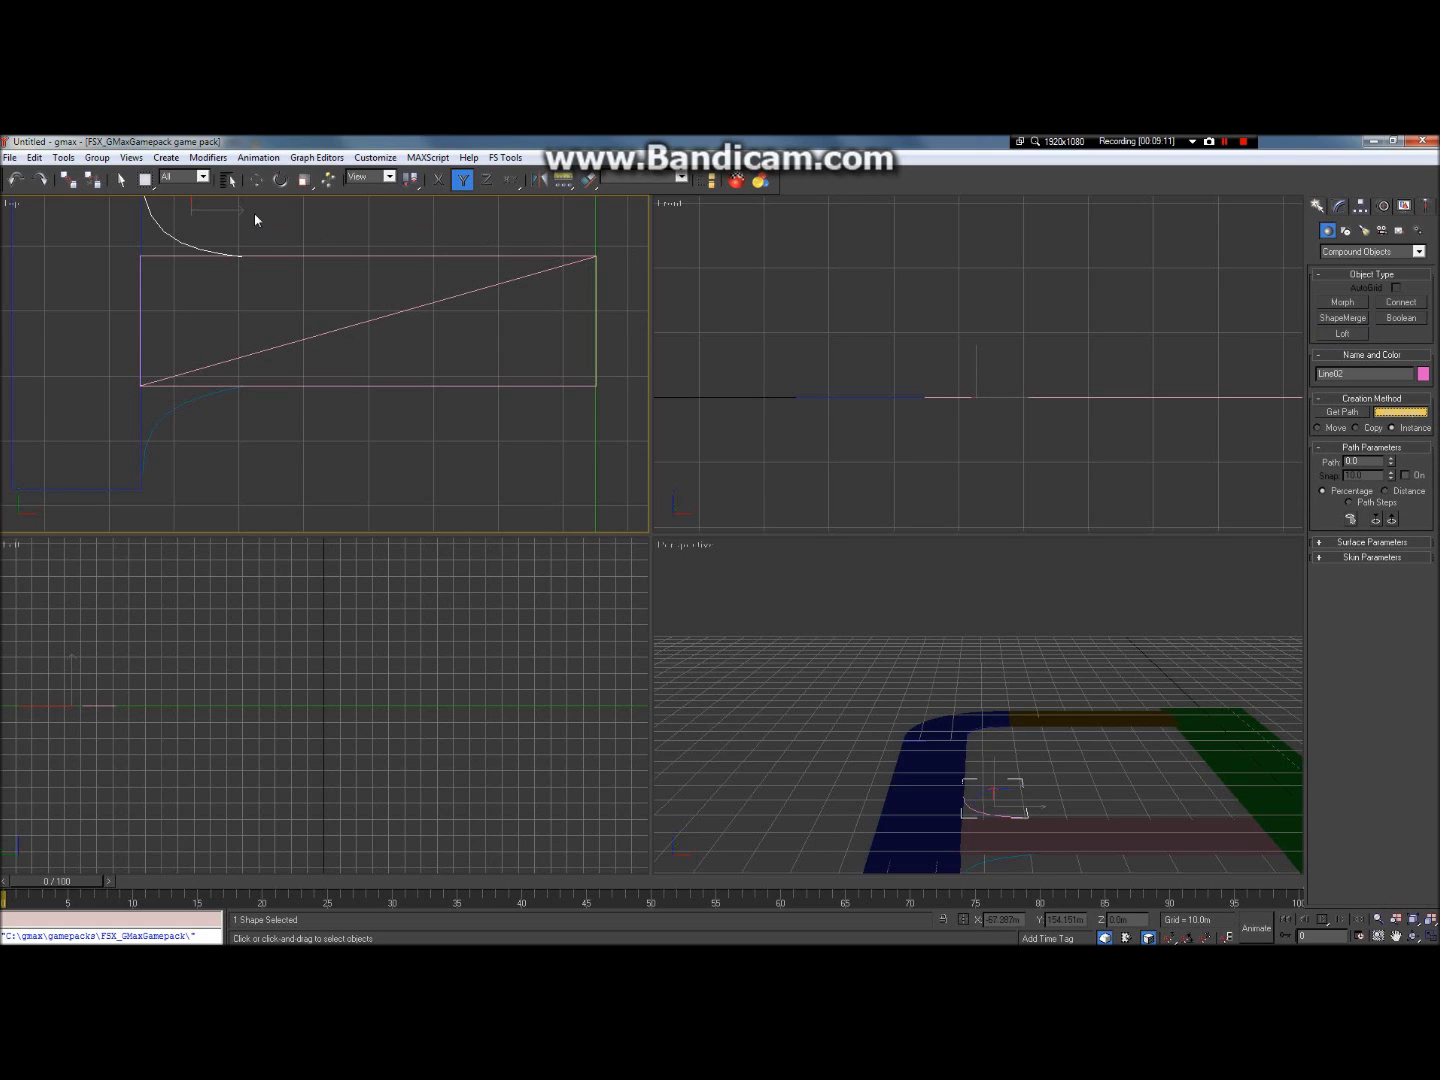
left_click(228, 181)
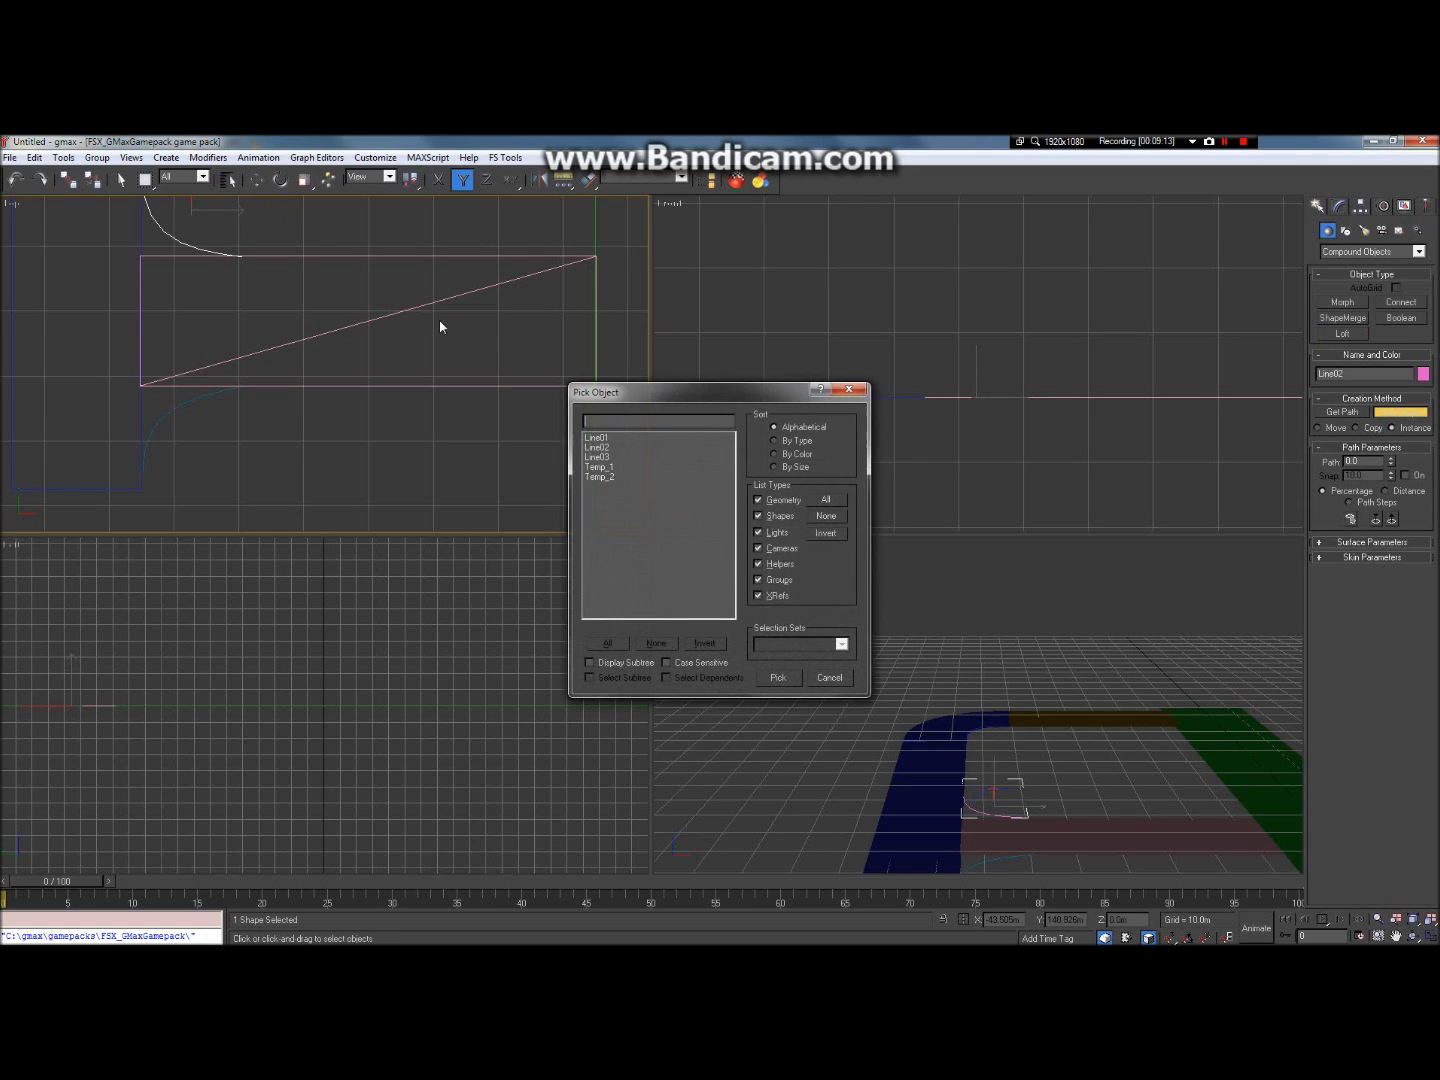
left_click(630, 477)
double_click(630, 477)
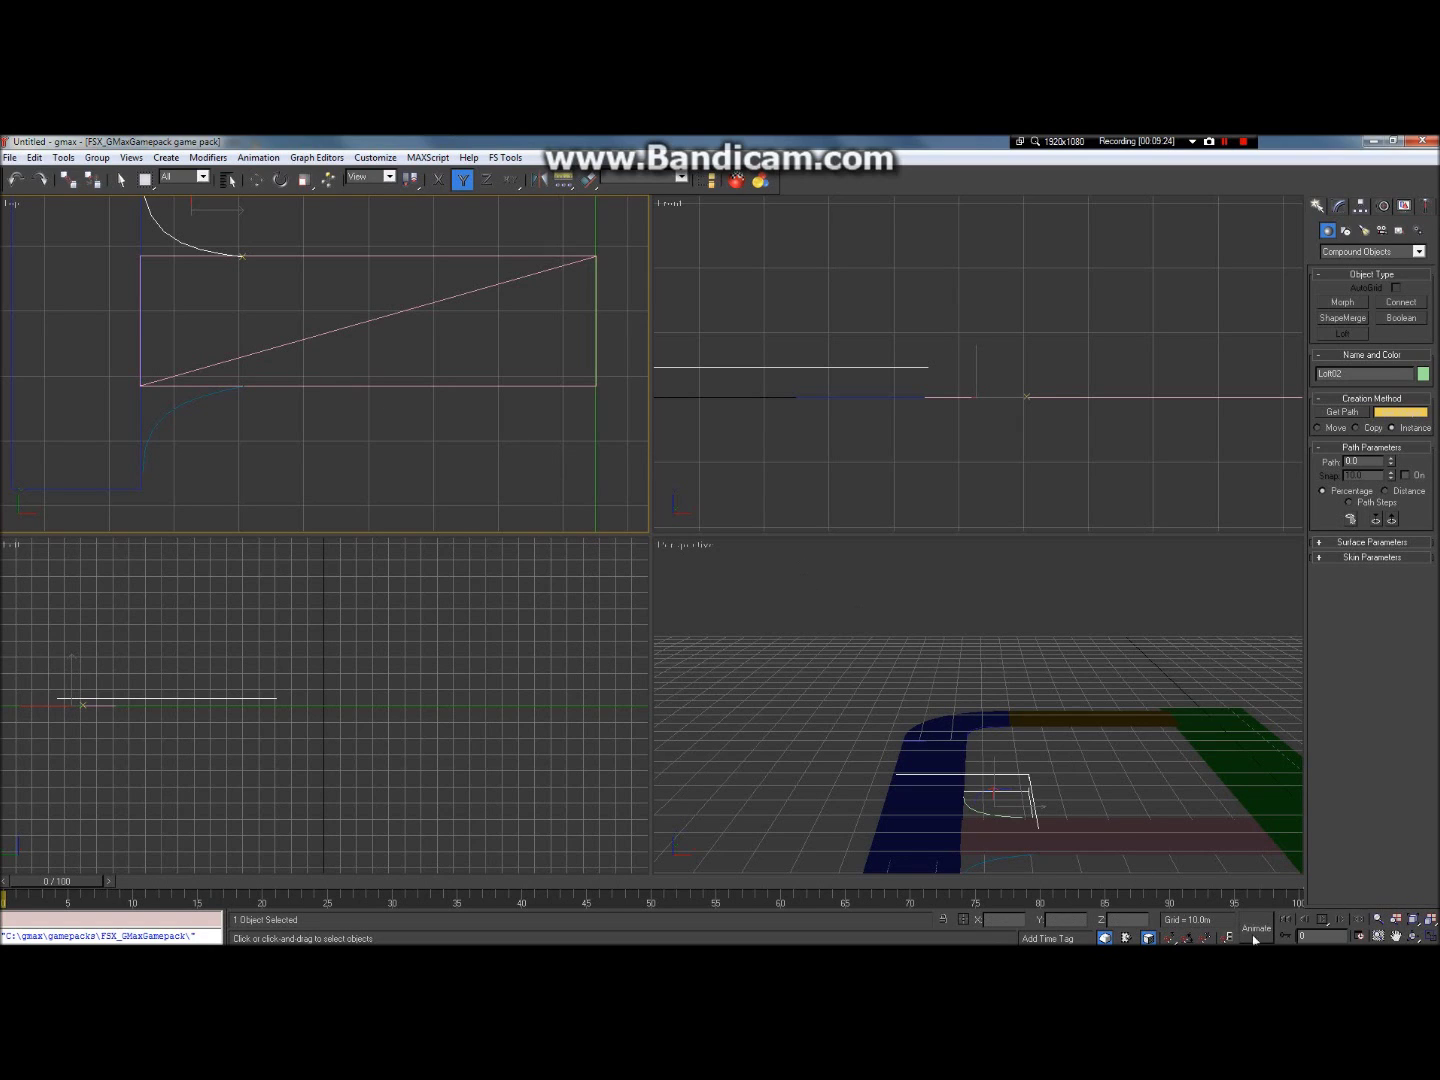
Step: Inspect the new loft in the Top view and undo it
left_click(1396, 936)
left_click_drag(338, 354, 480, 424)
scroll(460, 411, "down", 5)
scroll(409, 471, "up", 5)
scroll(368, 487, "down", 2)
key("ctrl+z")
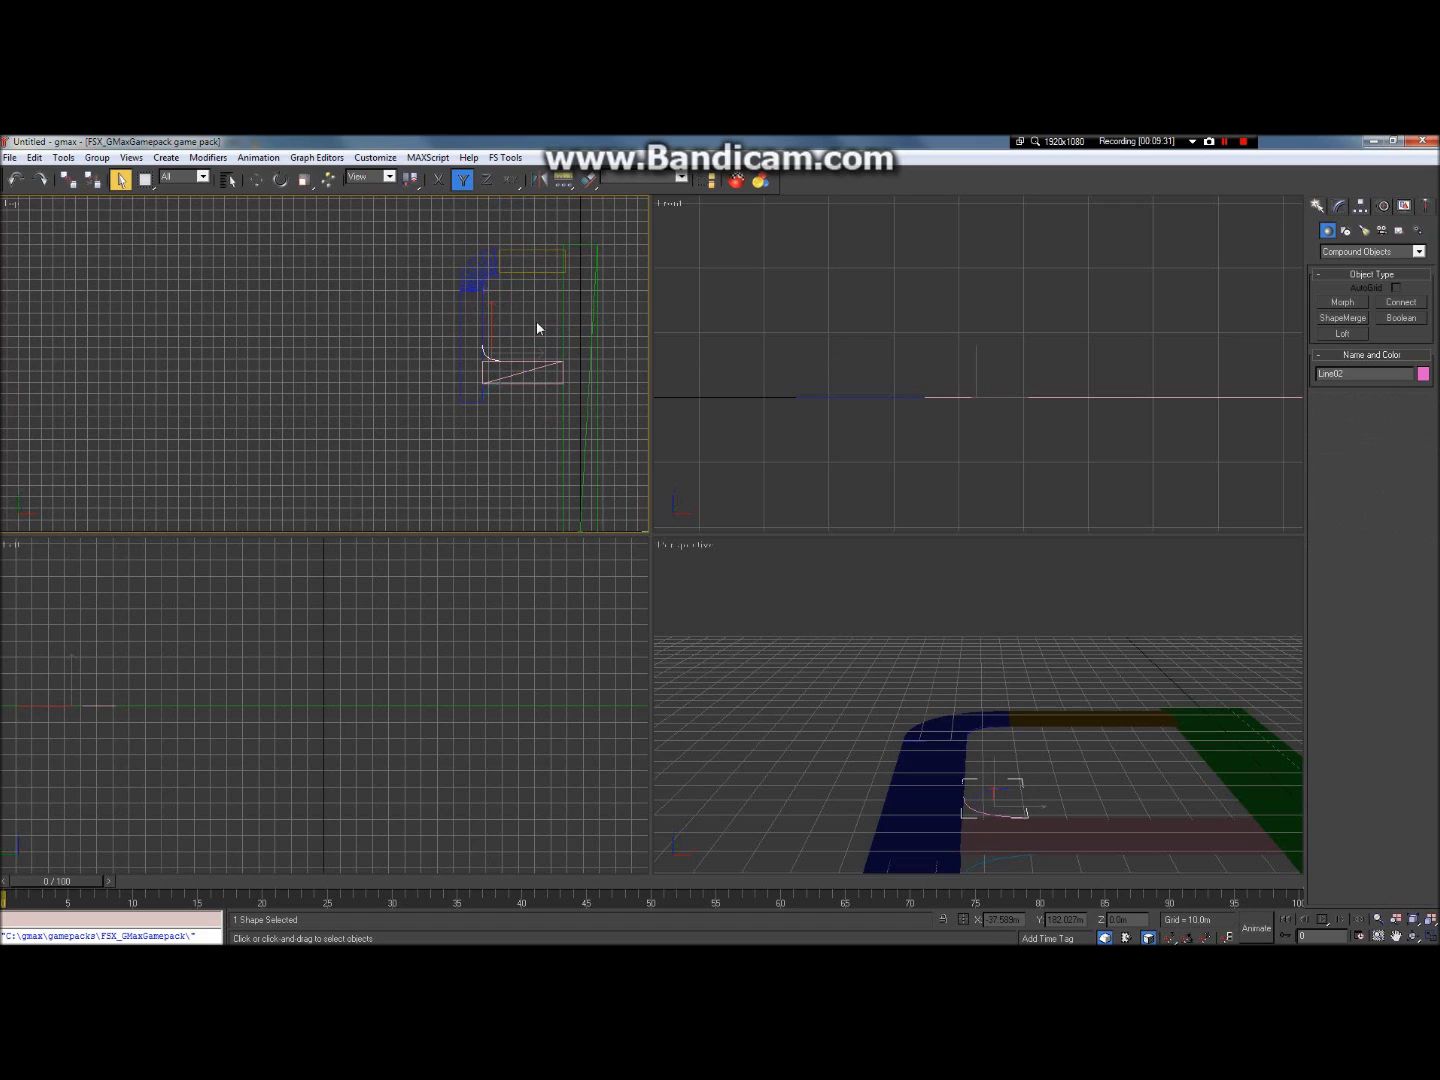
left_click(1244, 141)
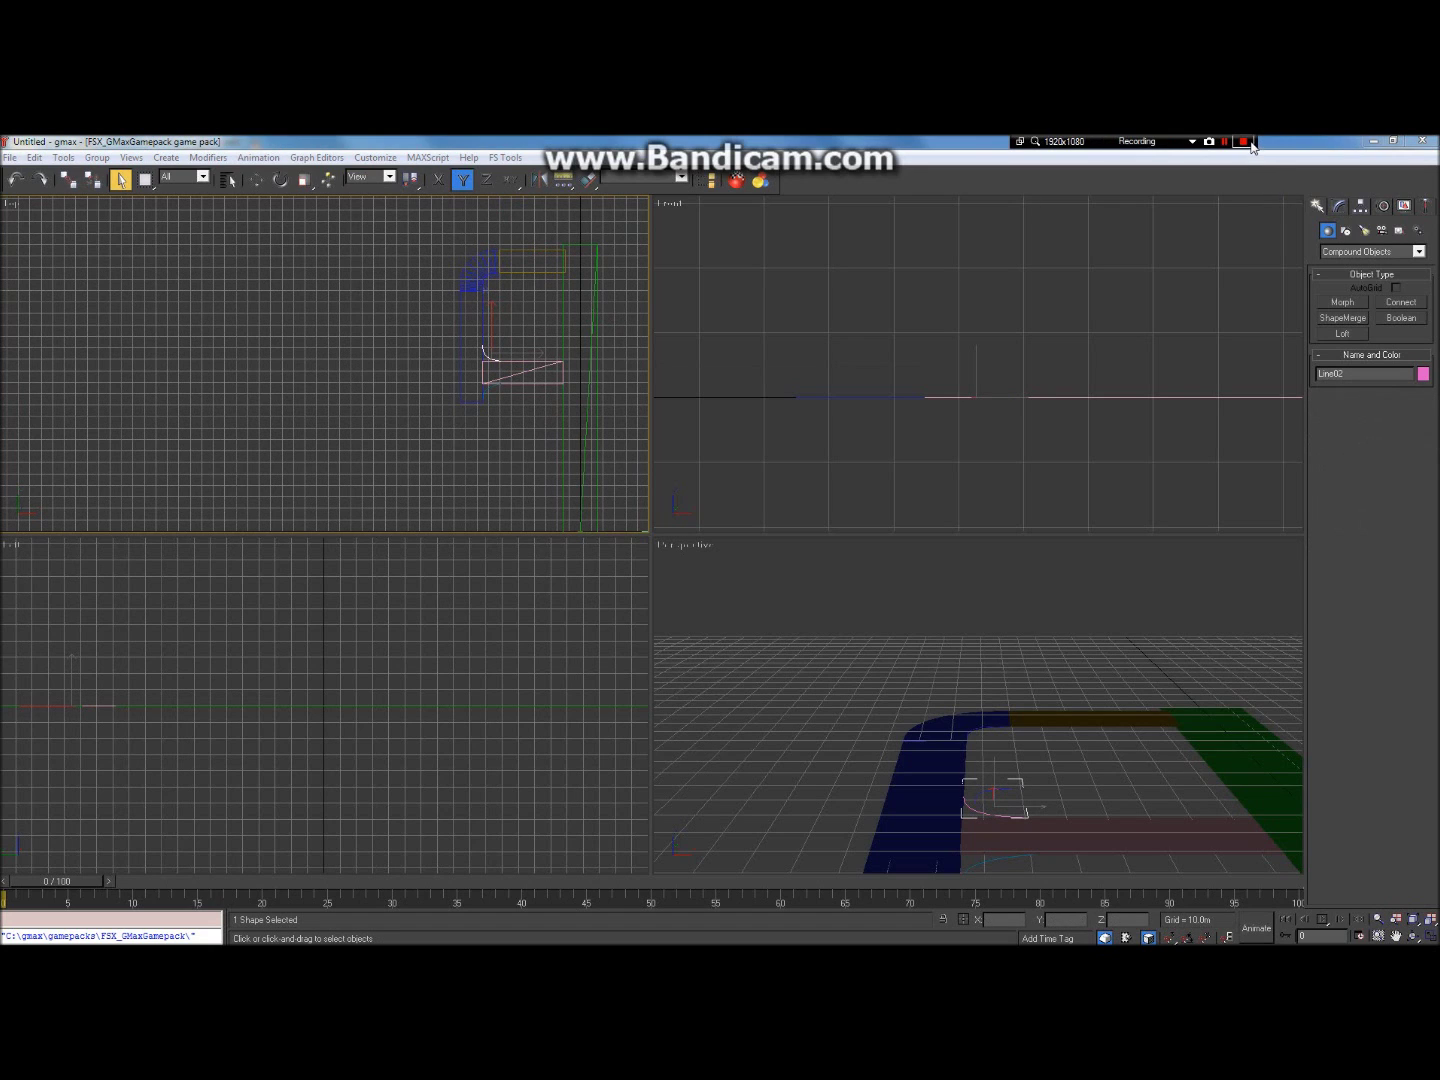
left_click(868, 393)
left_click(286, 335)
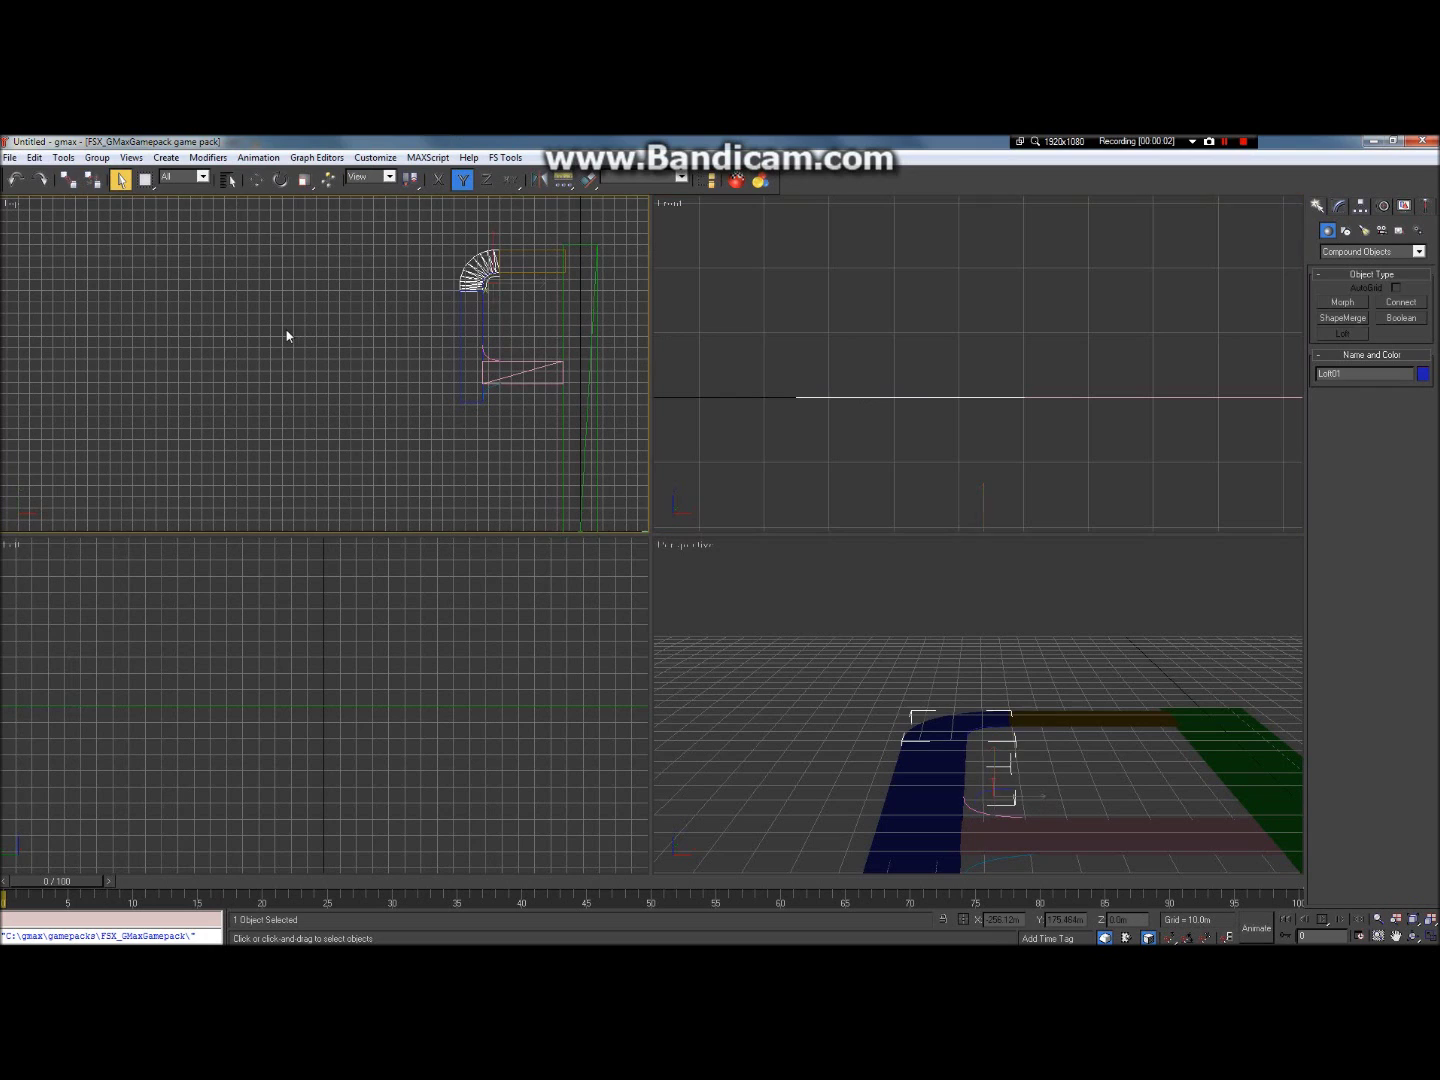
Step: Move the Temp_2 shape along the X axis in the Top view, away from the runway, to about X -213.7 m
left_click(228, 179)
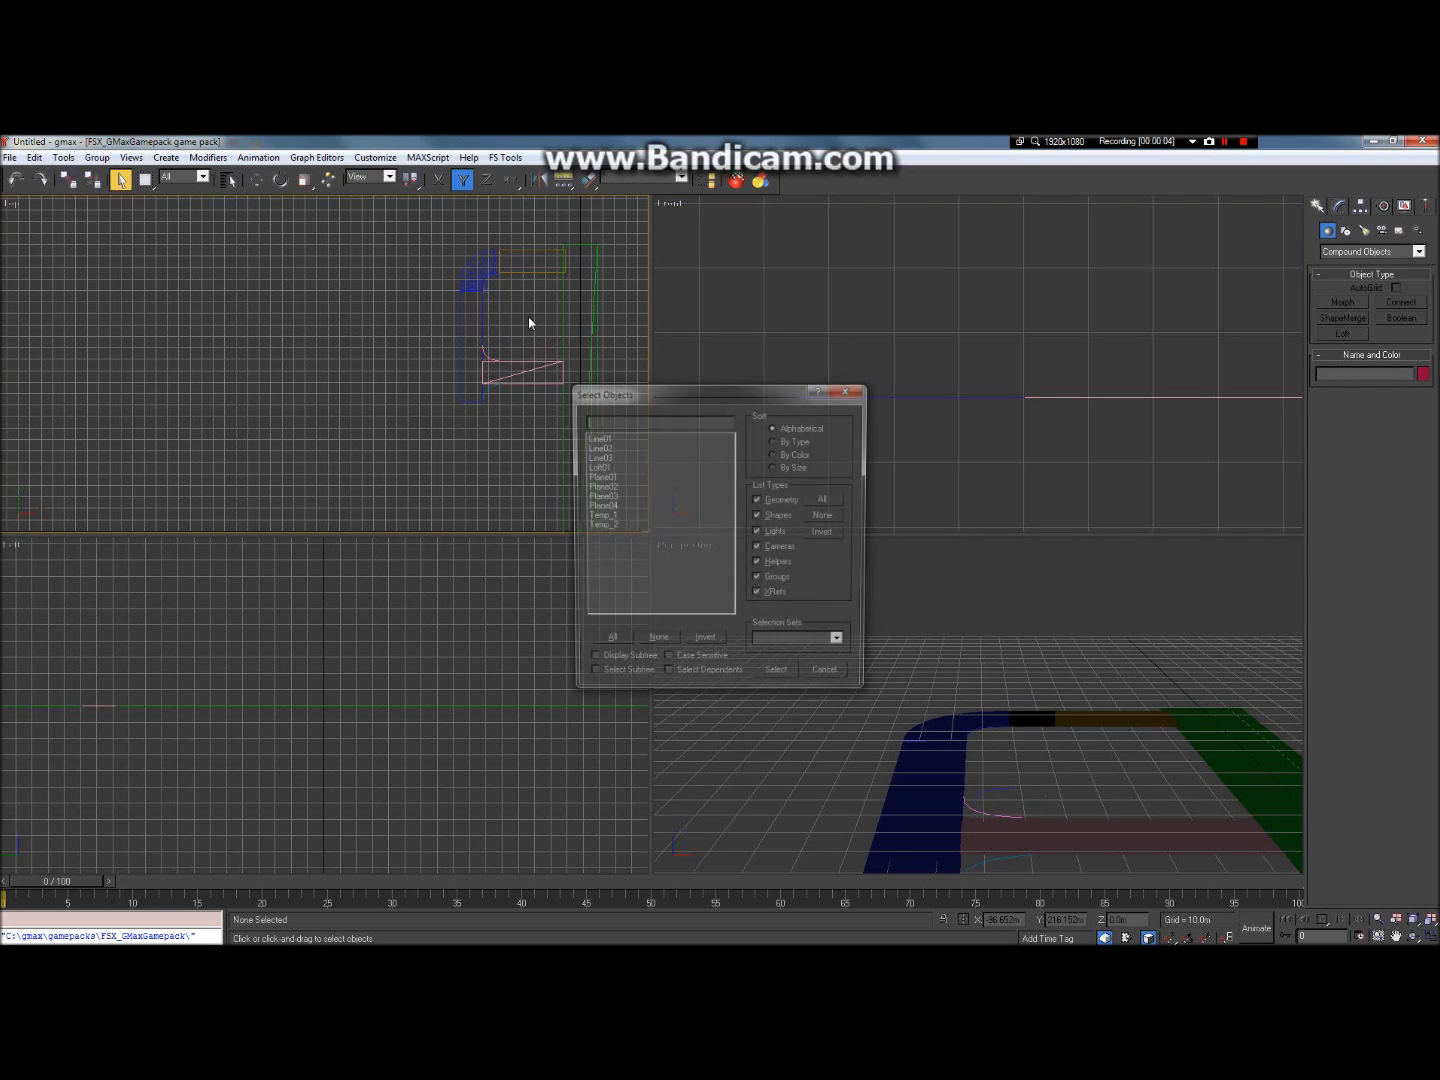
double_click(641, 526)
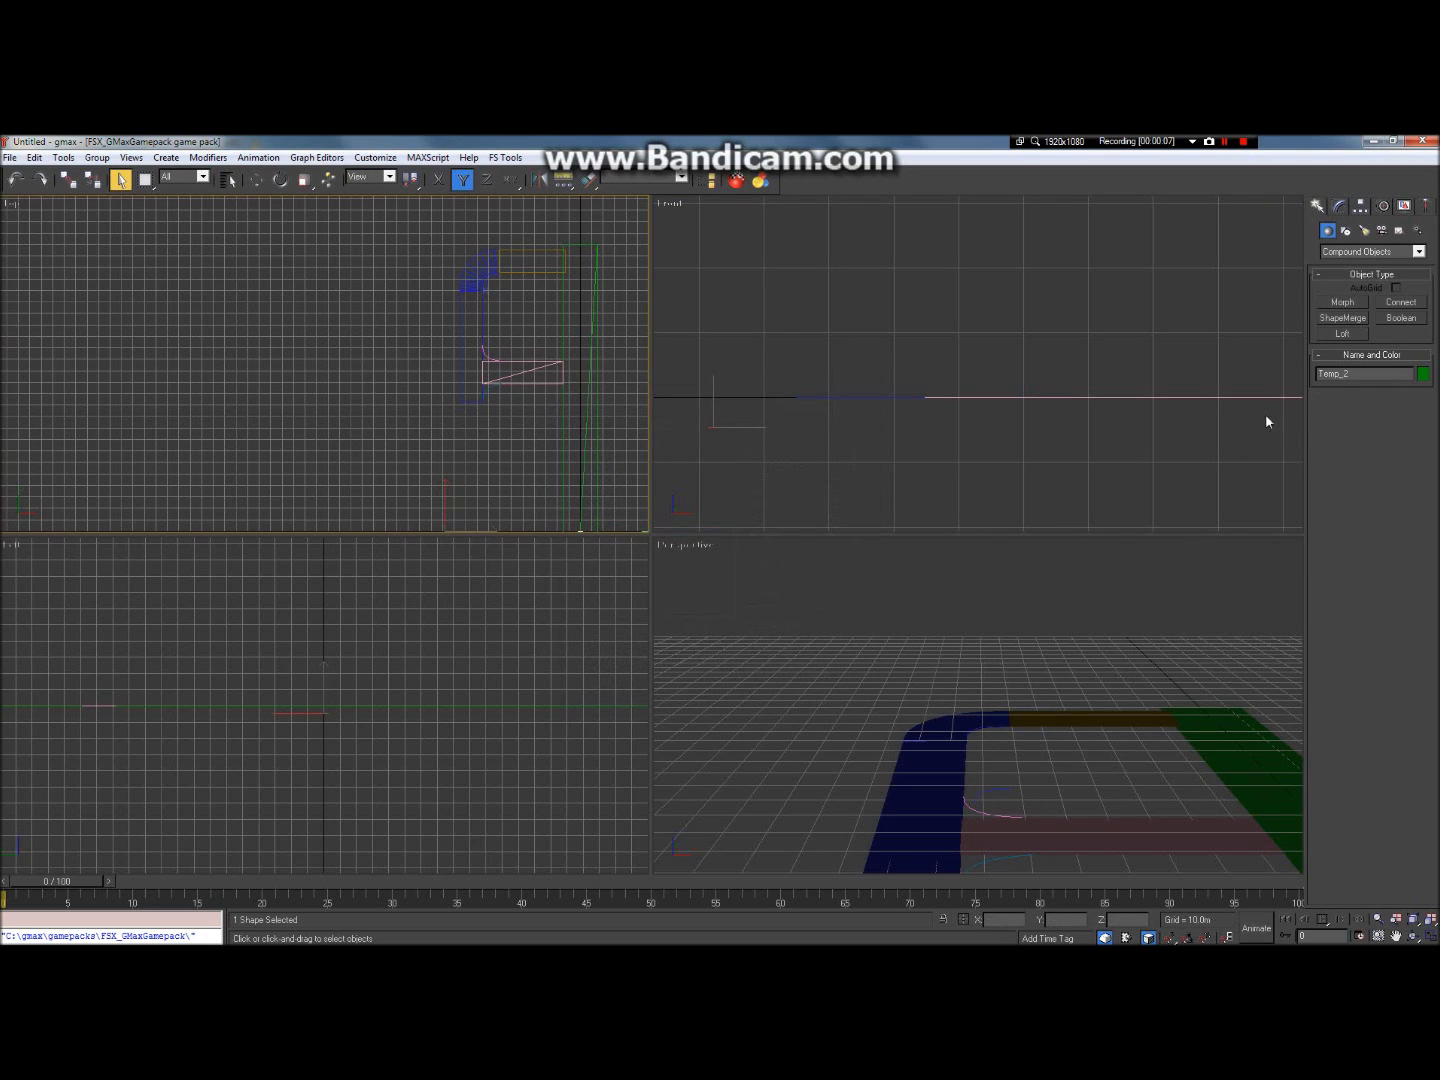
left_click(1398, 935)
left_click_drag(546, 524, 473, 338)
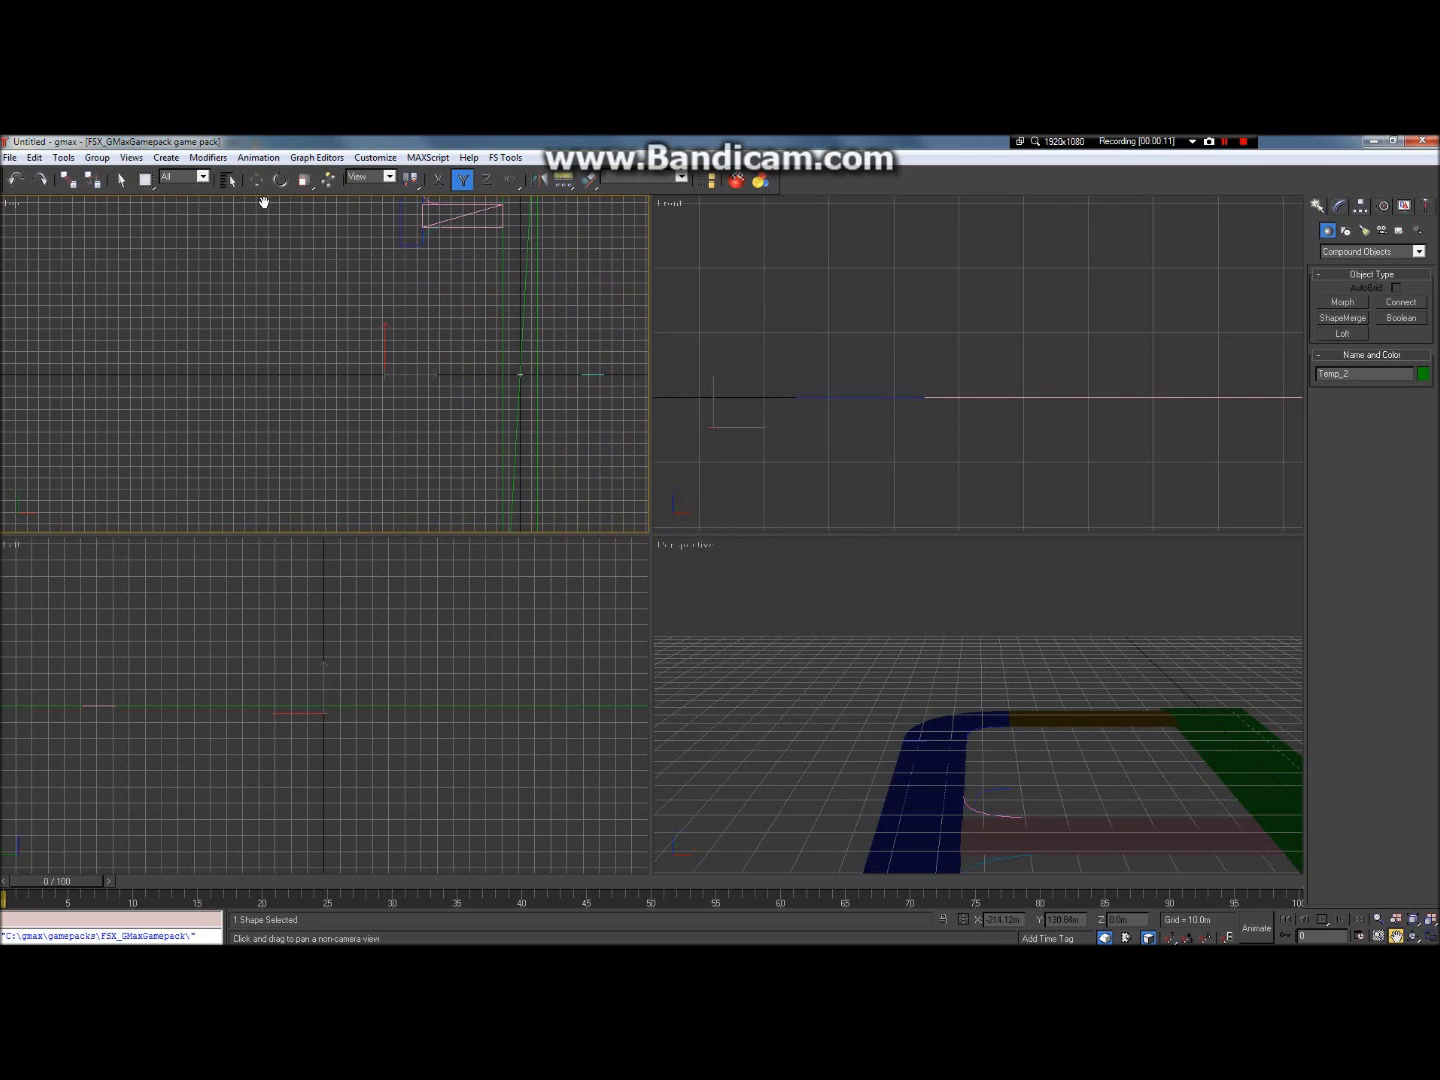
left_click(257, 180)
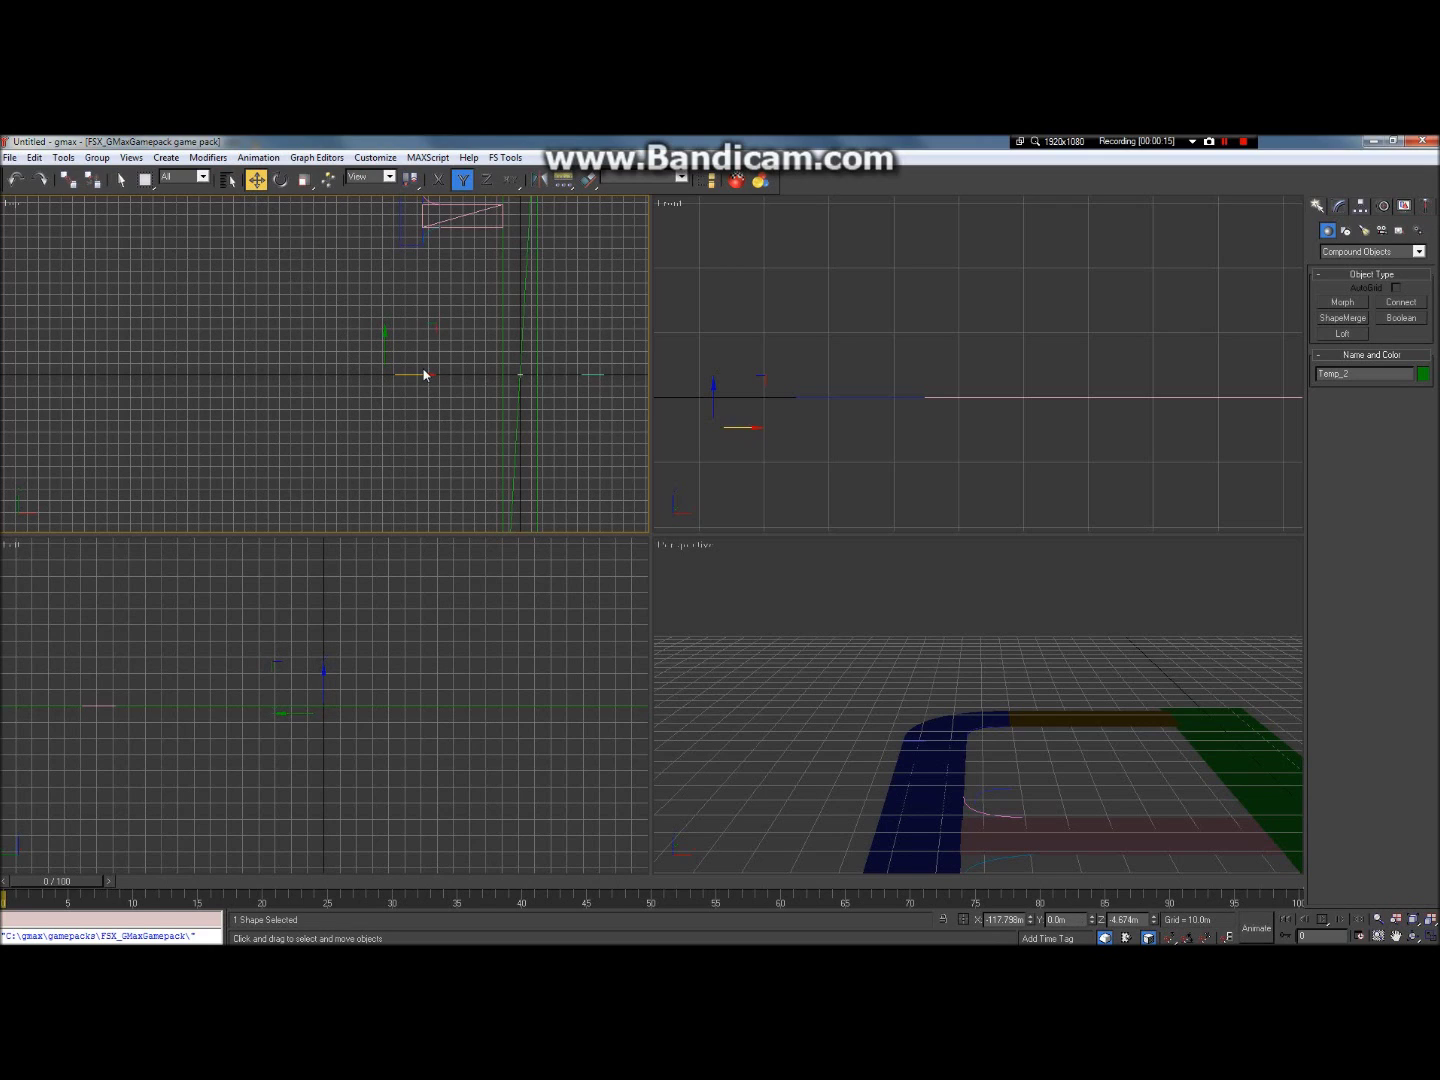
left_click_drag(421, 373, 306, 374)
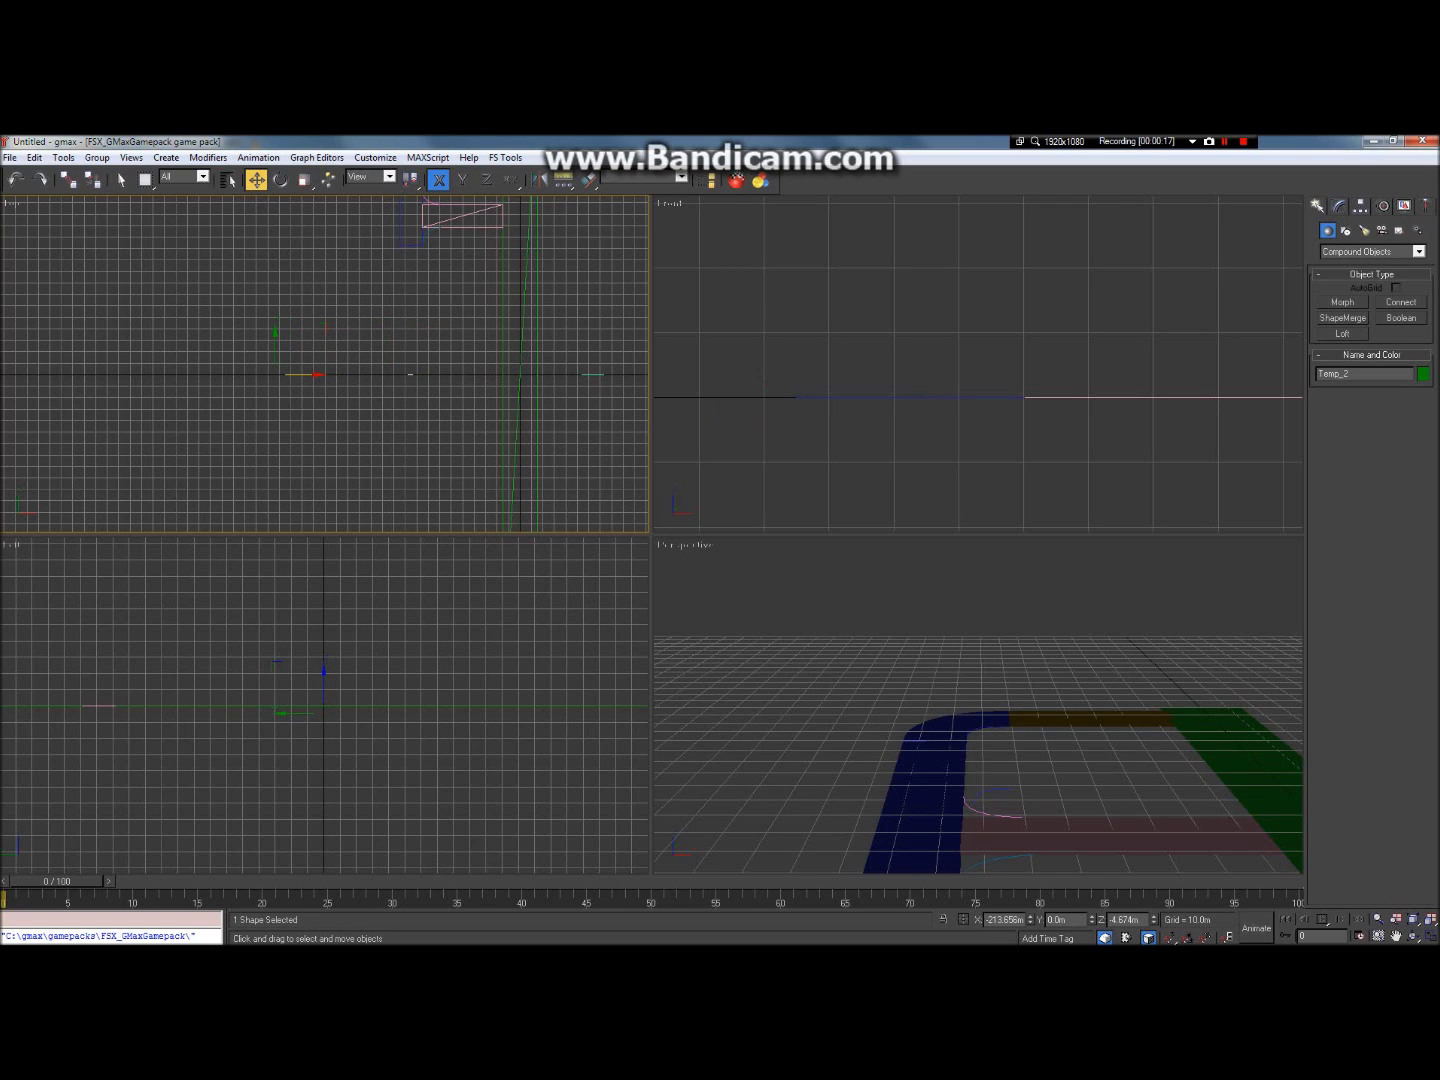
Step: Try to loft the moved Temp_2 shape along the upper fillet line, using Get Shape with Instance
left_click(1396, 935)
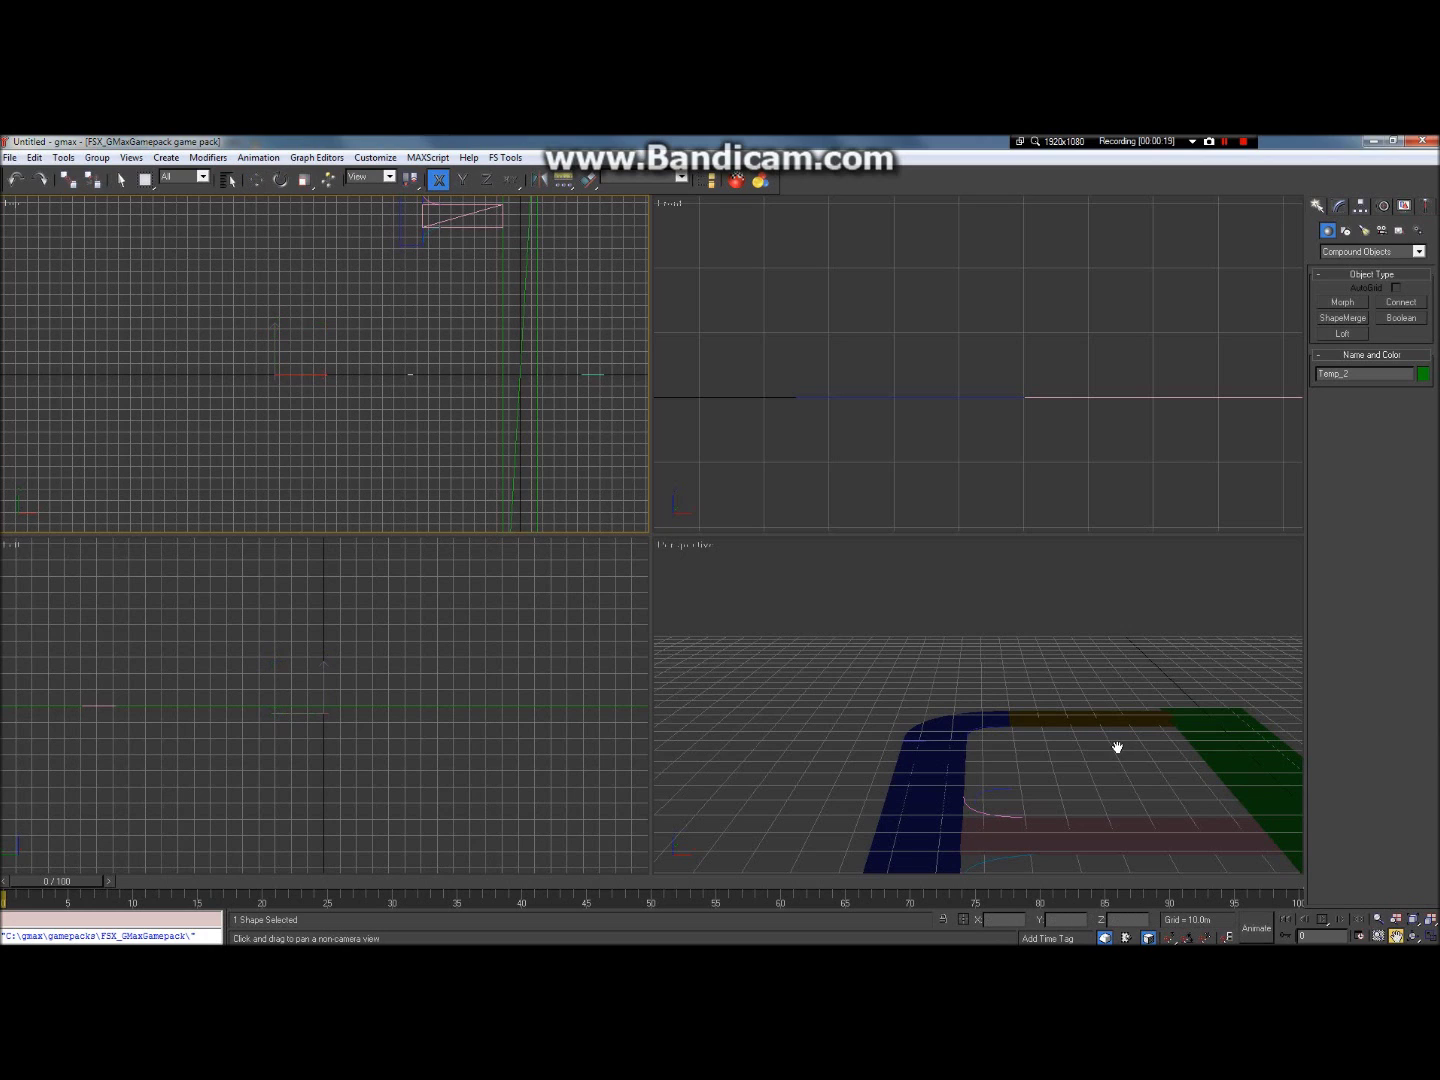
left_click_drag(600, 364, 656, 643)
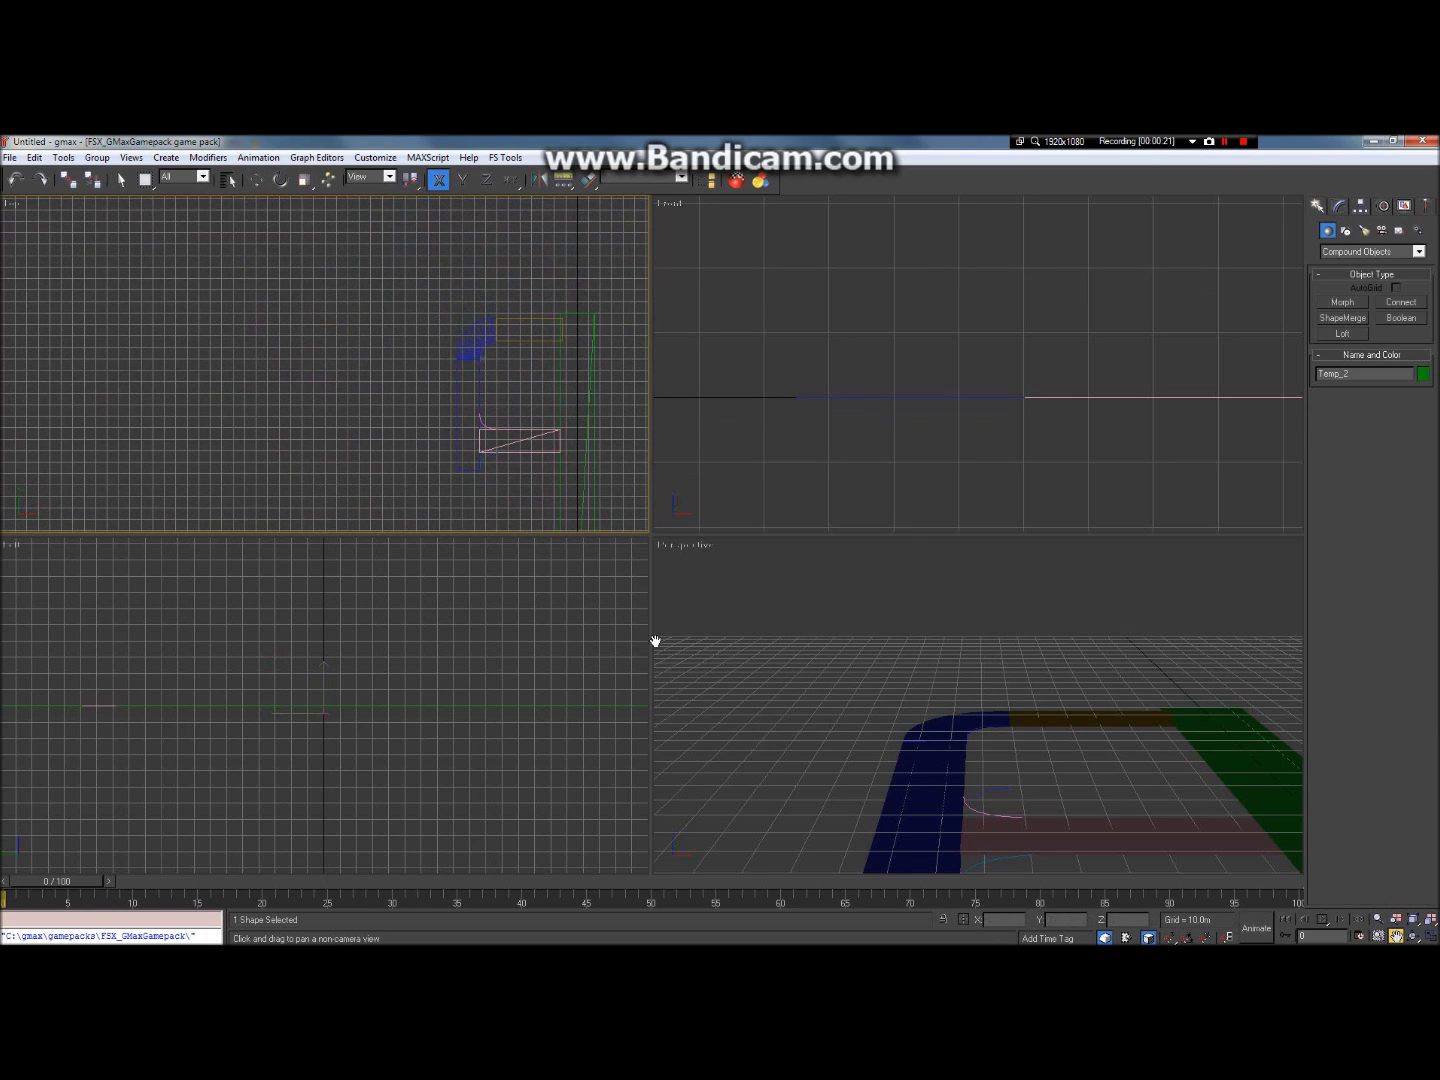
scroll(500, 464, "up", 4)
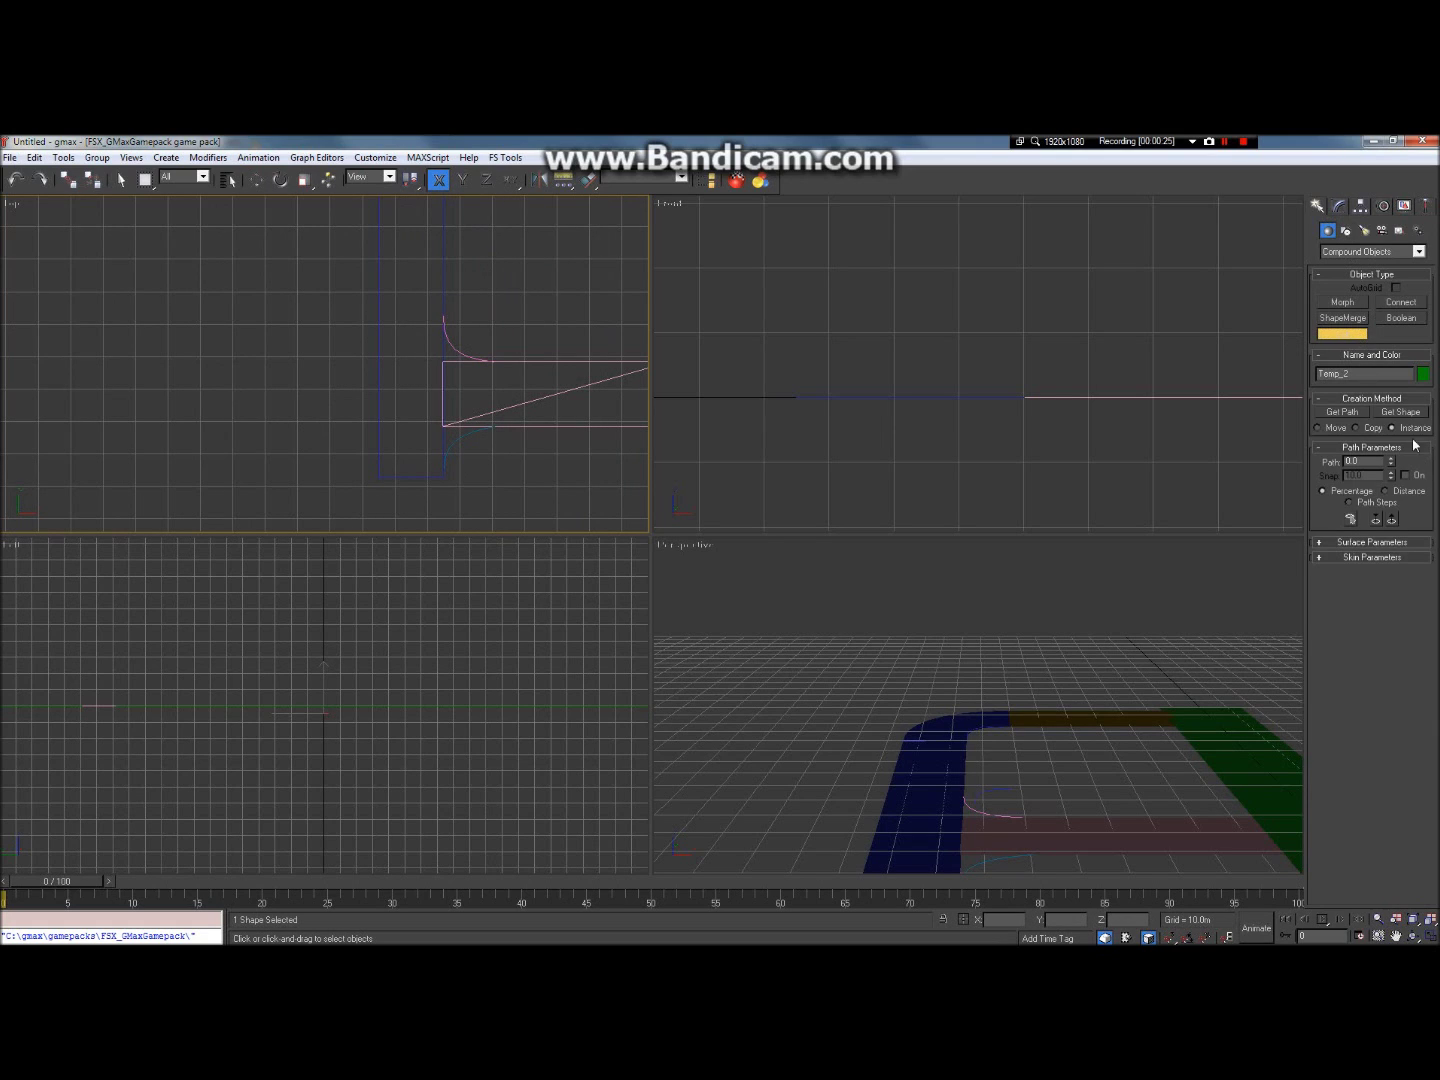
left_click(121, 179)
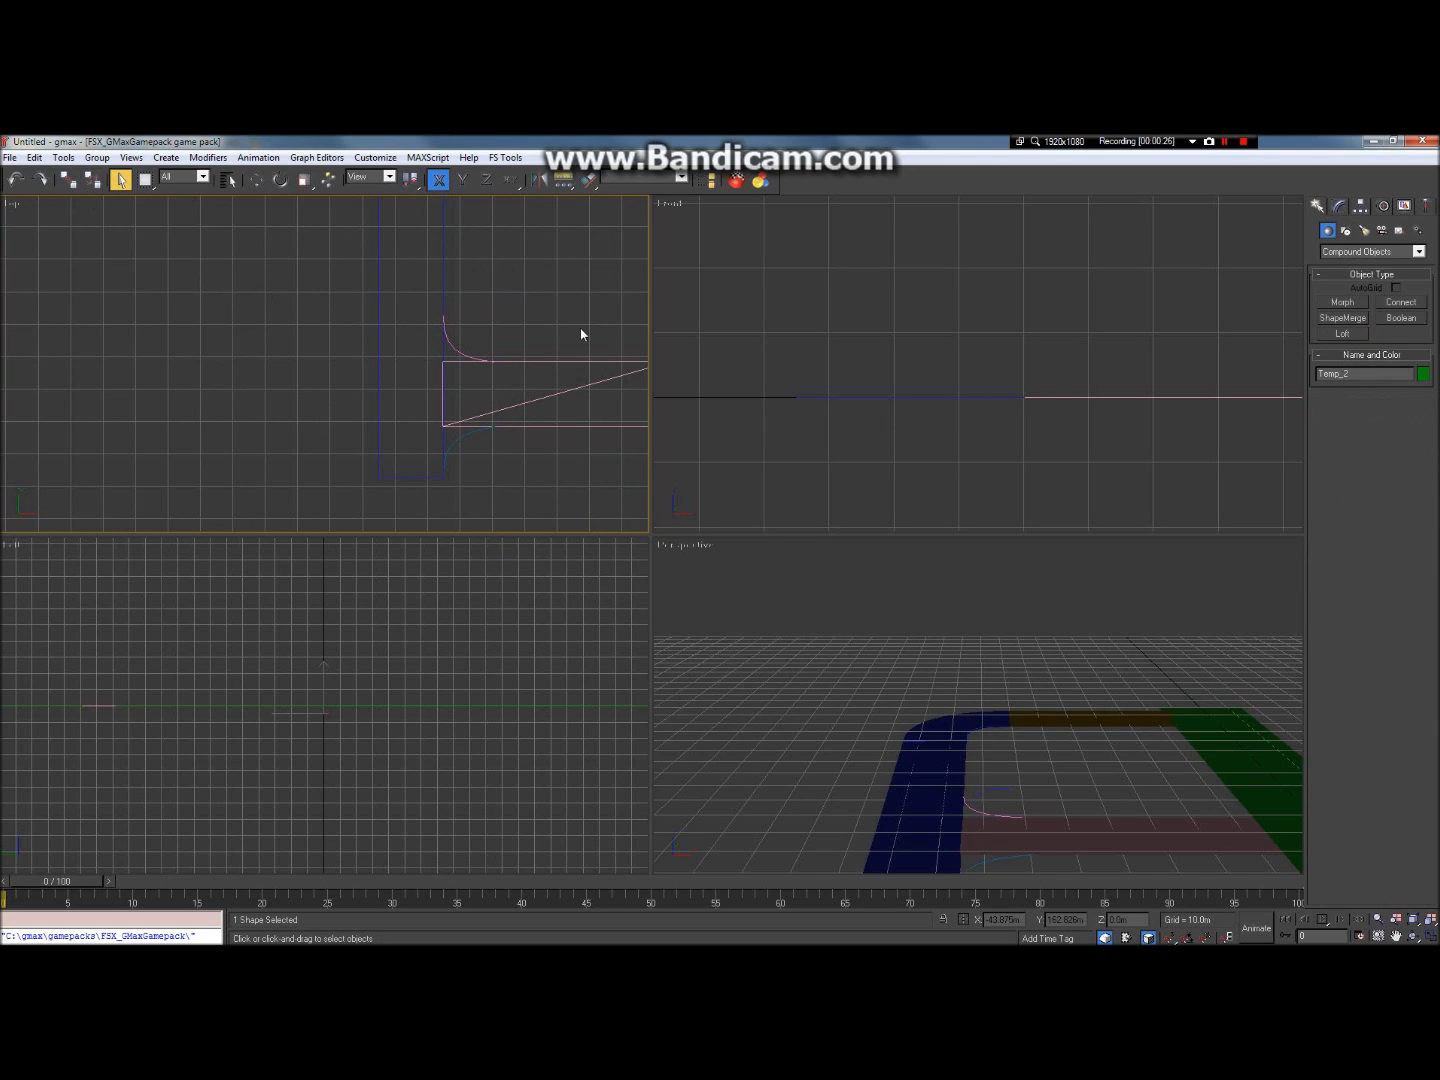
left_click(472, 357)
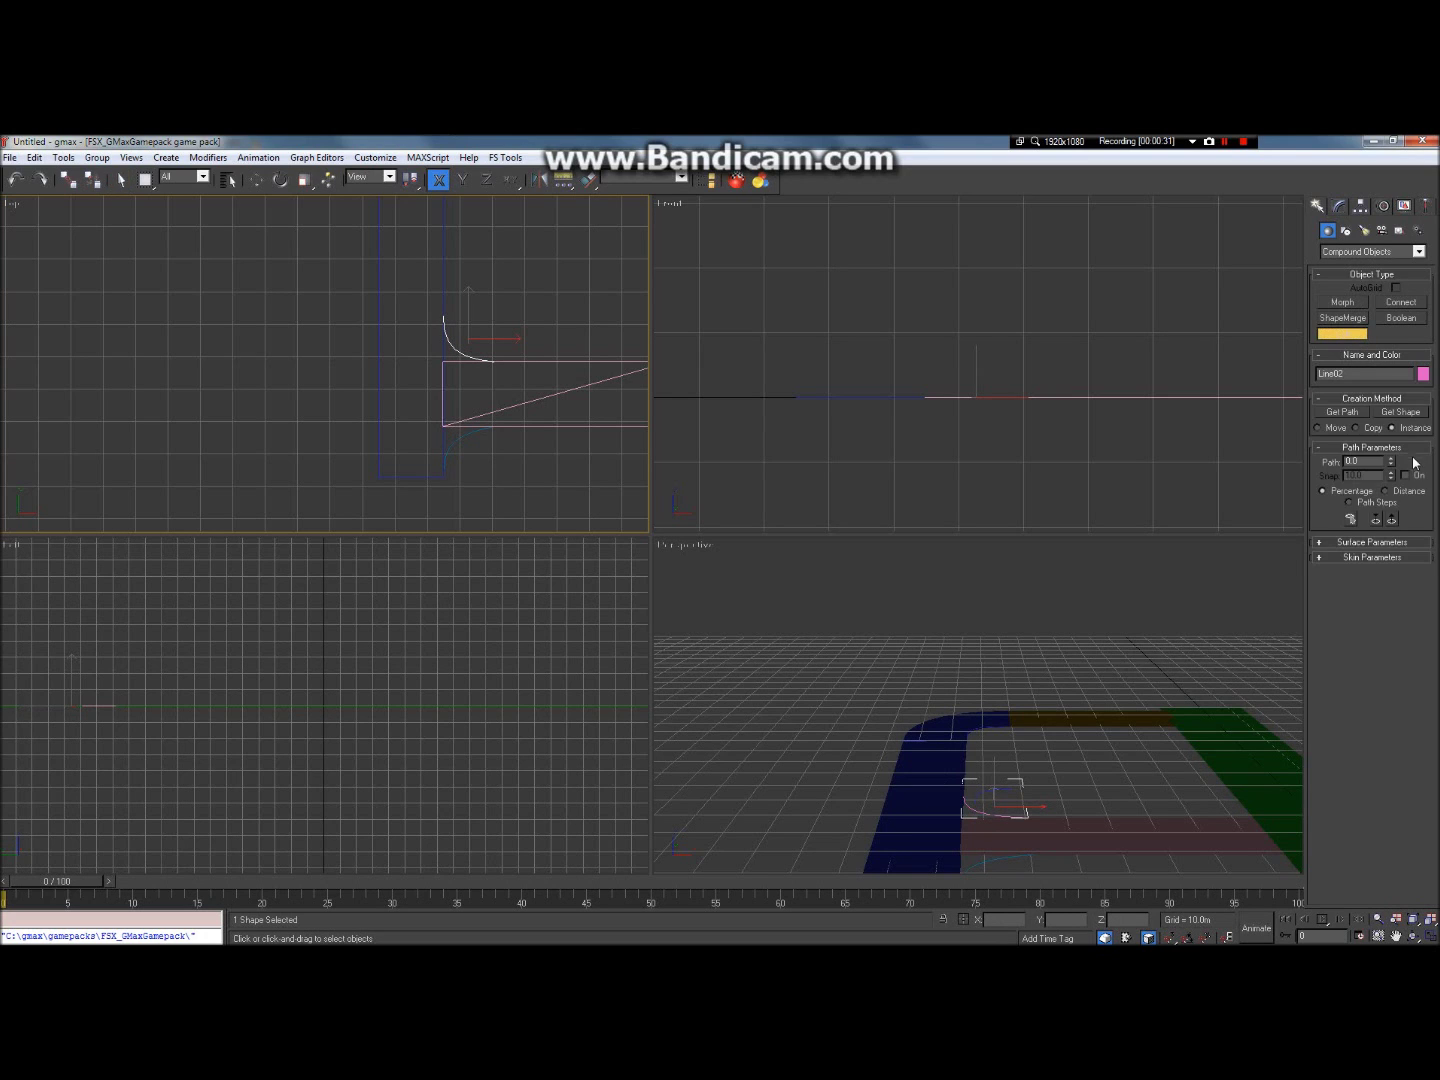
left_click(1399, 410)
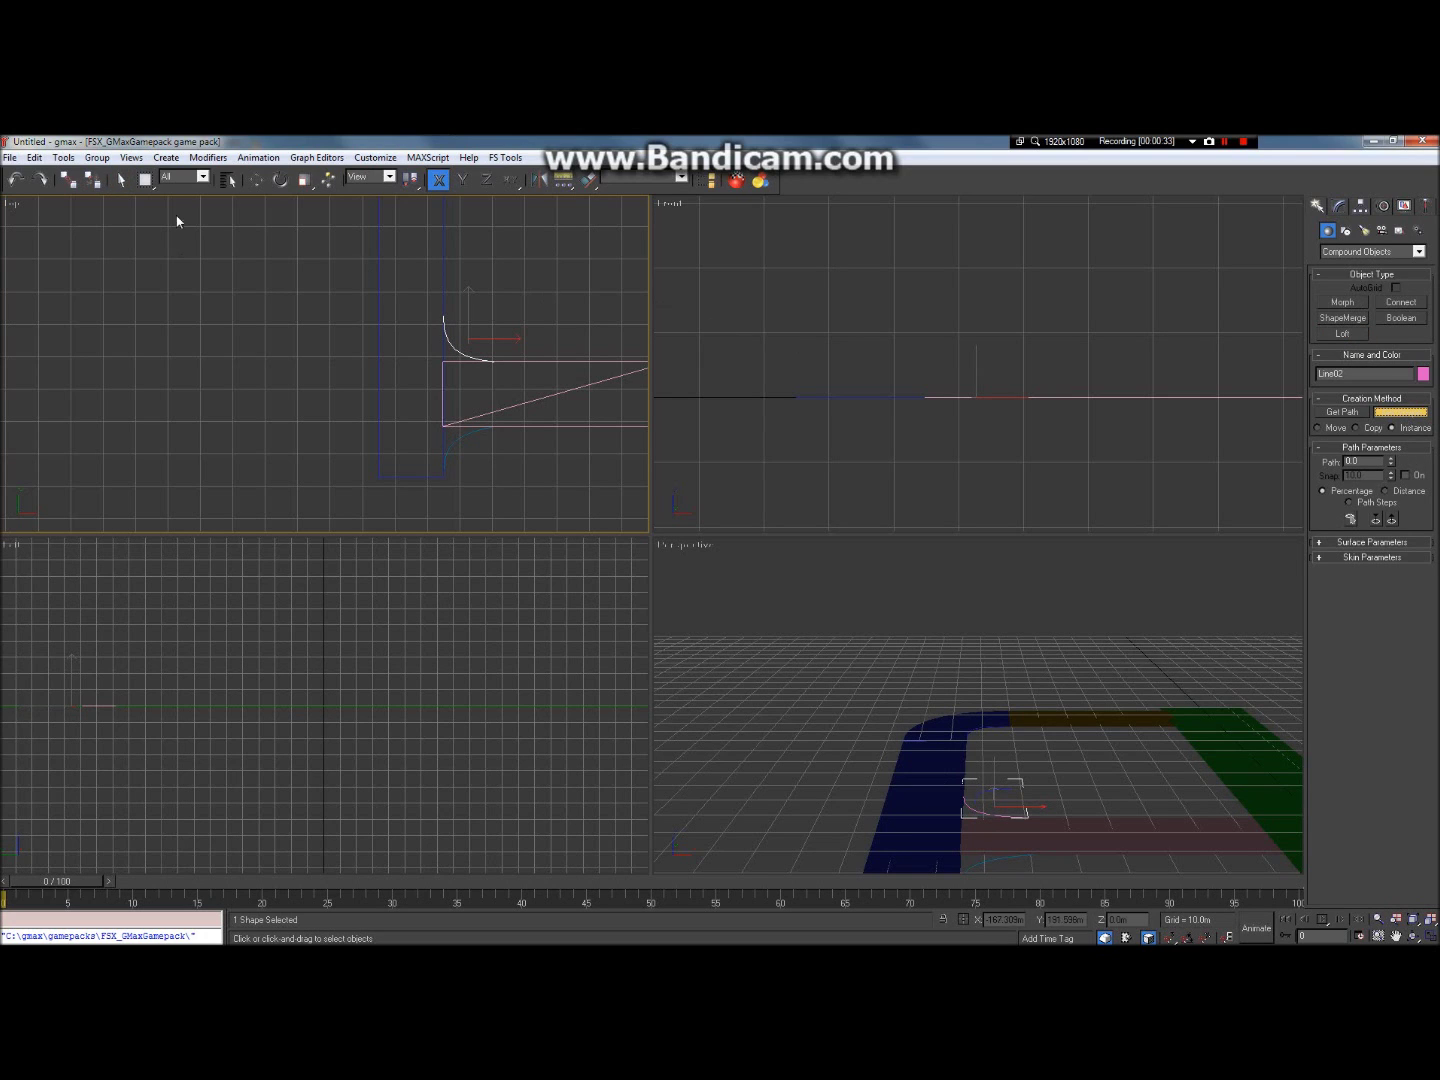
left_click(229, 179)
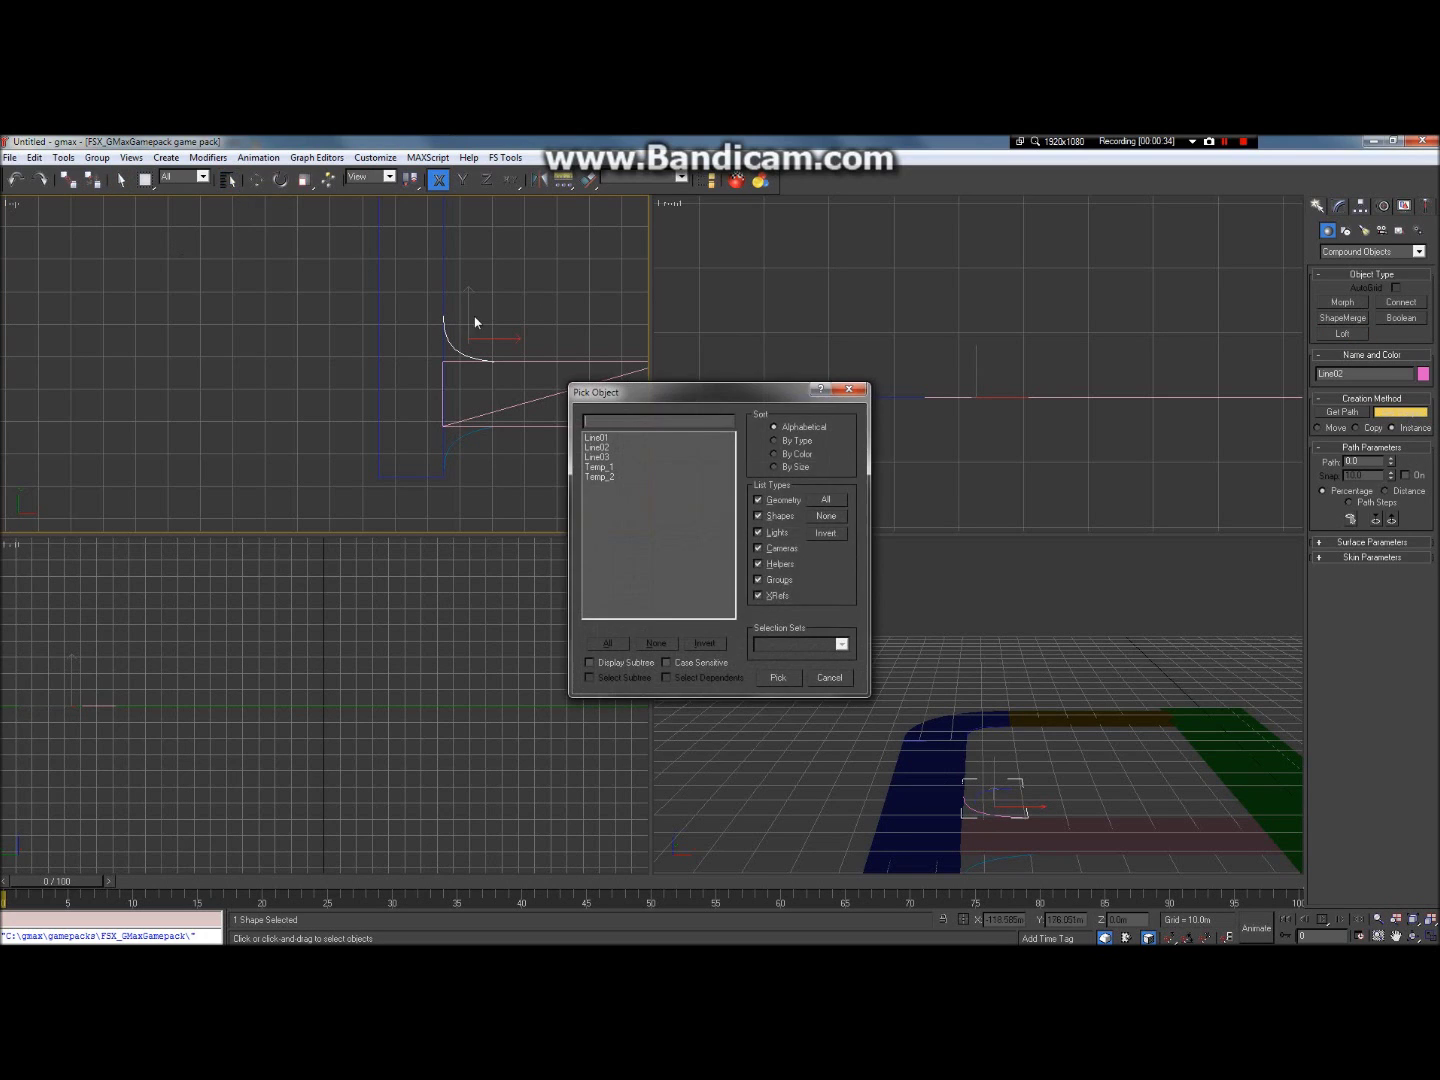
double_click(631, 477)
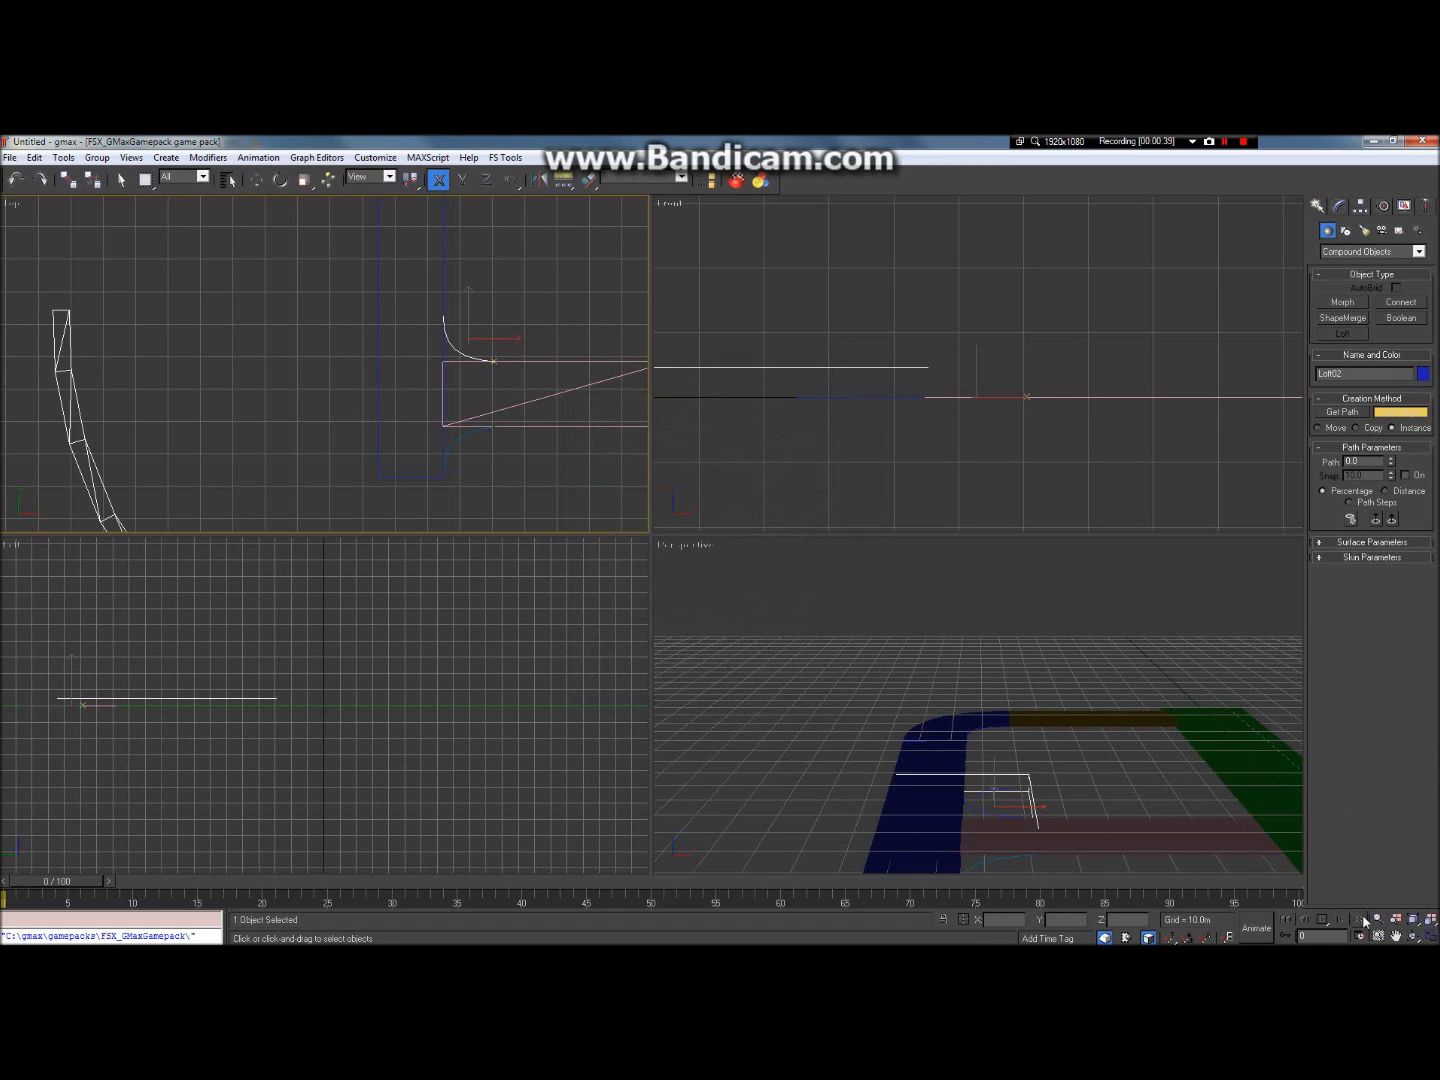
Step: Inspect the new loft against the taxiway junction in the Top view and delete it along with the Temp_2 shape
left_click(1395, 935)
scroll(271, 409, "down", 3)
left_click_drag(428, 274, 287, 333)
scroll(379, 326, "down", 2)
scroll(364, 349, "up", 6)
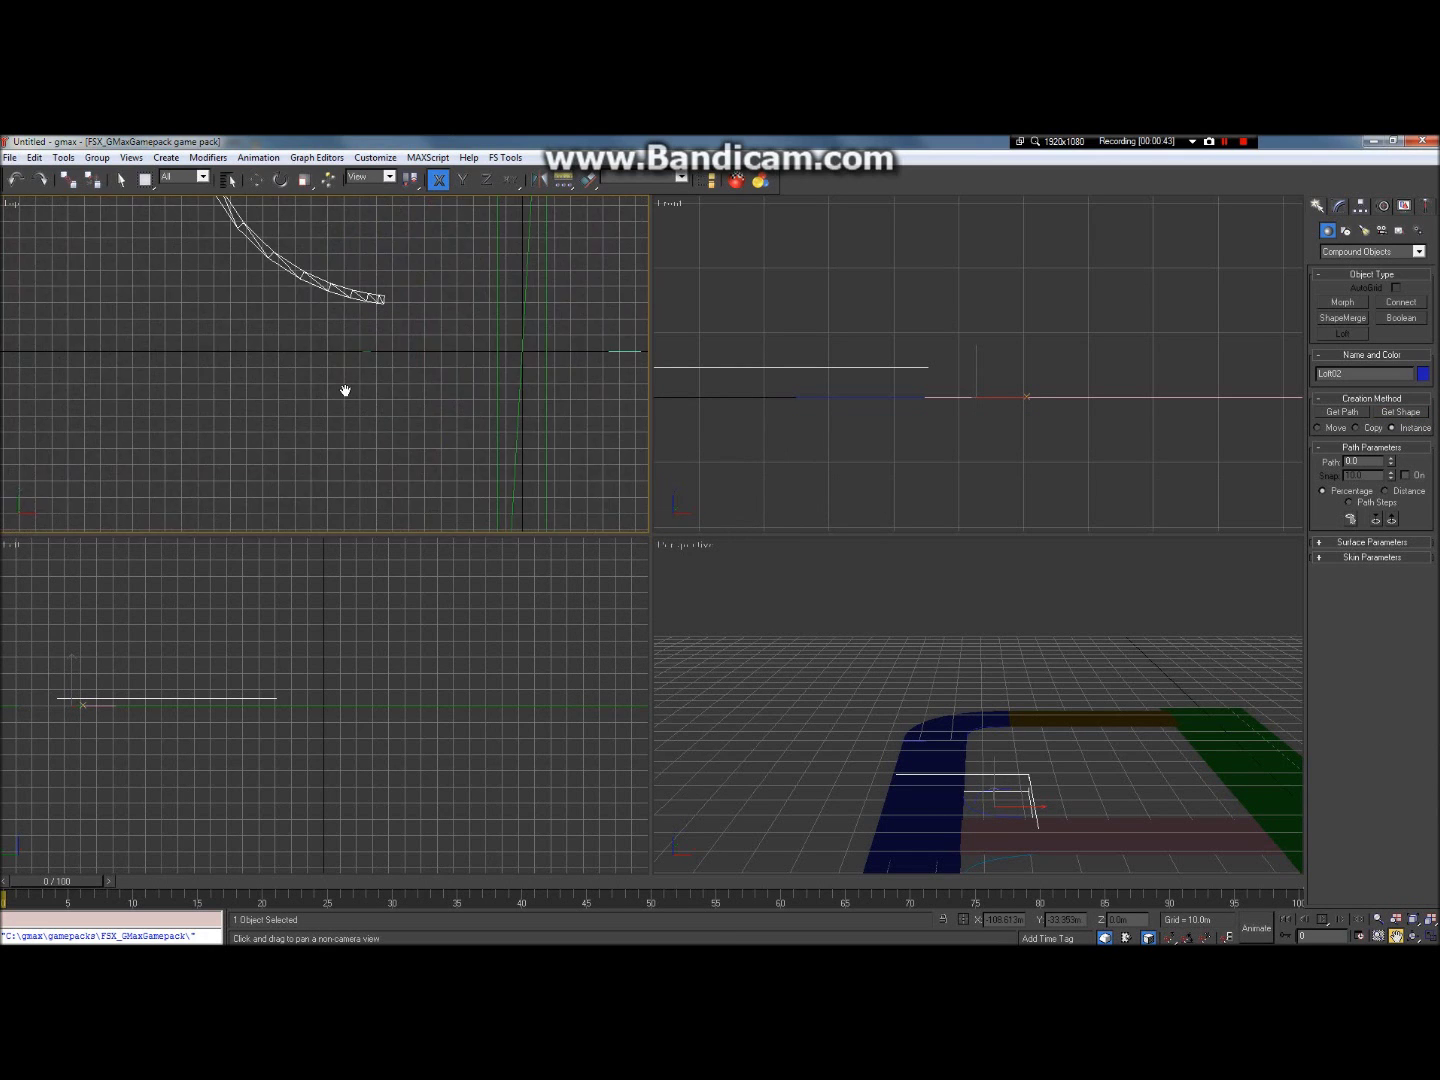
scroll(417, 350, "up", 3)
scroll(322, 340, "down", 4)
scroll(350, 309, "down", 4)
scroll(381, 288, "down", 3)
left_click_drag(386, 289, 386, 334)
scroll(385, 339, "up", 3)
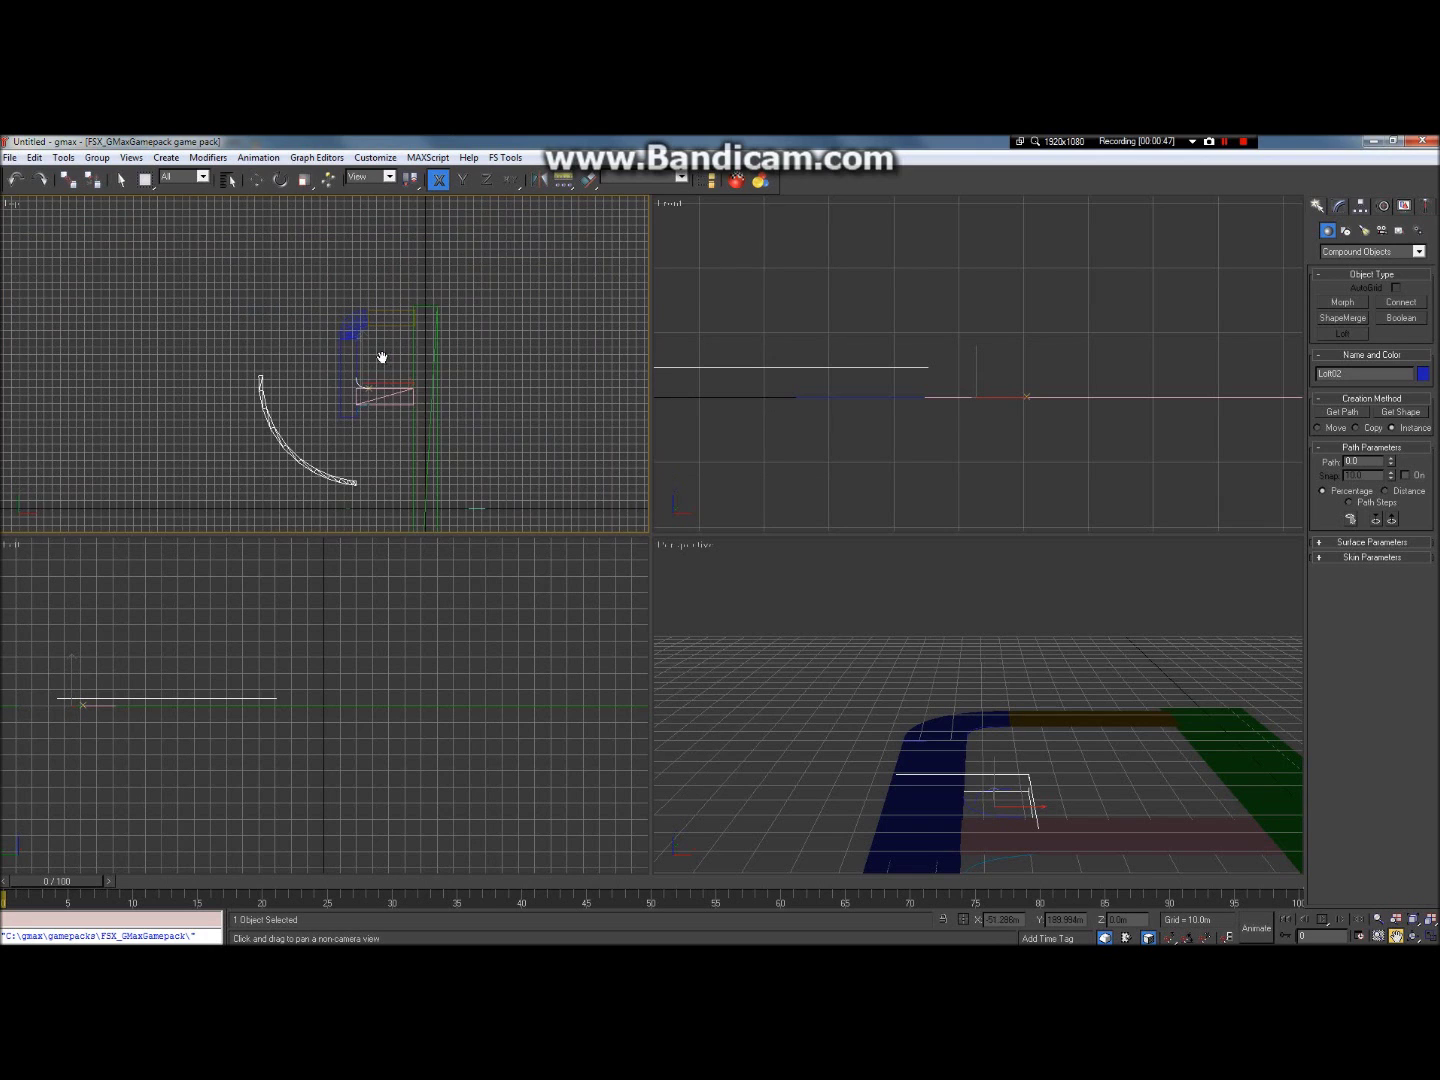
scroll(366, 498, "up", 3)
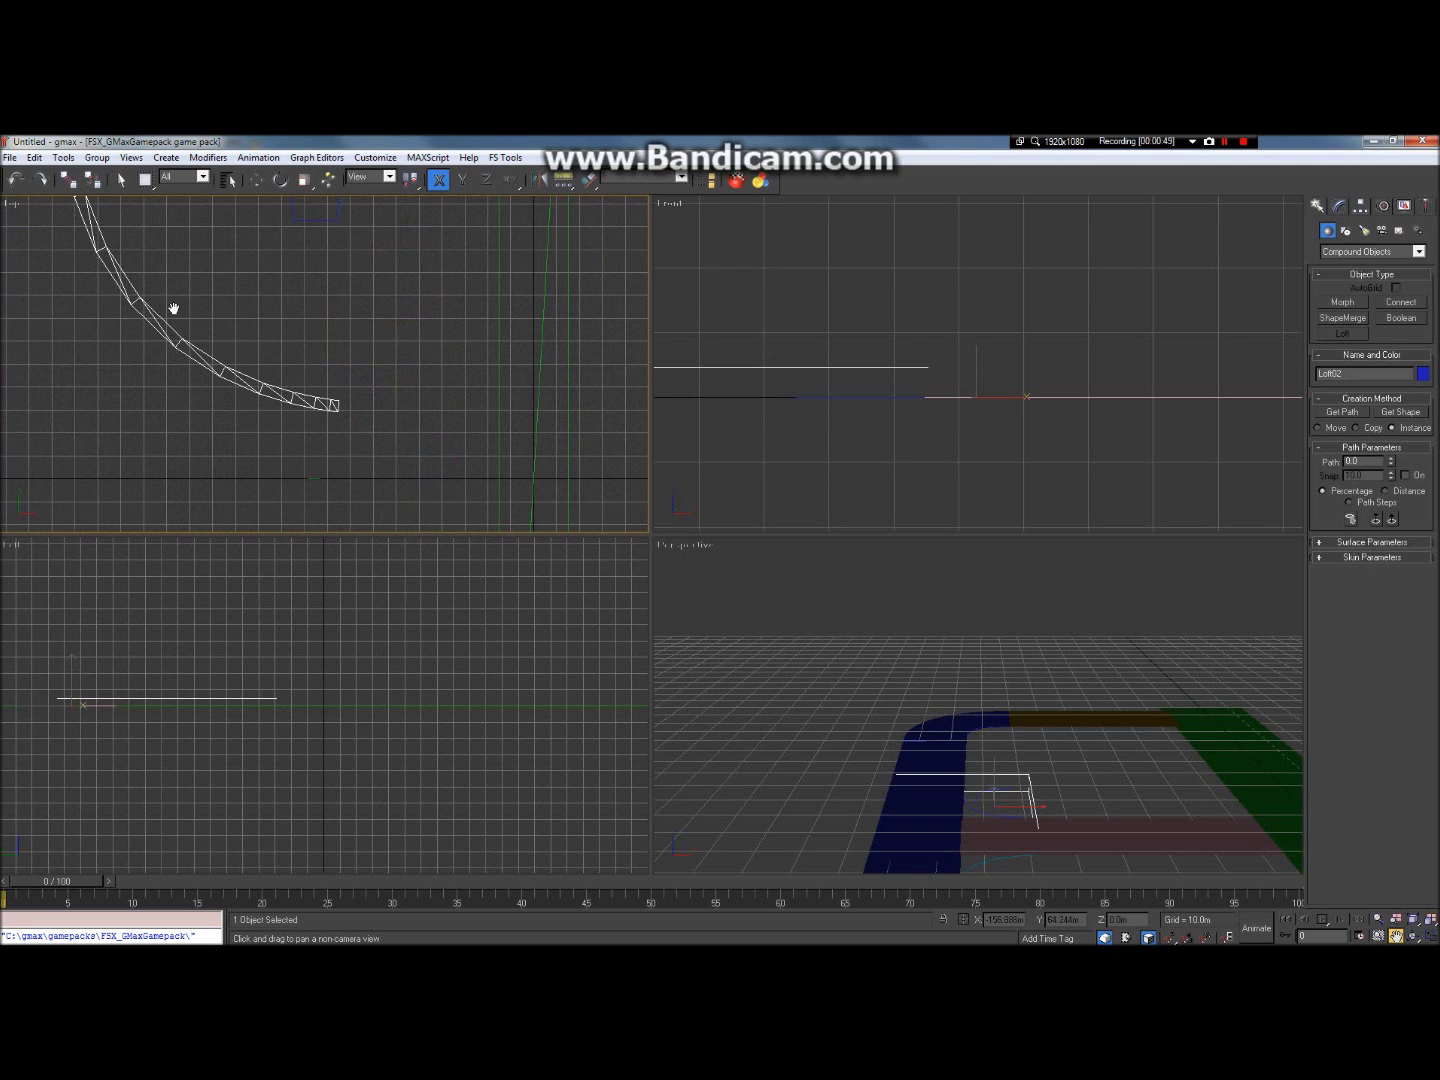
left_click(121, 180)
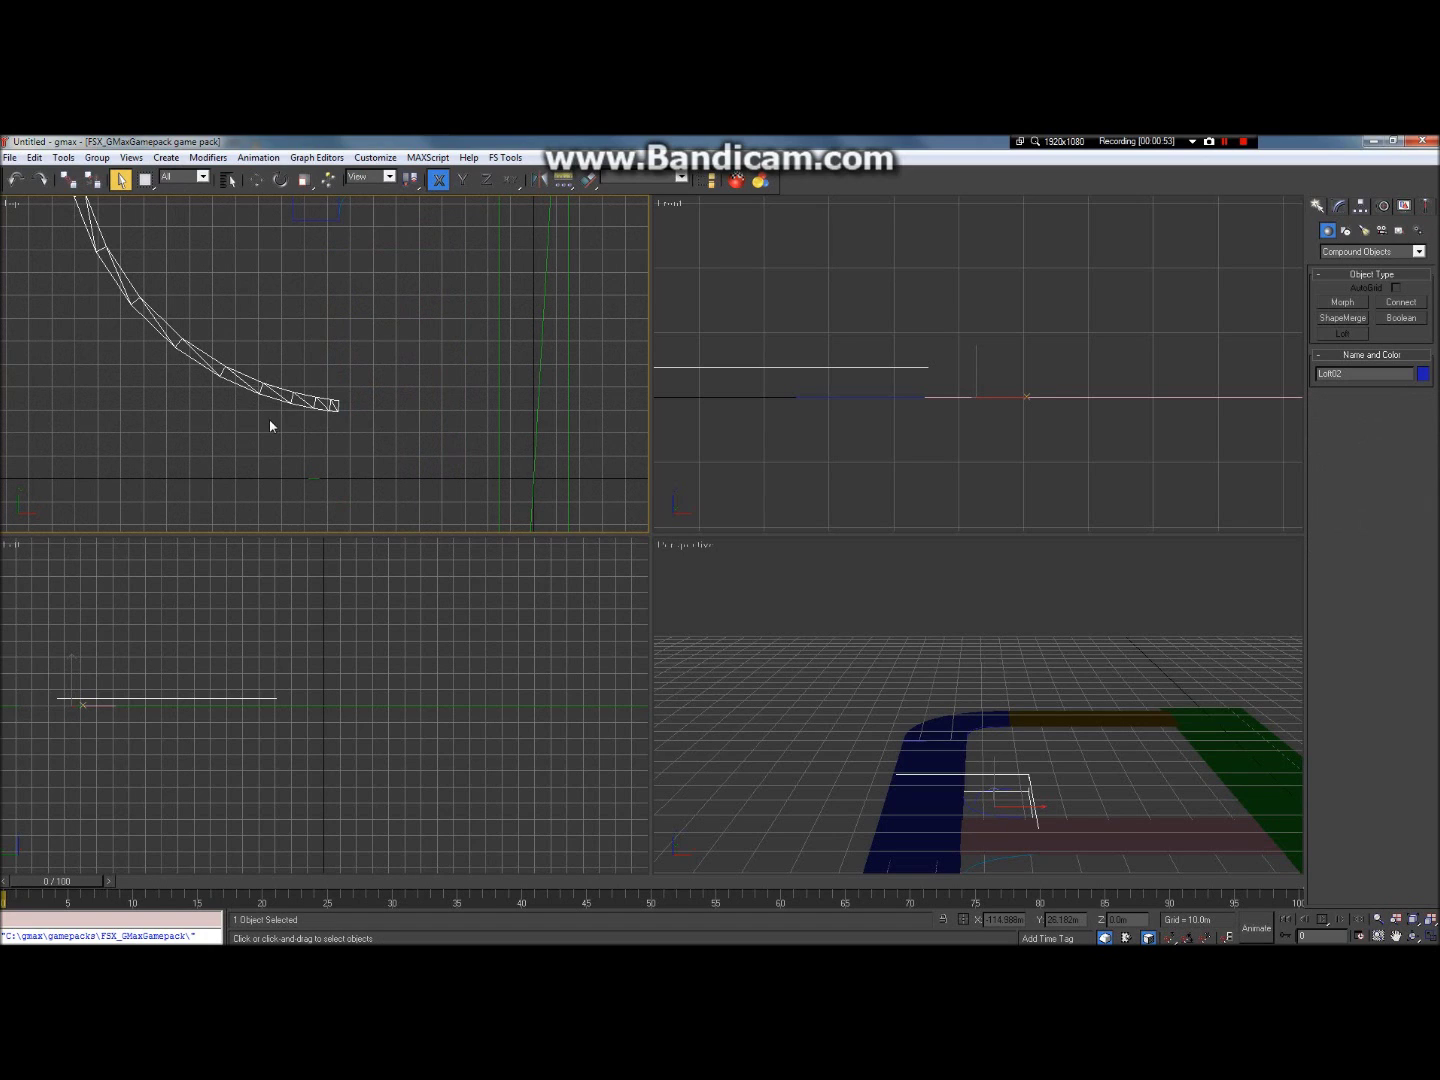
key("Delete")
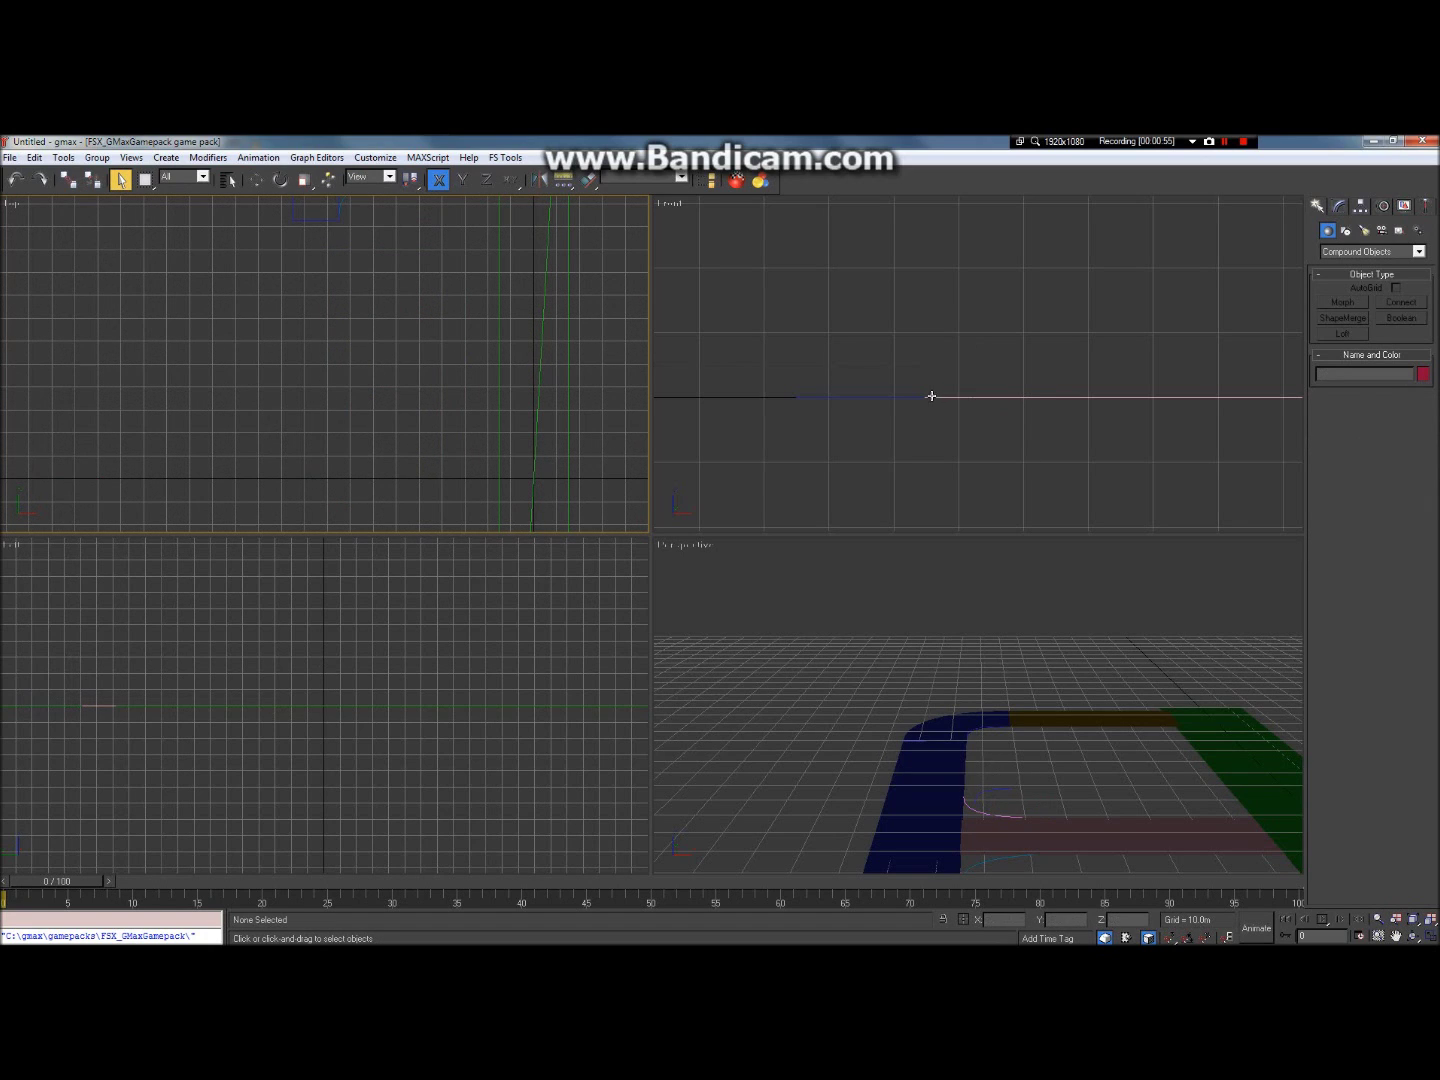
Step: Draw a rectangle spline about 16 m long in the Front view and set its width to 5 m
left_click(821, 332)
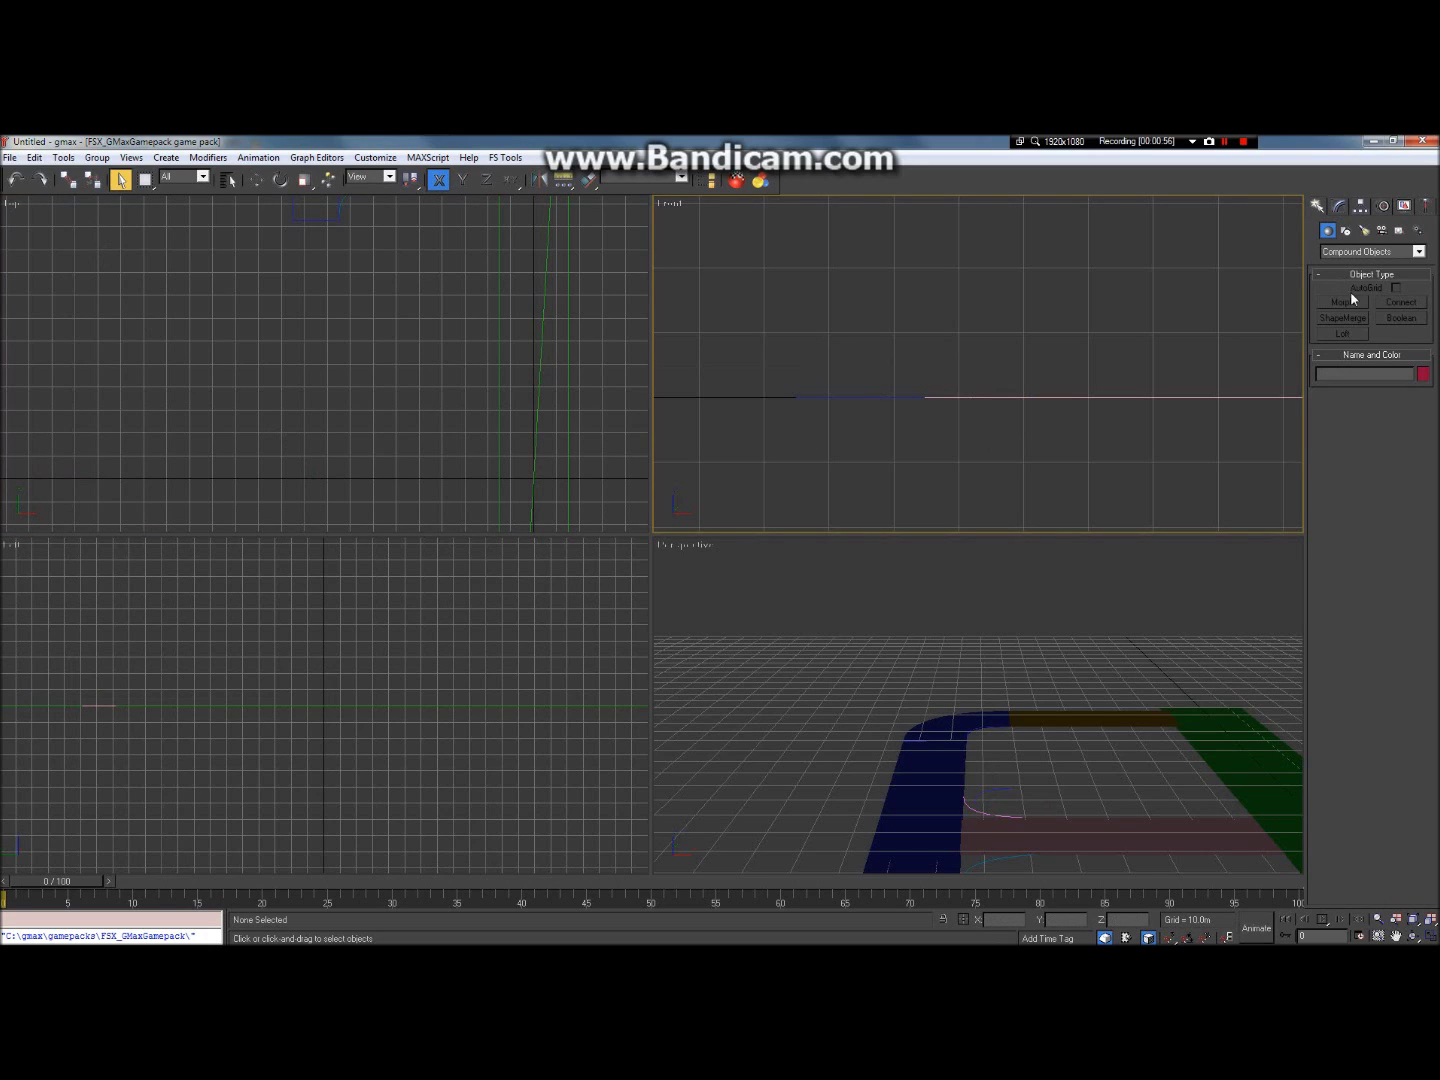
left_click(1346, 230)
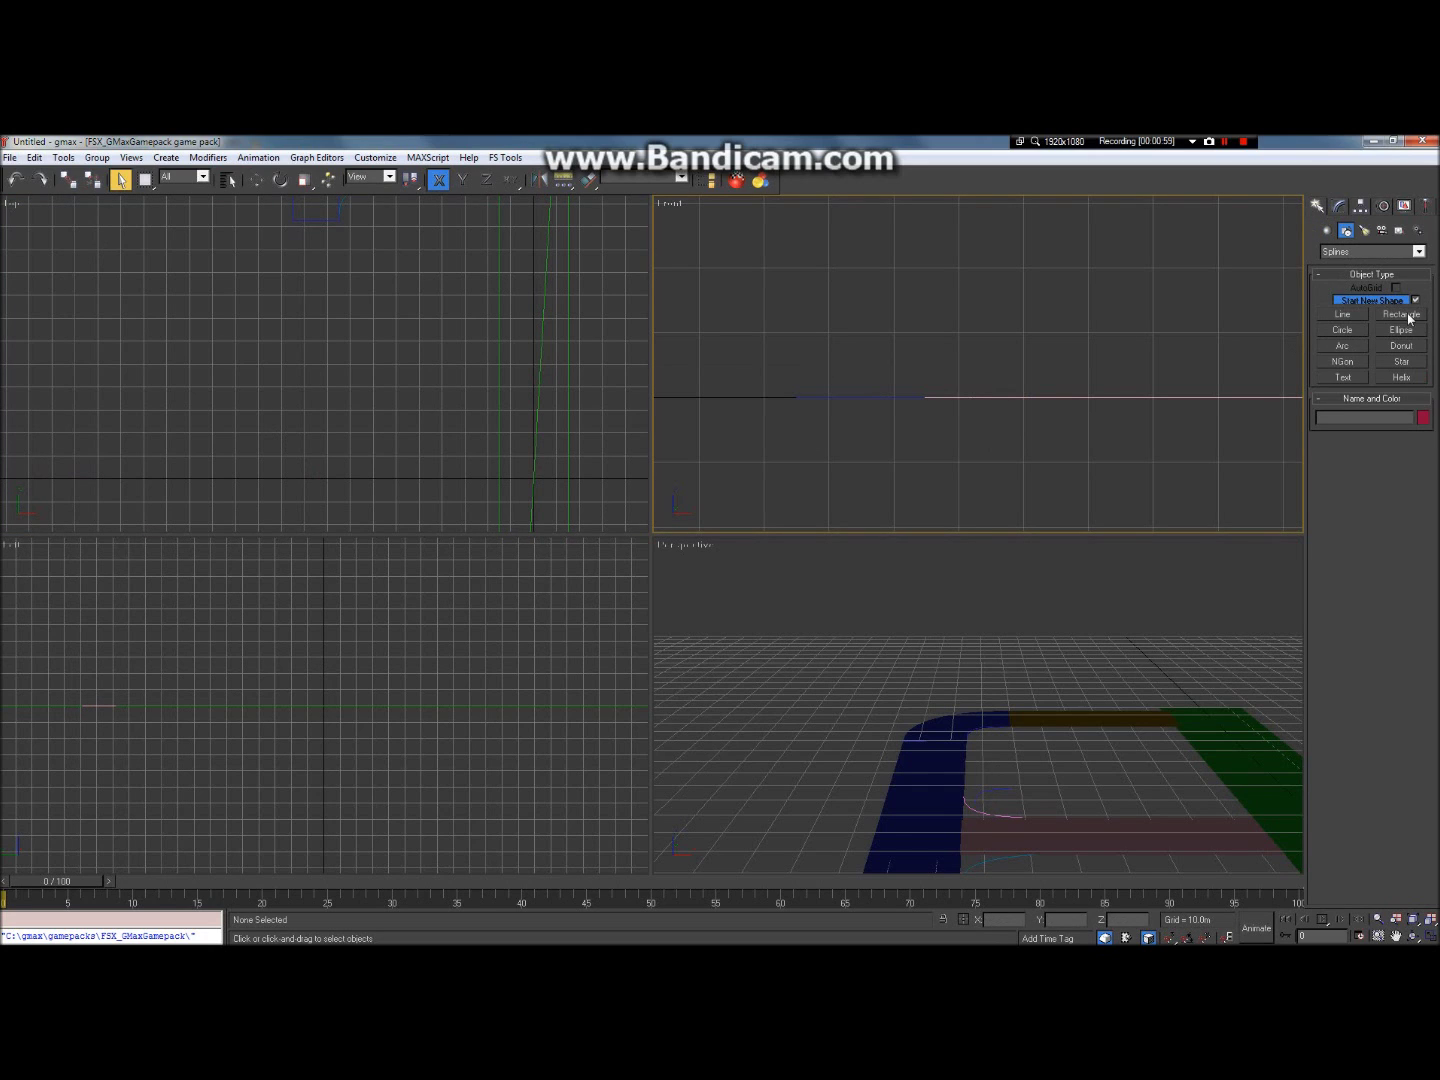
left_click(1404, 314)
left_click_drag(703, 396, 743, 500)
double_click(1410, 558)
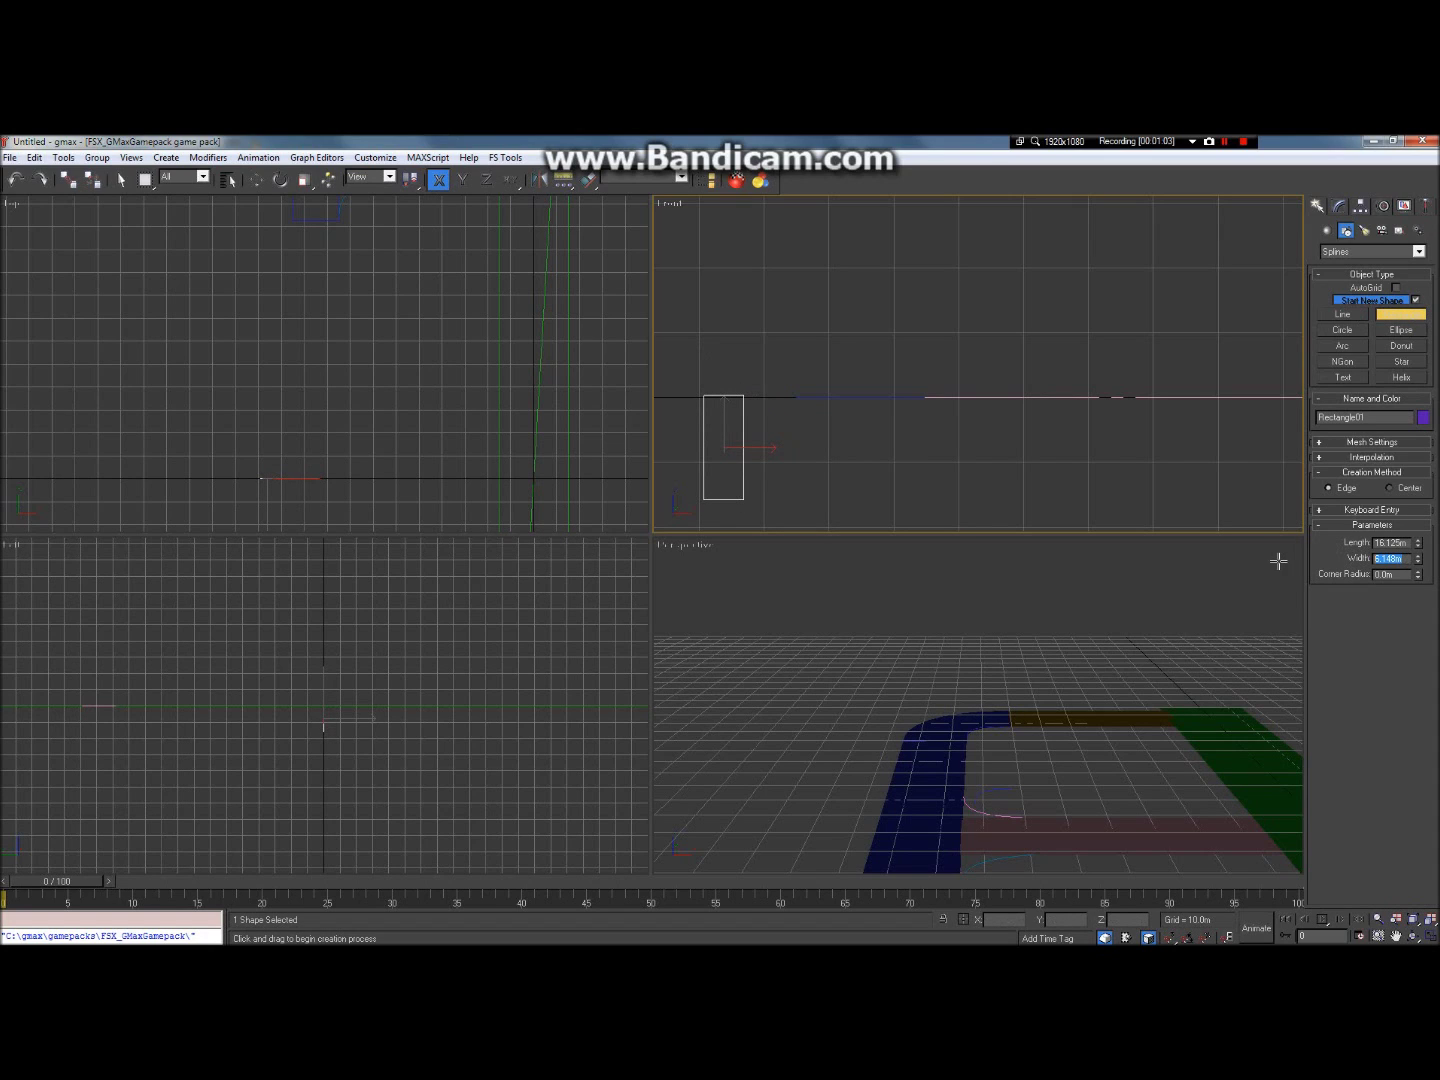
type("5")
key("Return")
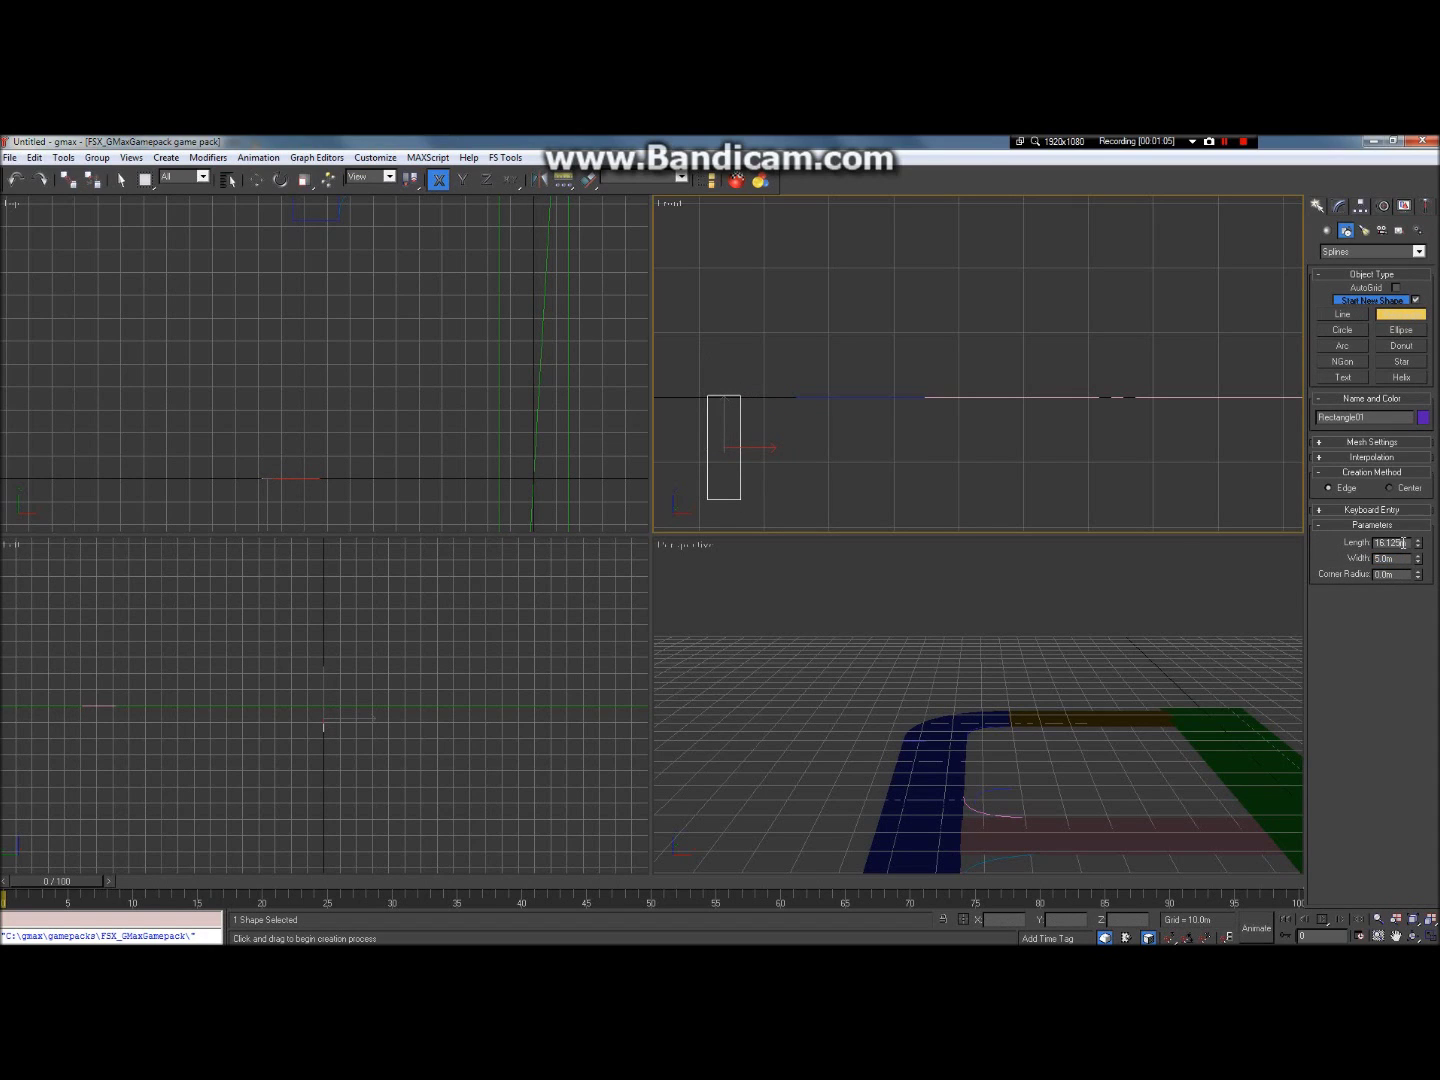
Step: Convert the rectangle to an editable spline and delete its two side segments and its lower segment
right_click(739, 491)
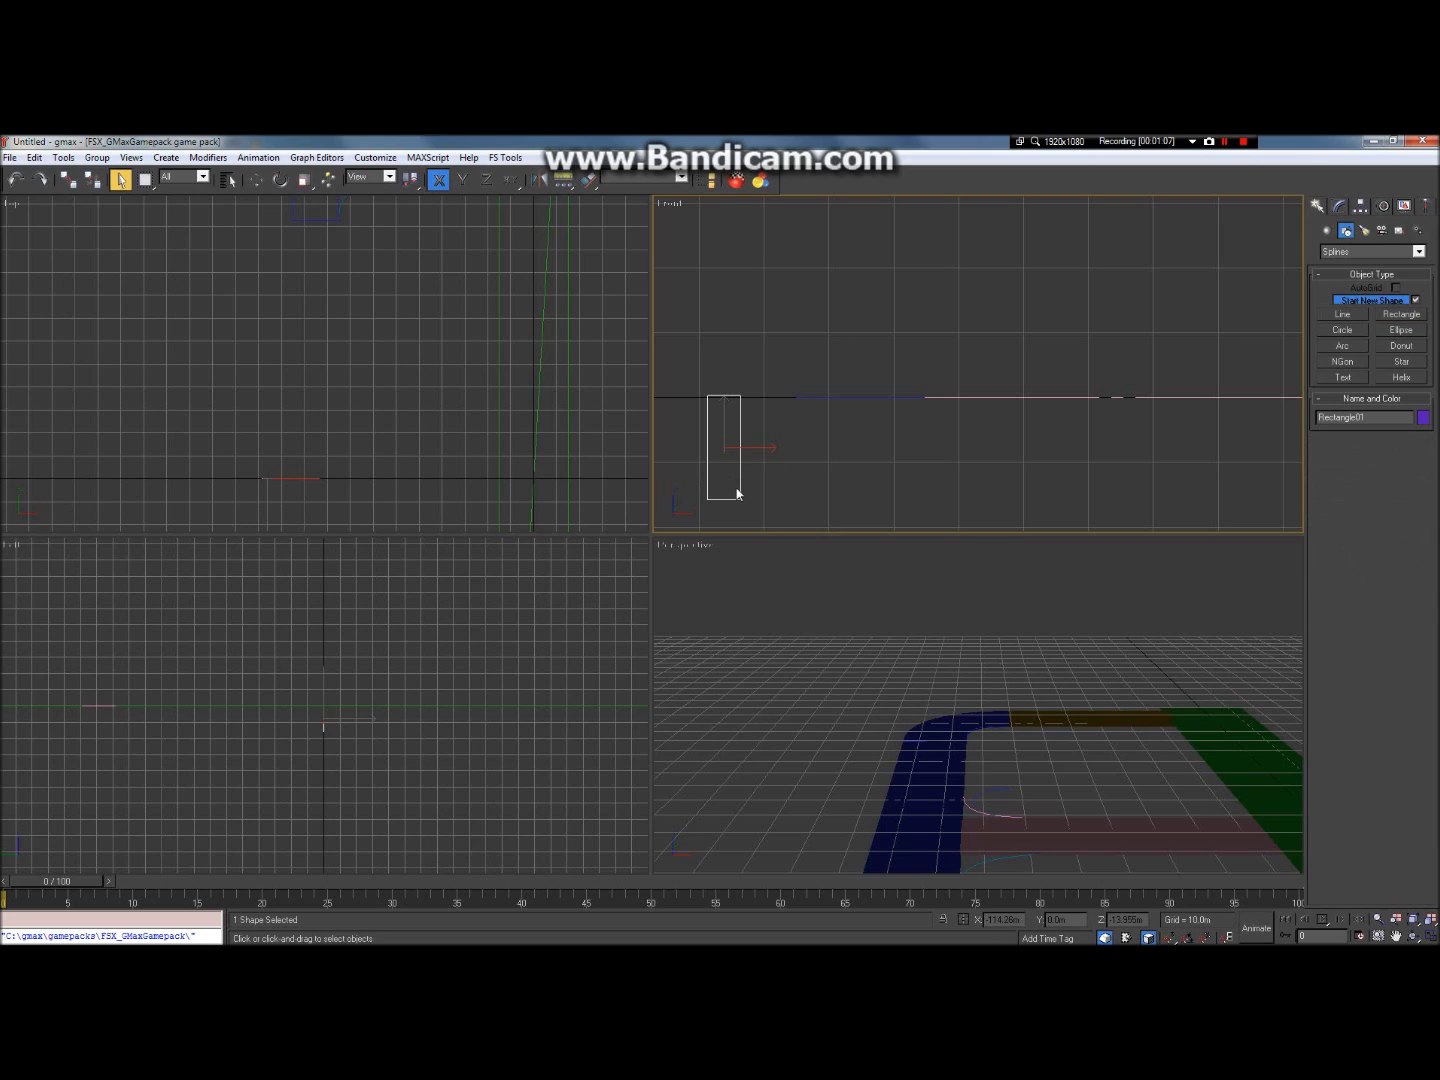
right_click(740, 488)
mouse_move(826, 600)
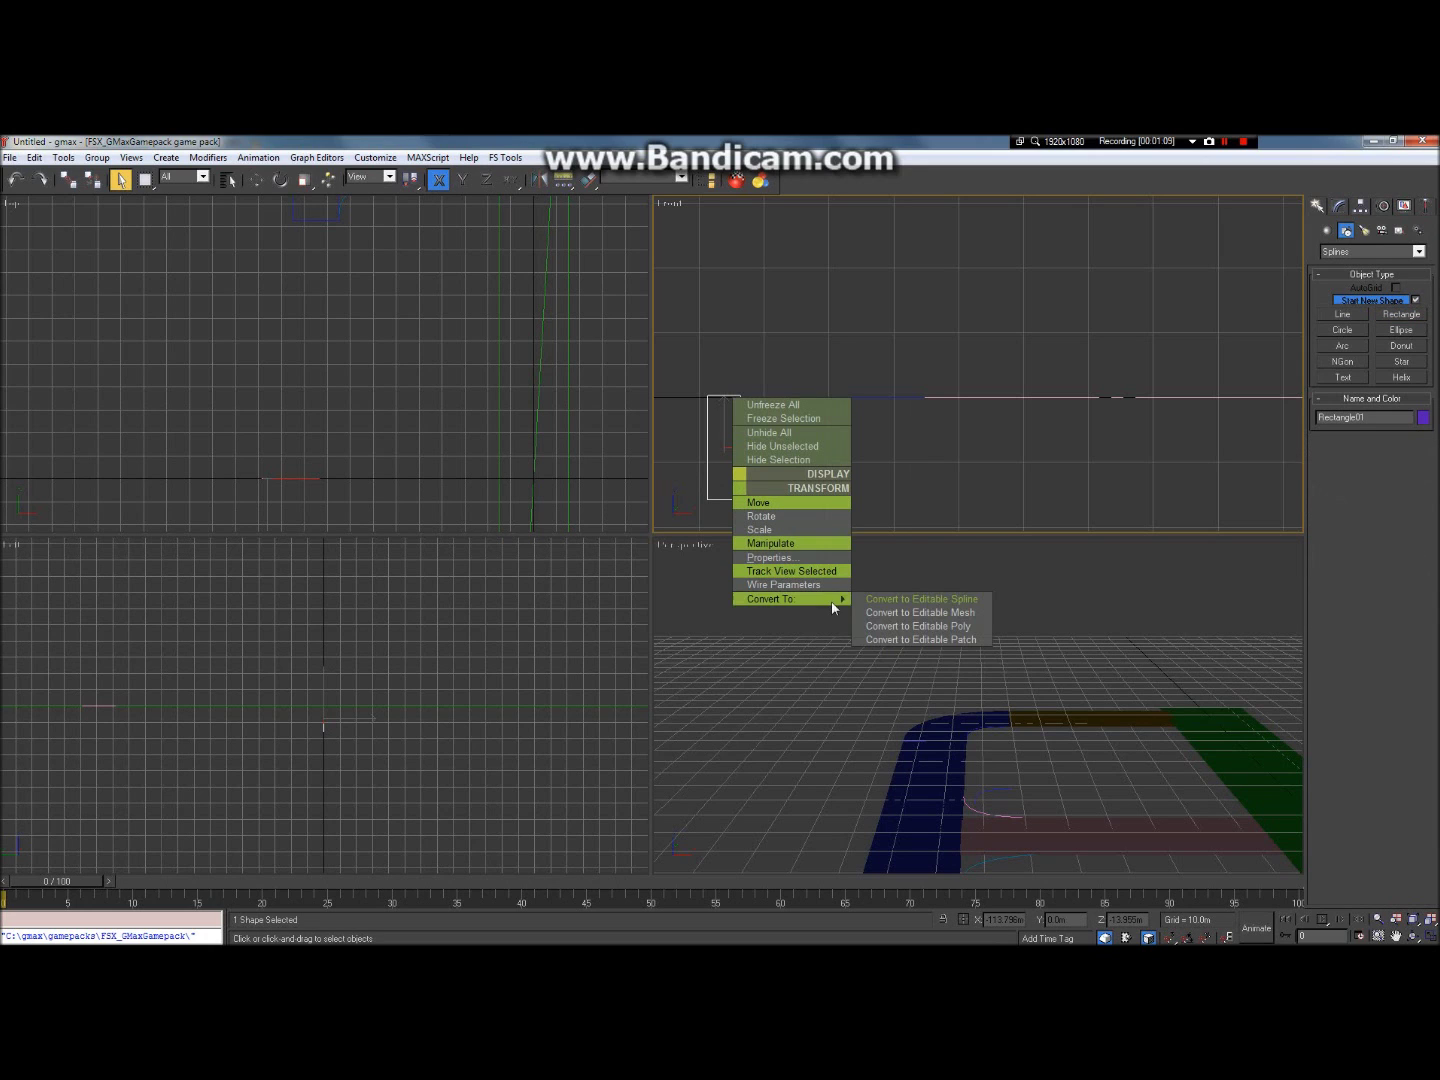
left_click(905, 601)
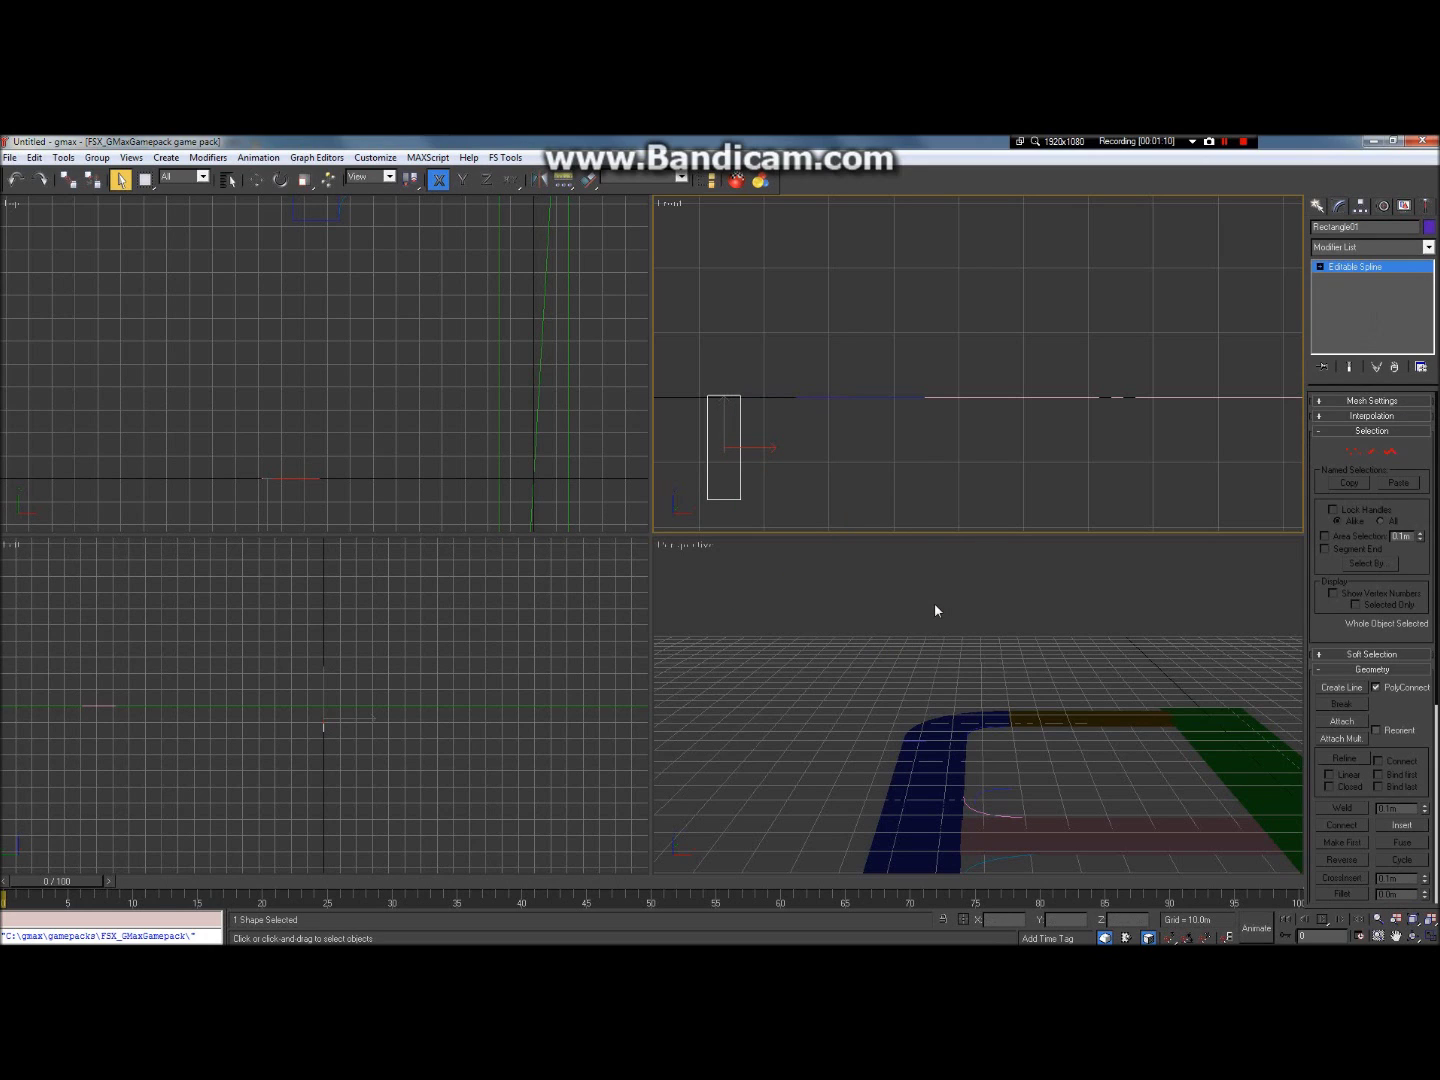
left_click(1372, 451)
left_click_drag(812, 505, 665, 456)
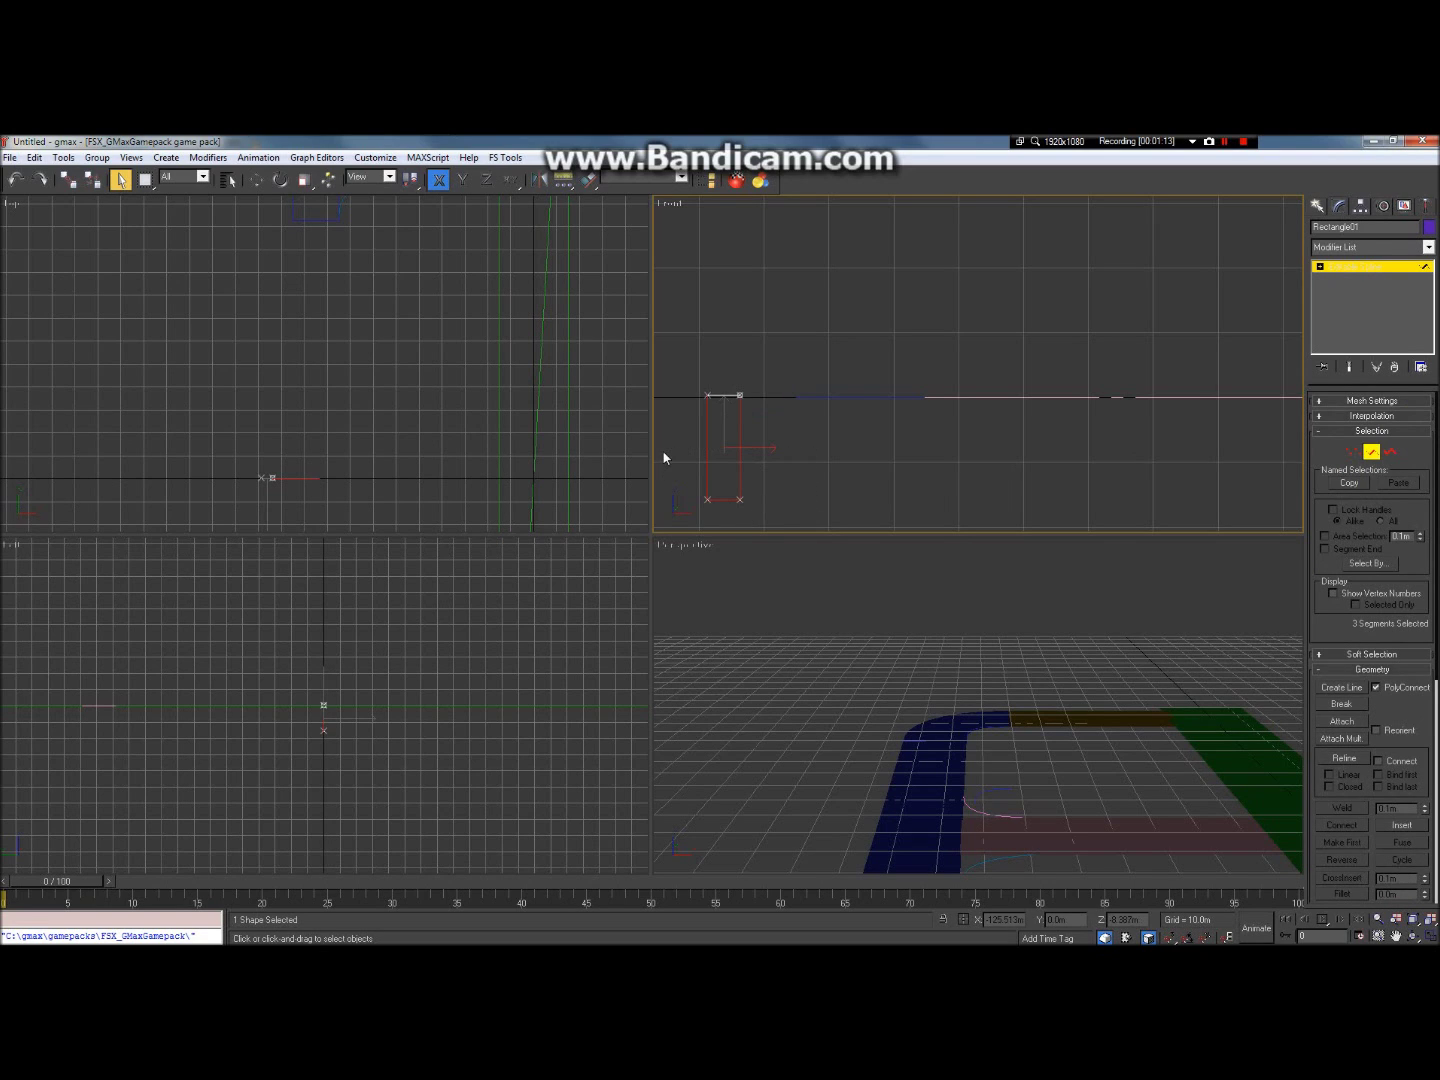
key("Delete")
Step: Place the remaining segment at Z 0 m and leave segment editing
left_click(733, 394)
key("w")
key("F6")
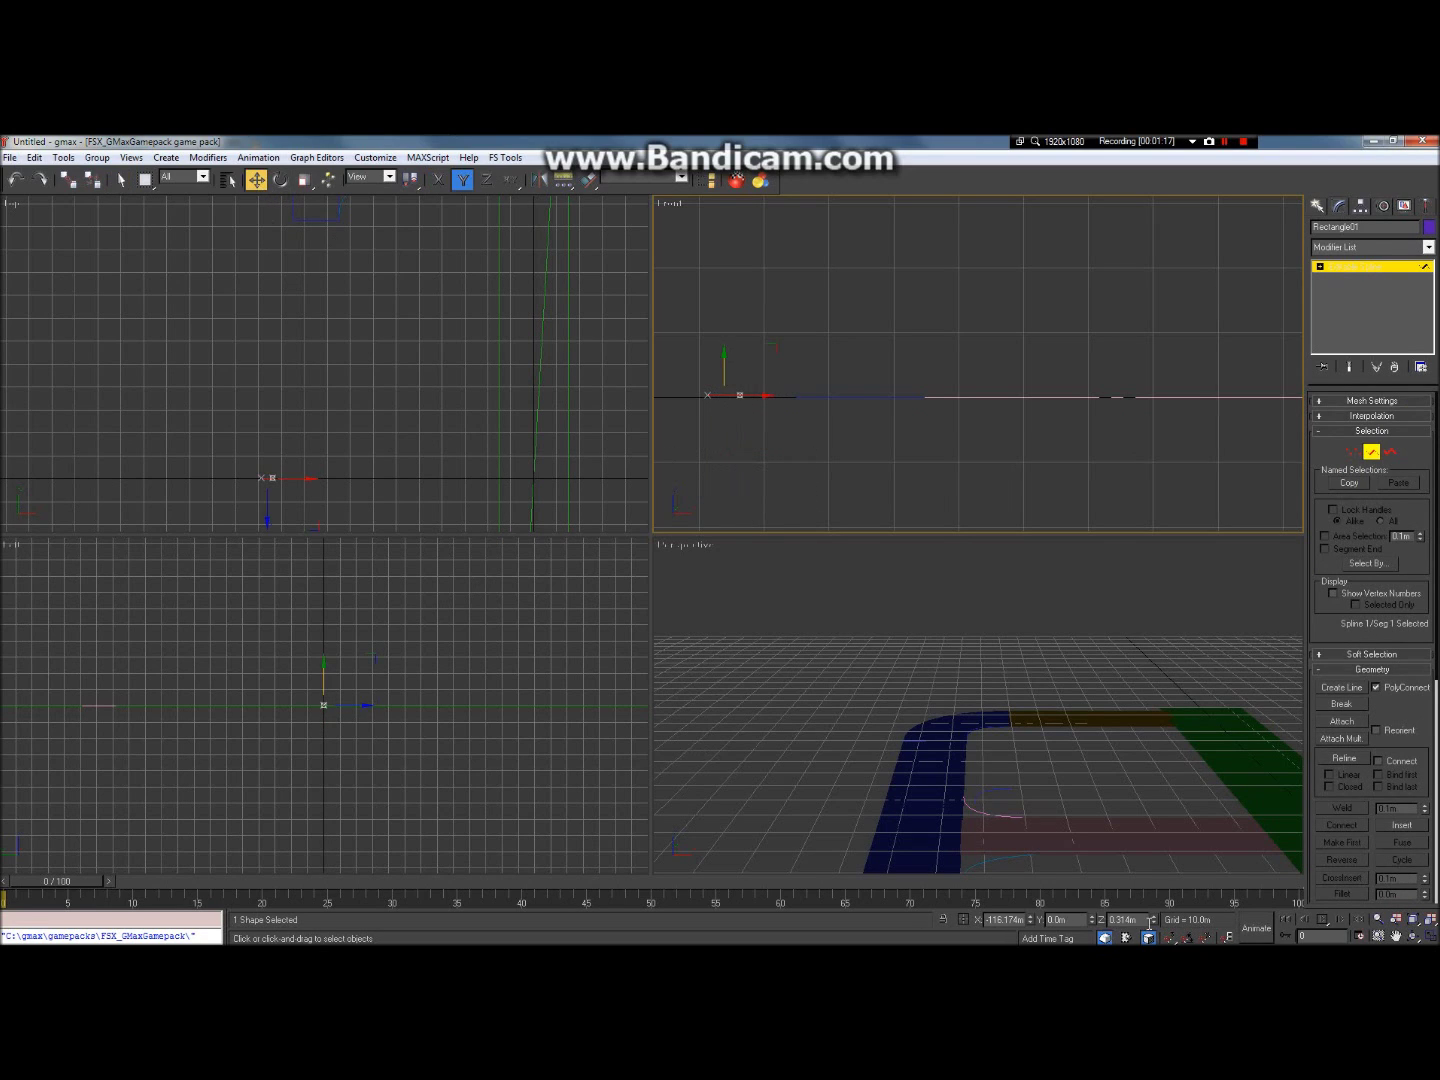
double_click(1143, 922)
type("0")
double_click(1076, 921)
left_click(1396, 935)
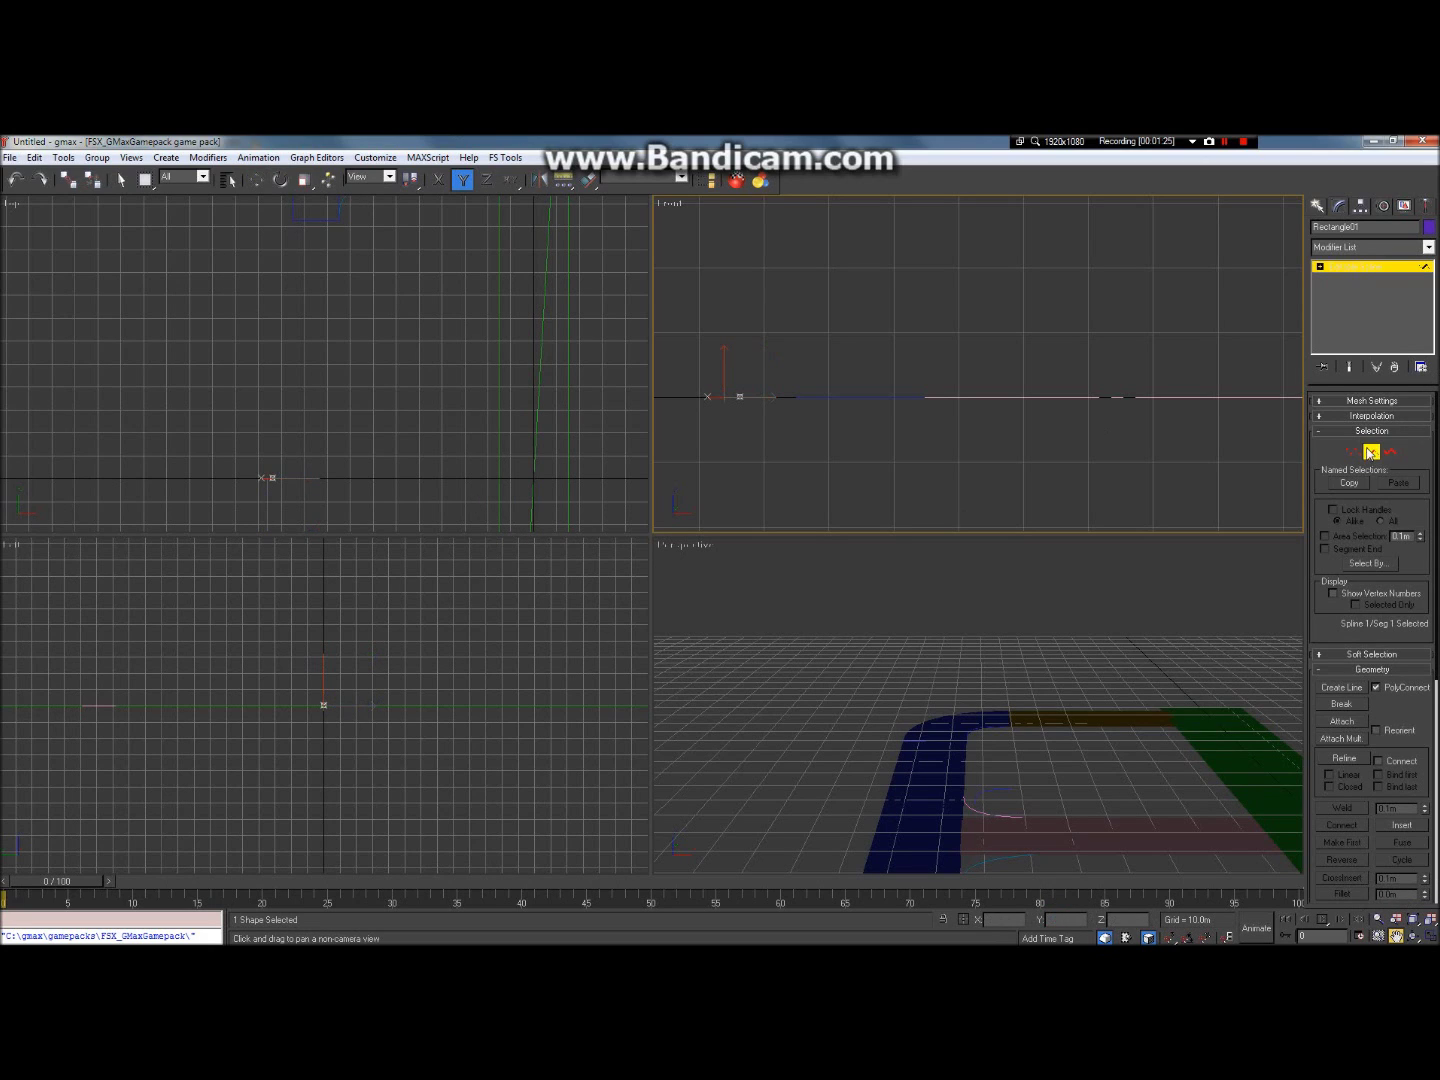
left_click(1372, 452)
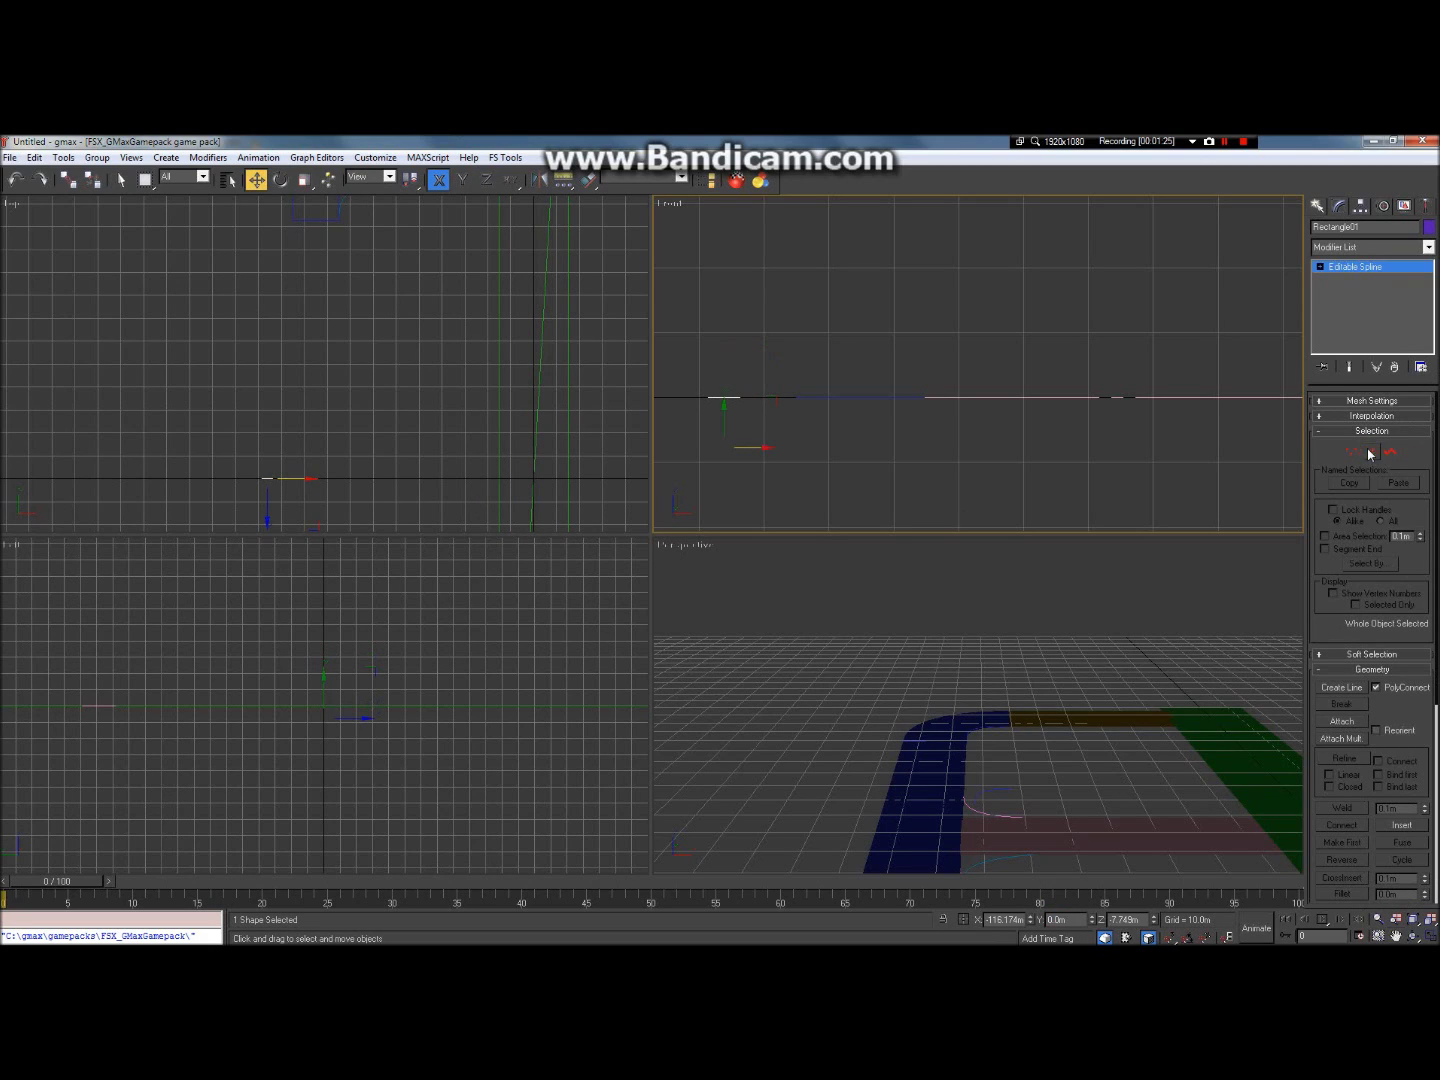
Step: Loft the lower curved spline at the taxiway junction in the Top view, using the 5 m segment Rectangle01 as its shape
left_click(1319, 204)
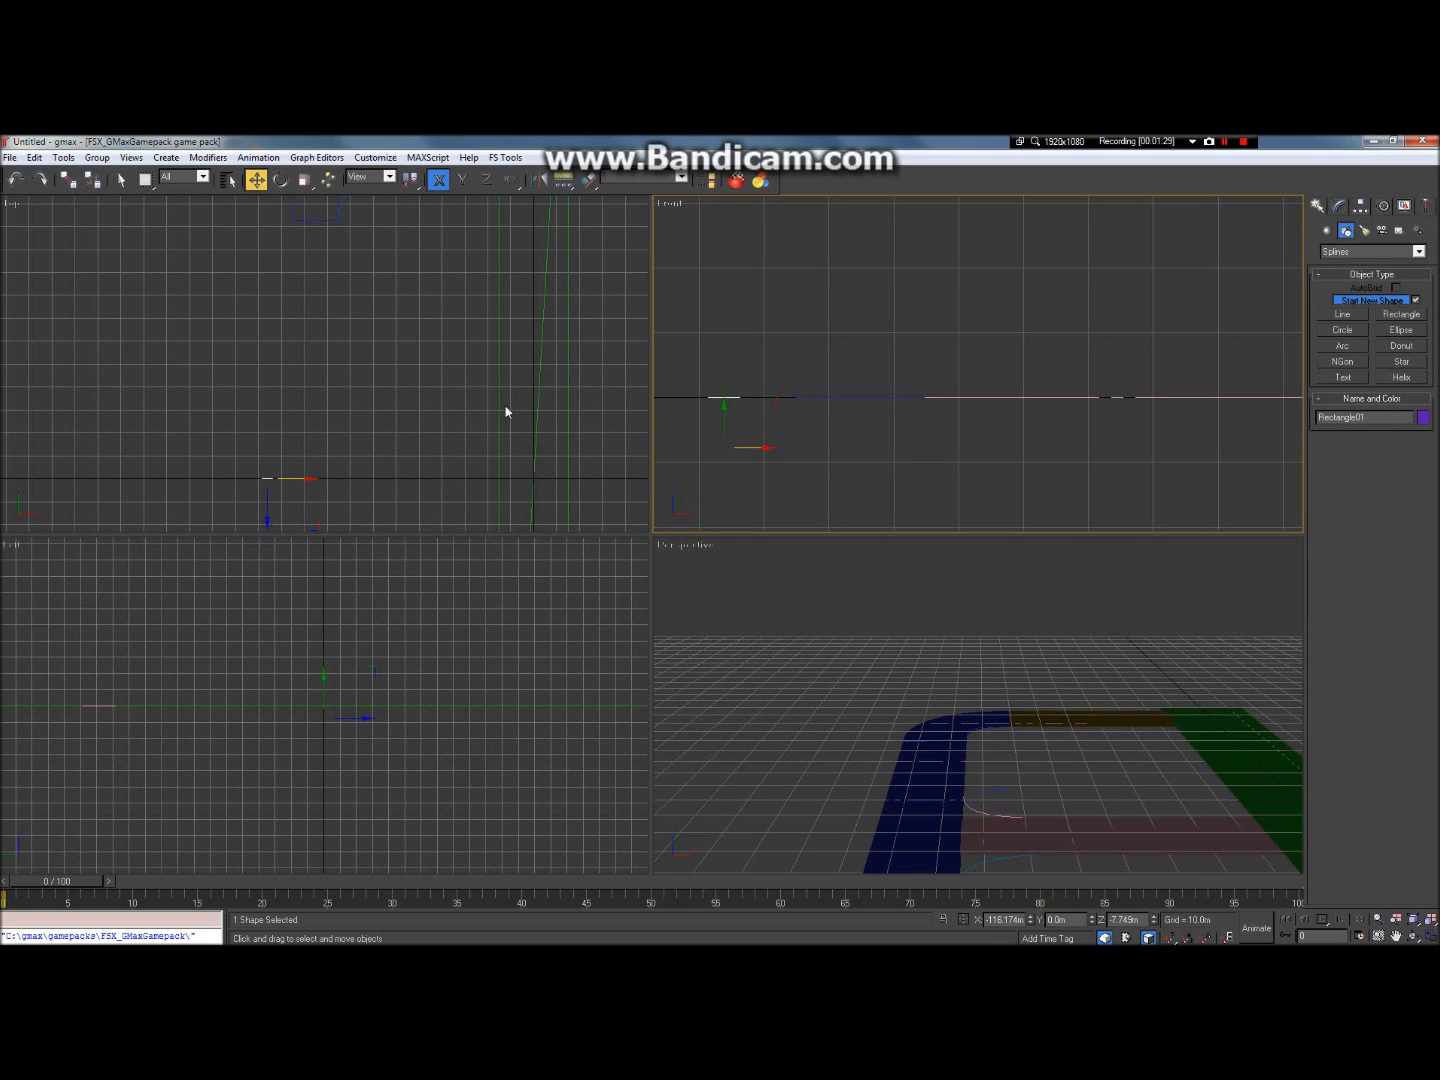
left_click(1327, 229)
left_click(1397, 936)
left_click_drag(527, 344, 398, 383)
scroll(390, 241, "up", 3)
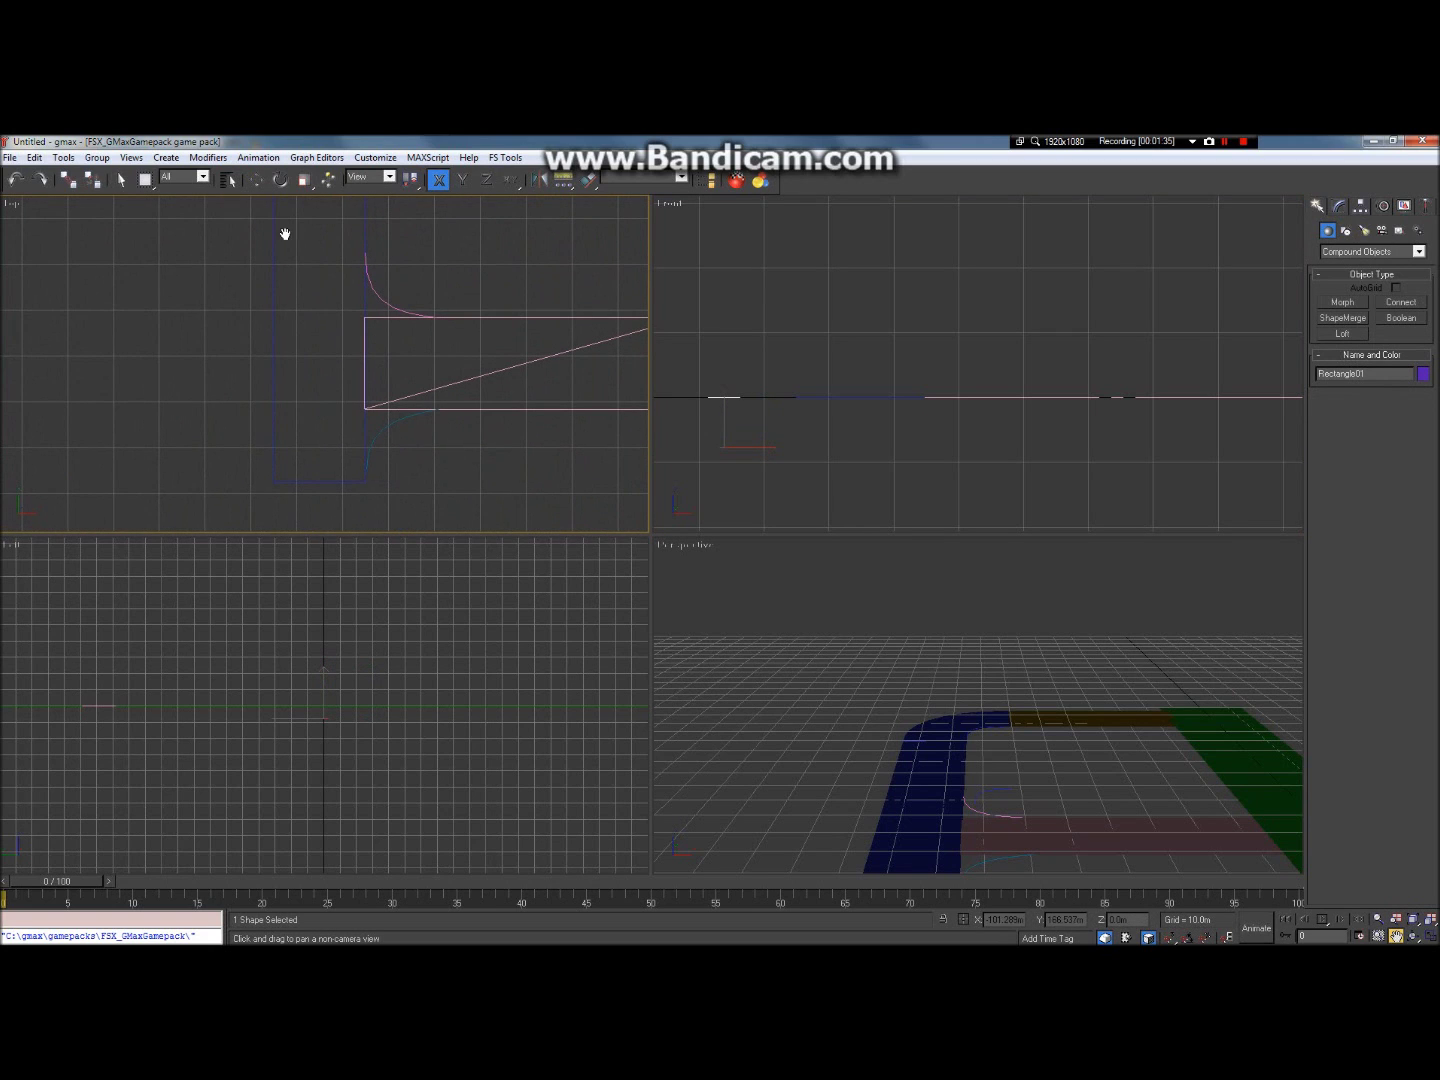
left_click(120, 179)
left_click(381, 430)
left_click(1343, 334)
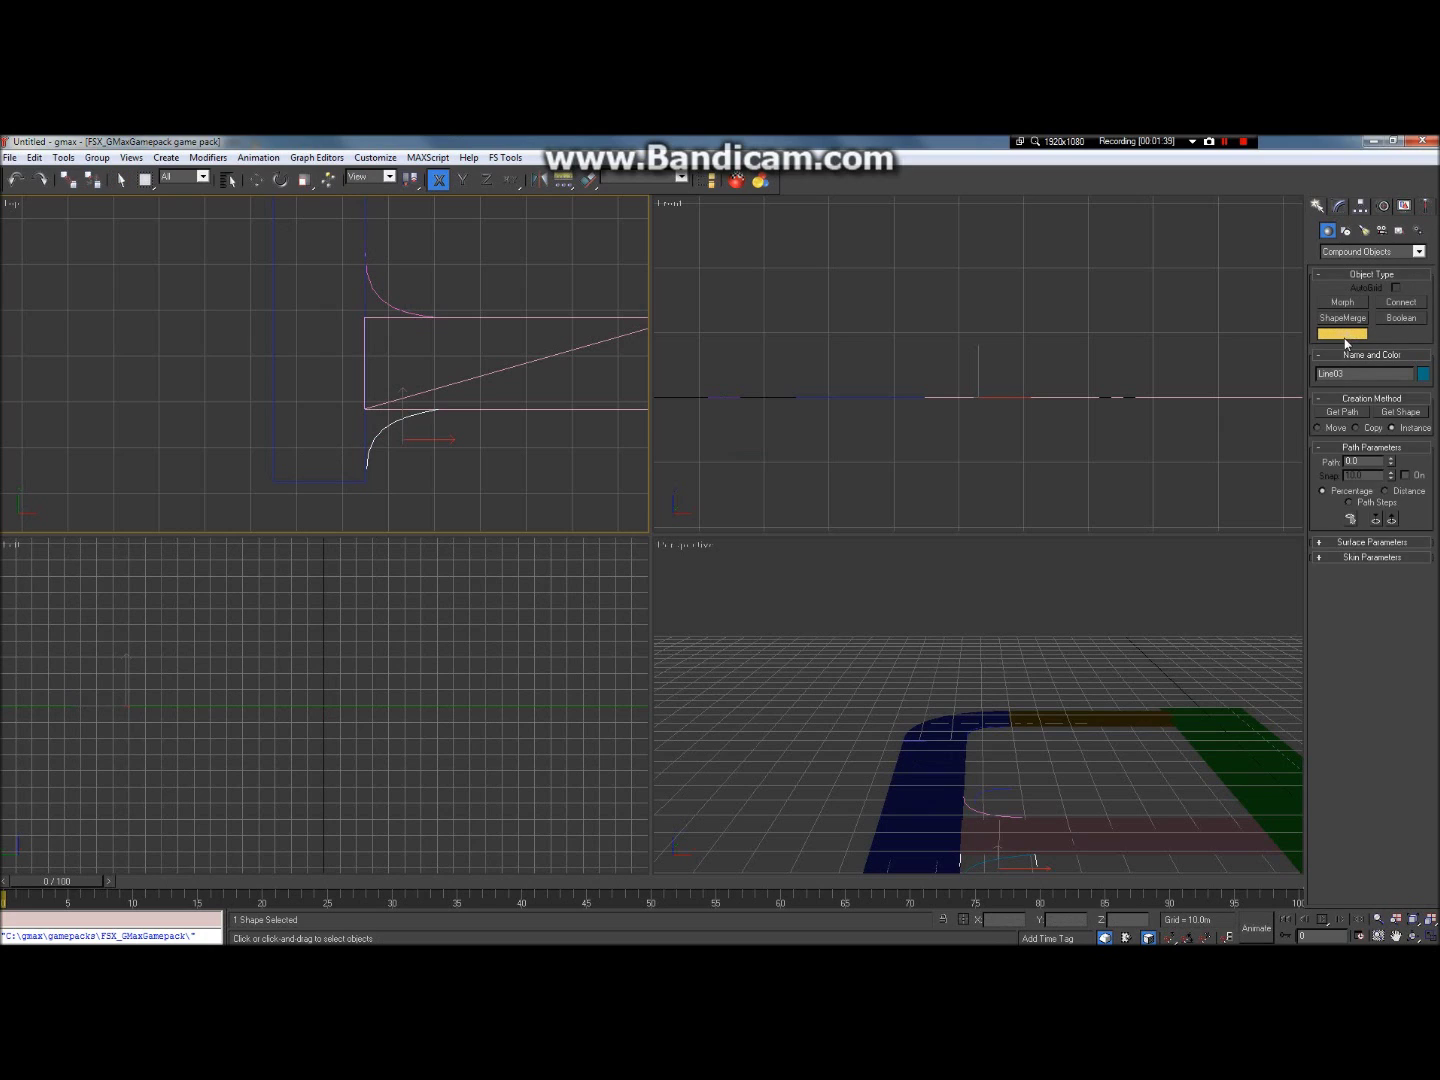
left_click(1403, 412)
left_click(1396, 935)
scroll(437, 354, "down", 6)
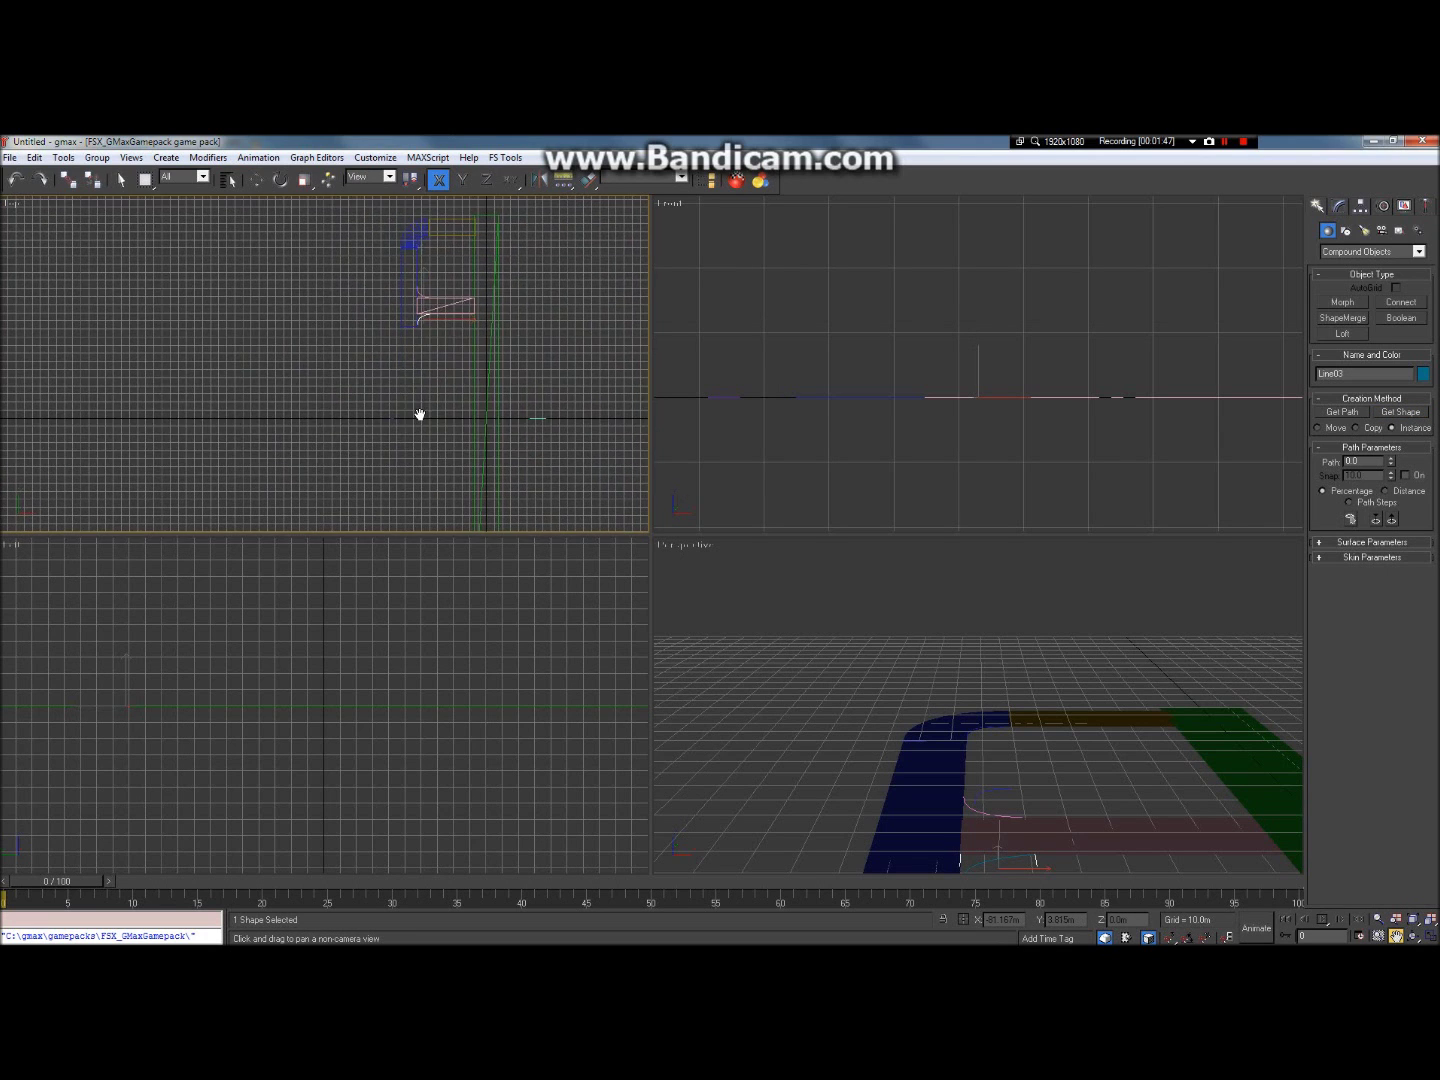
scroll(419, 414, "up", 4)
left_click_drag(409, 382, 389, 505)
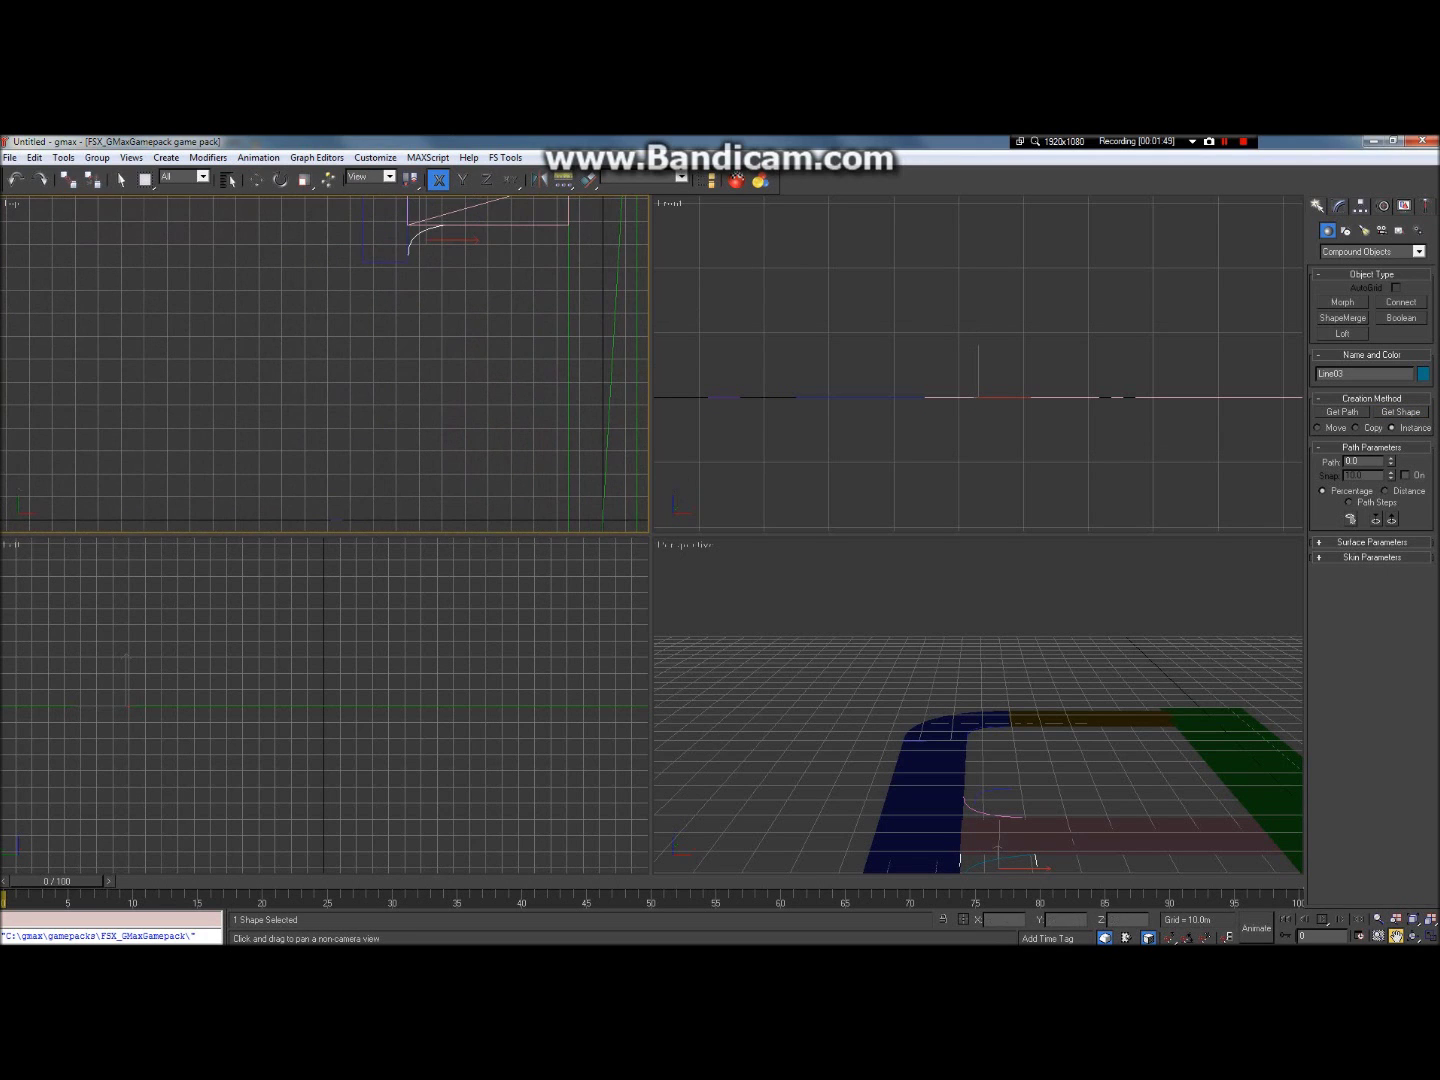
left_click(1416, 419)
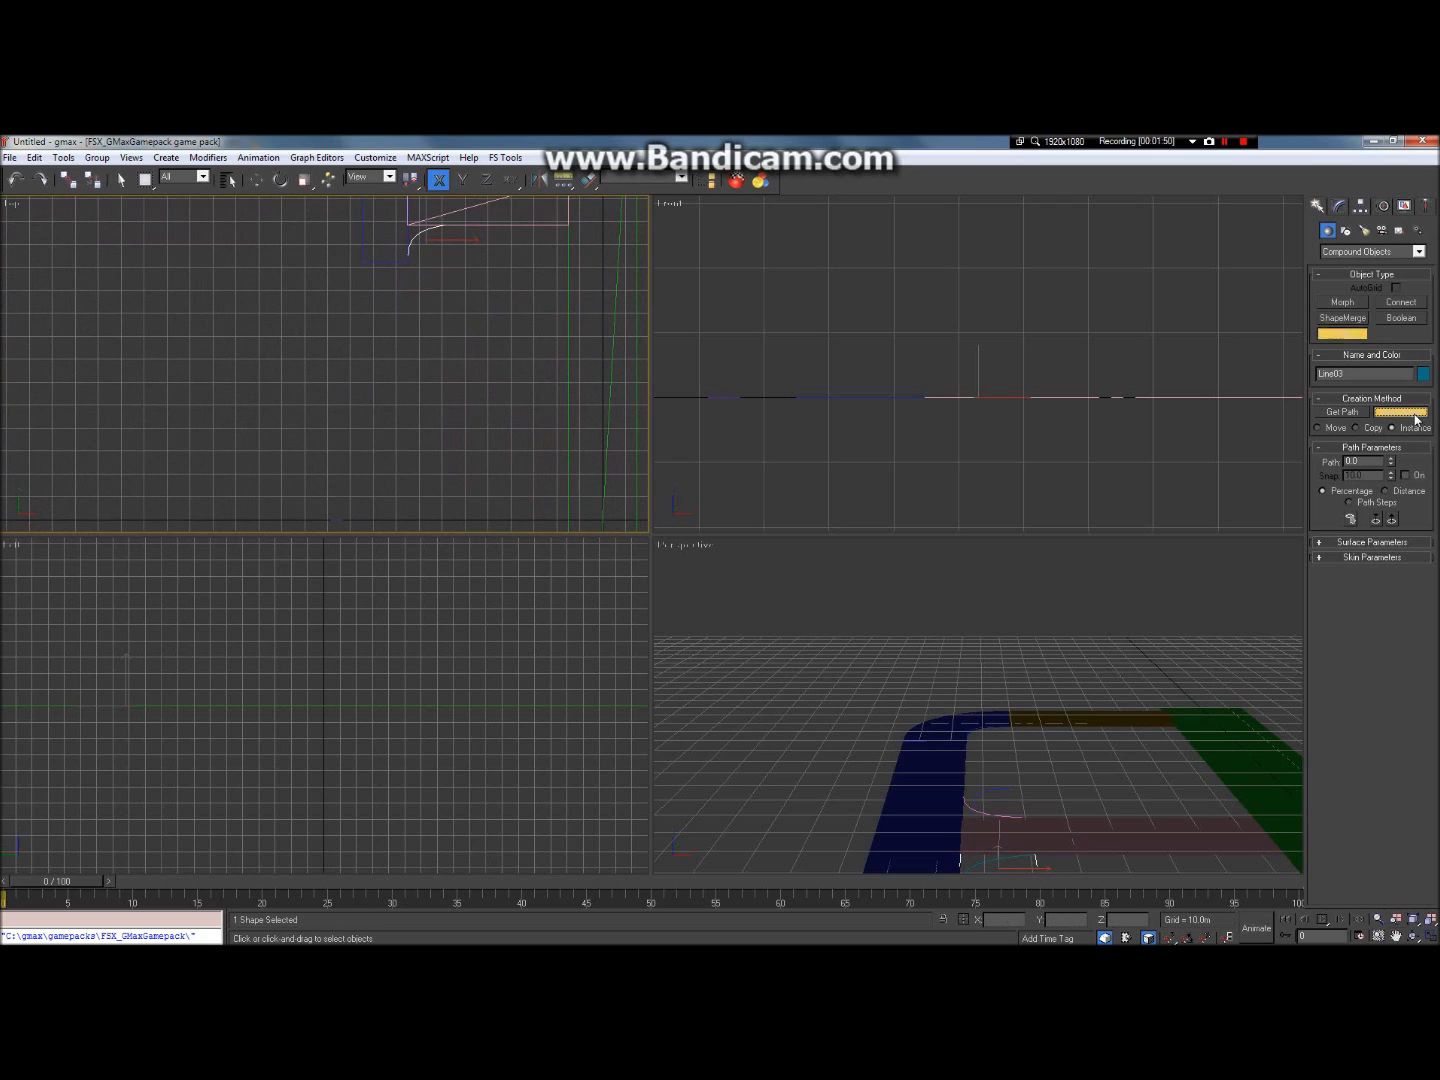
left_click(337, 516)
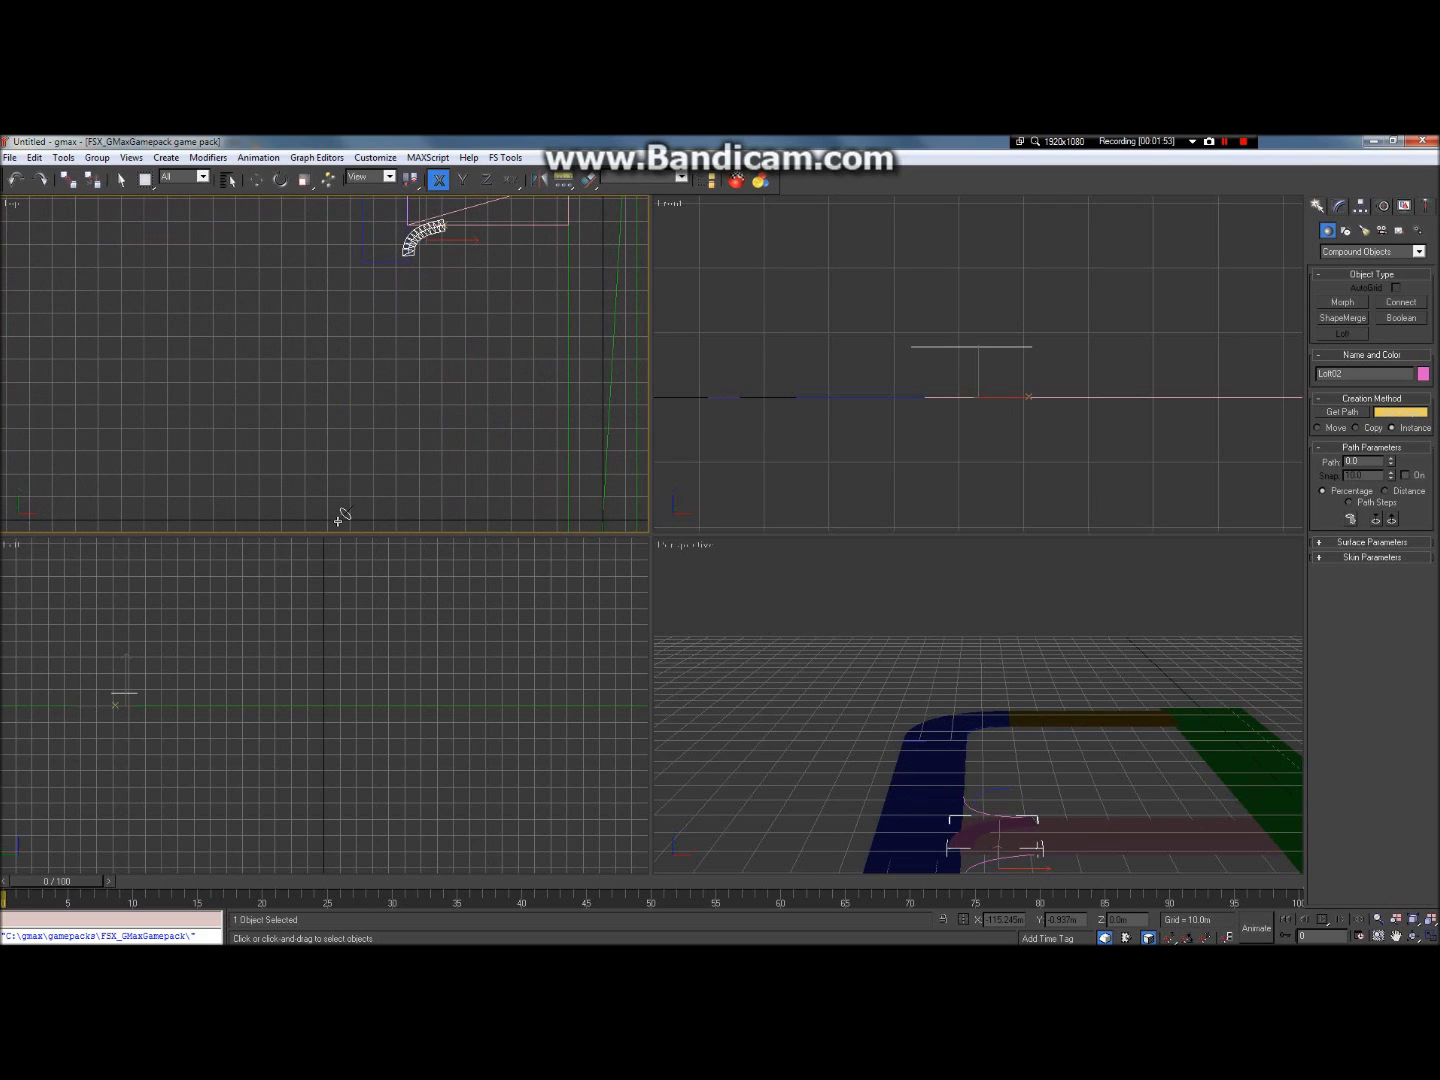
Step: Set the new loft's path steps to 4 in its skin parameters
left_click(1396, 936)
scroll(470, 346, "up", 10)
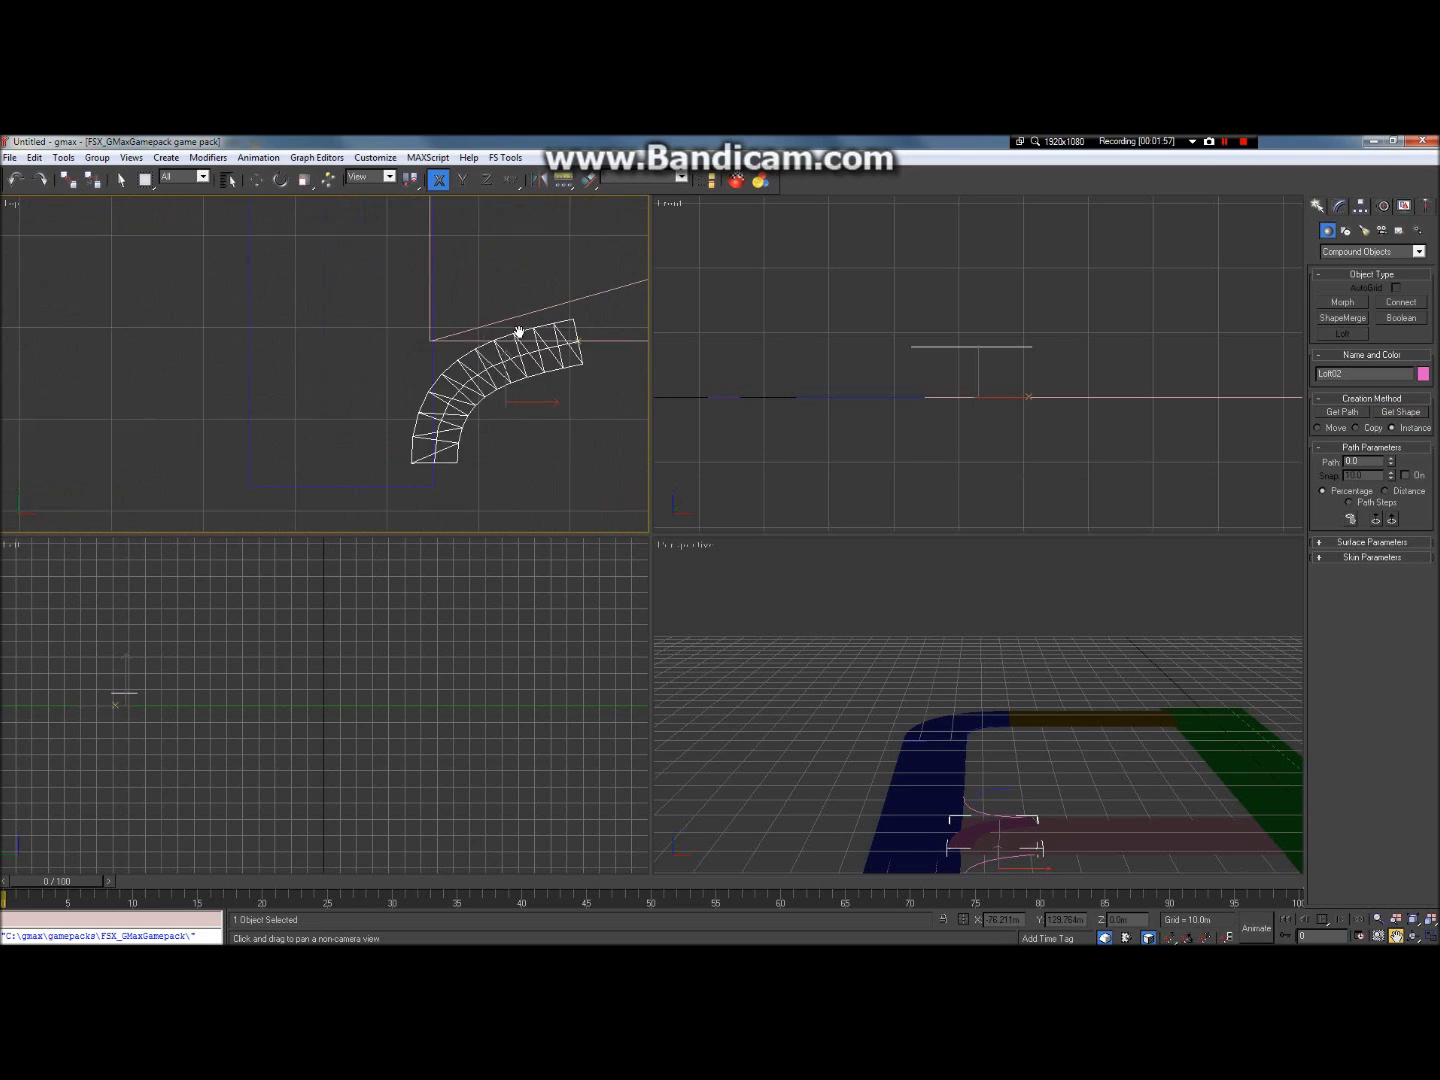
left_click(1322, 543)
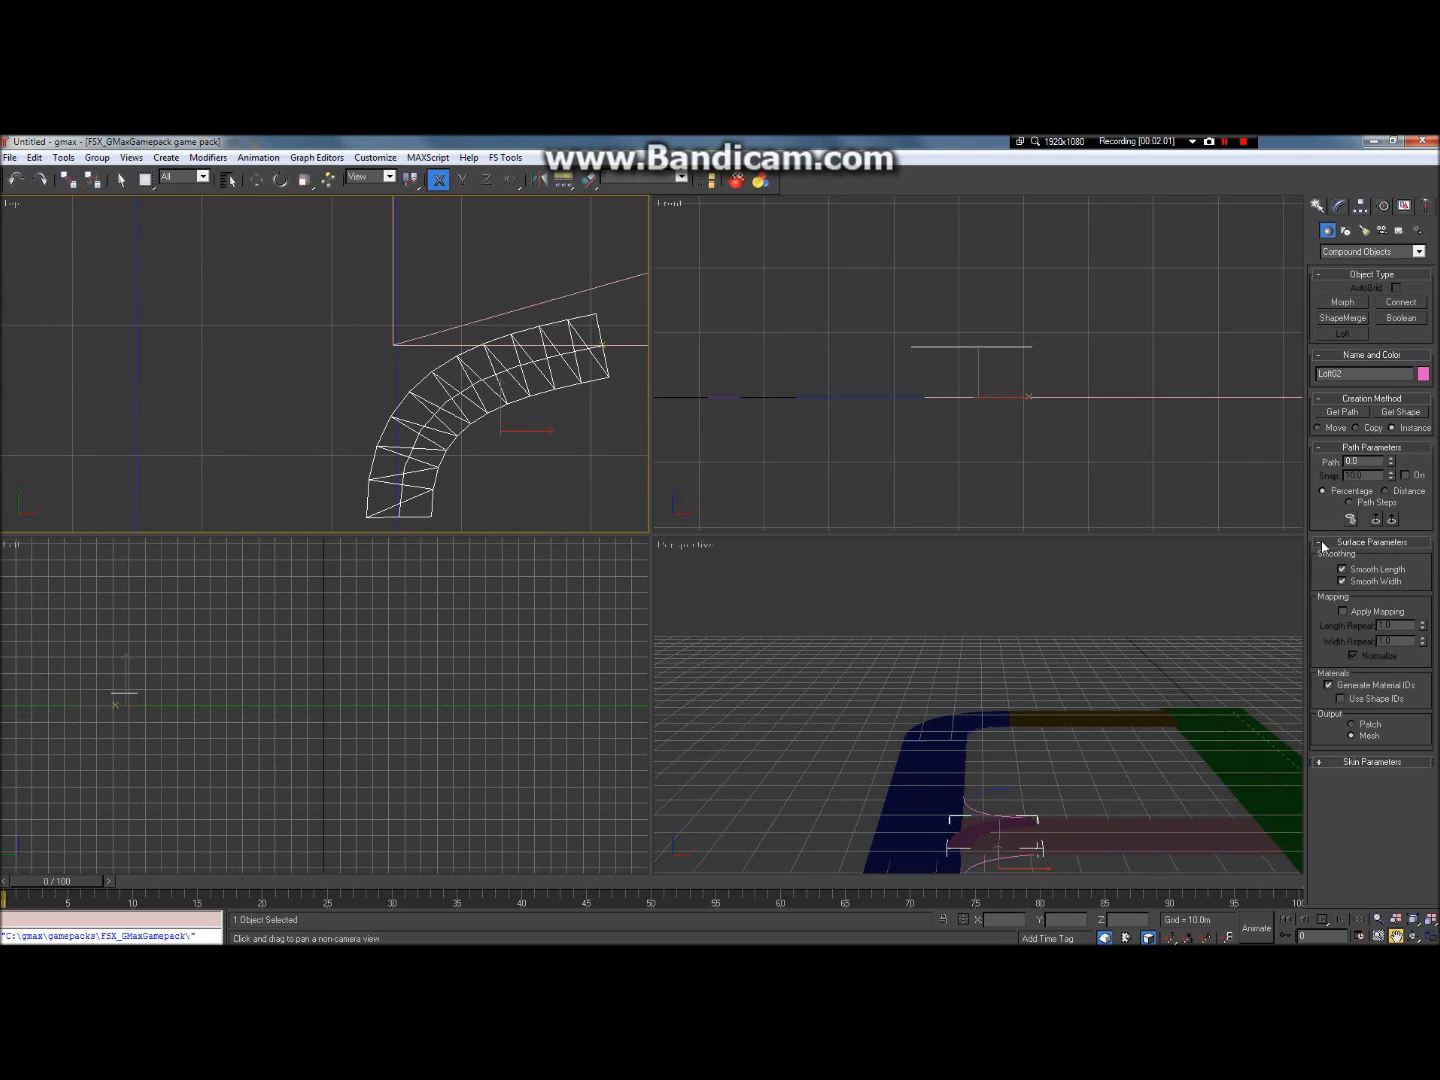
left_click(1322, 543)
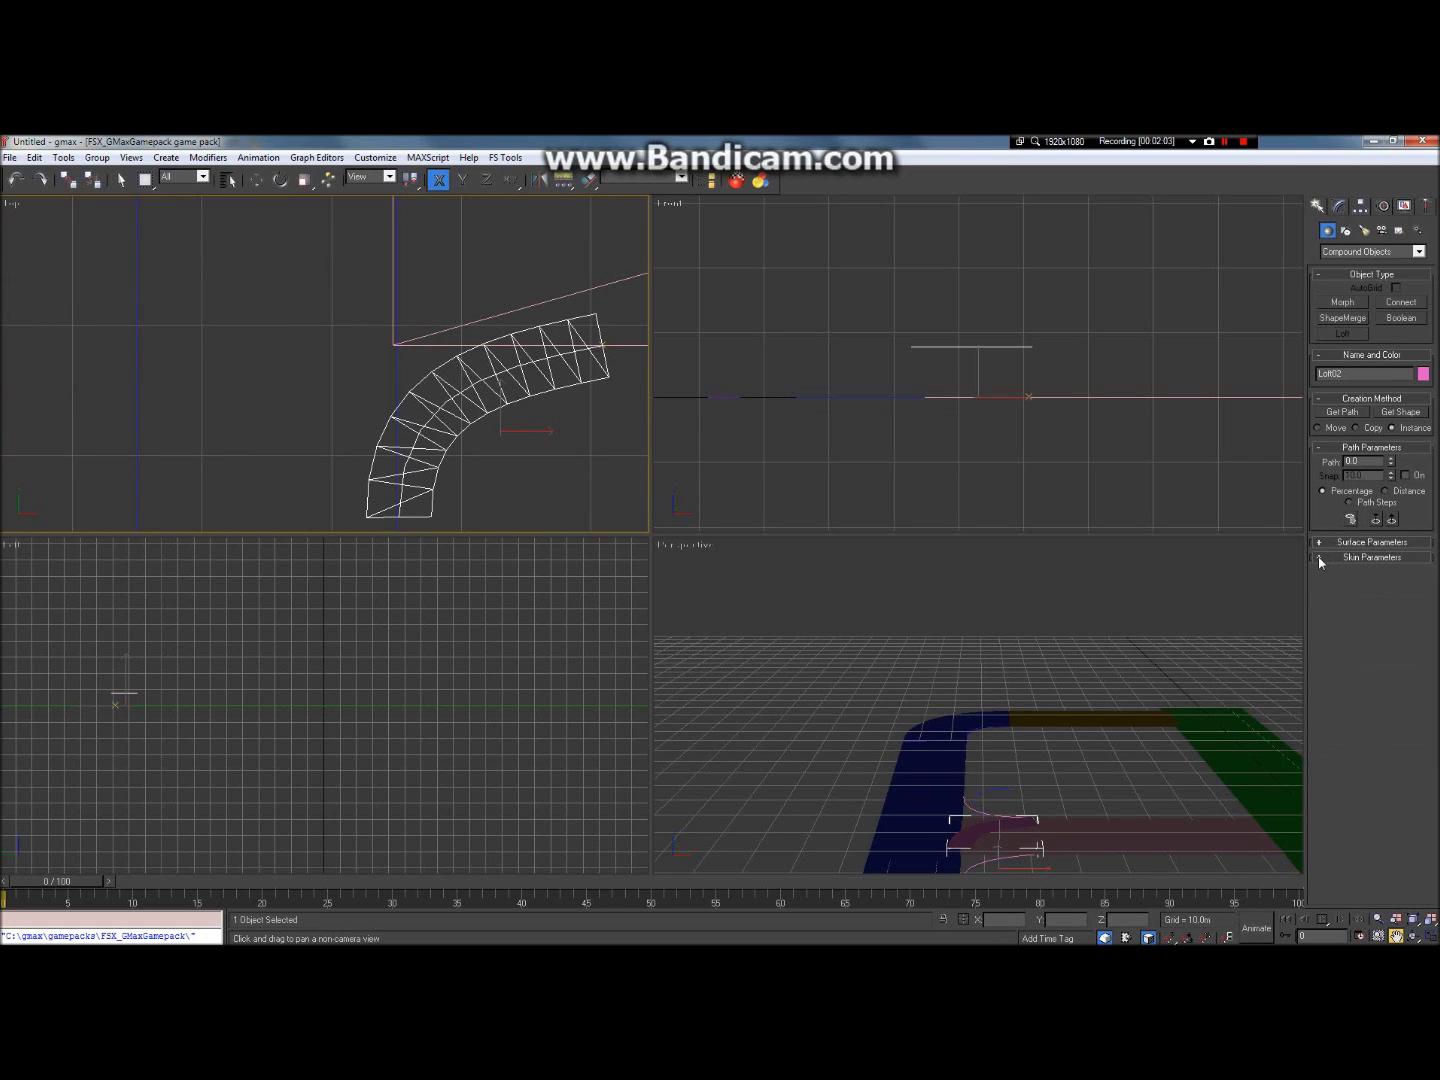
left_click(1319, 558)
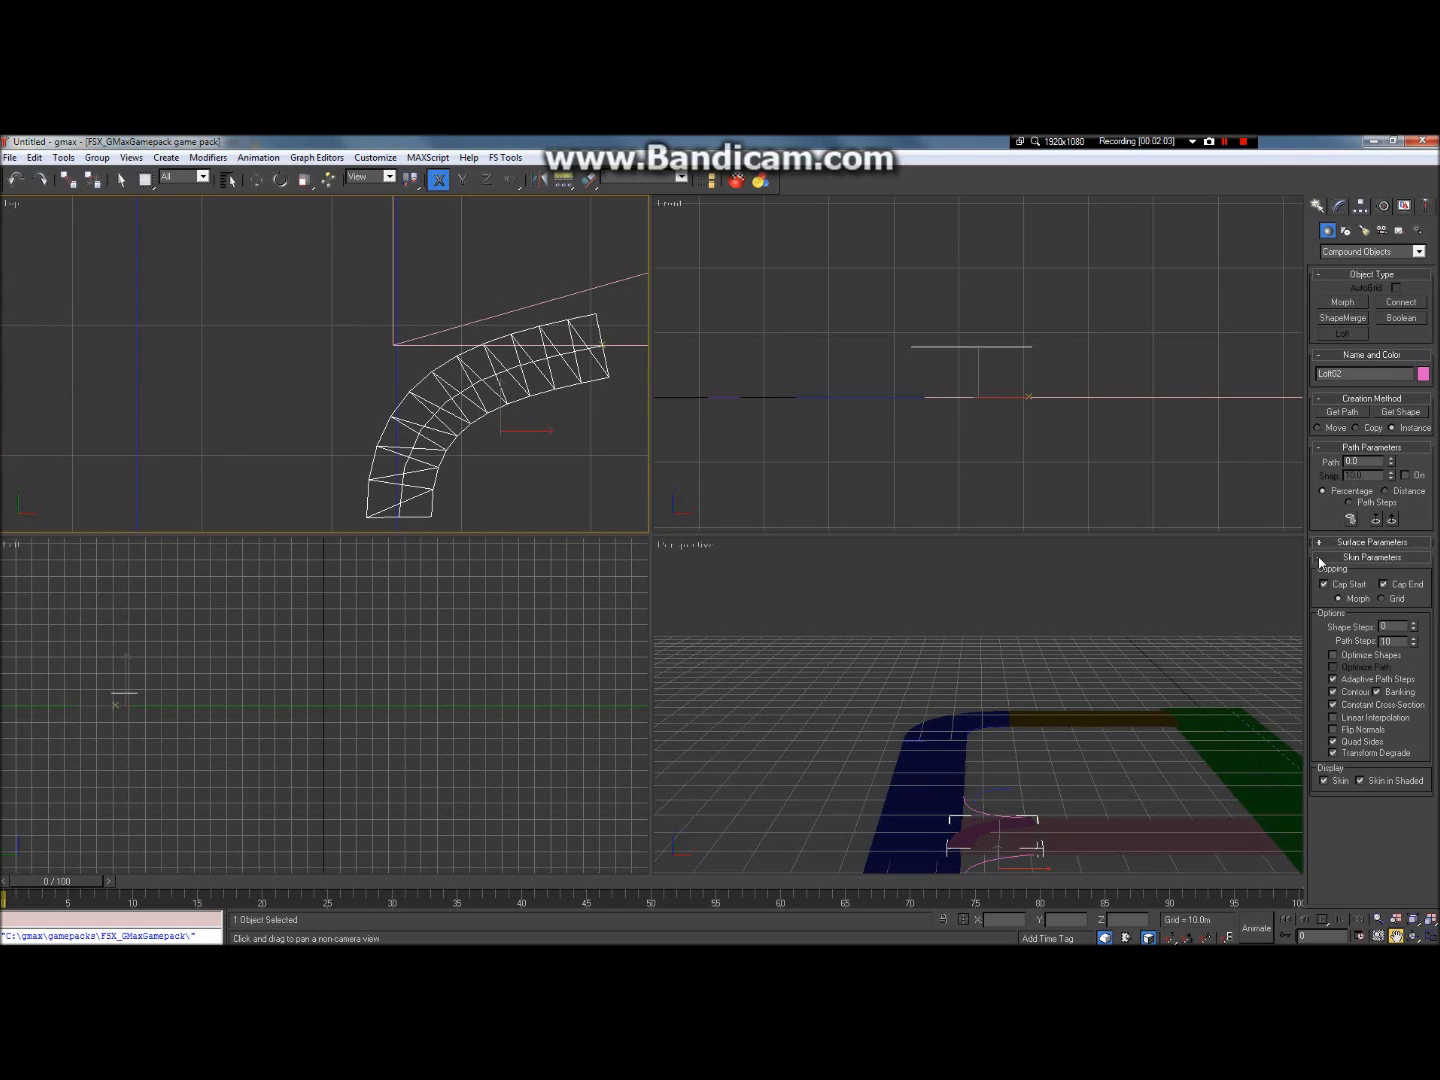
left_click(1414, 644)
left_click(1414, 645)
left_click(1414, 645)
left_click(1414, 644)
left_click(1414, 645)
left_click(1414, 645)
left_click(1414, 645)
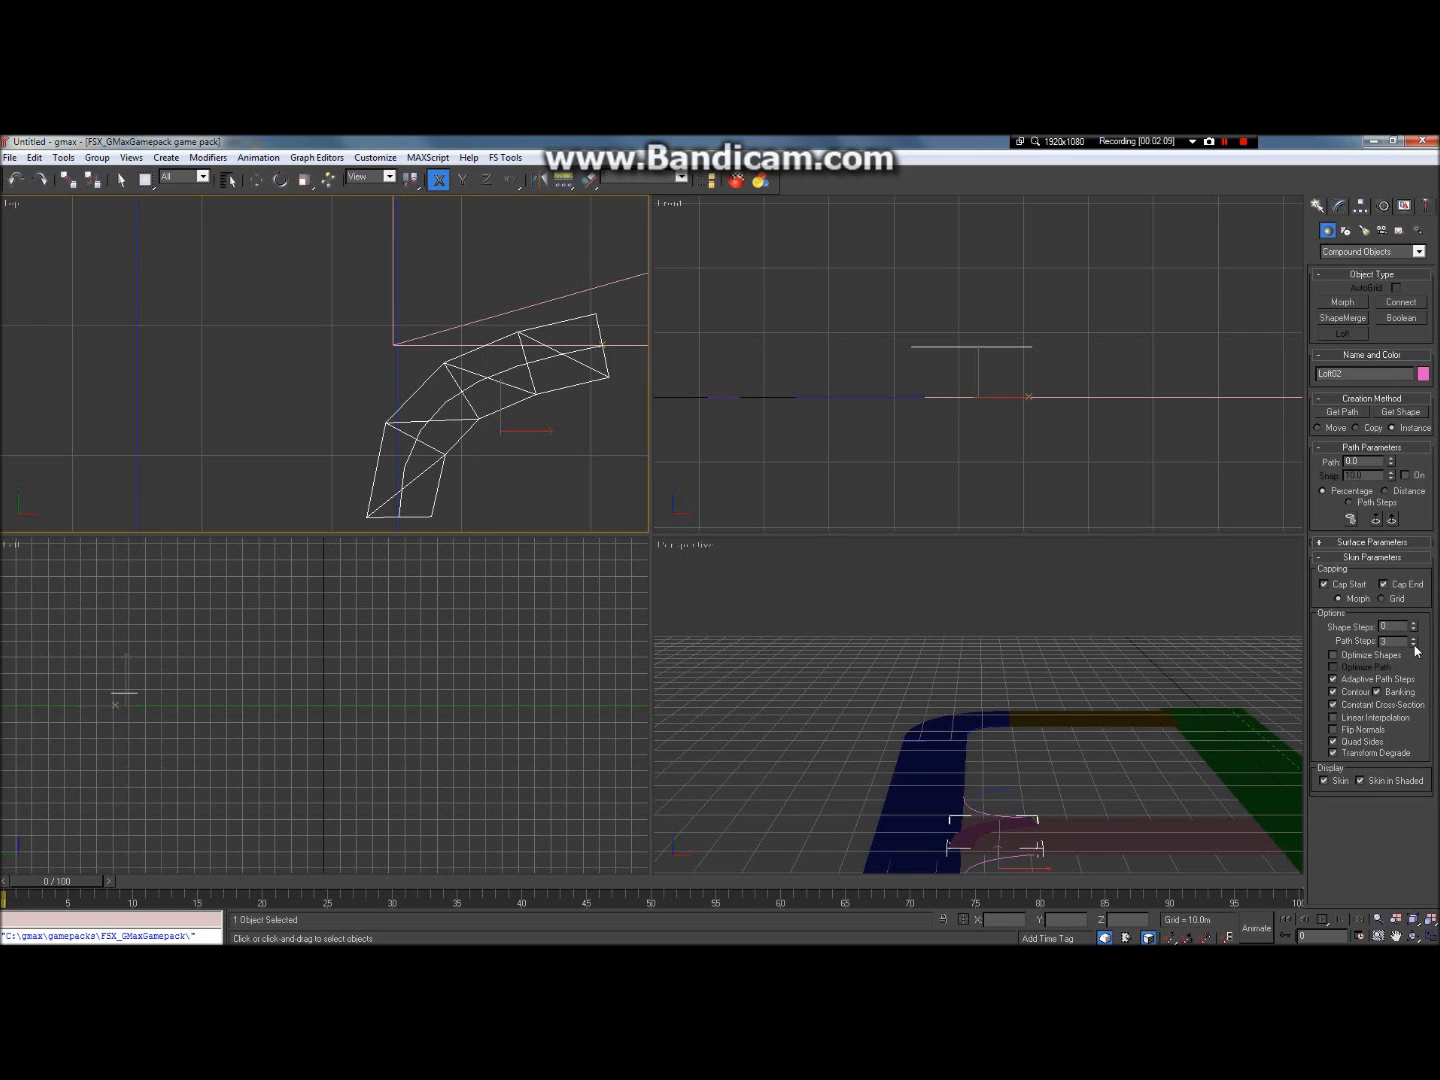
left_click(1414, 640)
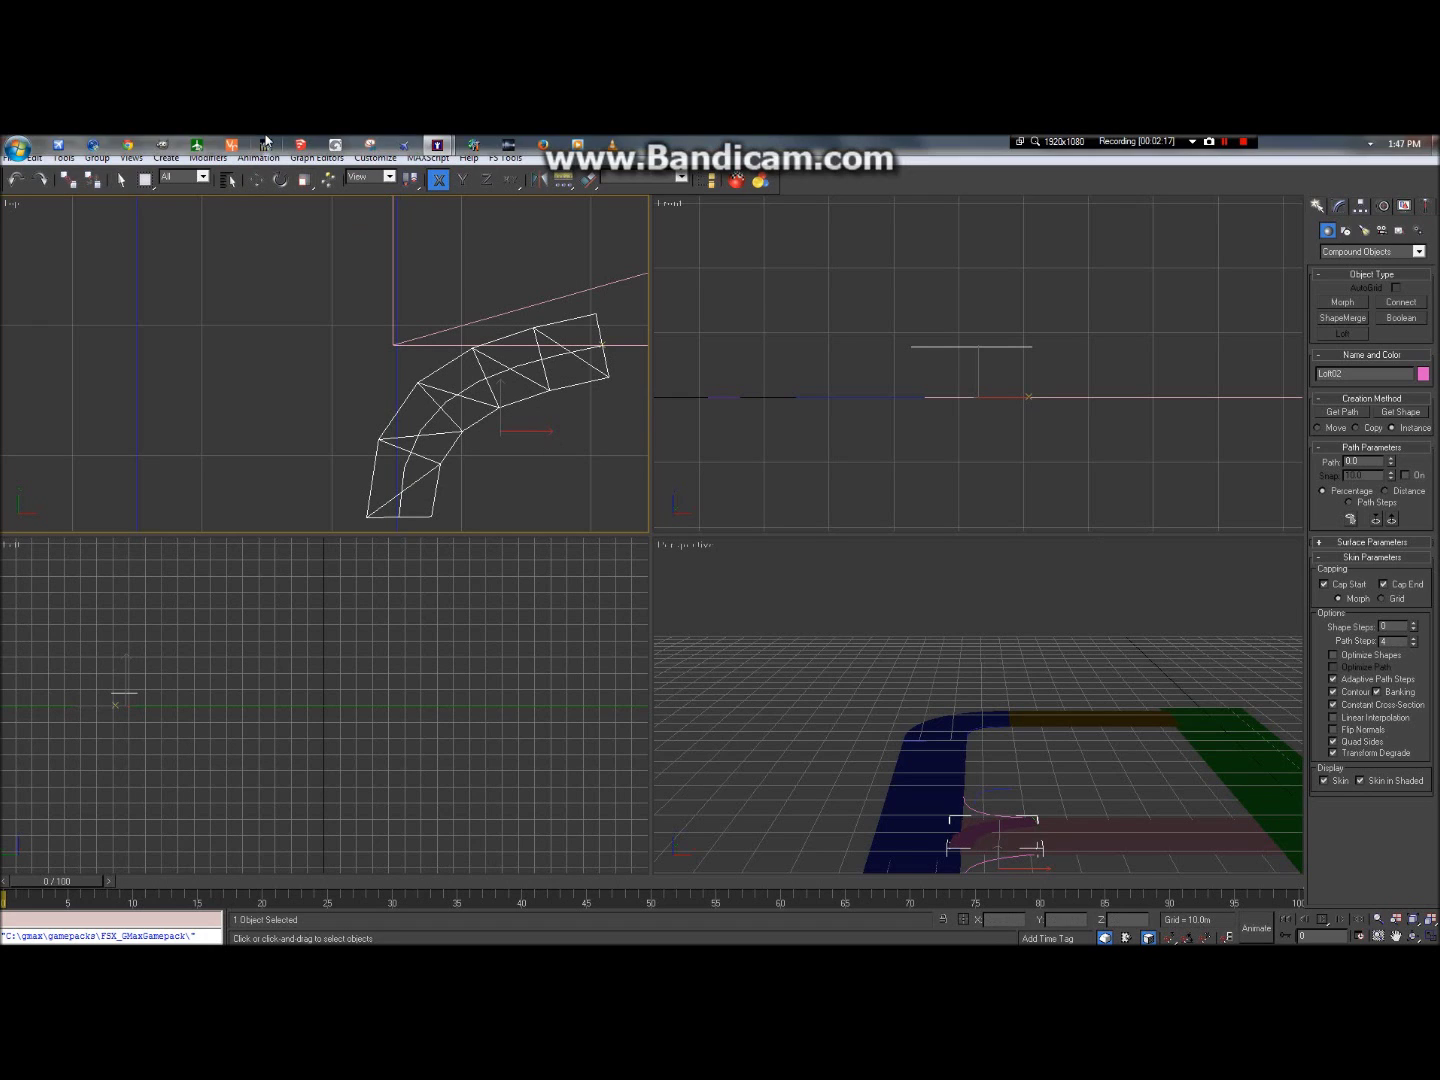
Step: Move the lower loft in the Top view to about X -79.7 m, Y 124.4 m, placing its inner edge along the lower curved spline
left_click(257, 179)
mouse_move(505, 404)
left_mouse_down()
mouse_move(509, 372)
mouse_move(514, 399)
mouse_move(487, 397)
left_mouse_up()
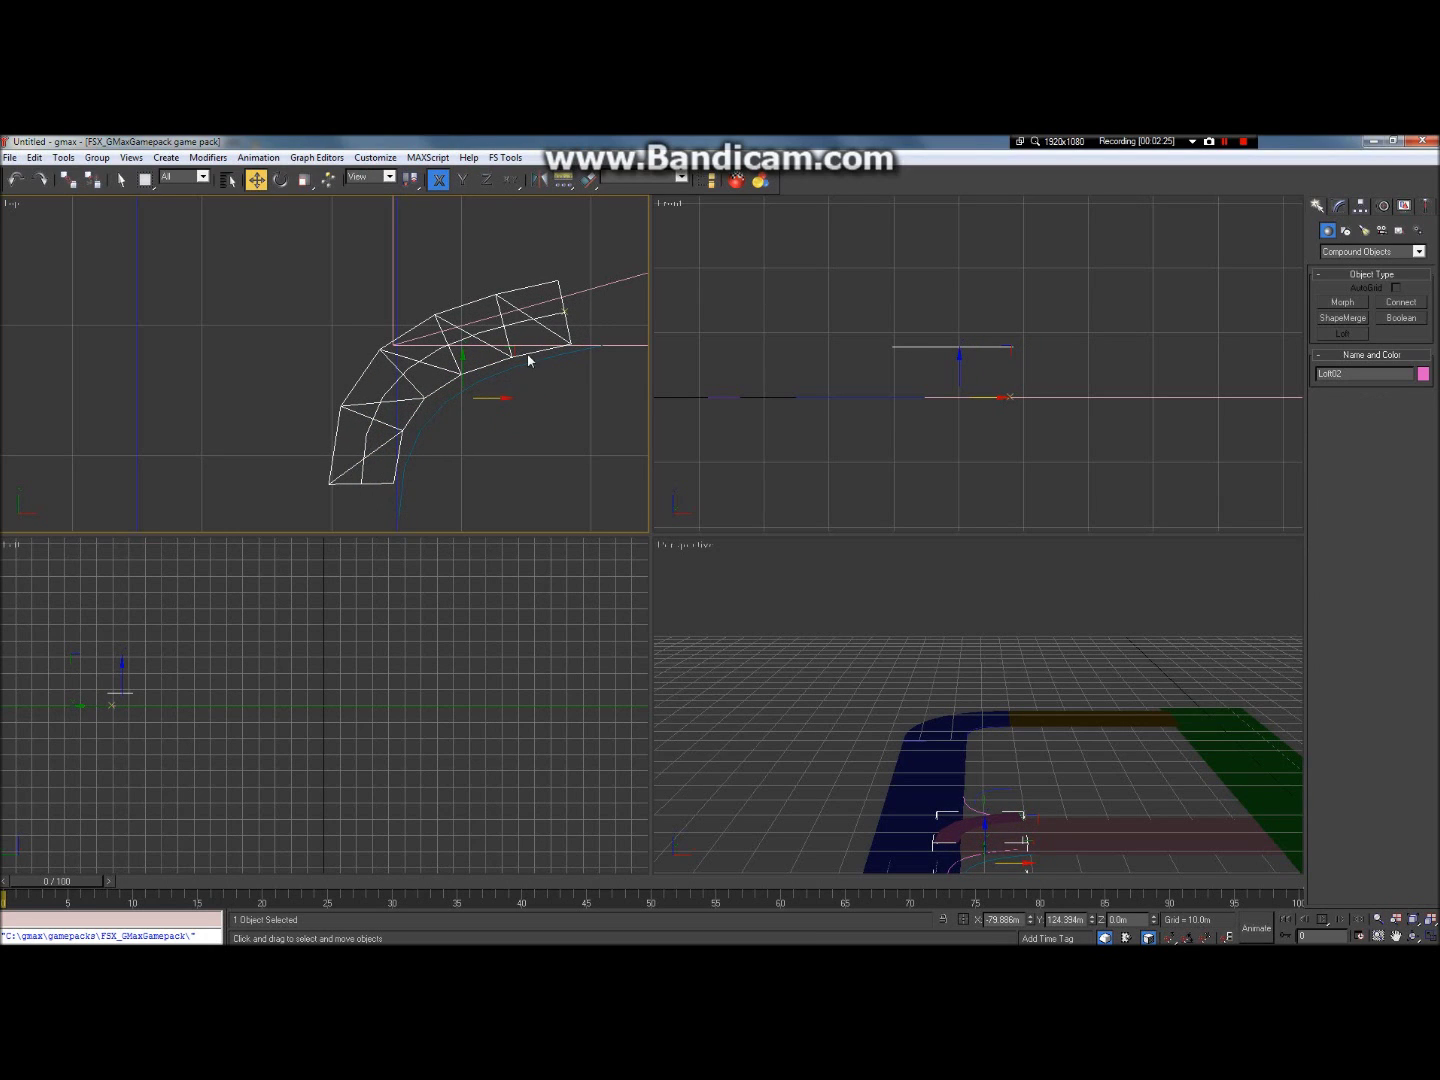
left_click_drag(488, 399, 490, 399)
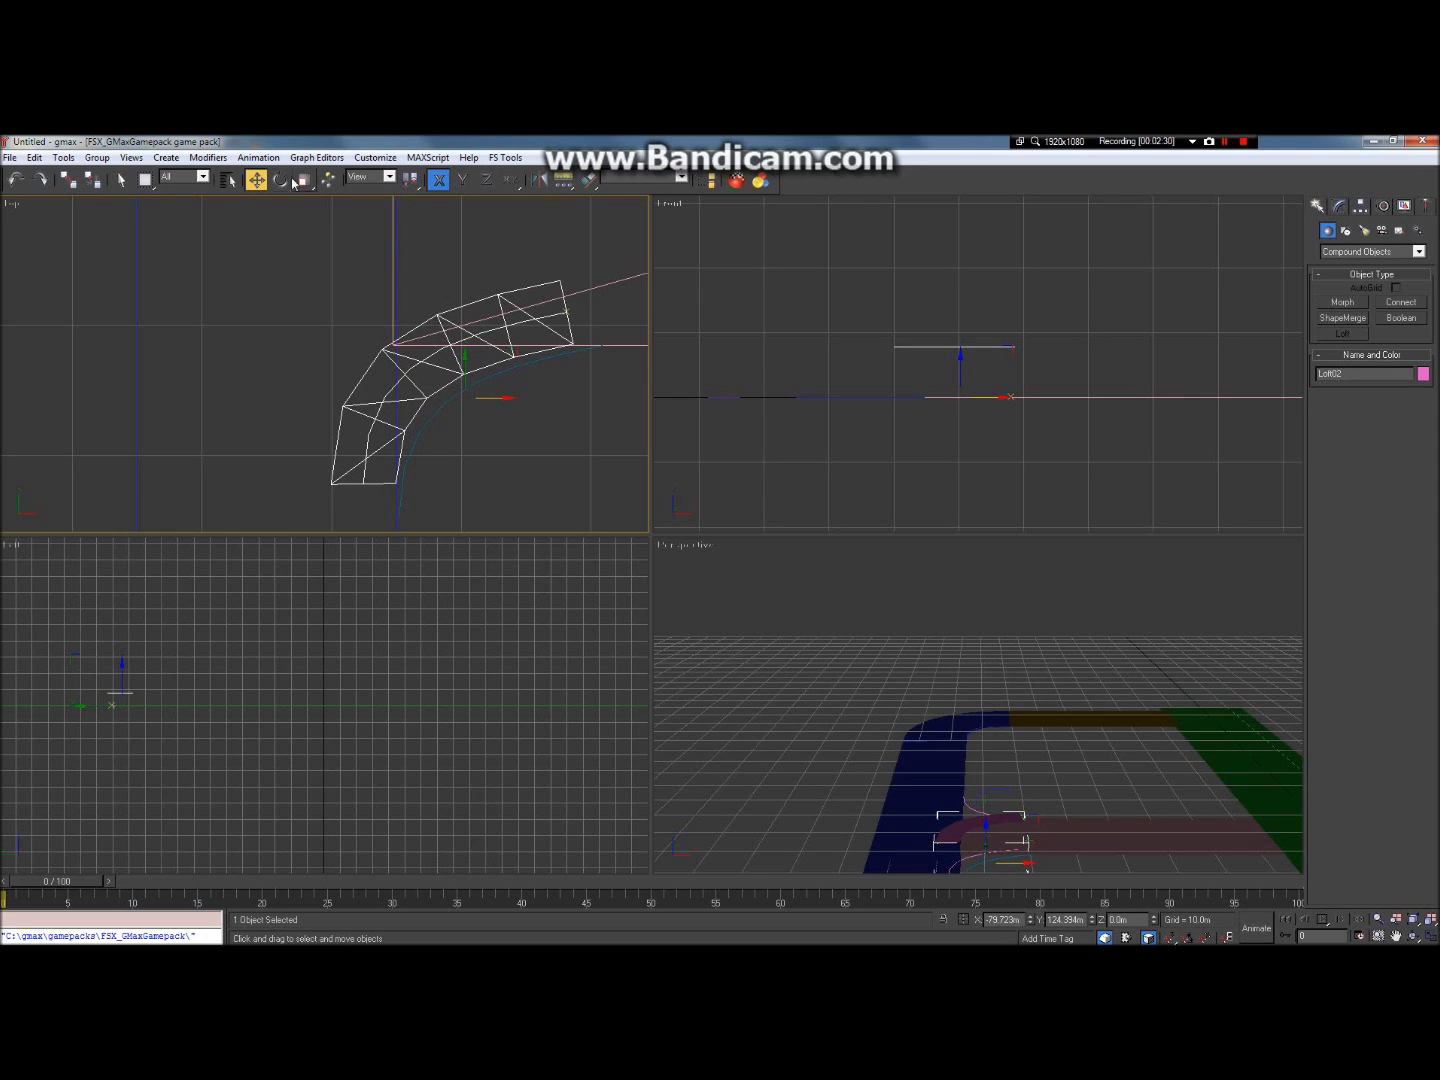
Step: Loft the upper curved spline Line02 at the taxiway junction, picking Rectangle01 as its shape from the object list
left_click(122, 179)
left_click(593, 470)
scroll(546, 405, "down", 1)
scroll(530, 392, "up", 3)
left_click(520, 354)
left_click(611, 435)
scroll(517, 348, "down", 5)
scroll(499, 267, "up", 6)
left_click(482, 287)
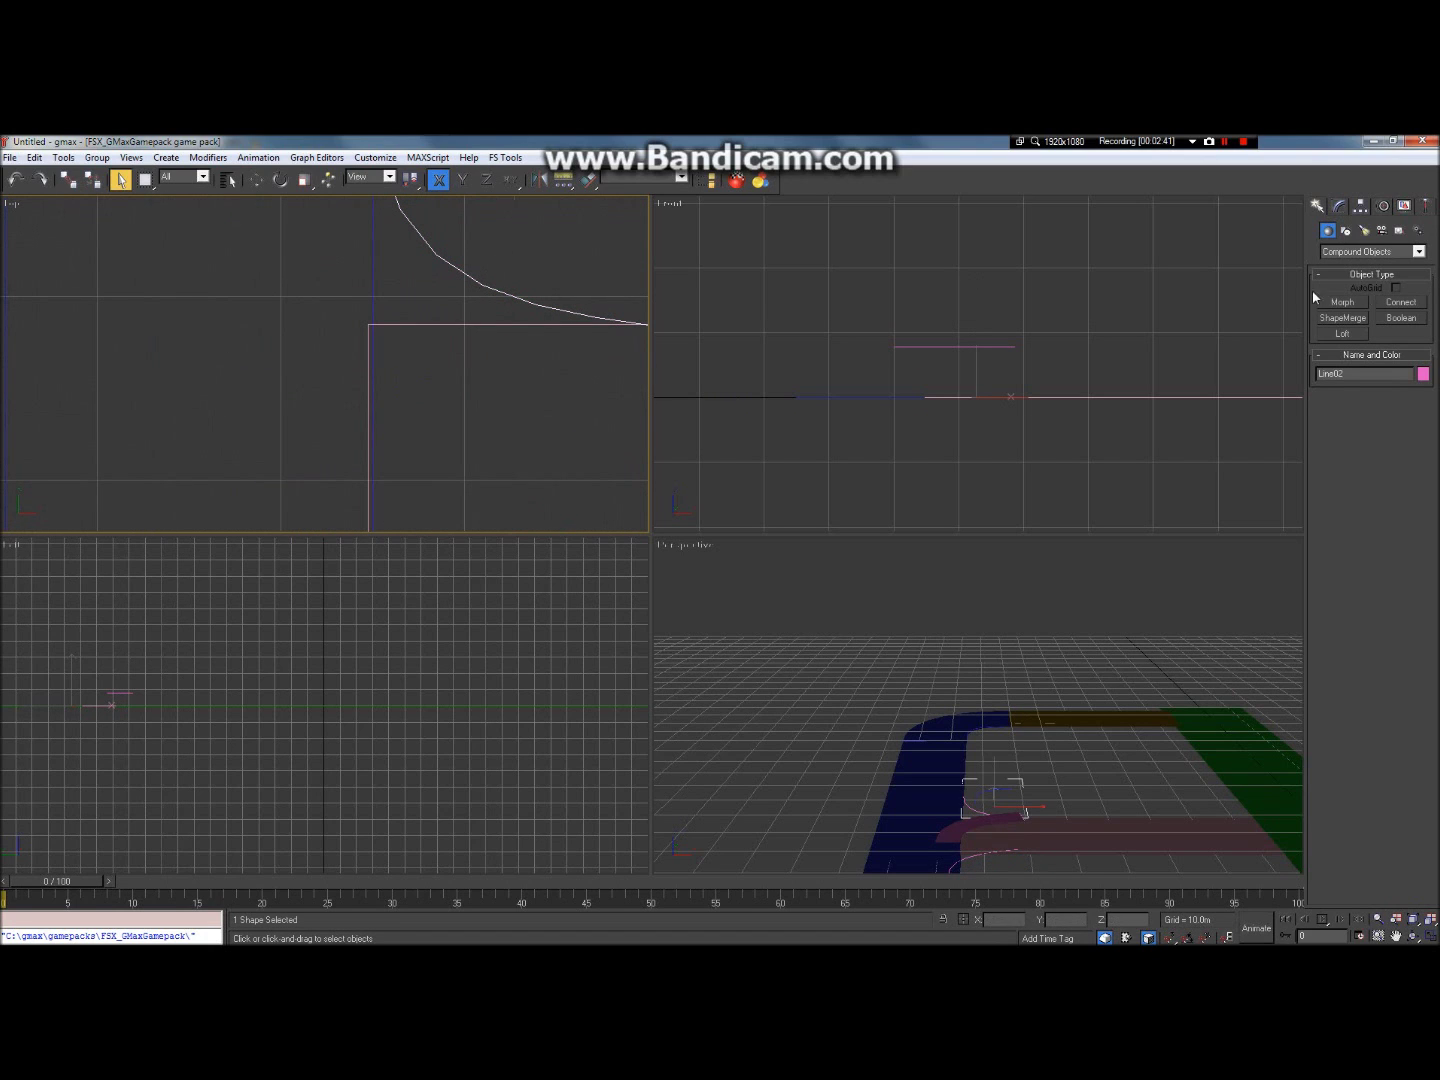
left_click(1344, 333)
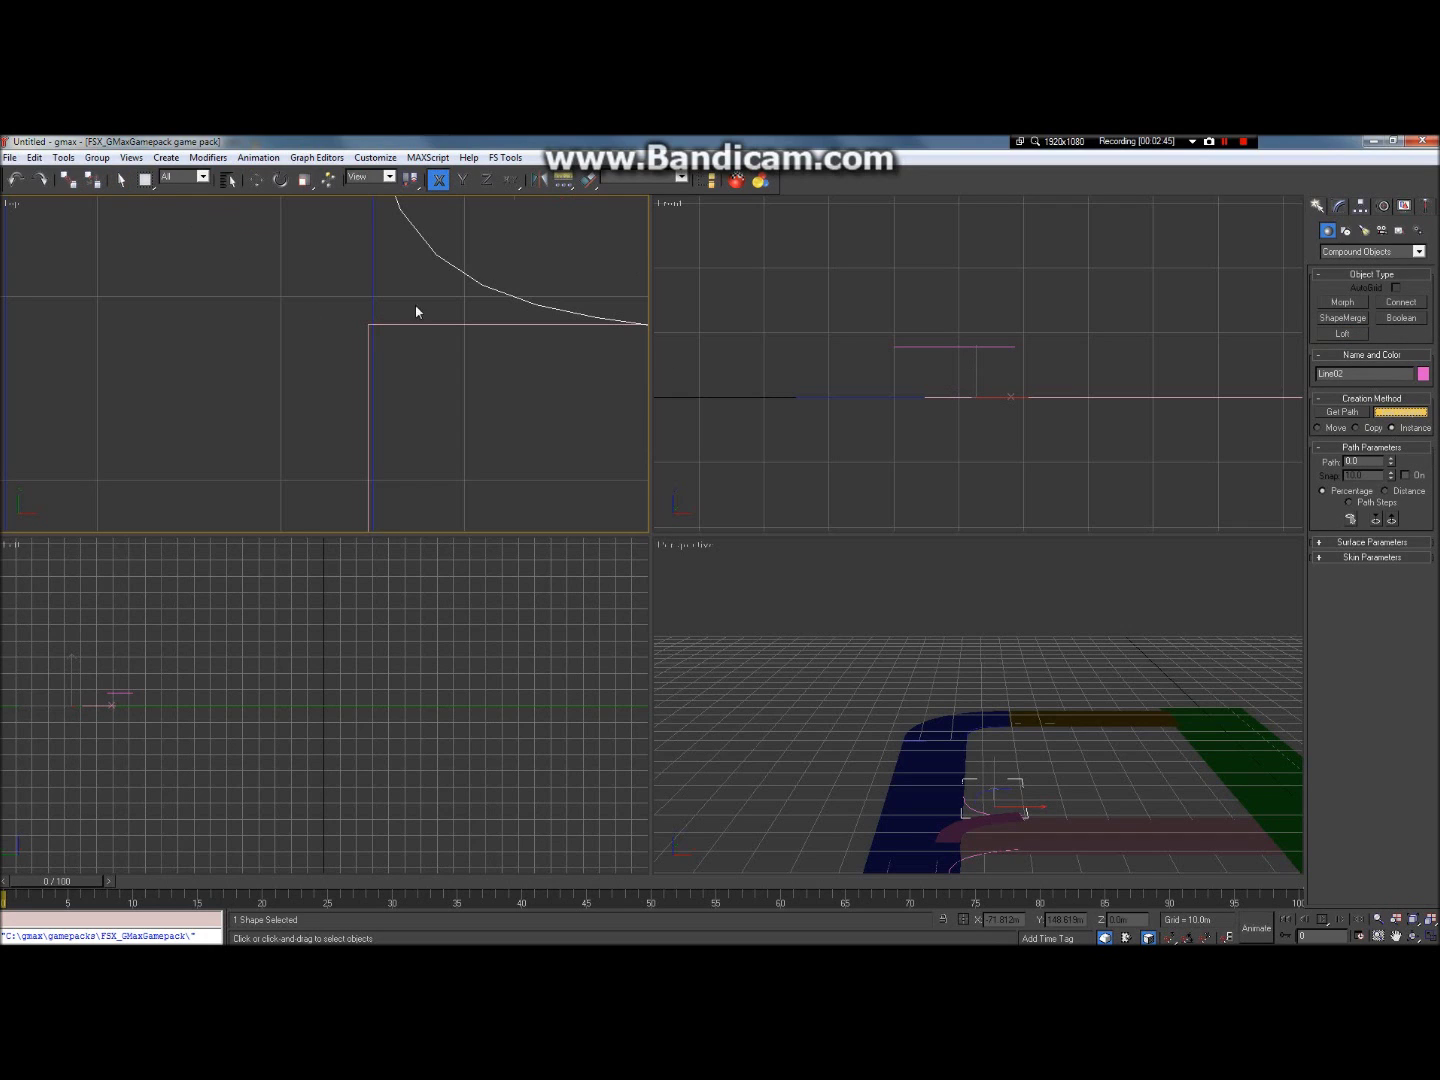
left_click(229, 179)
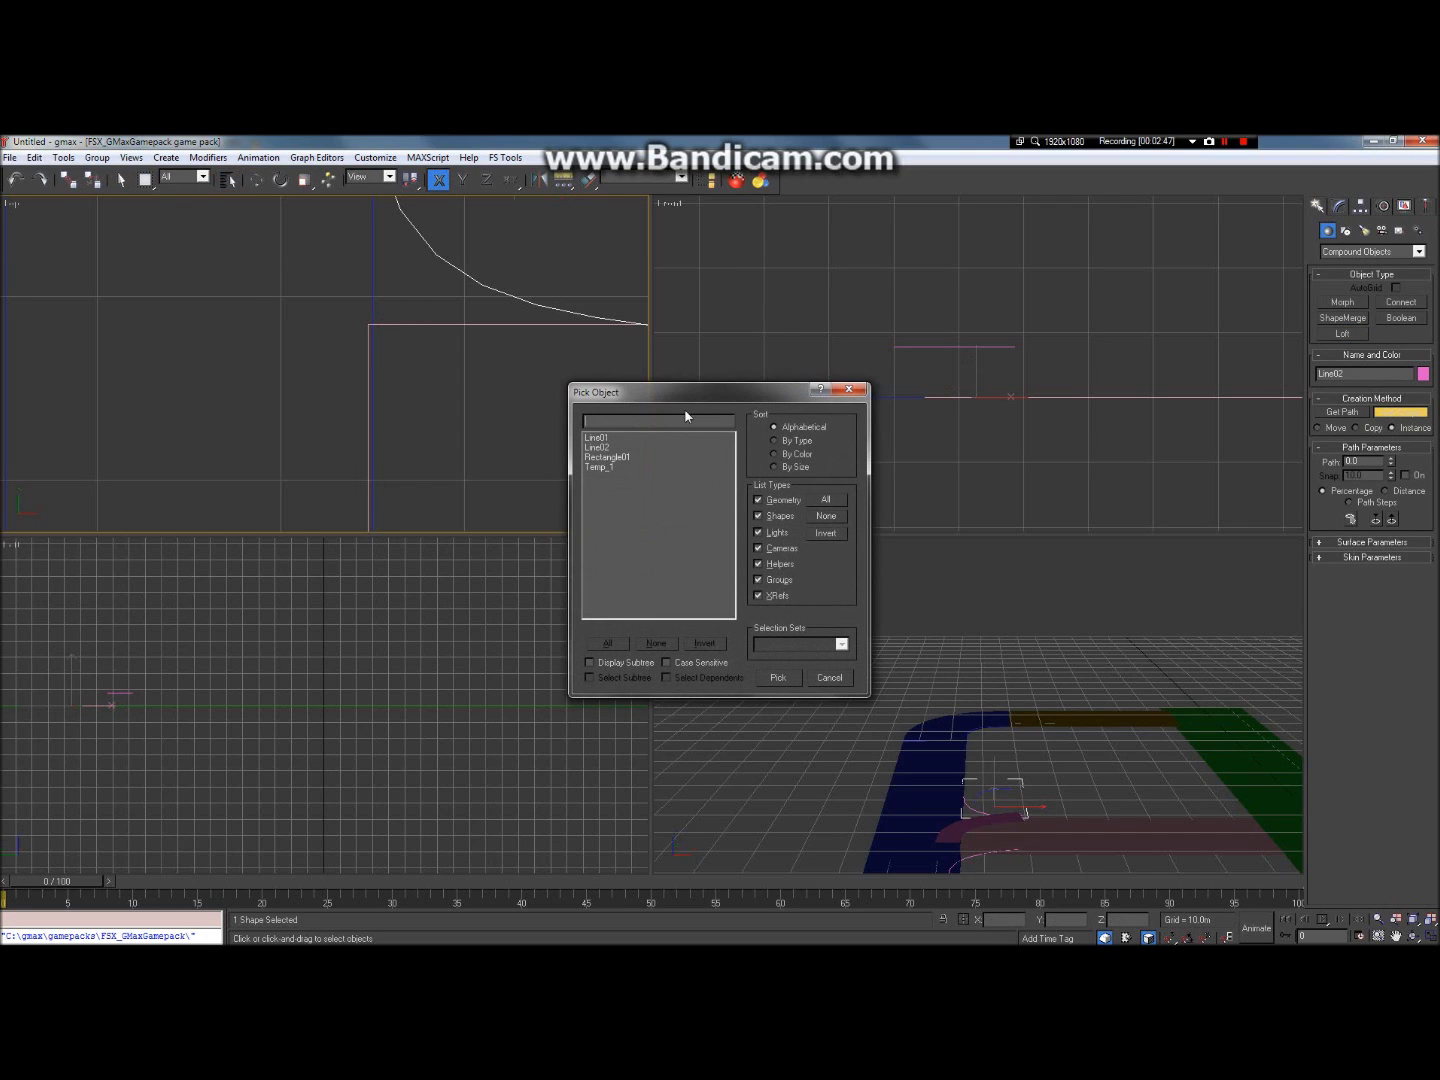
left_click(604, 466)
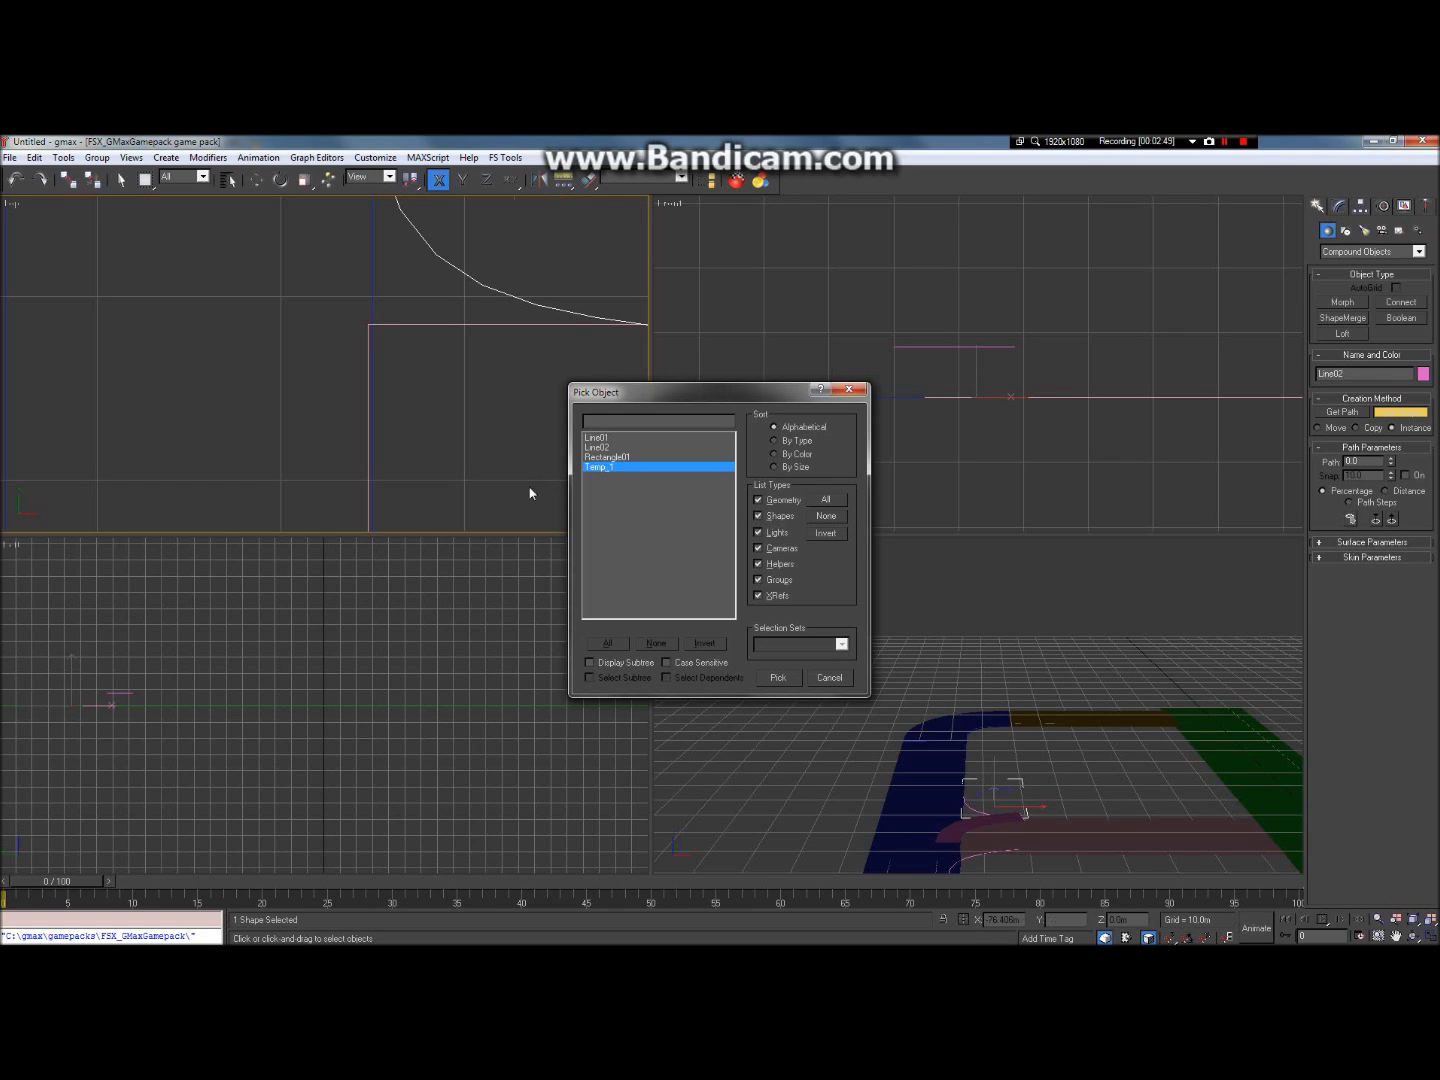
left_click(636, 448)
left_click(635, 458)
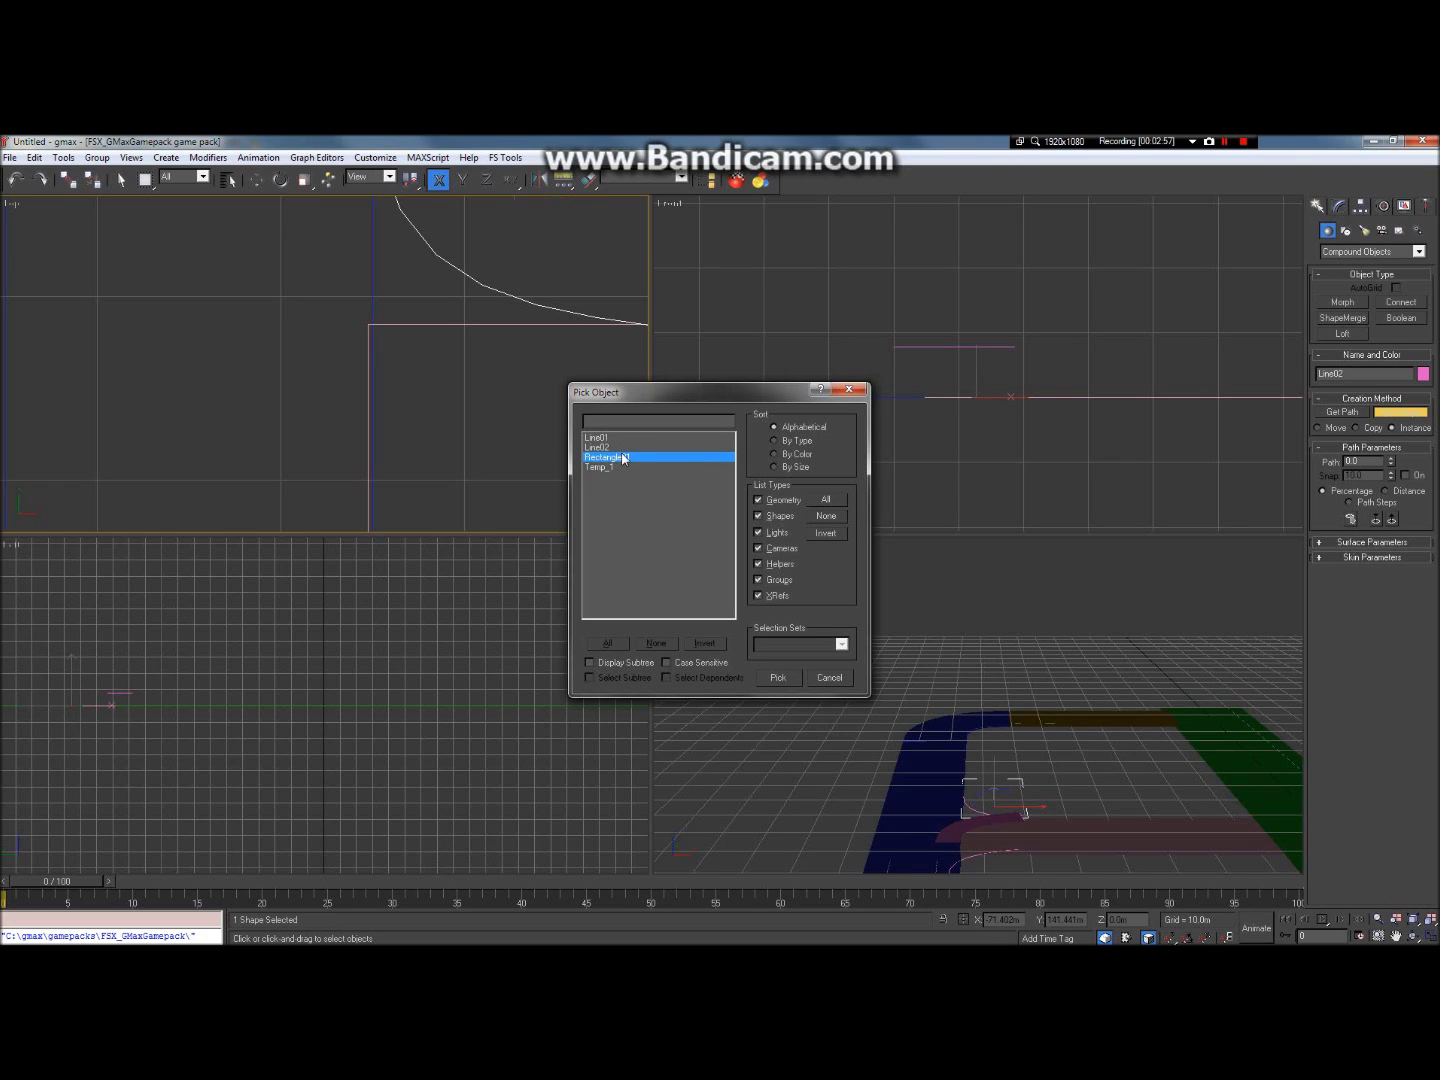
double_click(627, 461)
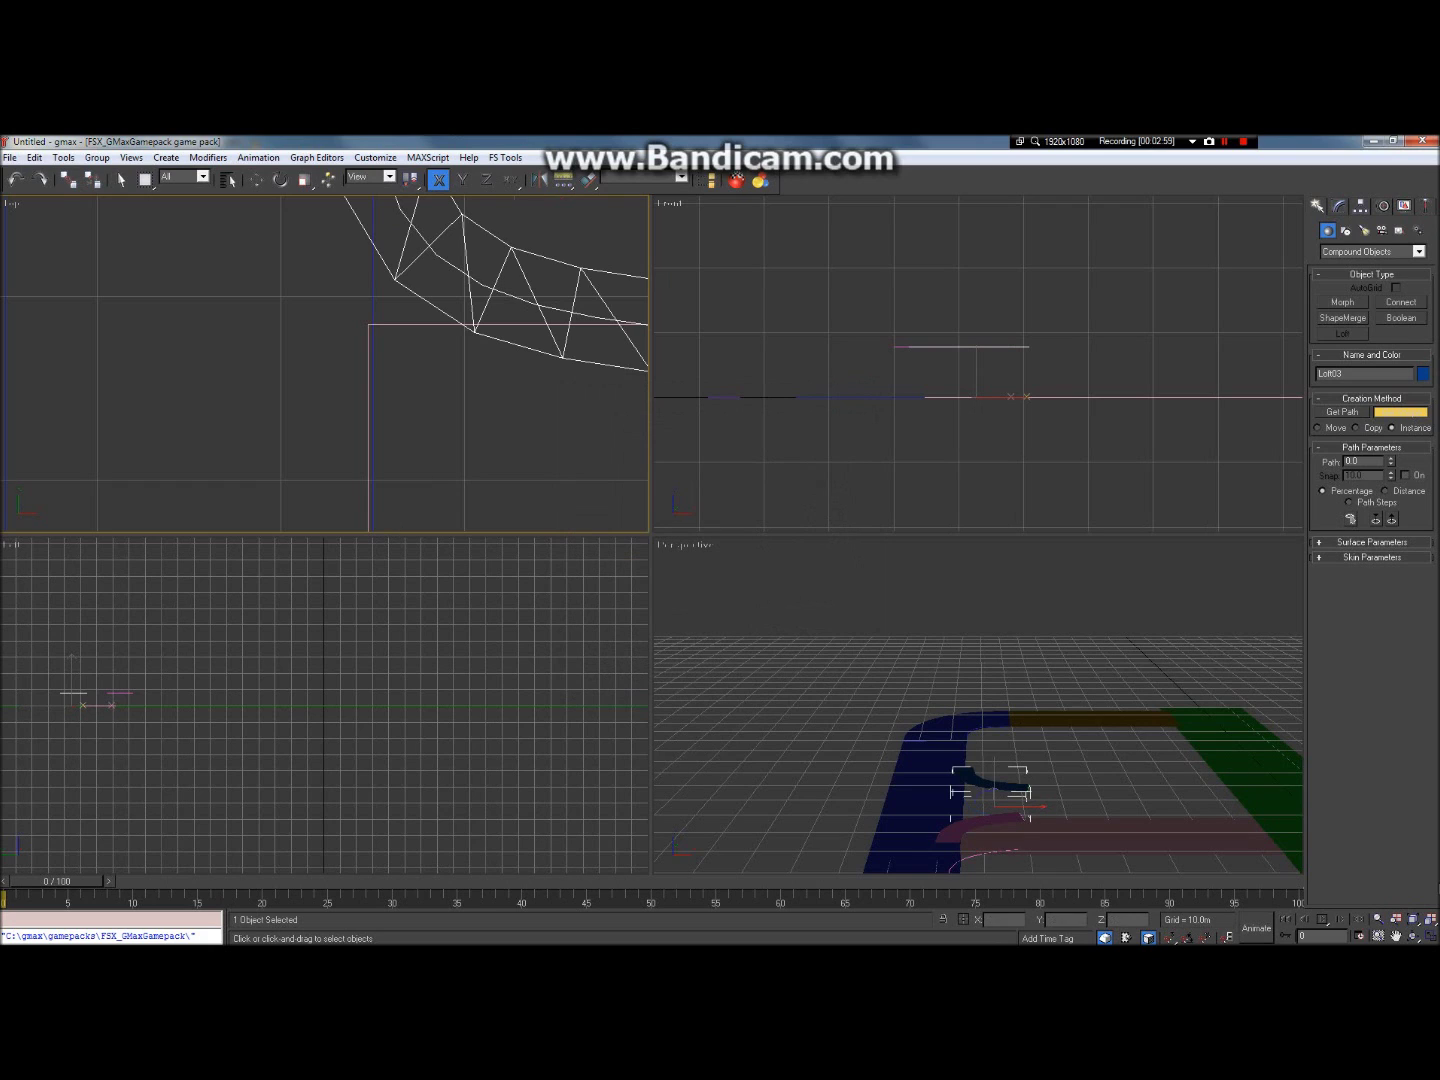
Step: Move the upper loft about 2.4 m along both negative Y and negative X in the Top view, bringing its inner edge toward the curved spline
left_click(1396, 935)
left_click_drag(375, 373, 415, 447)
scroll(391, 346, "down", 2)
left_click(256, 179)
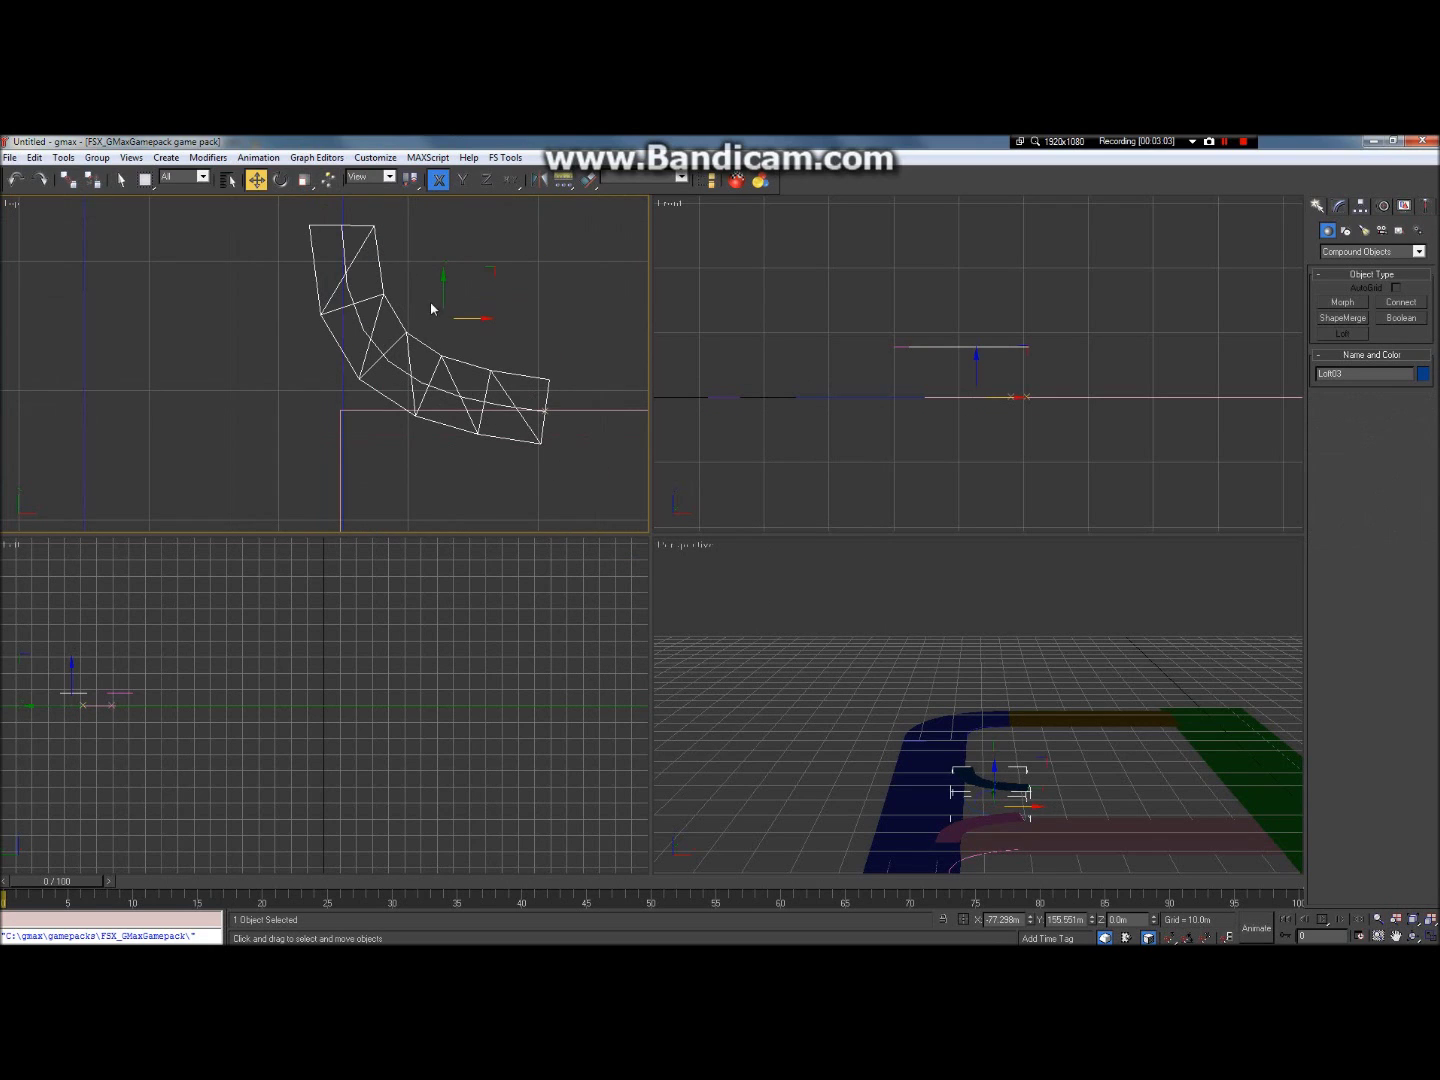
left_click_drag(445, 284, 445, 313)
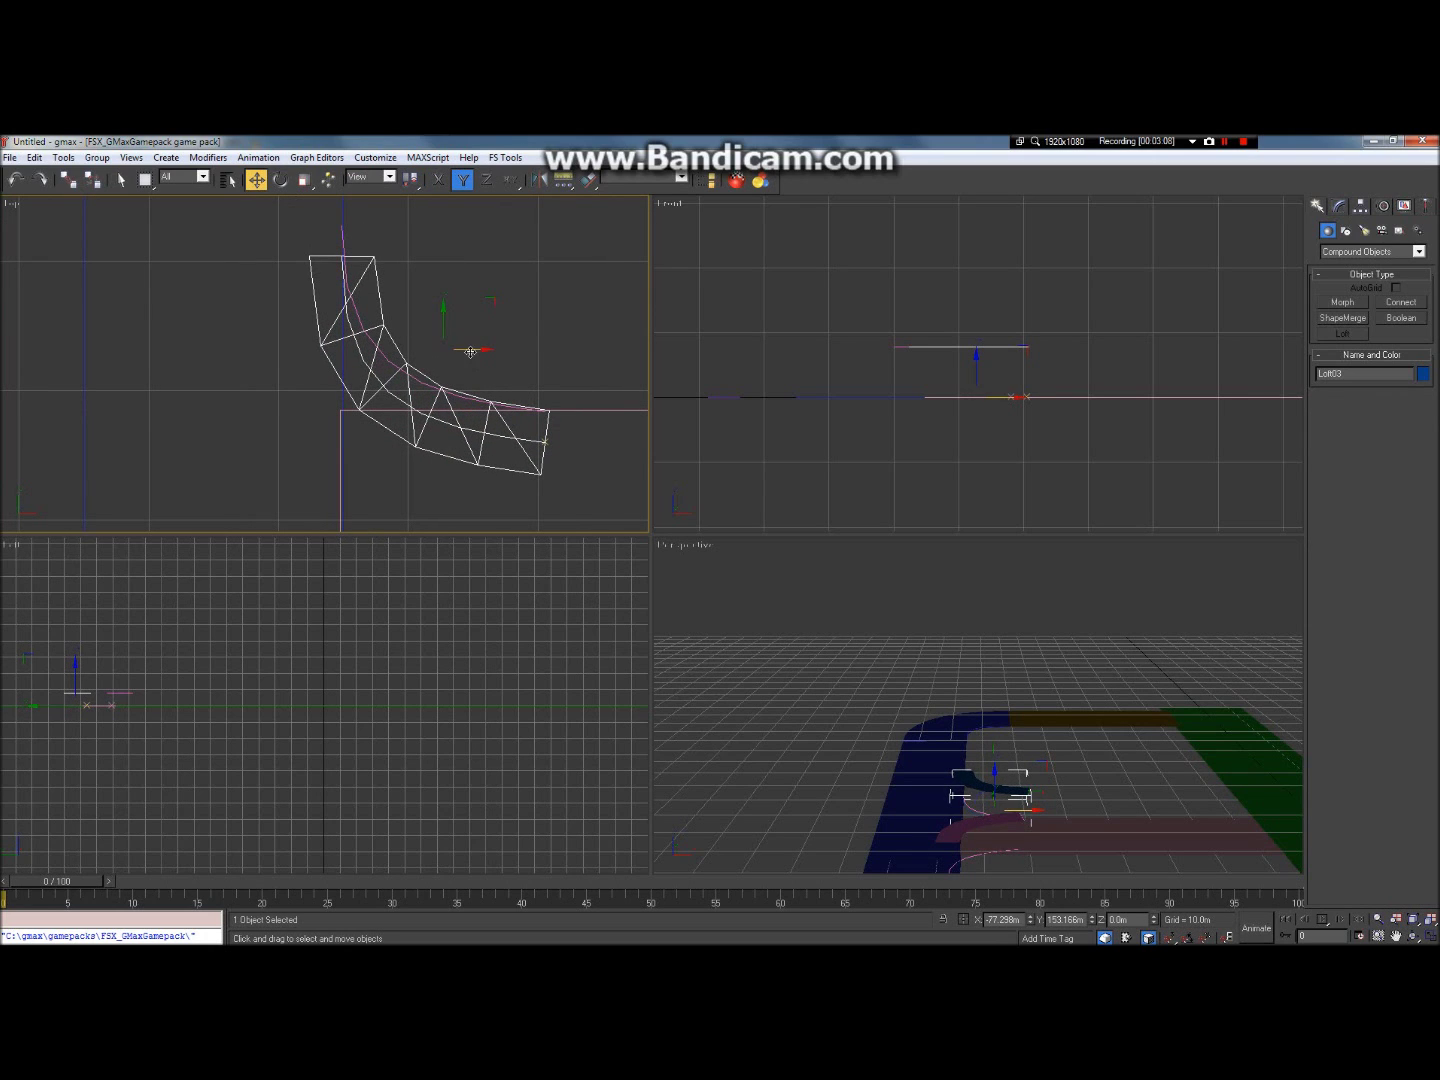
left_click_drag(471, 349, 439, 349)
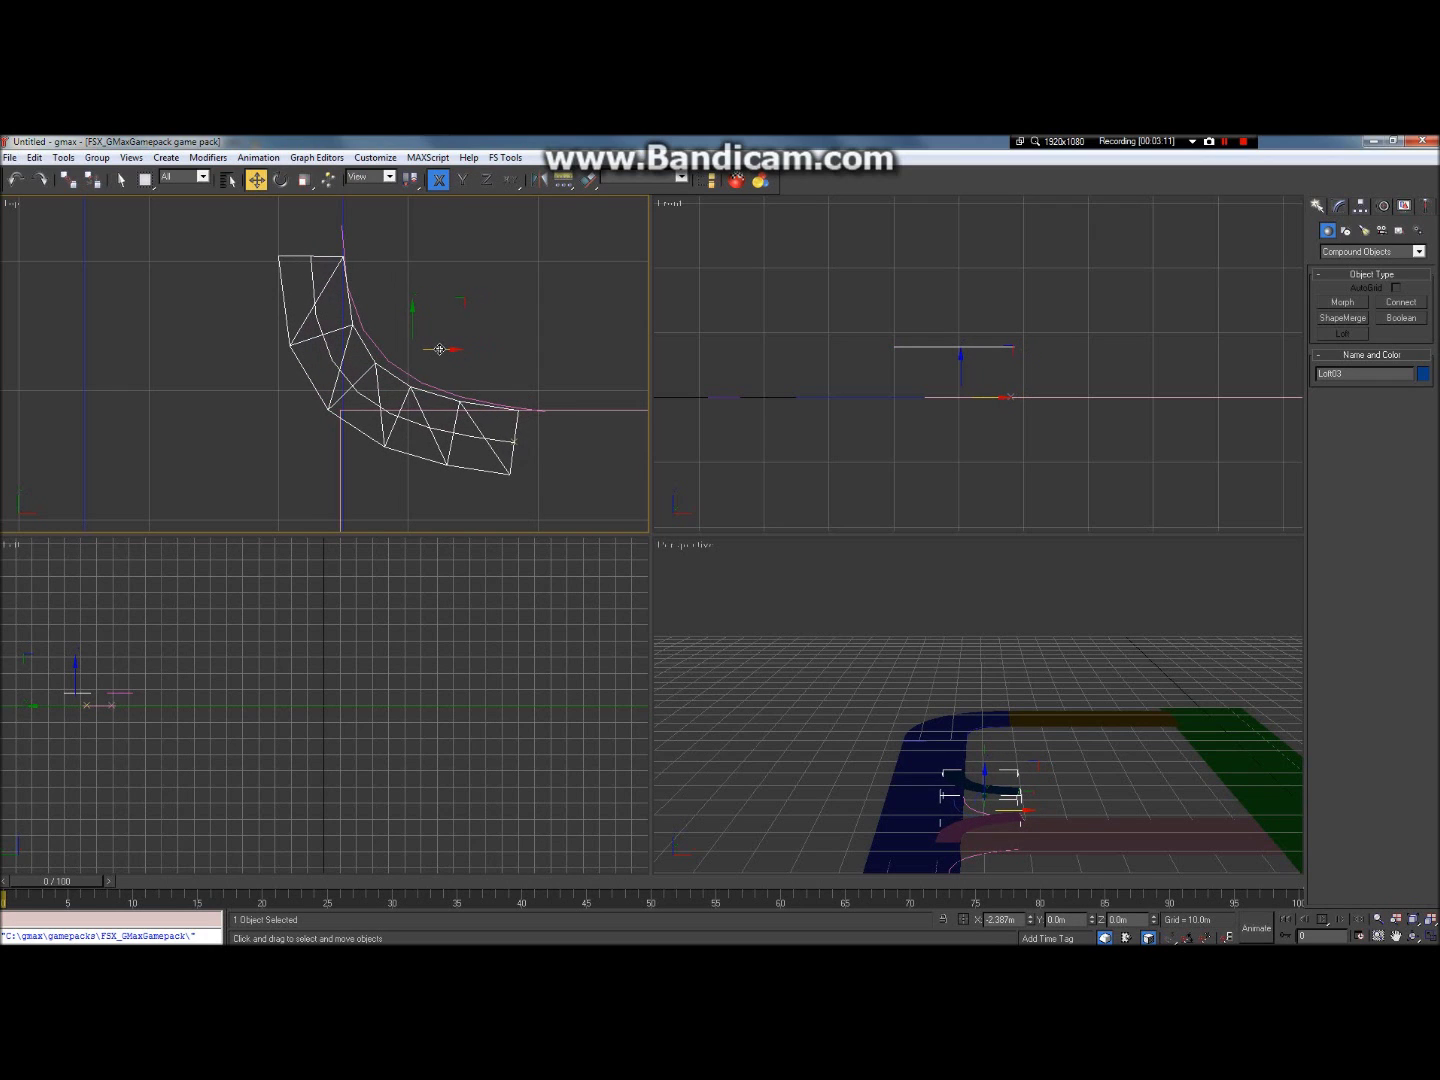
Step: Delete the leftover curved path spline running along the inner edge of the upper curved loft
scroll(309, 270, "up", 5)
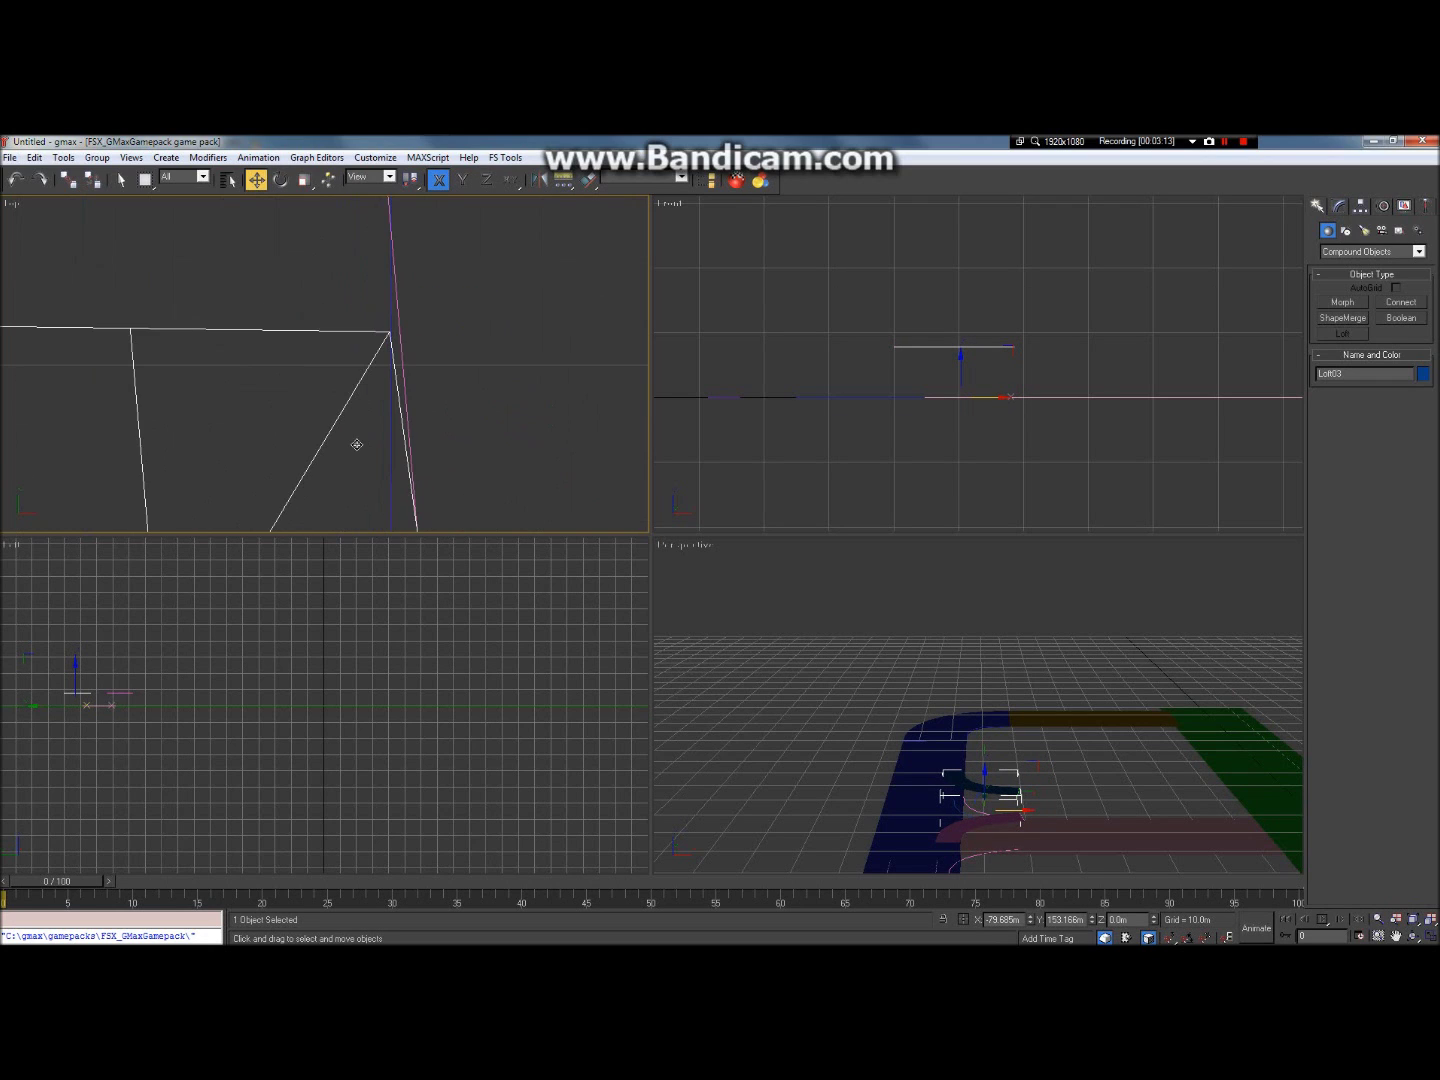
scroll(380, 222, "down", 5)
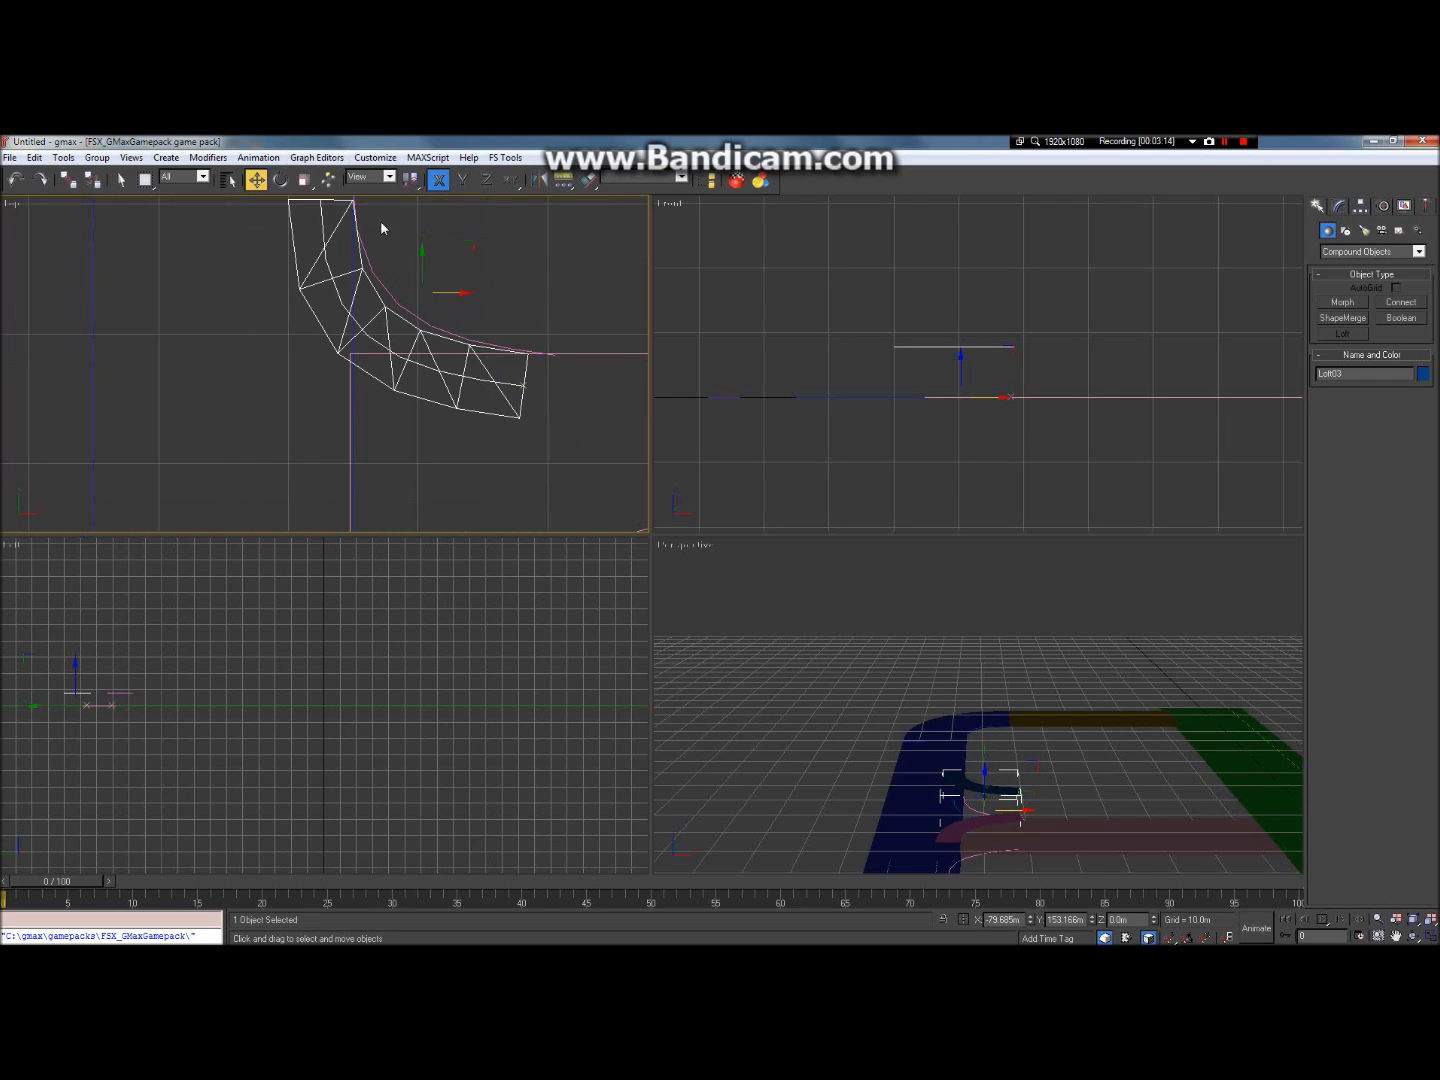
left_click(121, 180)
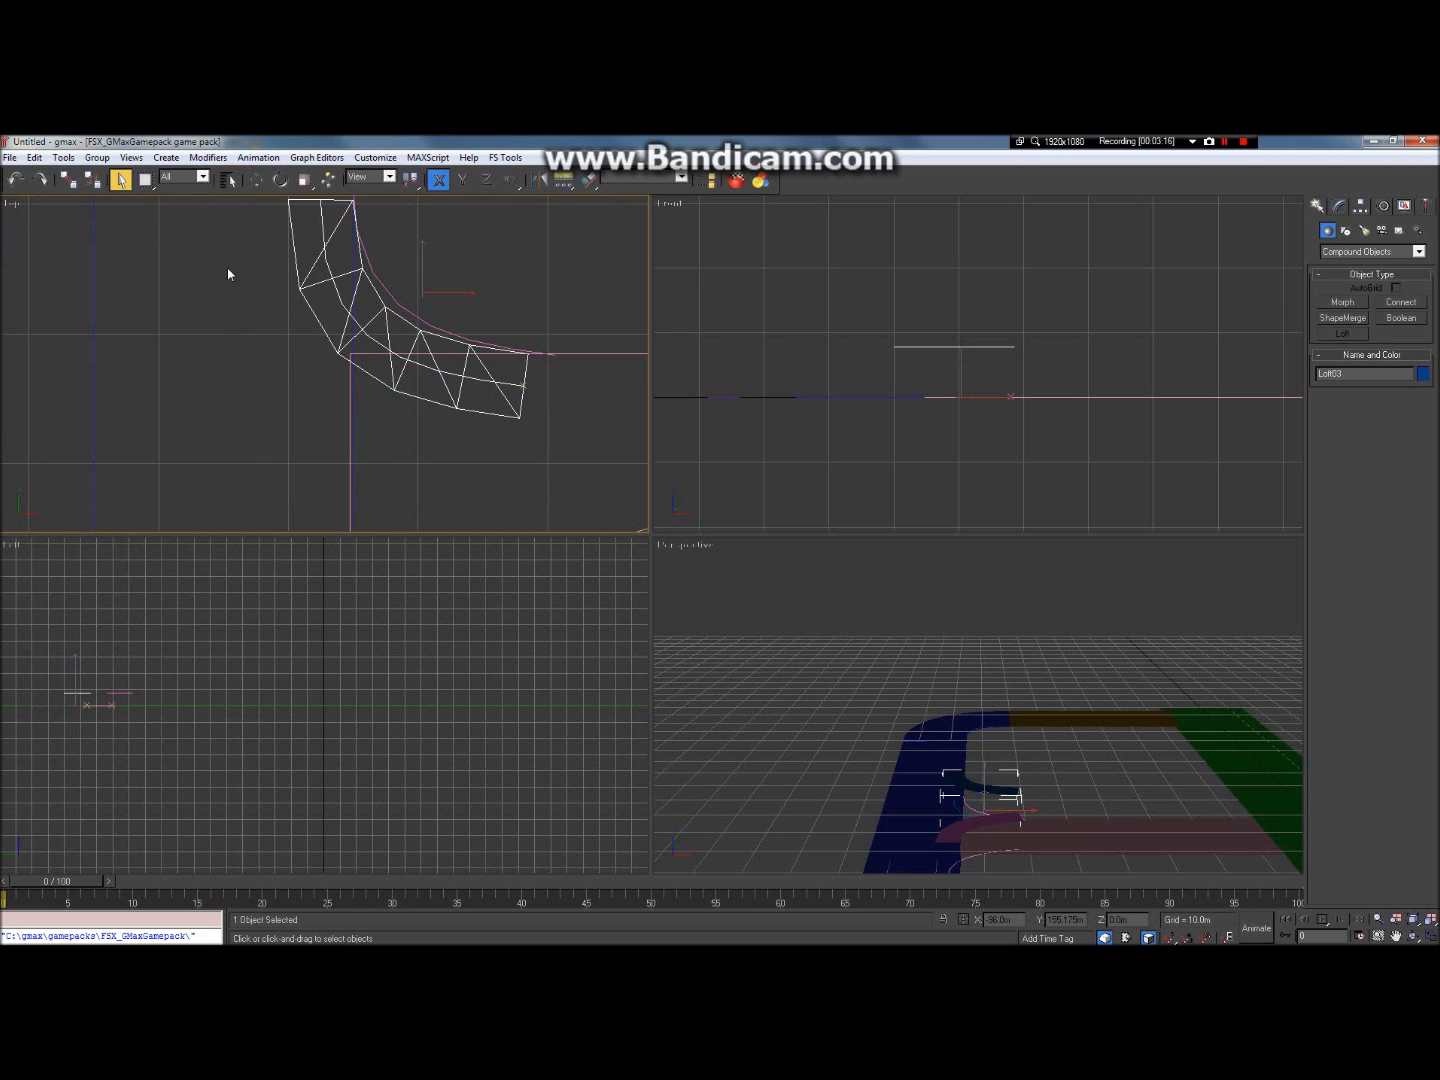
left_click(413, 316)
key("Delete")
scroll(363, 286, "down", 5)
scroll(315, 247, "up", 5)
scroll(501, 281, "up", 5)
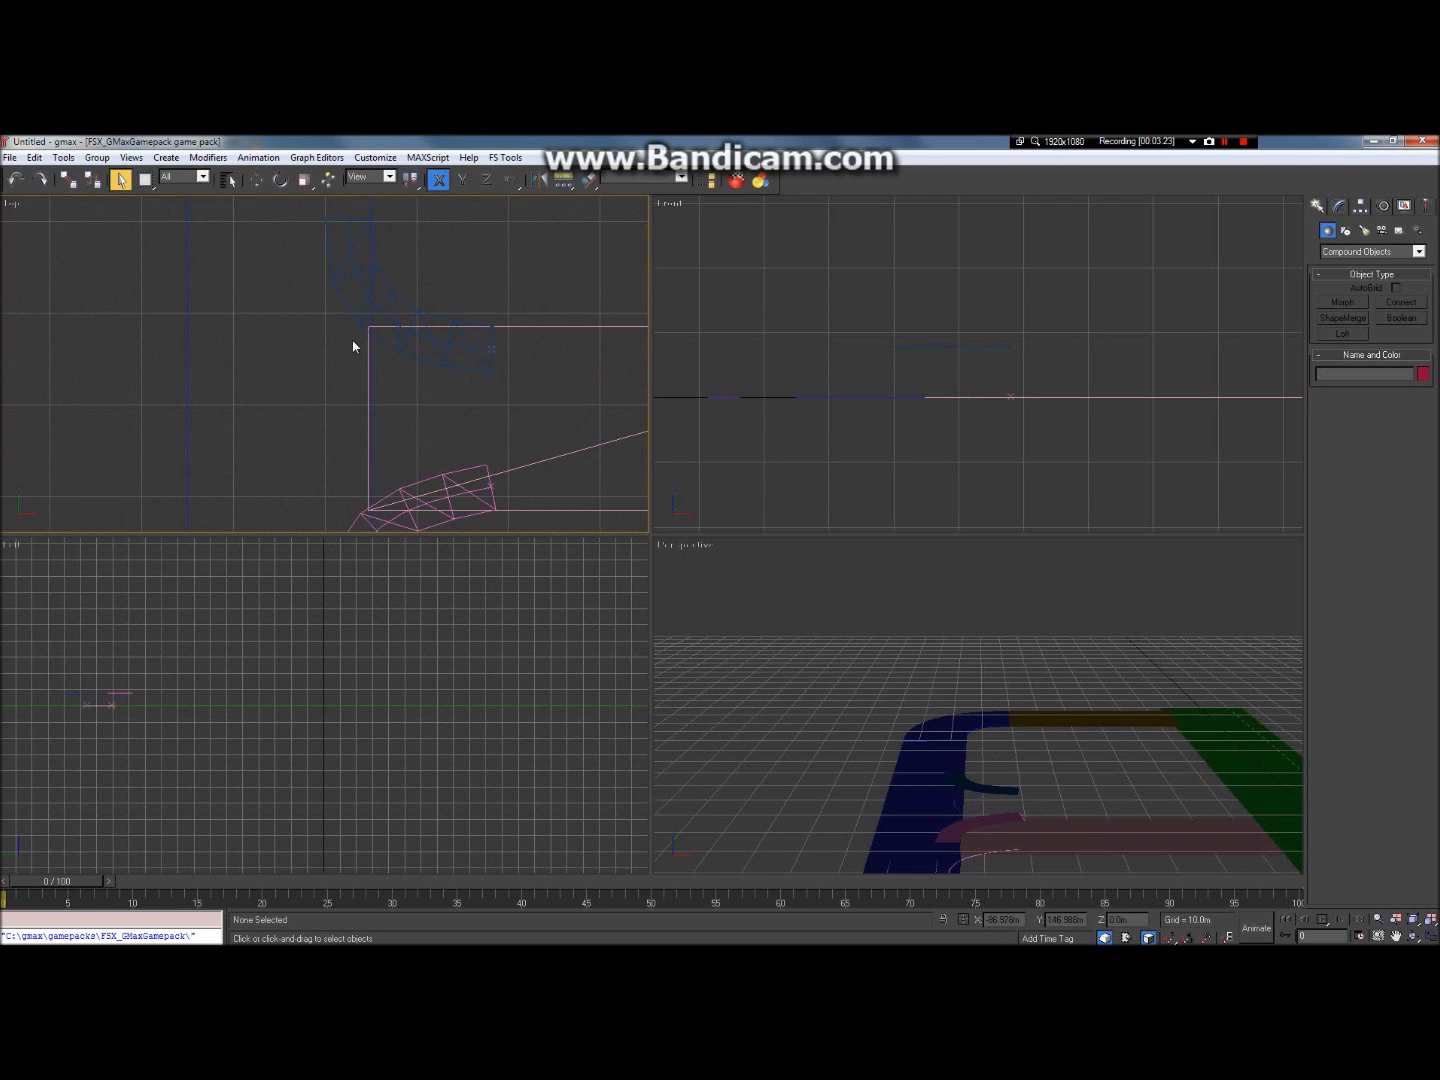
Step: Select both curved lofts at the blue-strip end of the pink connecting rectangle
left_click(391, 297)
scroll(392, 492, "down", 3)
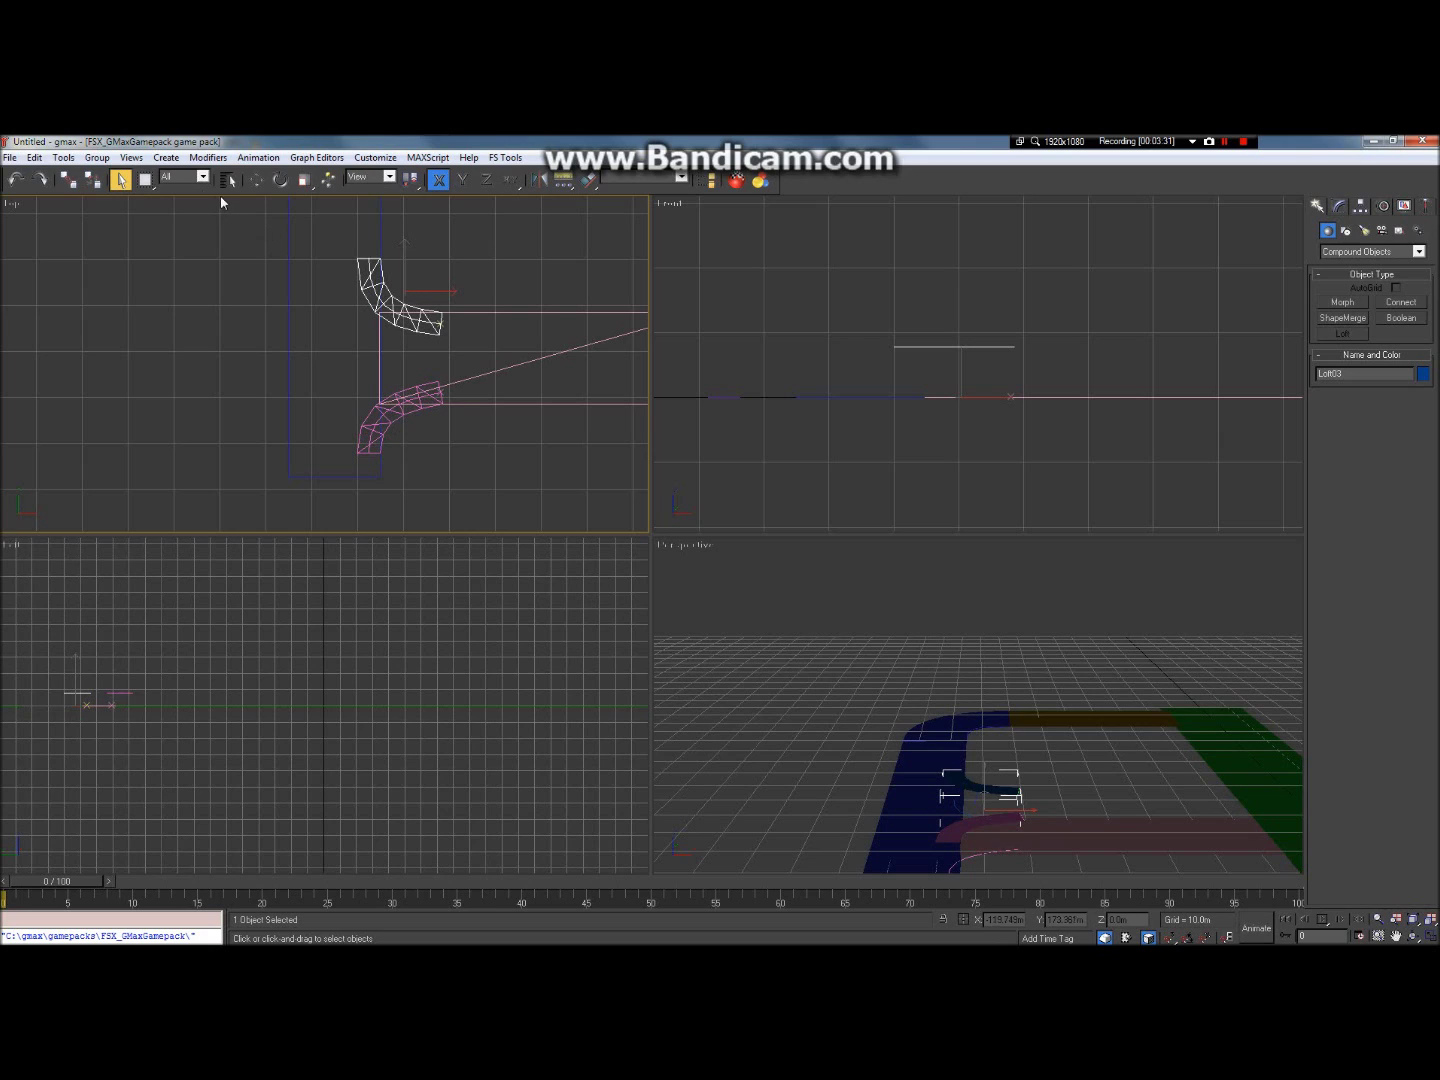
left_click(410, 418)
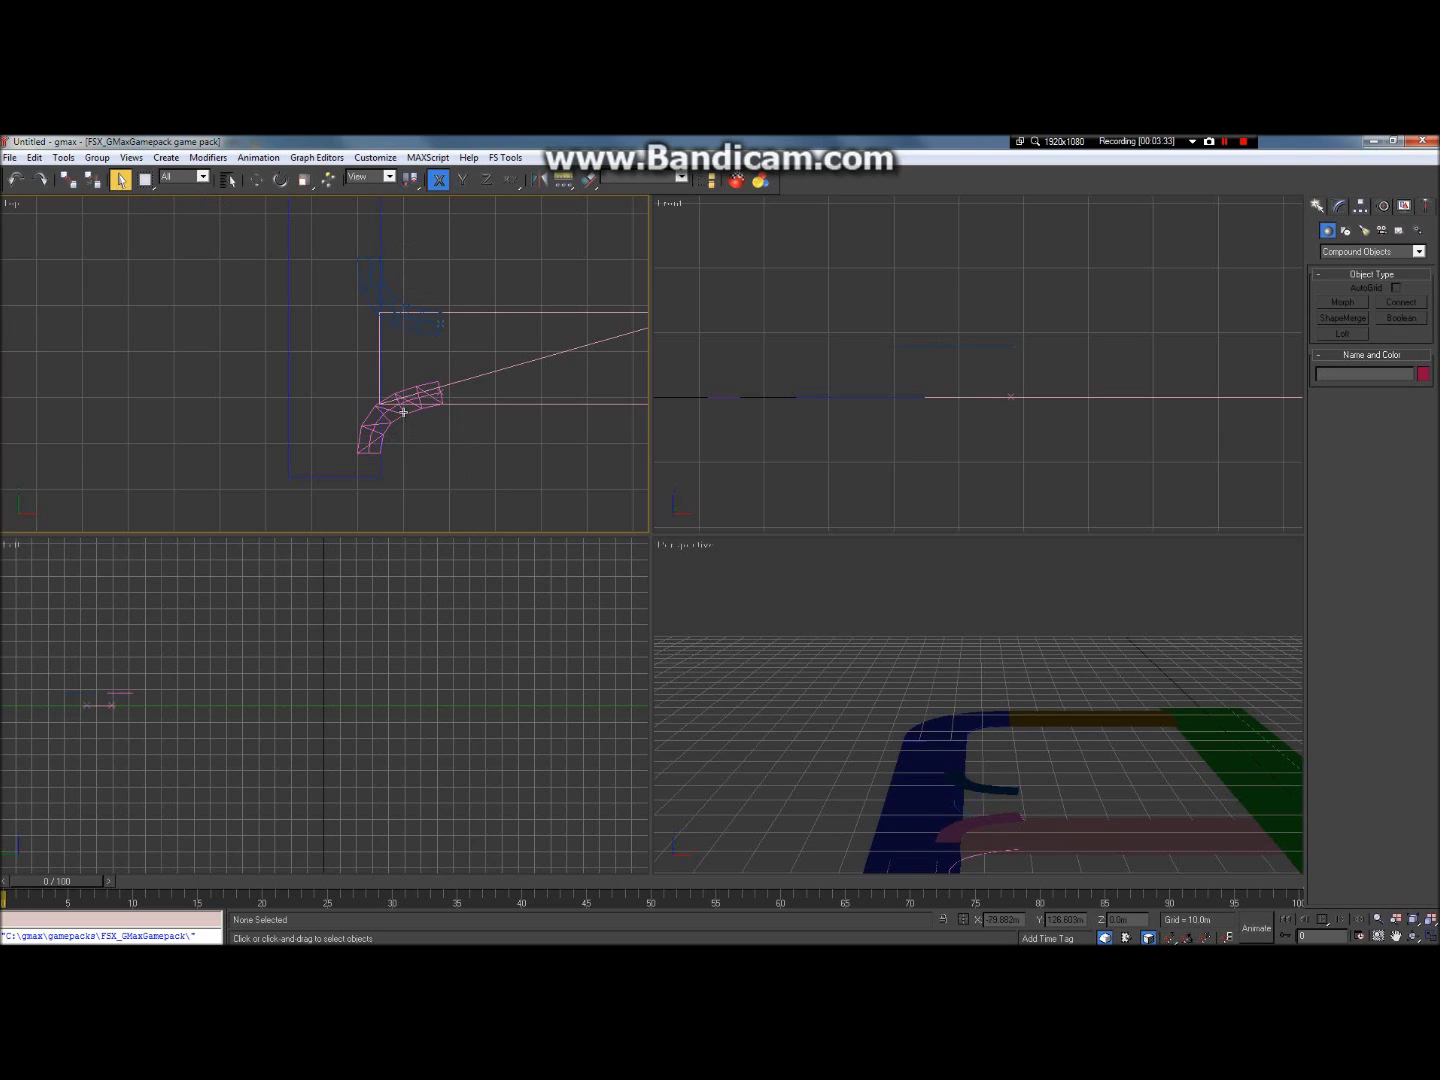
left_click(396, 299, "ctrl")
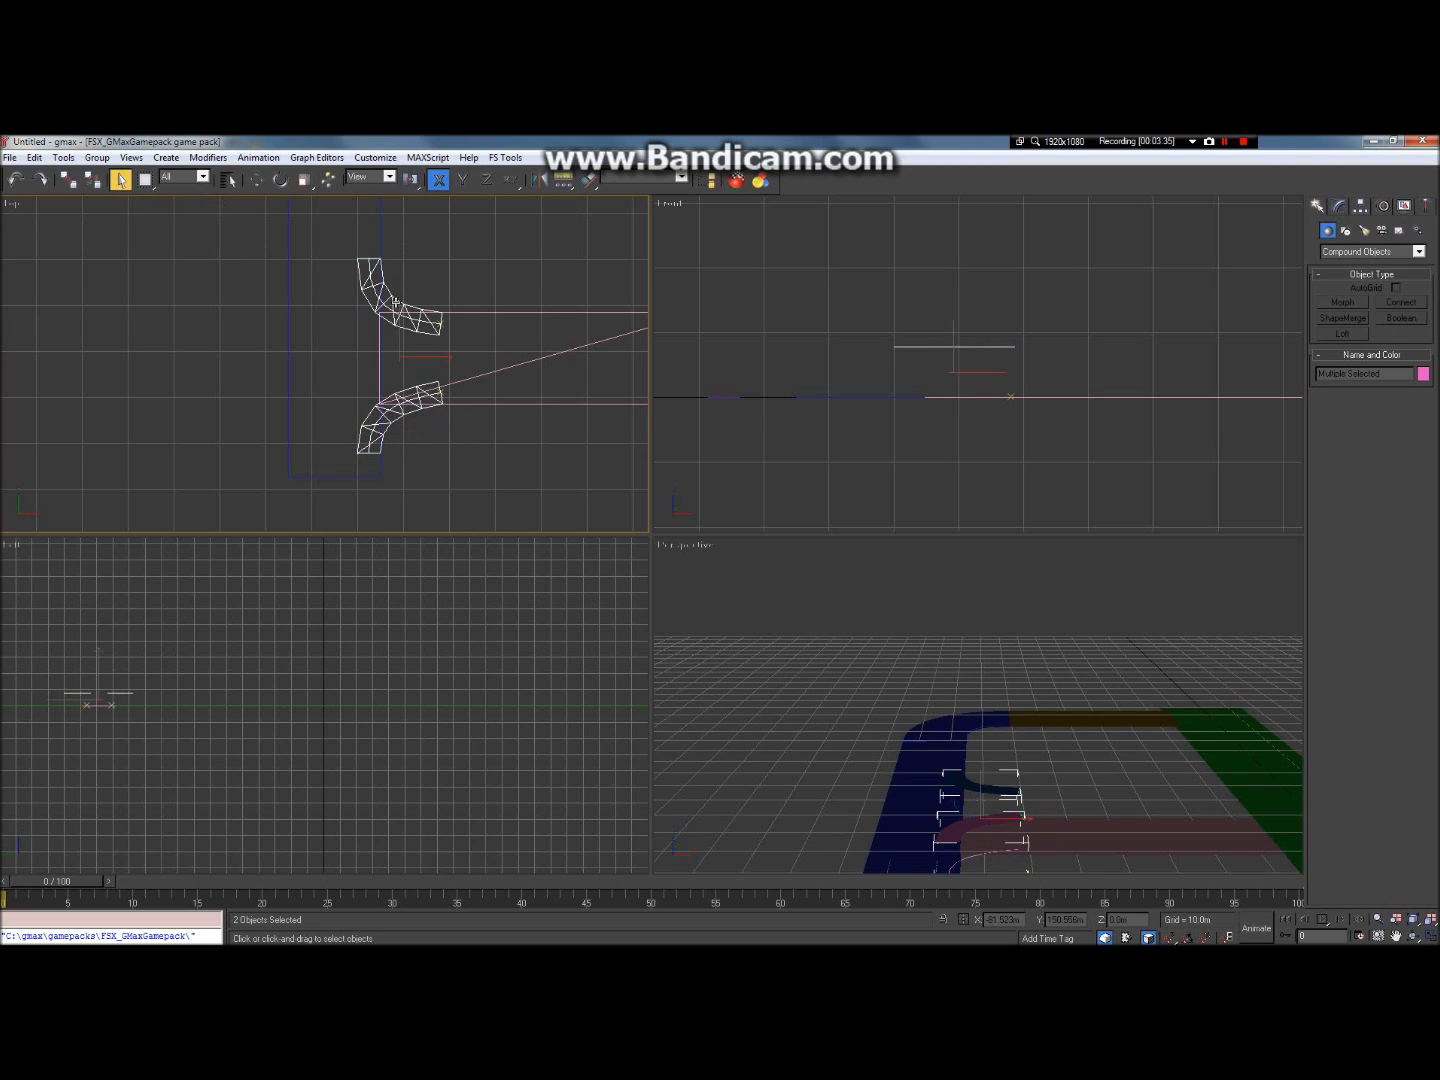
left_click(396, 293)
left_click(394, 299)
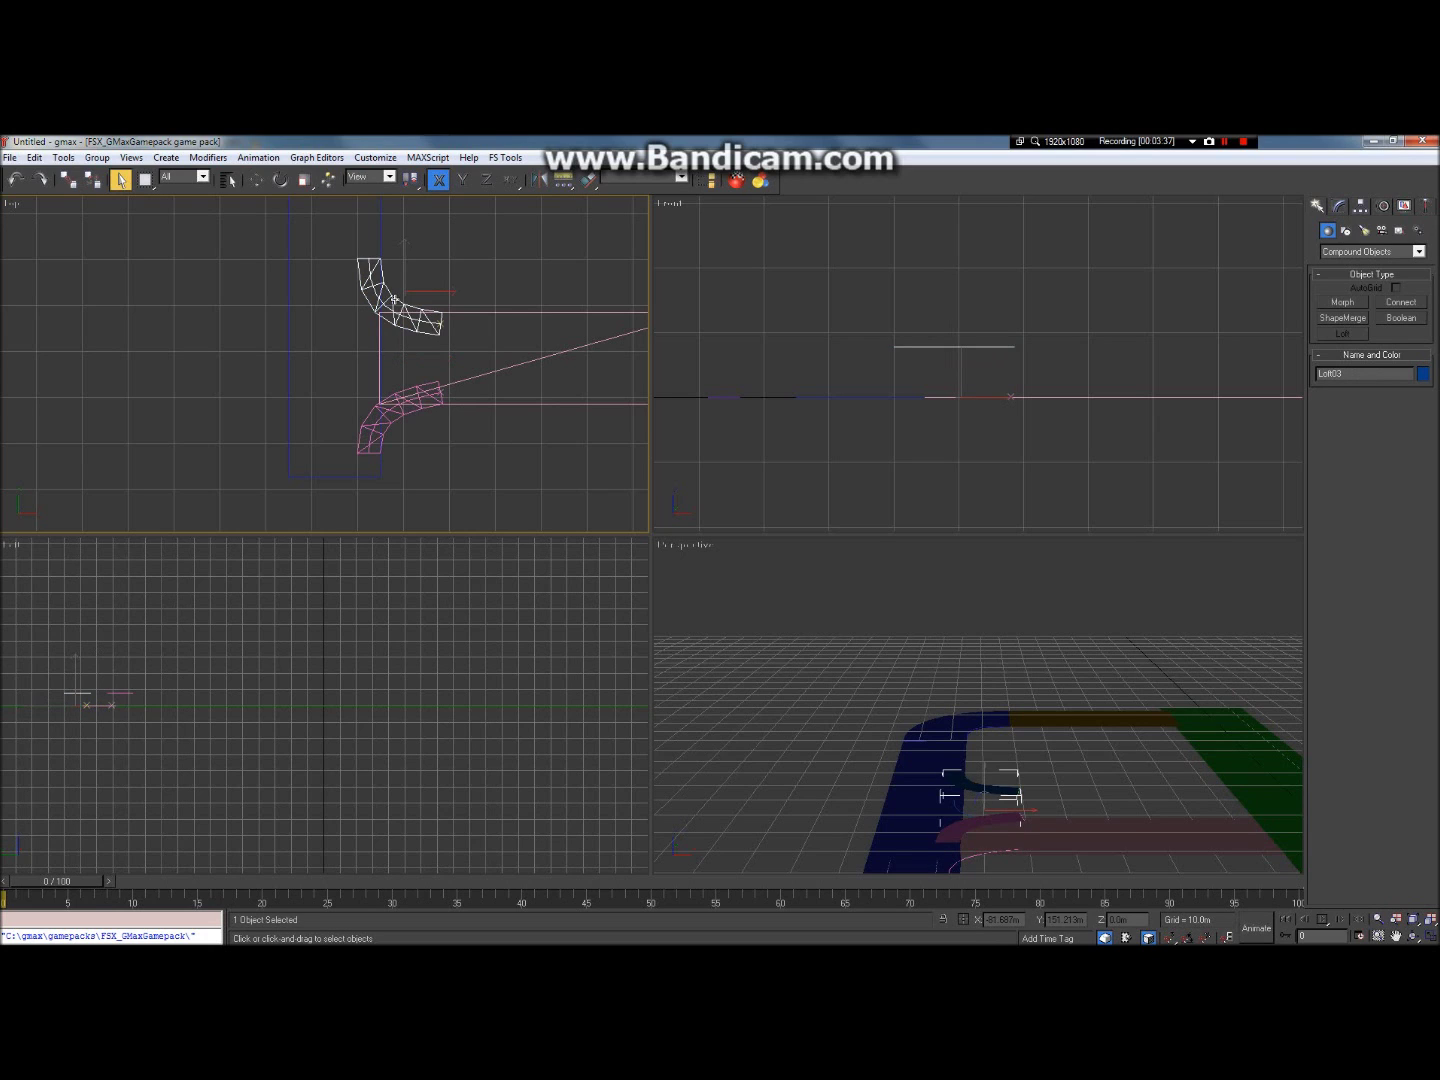
left_click(396, 418, "ctrl")
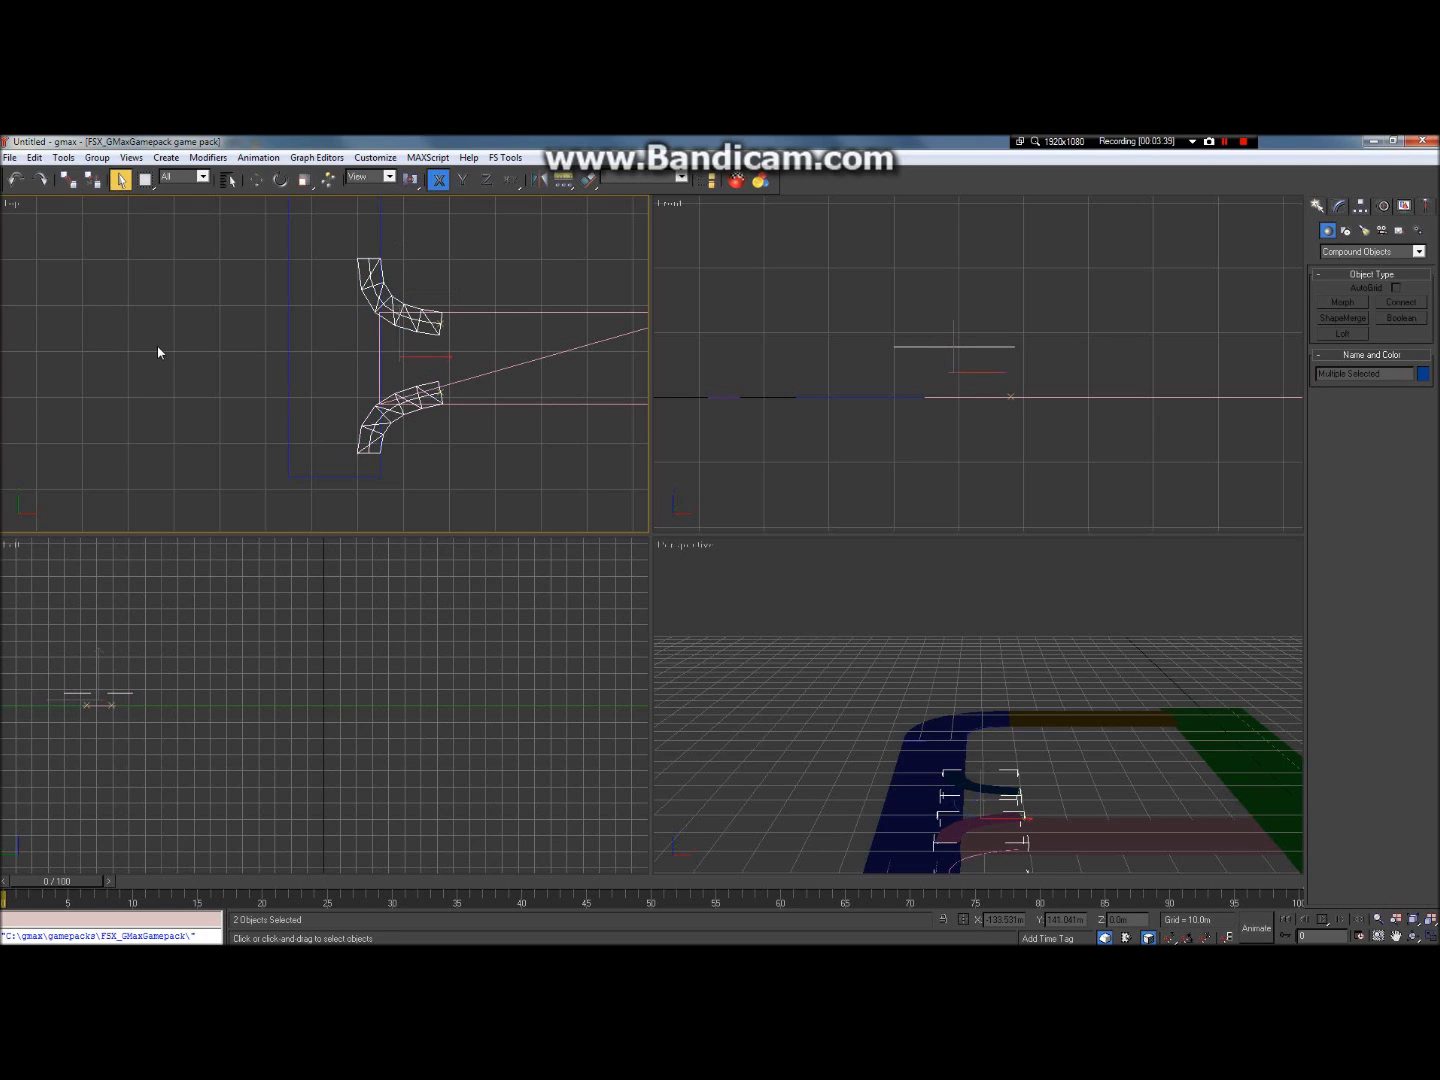
Step: Try to move both curved lofts sideways along X toward the blue strip, and undo that move
scroll(158, 345, "down", 3)
left_click(257, 179)
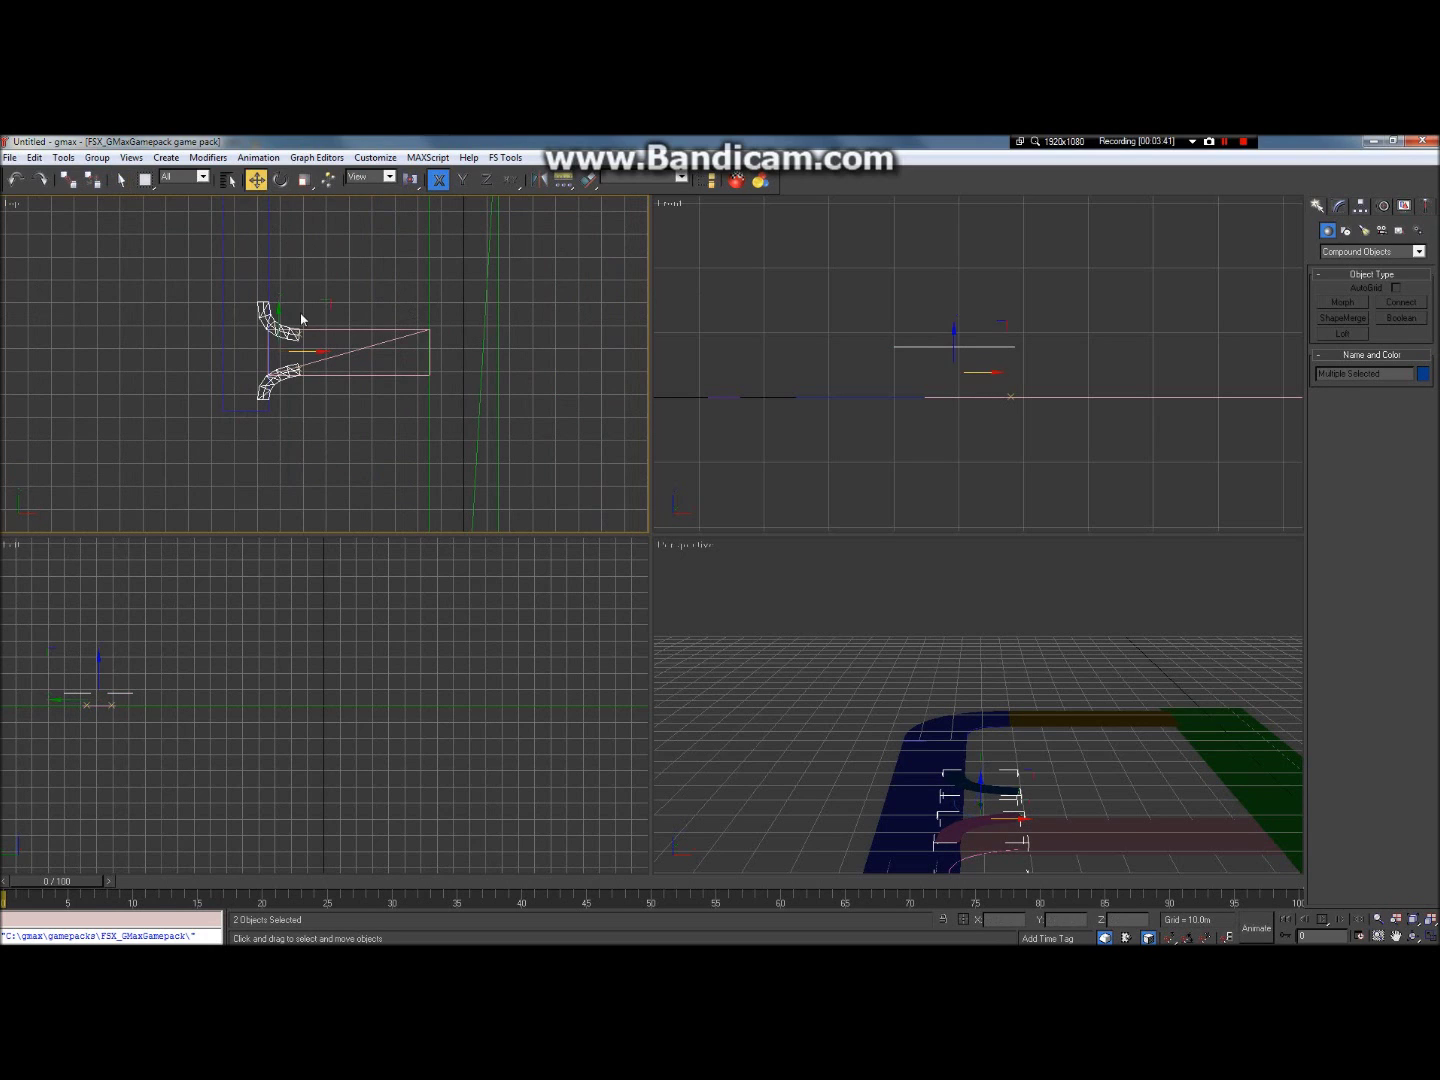
left_click_drag(376, 356, 284, 351)
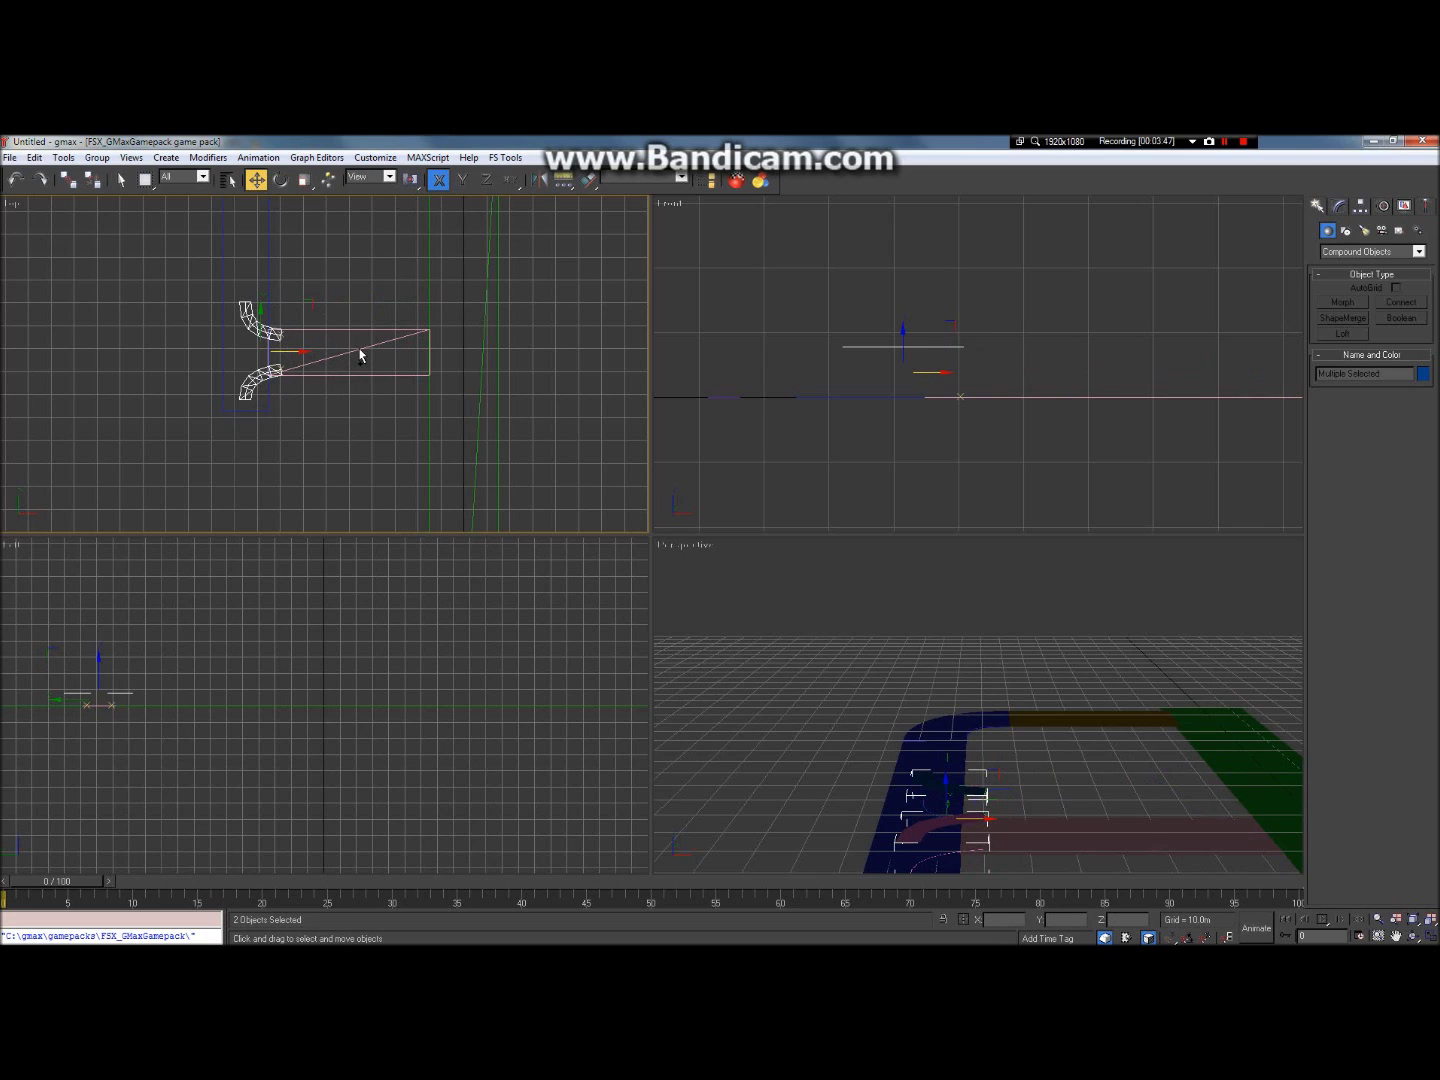
key("ctrl+z")
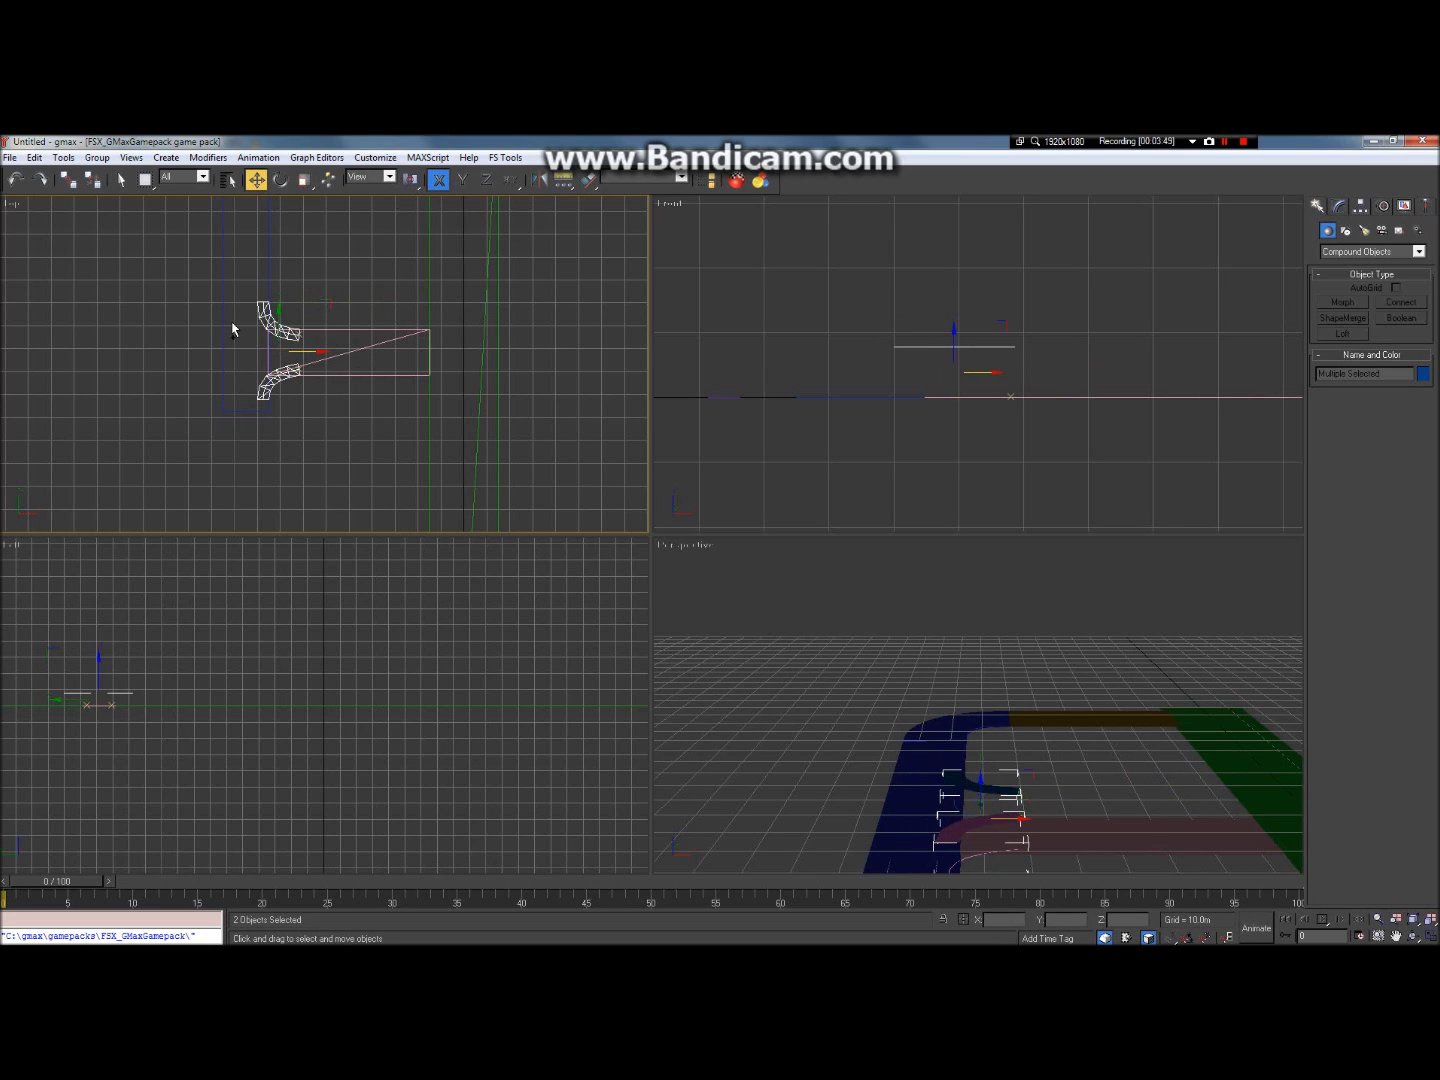
Step: Clone the two selected curved lofts with the Instance option
scroll(232, 325, "up", 5)
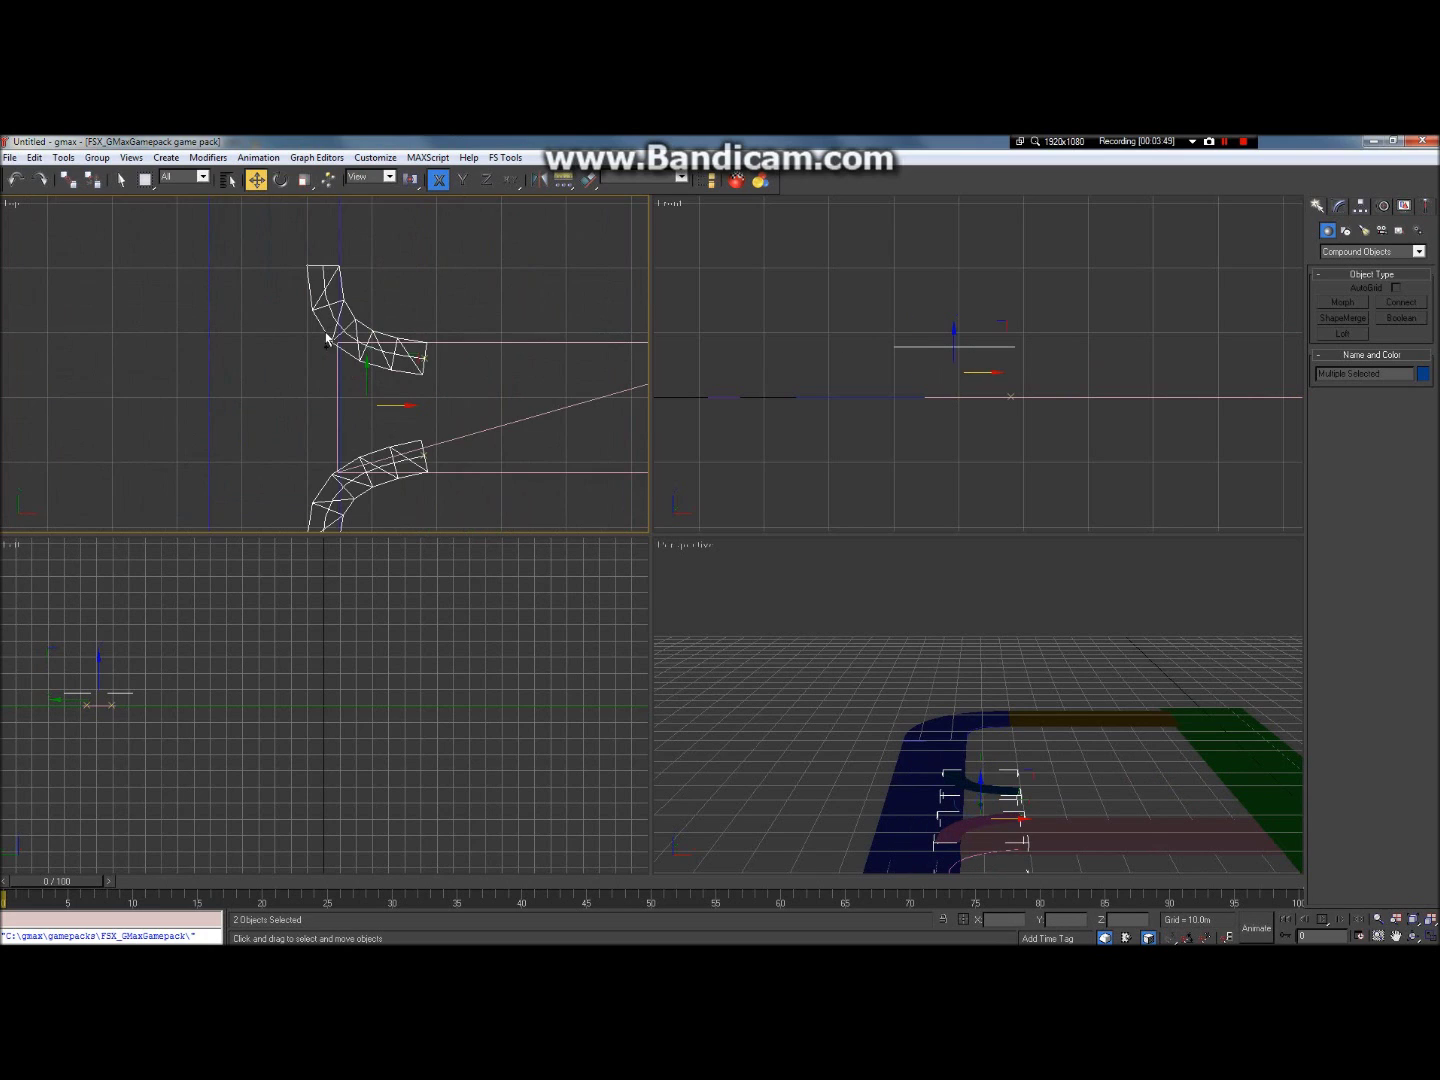
left_click(33, 158)
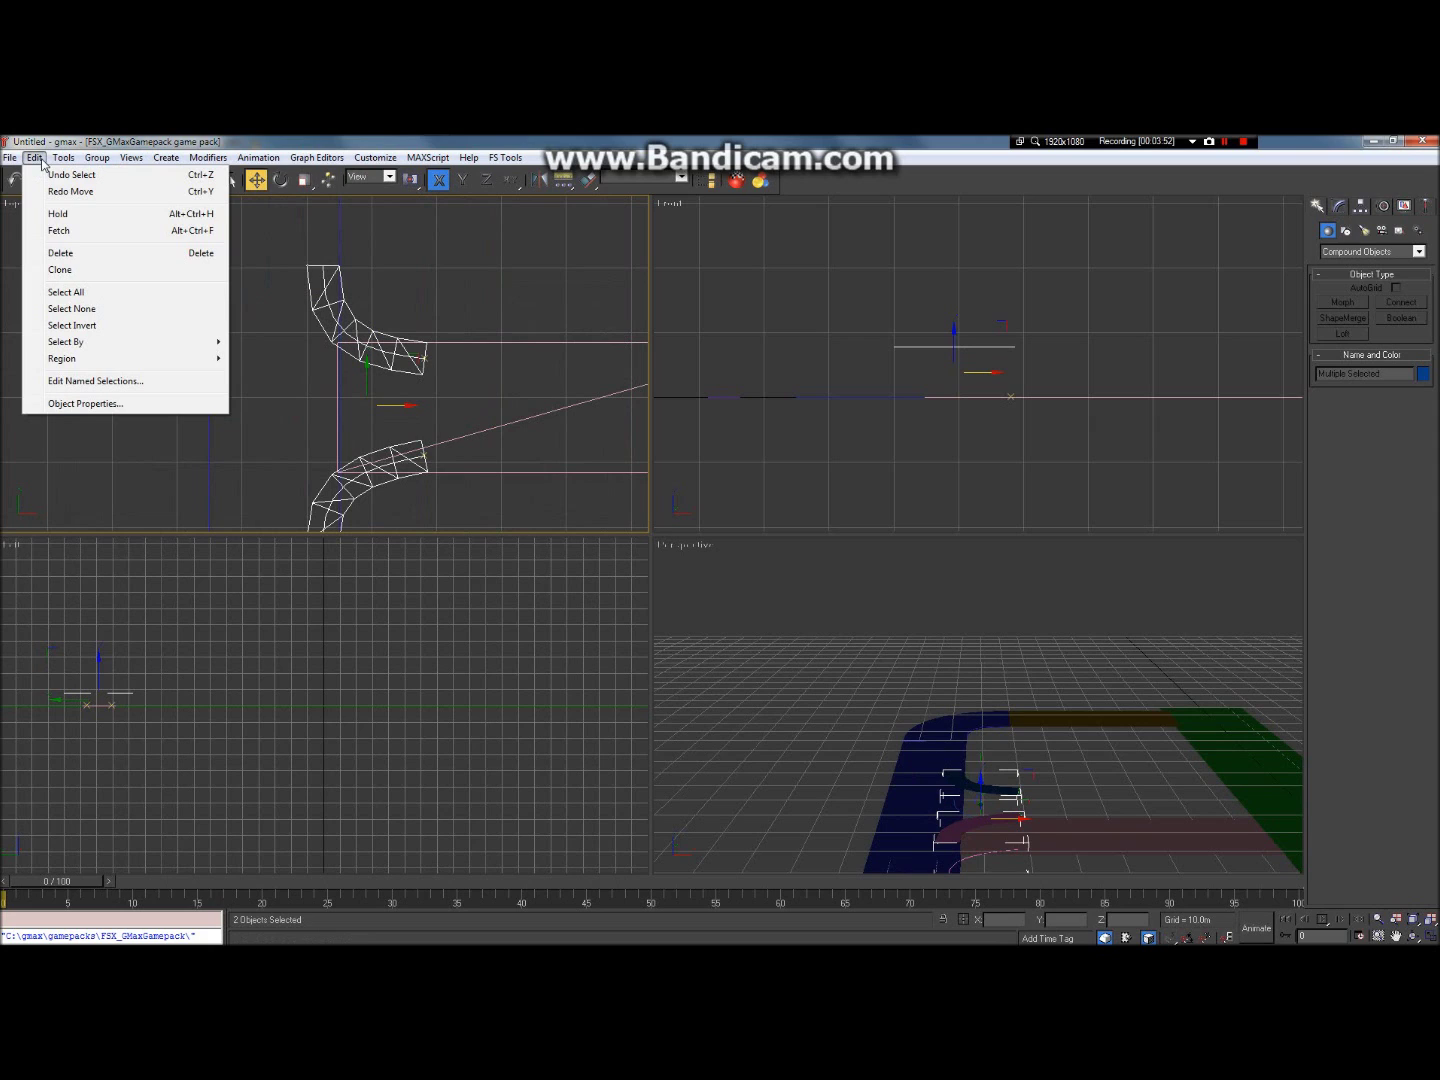
left_click(68, 272)
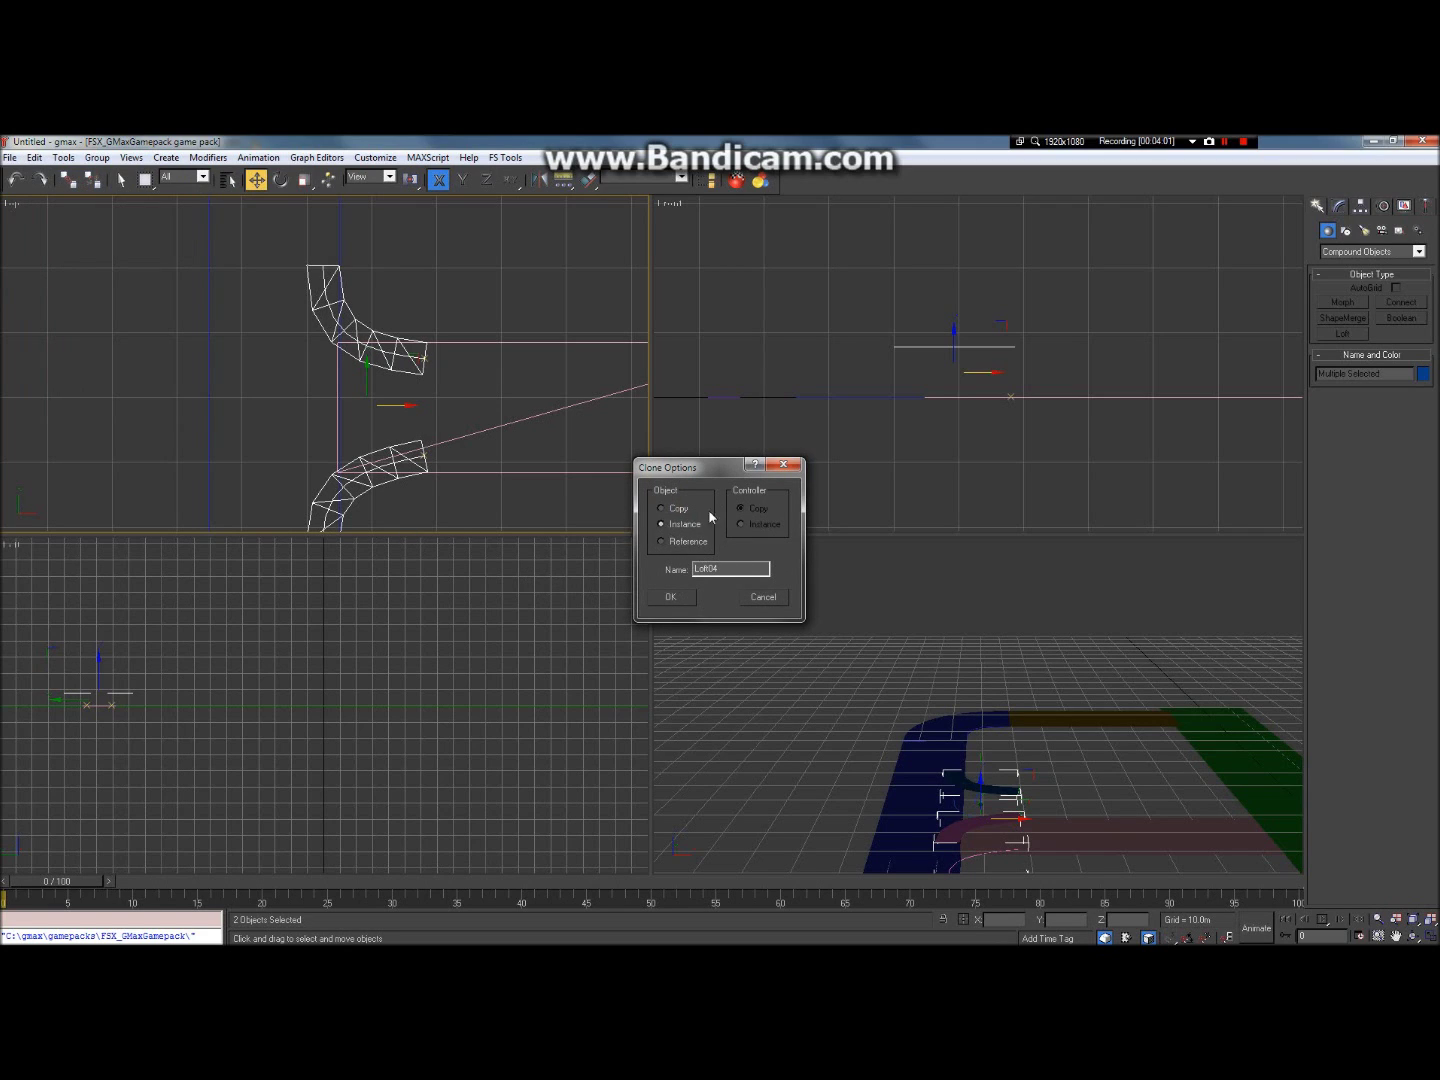
left_click(671, 597)
Step: Rotate the cloned pair of curved lofts half a turn about the Z axis in the Top view
key("e")
key("F7")
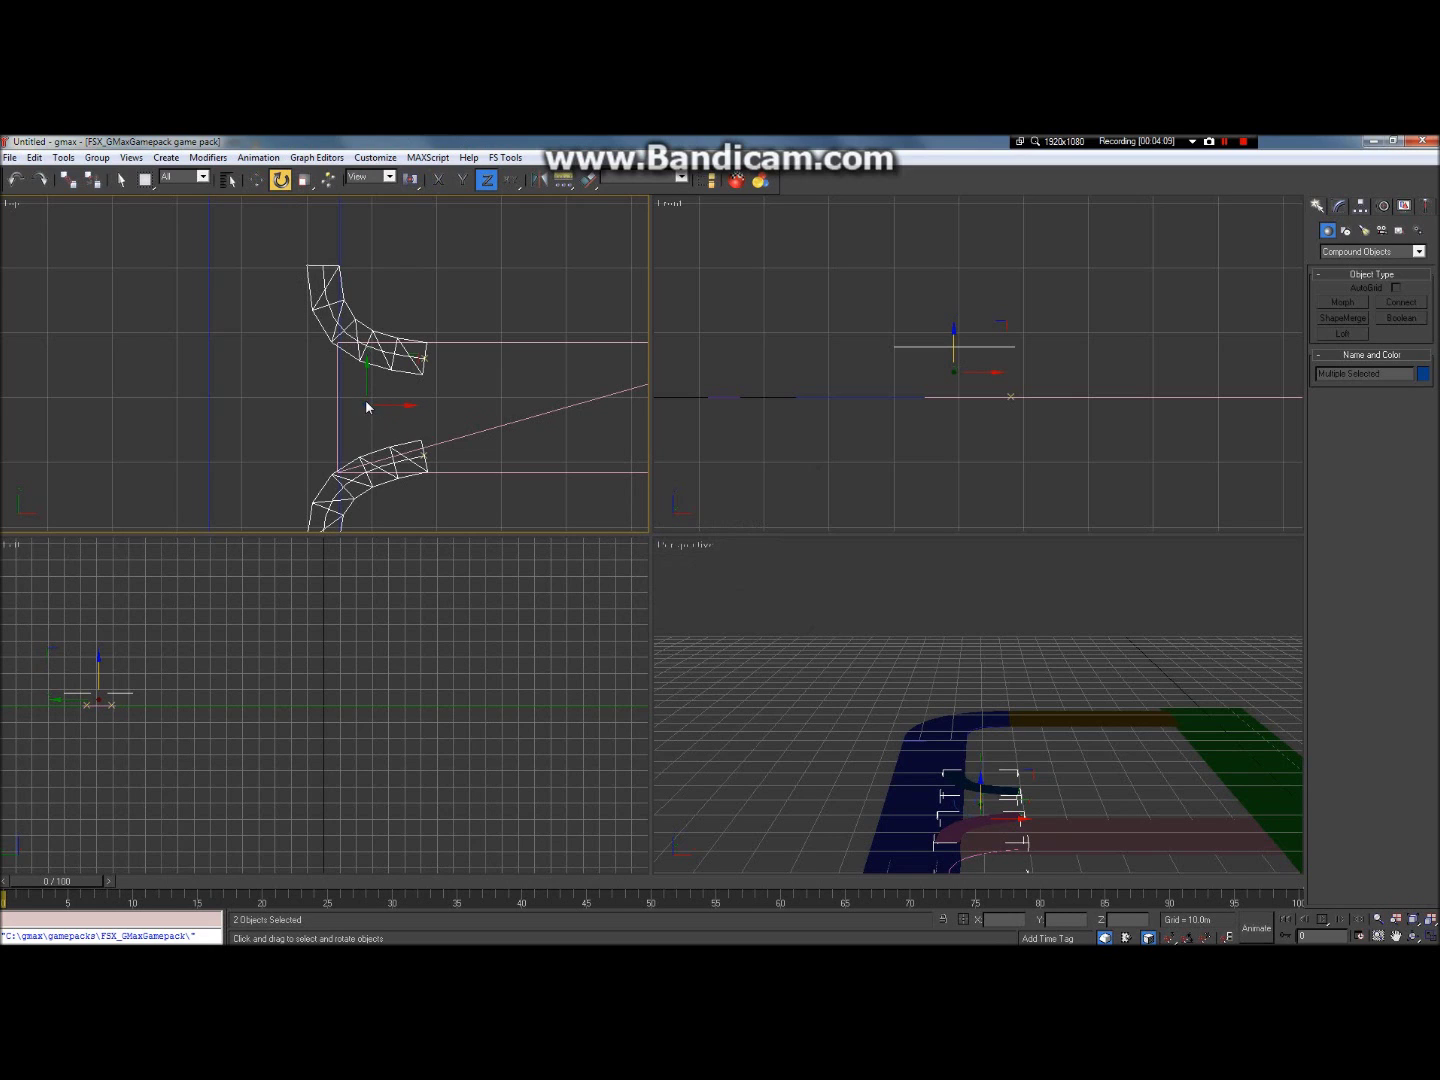
left_click_drag(367, 405, 347, 142)
scroll(326, 439, "down", 5)
scroll(476, 442, "up", 3)
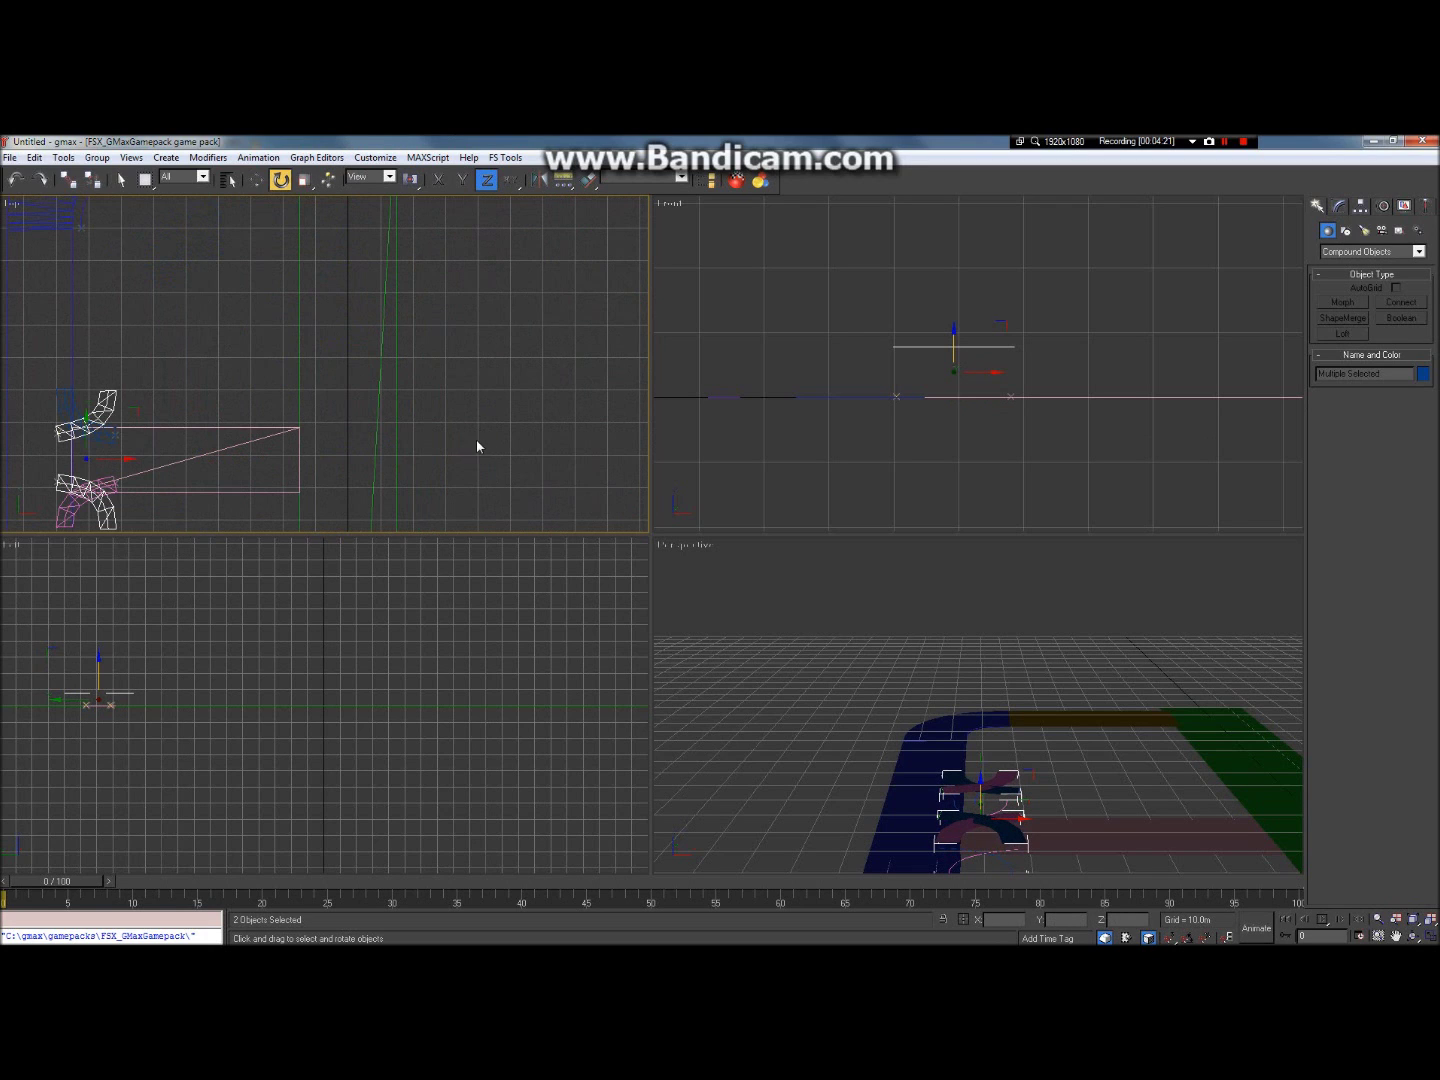
Step: Move the rotated clones along X to the other end of the connecting rectangle, at the green strip's edge
left_click(256, 180)
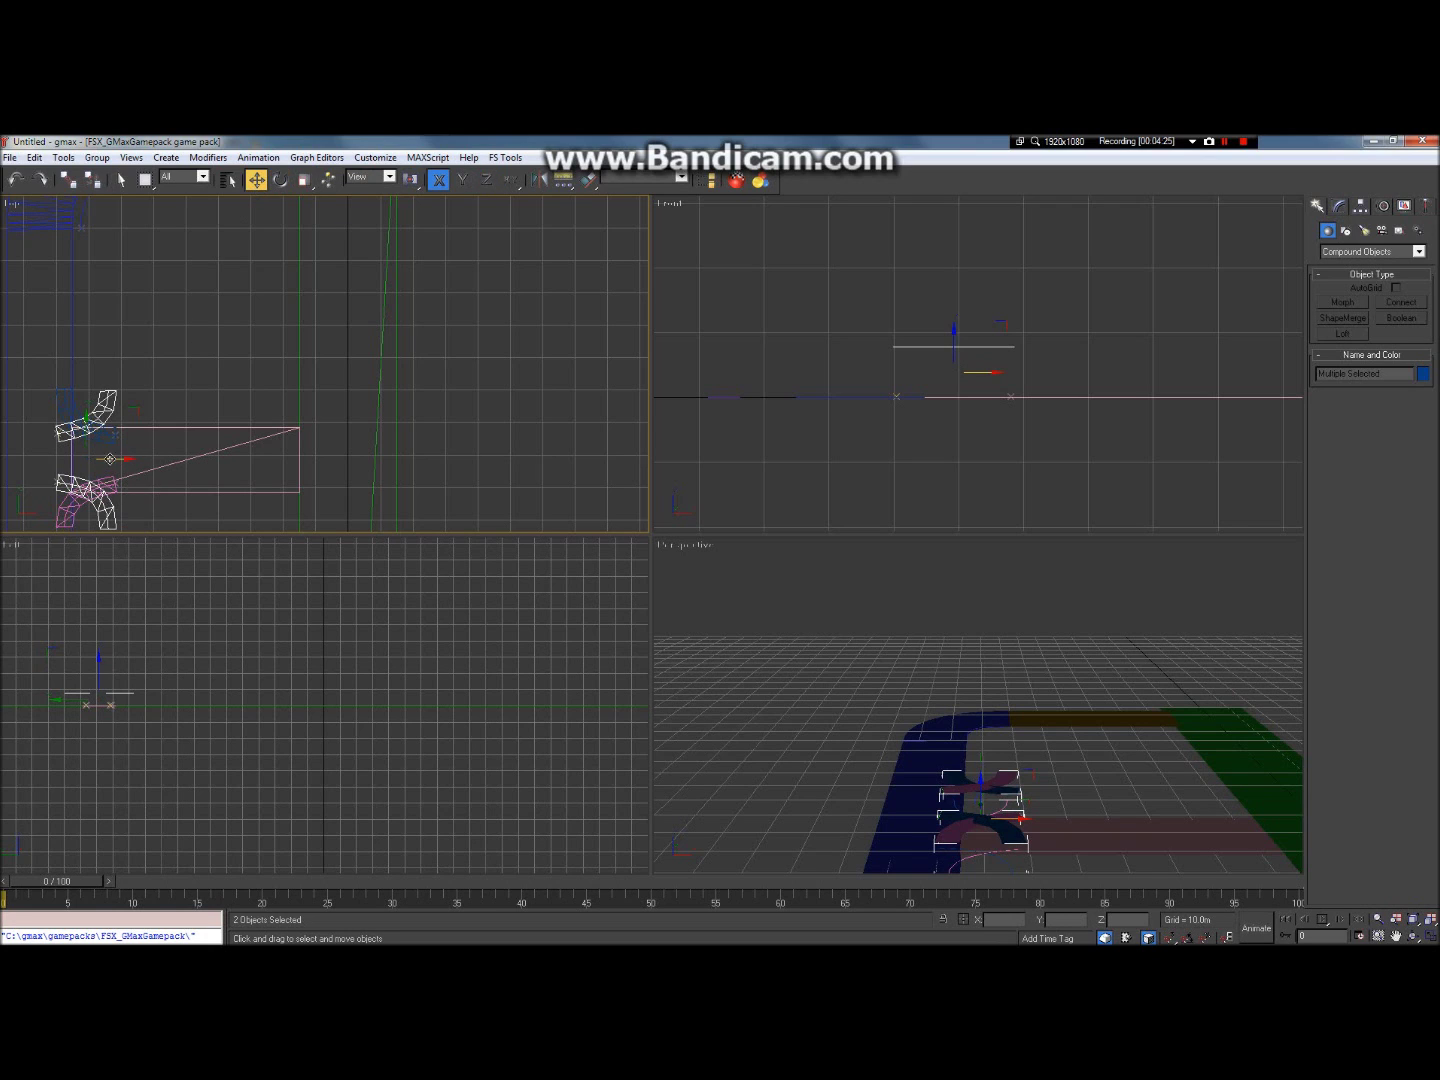
left_click_drag(114, 459, 351, 471)
scroll(338, 463, "up", 8)
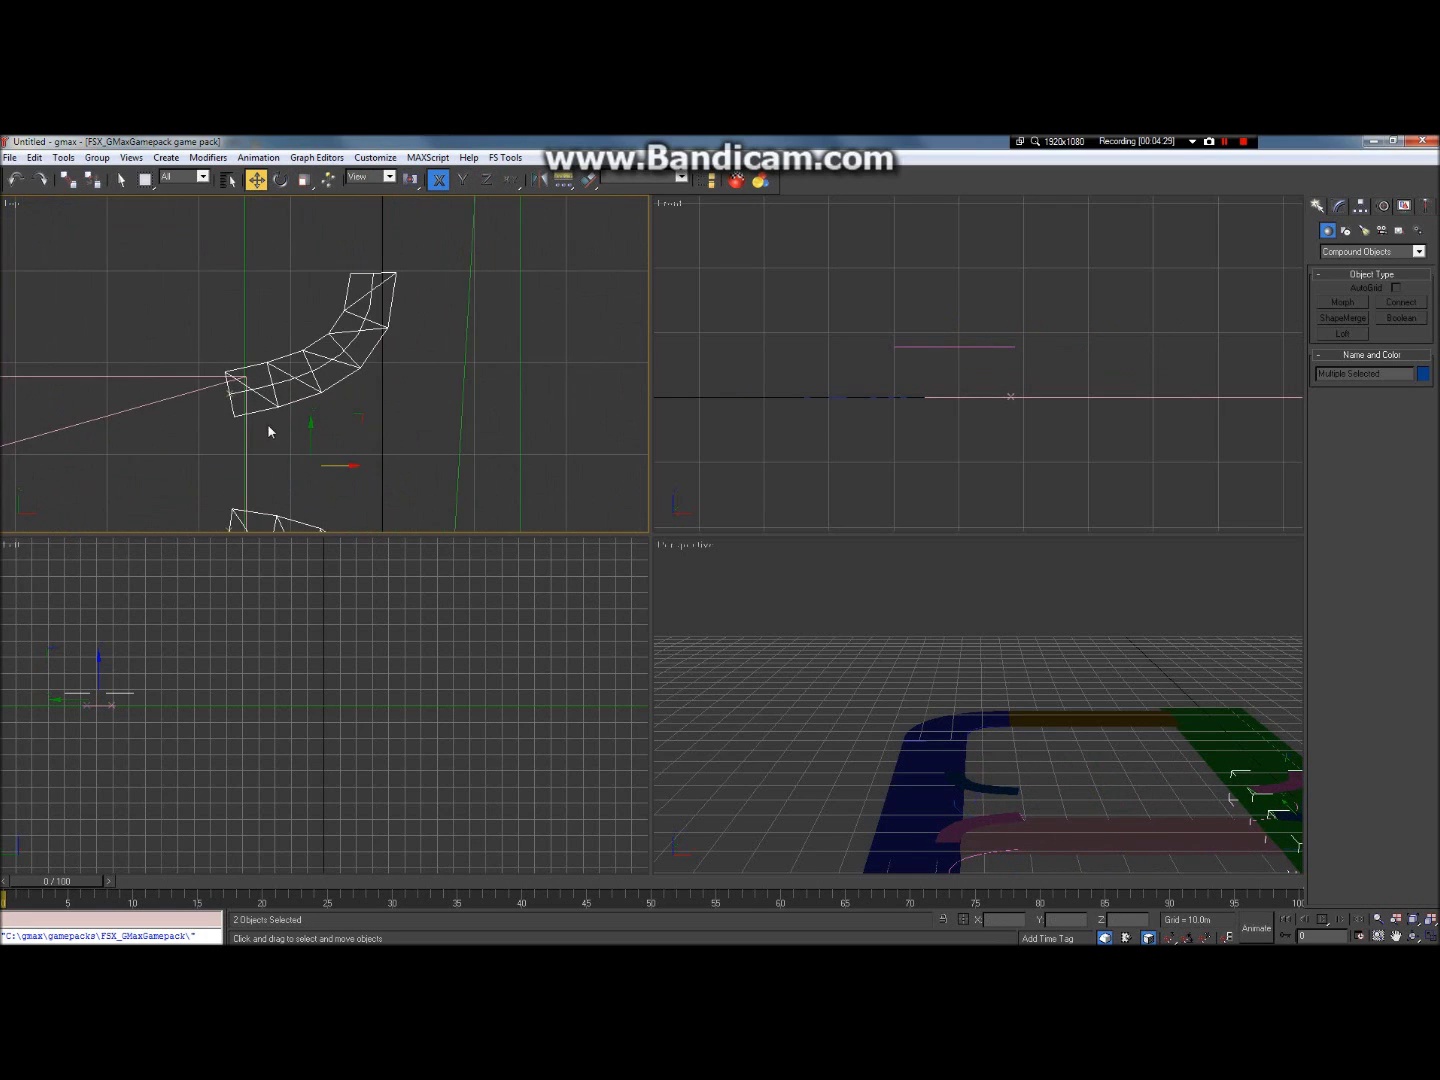
left_click_drag(319, 457, 190, 499)
scroll(256, 420, "down", 3)
scroll(209, 481, "up", 3)
scroll(607, 383, "down", 3)
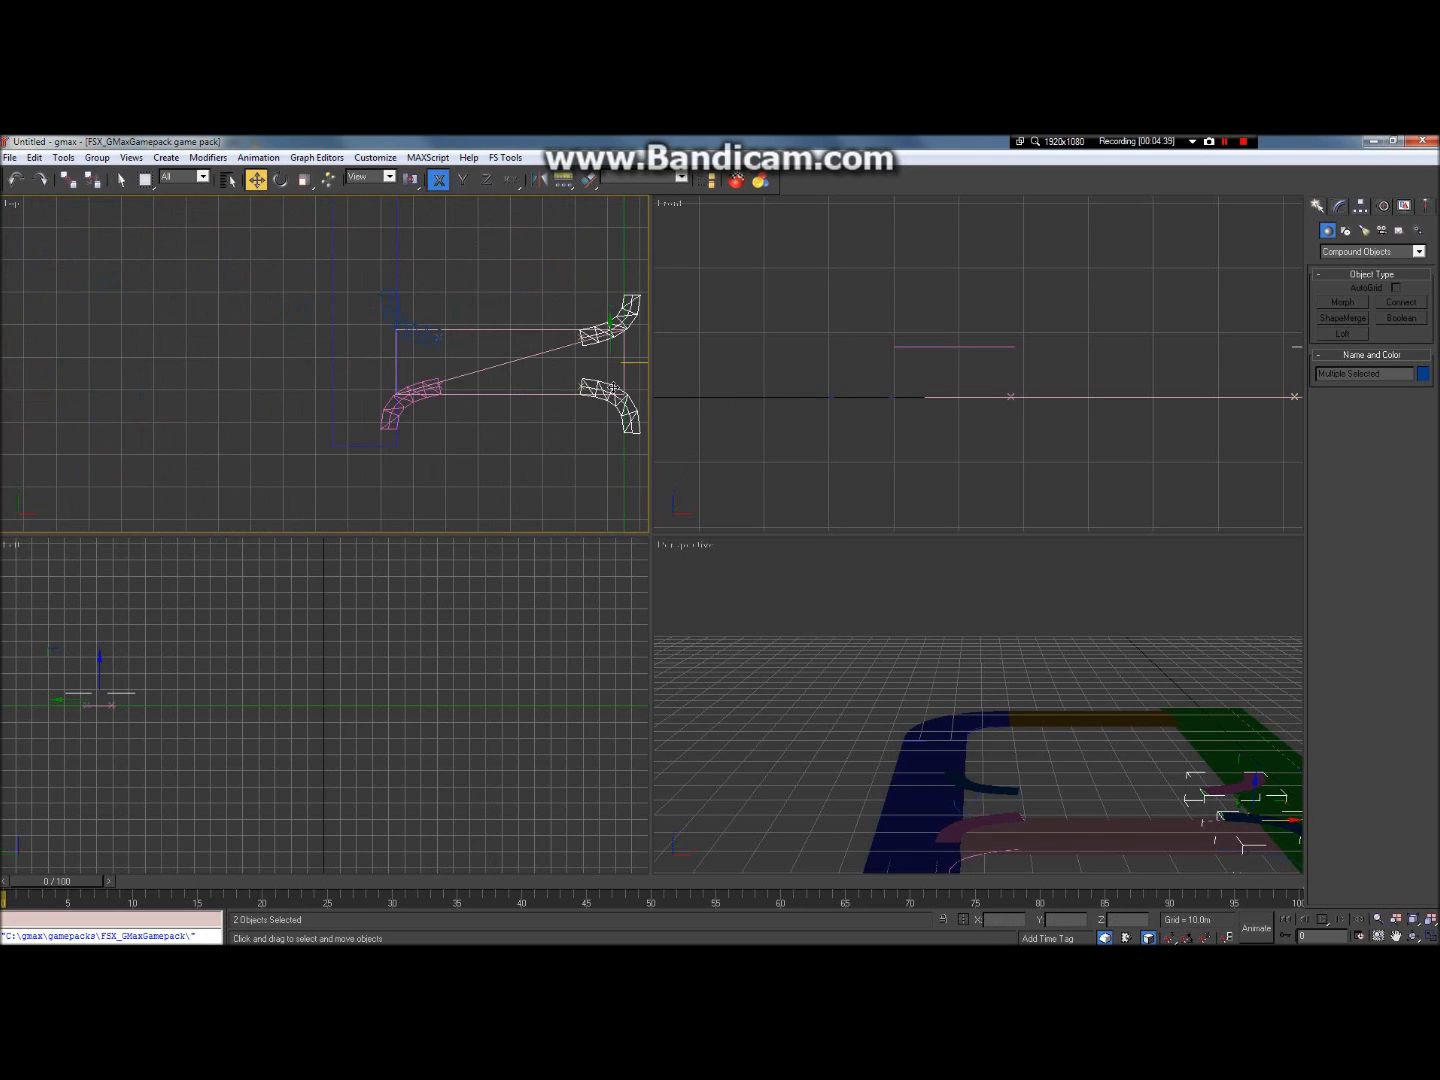
Step: Examine how the four curved lofts sit between the blue and green strips in the overall Top view layout
scroll(637, 347, "up", 4)
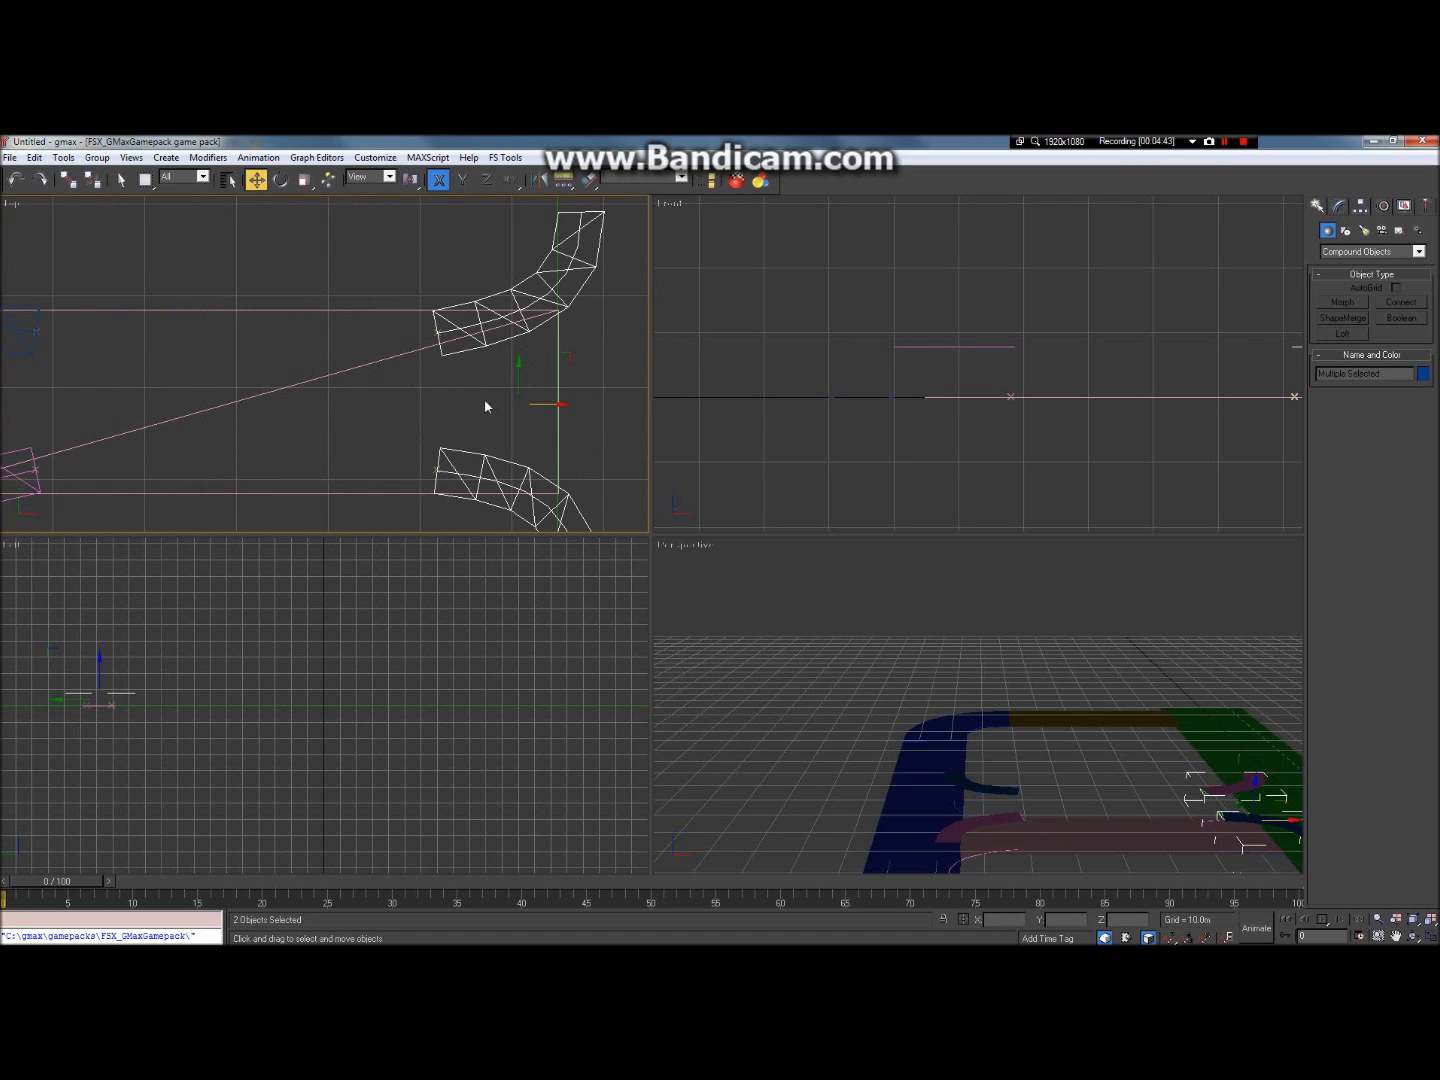
scroll(485, 401, "down", 3)
scroll(489, 388, "up", 4)
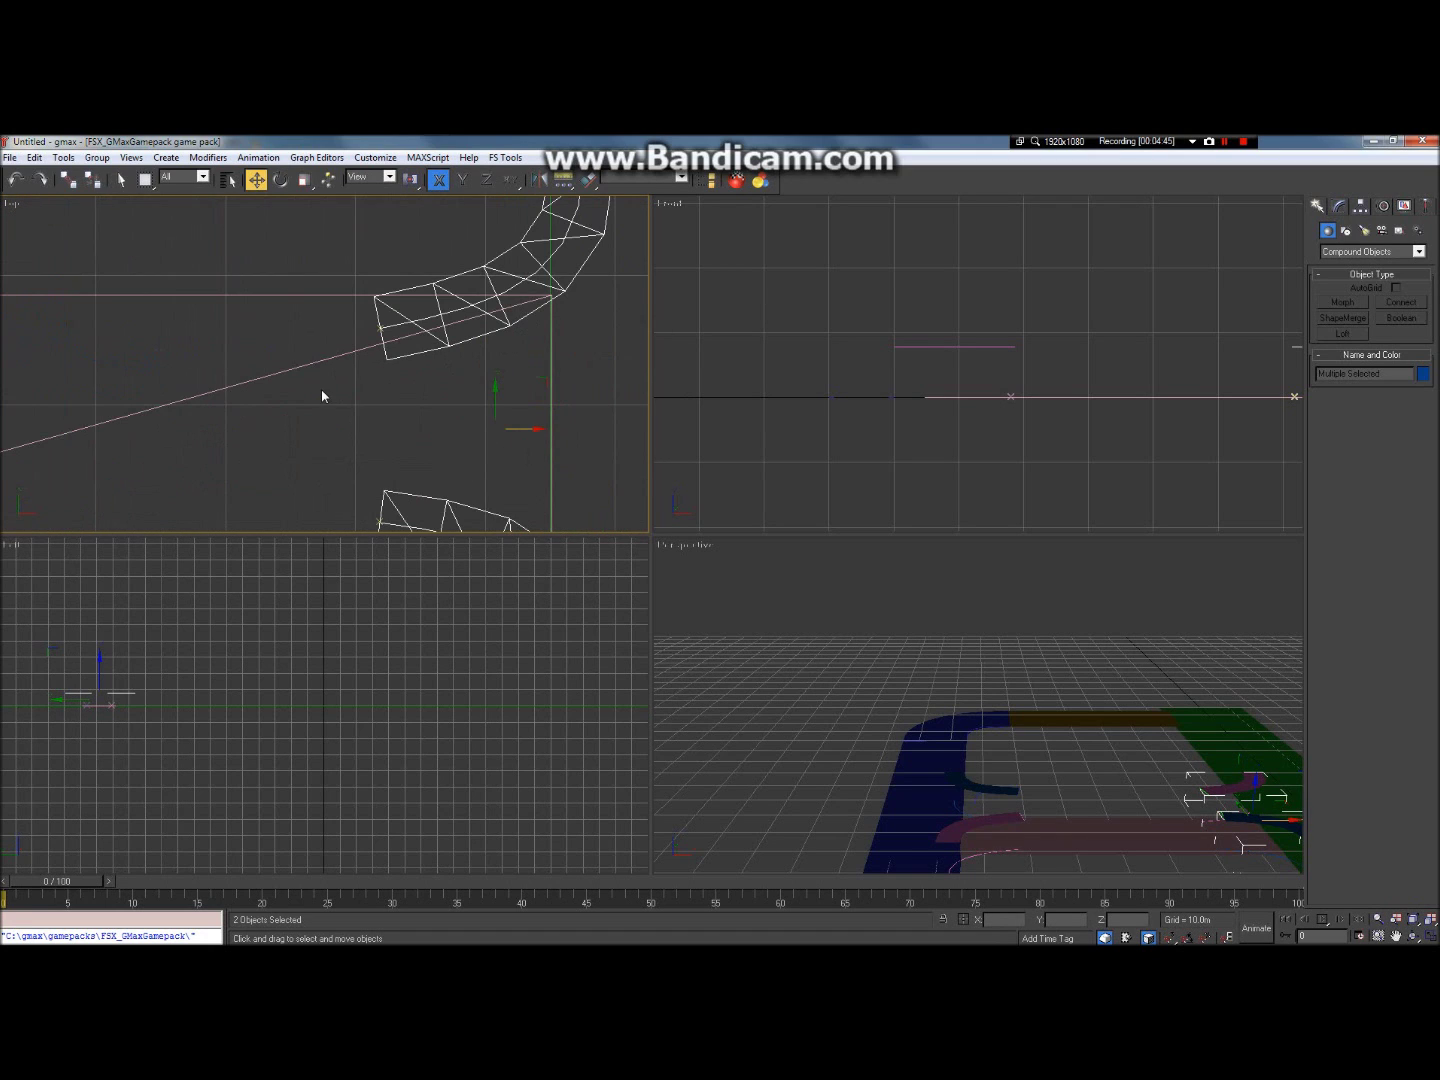
scroll(320, 396, "down", 3)
scroll(344, 375, "down", 2)
scroll(285, 346, "up", 3)
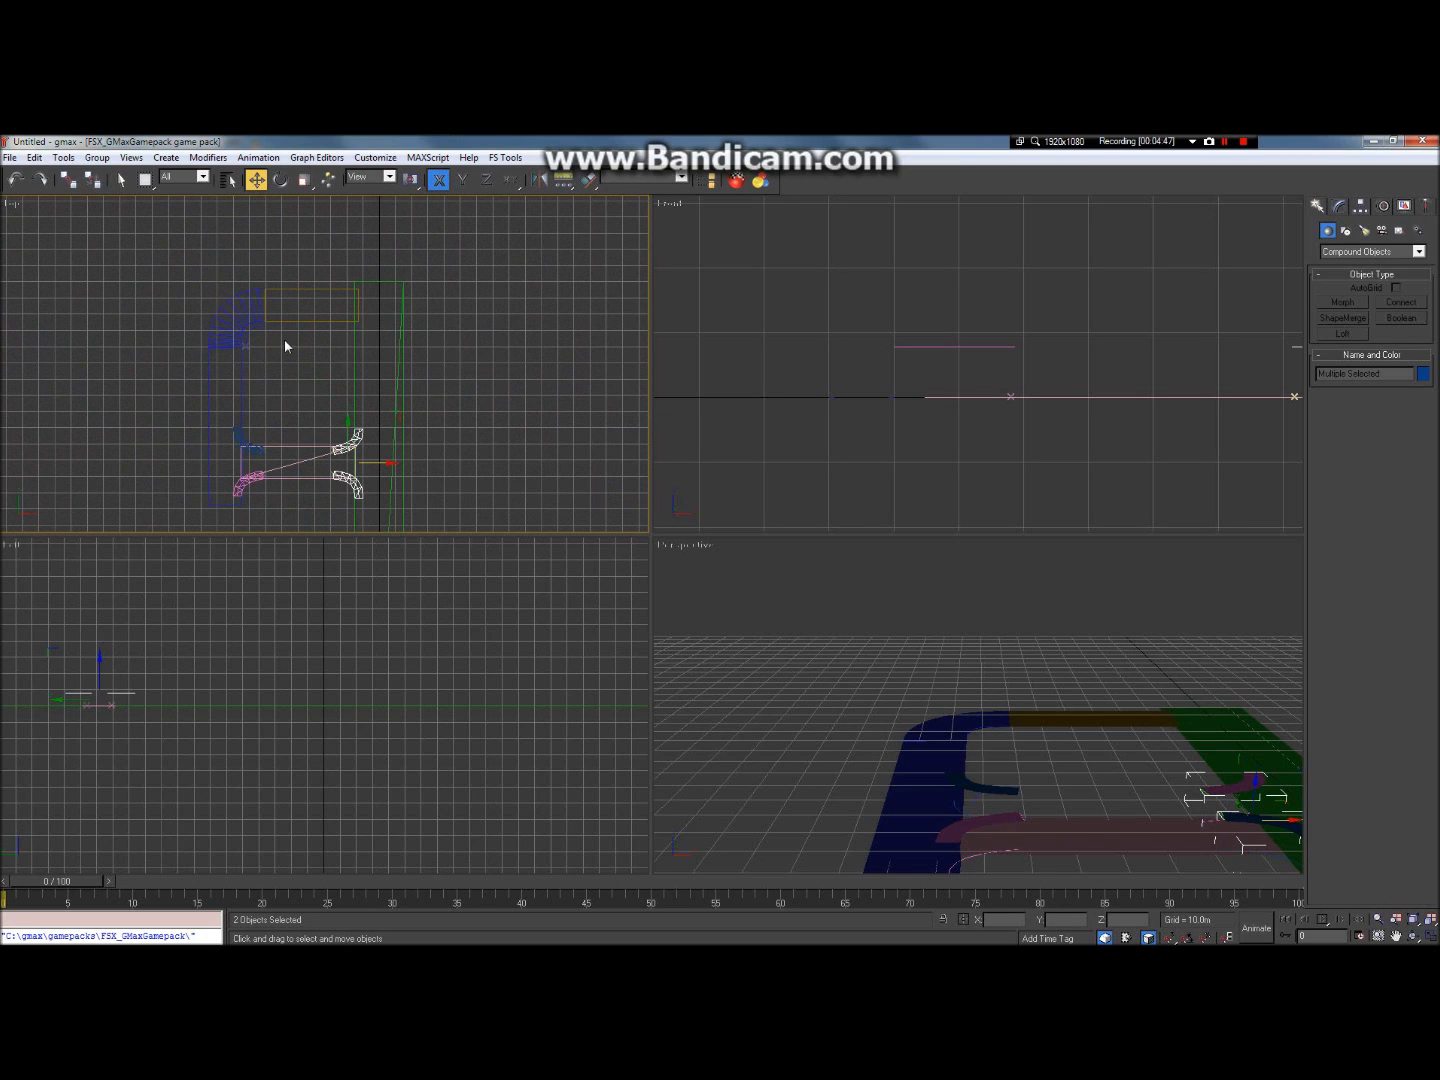
scroll(284, 314, "up", 3)
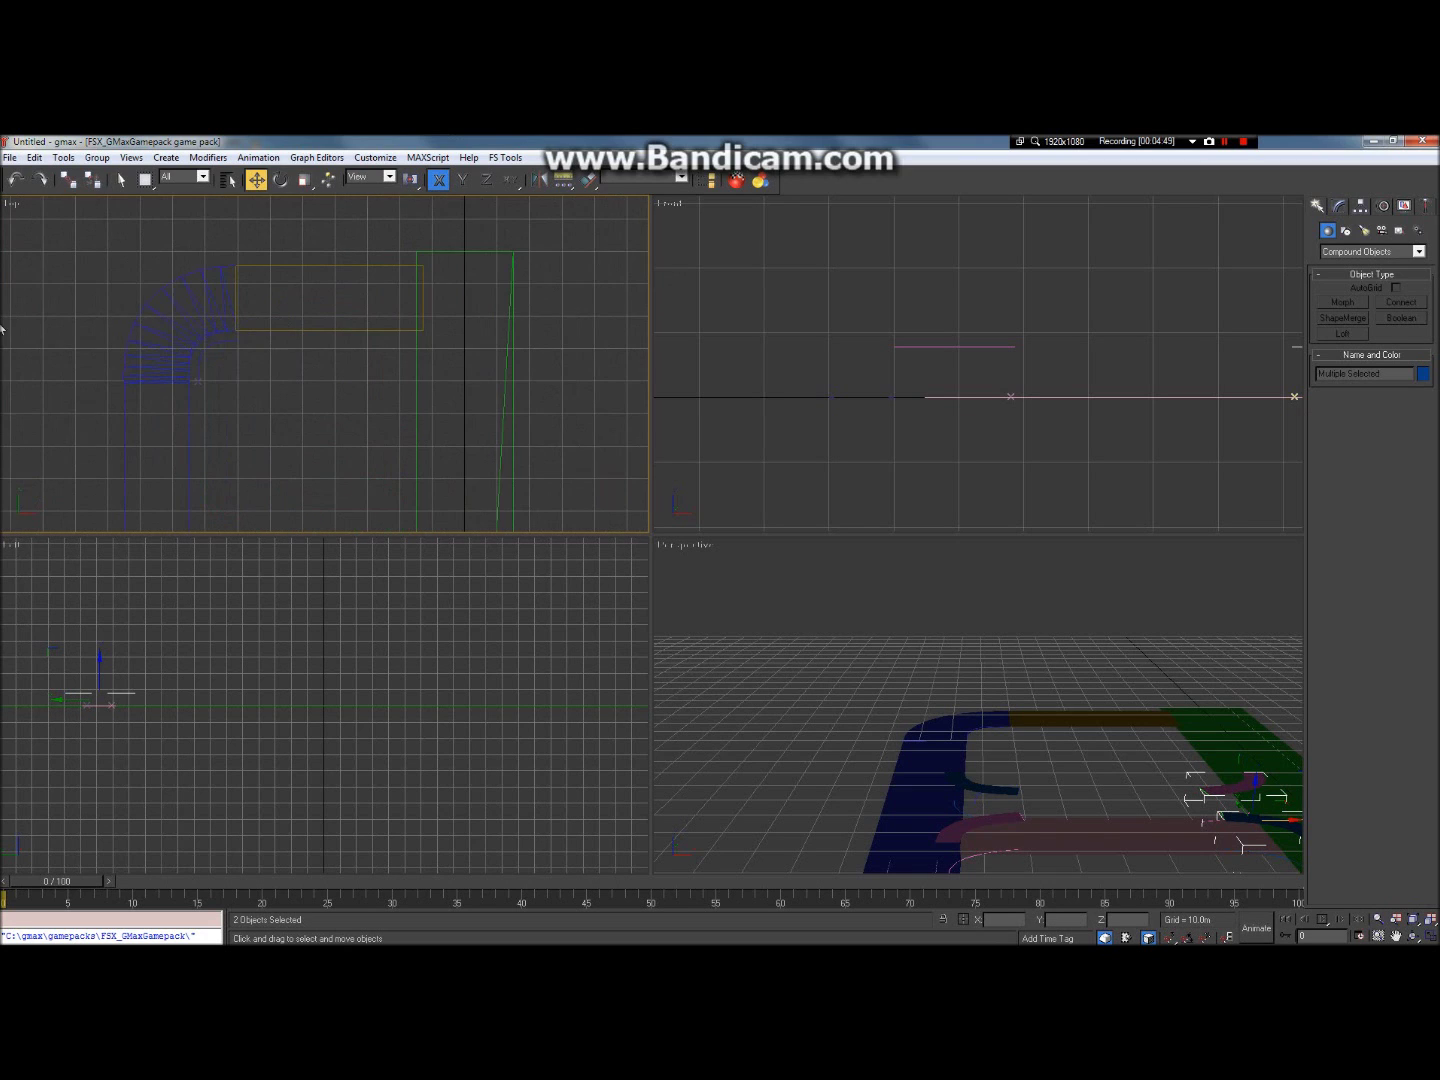
scroll(212, 398, "up", 1)
scroll(195, 340, "down", 4)
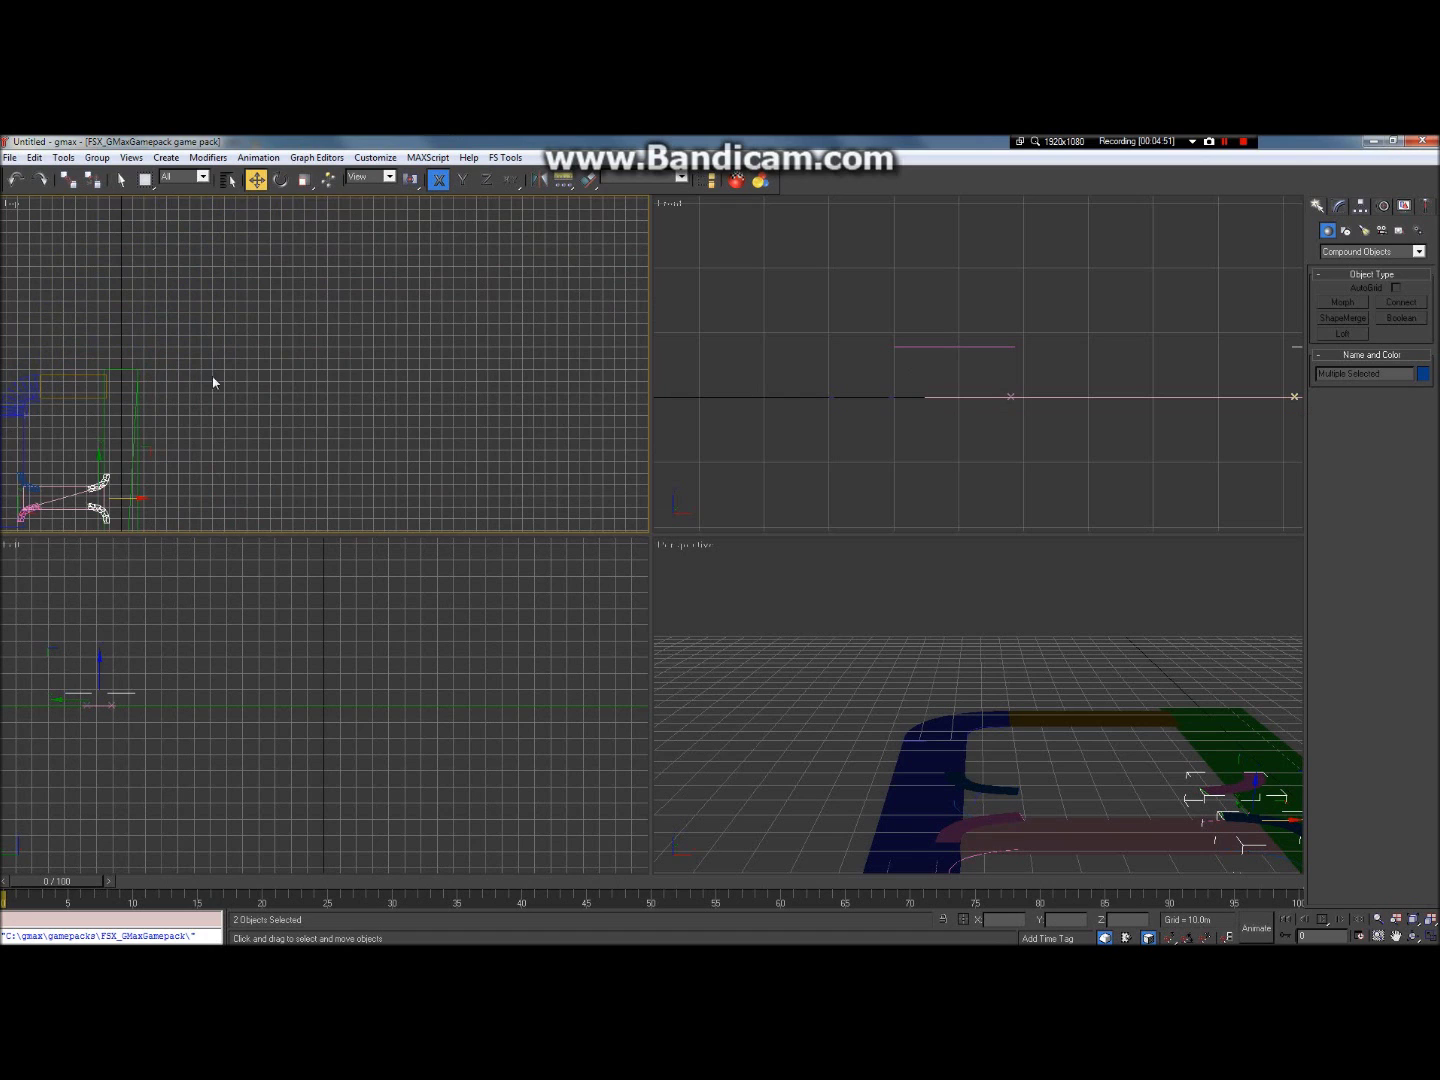
scroll(239, 383, "down", 2)
scroll(84, 421, "up", 5)
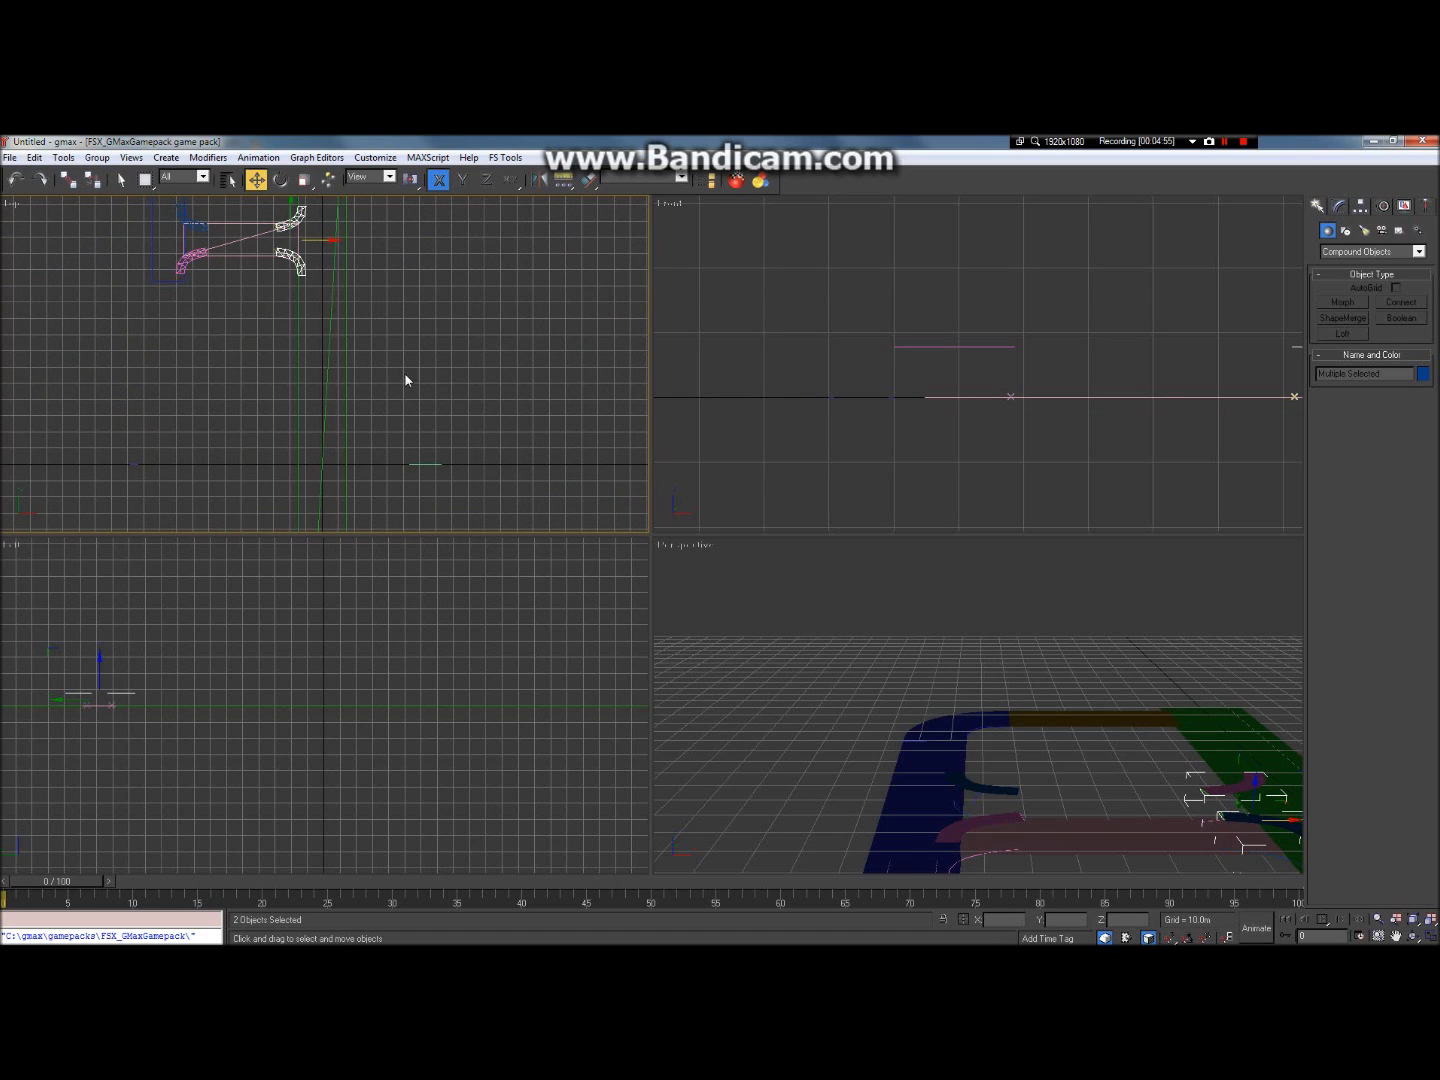
scroll(150, 330, "down", 3)
scroll(315, 310, "up", 2)
scroll(289, 311, "down", 3)
scroll(64, 311, "up", 2)
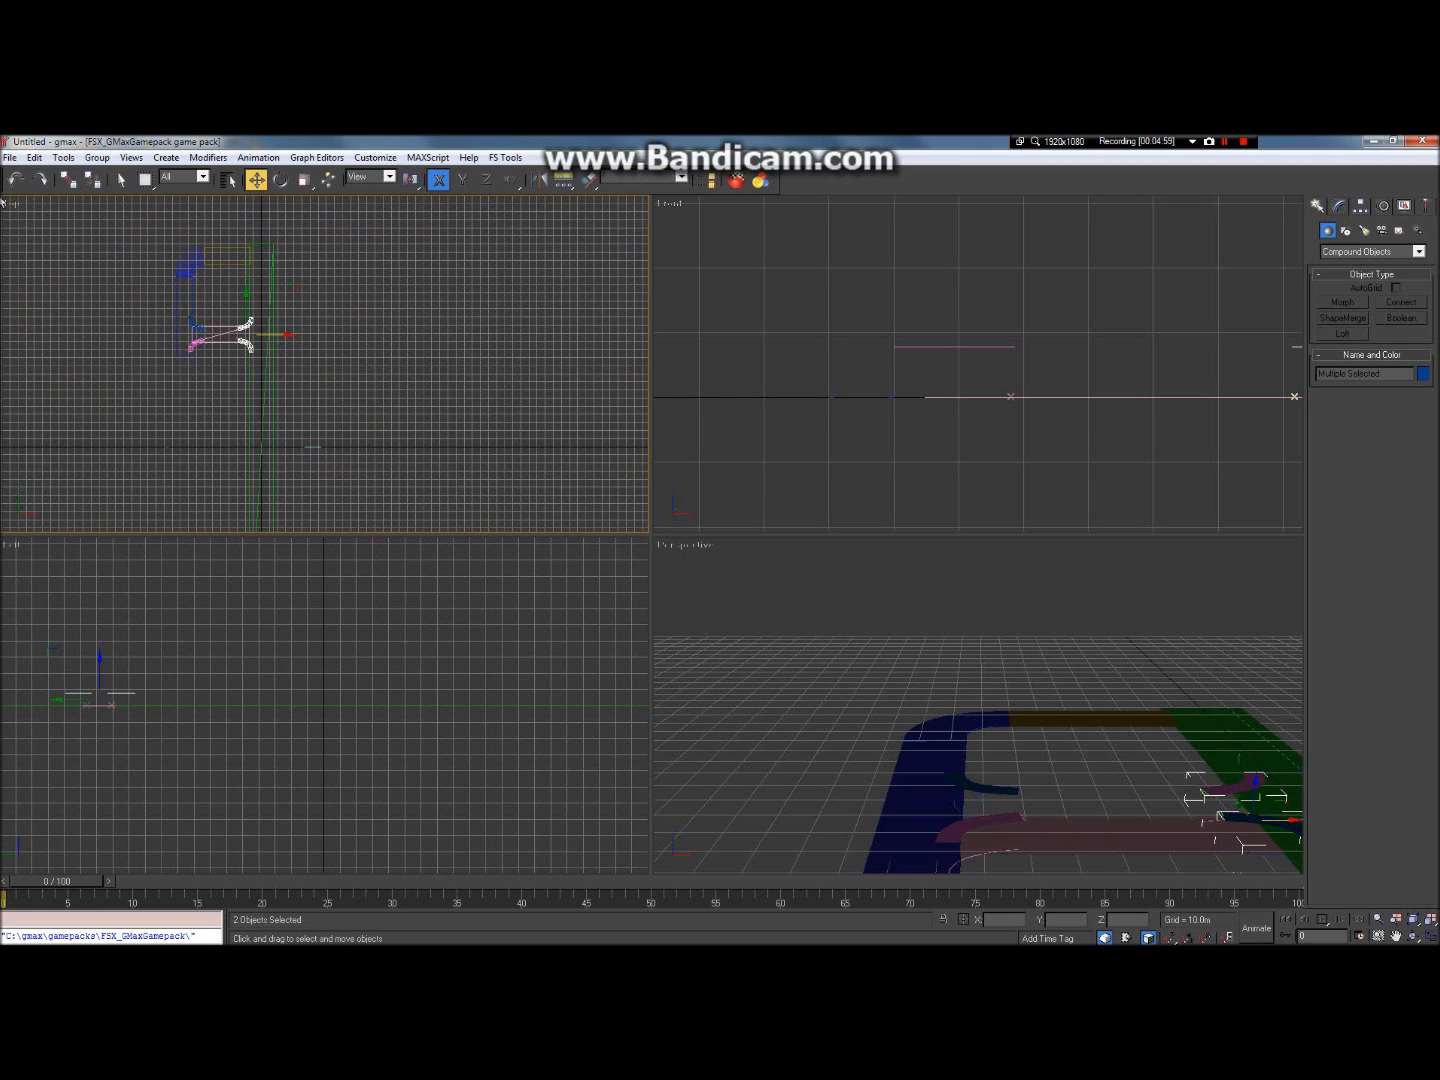
Step: Deselect all objects and save the scene to the Desktop as Tutorial_2
left_click(120, 184)
left_click(90, 280)
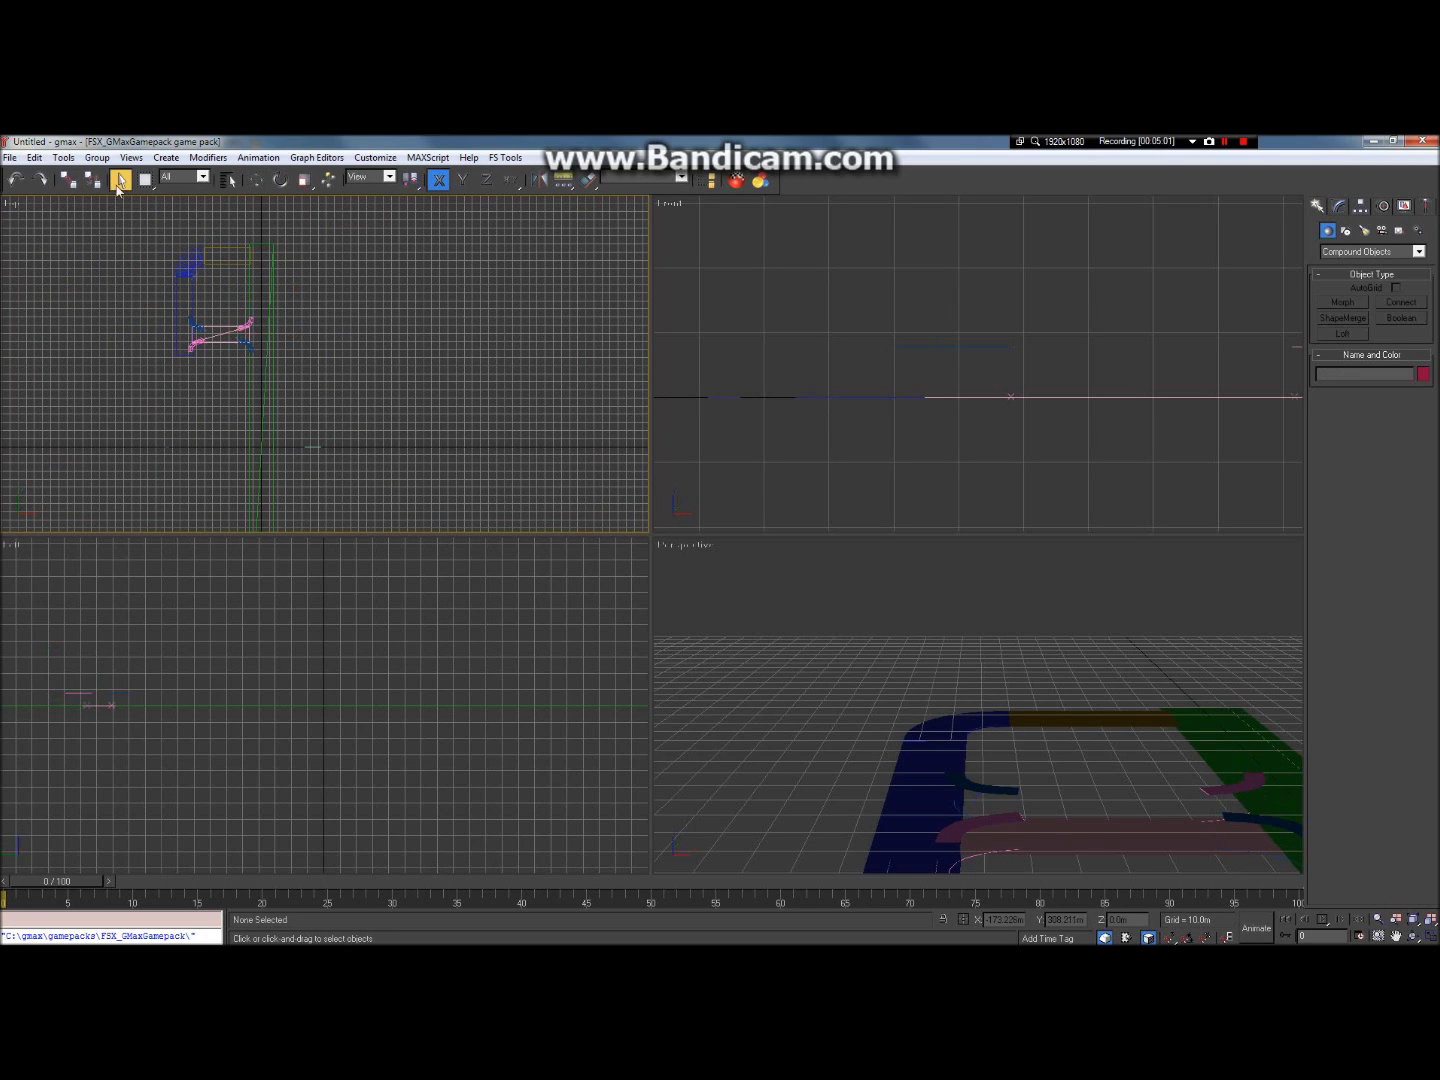
left_click(11, 157)
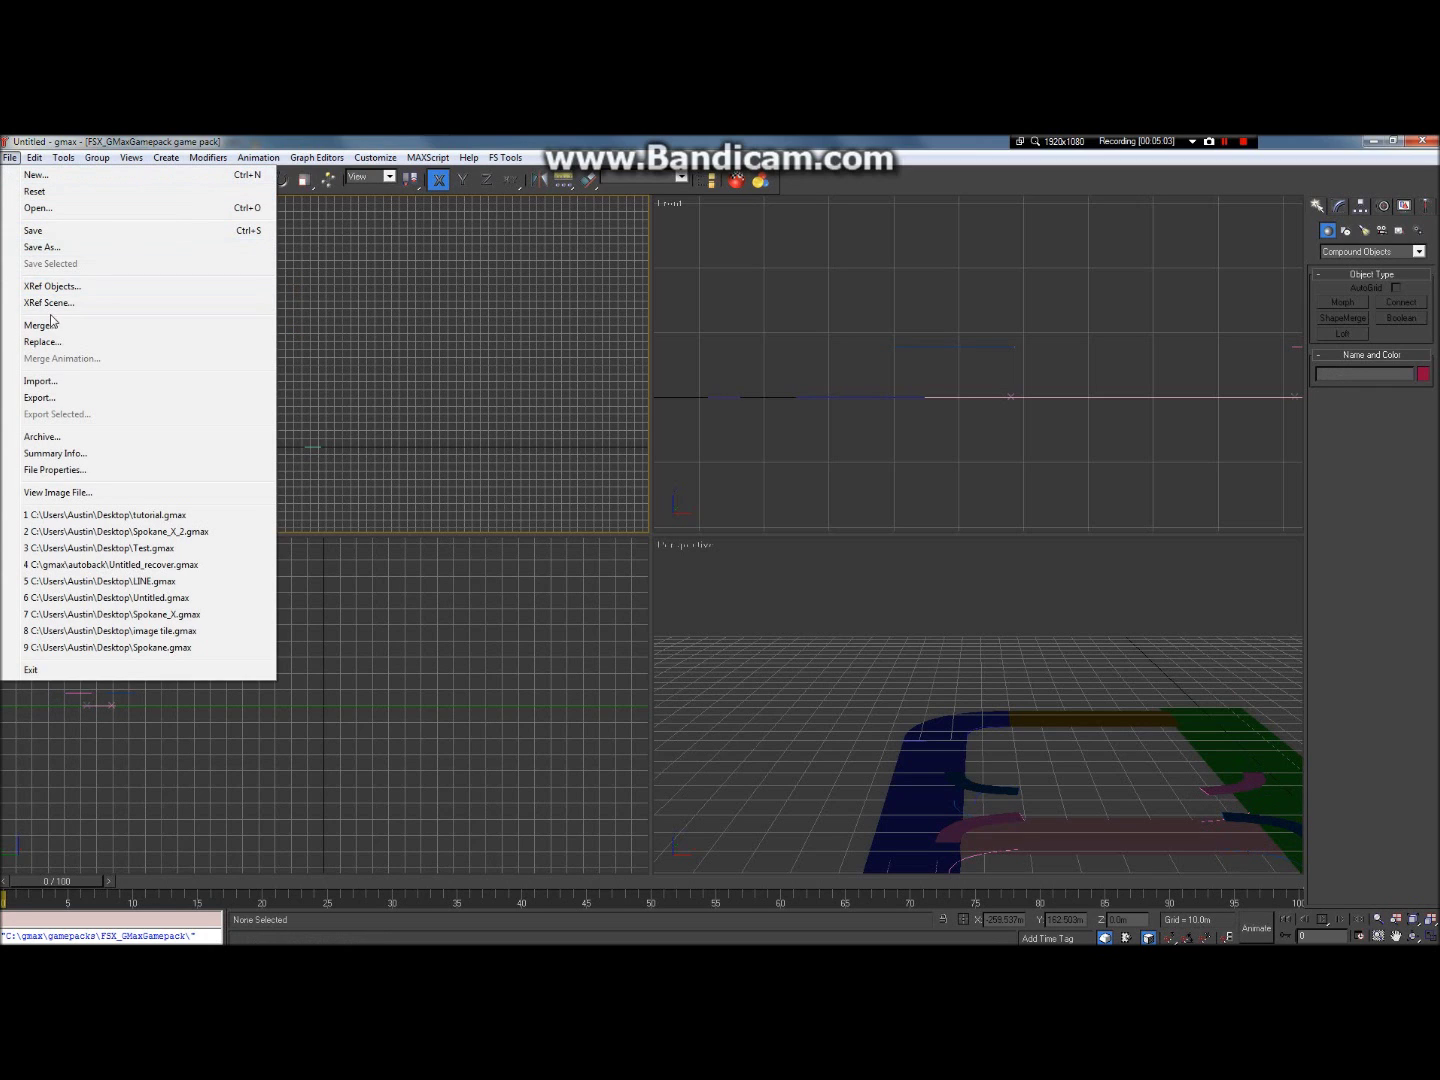
left_click(71, 251)
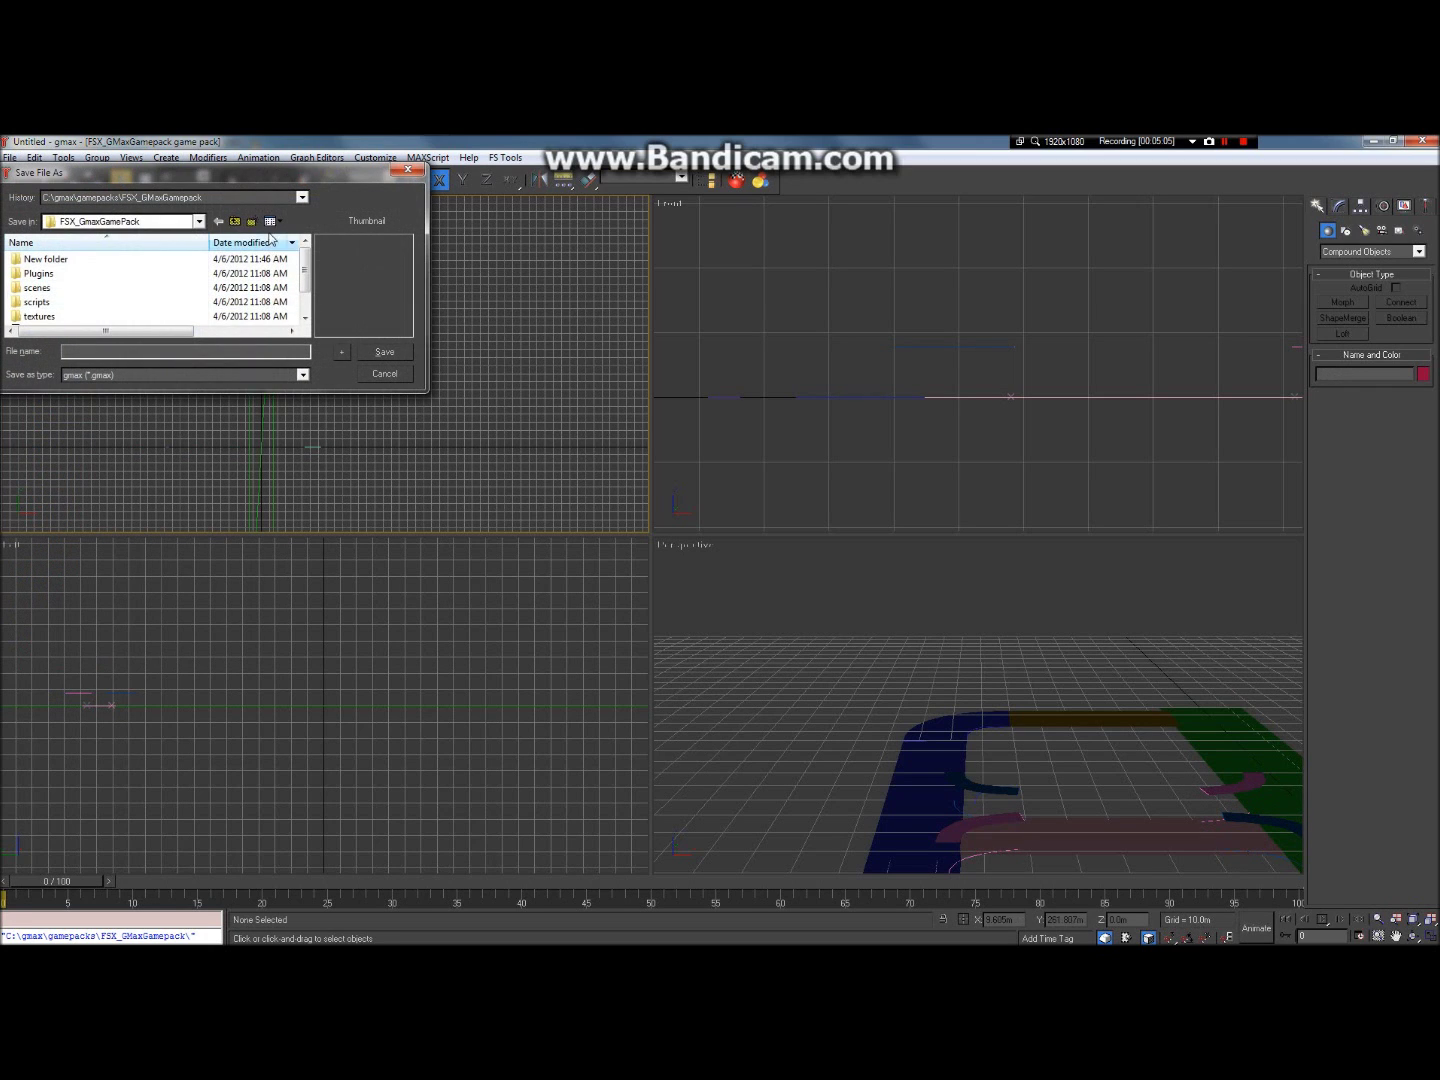
left_click(238, 221)
left_click(237, 222)
left_click(236, 221)
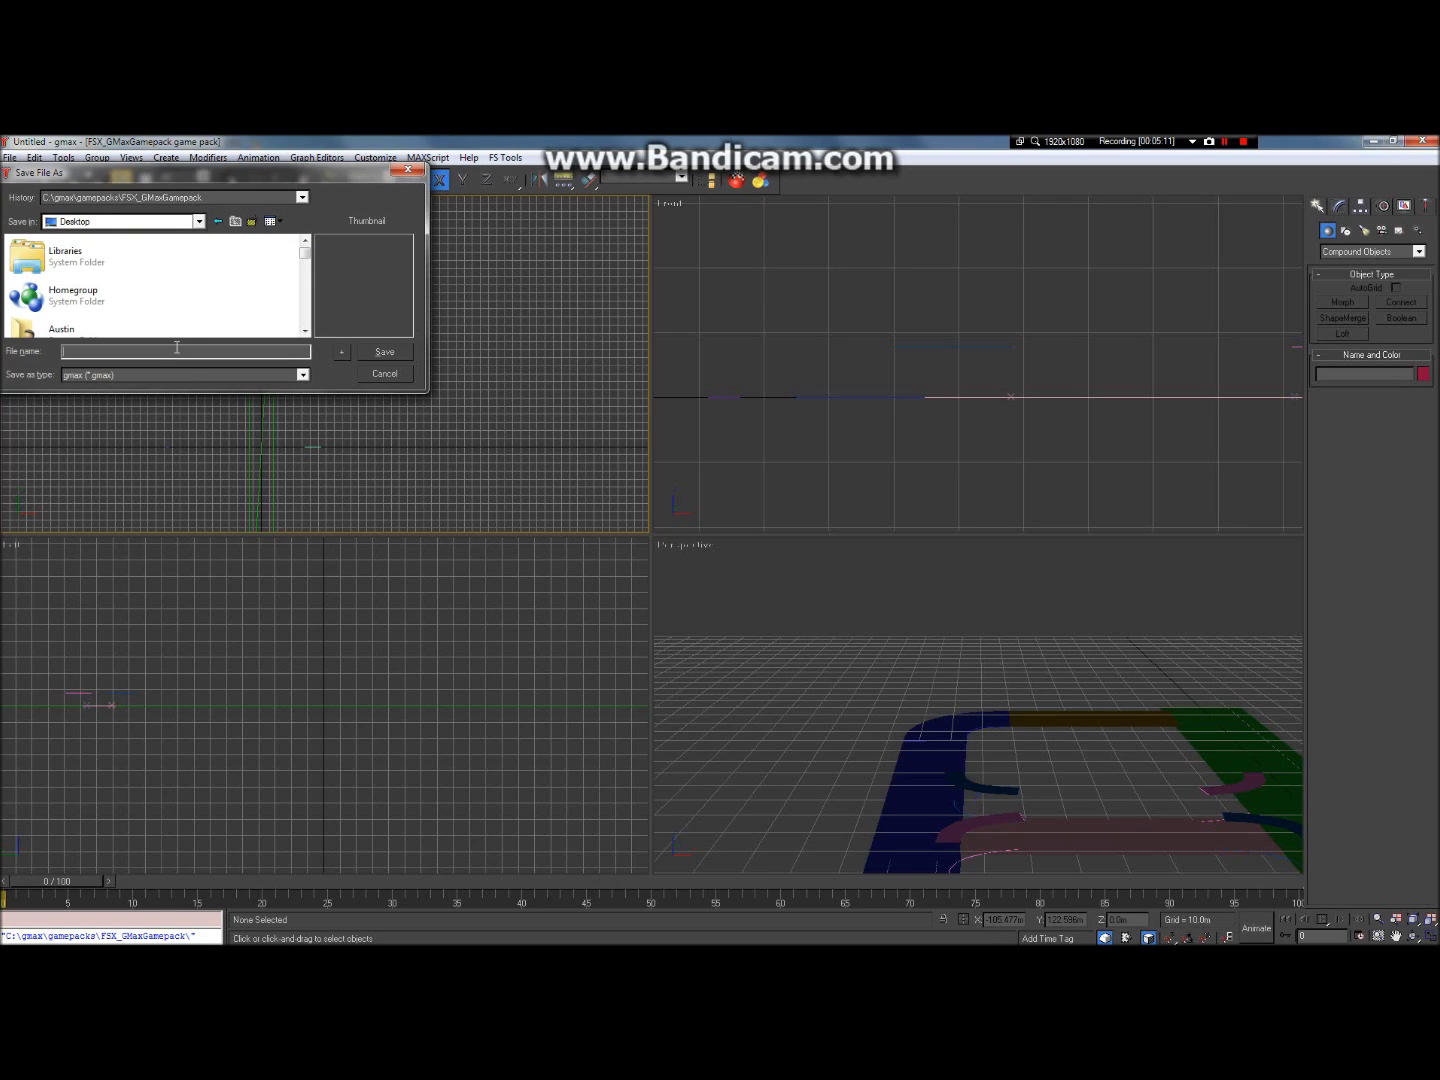
type("Tut")
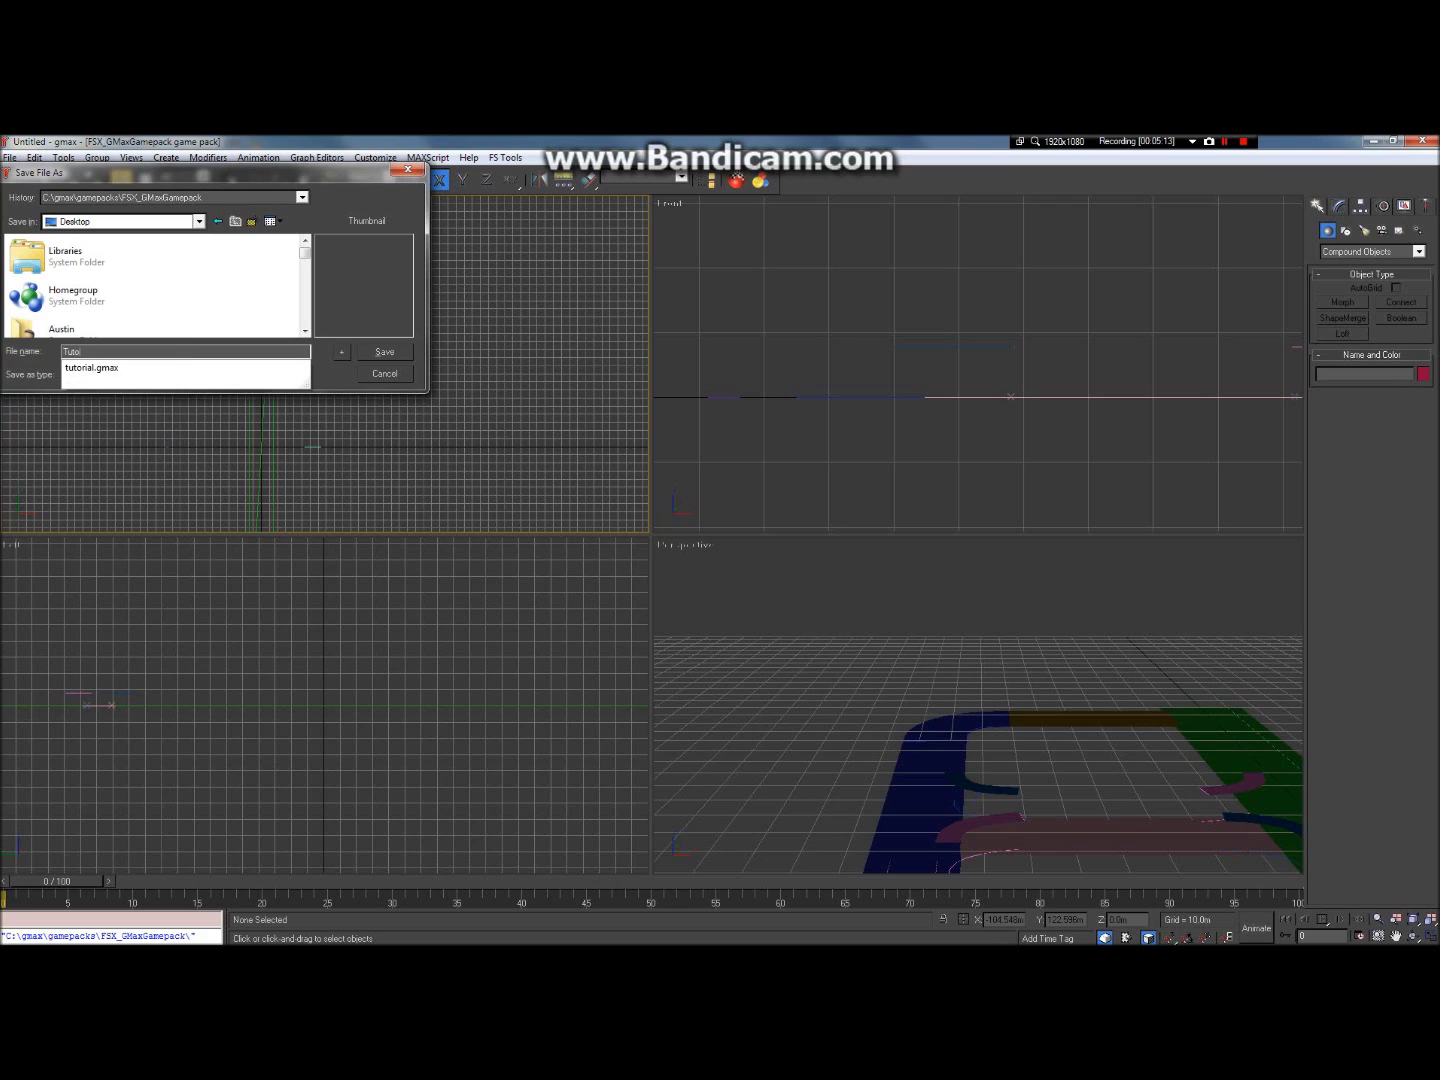
type("orial_2")
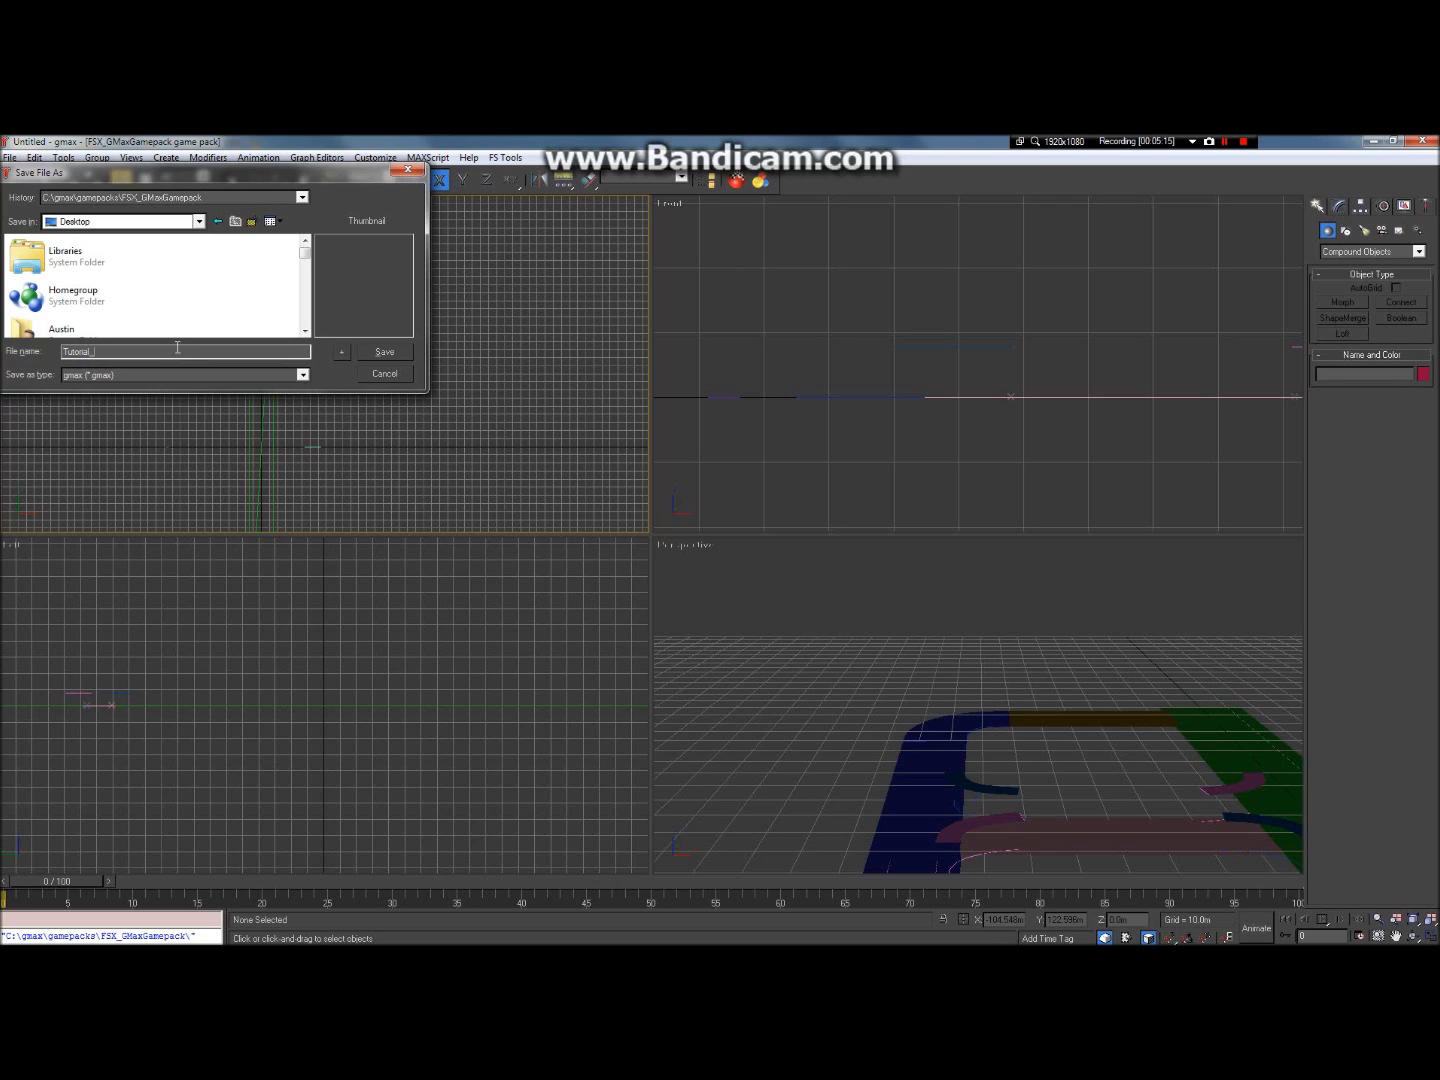
left_click(404, 351)
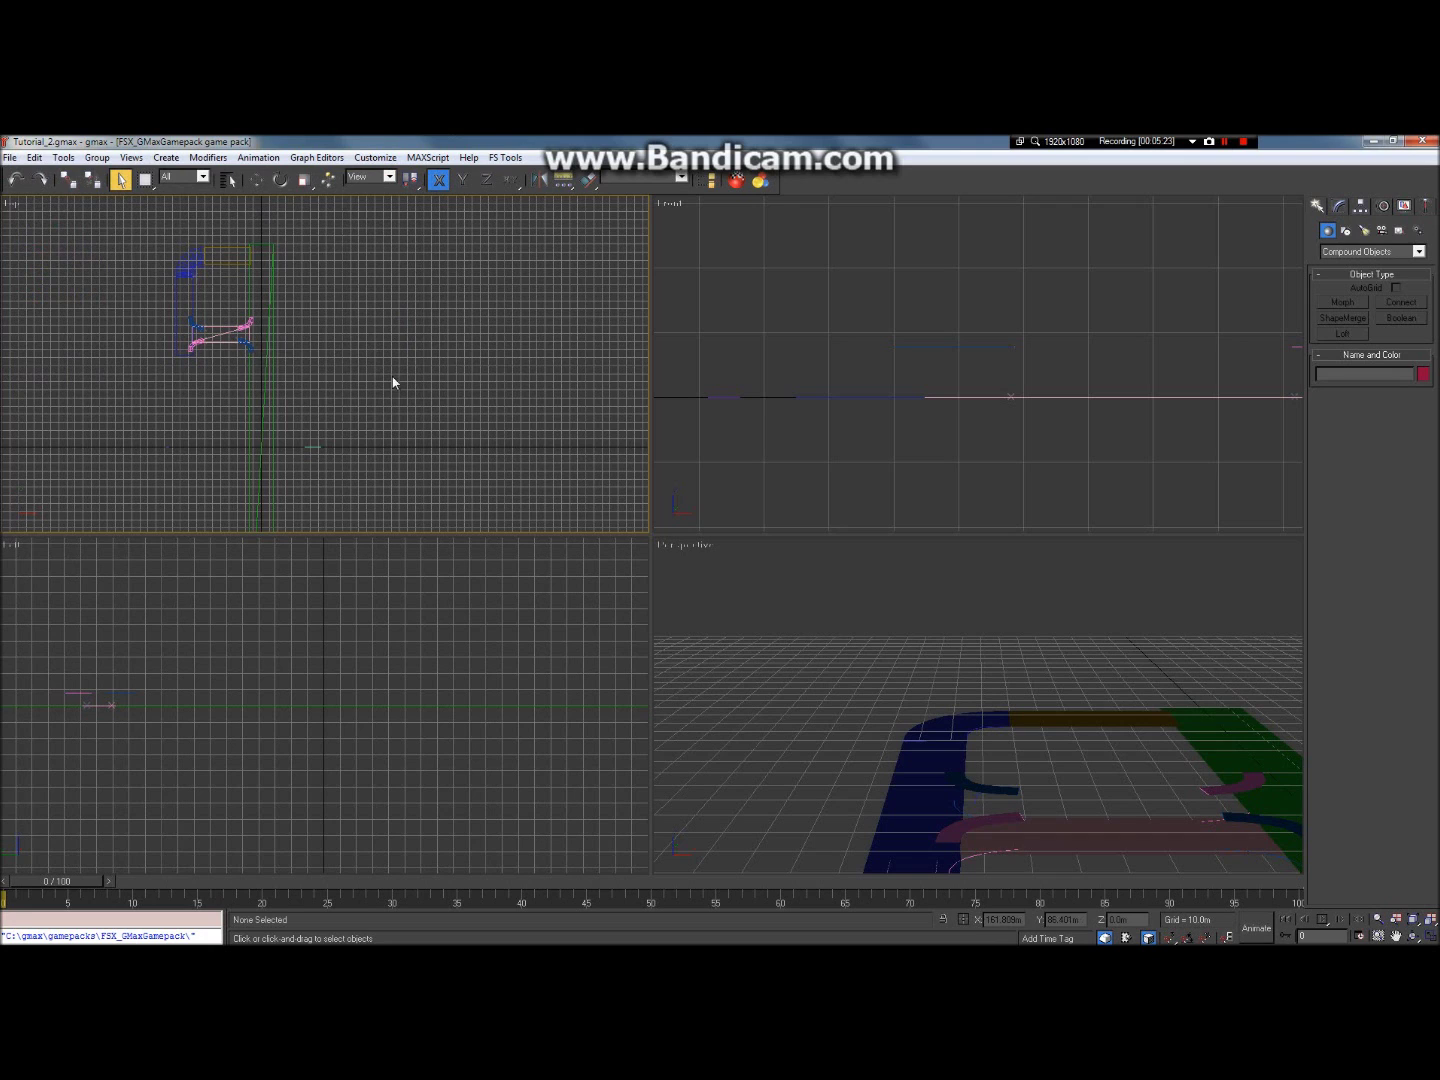
Step: Select all four curved lofts around the connecting strip and lower them vertically in the Front view to the strip's ground level
scroll(385, 360, "down", 2)
scroll(324, 322, "up", 5)
left_click_drag(378, 444, 608, 502)
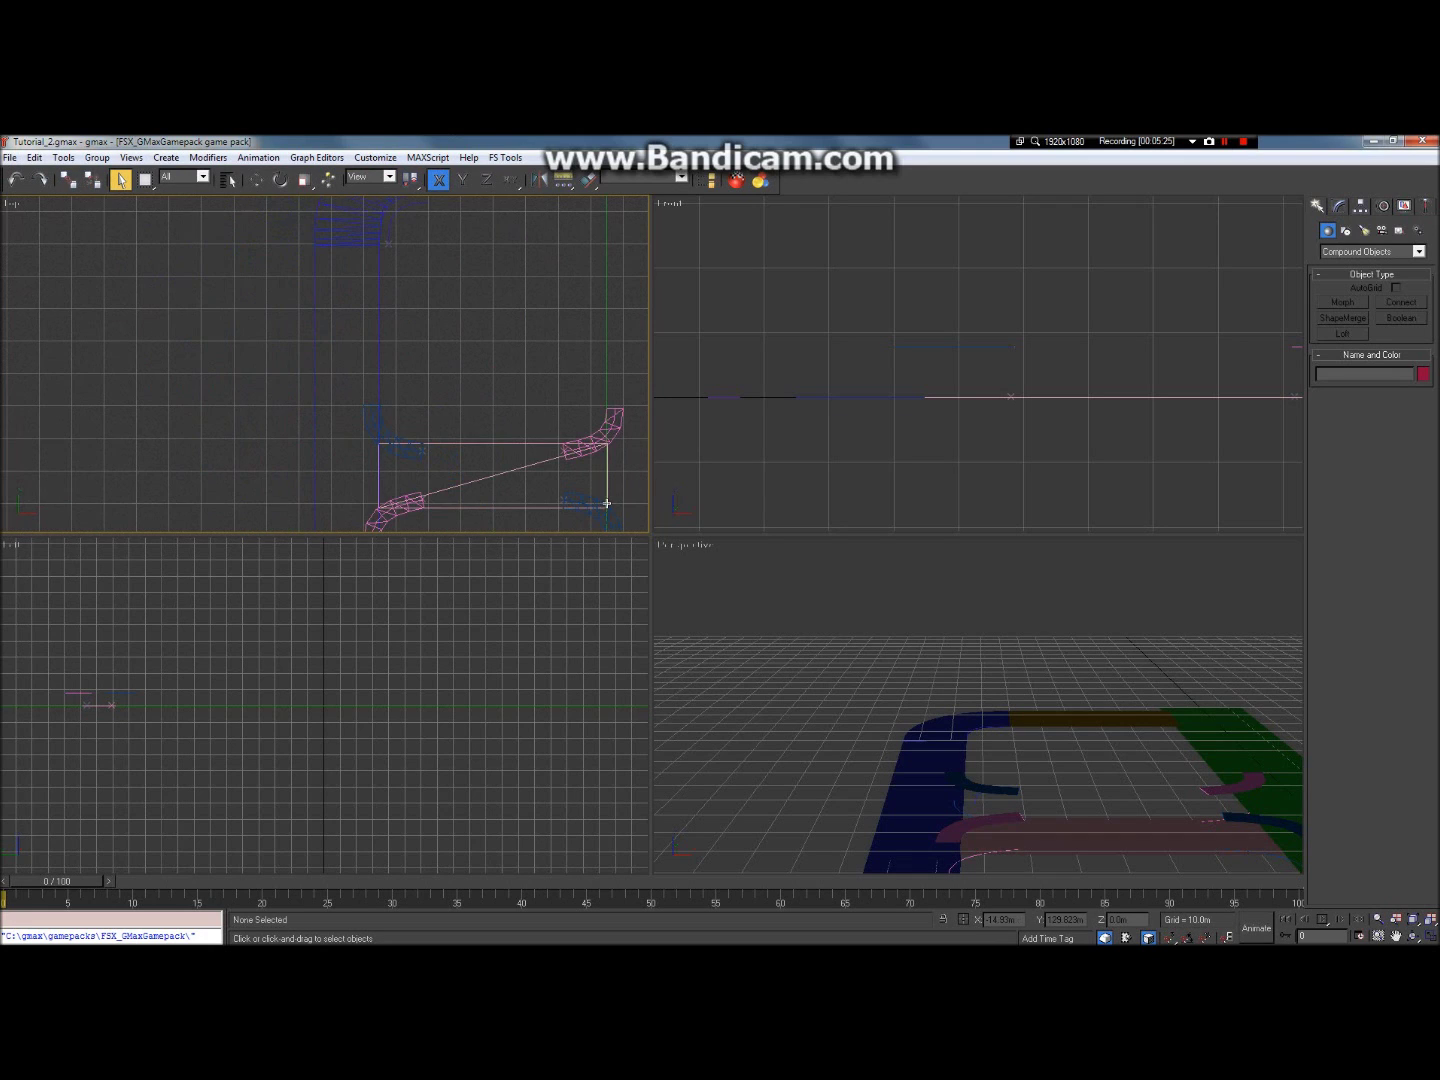
scroll(555, 389, "down", 2)
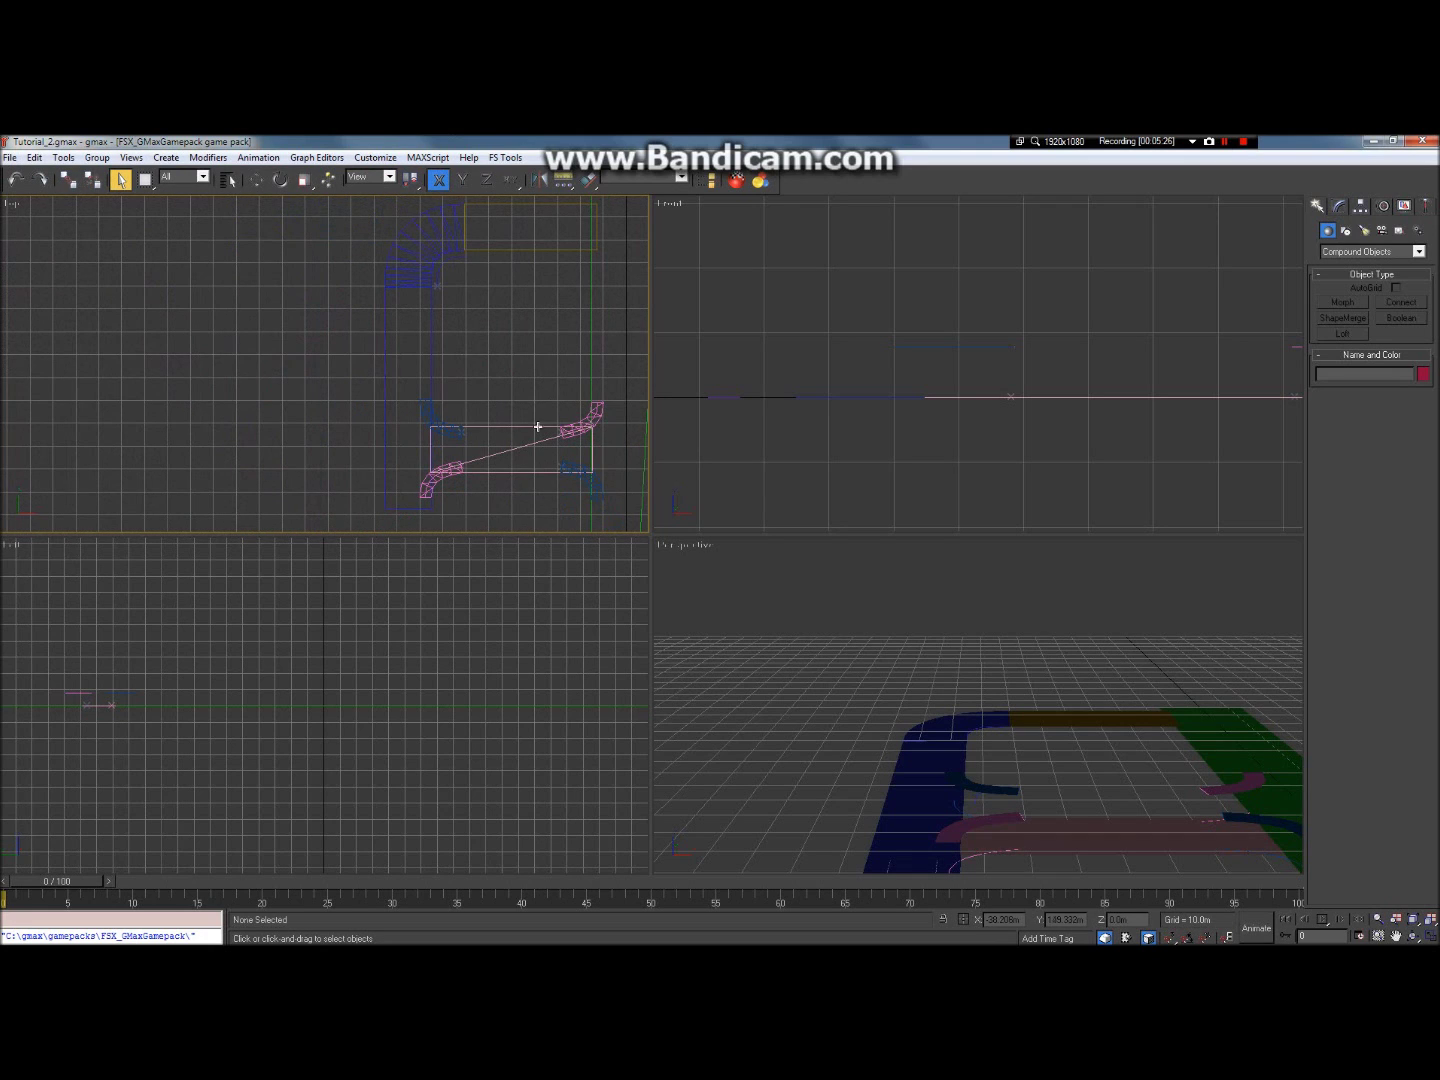
left_click(436, 484)
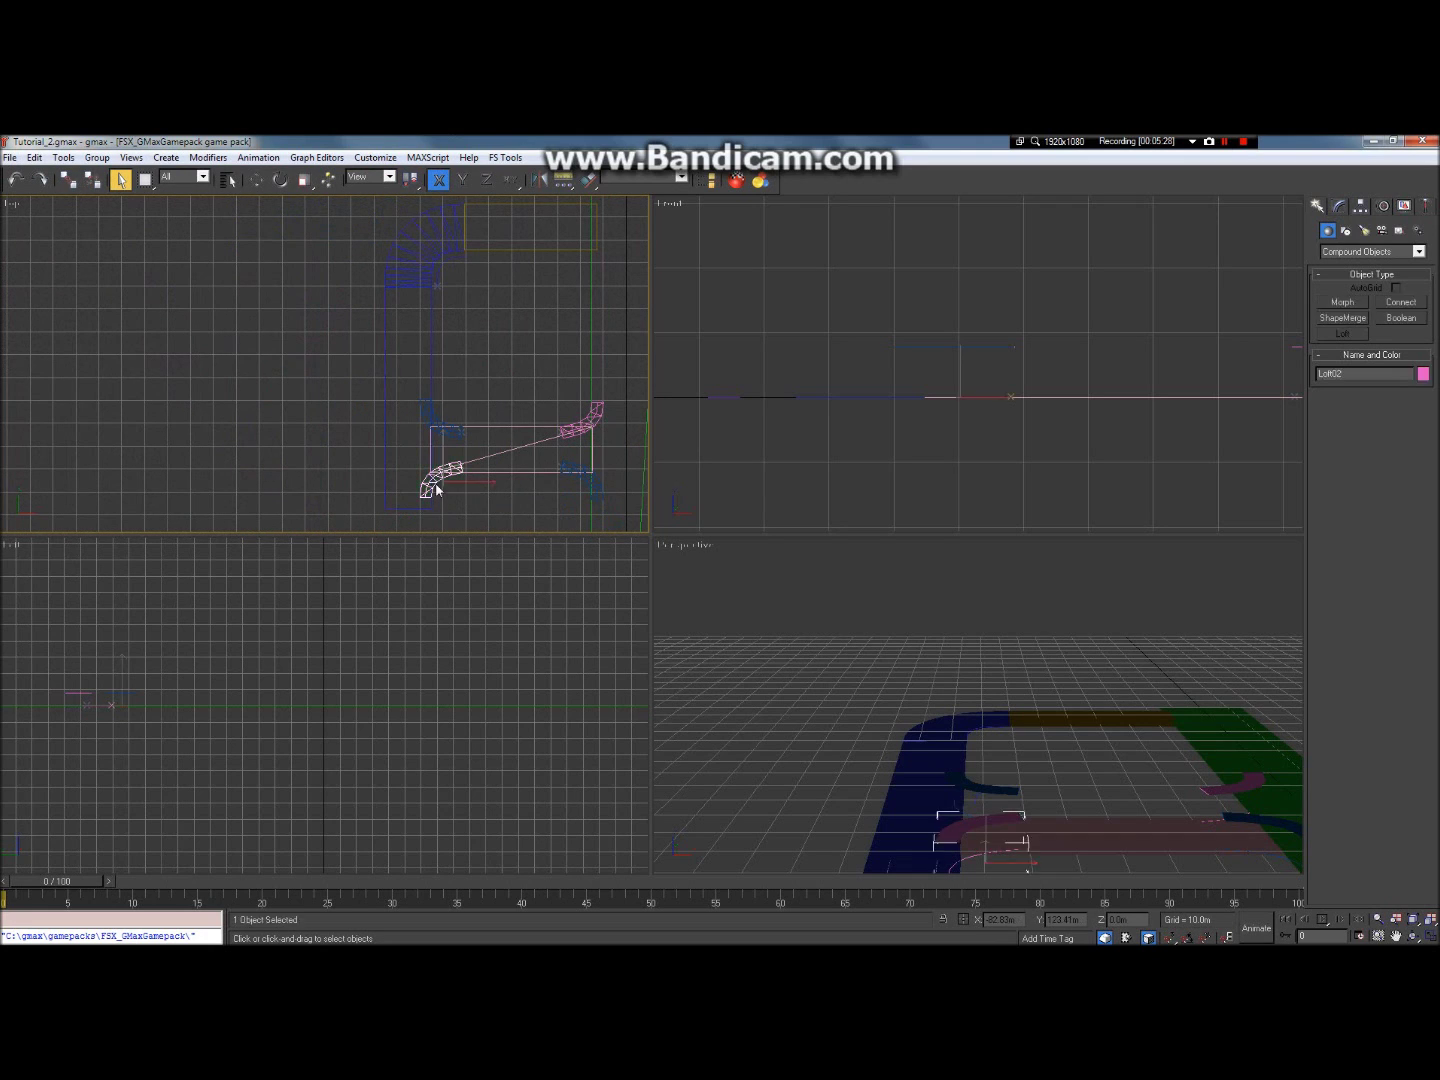
left_click(436, 424, "ctrl")
left_click(592, 418, "ctrl")
left_click(589, 482, "ctrl")
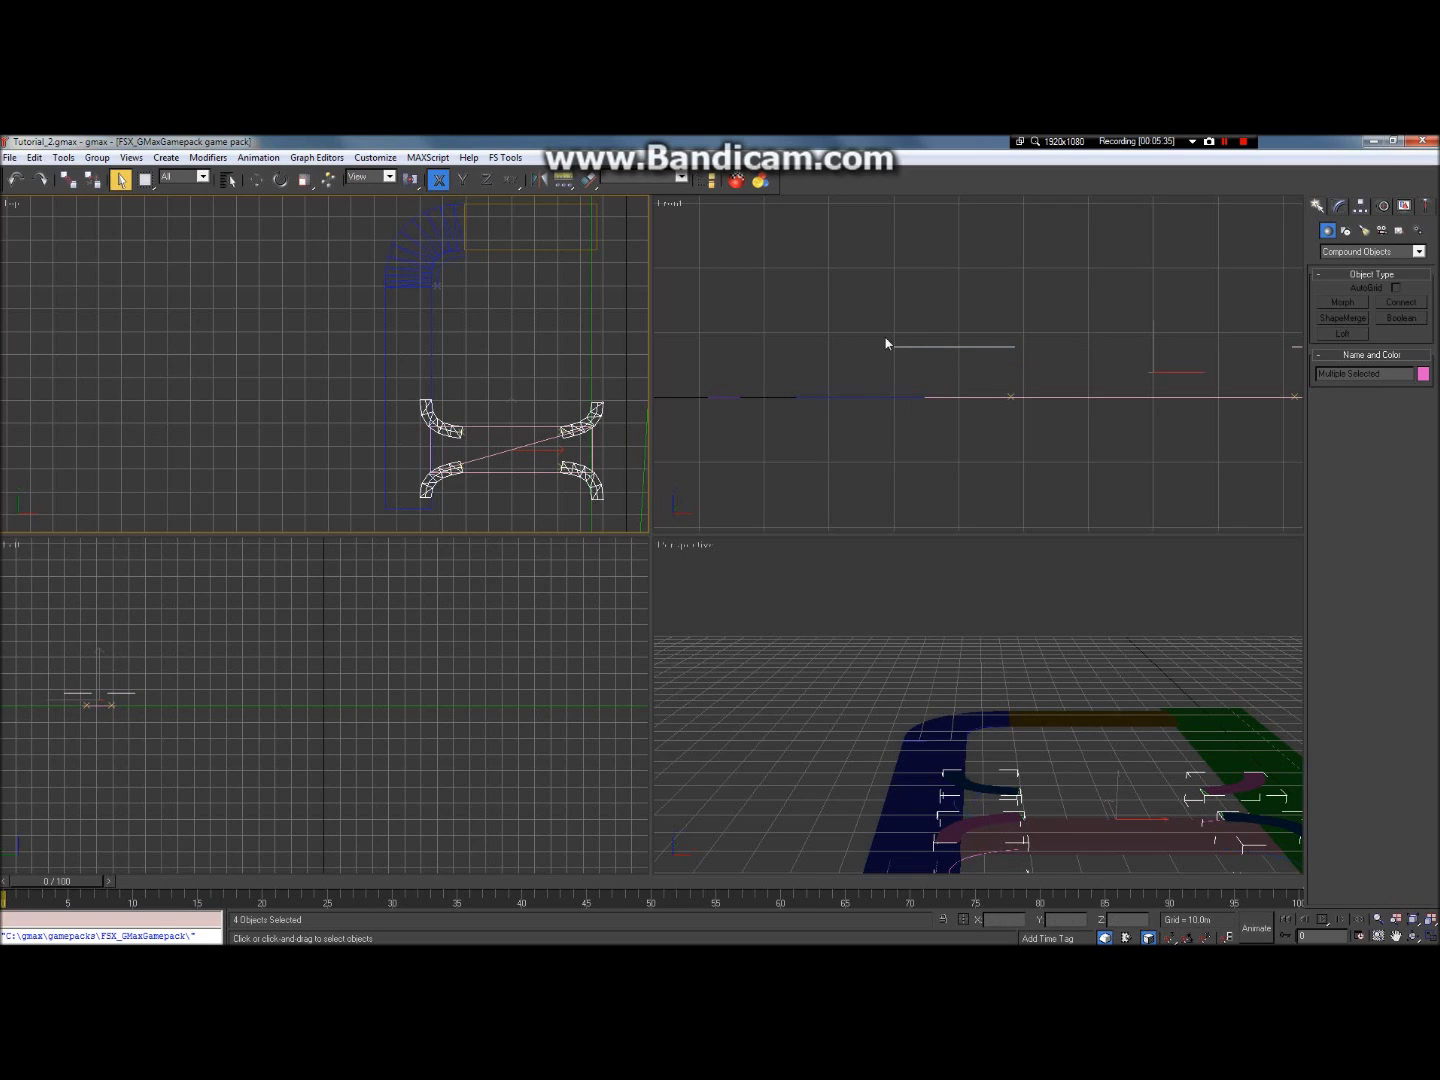
key("w")
right_click(843, 265)
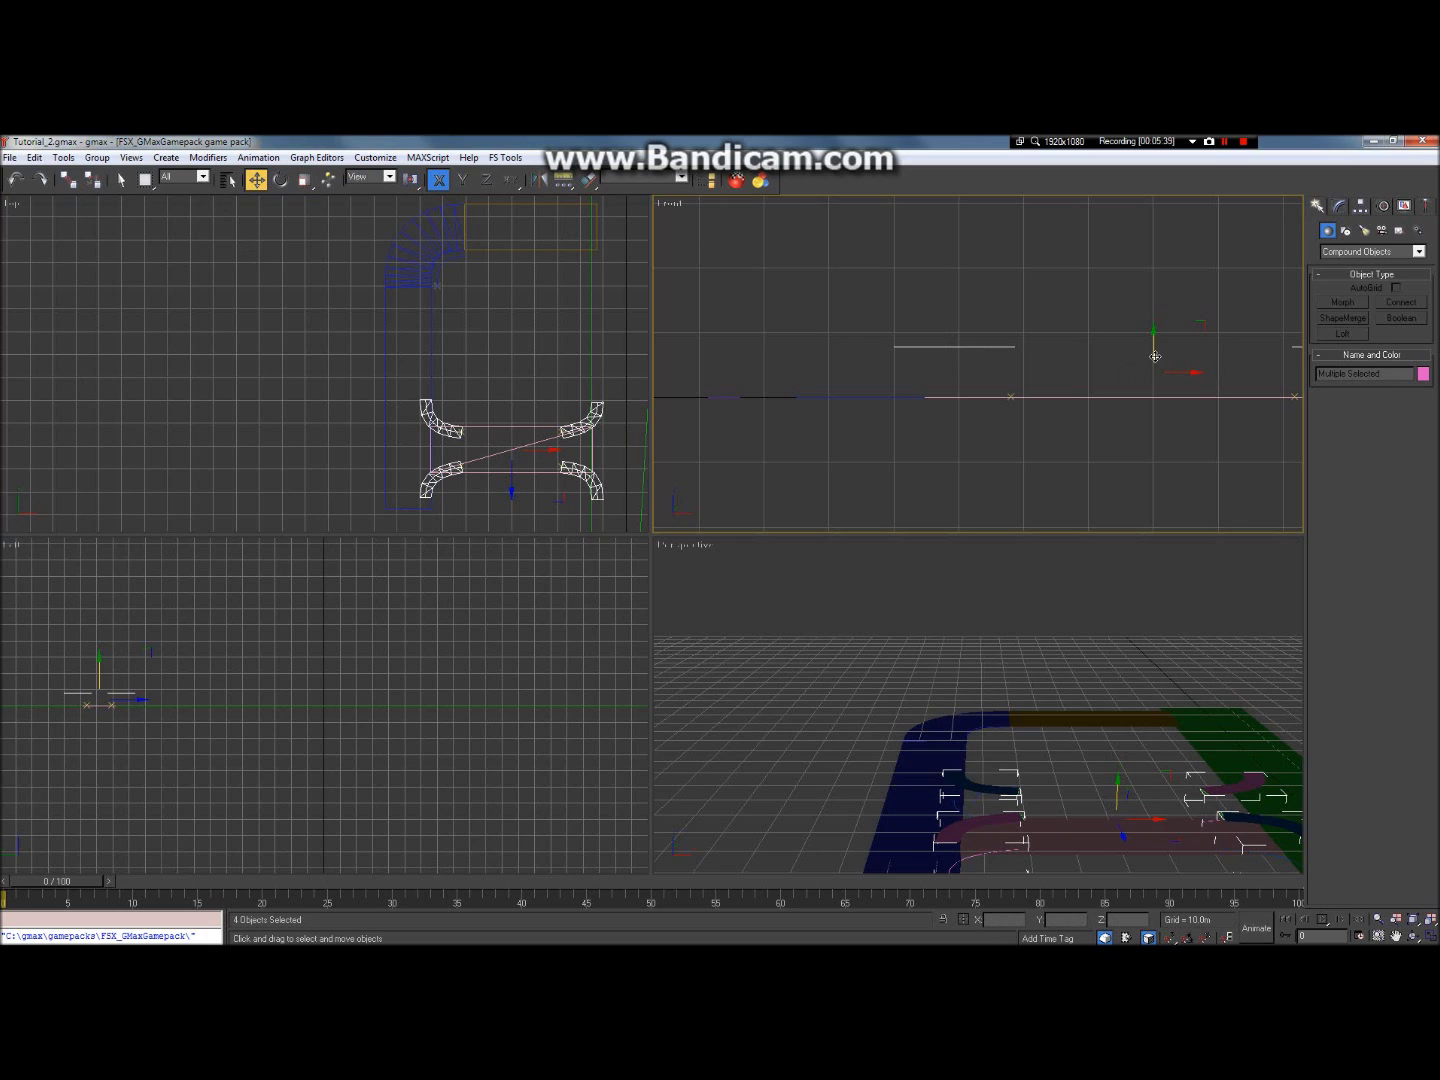
left_click_drag(1155, 356, 1158, 414)
scroll(1157, 416, "up", 4)
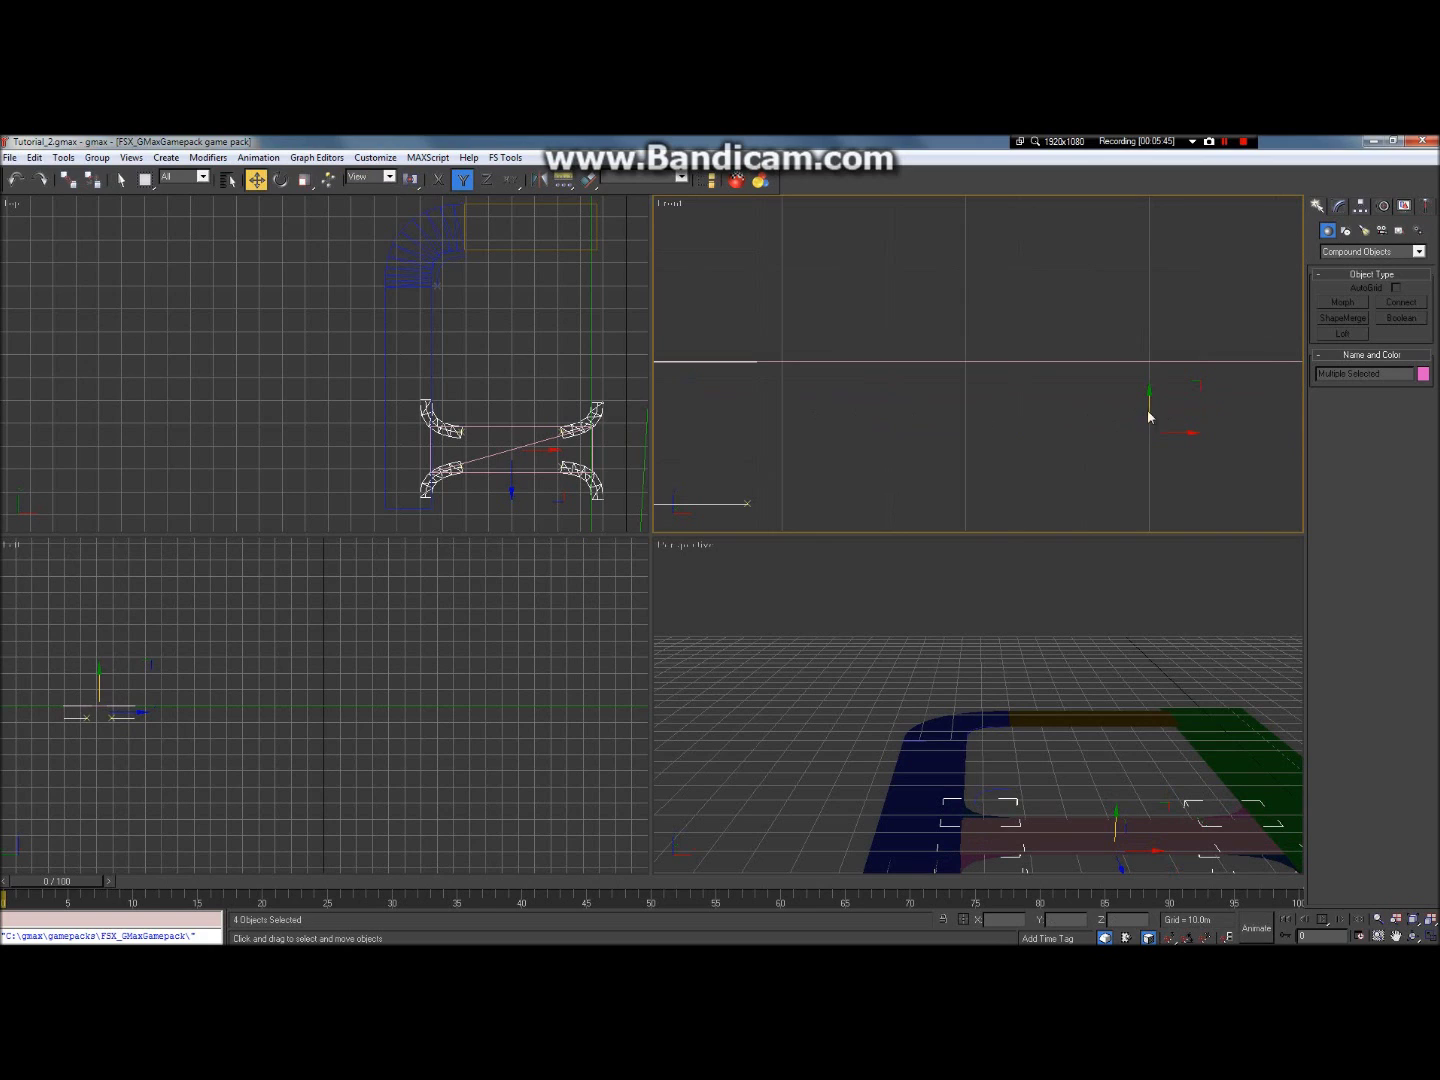
left_click_drag(1149, 404, 1138, 406)
scroll(920, 345, "down", 5)
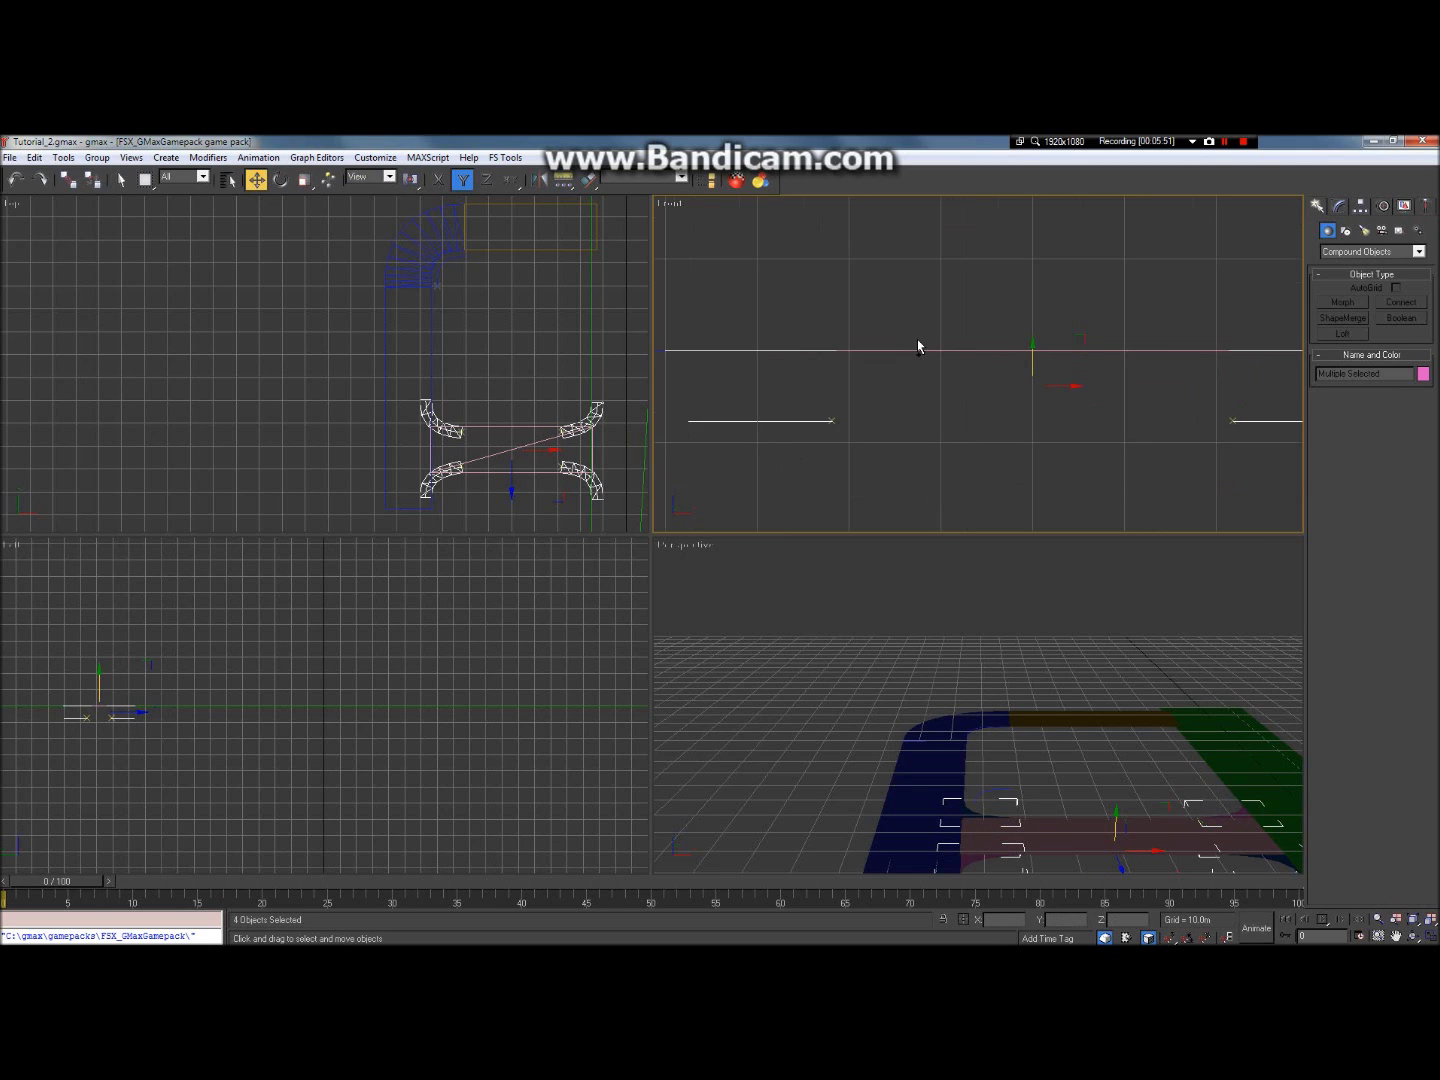
Step: Deselect the lofts and examine the connecting strip and its surroundings in the Top view
left_click(120, 179)
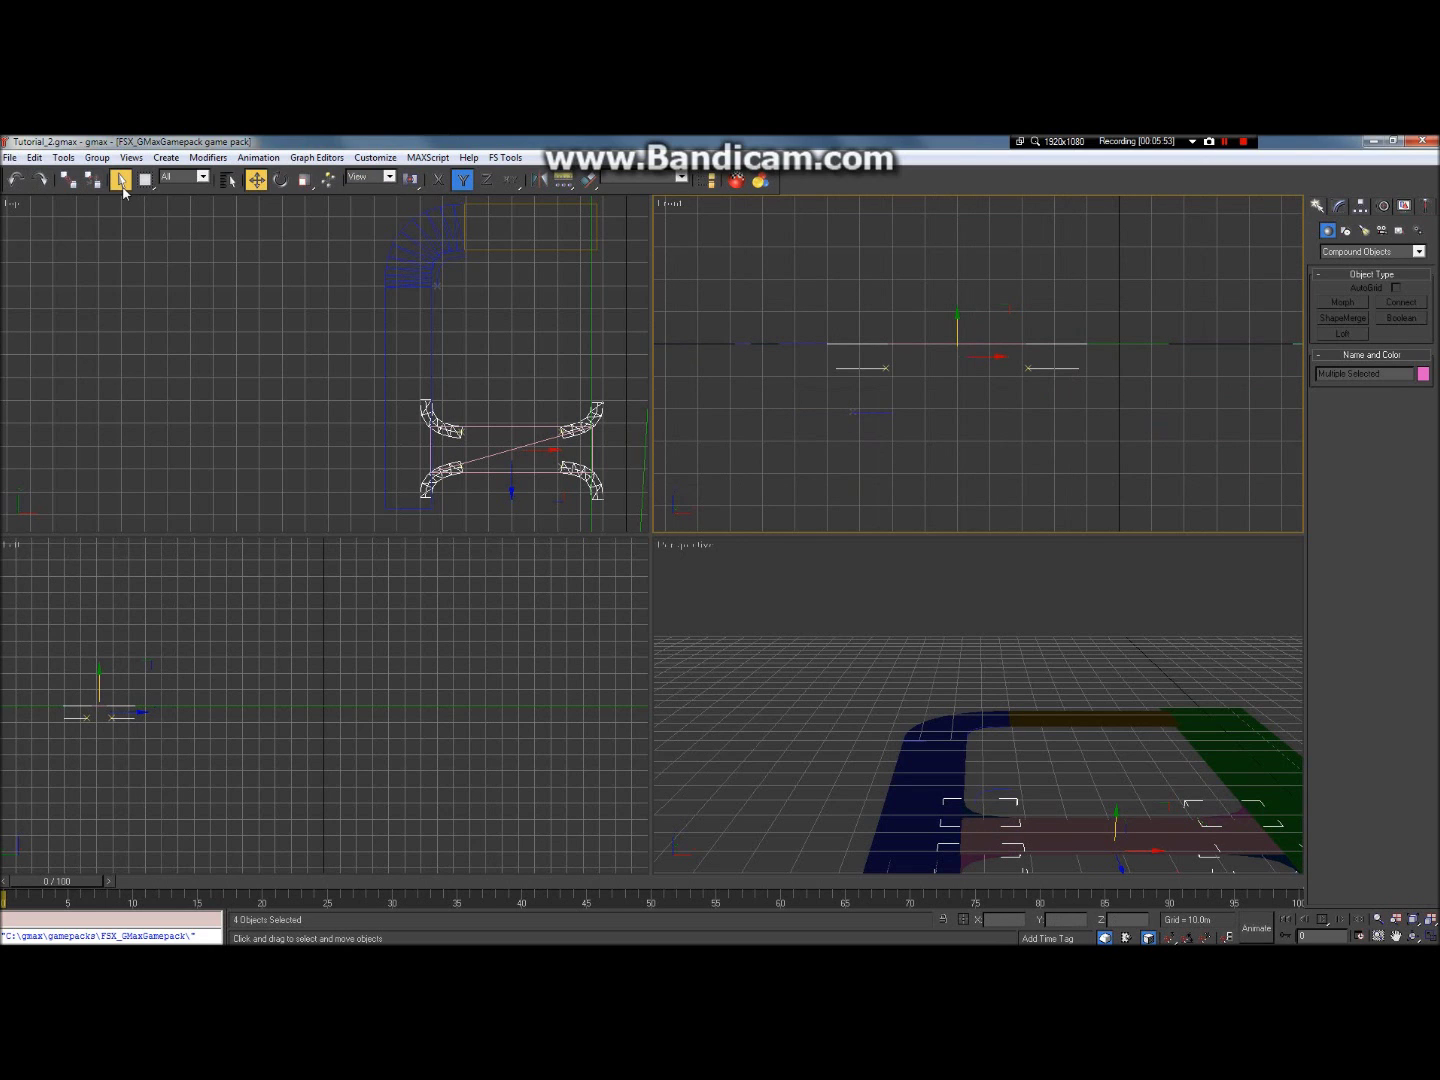
left_click(238, 352)
scroll(229, 338, "down", 5)
scroll(424, 381, "up", 5)
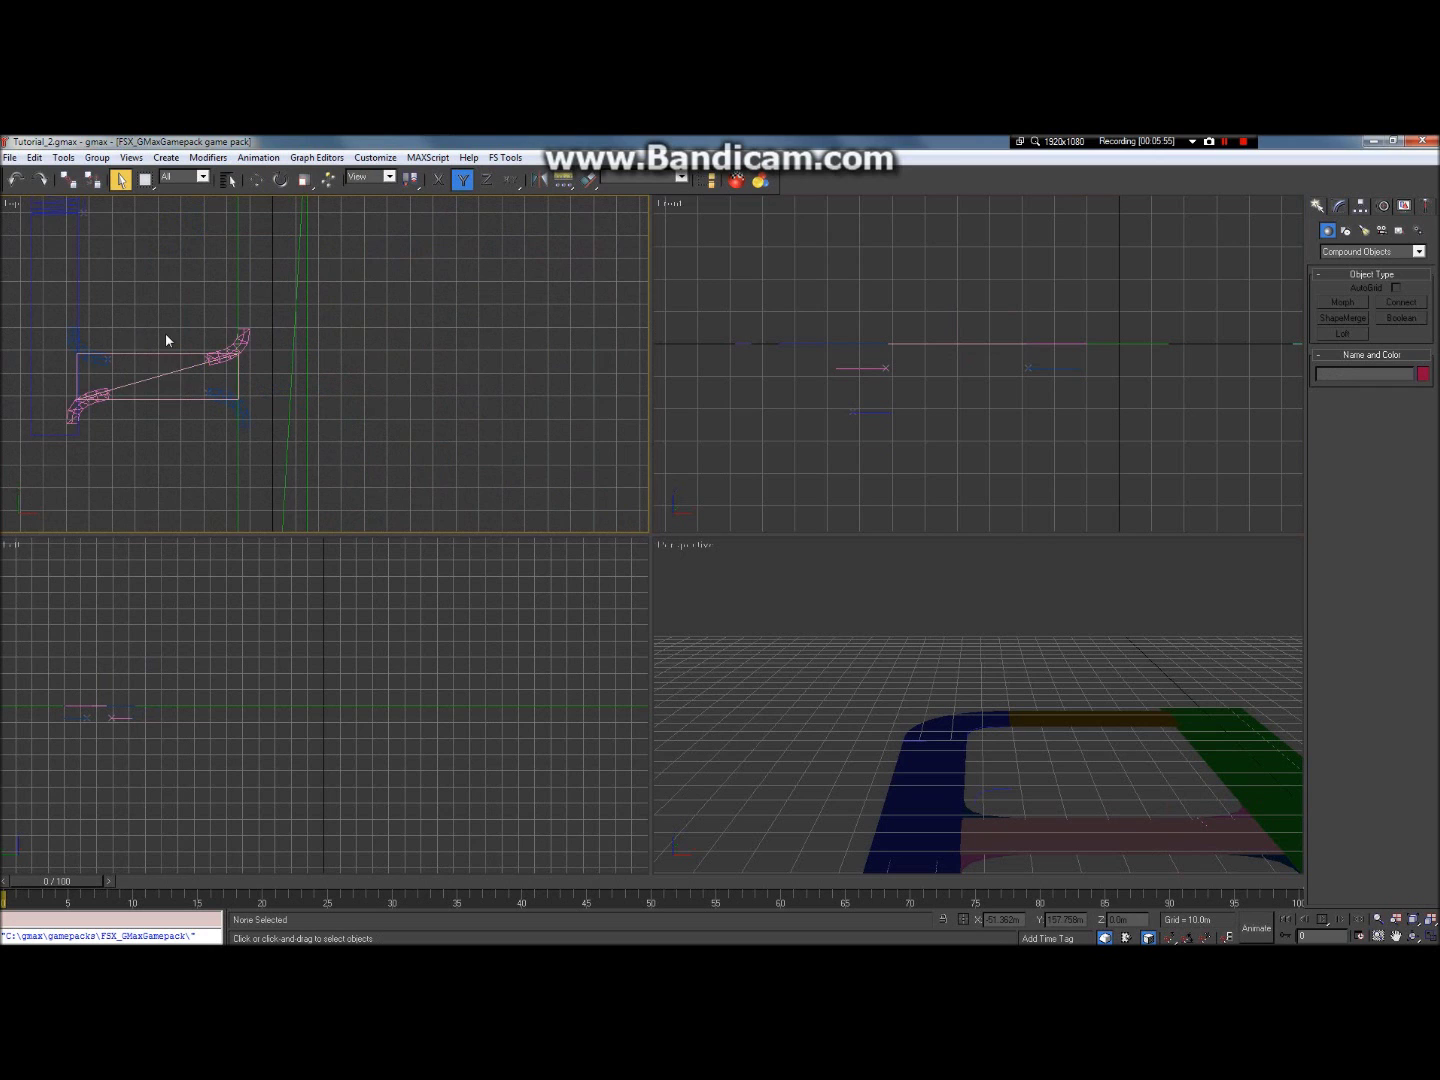
scroll(167, 337, "up", 3)
scroll(169, 338, "down", 1)
scroll(172, 337, "down", 4)
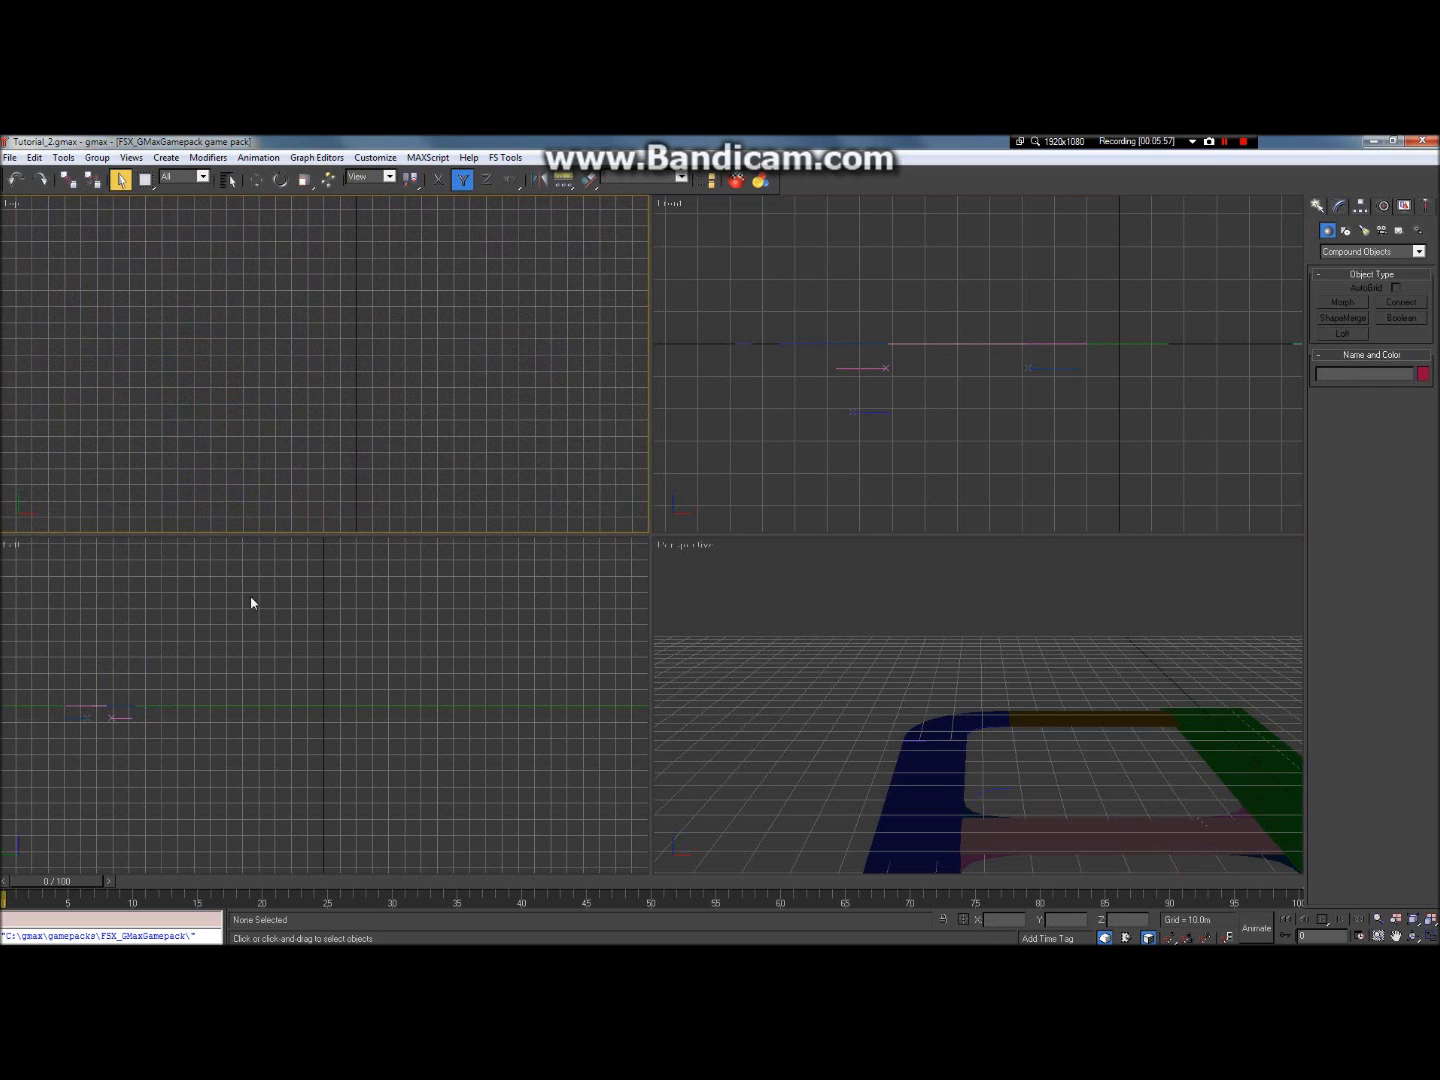
scroll(214, 285, "up", 4)
scroll(135, 300, "down", 3)
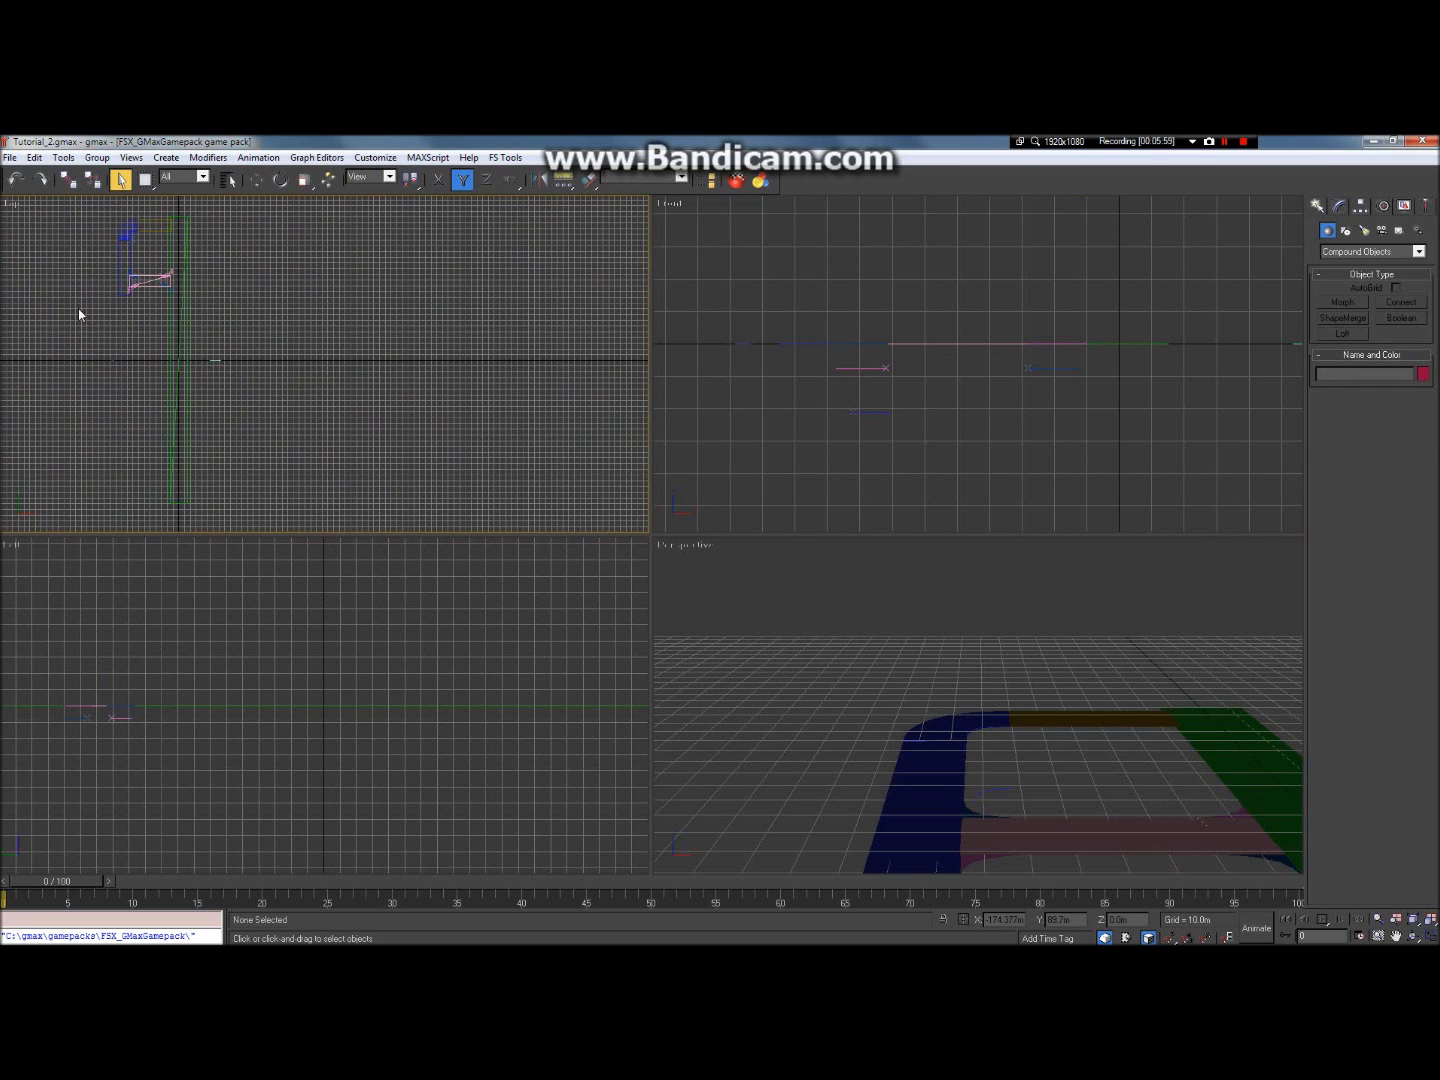
scroll(80, 316, "down", 4)
scroll(101, 287, "up", 4)
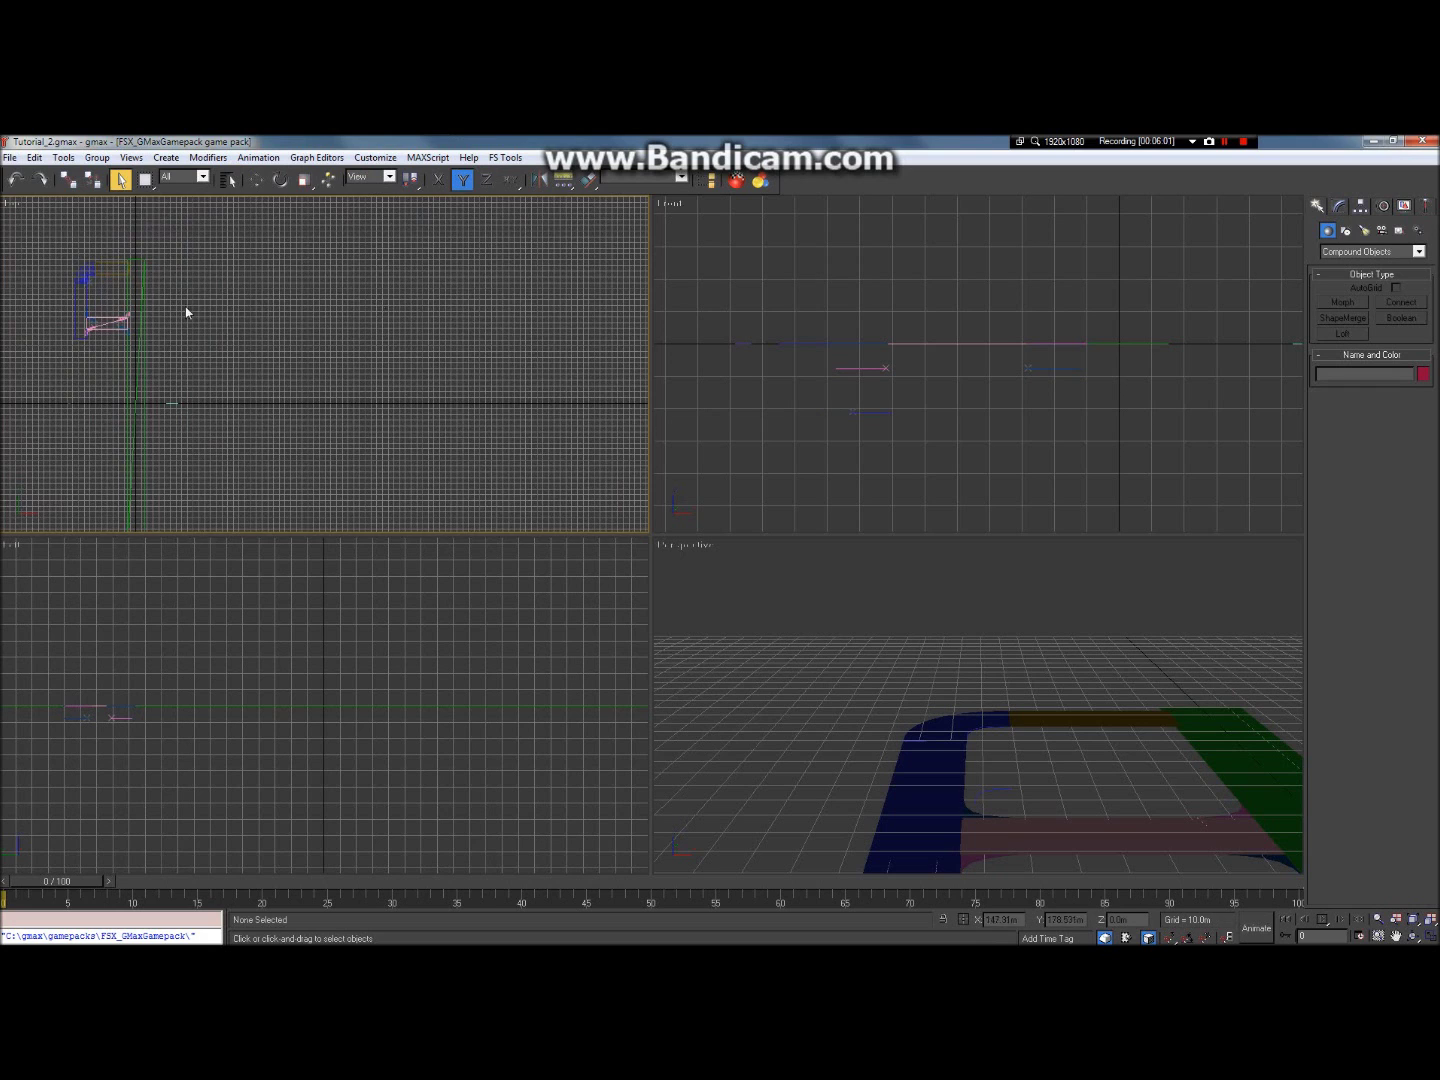
scroll(176, 310, "up", 3)
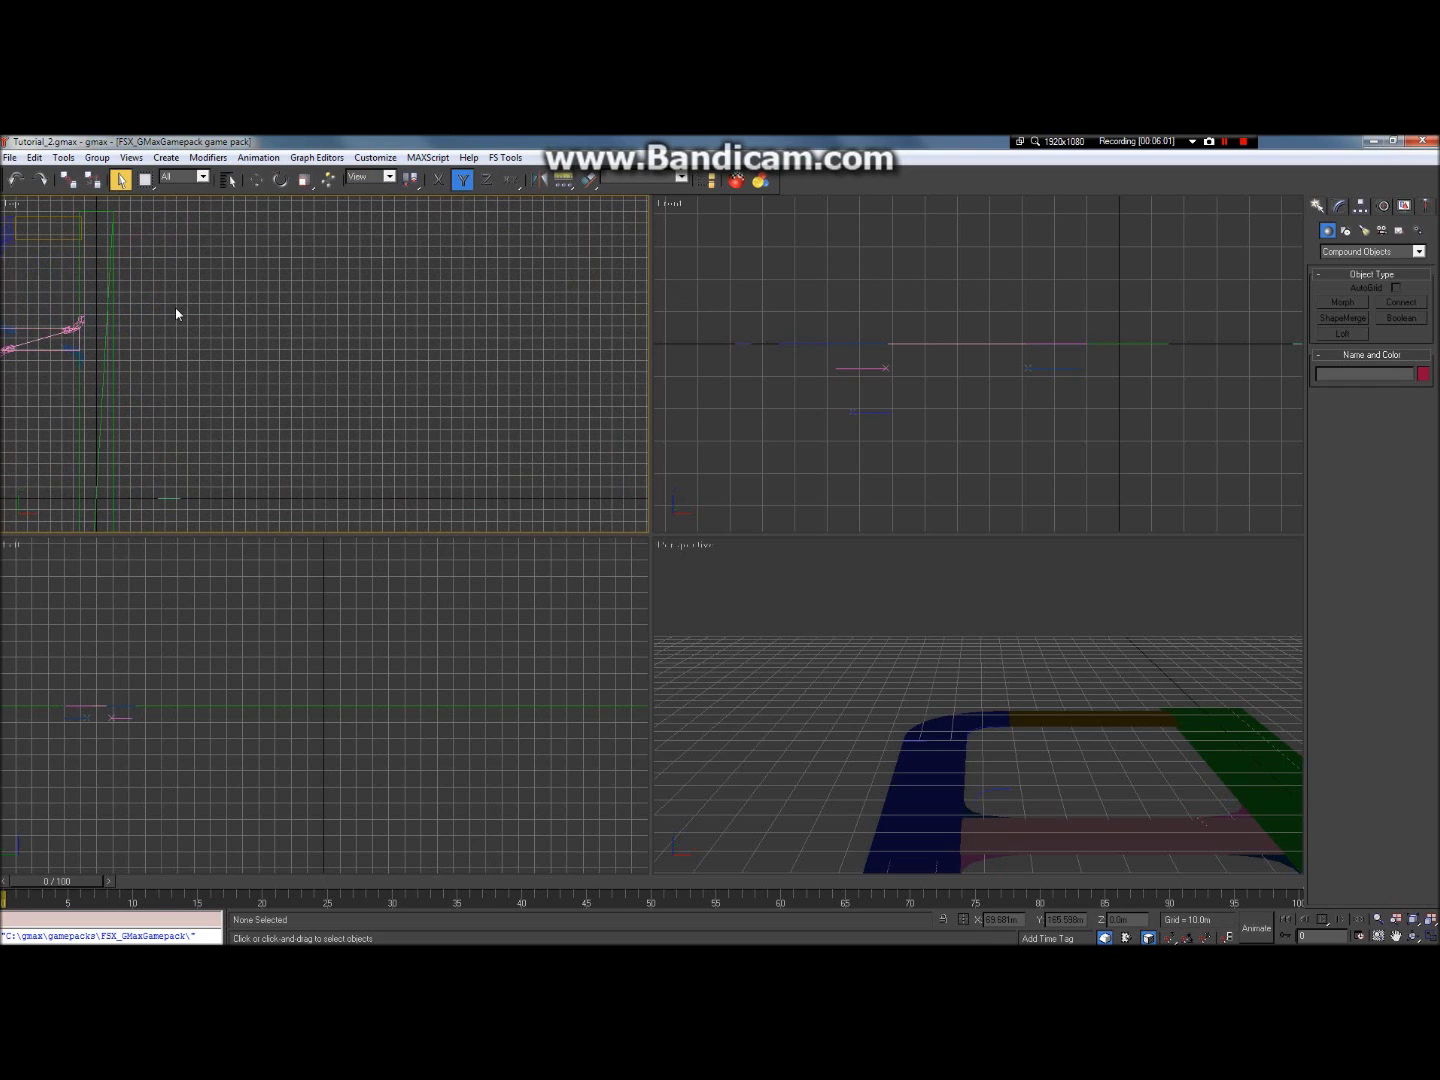
Step: Switch to the tutorial.gmax scene and examine the taxiways and their runway connections on the aerial photo
left_click(1345, 232)
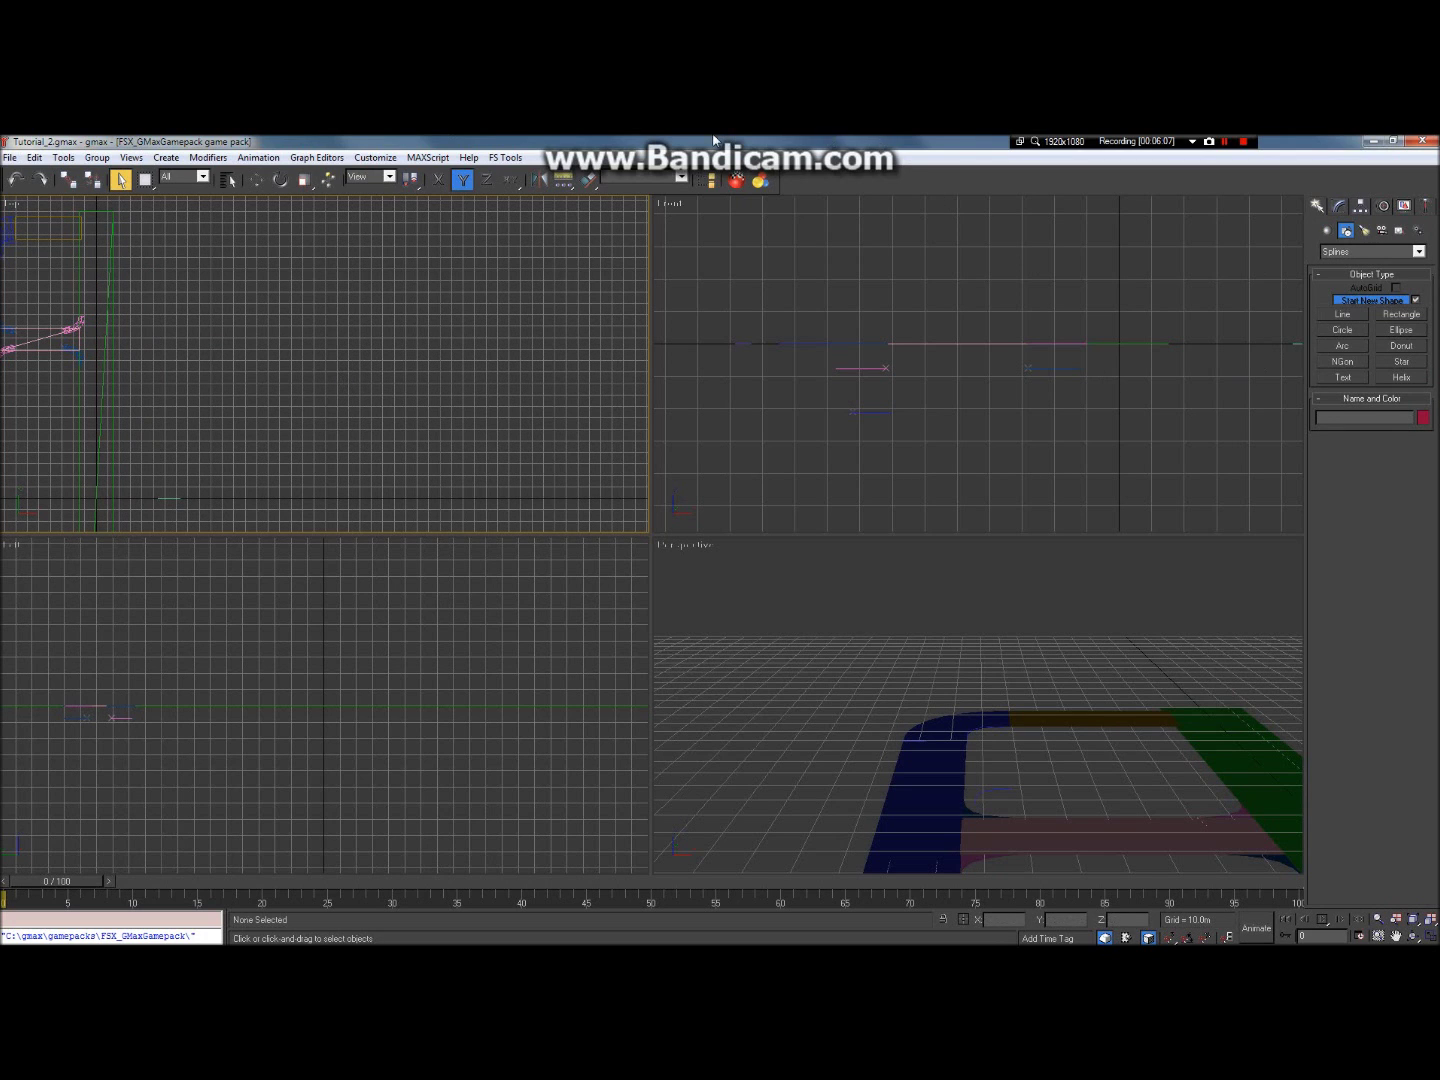
mouse_move(436, 146)
left_click(400, 226)
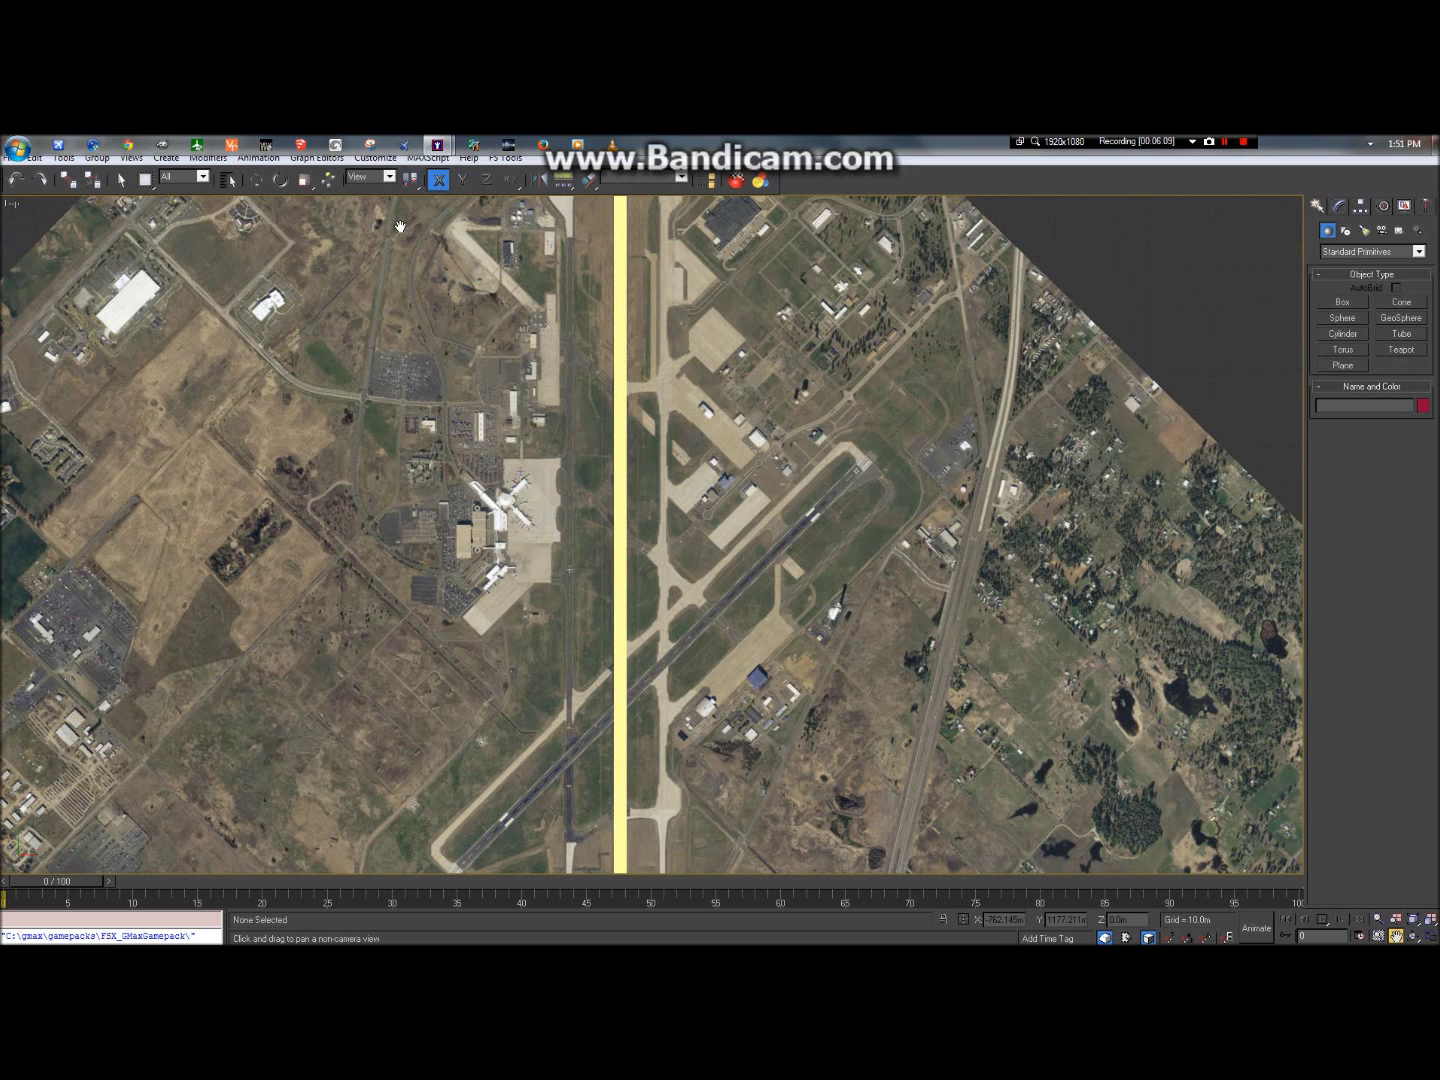
left_click_drag(578, 538, 580, 502)
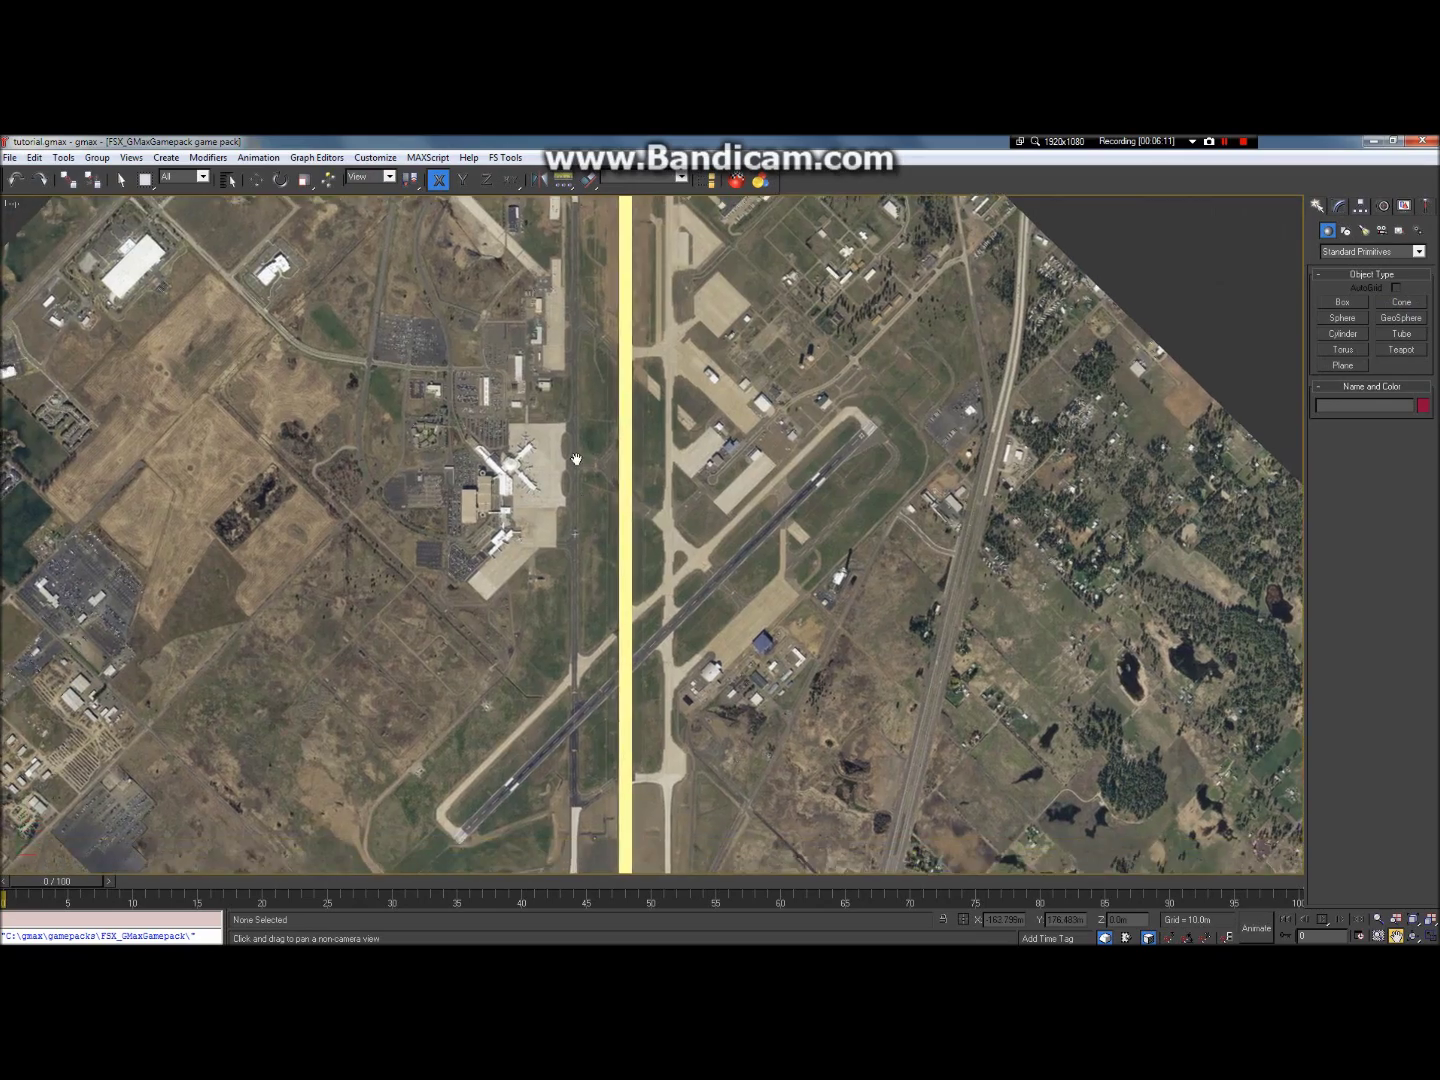
scroll(580, 502, "up", 10)
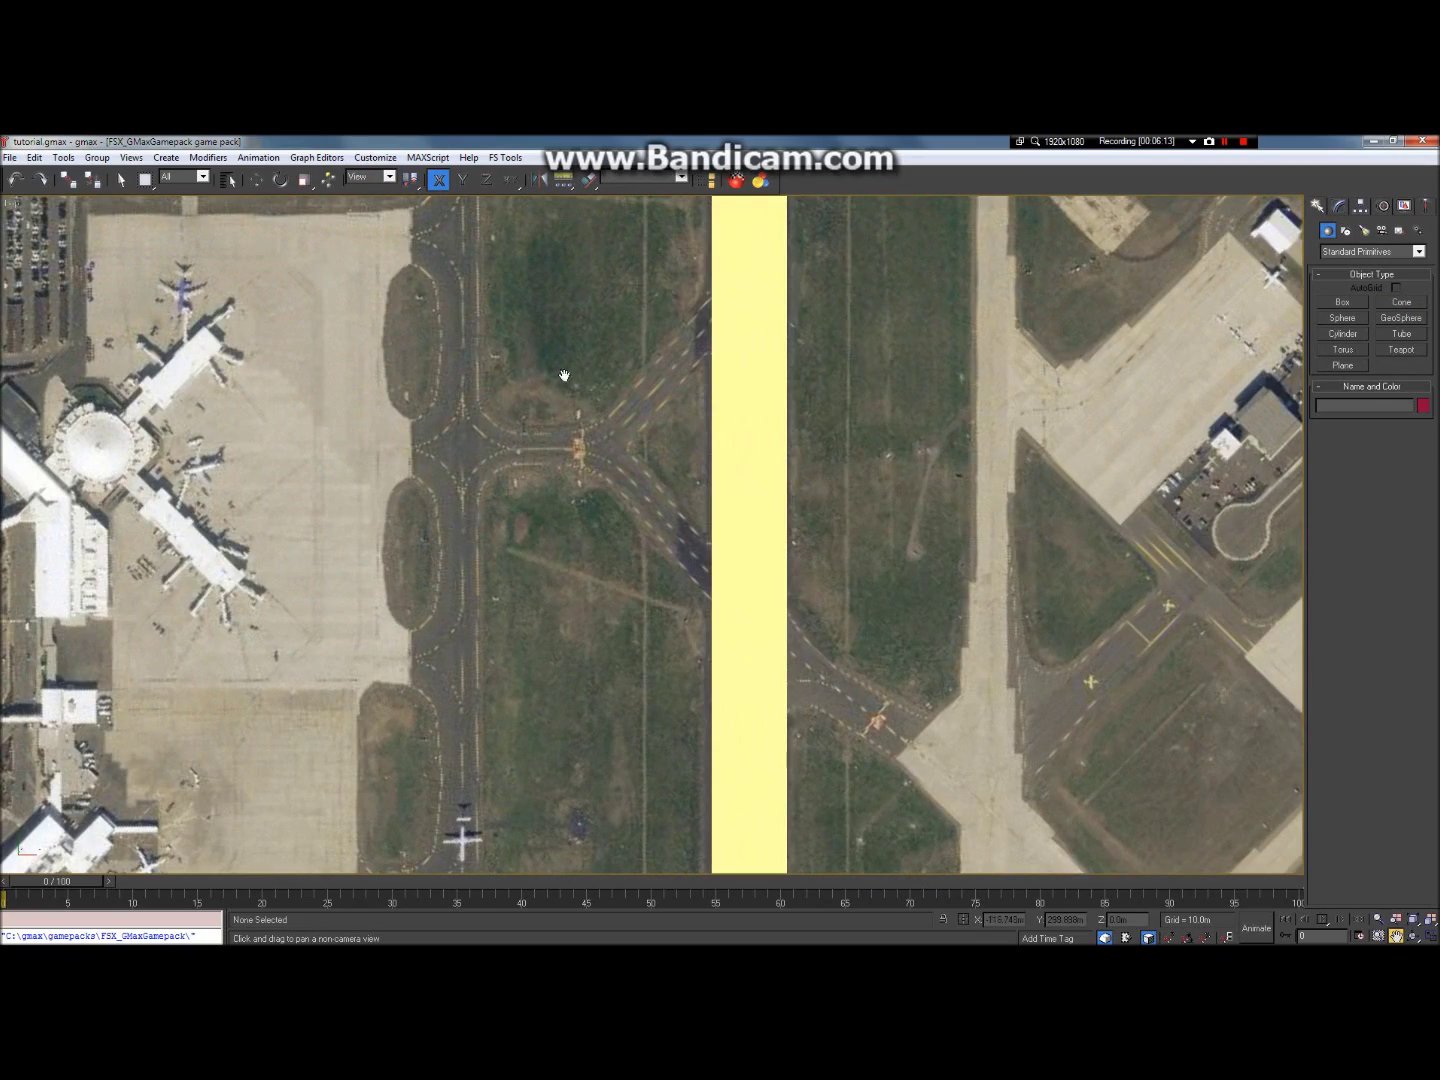
left_click_drag(504, 397, 580, 926)
left_click_drag(585, 364, 648, 201)
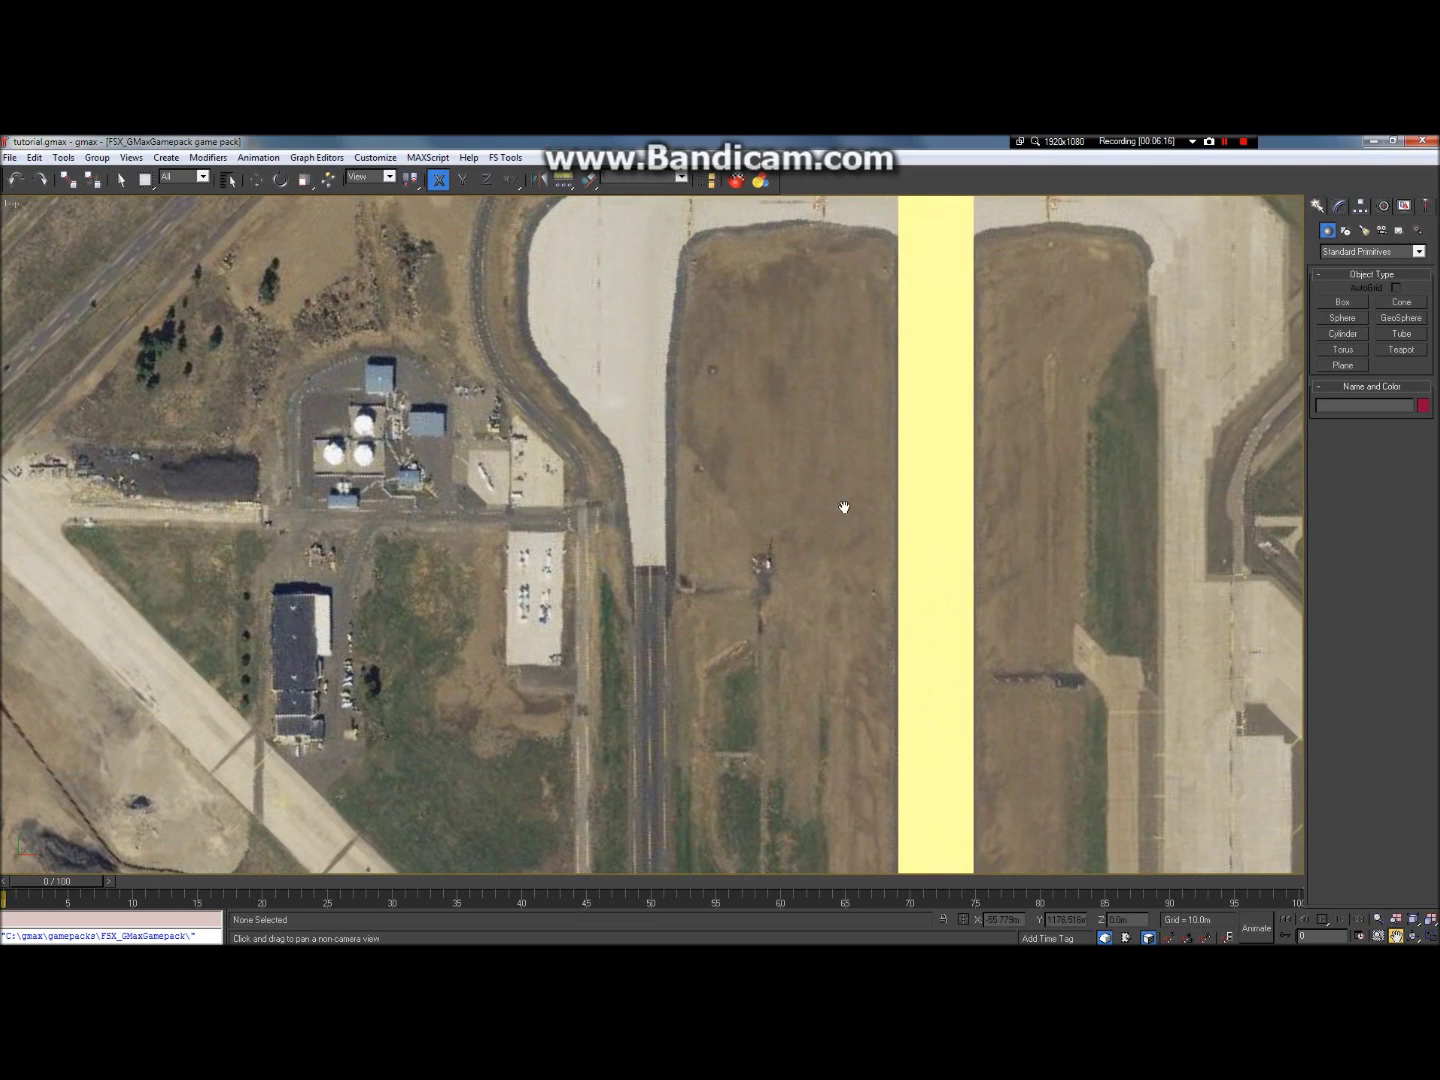
left_click_drag(844, 508, 319, 482)
left_click_drag(813, 626, 696, 229)
scroll(695, 238, "down", 9)
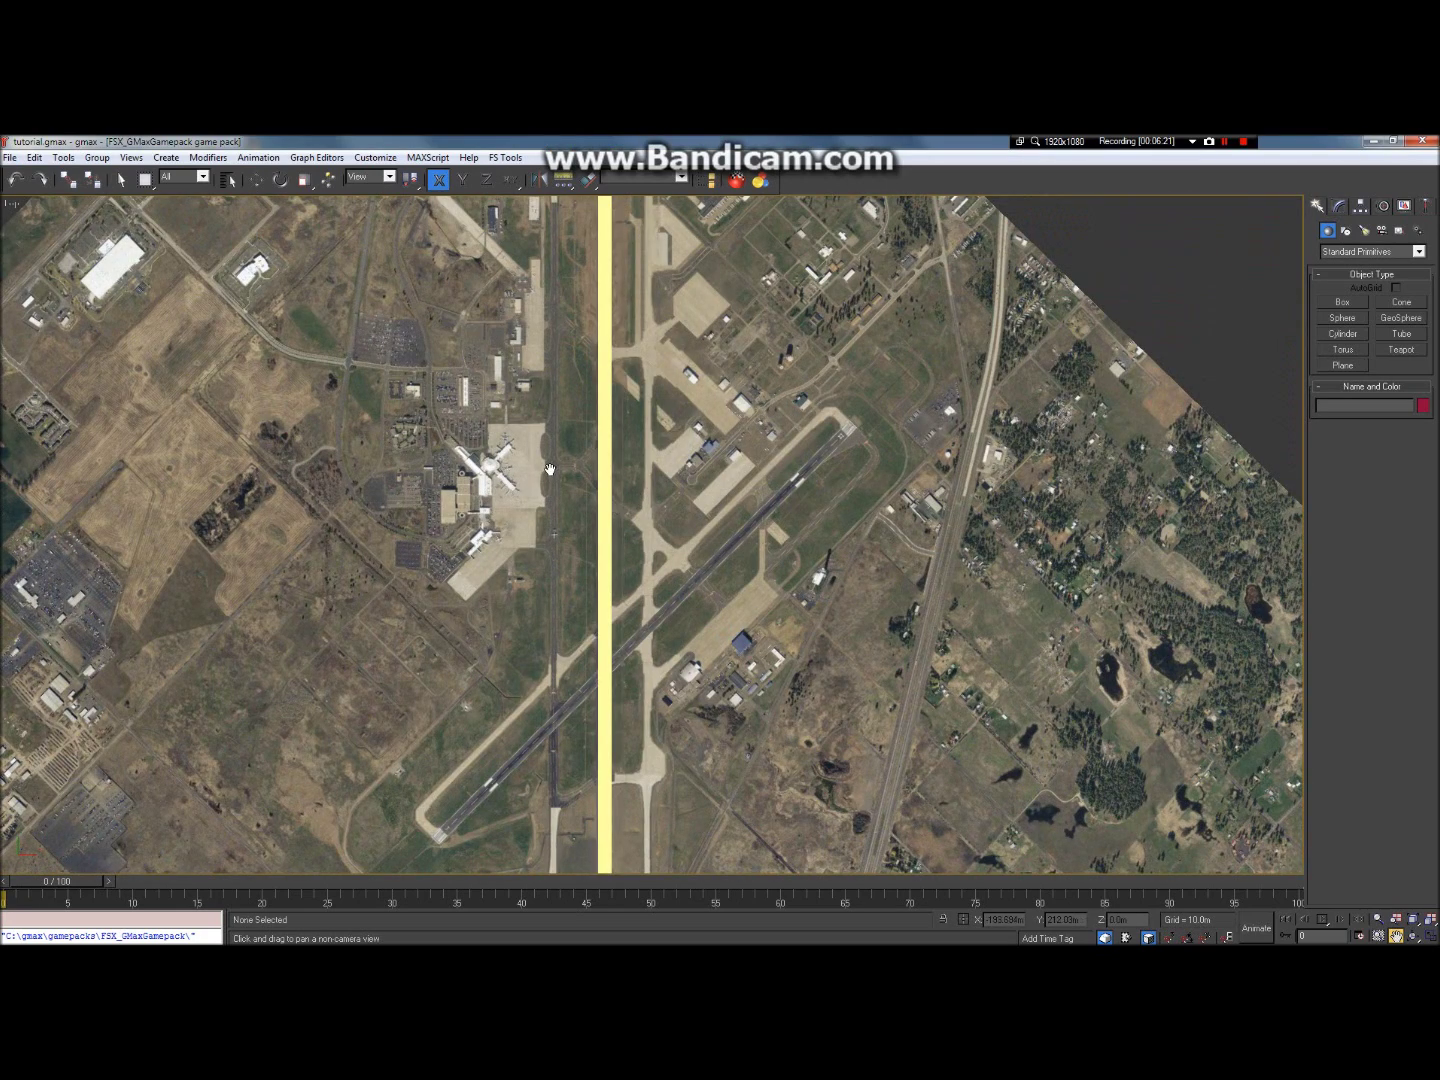
scroll(571, 489, "up", 9)
Step: Return to the Tutorial_2 scene, turn off Start New Shape, and draw a spline rectangle about 55 by 202 m beside the green strip
mouse_move(557, 140)
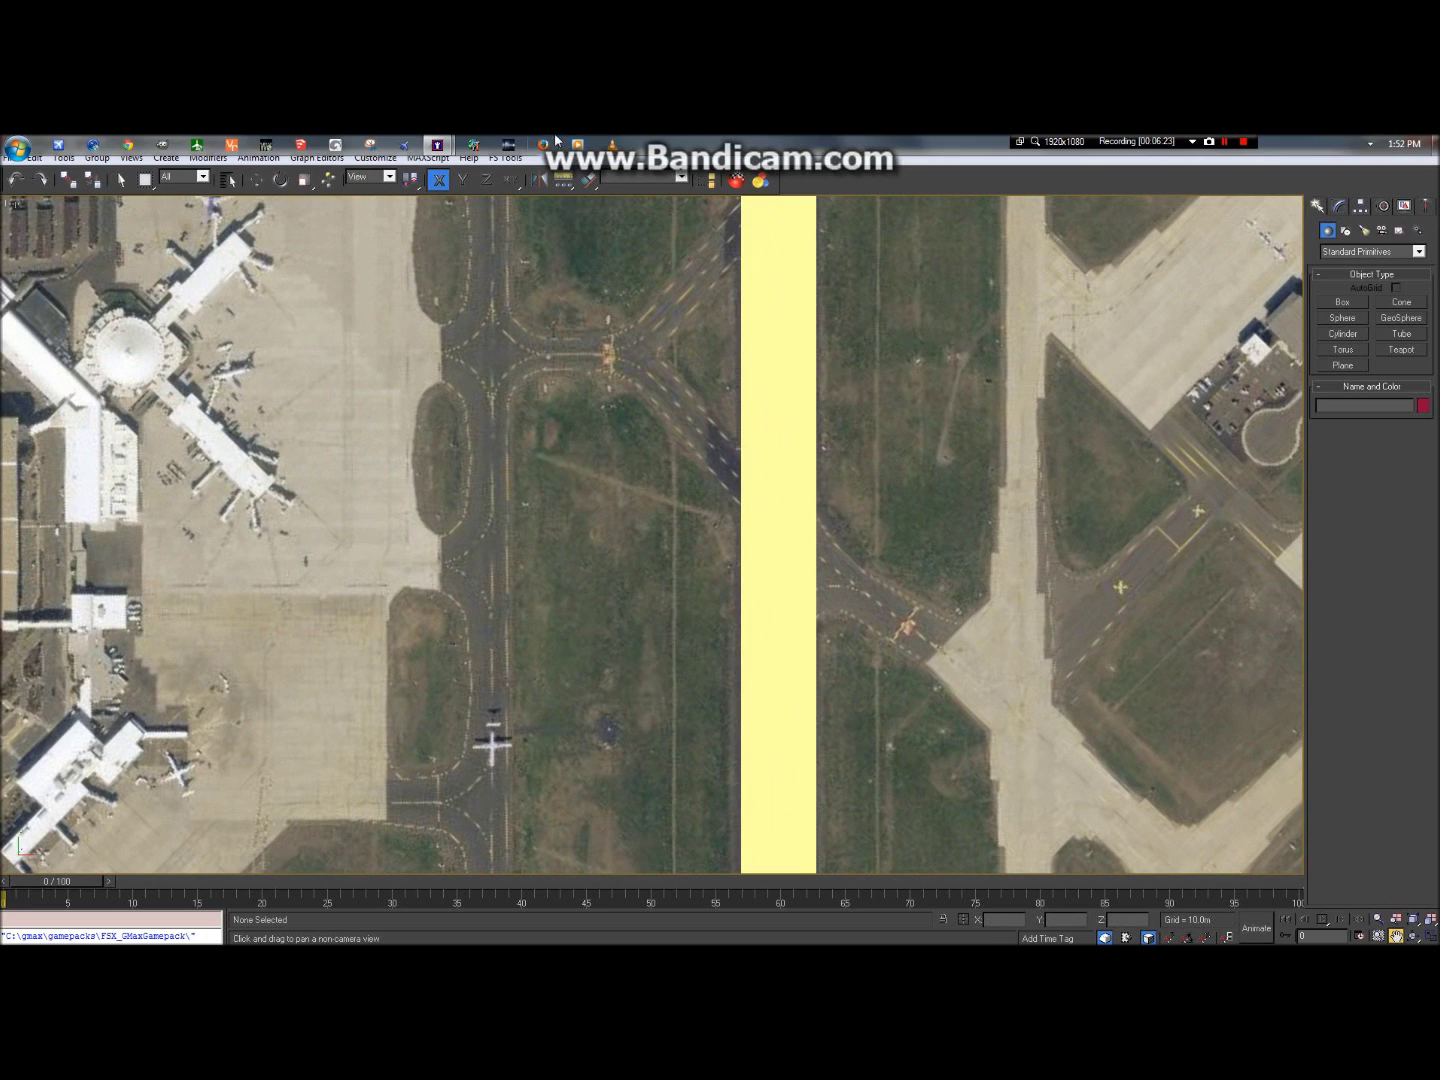
mouse_move(439, 143)
left_click(473, 230)
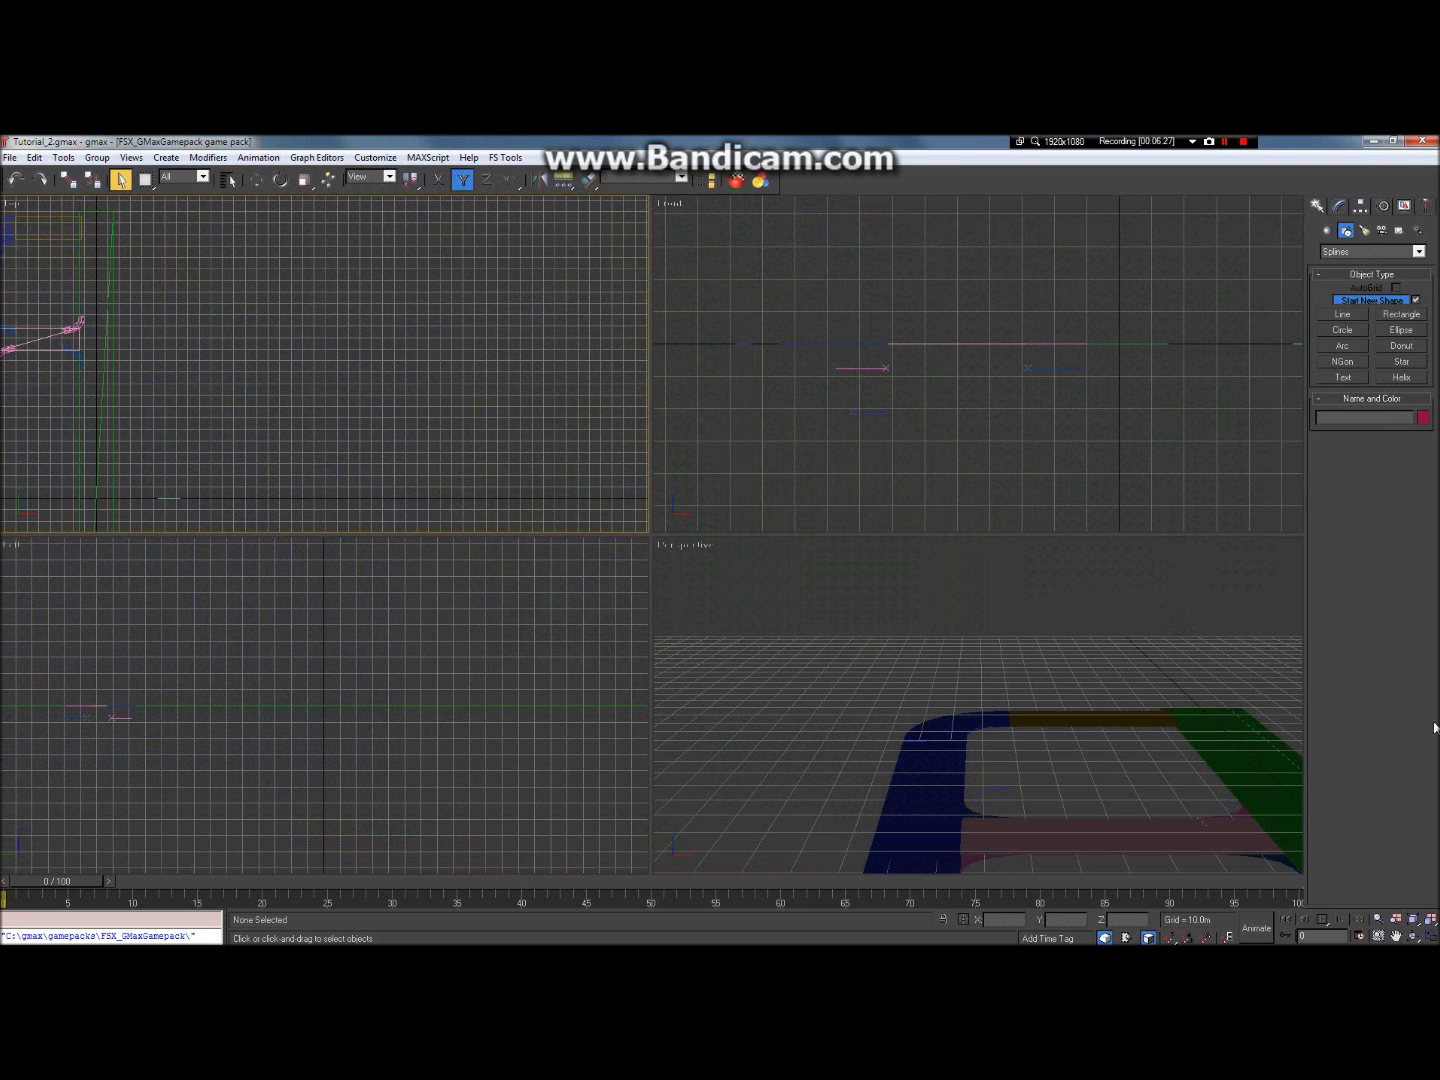
left_click(1396, 936)
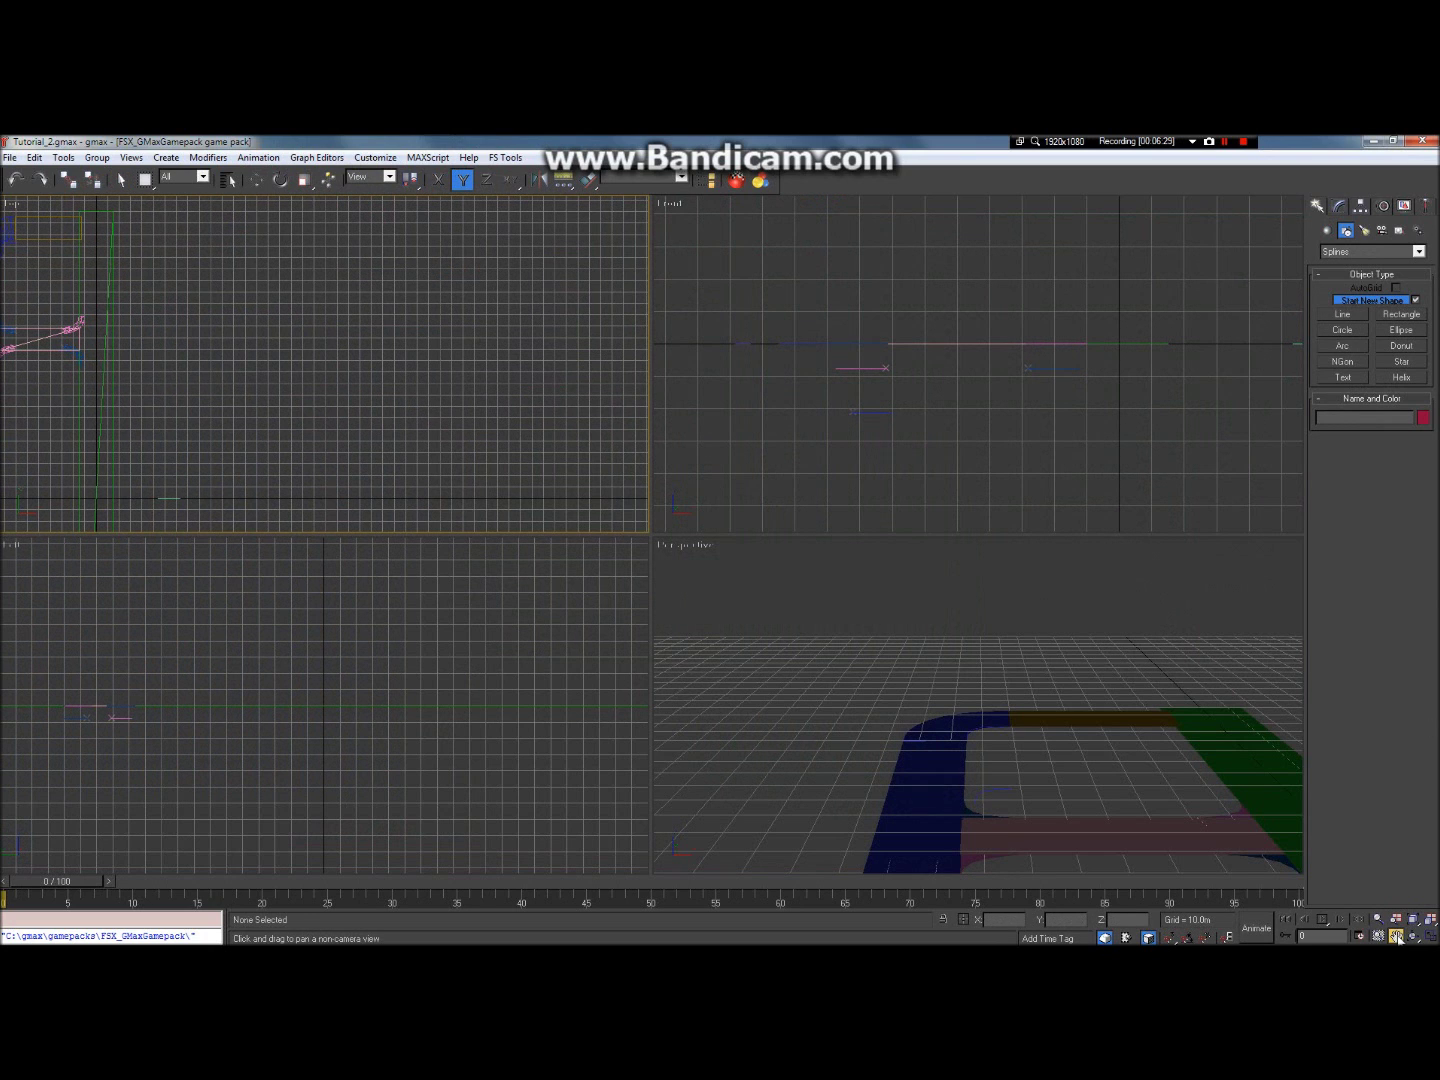
mouse_move(200, 346)
left_mouse_down()
mouse_move(344, 338)
mouse_move(464, 358)
mouse_move(424, 344)
mouse_move(526, 390)
mouse_move(428, 405)
left_mouse_up()
scroll(427, 405, "down", 4)
left_click(1400, 314)
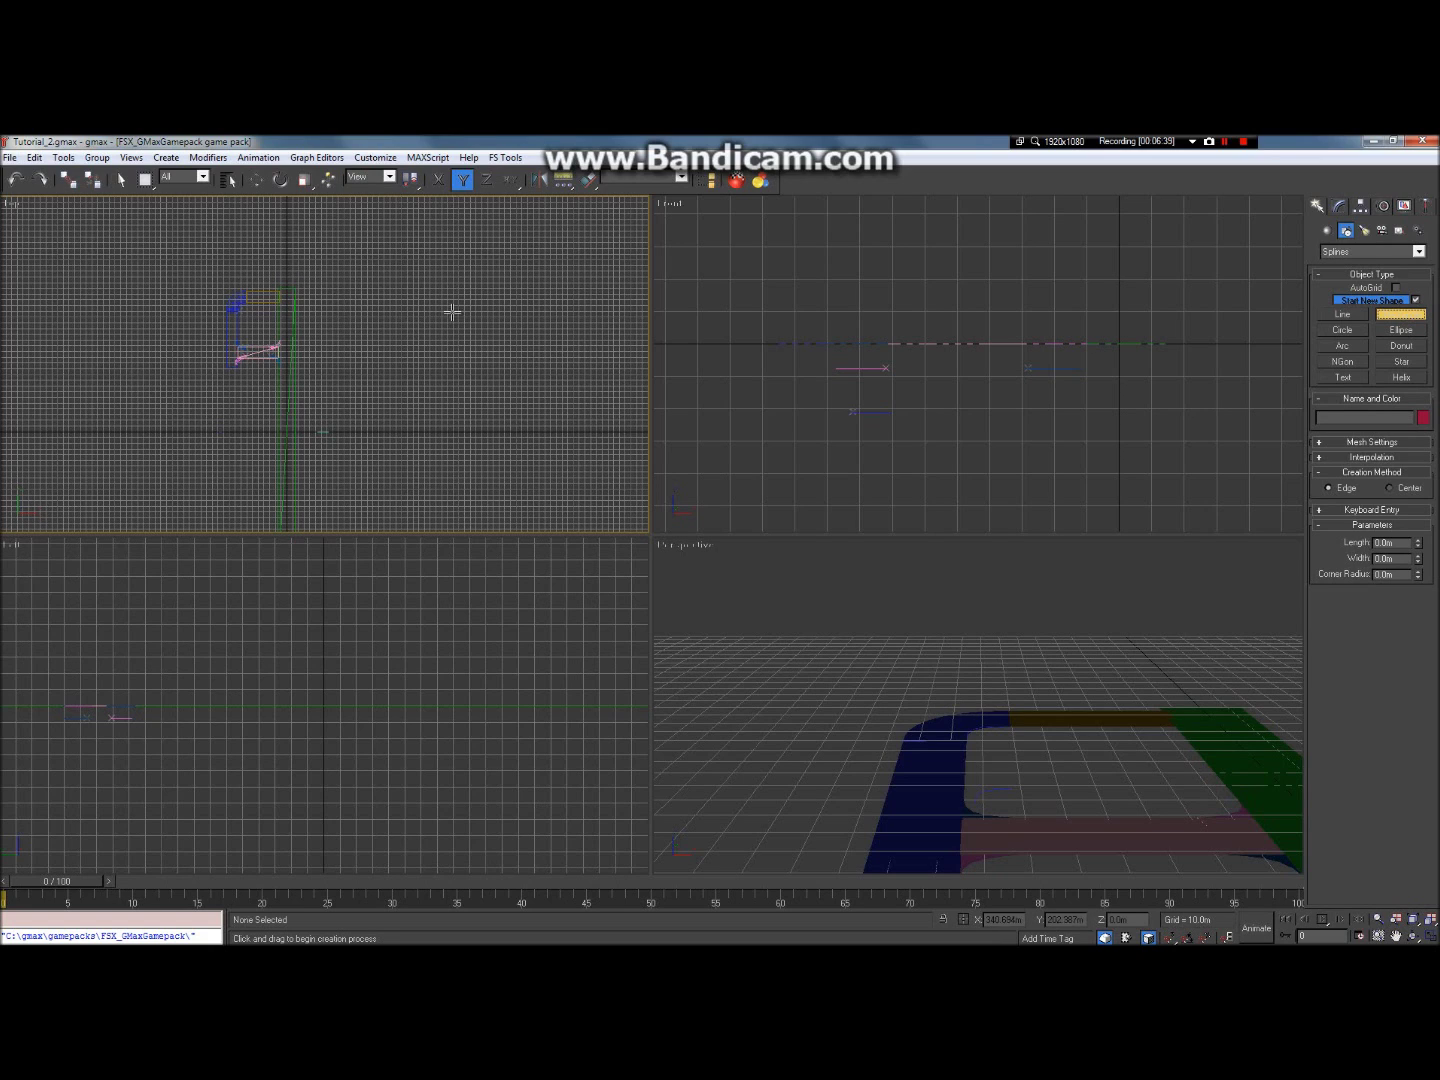
left_click(1414, 301)
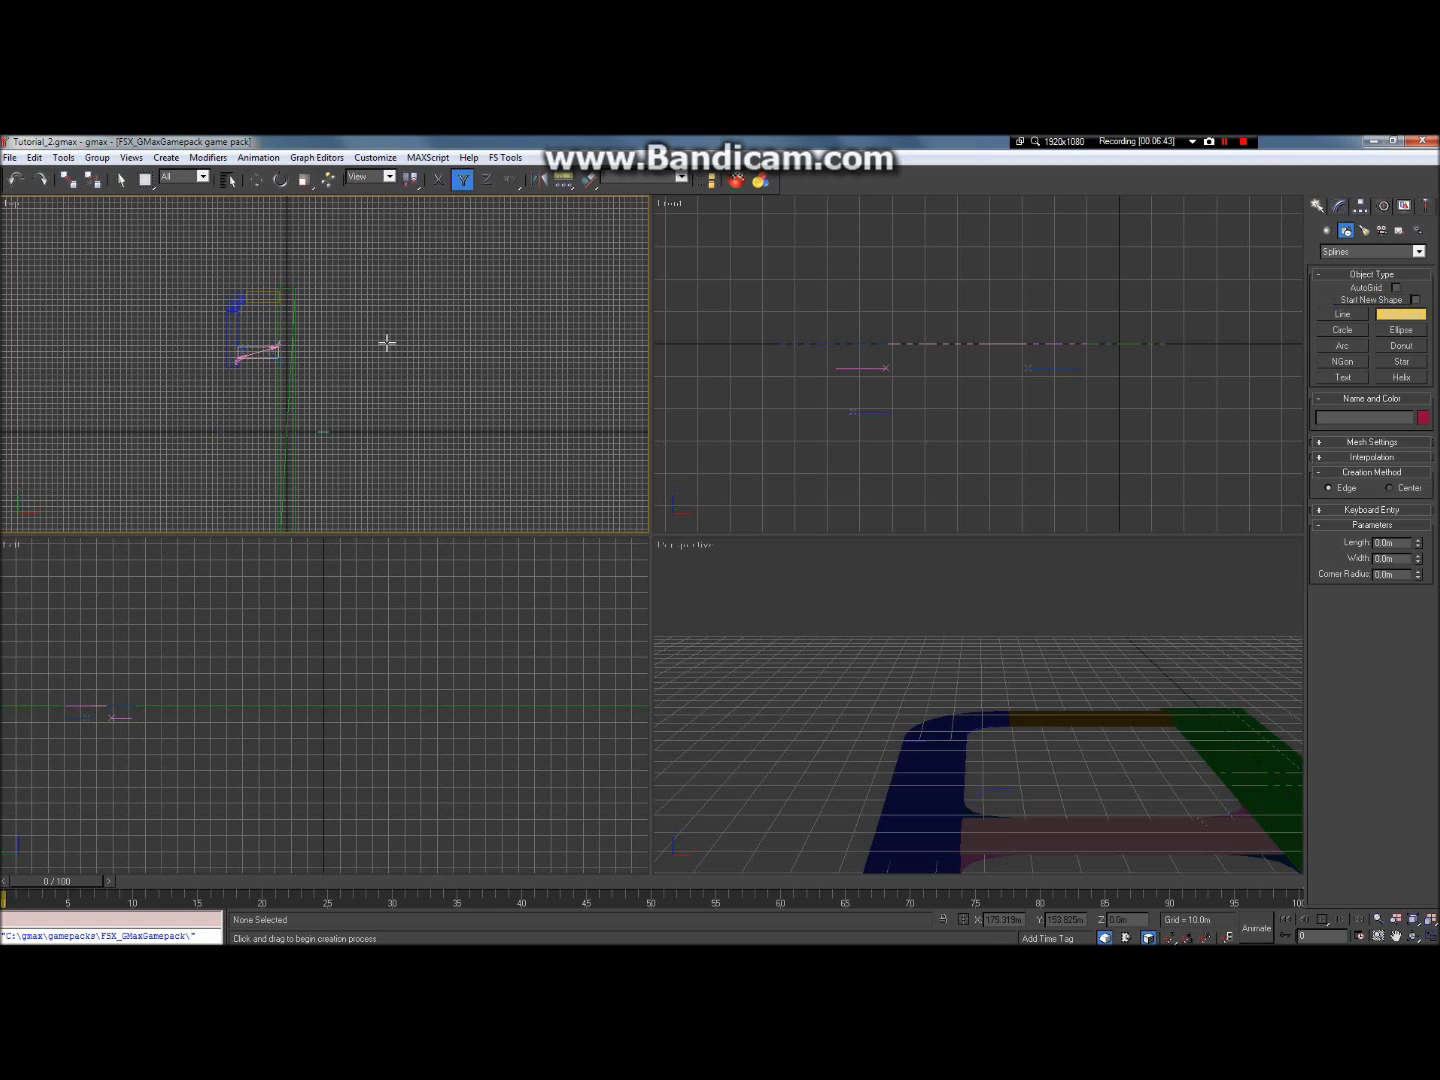
left_click_drag(343, 338, 463, 369)
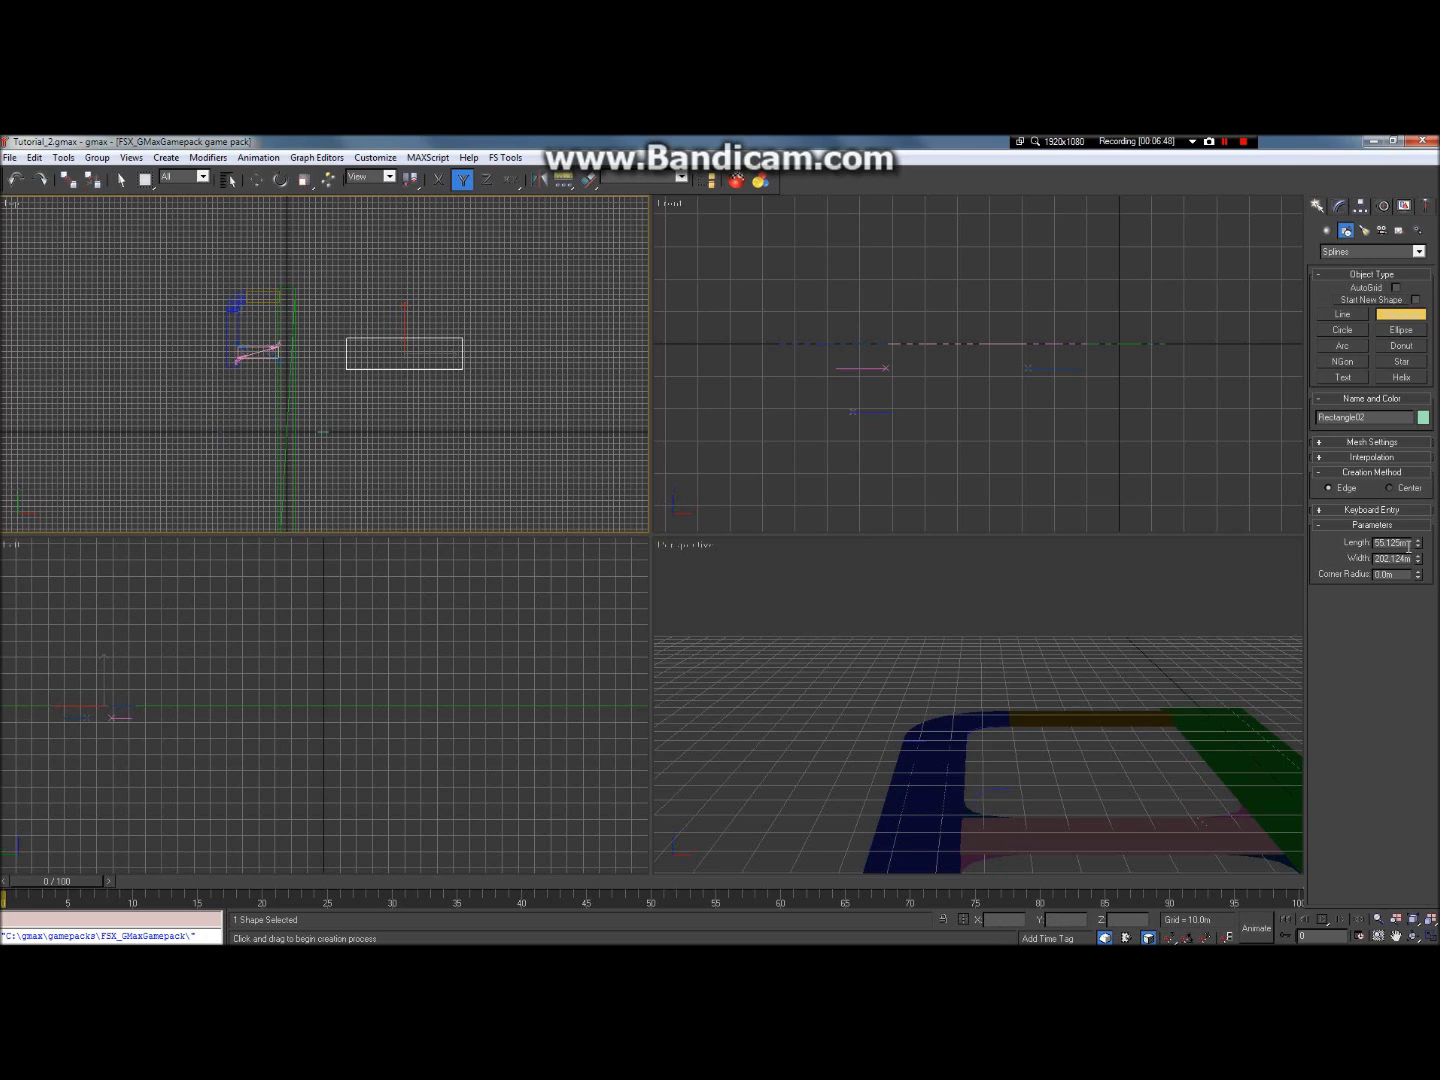
Step: Set the new rectangle's length to 25 m and its width to 100 m
left_click_drag(1409, 545, 1315, 541)
type("30")
key("BackSpace")
key("BackSpace")
type("2")
key("Return")
double_click(1407, 559)
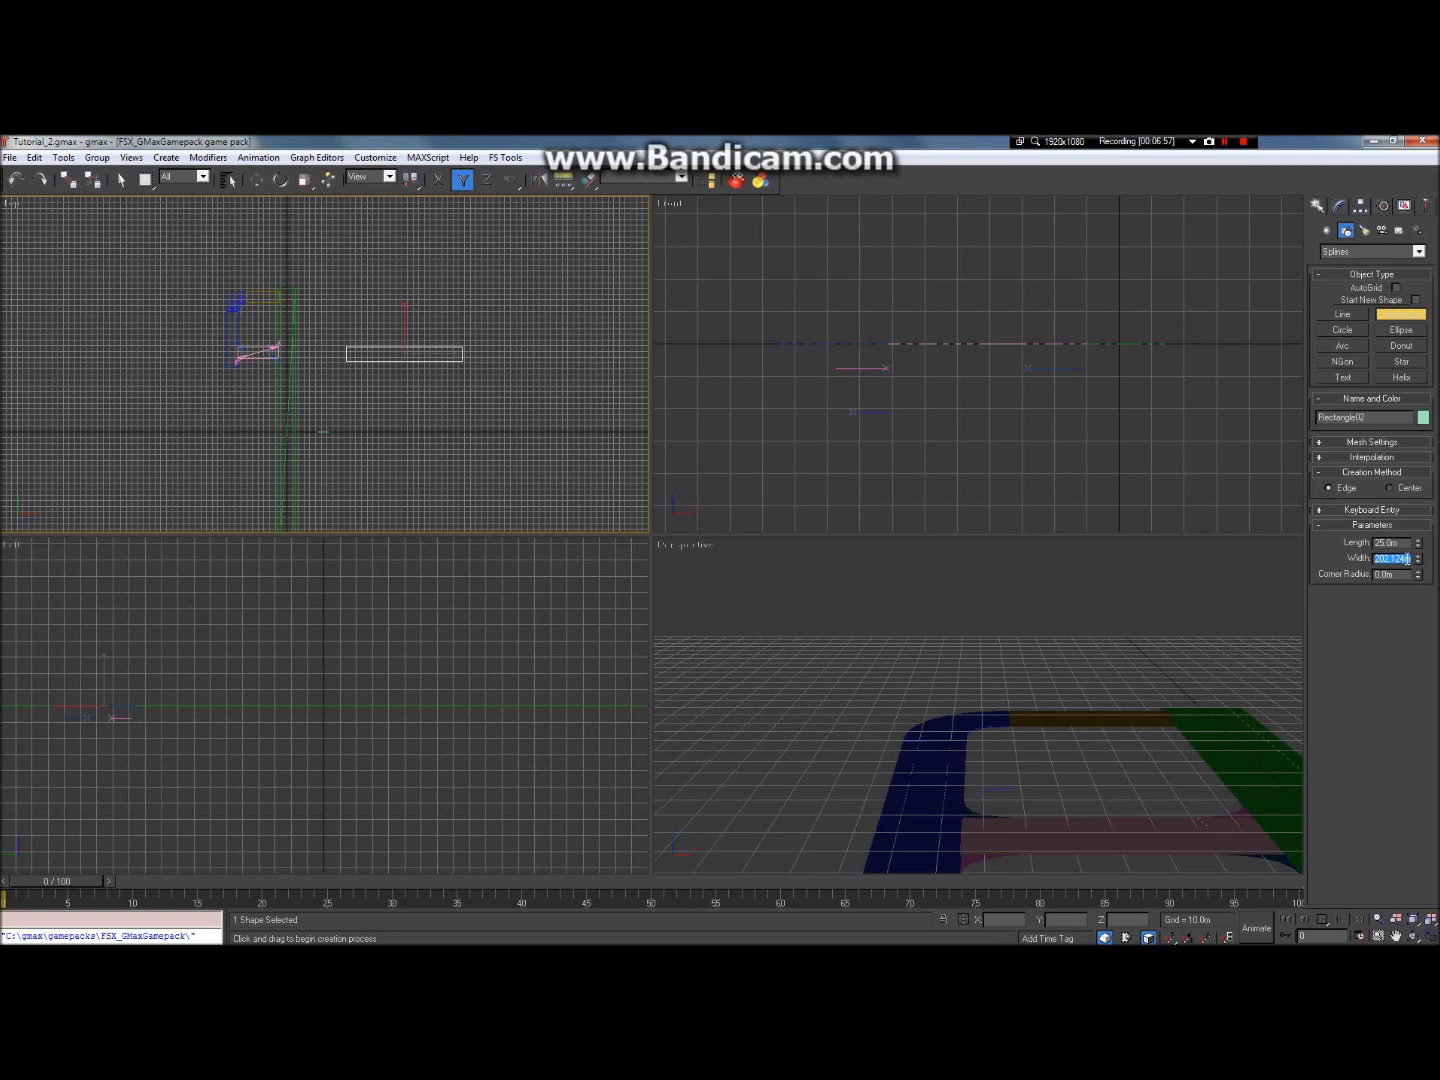
type("100")
key("Return")
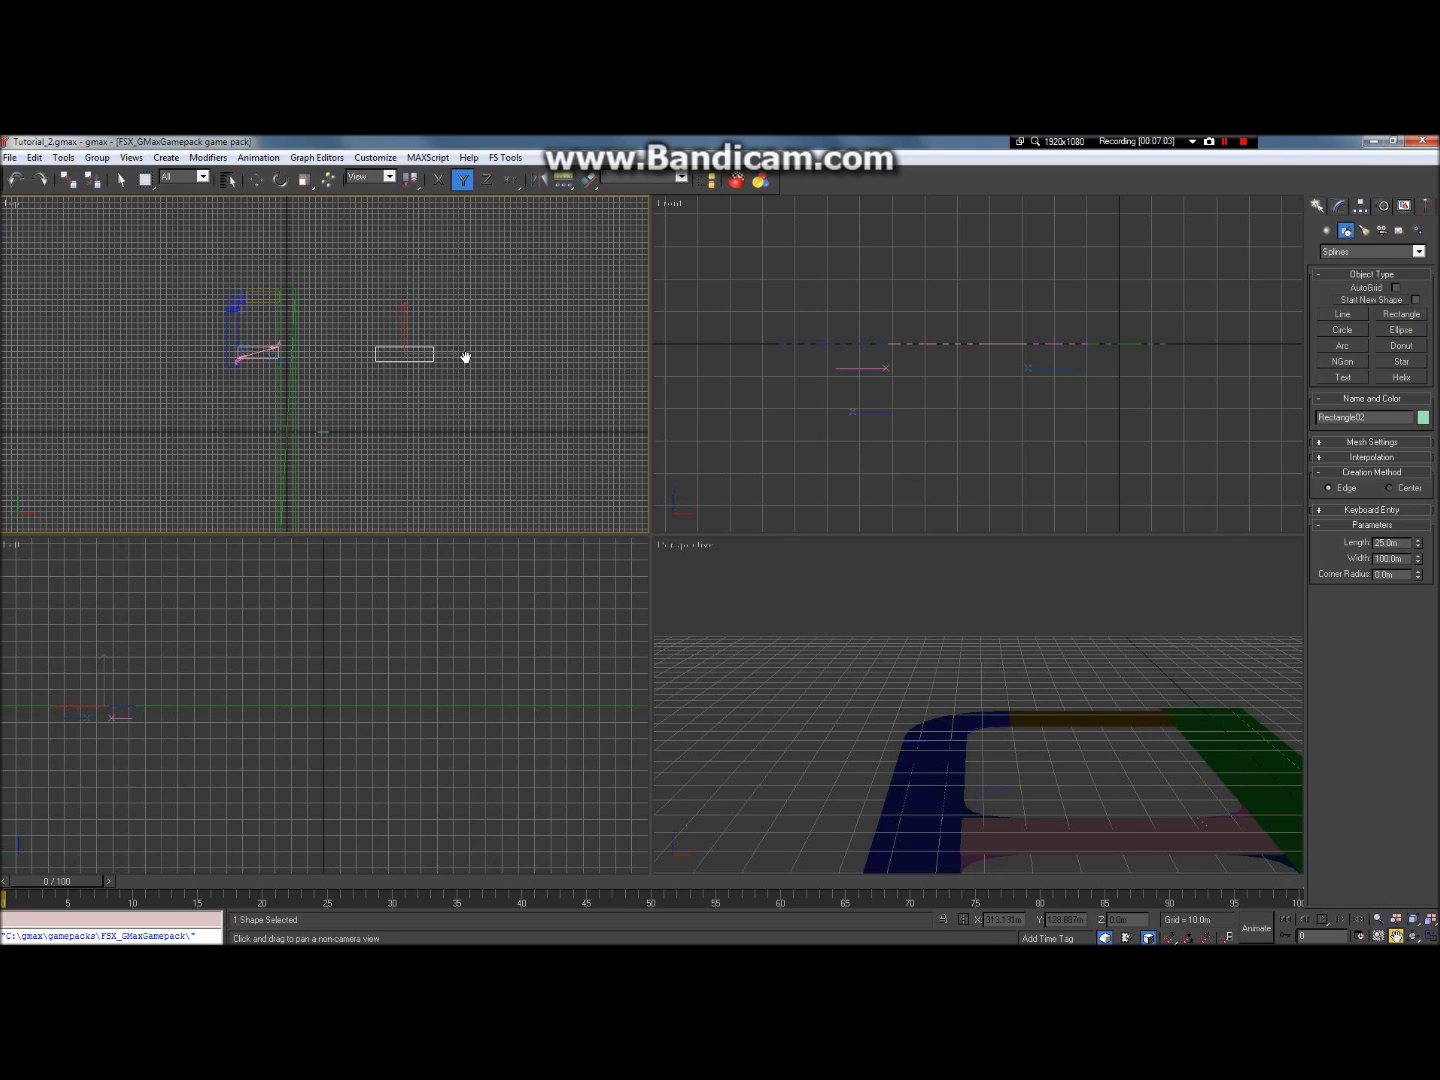
Step: Draw a second spline rectangle about 37 by 188 m in the Top view, up and to the right of the first
scroll(419, 365, "up", 5)
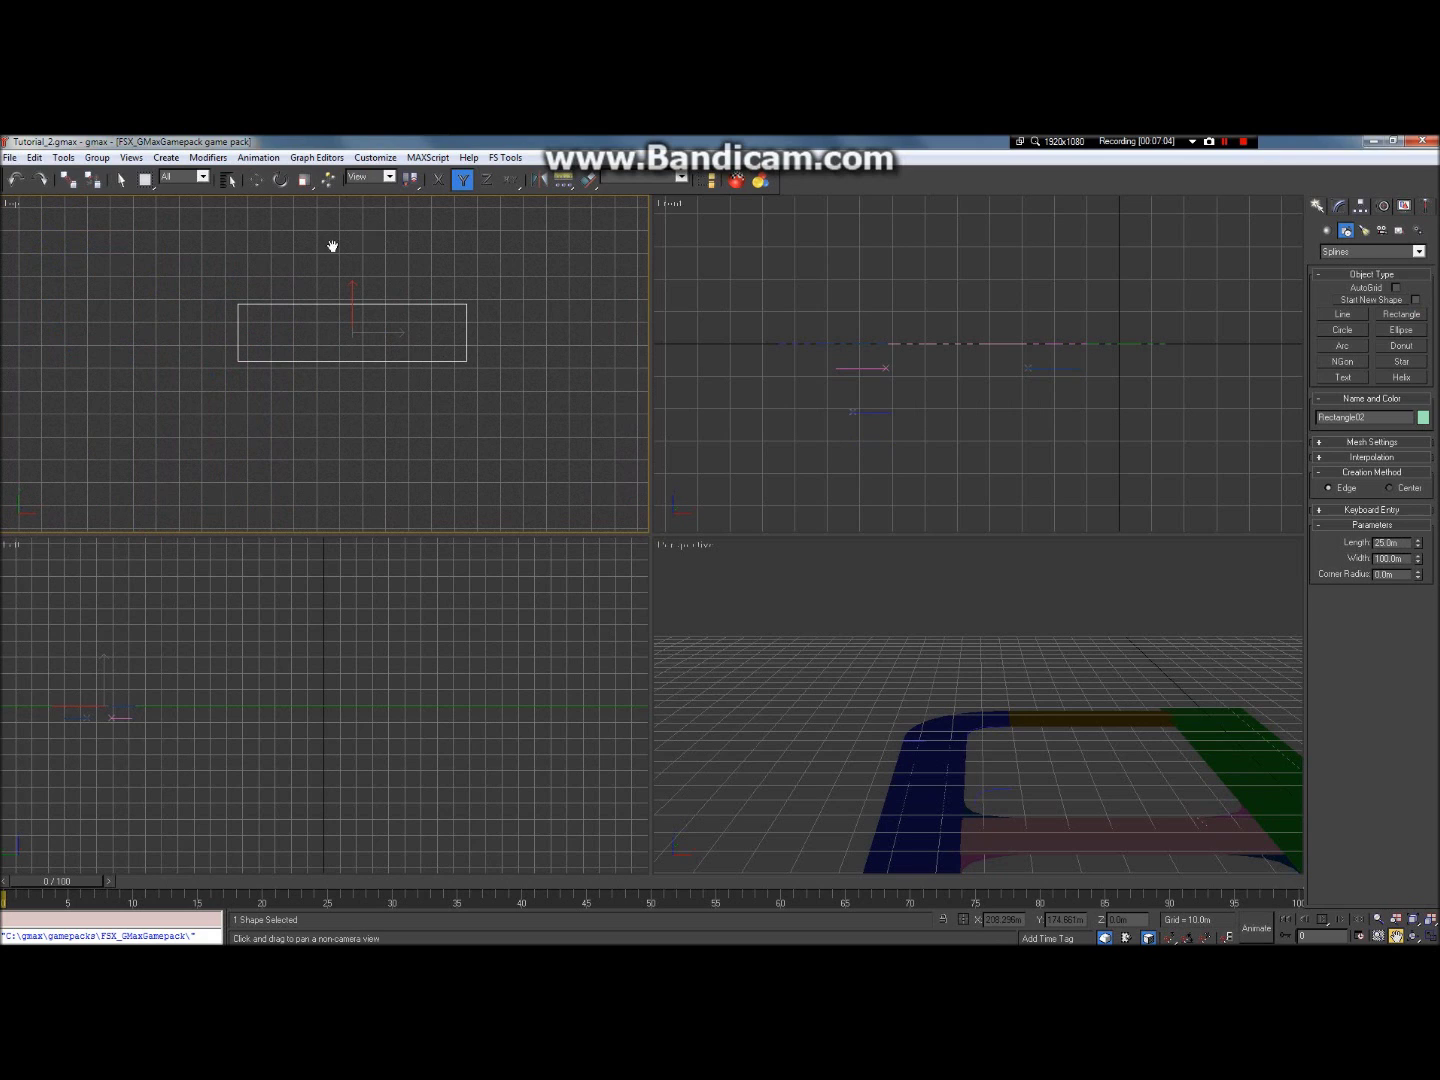
left_click(121, 179)
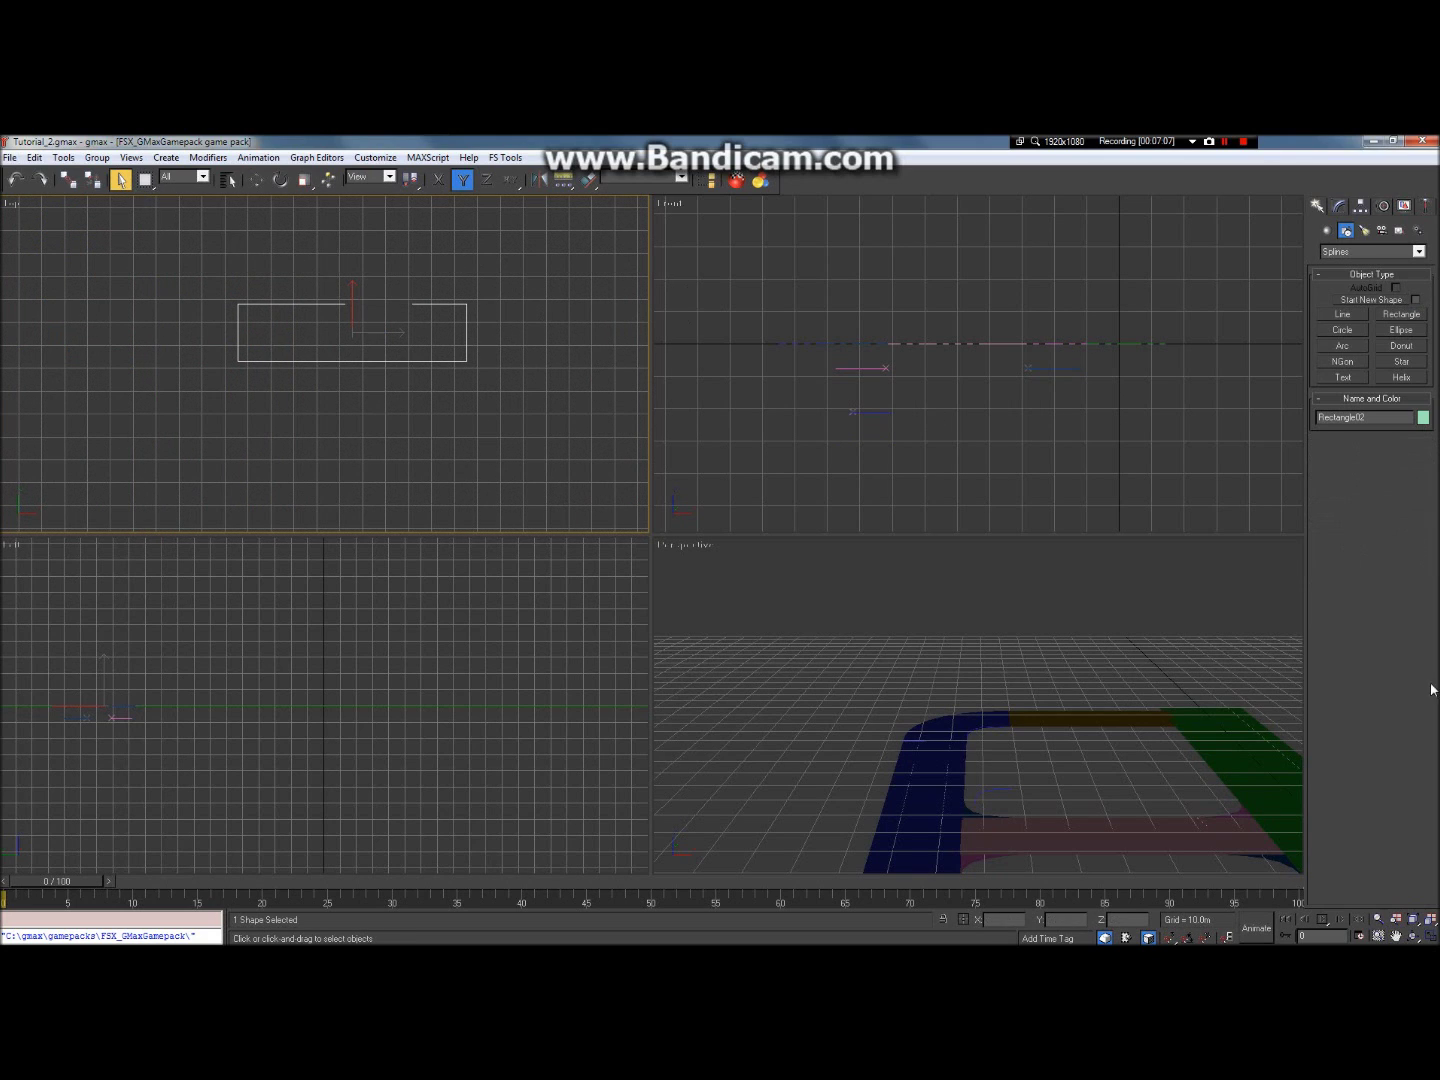
left_click(1397, 937)
left_click_drag(509, 346, 226, 401)
scroll(228, 401, "down", 3)
left_click(1401, 314)
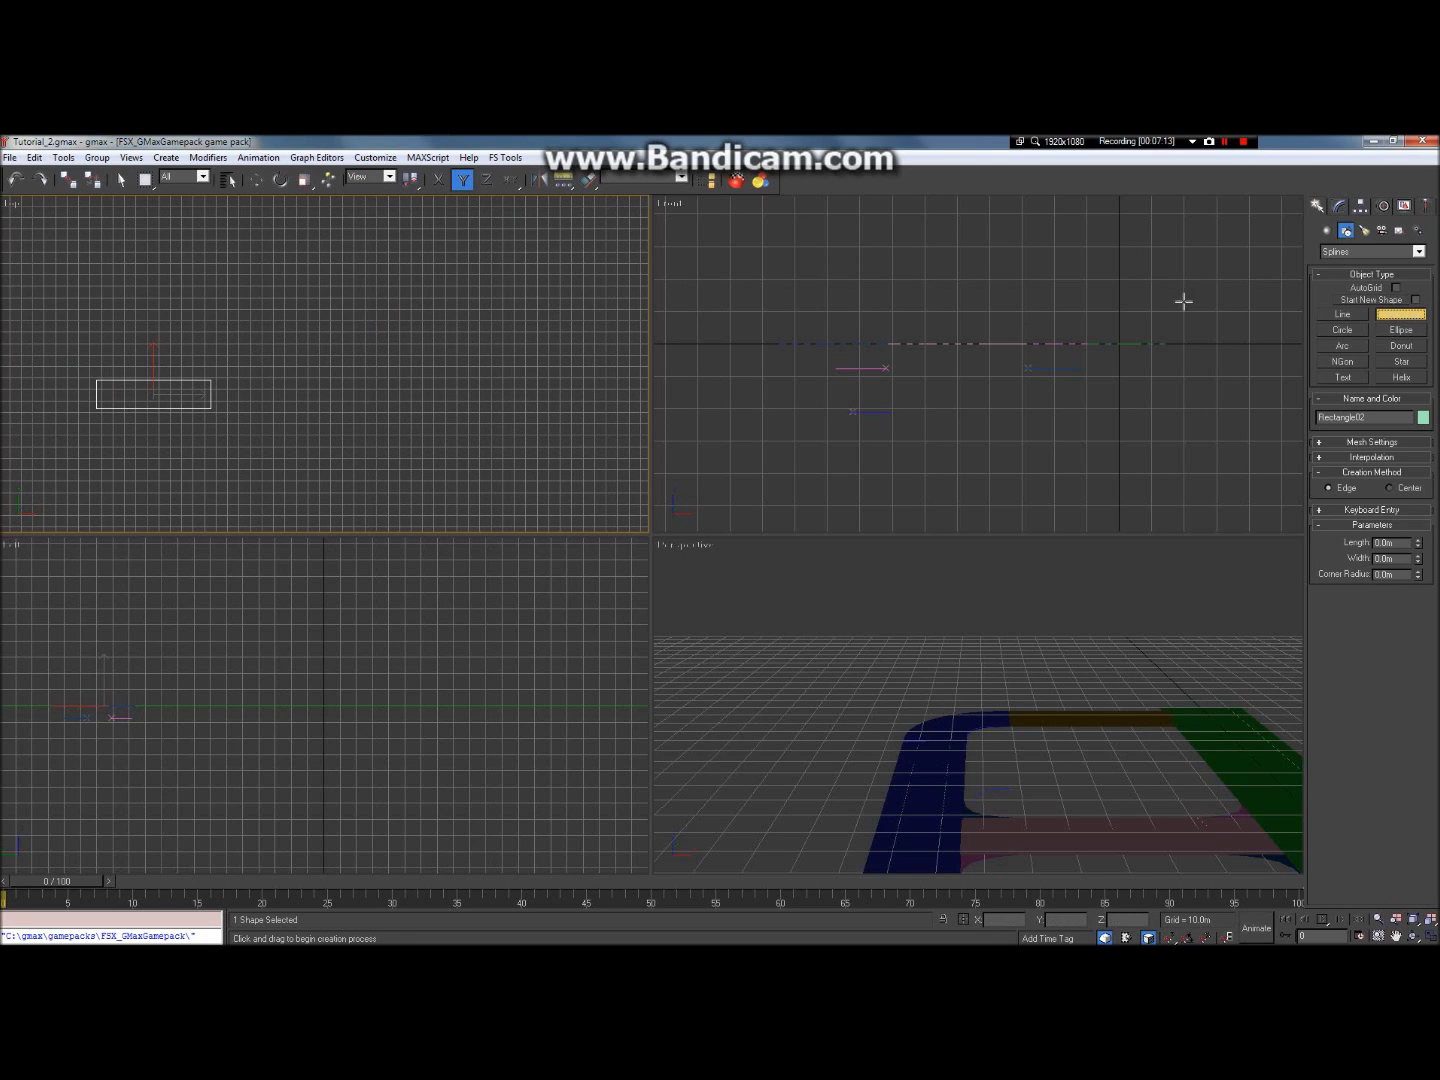
left_click_drag(221, 321, 437, 365)
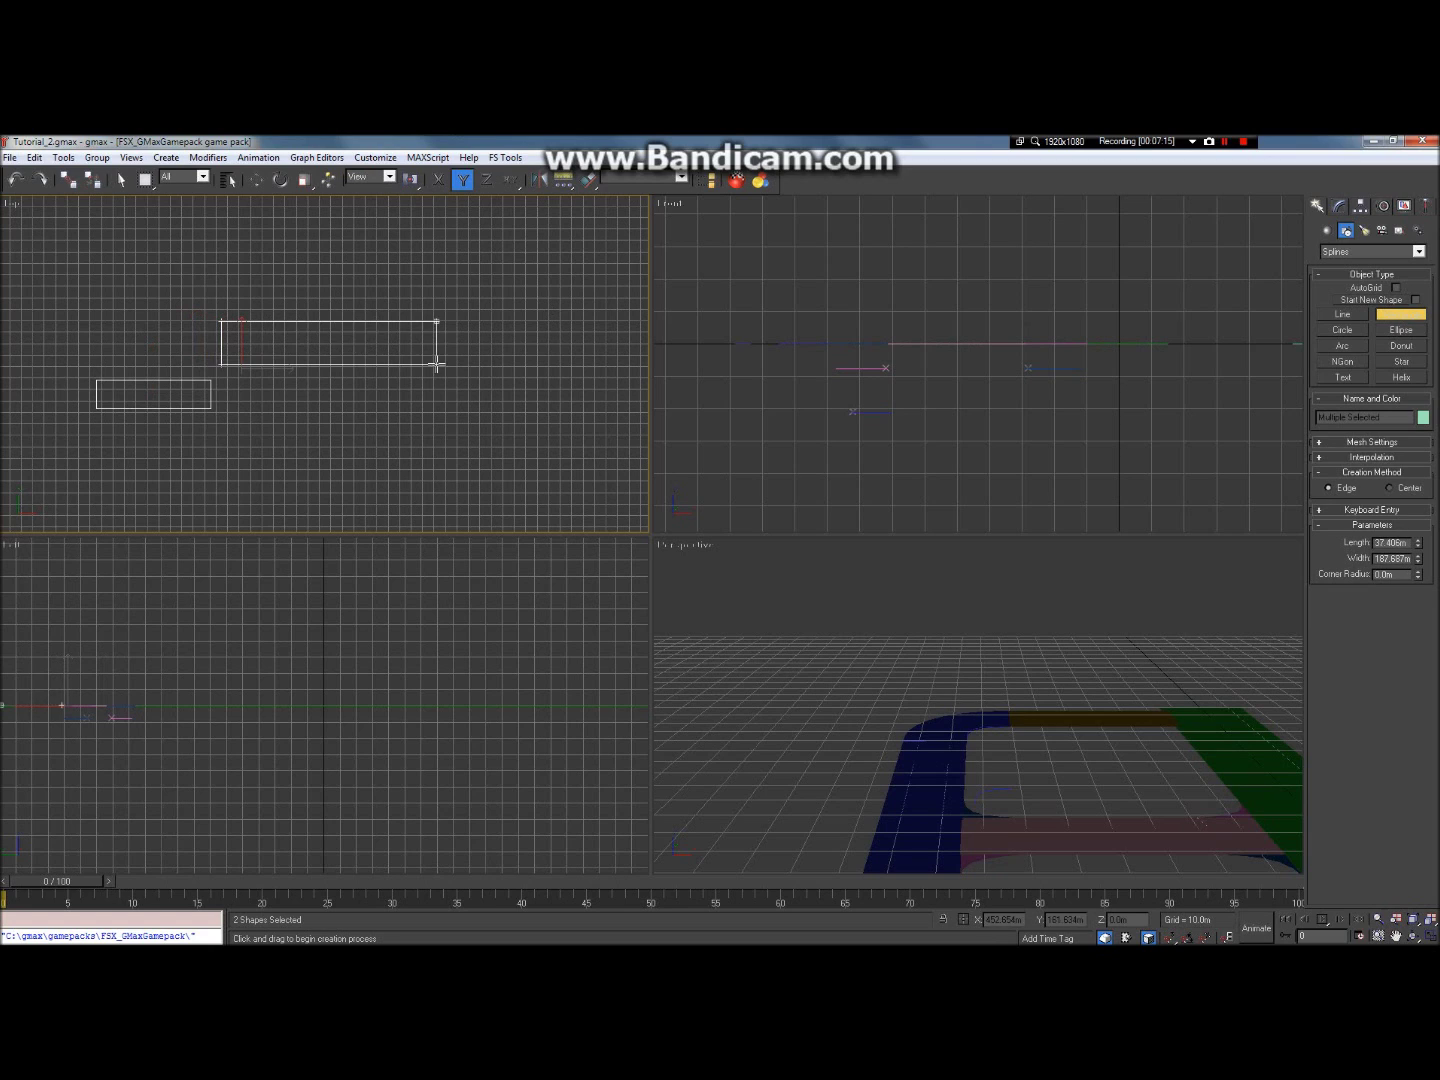
Step: Set the second rectangle's length to 25 m and its width to 100 m
double_click(1409, 544)
type("25")
double_click(1401, 557)
type("1")
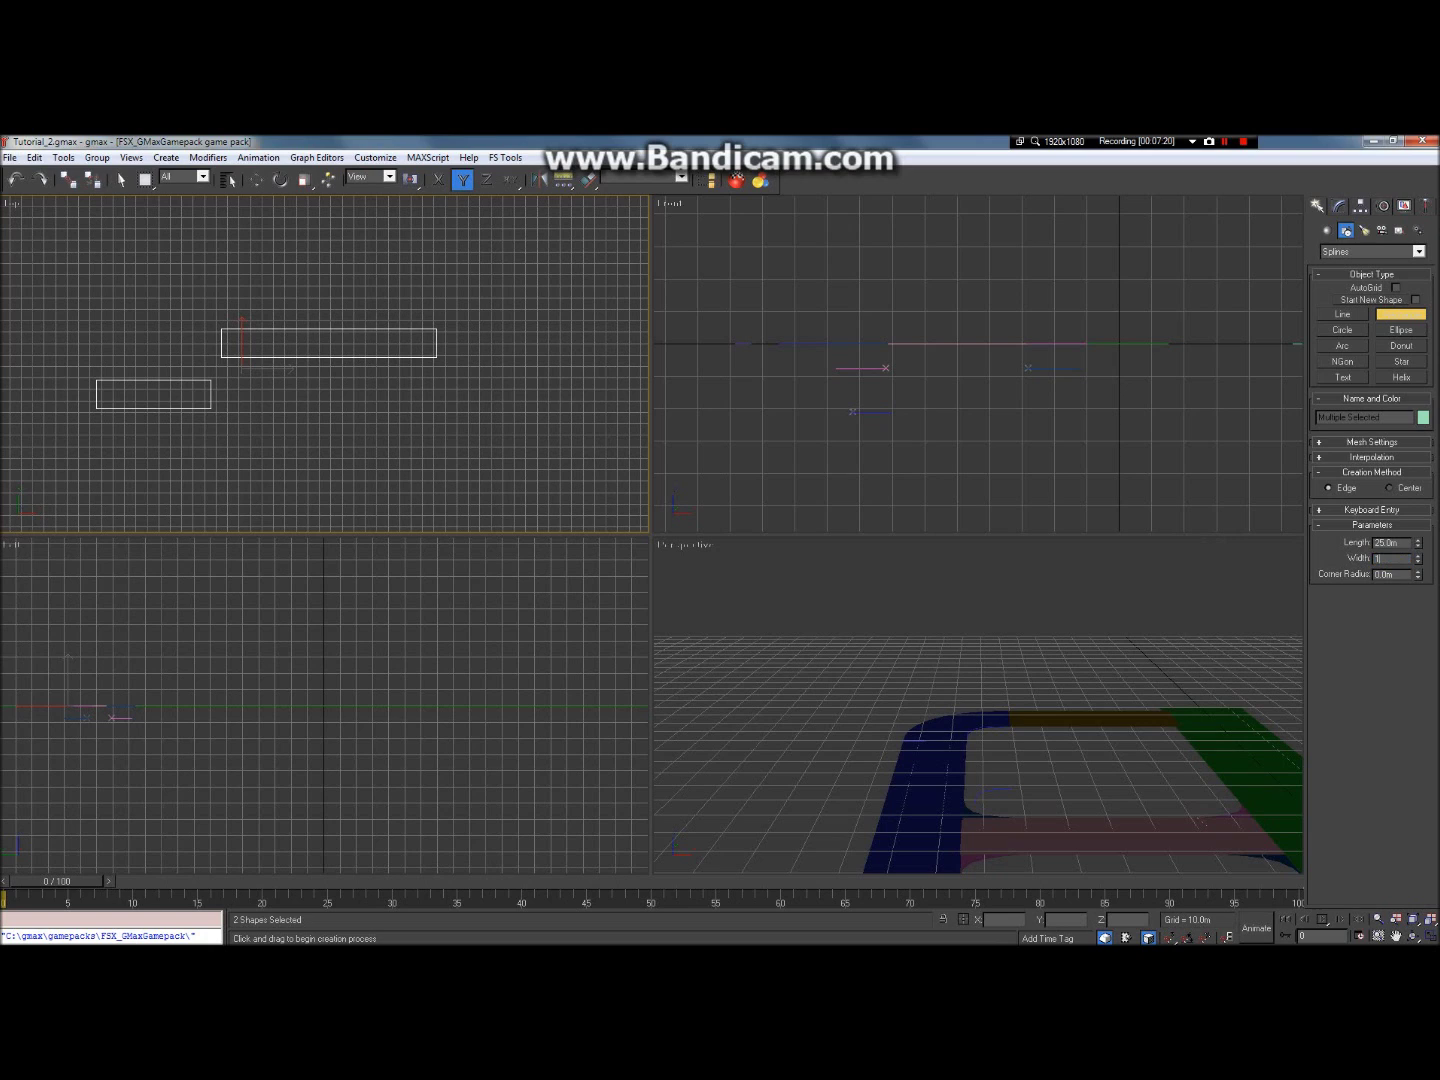
type("000")
key("Return")
Step: Draw a third spline rectangle below the second, set it to 25 m long and 100 m wide, and finish rectangle creation
left_click_drag(255, 409, 368, 463)
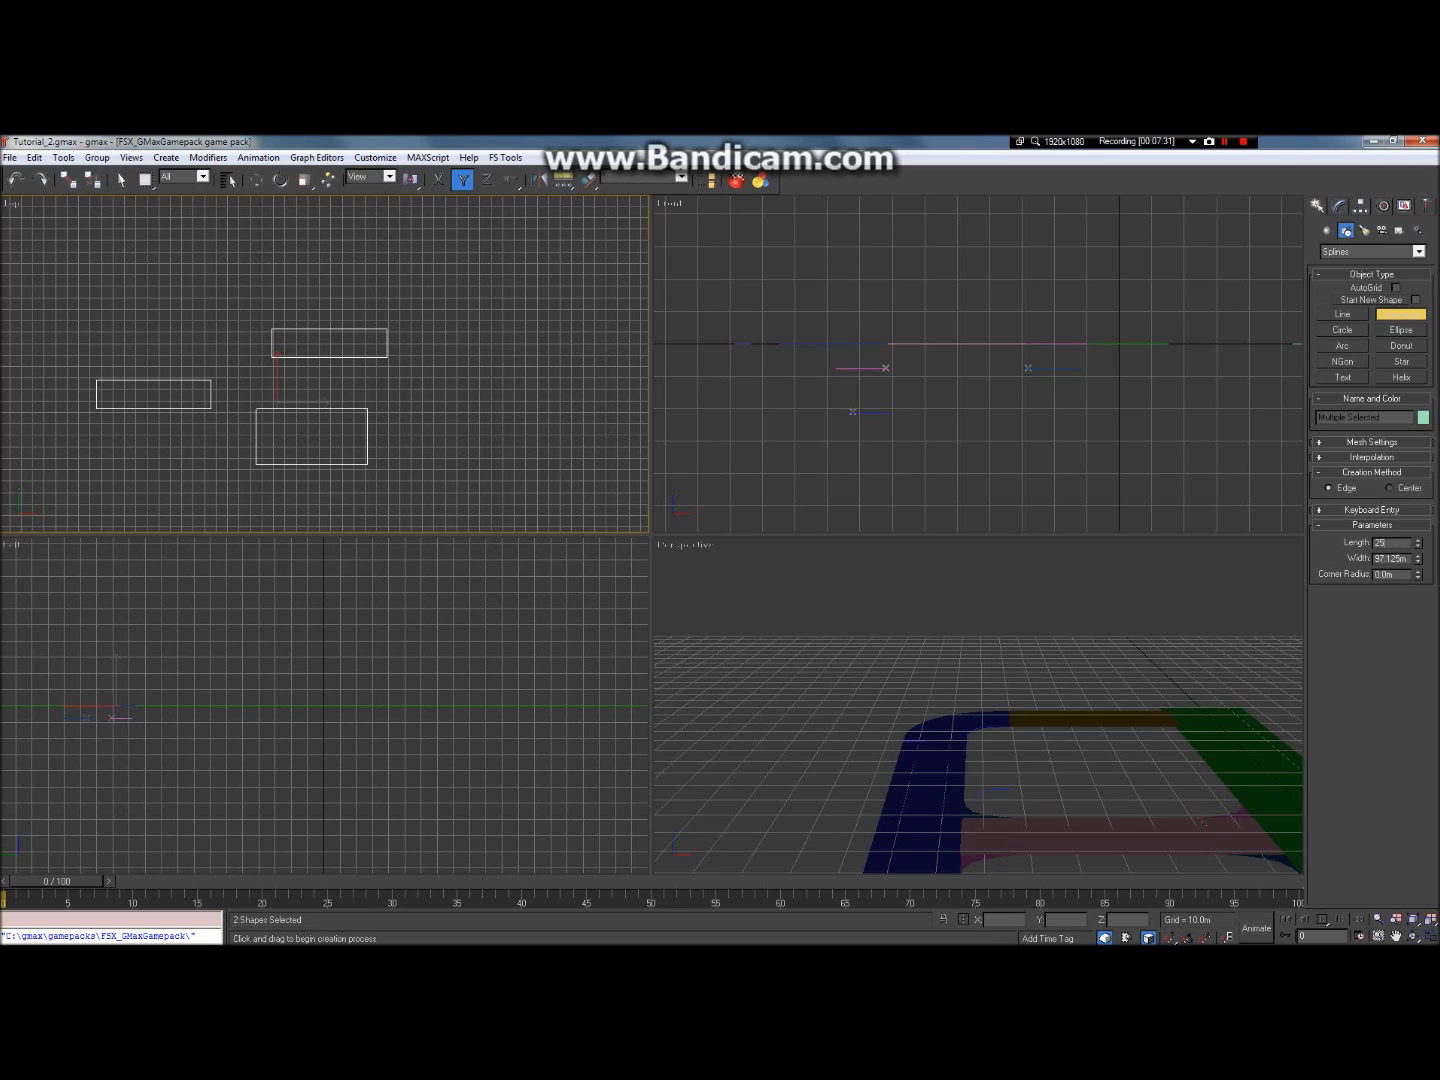
left_click(1381, 560)
type("100")
key("Return")
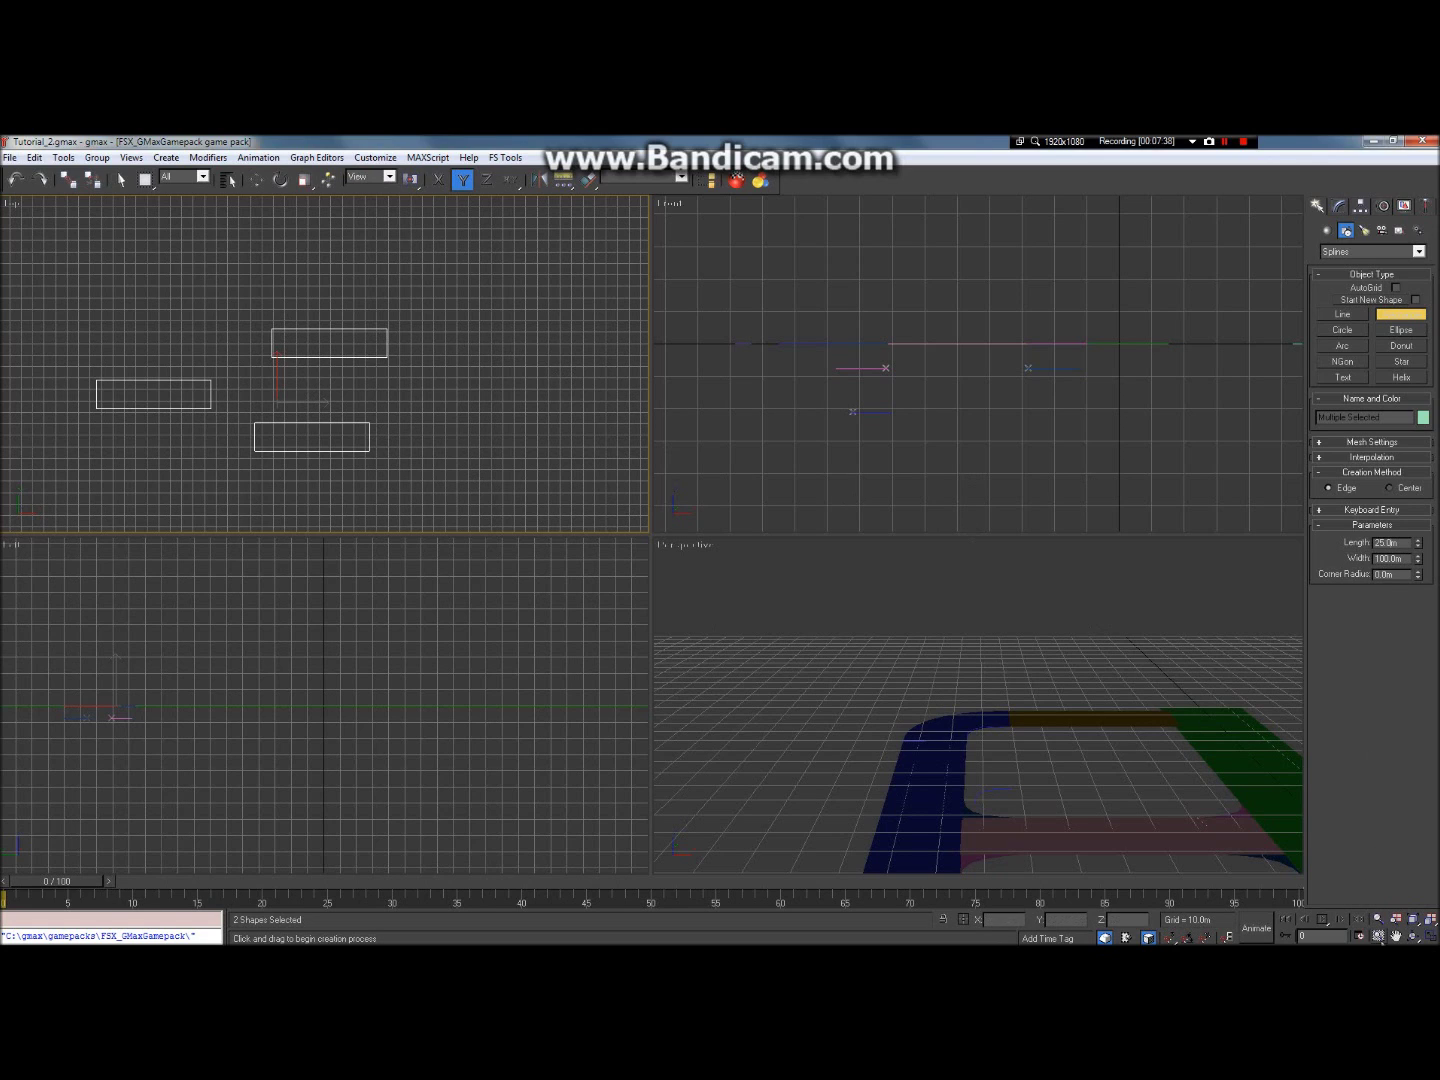
left_click(257, 178)
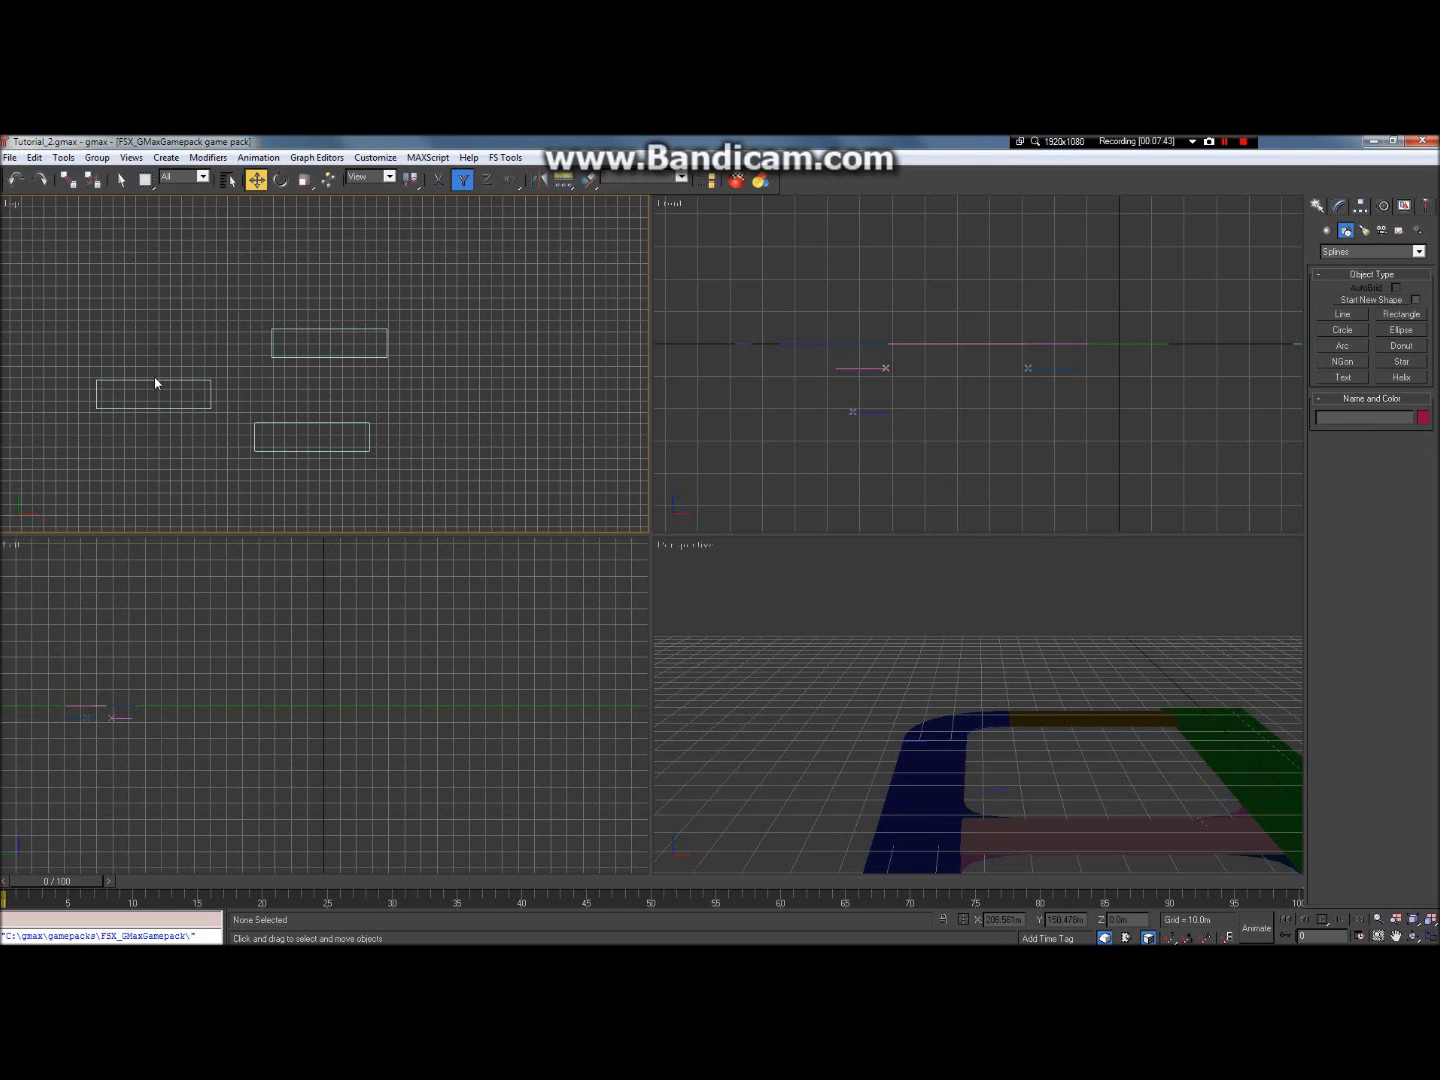
Step: Move the three-rectangle shape down in the Top view to about Y 7 m, beside the existing ground layout
left_click_drag(154, 378, 151, 337)
scroll(238, 383, "down", 5)
scroll(126, 352, "up", 5)
scroll(312, 410, "down", 6)
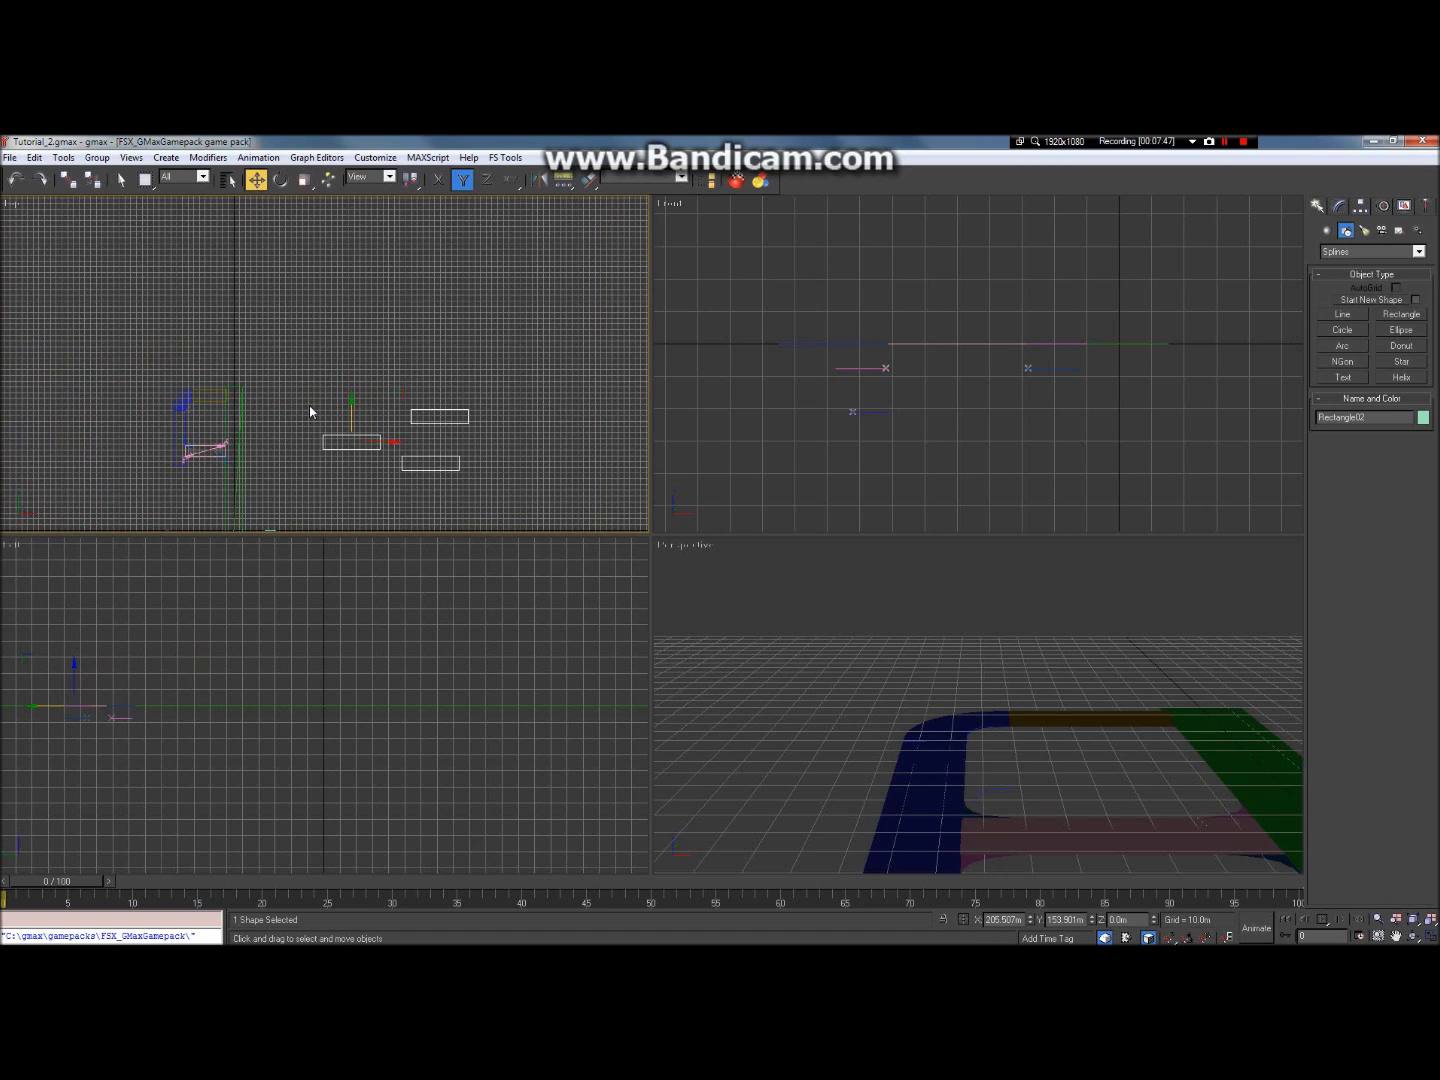
scroll(328, 419, "up", 4)
left_click_drag(316, 397, 322, 498)
scroll(300, 427, "down", 5)
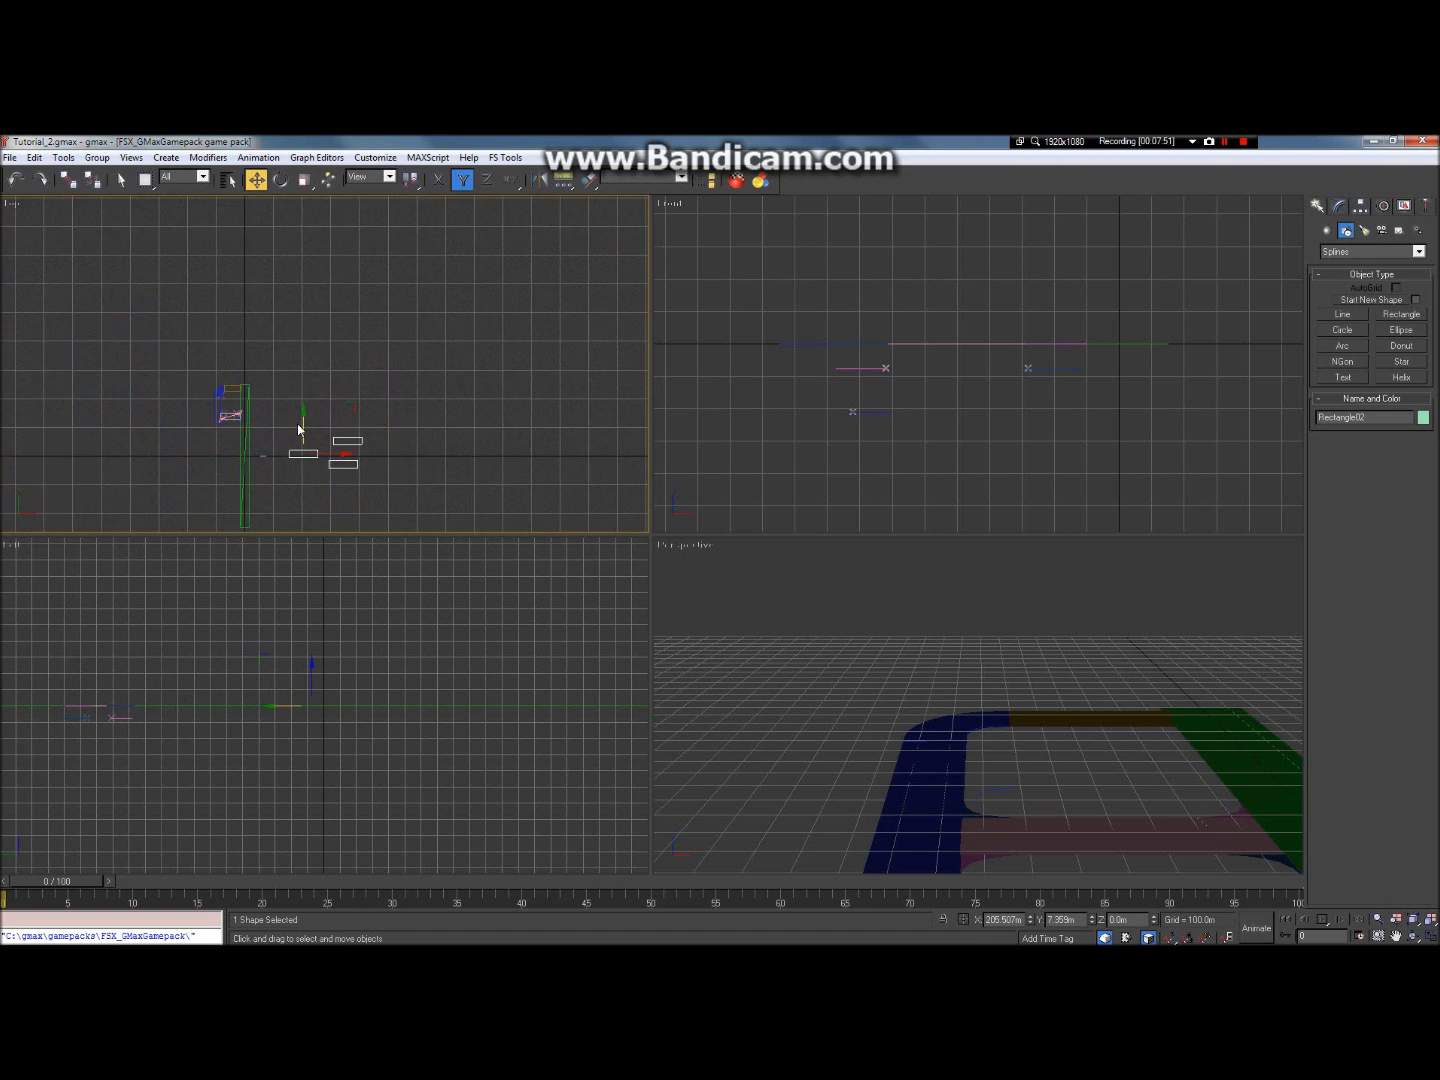
scroll(299, 431, "up", 3)
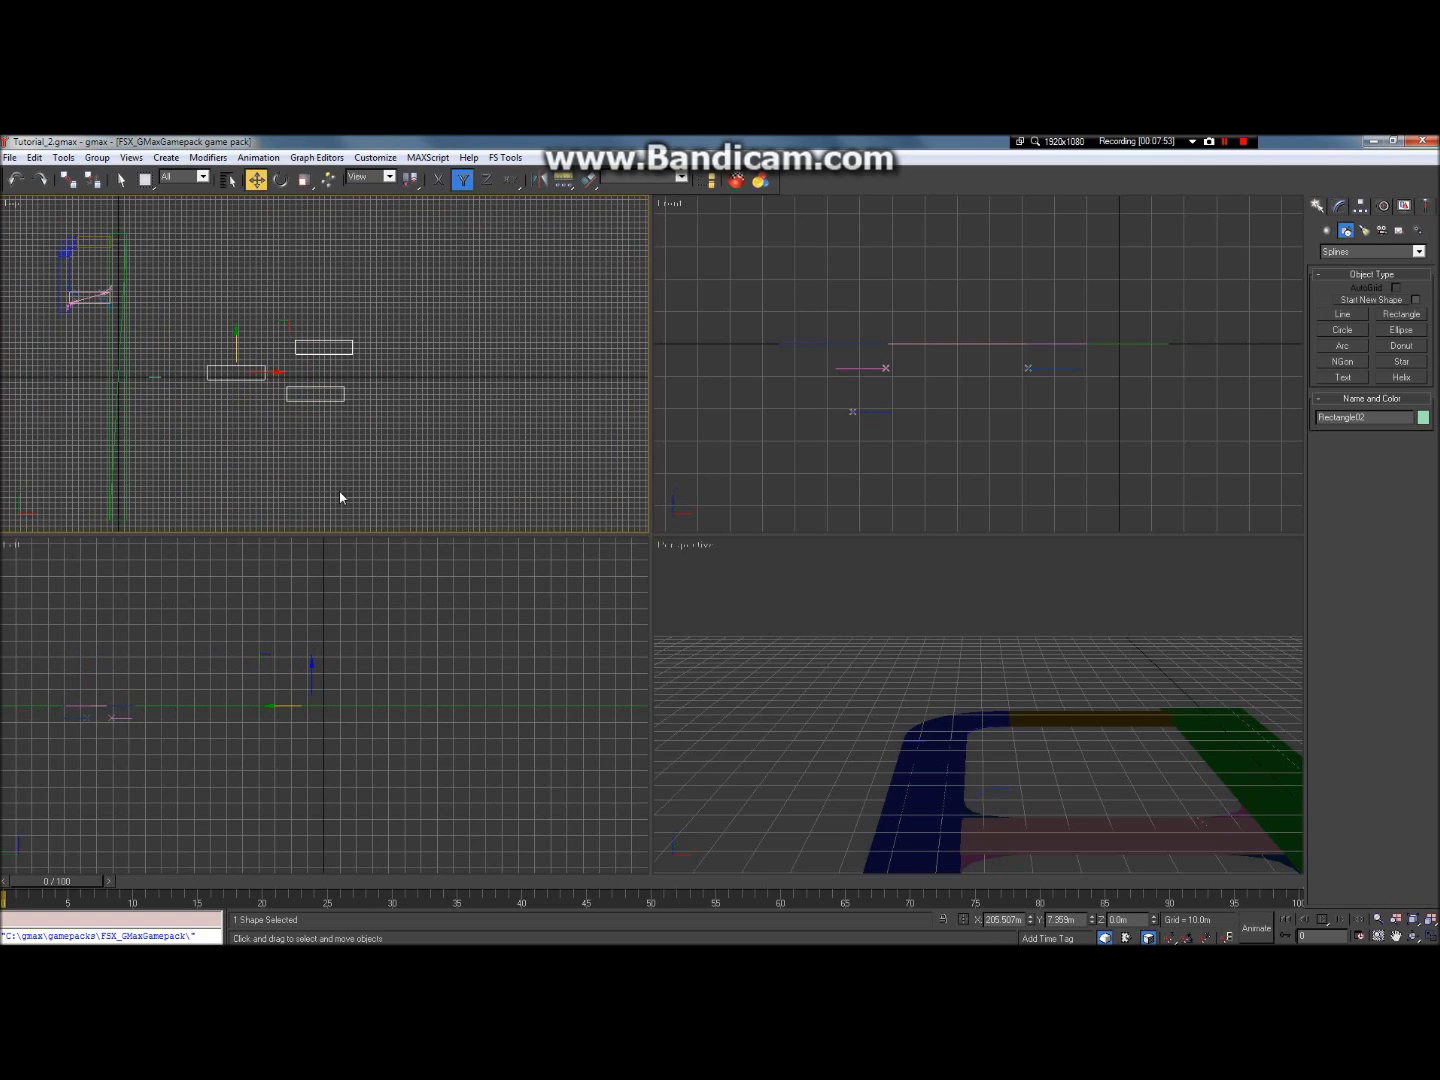
Step: Convert the rectangle shape to an editable spline and switch to spline sub-object editing
right_click(308, 390)
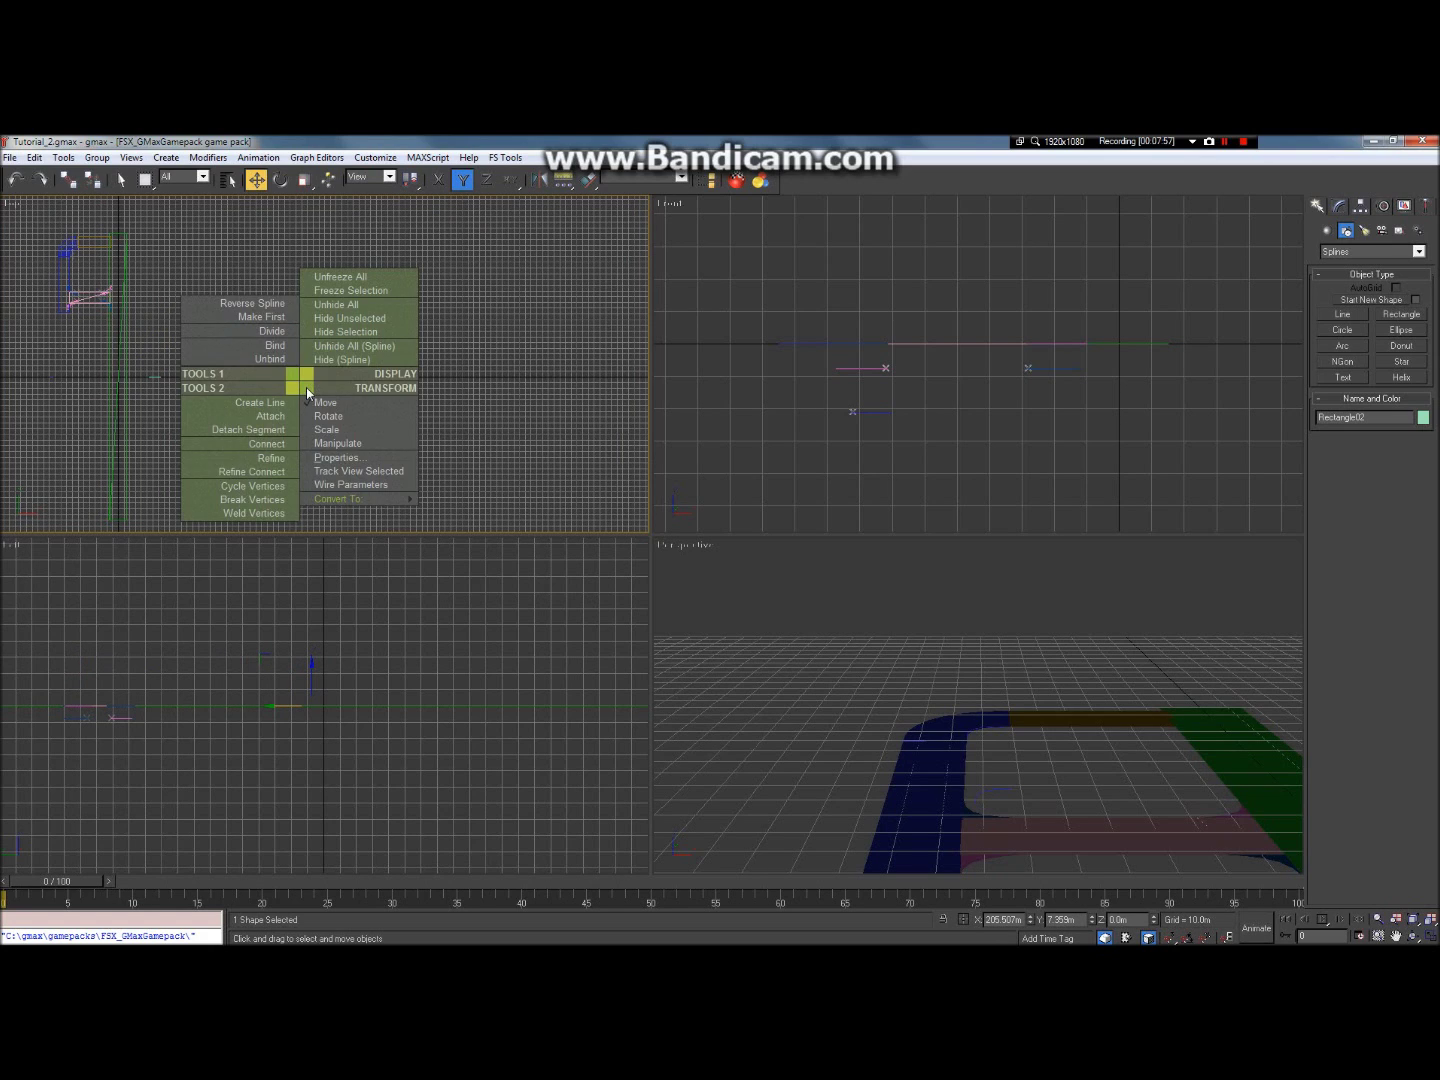
mouse_move(381, 503)
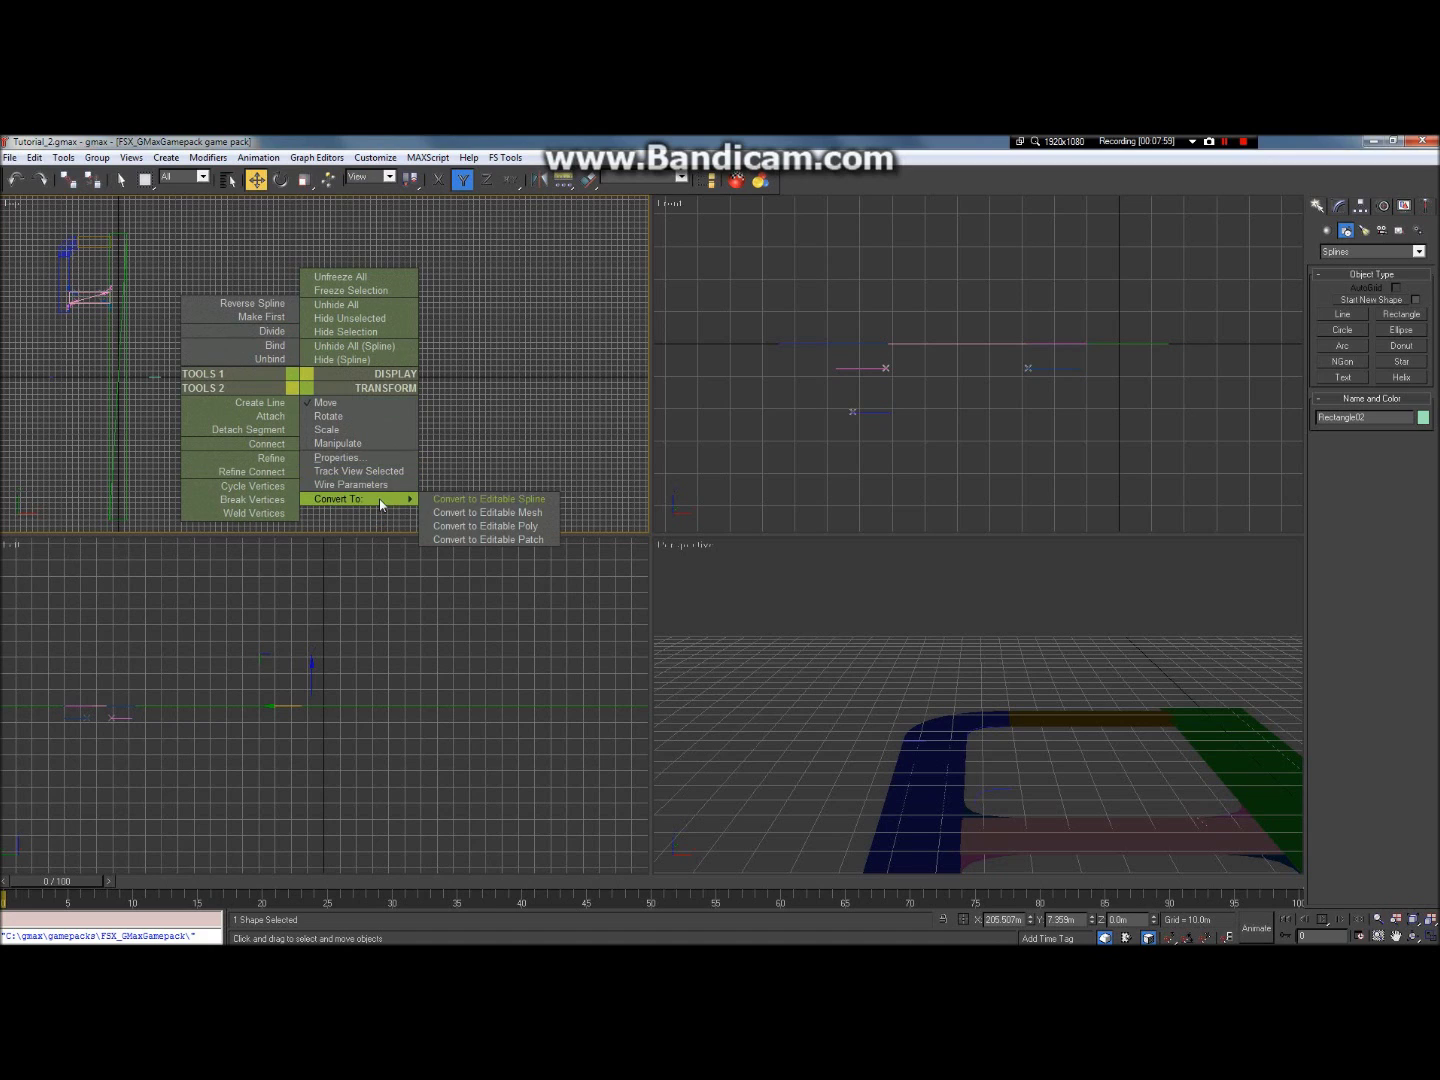
left_click(498, 500)
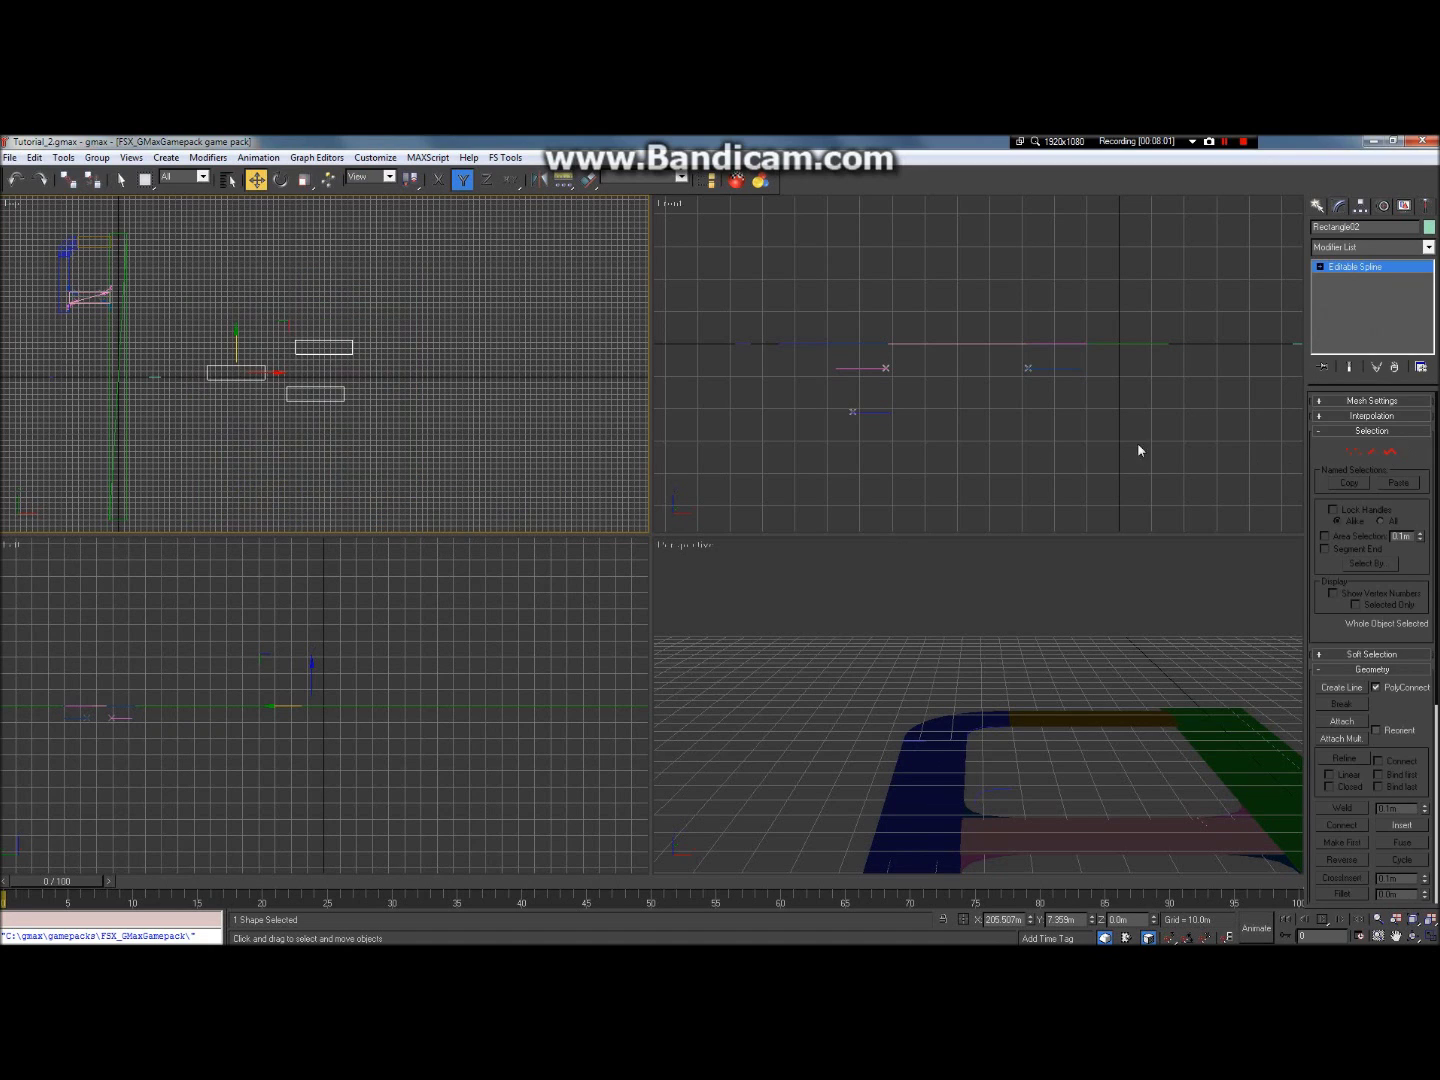
left_click(1390, 453)
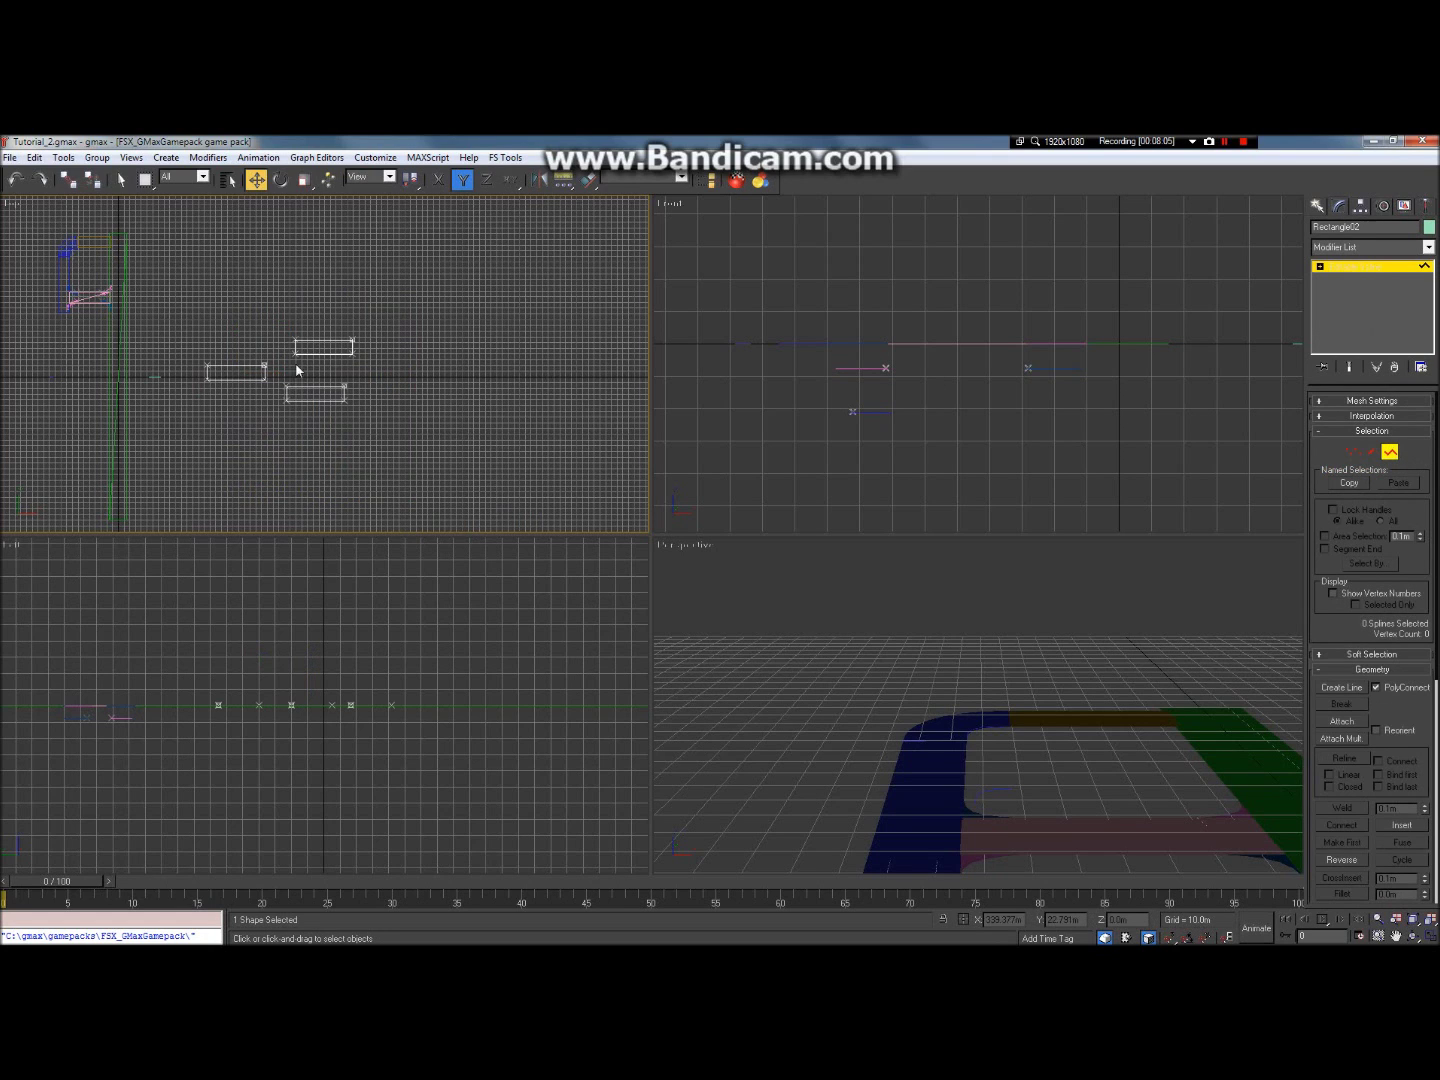
Step: Rotate the lower rectangle about 45° clockwise and the upper one about 45° counterclockwise in the Top view
left_click(312, 390)
scroll(311, 391, "up", 5)
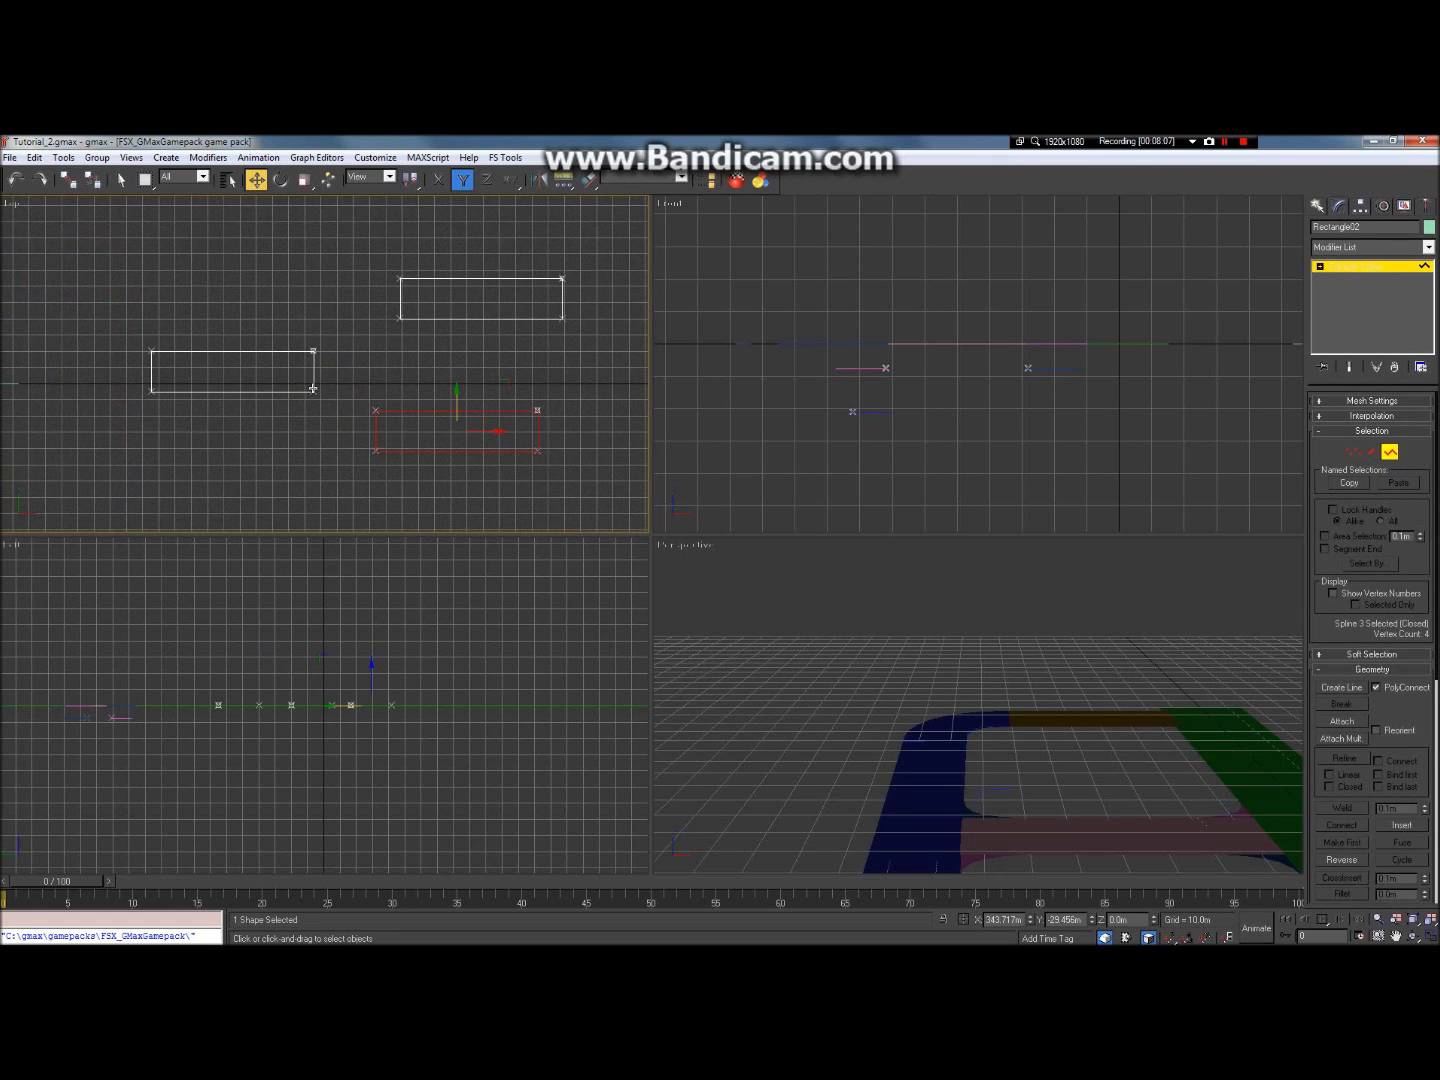
left_click(281, 181)
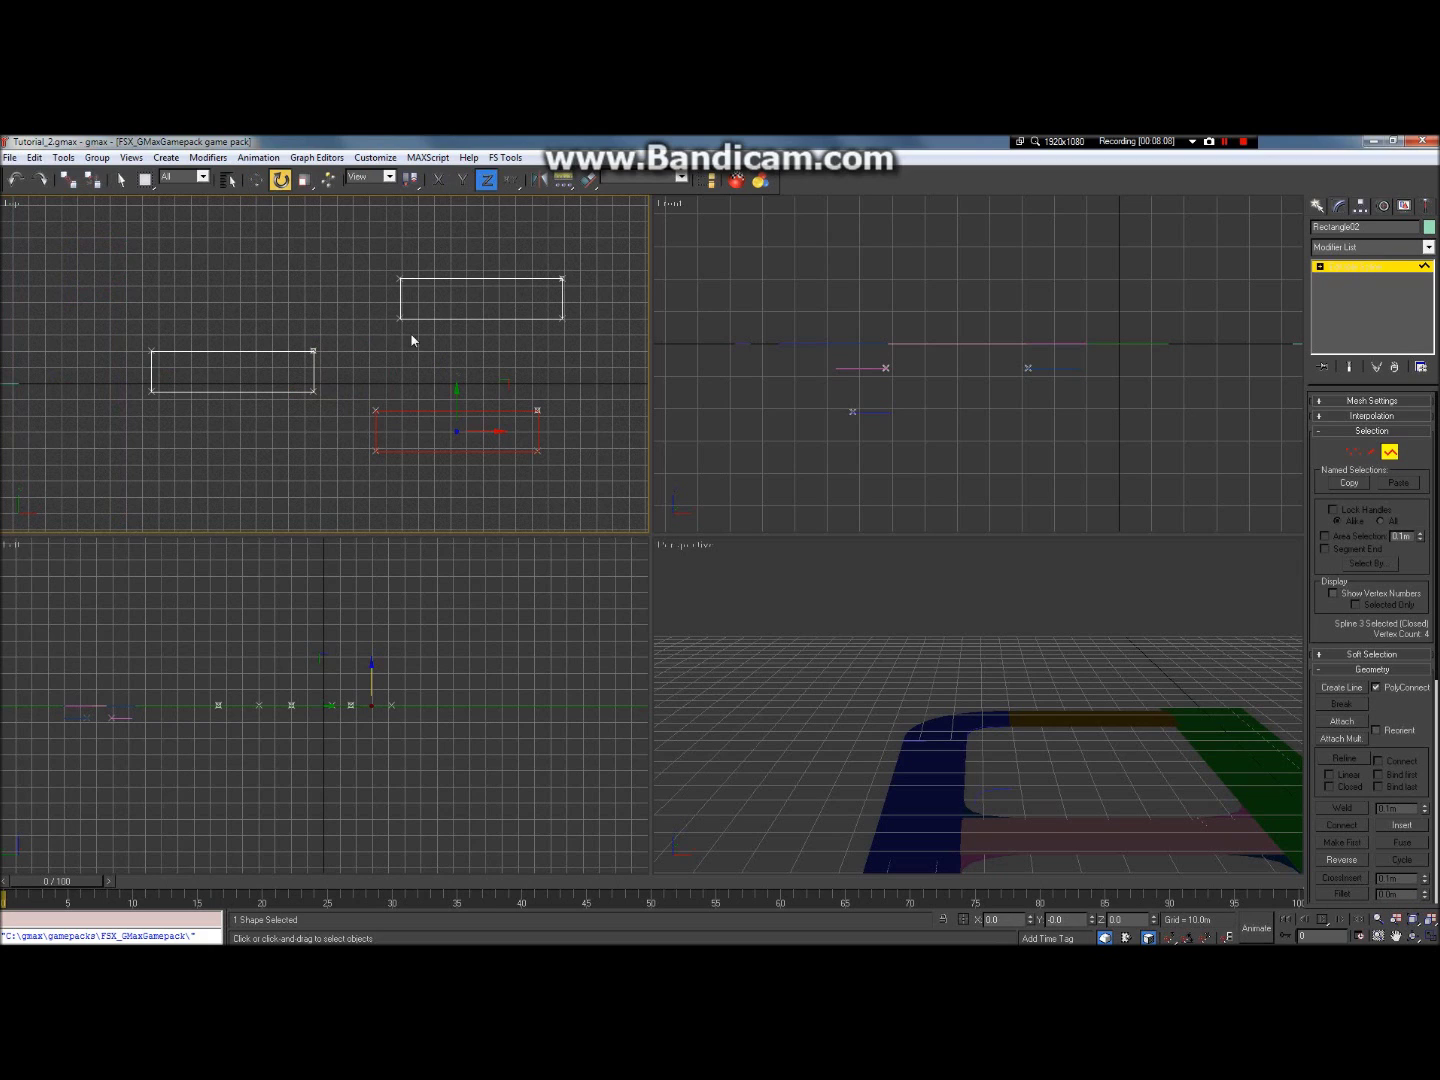
left_click_drag(452, 428, 430, 364)
left_click_drag(427, 362, 427, 362)
left_click(424, 319)
left_click_drag(482, 298, 466, 375)
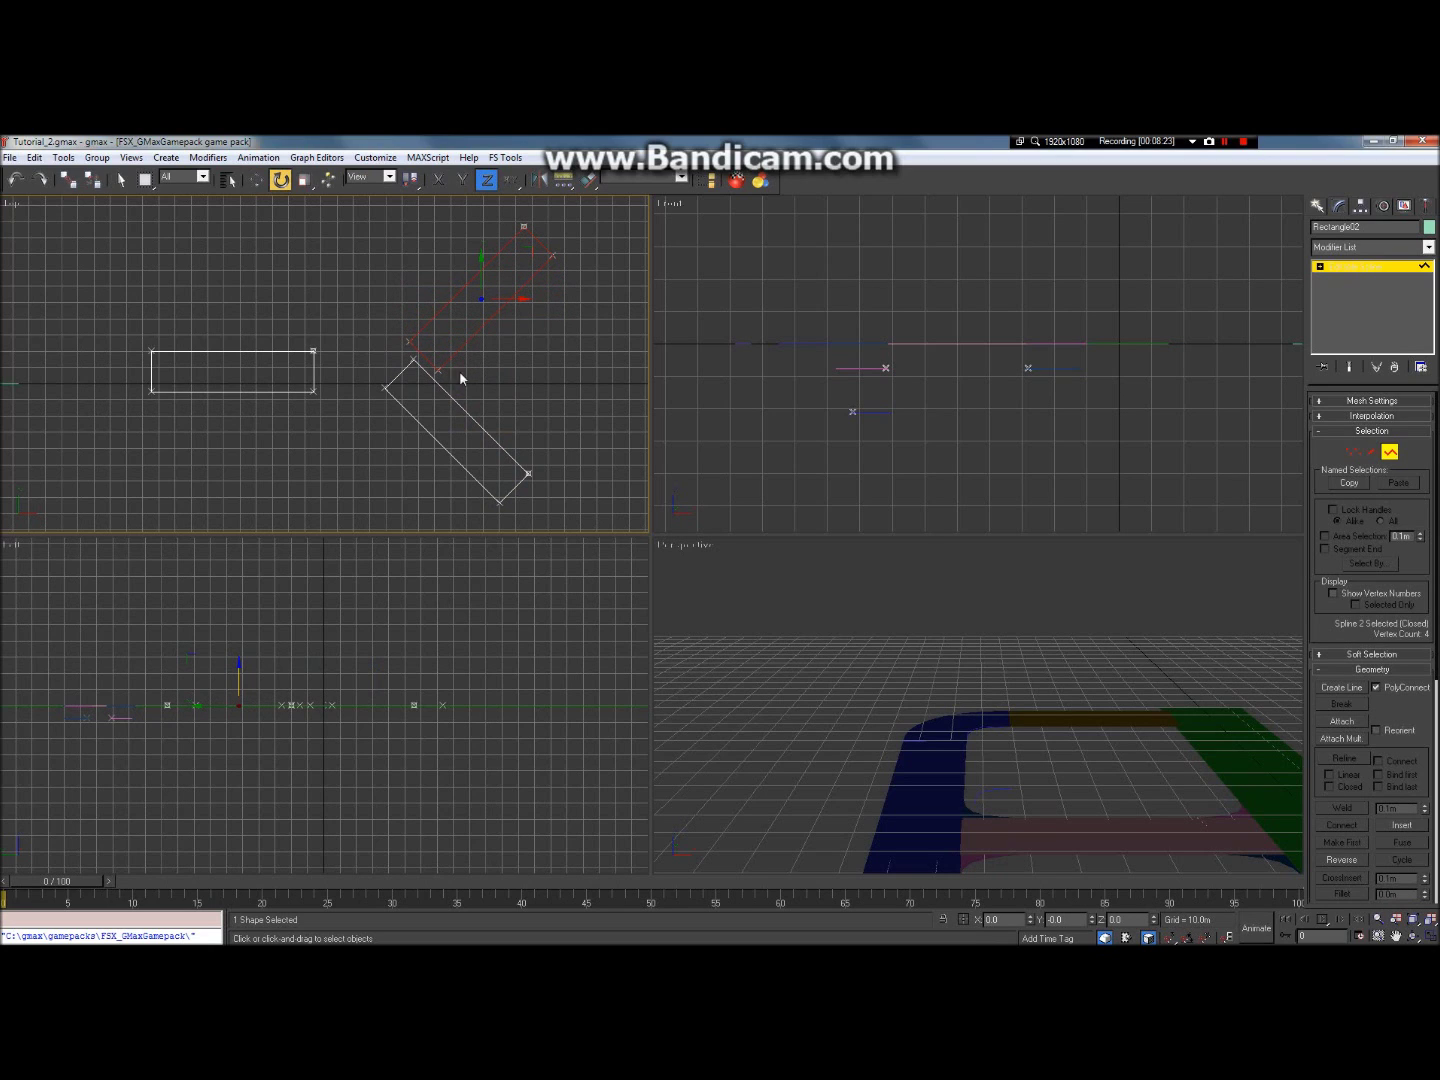
Step: Move the lower diagonal rectangle to about X 359 m, Y -0.6 m so its end overlaps the upper diagonal's end
scroll(265, 430, "up", 4)
scroll(266, 429, "down", 2)
left_click(256, 182)
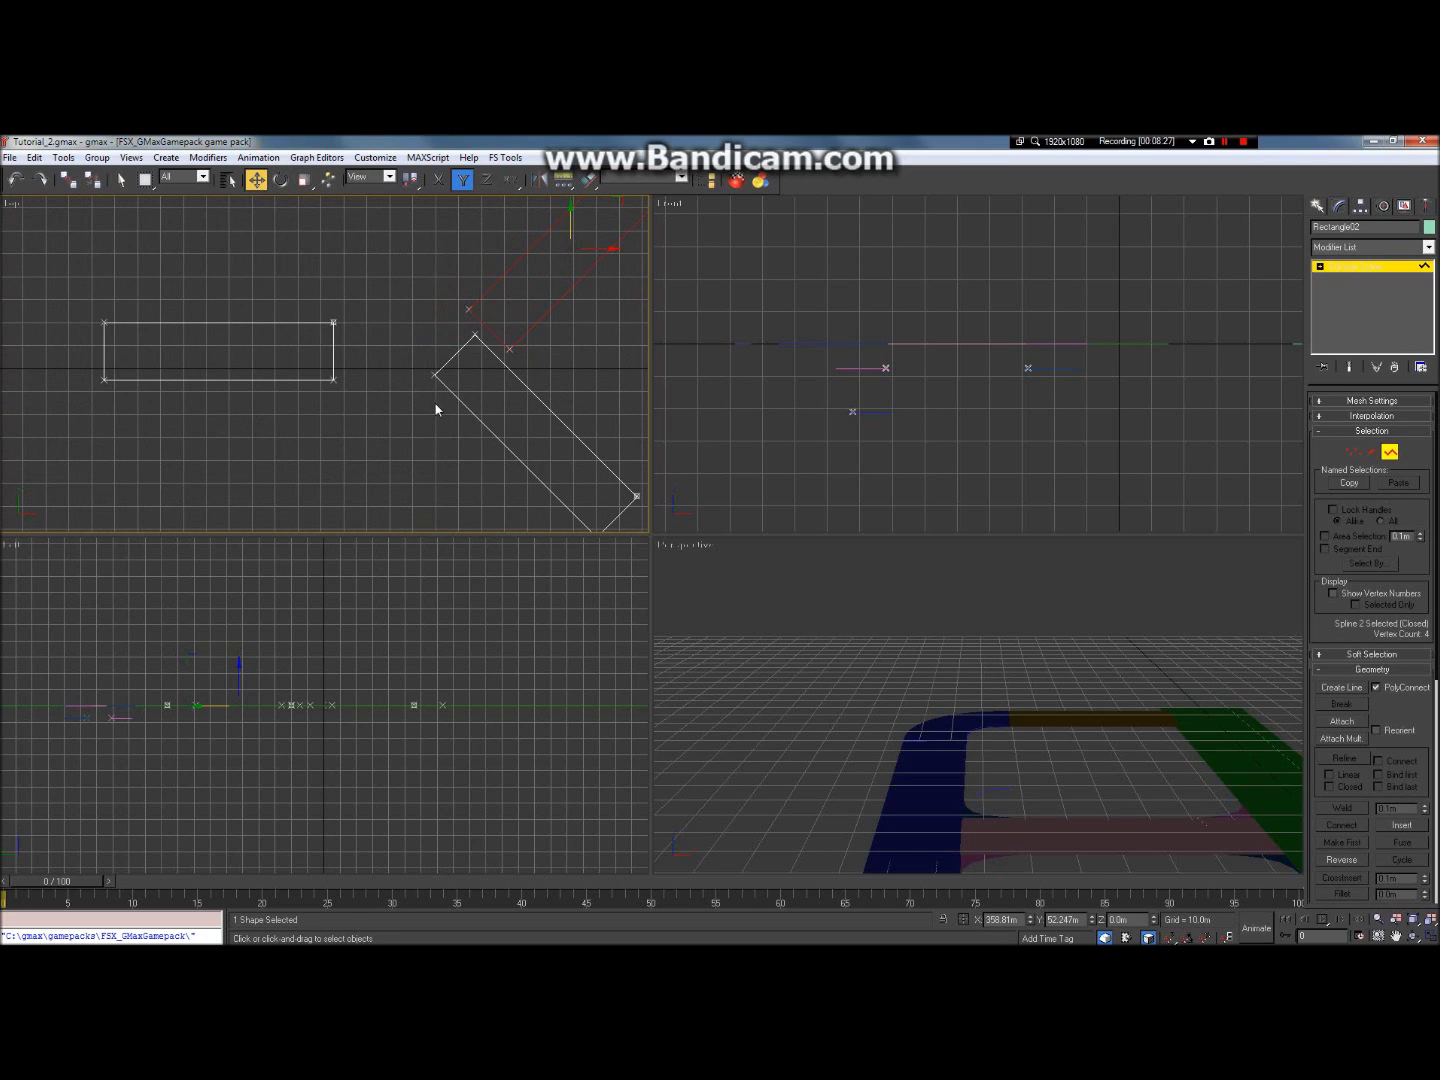
left_click(464, 406)
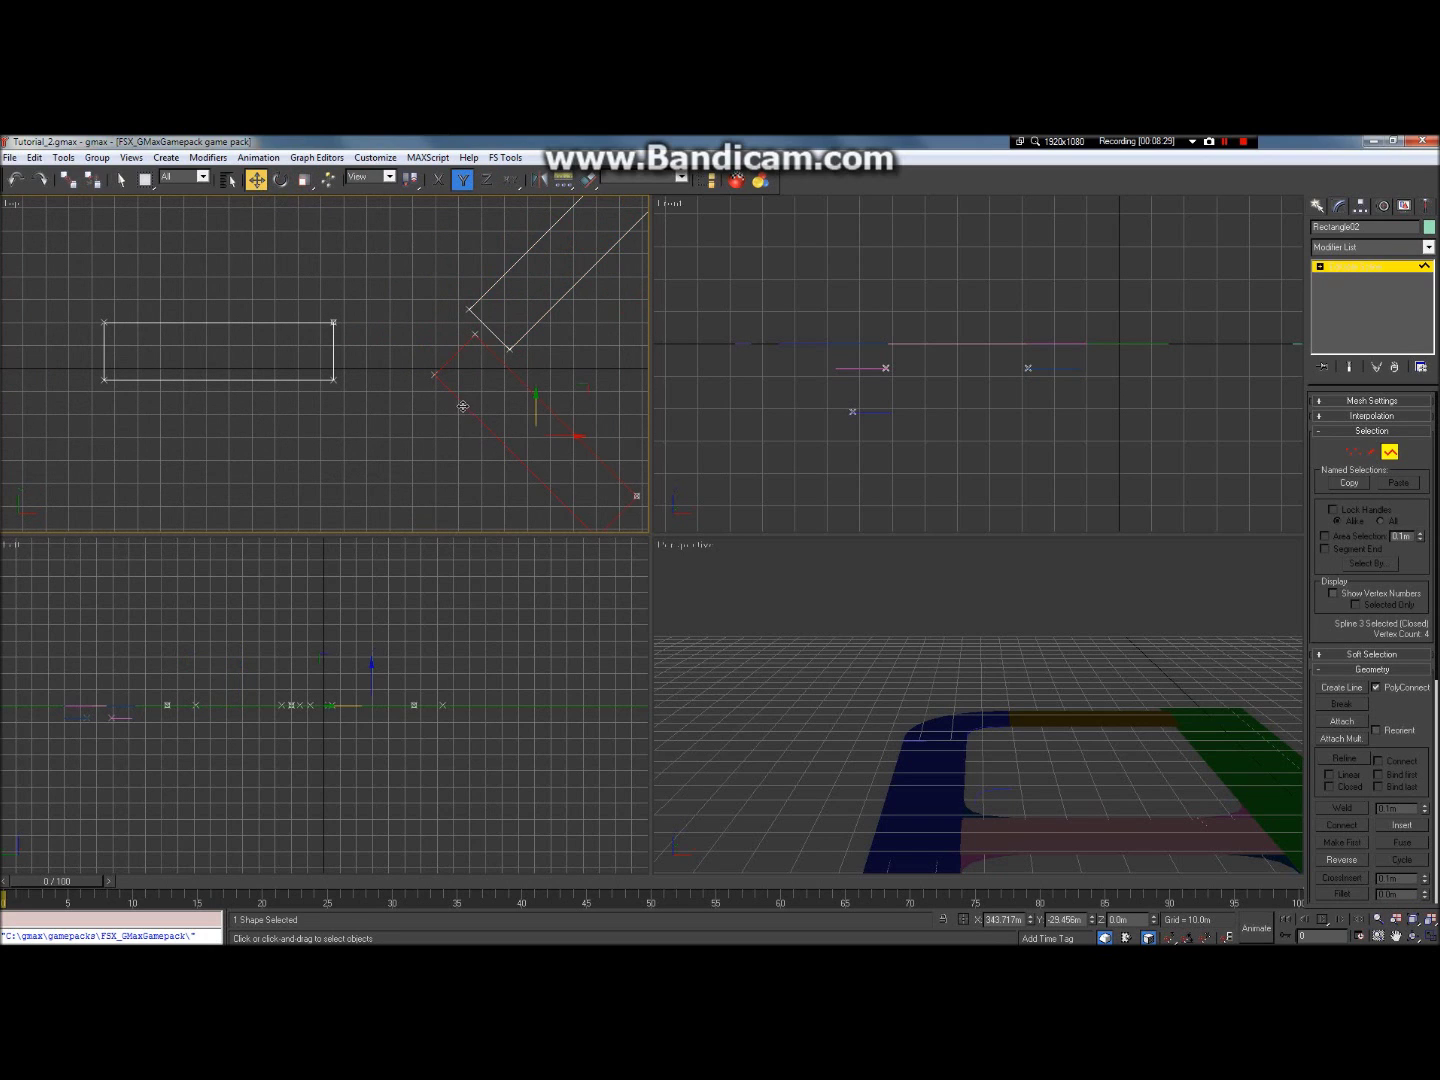
left_click(489, 338)
left_click(490, 350)
left_click_drag(534, 415, 589, 389)
scroll(566, 352, "up", 2)
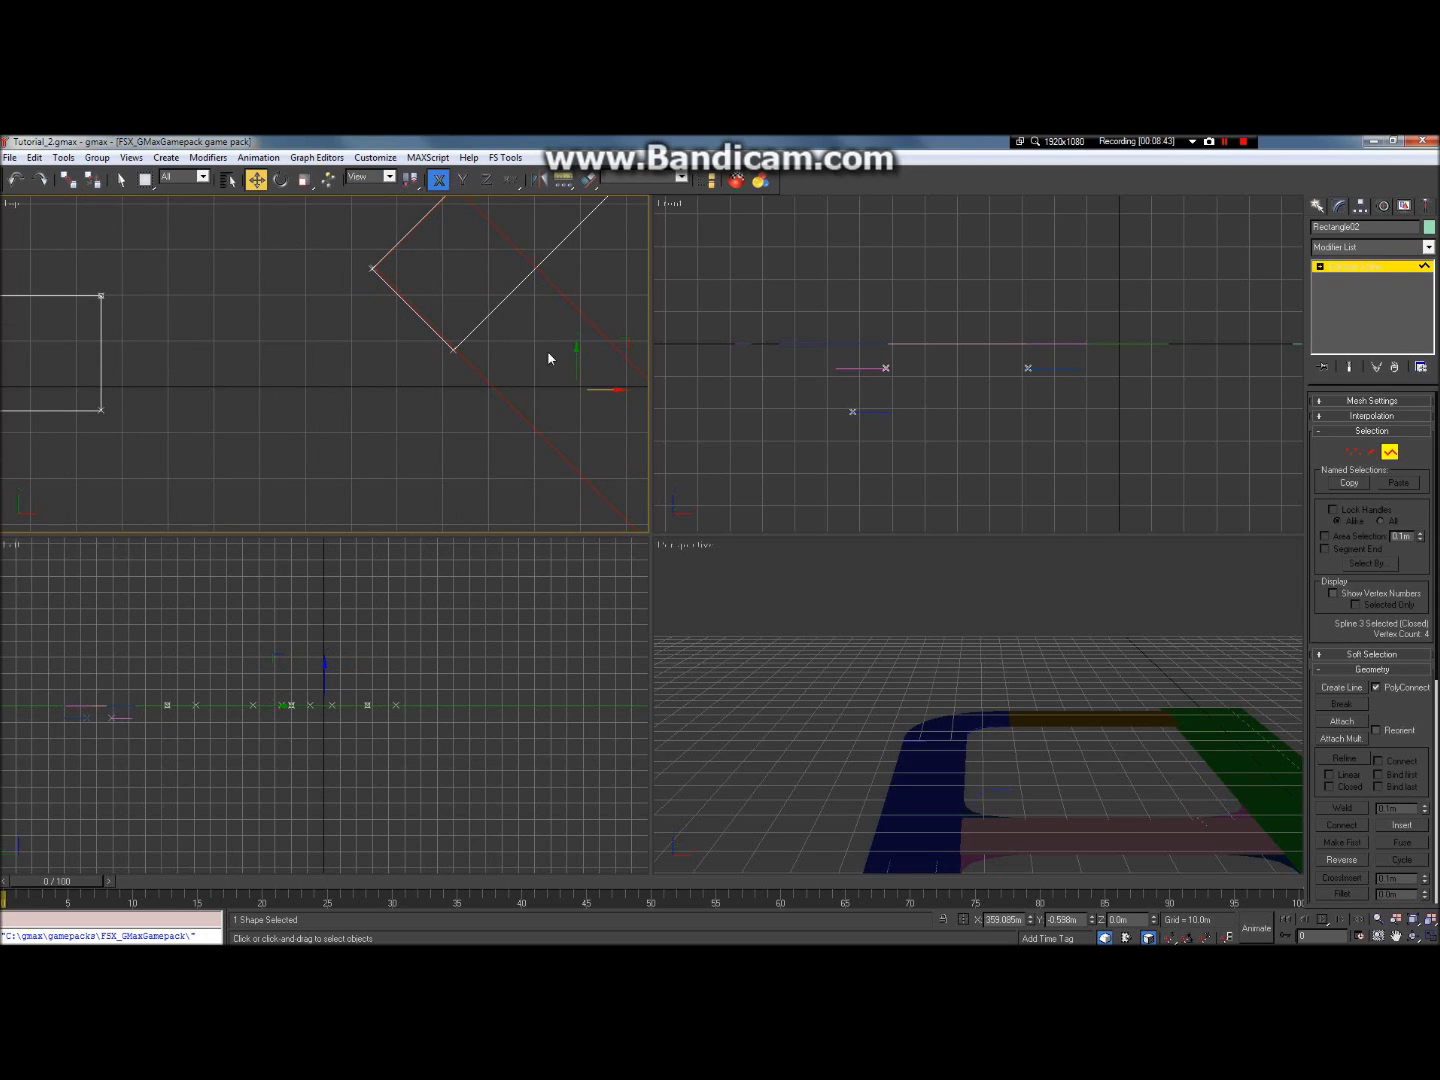
Step: Examine how closely the overlapping ends of the two diagonal rectangles line up
scroll(547, 350, "down", 2)
scroll(500, 292, "up", 3)
scroll(263, 231, "up", 3)
scroll(346, 280, "down", 4)
scroll(389, 451, "up", 3)
scroll(363, 379, "down", 1)
scroll(386, 316, "down", 1)
scroll(365, 376, "up", 4)
scroll(248, 395, "down", 3)
scroll(430, 401, "up", 3)
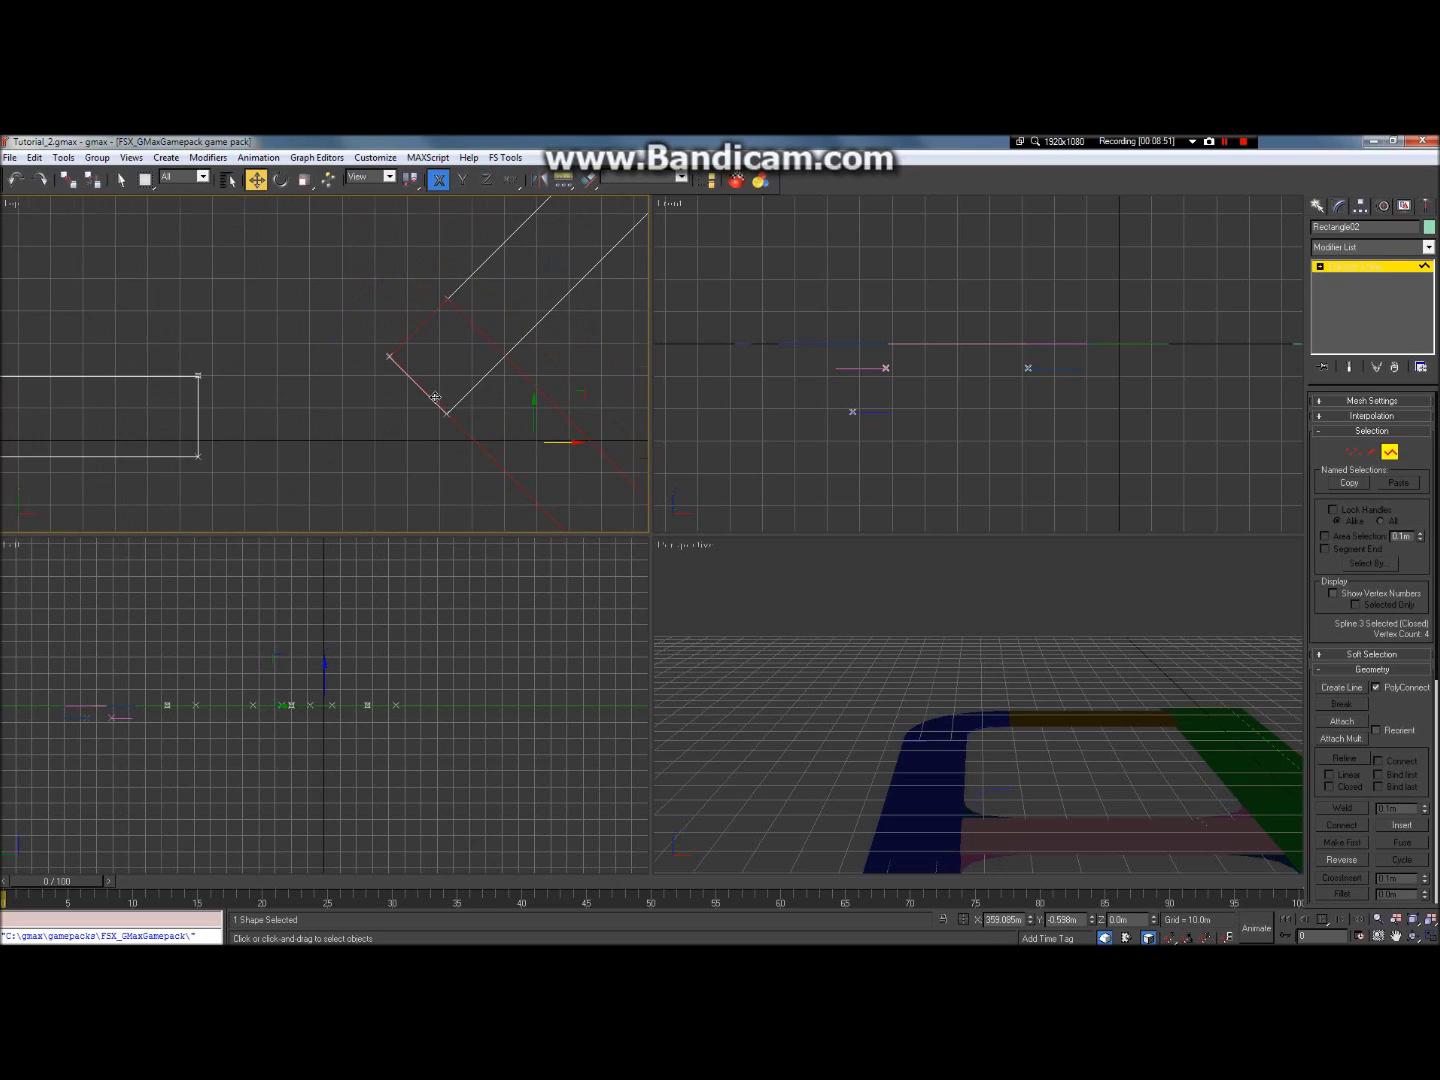
Step: Move the horizontal rectangle to about X 279 m, Y 26 m so its end overlaps the corner of the diagonal rectangles
left_click(198, 430)
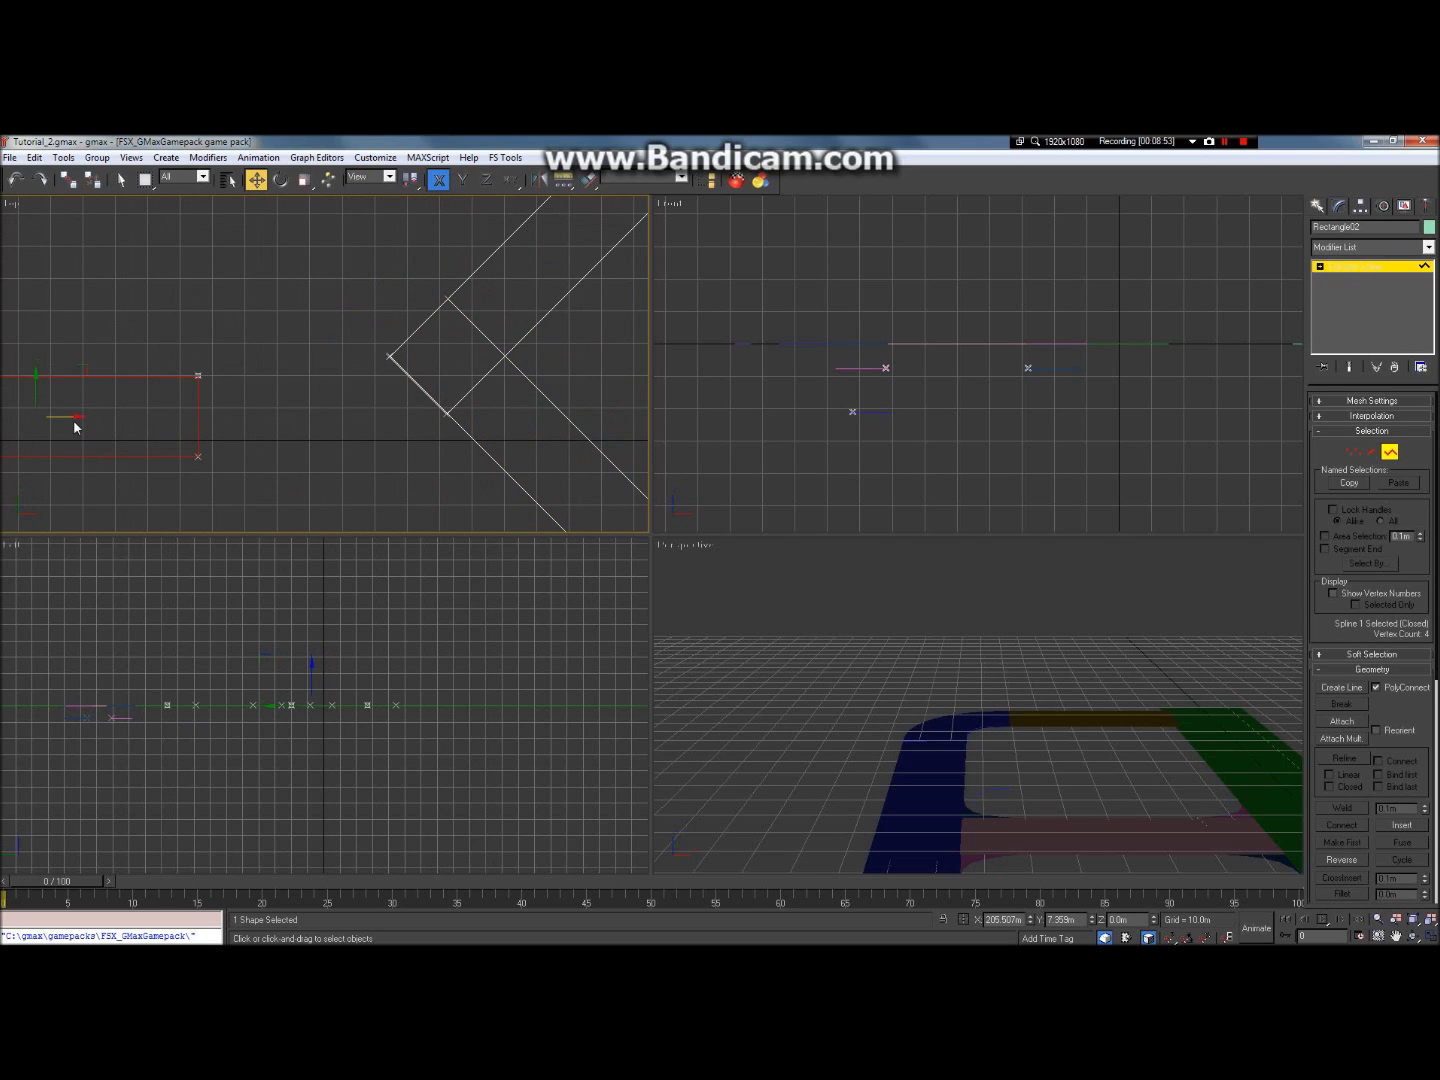
left_click_drag(70, 419, 281, 335)
key("F6")
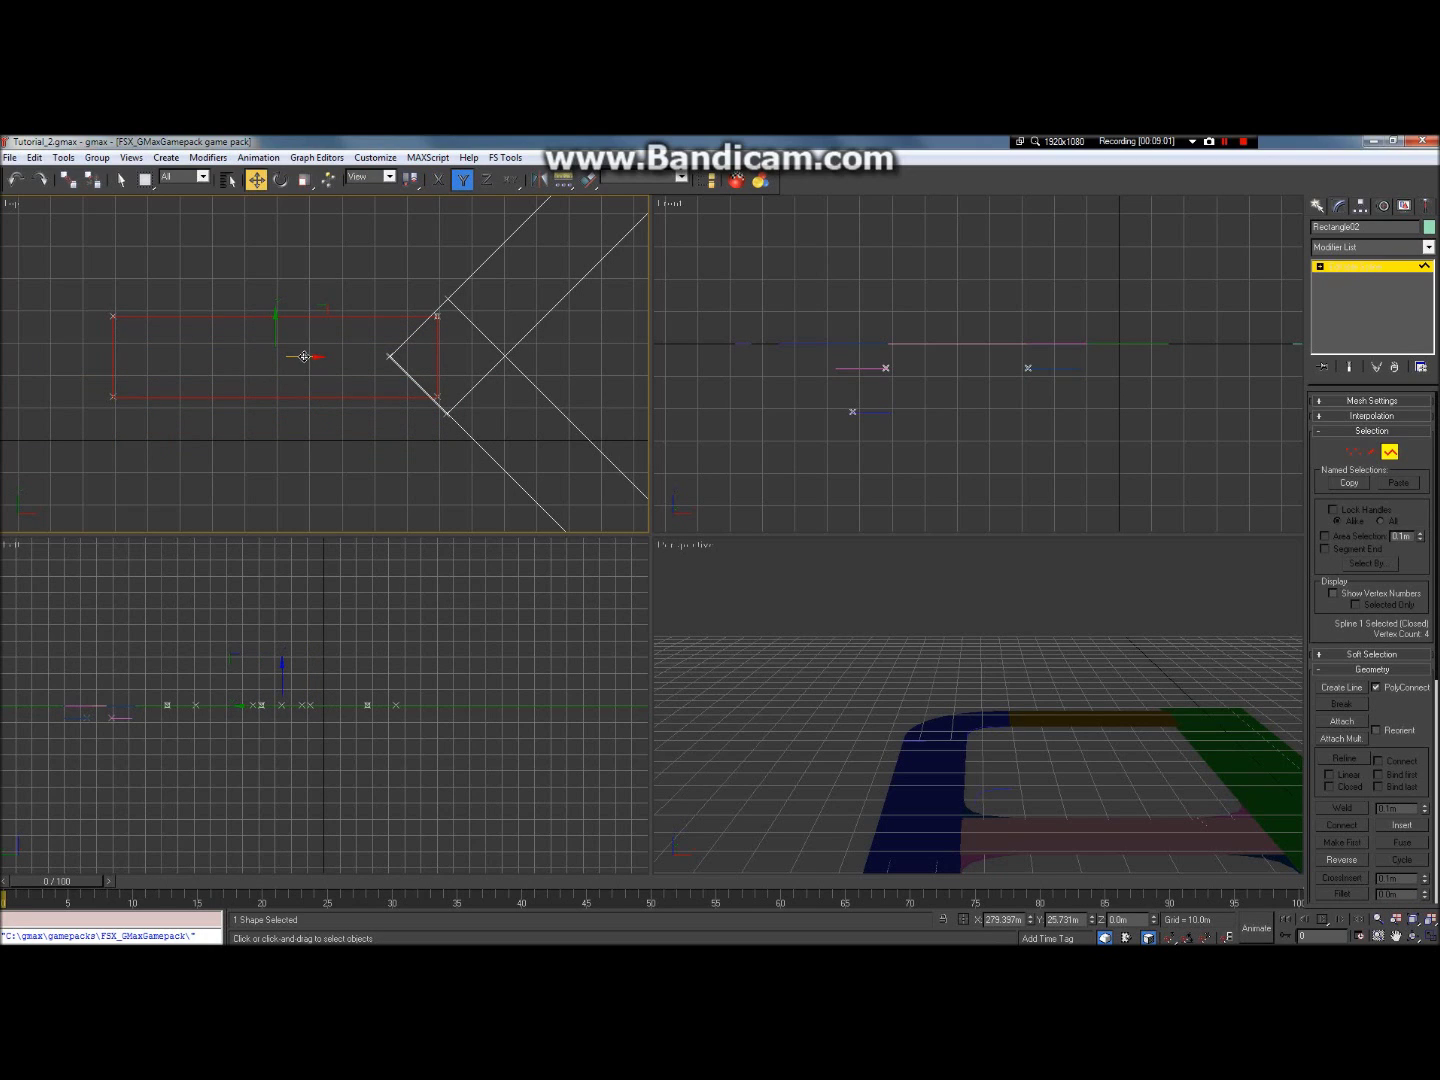
scroll(466, 409, "up", 2)
scroll(352, 463, "up", 2)
scroll(338, 487, "up", 2)
Step: Shift the lower diagonal rectangle slightly to about X 358 m, Y -2.6 m so its corners no longer coincide with the upper one's
left_click(371, 481)
scroll(373, 478, "down", 6)
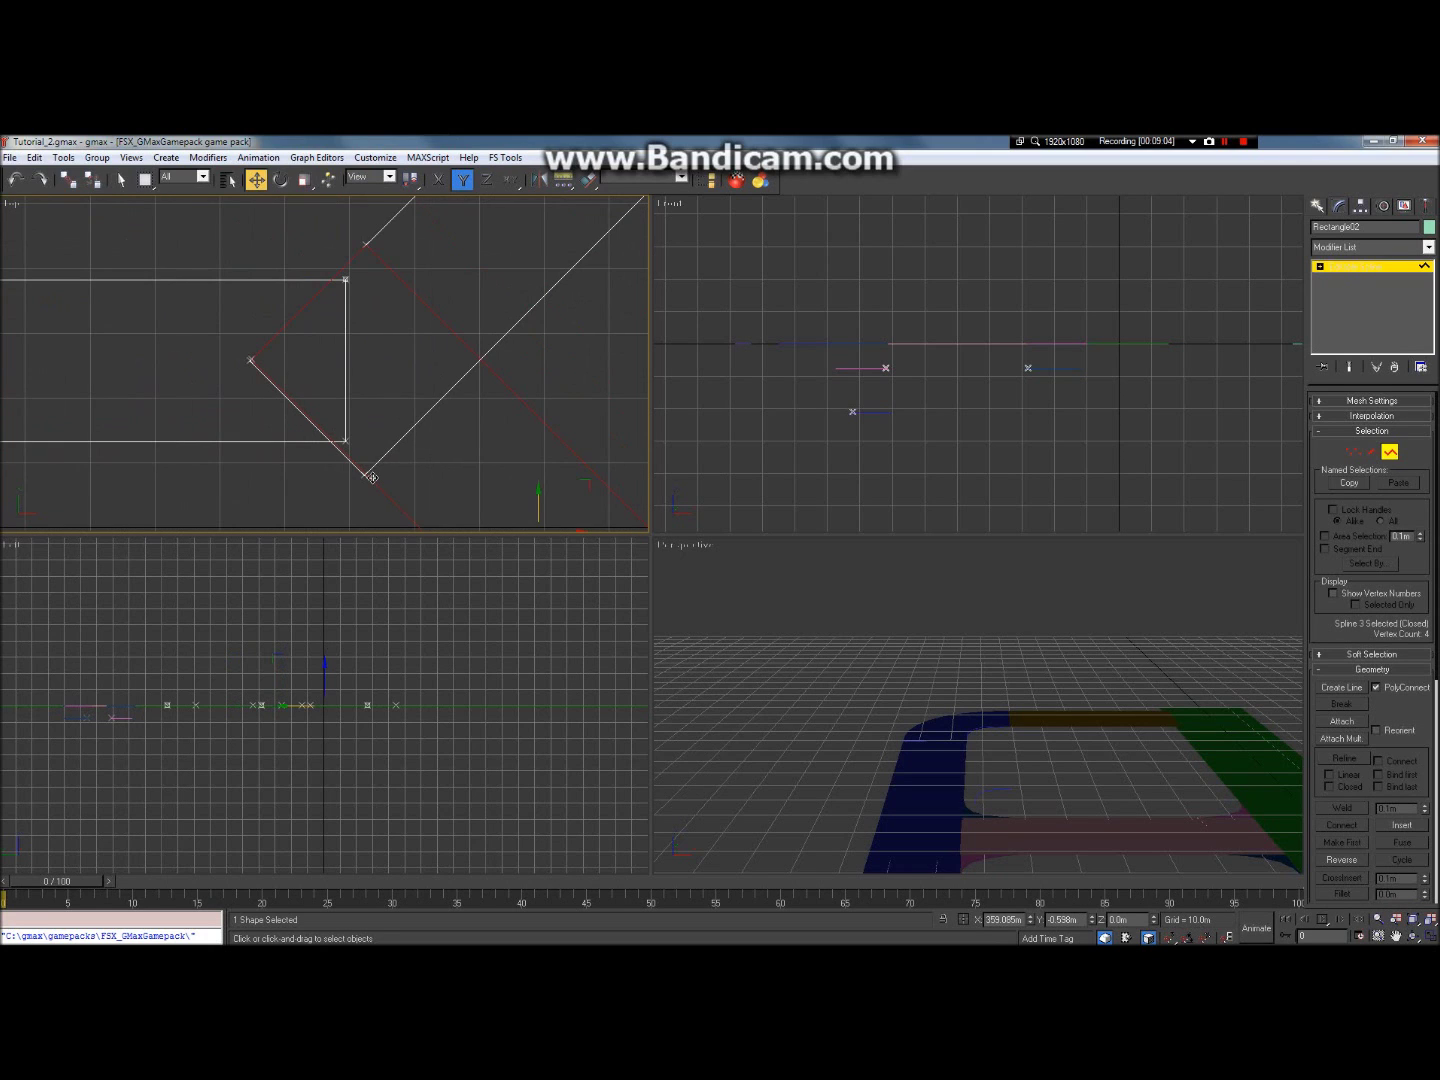
scroll(327, 371, "down", 2)
scroll(361, 446, "up", 4)
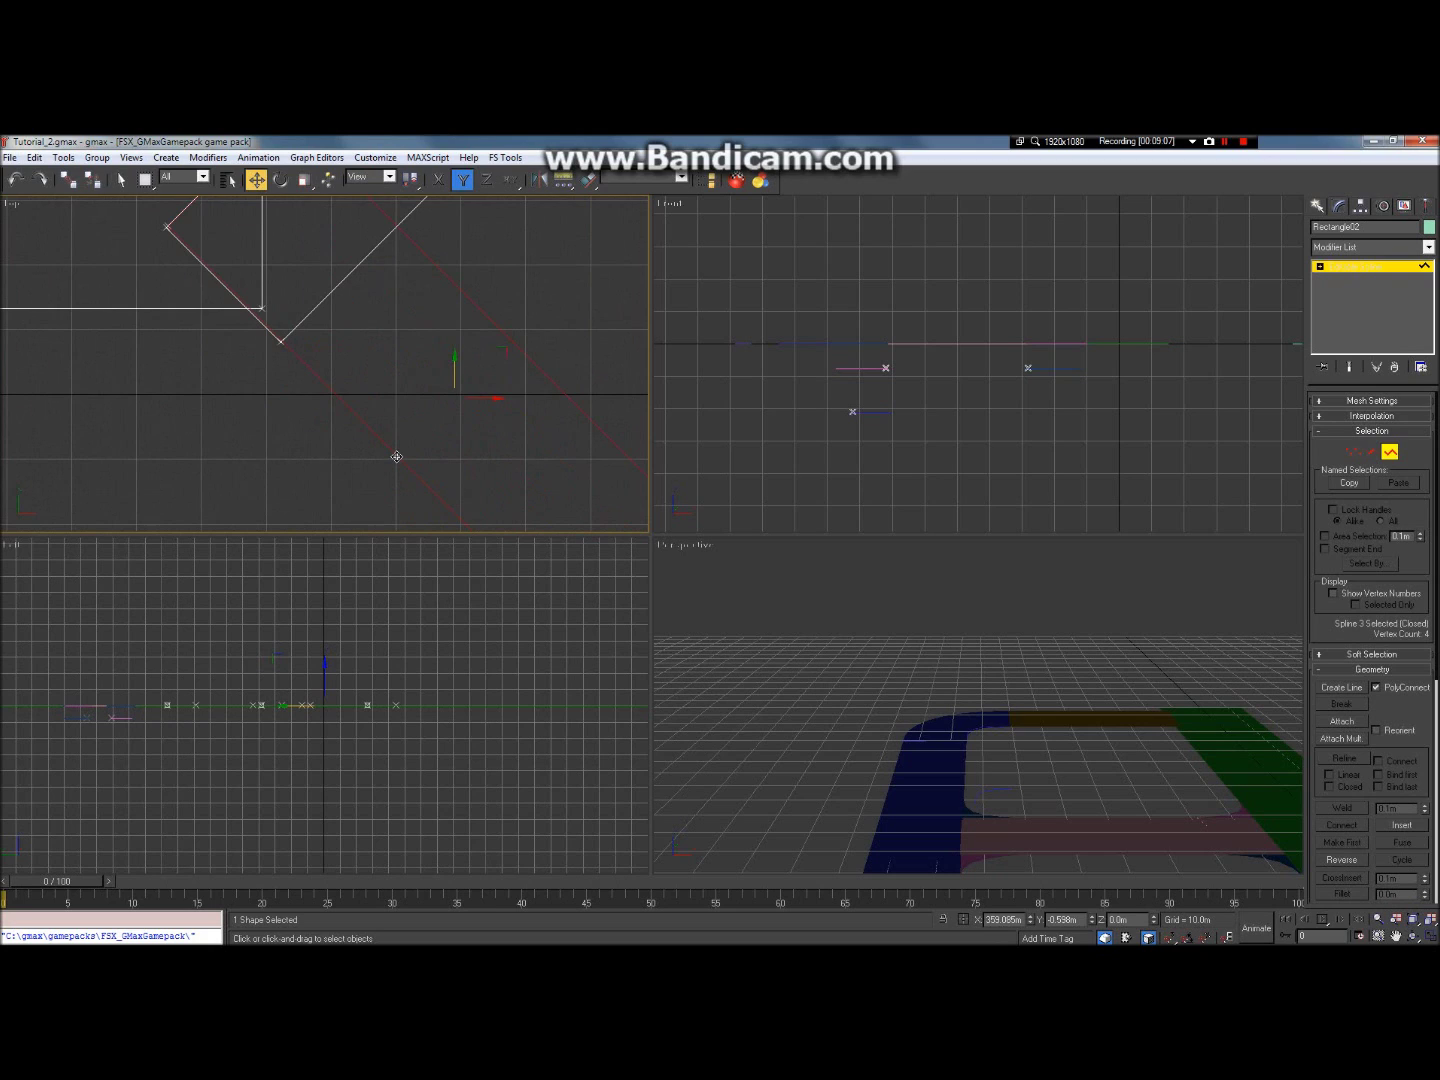
scroll(401, 457, "down", 3)
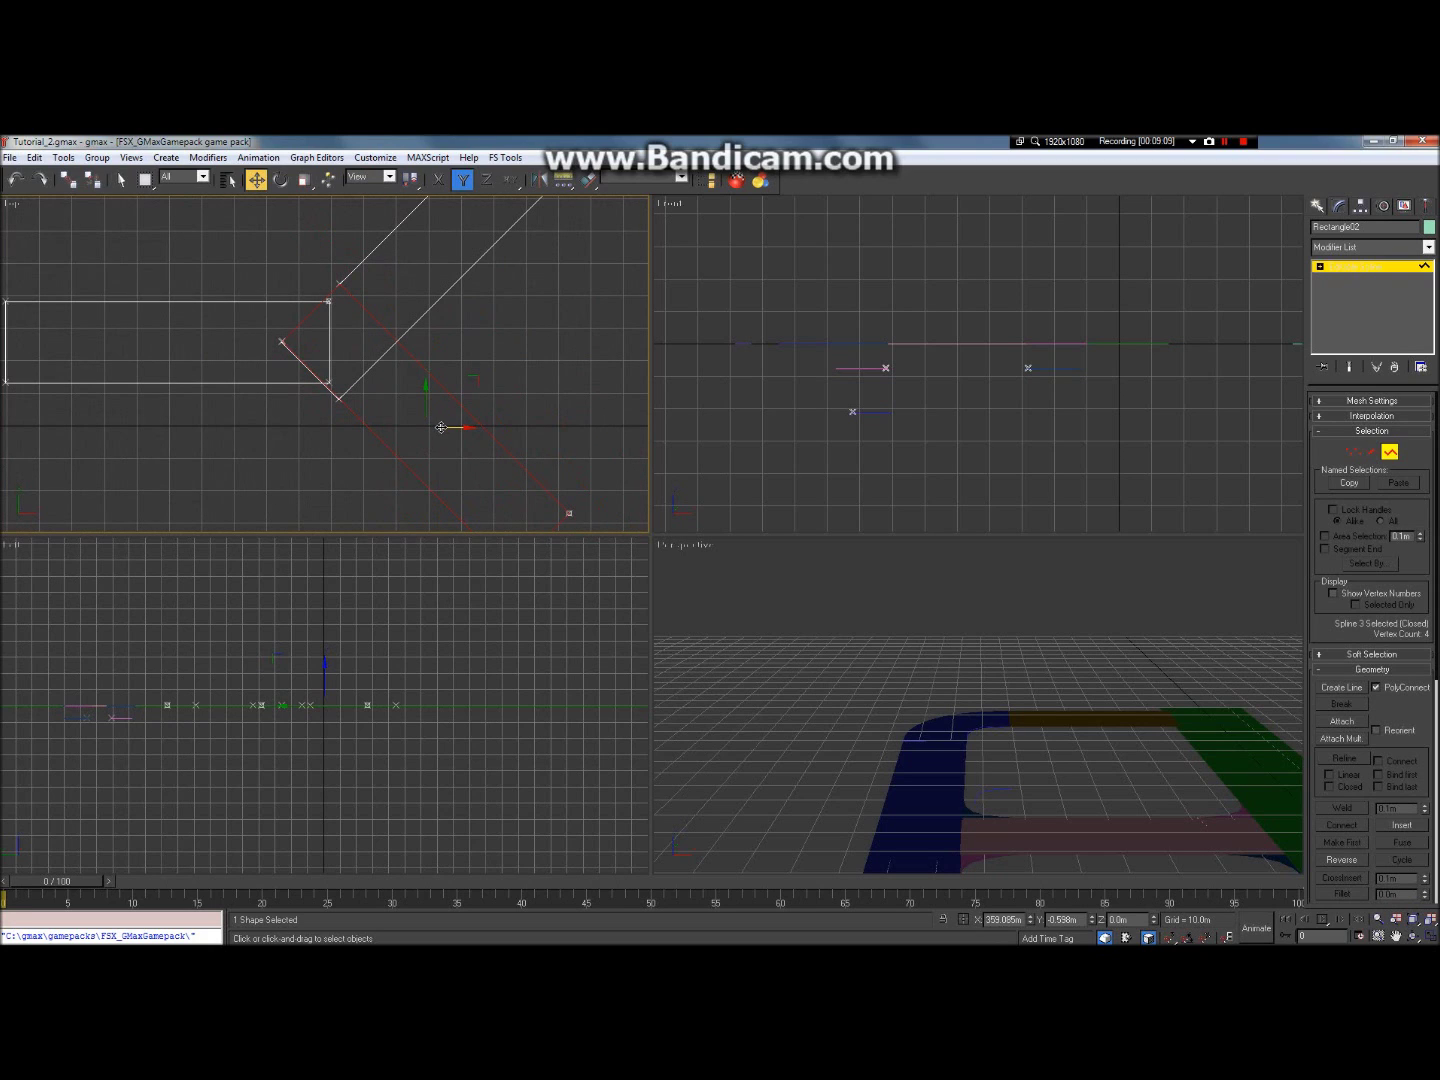
left_click(442, 427)
left_click_drag(441, 427, 418, 416)
scroll(261, 338, "up", 5)
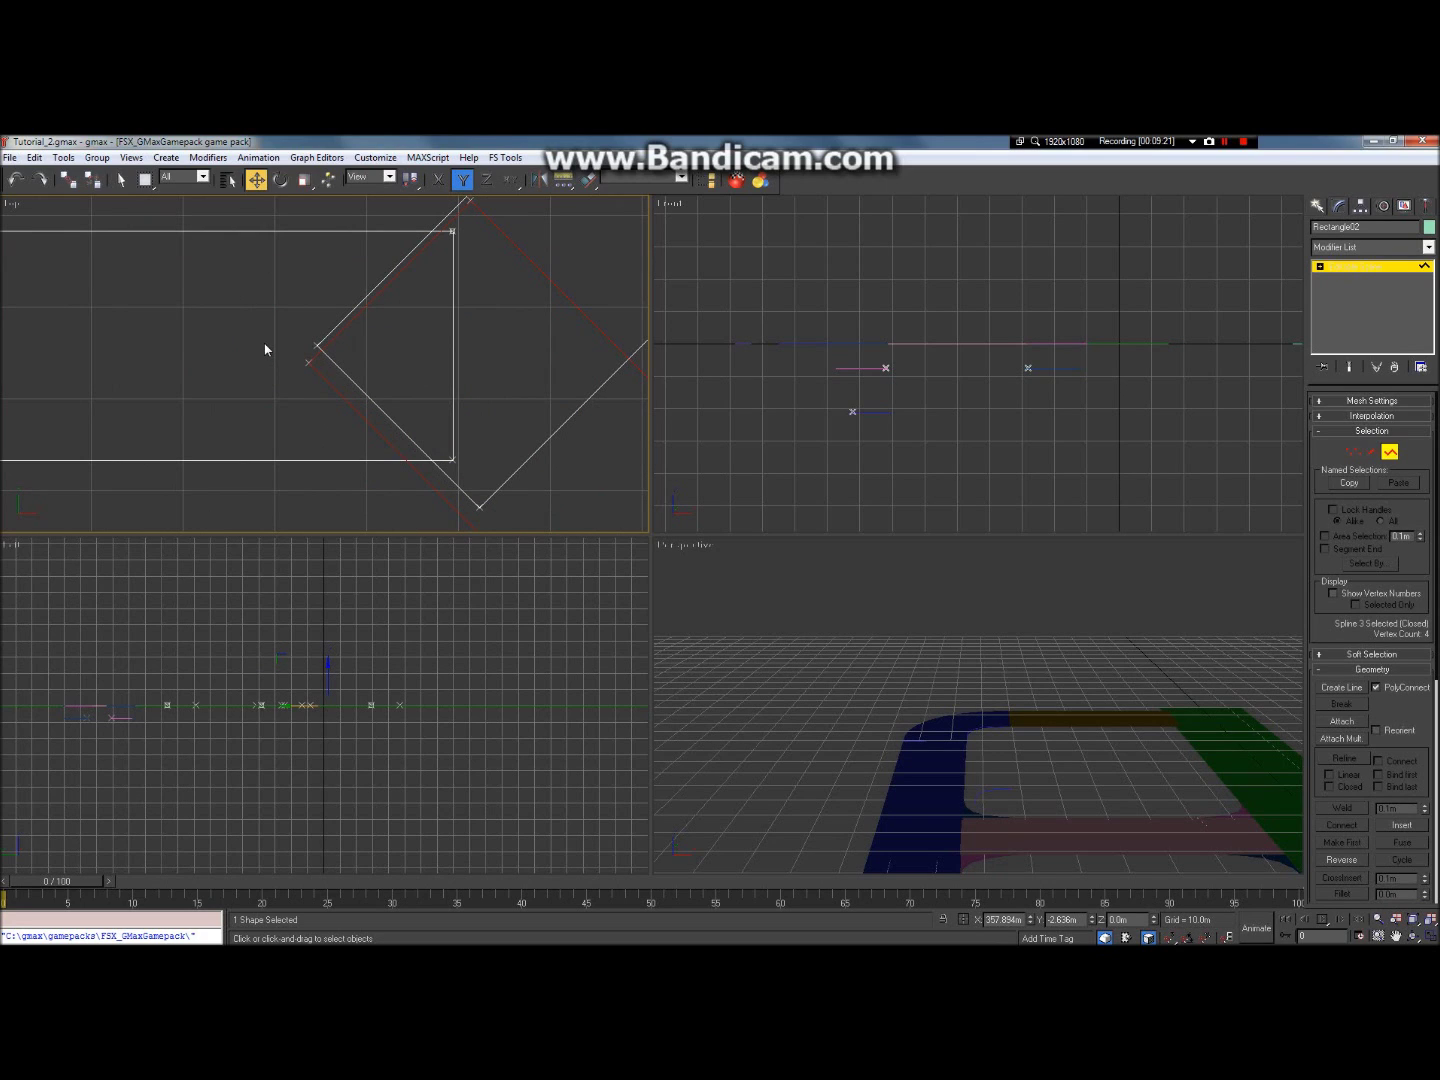
Step: Inspect the junction of the three overlapping rectangles and bring the Y-shaped arrangement into the Top view
scroll(265, 349, "down", 3)
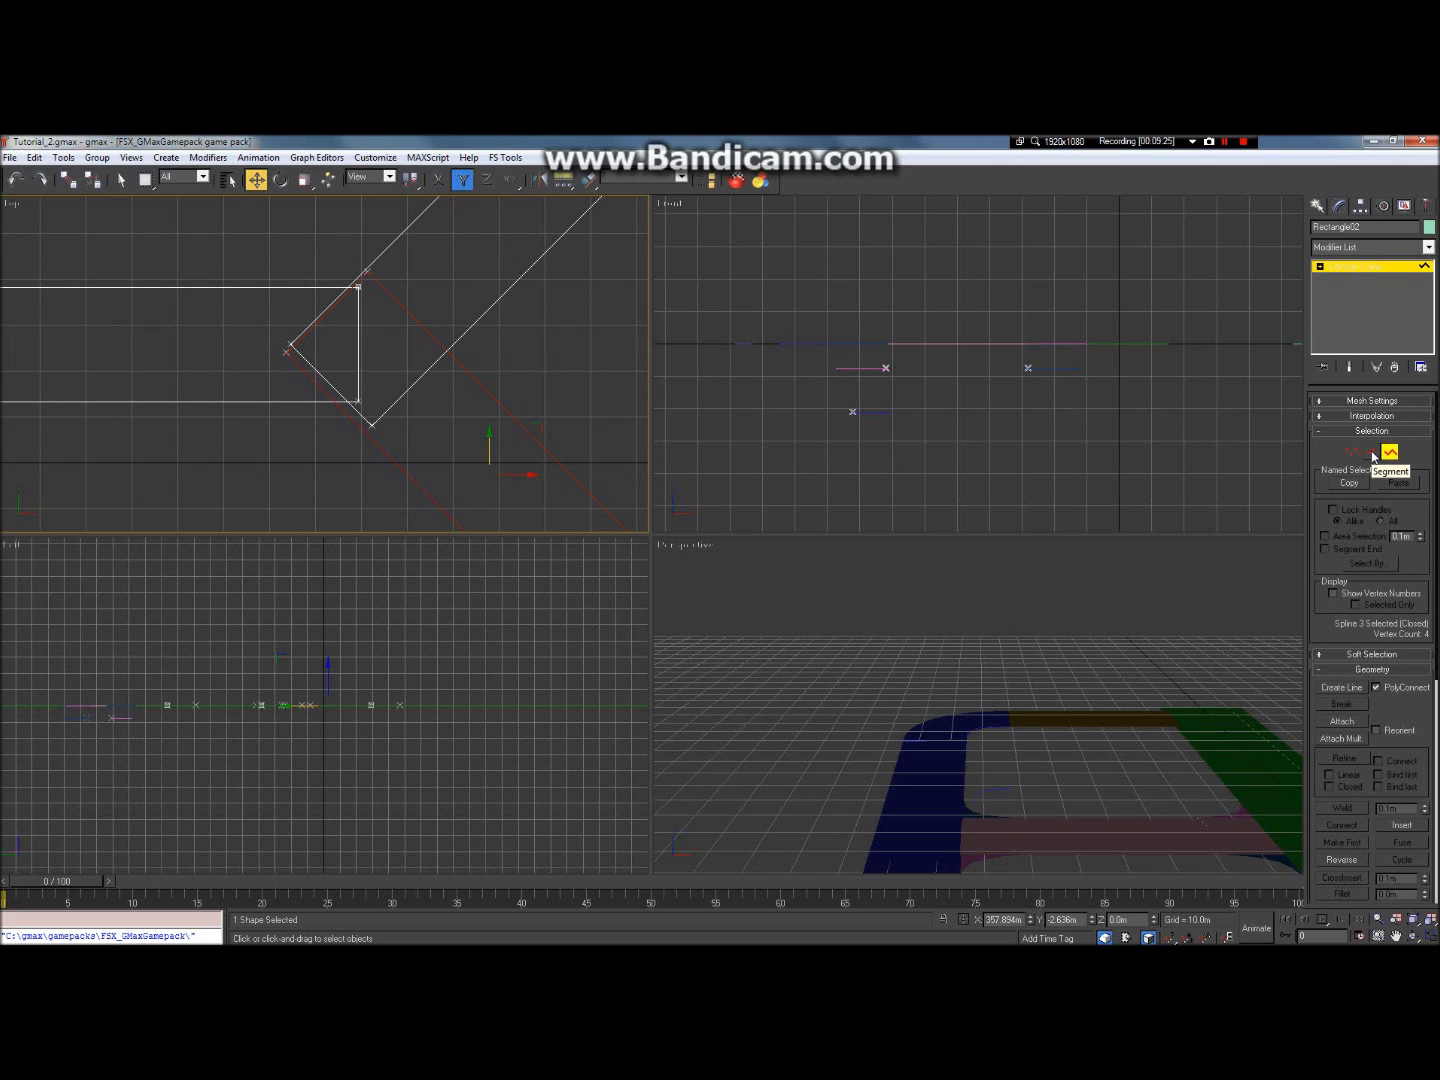
scroll(630, 467, "down", 6)
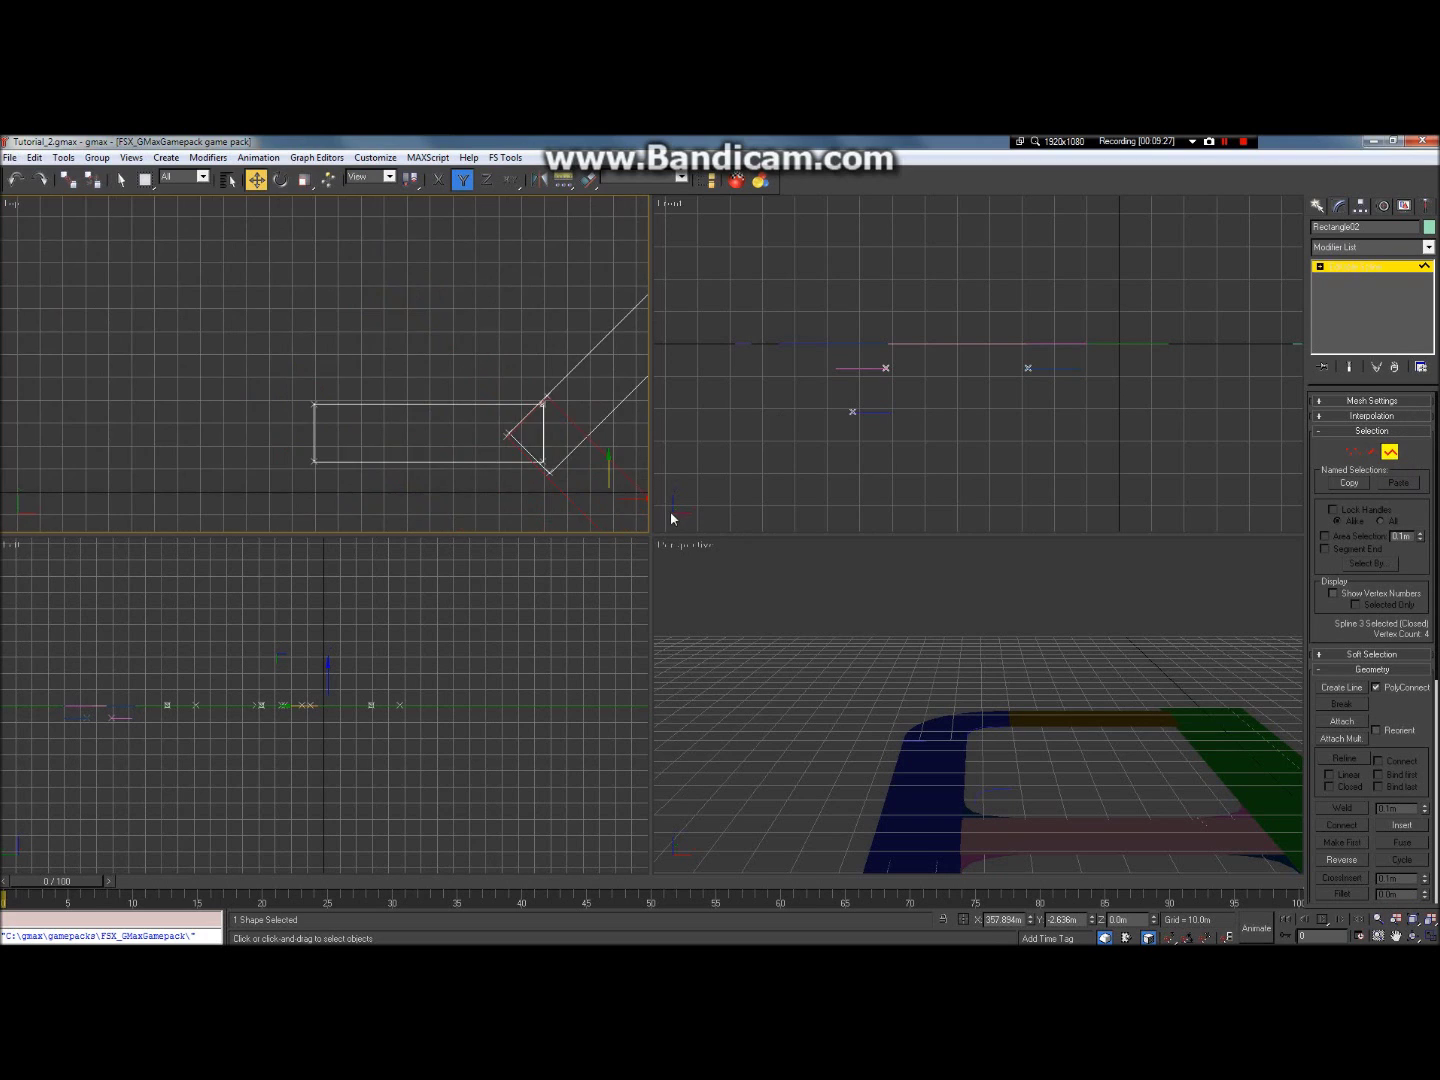
scroll(560, 455, "up", 6)
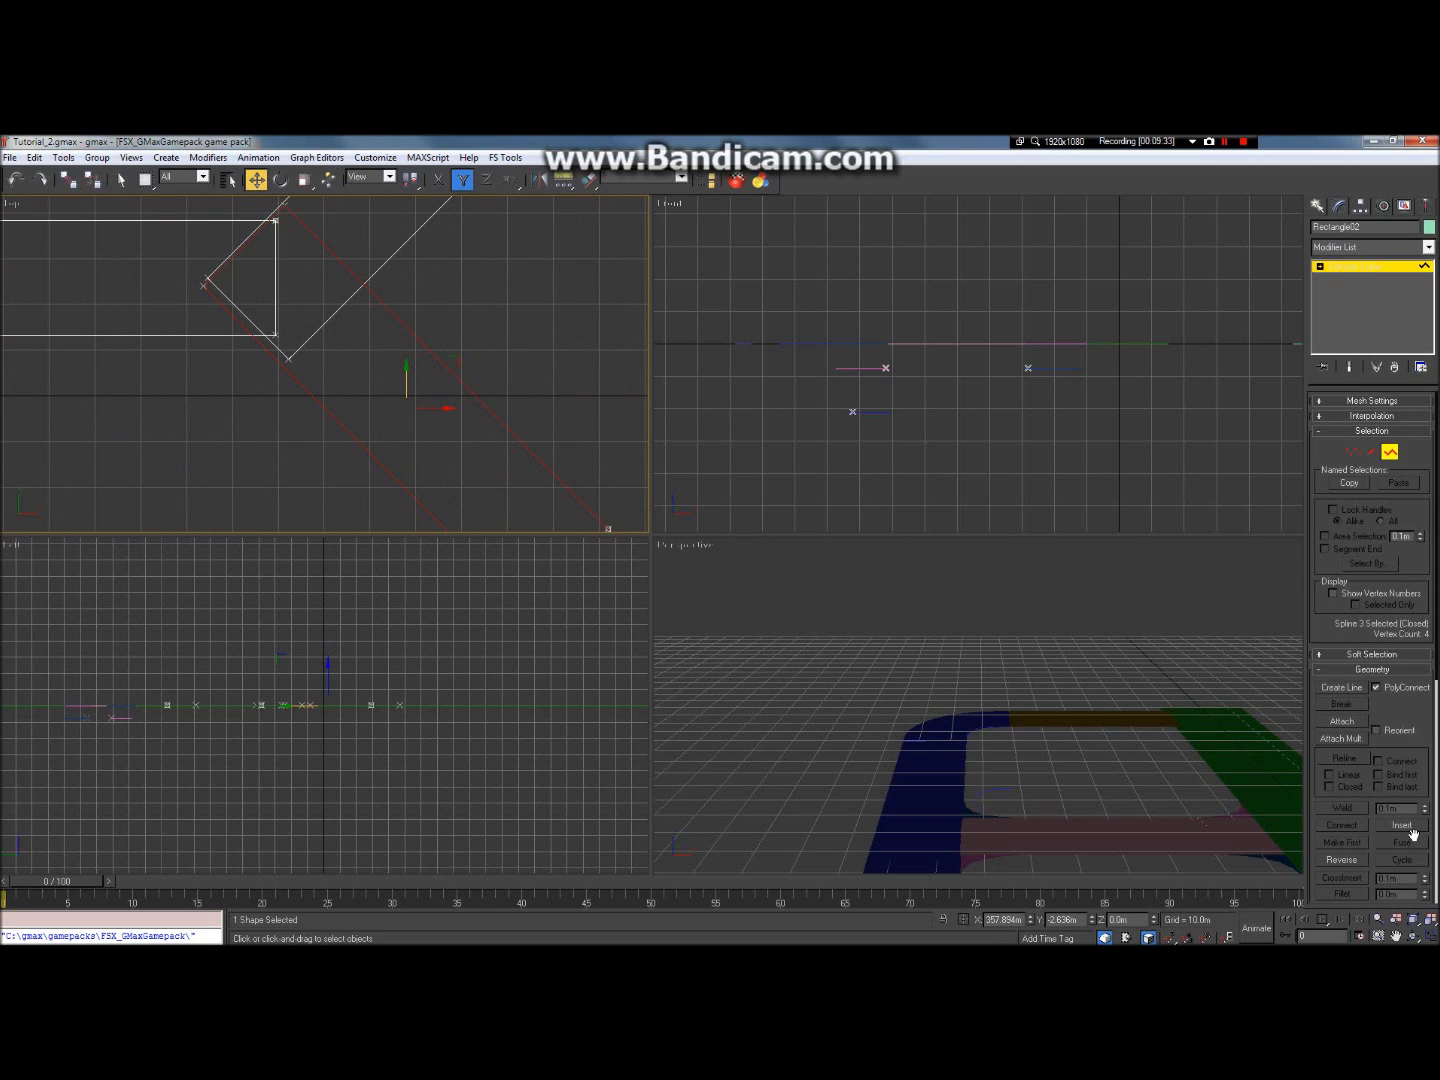
left_click(1397, 936)
left_click_drag(480, 427, 492, 382)
scroll(470, 375, "down", 3)
left_click_drag(419, 343, 450, 431)
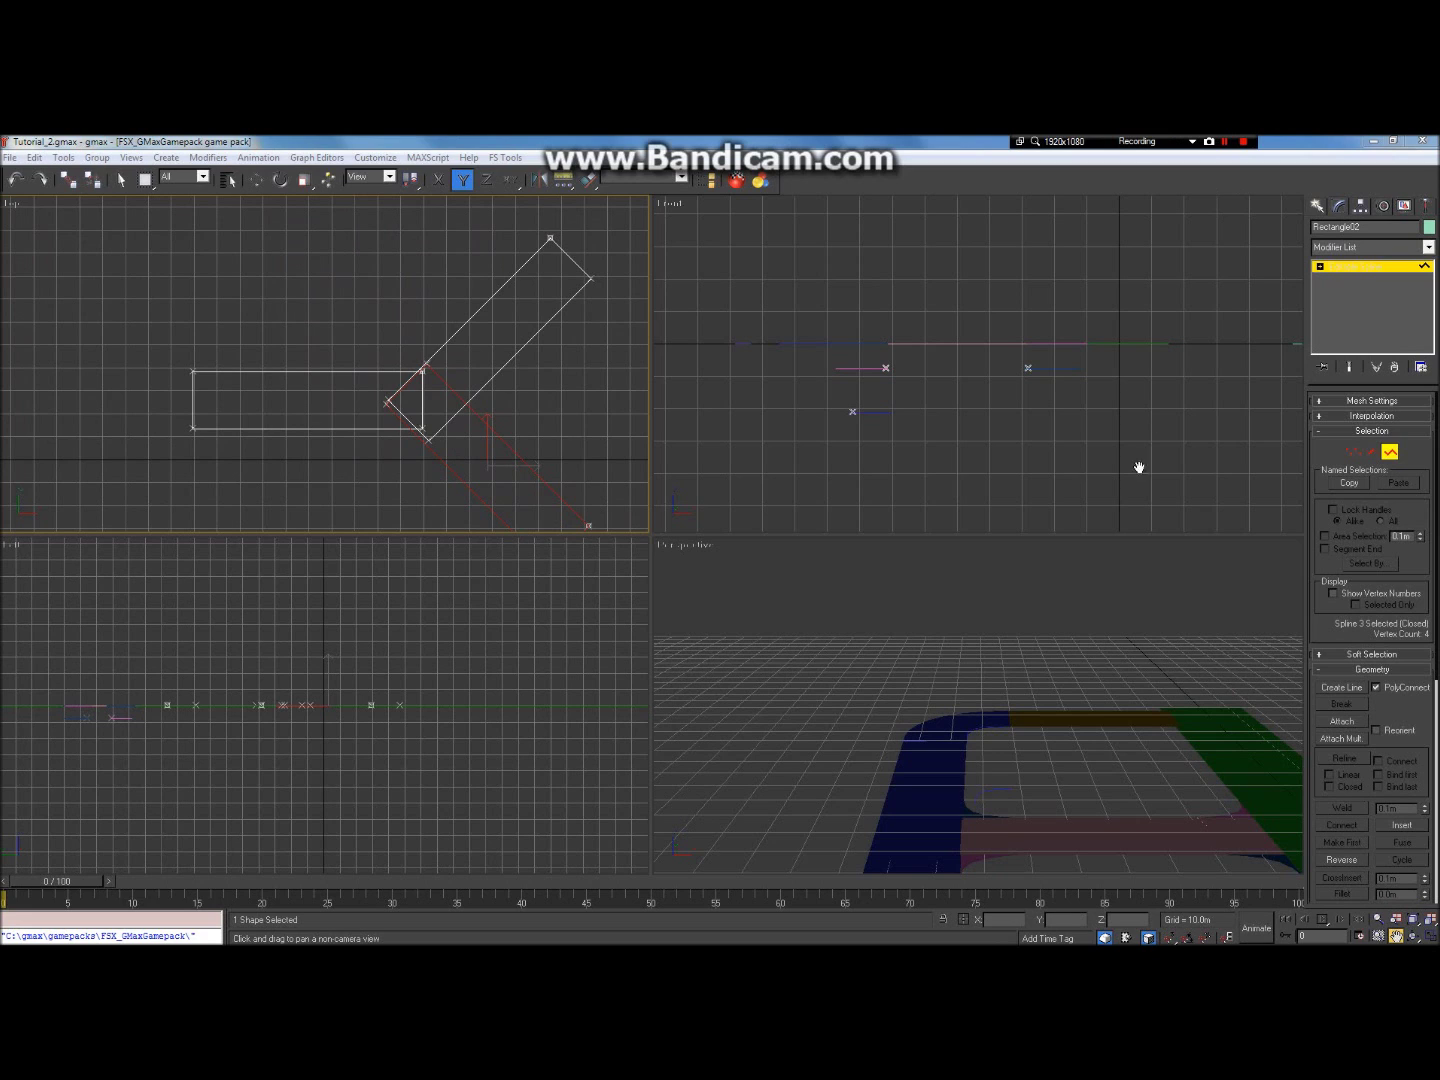
left_click(544, 488)
left_click_drag(545, 487, 499, 405)
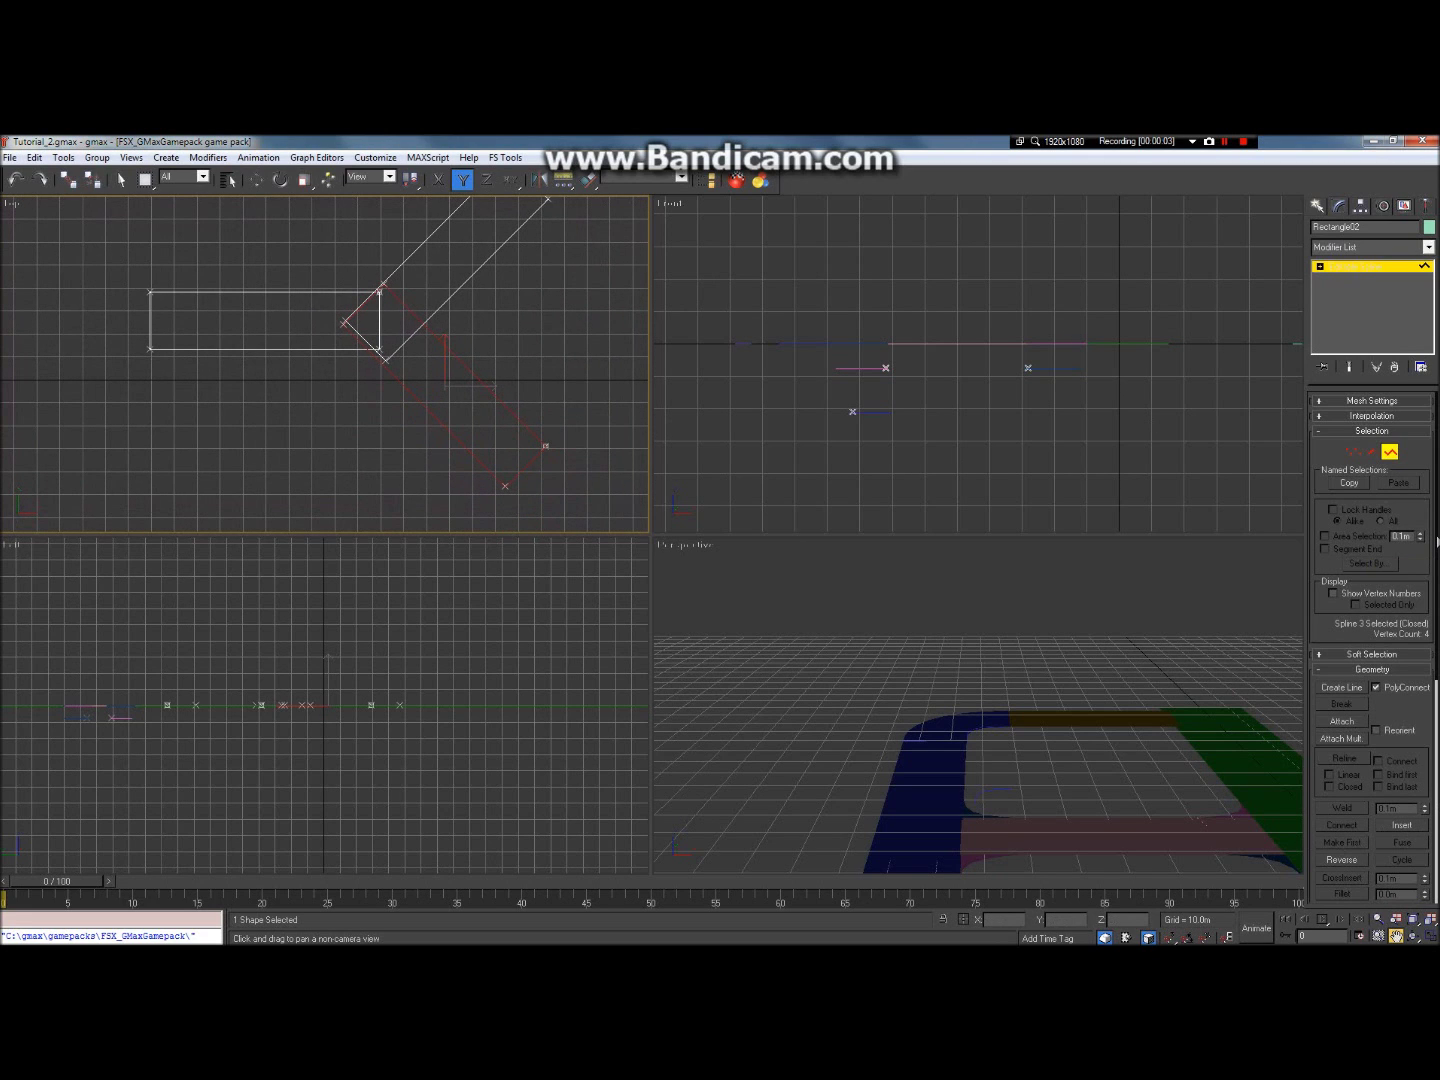
Step: Merge the horizontal rectangle into the selected lower diagonal rectangle with a spline Boolean Union
scroll(1400, 567, "down", 2)
scroll(1372, 640, "down", 5)
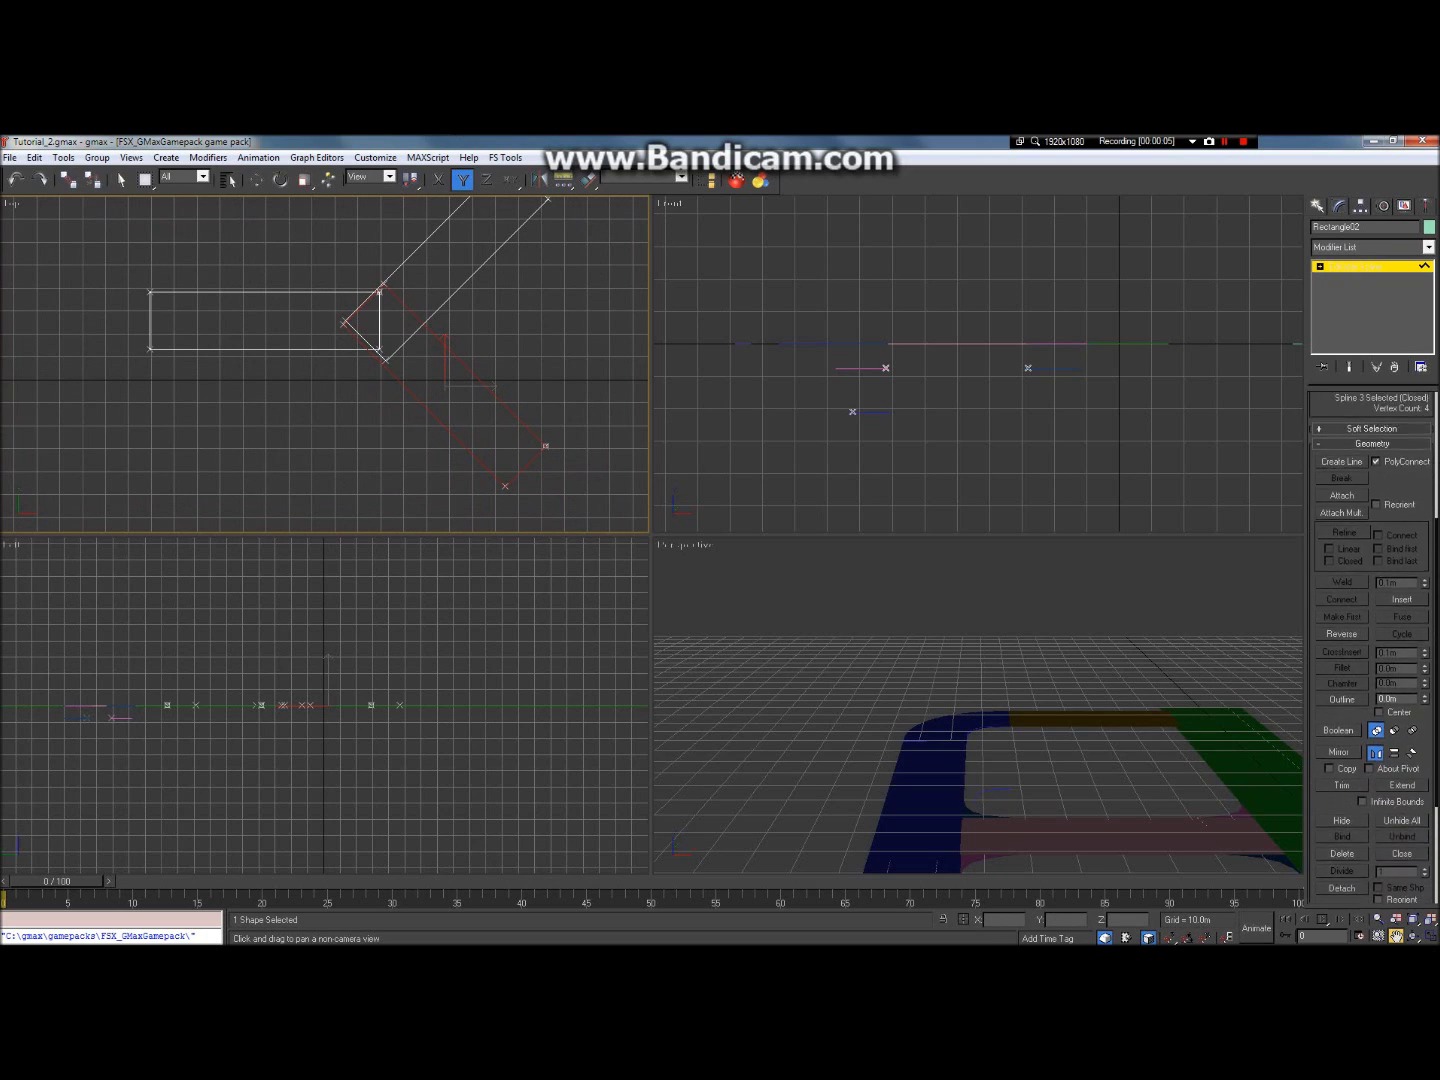
scroll(1355, 626, "down", 3)
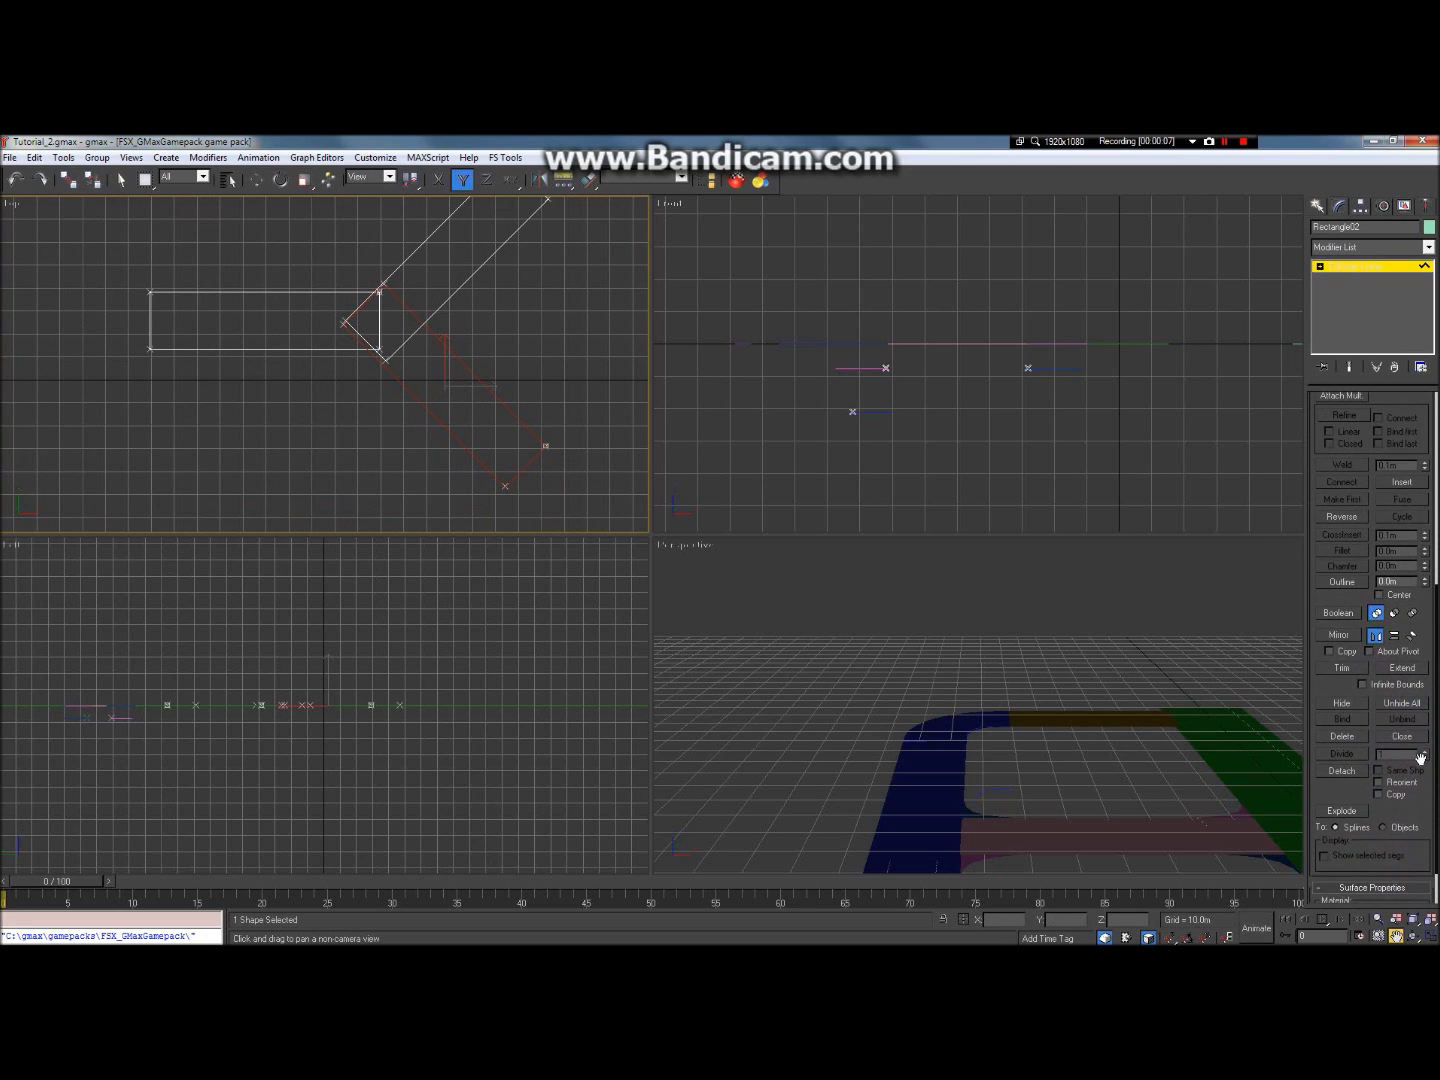
left_click(1350, 615)
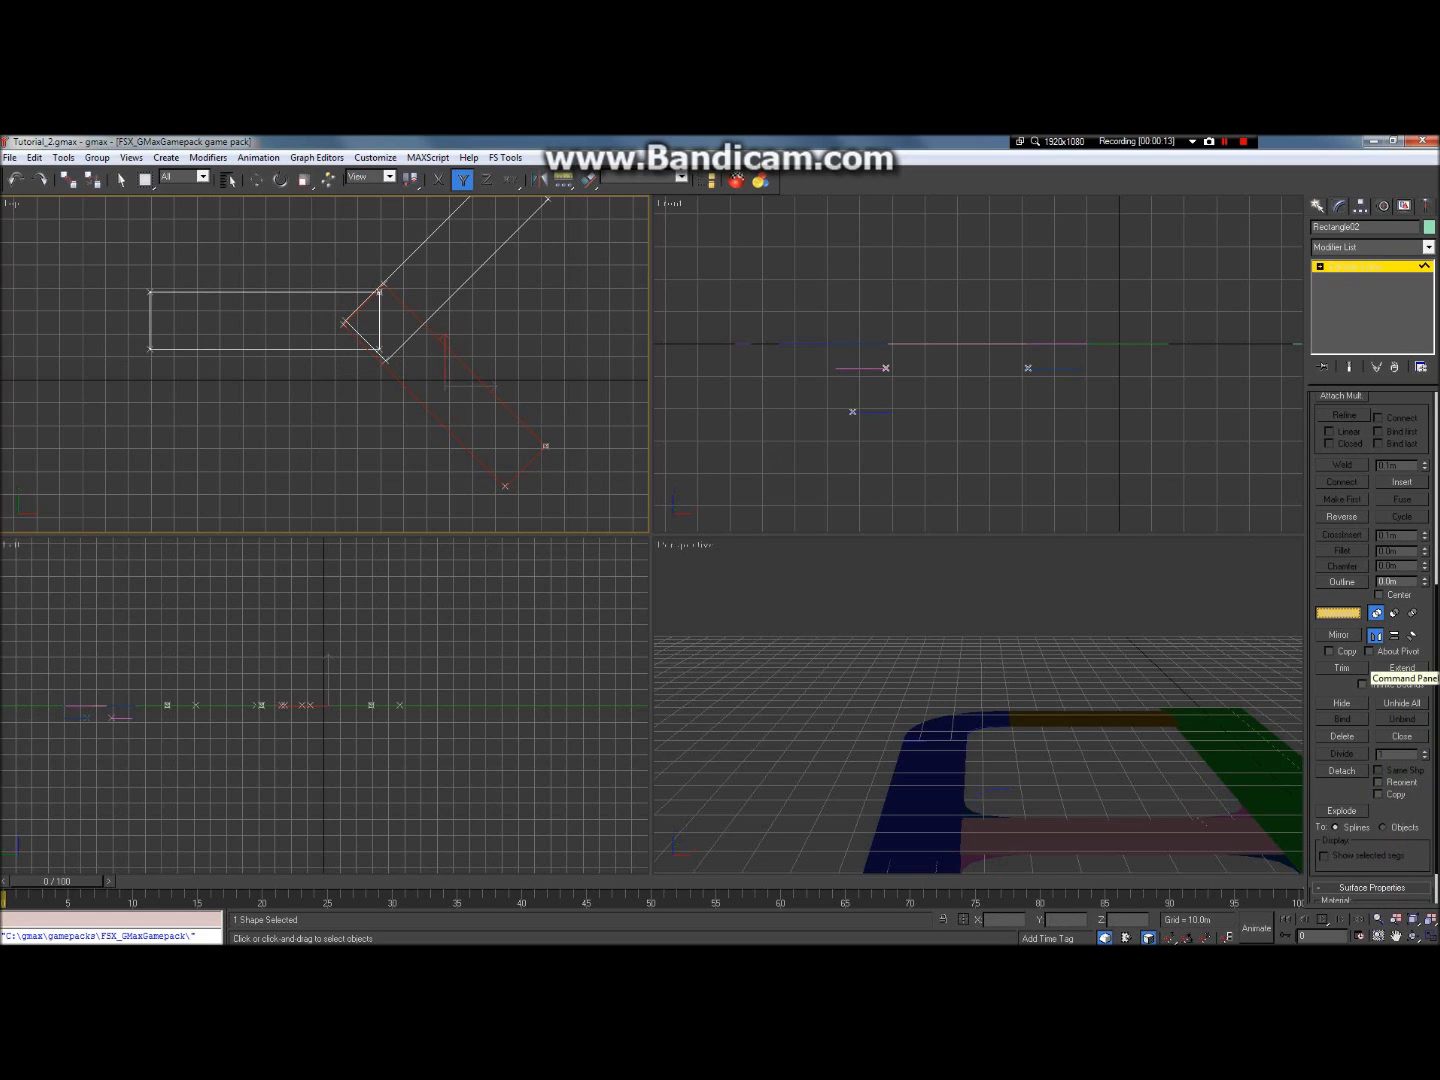
scroll(1373, 650, "up", 3)
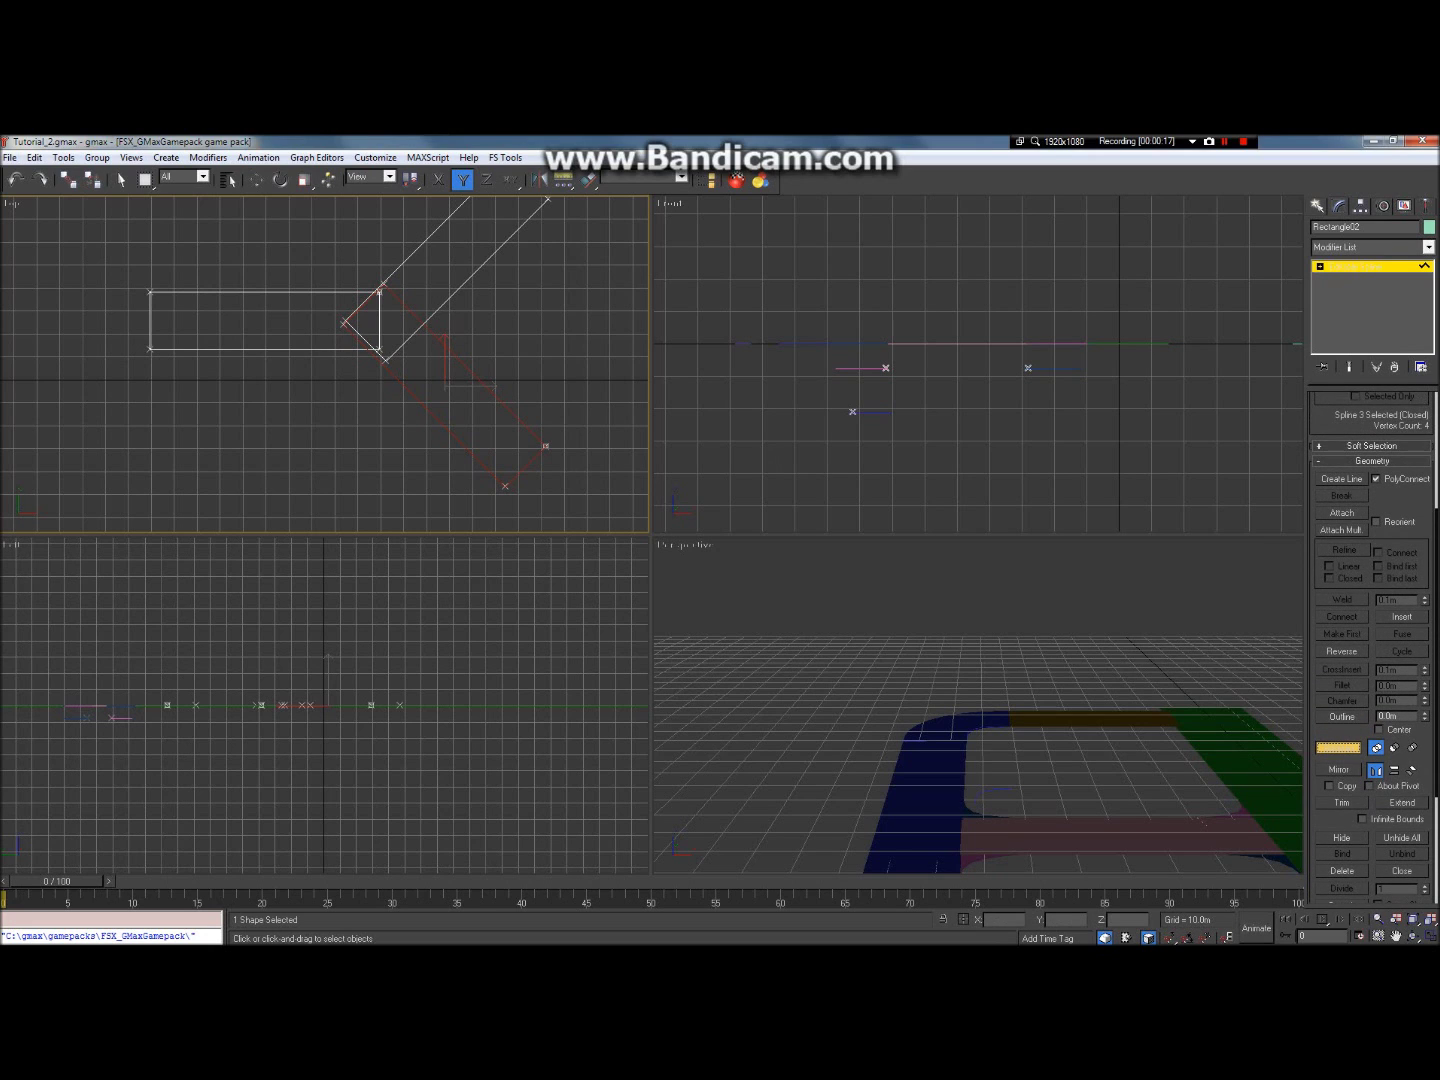
scroll(1372, 650, "down", 4)
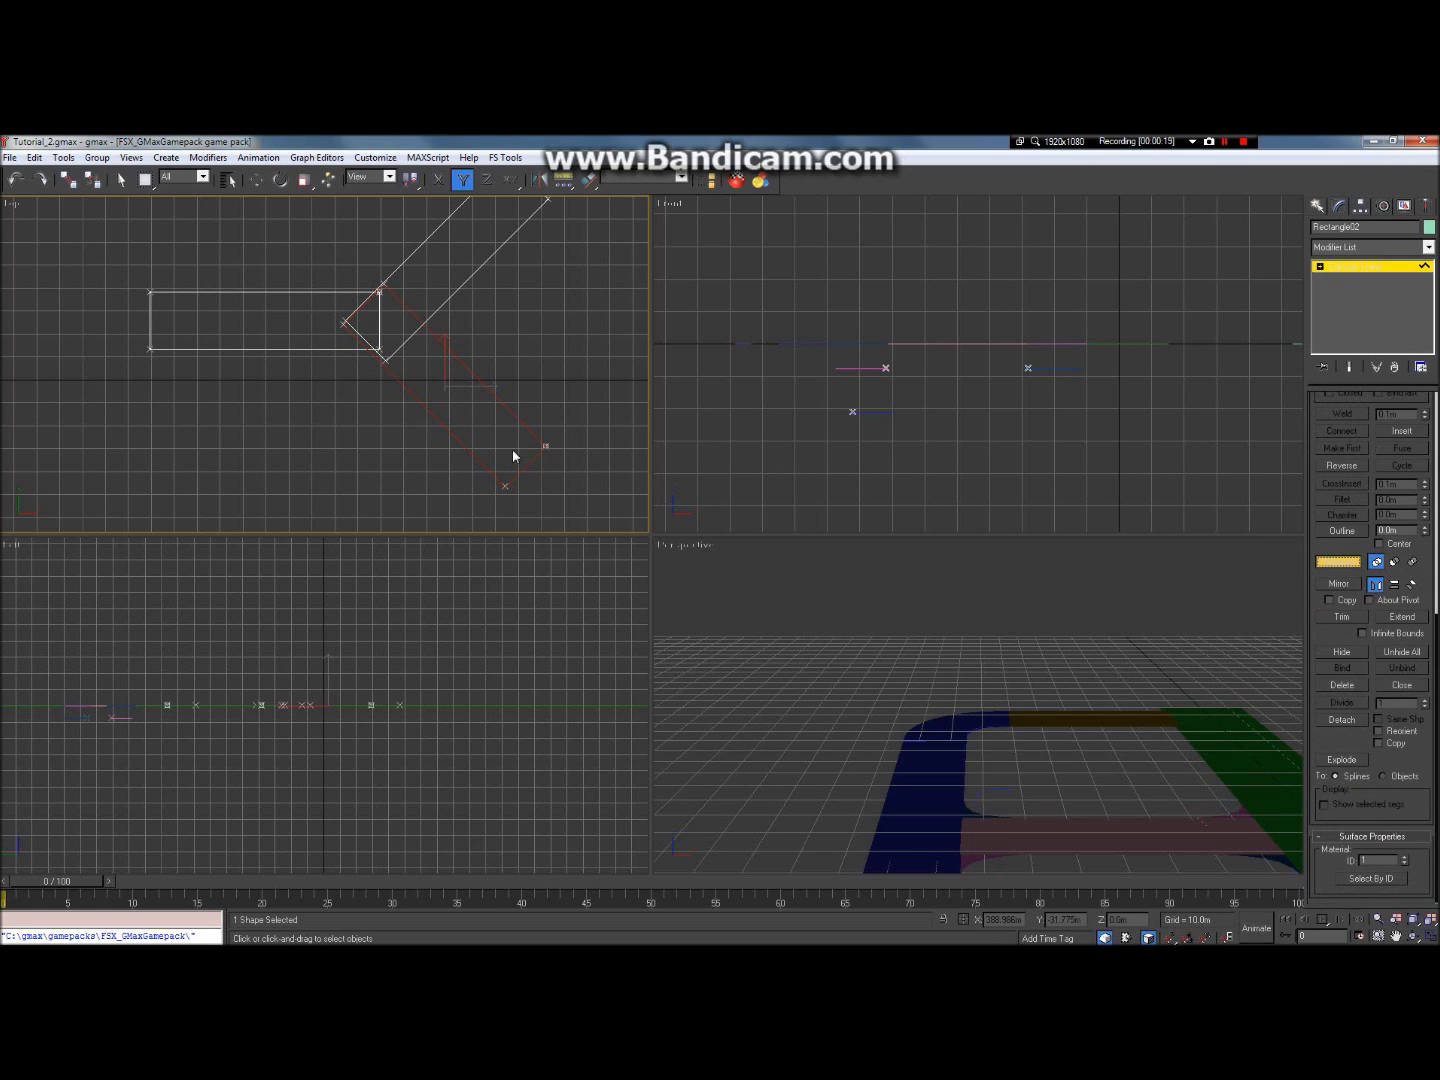
left_click(322, 350)
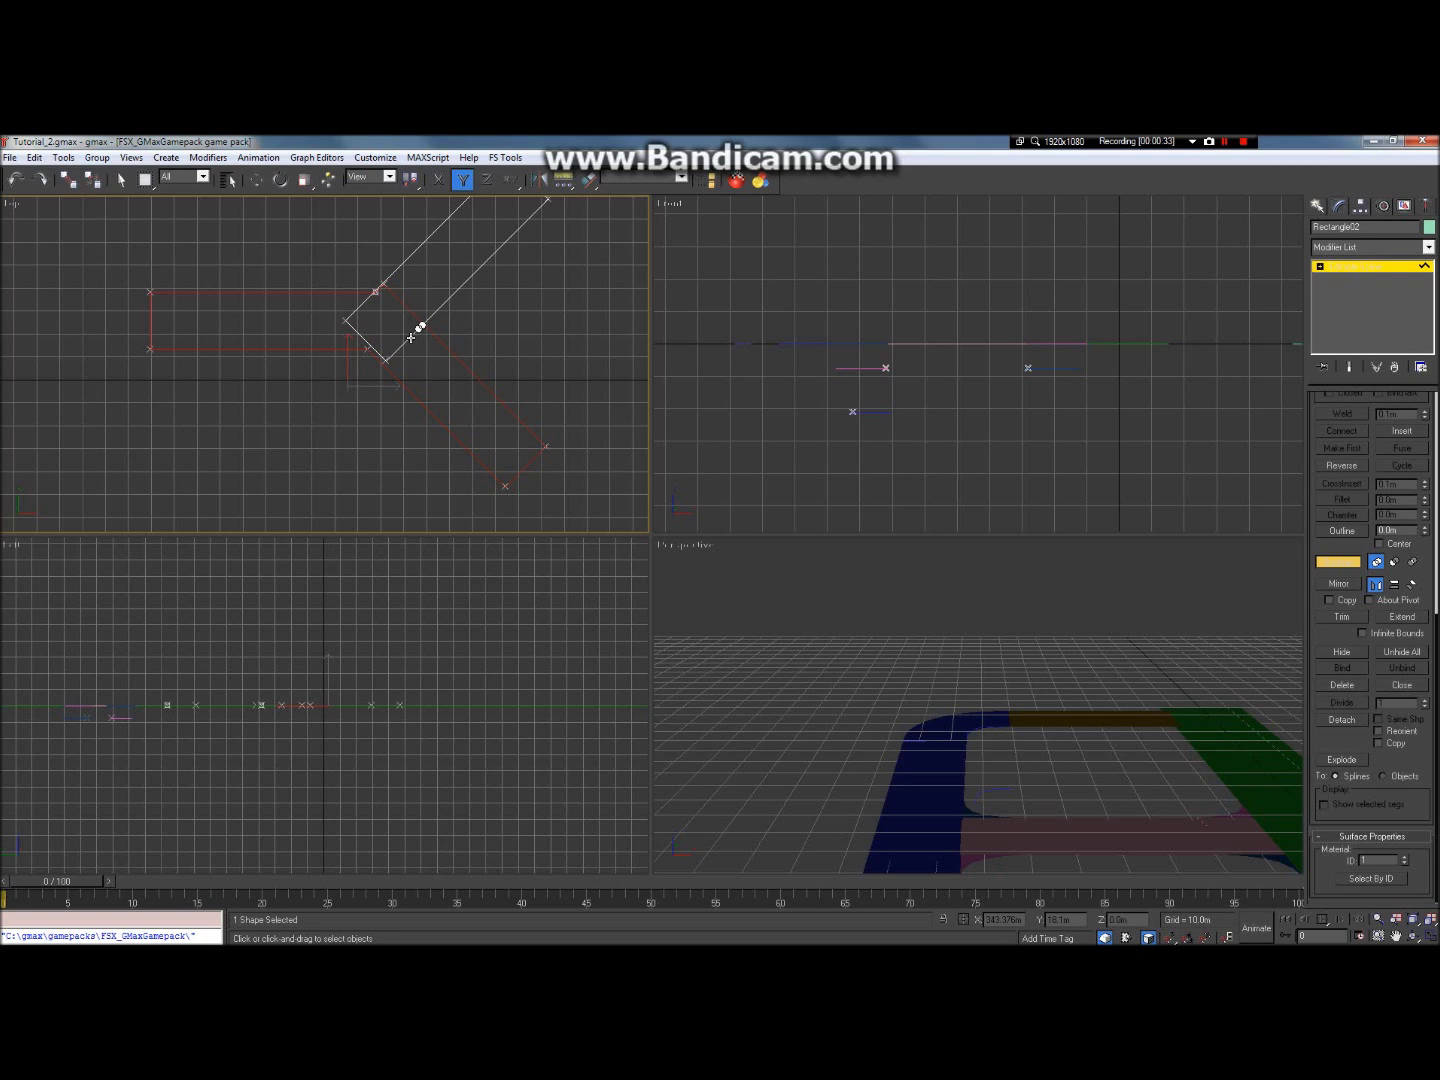
Step: Add the upper diagonal rectangle to the Boolean Union to form one Y-shaped outline, and check the junction
left_click(347, 319)
scroll(395, 284, "up", 4)
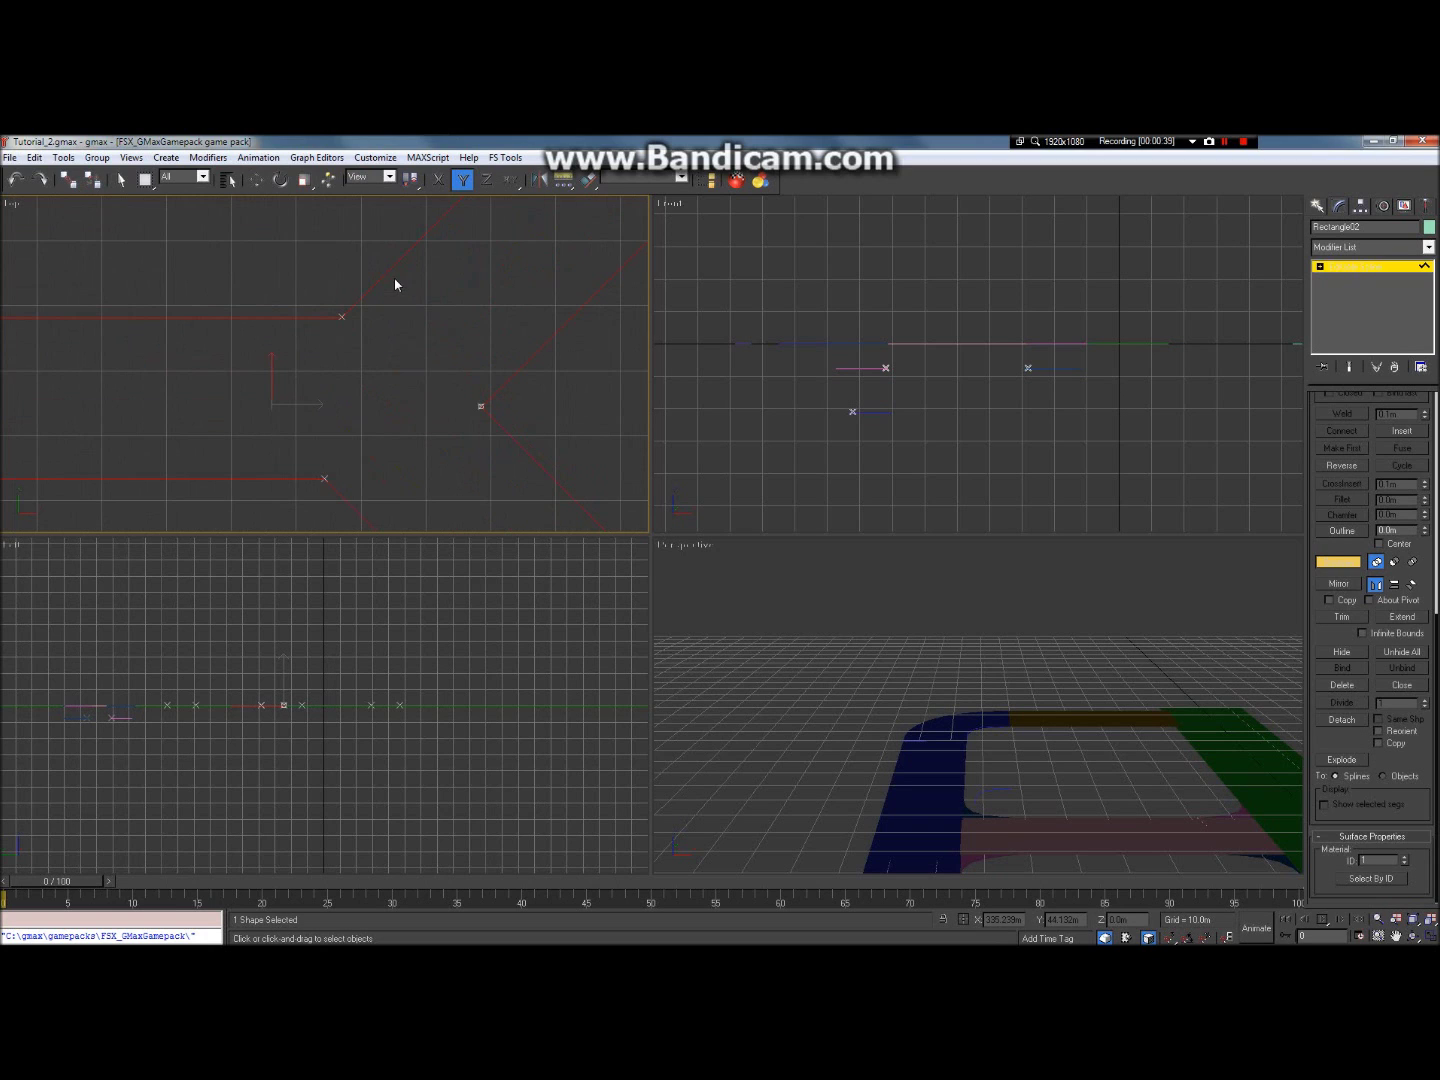
scroll(363, 364, "down", 5)
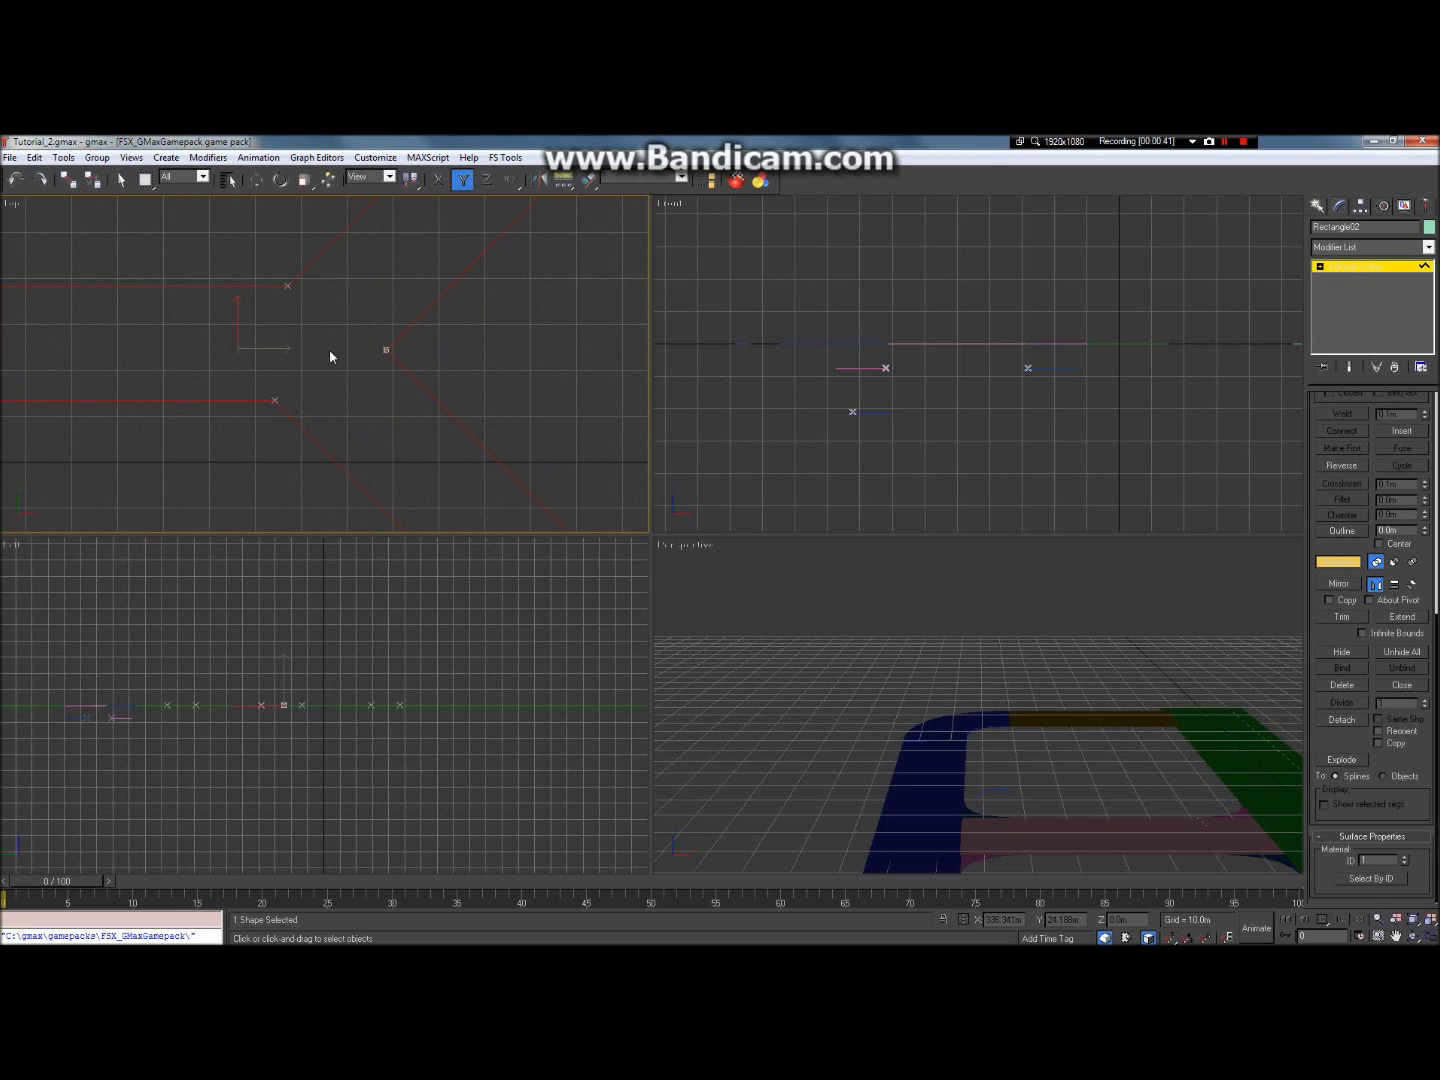
scroll(292, 352, "up", 4)
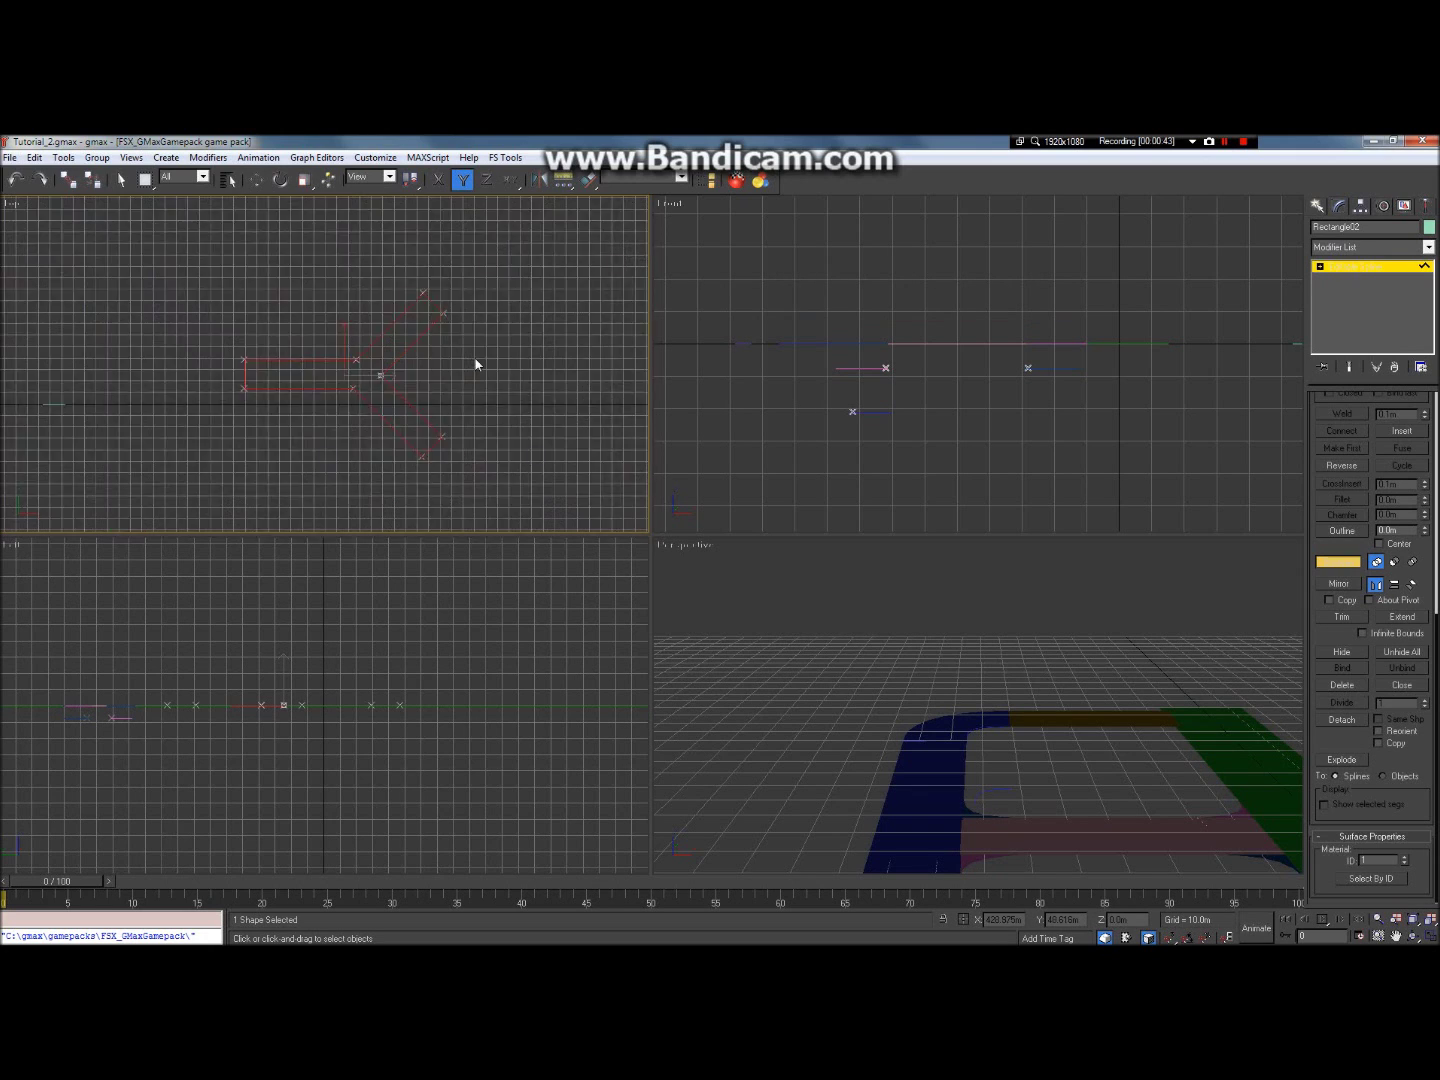
scroll(130, 431, "up", 1)
scroll(426, 333, "up", 1)
scroll(425, 333, "down", 3)
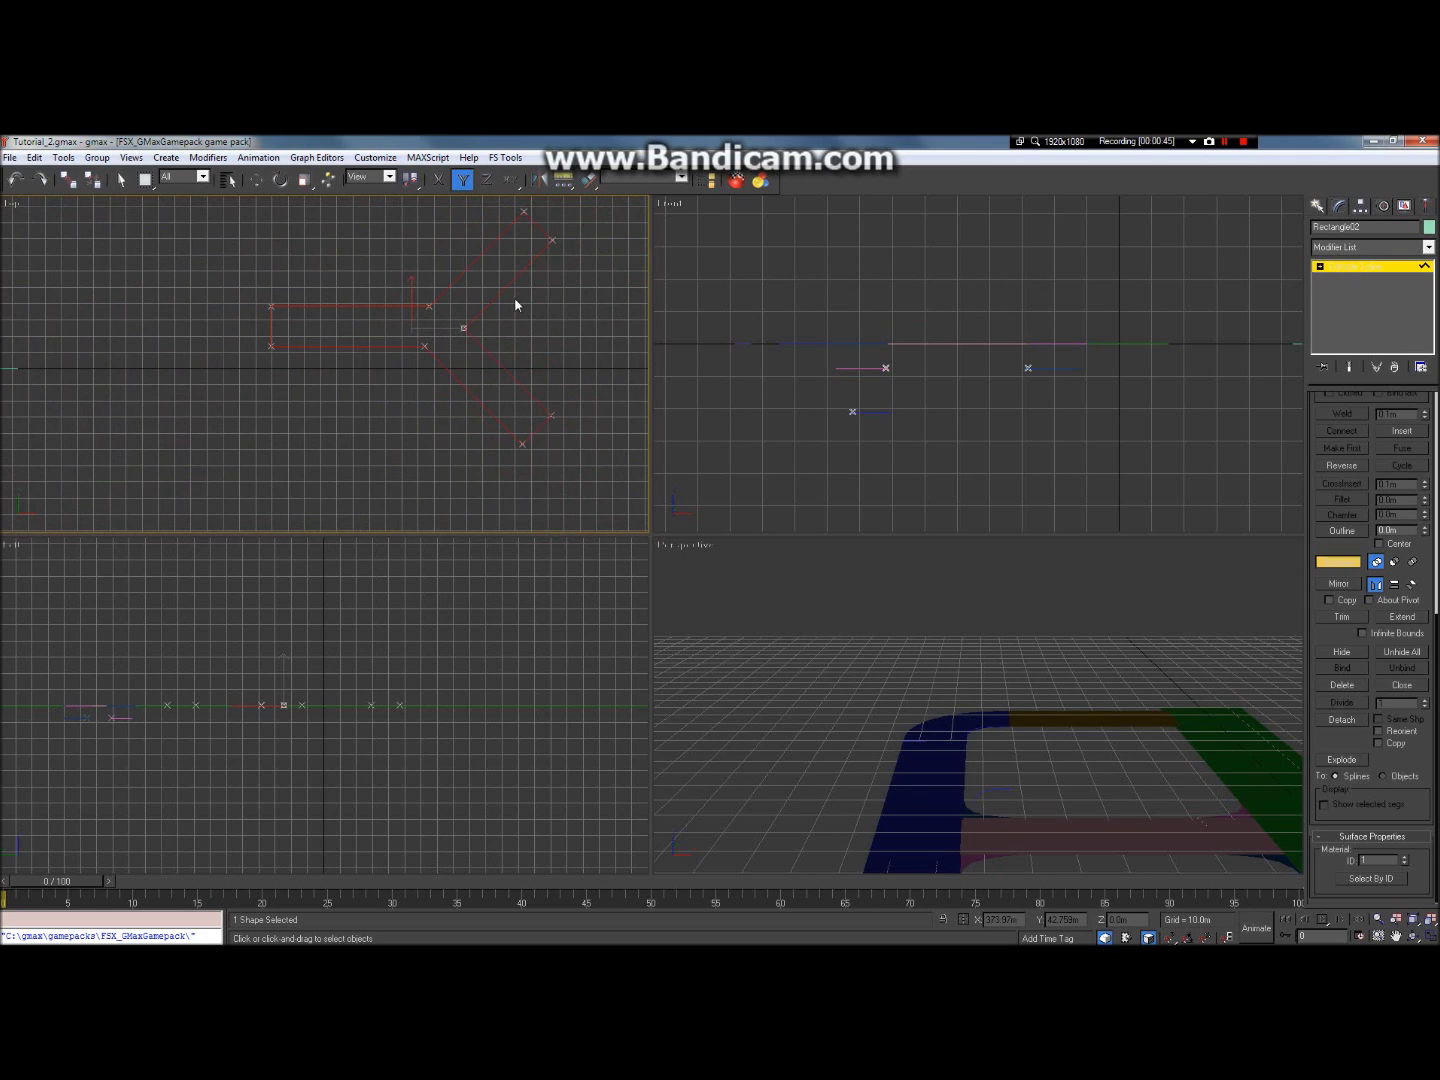
Step: End the spline Boolean on the Y-shaped outline and leave Spline sub-object editing
scroll(462, 350, "up", 2)
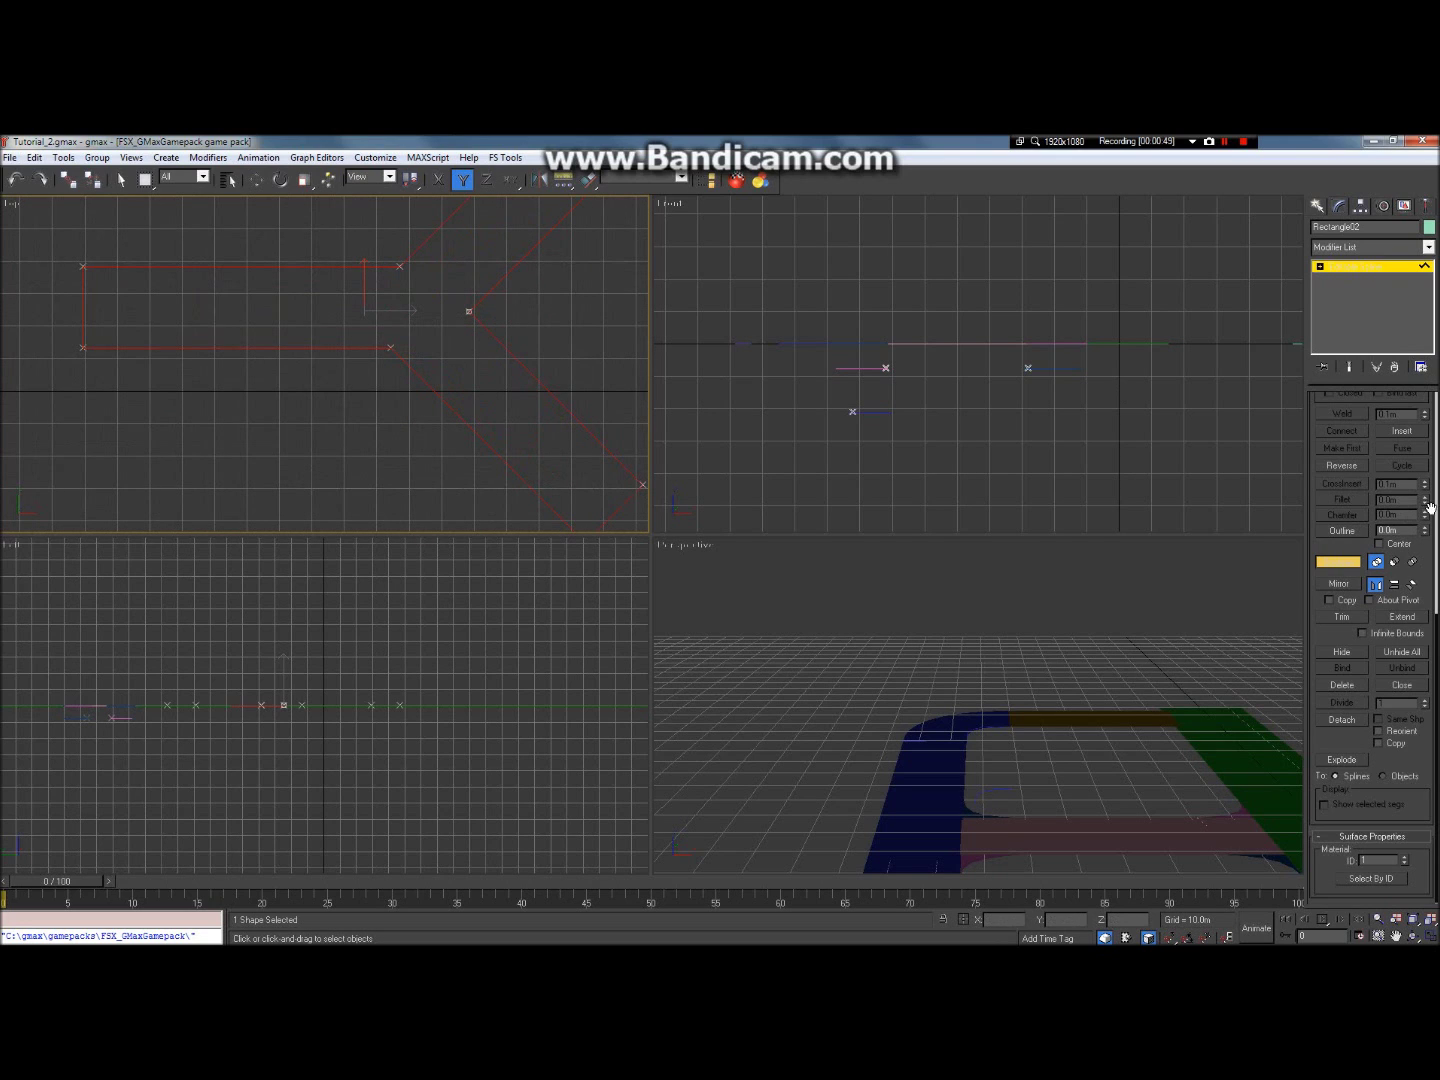
key("w")
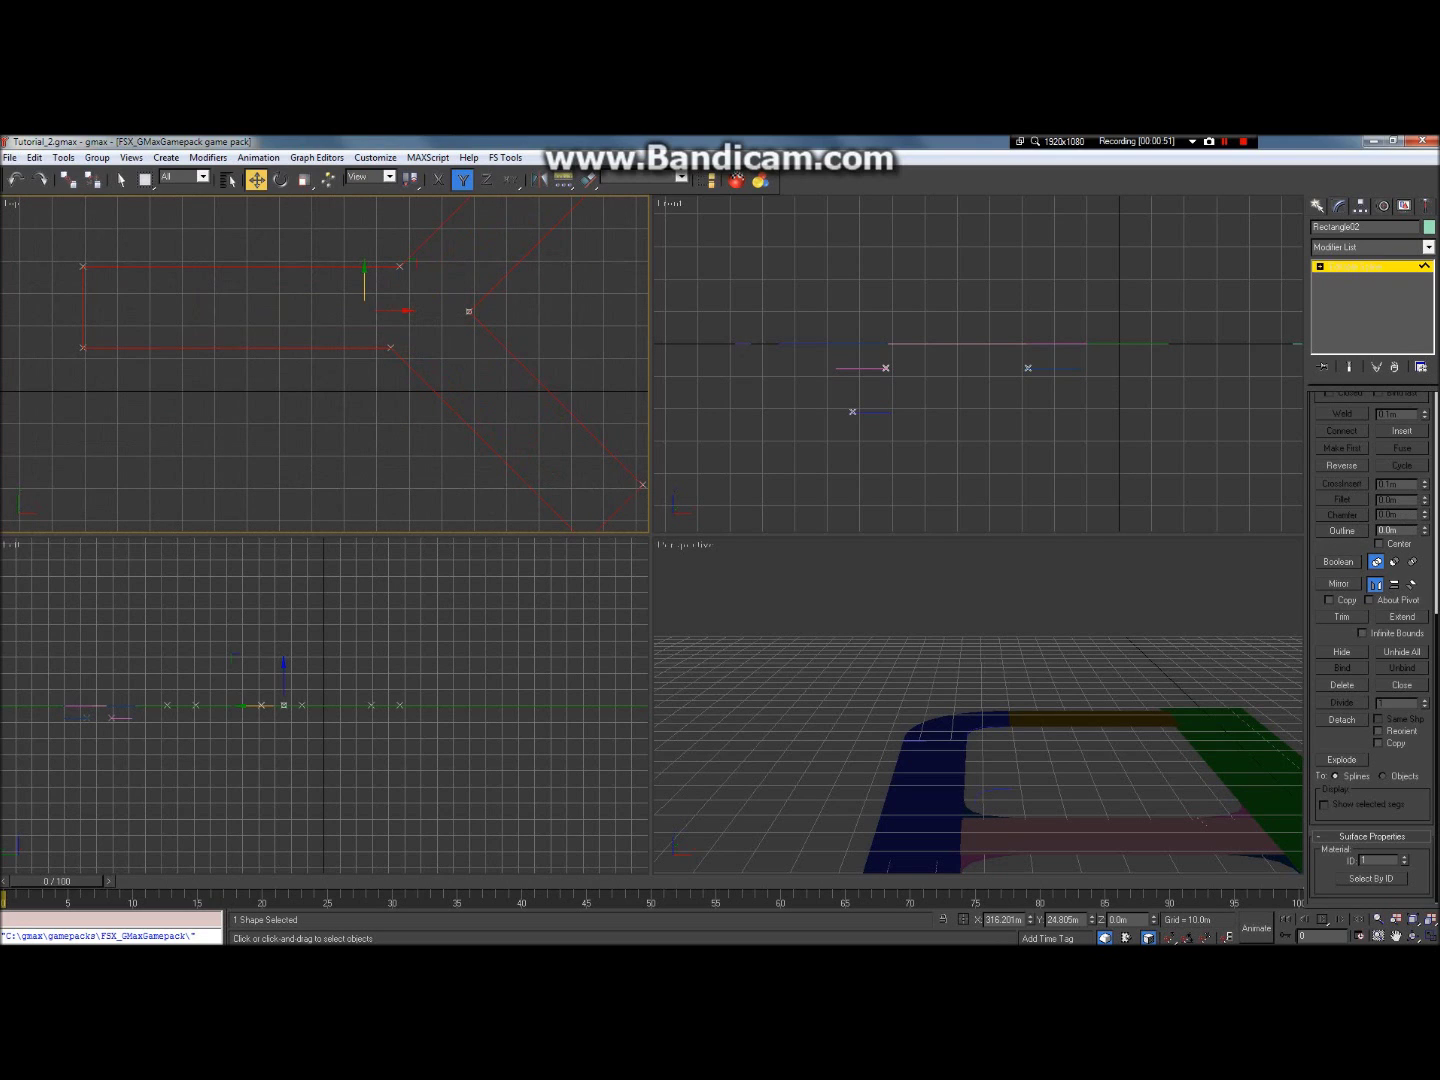
scroll(1436, 610, "up", 5)
scroll(1420, 437, "up", 4)
scroll(401, 352, "down", 10)
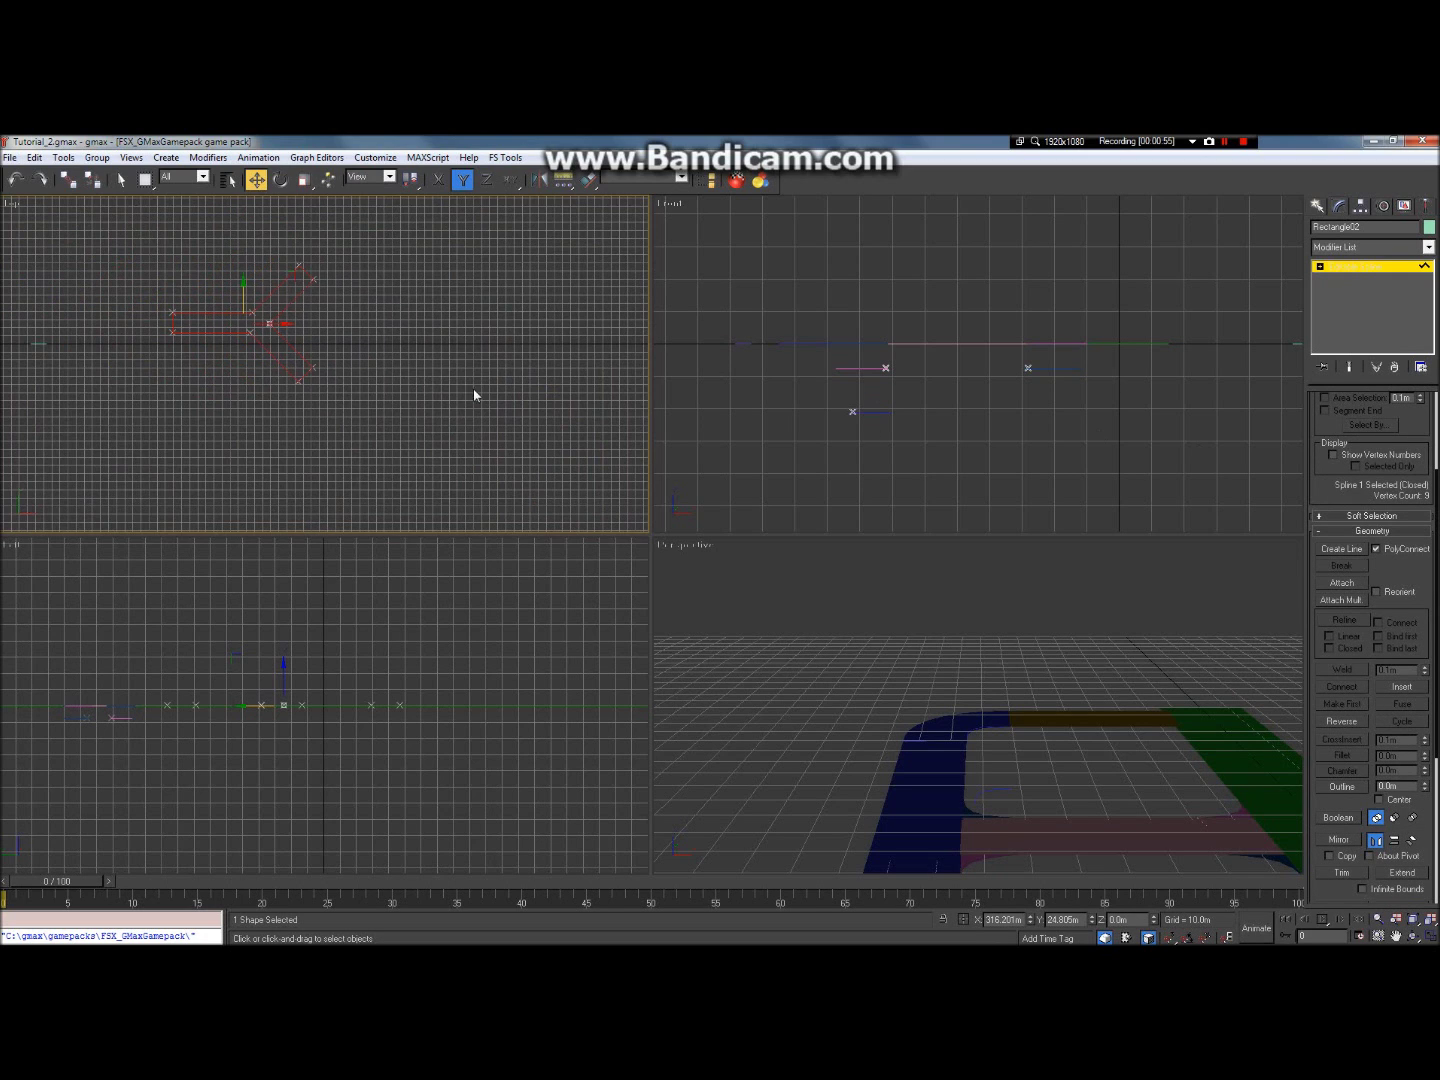
scroll(1399, 442, "up", 3)
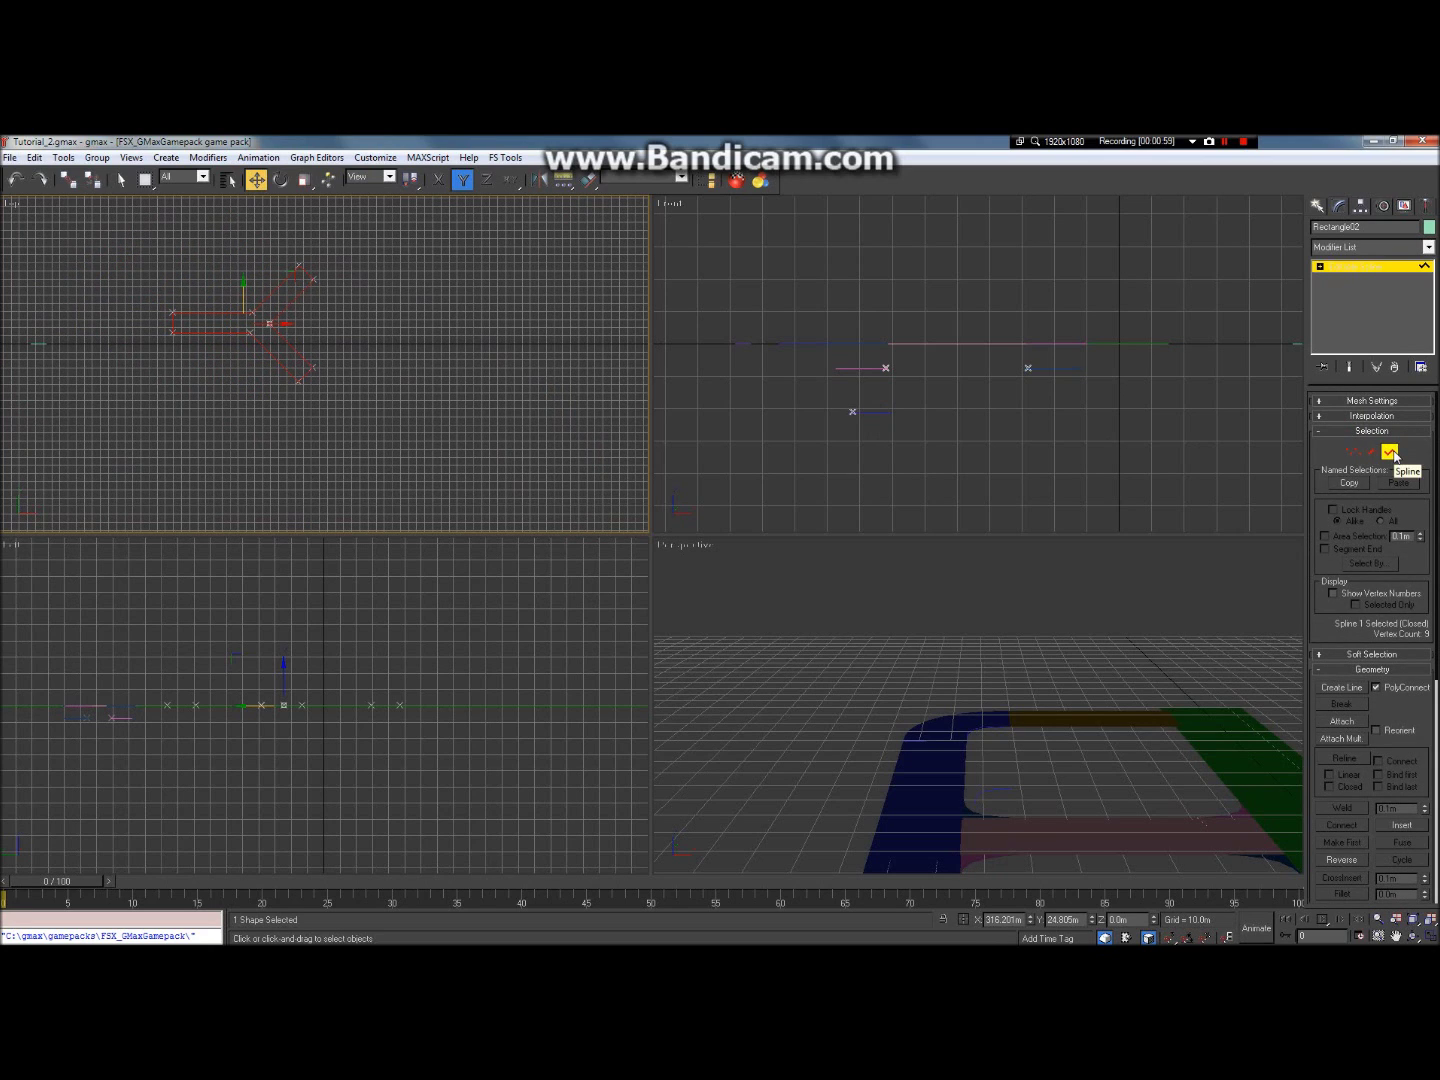
left_click(1393, 452)
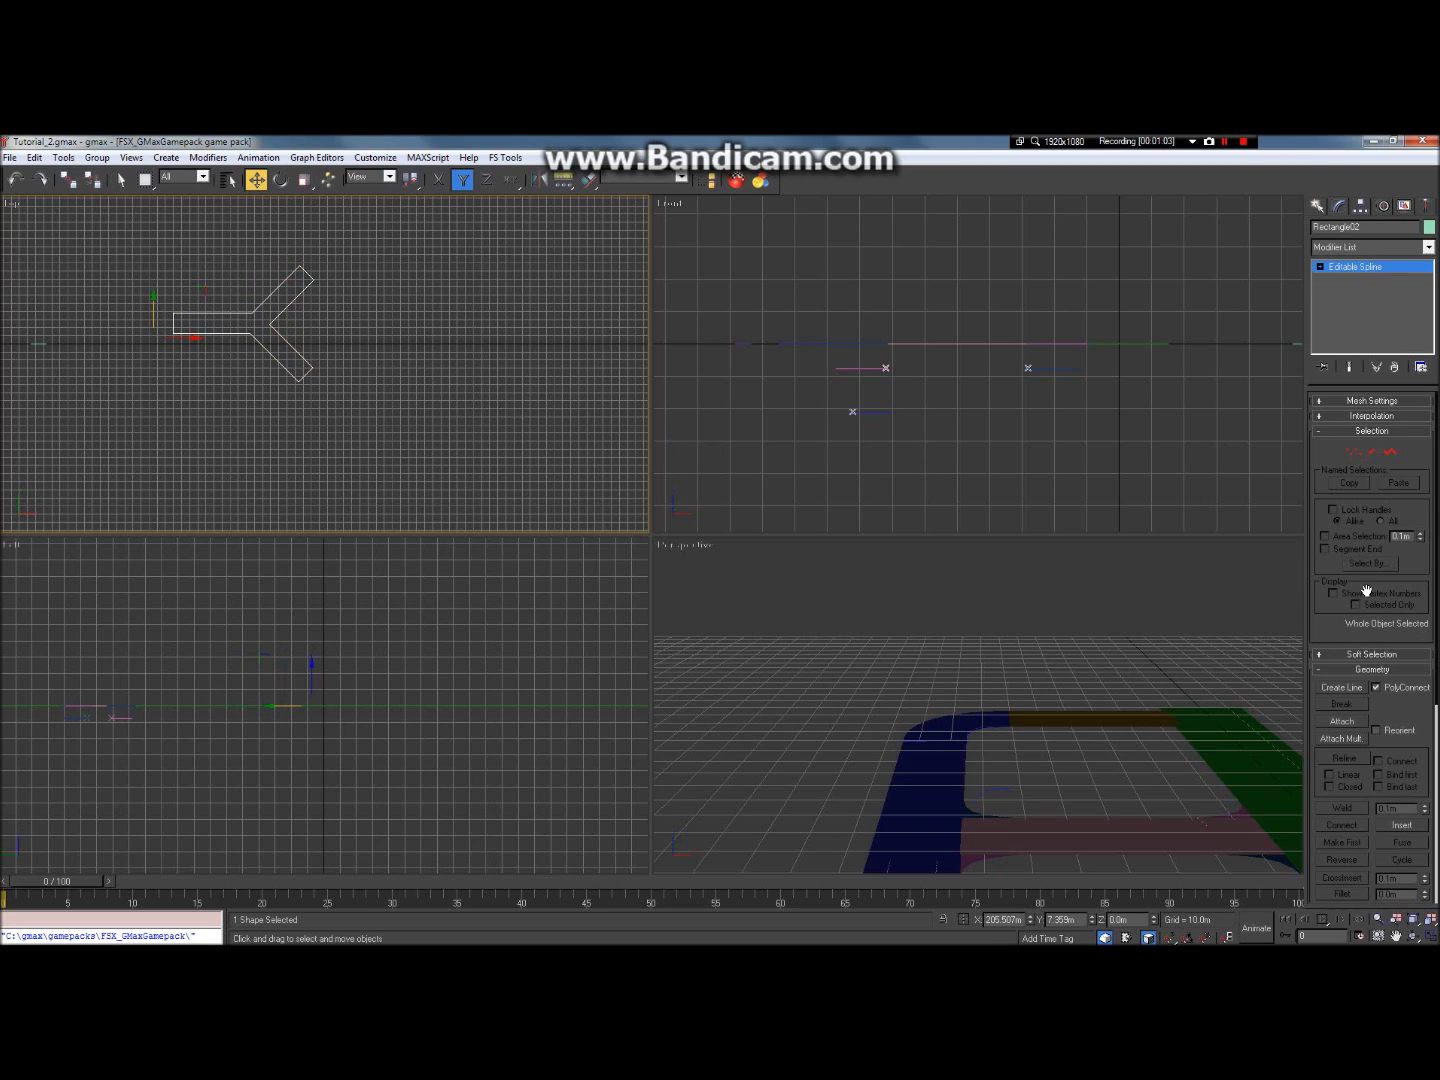
Step: Fillet the inner vertex where the two diagonal arms of the Y outline meet into a broad curve
left_click(1396, 934)
left_click_drag(299, 319, 461, 326)
scroll(461, 325, "up", 6)
scroll(434, 349, "down", 5)
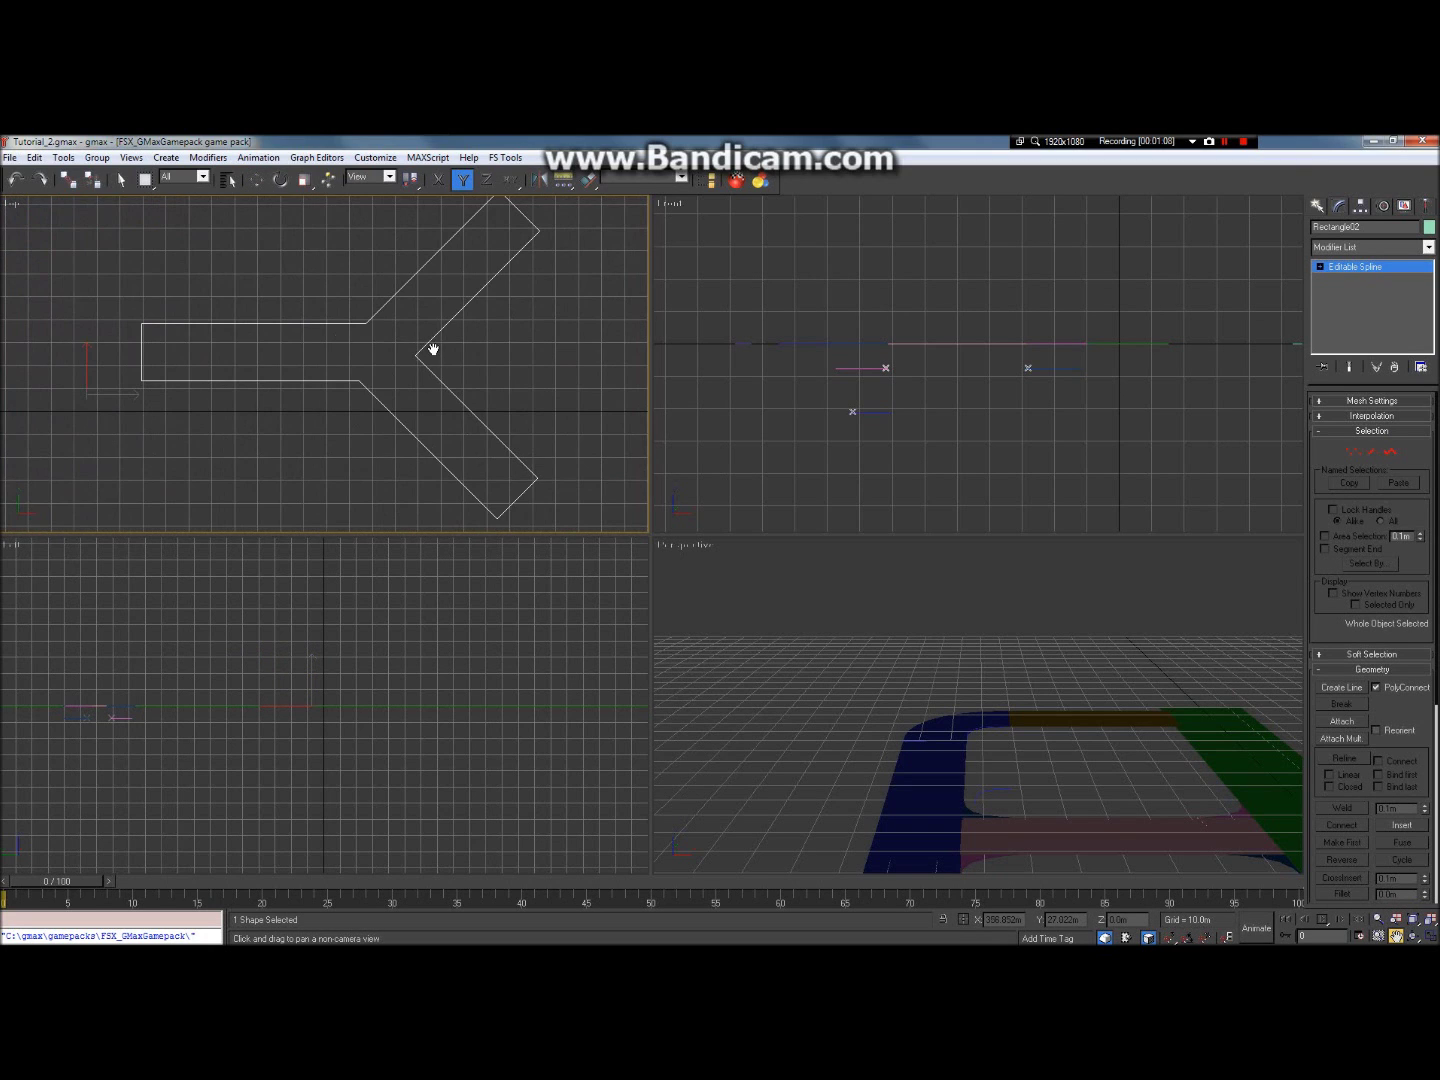
left_click(1354, 451)
key("w")
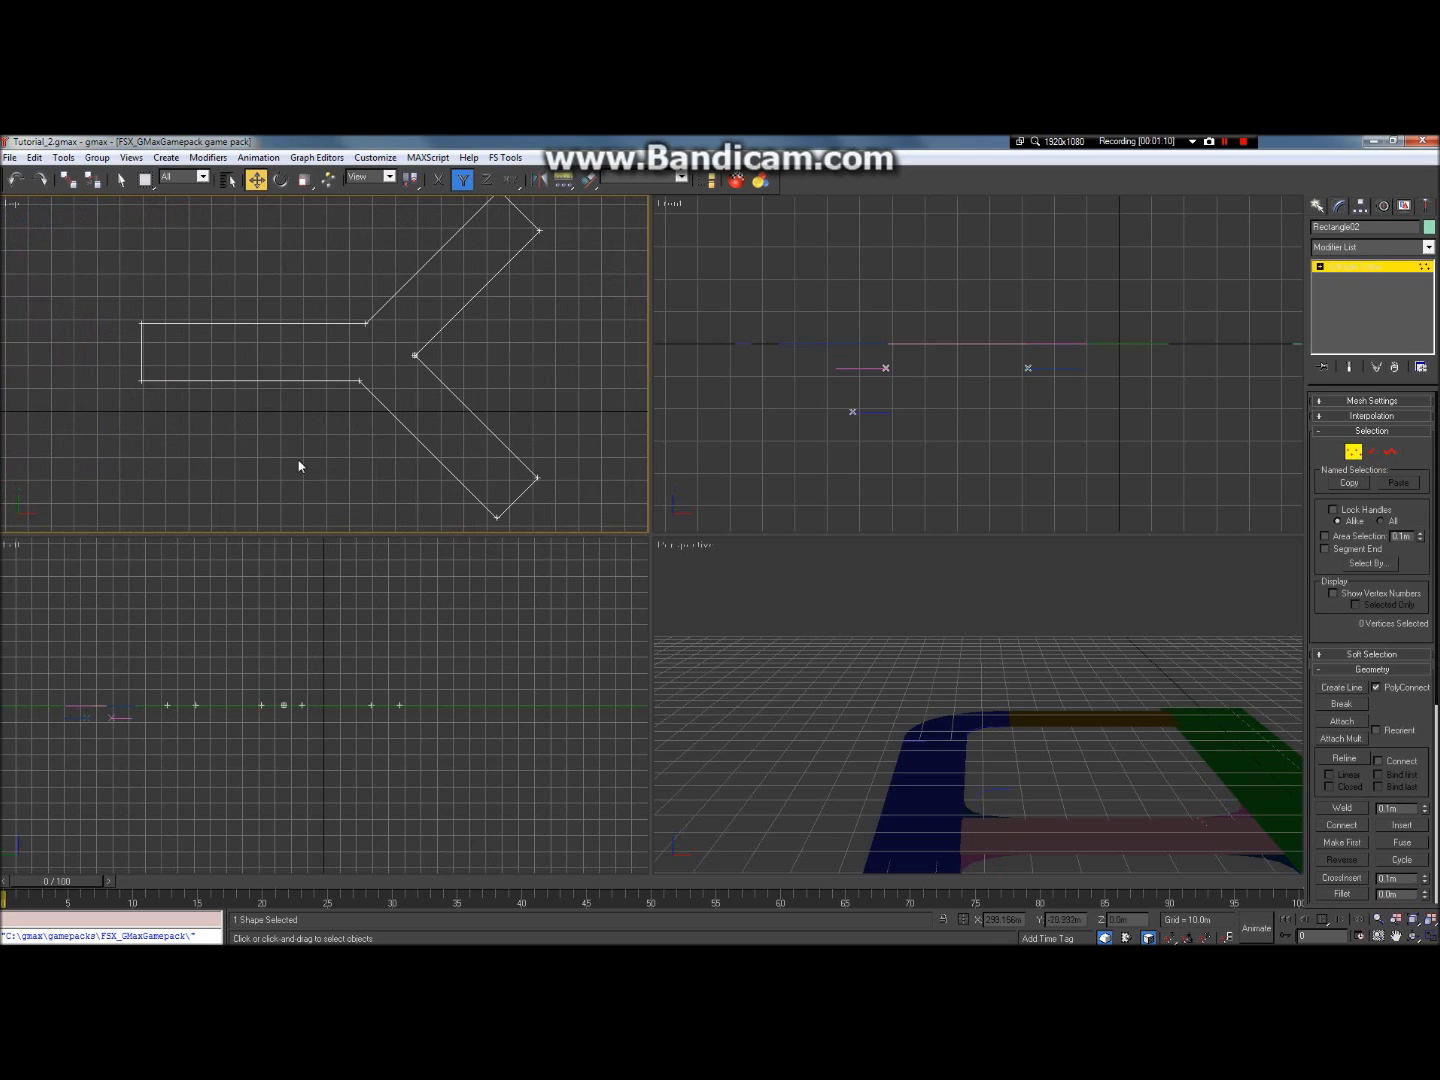
left_click(415, 357)
scroll(406, 300, "up", 4)
scroll(571, 360, "down", 2)
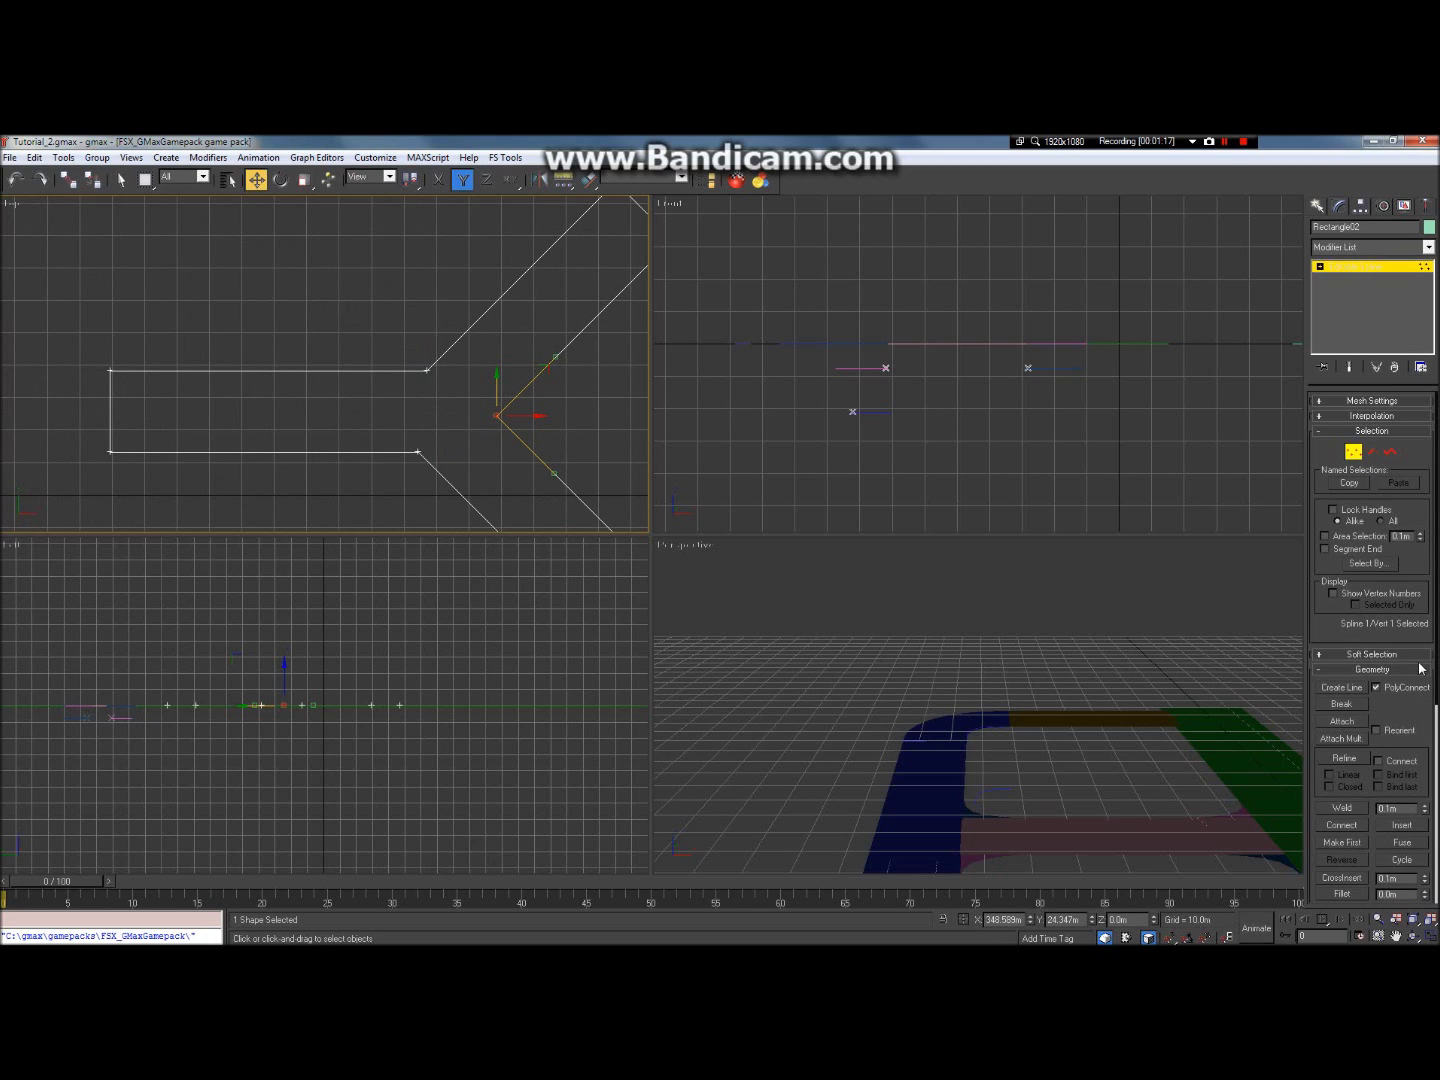
scroll(1432, 667, "down", 2)
scroll(1400, 660, "down", 2)
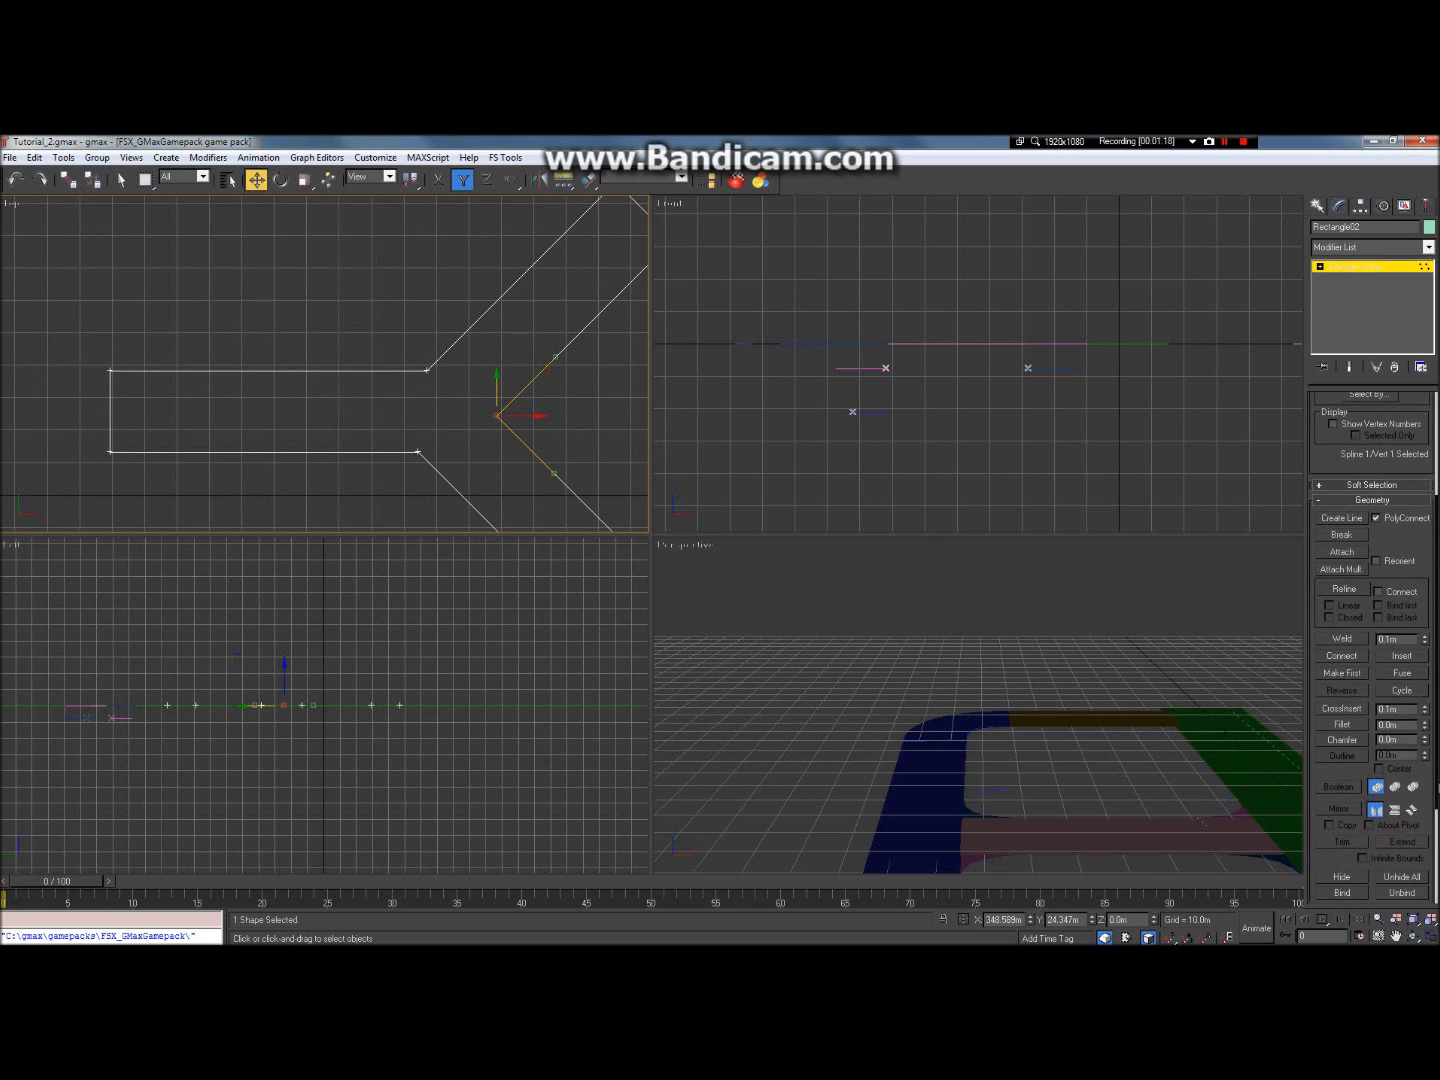
left_click(1341, 724)
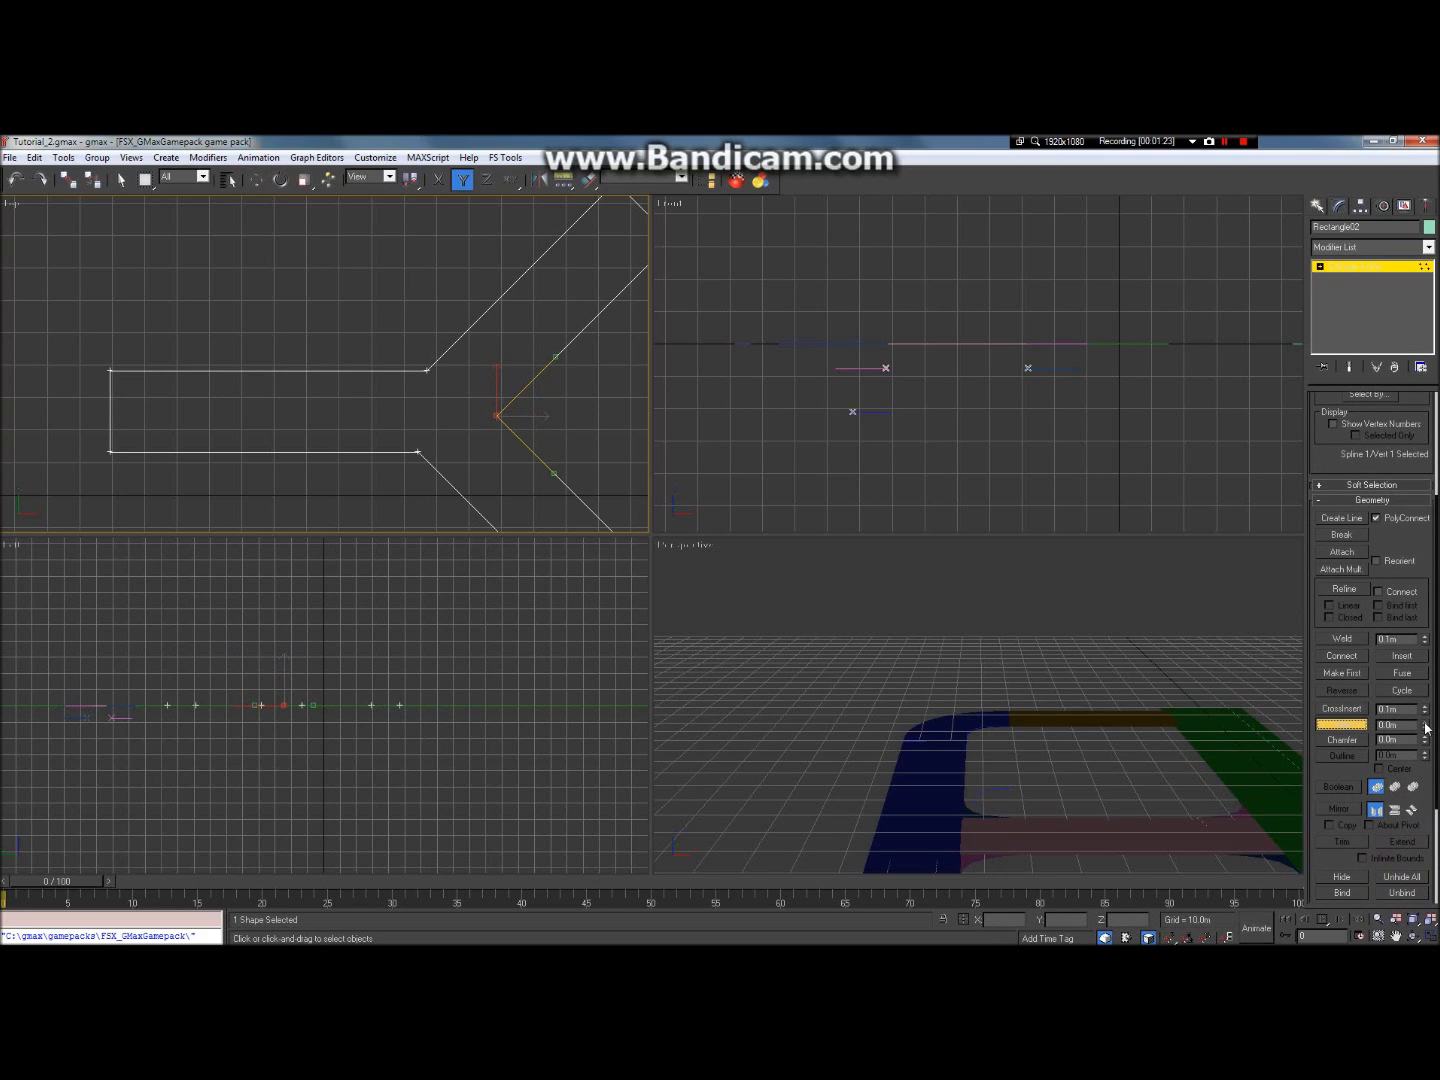
left_click_drag(1426, 728, 1427, 728)
left_click(420, 451)
left_click(1427, 726)
key("ctrl+z")
Step: Fillet the lower corner between the horizontal arm and the lower diagonal arm with a value of 5 m
left_click_drag(391, 445, 480, 516)
left_click(1399, 727)
type("1")
key("BackSpace")
type("5")
key("Return")
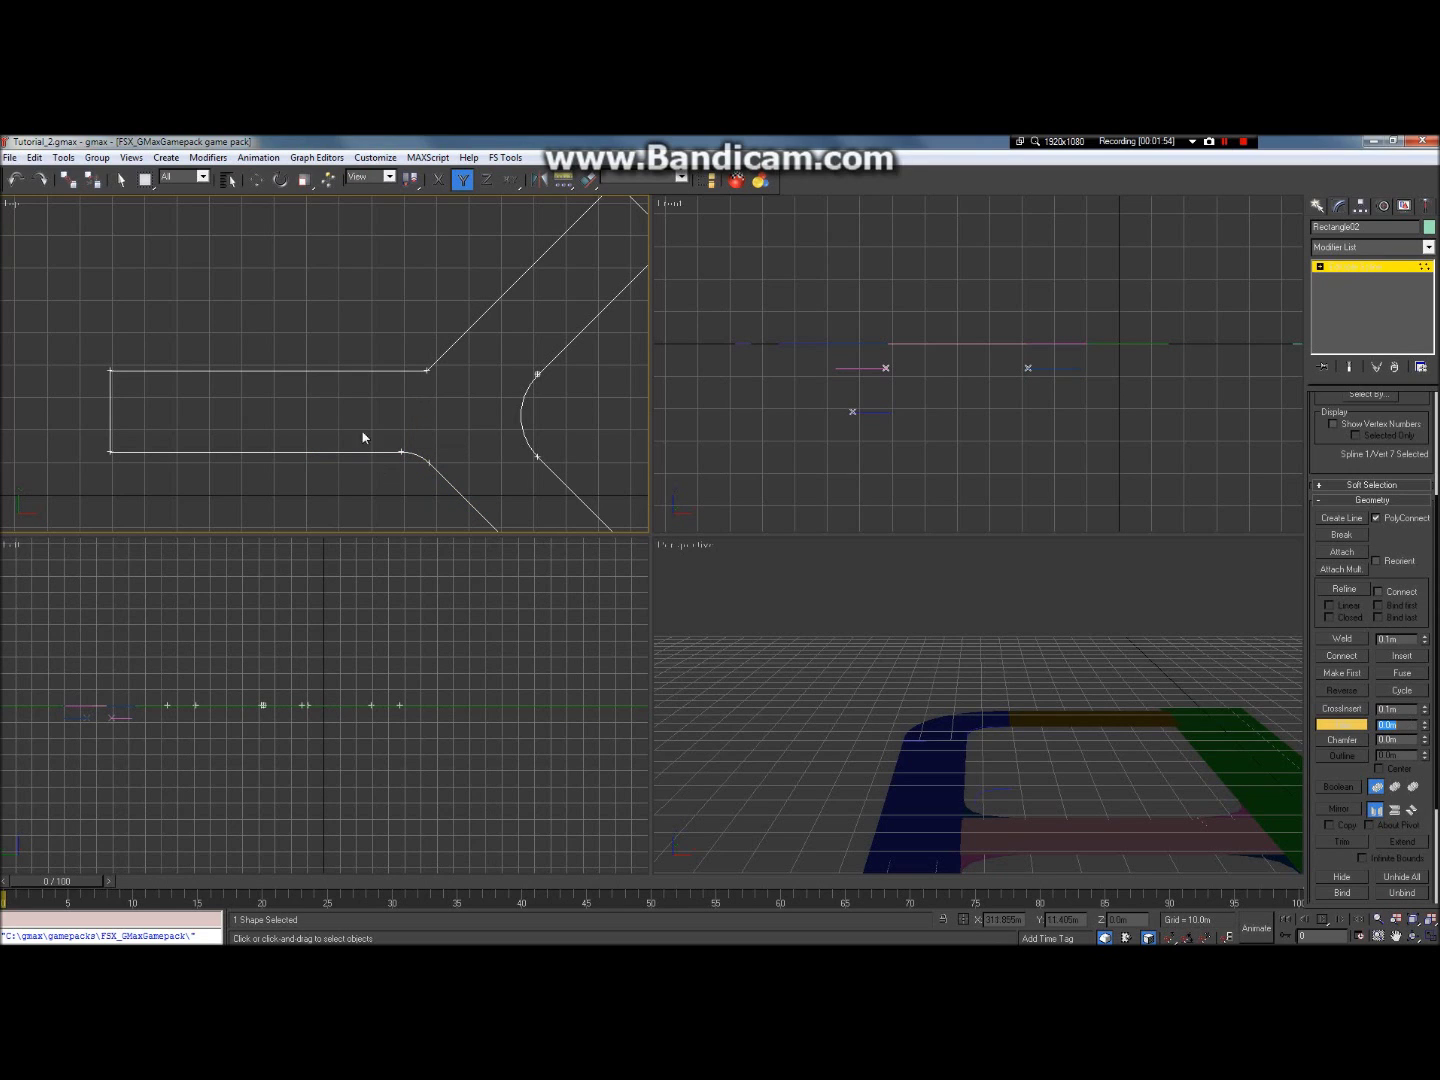
Step: Fillet the upper corner between the horizontal and upper diagonal arms with 5 m, and clear the vertex selection
left_click(427, 370)
left_click(1400, 724)
type("5")
key("Return")
left_click(413, 316)
scroll(436, 416, "up", 3)
scroll(400, 386, "down", 4)
scroll(296, 431, "up", 4)
scroll(346, 441, "down", 3)
scroll(296, 395, "down", 4)
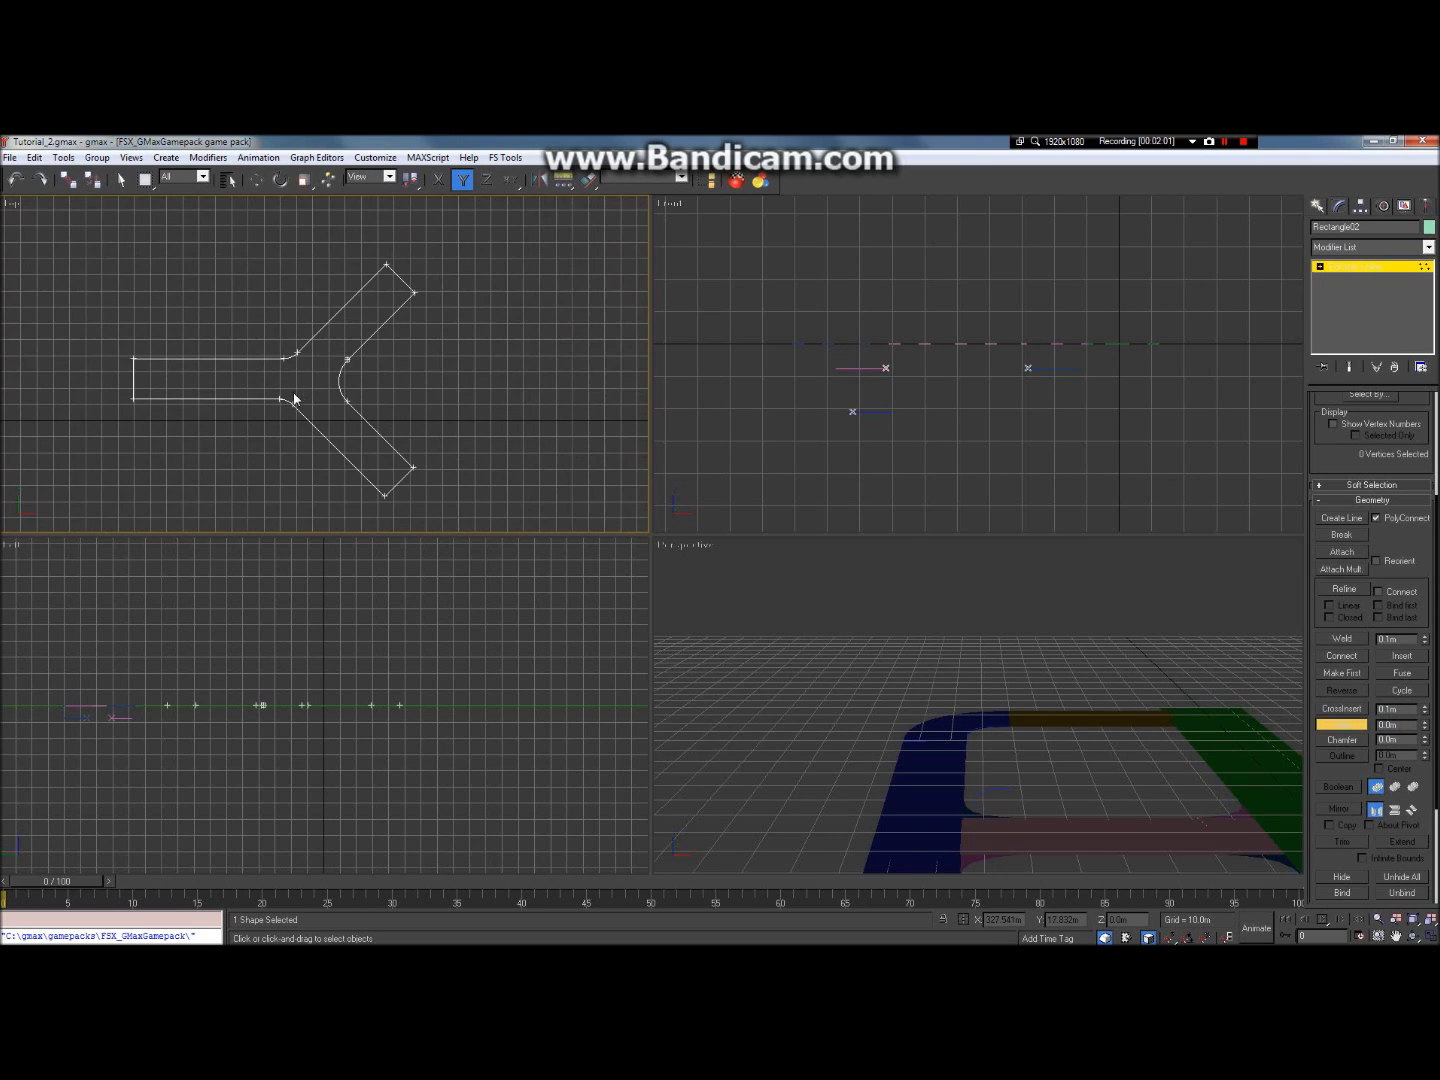
Step: Convert the rounded Y-shaped spline to an Editable Poly
scroll(301, 402, "up", 4)
scroll(368, 340, "down", 2)
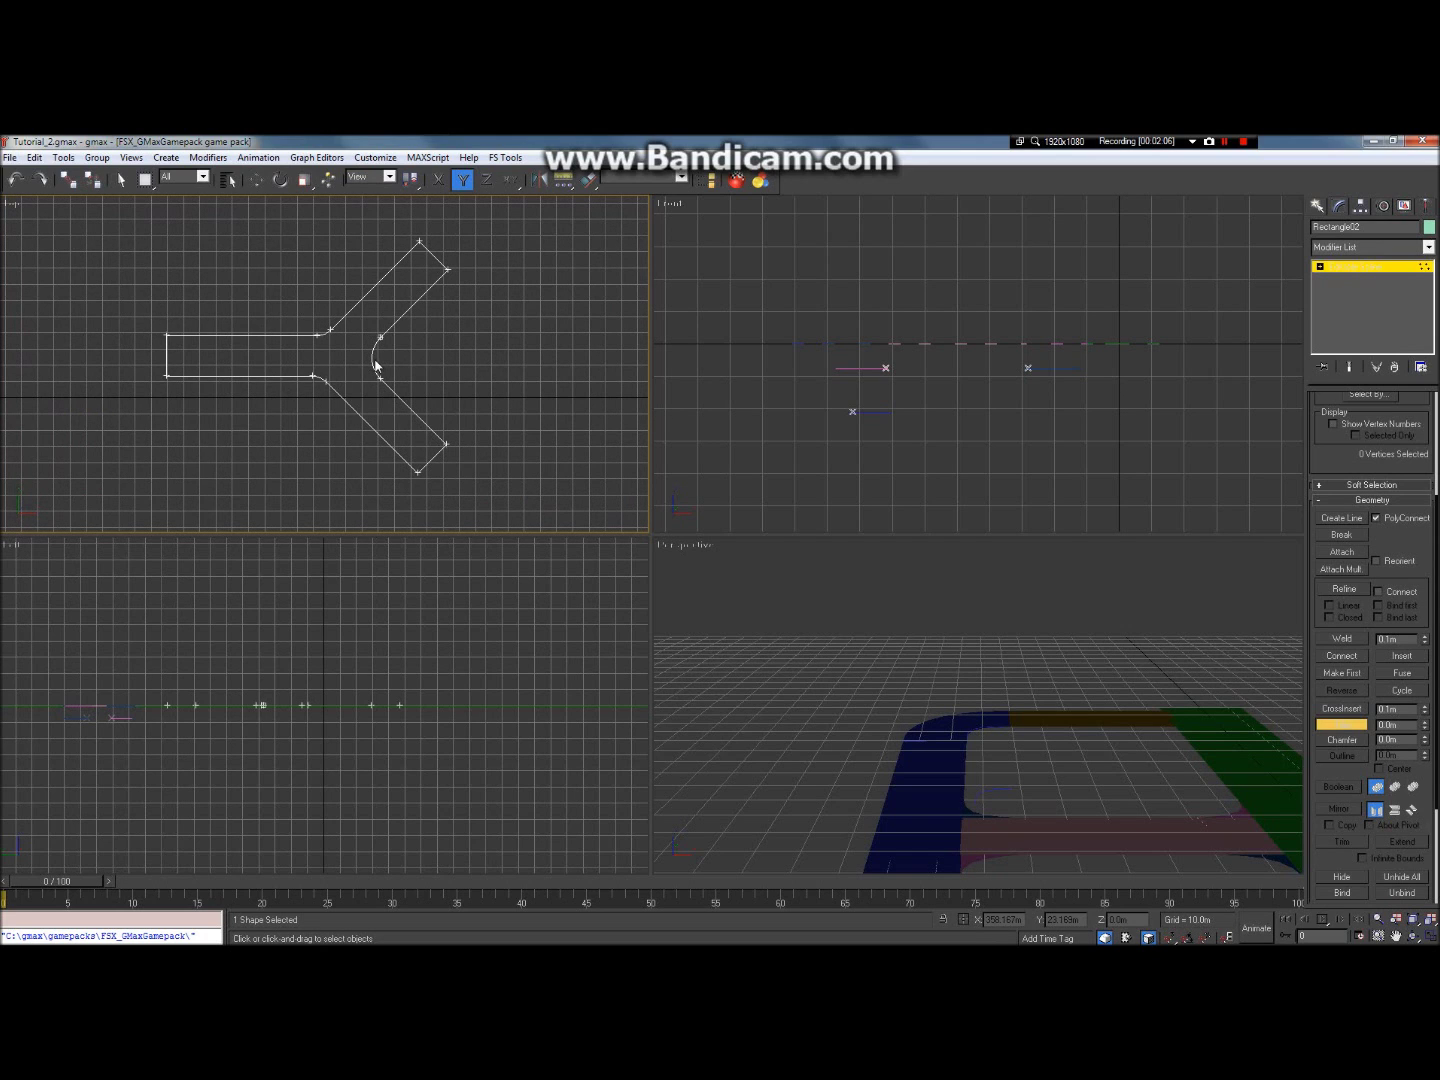
key("w")
right_click(377, 369)
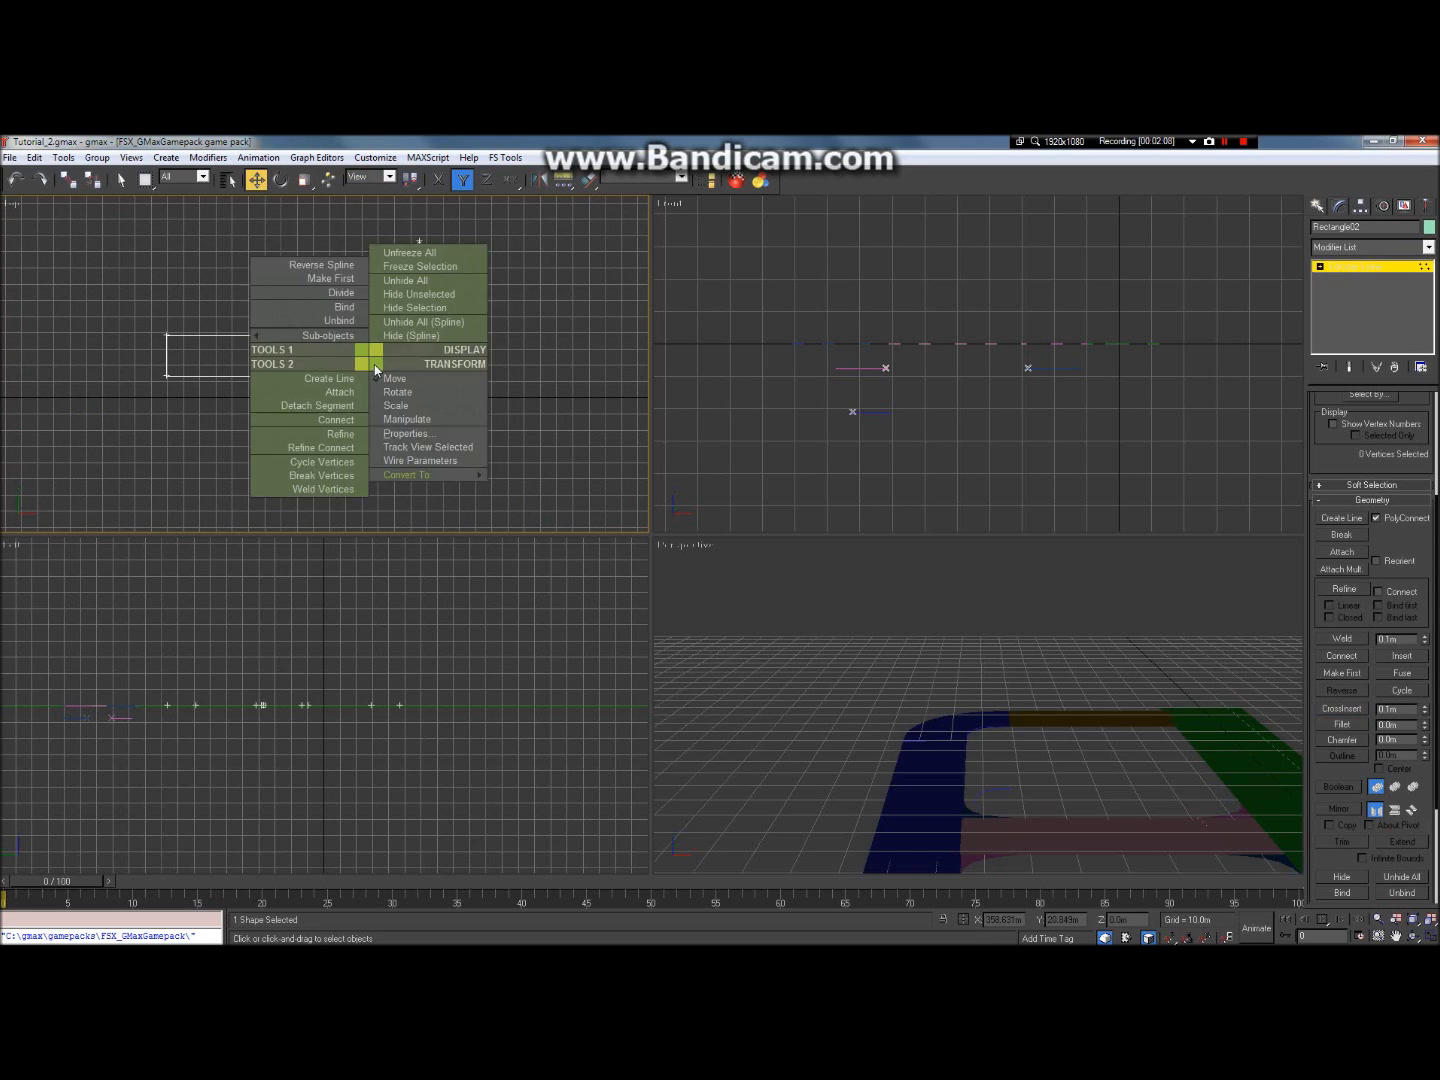
mouse_move(472, 484)
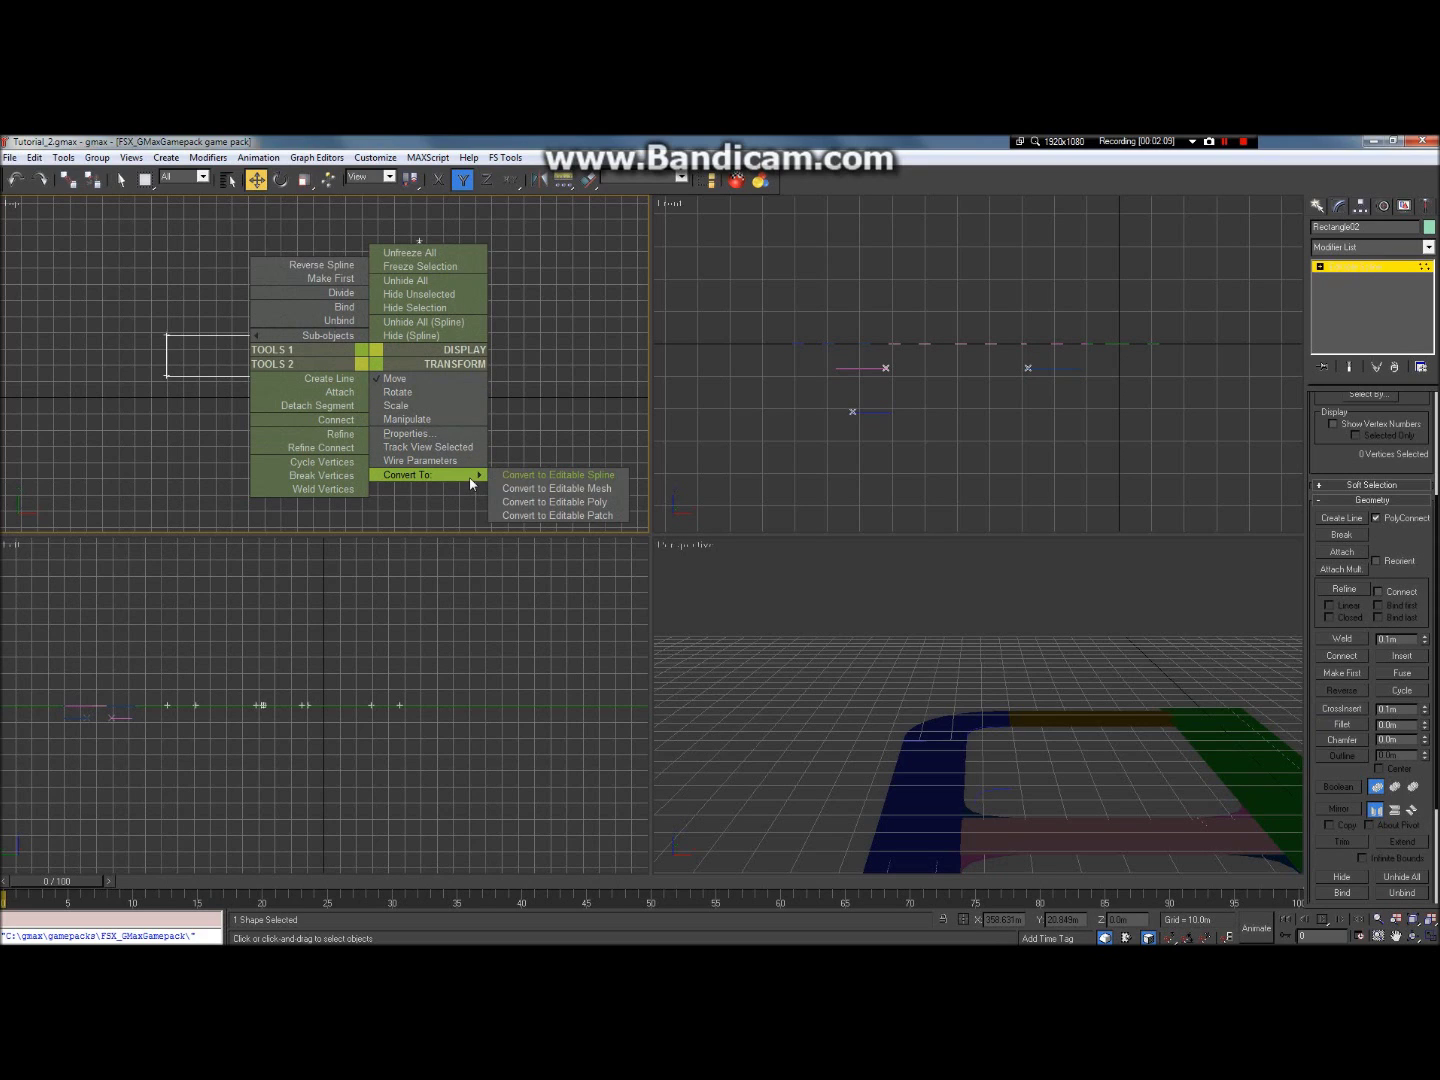
left_click(604, 502)
Step: Start Edge sub-object editing on the Y-shaped poly, with its junction in view
left_click(1396, 935)
left_click_drag(403, 433, 513, 399)
scroll(514, 390, "up", 4)
scroll(516, 390, "down", 4)
scroll(499, 416, "up", 4)
scroll(494, 421, "down", 2)
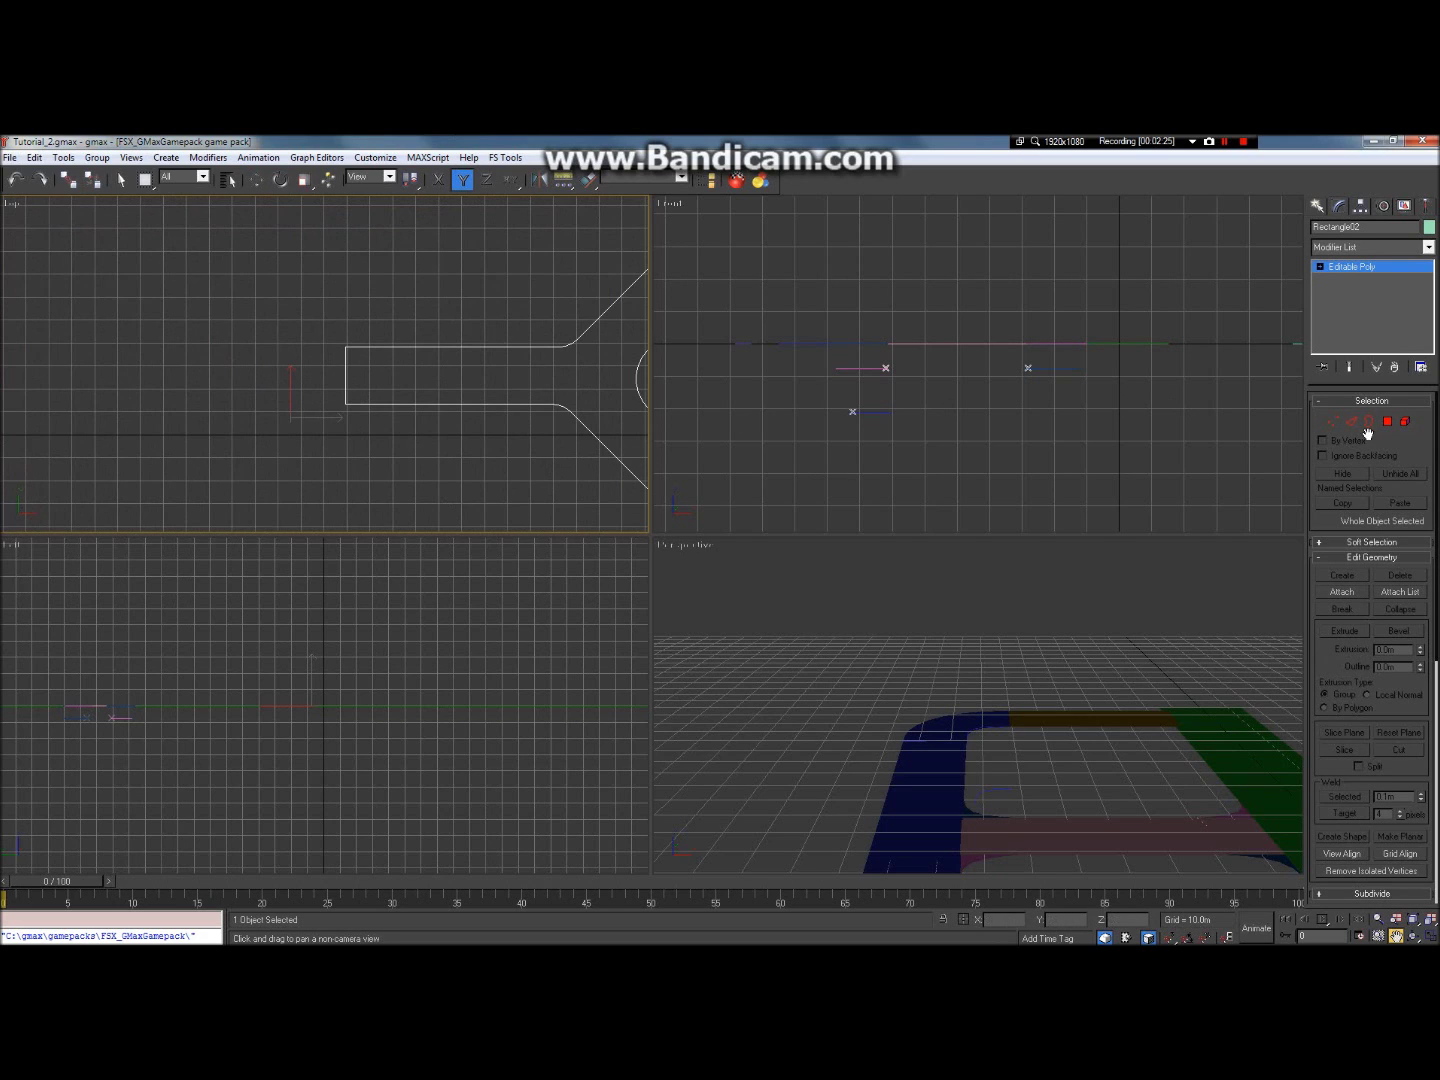
left_click(1356, 424)
left_click(1395, 934)
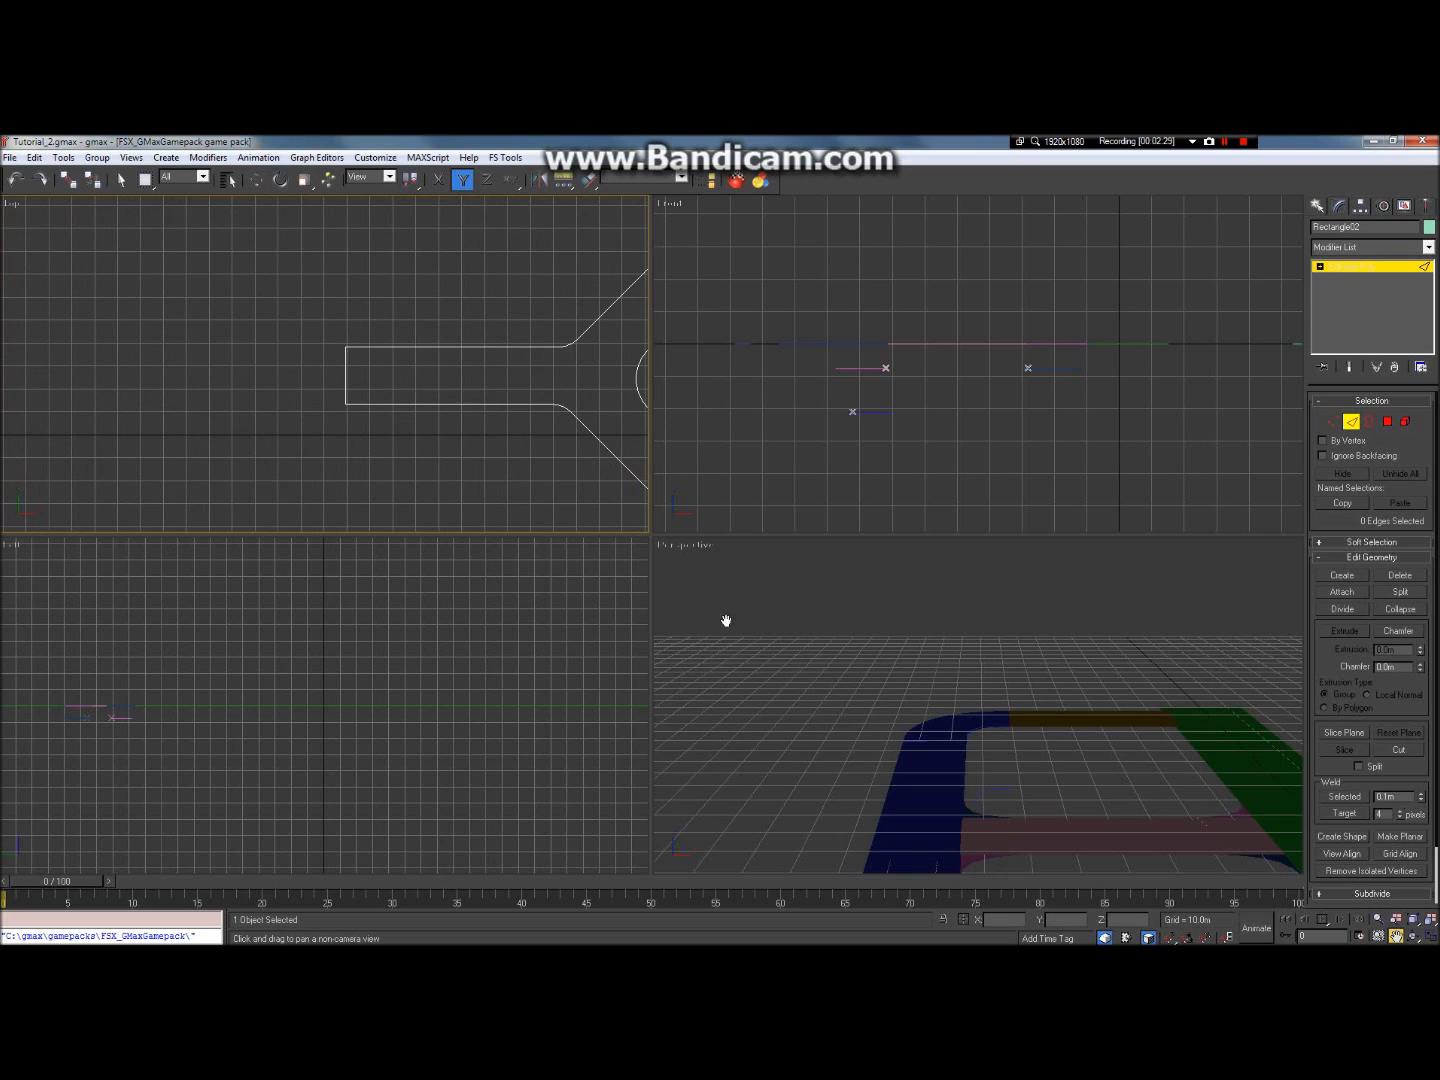
scroll(545, 360, "up", 2)
left_click_drag(546, 360, 450, 380)
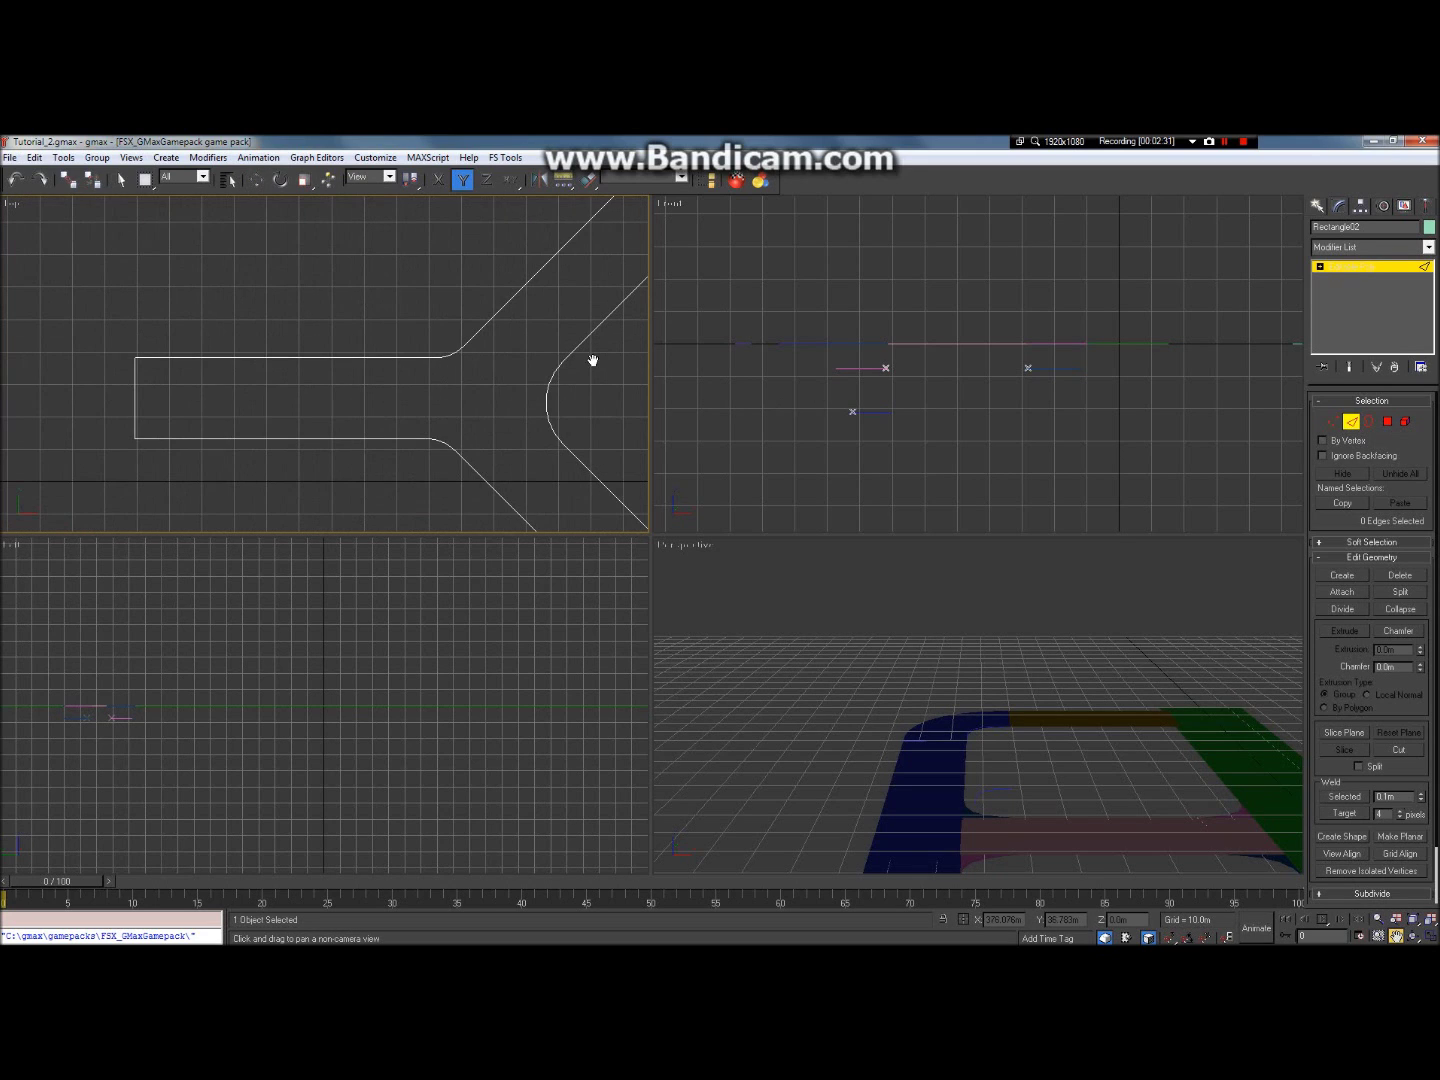
Step: Select the inner curved and straight edges between the two diagonal arms and create a linear shape named Y_1 from them
left_click(121, 181)
left_click(549, 400)
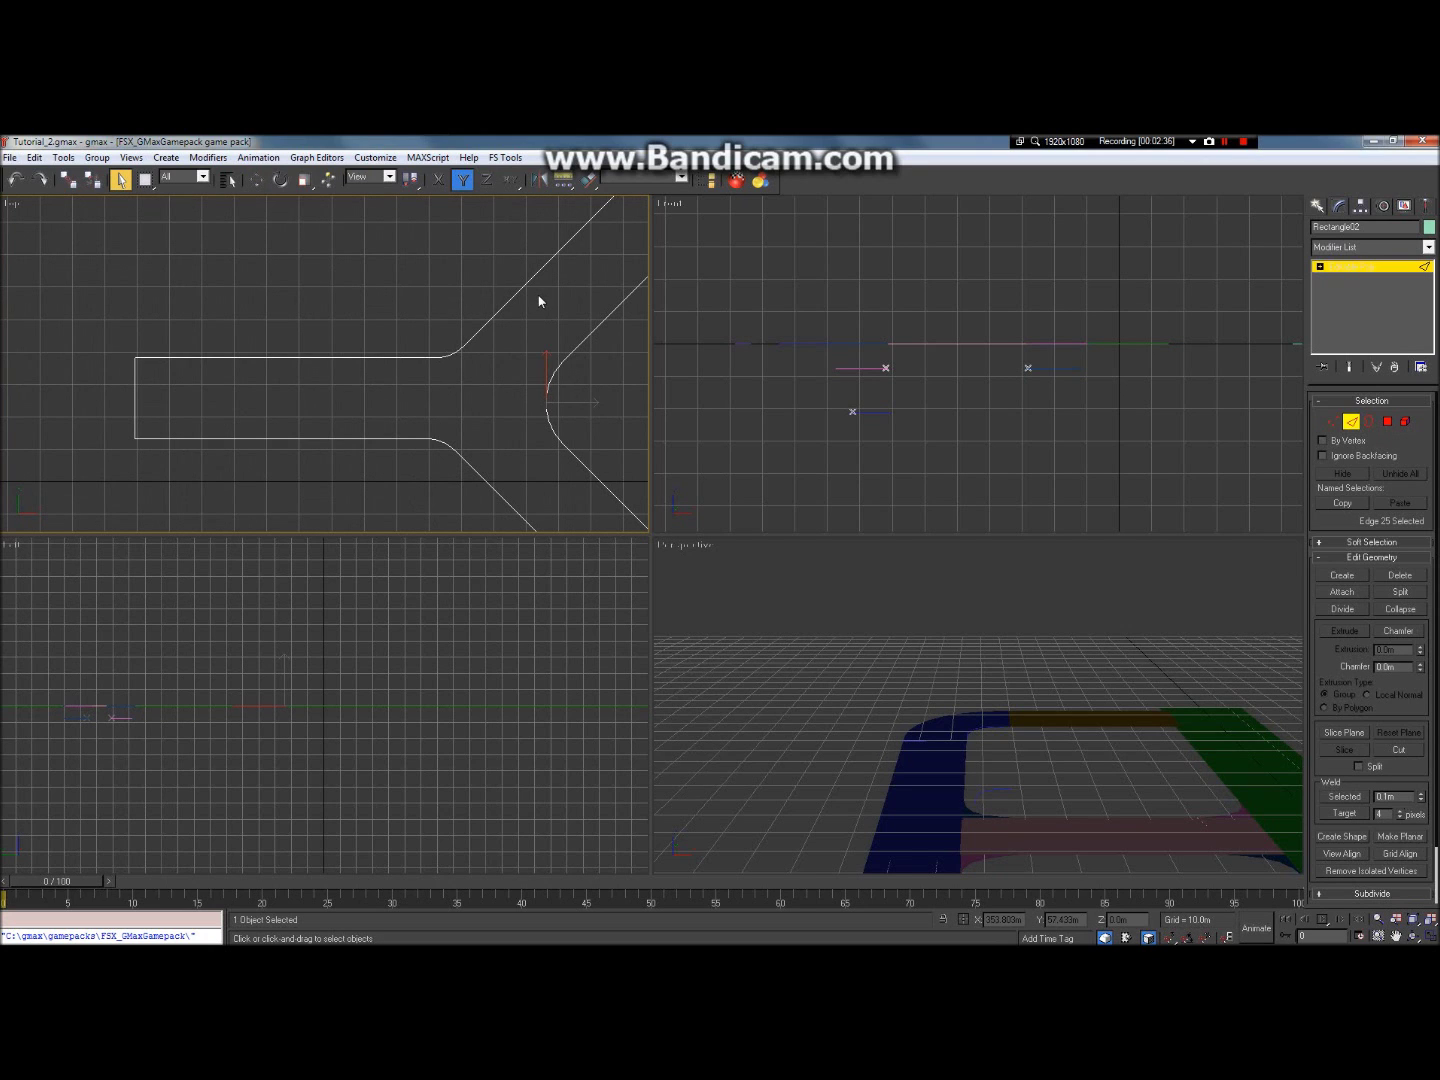
left_click_drag(531, 298, 615, 511)
scroll(557, 397, "down", 3)
scroll(644, 433, "up", 2)
scroll(559, 428, "up", 1)
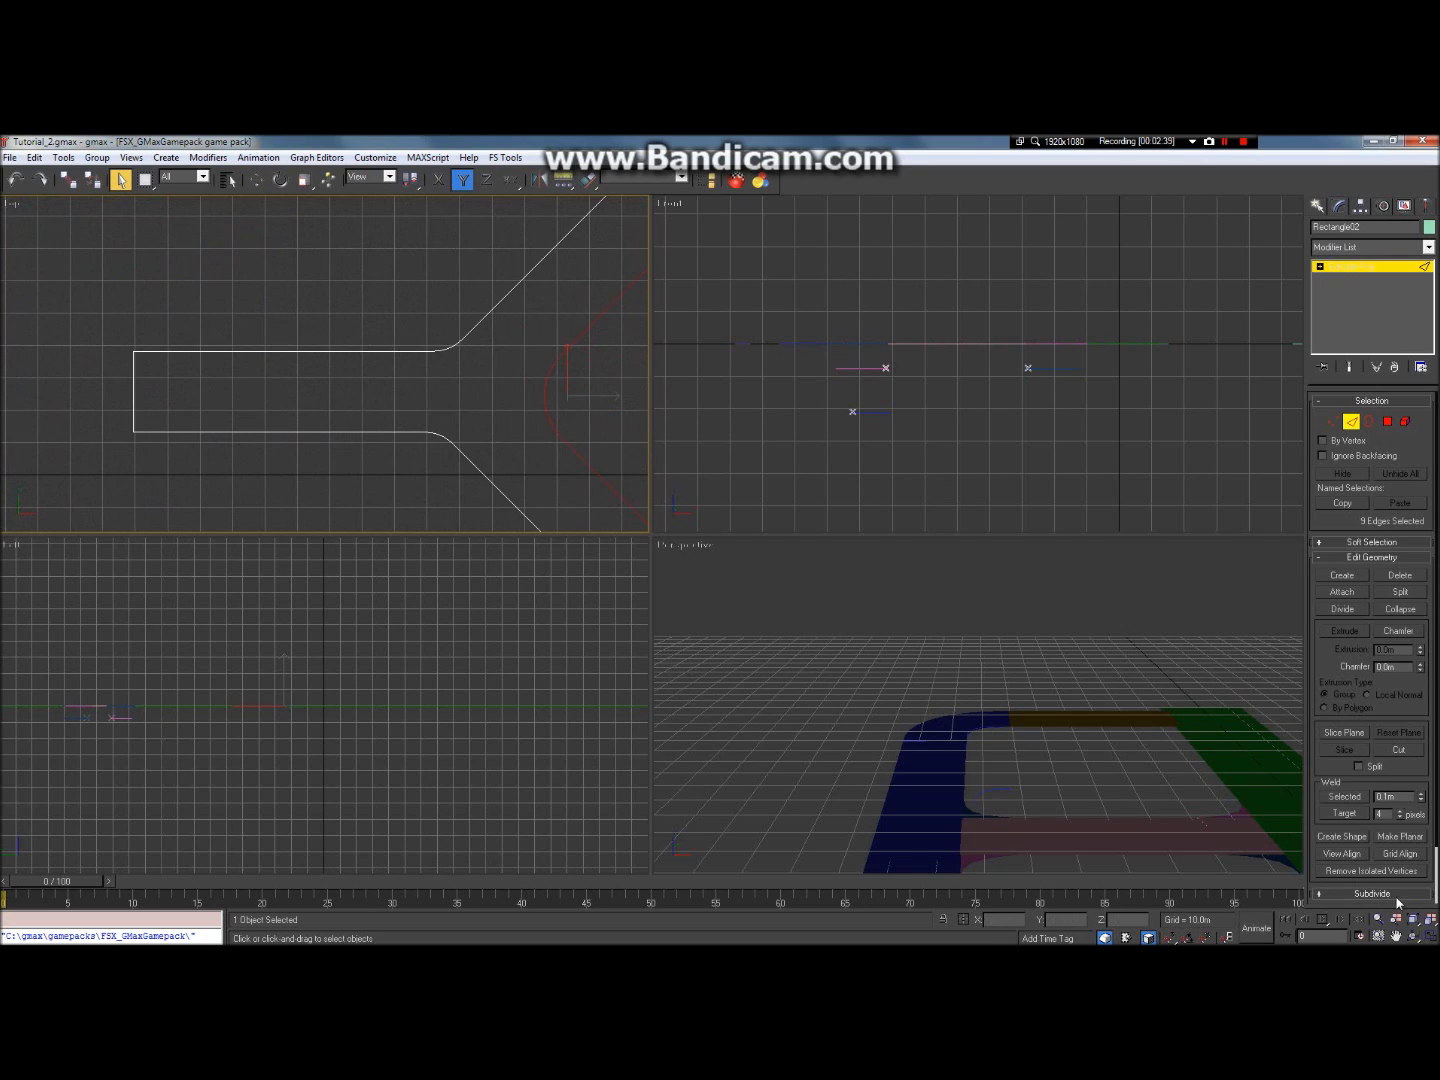
left_click(1352, 836)
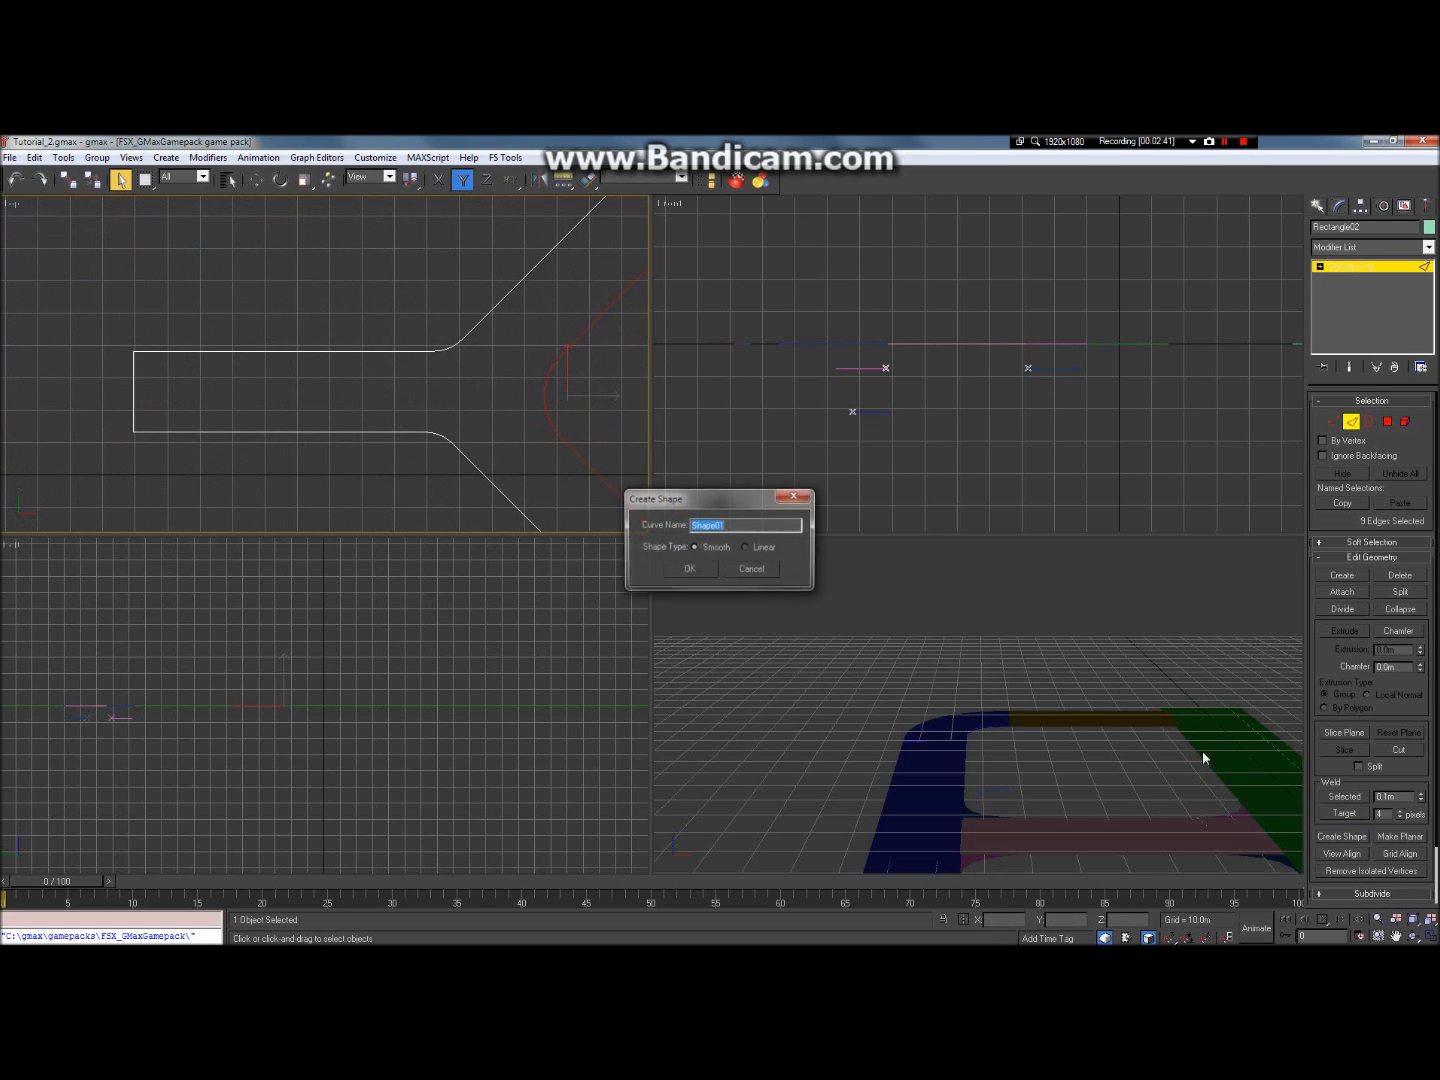
left_click(752, 554)
left_click_drag(739, 526, 628, 521)
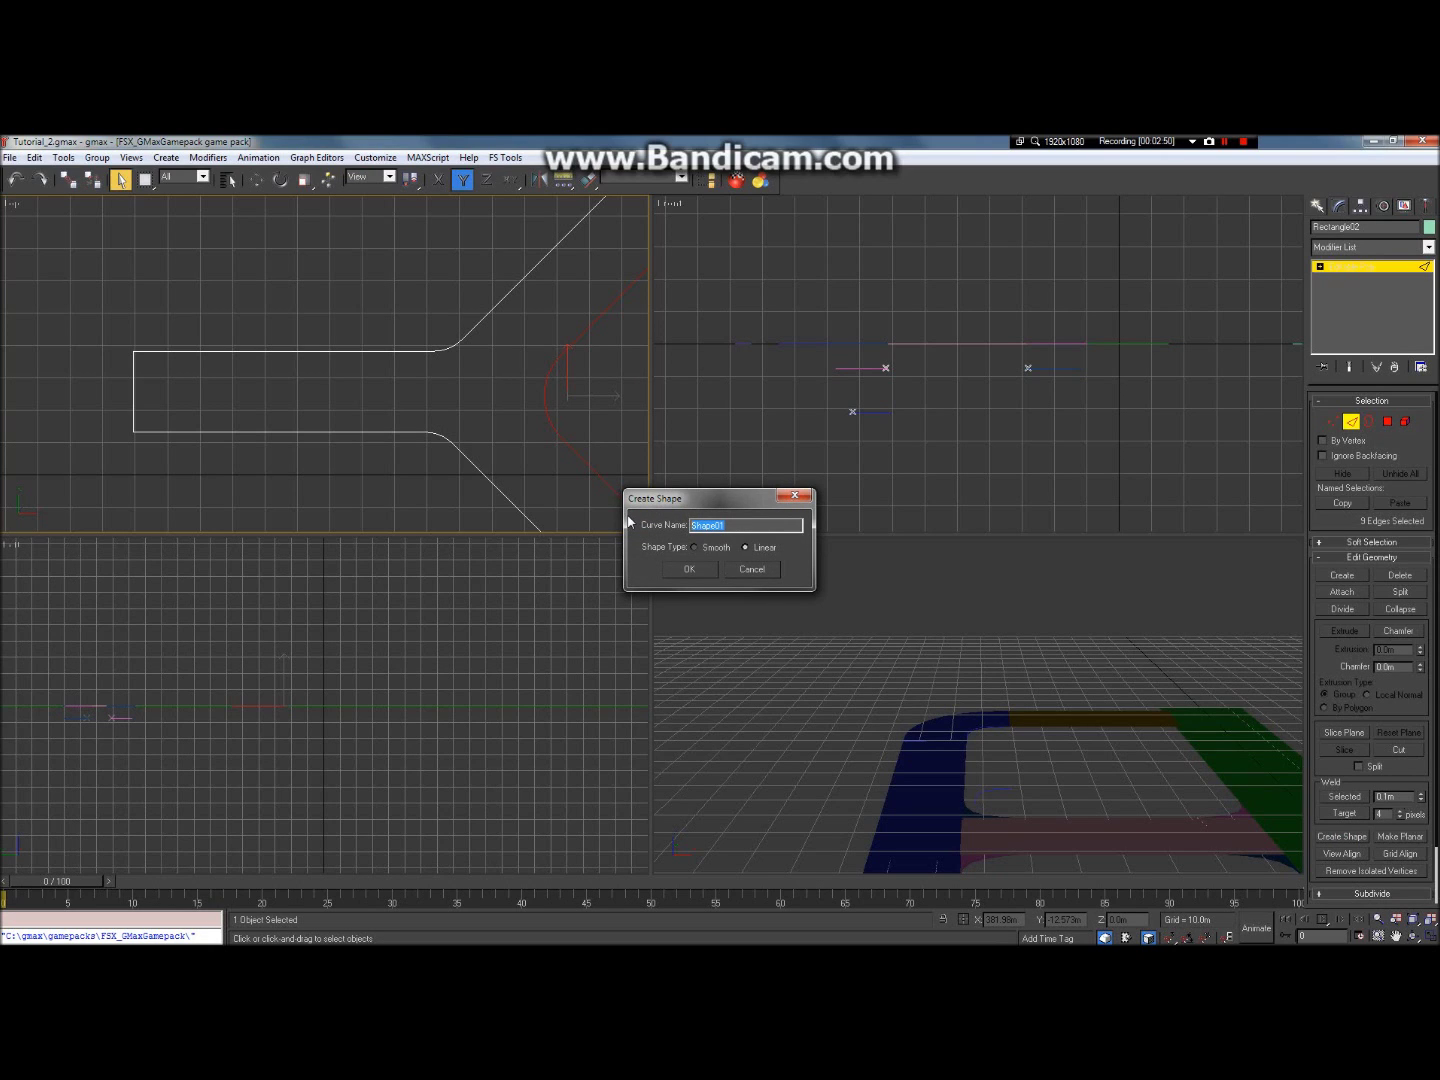
type("Y_1")
left_click(707, 575)
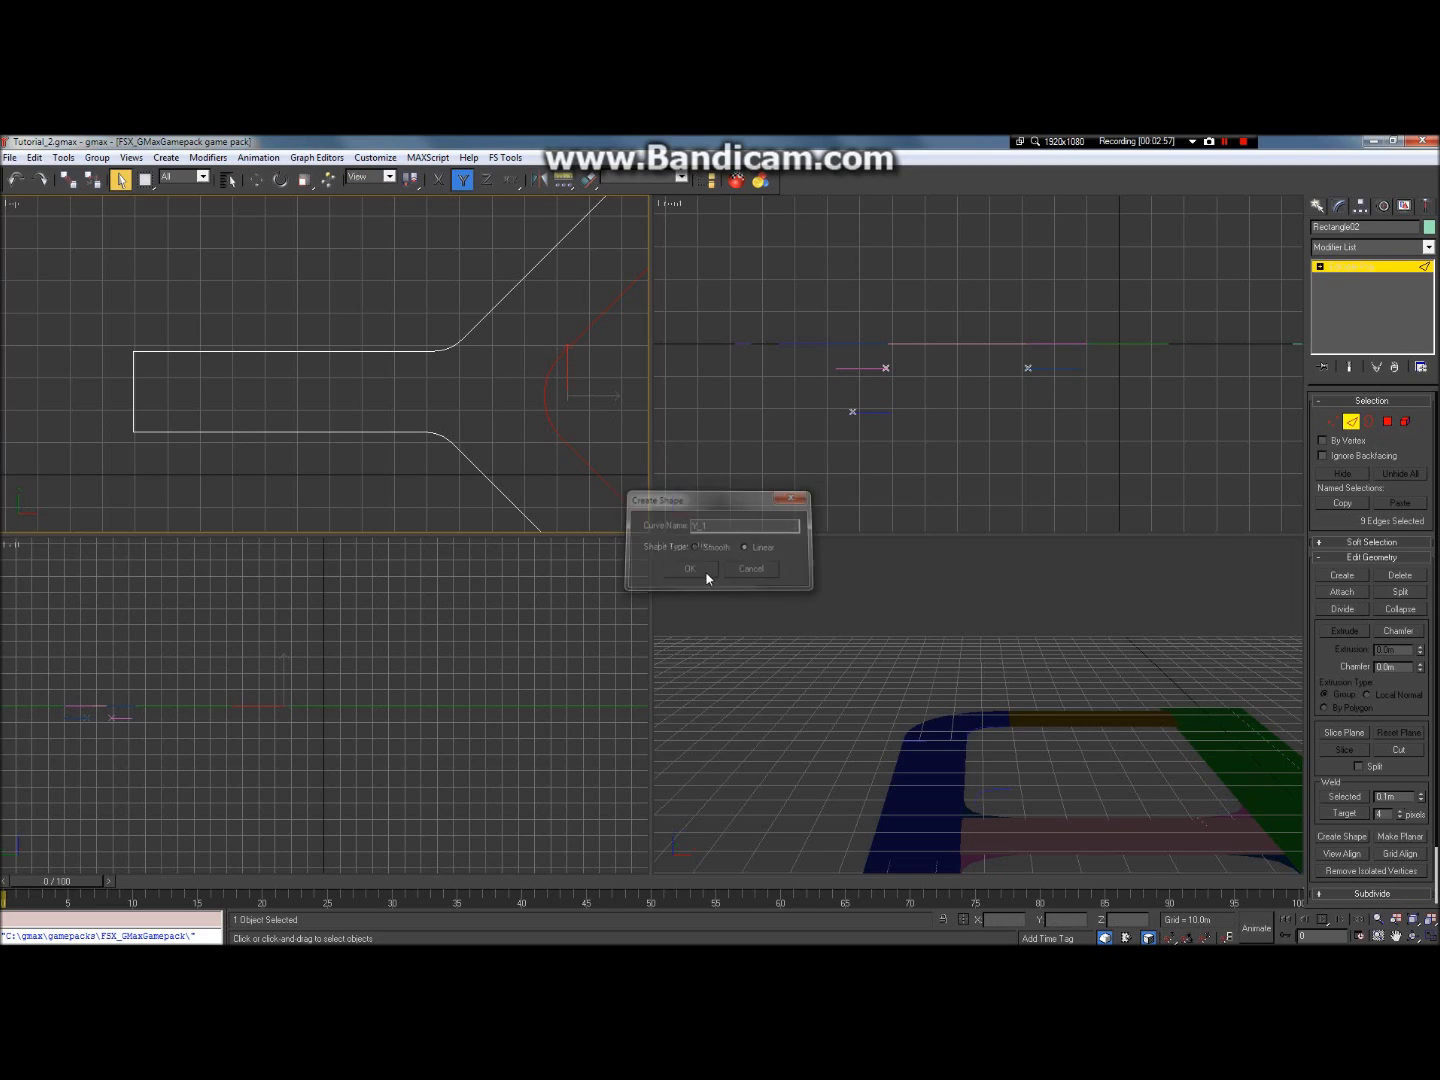
Step: Create a linear shape named Y_2 from the edges along the lower side of the horizontal and lower diagonal arms
left_click_drag(400, 398, 488, 489)
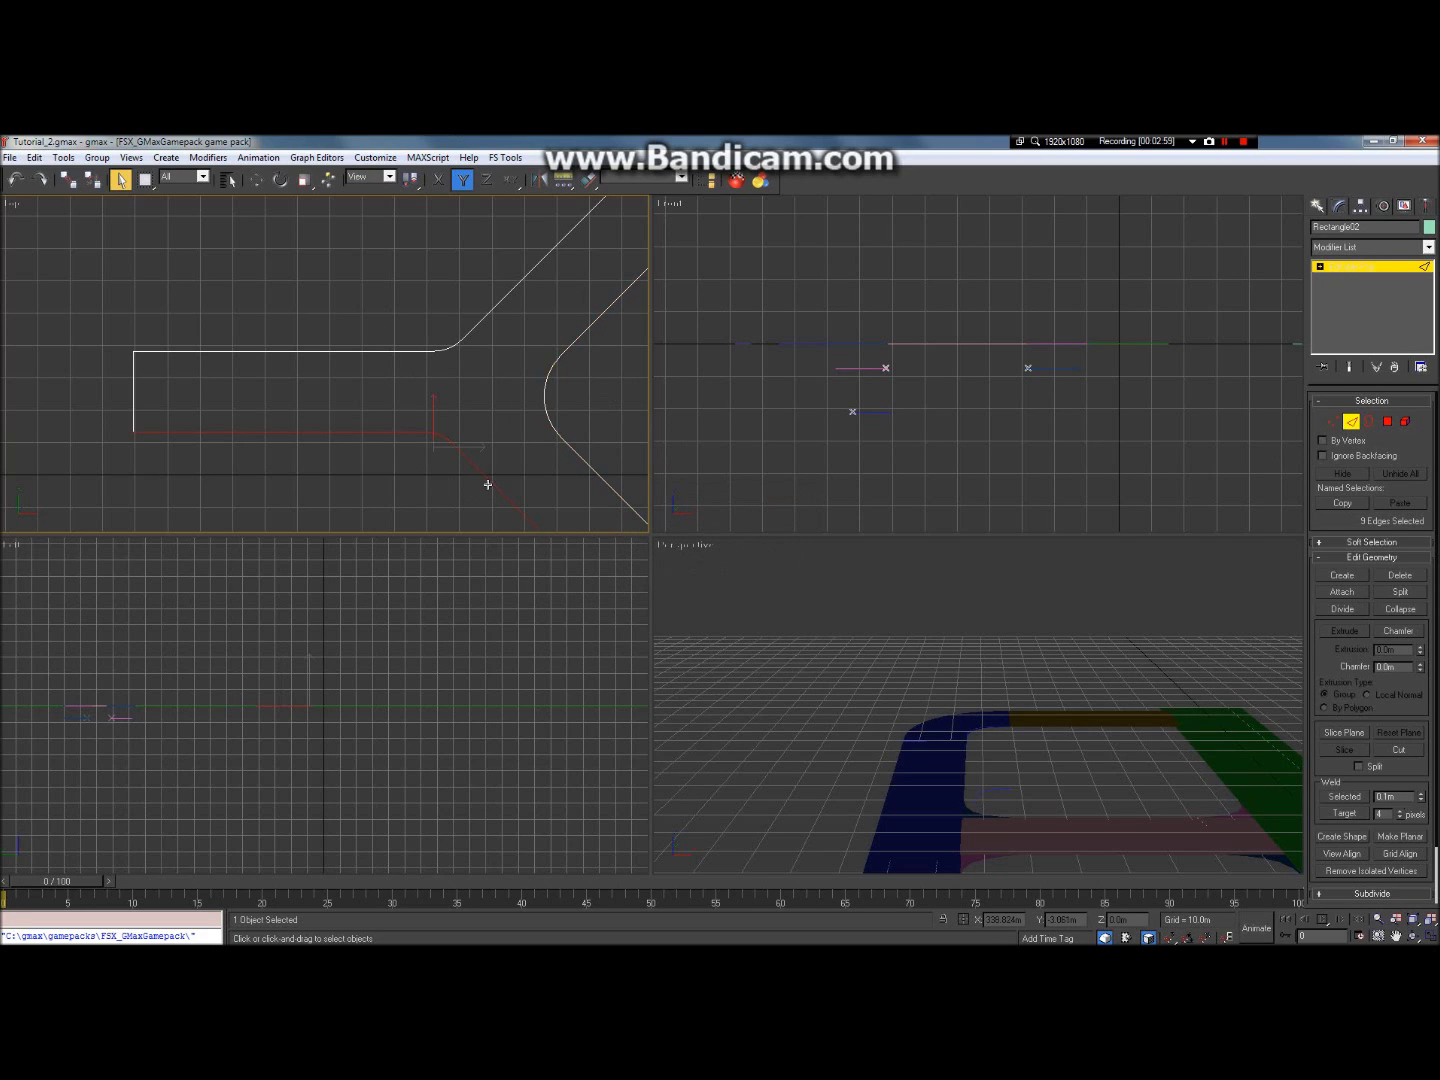
left_click(1360, 838)
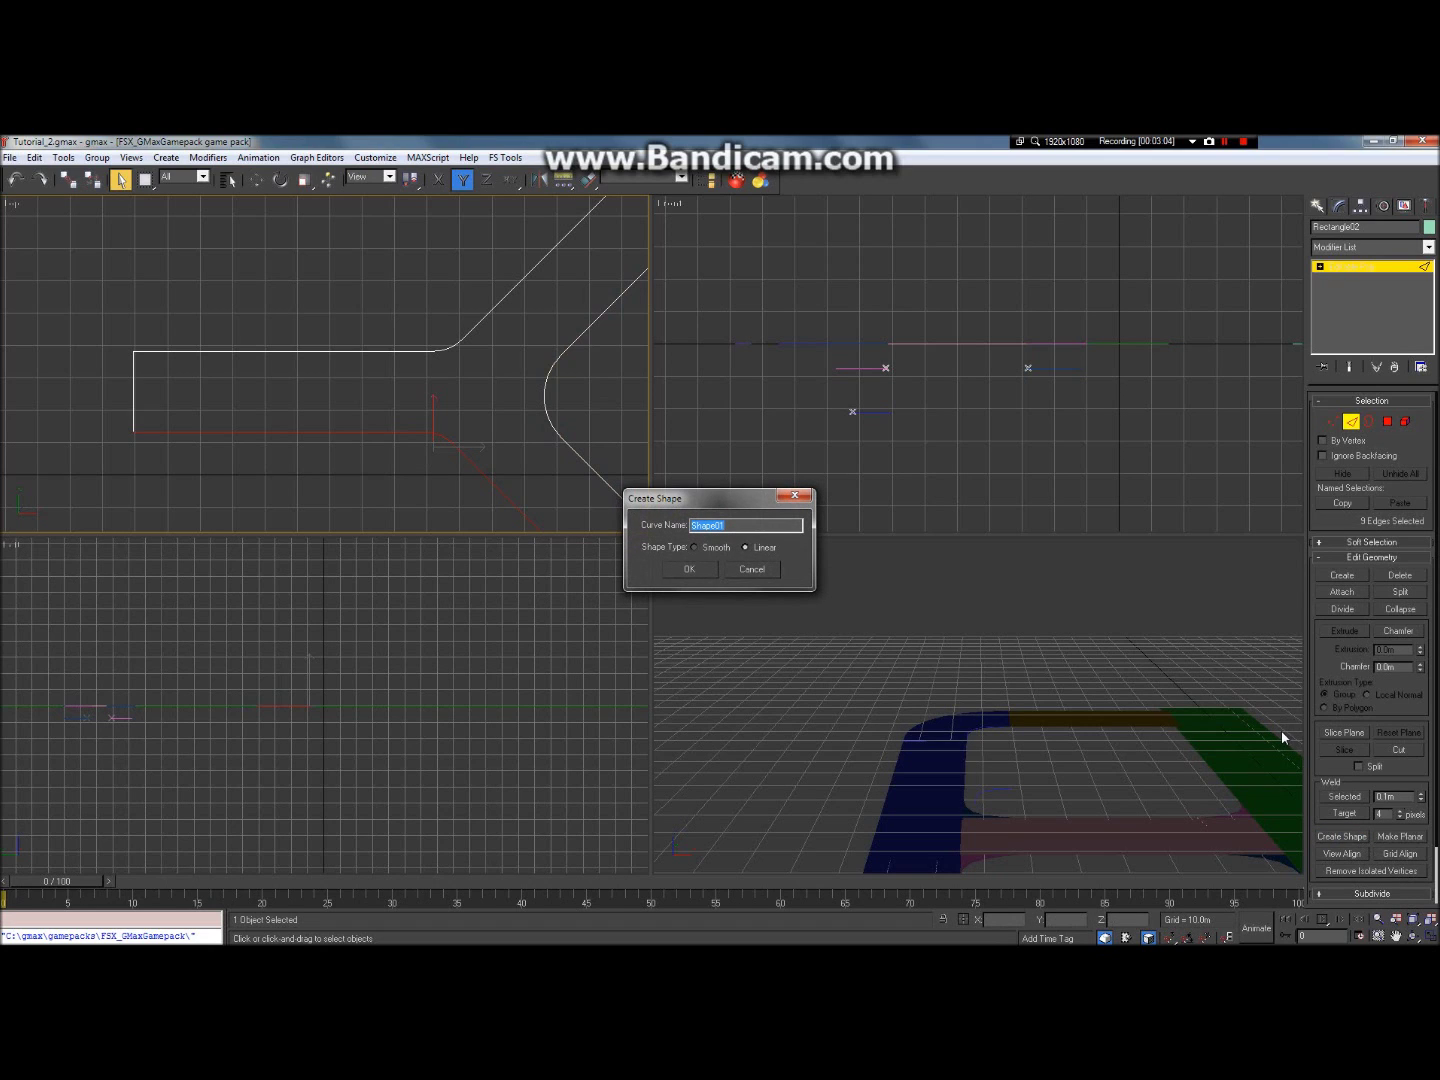
type("Y_2")
left_click(688, 569)
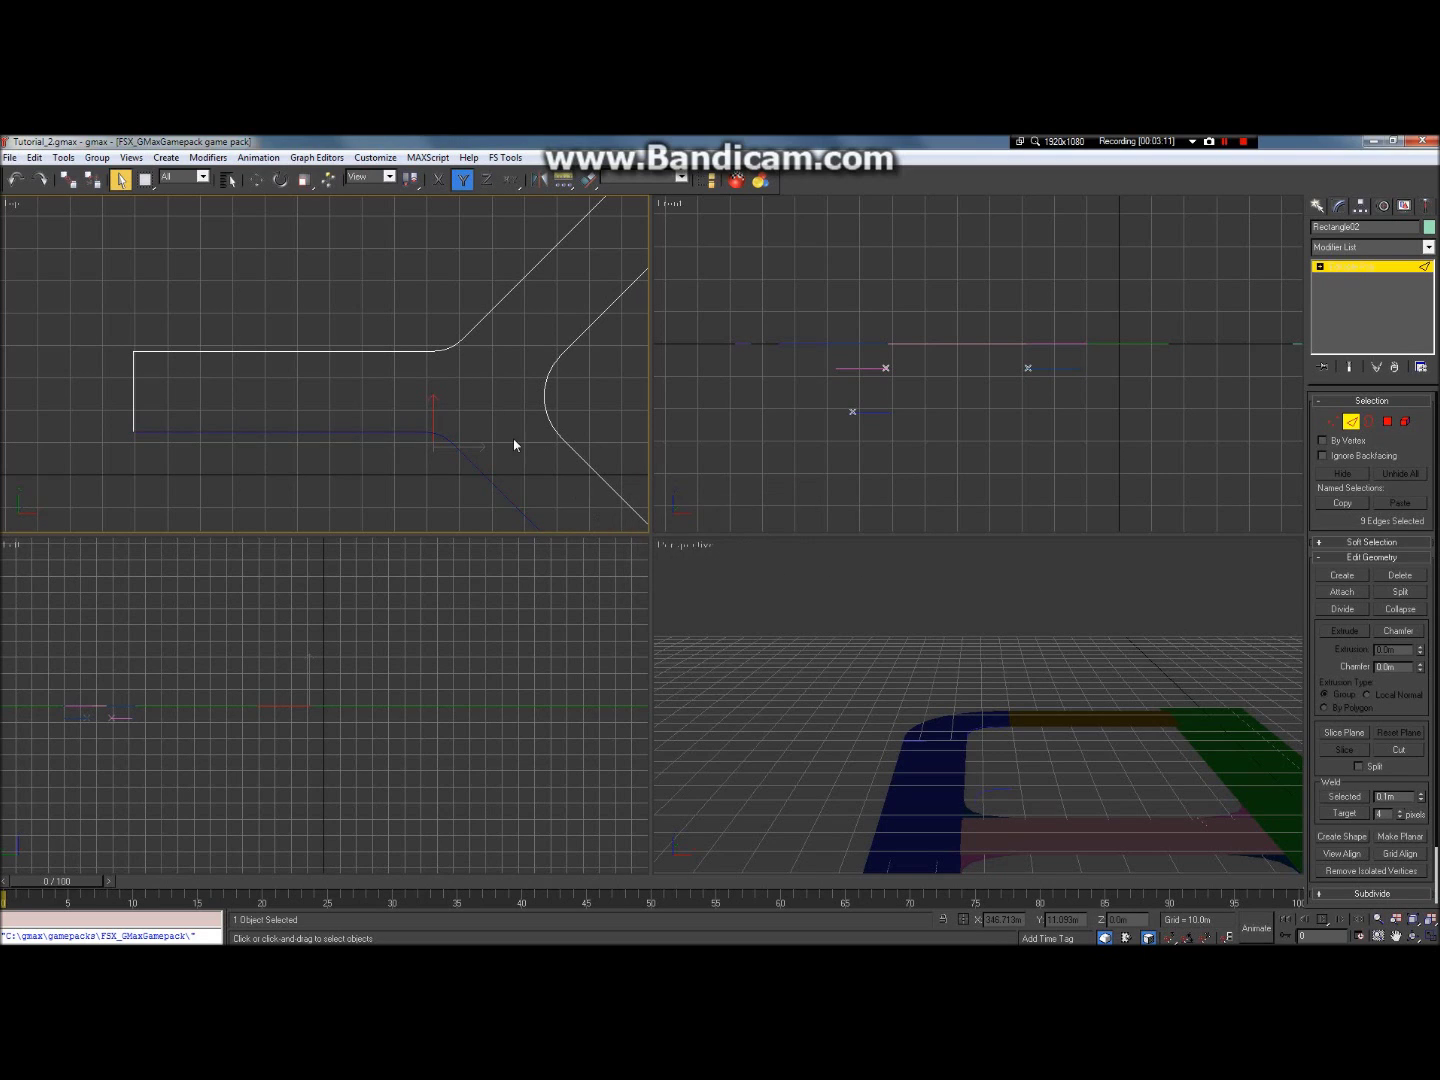
Step: Create a linear shape named Y_3 from the edges along the upper side of the horizontal and upper diagonal arms
left_click_drag(364, 284, 501, 387)
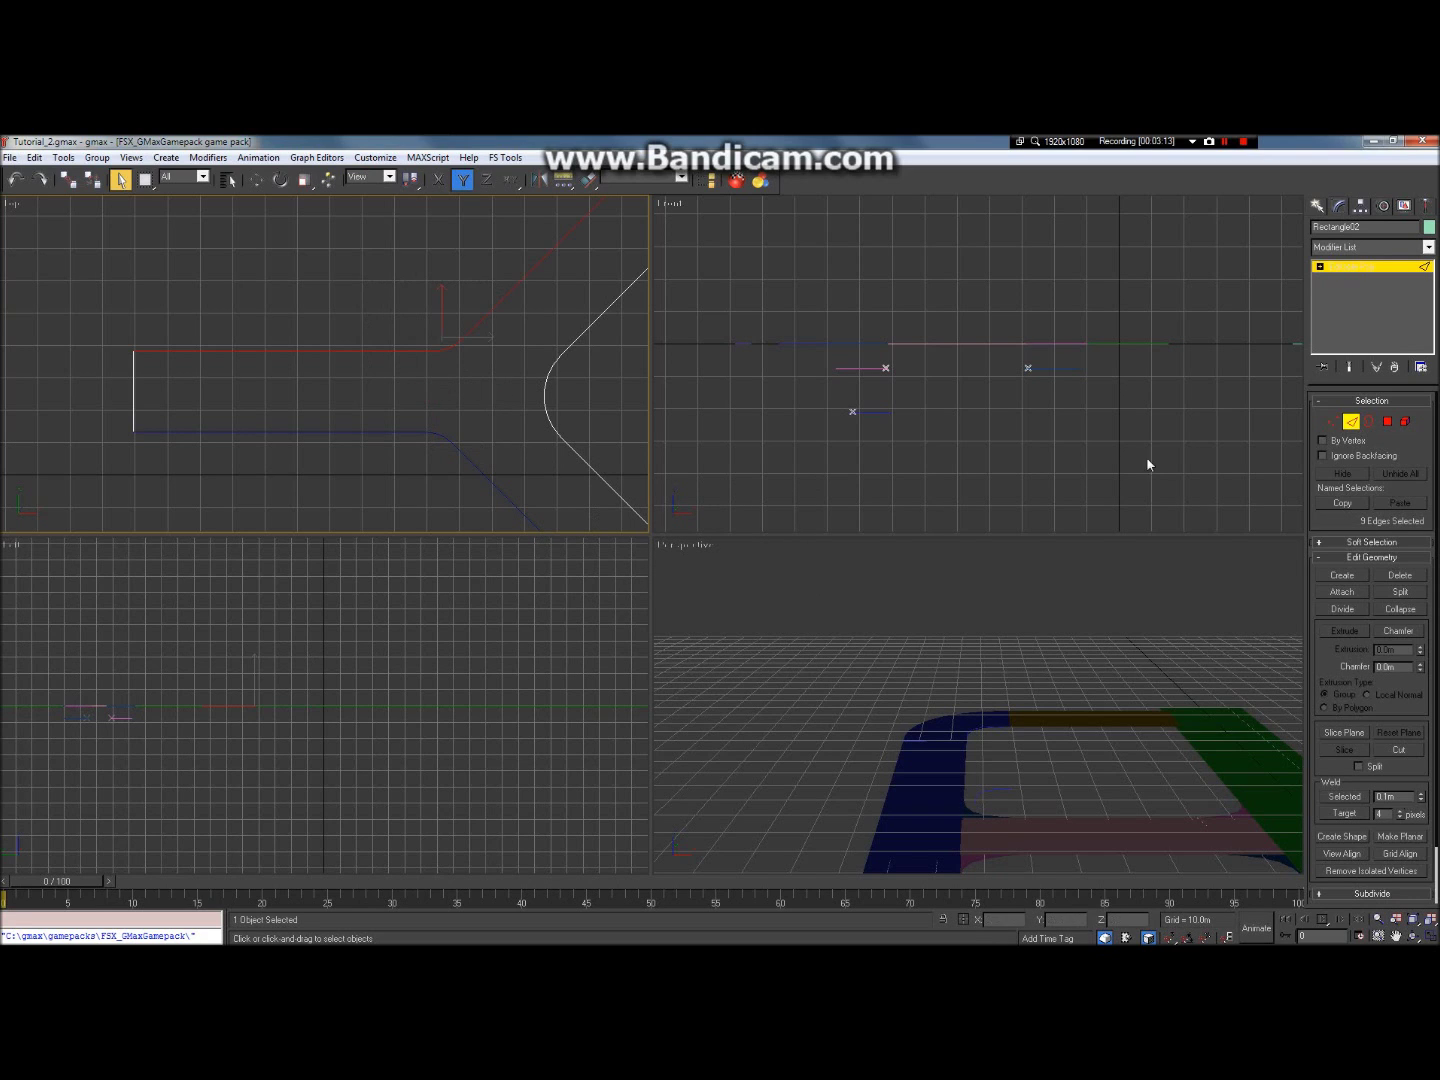
left_click(1345, 842)
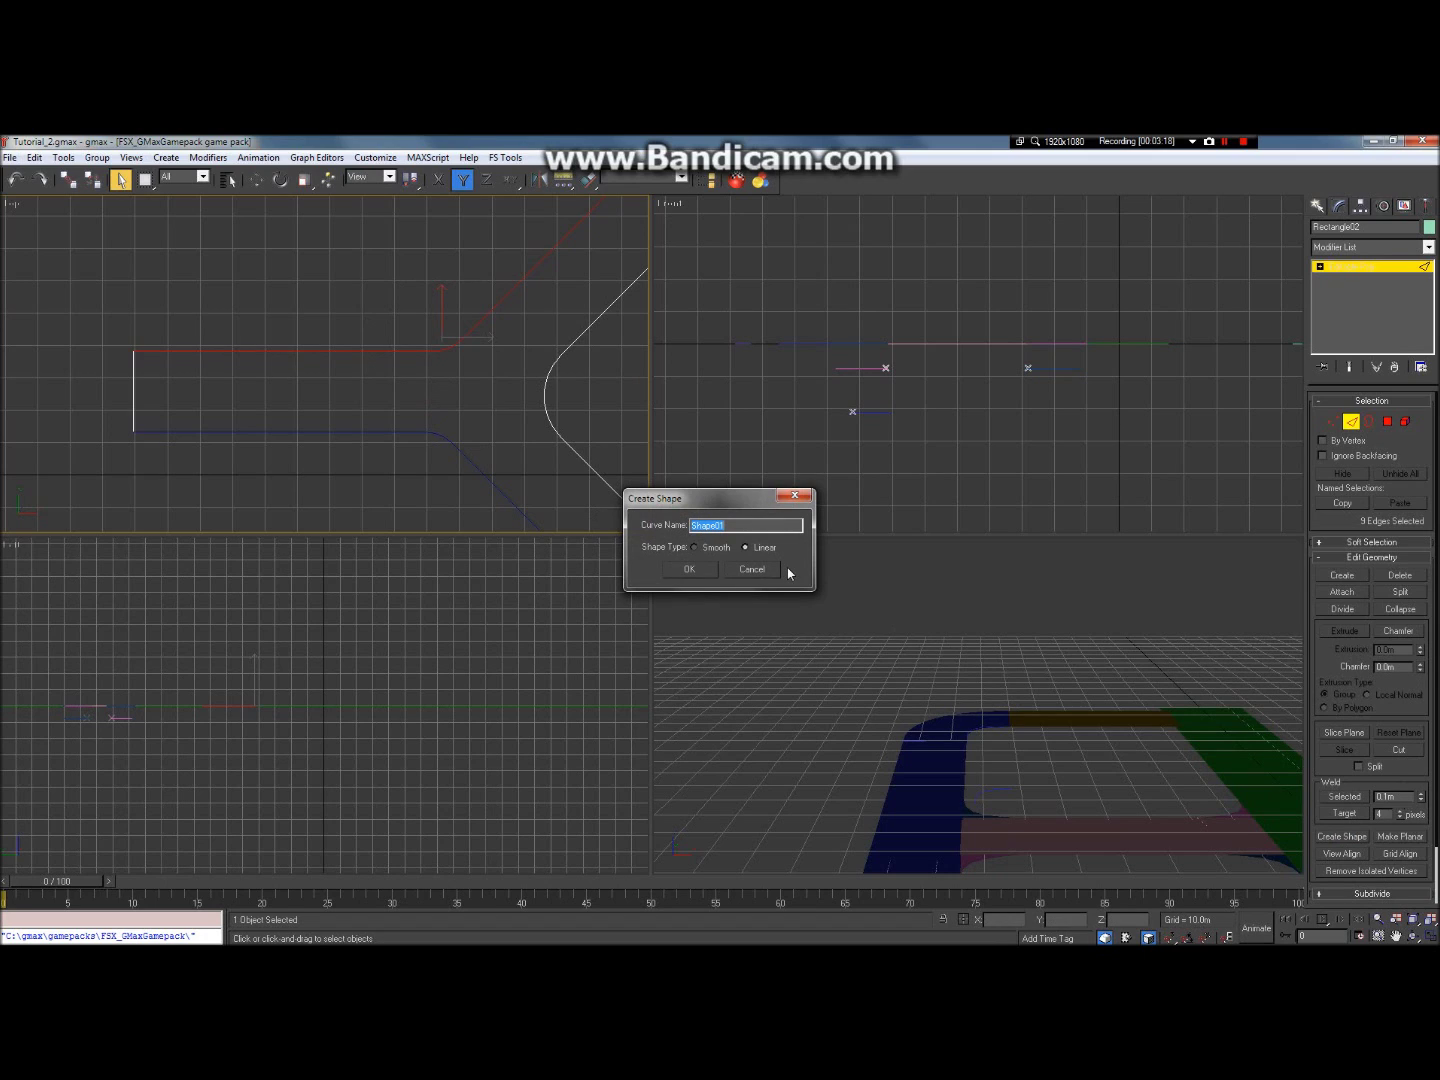
key("Return")
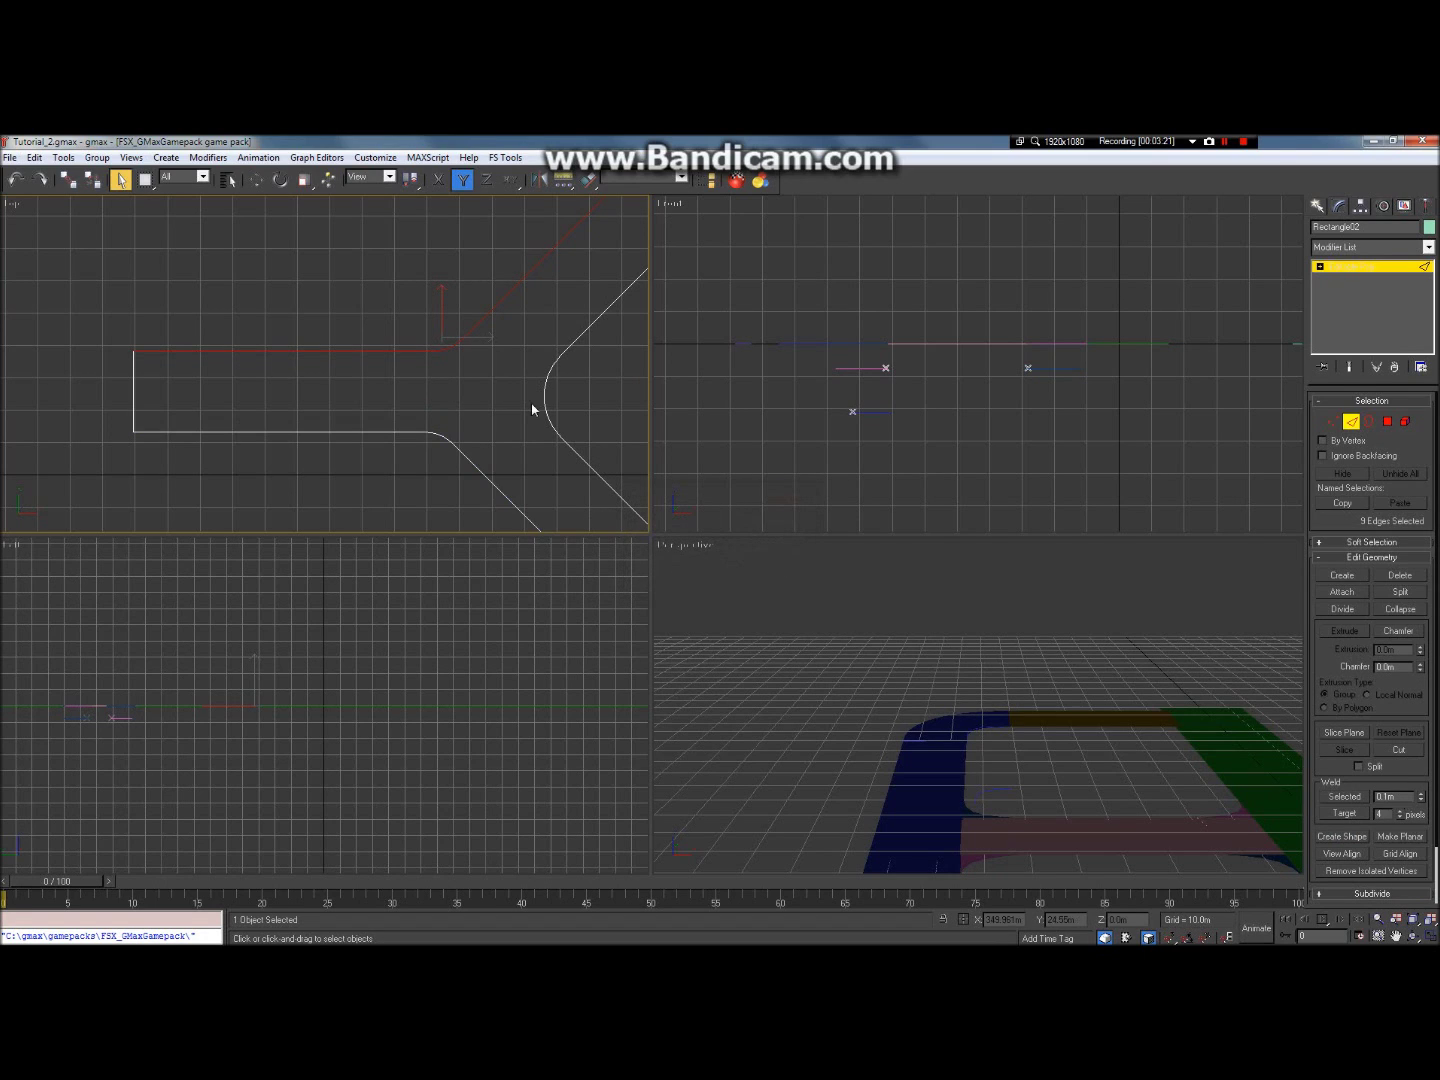
left_click(1337, 839)
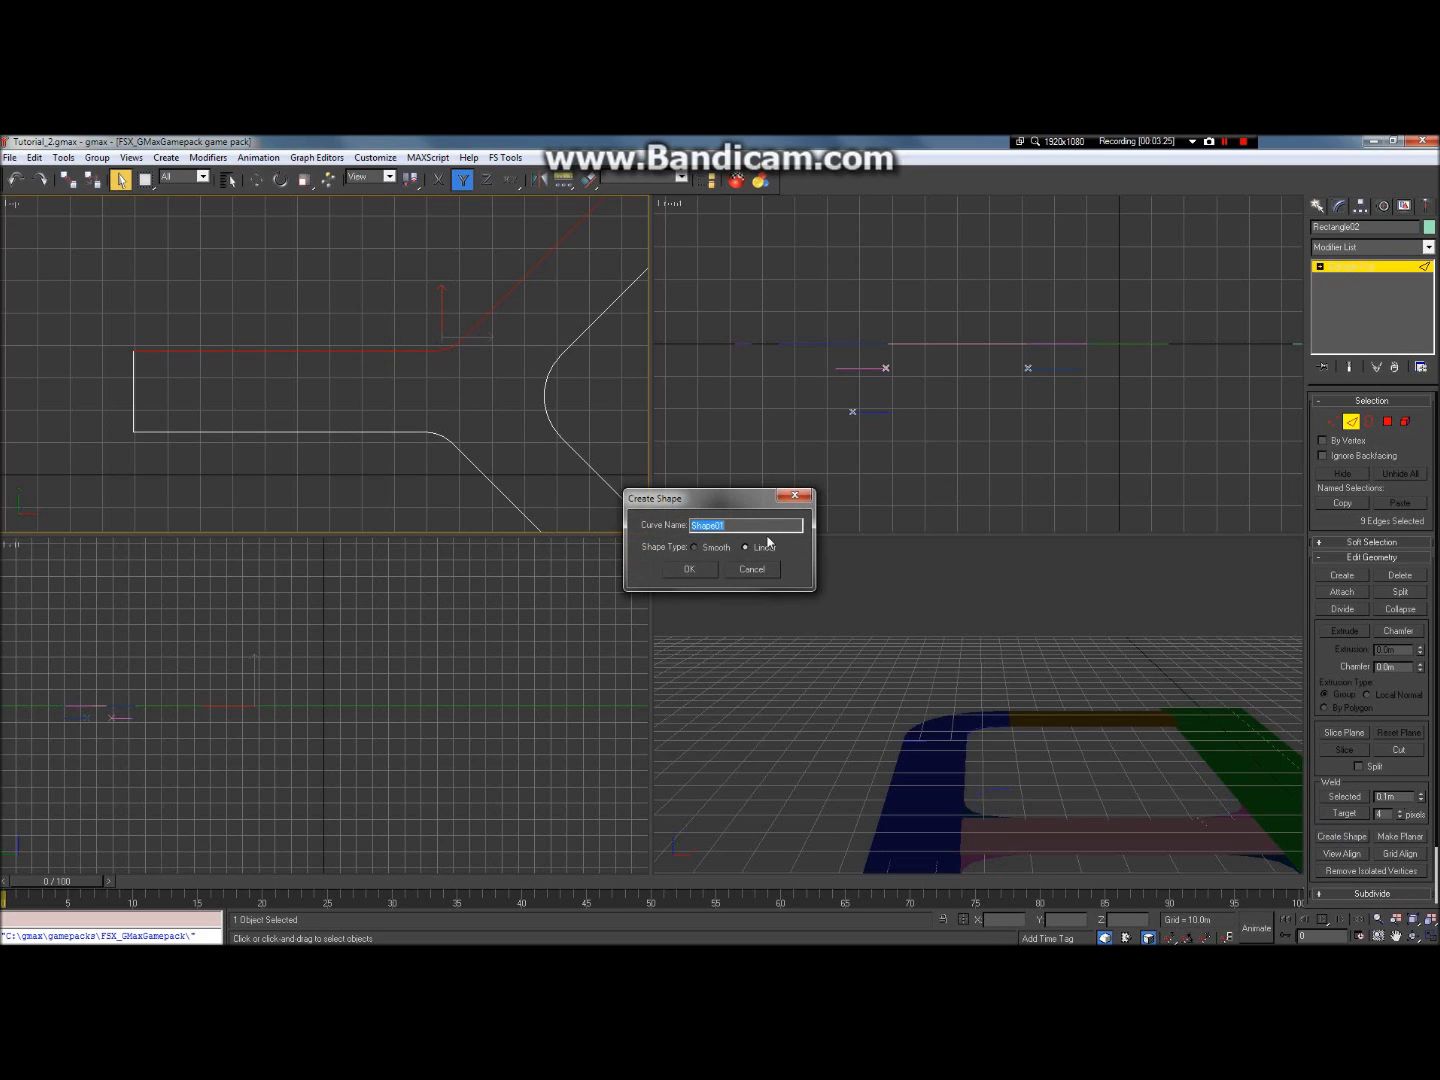
key("BackSpace")
left_click(690, 569)
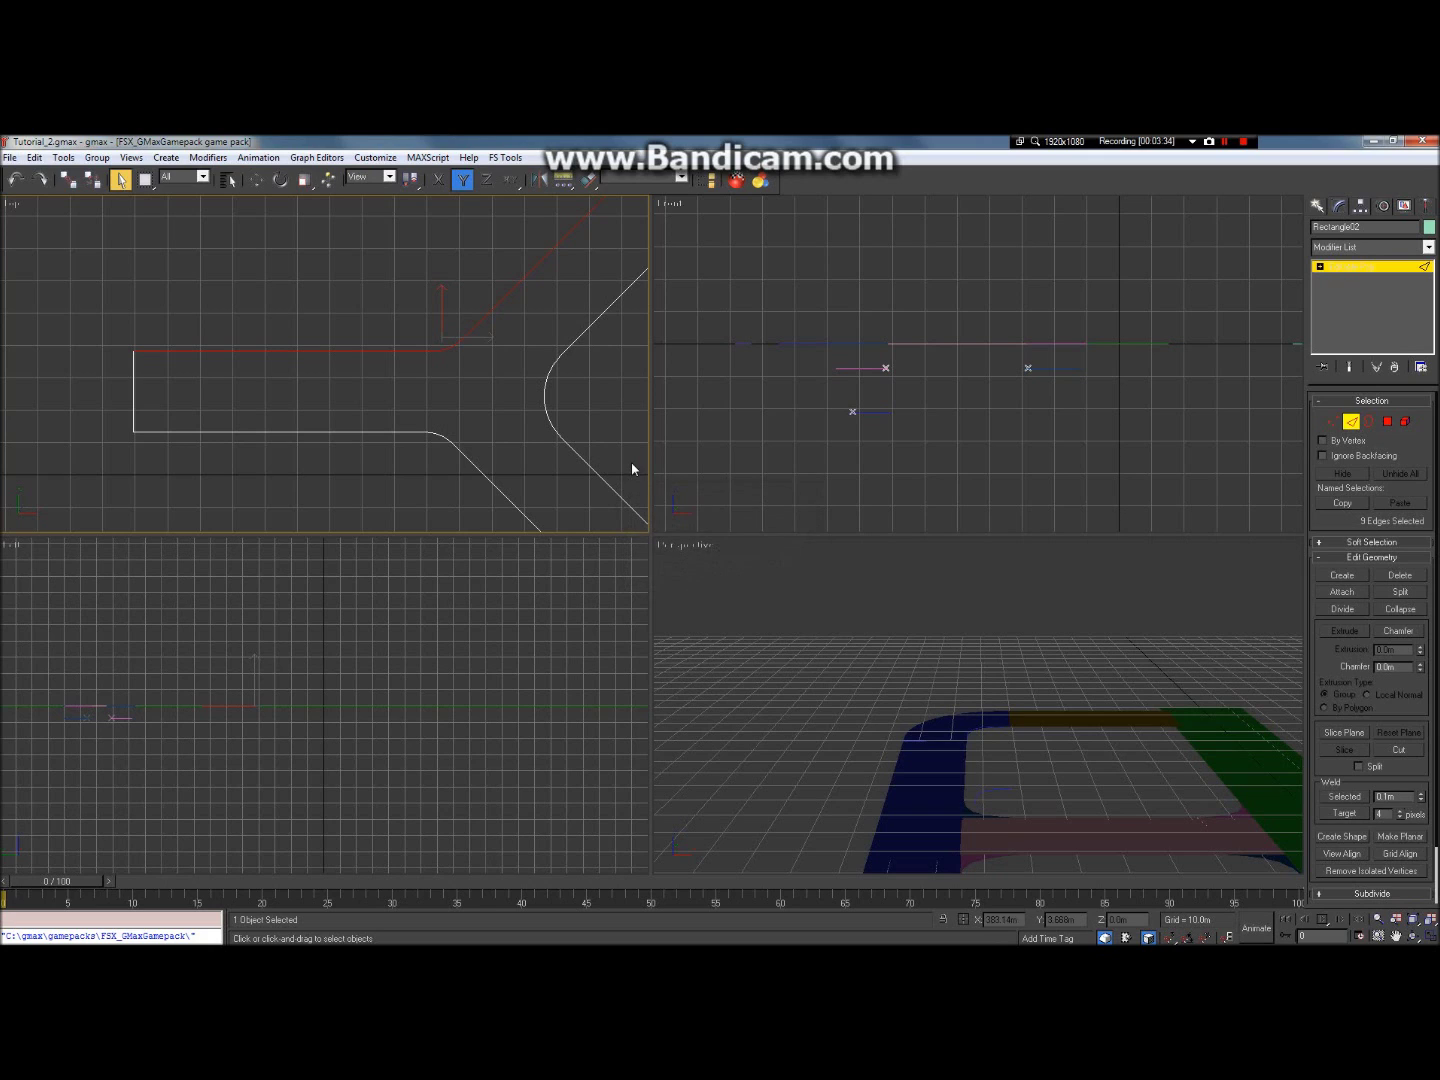
Step: Leave Edge sub-object editing, check the extracted outline shapes around the Y, and clear the selection
left_click(216, 323)
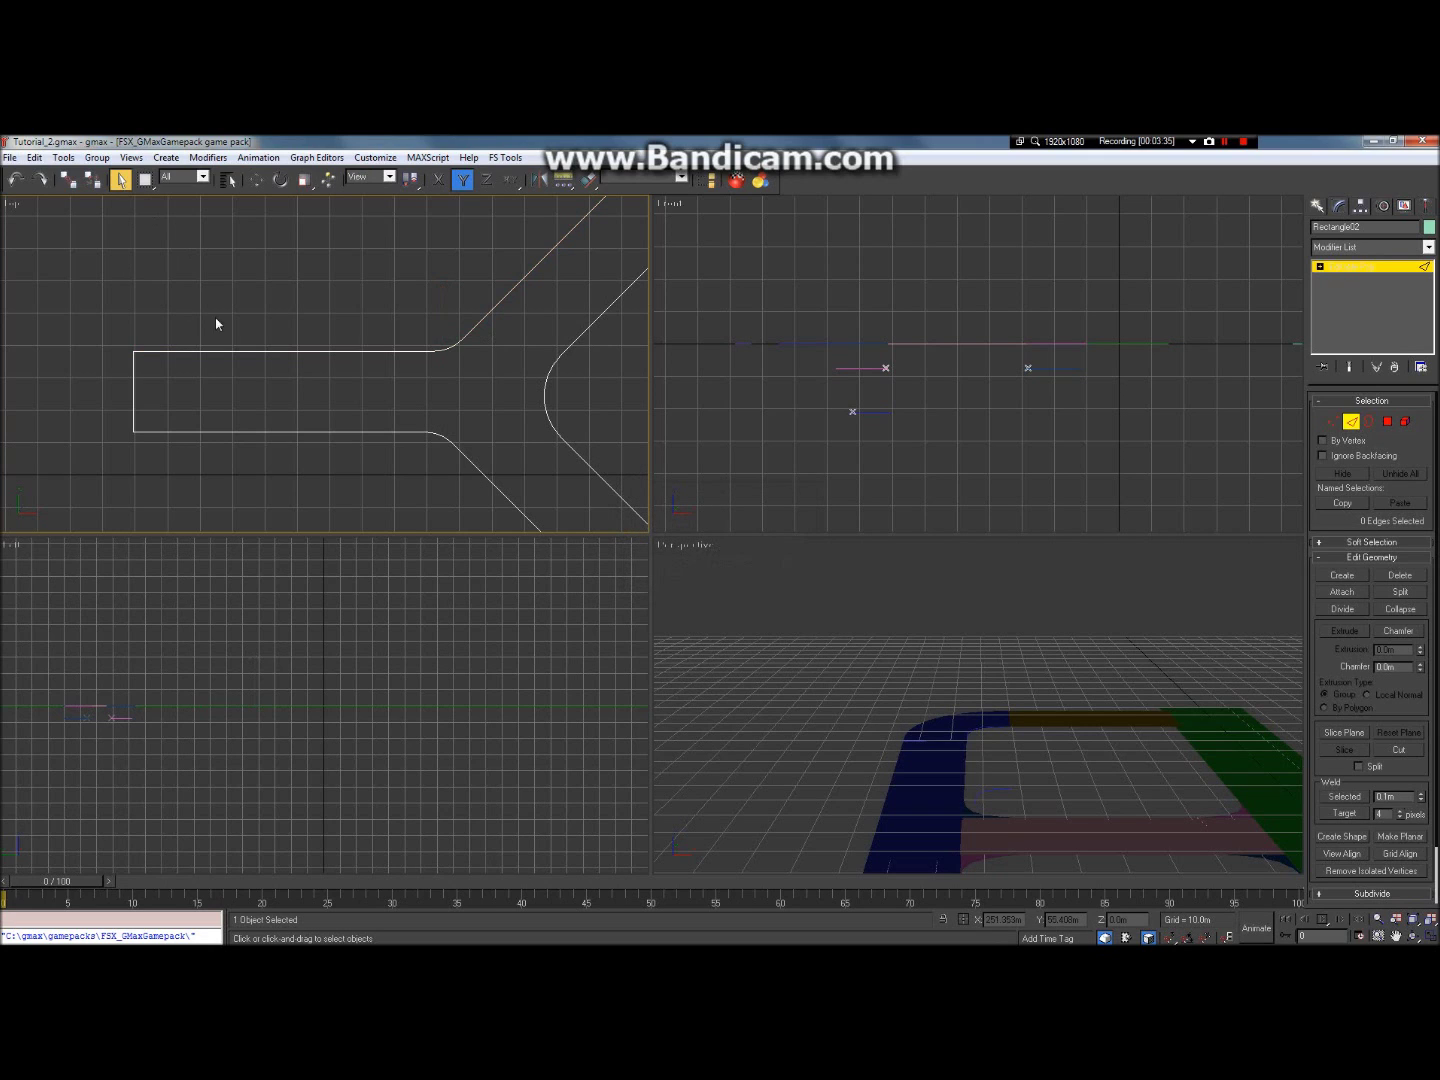
left_click(258, 431)
left_click(357, 411)
left_click(1318, 207)
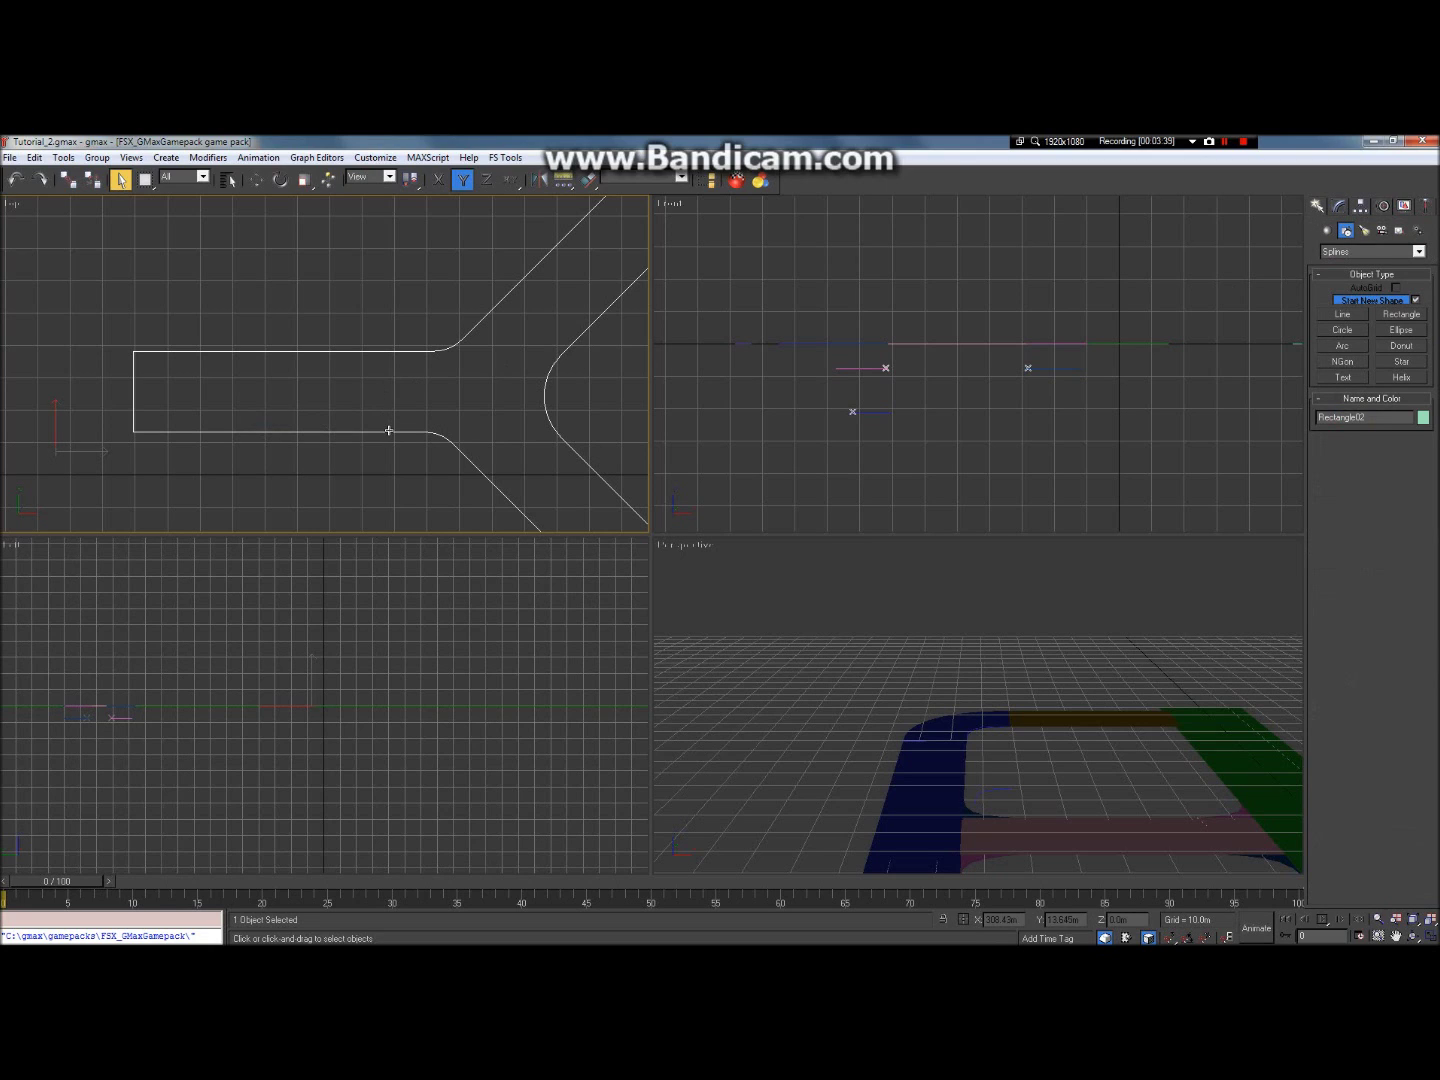
left_click(389, 352)
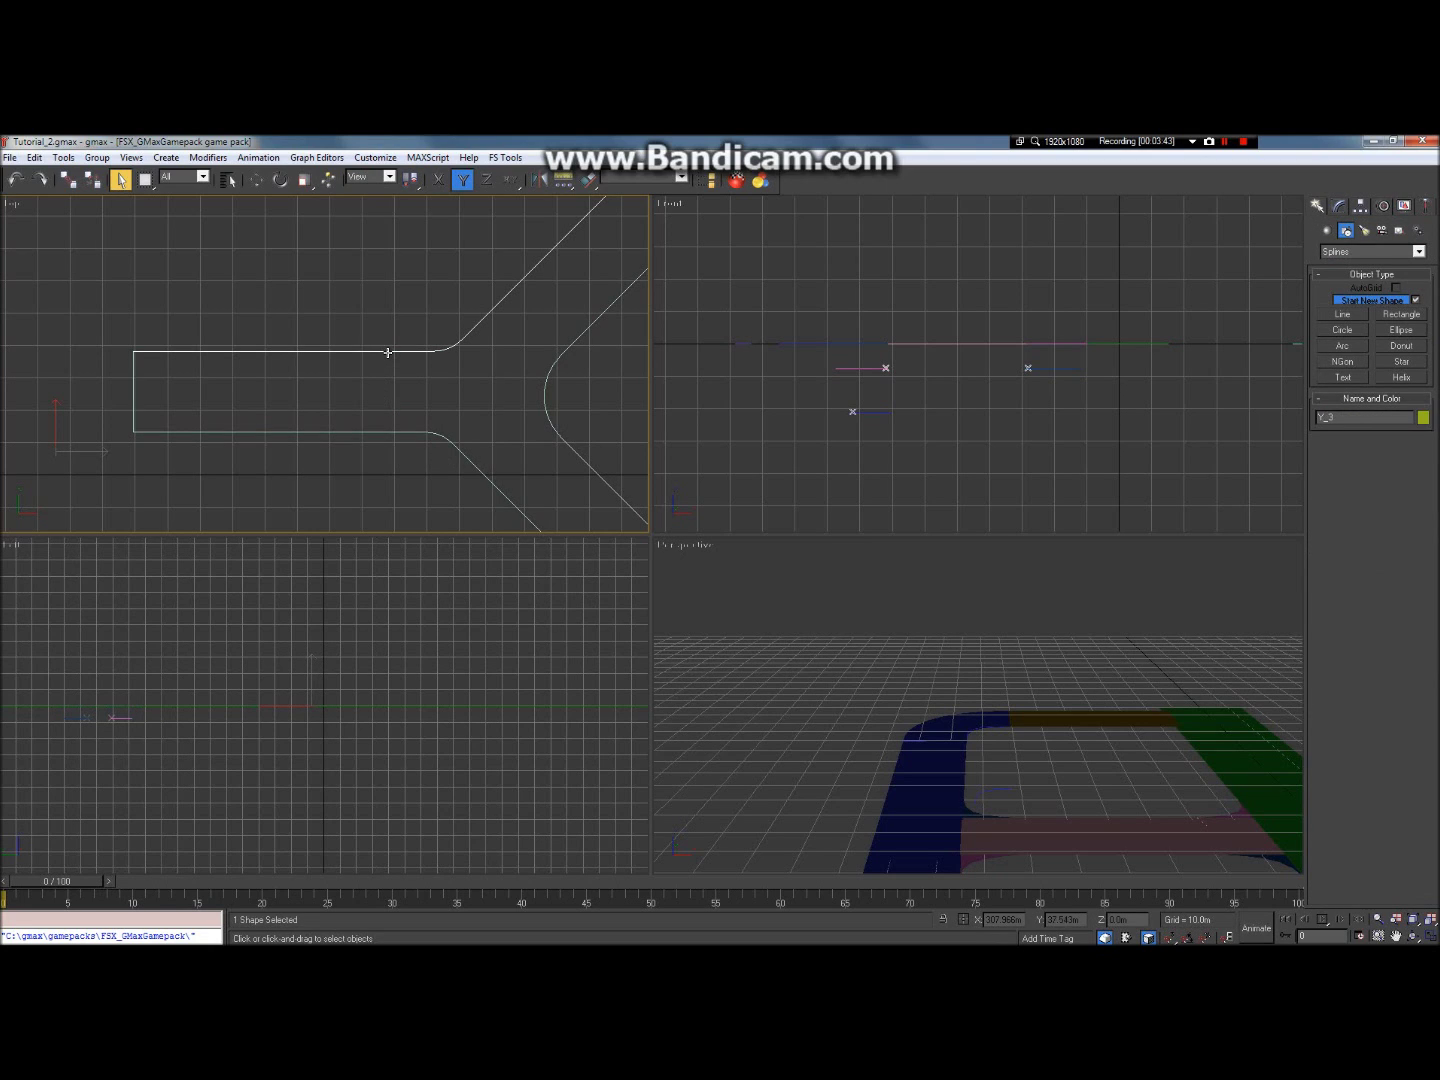
left_click(395, 425)
scroll(411, 350, "down", 2)
scroll(465, 429, "up", 2)
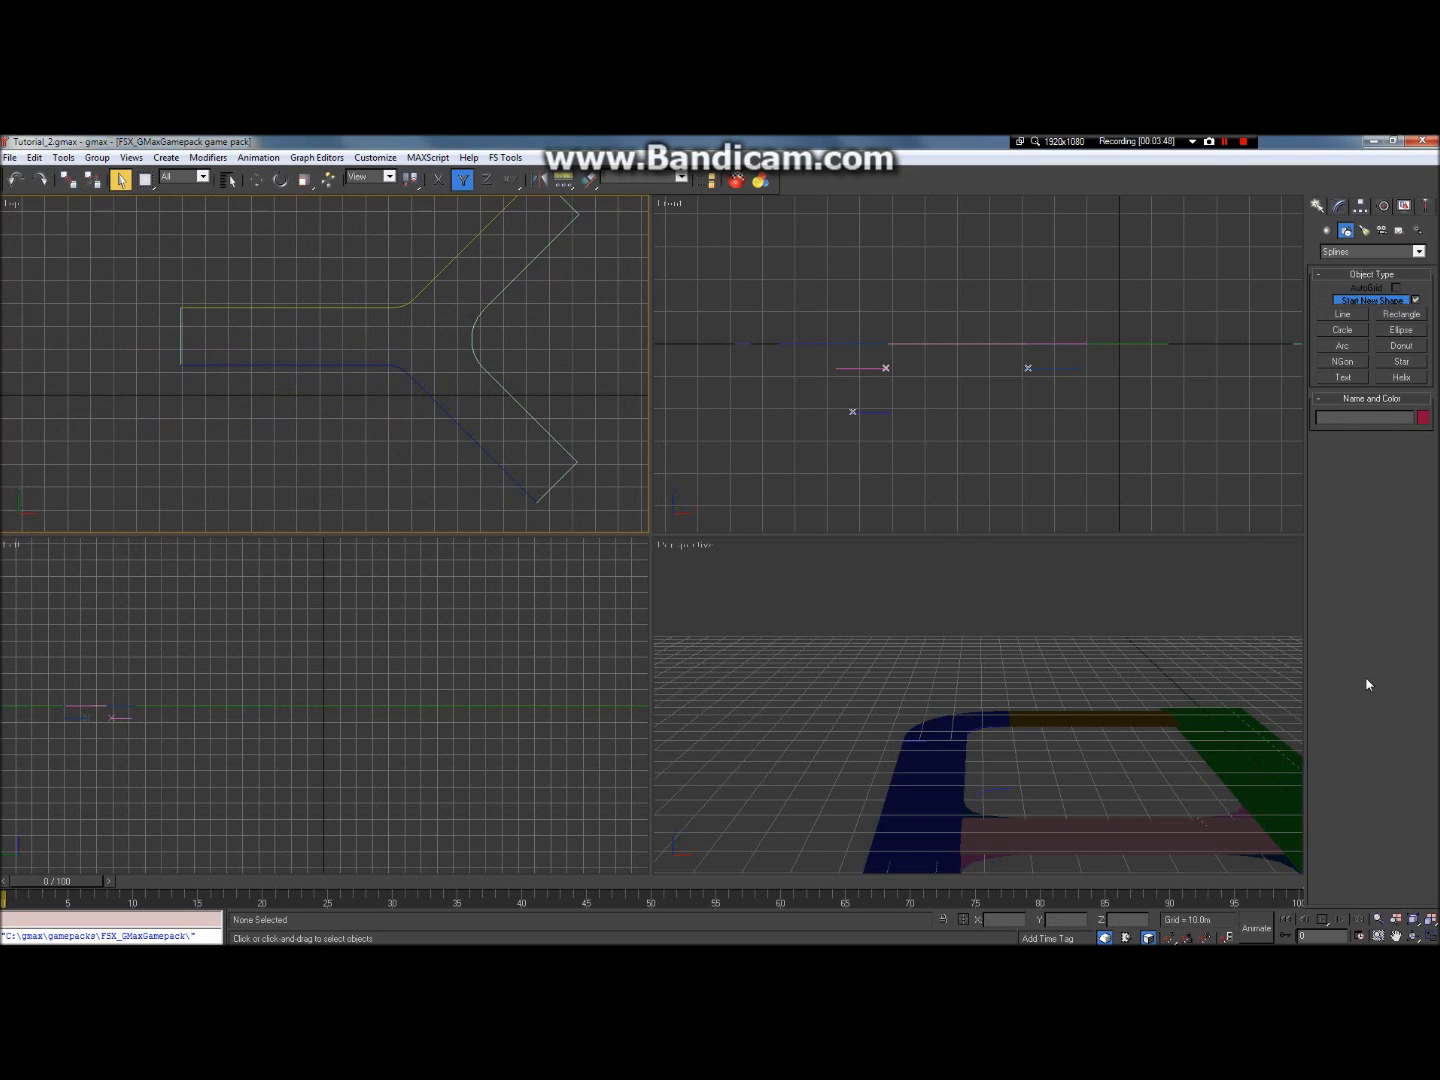
Step: Check the extracted Y outline shapes in an enlarged Top view by selecting them one after another
left_click(1430, 935)
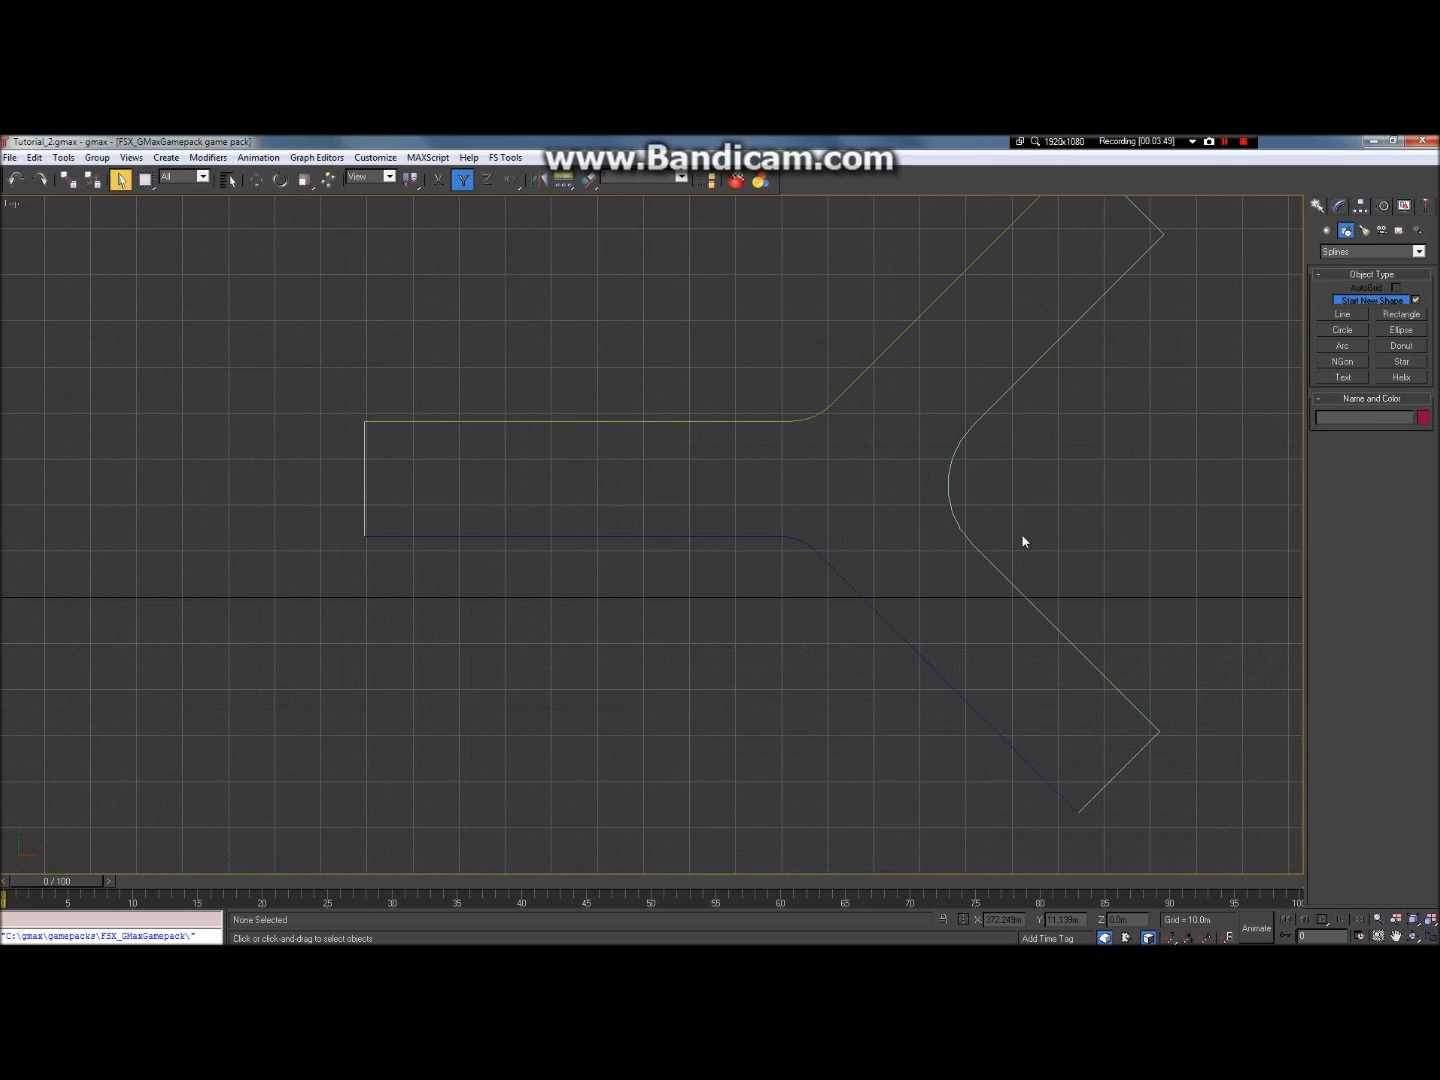
left_click(949, 503)
left_click(952, 503)
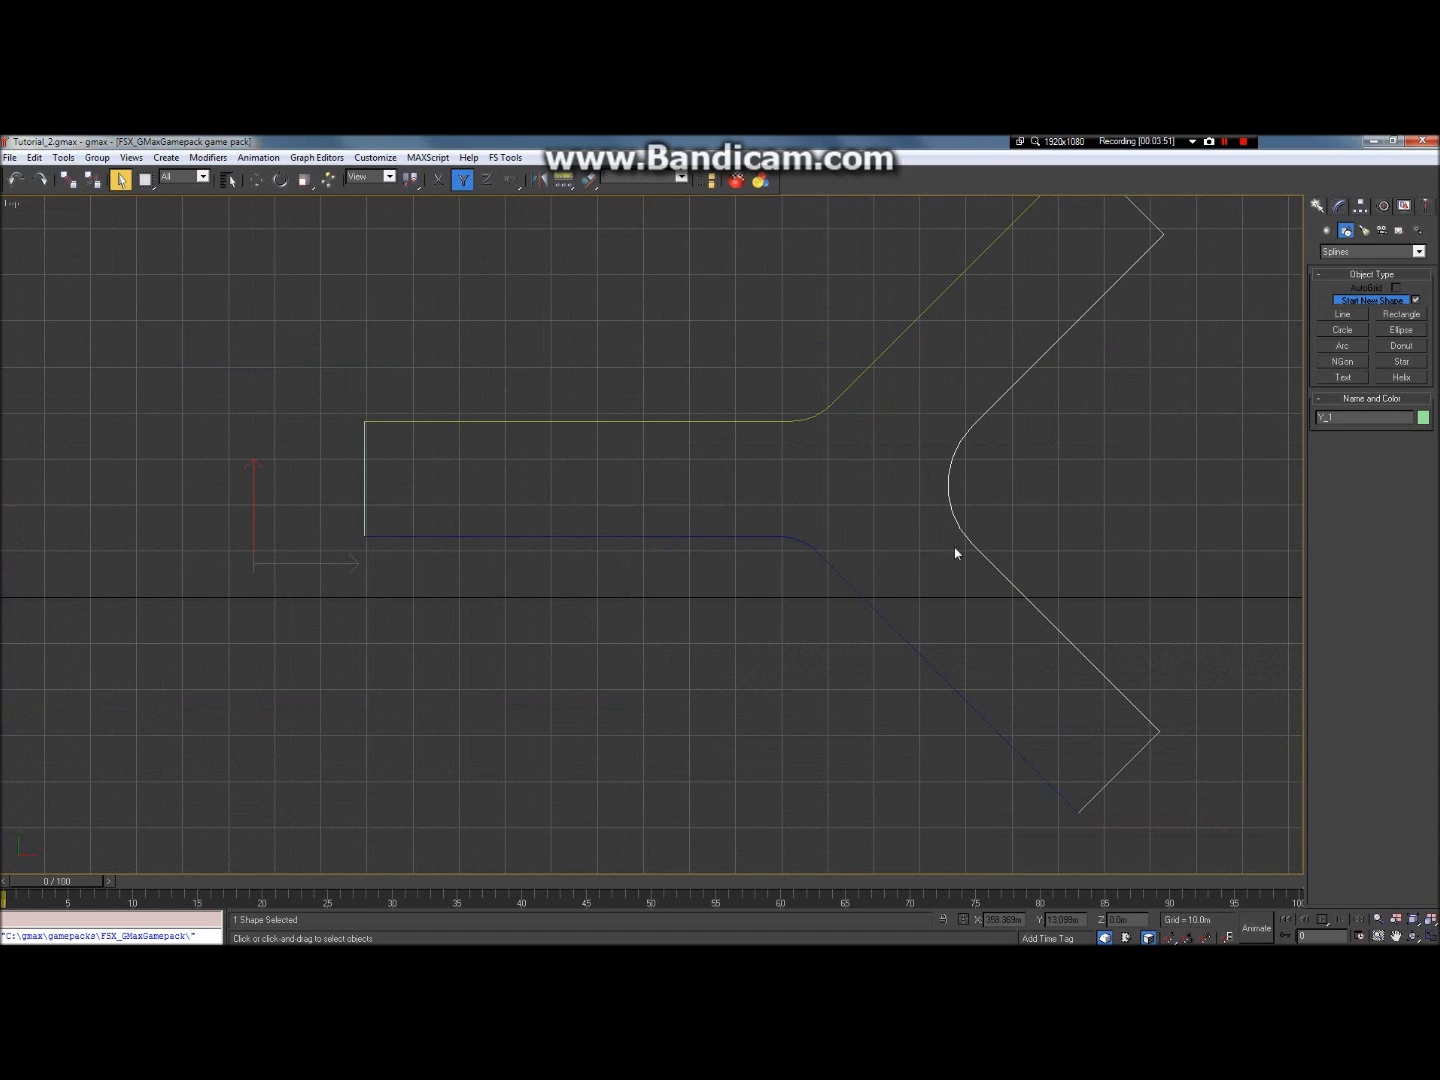
left_click(818, 420)
left_click(812, 543)
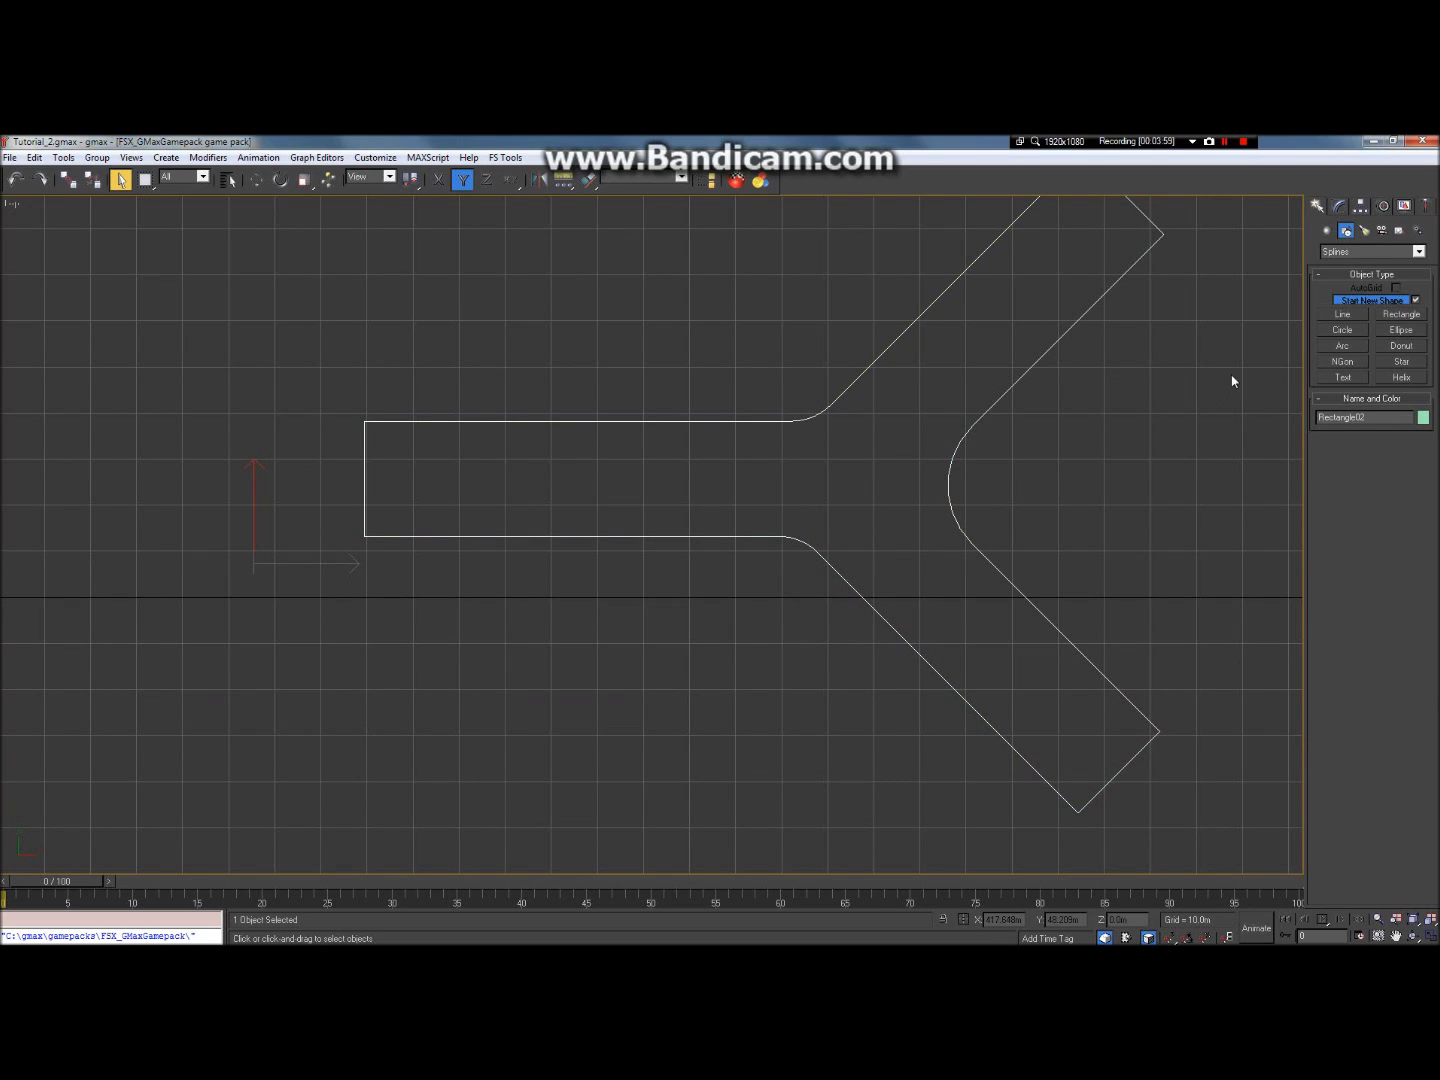
Step: Draw a rectangle about 39.3 m long in the Front view, beside the existing shapes, and set its width to 5 m
left_click(1412, 315)
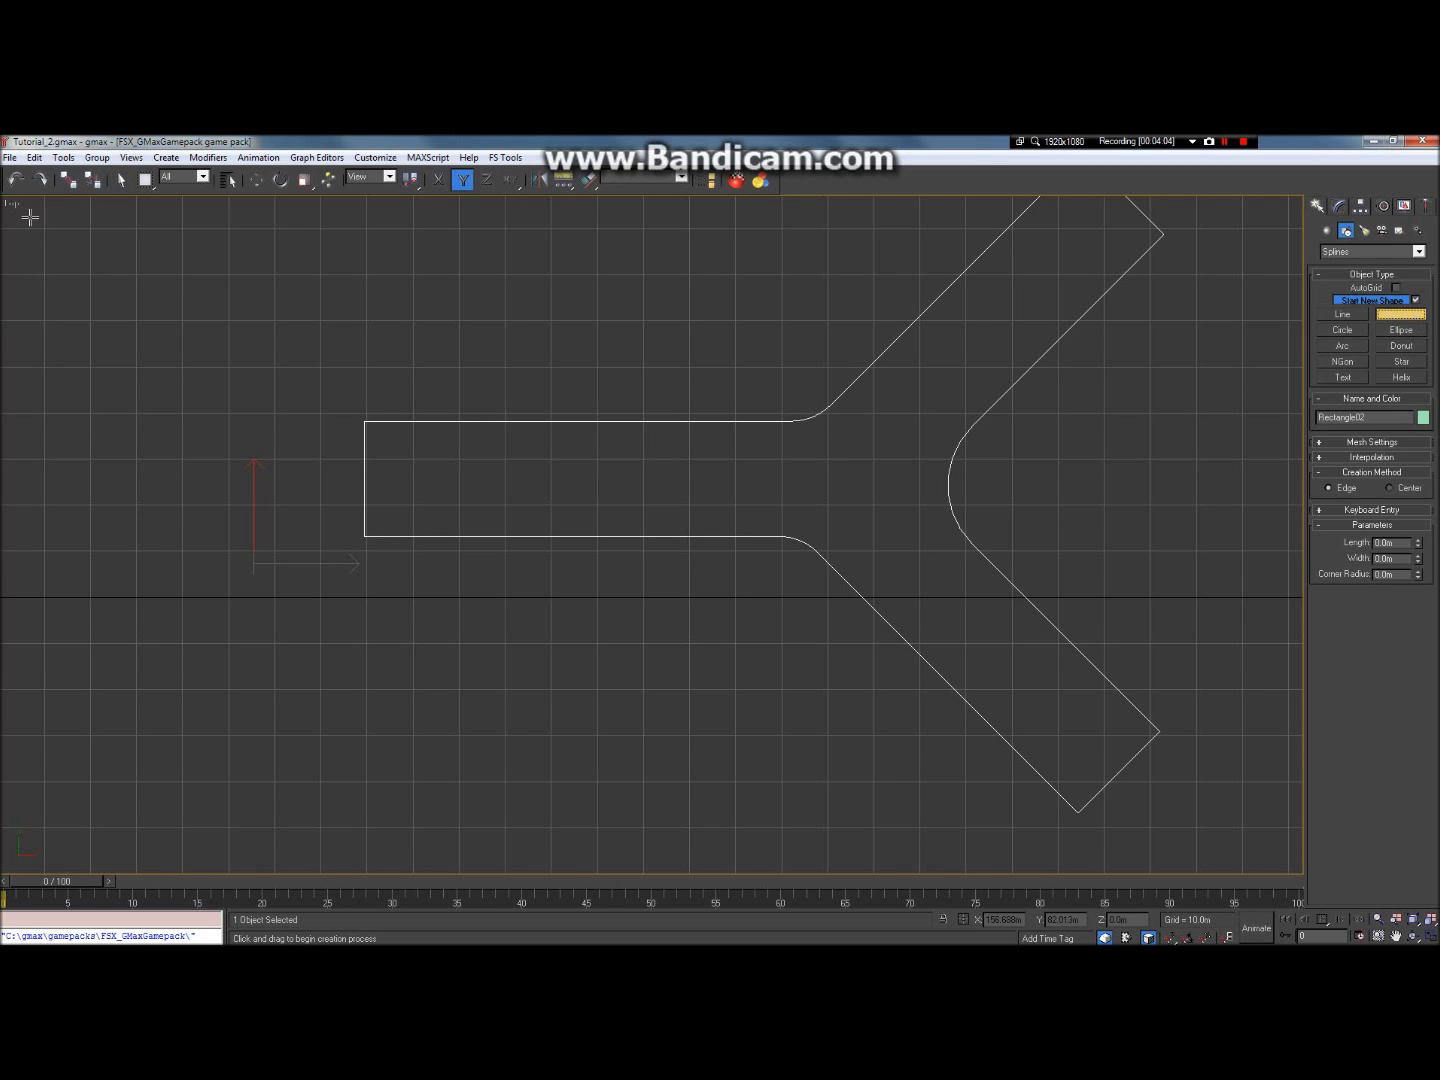
left_click(1430, 936)
left_click(966, 422)
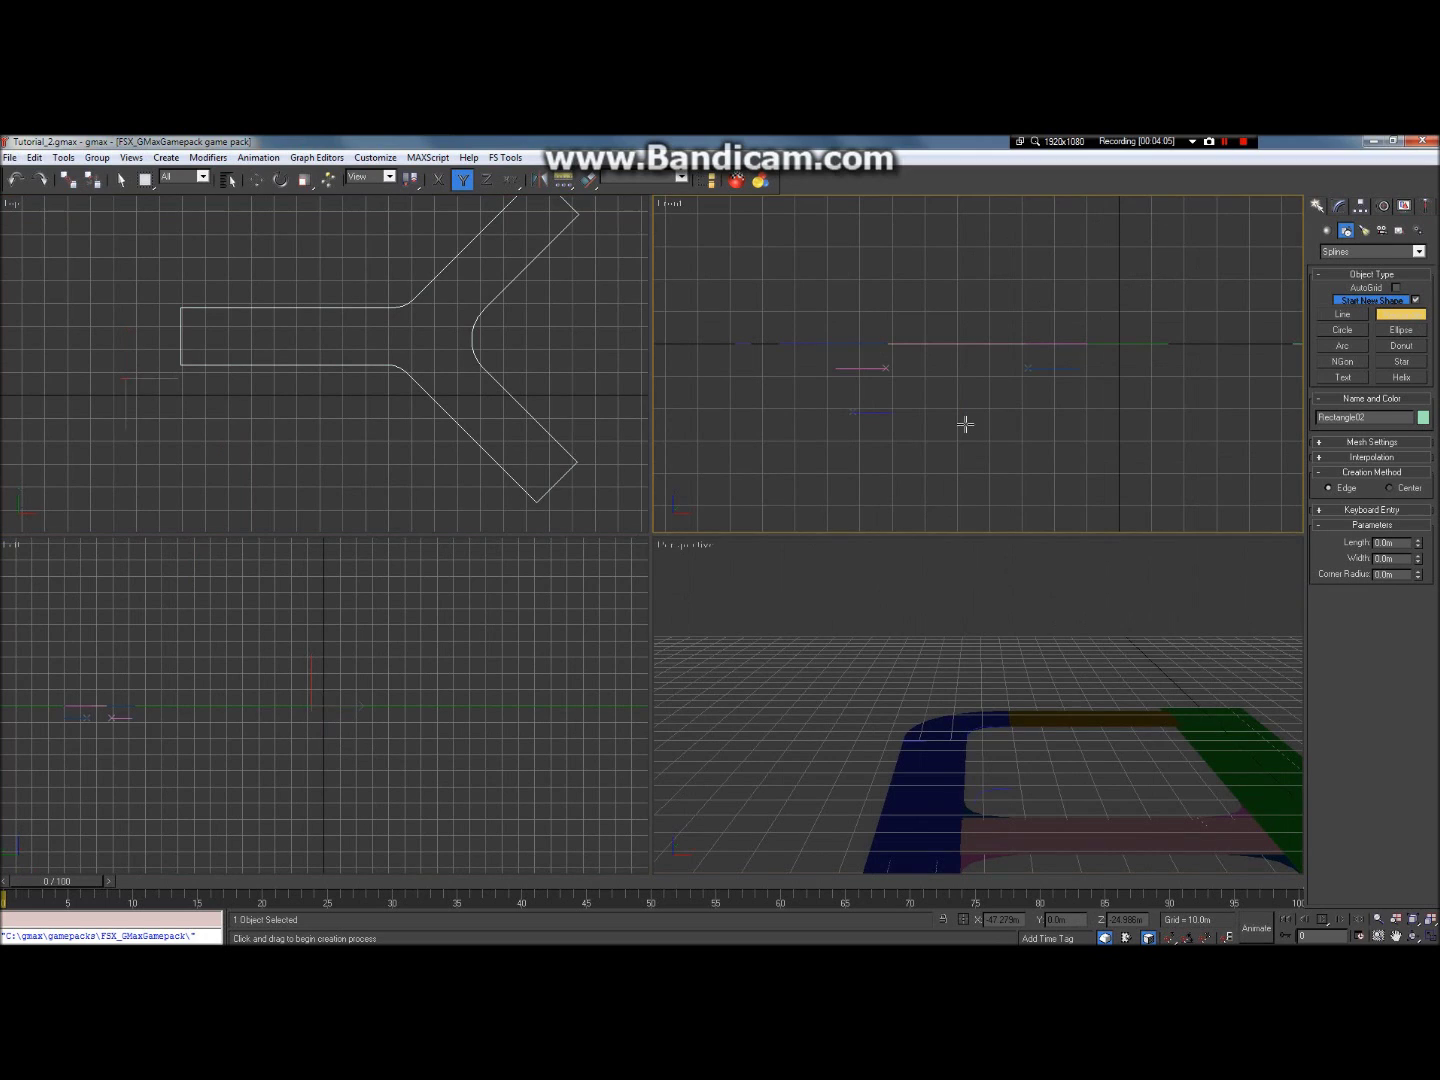
left_click(1430, 936)
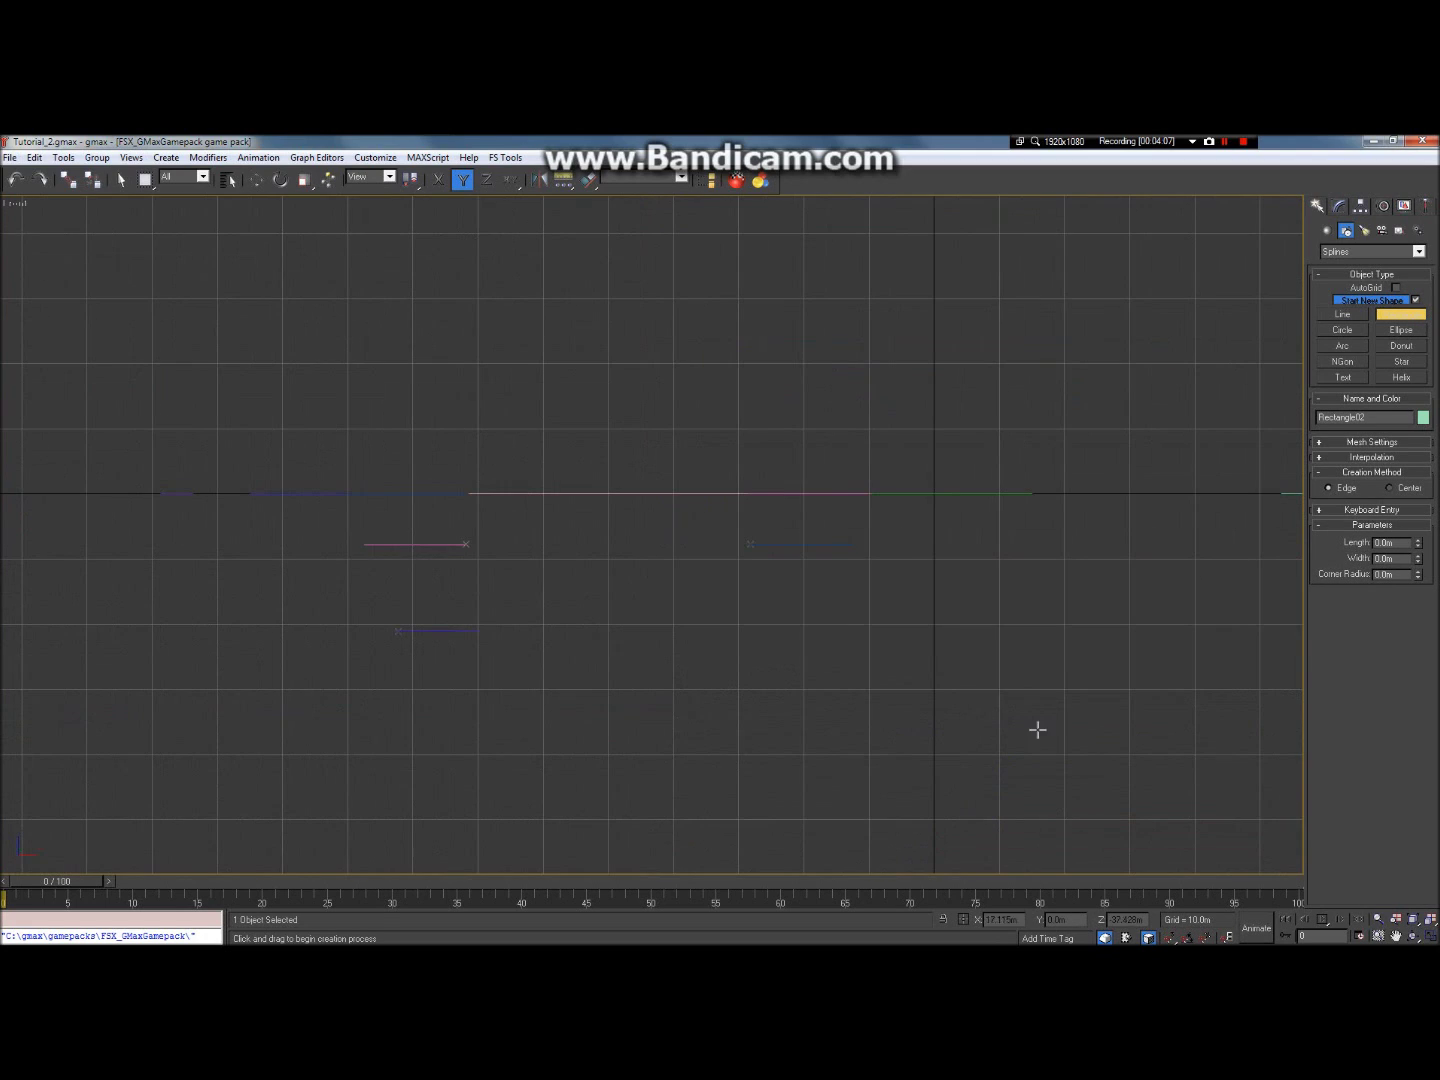
left_click_drag(1108, 476, 1203, 733)
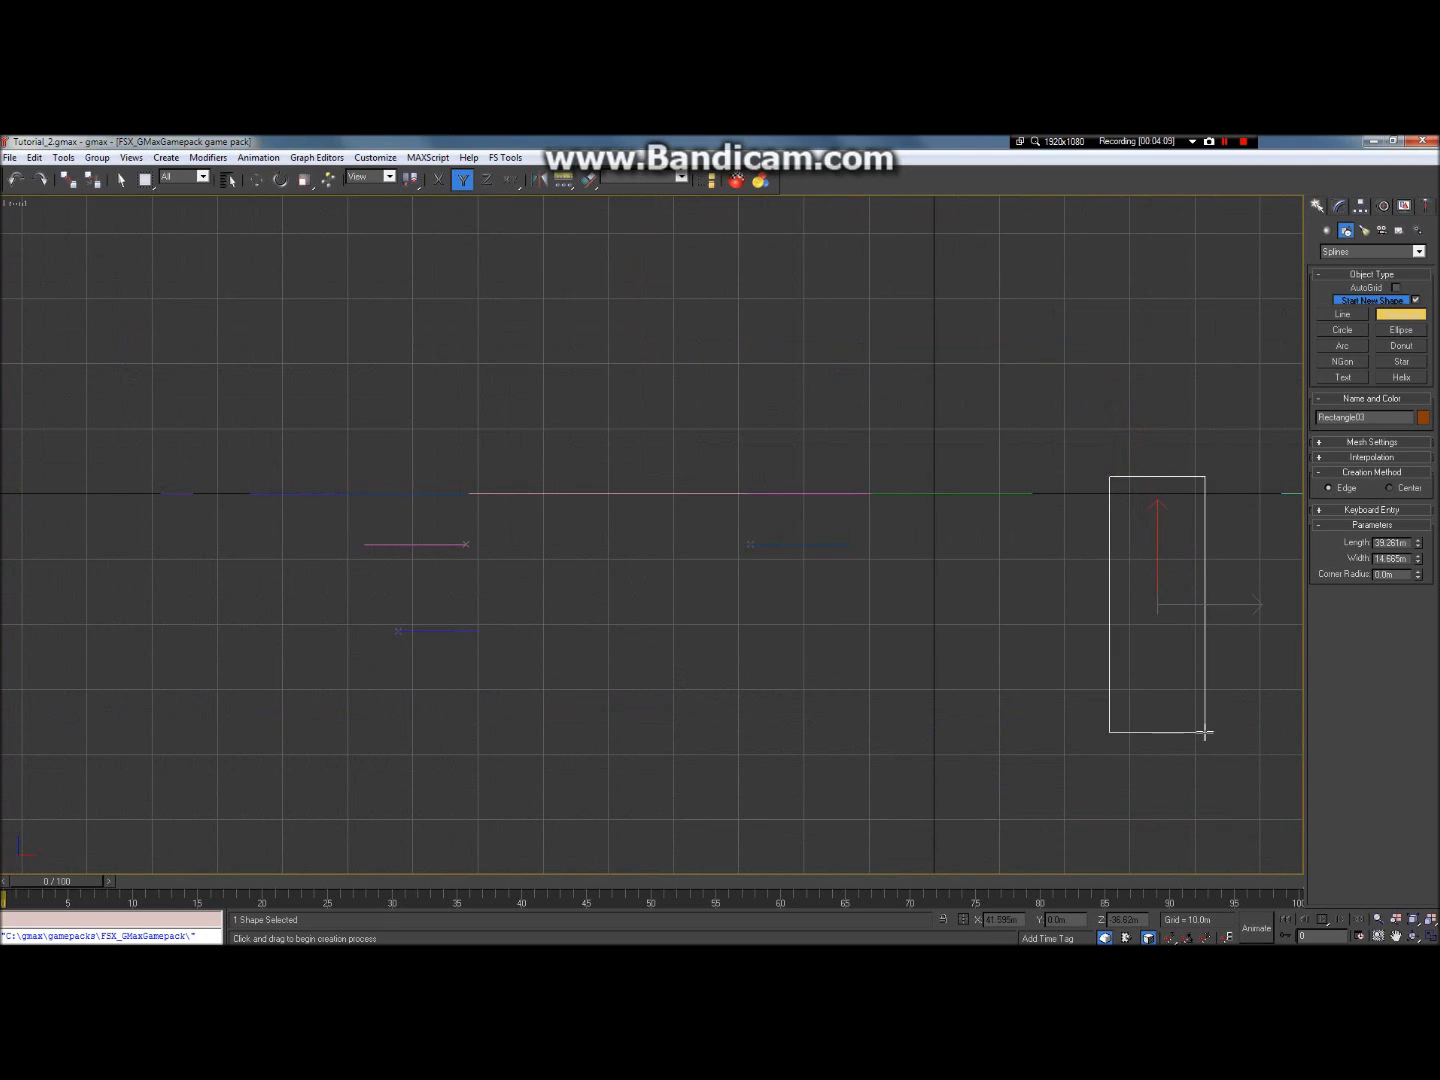
left_click(1354, 563)
type("5")
key("Return")
right_click(1176, 622)
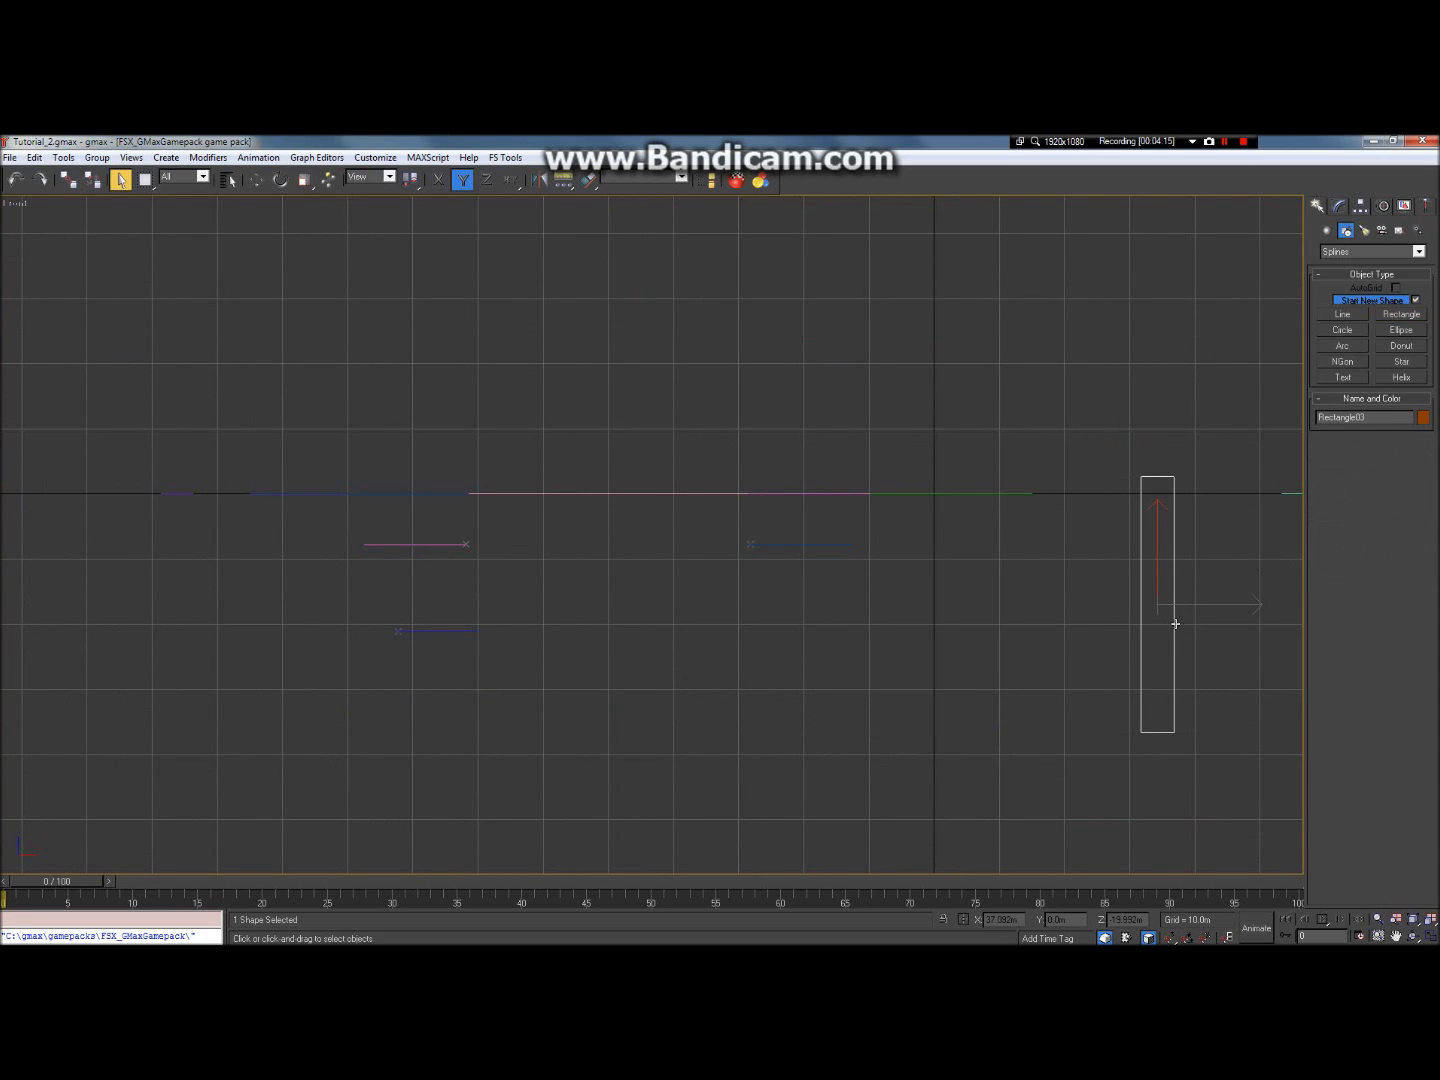
Step: Delete the new rectangle from the Front view
right_click(1176, 626)
left_click(1133, 628)
key("Delete")
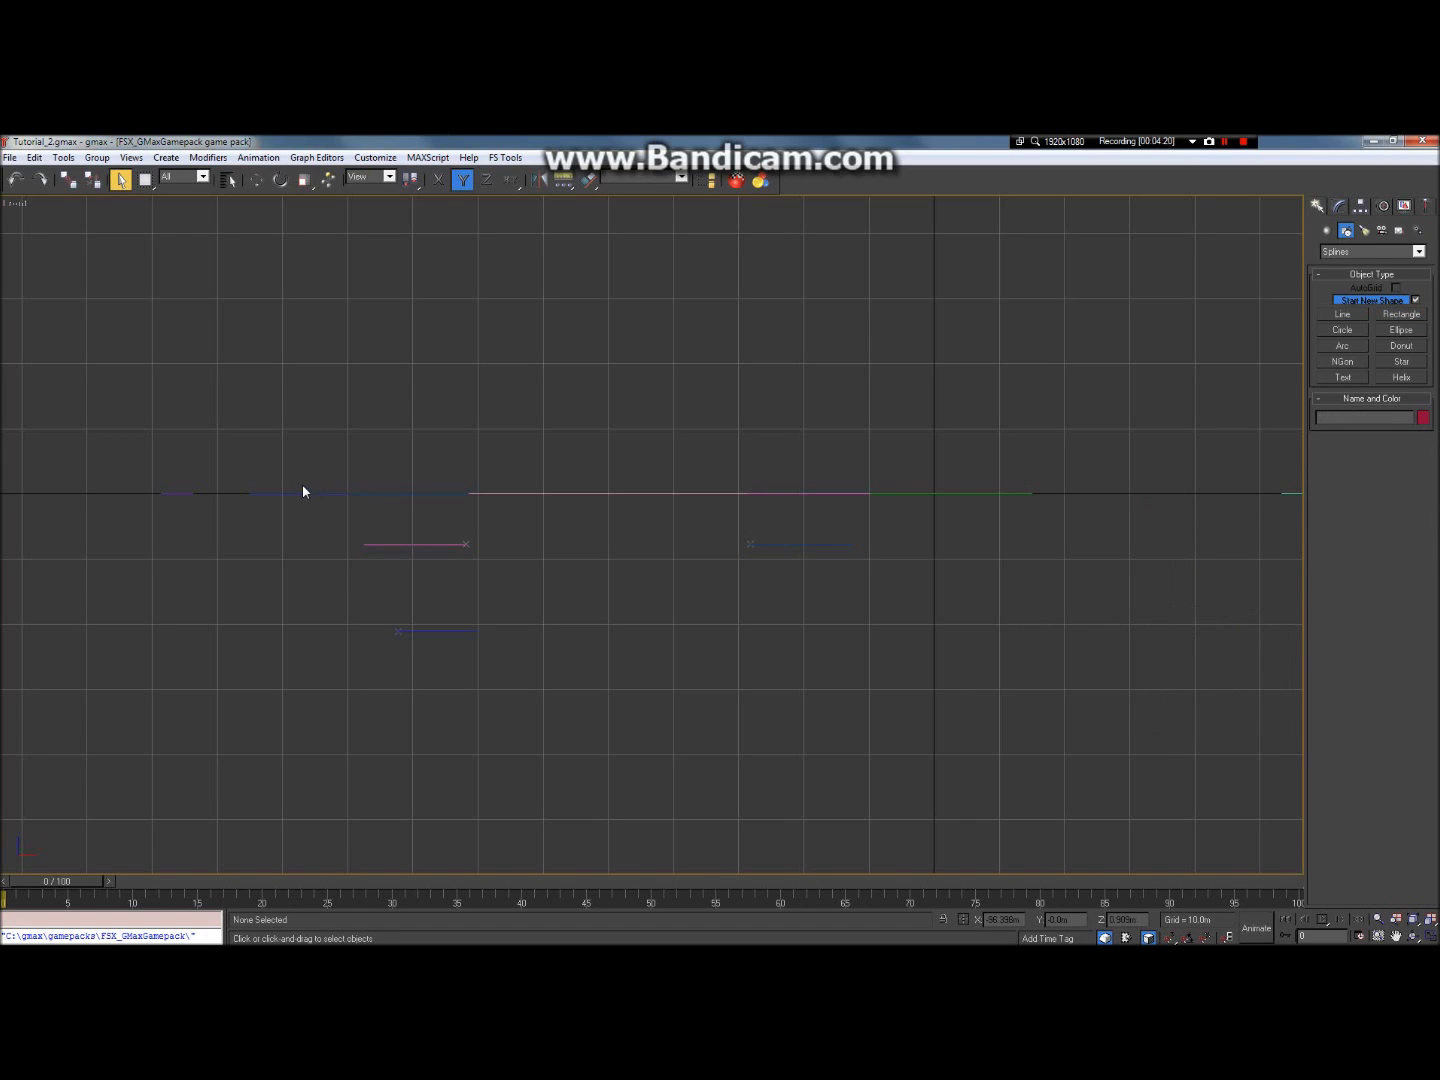
Step: Select the existing flat shape Rectangle01 in the Front view to identify it as the loft cross-section
left_click(185, 492)
left_click(1428, 937)
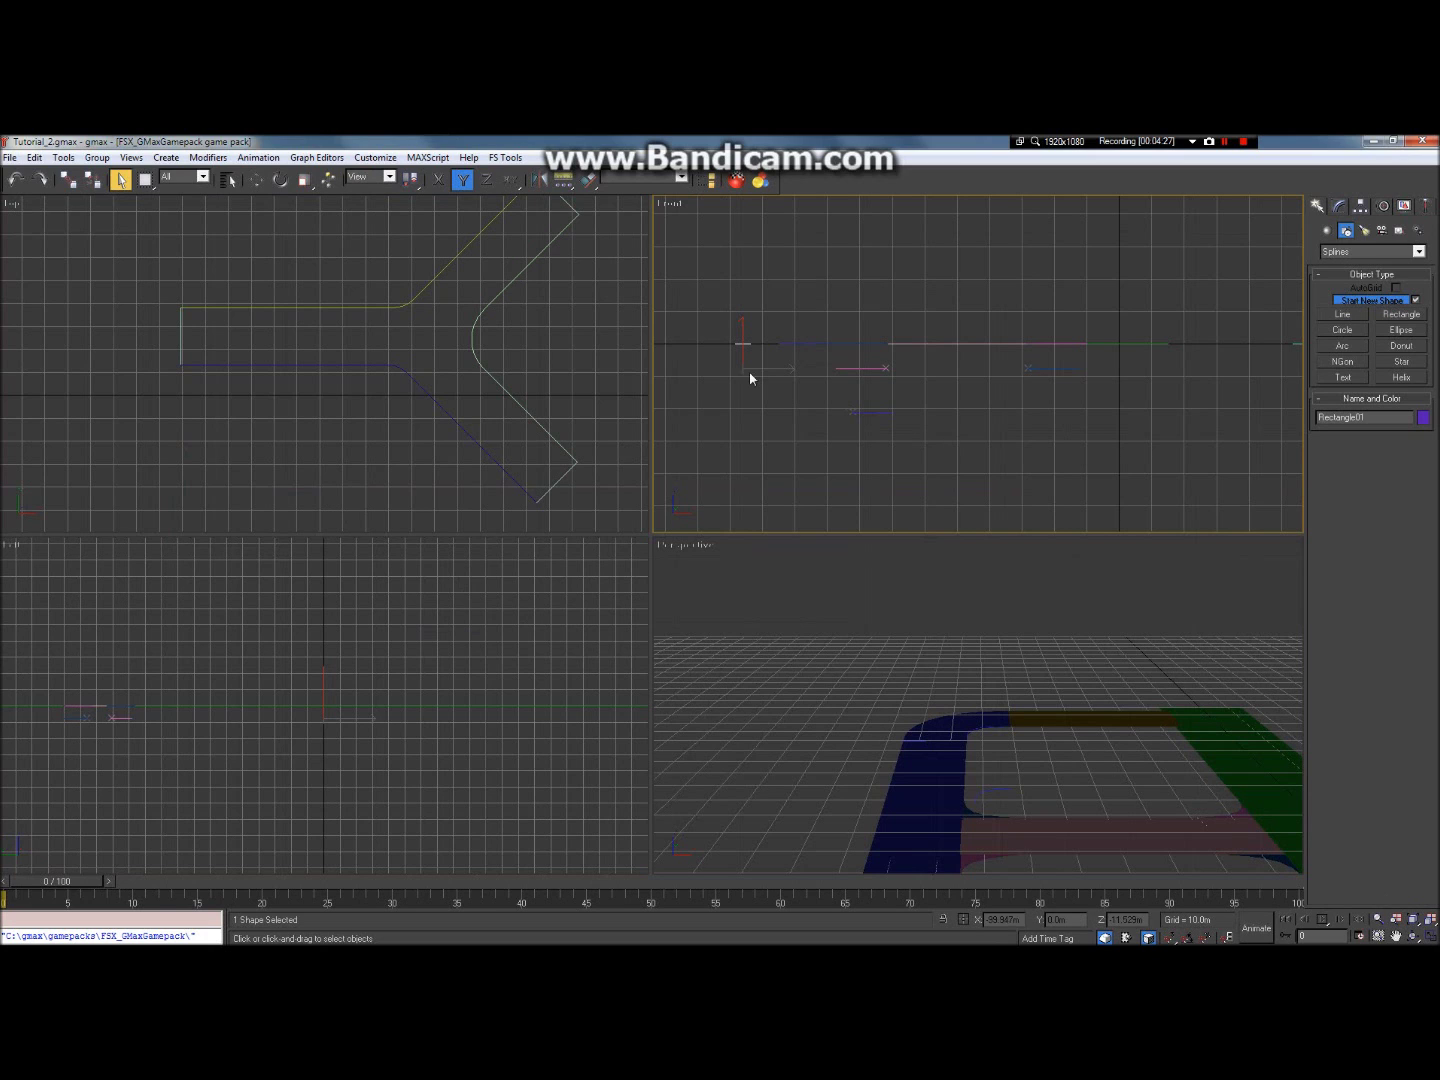
left_click(1398, 934)
left_click_drag(508, 370, 452, 363)
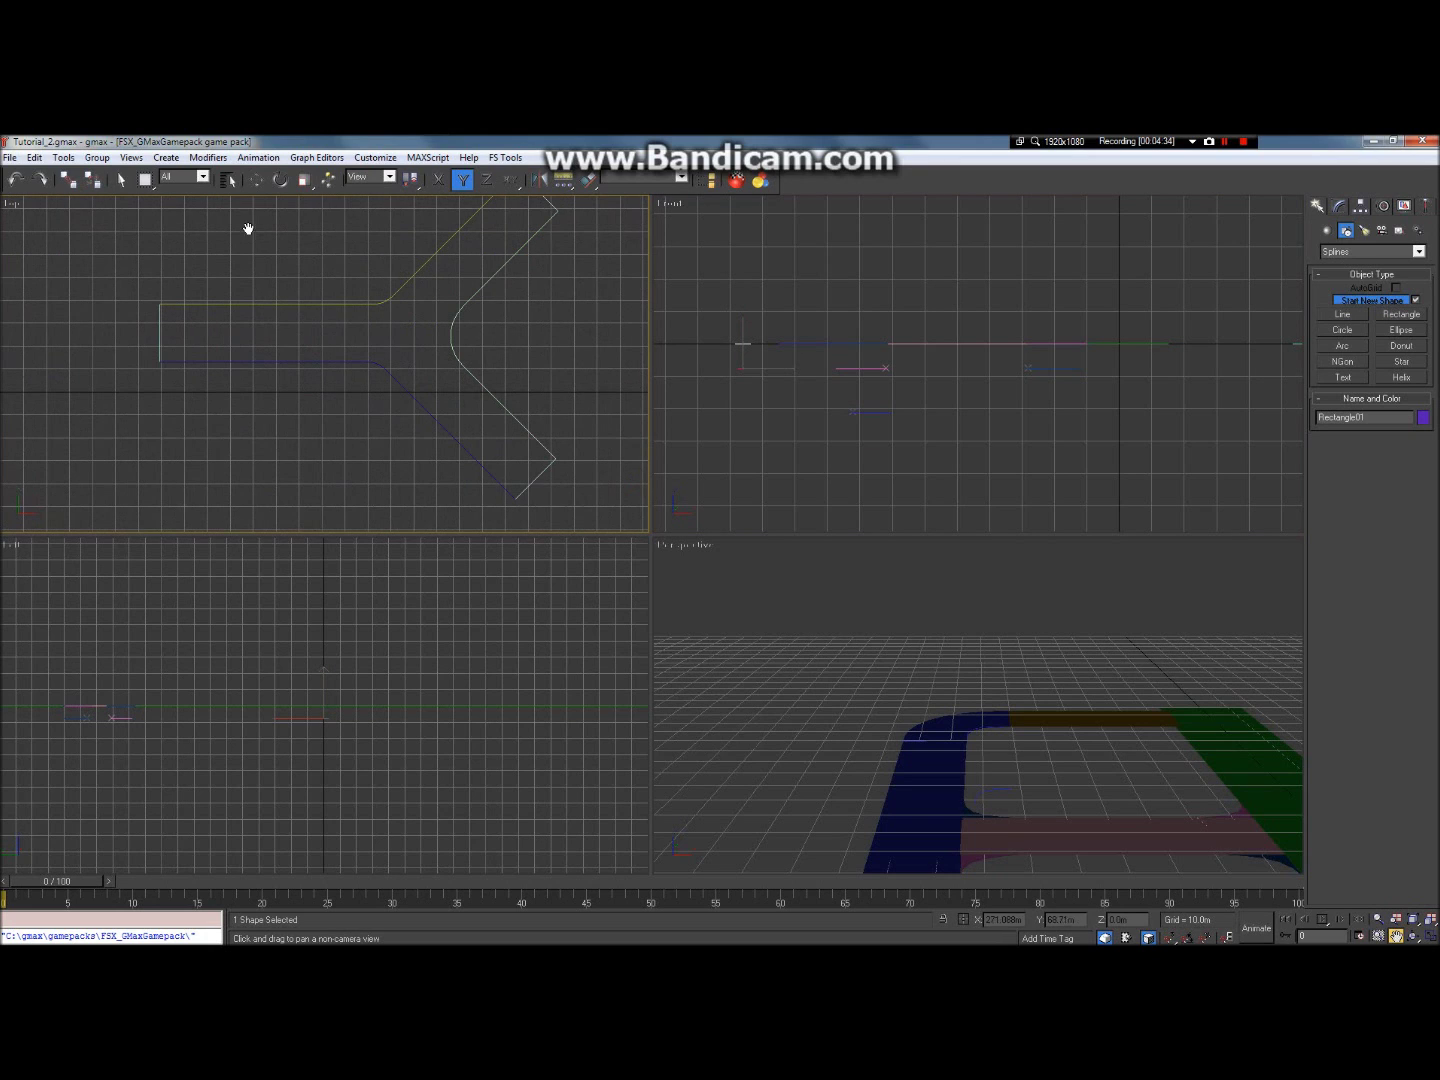
left_click(120, 179)
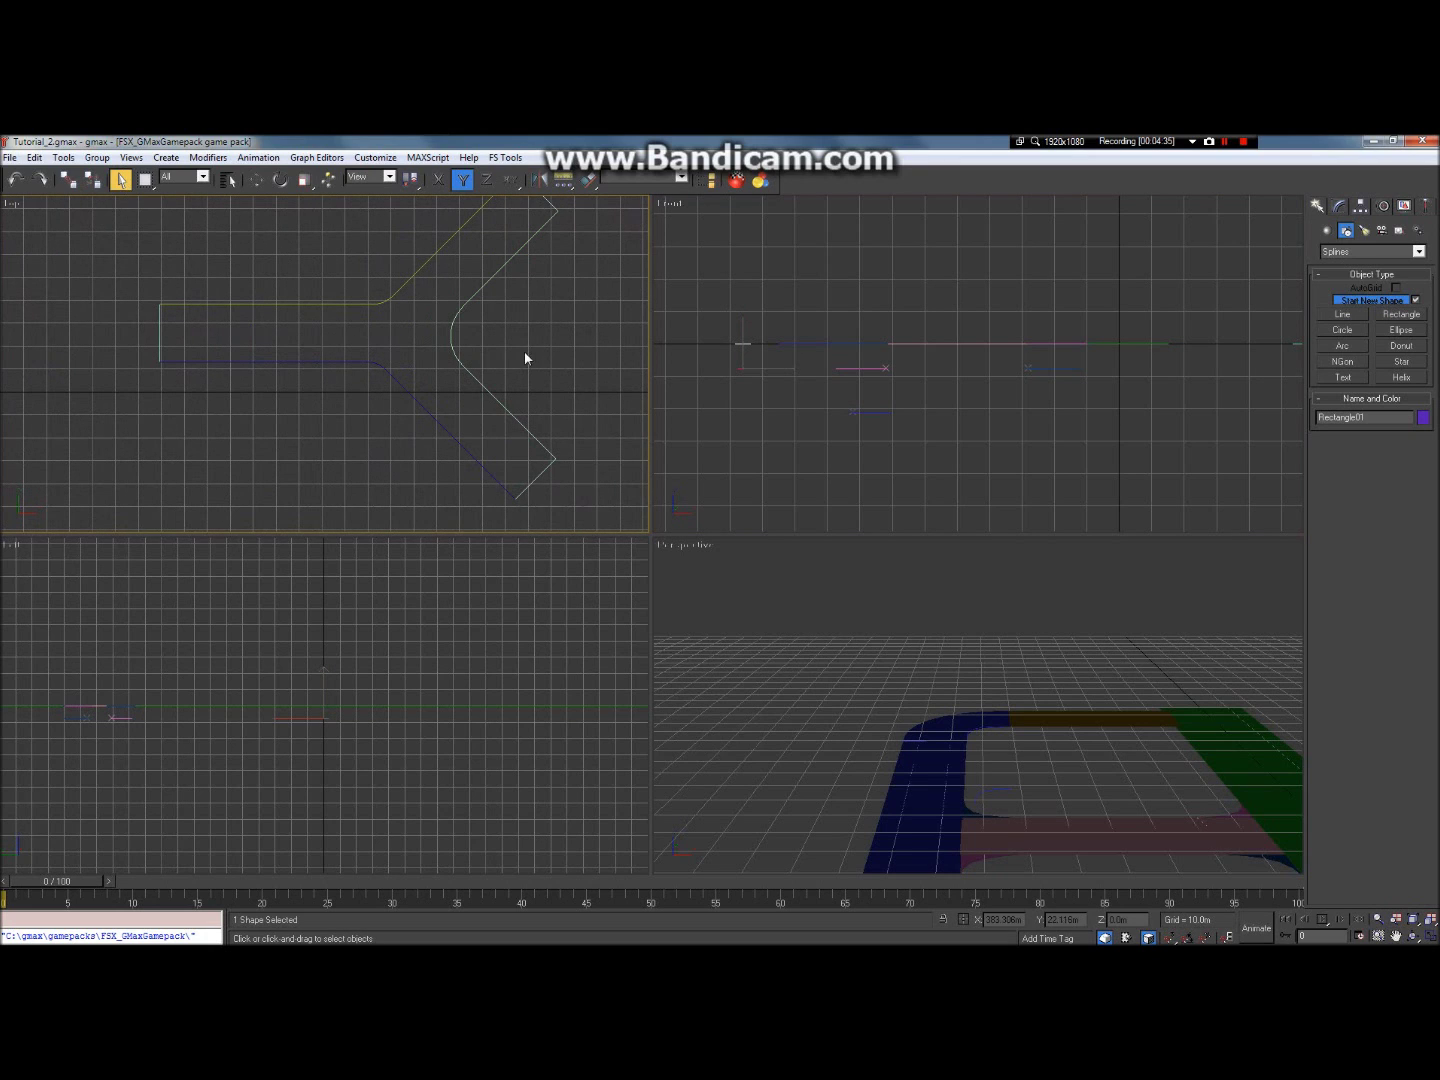
Step: Select the Y_1 line between the diagonal arms and switch geometry creation to Compound Objects
left_click(470, 377)
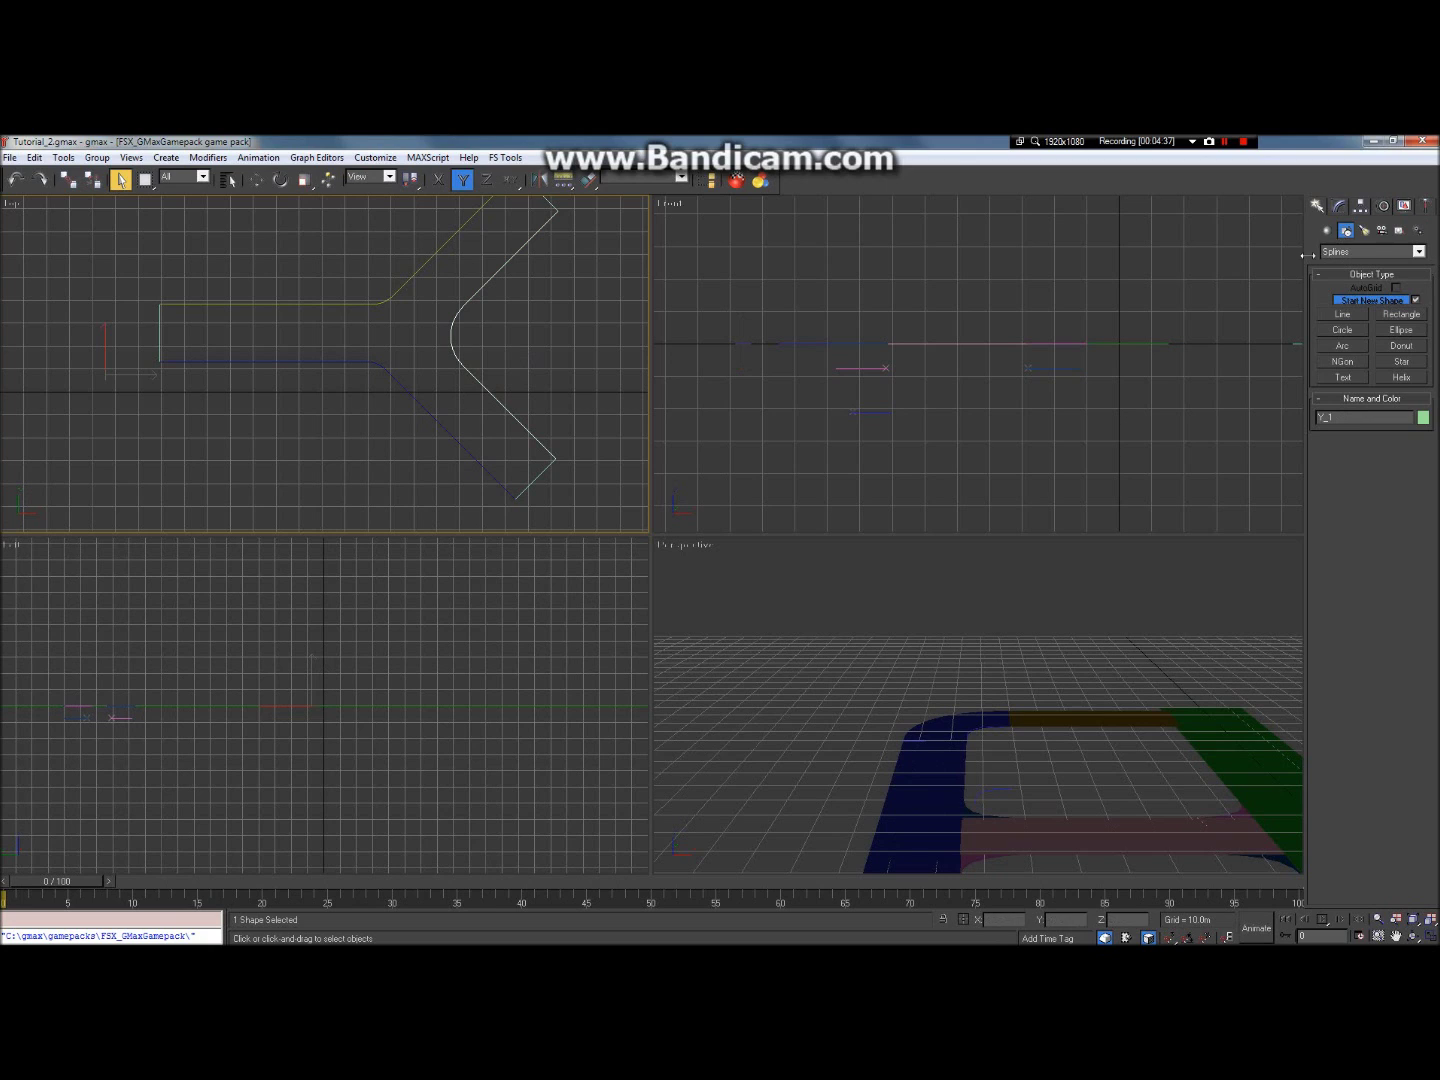
left_click(1328, 229)
left_click(1371, 251)
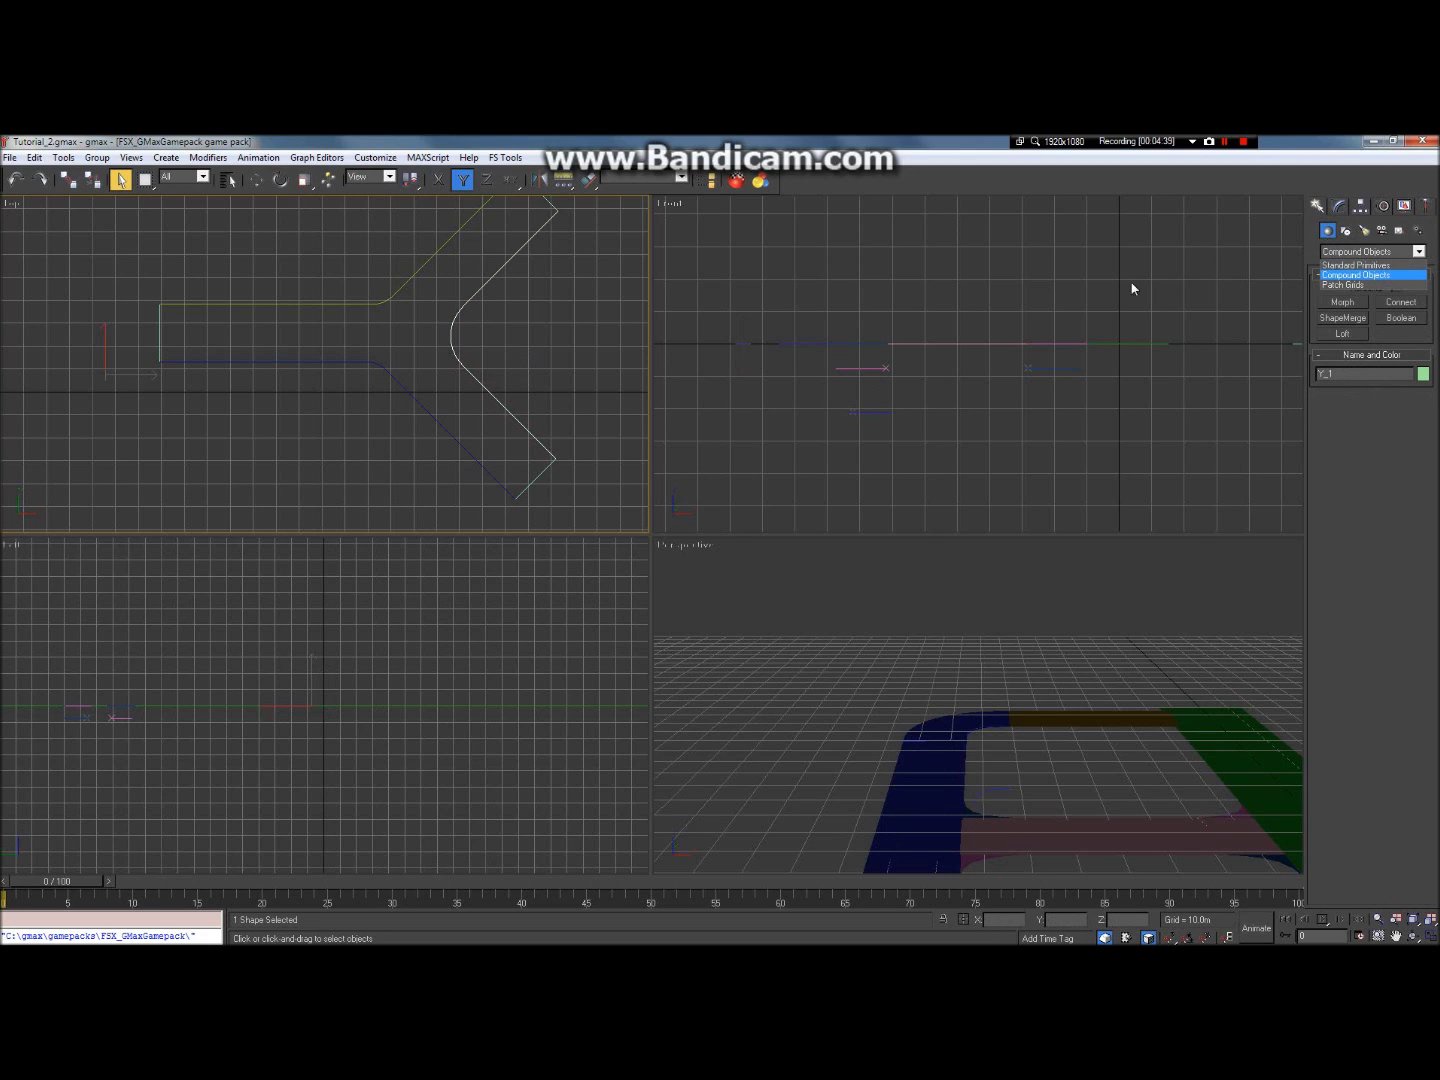
left_click(1370, 274)
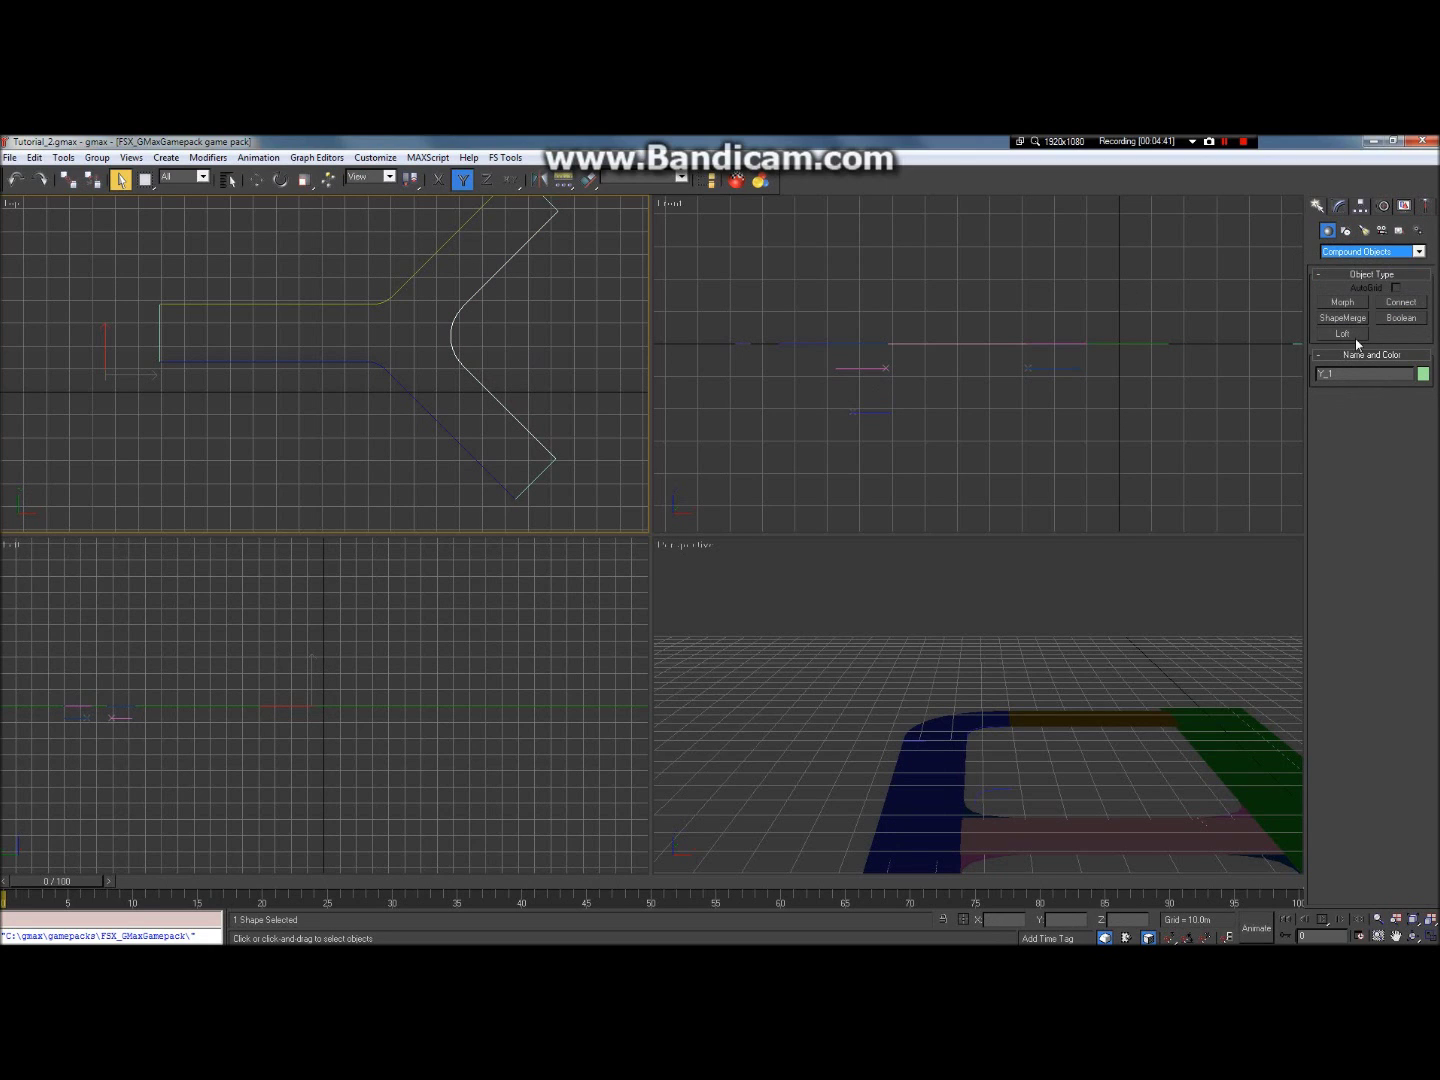
Step: Try to loft the Y_1 line by choosing Rectangle01 by name without first activating Get Shape
left_click(1343, 334)
left_click(227, 182)
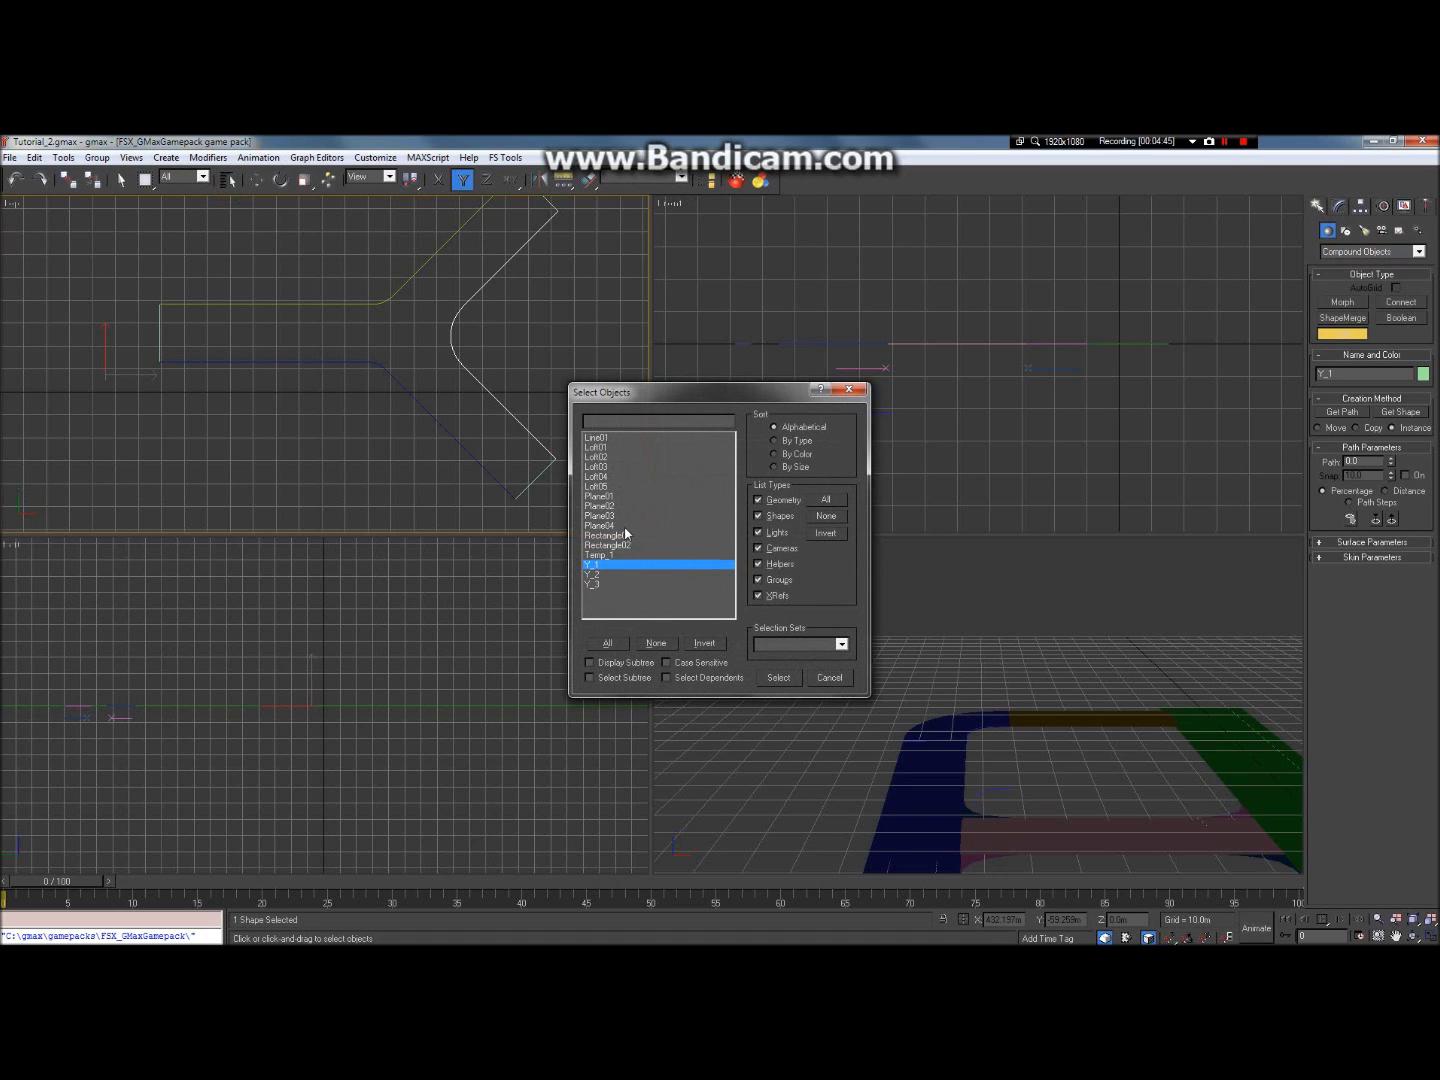
left_click(631, 536)
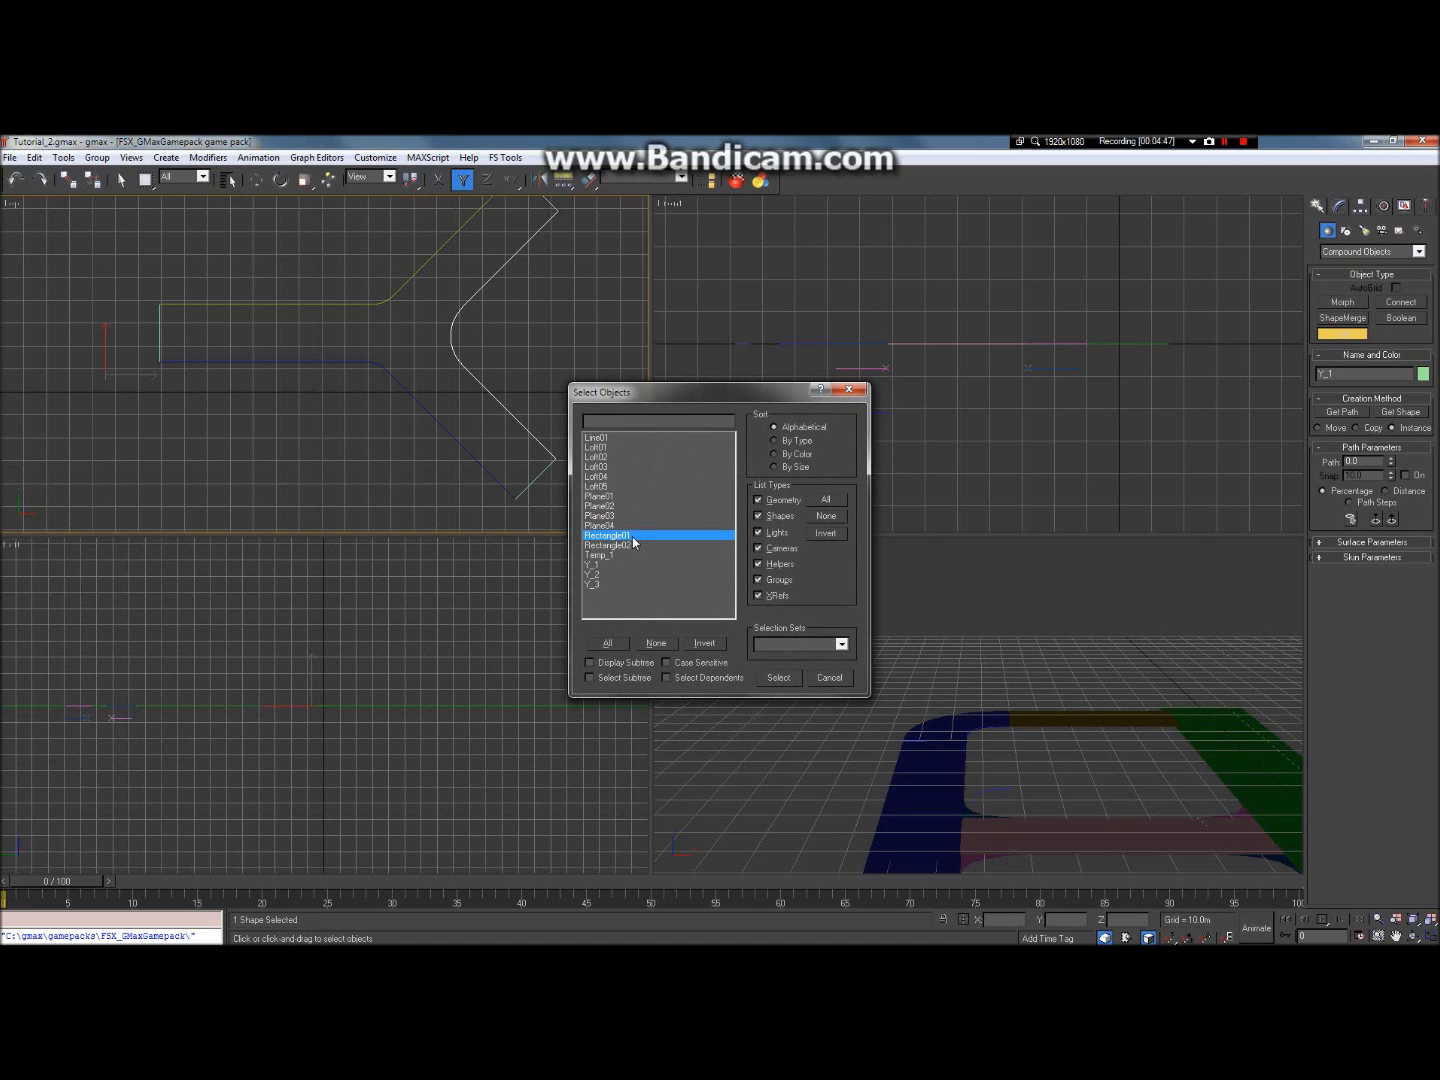
double_click(632, 536)
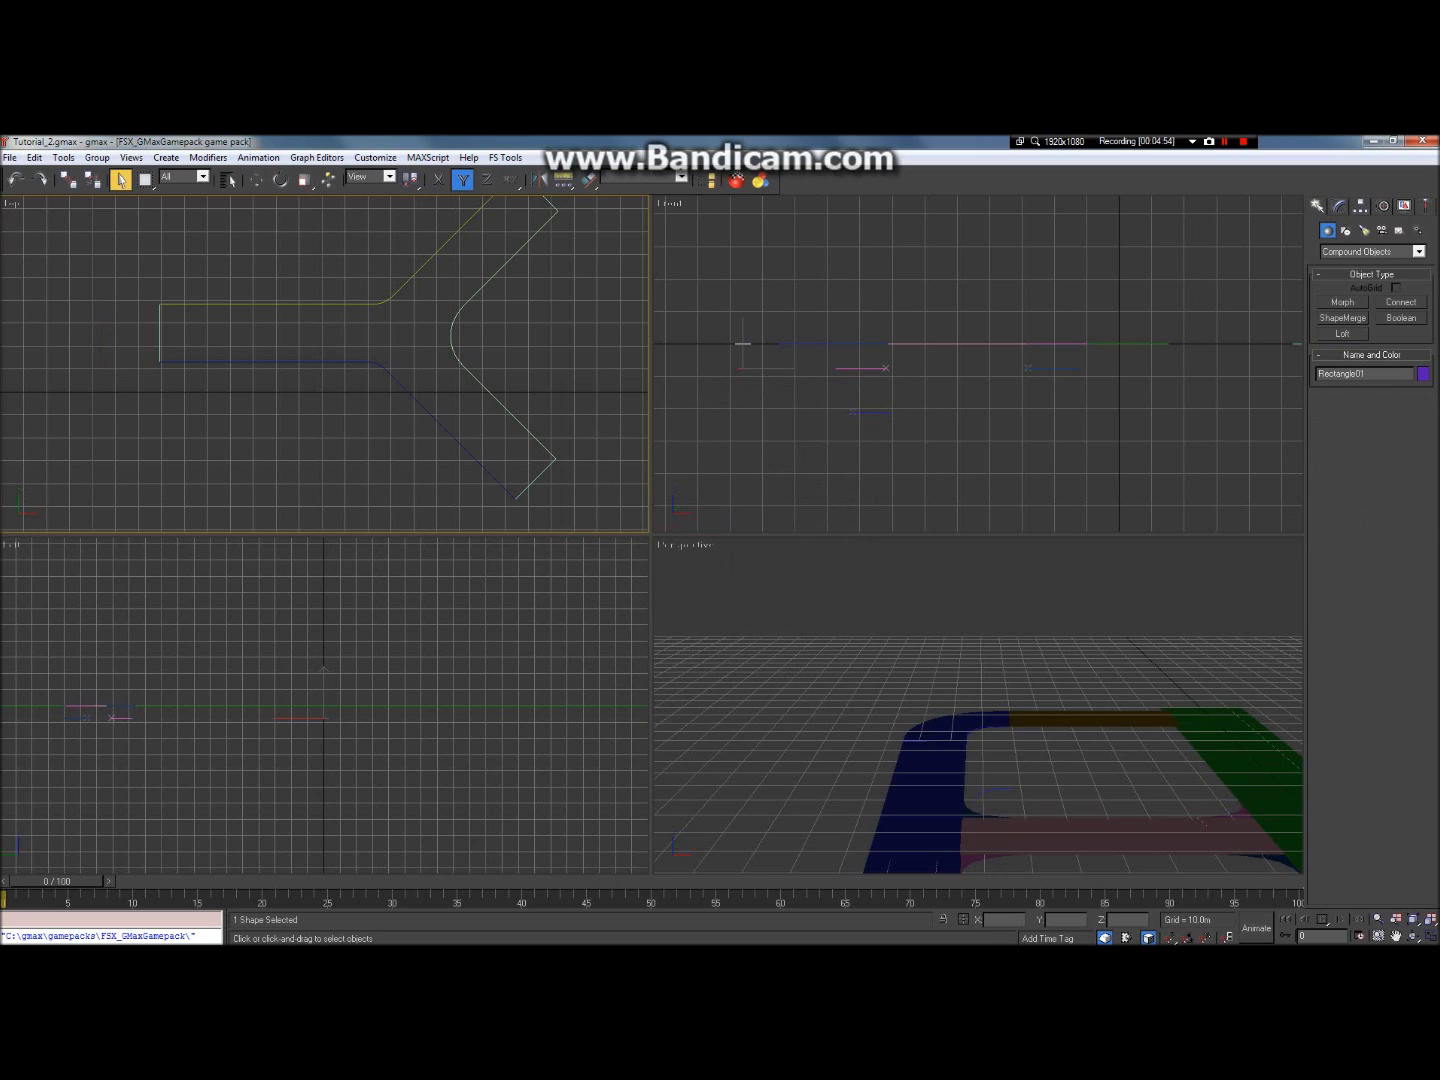
Step: Loft along the reselected Y_1 line, getting Rectangle01 as the cross-section shape
left_click(459, 352)
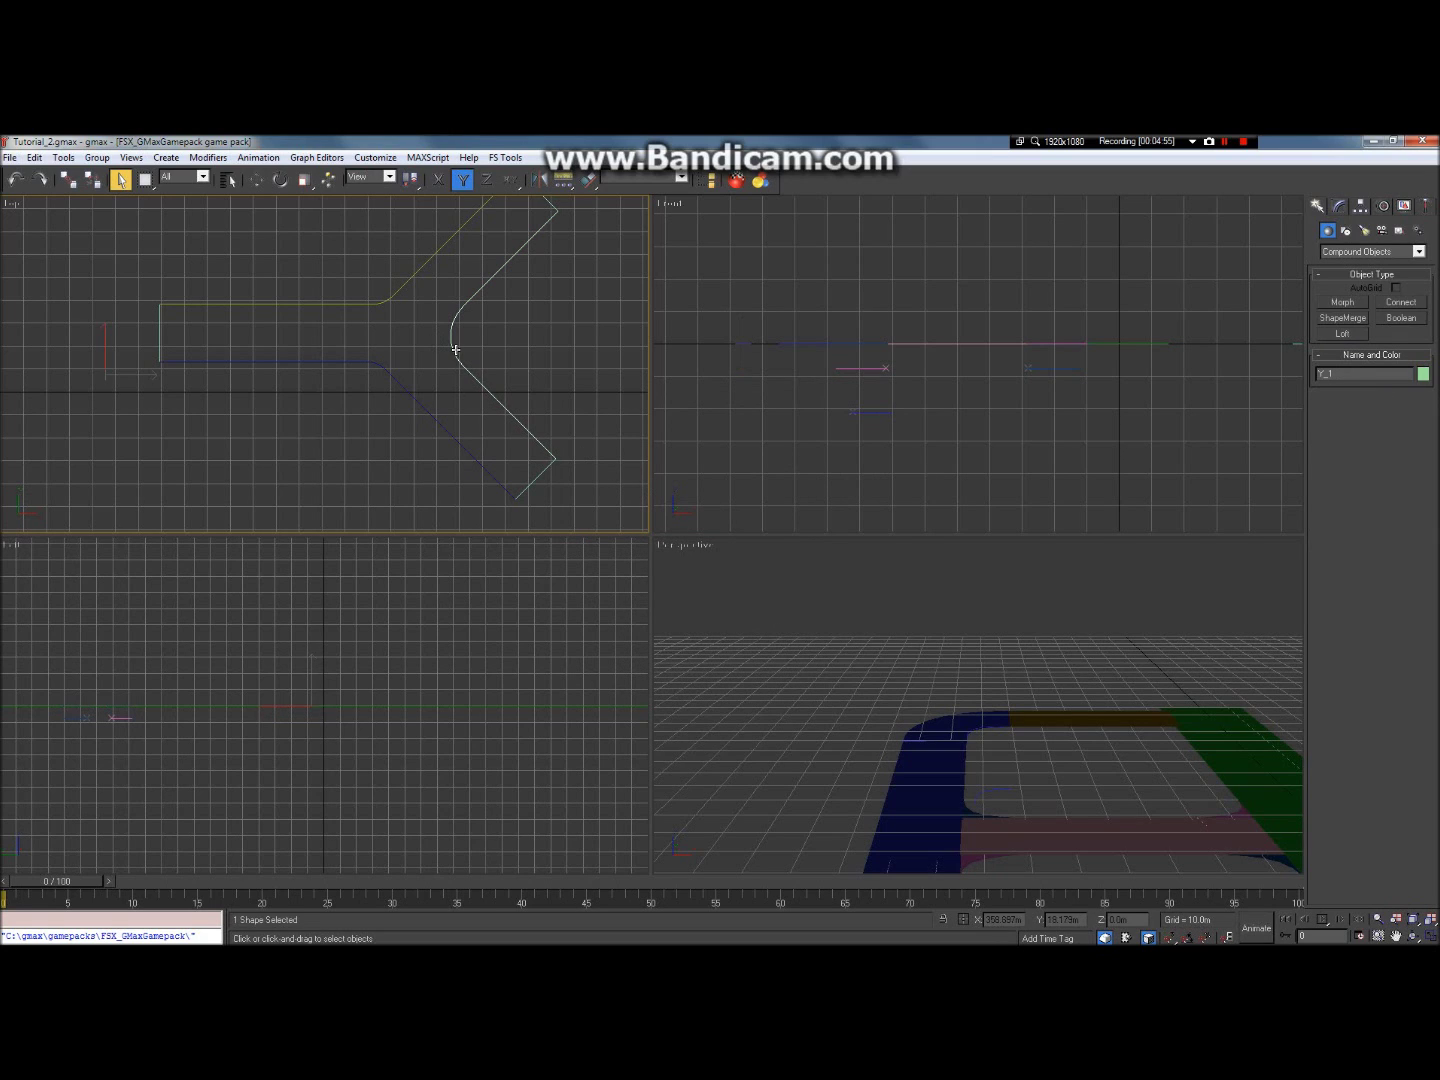
left_click(1366, 338)
left_click(1413, 414)
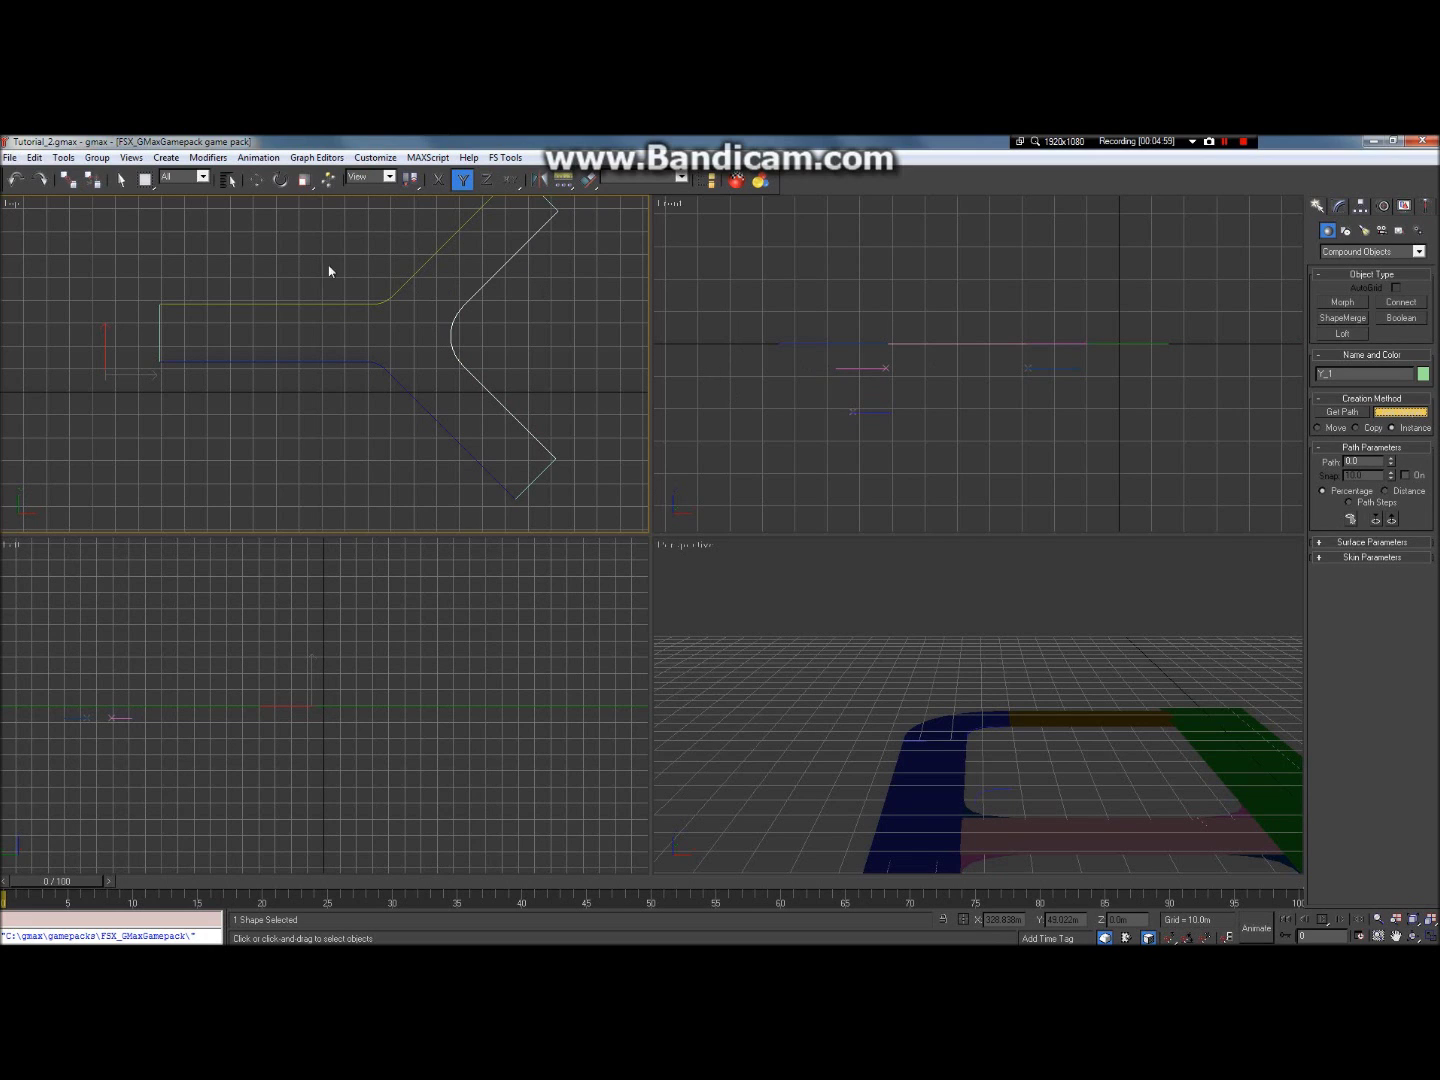
left_click(229, 179)
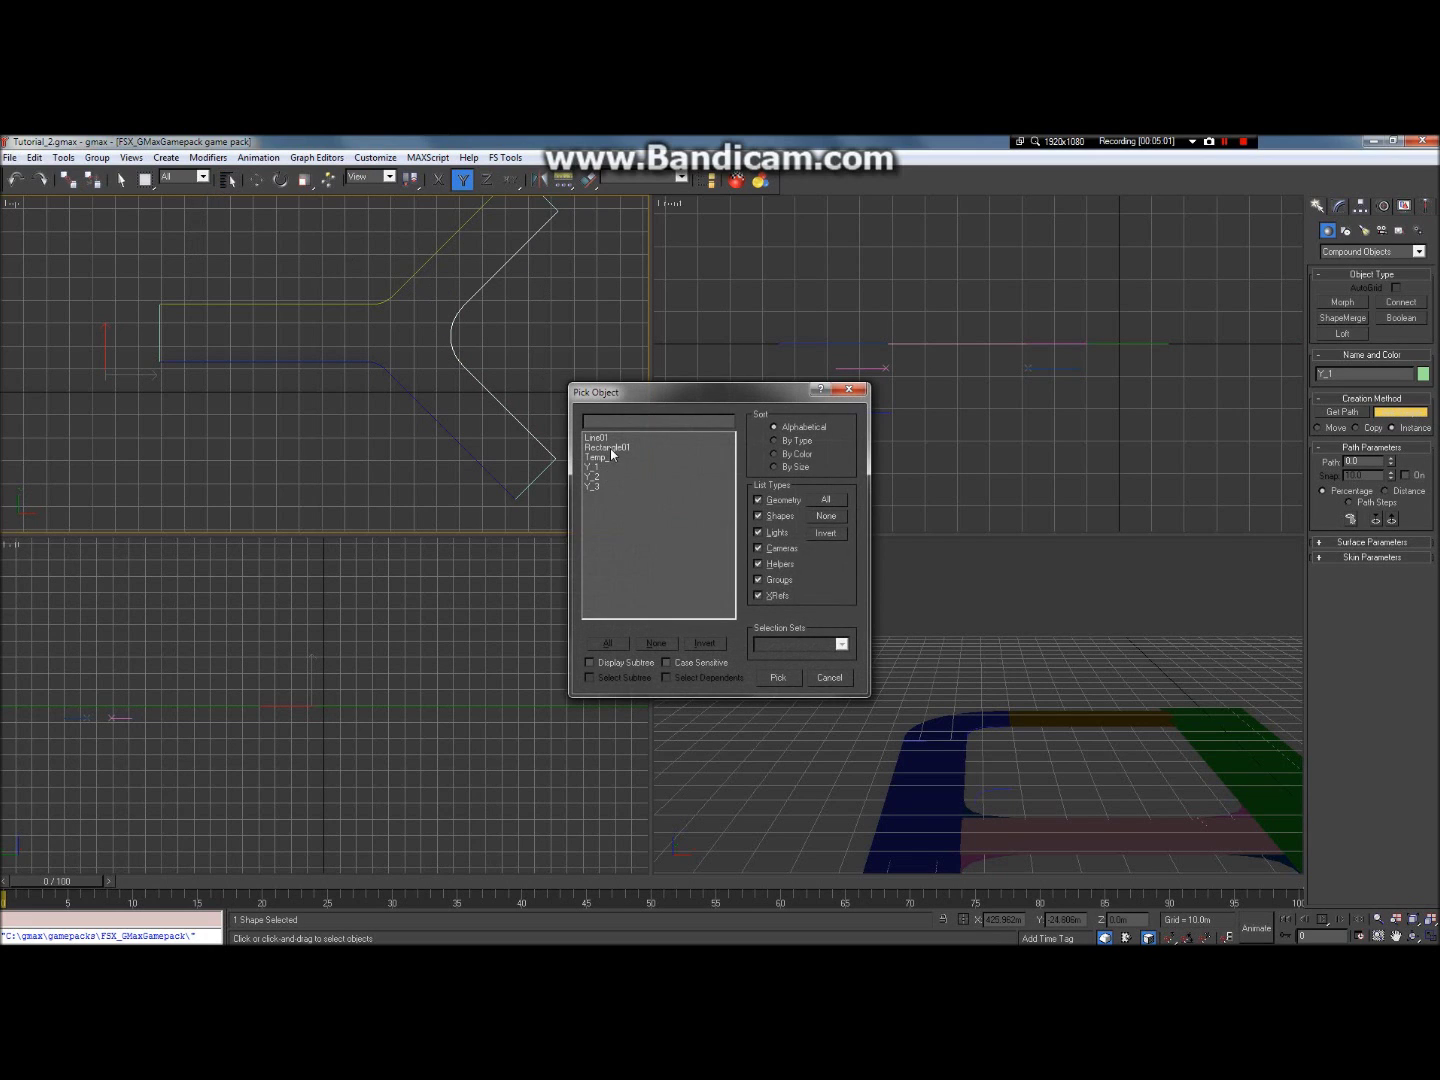
double_click(610, 448)
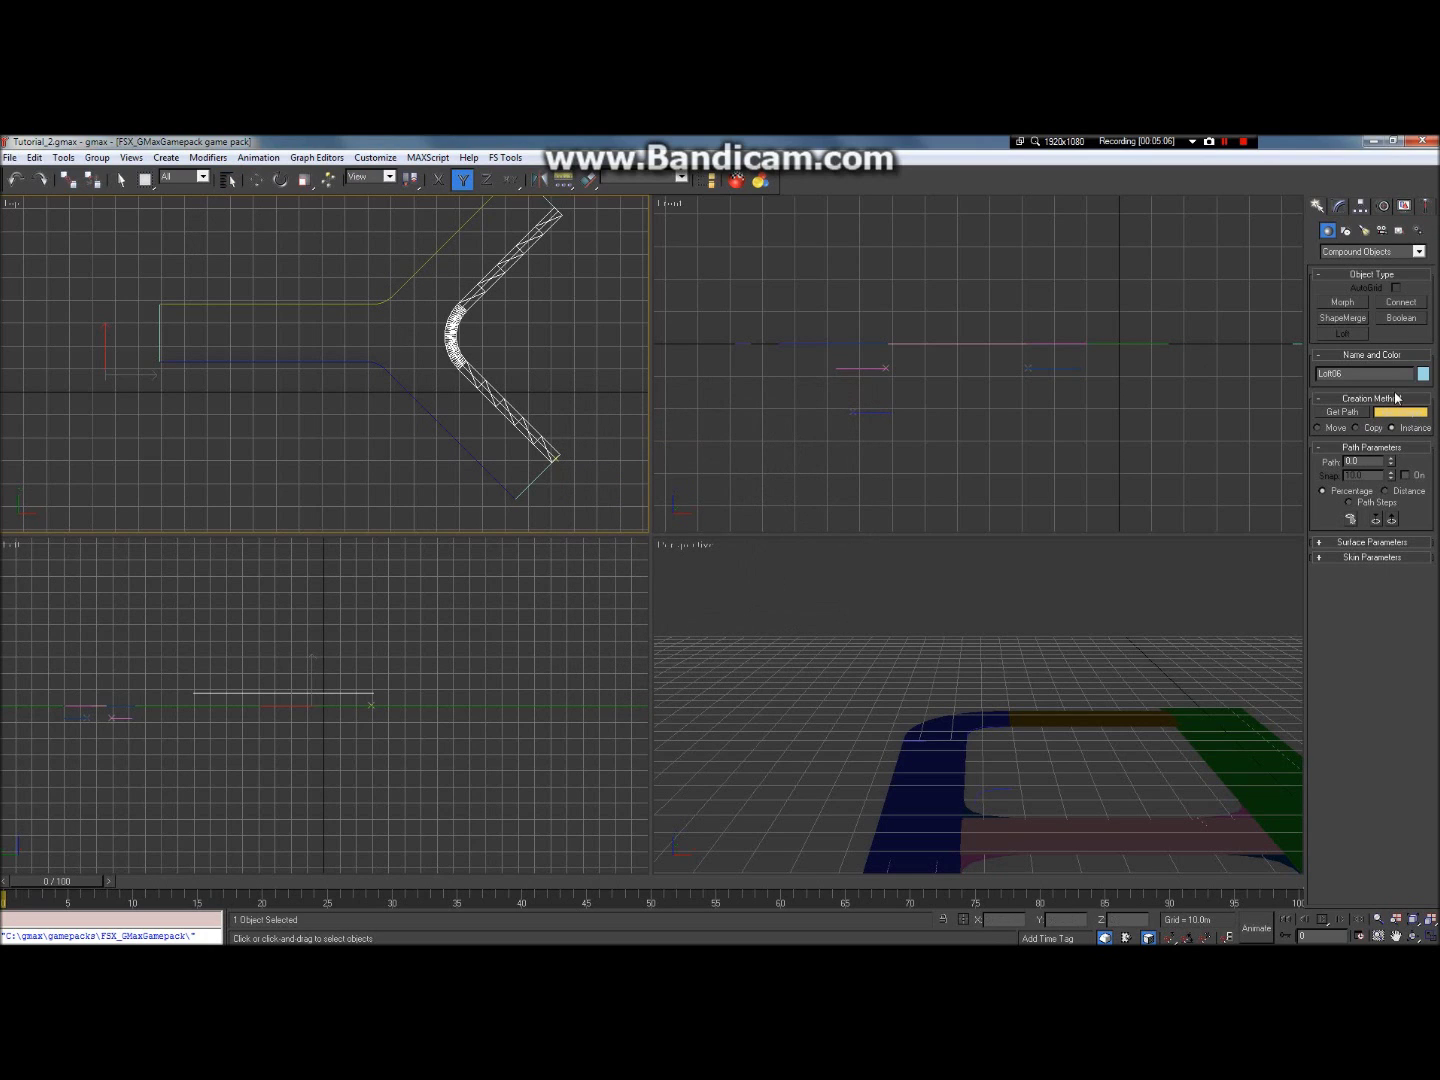
Step: Set the path steps of the Y_1 loft to 0 in its skin parameters
left_click(1321, 558)
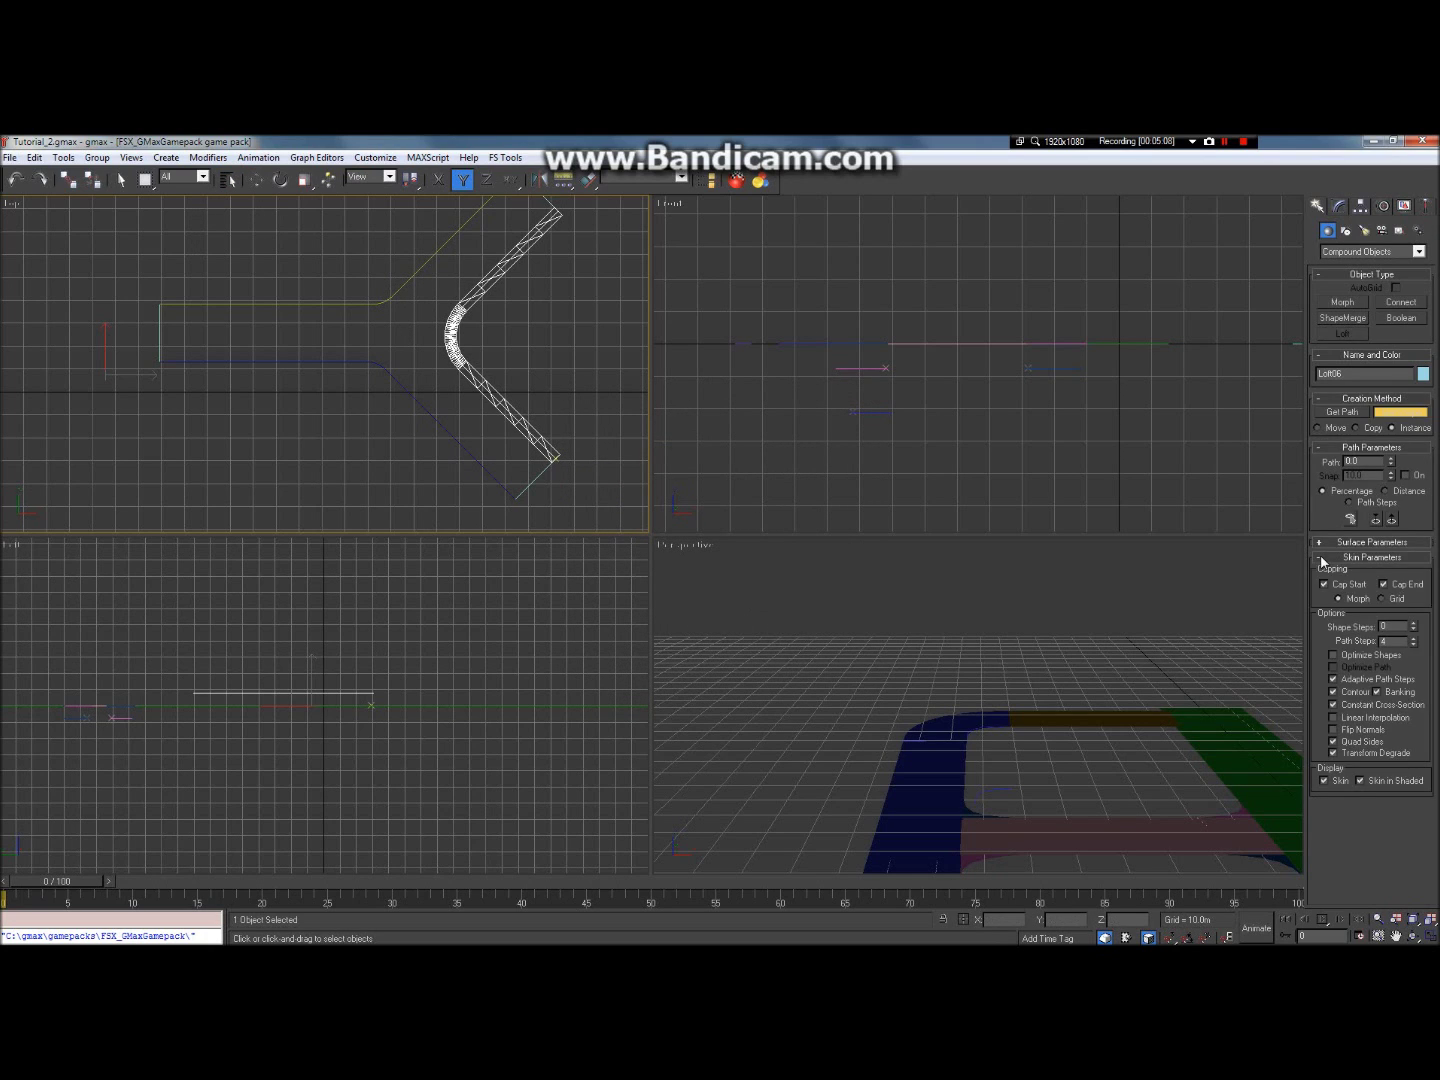
left_click(1414, 640)
left_click(1414, 641)
left_click(1415, 640)
left_click(1414, 640)
left_click(1414, 640)
left_click(1414, 641)
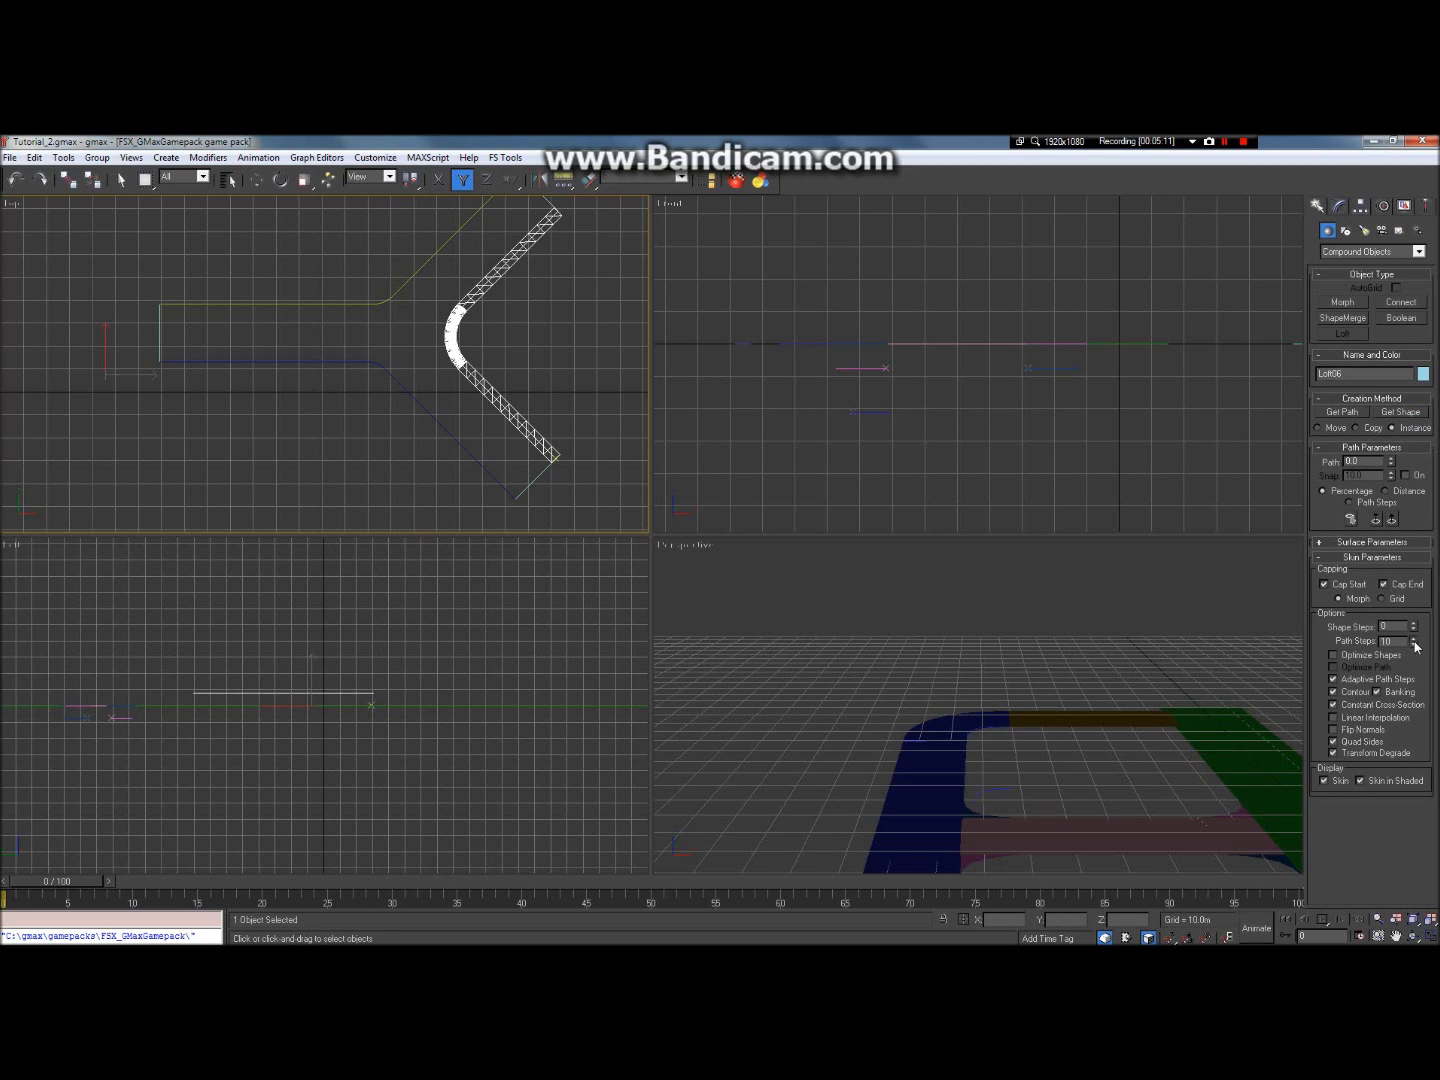
left_click(1414, 640)
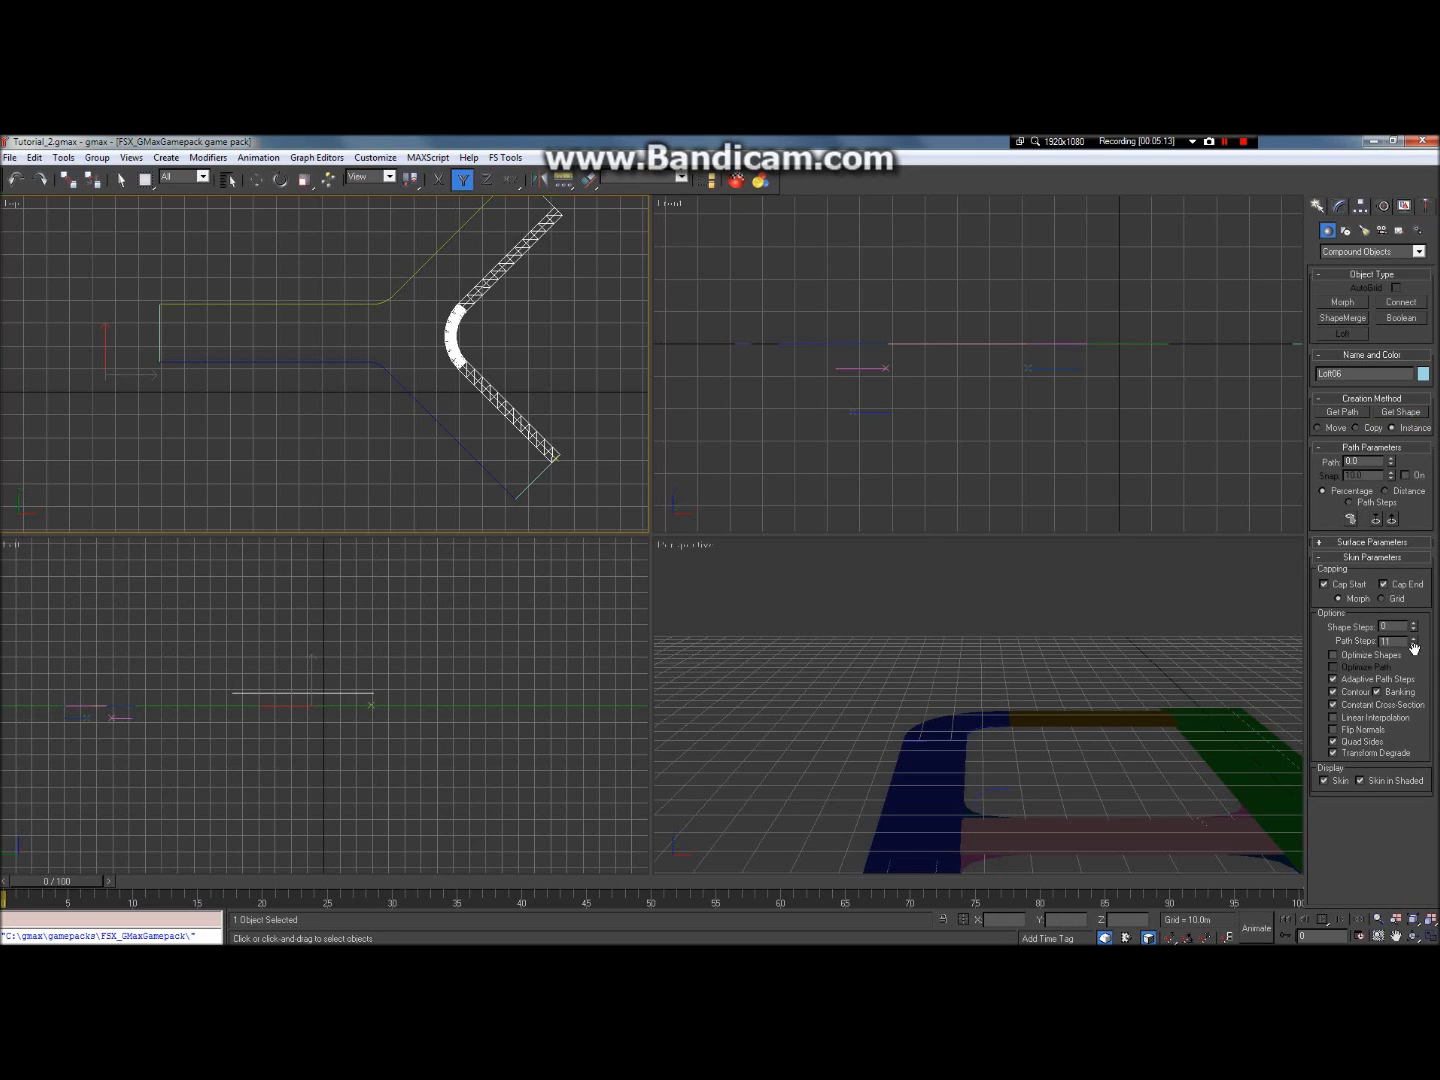
left_click(1415, 646)
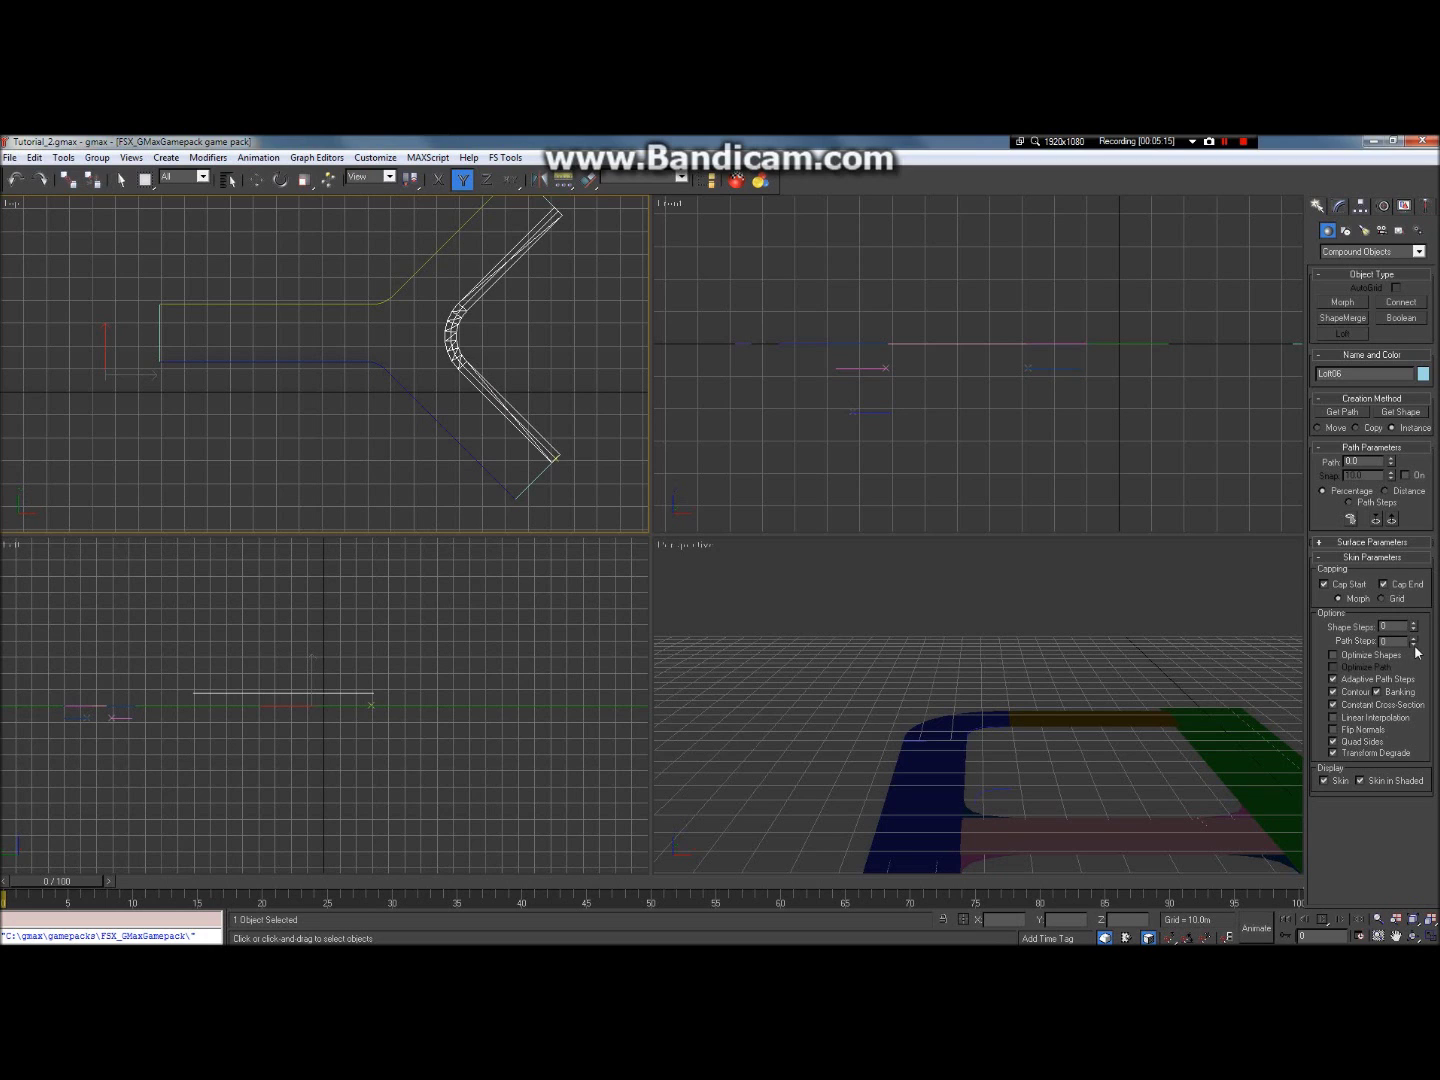
Step: Loft along the Y_3 line on the upper side of the Y, getting Rectangle01 as the cross-section shape
left_click(1396, 935)
left_click_drag(473, 358, 472, 510)
scroll(463, 384, "up", 5)
scroll(472, 511, "down", 3)
left_click_drag(304, 423, 411, 294)
left_click(121, 178)
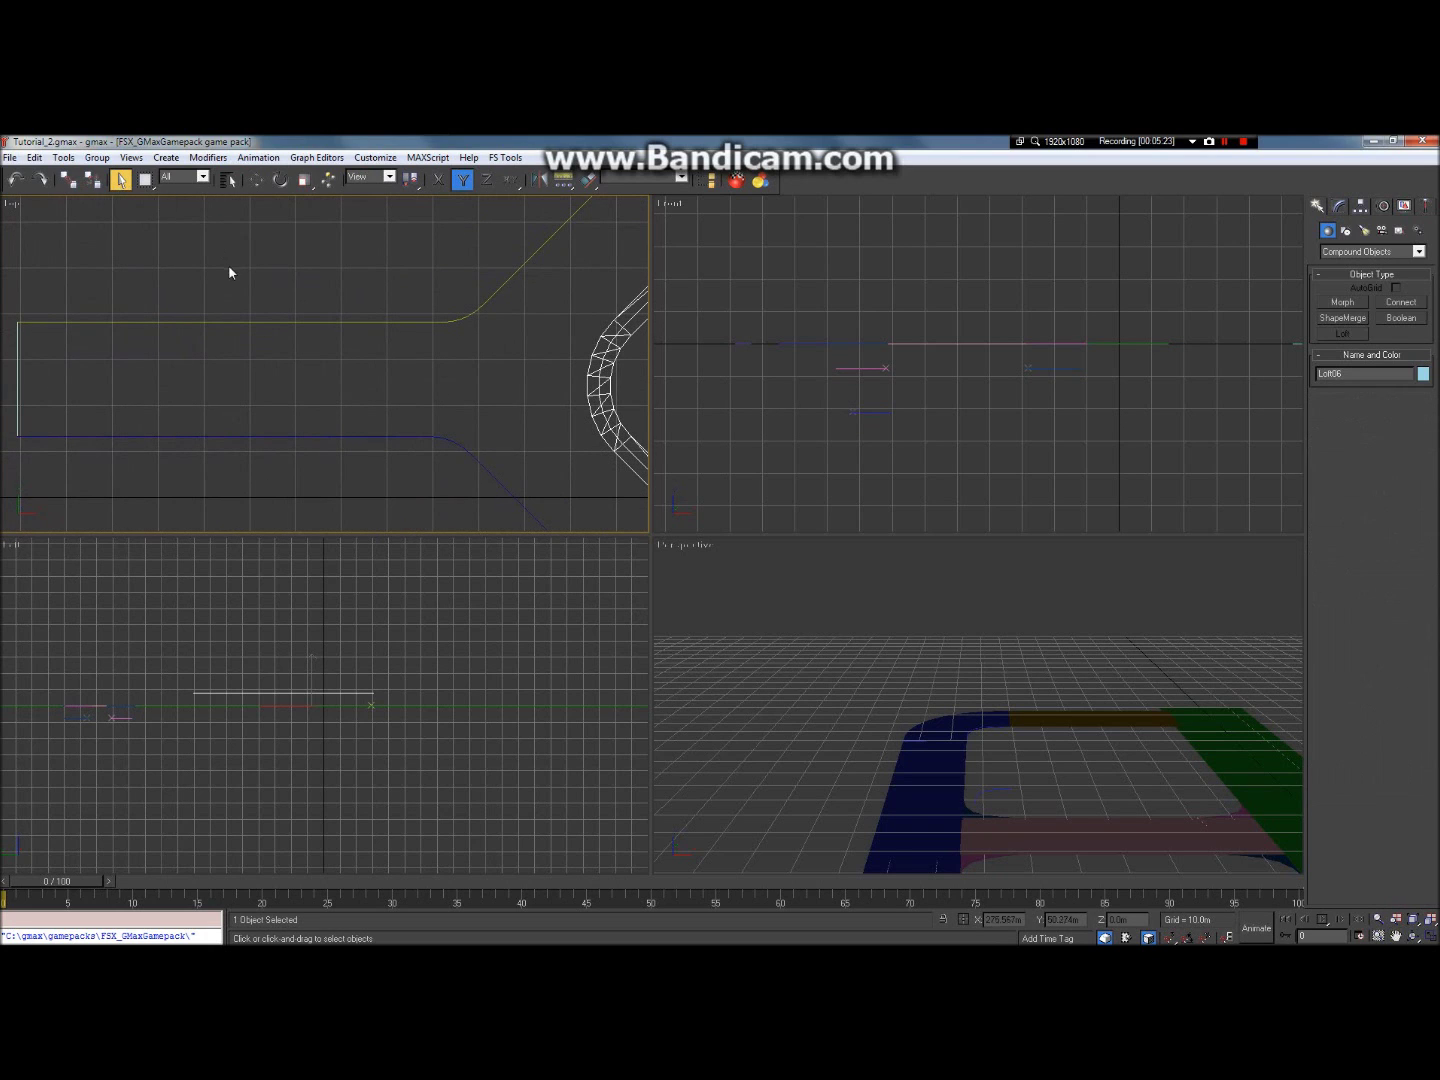
left_click(347, 320)
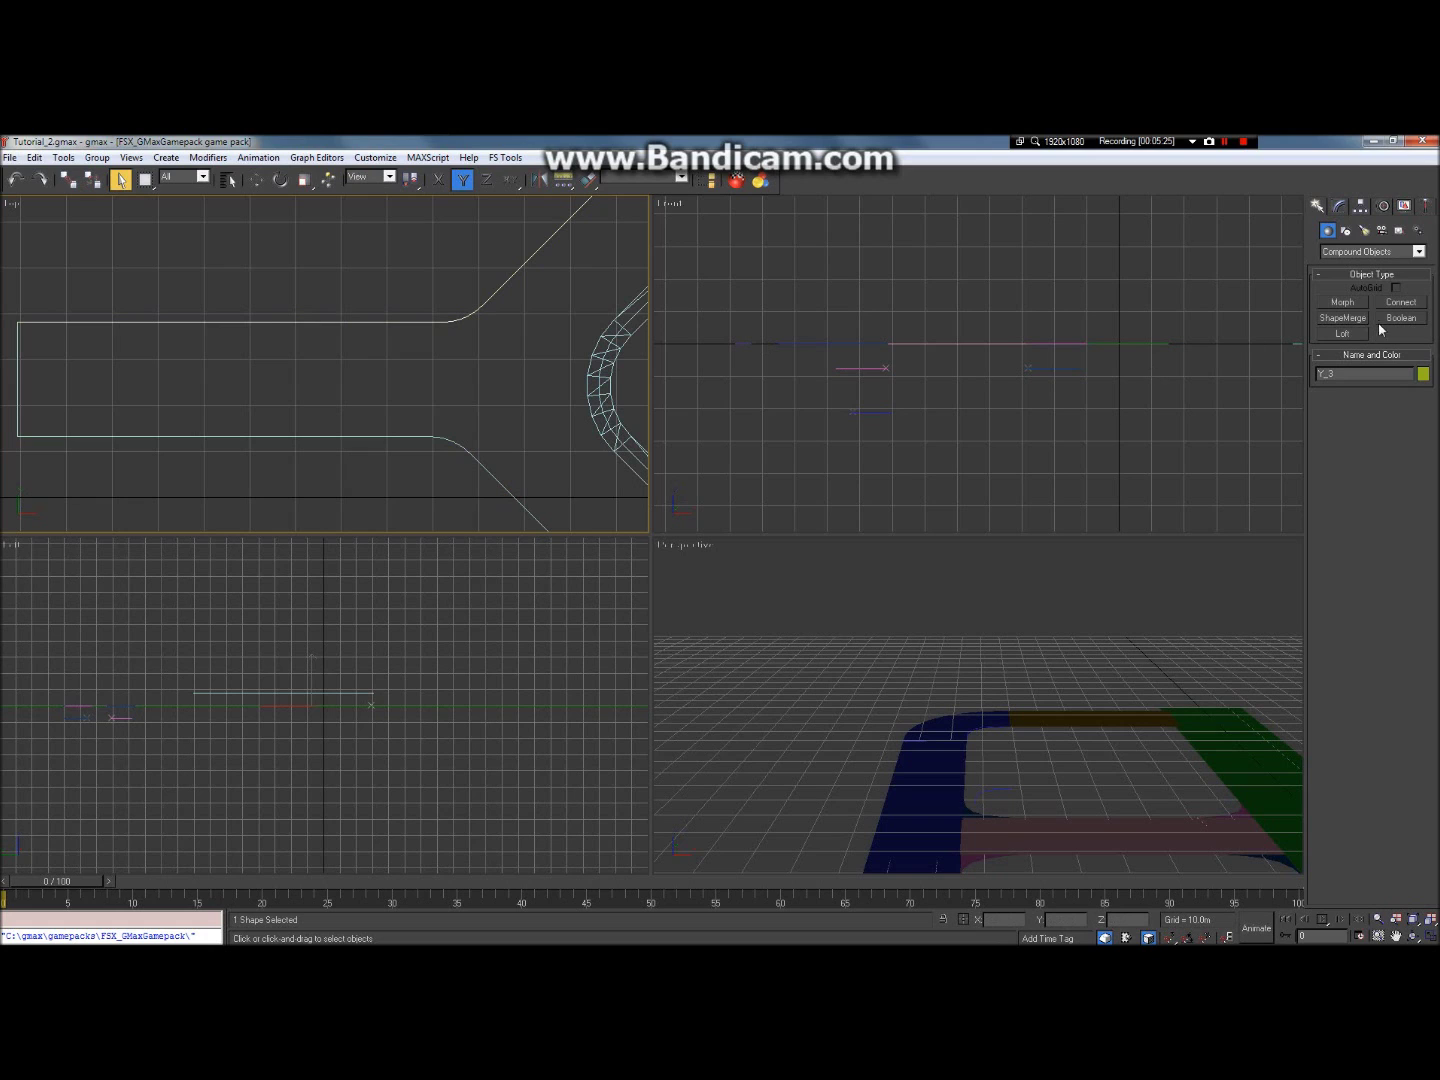
left_click(1343, 334)
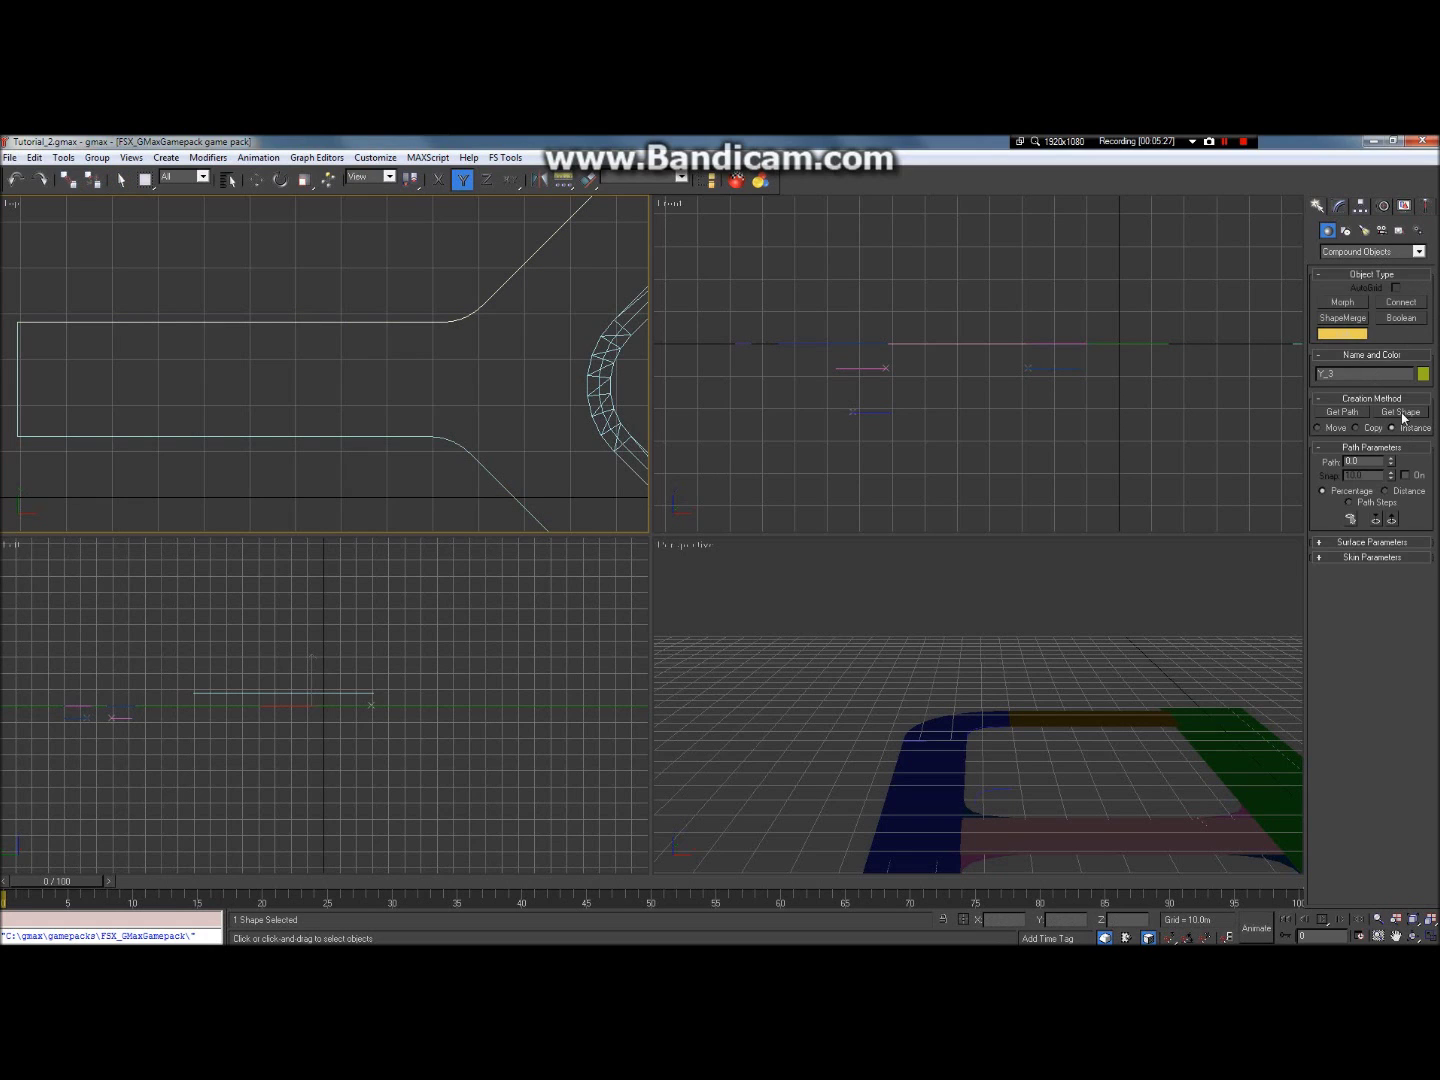
left_click(1400, 413)
left_click(229, 181)
left_click(619, 457)
left_click(618, 450)
double_click(619, 450)
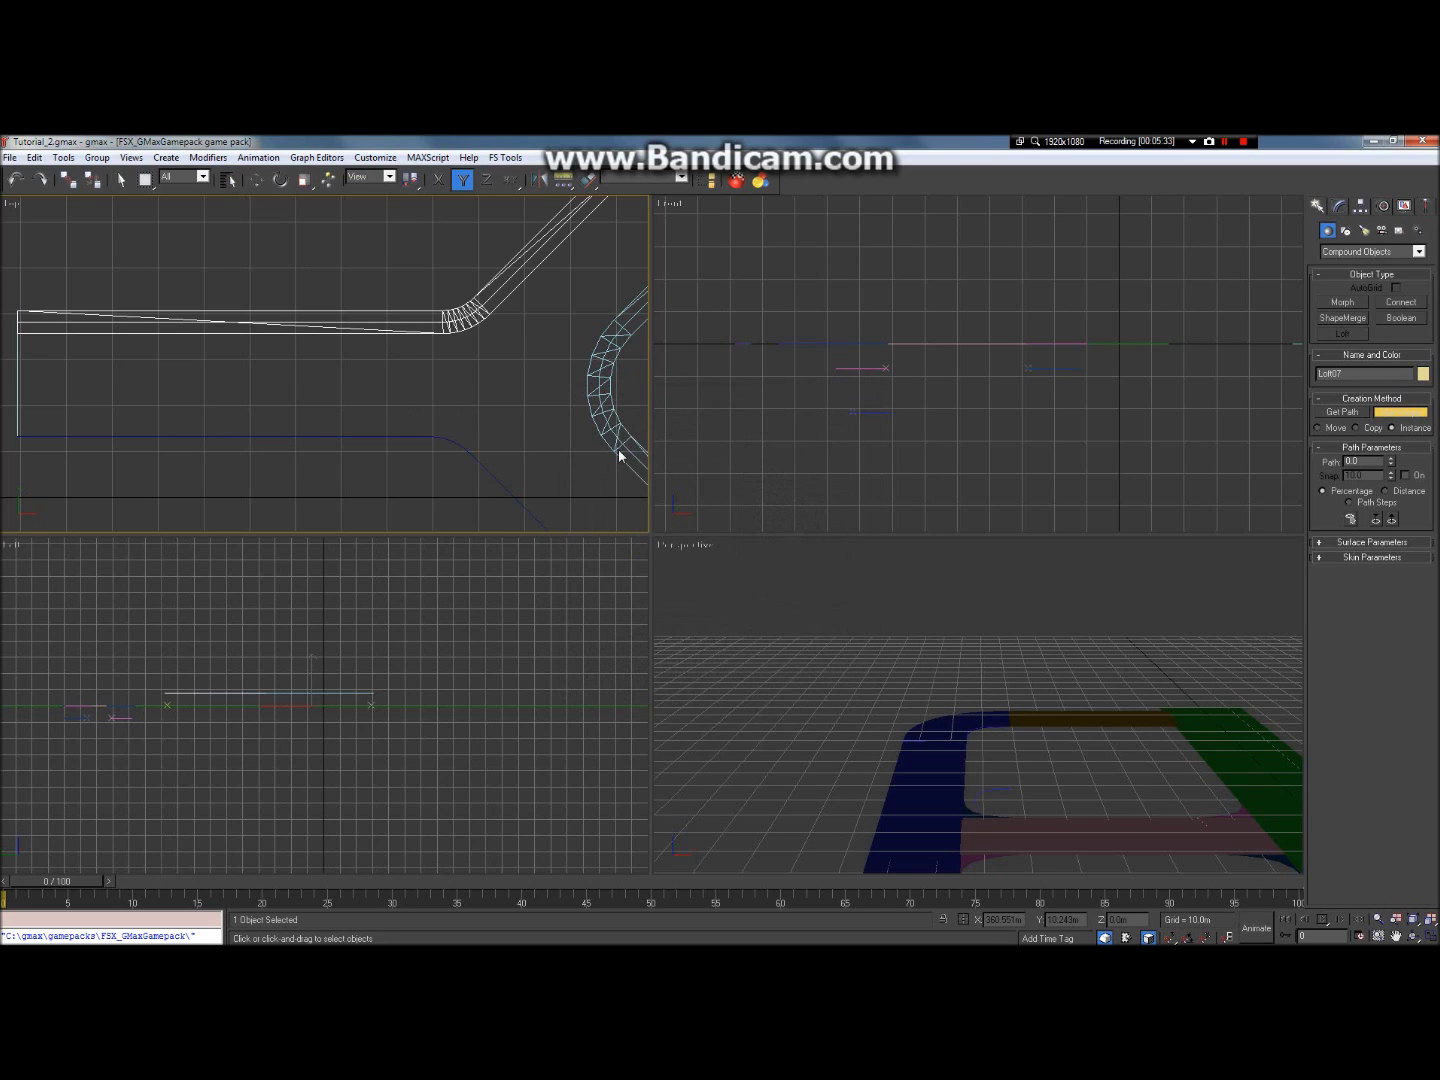
Step: Loft along the Y_2 line on the lower side of the Y, getting Rectangle01 as the cross-section shape
left_click(461, 437)
left_click(124, 181)
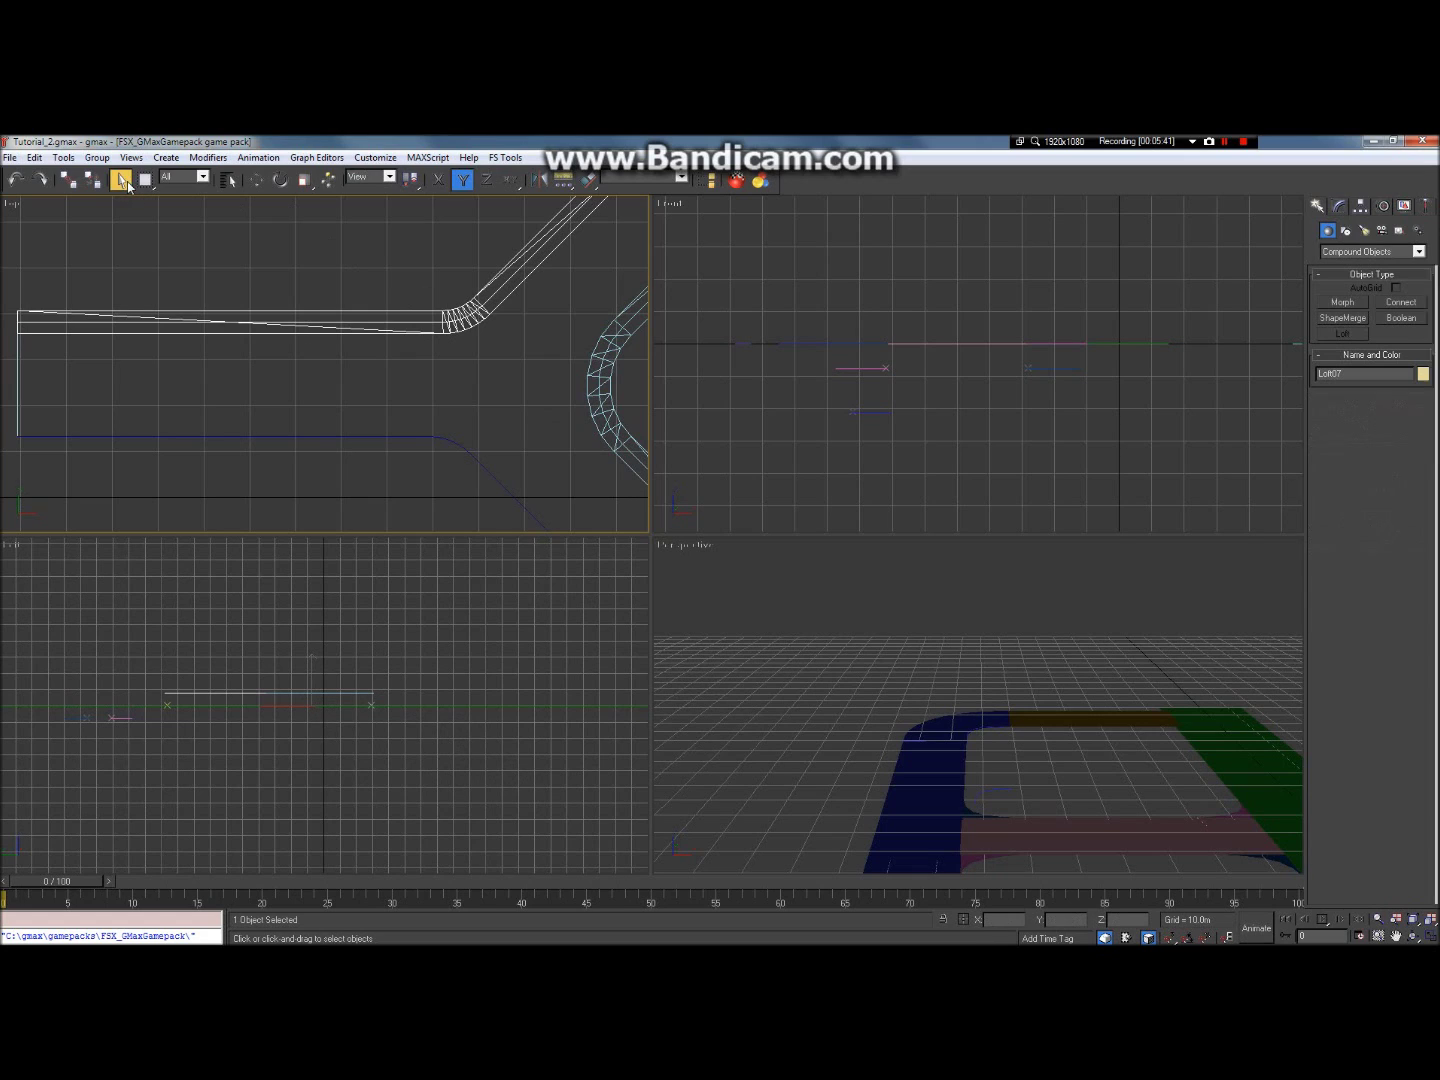
left_click(302, 437)
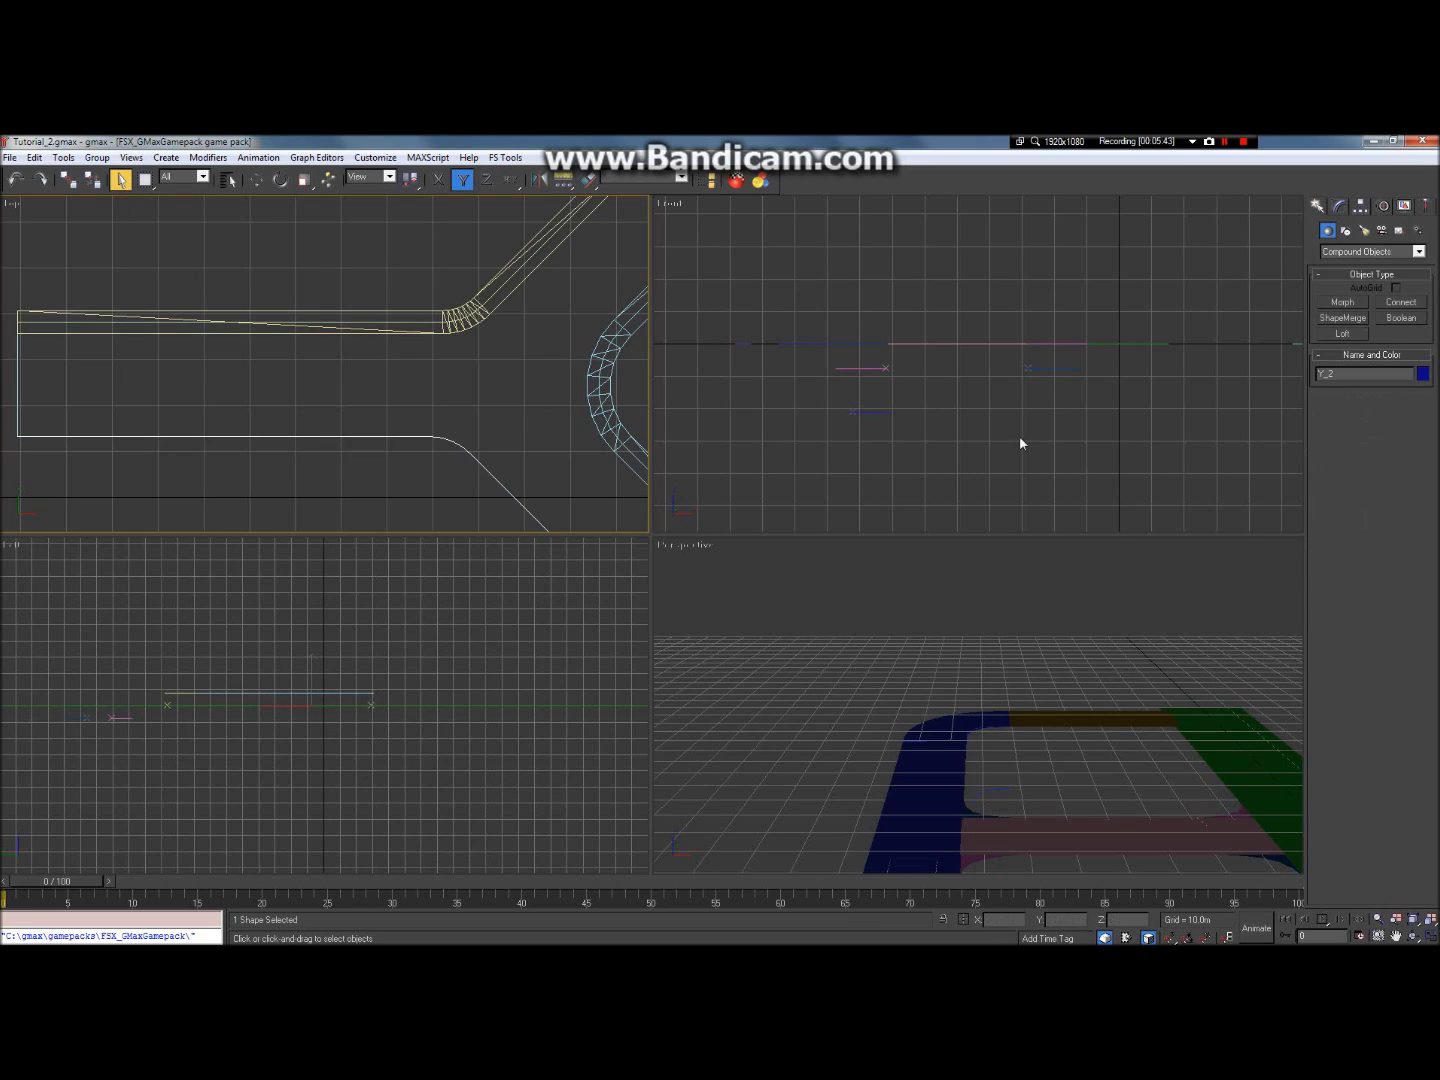
left_click(1345, 333)
left_click(1400, 412)
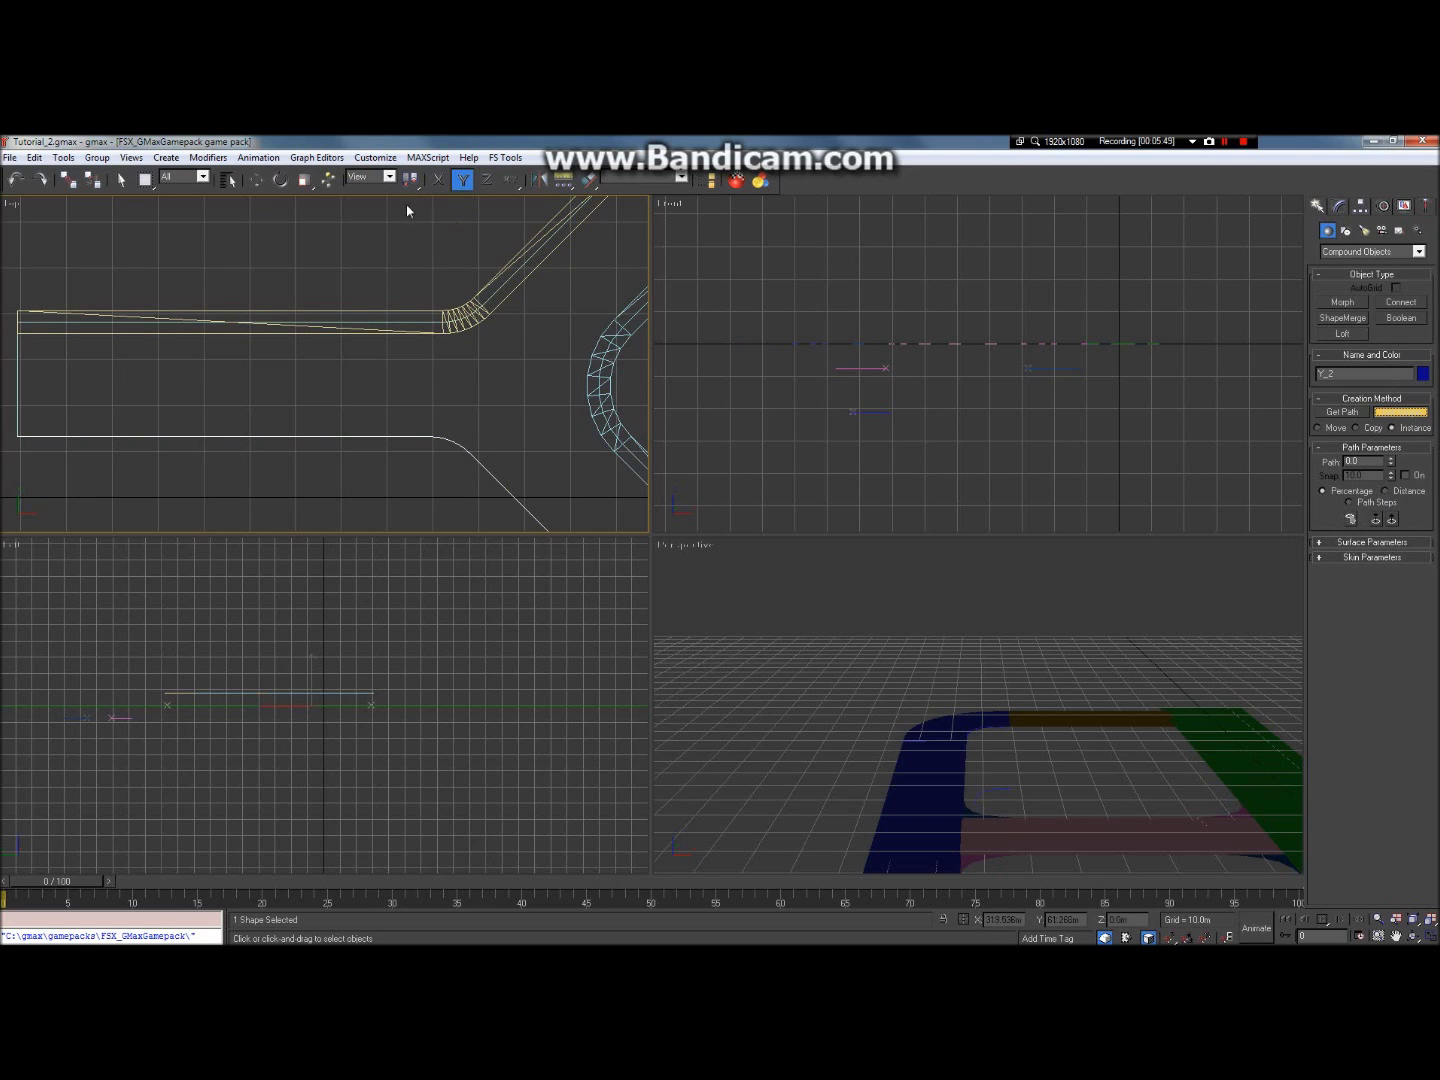
left_click(1319, 557)
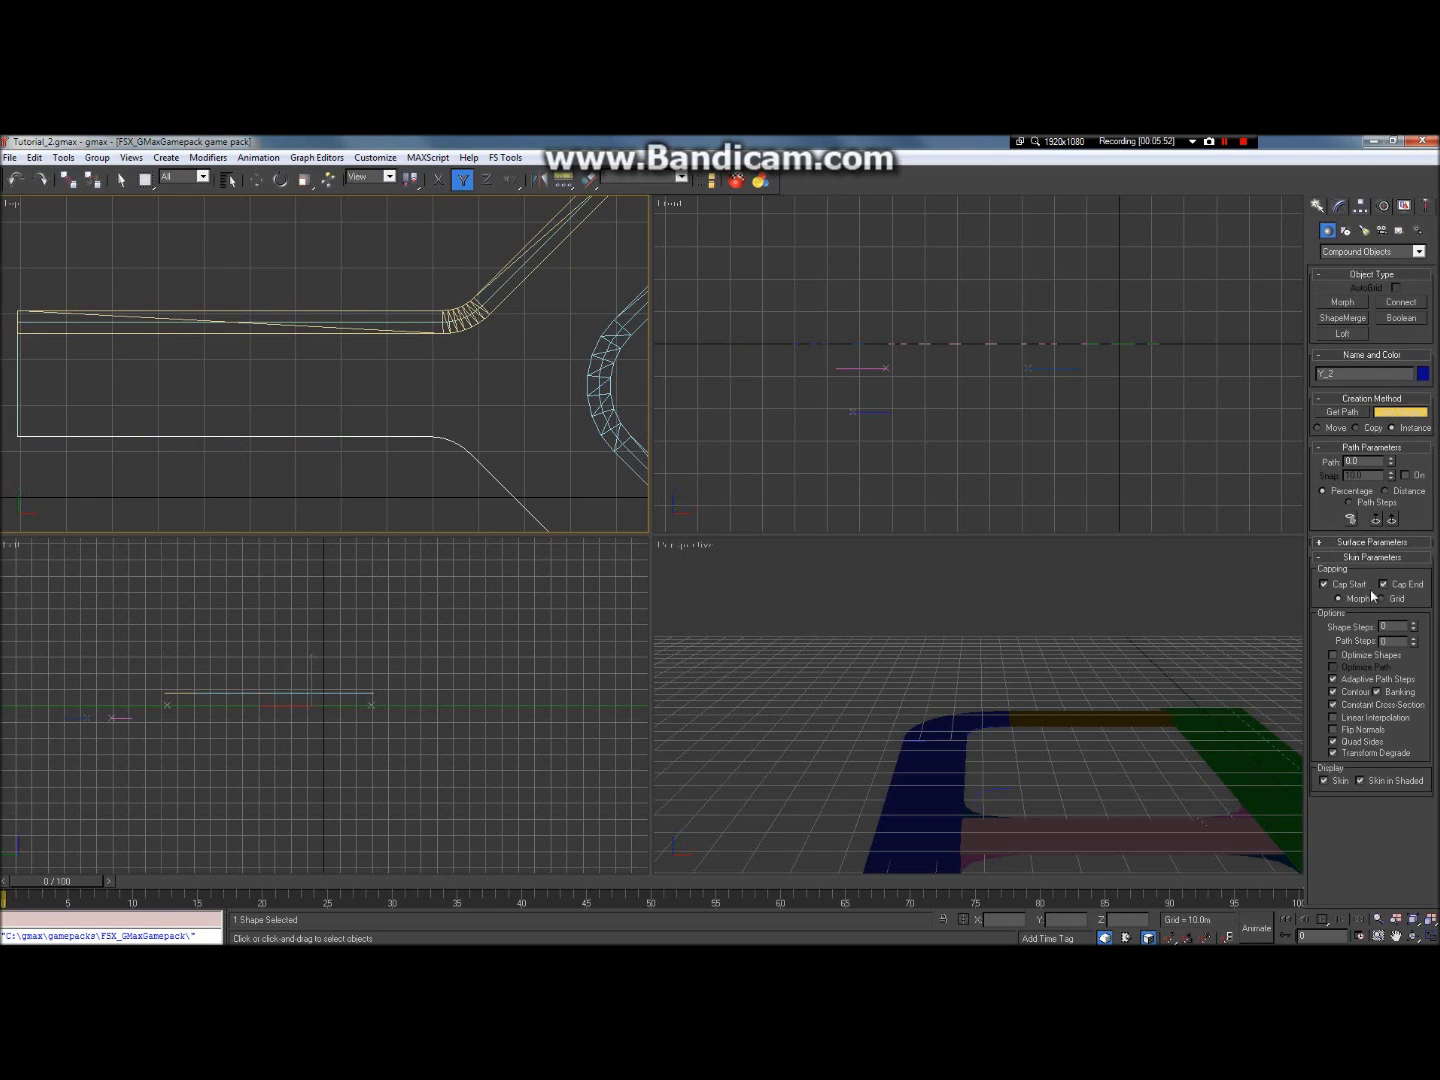
left_click(1320, 557)
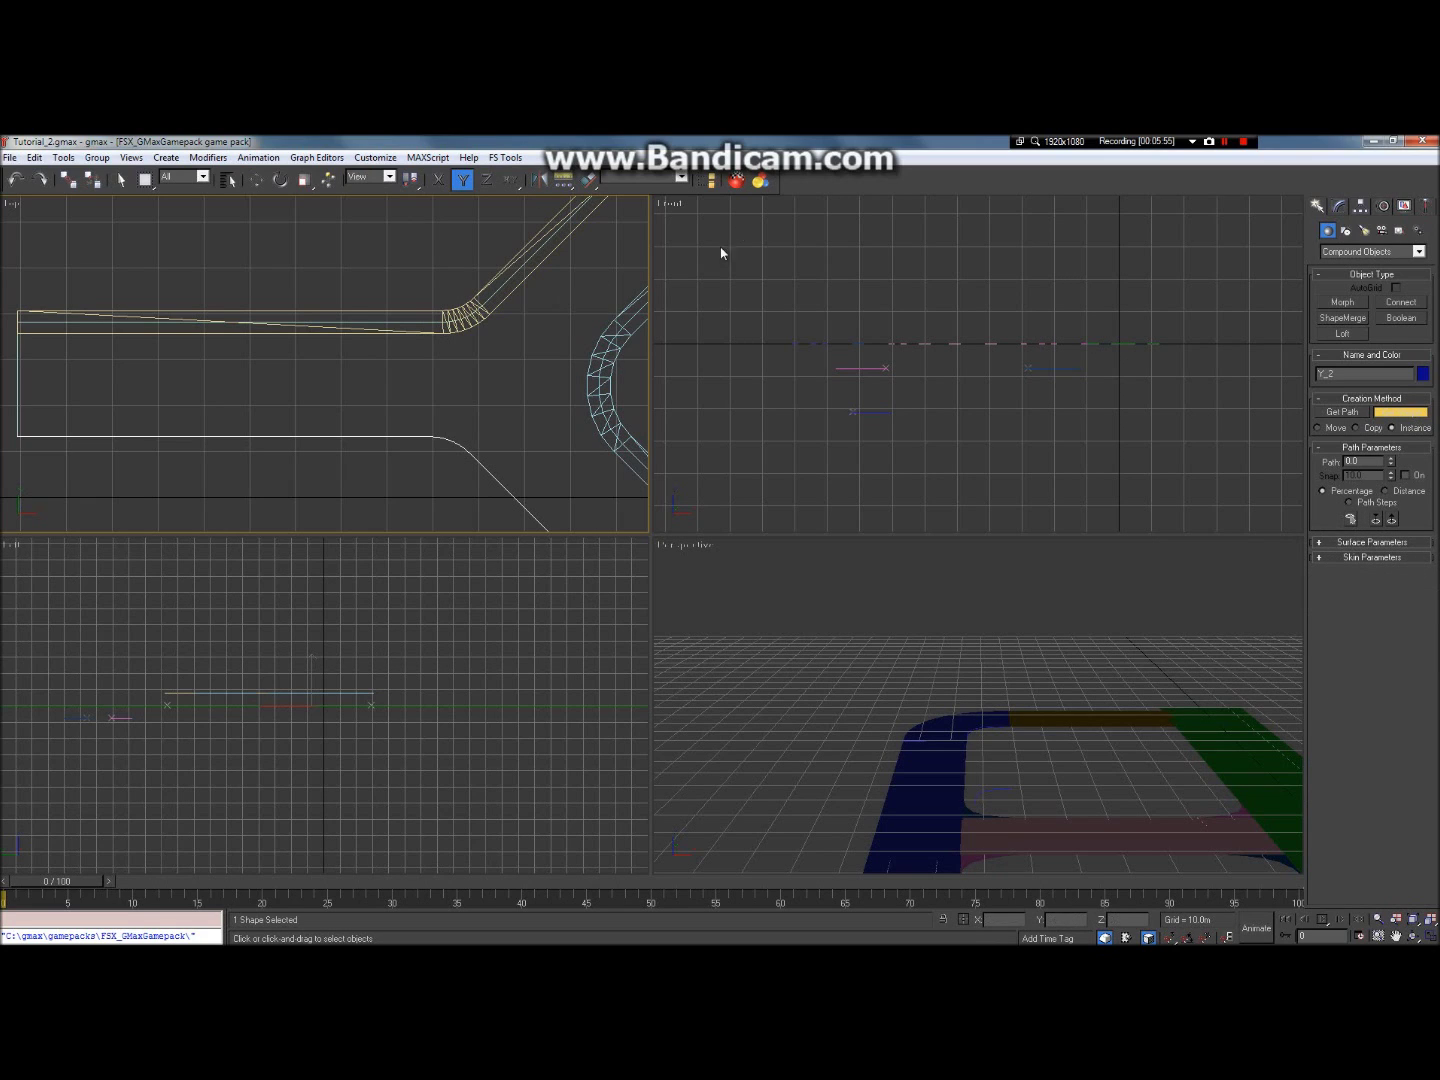
left_click(226, 179)
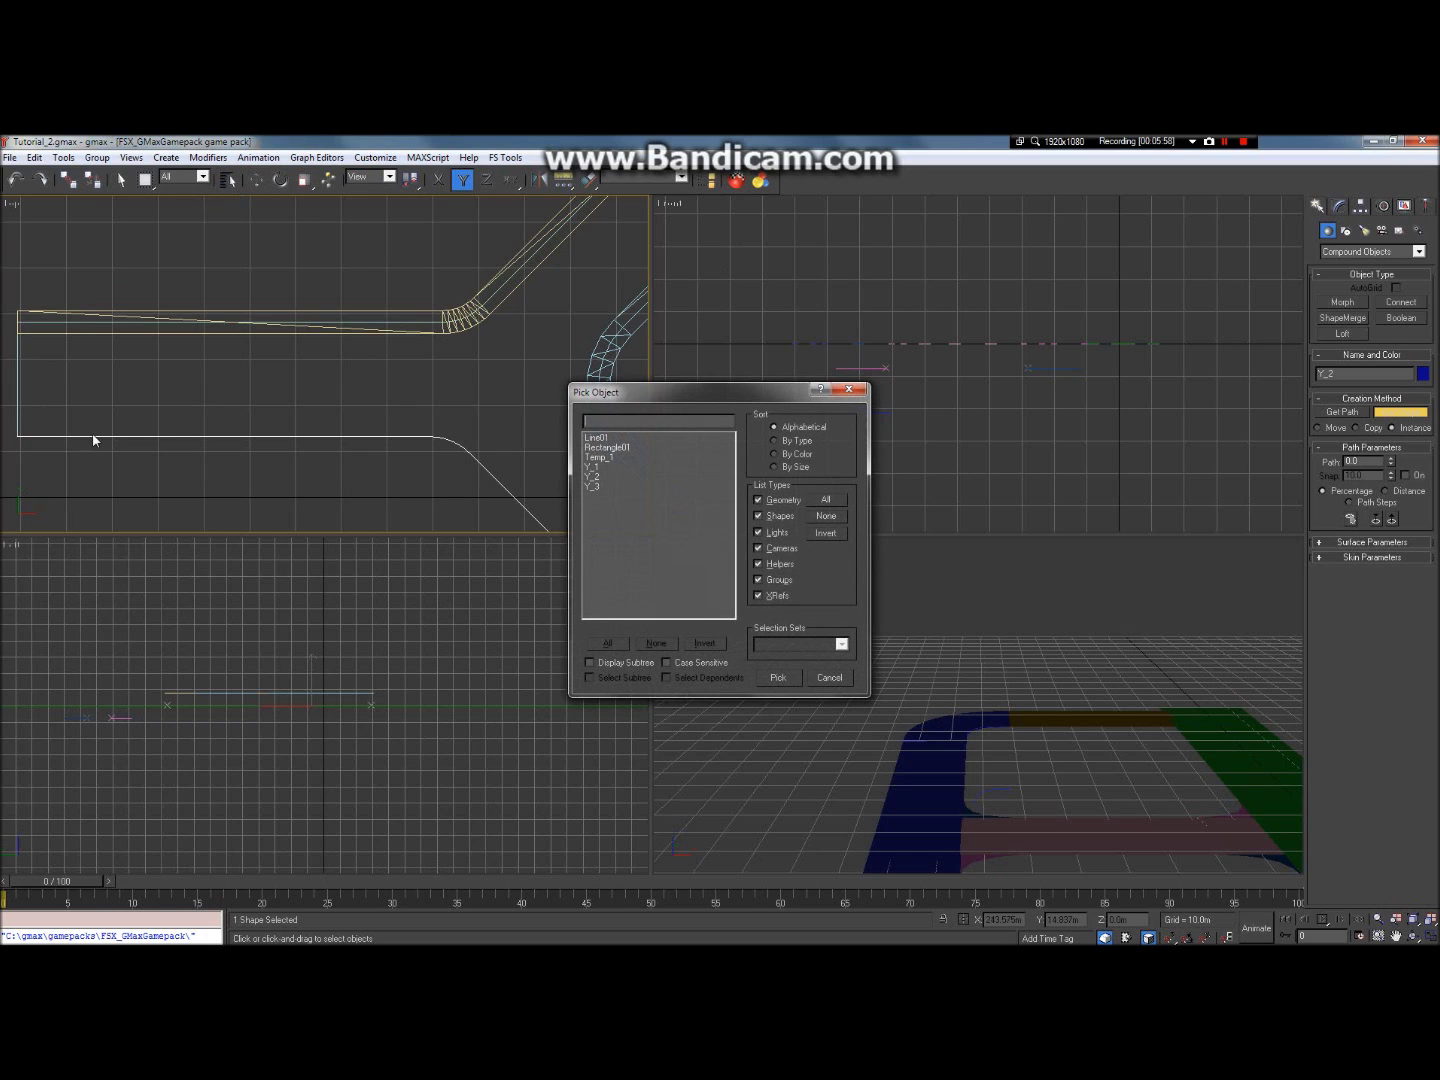
left_click(638, 448)
double_click(634, 448)
Step: Select all three lofted border strips and move them straight down to the ground line in the Front view
left_click(1396, 935)
left_click_drag(455, 410, 409, 410)
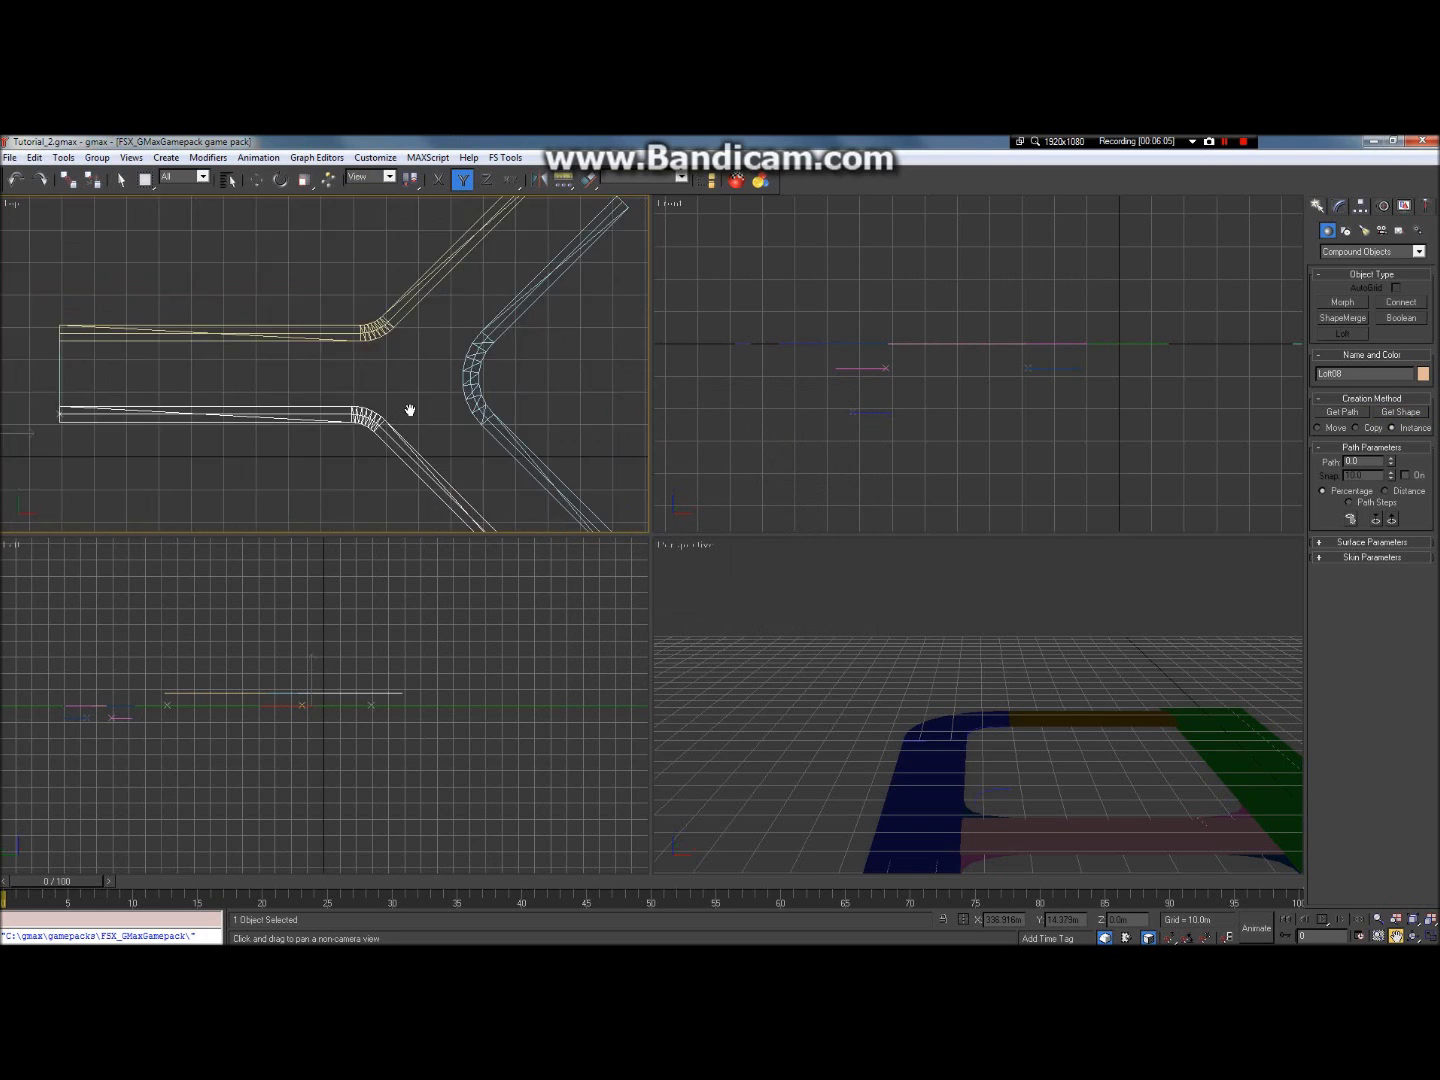
scroll(419, 405, "down", 5)
scroll(437, 459, "up", 5)
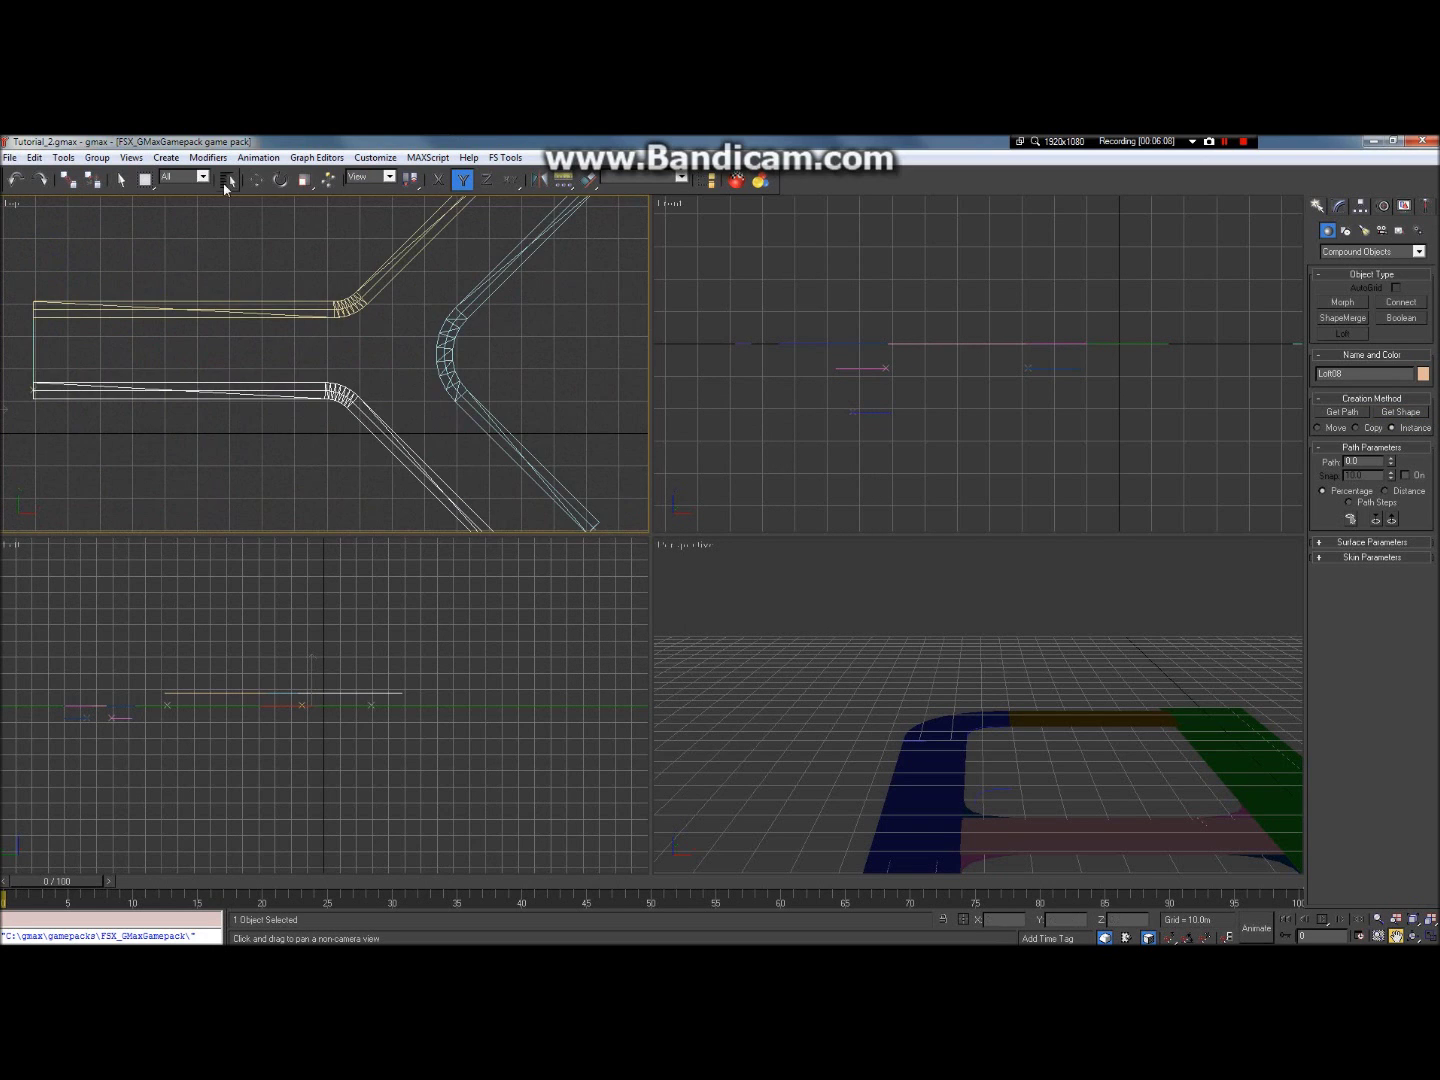
left_click(120, 179)
left_click(294, 308)
left_click(285, 381, "ctrl")
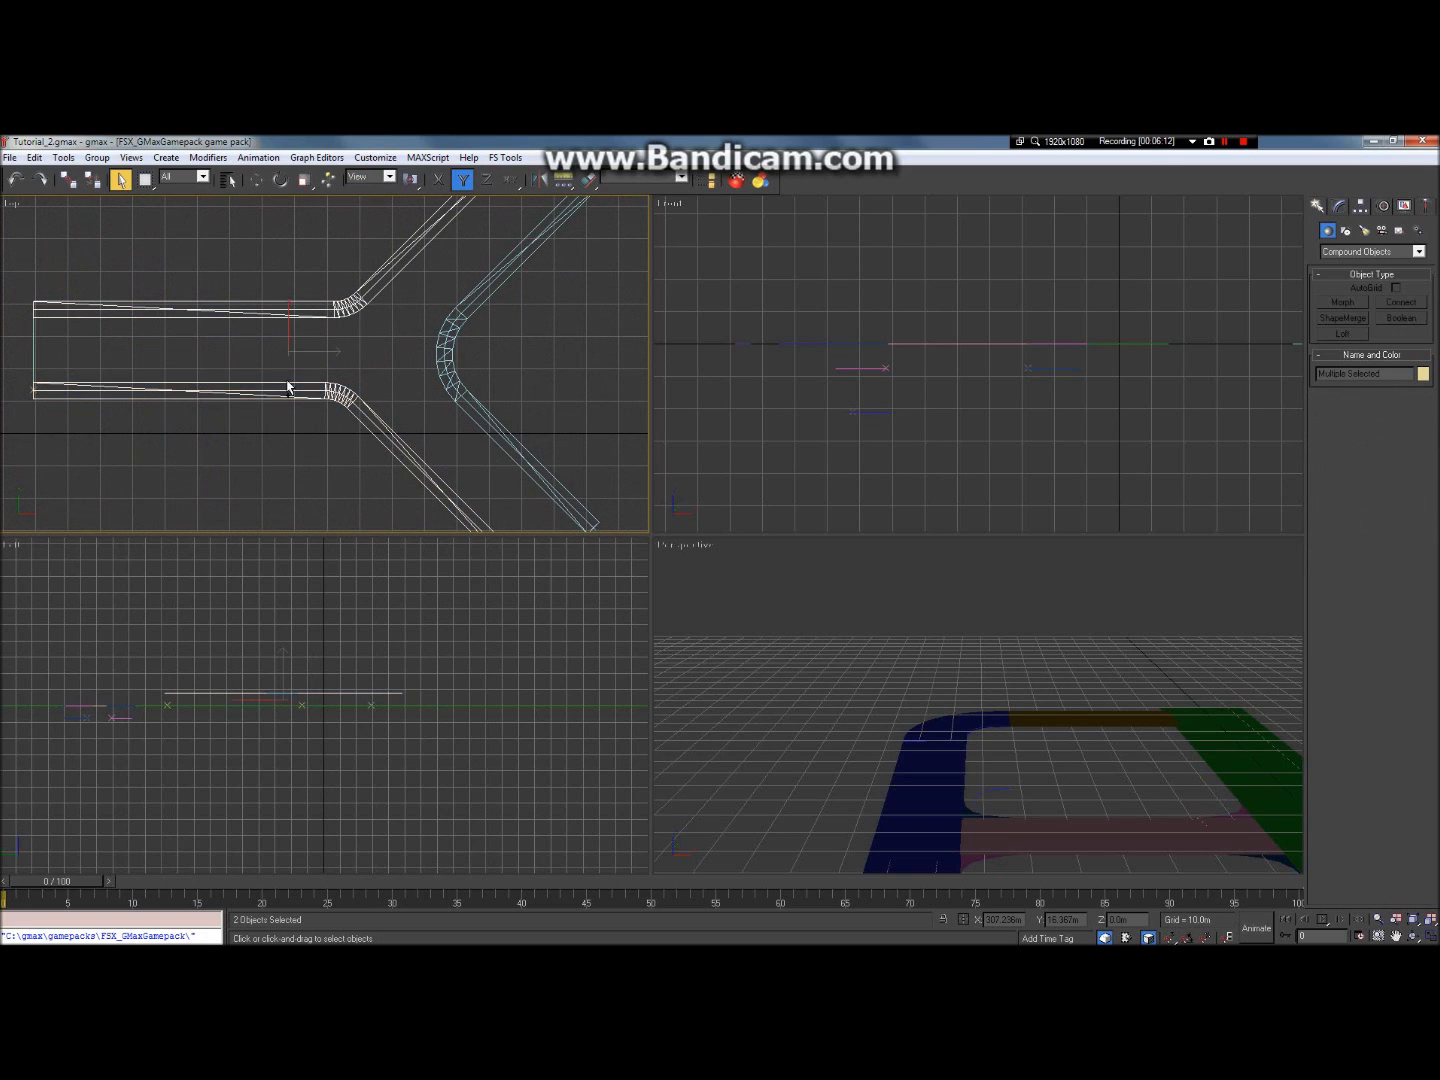
left_click(453, 342, "ctrl")
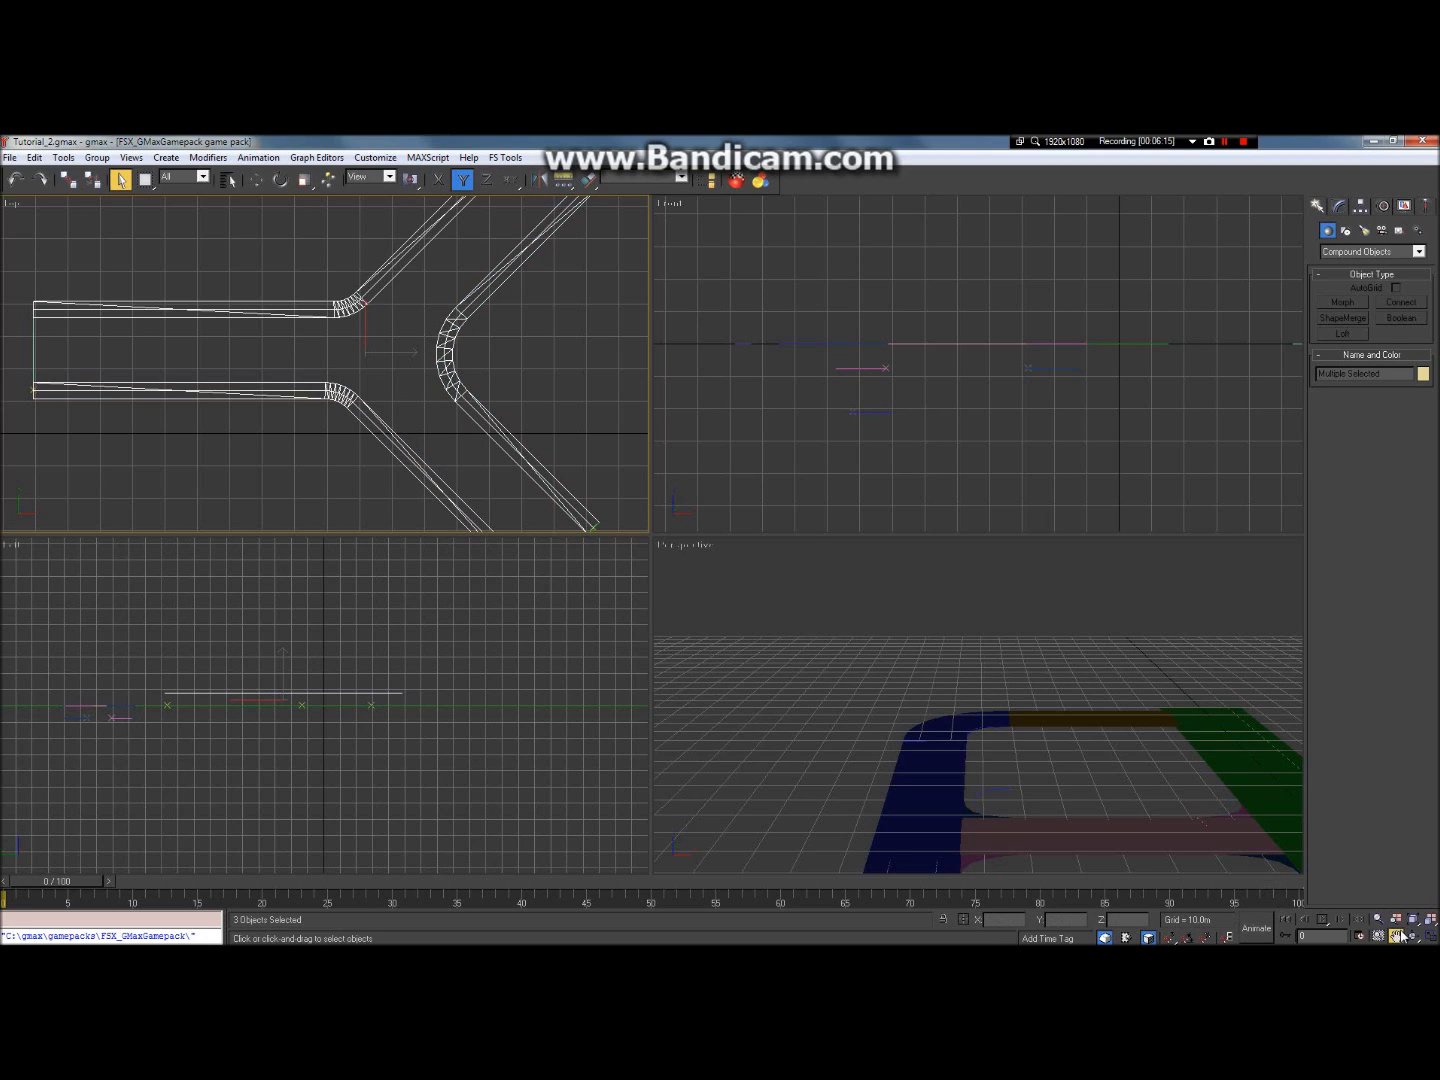
right_click(1021, 661)
left_click(1397, 935)
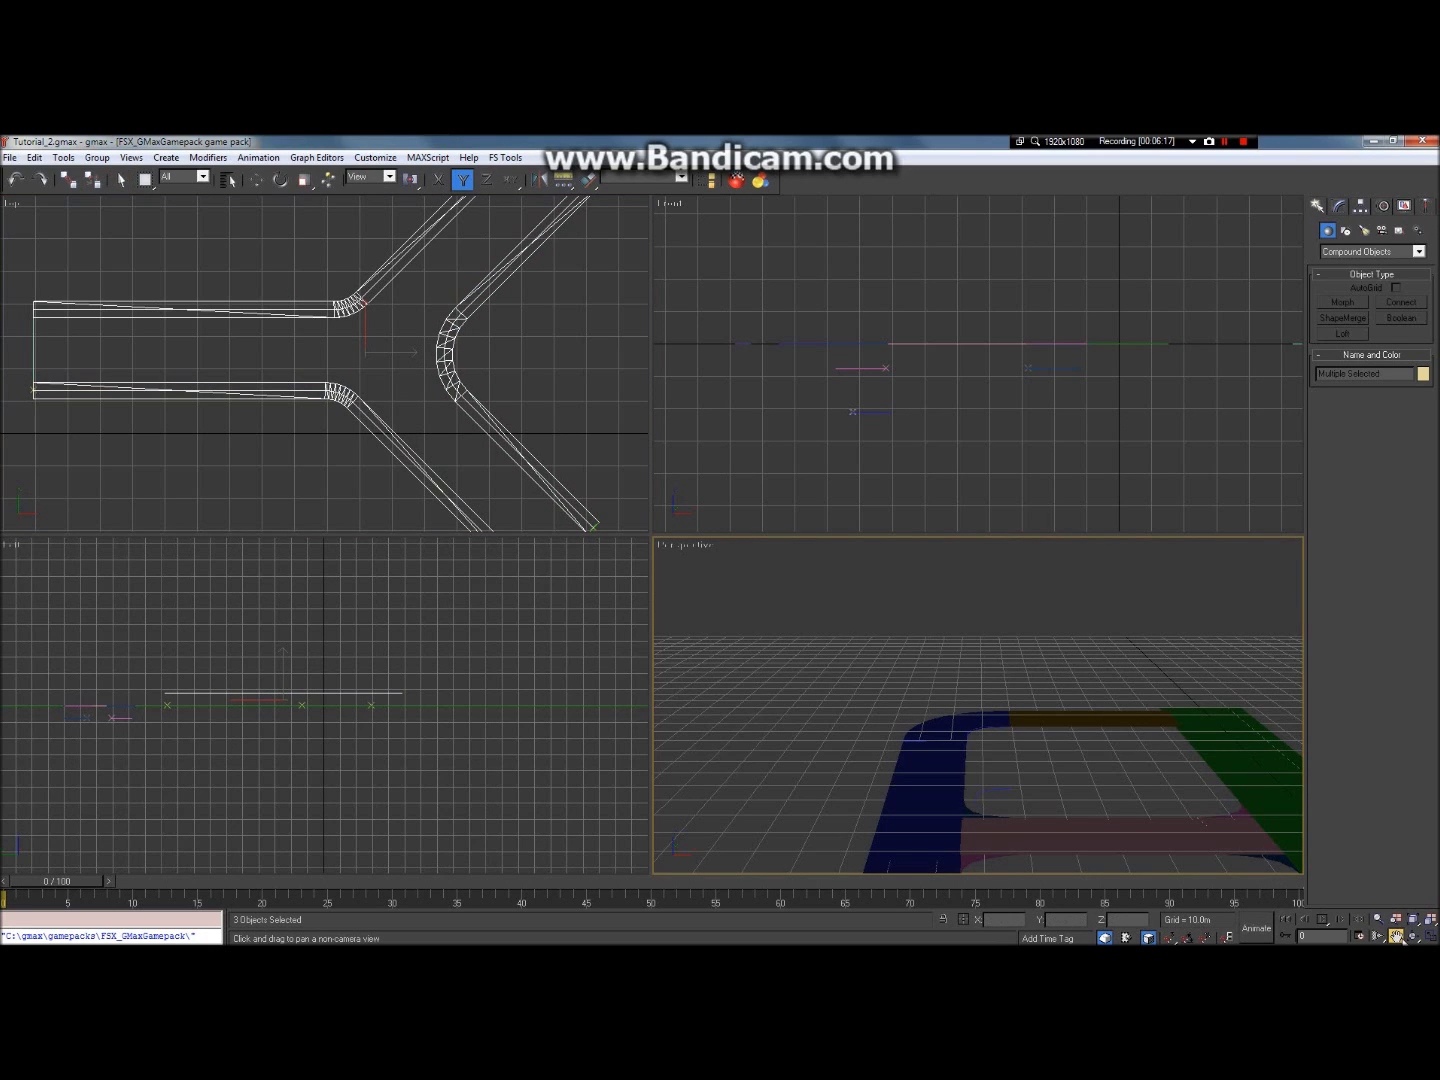
left_click_drag(1148, 714, 1035, 723)
left_click_drag(1036, 315, 1289, 409)
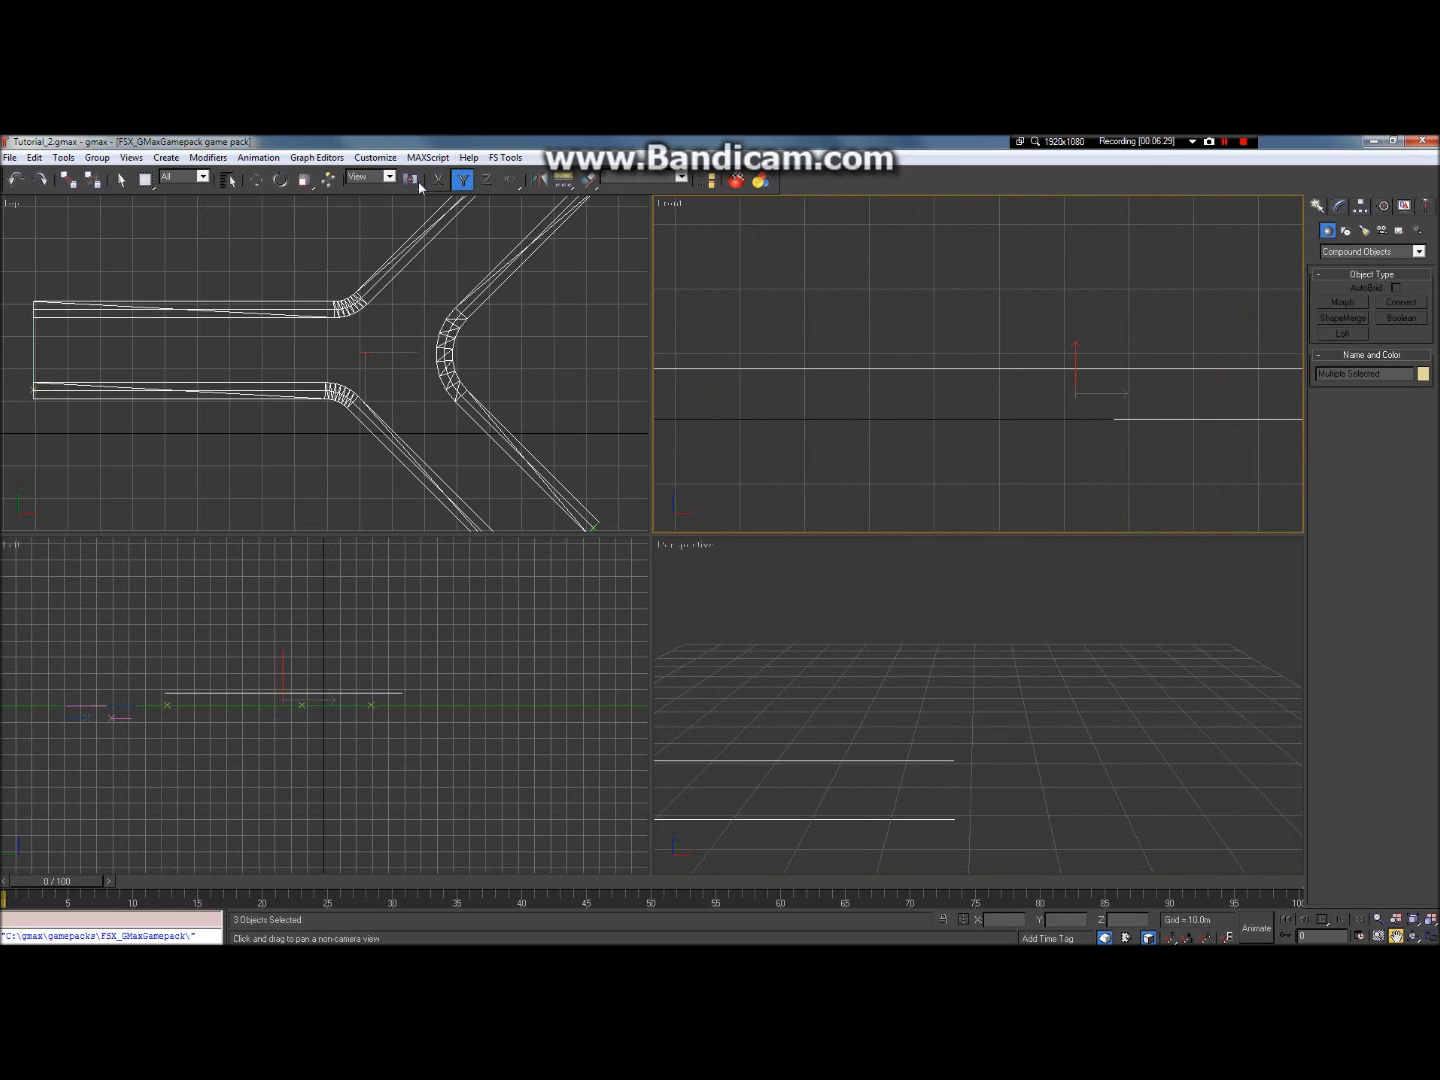
left_click(257, 179)
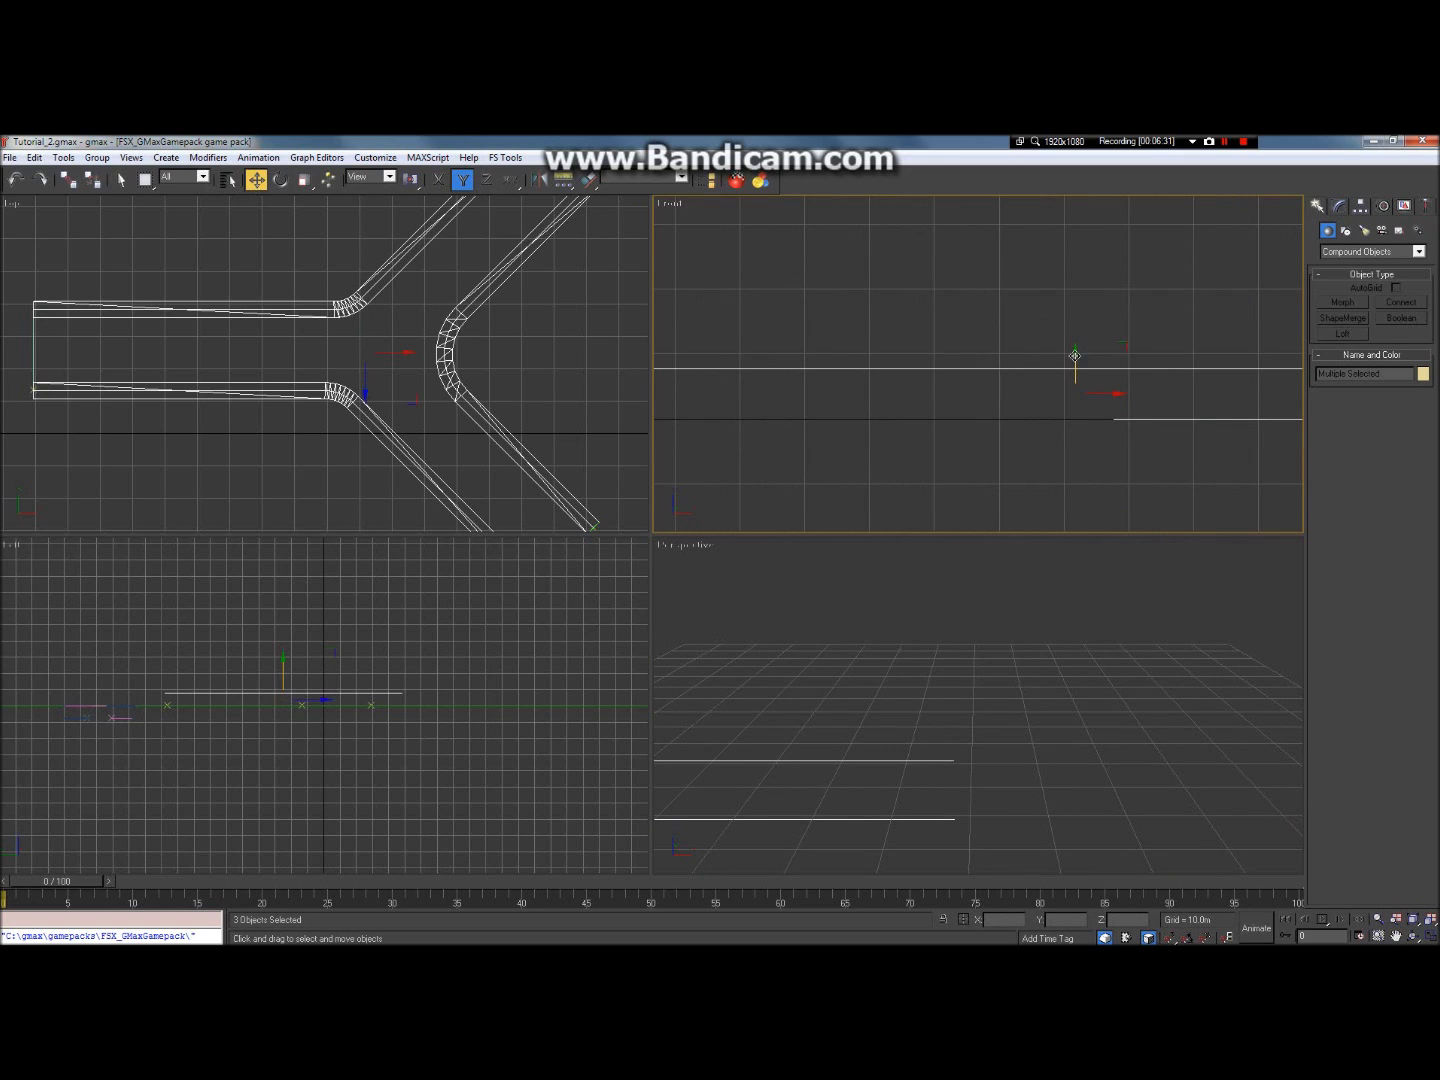
left_click_drag(1076, 359, 1045, 488)
scroll(1100, 462, "up", 2)
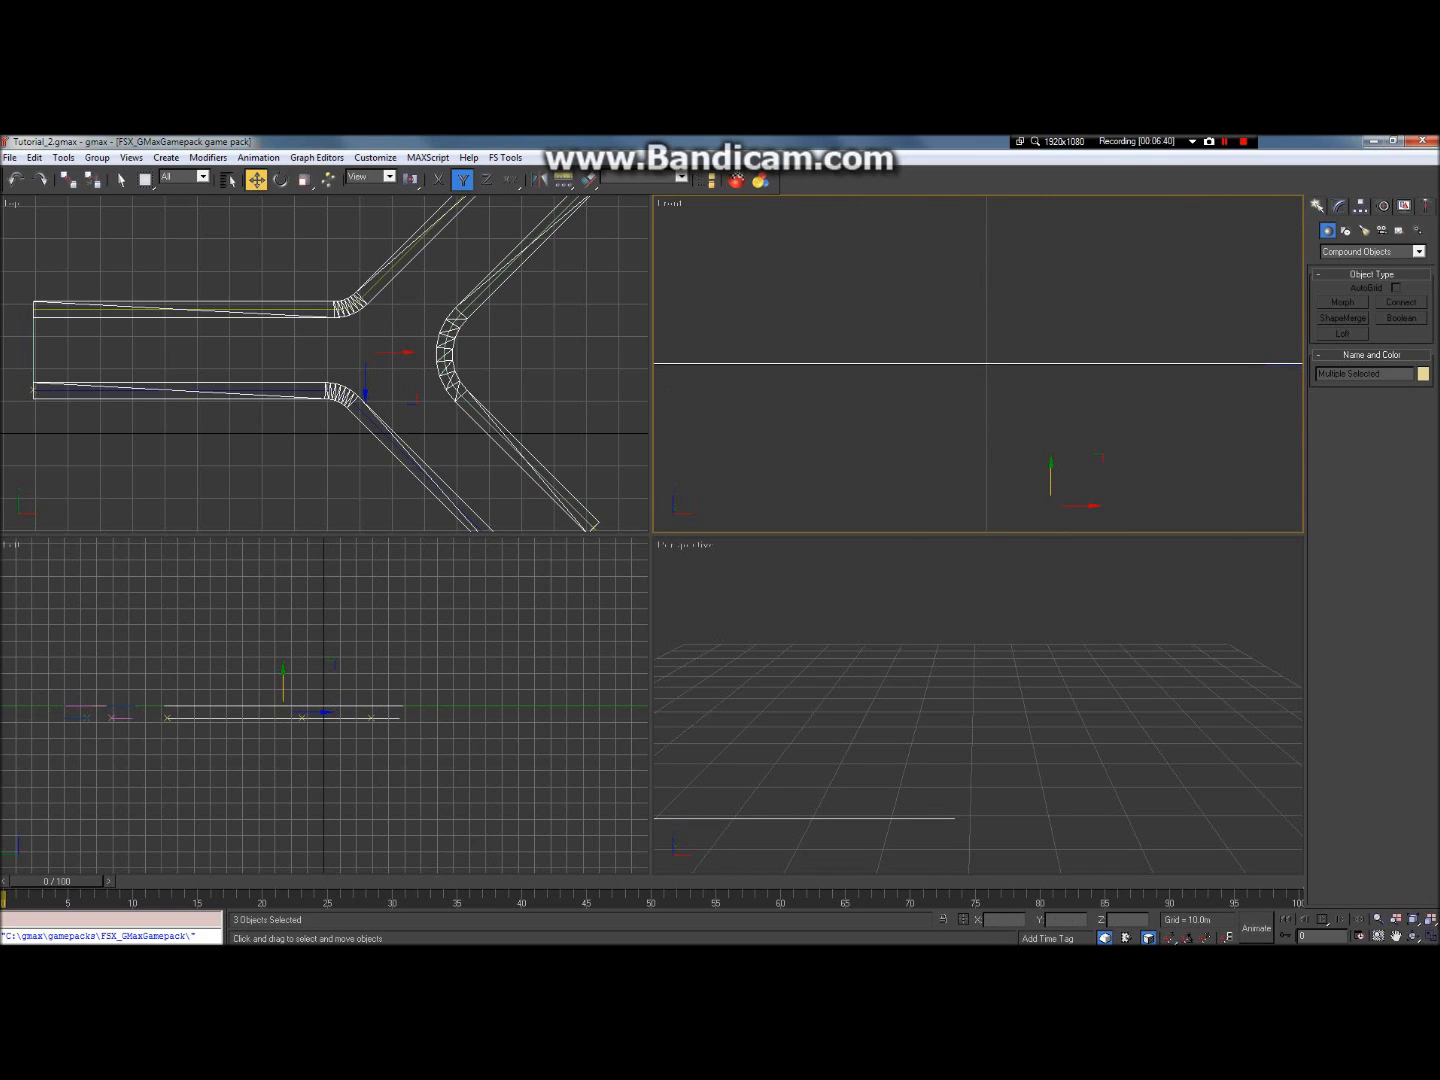
Step: Fine-tune the vertical position of the three strips on the ground line in an enlarged Front view
left_click(1433, 930)
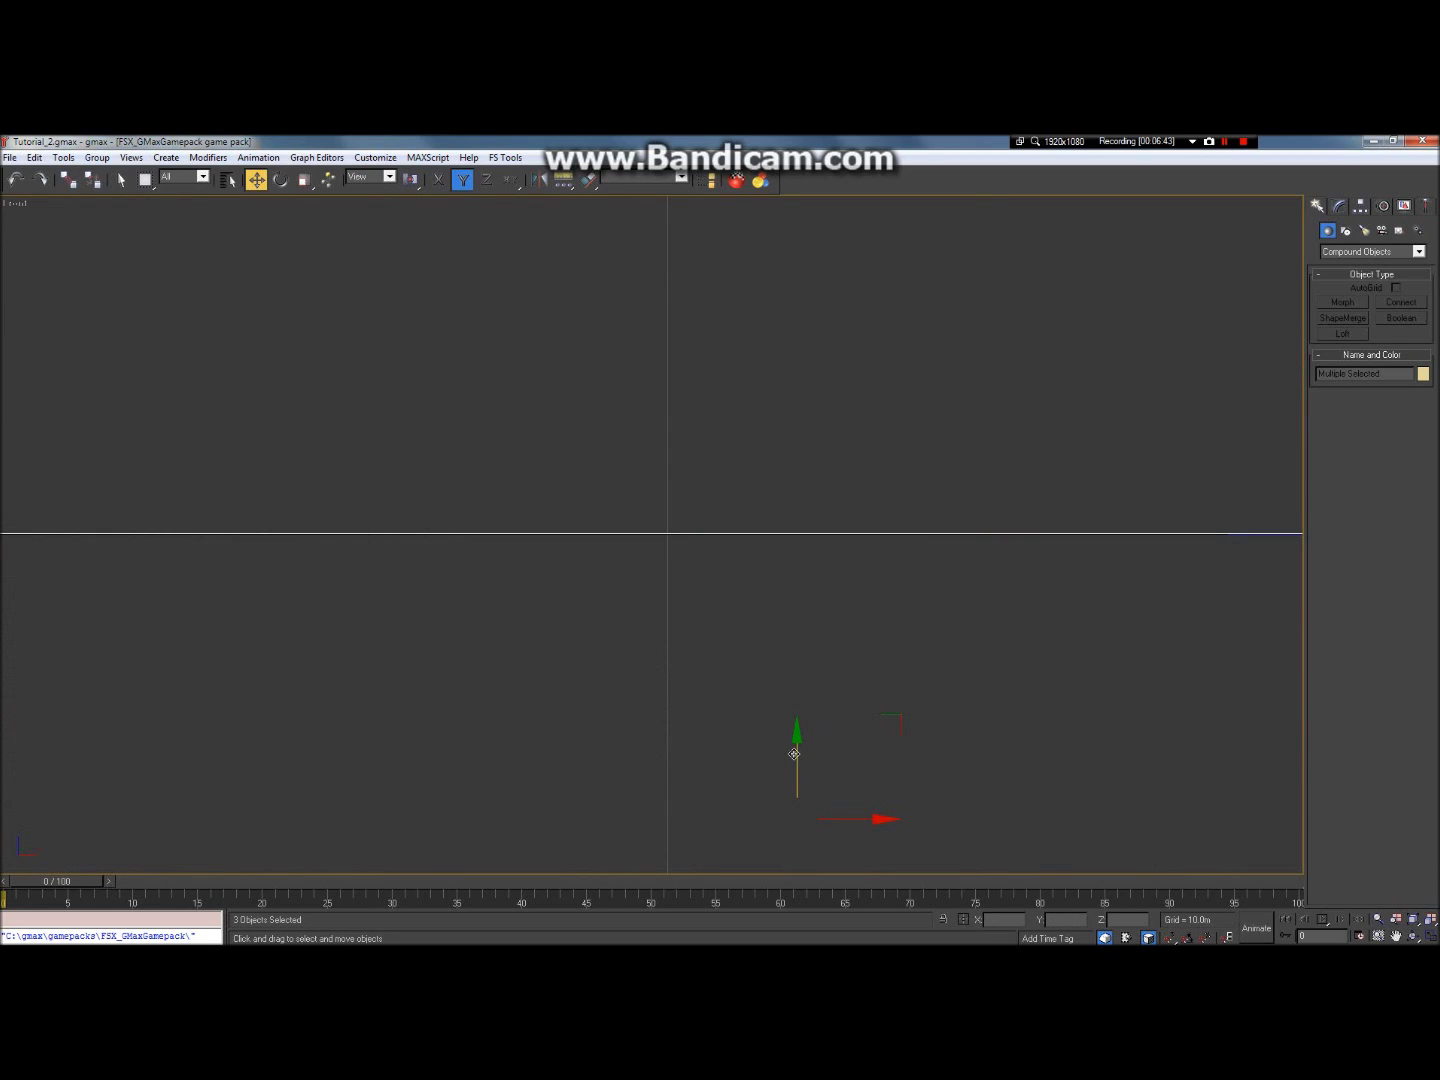
left_click_drag(794, 753, 790, 755)
left_click_drag(785, 755, 784, 751)
mouse_move(1309, 145)
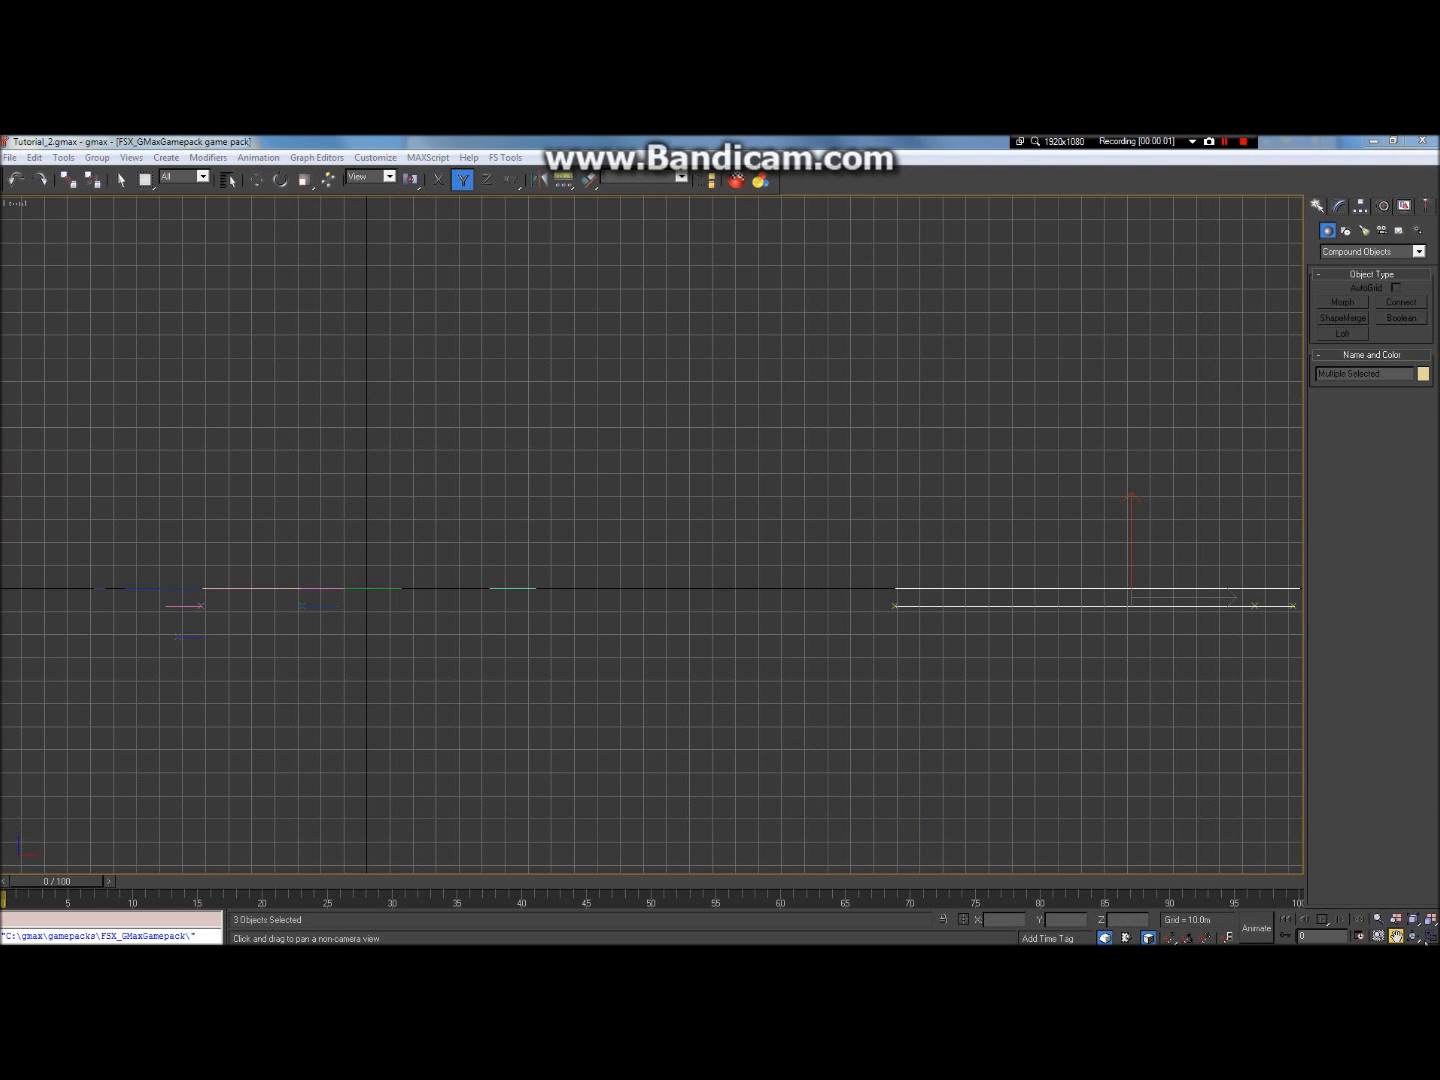
left_click(1425, 937)
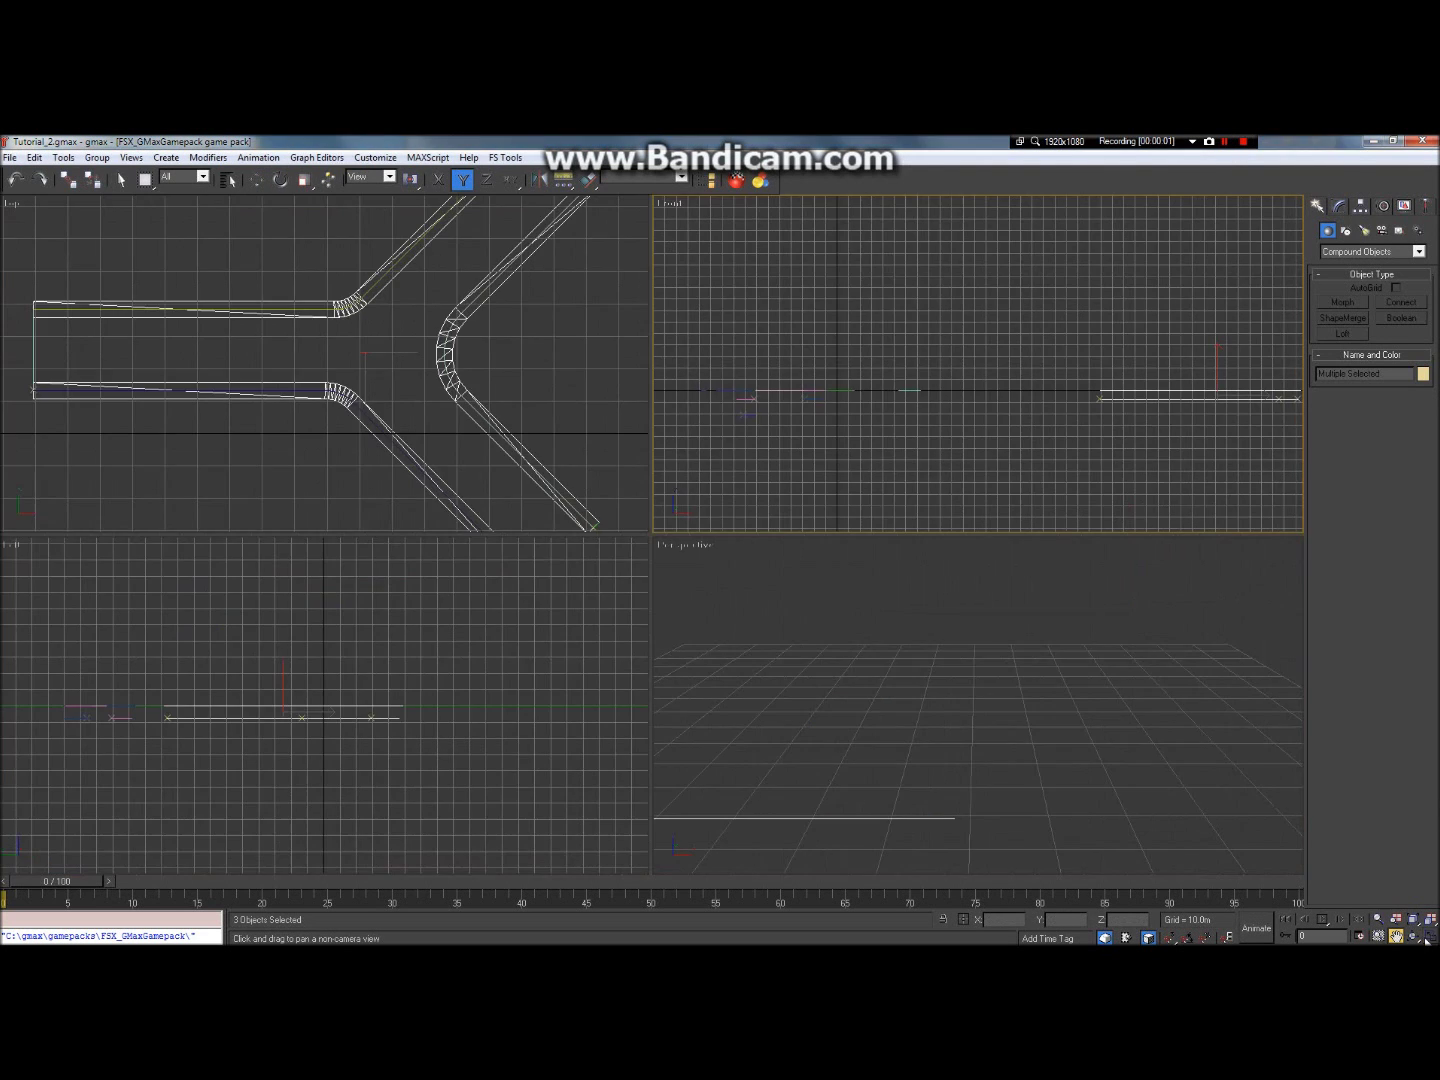
Step: Examine the three border strips around the Y junction, including their bends and open ends, in the Top view
left_click_drag(453, 411, 506, 391)
scroll(503, 383, "down", 3)
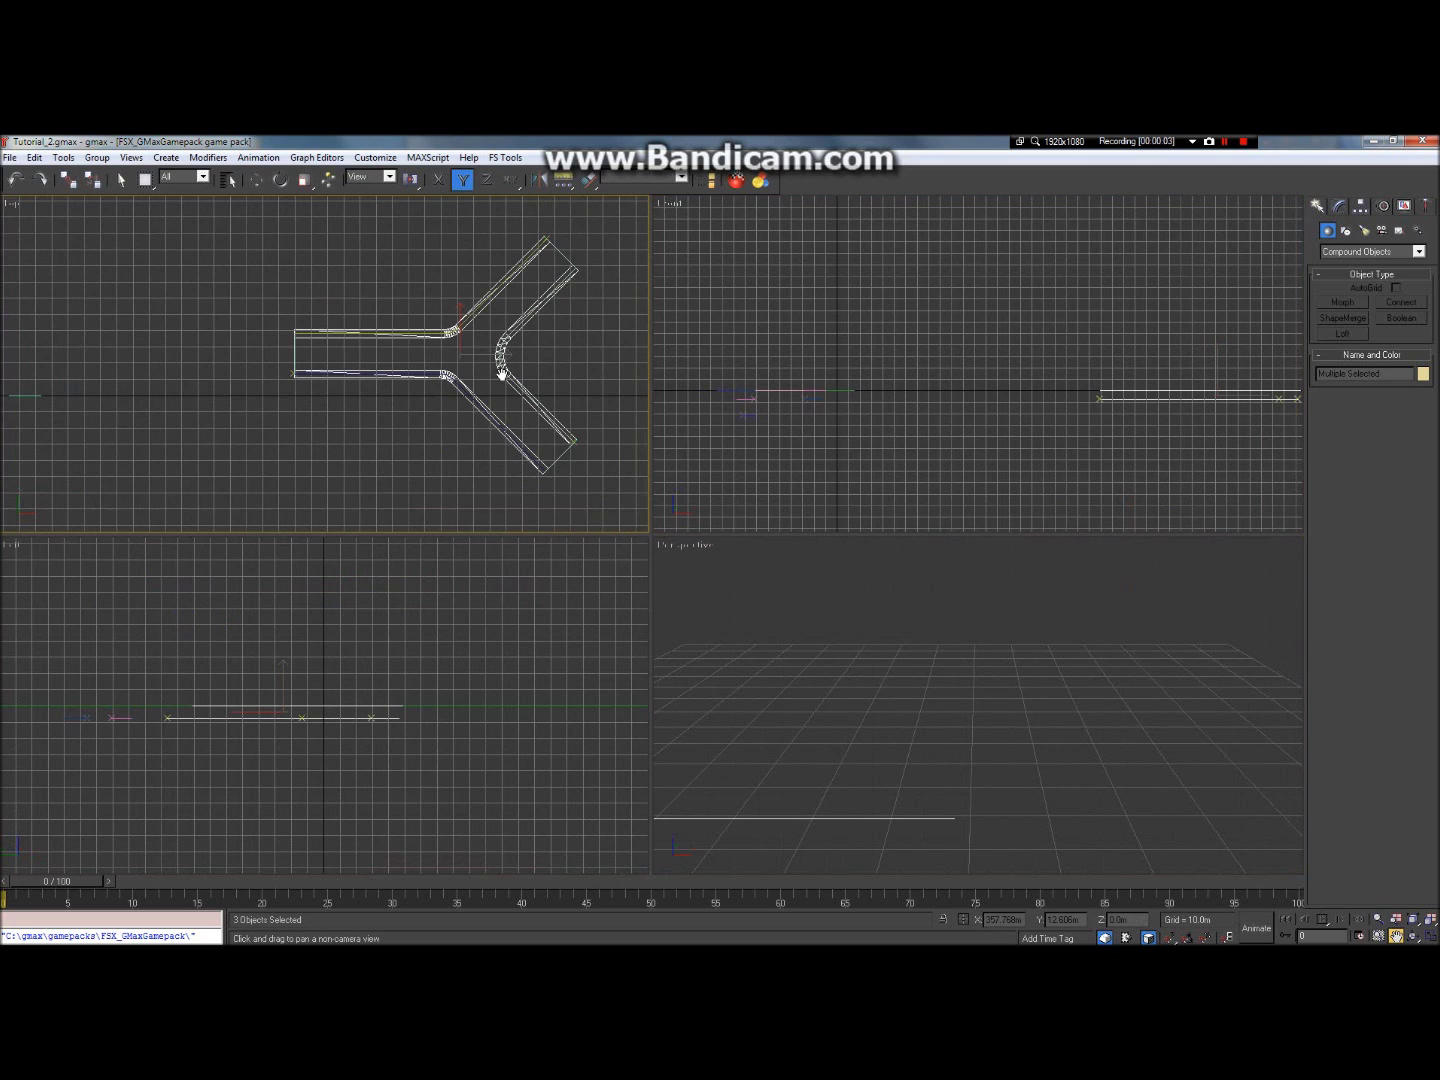
scroll(445, 363, "up", 4)
scroll(550, 356, "up", 3)
left_click_drag(598, 400, 266, 407)
scroll(473, 374, "down", 3)
scroll(599, 374, "down", 1)
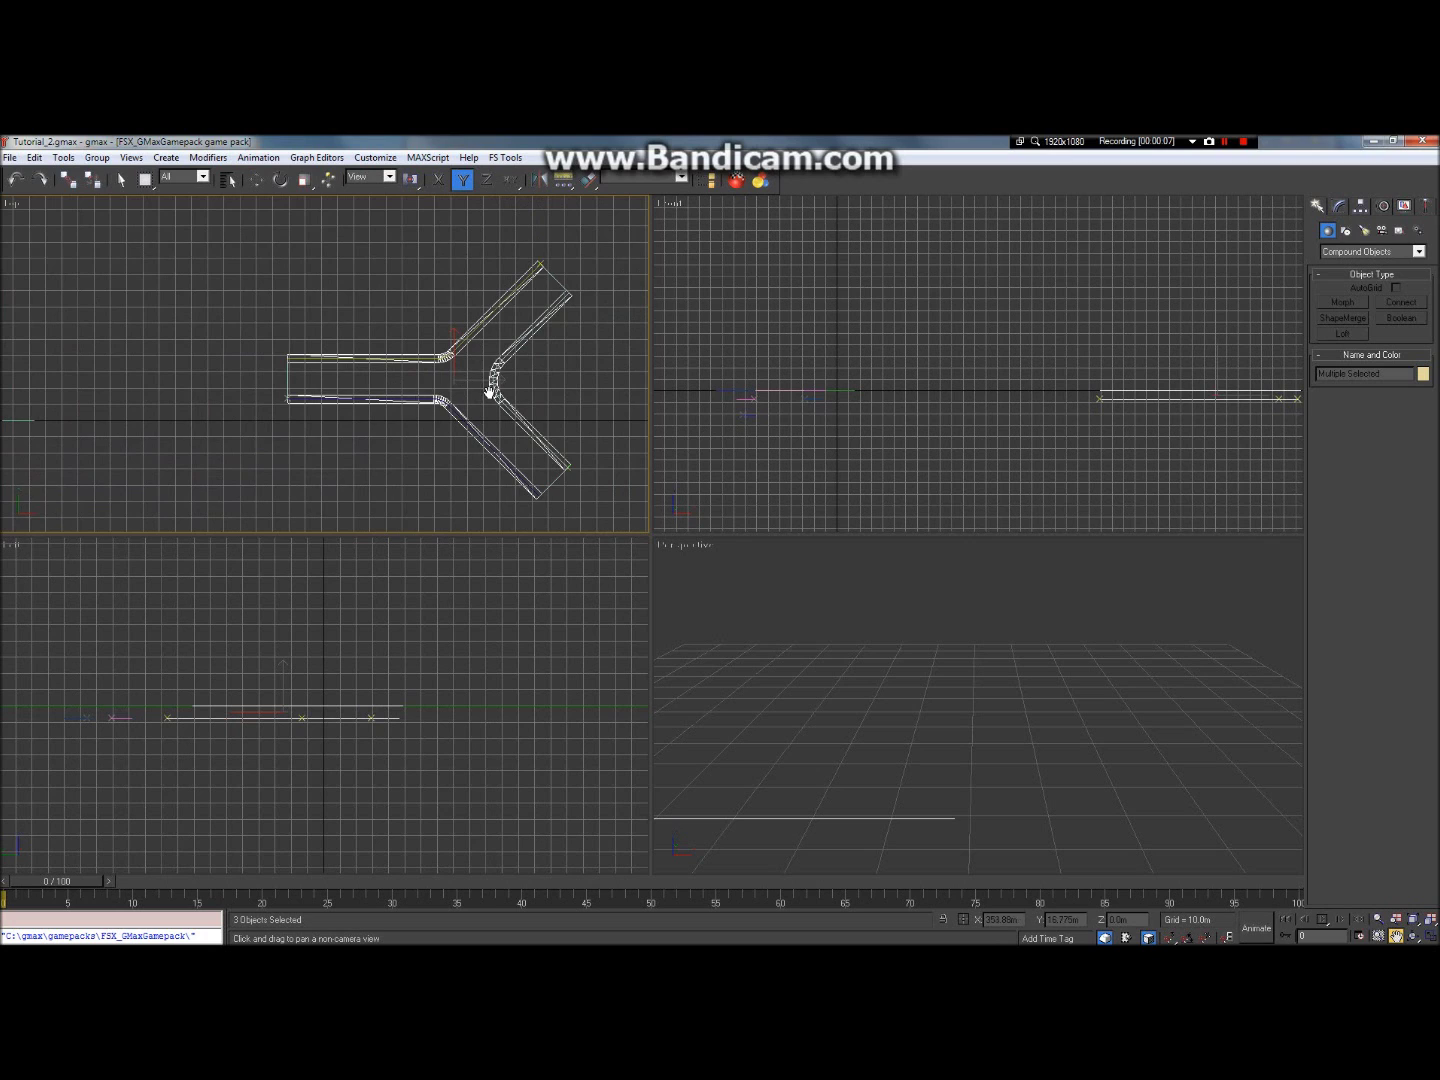
left_click_drag(492, 392, 416, 385)
scroll(415, 385, "up", 3)
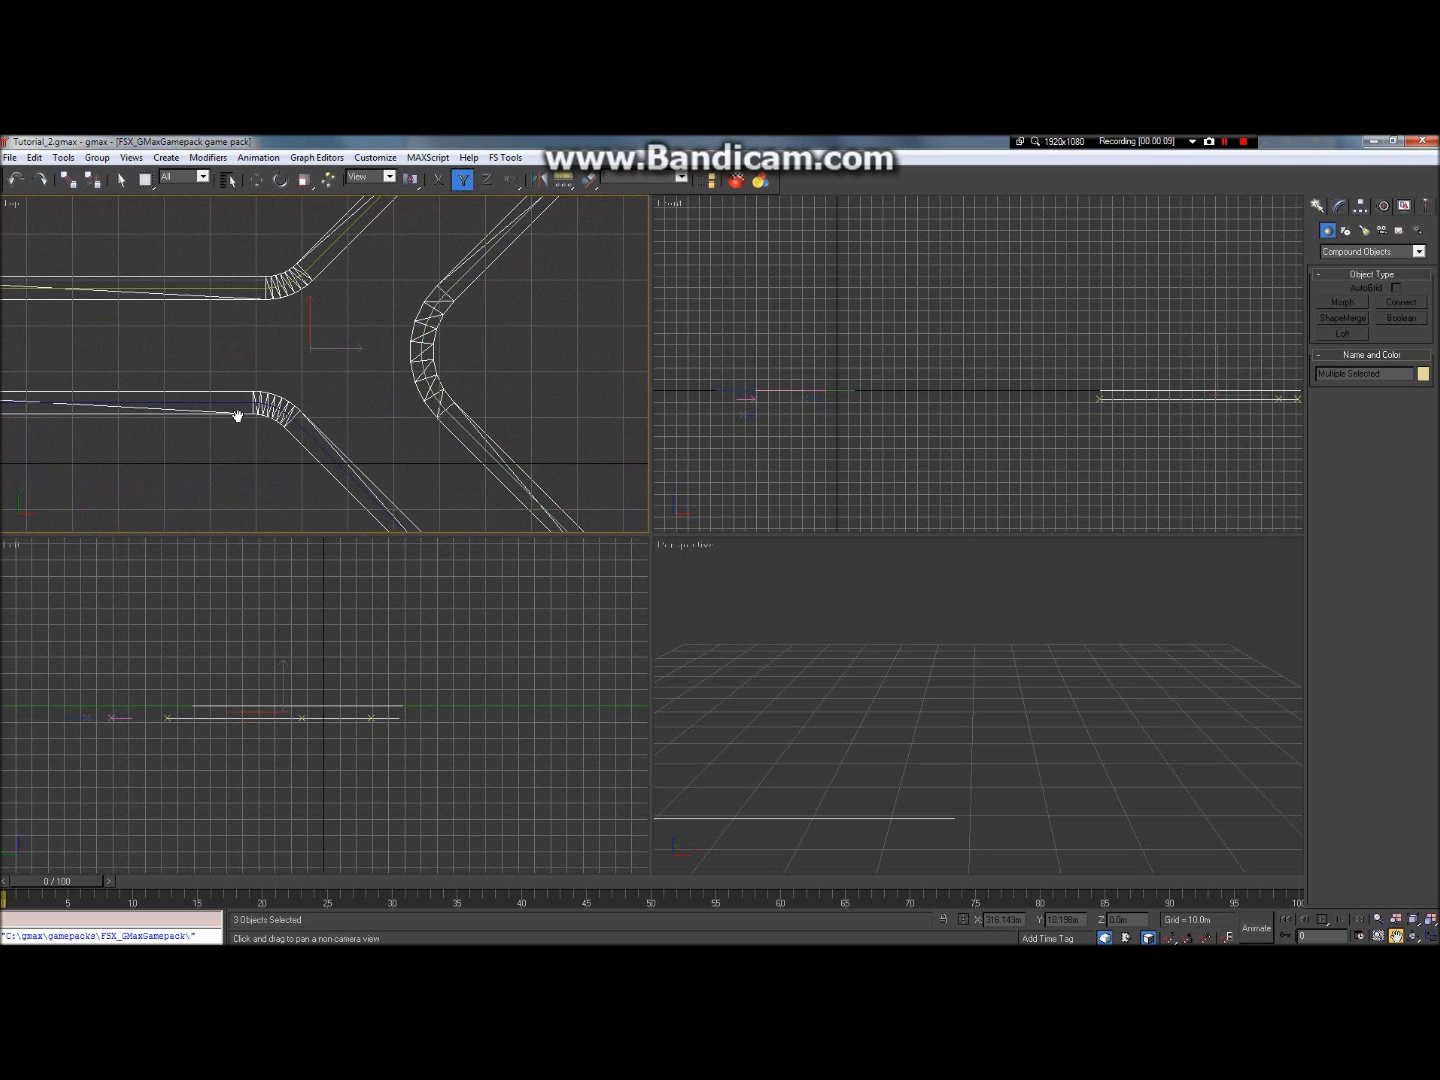
left_click_drag(236, 326, 400, 352)
left_click_drag(501, 325, 447, 421)
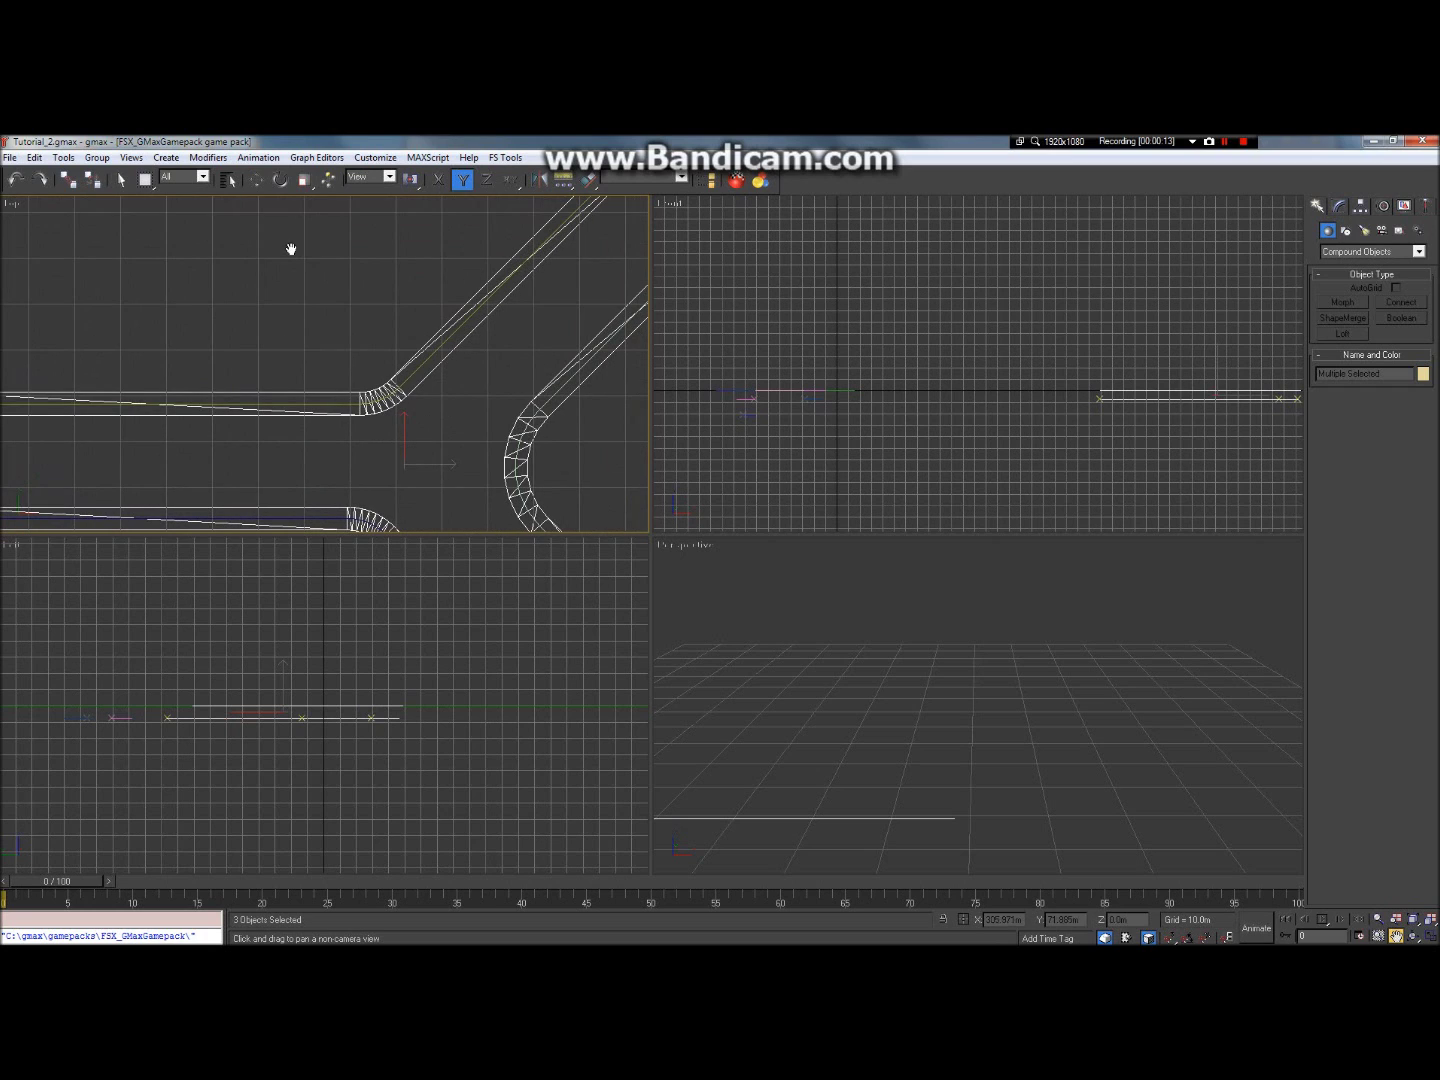
left_click_drag(229, 479, 325, 420)
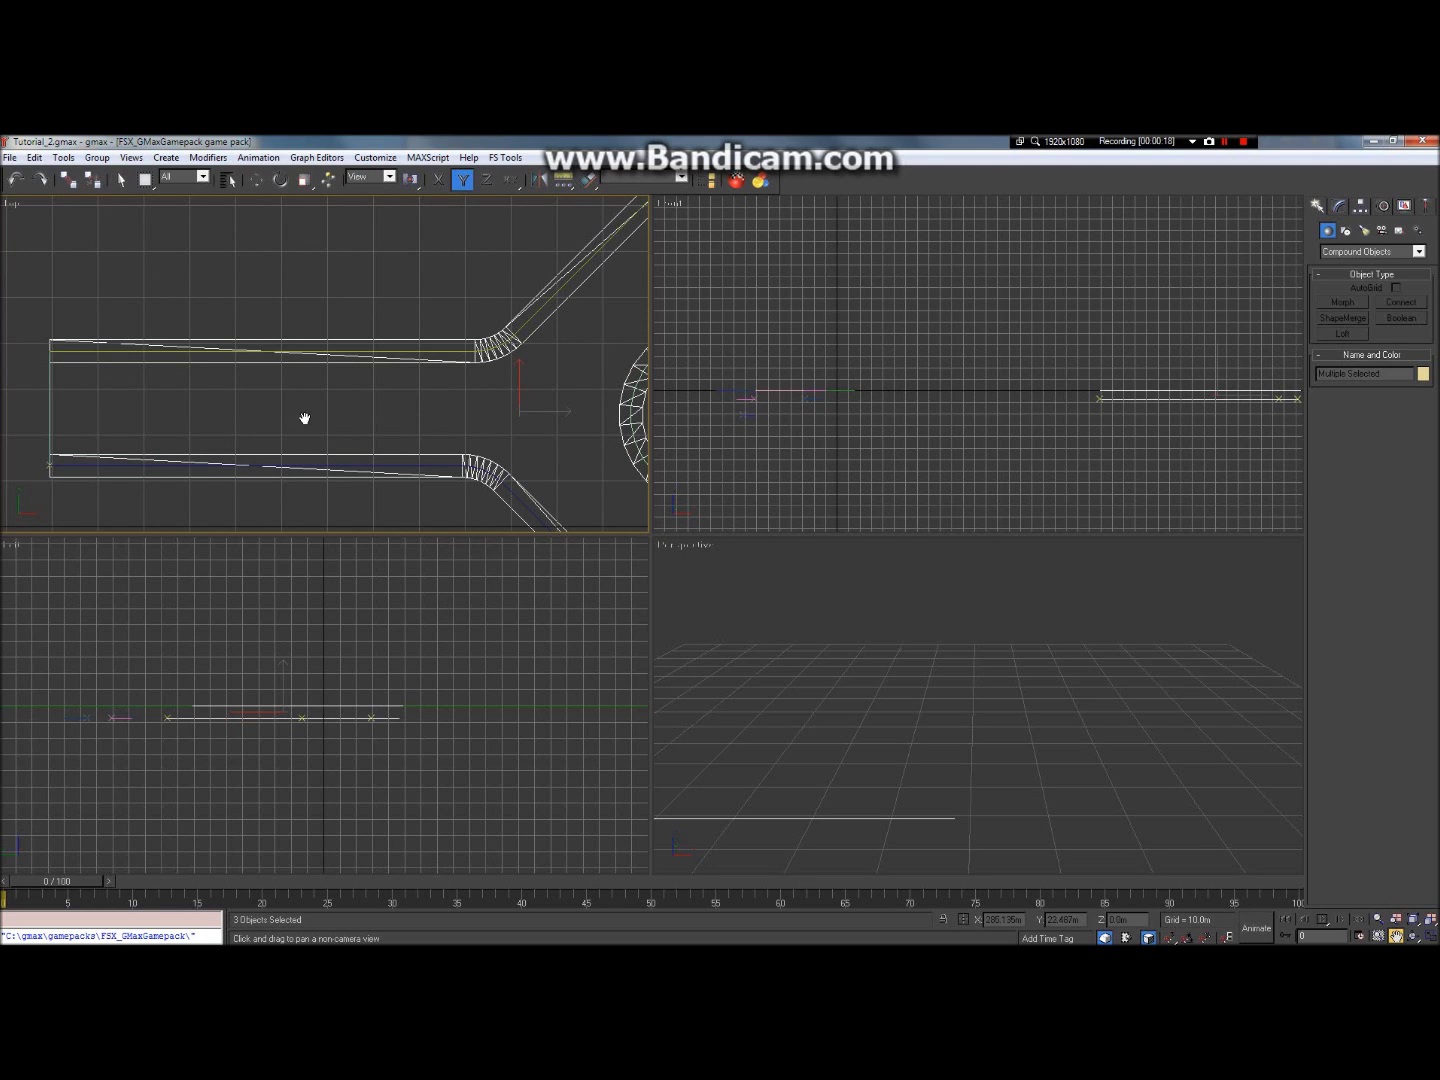
left_click_drag(572, 373, 331, 420)
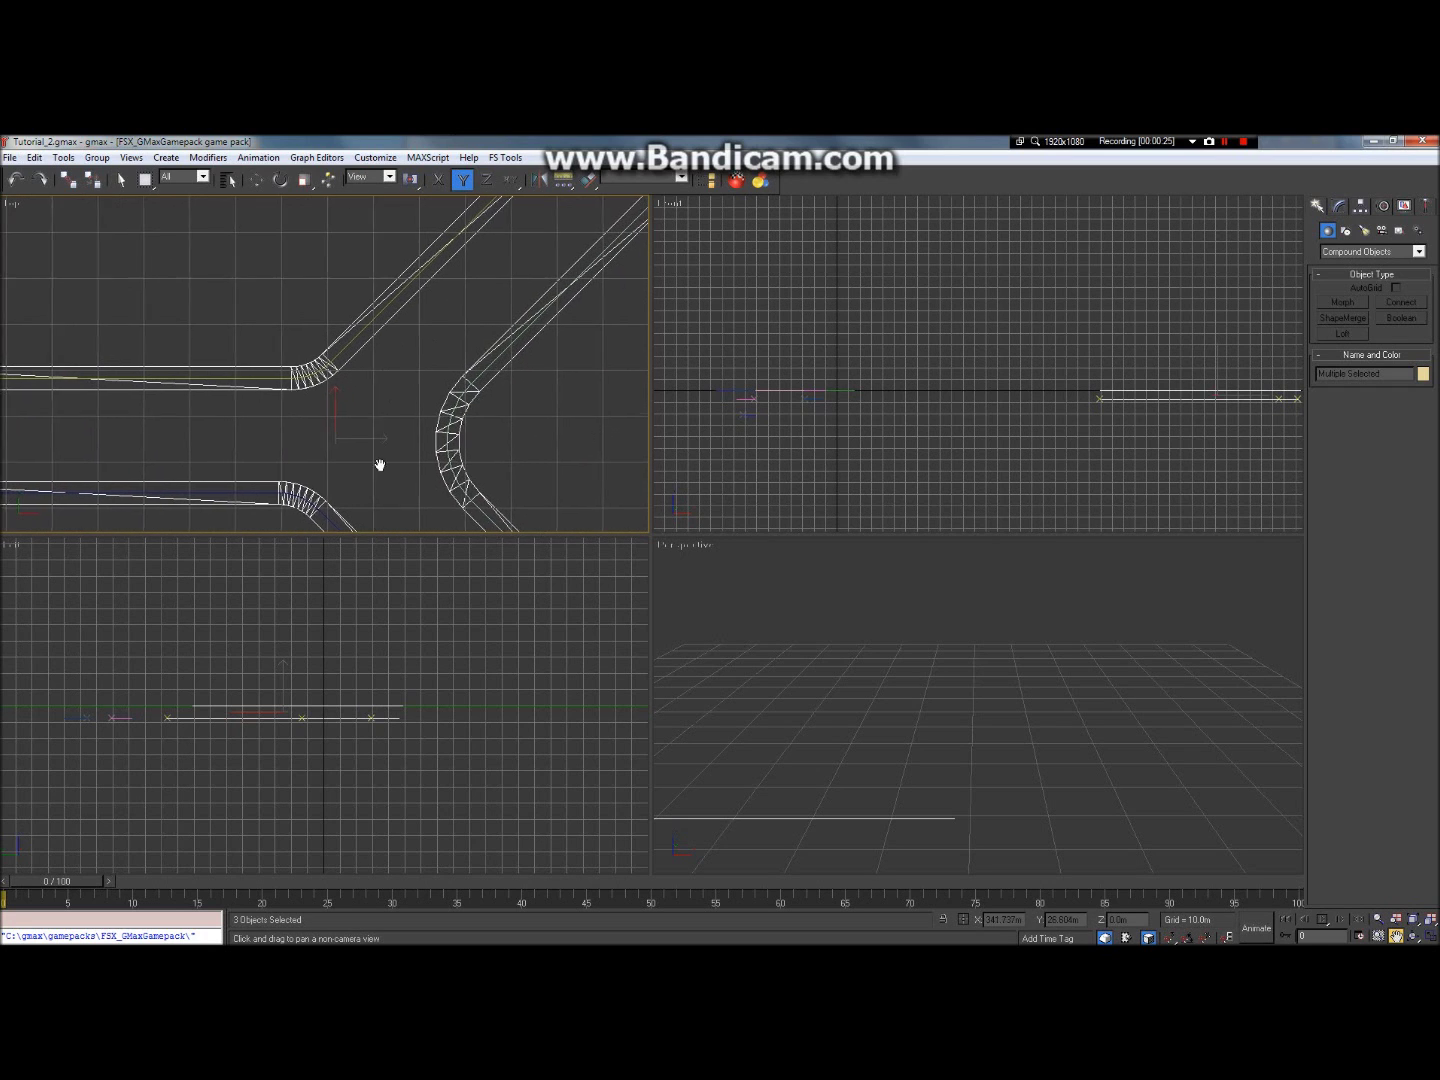
scroll(379, 463, "up", 3)
scroll(399, 454, "down", 5)
scroll(482, 343, "down", 2)
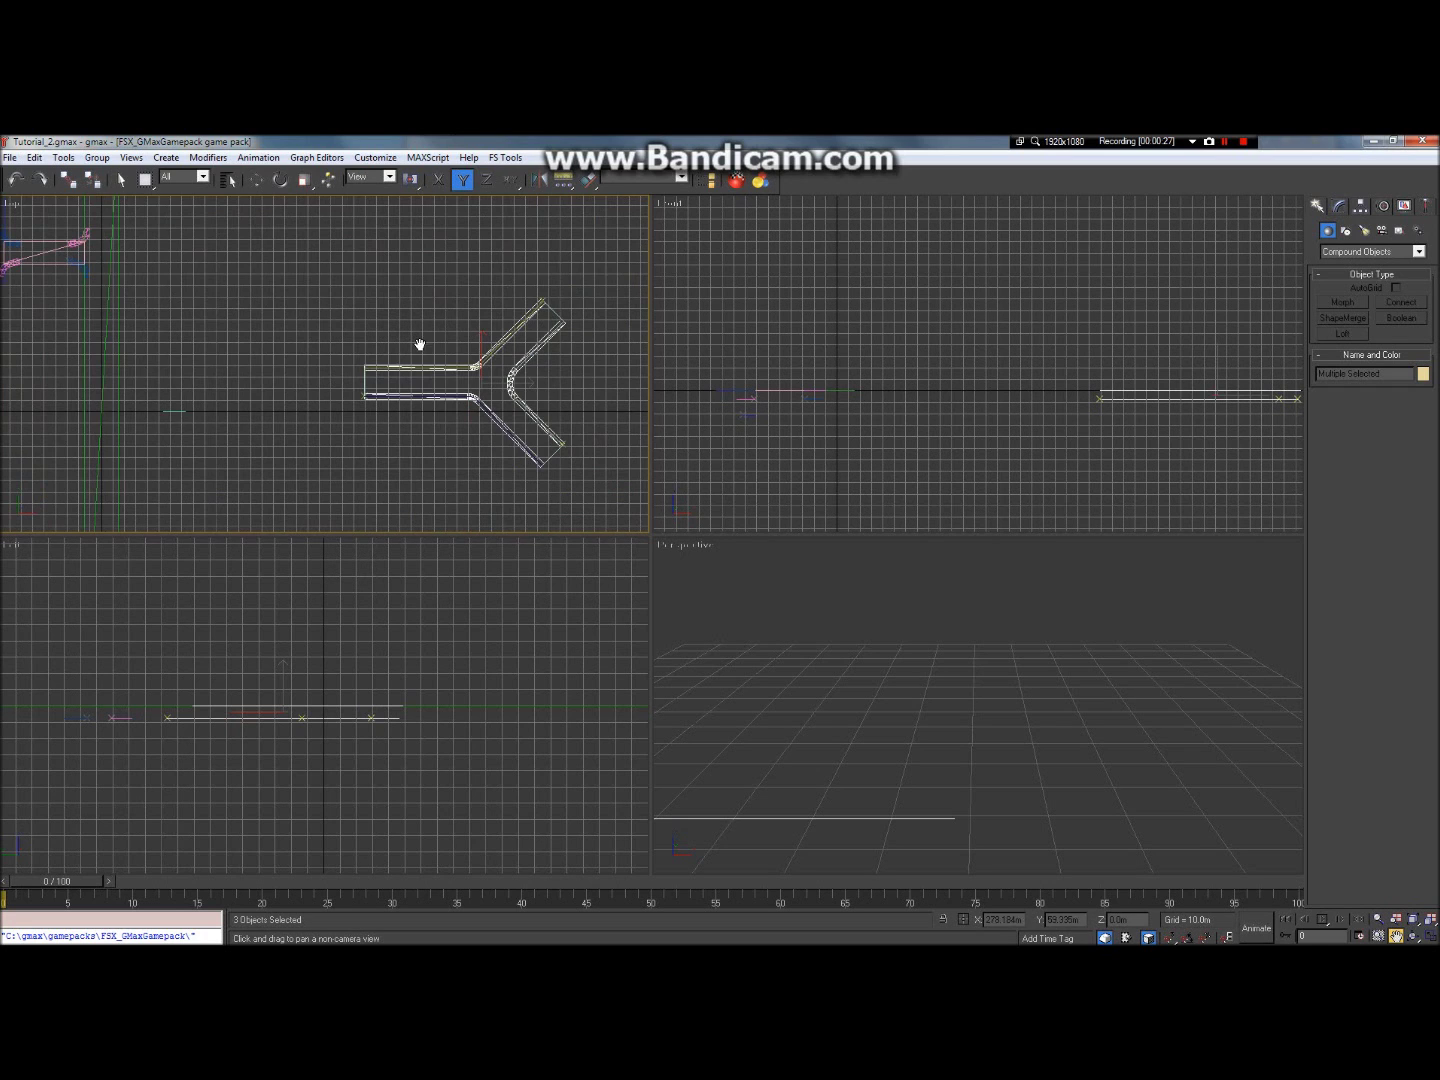
left_click_drag(376, 385, 408, 419)
scroll(416, 418, "up", 2)
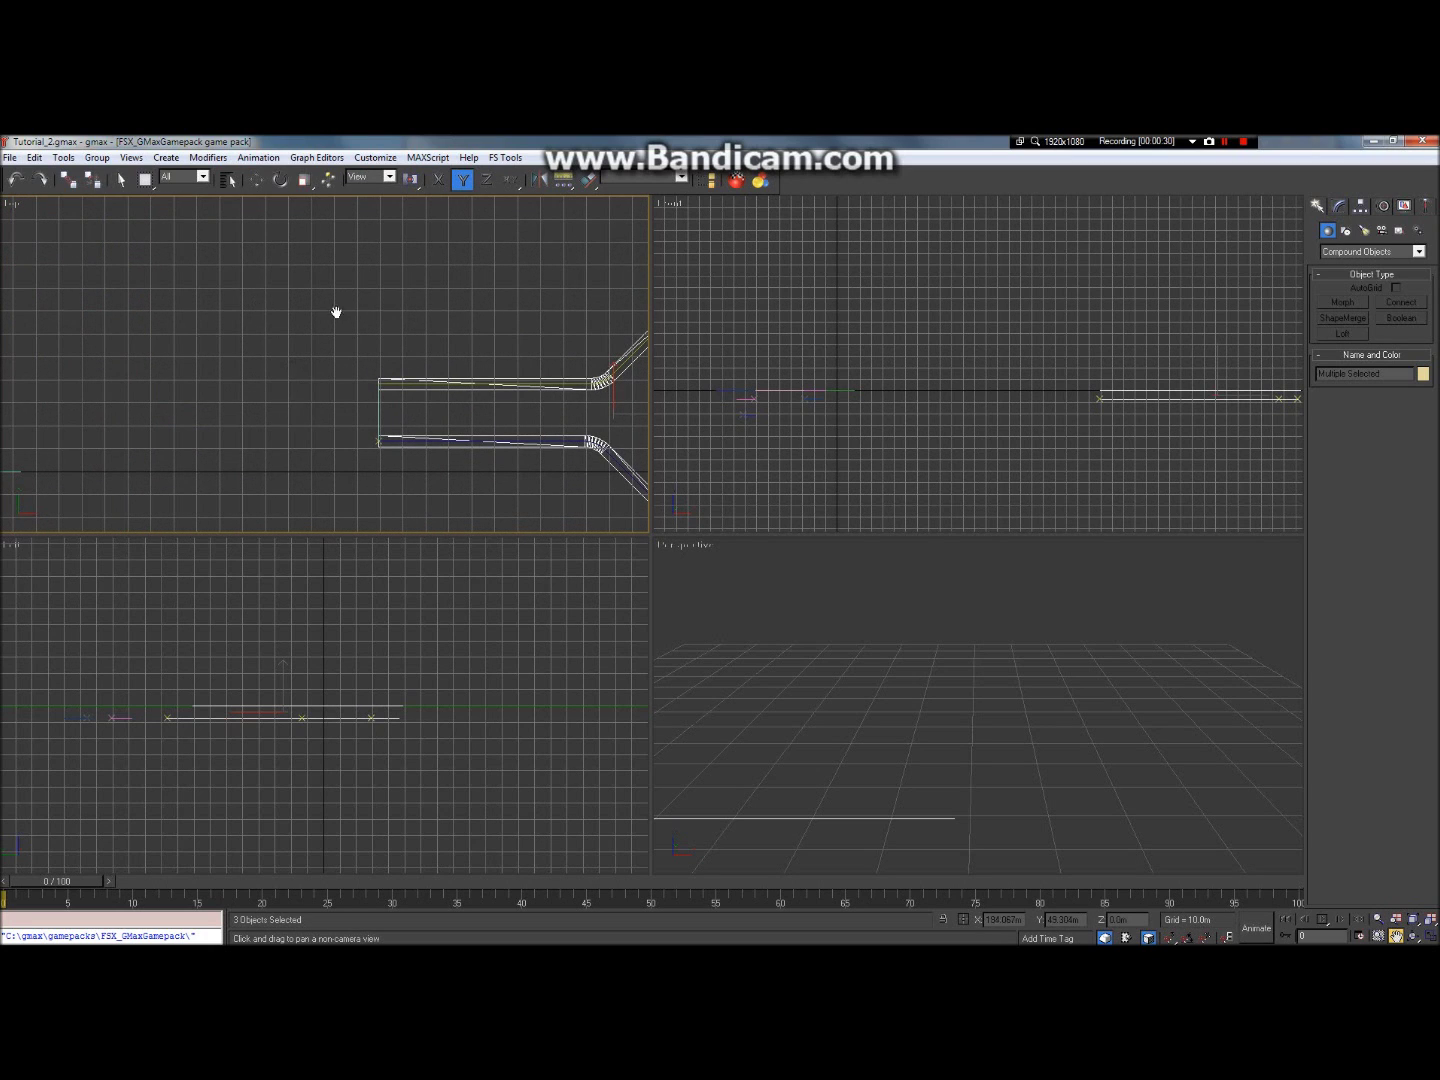
left_click_drag(525, 411, 320, 395)
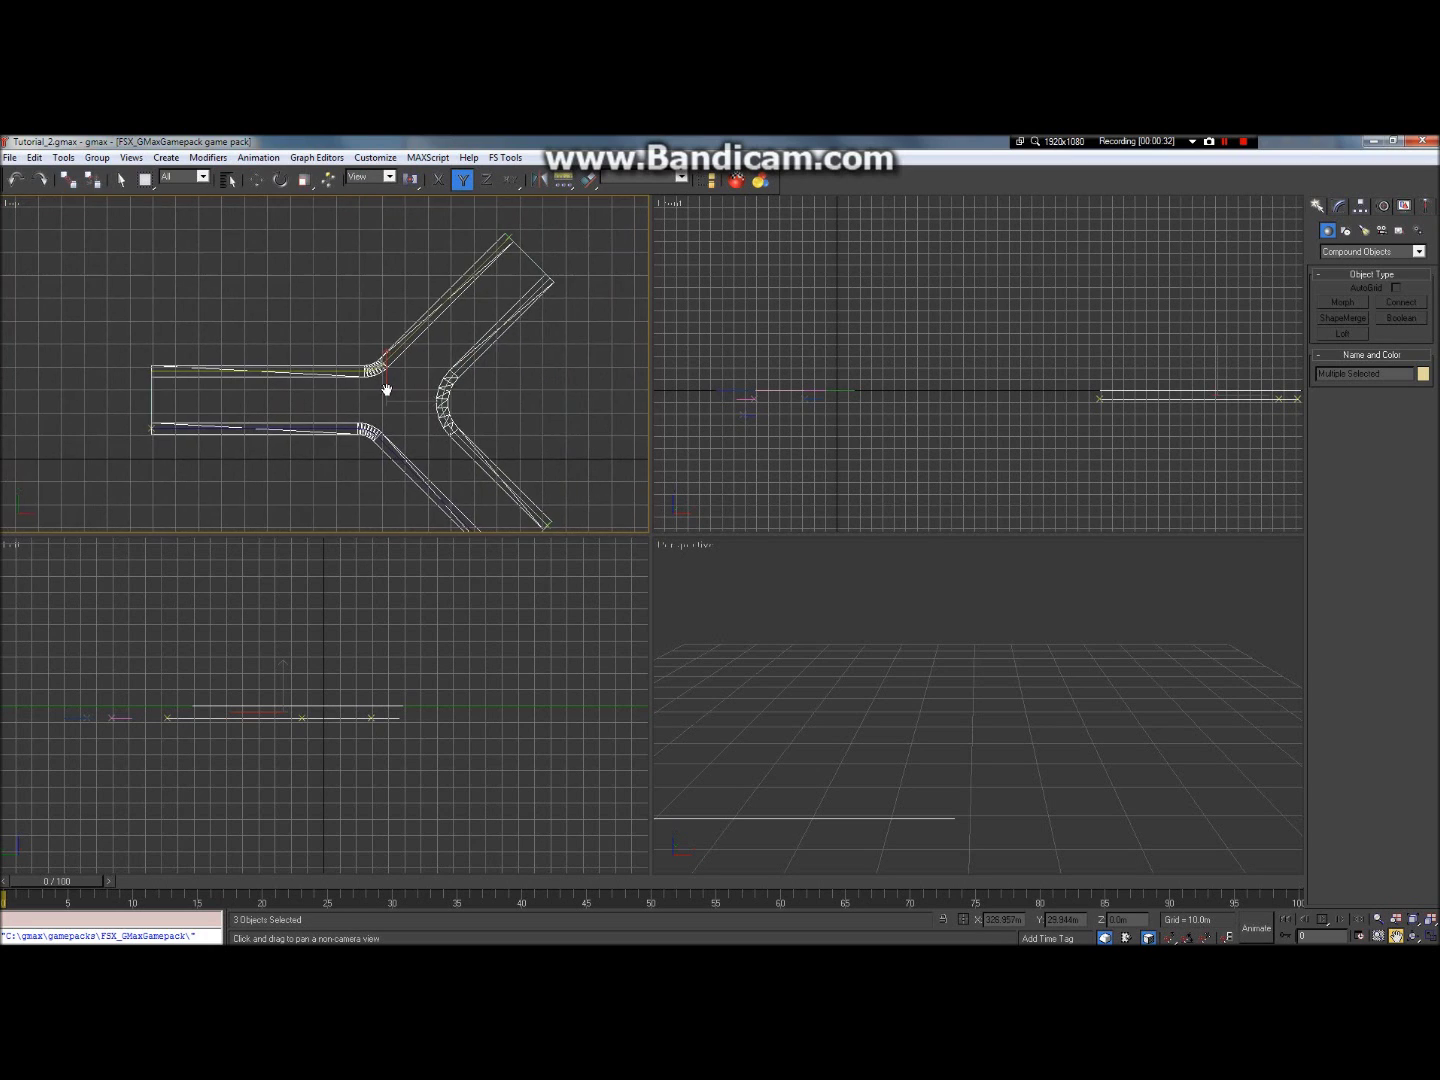
left_click_drag(451, 419, 415, 375)
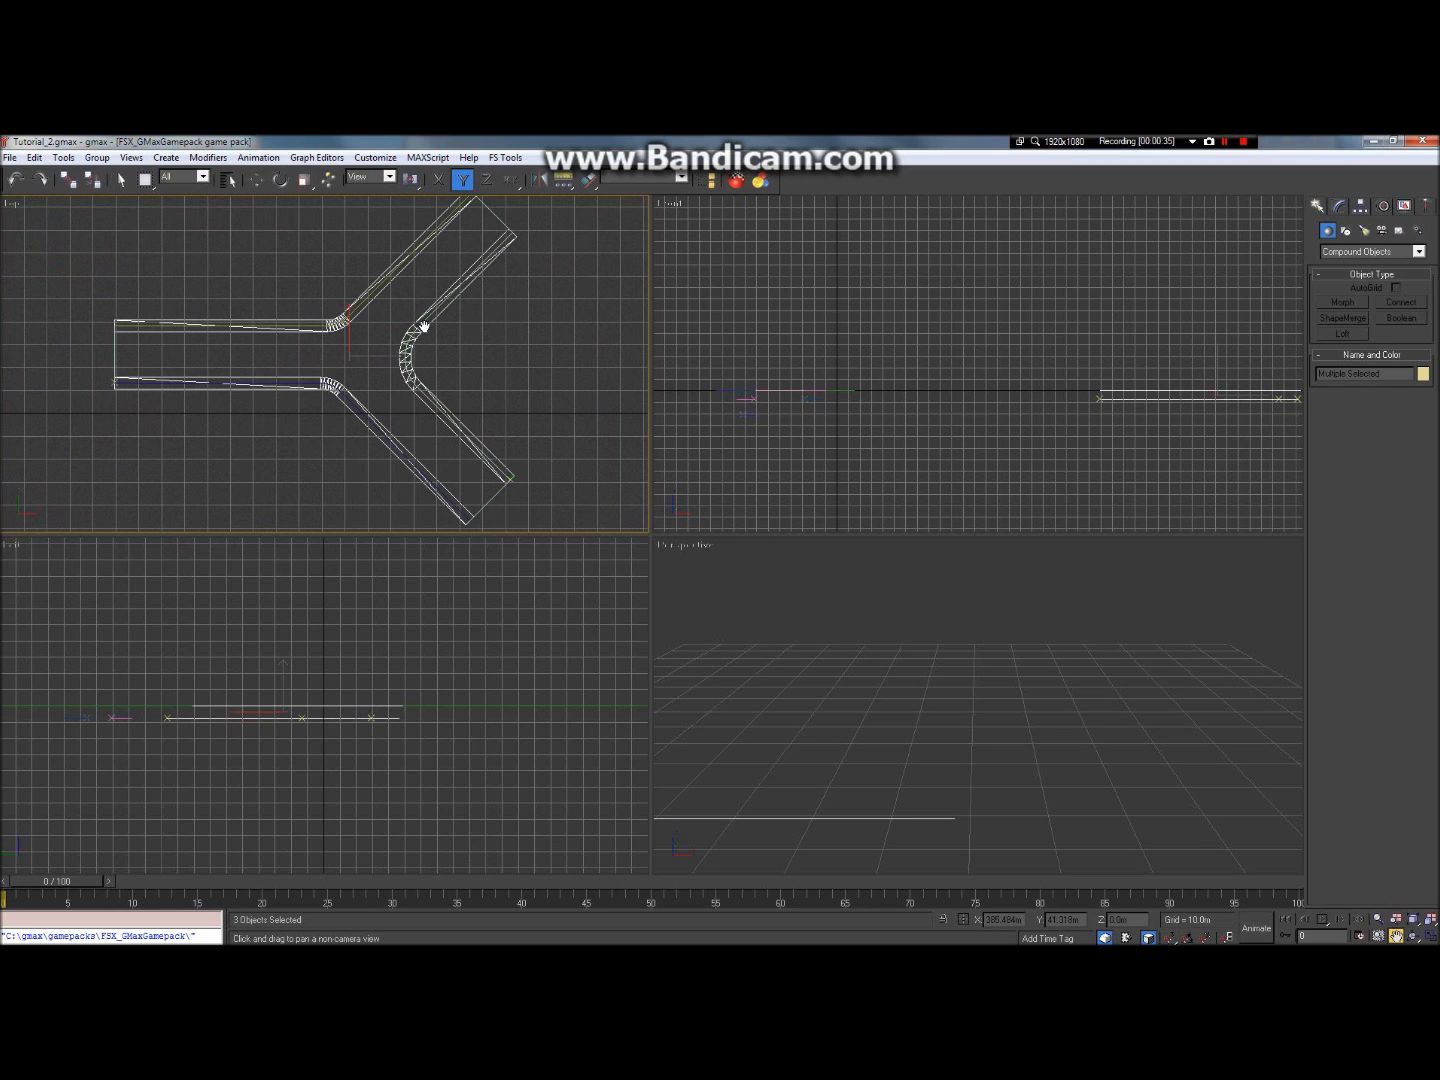
left_click_drag(267, 360, 454, 366)
scroll(418, 409, "down", 2)
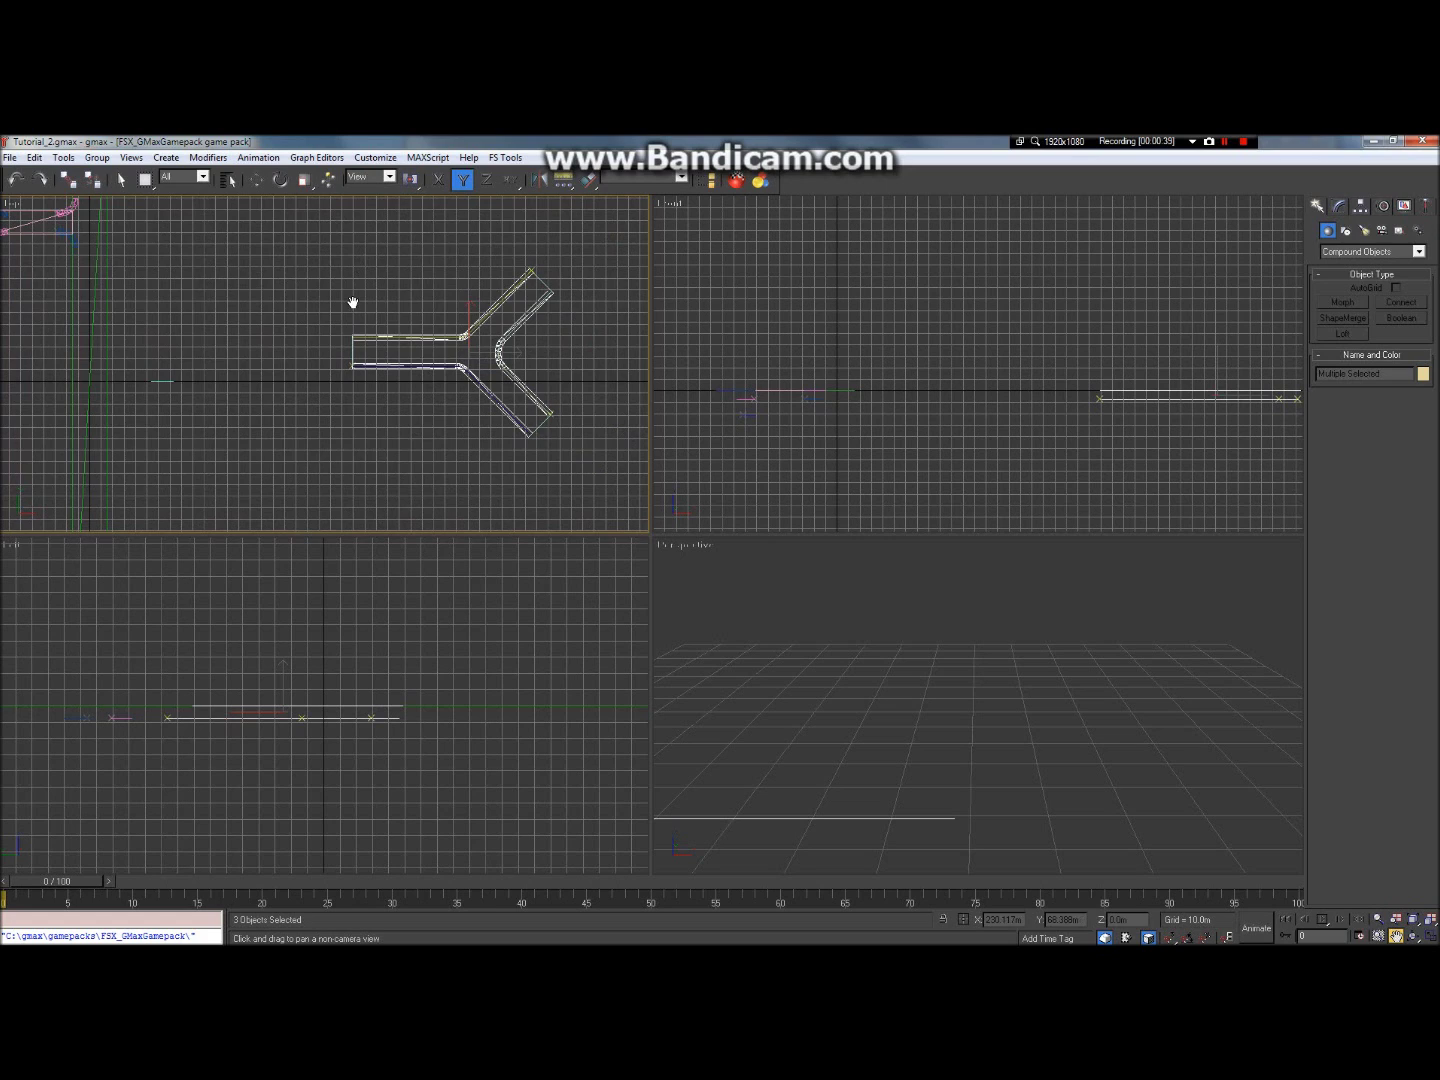
scroll(352, 305, "up", 3)
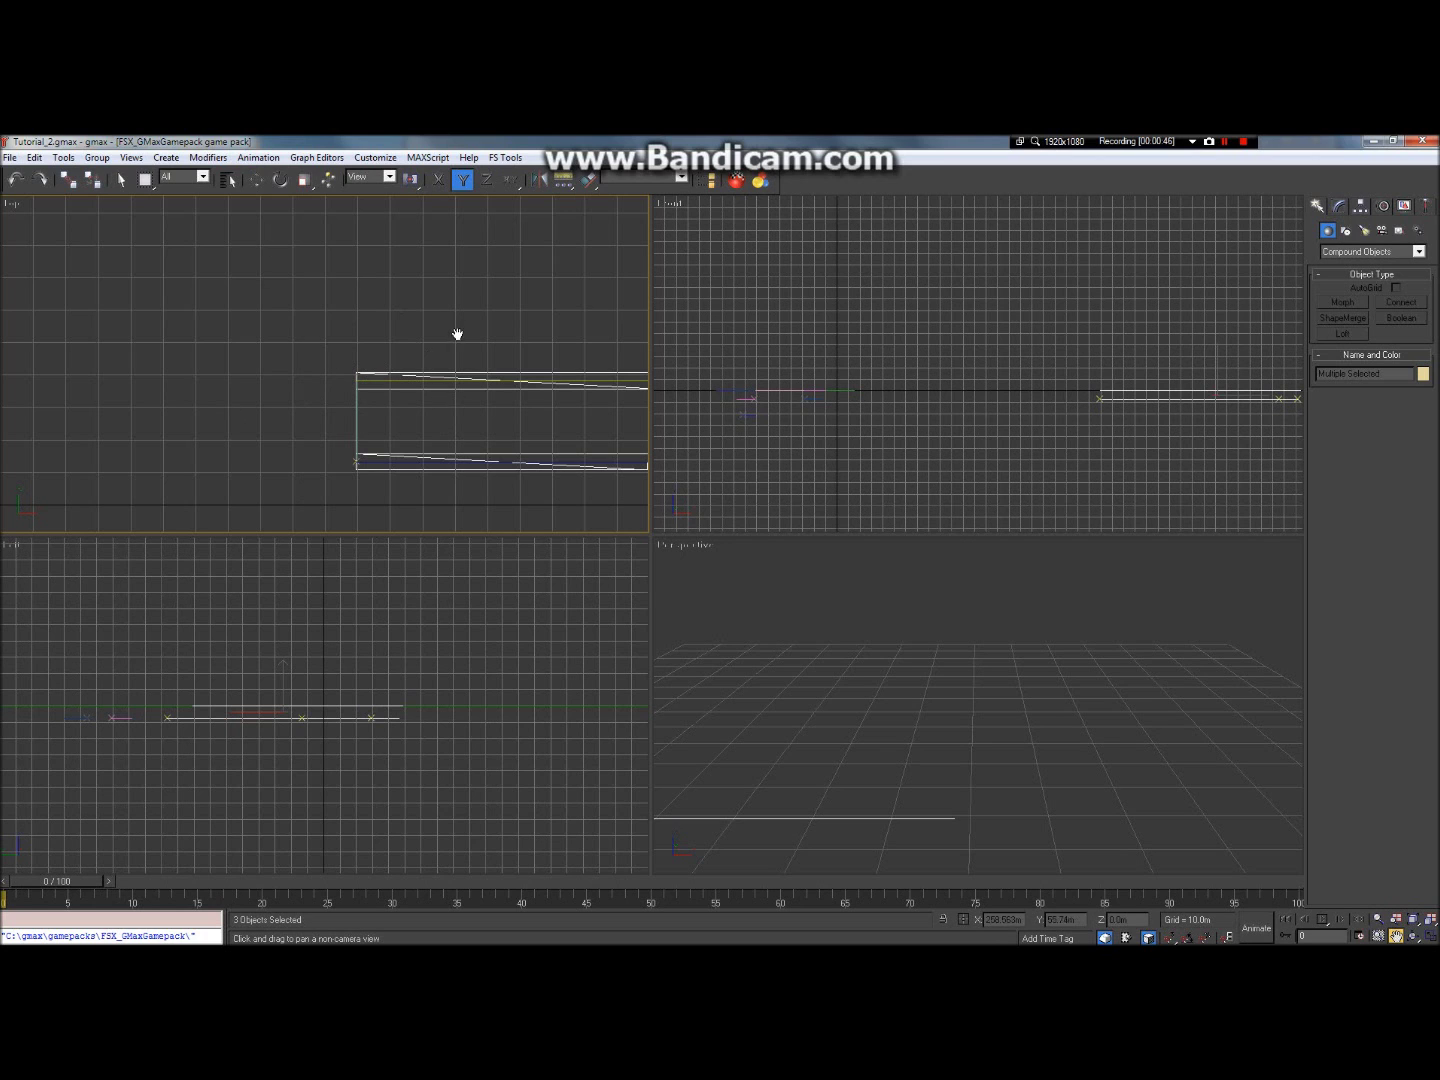
scroll(481, 328, "down", 5)
scroll(482, 374, "up", 3)
left_click_drag(561, 290, 482, 466)
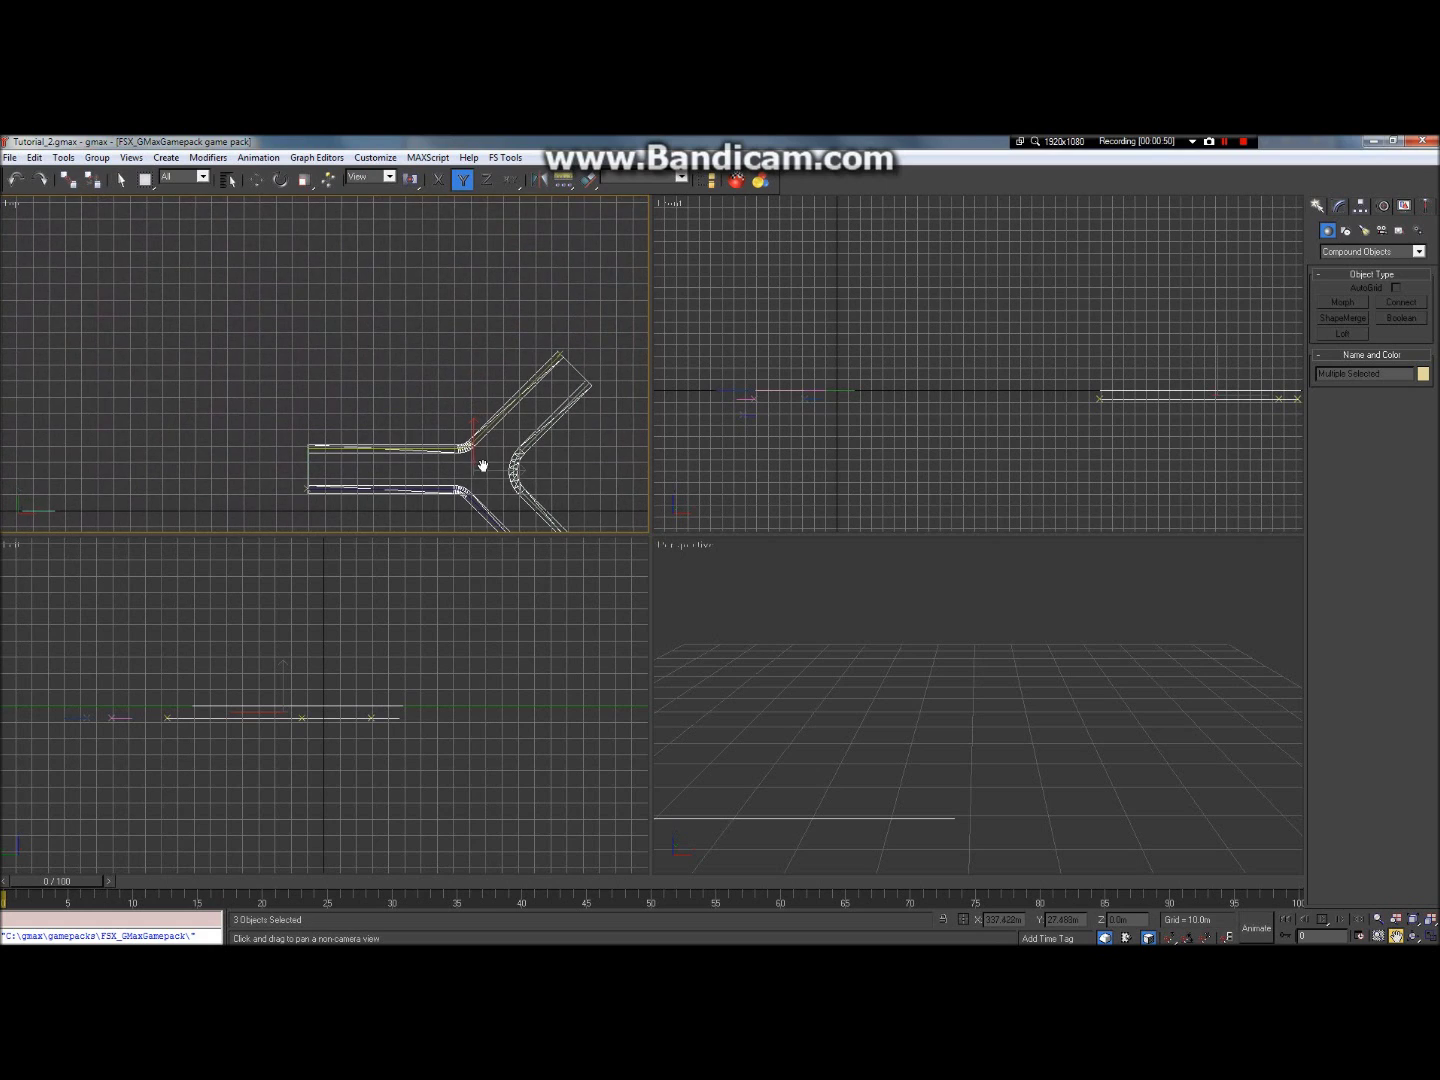
Step: Draw a tall, narrow rectangle spline beside the stem end of the Y junction in the Top view
left_click(1337, 211)
left_click(1318, 205)
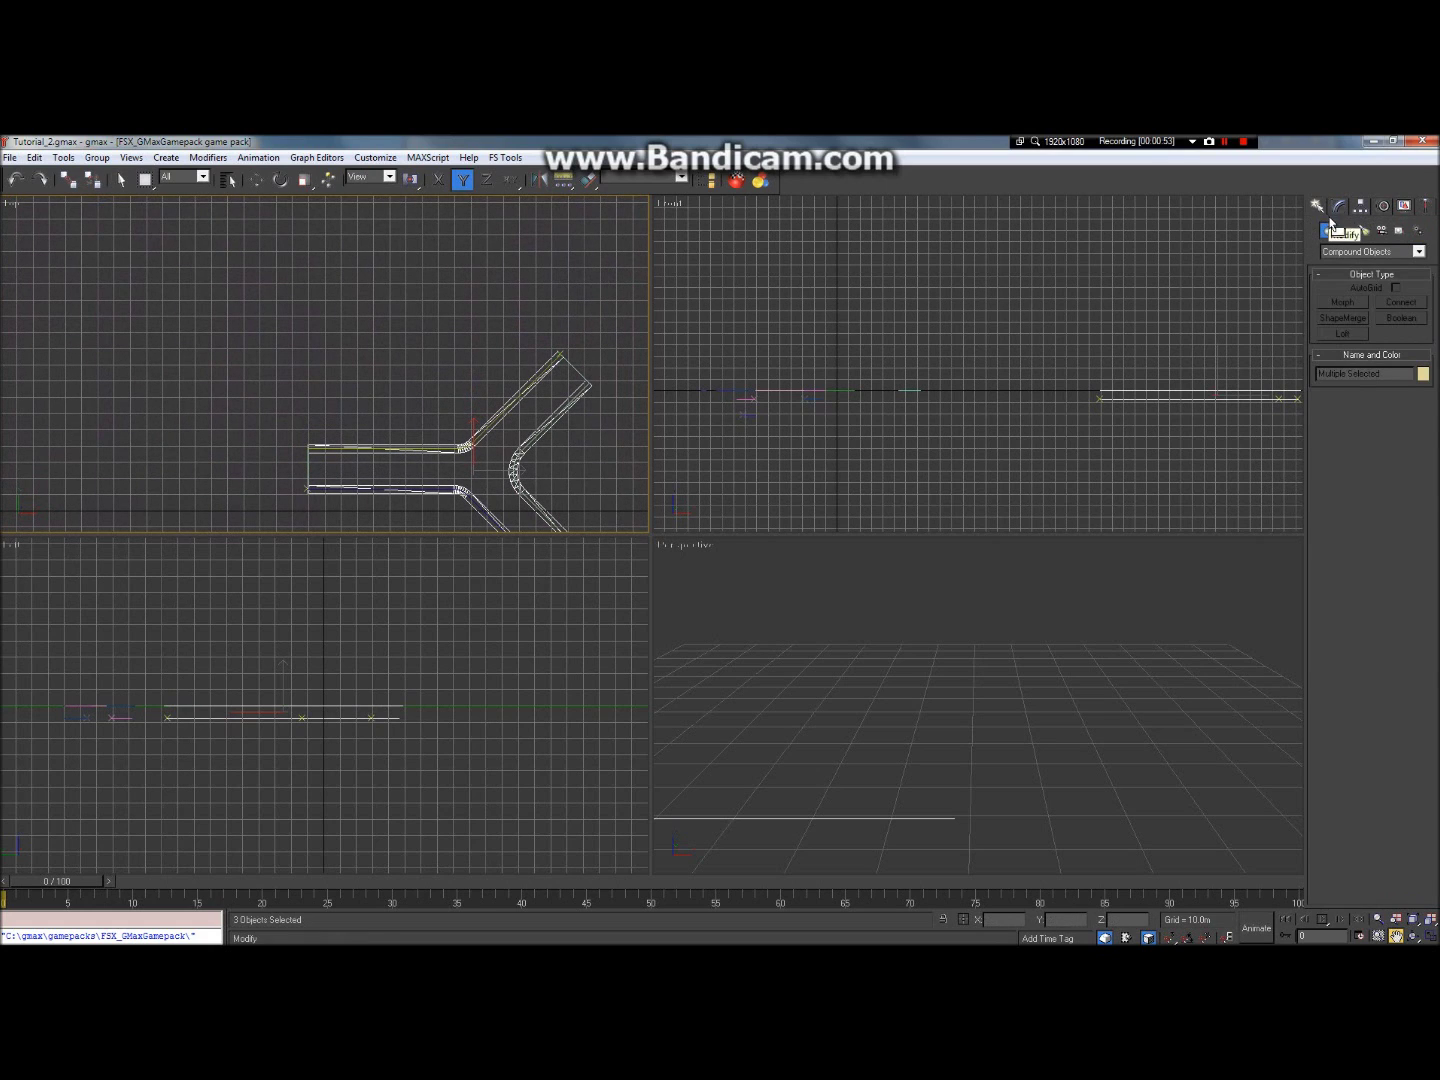
left_click(1346, 229)
left_click(1399, 313)
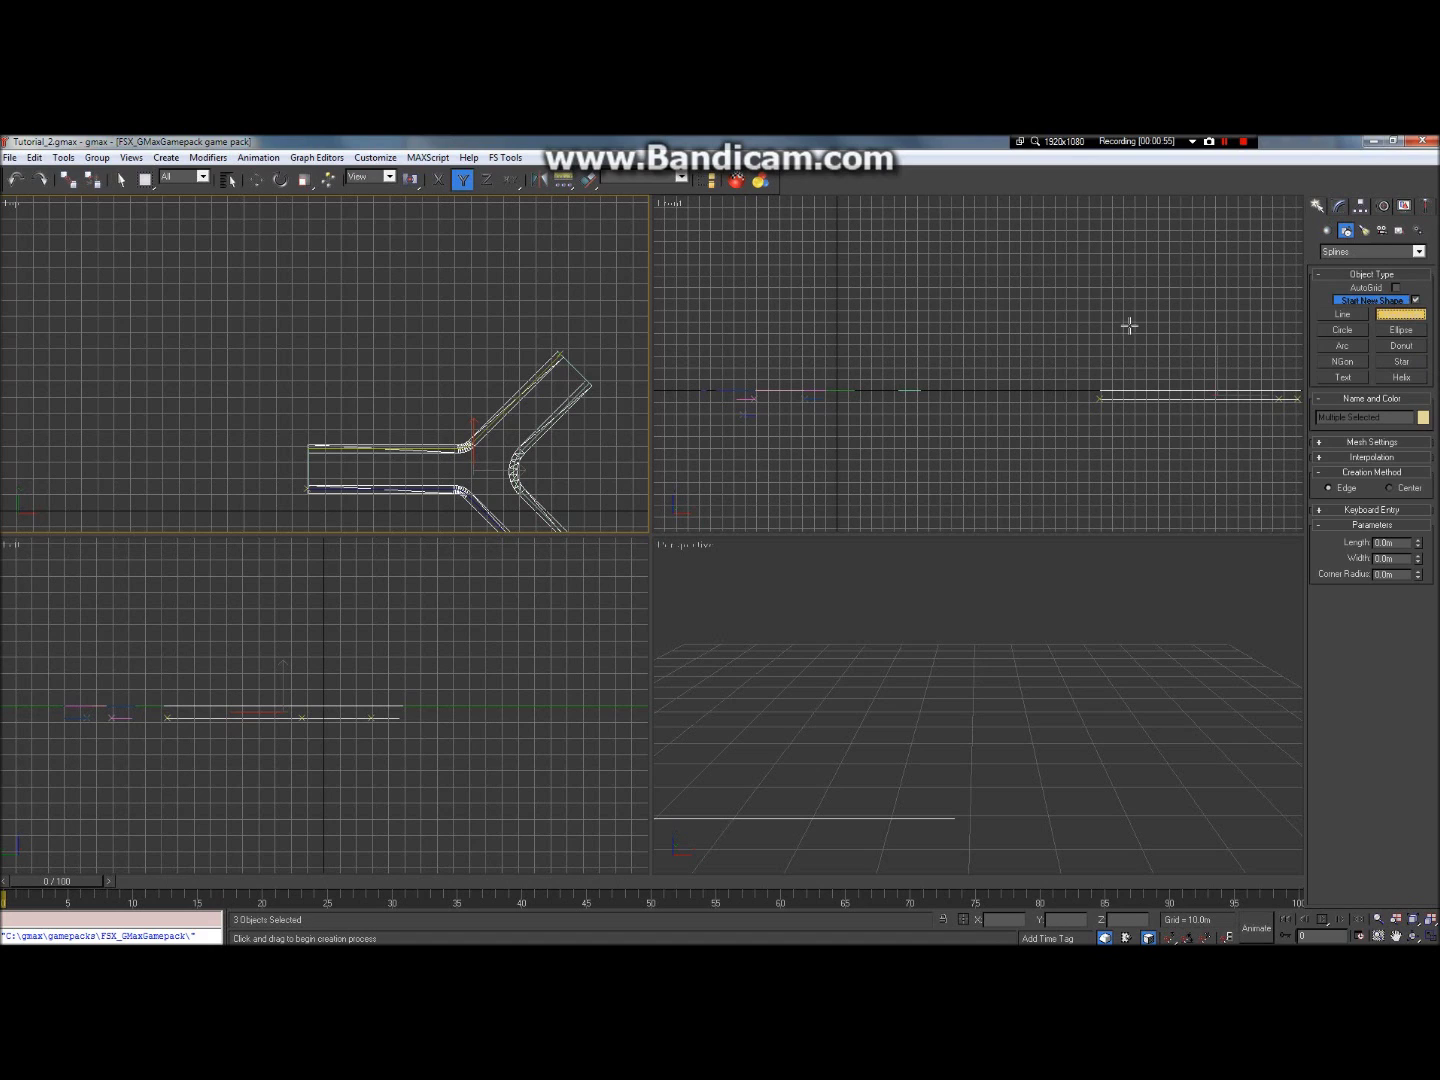
left_click_drag(191, 270, 248, 596)
Step: Move the rectangle about 36 m along X until its edge meets the stem's strip ends, and deselect it
left_click(257, 182)
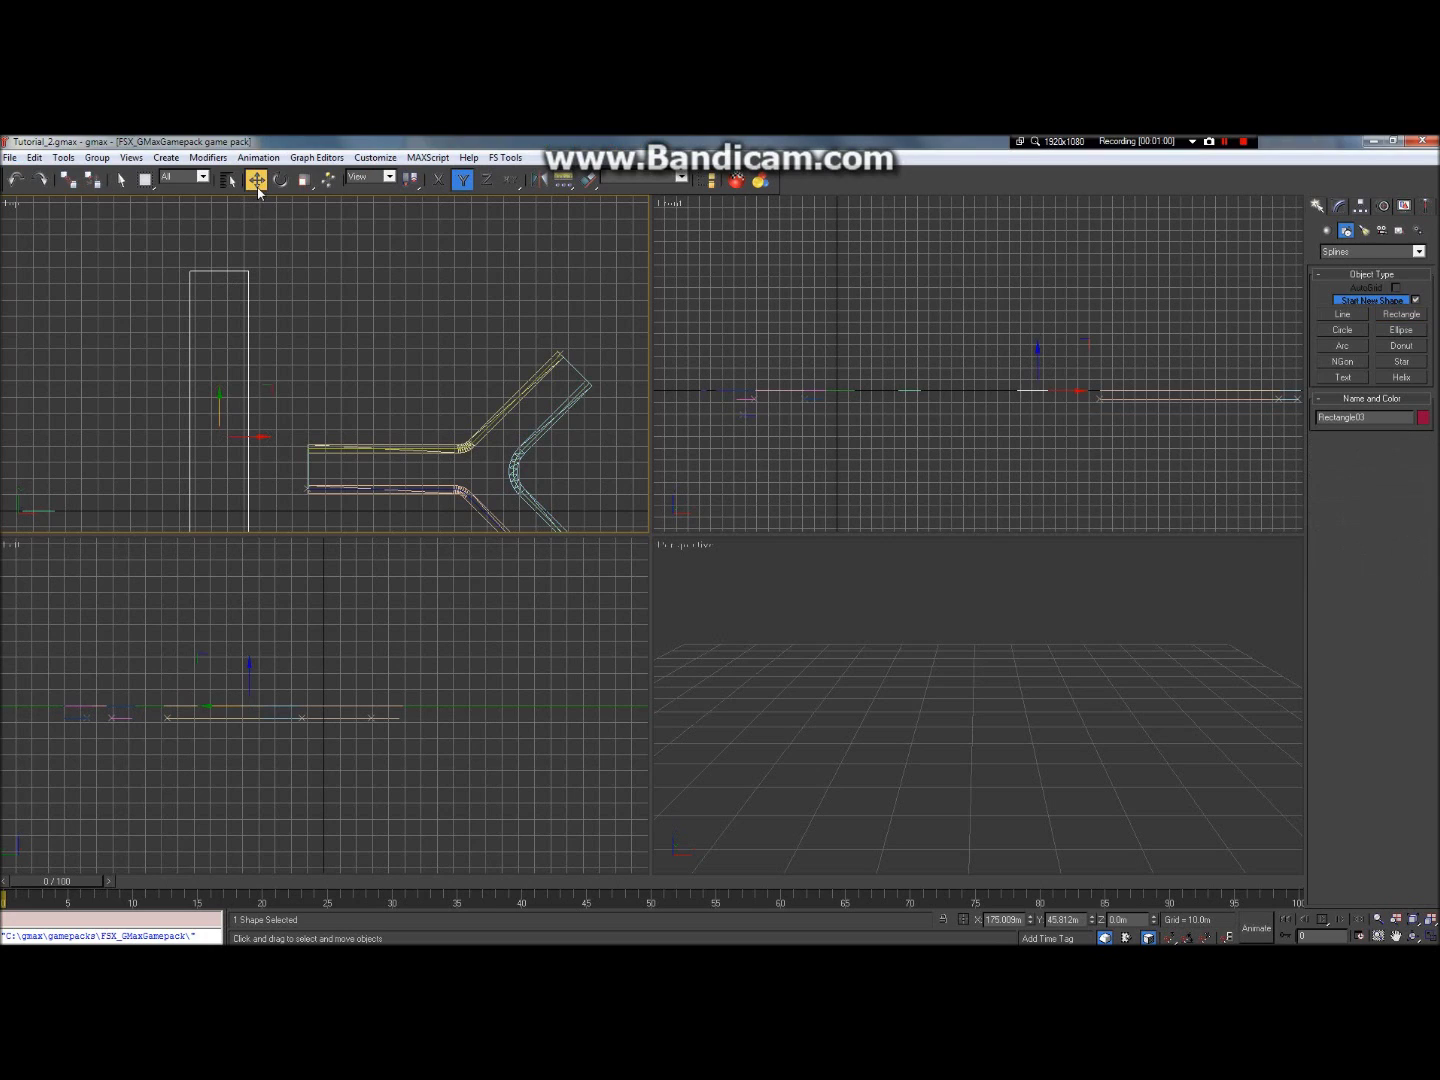
left_click_drag(255, 436, 304, 437)
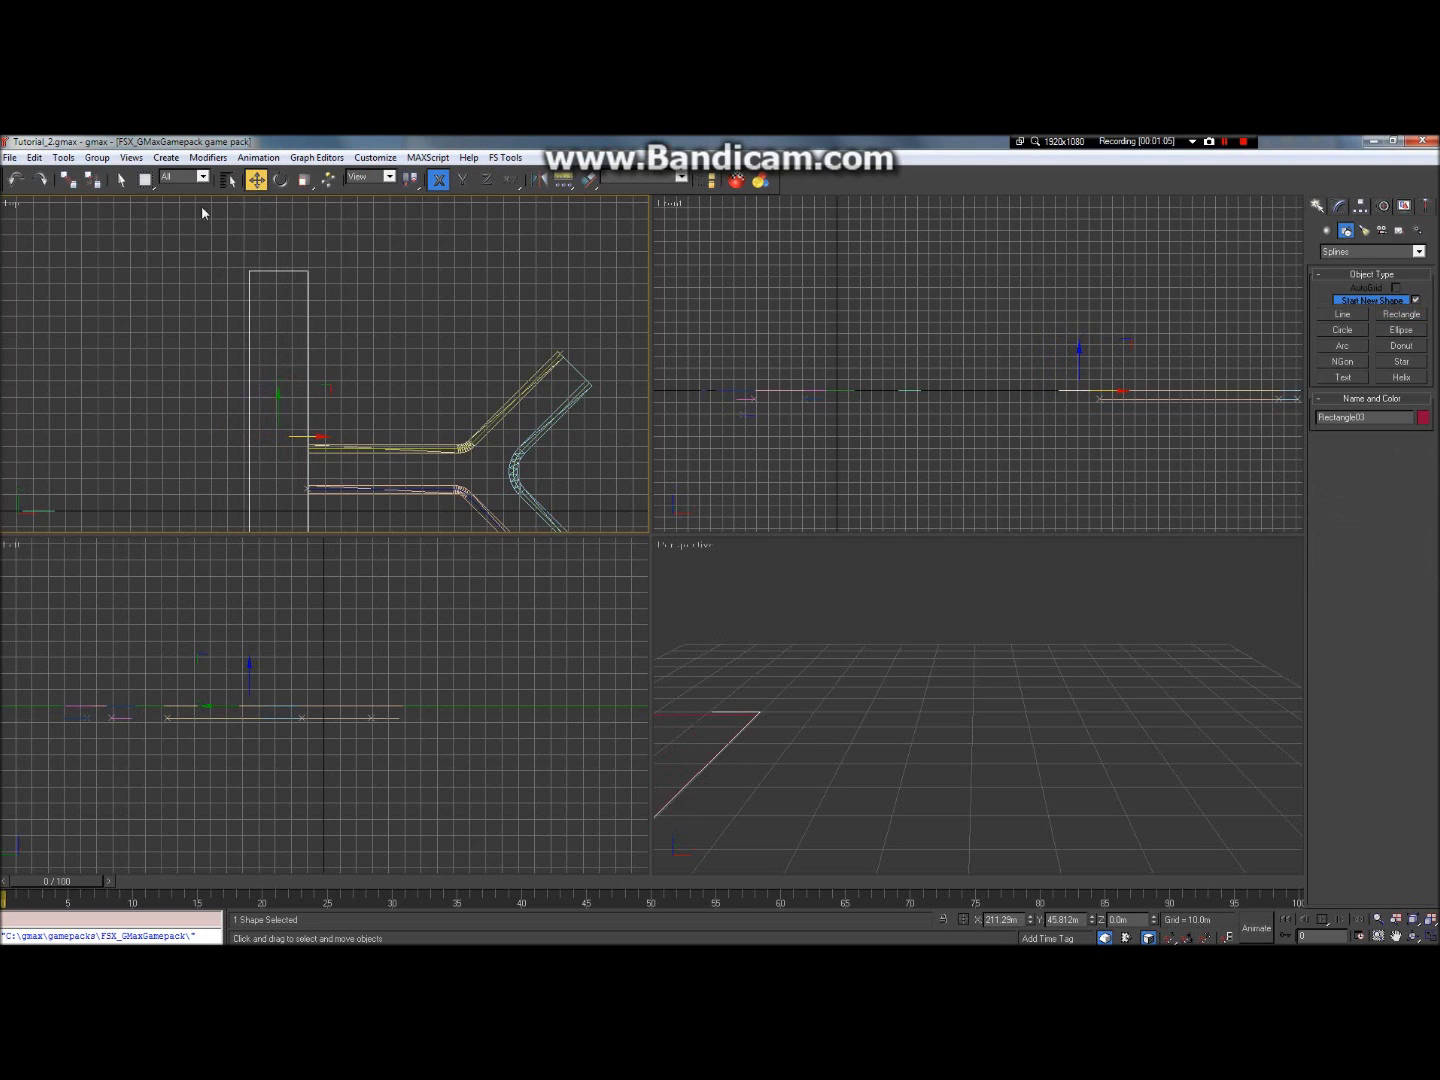
left_click(122, 179)
left_click(196, 405)
scroll(360, 488, "up", 5)
scroll(360, 489, "down", 5)
scroll(286, 399, "up", 5)
scroll(270, 375, "down", 7)
scroll(244, 320, "up", 6)
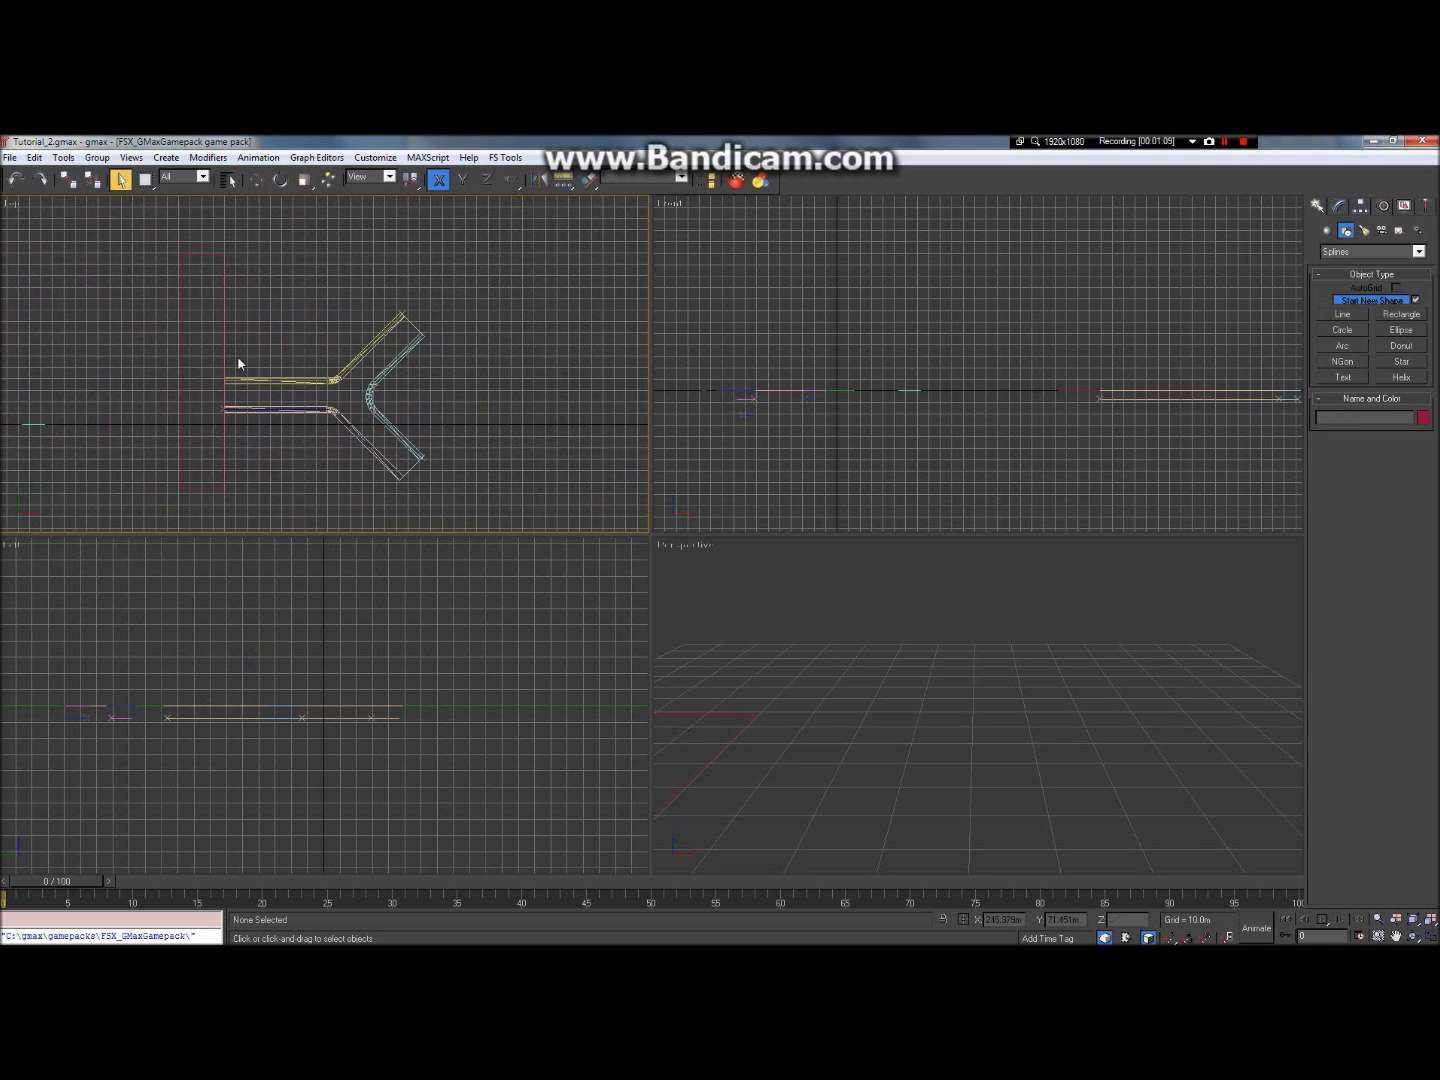
Step: Examine the Y junction's border strips and how their stem ends meet the adjoining tall rectangle in the Top view
middle_click_drag(302, 467, 104, 467)
scroll(392, 410, "down", 3)
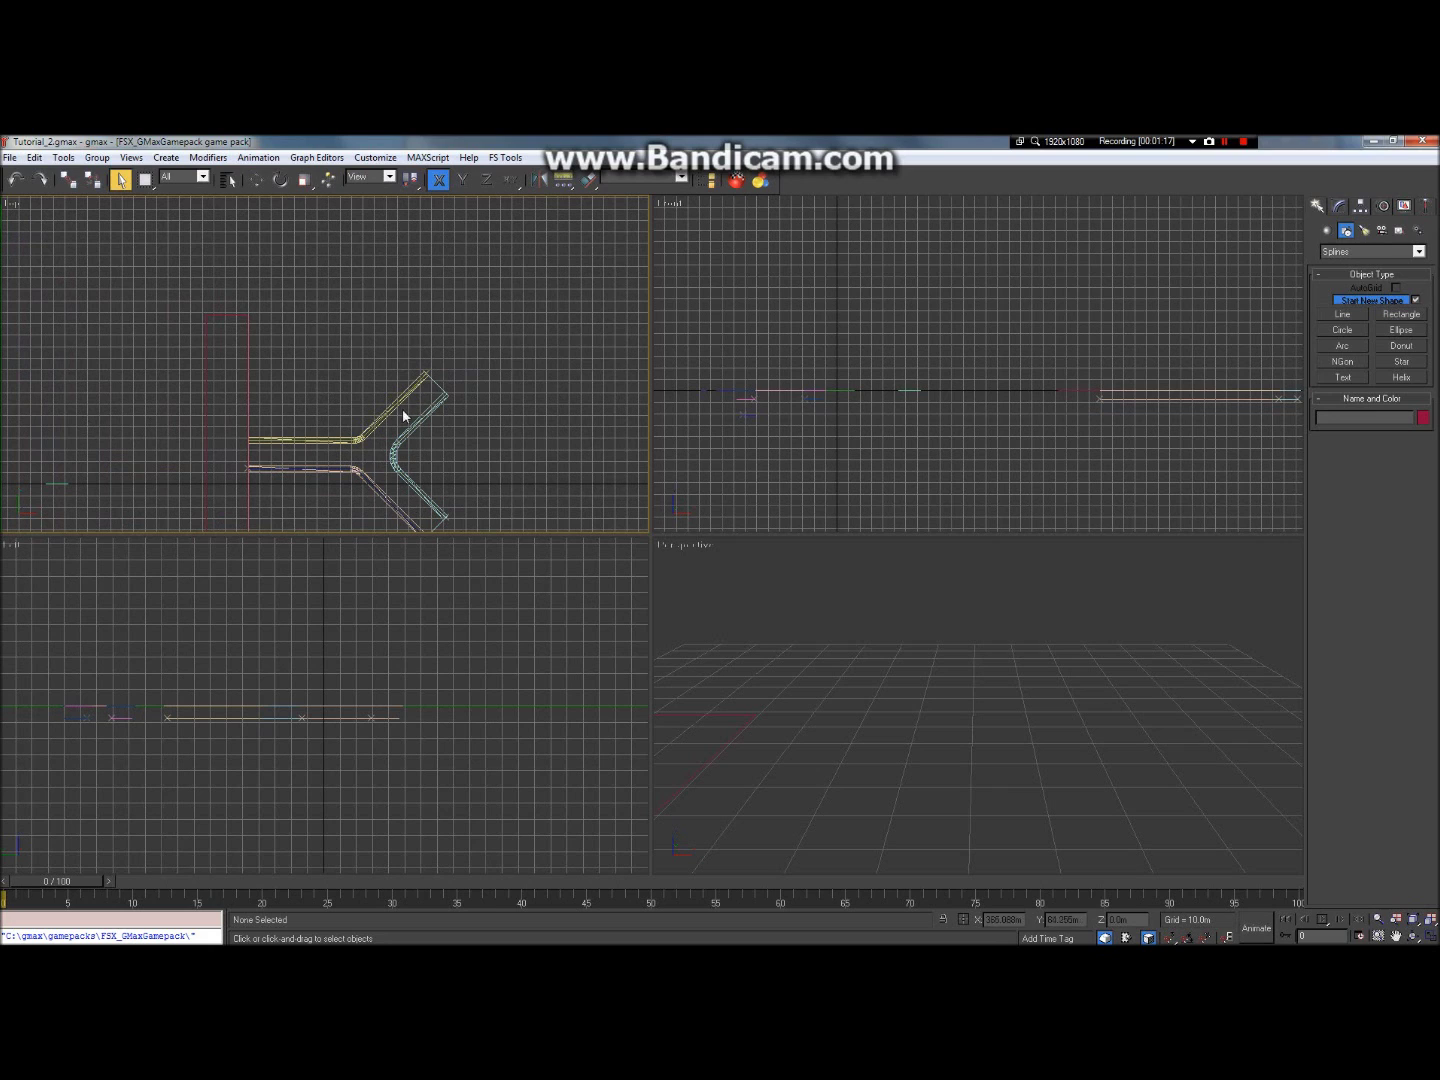
scroll(244, 425, "up", 3)
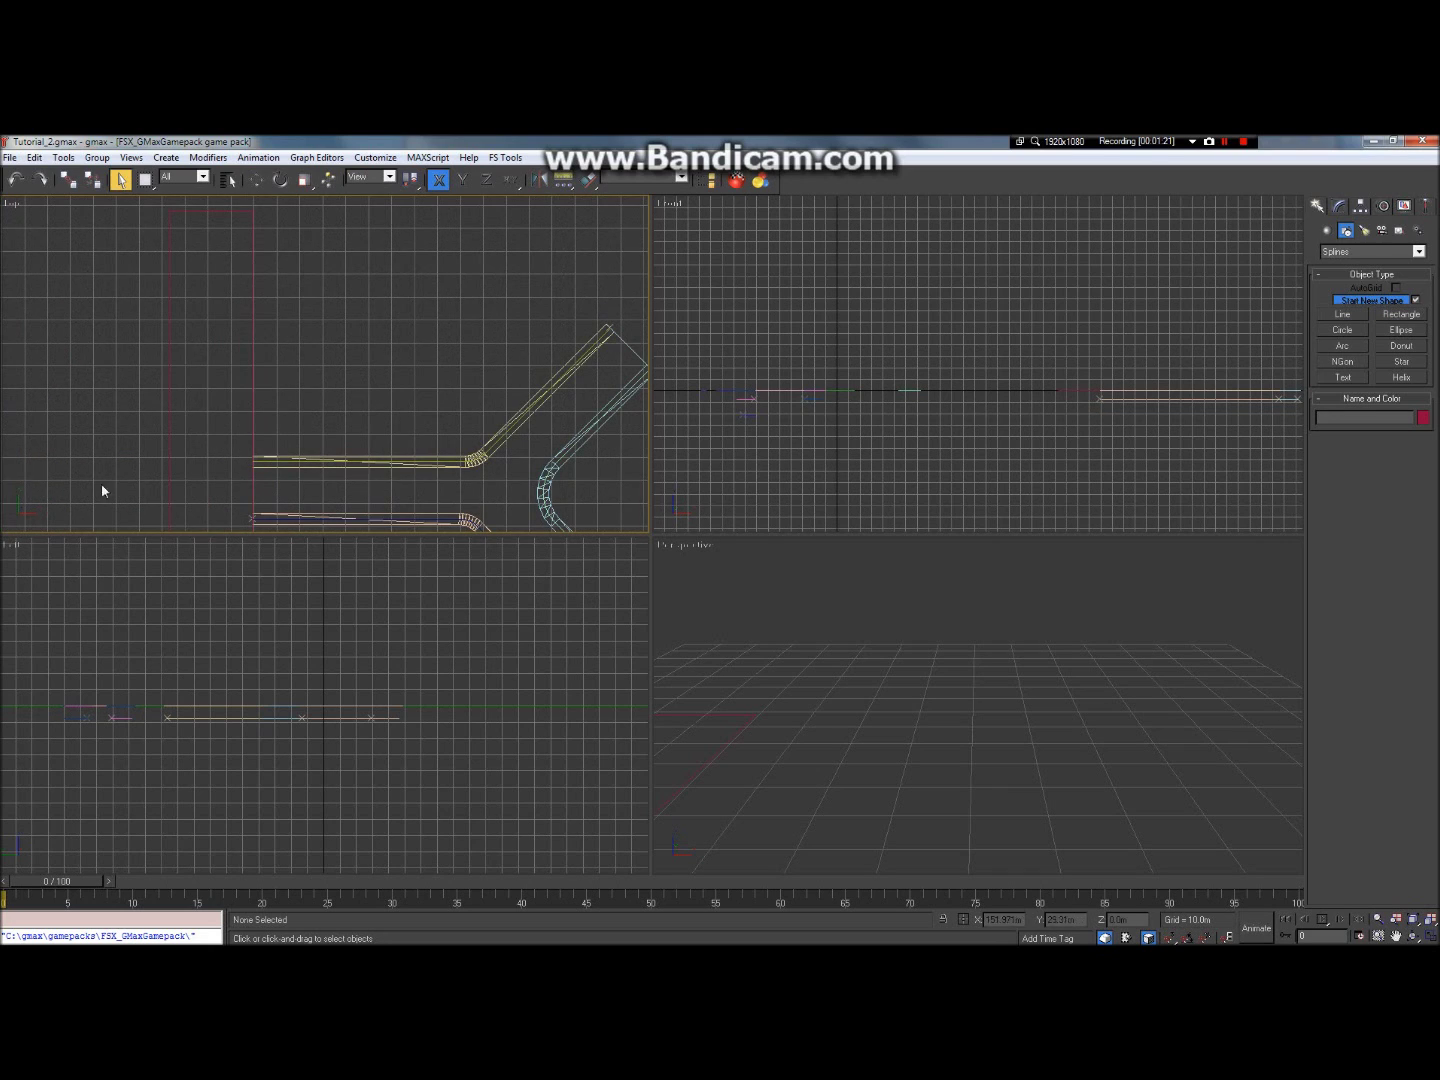
scroll(149, 440, "up", 1)
scroll(260, 422, "down", 2)
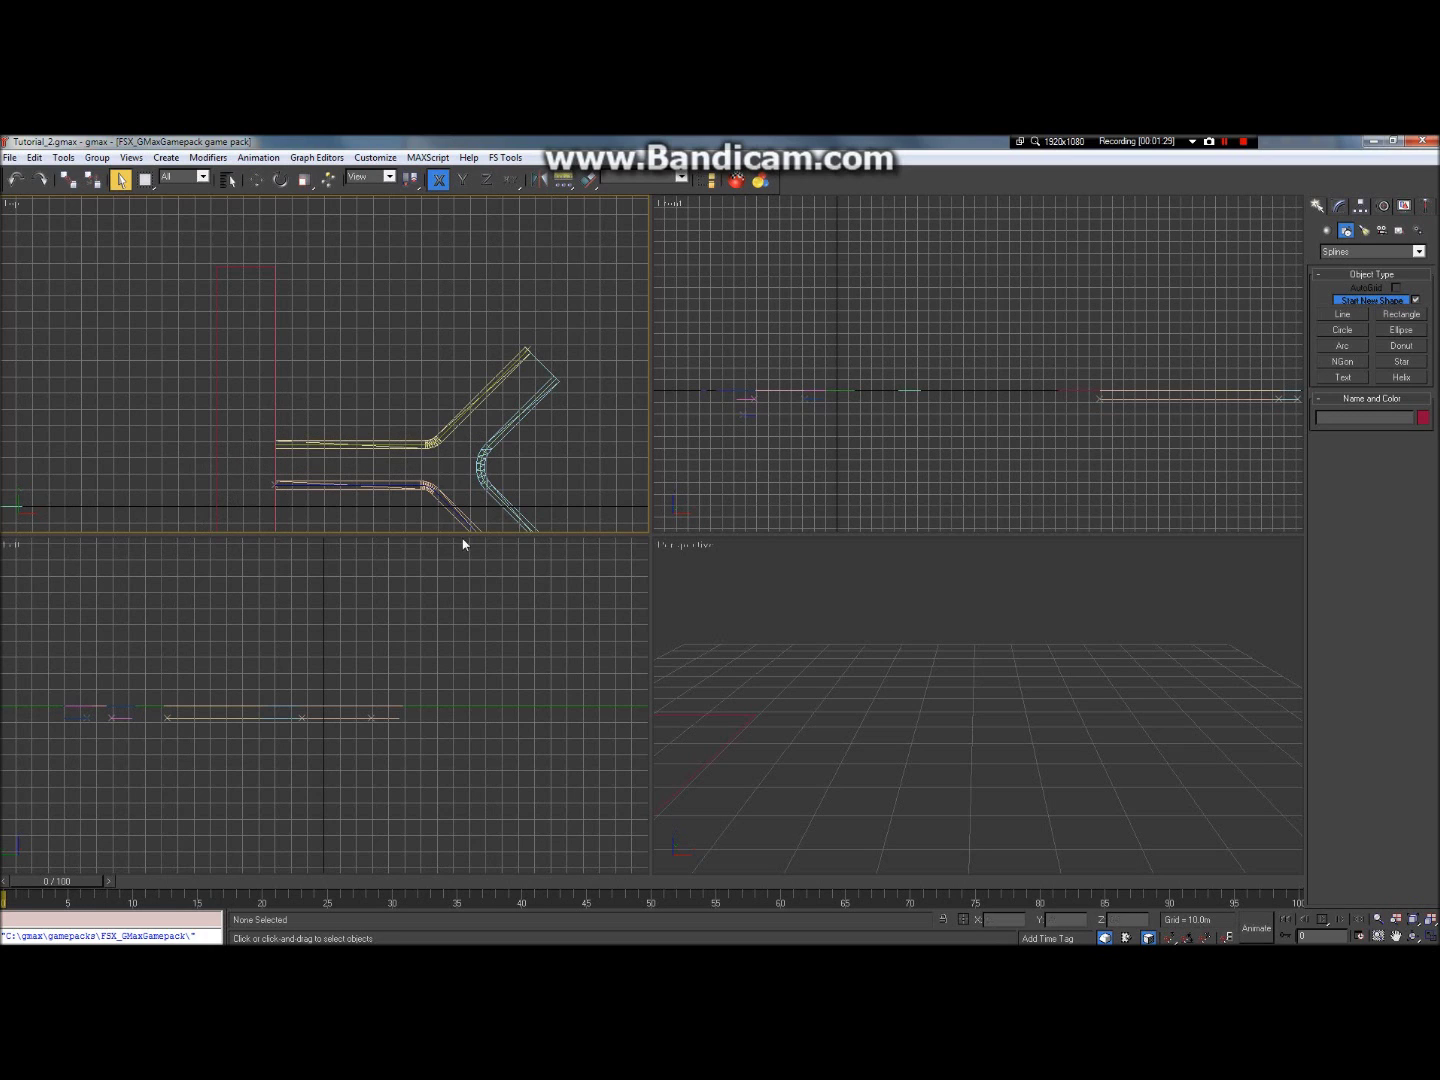
scroll(505, 526, "up", 3)
scroll(506, 526, "down", 4)
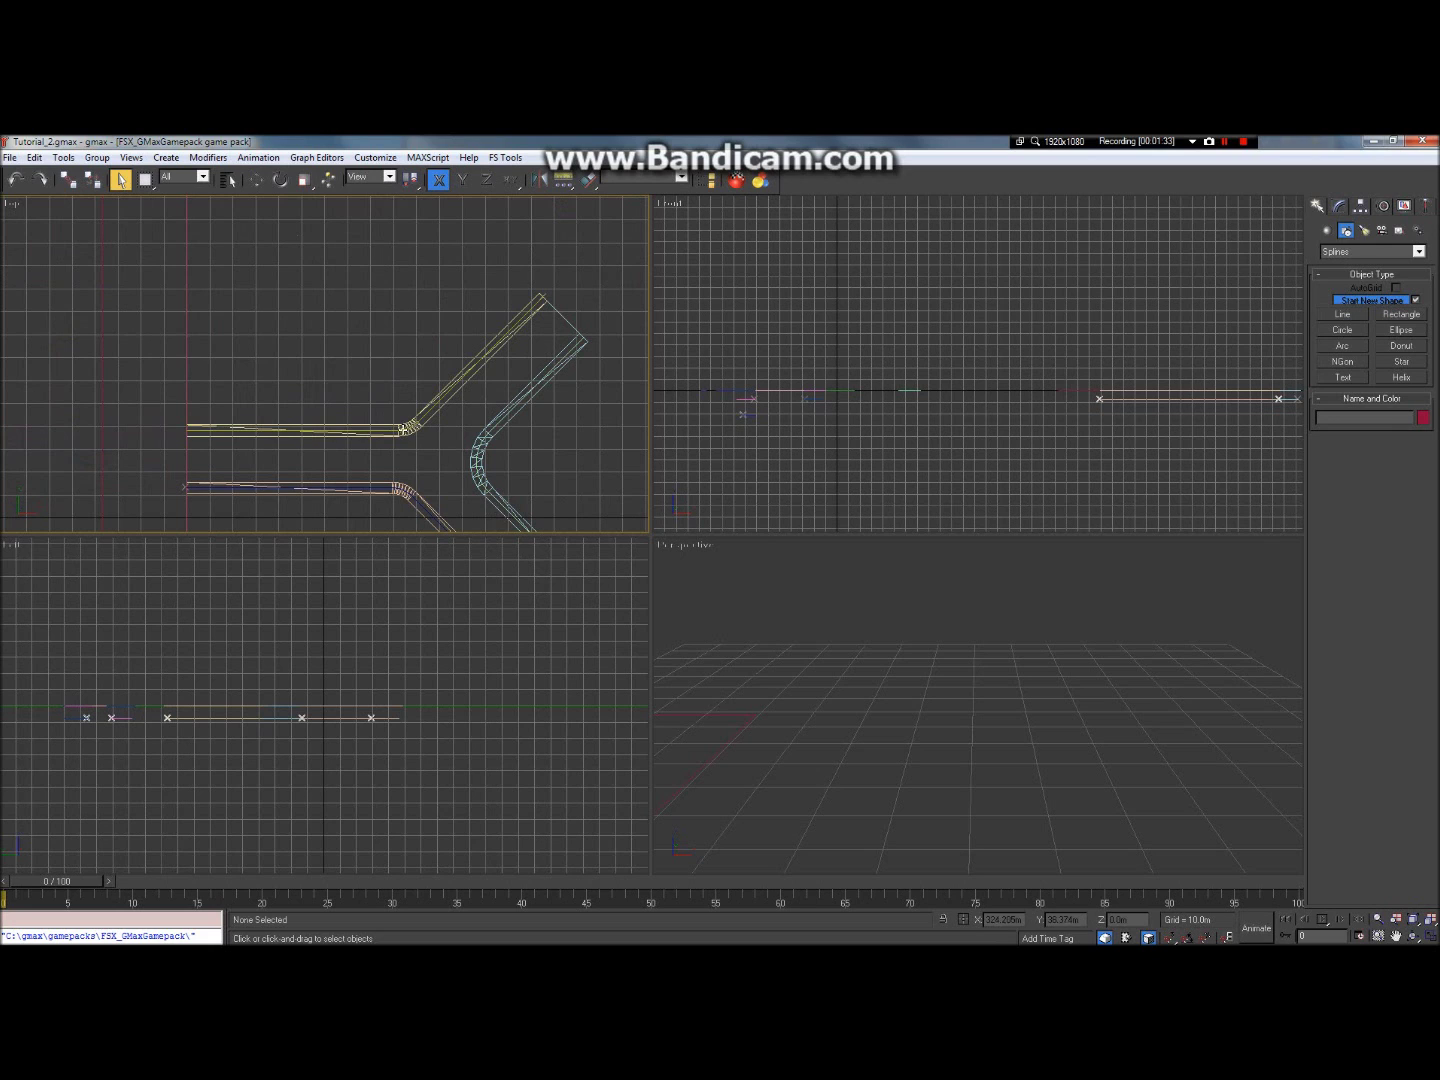
scroll(499, 481, "up", 3)
scroll(268, 430, "down", 4)
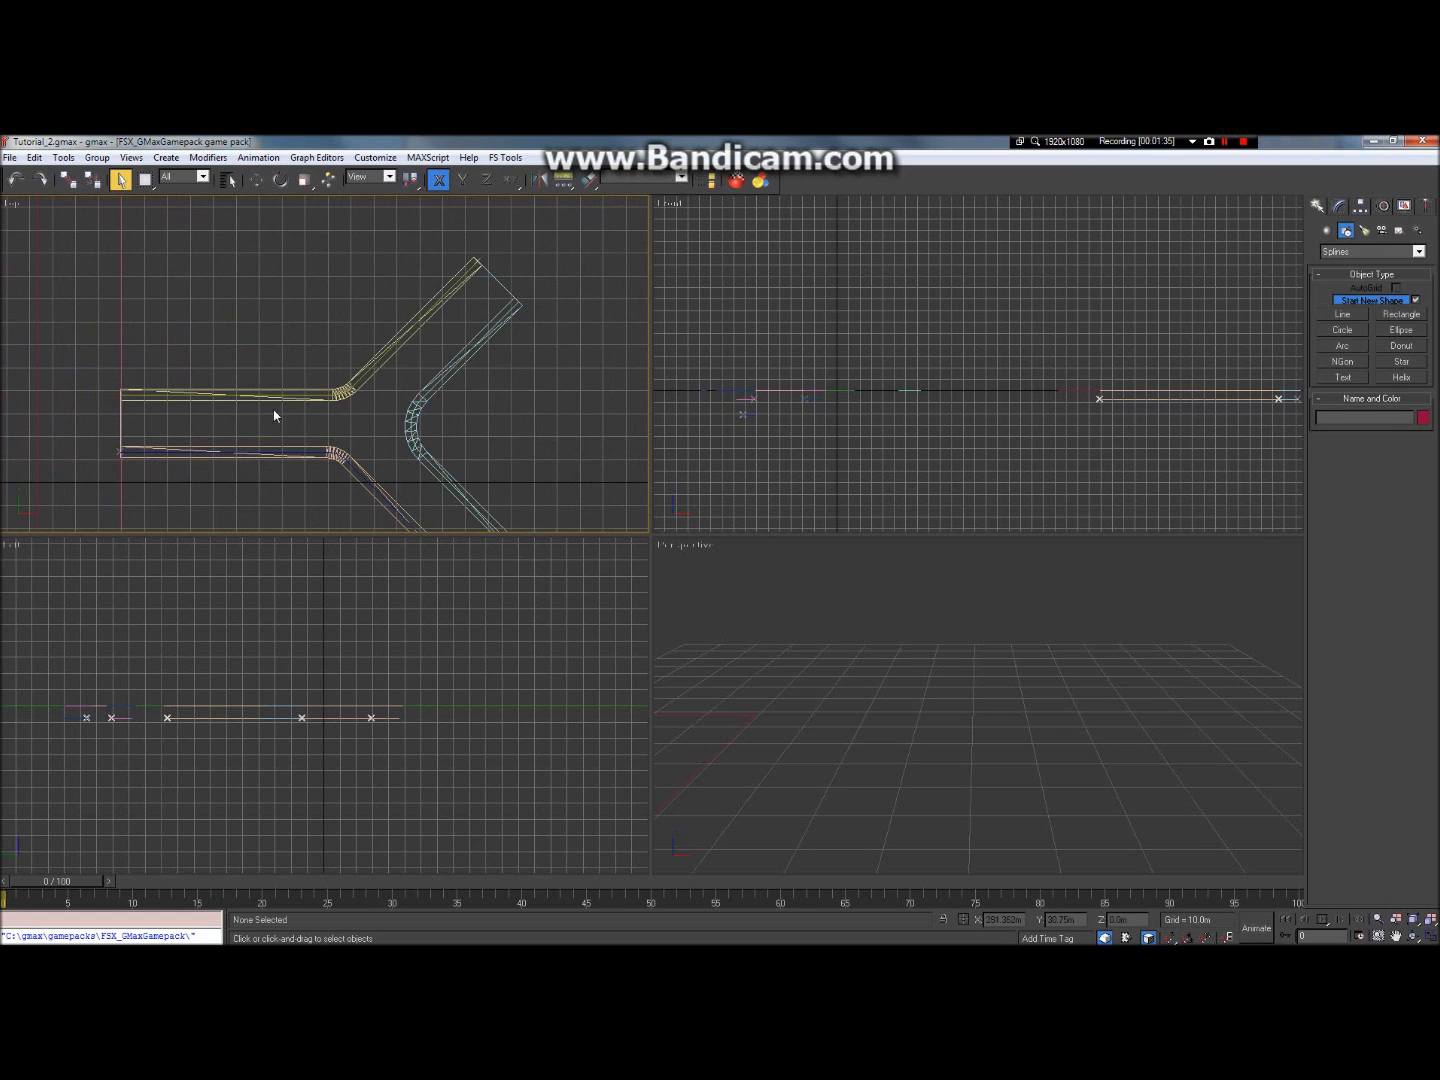
scroll(296, 330, "down", 2)
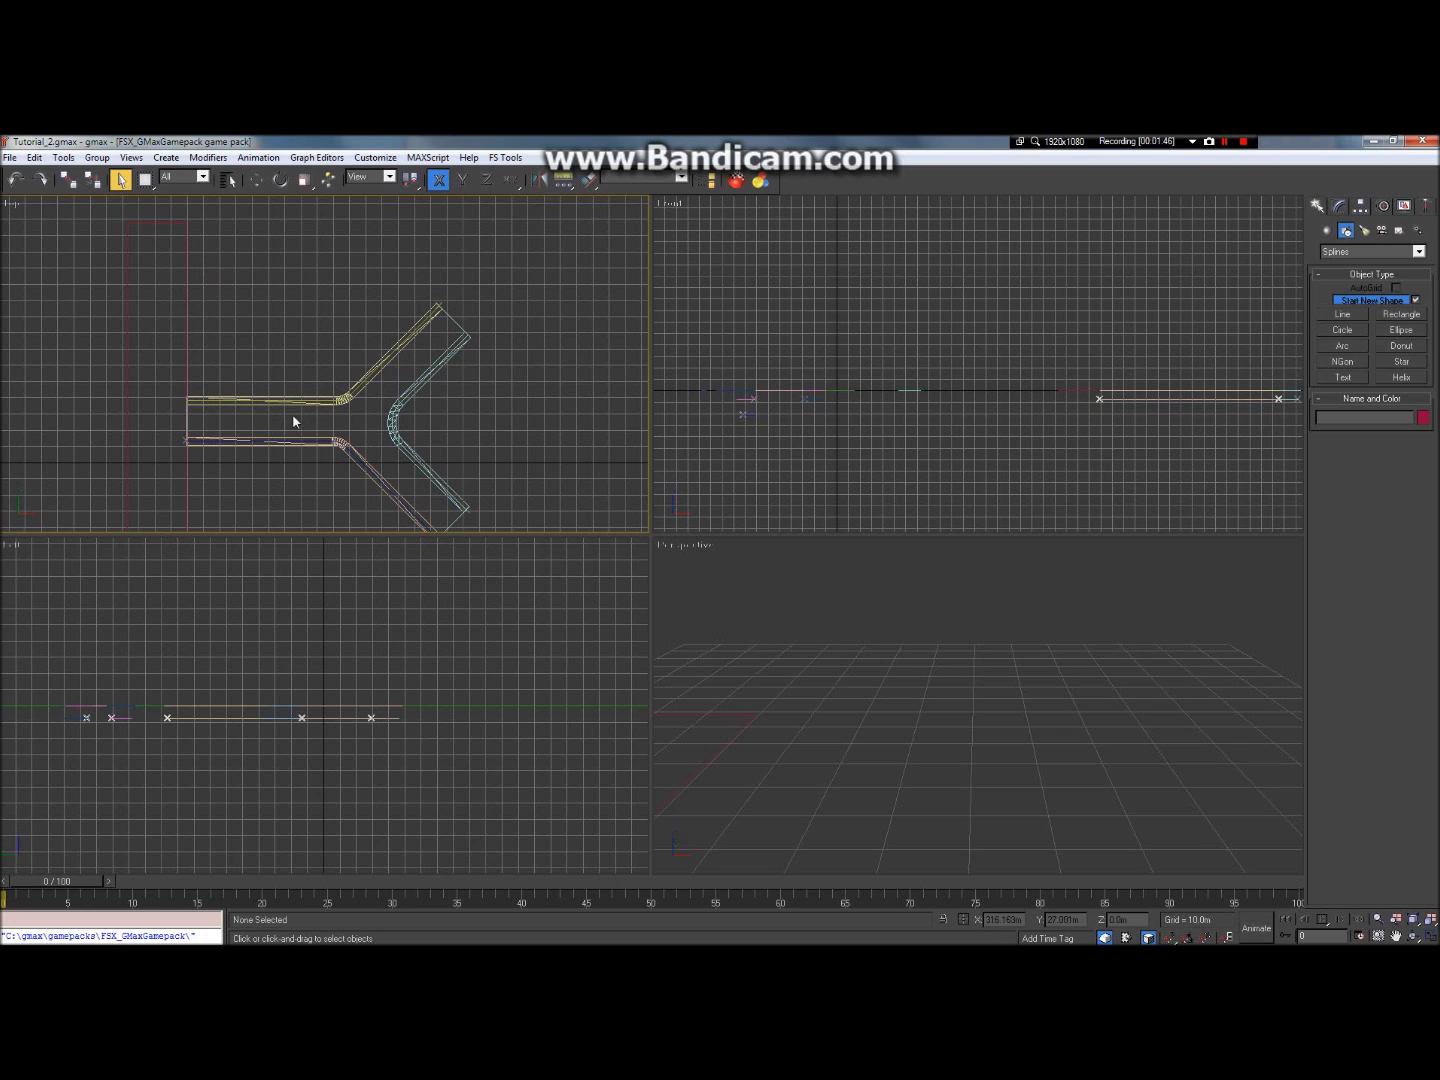
scroll(223, 469, "down", 1)
scroll(257, 428, "up", 1)
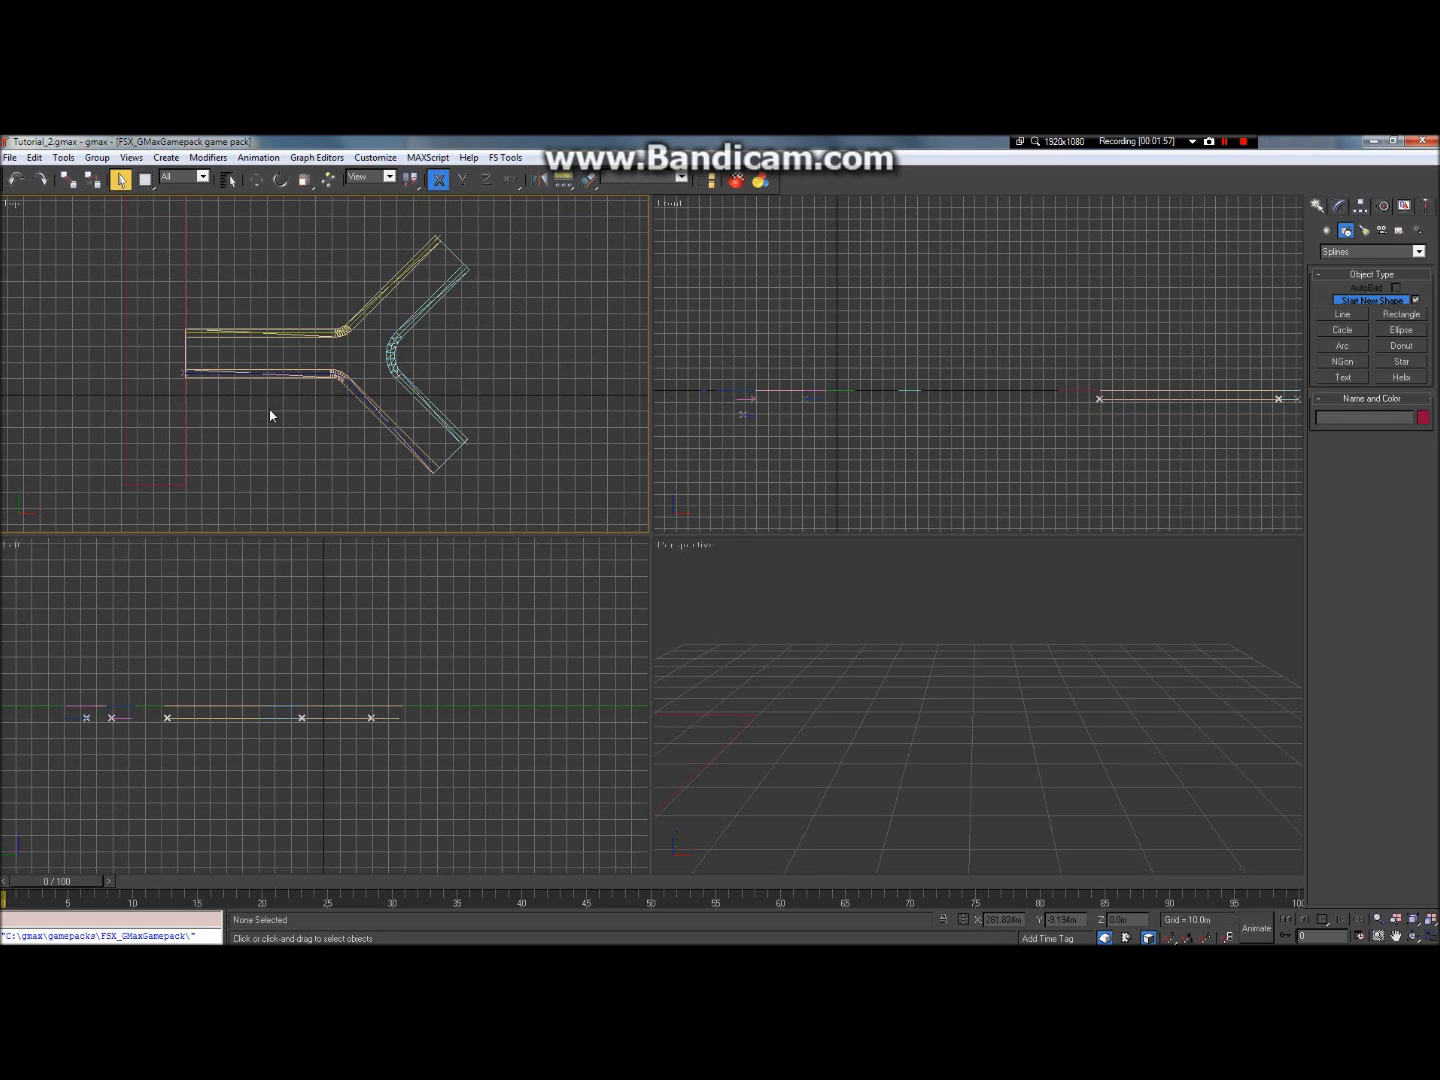
scroll(281, 401, "down", 5)
scroll(160, 301, "up", 8)
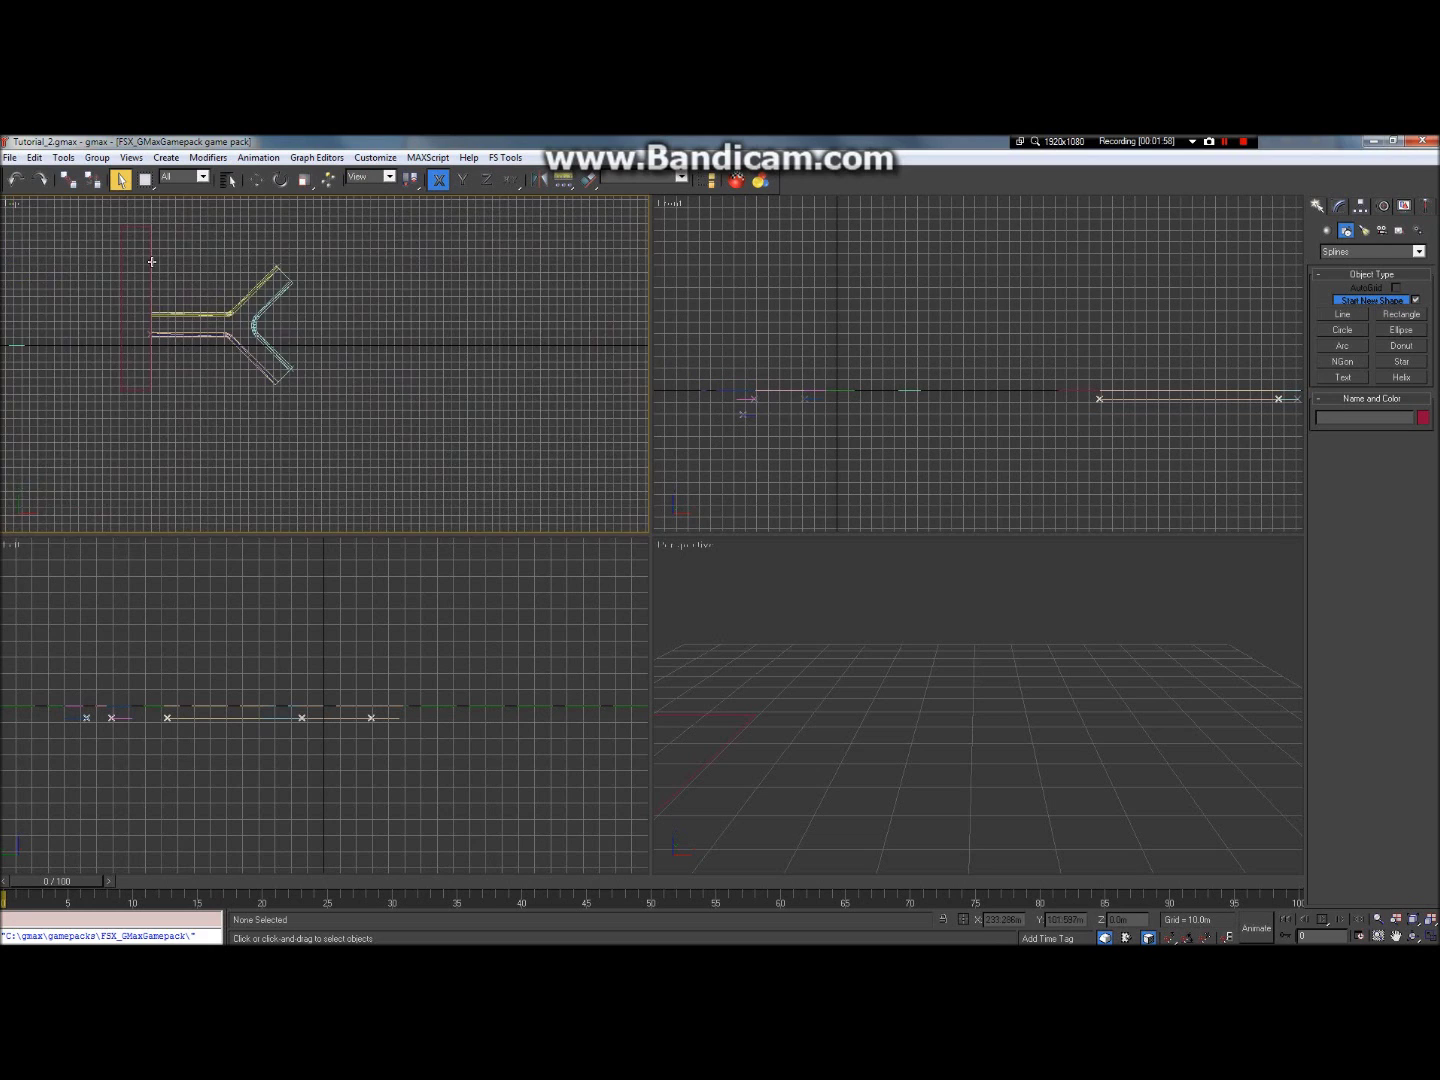
scroll(241, 383, "down", 3)
scroll(148, 440, "up", 4)
scroll(148, 440, "down", 5)
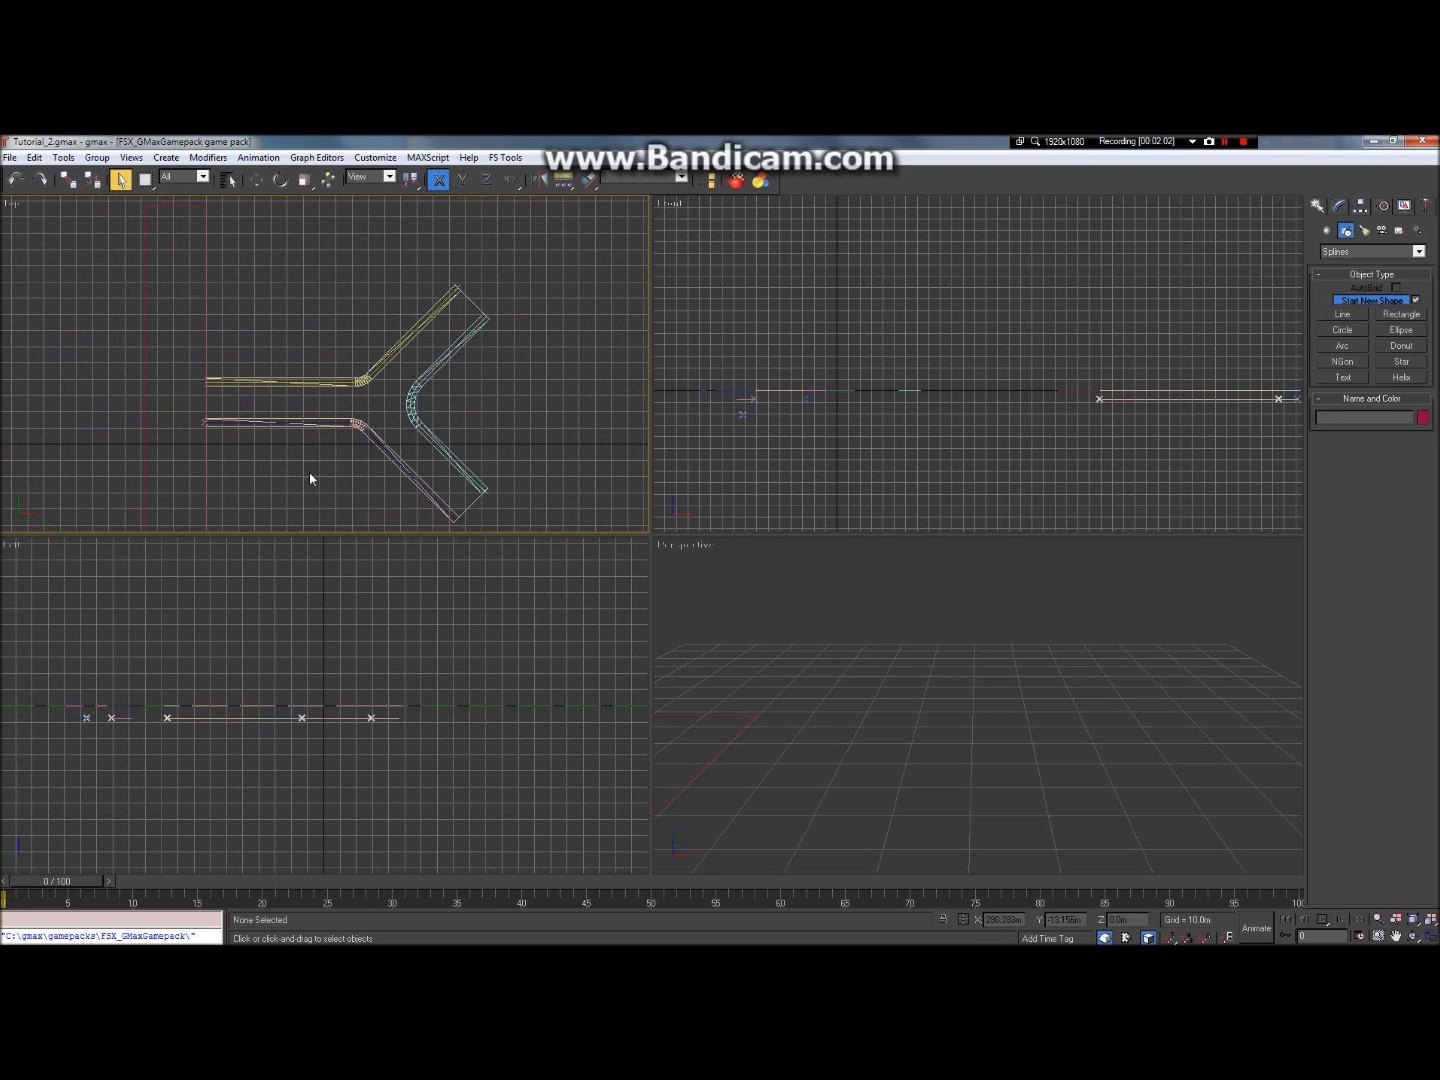
scroll(235, 410, "up", 5)
scroll(188, 380, "down", 3)
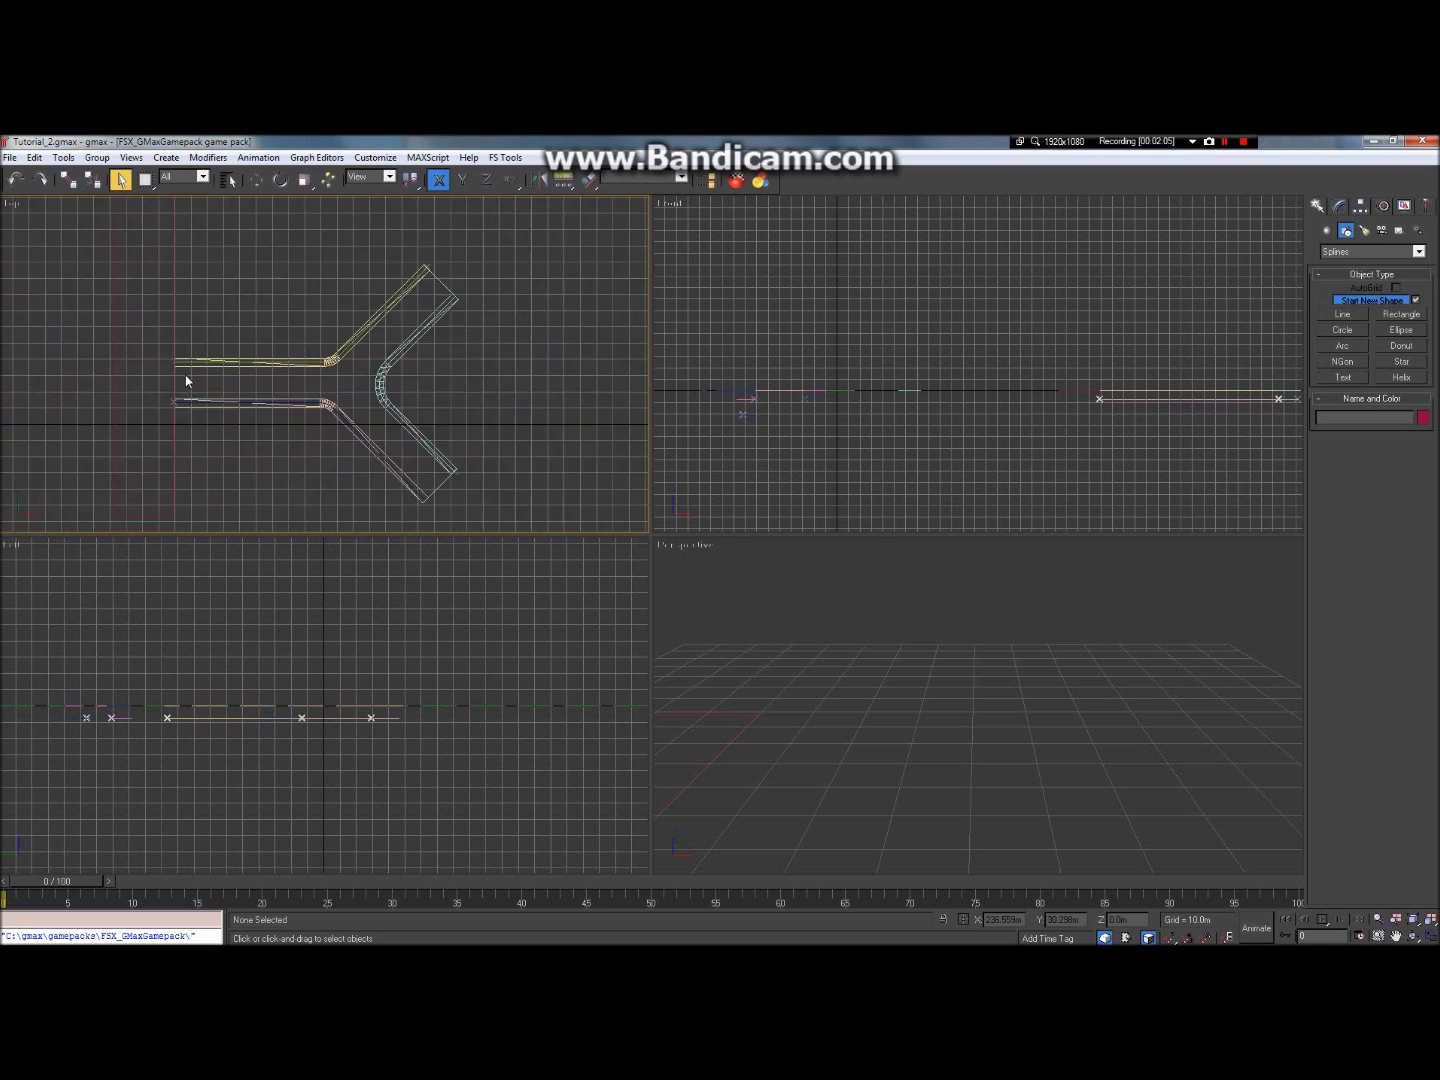
scroll(176, 381, "up", 3)
scroll(173, 378, "down", 5)
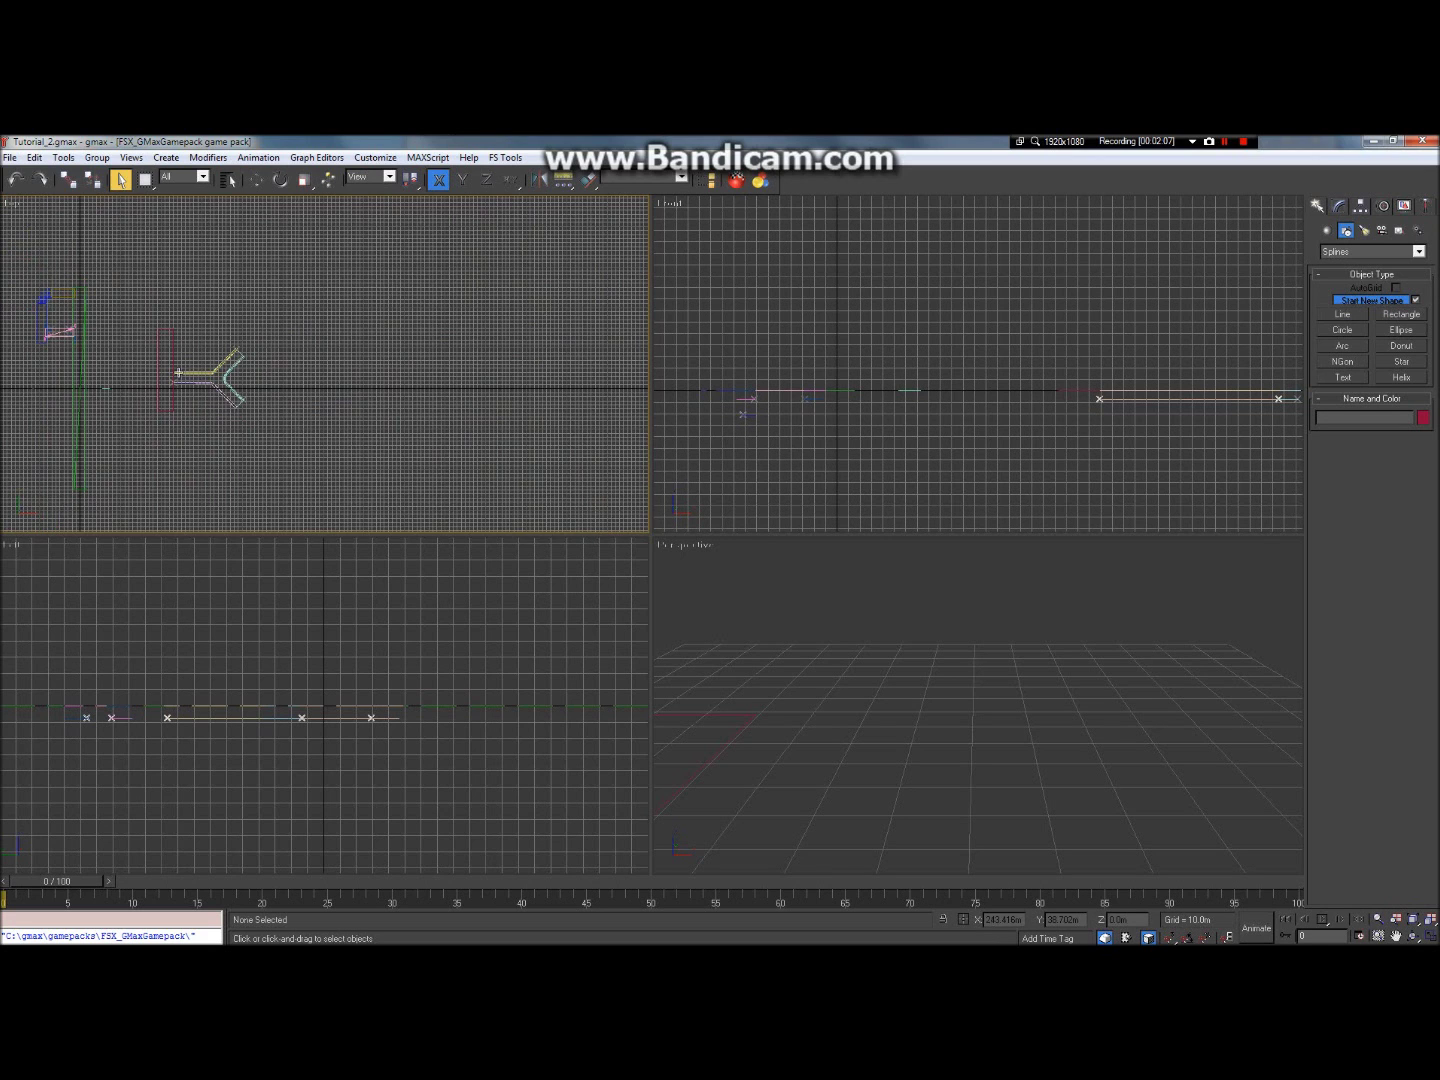
Step: Examine the whole ground layout in the Top view, comparing the long green strip and the pieces beside it with the Y junction
scroll(215, 373, "down", 3)
scroll(125, 337, "up", 6)
scroll(288, 468, "up", 5)
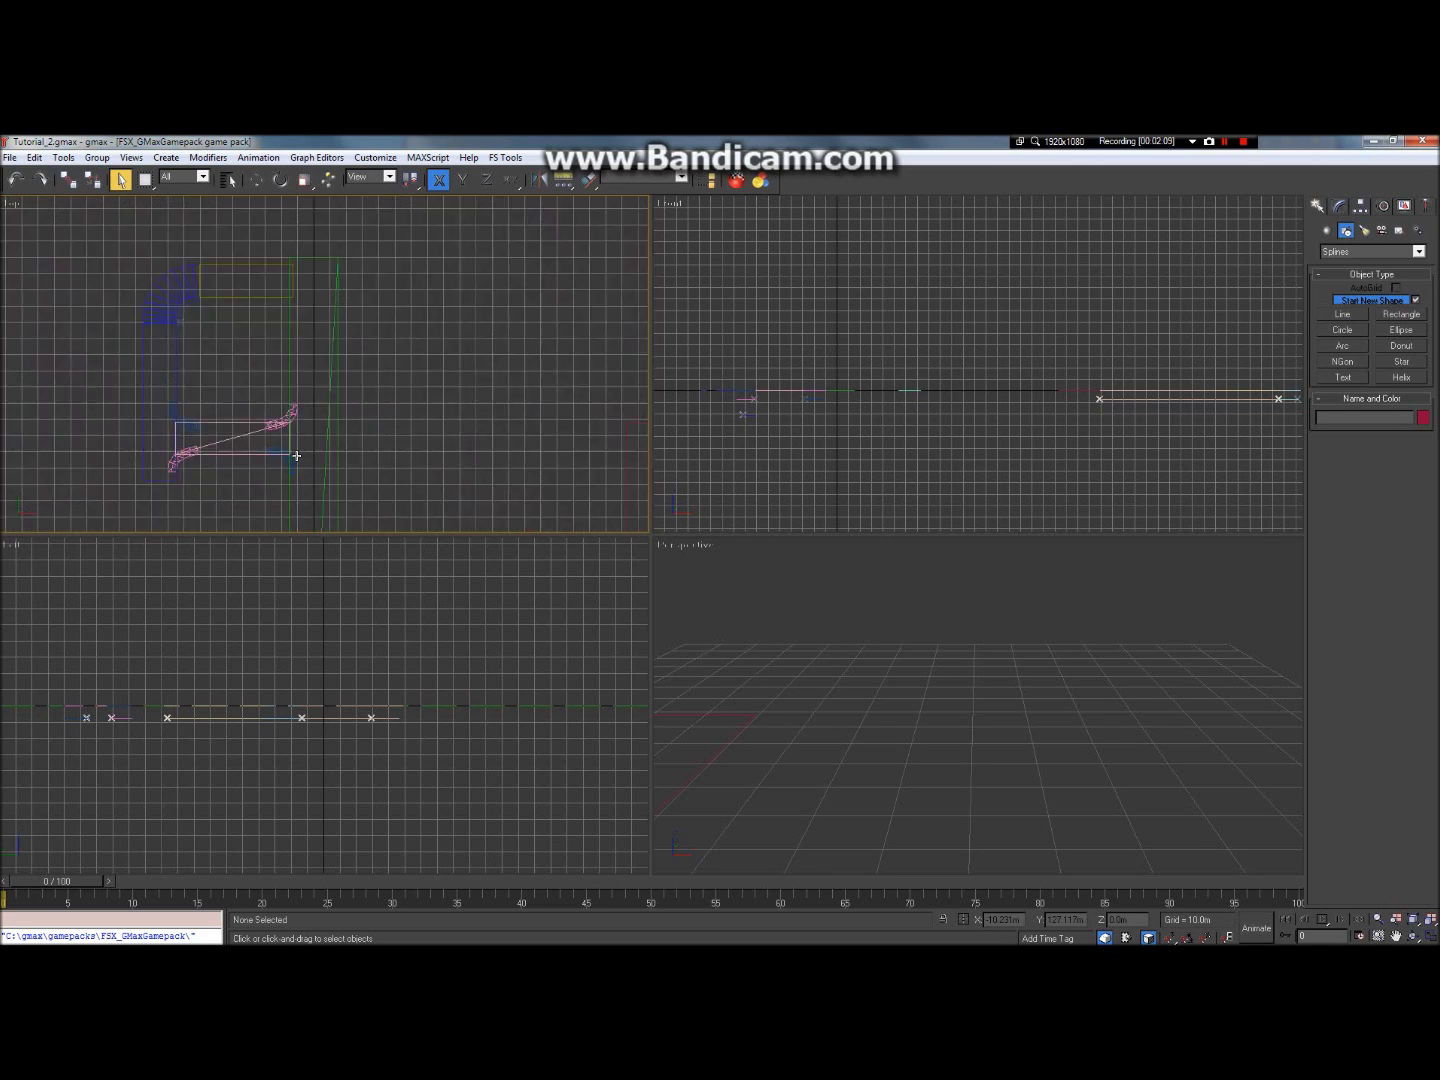
scroll(309, 447, "down", 3)
scroll(313, 359, "down", 3)
scroll(288, 354, "up", 1)
scroll(255, 436, "up", 4)
scroll(270, 440, "down", 4)
scroll(284, 281, "down", 2)
scroll(296, 419, "up", 2)
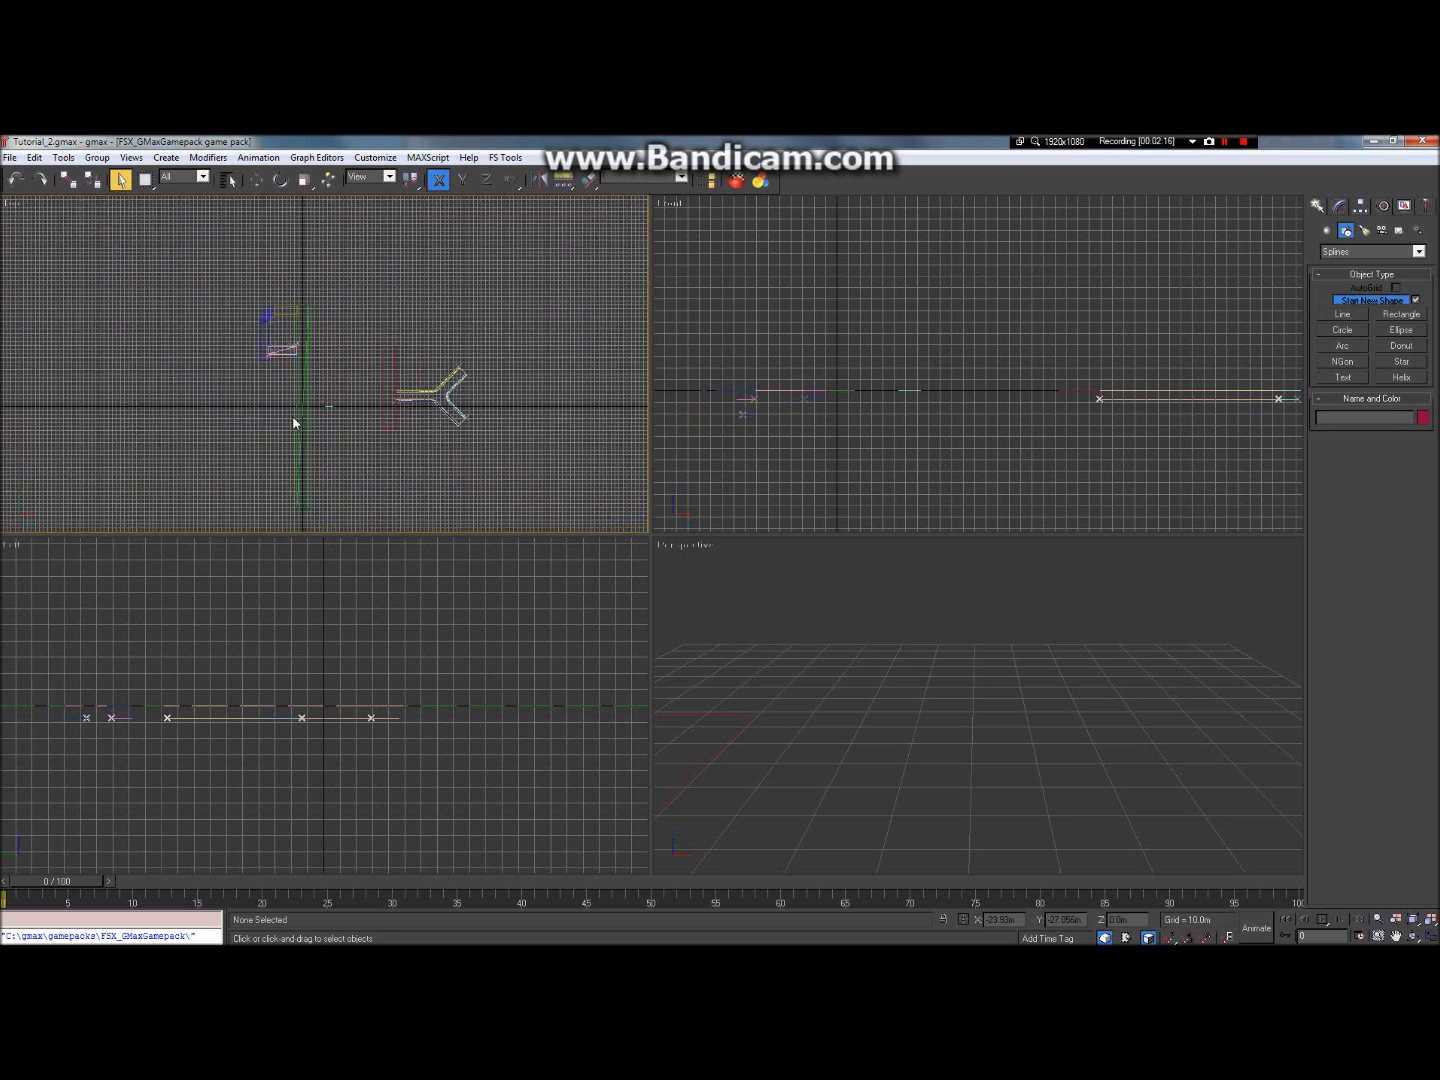
scroll(293, 499, "down", 2)
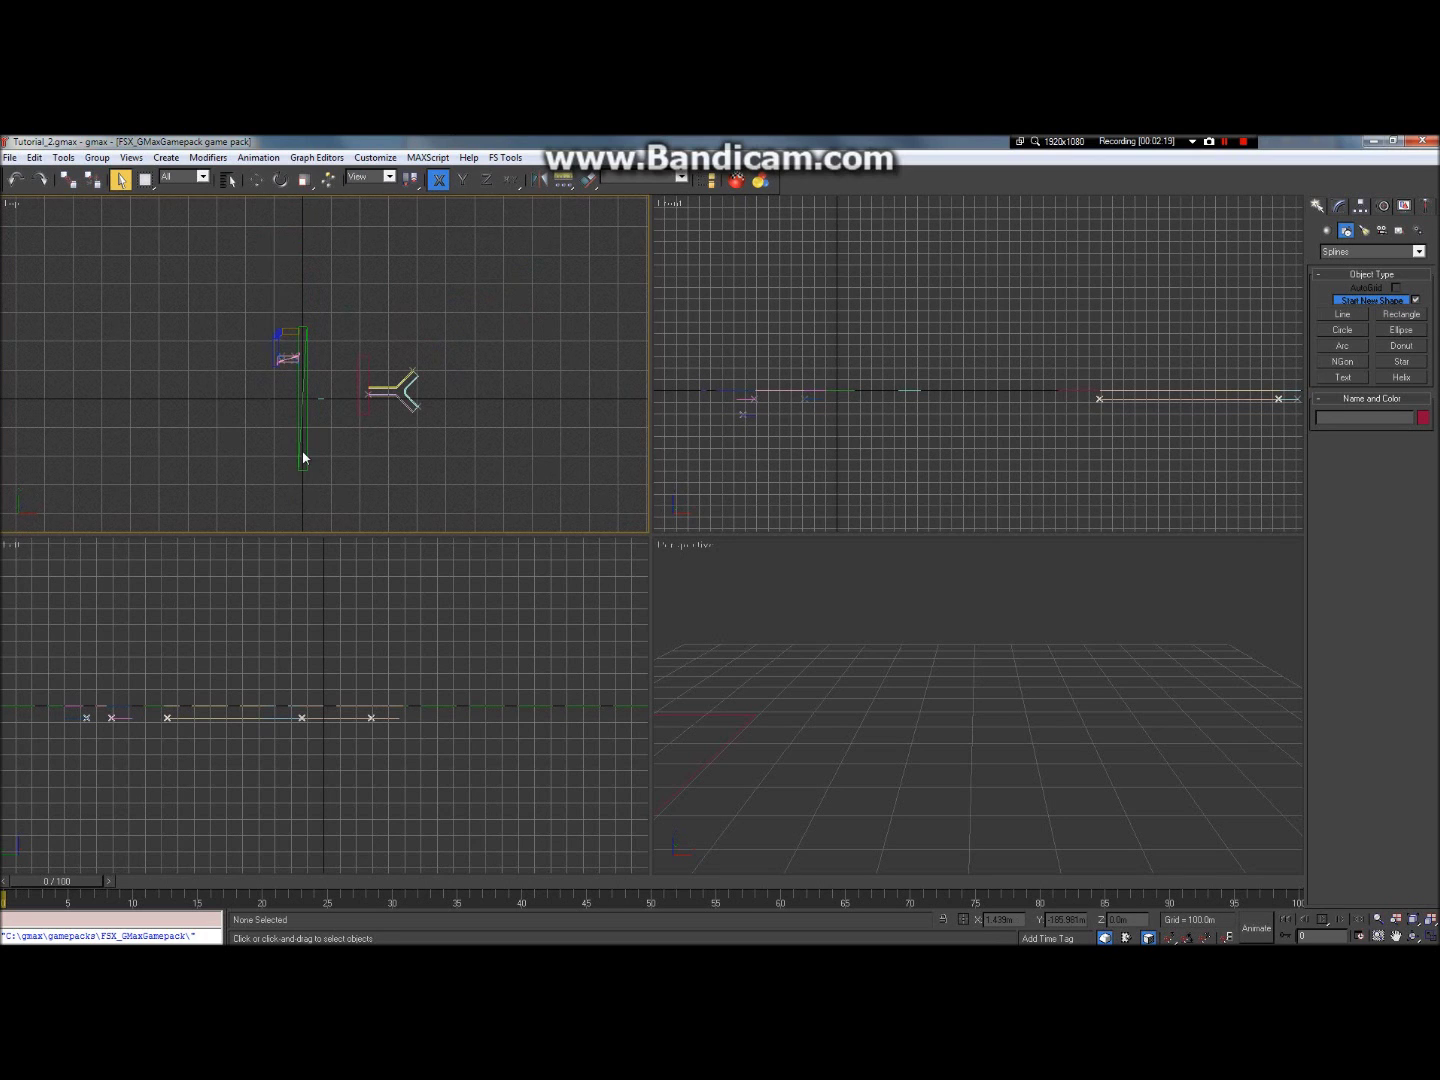
scroll(297, 412, "up", 2)
scroll(292, 377, "down", 1)
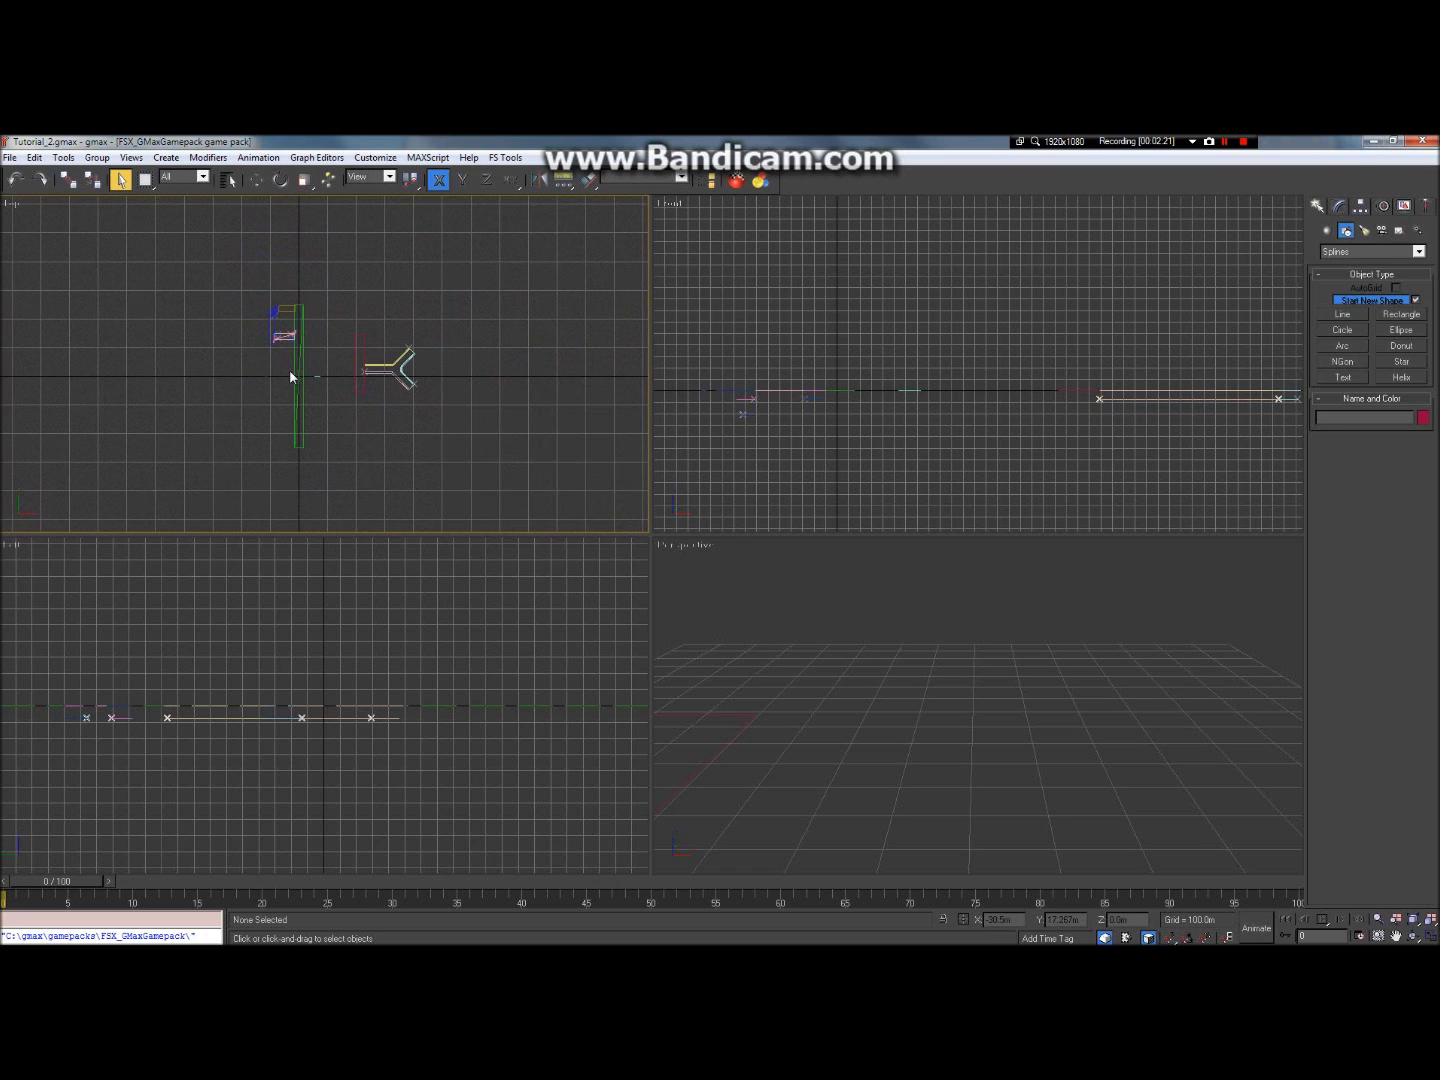
scroll(419, 364, "up", 4)
scroll(346, 382, "up", 1)
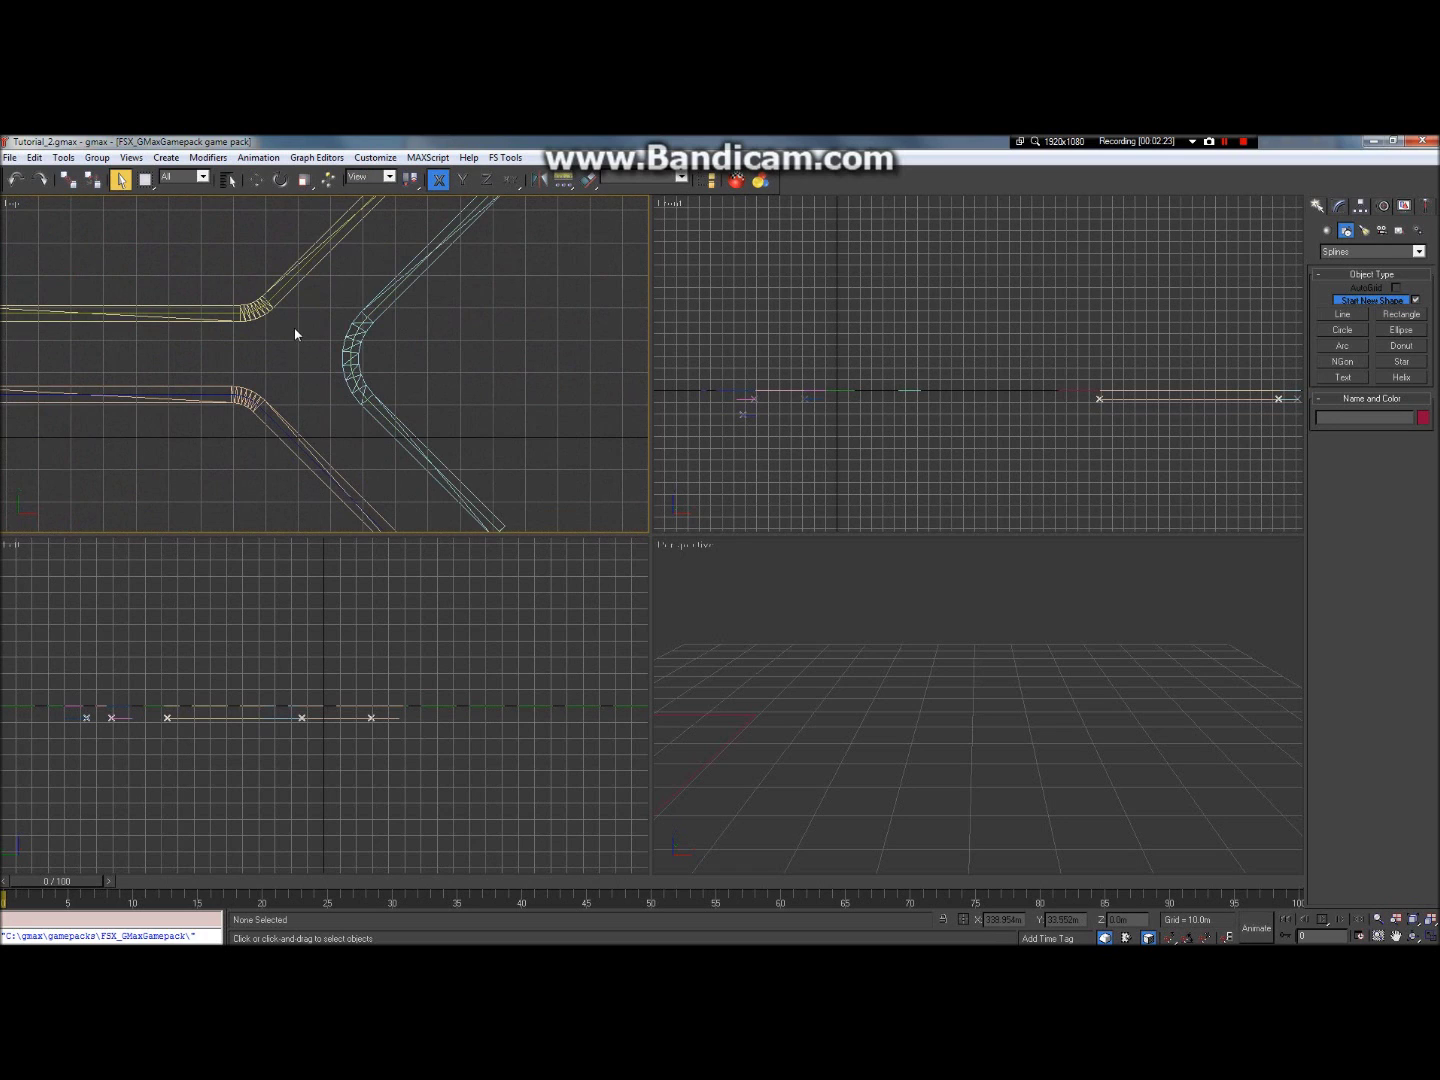
scroll(320, 373, "down", 3)
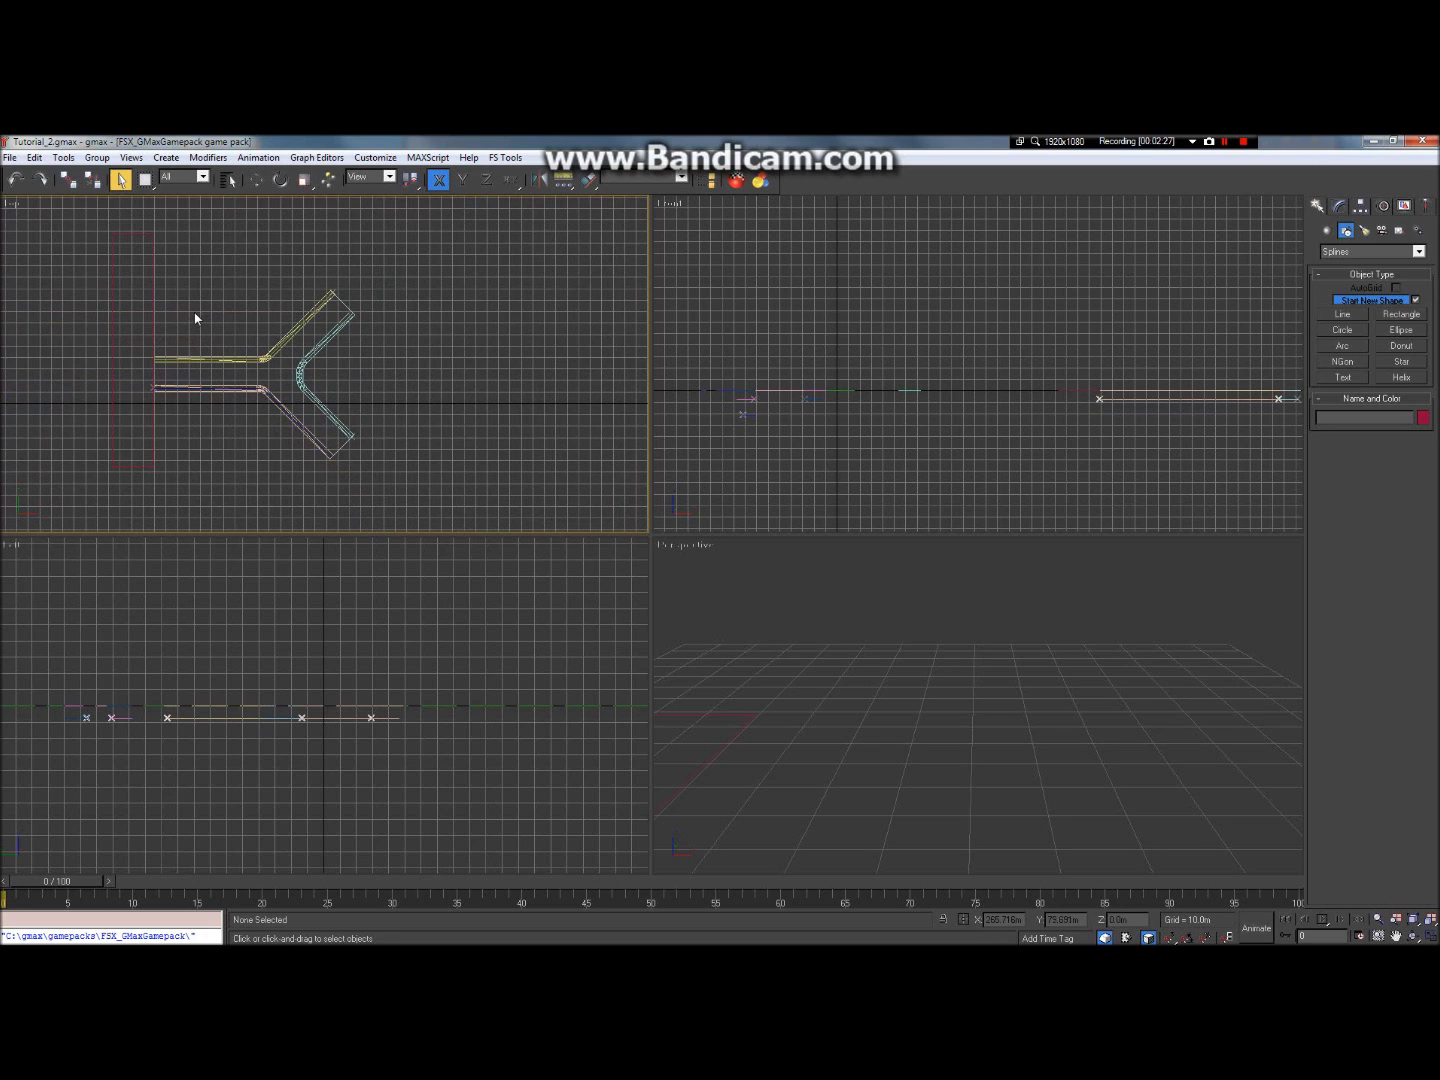
scroll(194, 335, "down", 1)
scroll(80, 354, "up", 2)
scroll(265, 293, "up", 1)
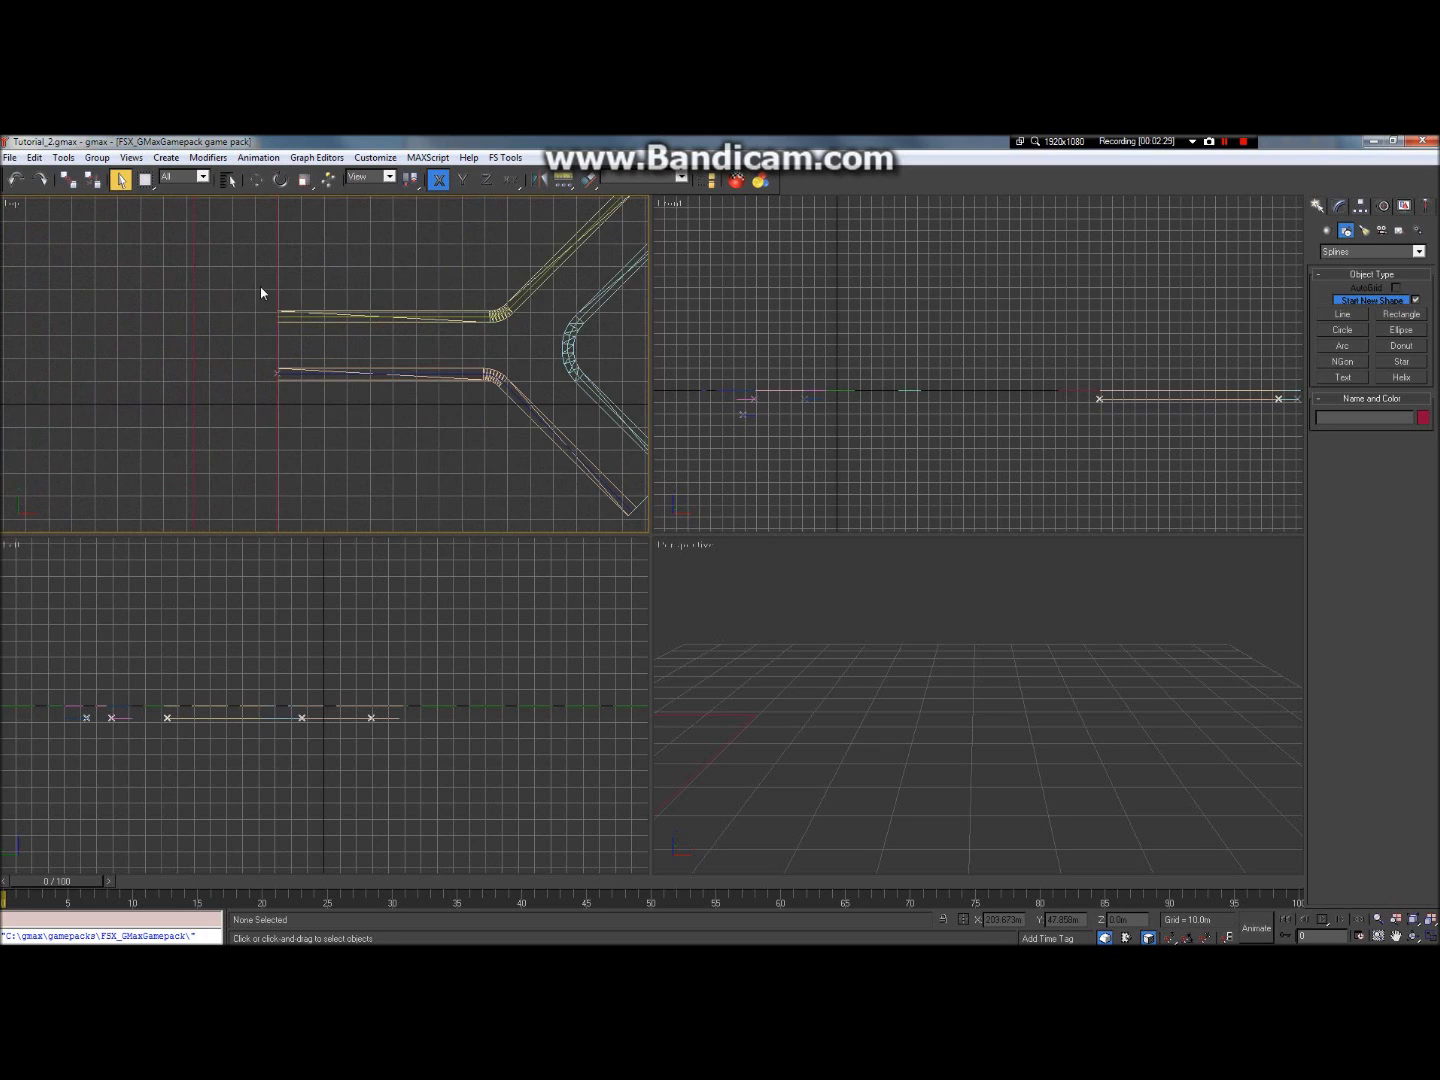
scroll(400, 329, "down", 4)
scroll(401, 329, "up", 3)
scroll(570, 283, "down", 6)
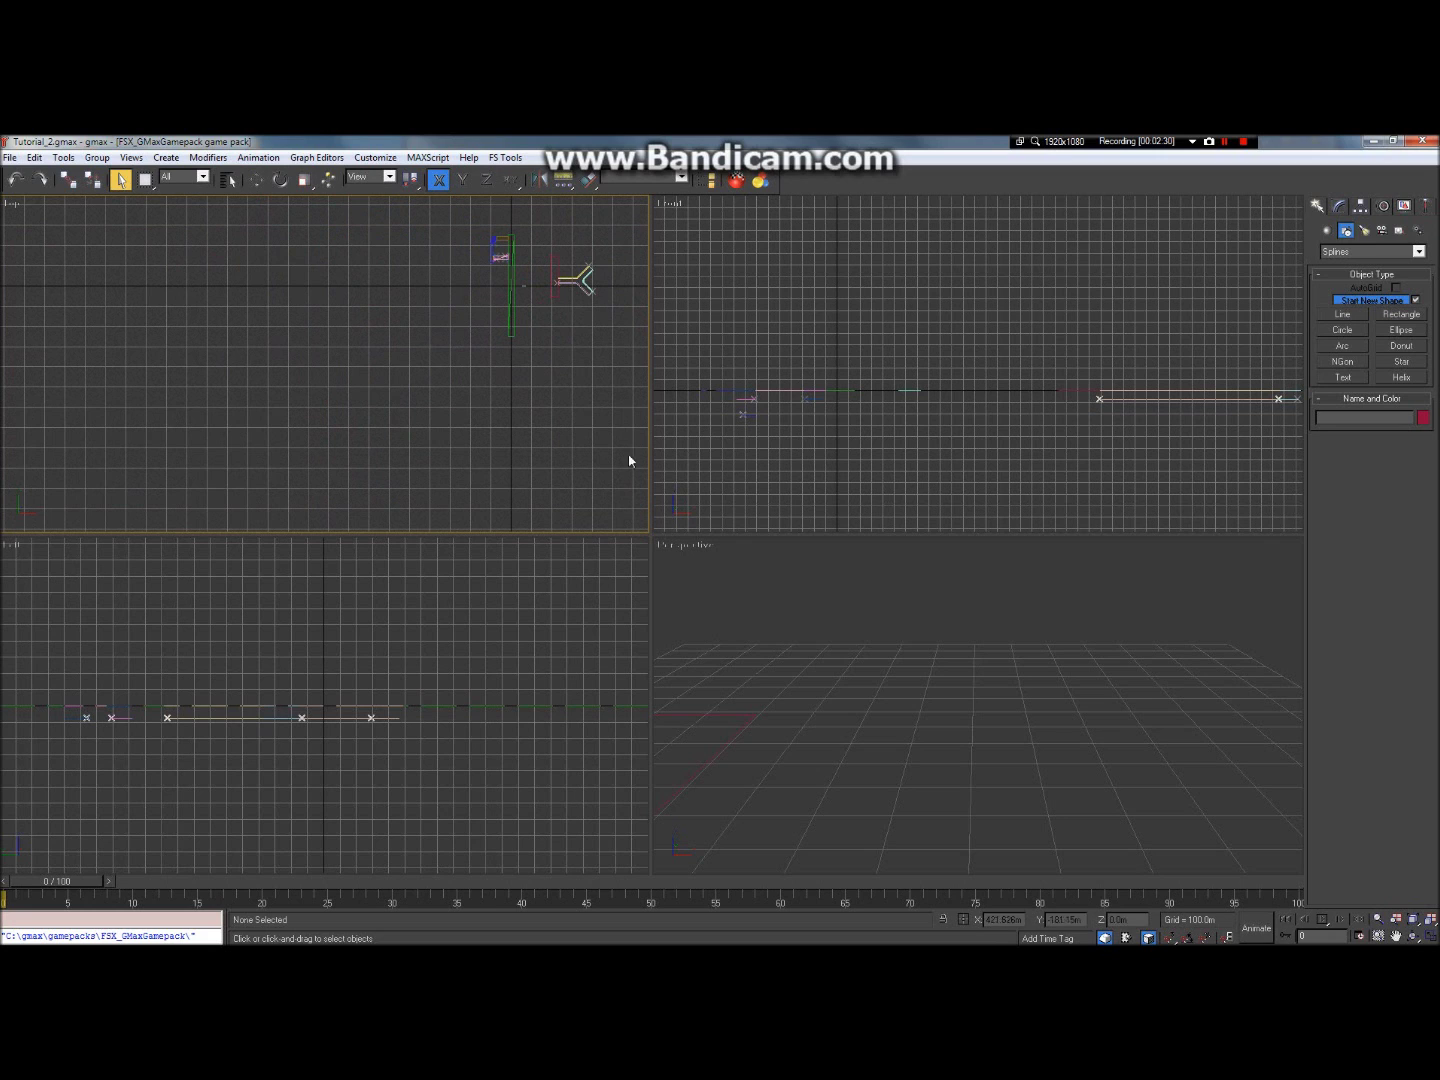
Step: Draw a tall rectangle spline about 182 m long and 35 m wide in the empty area beyond the Y junction's arms
left_click(1396, 934)
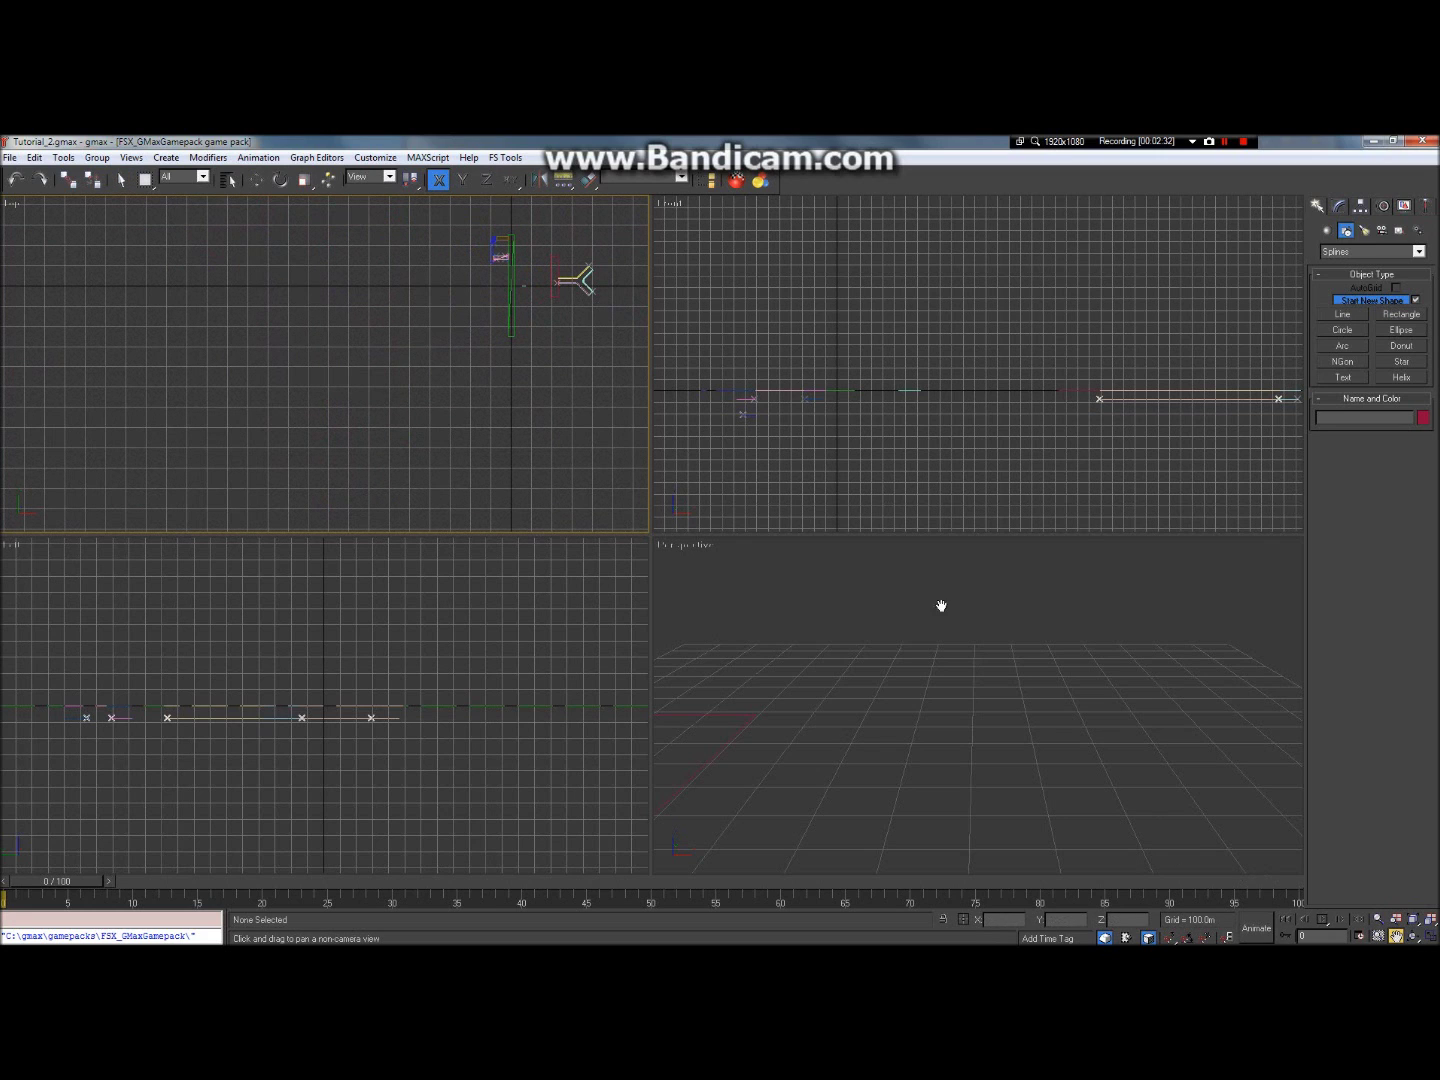
left_click_drag(581, 287, 366, 350)
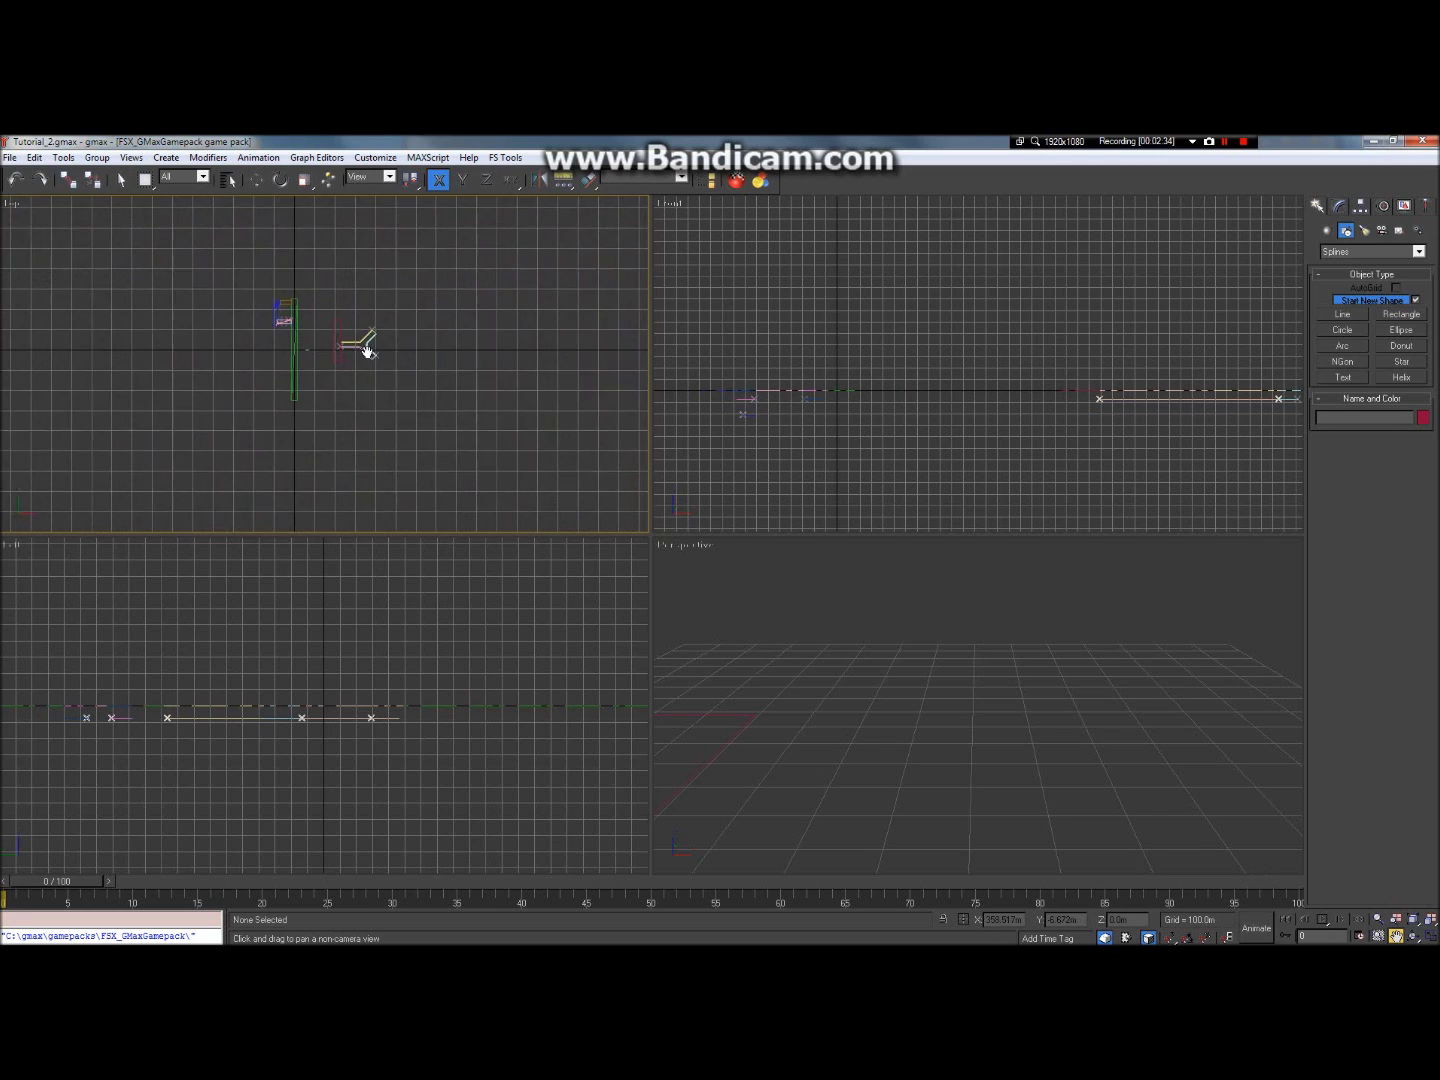
scroll(481, 345, "up", 3)
scroll(415, 370, "up", 3)
left_click_drag(465, 361, 370, 406)
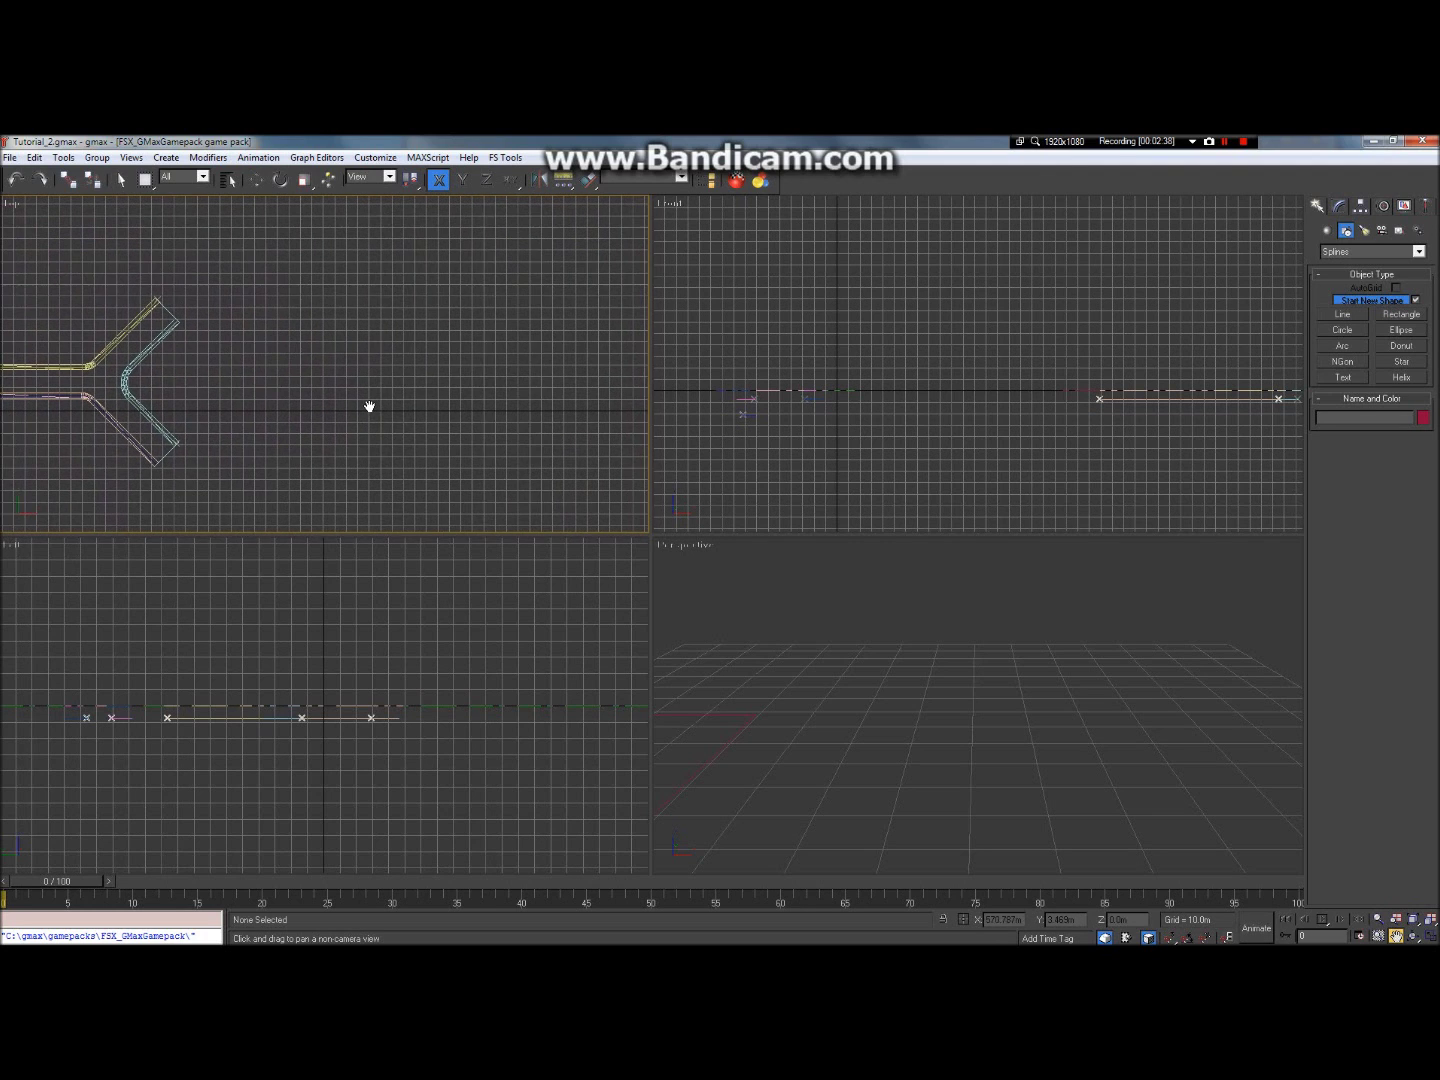
left_click(1414, 315)
left_click_drag(312, 306, 352, 515)
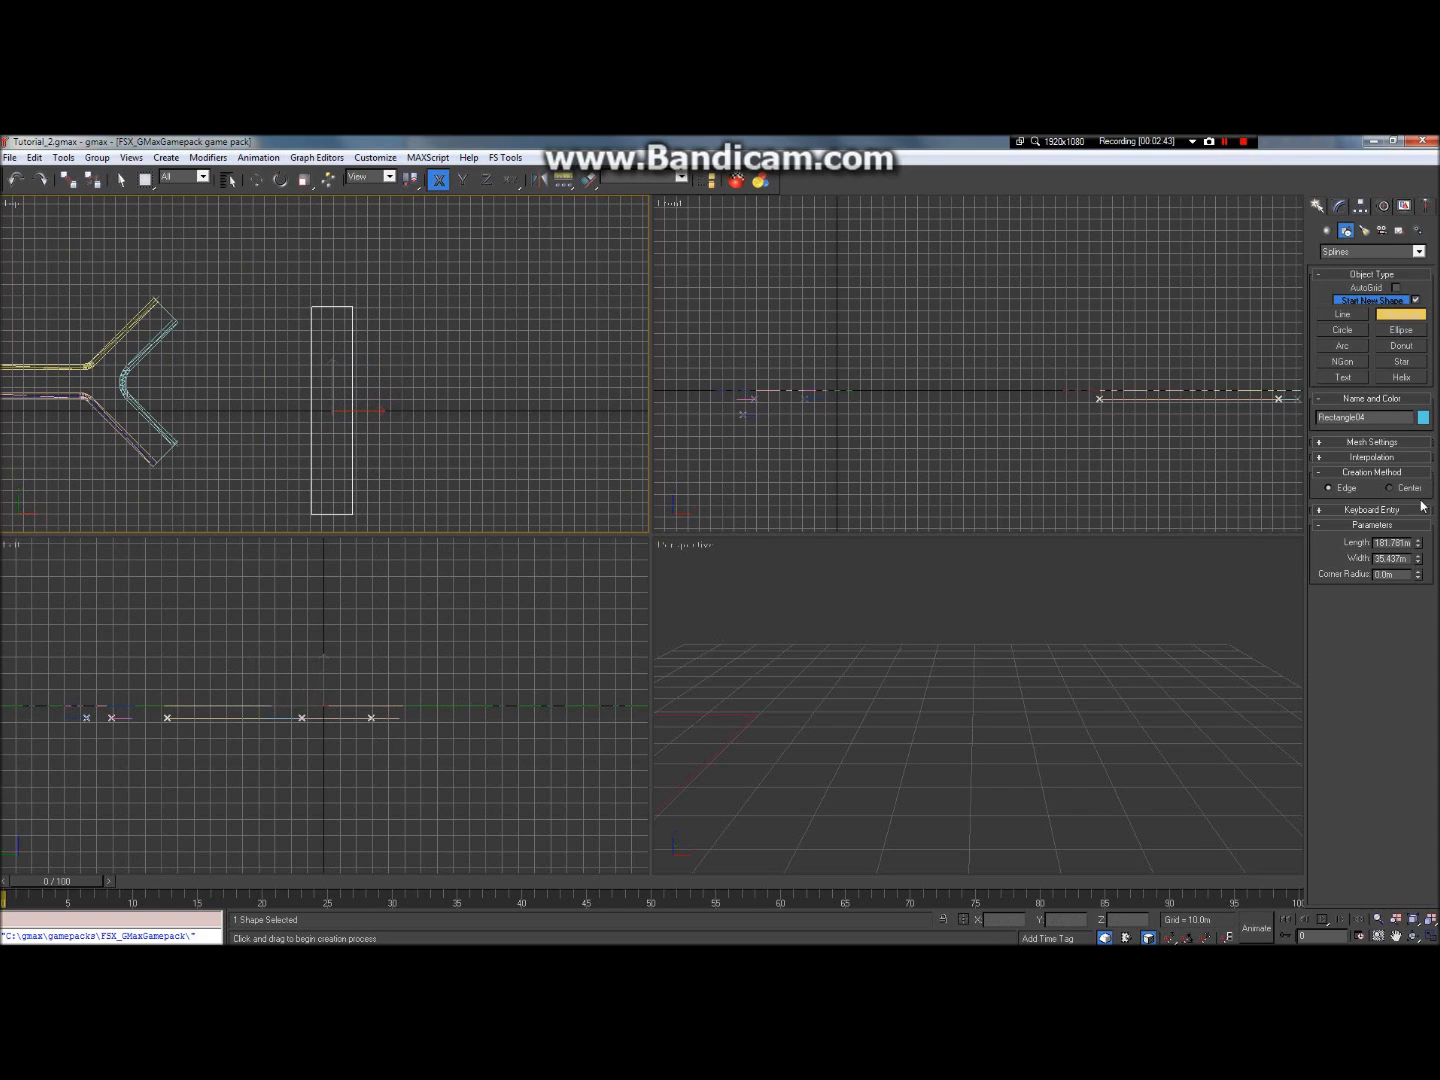
Step: Set the new tall rectangle's width to 25 m and its length to 200 m
double_click(1409, 543)
left_click(1394, 558)
double_click(1394, 558)
type("25")
key("Return")
double_click(1405, 542)
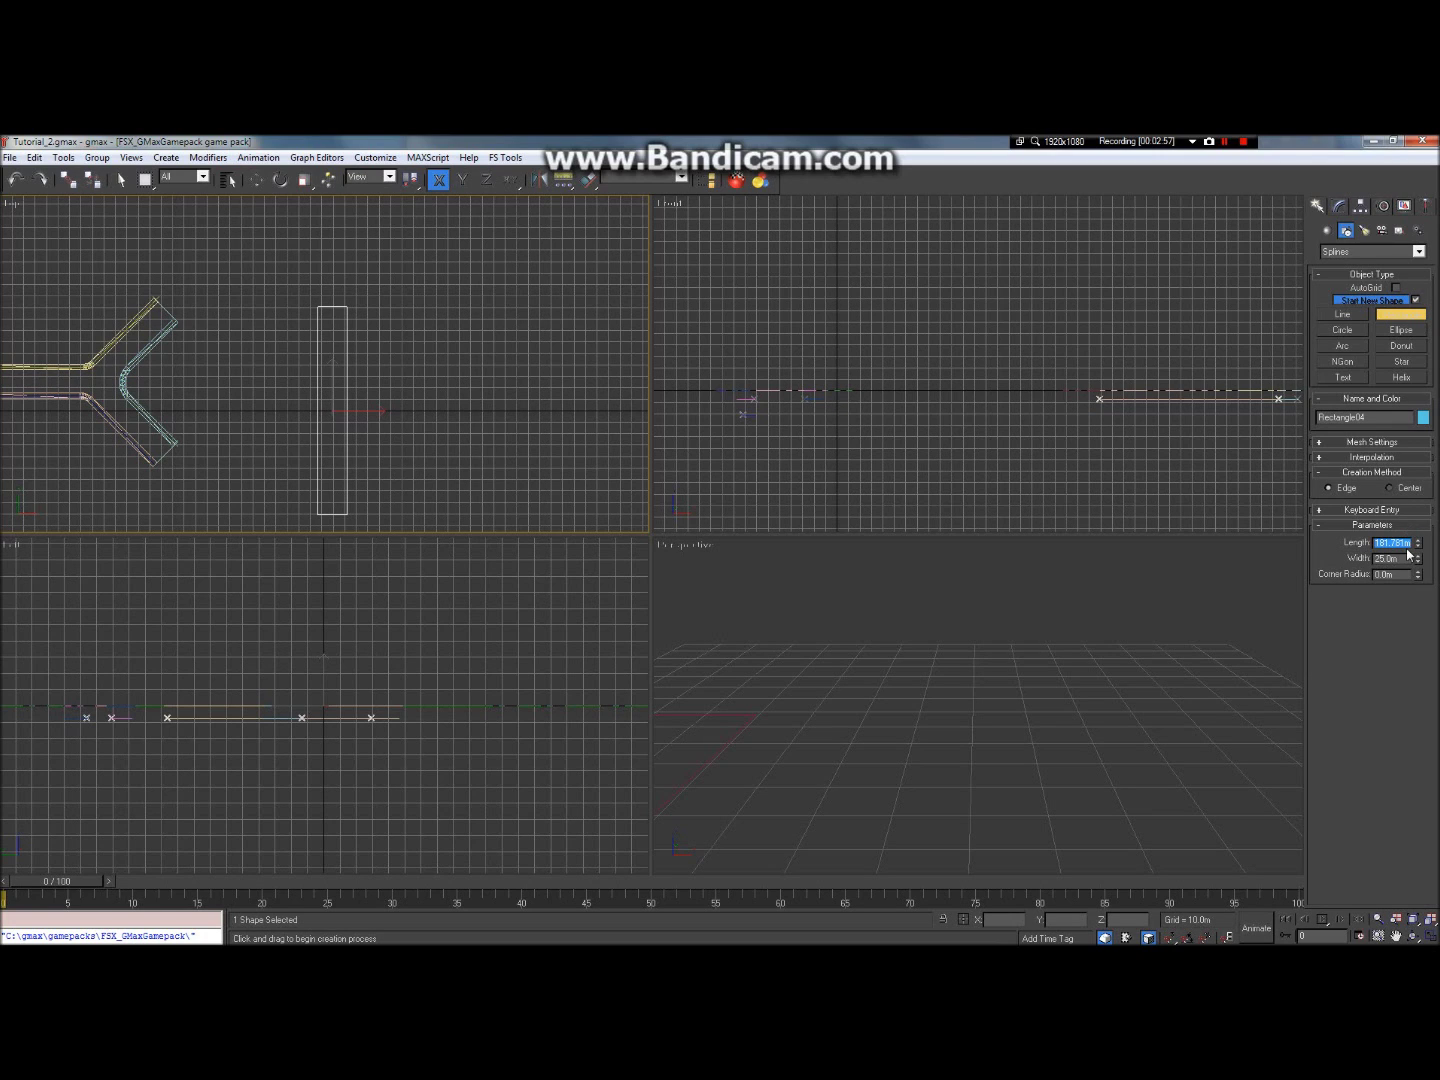
type("1")
key("BackSpace")
type("200")
key("Return")
Step: Draw a separate horizontal rectangle about 113 m wide near the upper end of the tall rectangle in the Top view
left_click(1396, 935)
left_click_drag(320, 348, 292, 438)
scroll(310, 417, "up", 5)
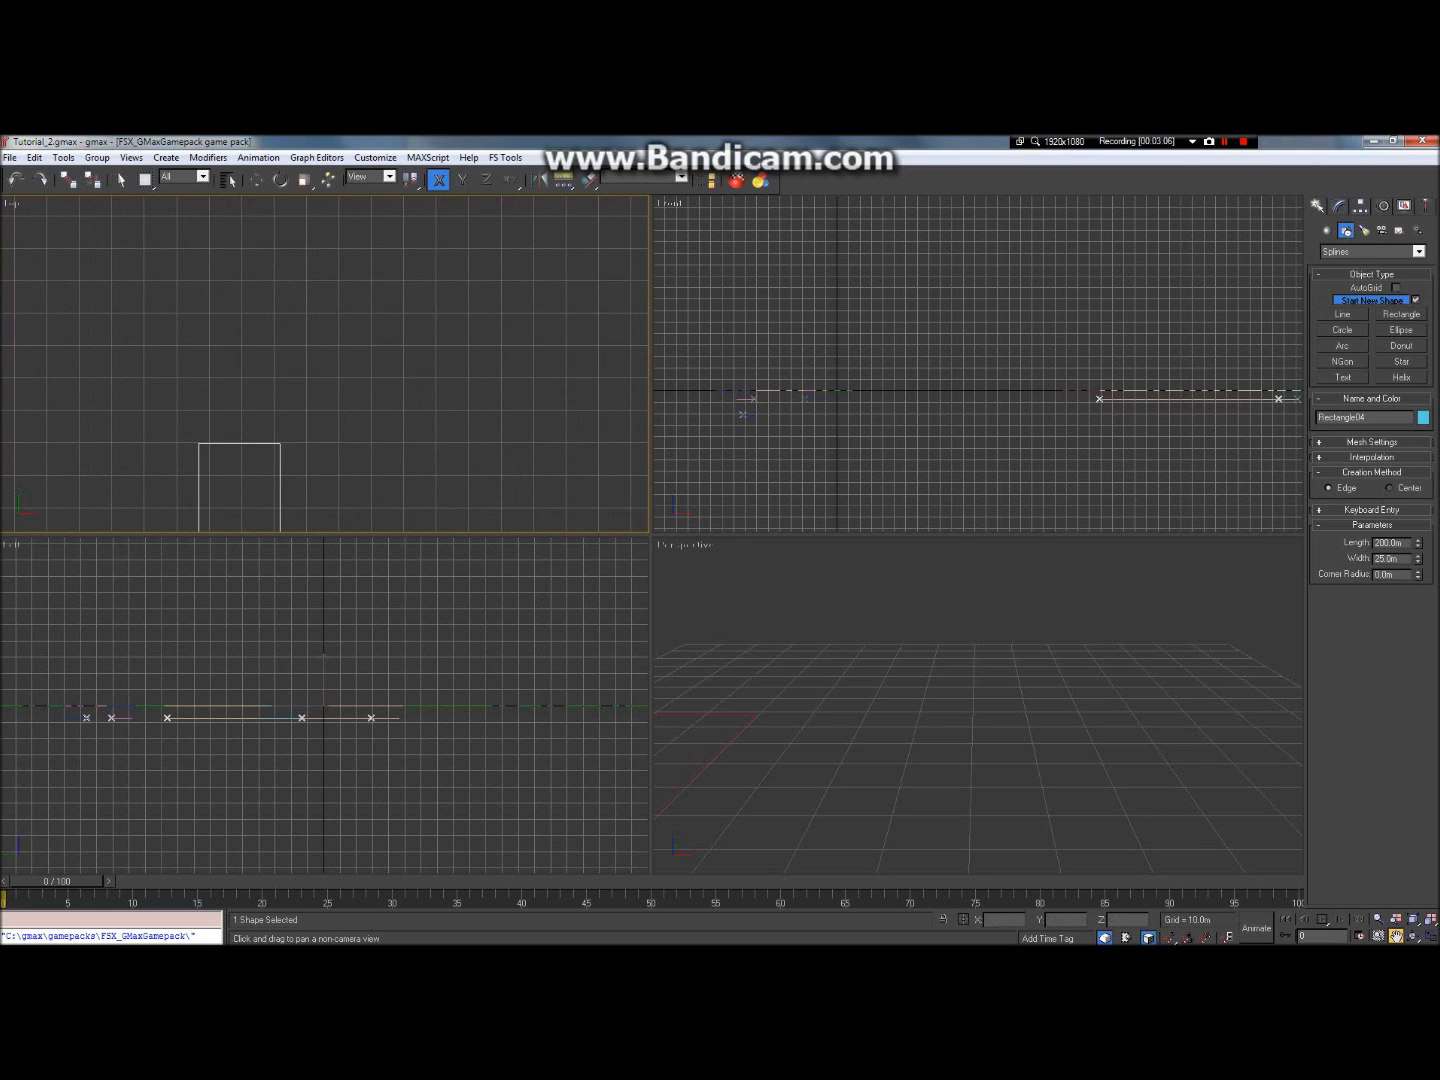
left_click(1399, 314)
mouse_move(303, 281)
left_mouse_down()
mouse_move(499, 389)
mouse_move(701, 402)
mouse_move(672, 379)
left_mouse_up()
Step: Set the horizontal rectangle's length to 25 m and its width to 100 m
double_click(1409, 542)
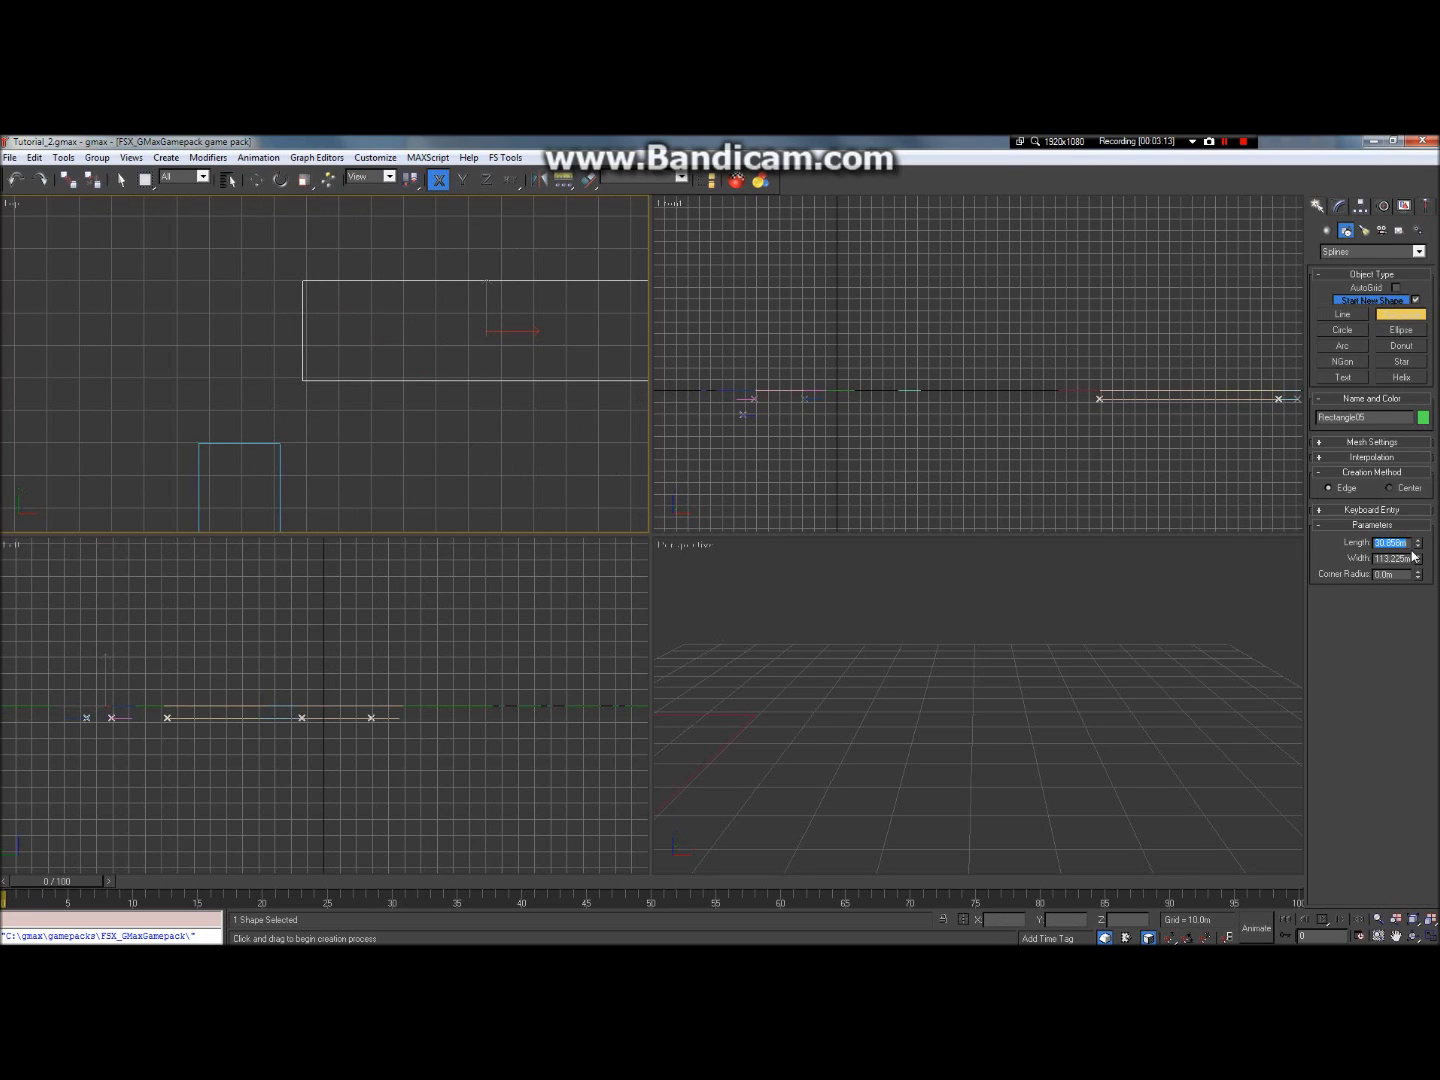
type("25")
key("Return")
double_click(1394, 561)
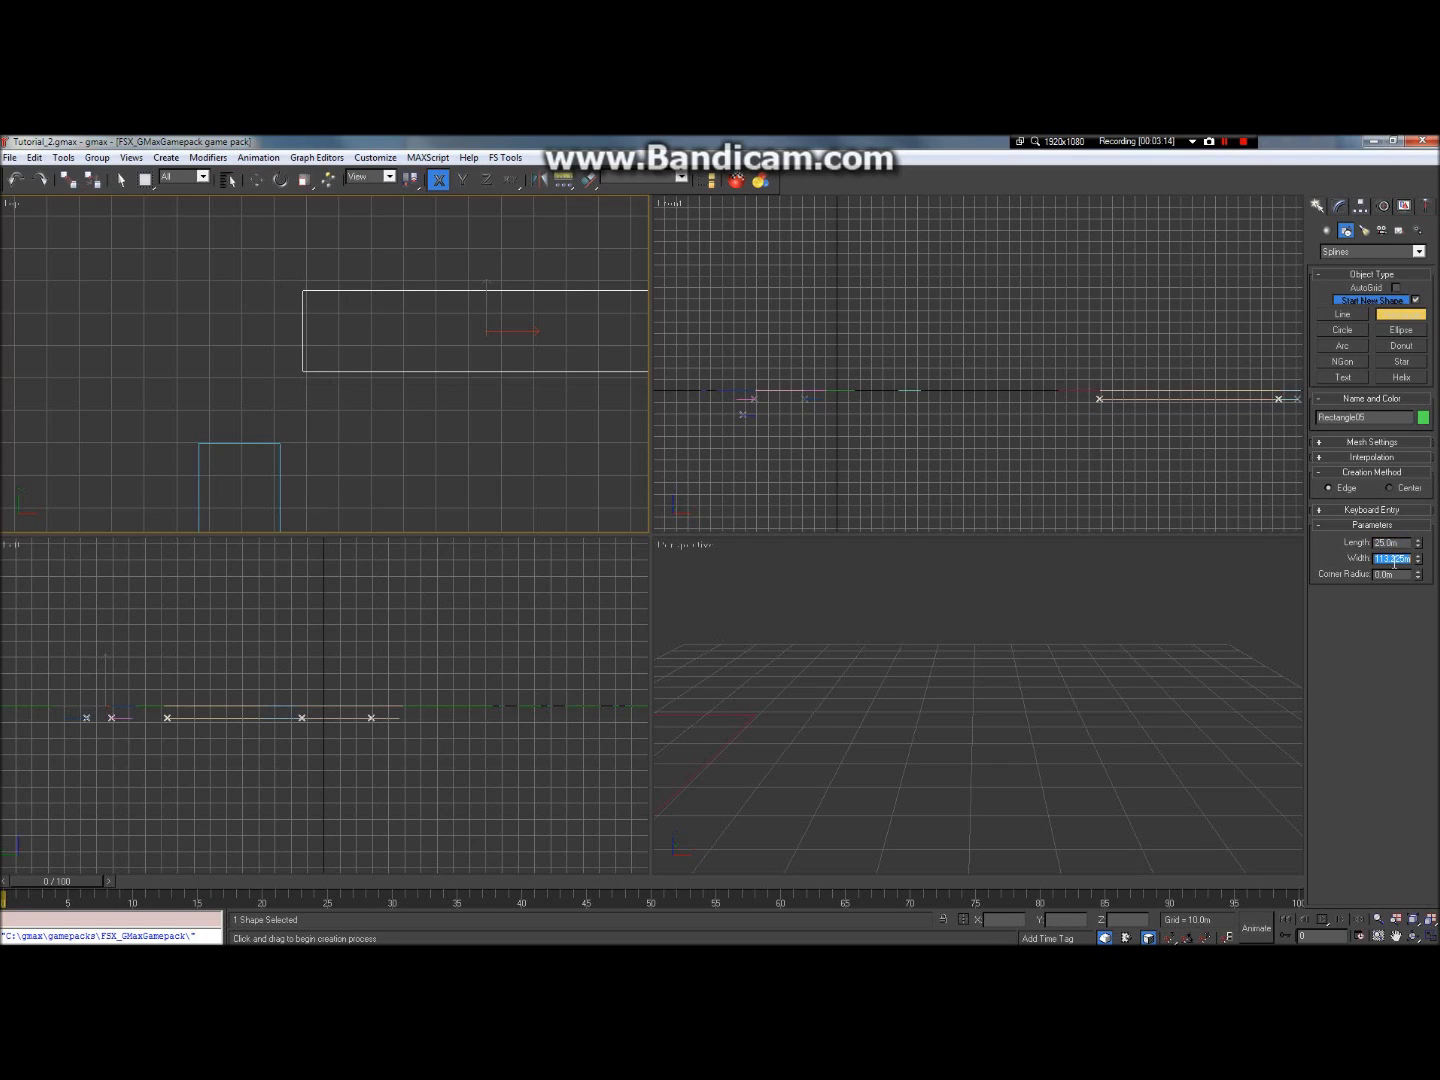
type("100")
key("Return")
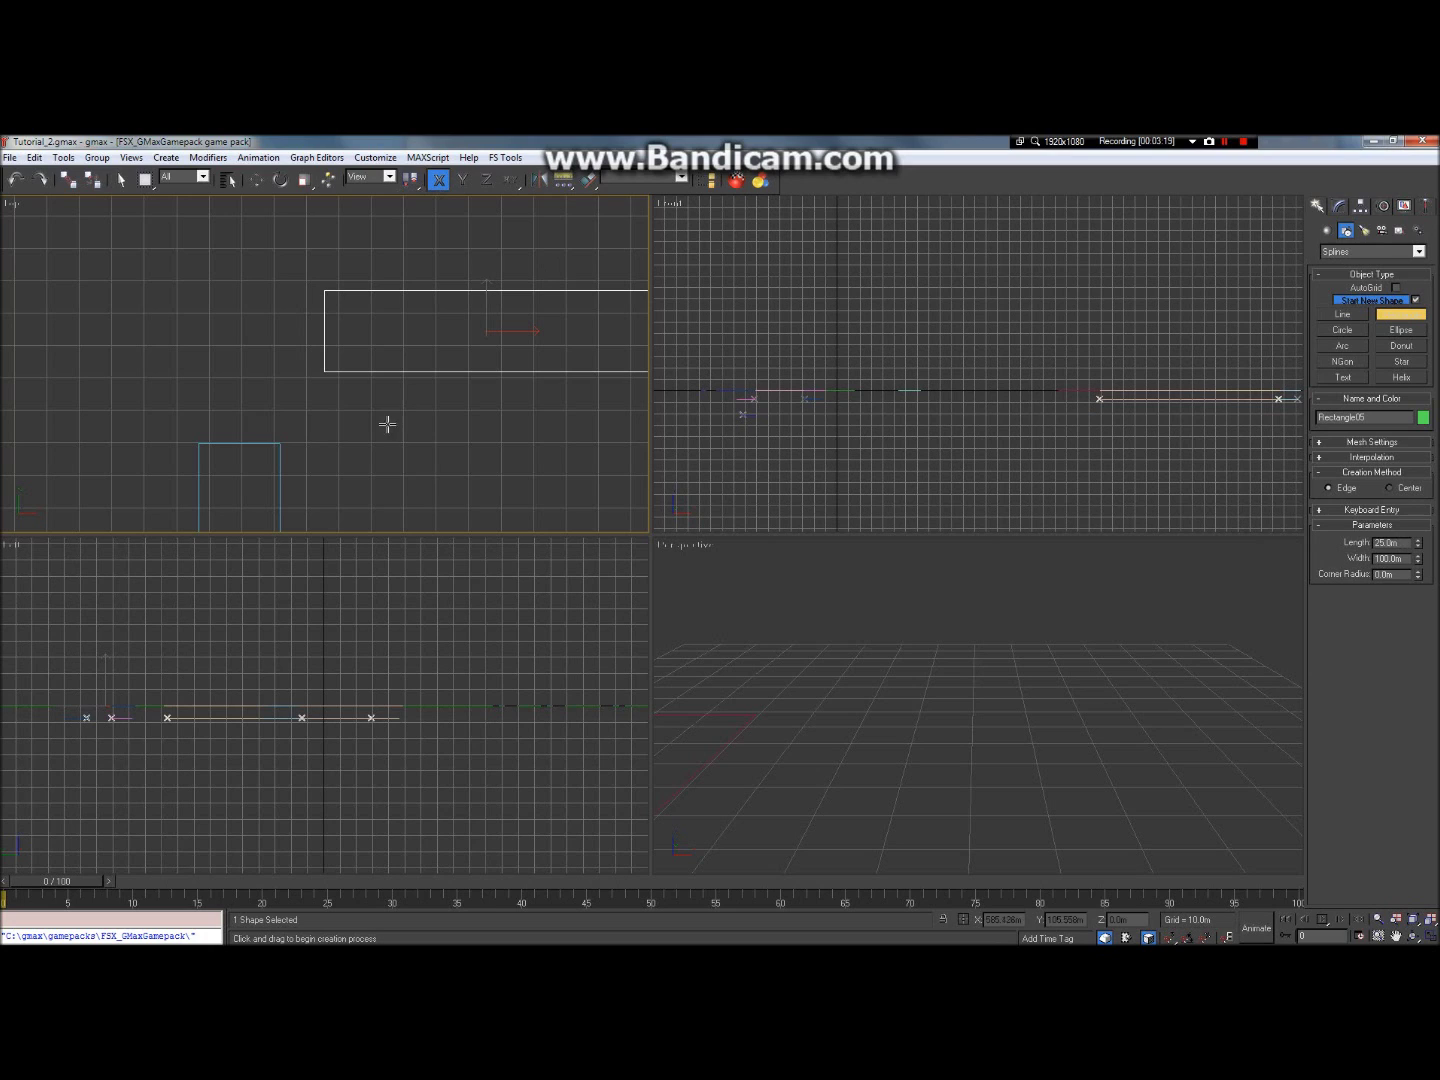
Step: Move the horizontal rectangle against the tall rectangle's side, with the upper edges of both aligned
left_click(256, 179)
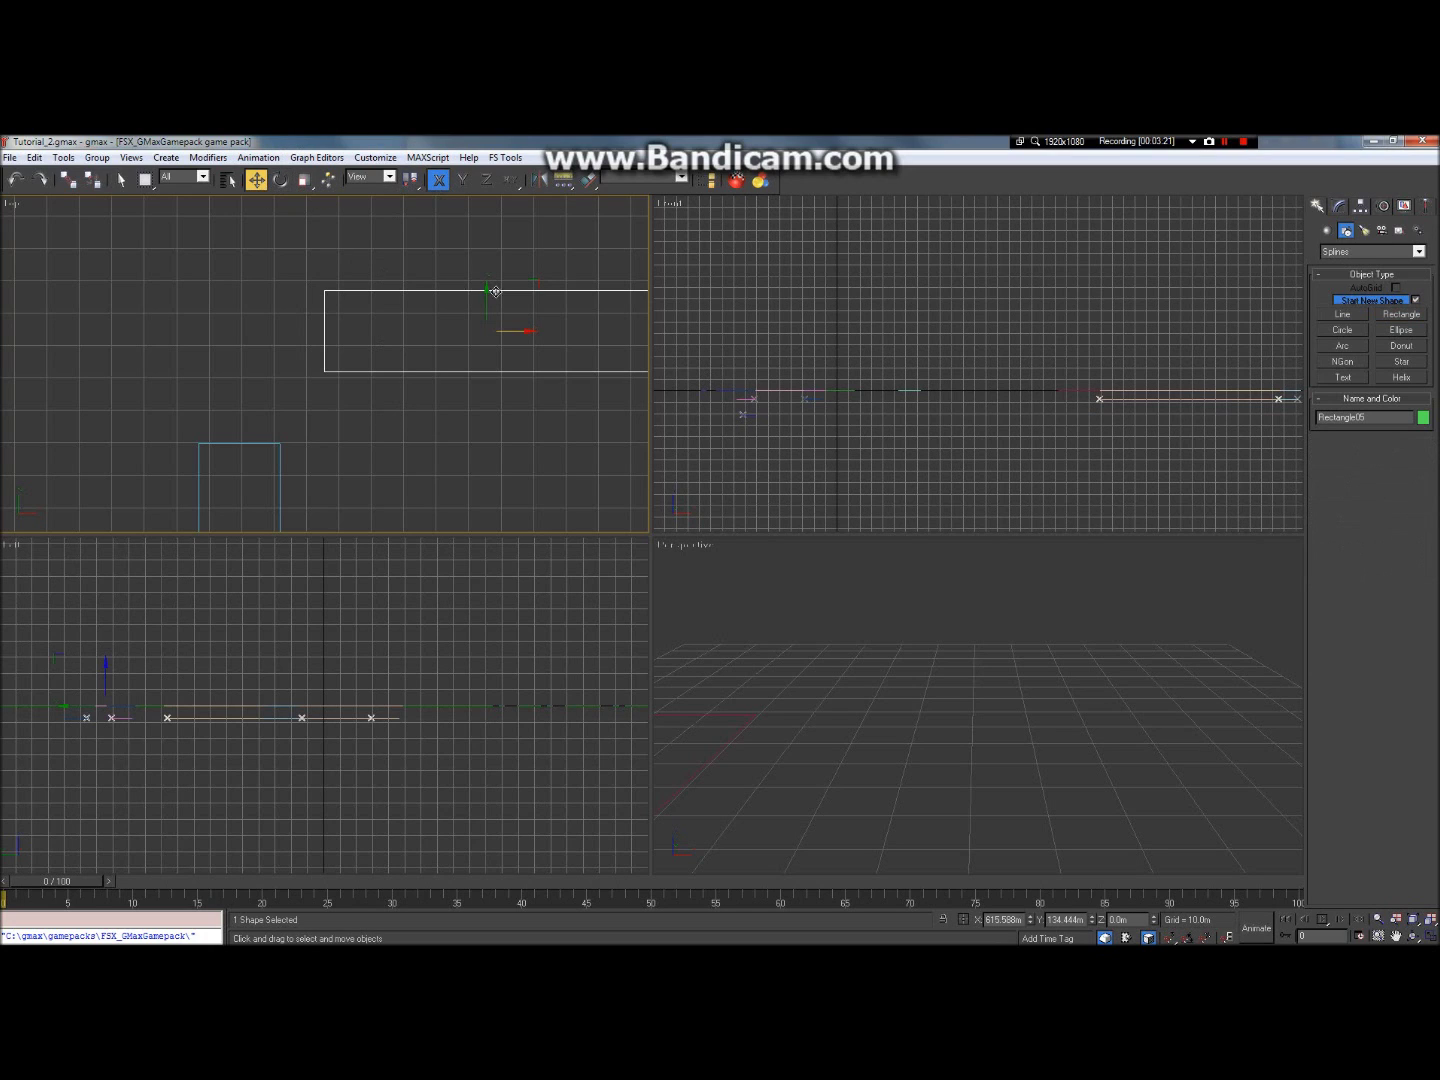
left_click_drag(487, 305, 498, 463)
scroll(409, 347, "down", 3)
scroll(408, 440, "up", 2)
scroll(466, 405, "up", 2)
left_click_drag(541, 377, 438, 357)
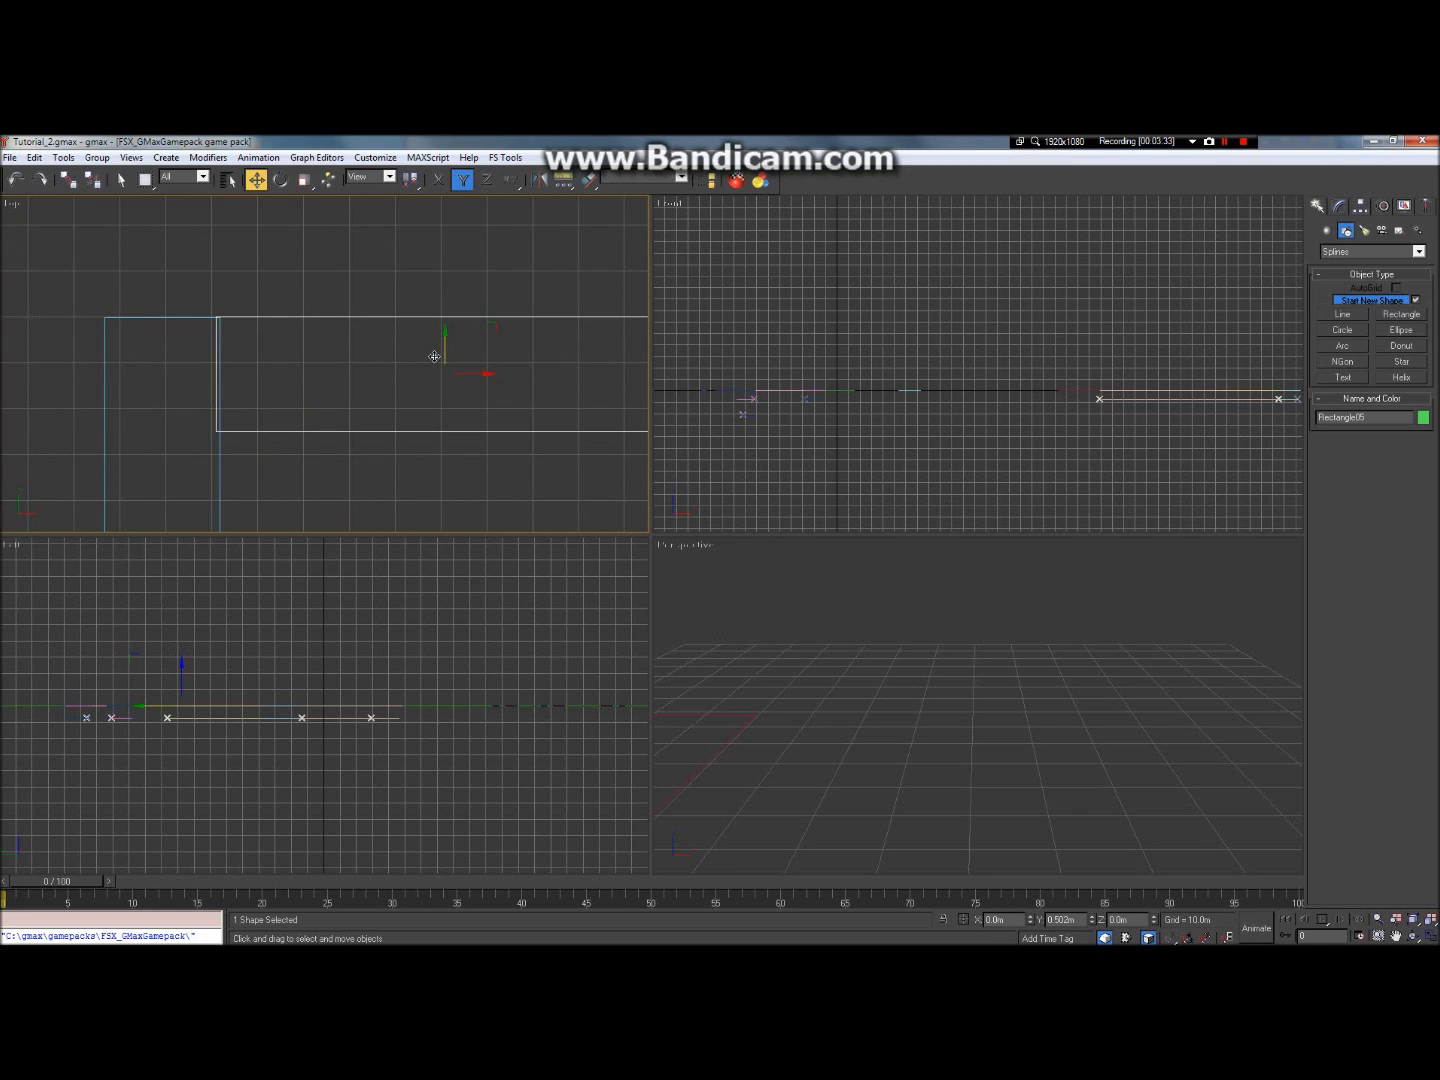
left_click_drag(427, 355, 429, 357)
scroll(427, 340, "down", 3)
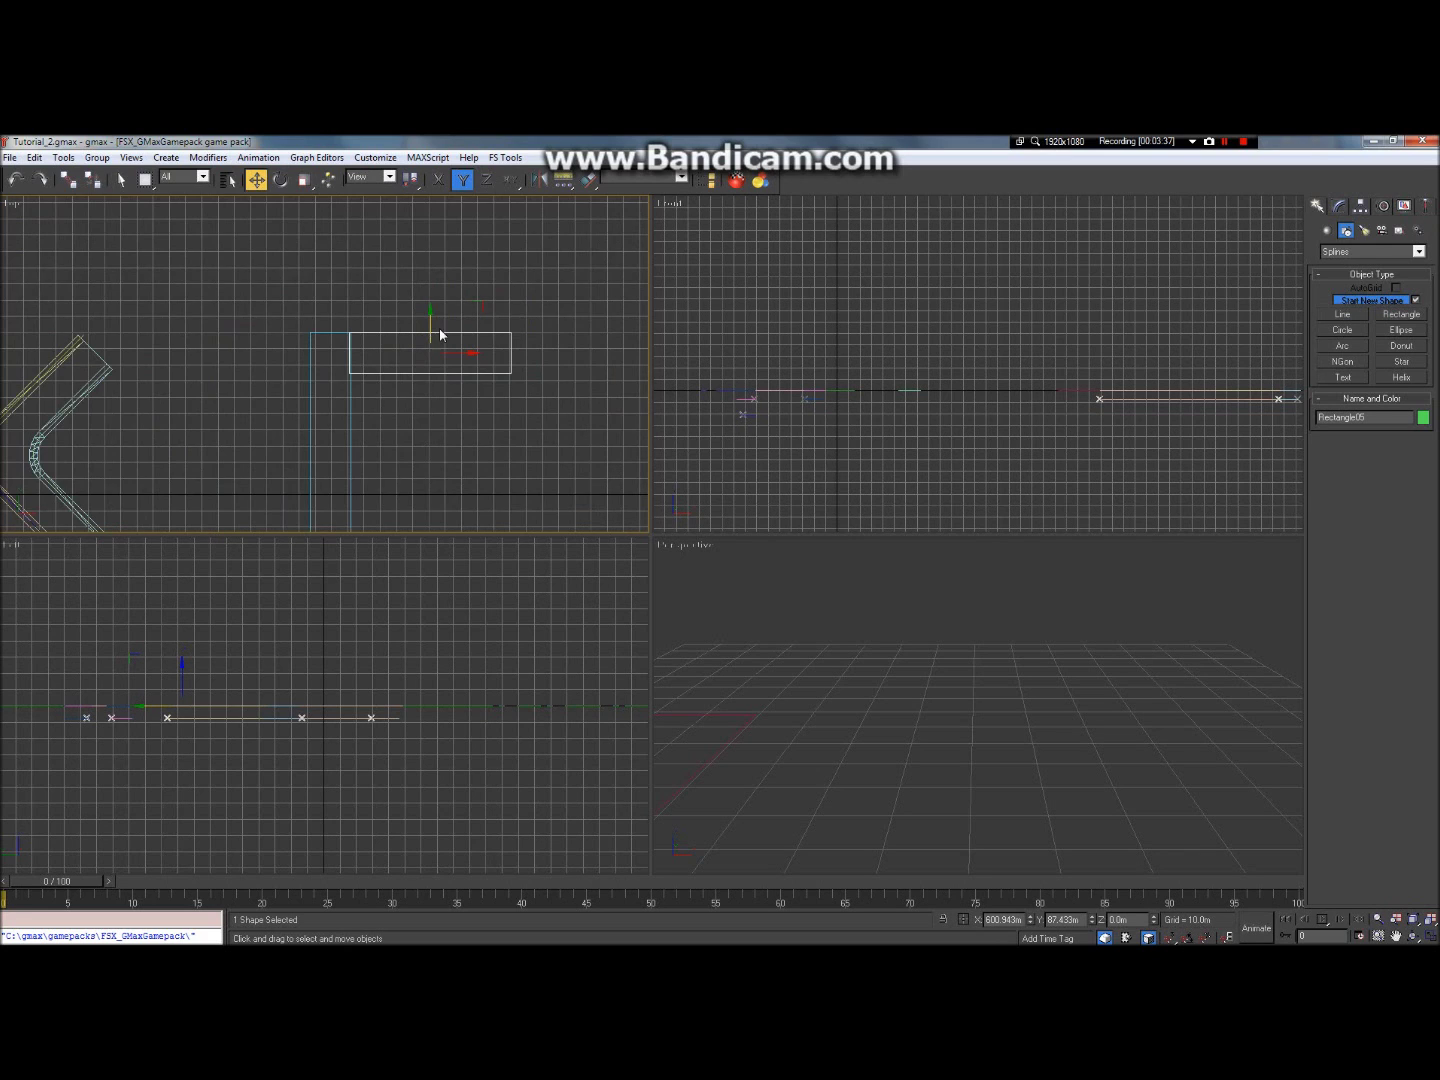
Step: Delete the separate horizontal rectangle beside the tall one
scroll(440, 331, "down", 2)
left_click(403, 389)
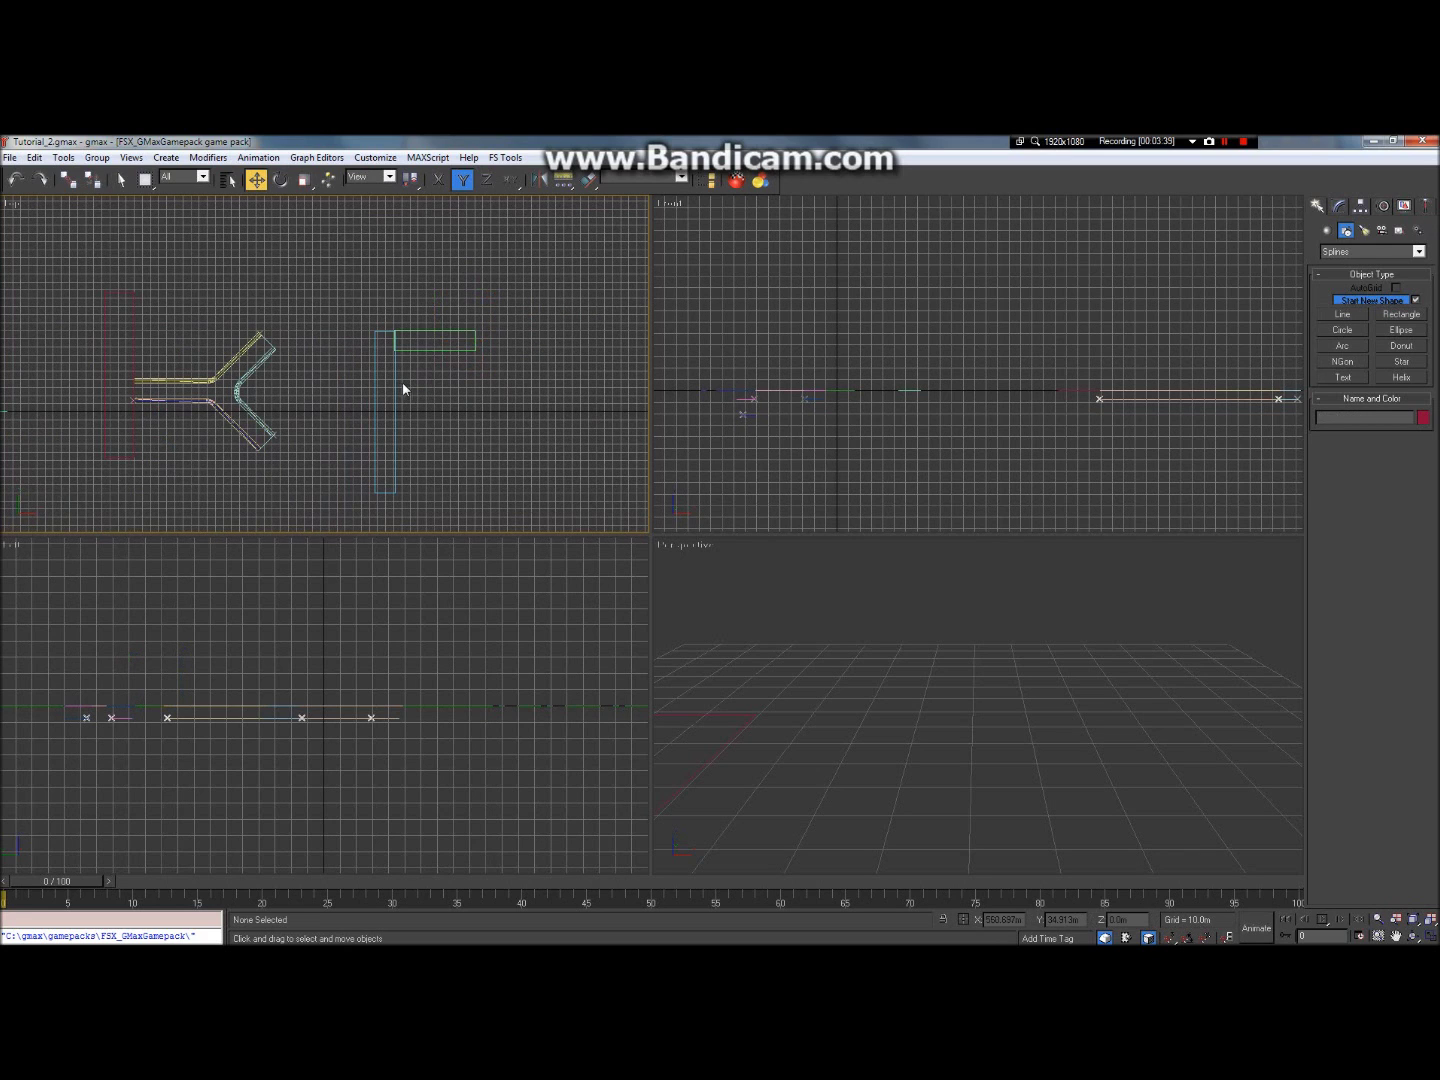
left_click(428, 351)
key("Delete")
Step: With Start New Shape off, add a horizontal rectangle about 28 by 108 m to the tall rectangle's shape, extending from its upper end
left_click(392, 388)
scroll(391, 391, "up", 4)
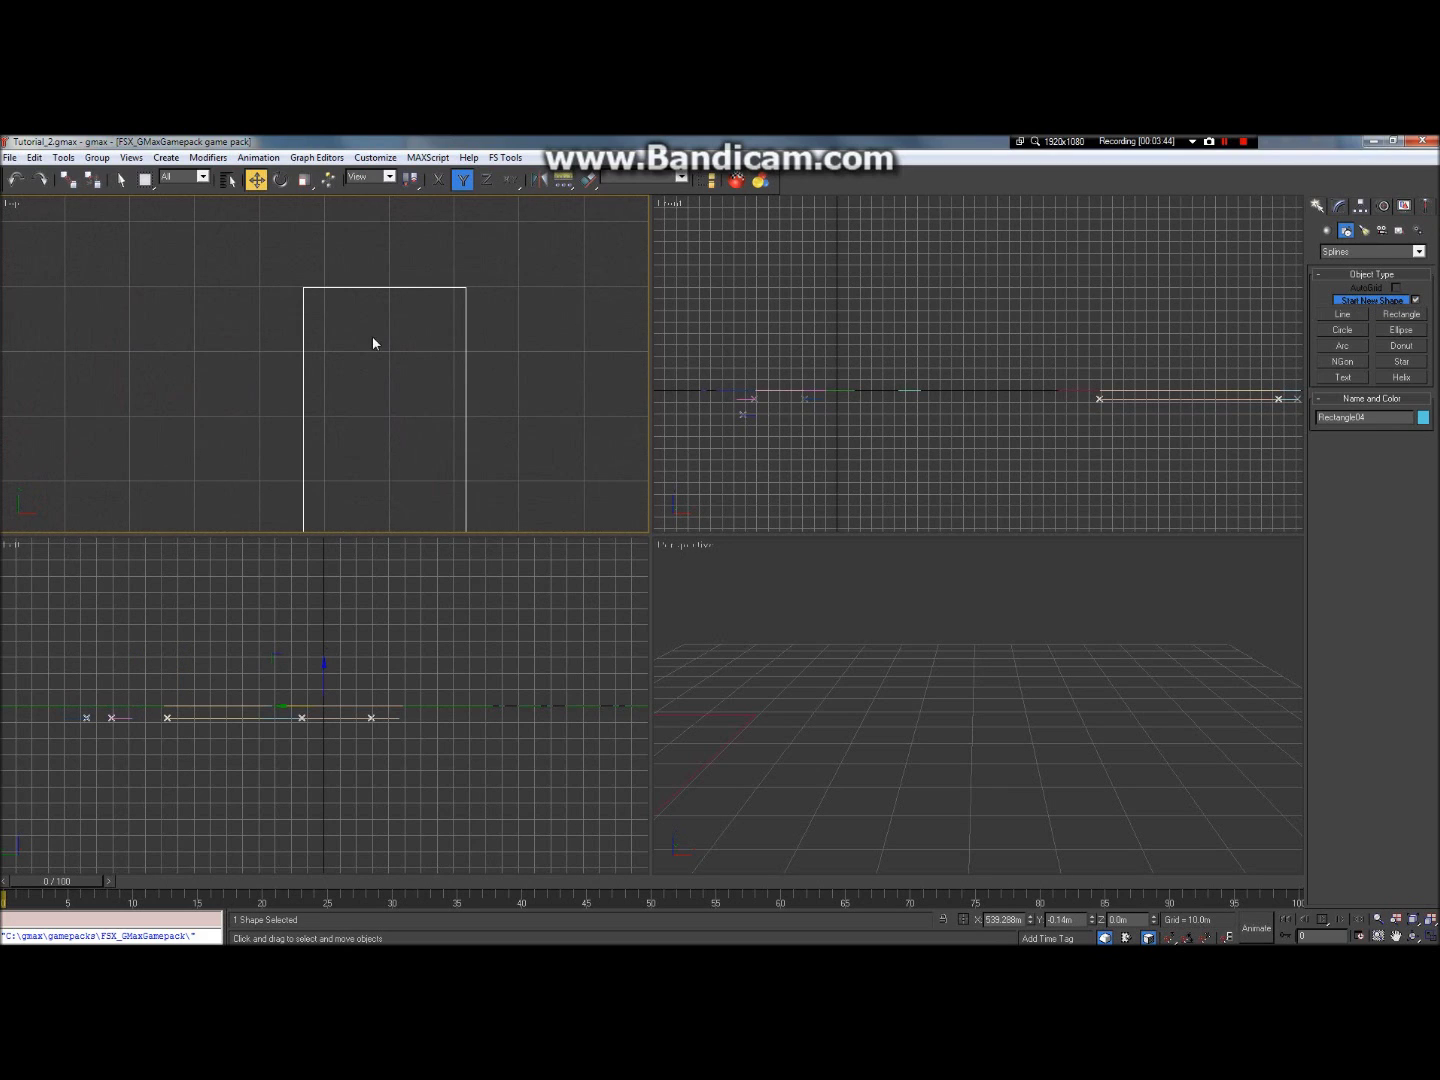
left_click(1416, 302)
left_click(1396, 936)
left_click_drag(545, 392, 238, 344)
scroll(238, 344, "down", 6)
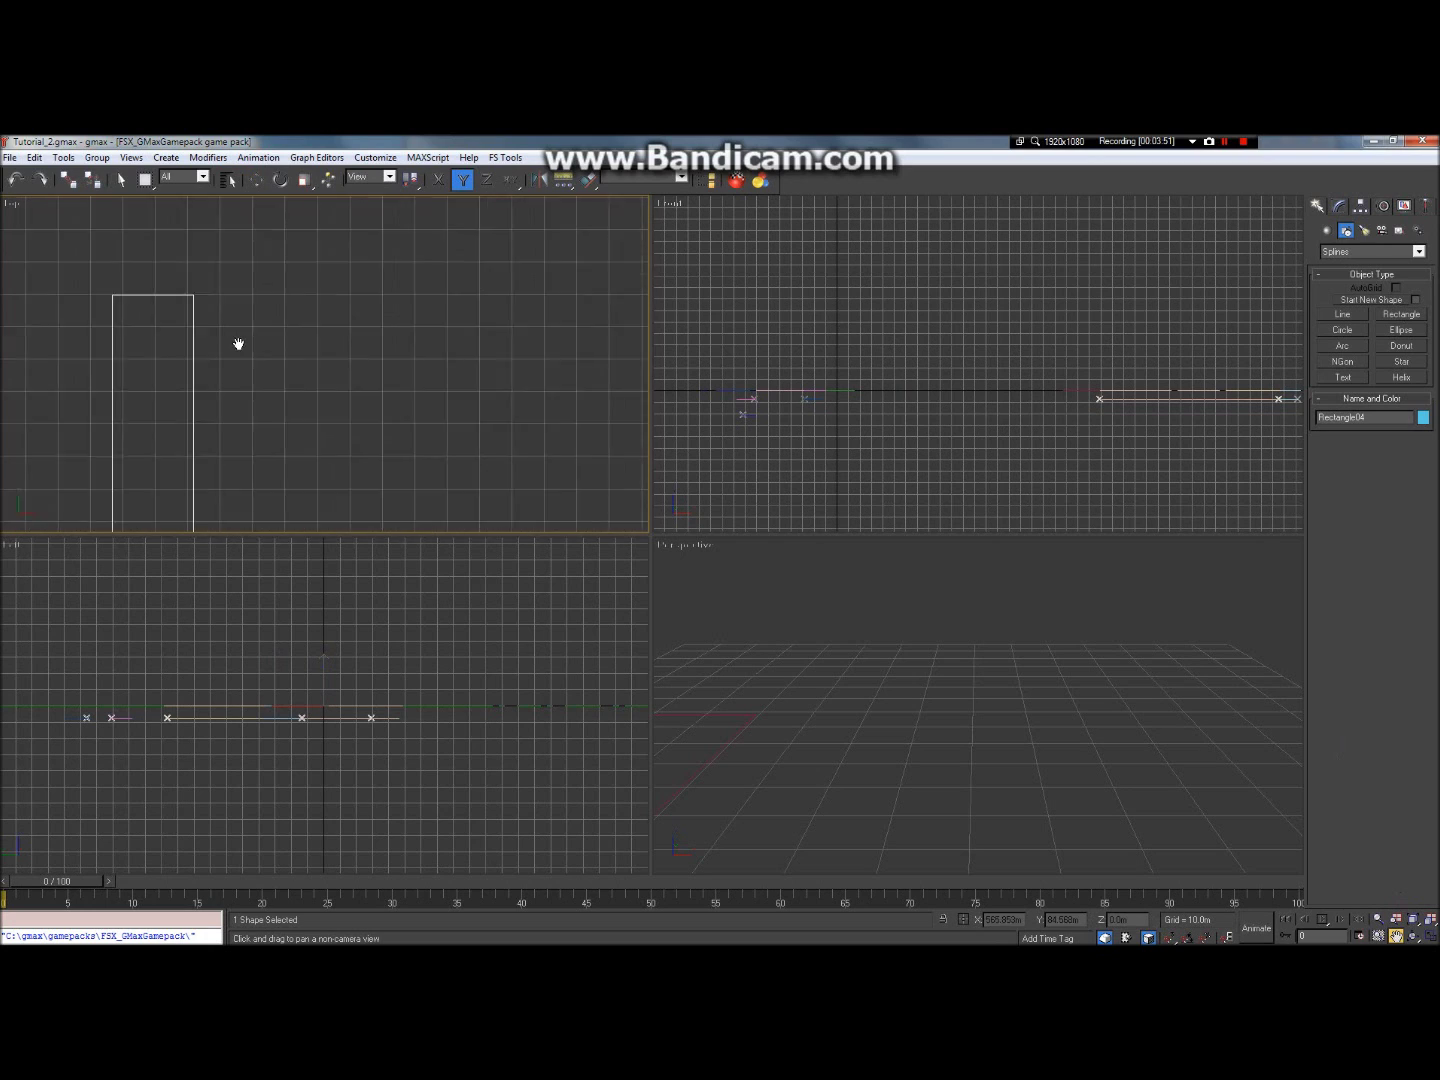
left_click(1409, 314)
left_click_drag(213, 319, 391, 364)
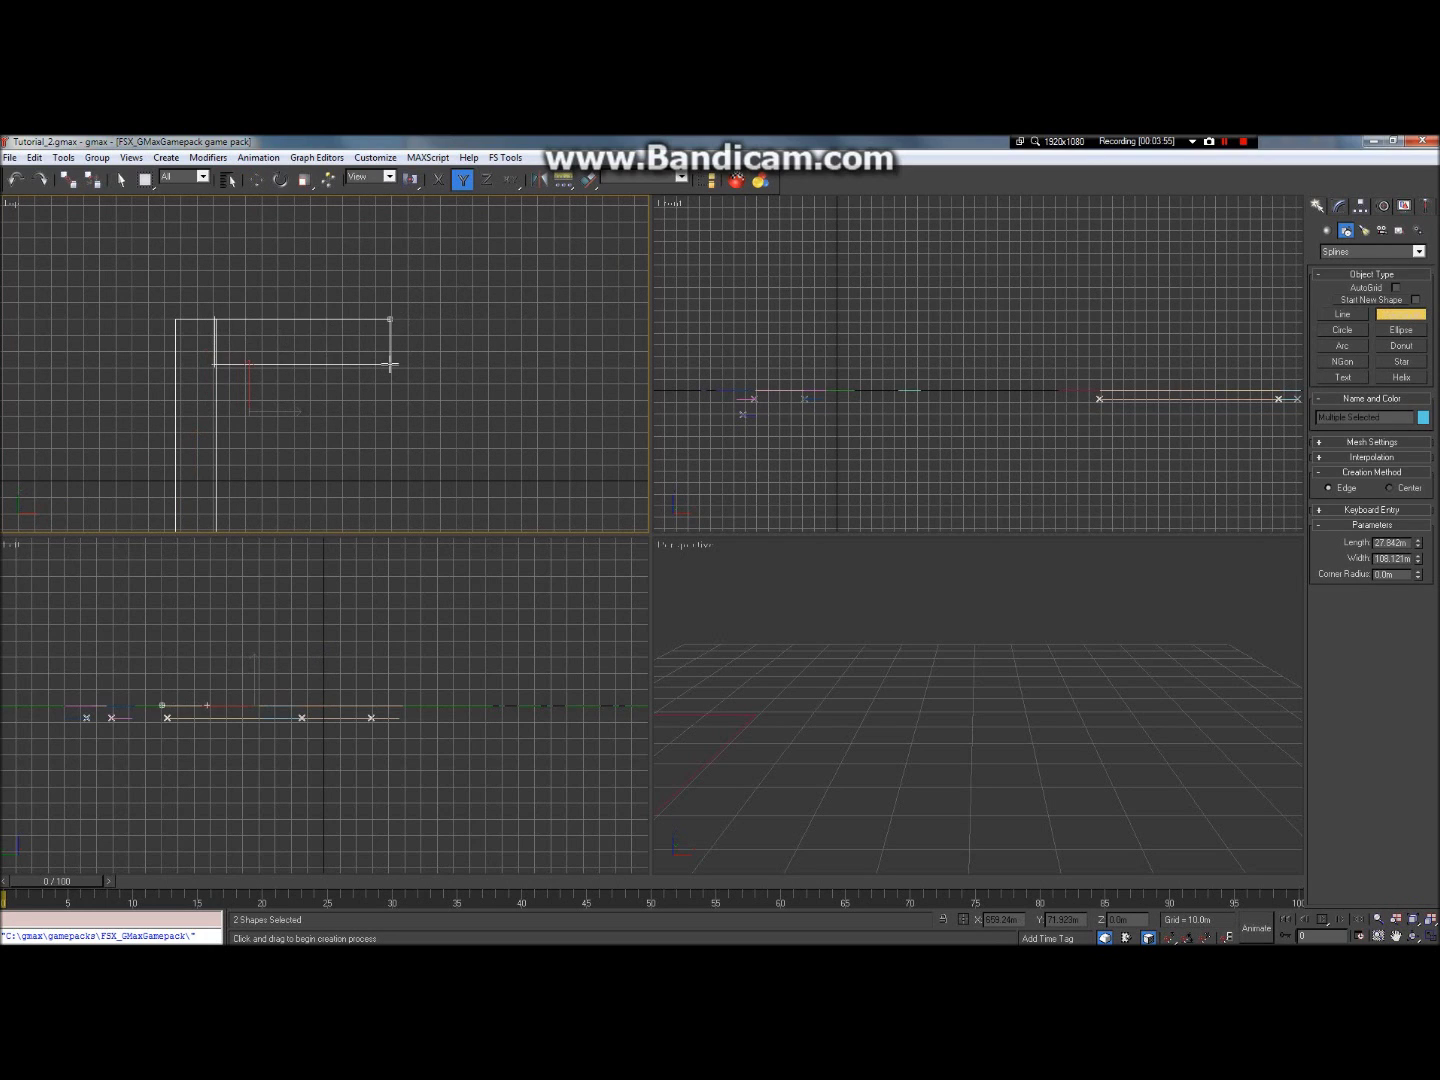
Step: Set the newly added horizontal rectangle's length to 25 m and its width to 100 m
double_click(1401, 543)
type("25")
key("Return")
double_click(1393, 558)
type("100")
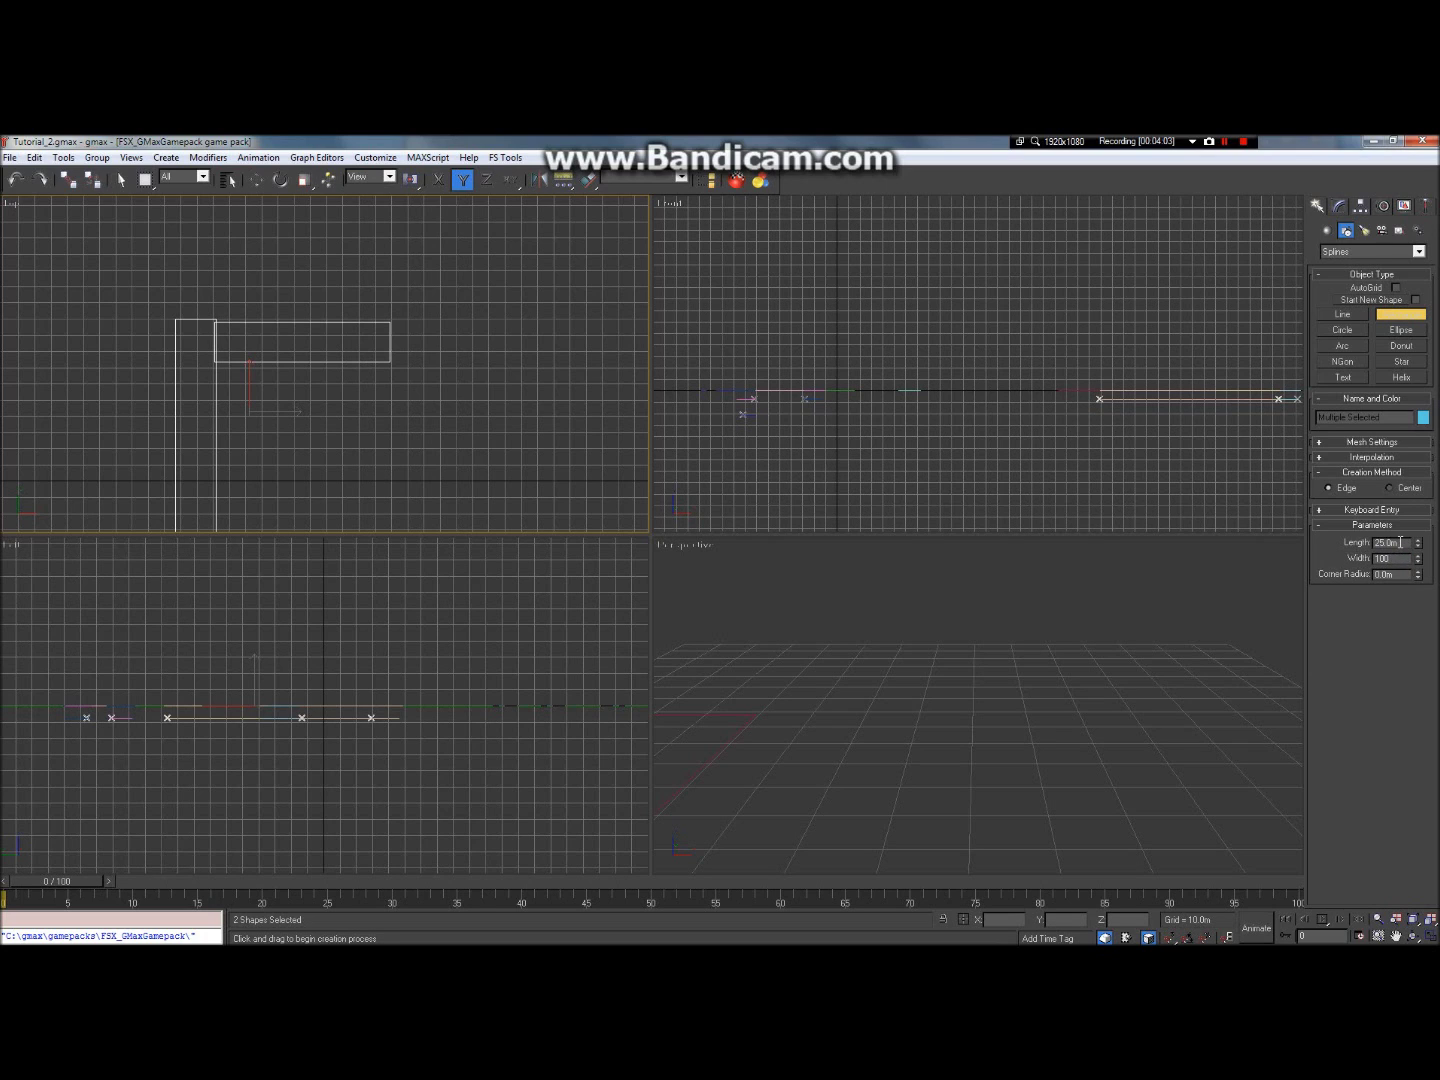
key("Return")
Step: Select the combined rectangle shape and move it about 8 m down in the Top view
left_click(1396, 935)
left_click_drag(331, 355, 413, 341)
left_click(280, 180)
left_click(264, 180)
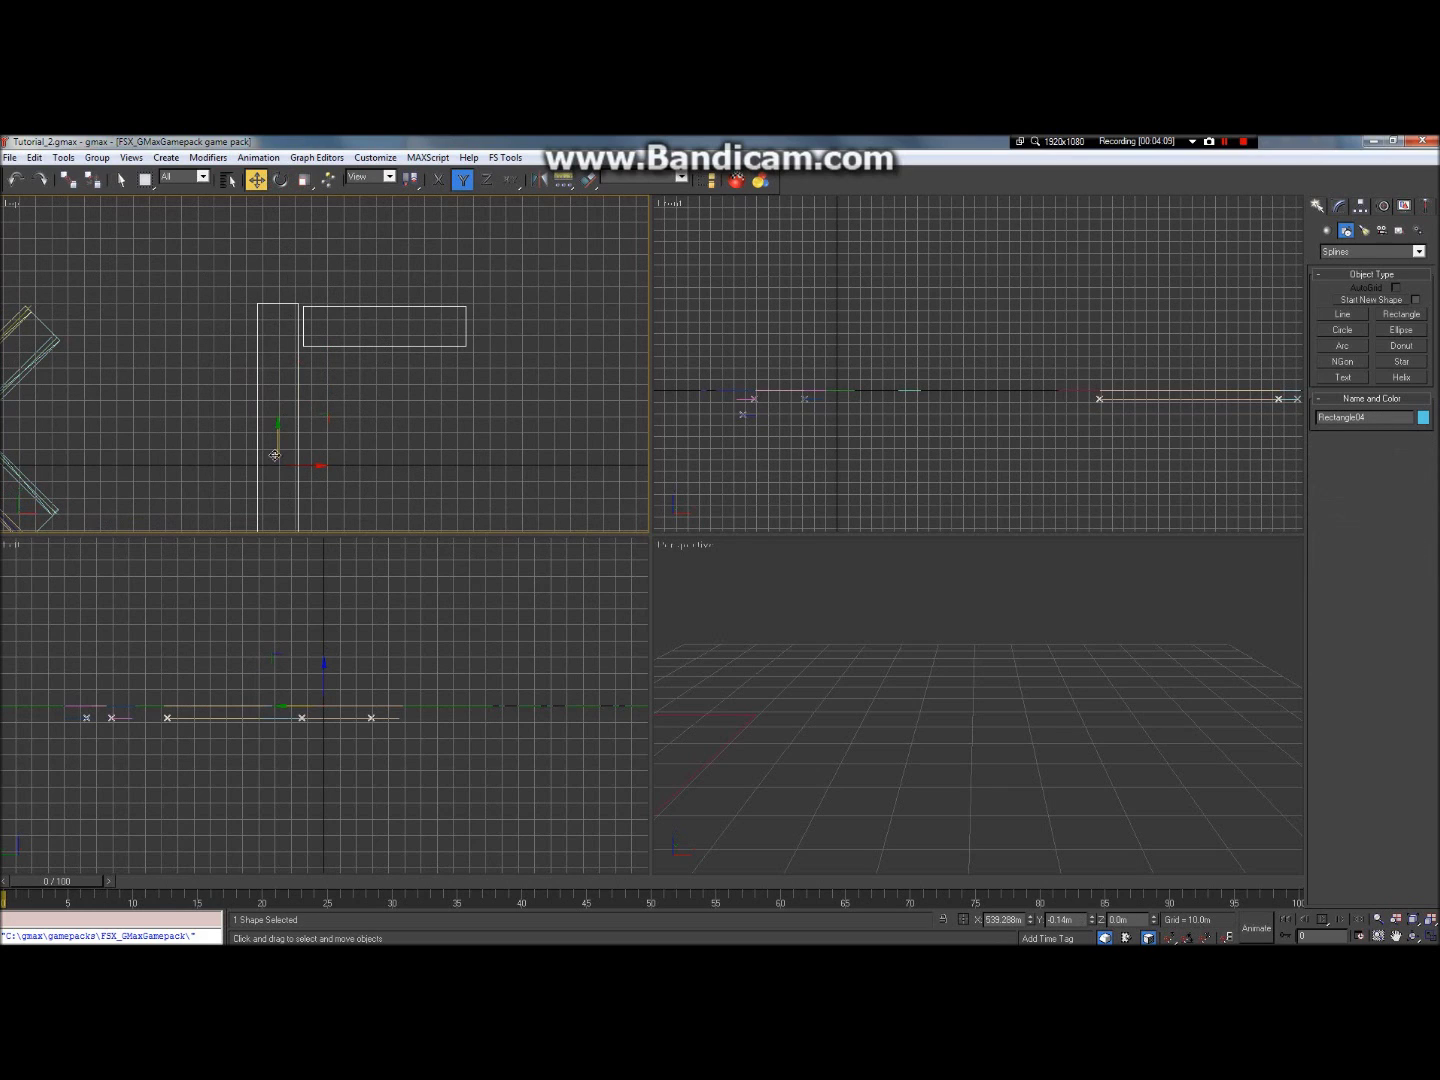
mouse_move(278, 446)
left_mouse_down()
mouse_move(283, 332)
mouse_move(295, 525)
mouse_move(304, 435)
left_mouse_up()
Step: Convert the combined rectangle shape to an editable spline and expand its sub-object levels
scroll(315, 344, "up", 5)
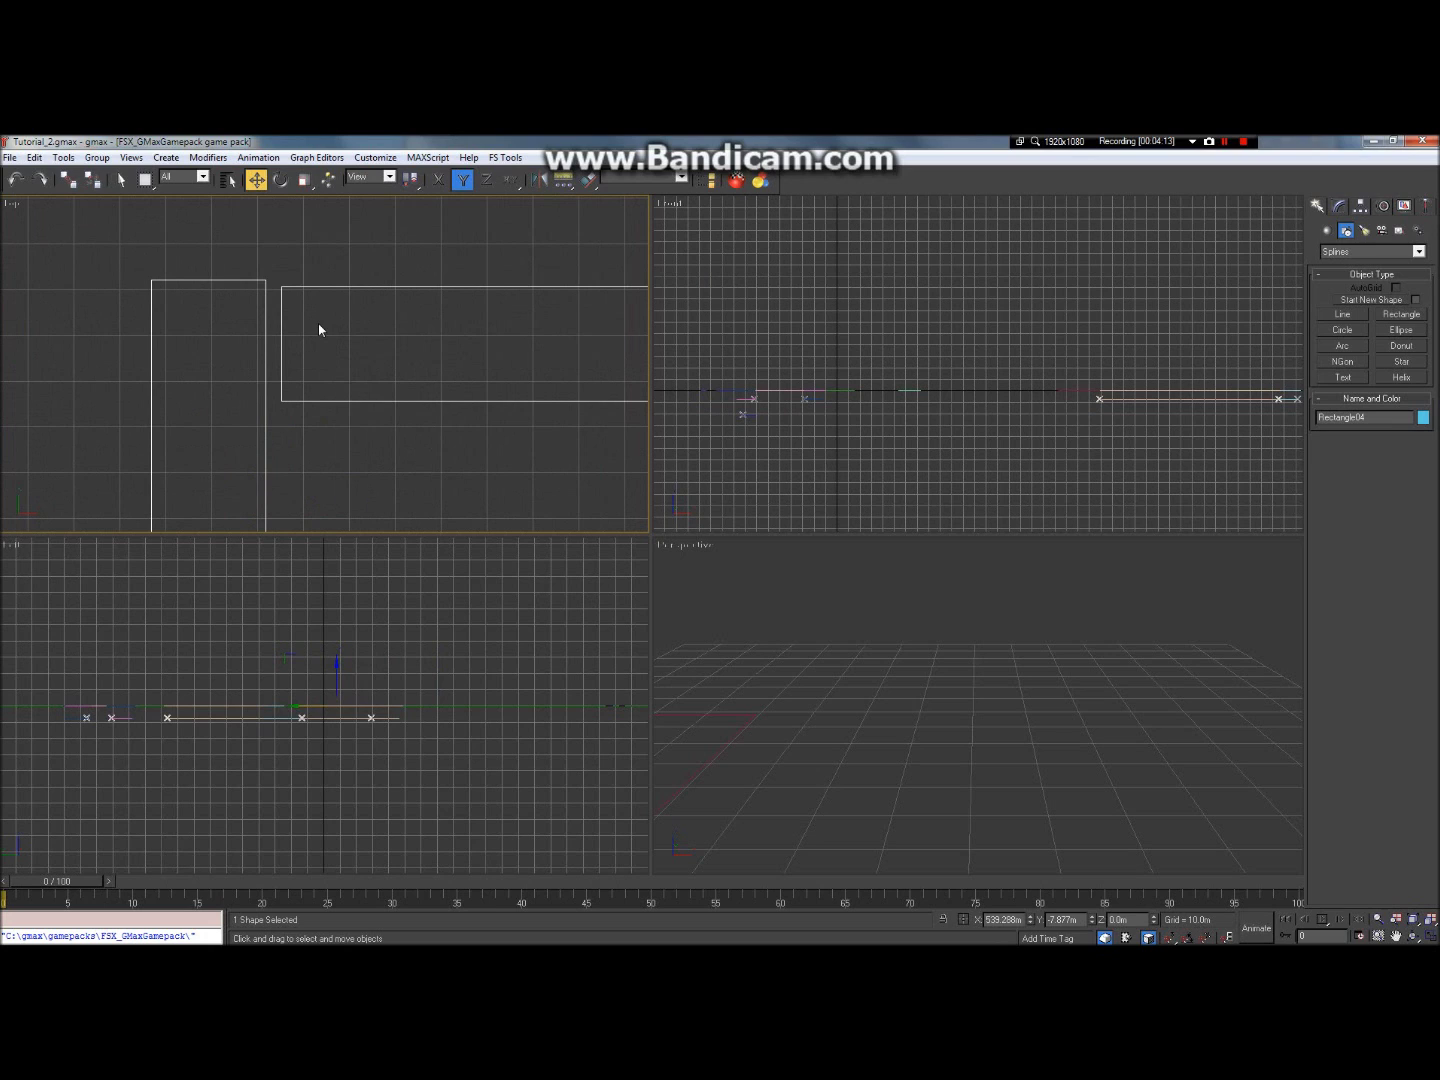
right_click(280, 314)
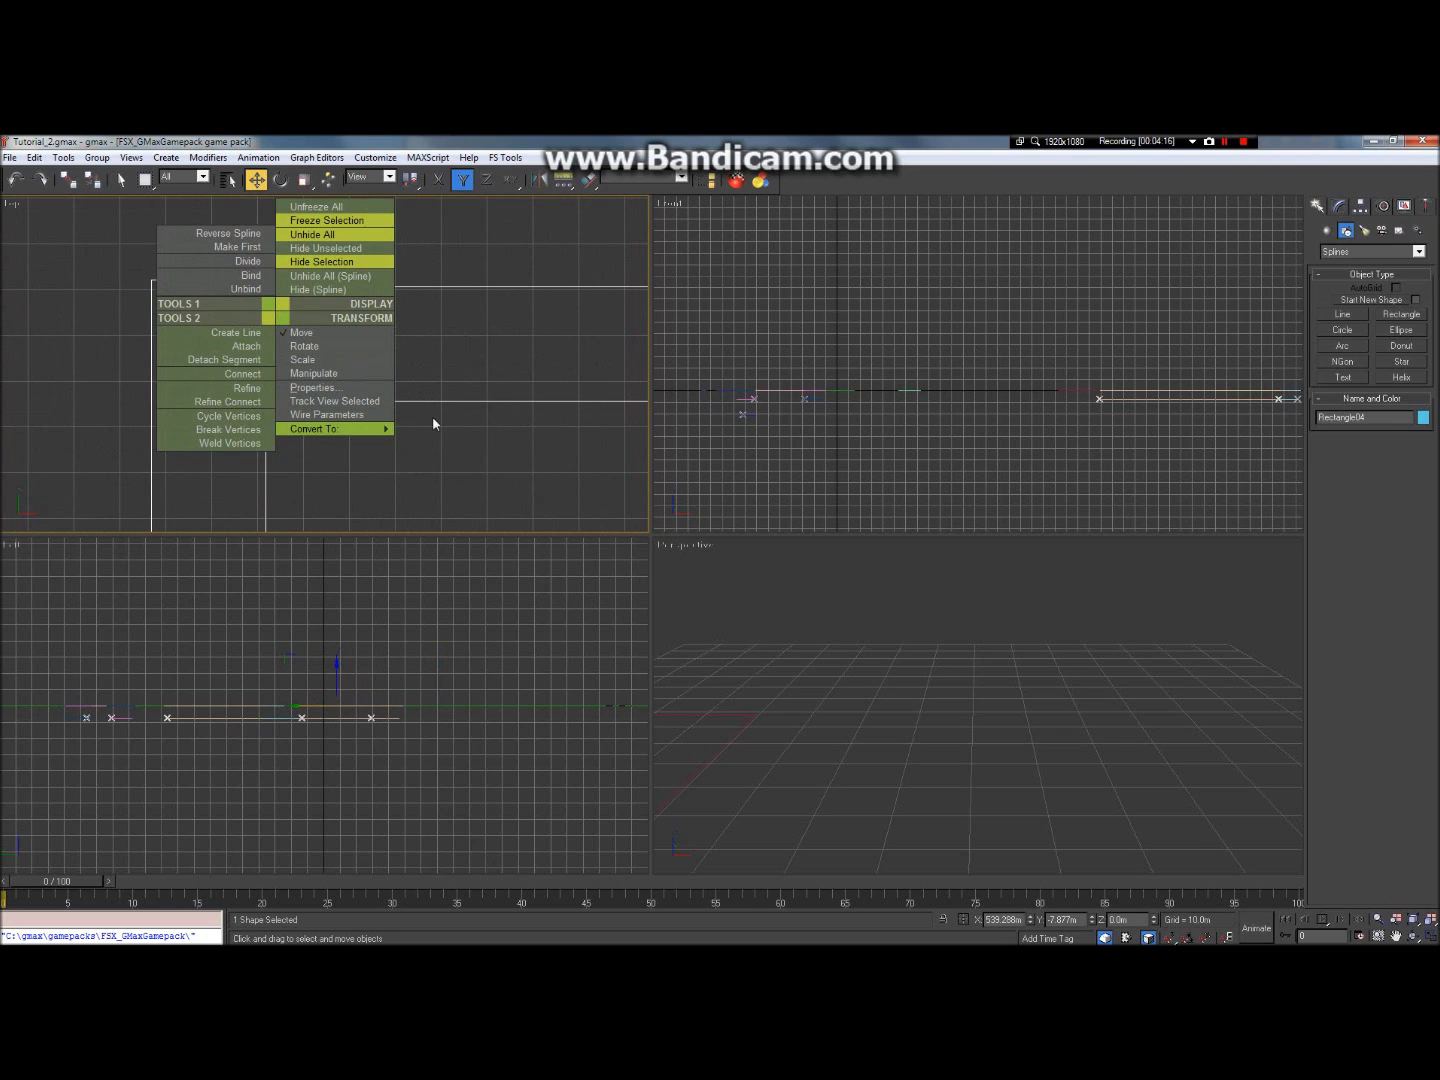
mouse_move(379, 432)
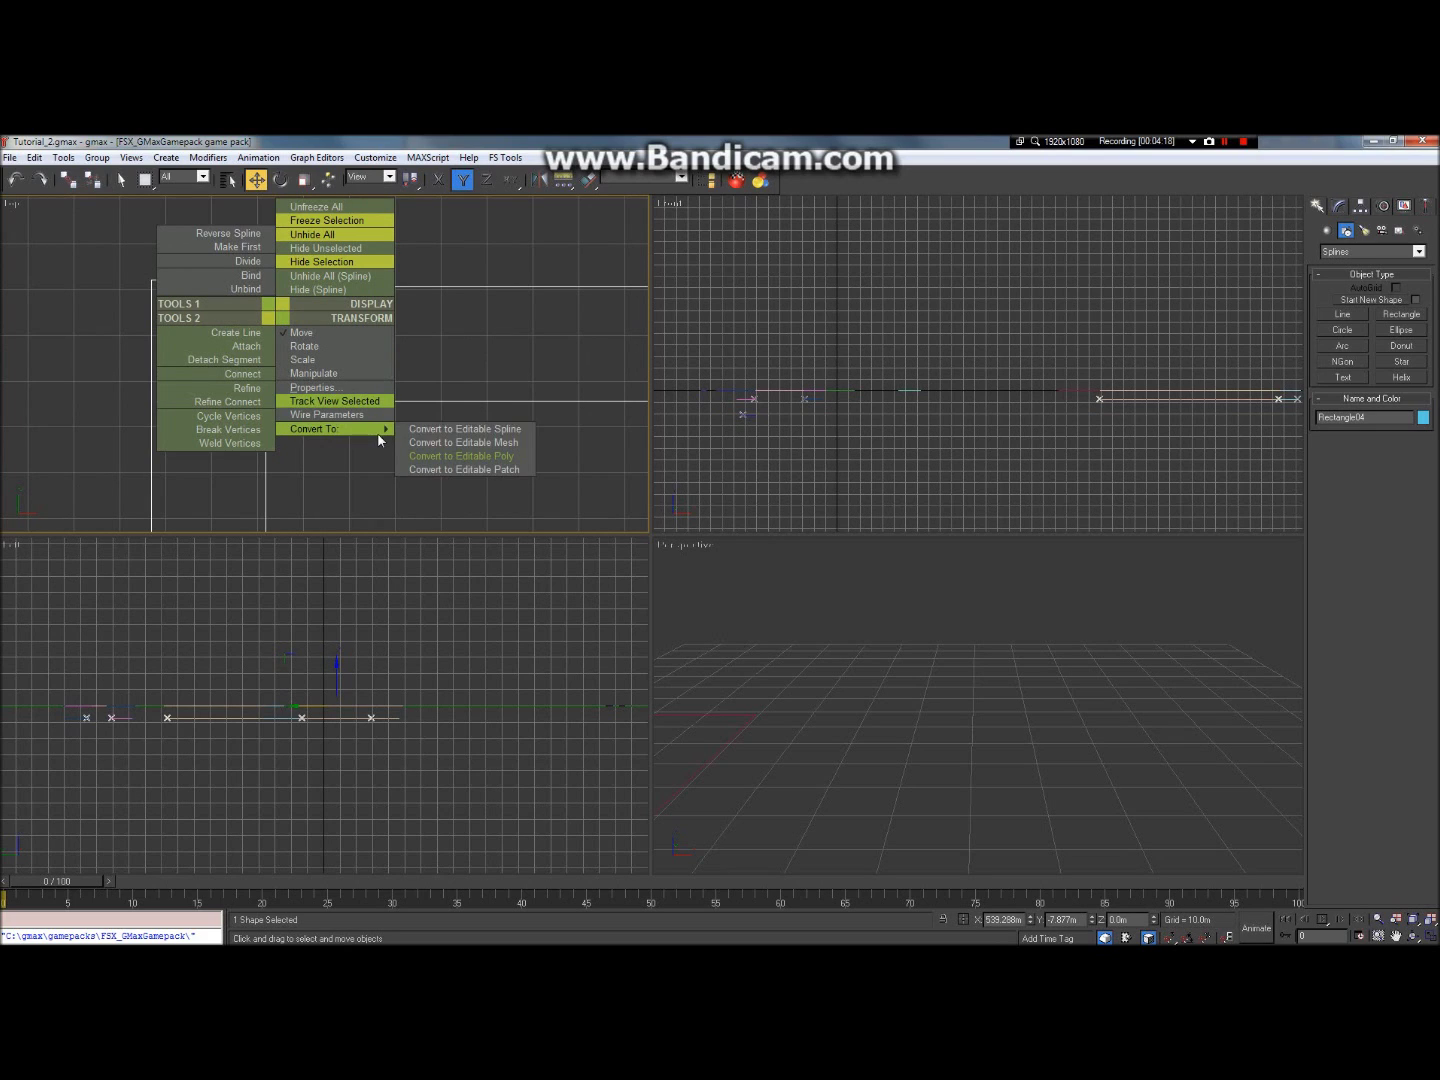
left_click(437, 428)
left_click(1320, 266)
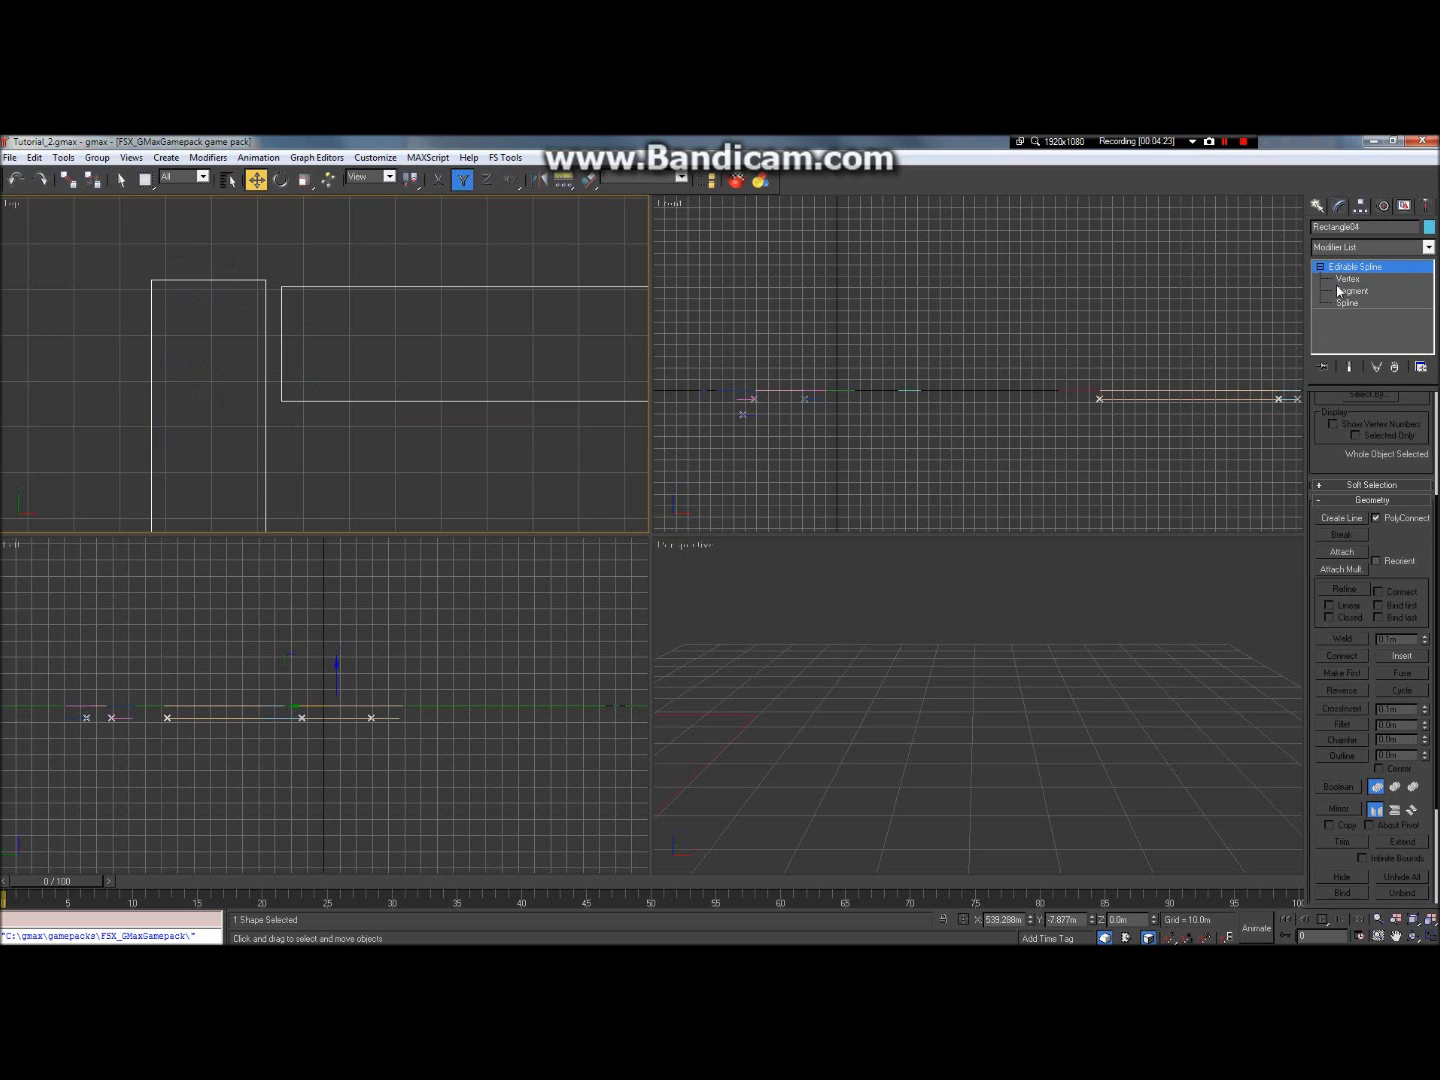
Step: At spline level, move the horizontal spline to slightly overlap the tall rectangle's side, with their upper edges aligned
left_click(1346, 302)
left_click(370, 401)
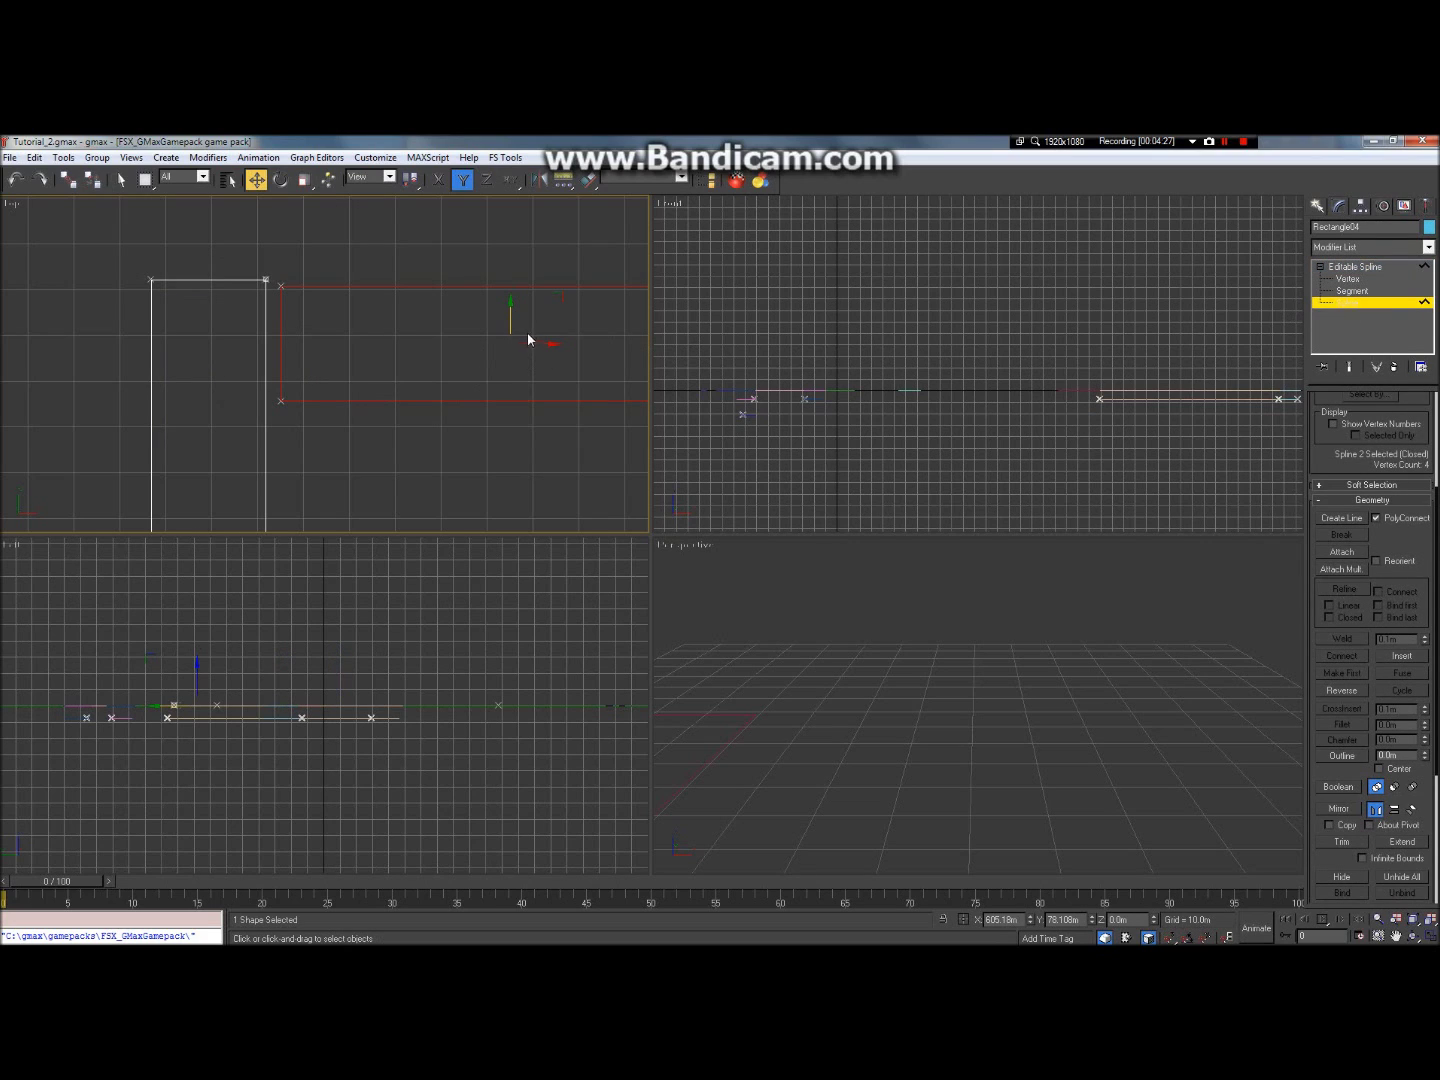
left_click_drag(529, 343, 514, 342)
scroll(331, 316, "up", 4)
scroll(331, 316, "down", 2)
key("F6")
left_click_drag(557, 324, 560, 315)
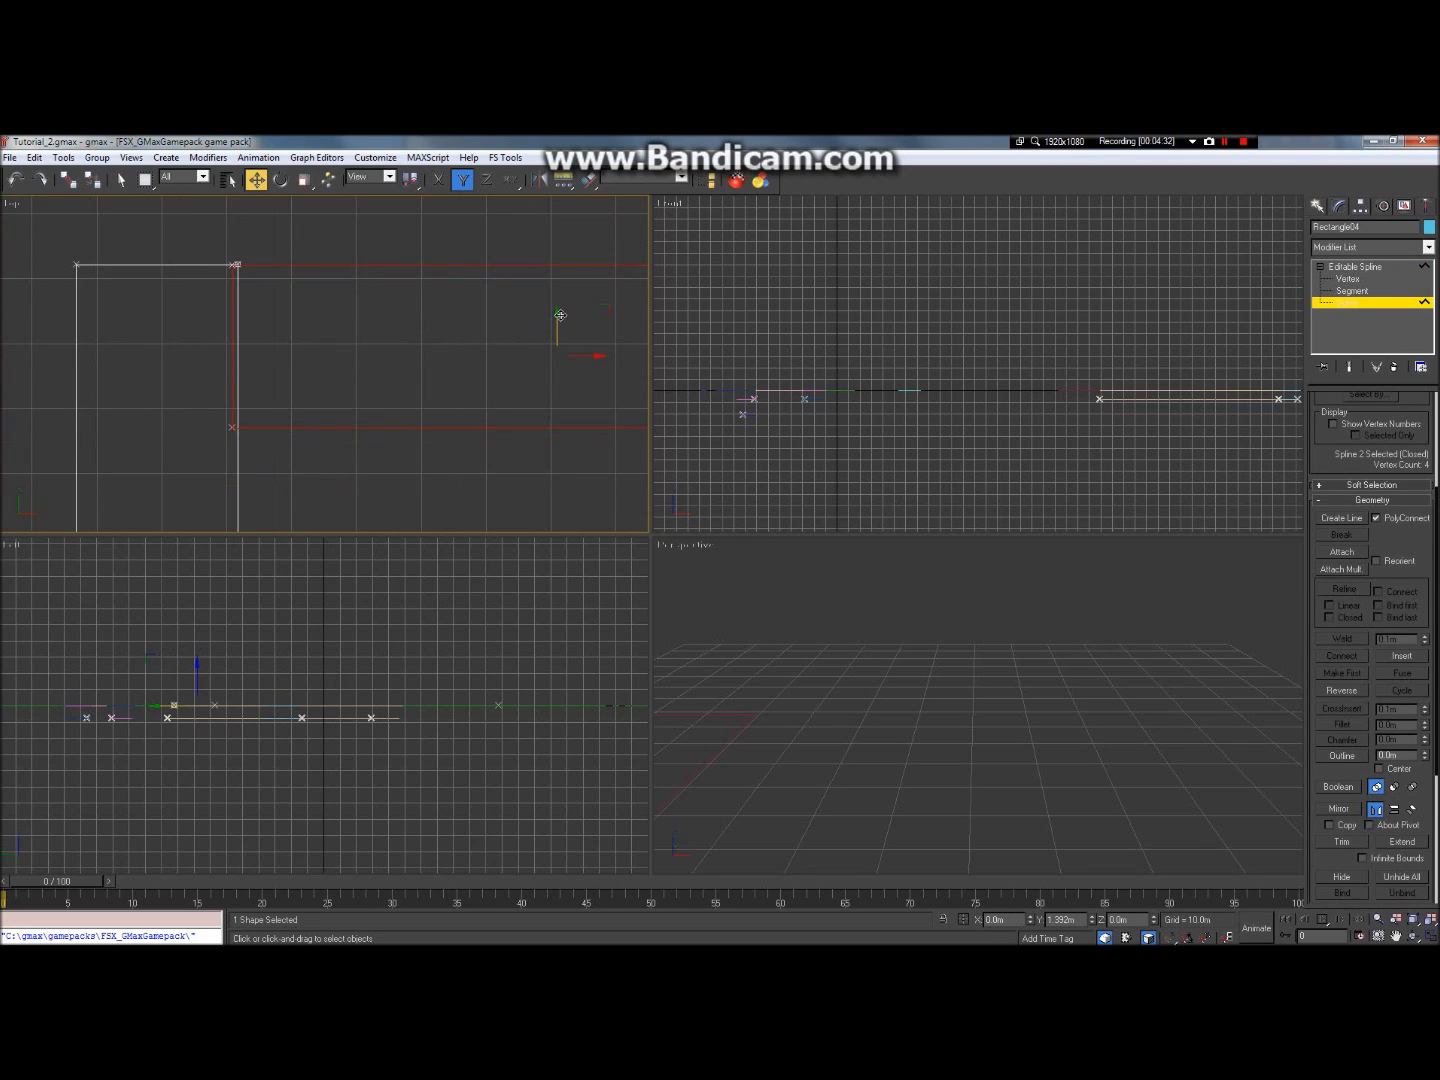
Step: Move the horizontal spline down along the tall rectangle's side to about Y -26 m
left_click_drag(562, 316, 571, 409)
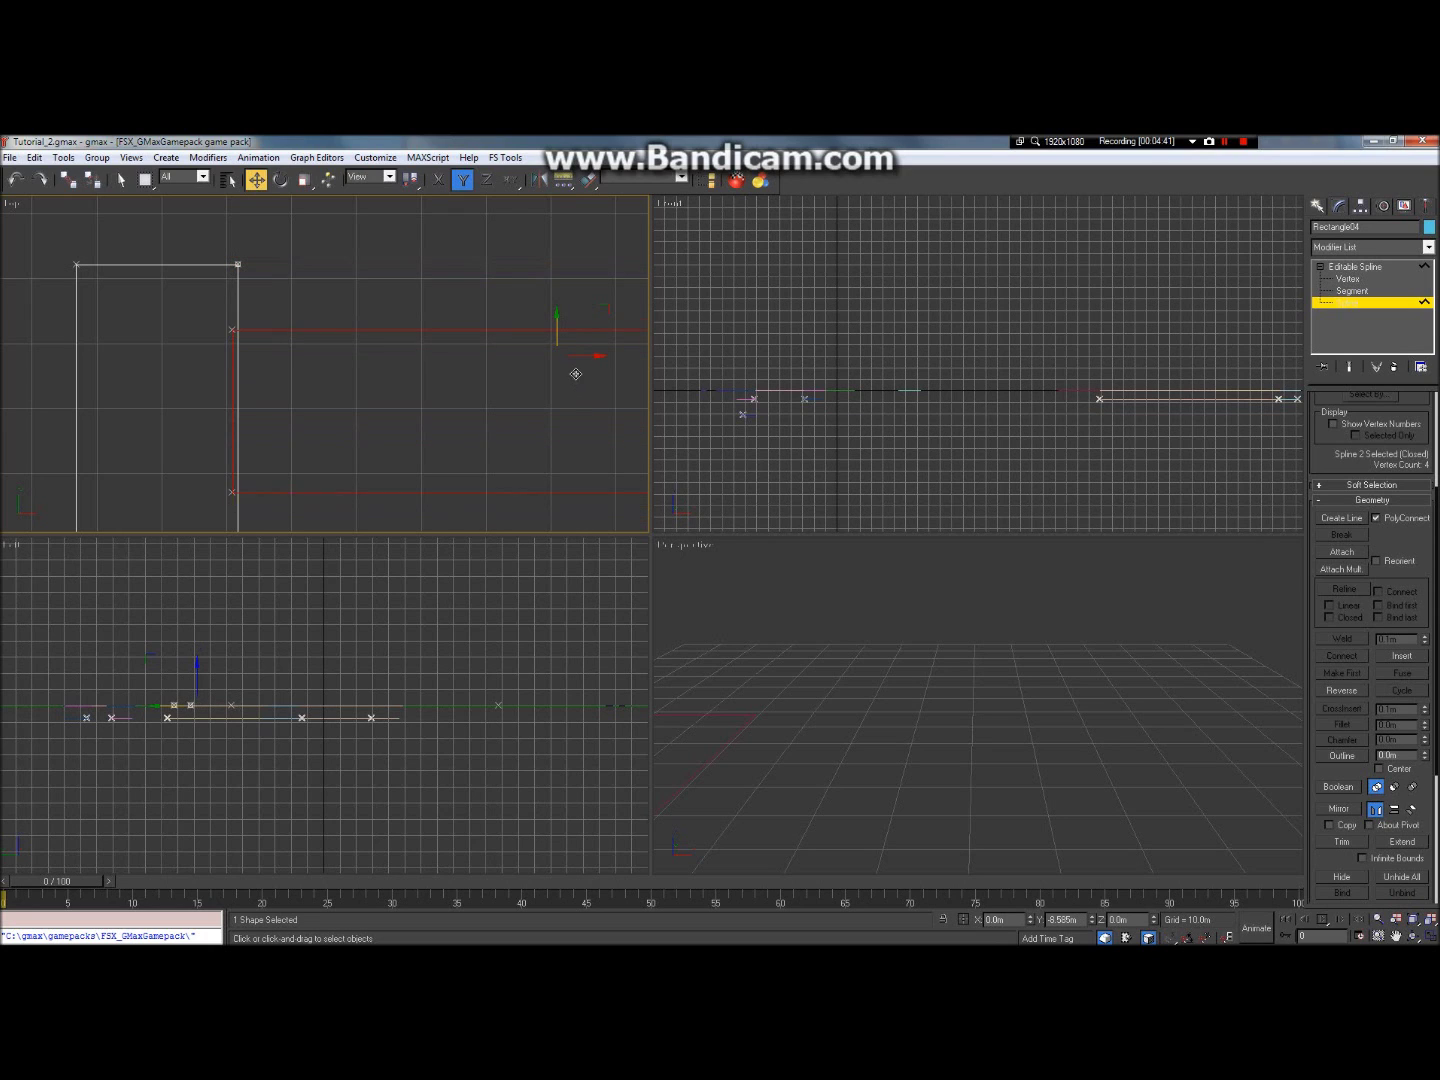
scroll(544, 407, "down", 5)
left_click_drag(545, 407, 554, 435)
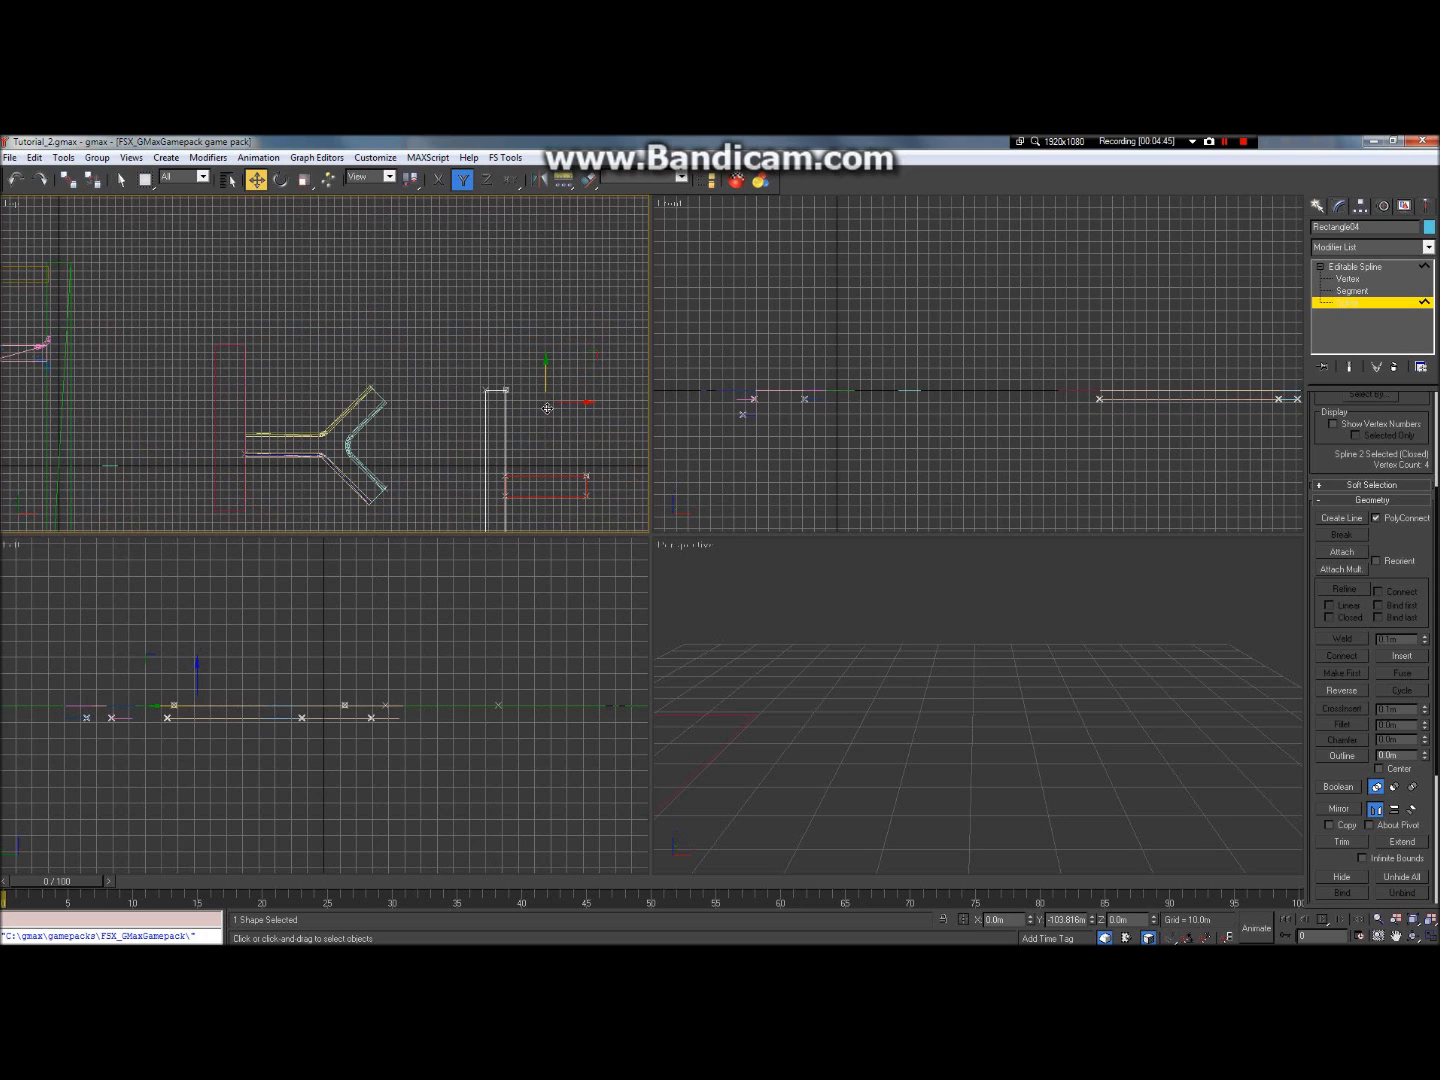
scroll(532, 514, "up", 3)
scroll(395, 401, "up", 5)
scroll(395, 401, "down", 8)
scroll(395, 401, "up", 4)
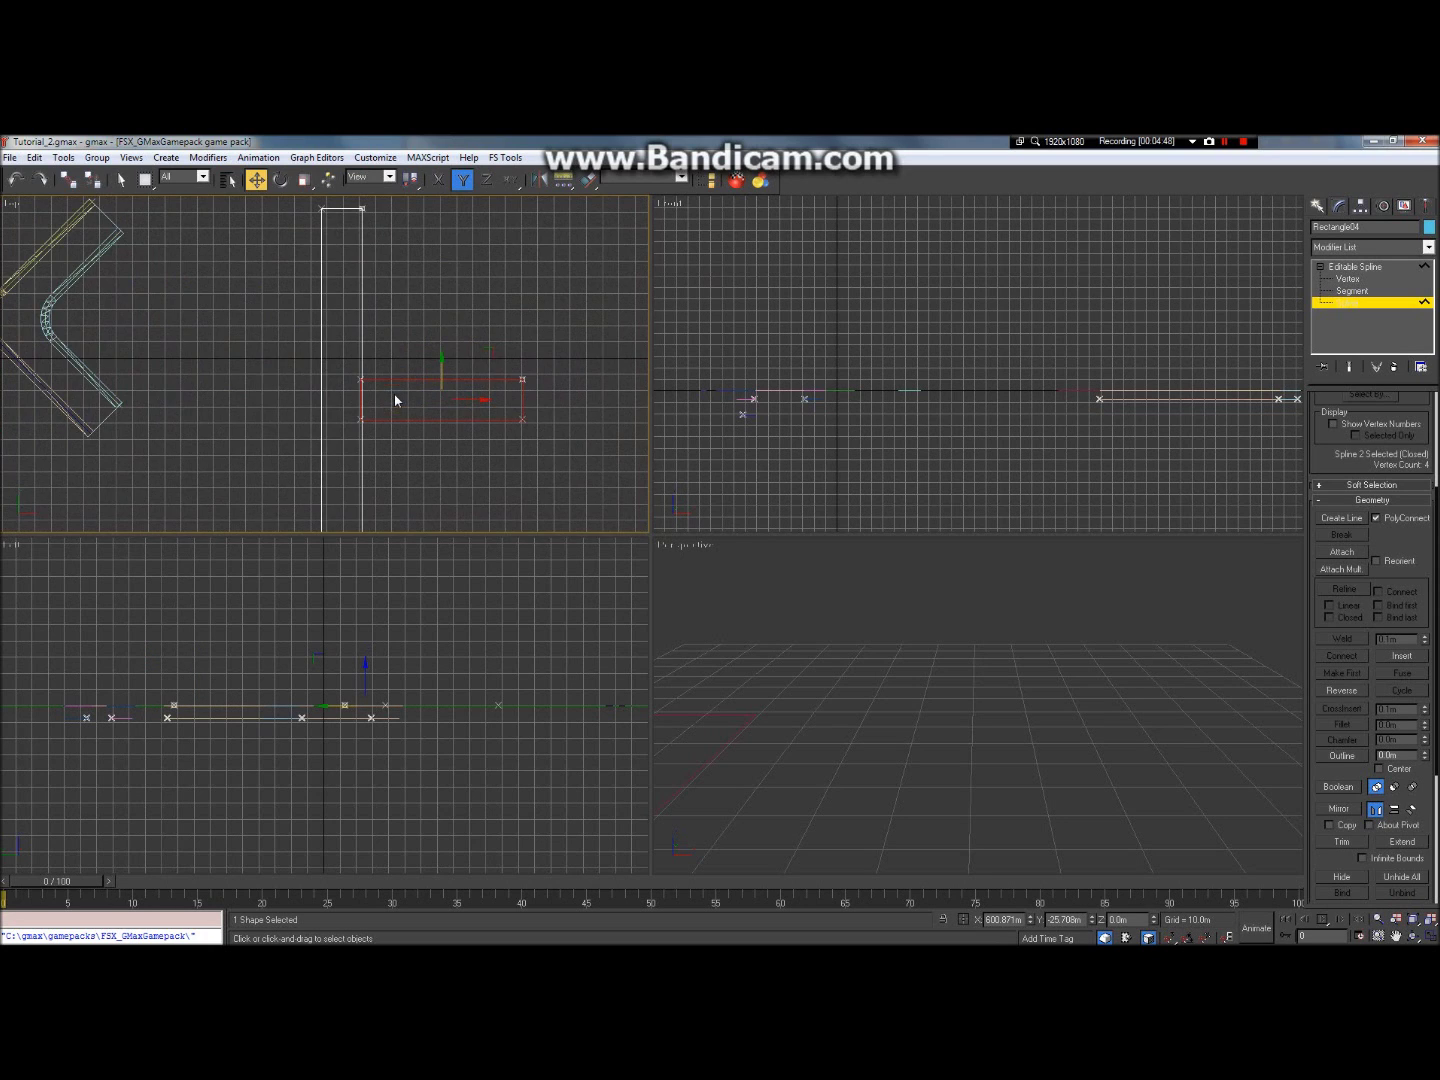
Step: Merge the horizontal spline with the tall rectangle spline using a Boolean union
left_click(1338, 786)
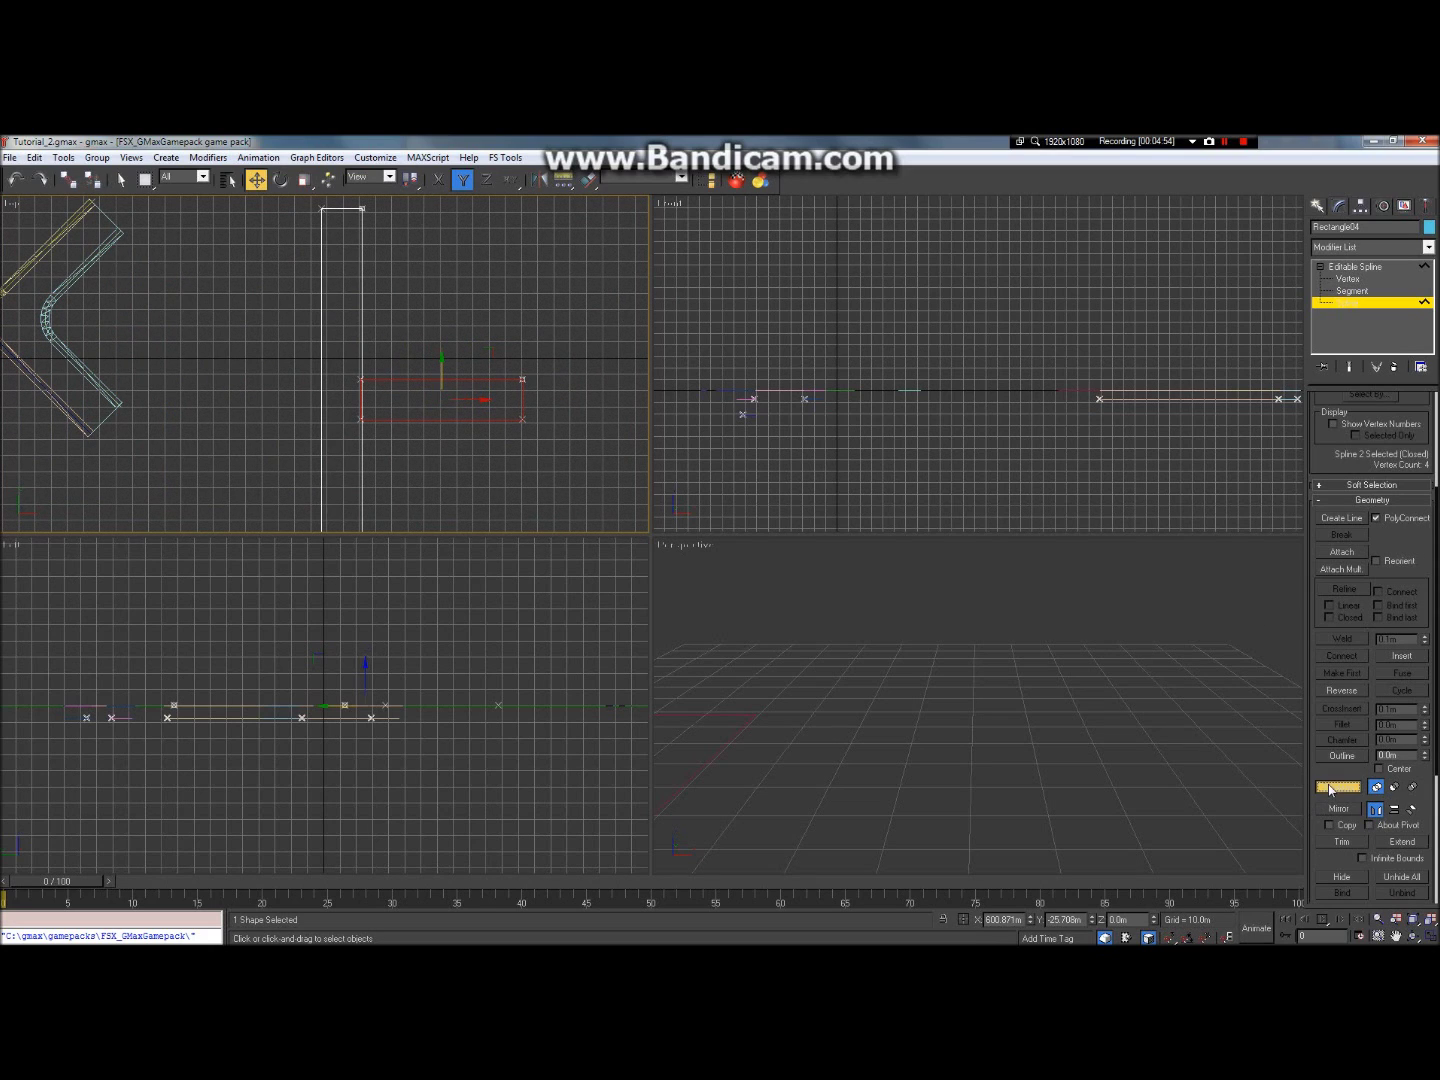
left_click(364, 447)
scroll(373, 358, "up", 3)
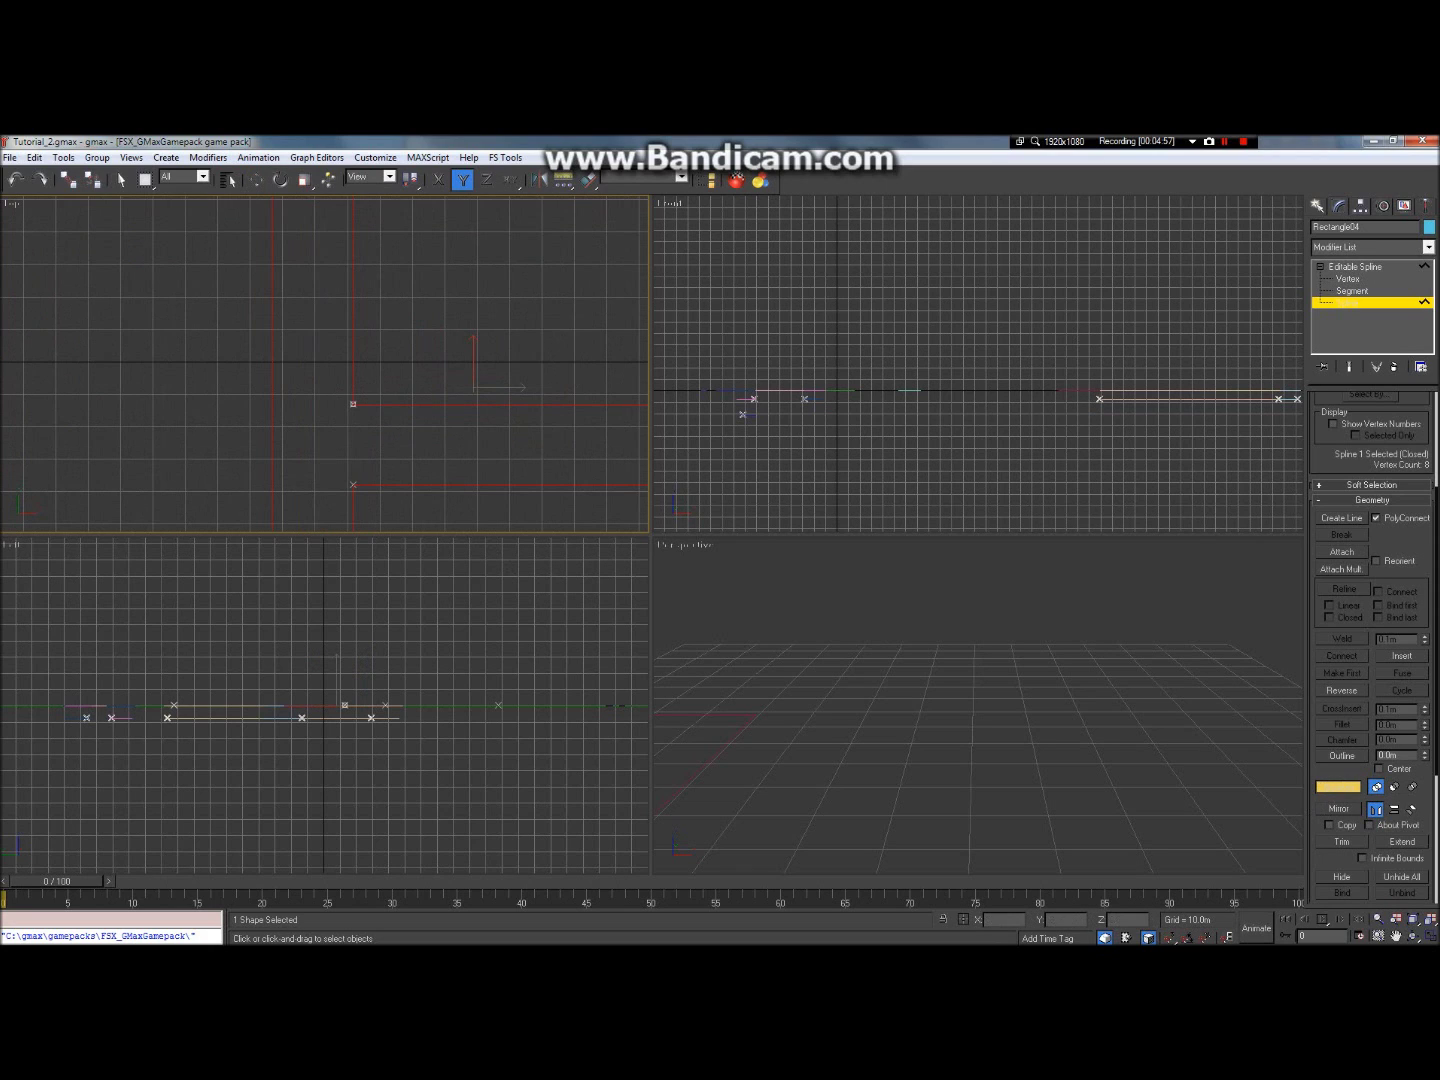
Step: Fillet the upper inner corner vertex where the horizontal arm meets the tall rectangle by 5 m
left_click(1349, 279)
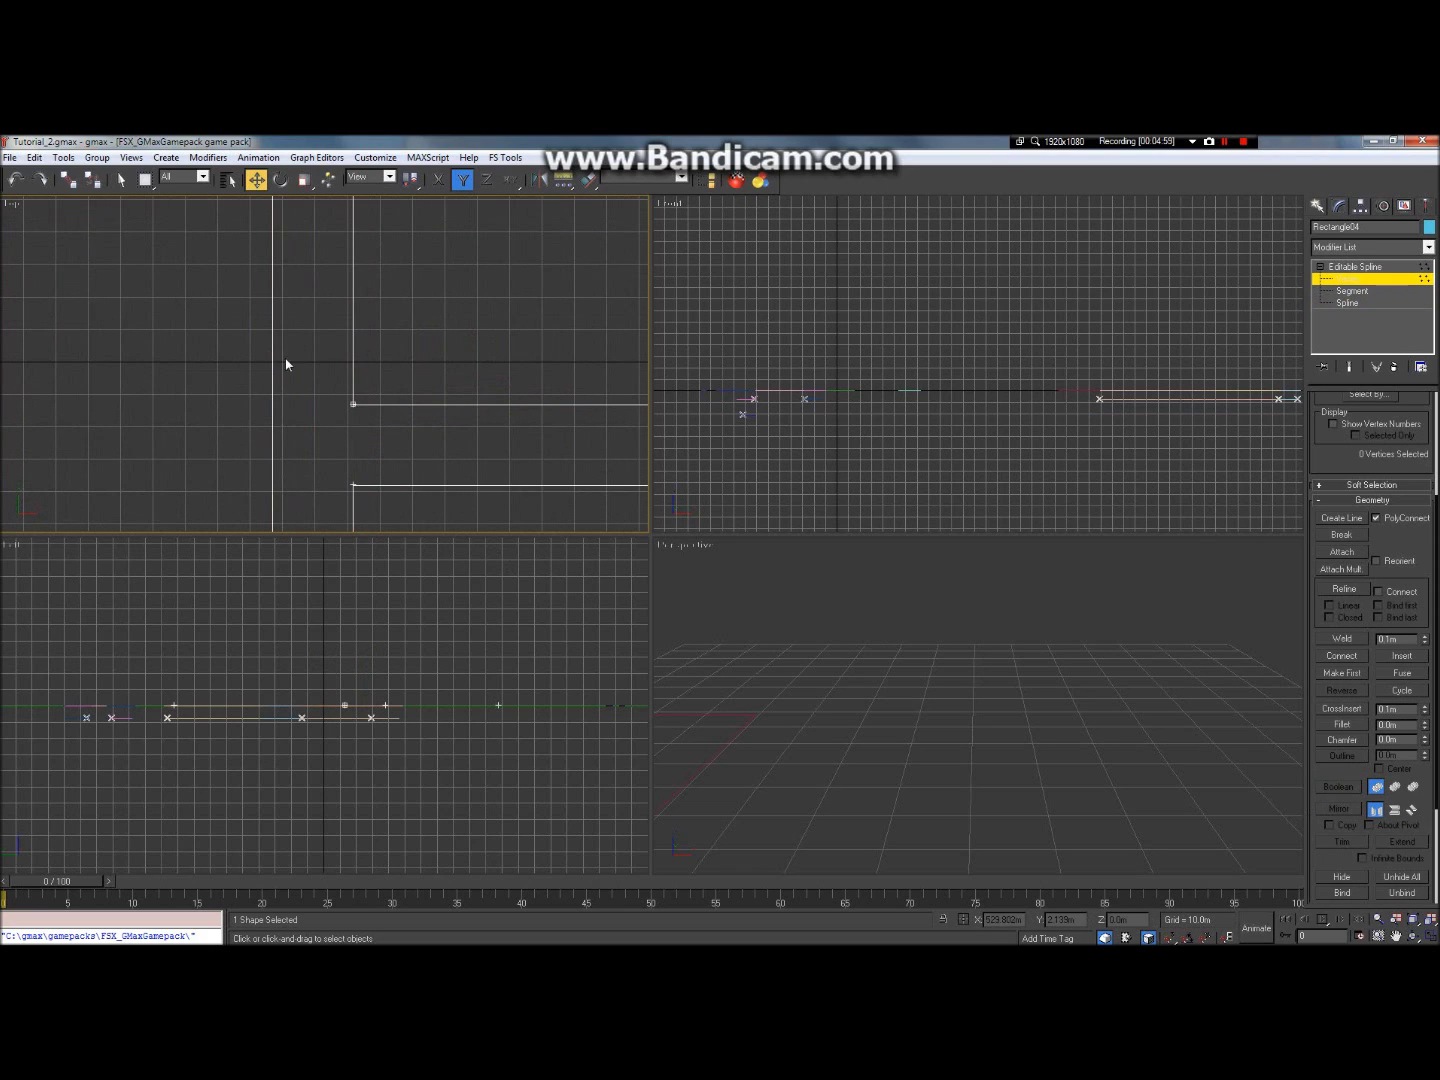
left_click_drag(329, 383, 373, 419)
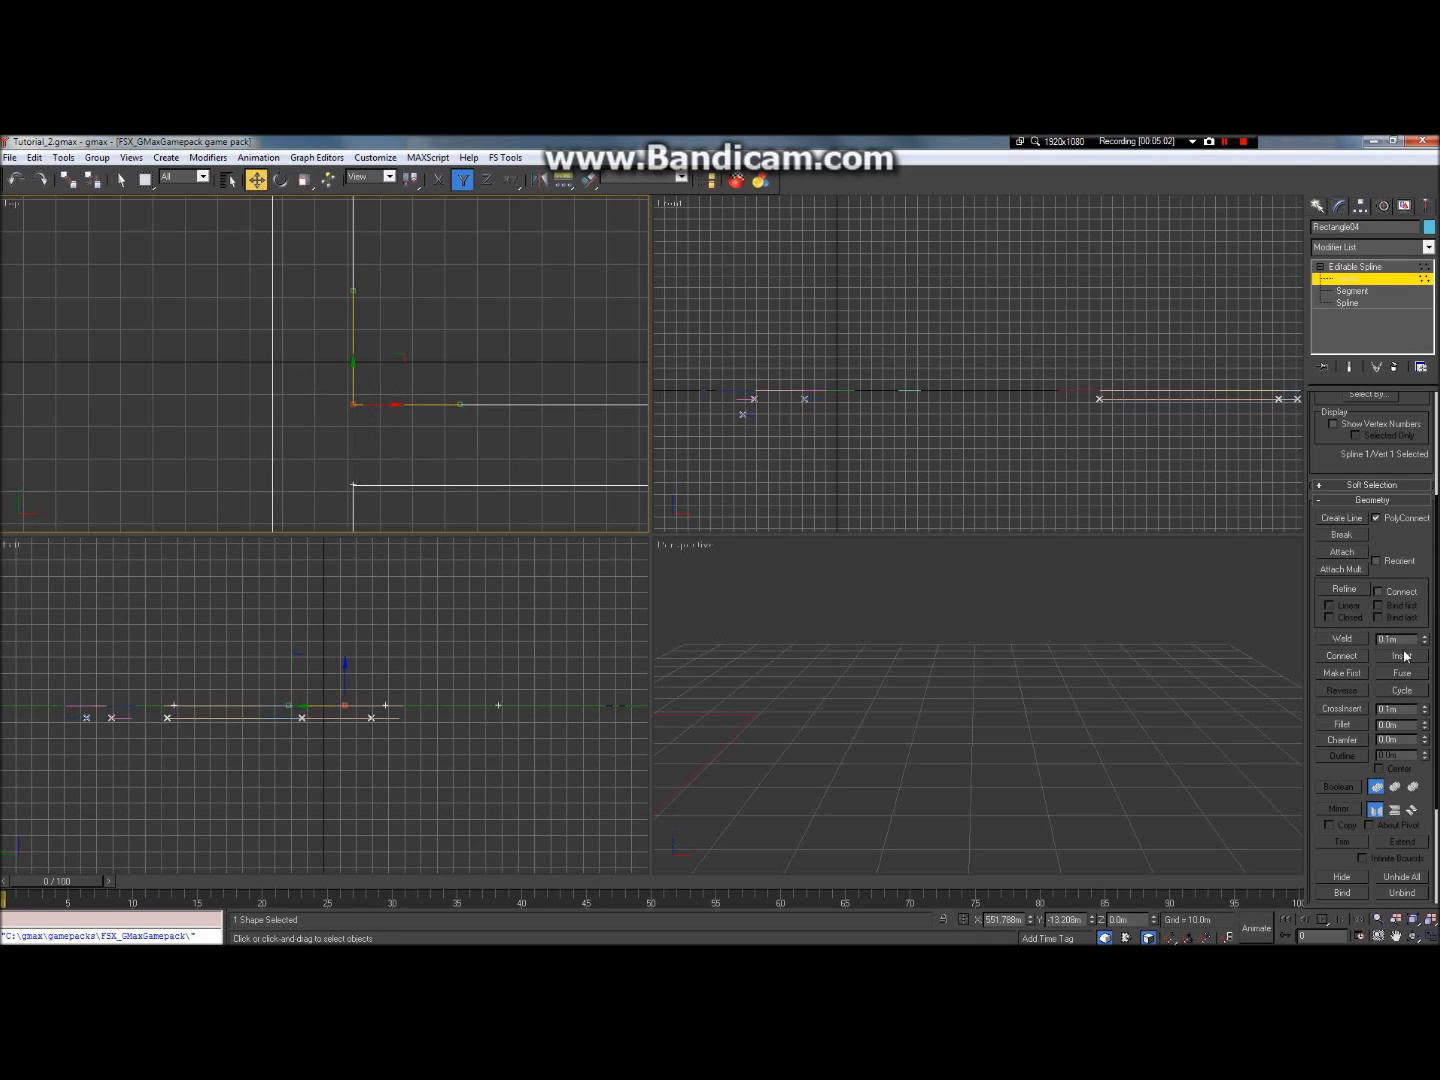
left_click(1340, 724)
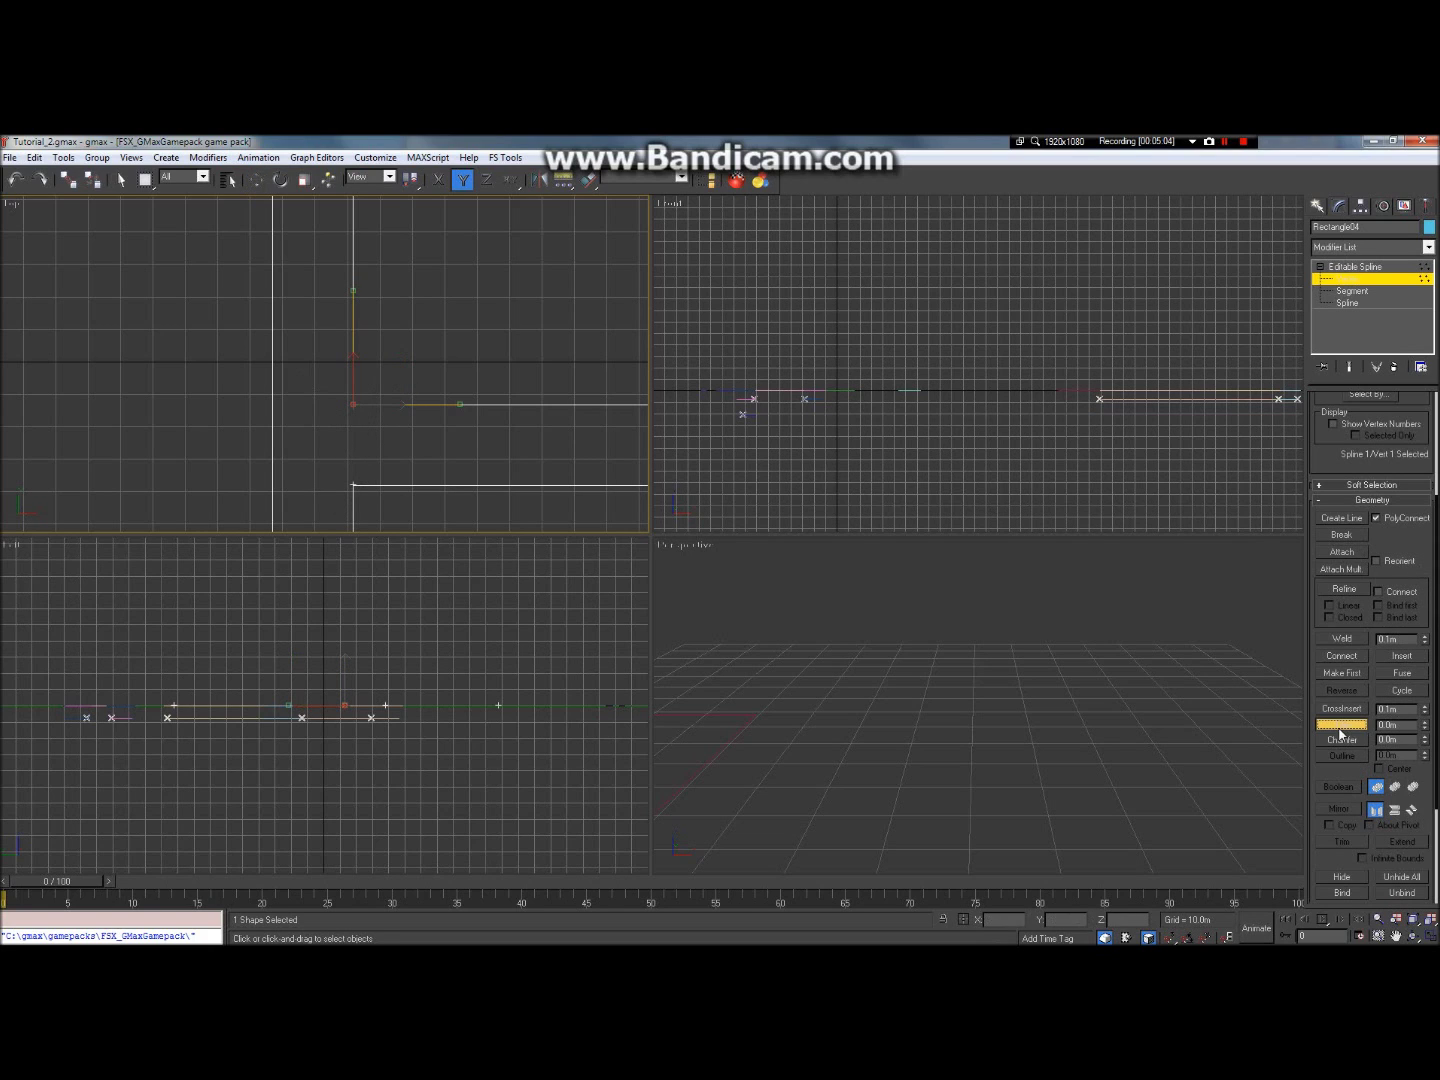
double_click(1400, 725)
type("5")
key("Return")
Step: Fillet the lower inner corner vertex of the junction by 5 m and end the Fillet command
left_click_drag(323, 469, 393, 510)
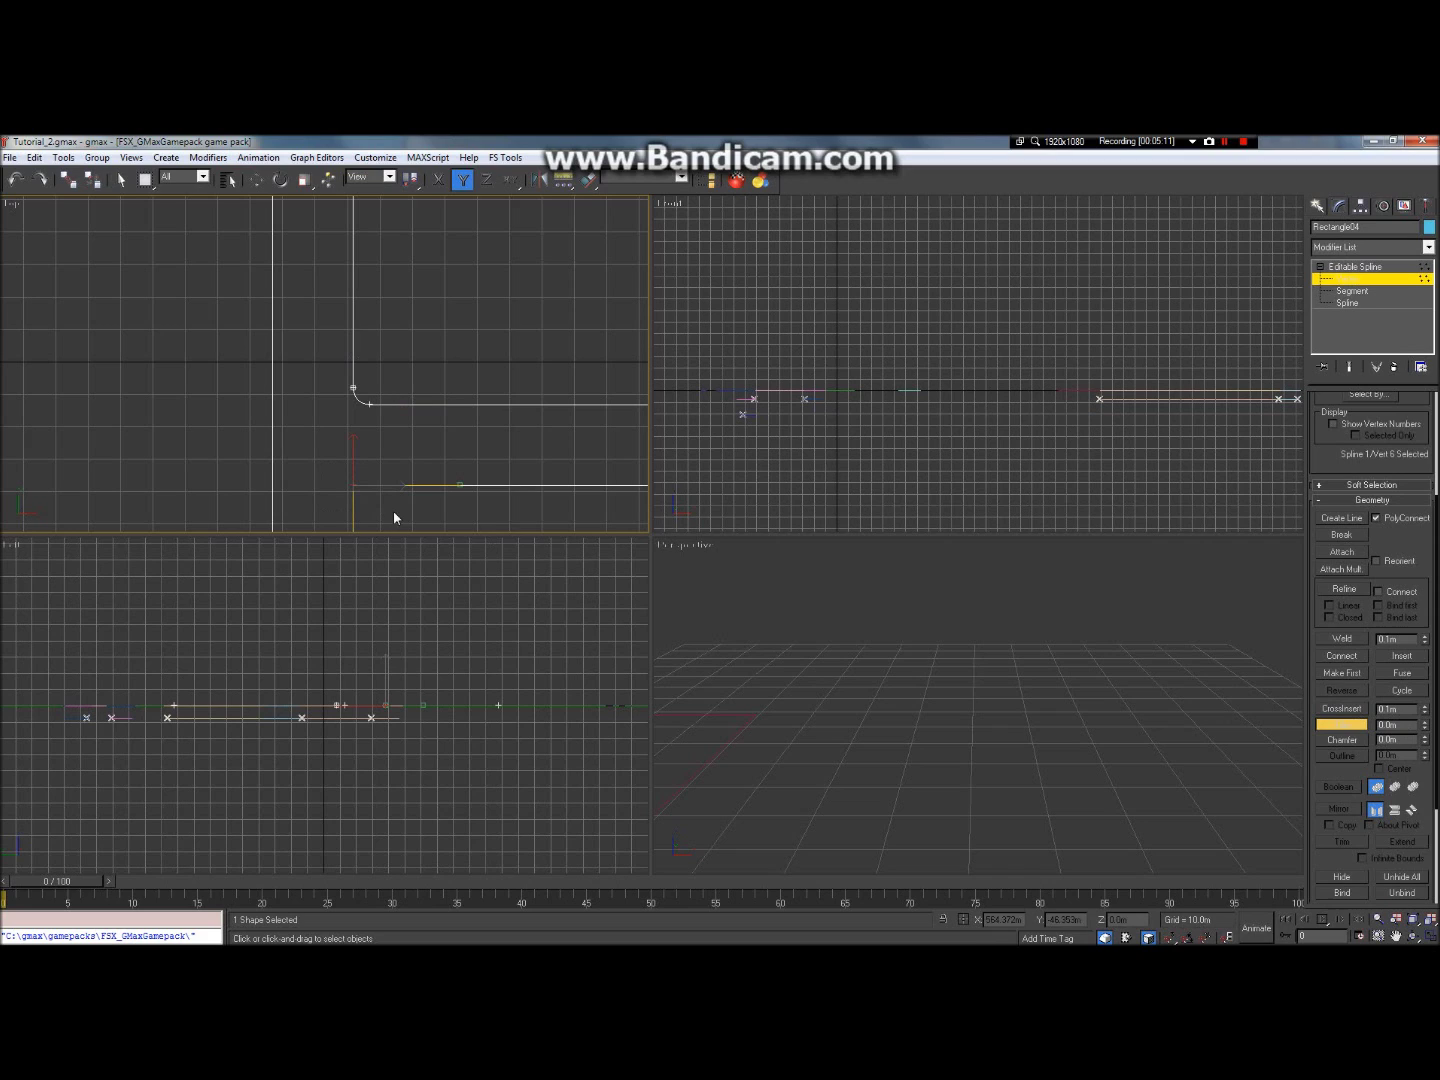
left_click(1406, 725)
type("5")
key("Return")
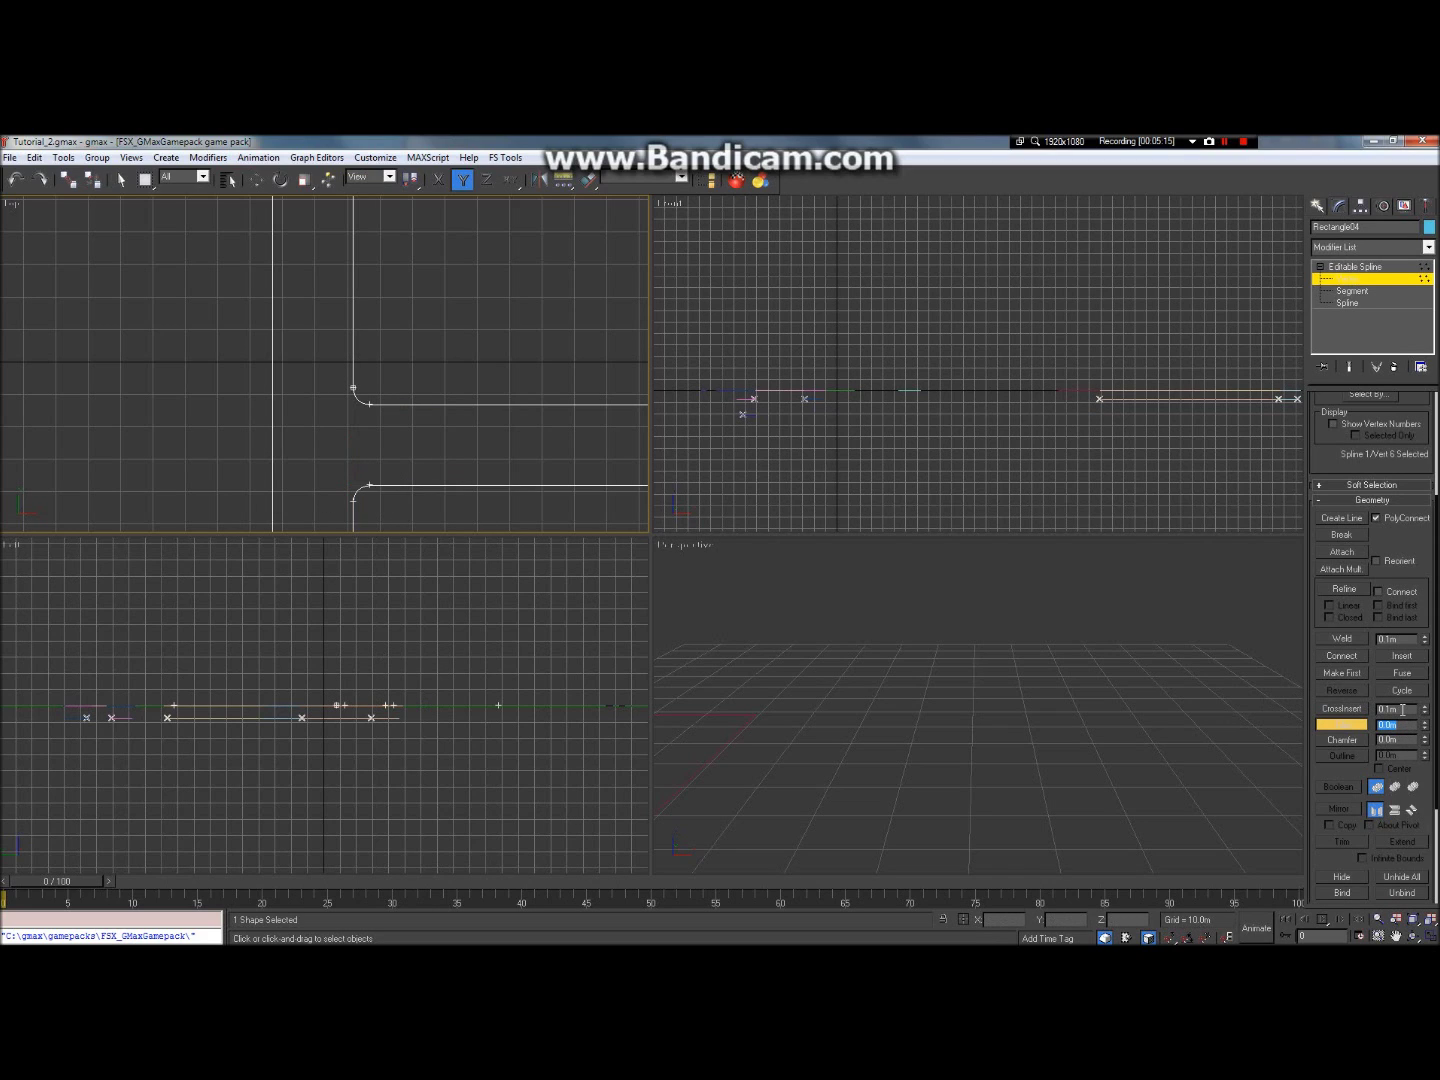
type("5")
key("Return")
right_click(354, 401)
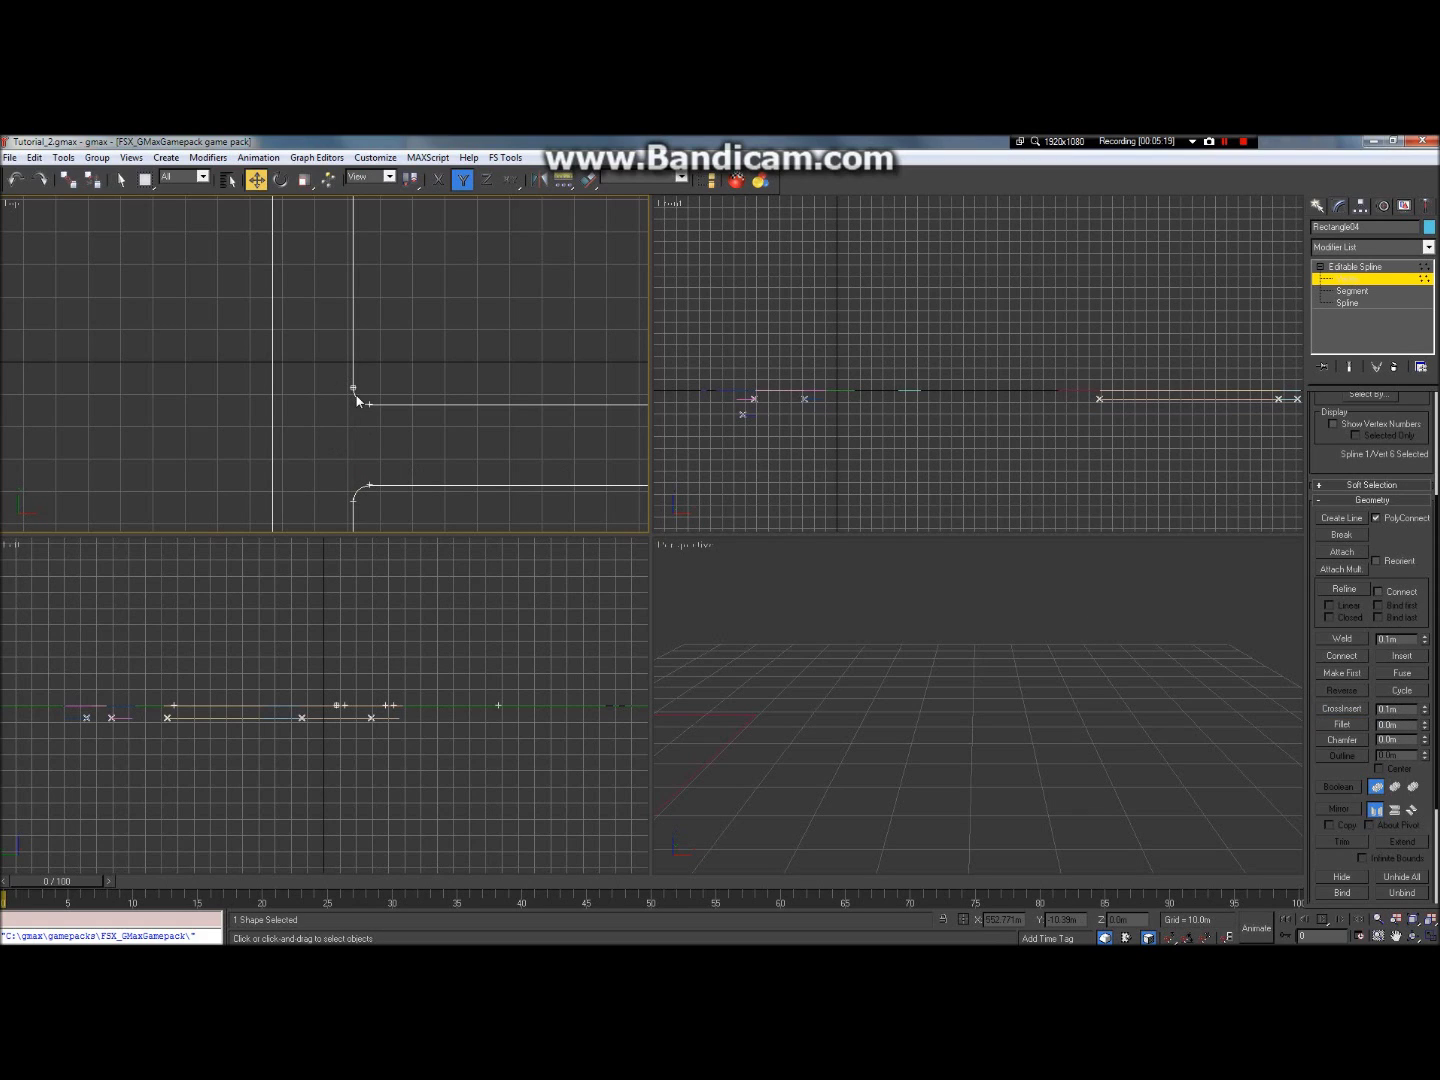
left_click(1321, 267)
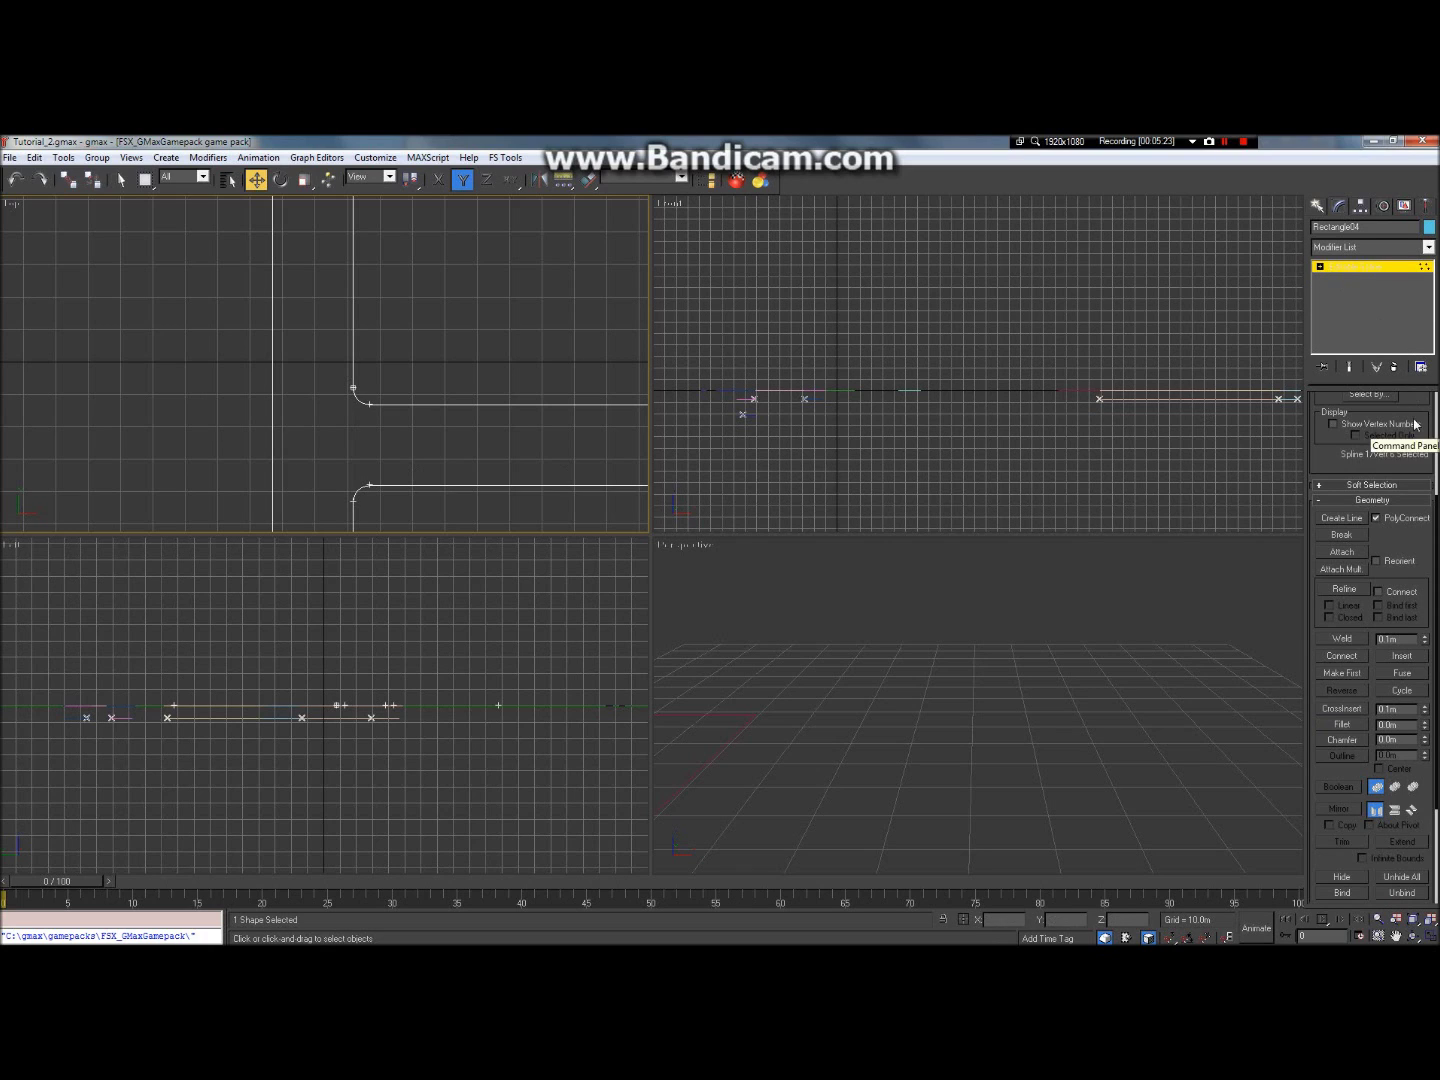
left_click(369, 404)
right_click(365, 401)
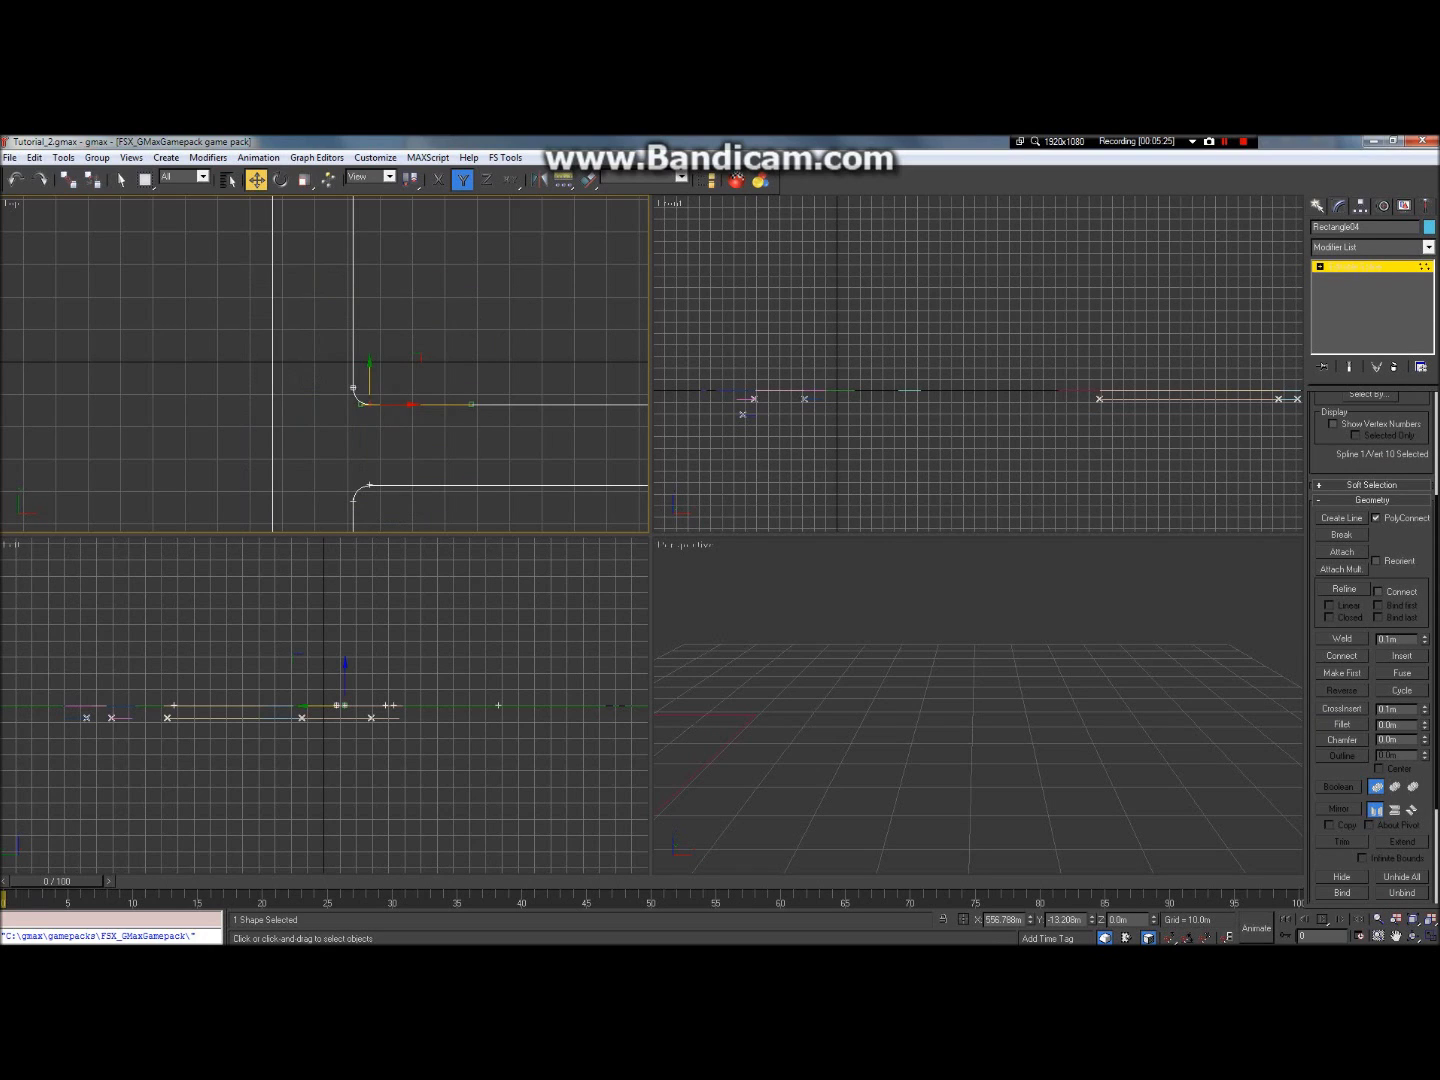
left_click(1327, 269)
left_click(1326, 269)
left_click(522, 357)
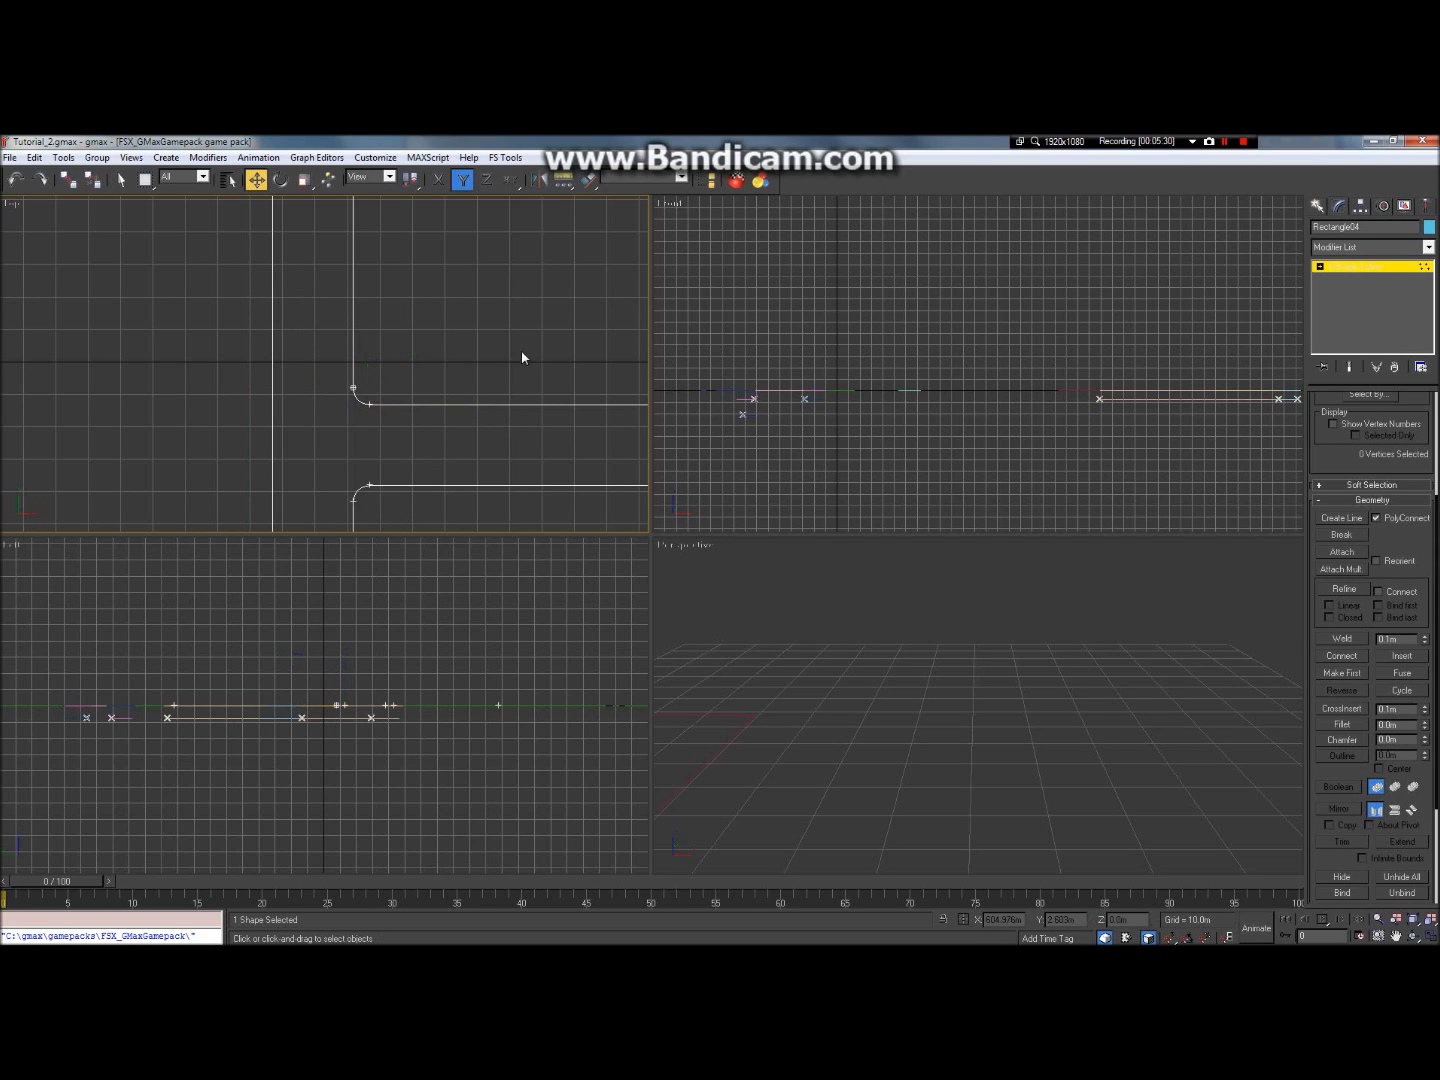
Step: Convert the filleted T-shaped spline to an editable poly
right_click(532, 406)
mouse_move(589, 520)
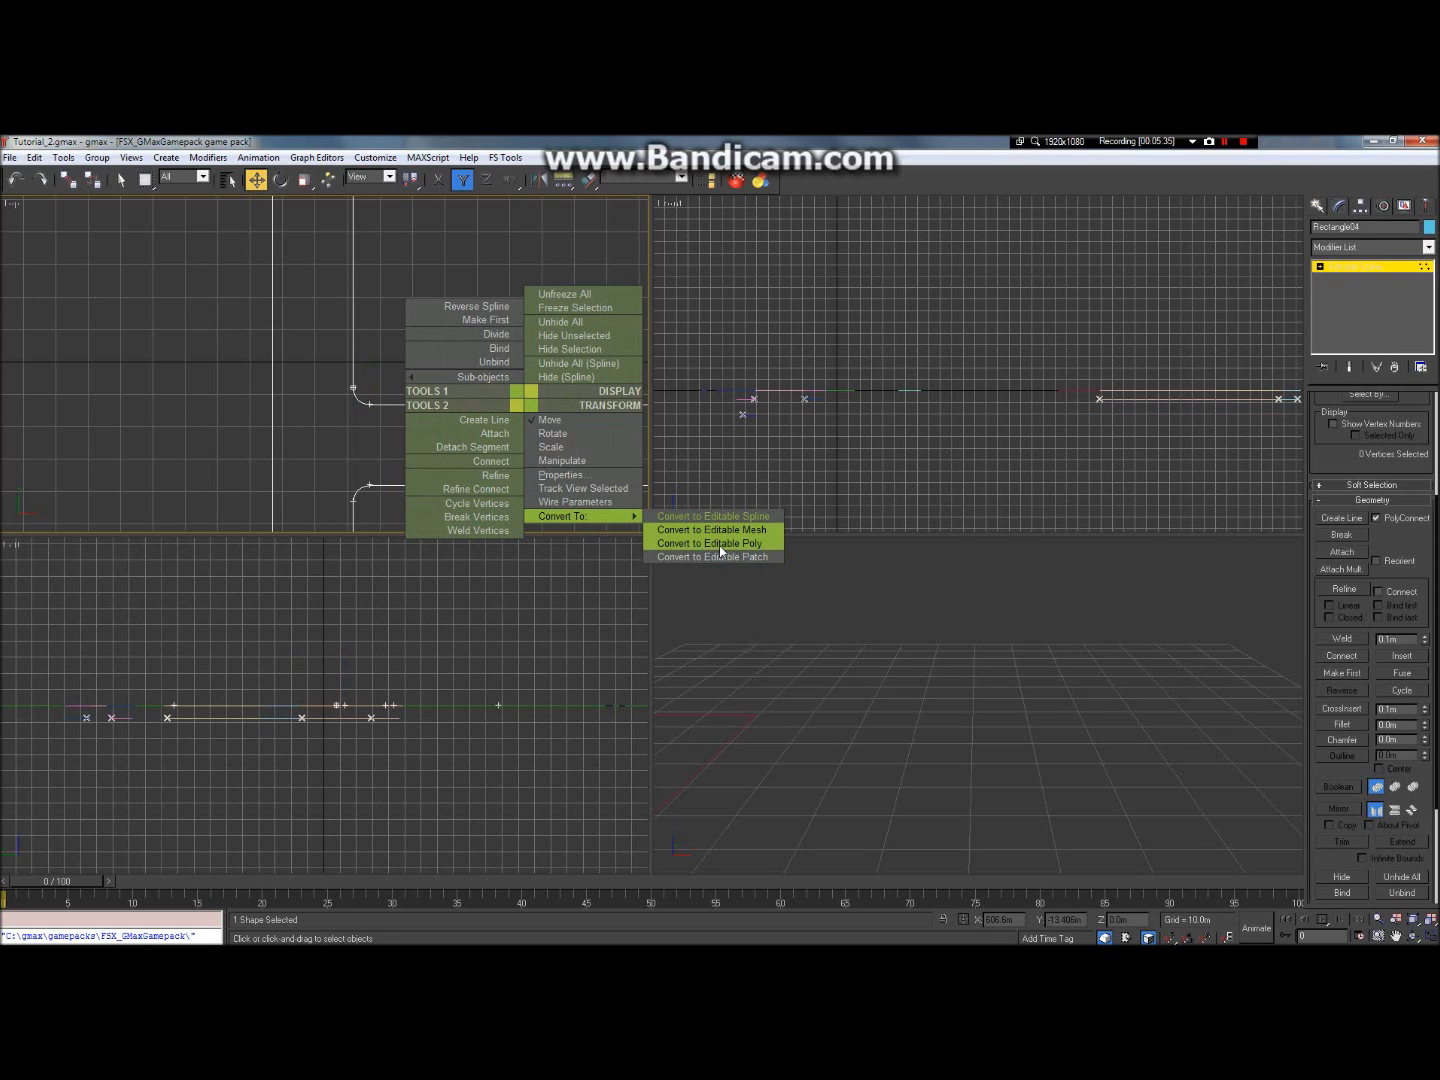
left_click(719, 545)
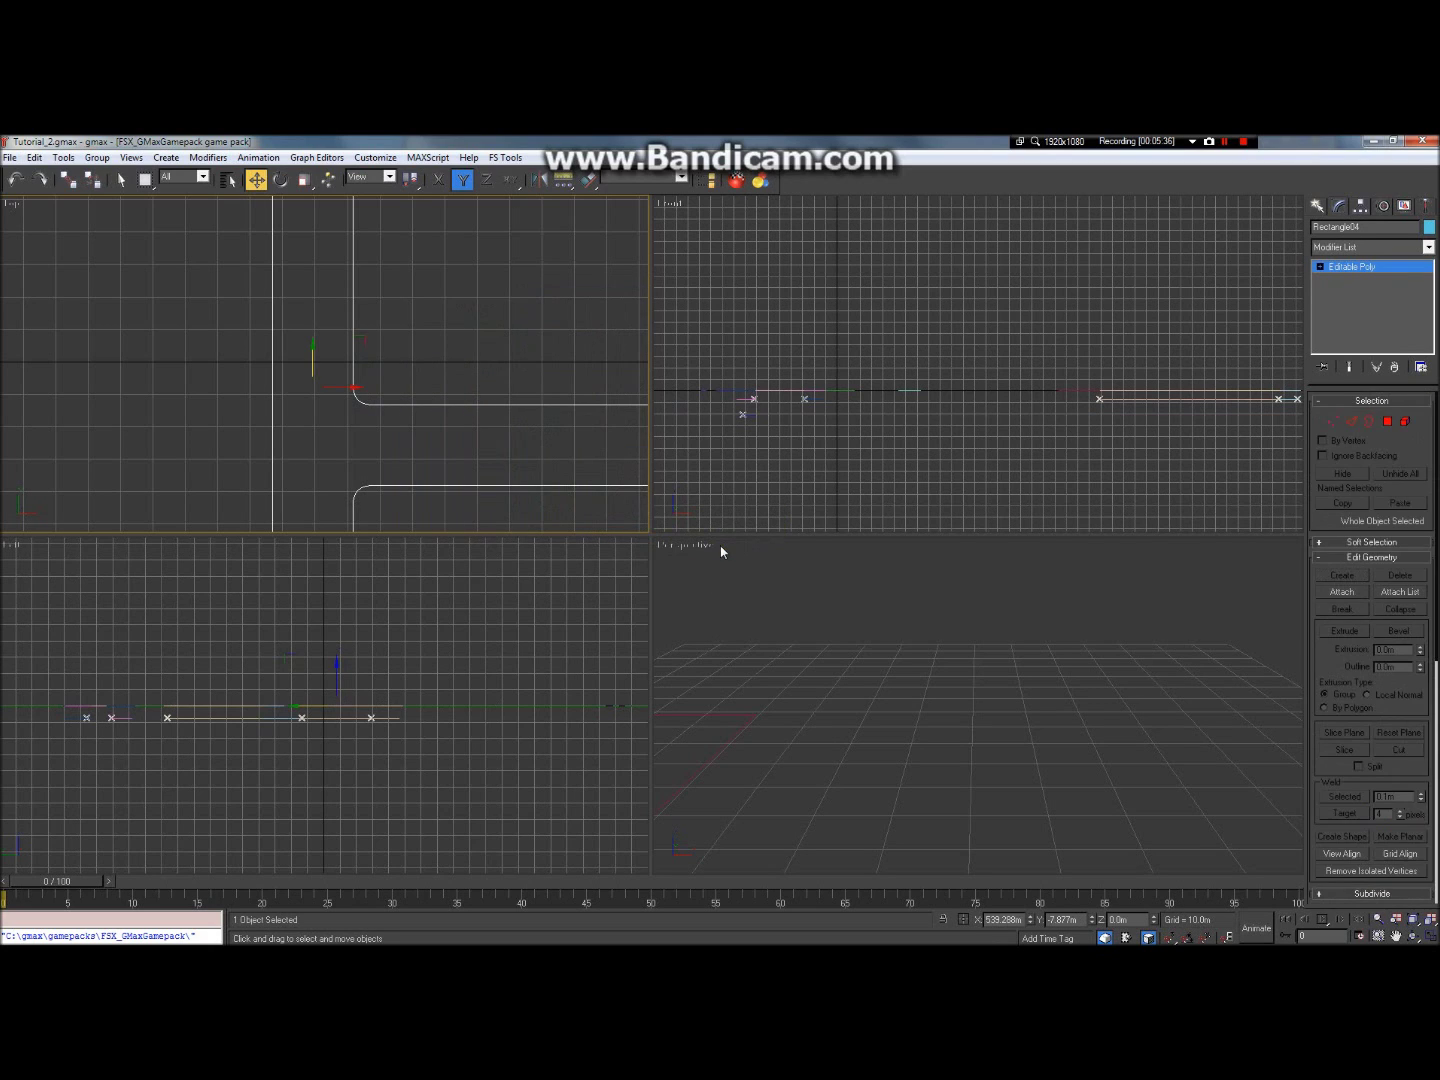
Step: Create a linear shape named E_1 from the edges around the junction's upper inner corner
left_click(1369, 421)
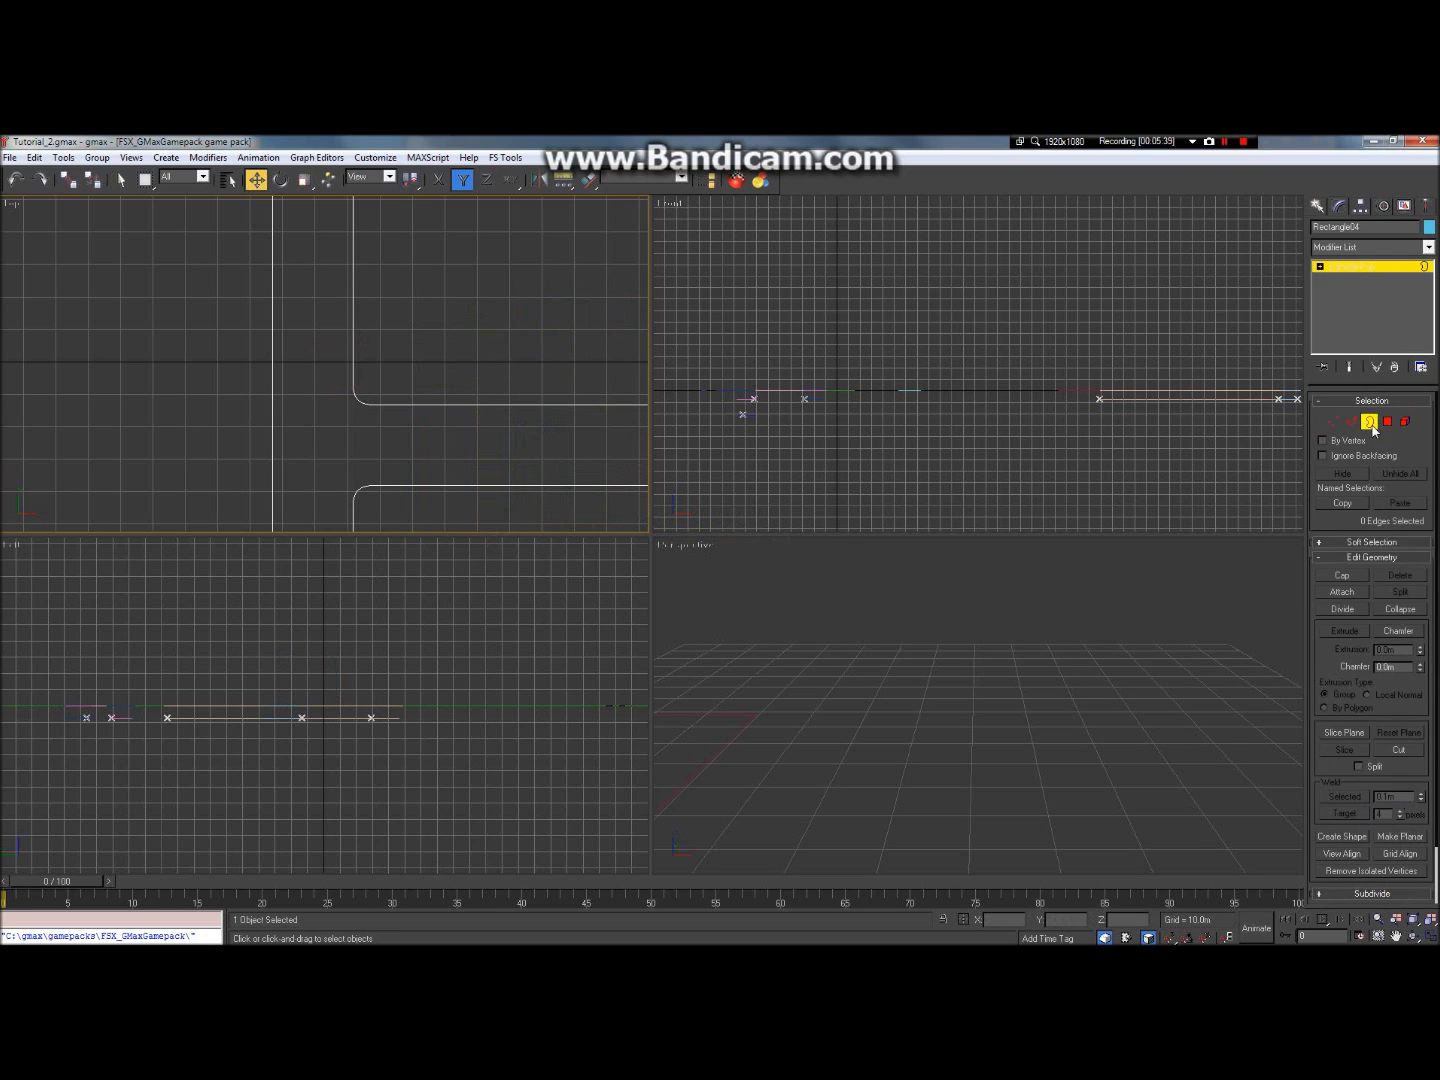
left_click(1351, 421)
left_click_drag(410, 440, 323, 375)
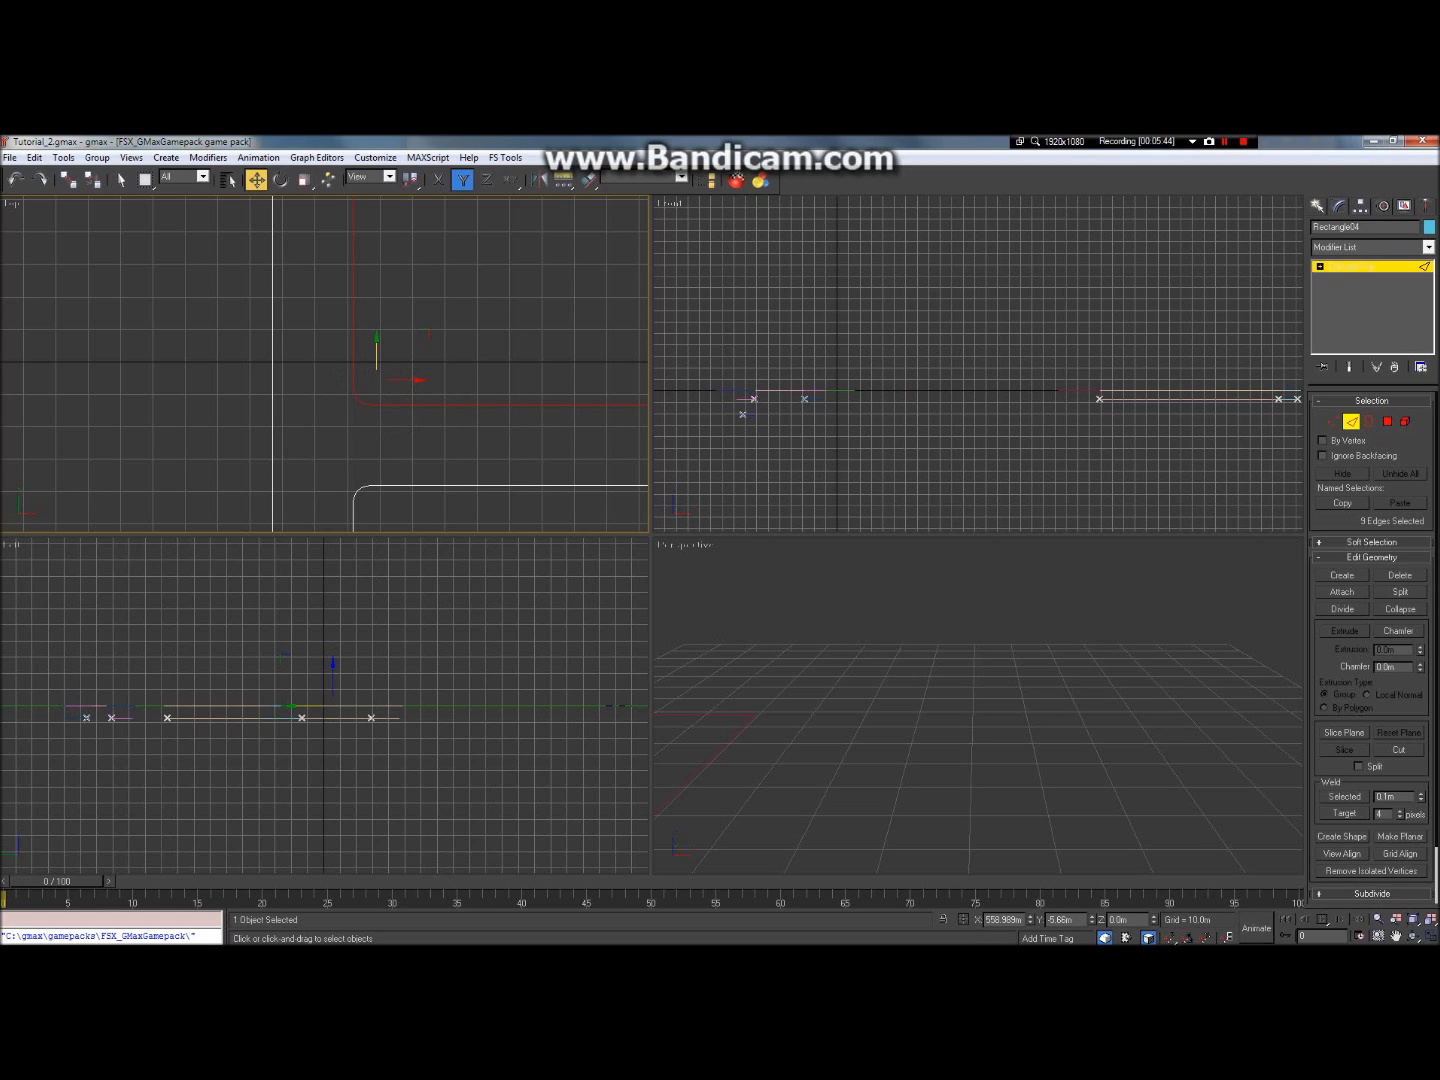
left_click(1343, 835)
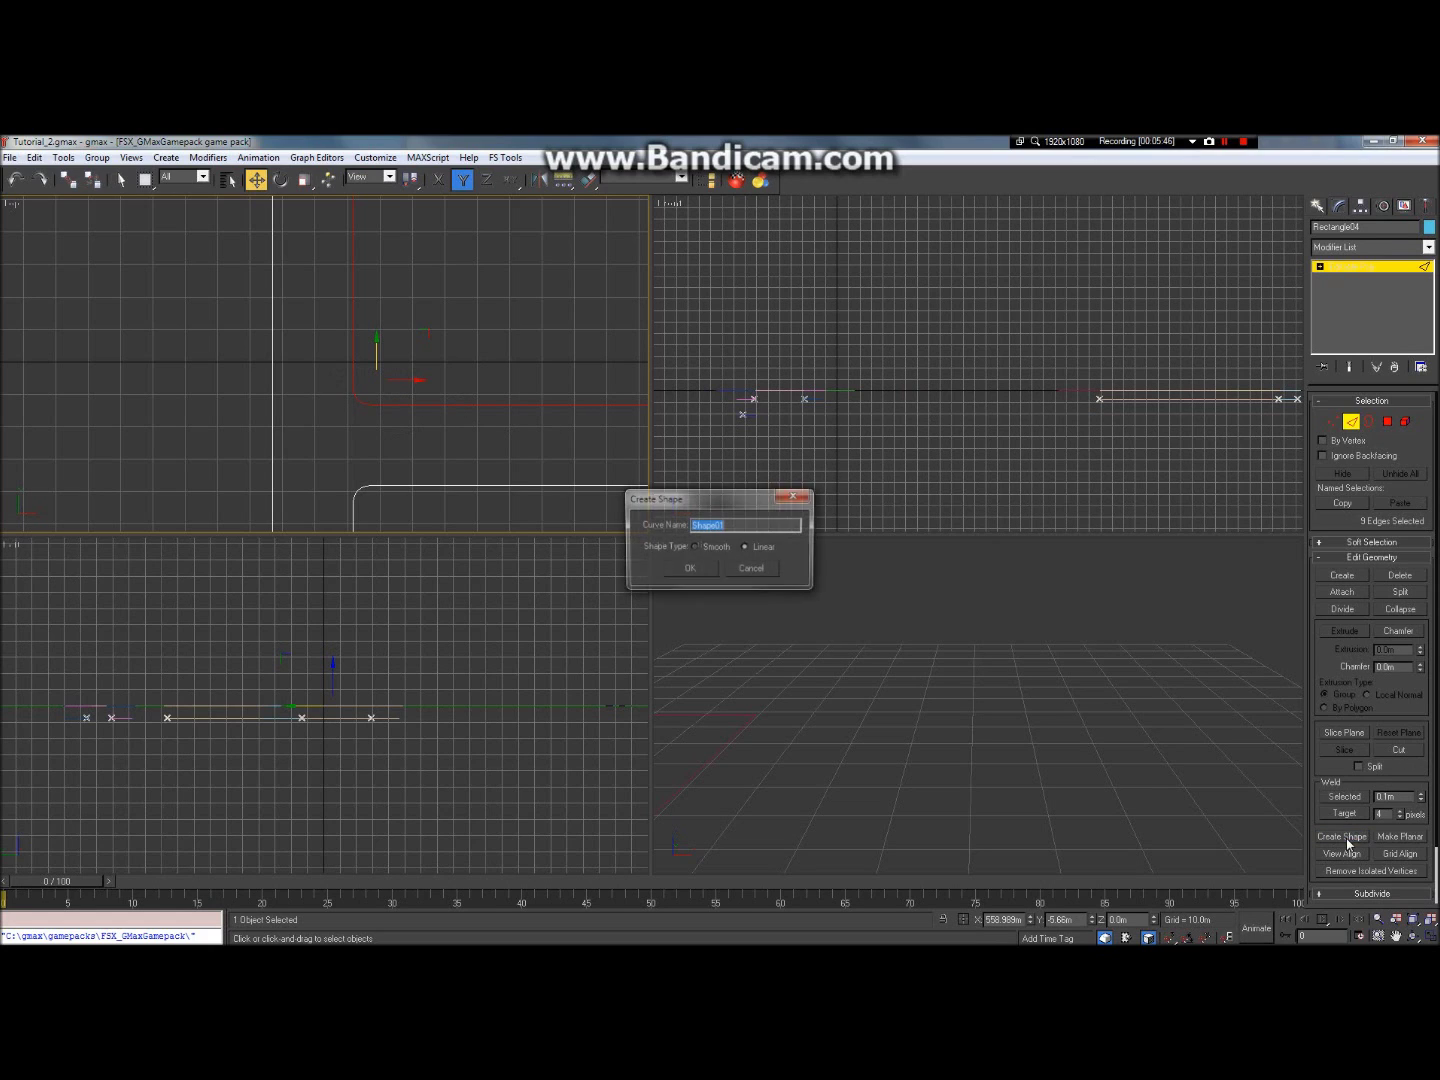
key("BackSpace")
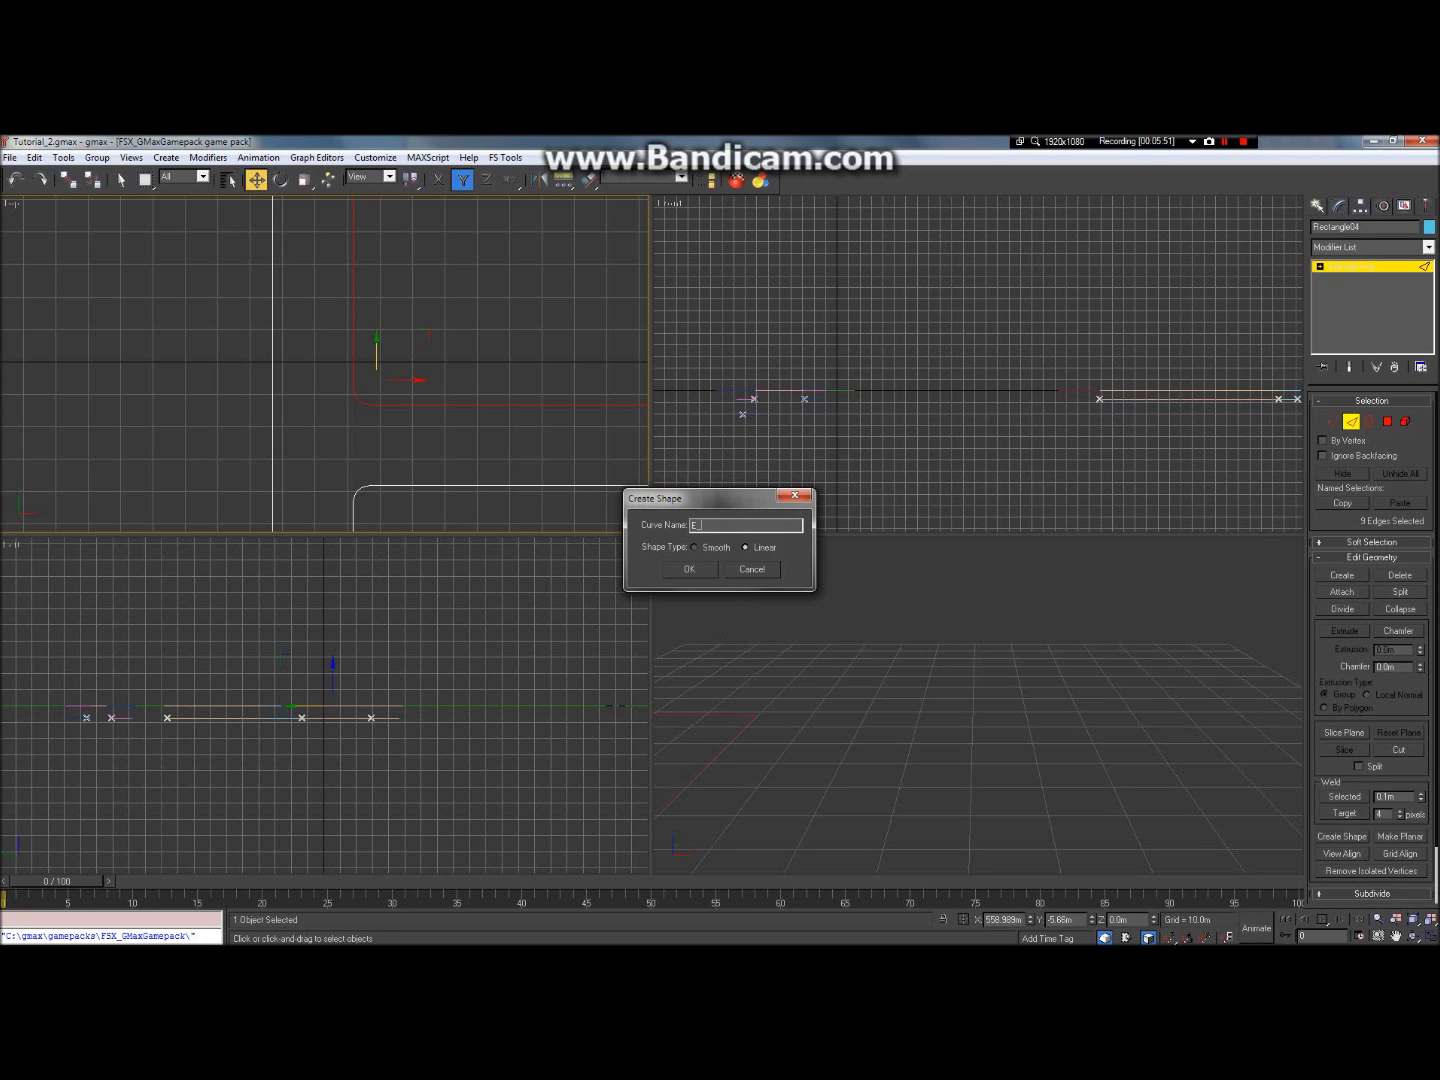
left_click(689, 570)
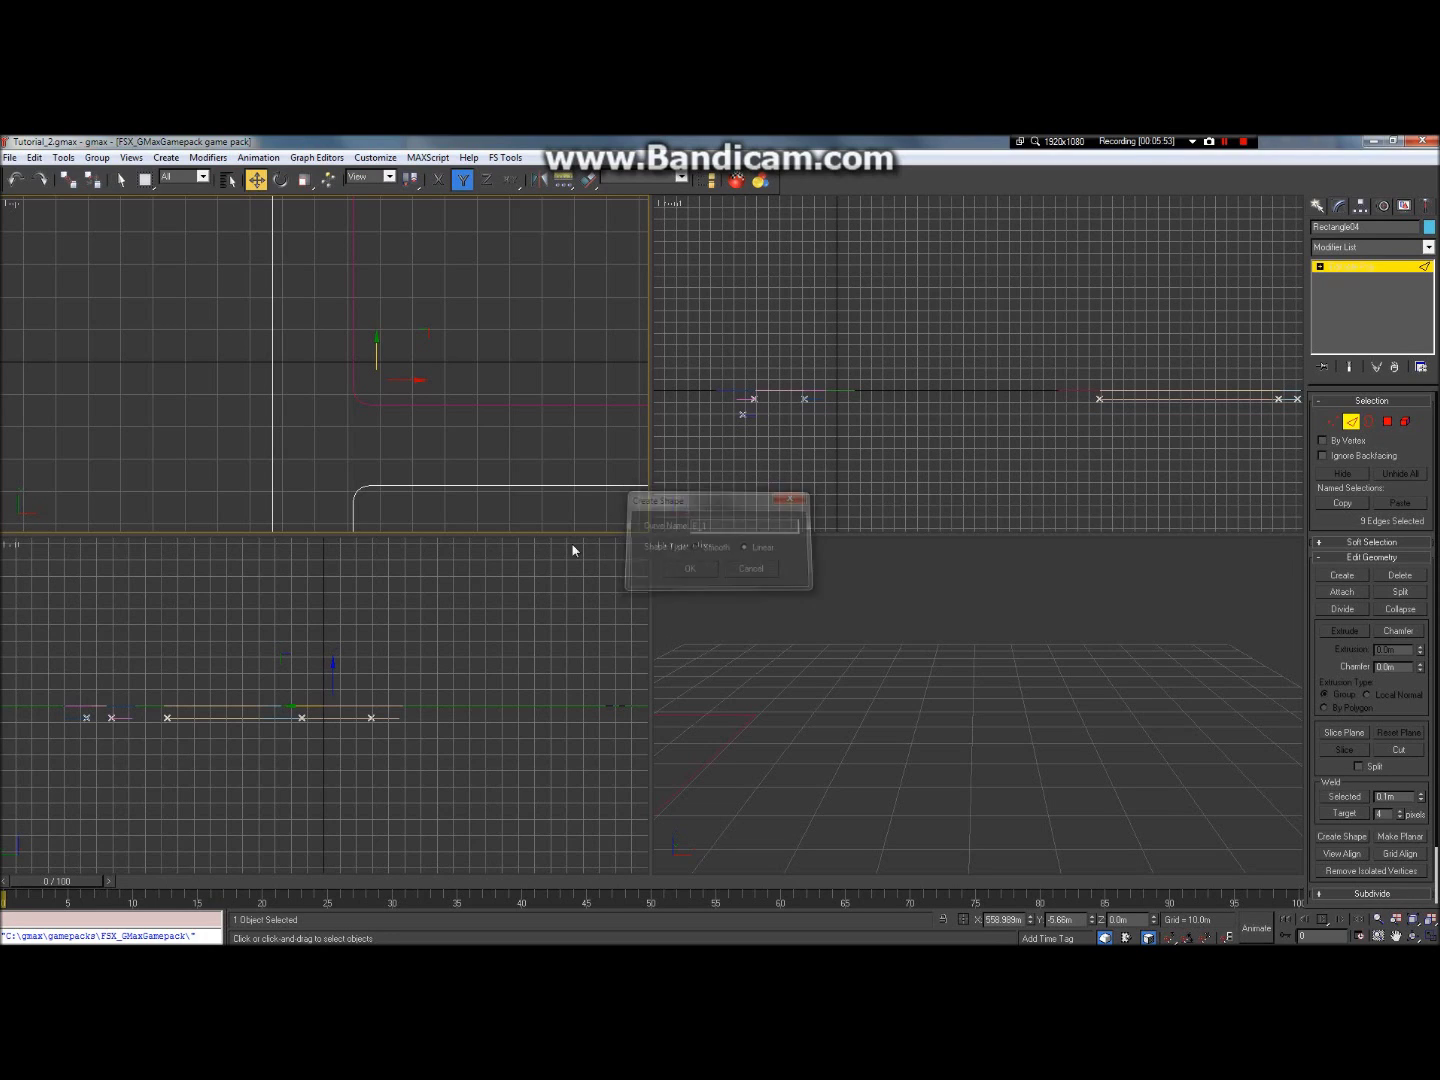
Step: Create a linear shape named E_2 from the edges around the junction's lower inner corner
left_click(370, 499)
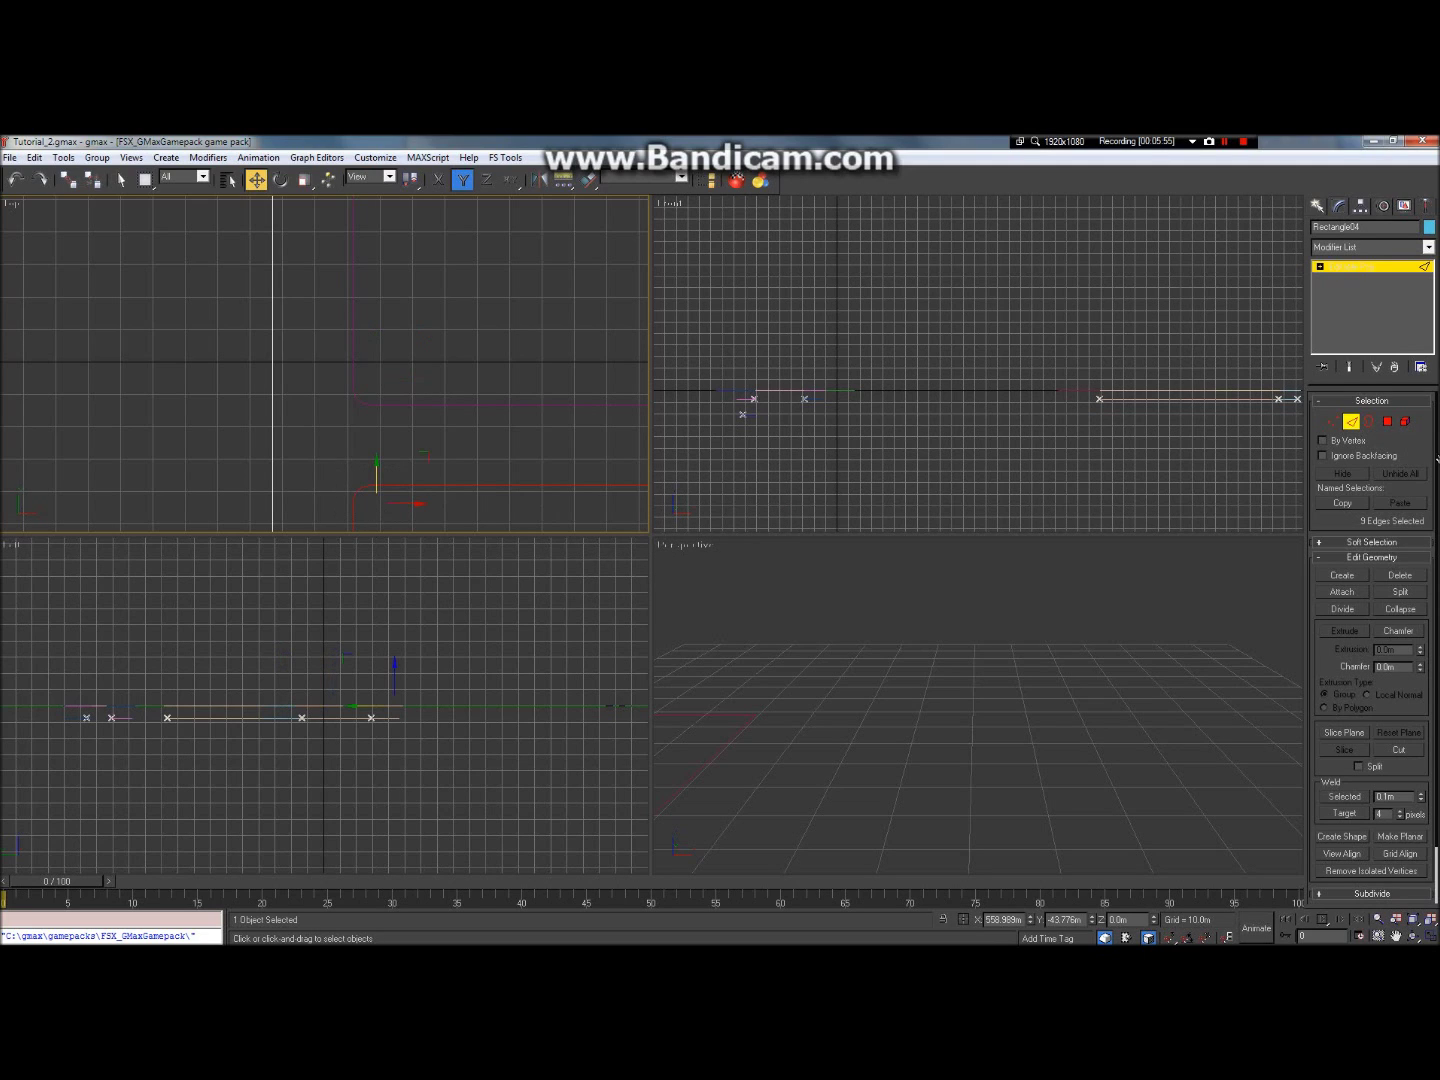
left_click(1342, 836)
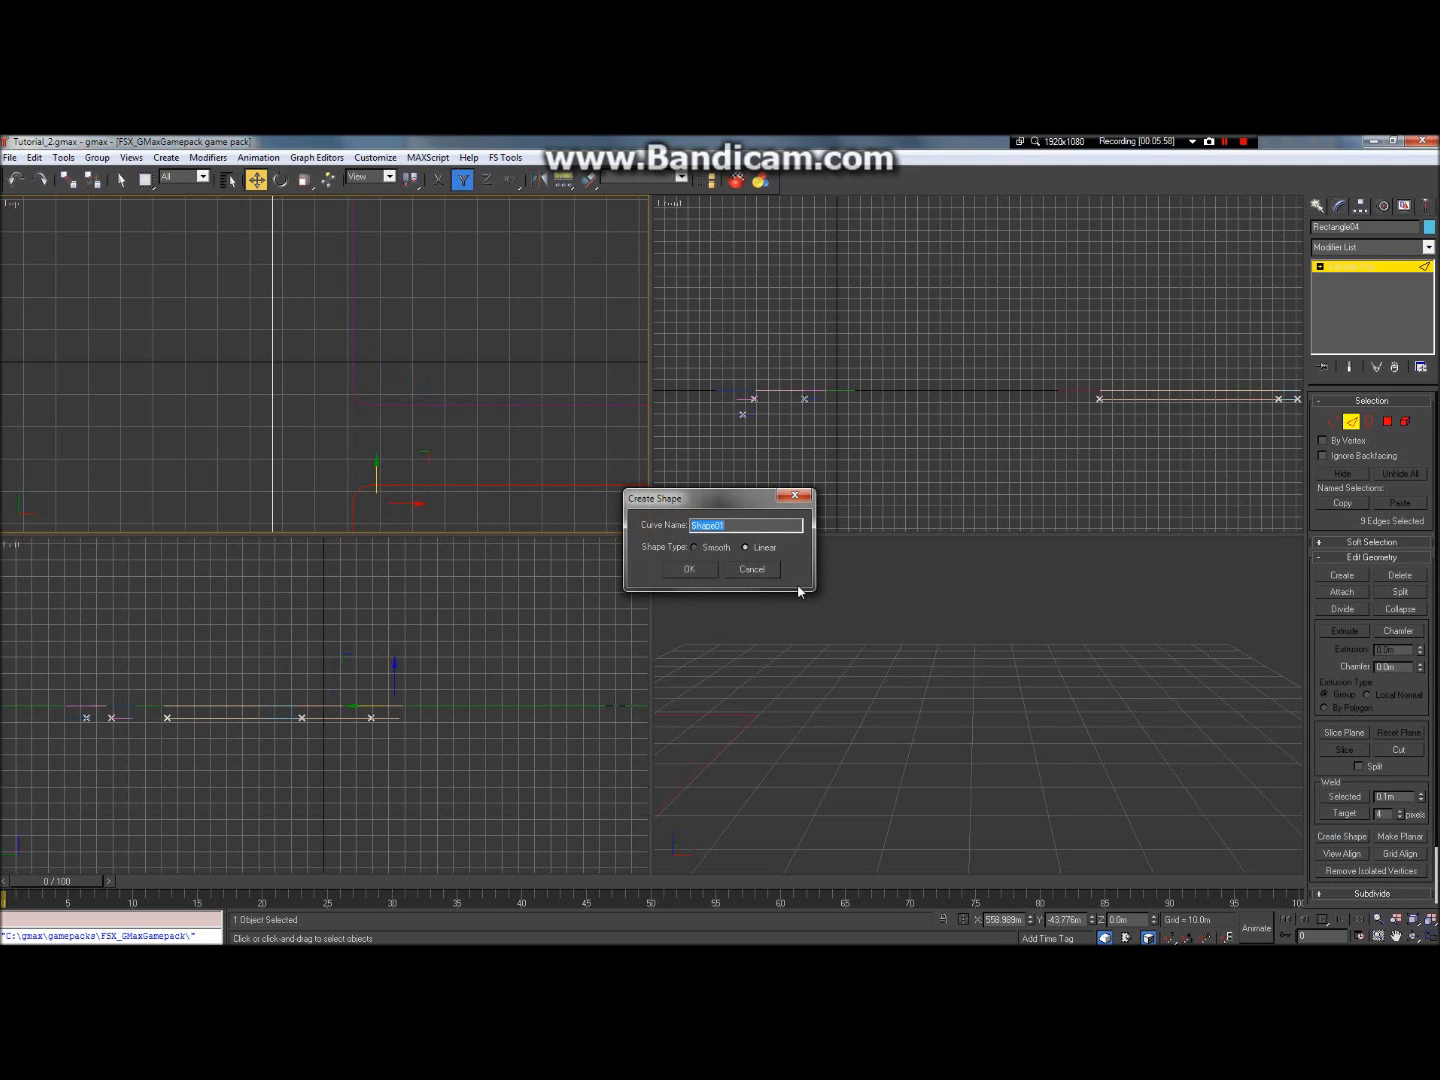
type("E_2")
left_click(705, 569)
Step: Leave edge editing of the T-shaped poly and select the E_1 shape along the upper inner corner
left_click(426, 405)
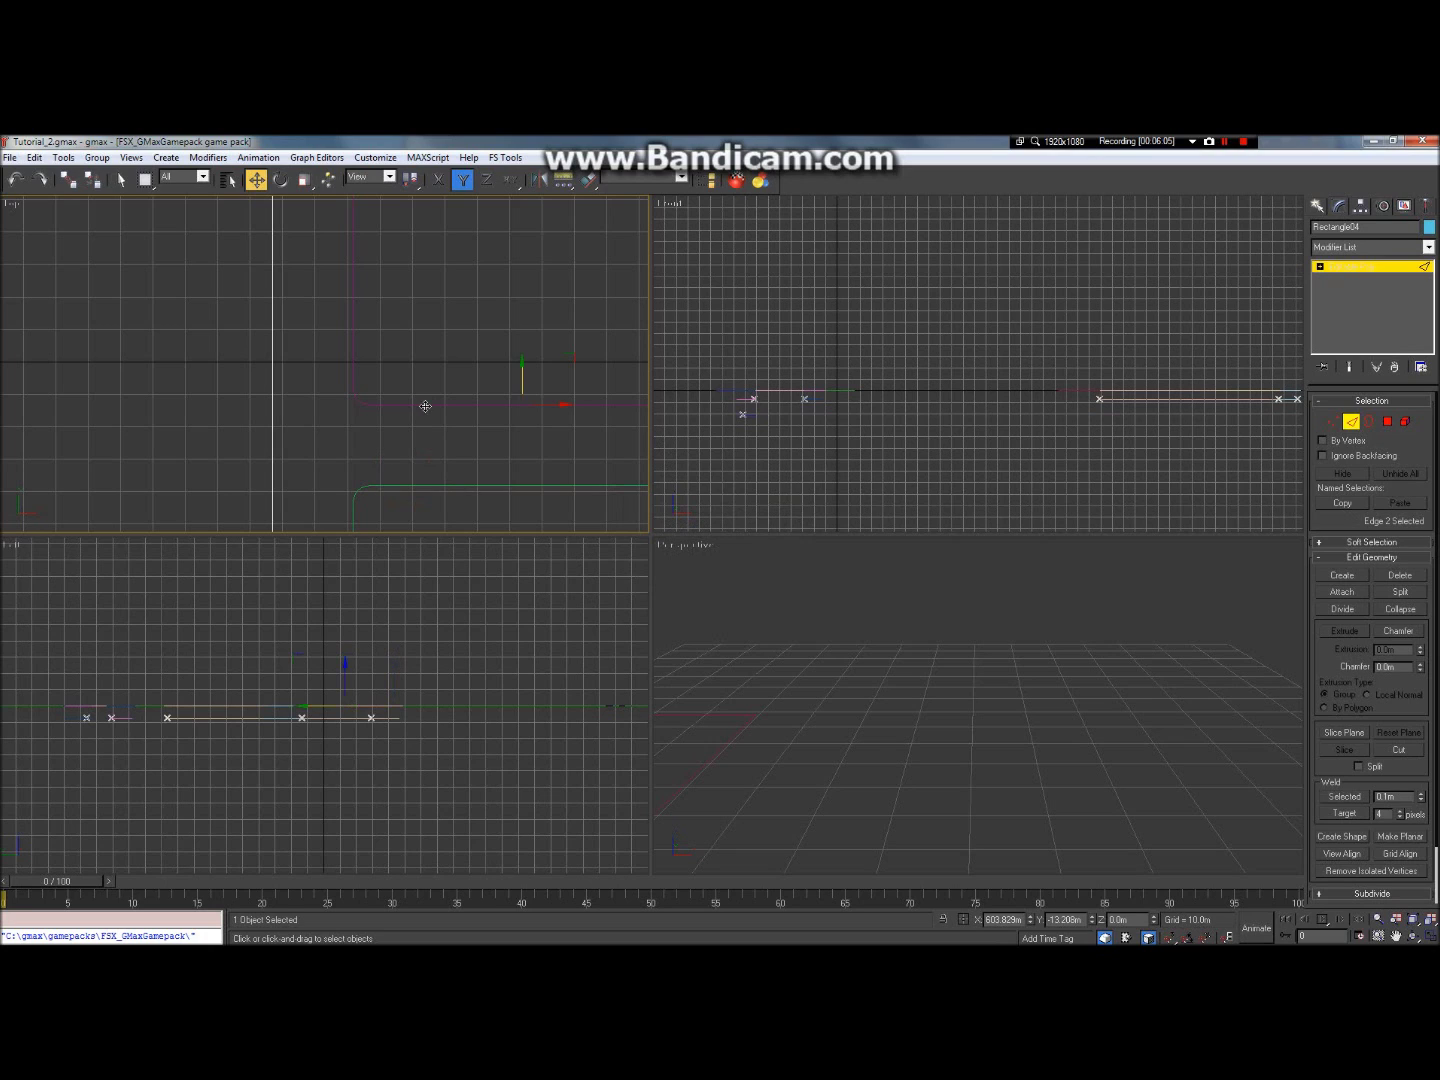
left_click(357, 409)
left_click(1318, 207)
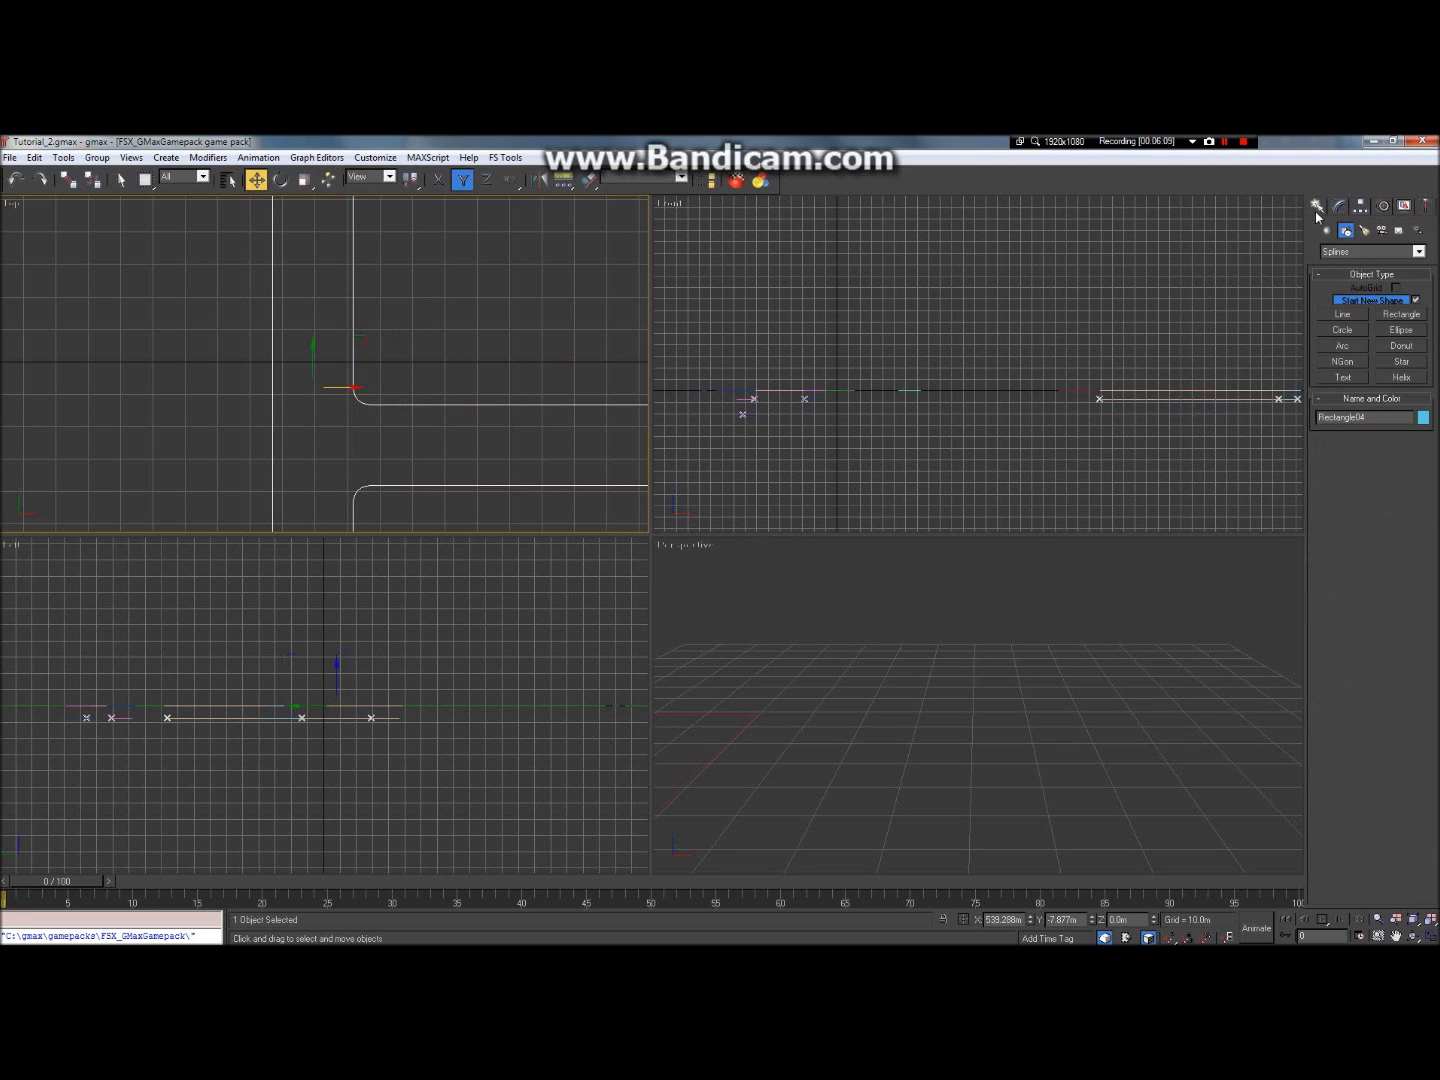
left_click(533, 404)
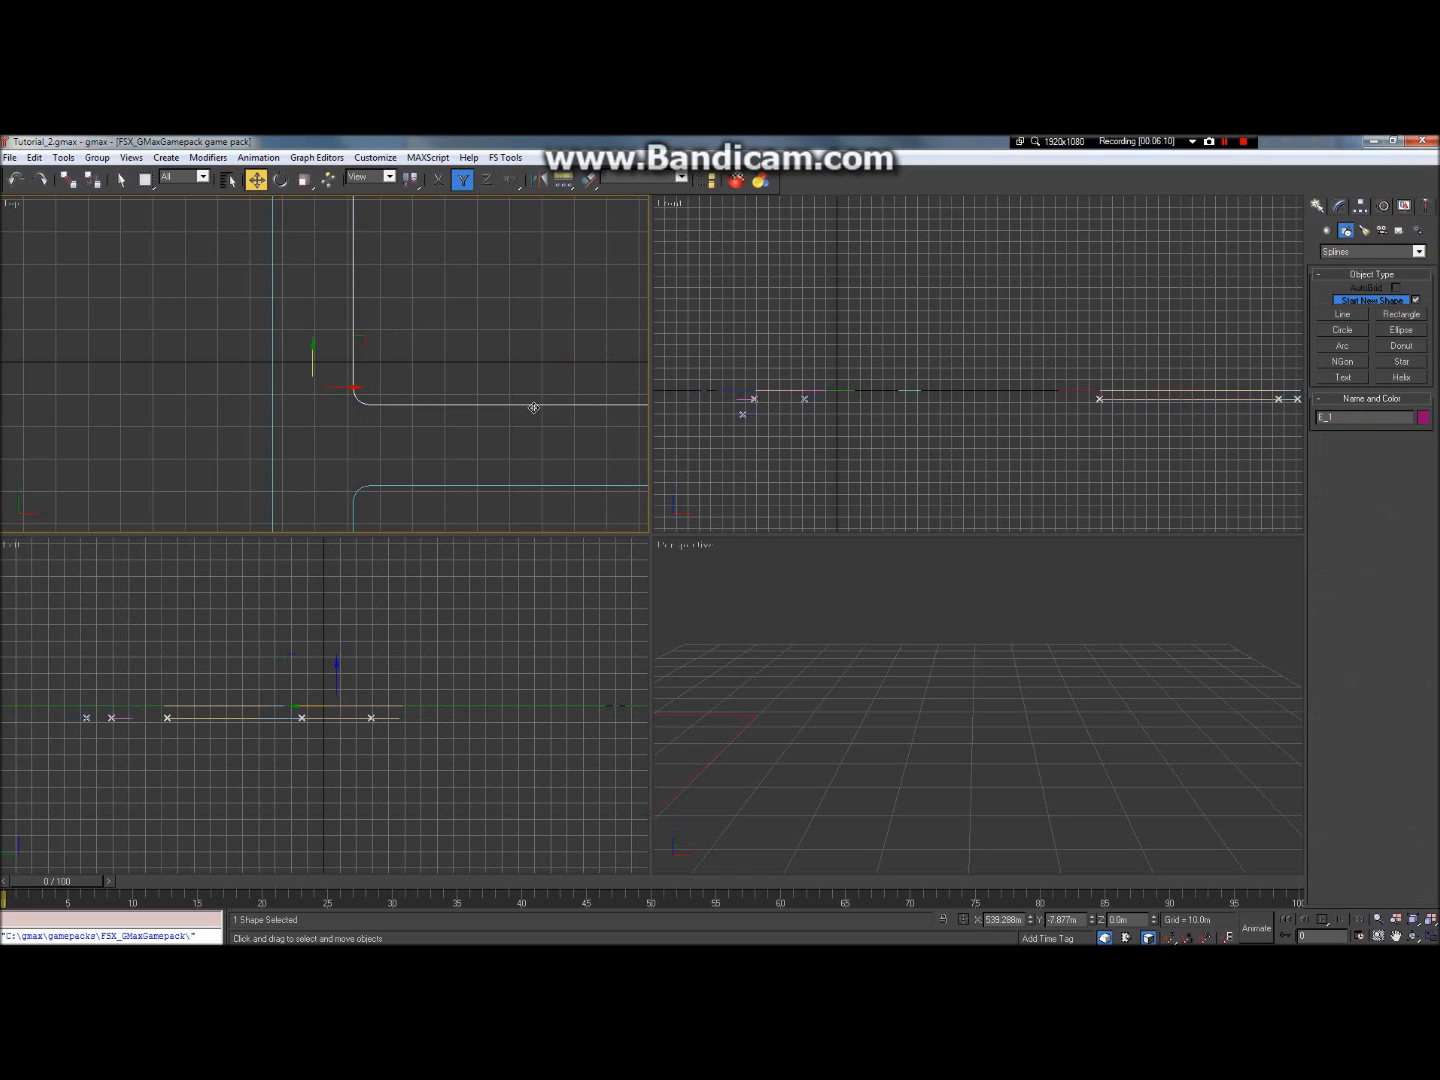
scroll(492, 365, "down", 2)
scroll(498, 370, "up", 3)
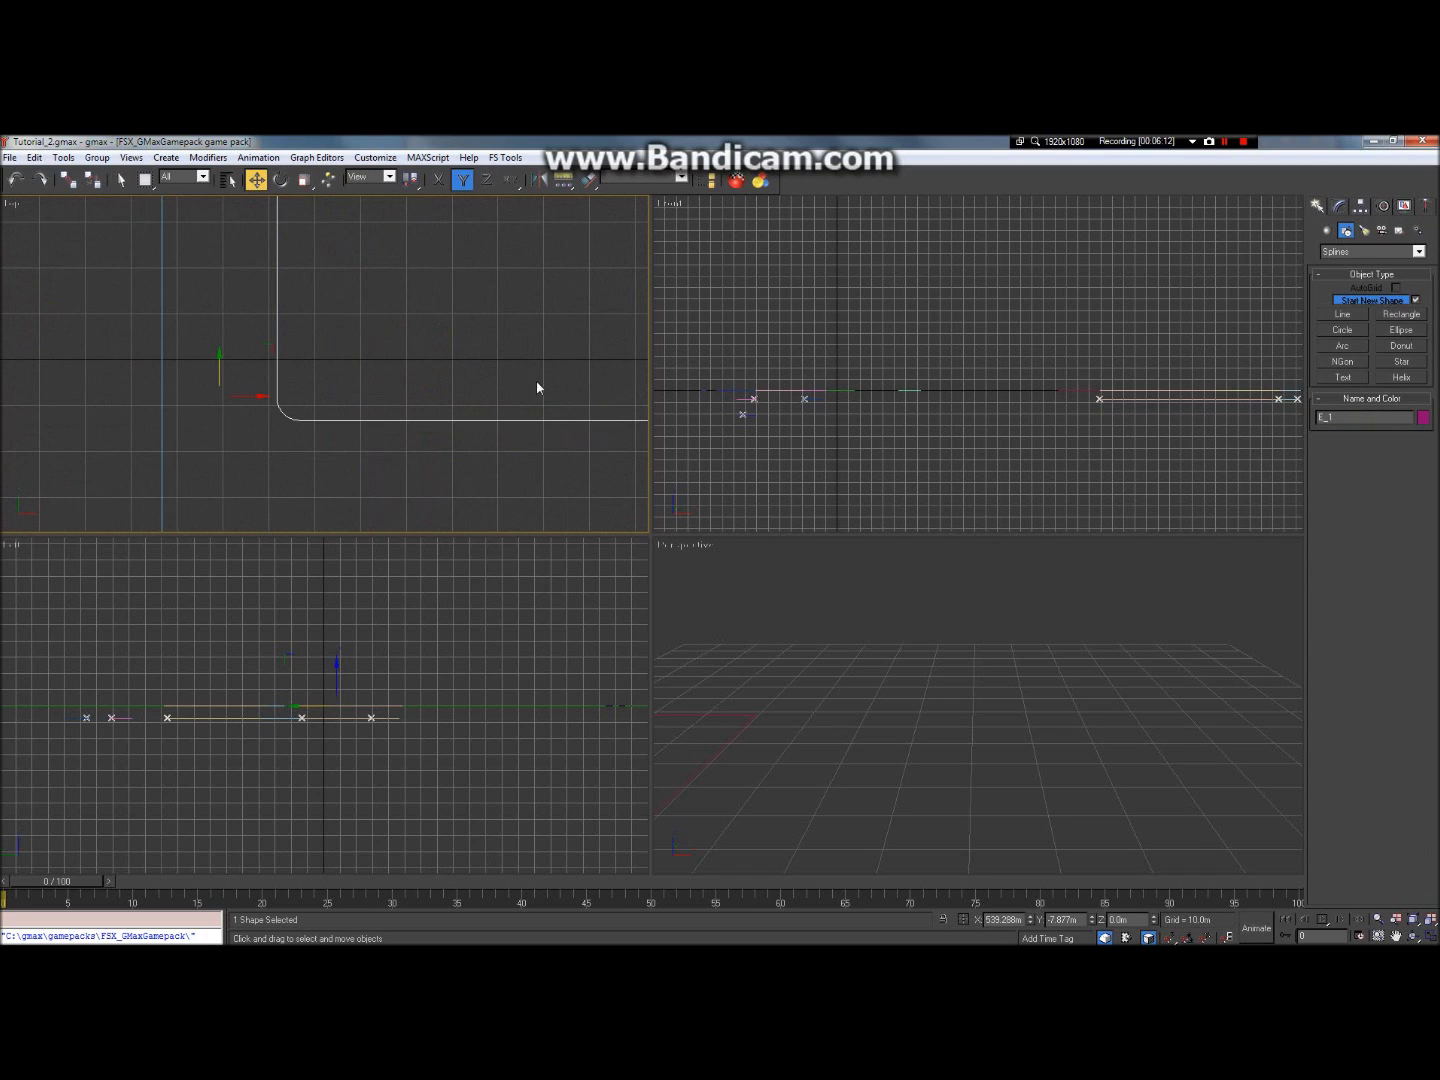
Step: Loft the Rectangle01 cross-section along the E_1 path to form the border around the T junction's upper inner corner
left_click(1328, 231)
left_click(1342, 252)
left_click(1342, 253)
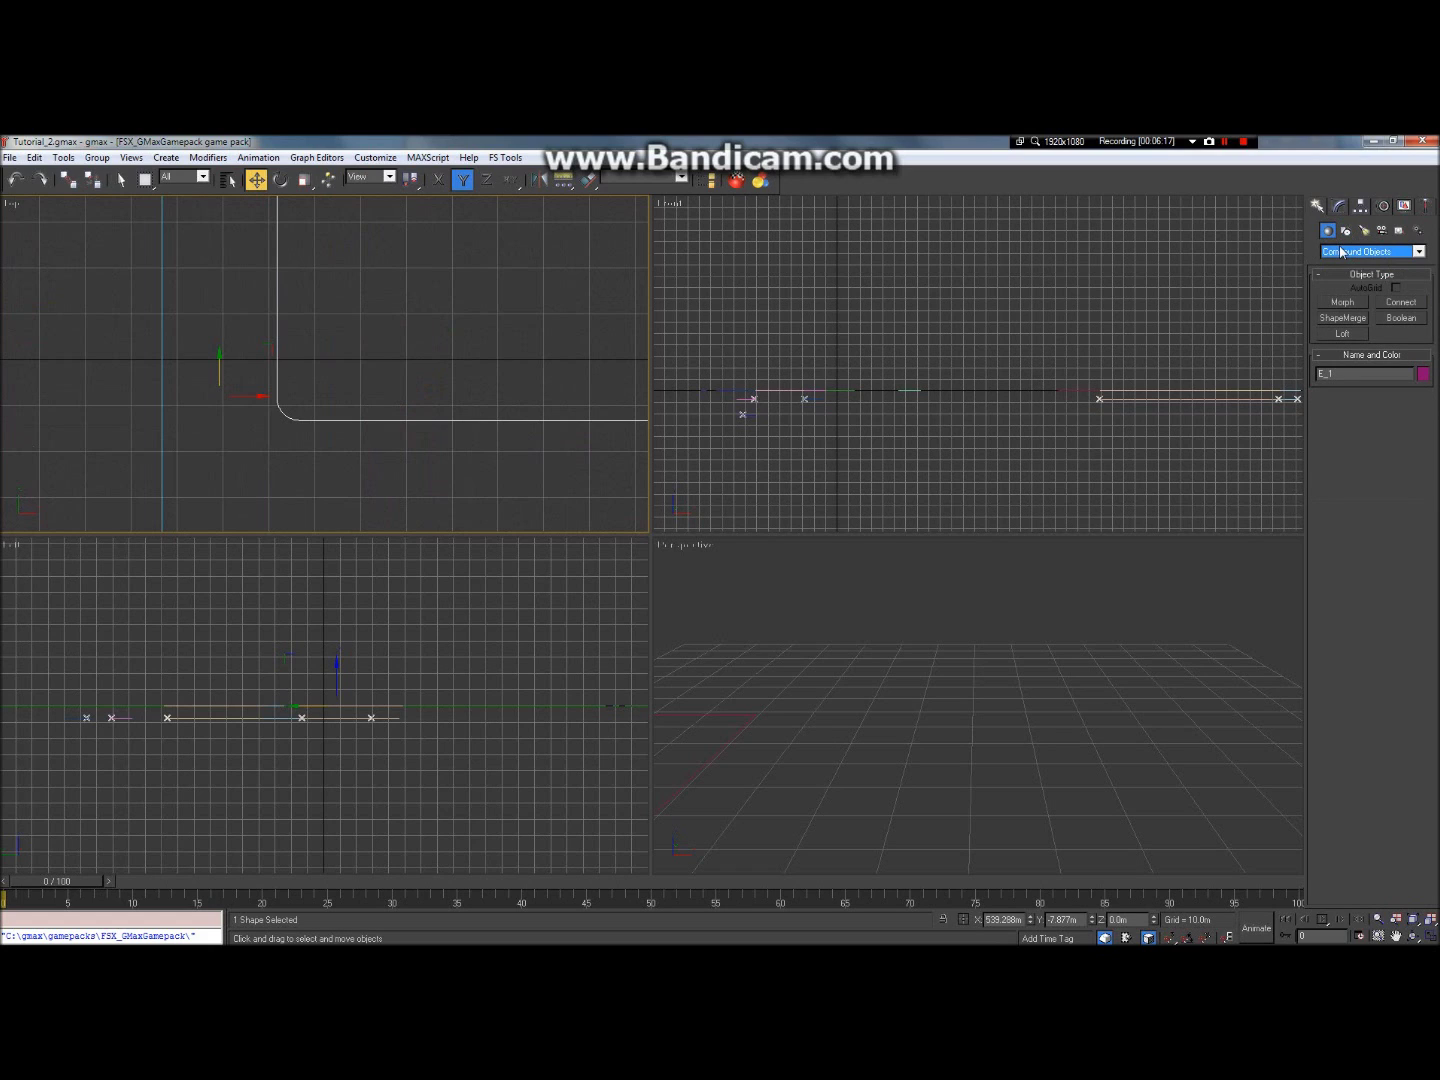
left_click(1354, 337)
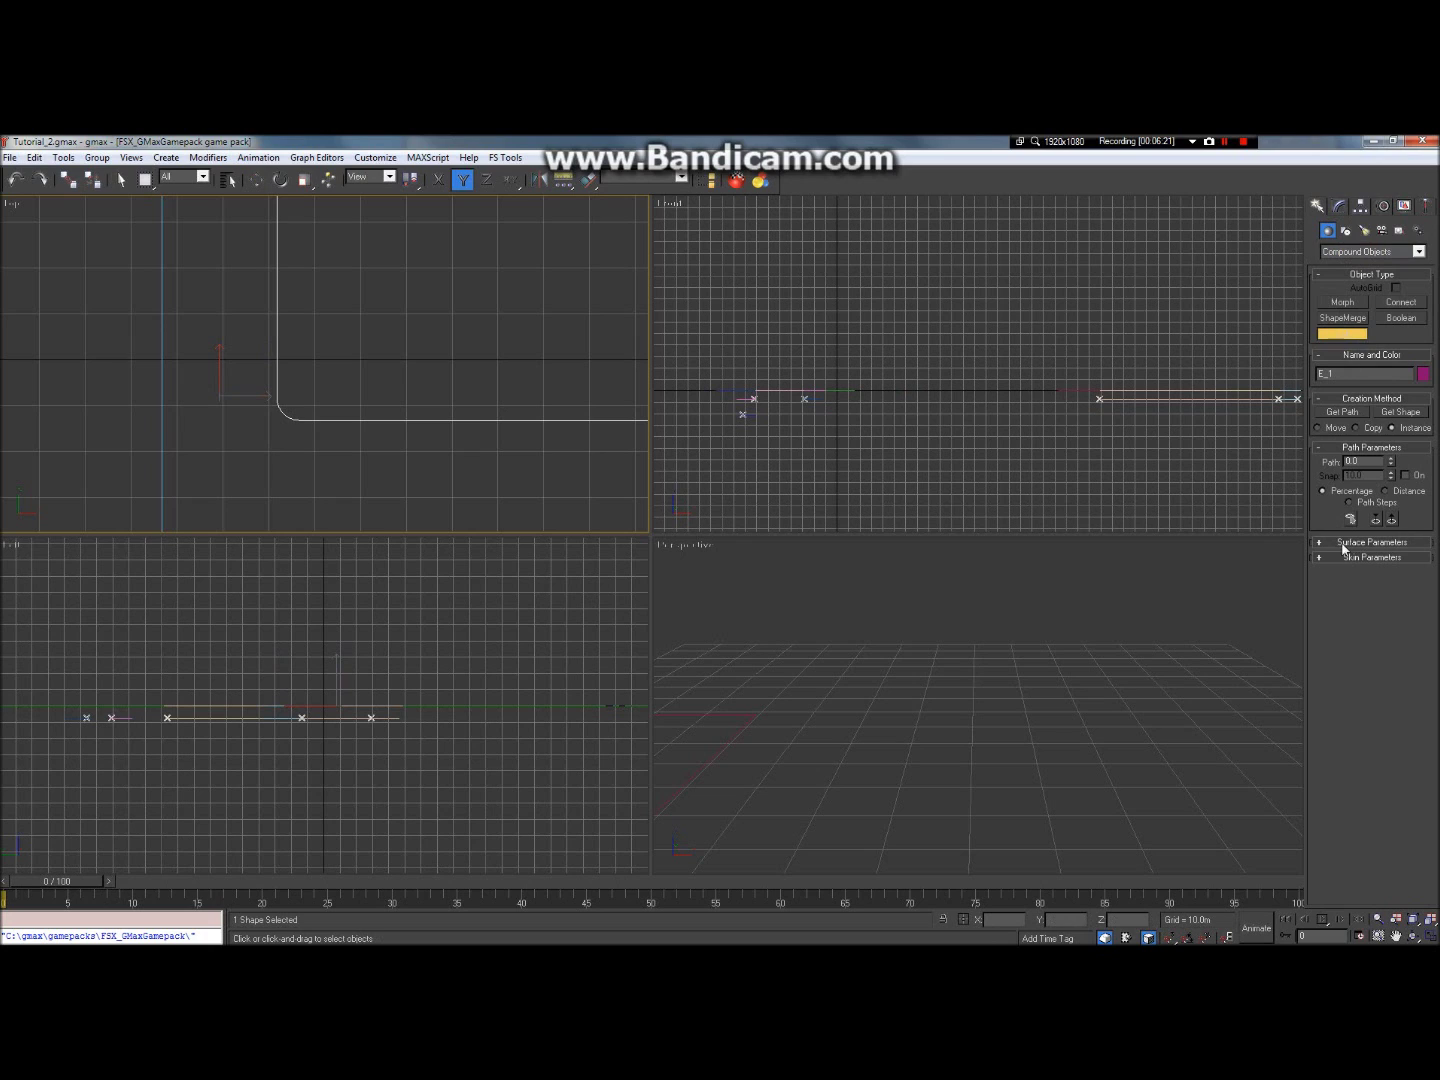
left_click(1404, 412)
left_click(230, 181)
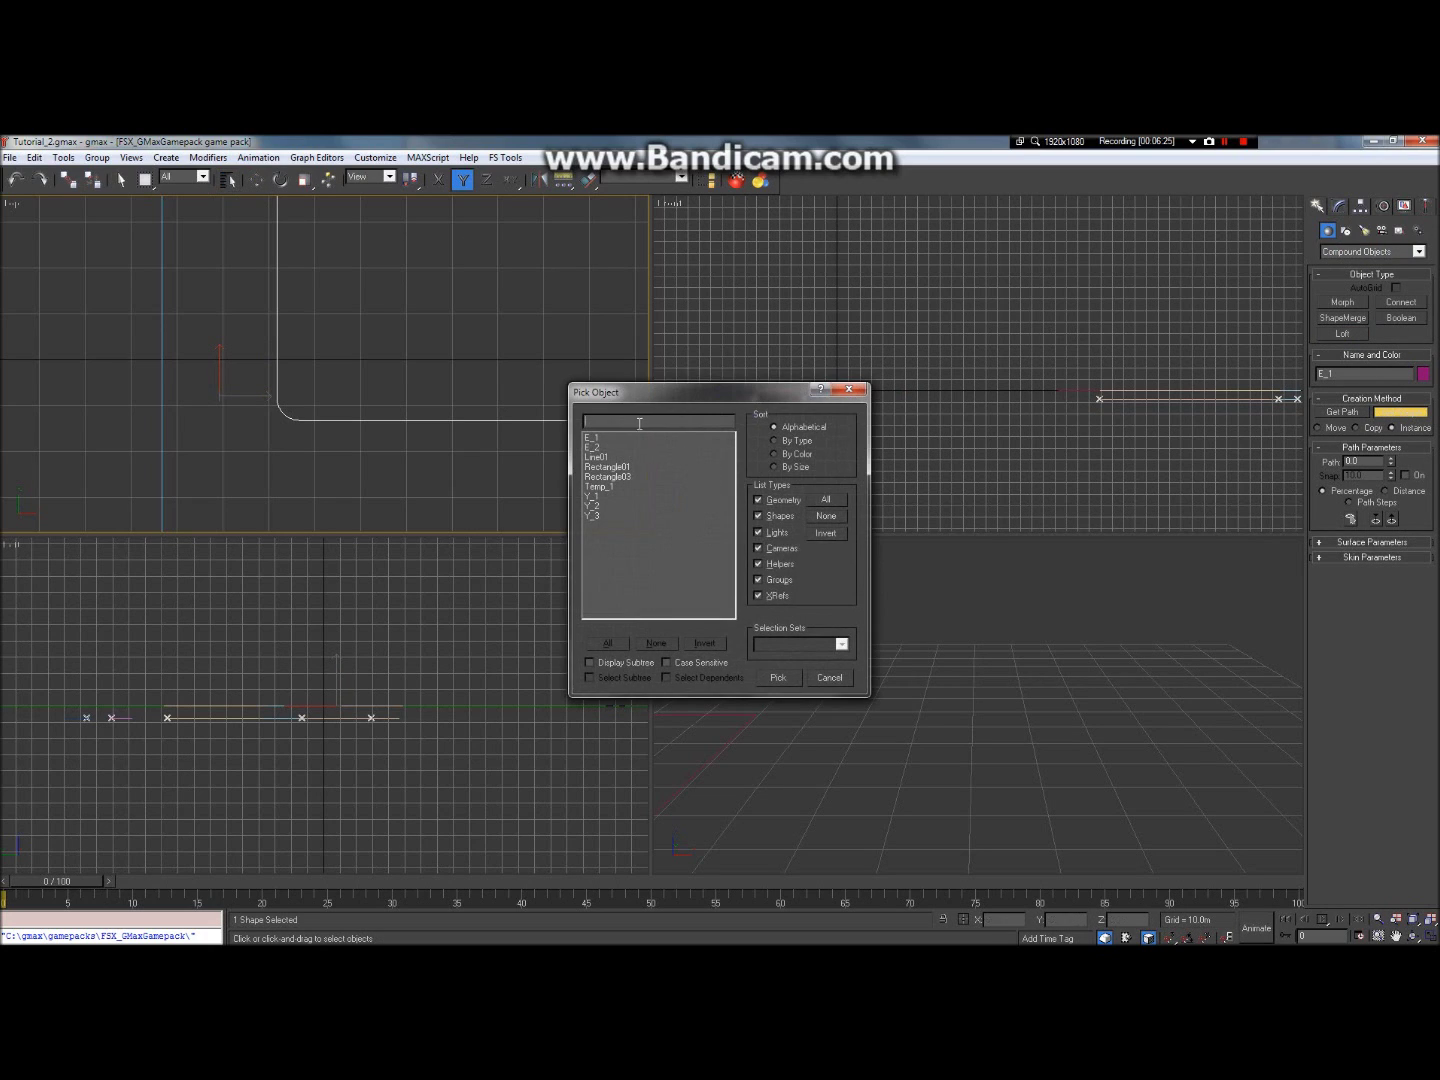
left_click(667, 470)
double_click(666, 471)
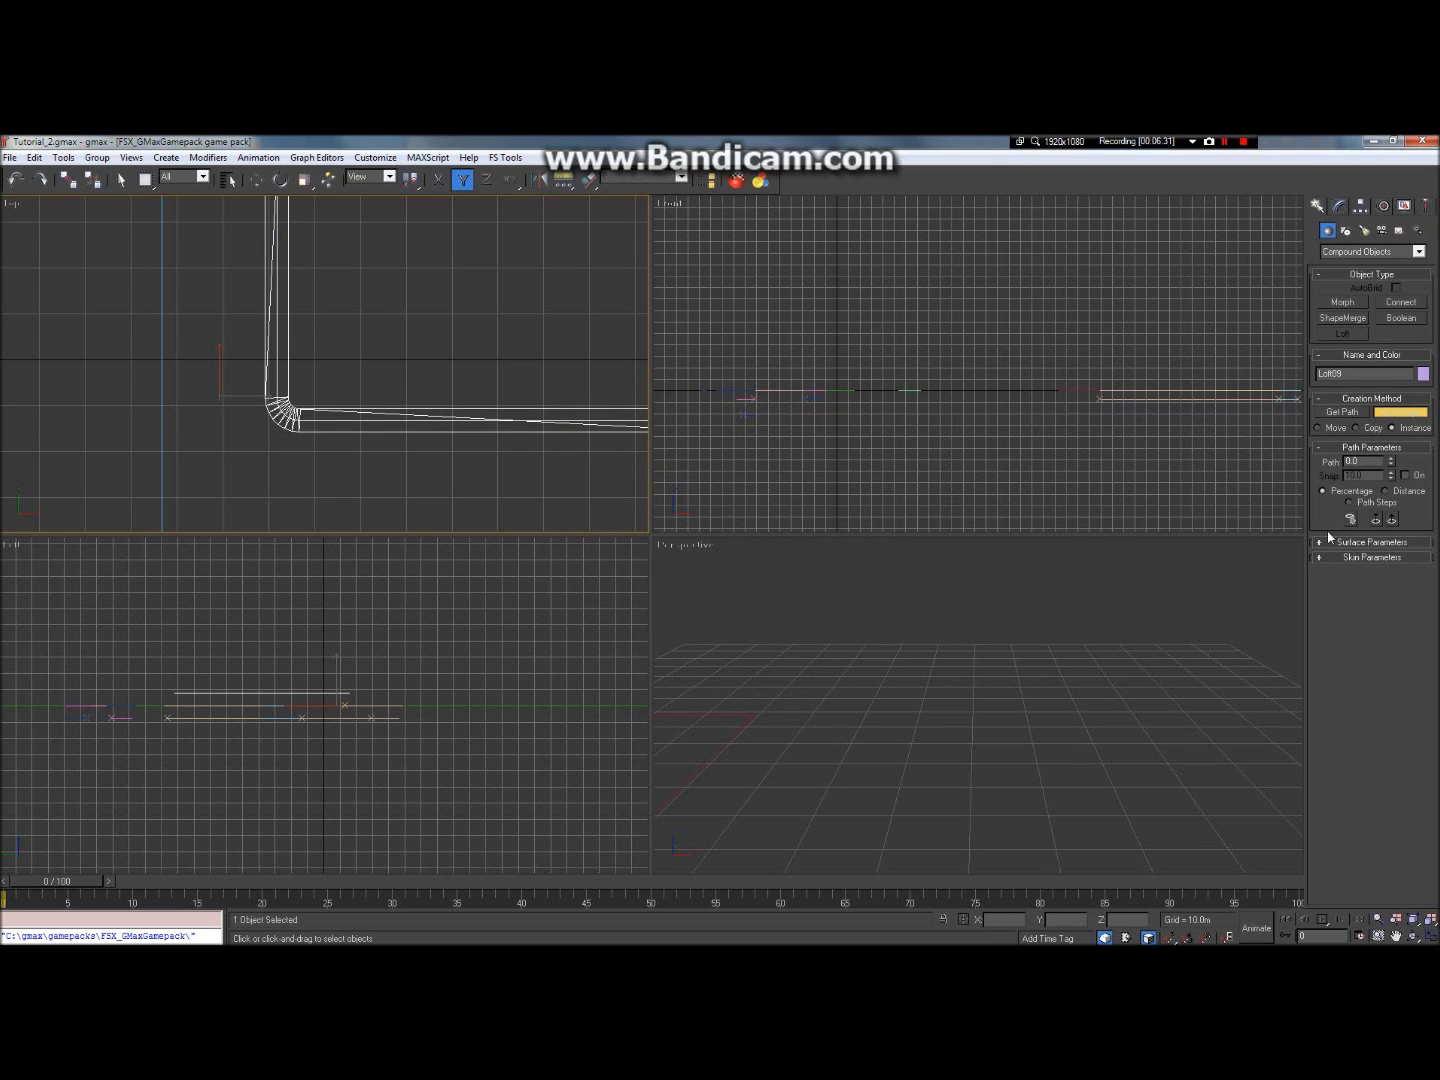
Step: Review the new loft's skin parameters and examine its mesh around the rounded upper inner corner of the T junction
left_click(1320, 558)
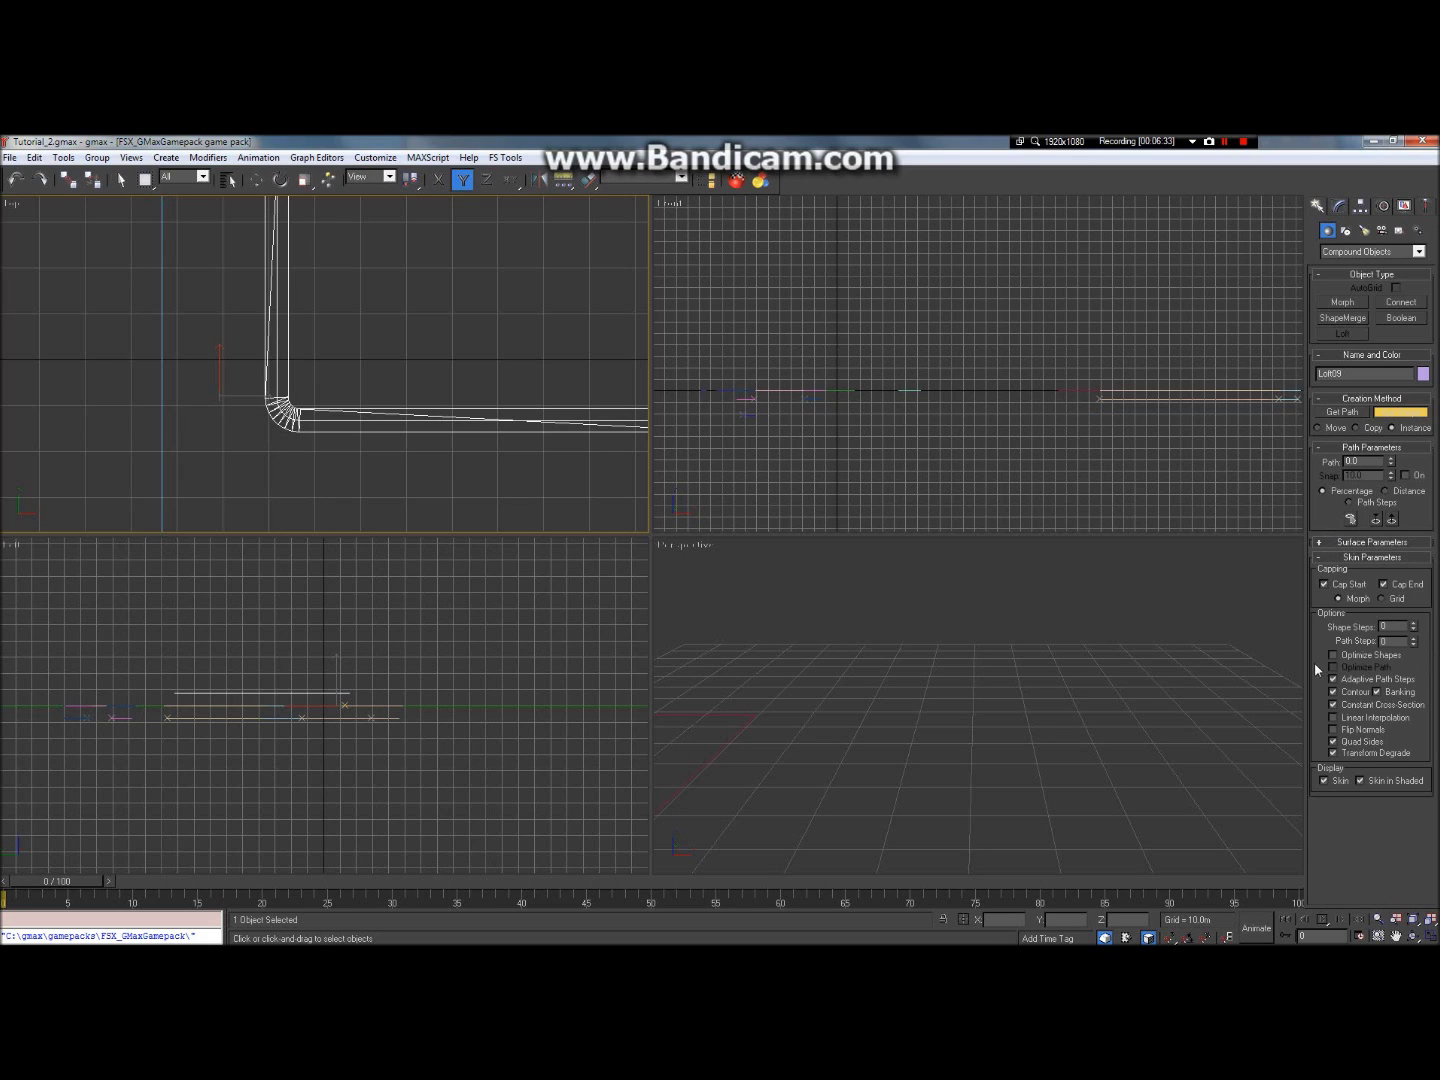
left_click(1396, 935)
scroll(401, 386, "up", 6)
mouse_move(401, 386)
left_mouse_down()
mouse_move(209, 418)
mouse_move(390, 371)
left_mouse_up()
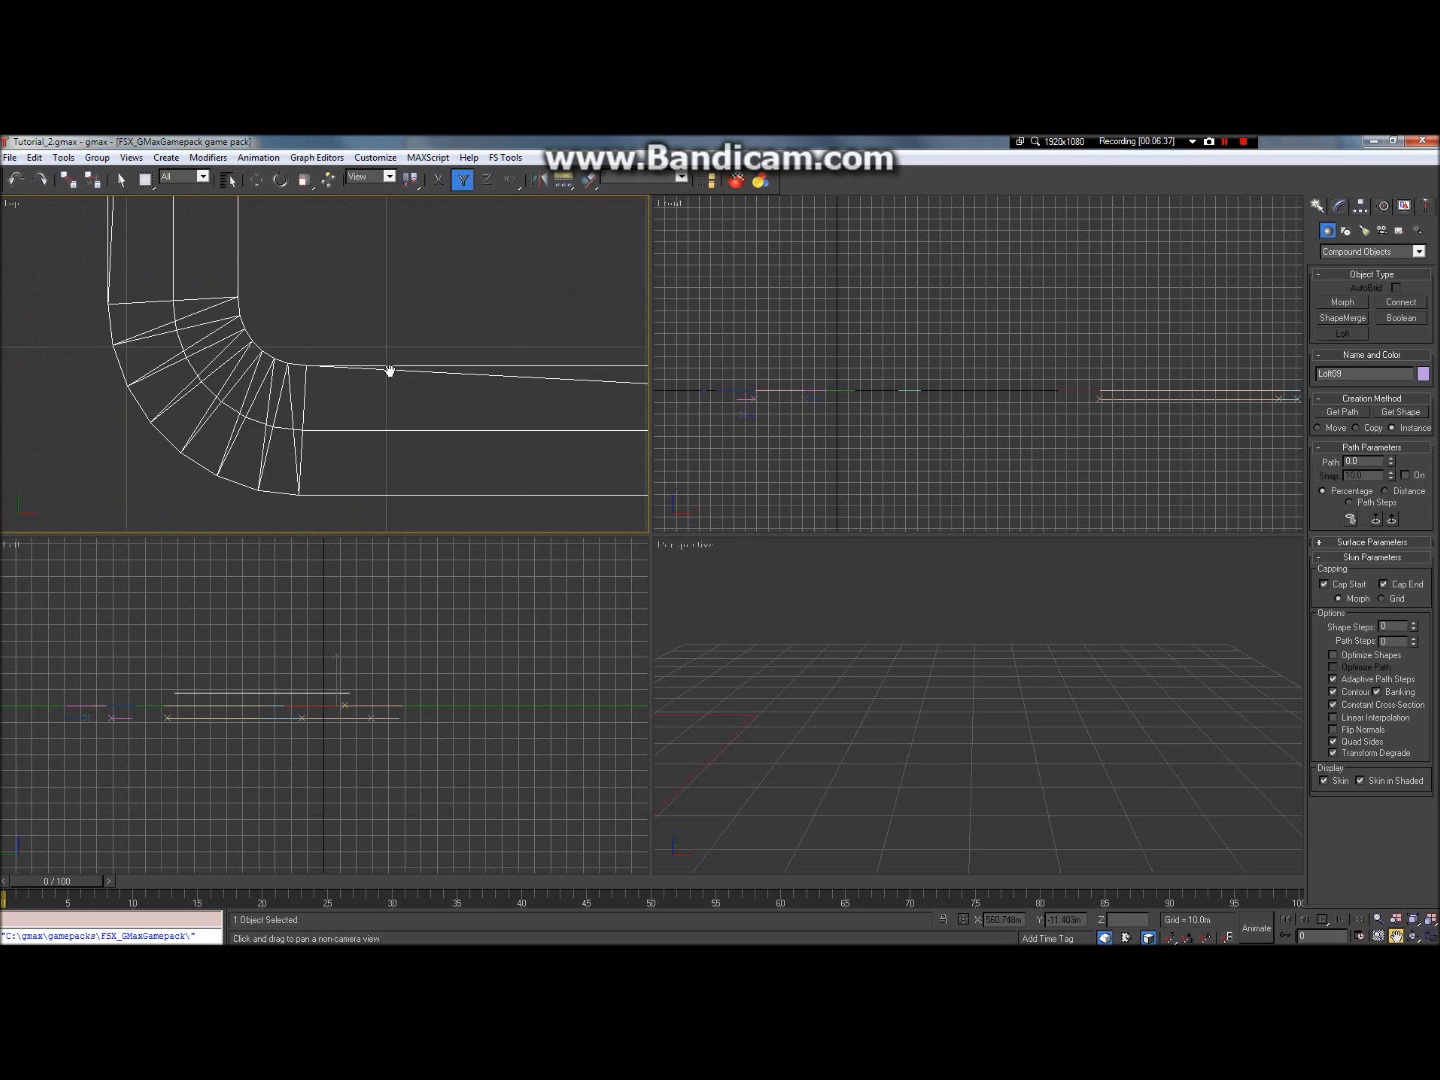
left_click_drag(225, 326, 385, 355)
scroll(477, 465, "down", 5)
scroll(477, 466, "up", 2)
left_click_drag(415, 482, 369, 421)
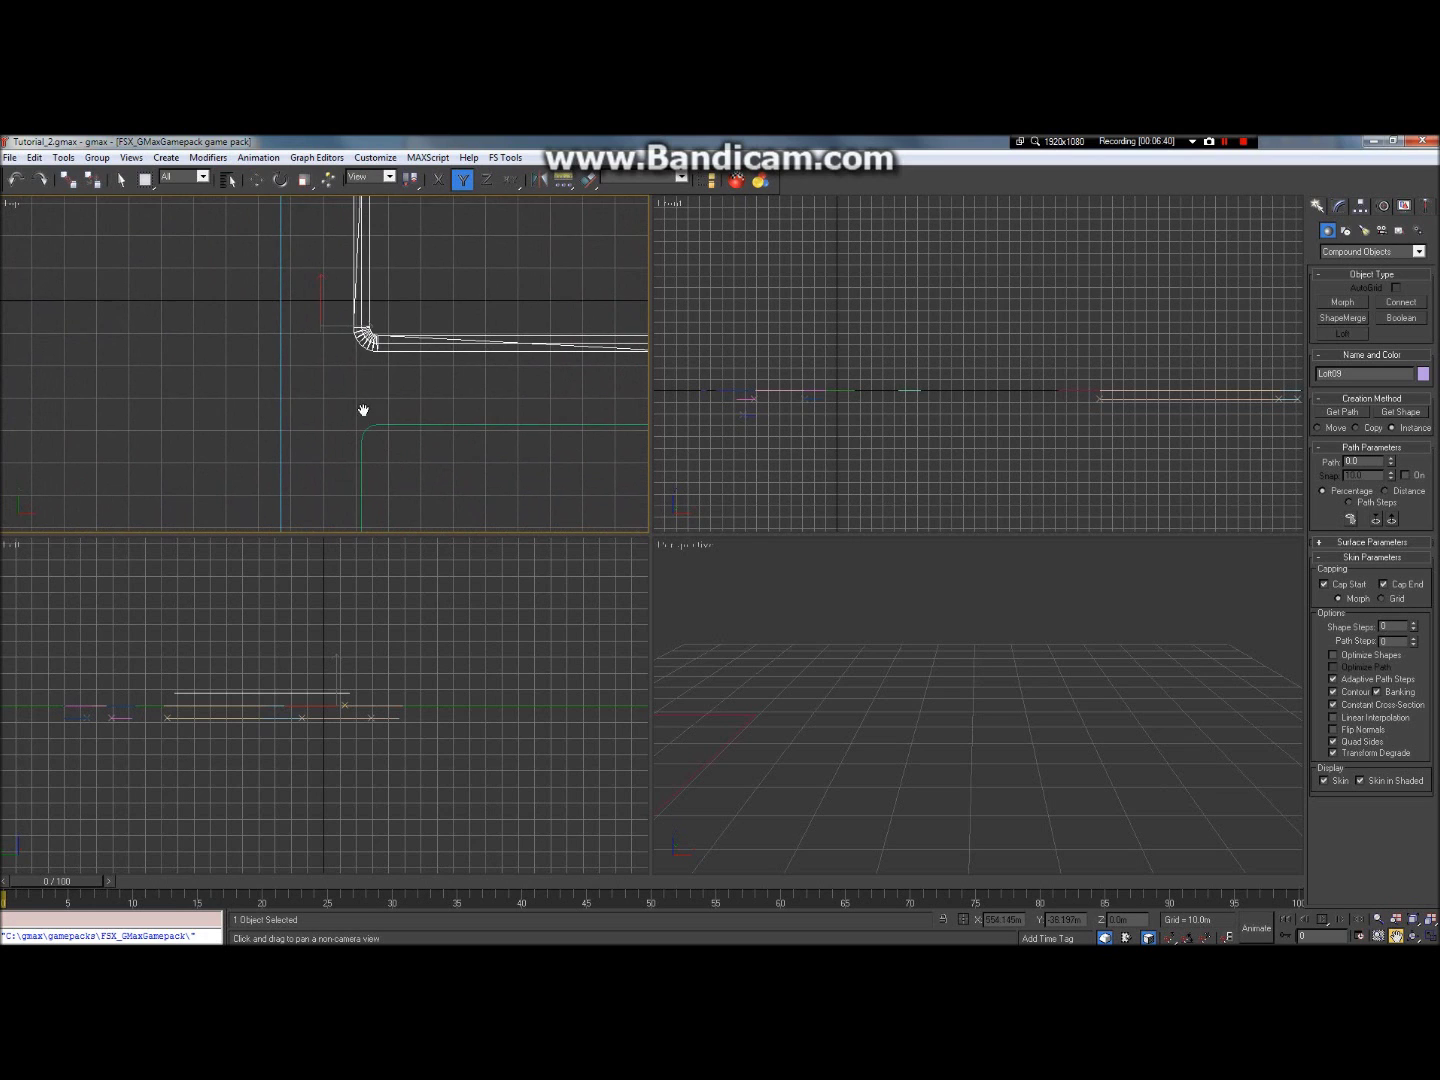
Step: Loft the Rectangle01 cross-section along the E_2 path to form the border around the T junction's lower inner corner
left_click(122, 180)
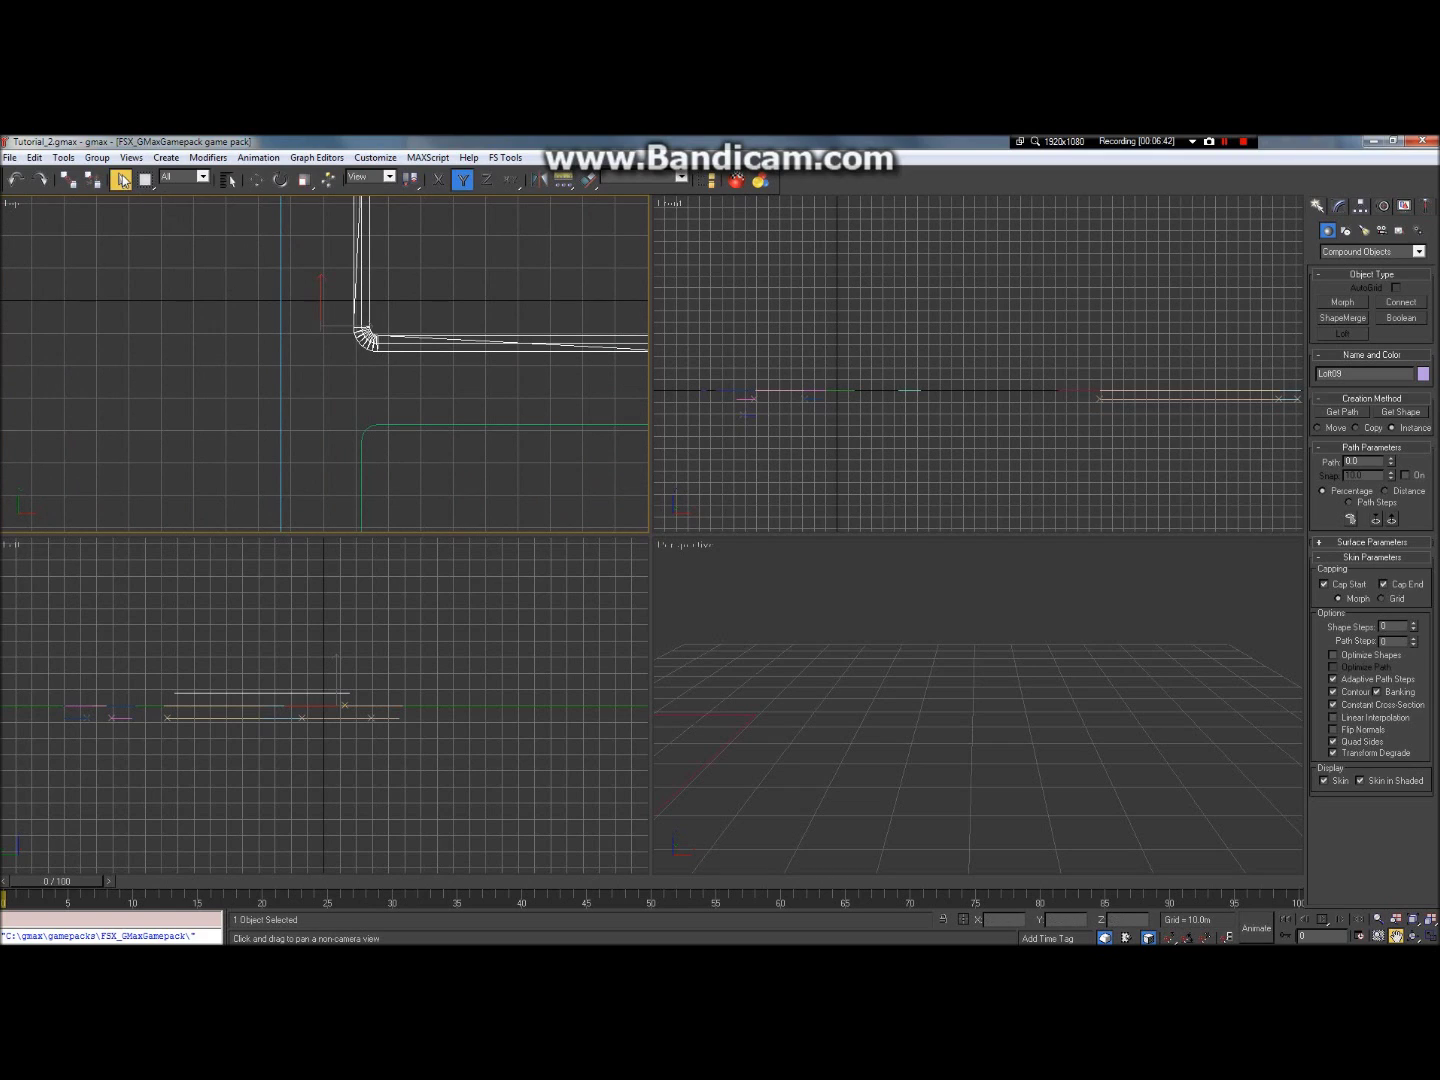
left_click(411, 427)
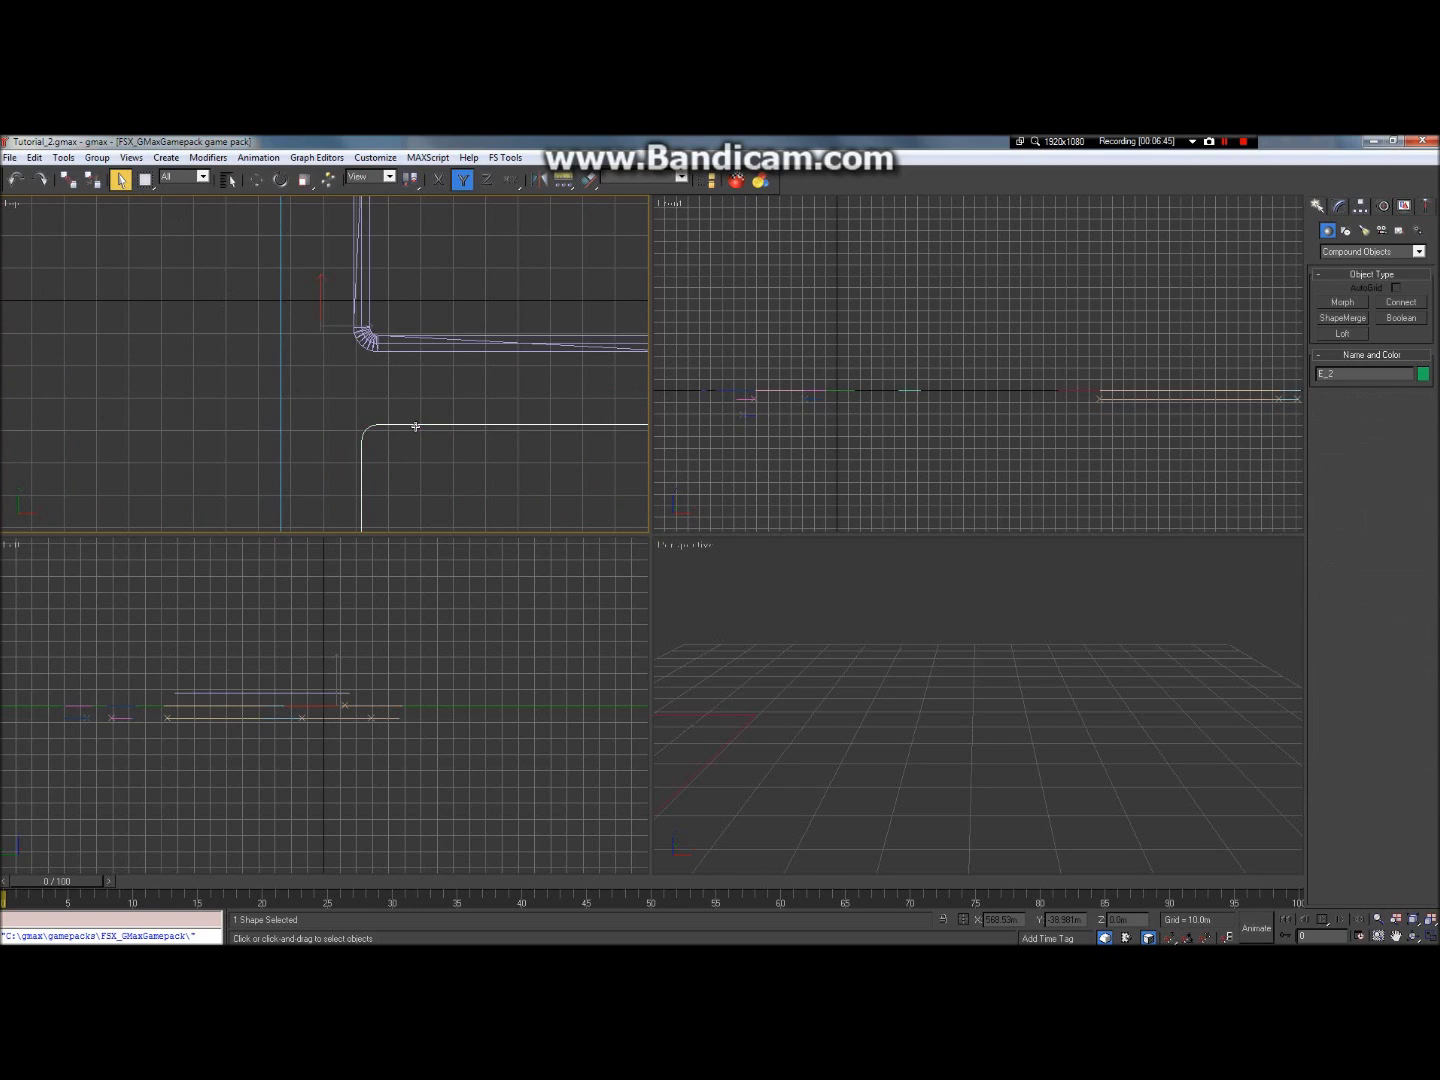
left_click(1360, 336)
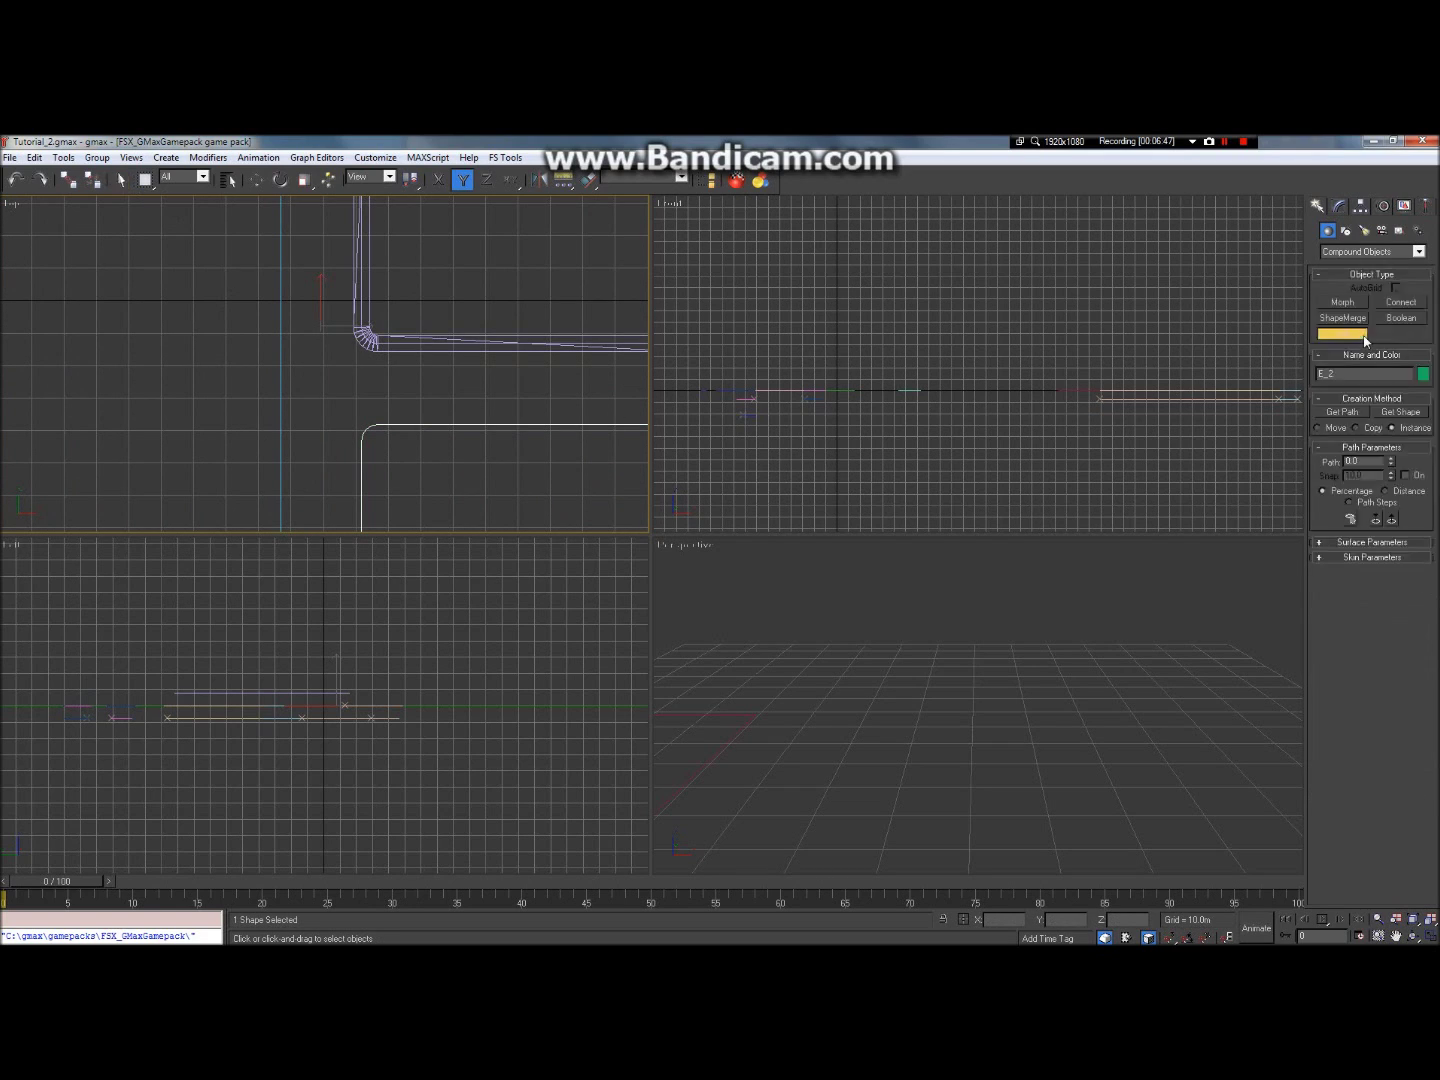
left_click(1393, 413)
left_click(228, 180)
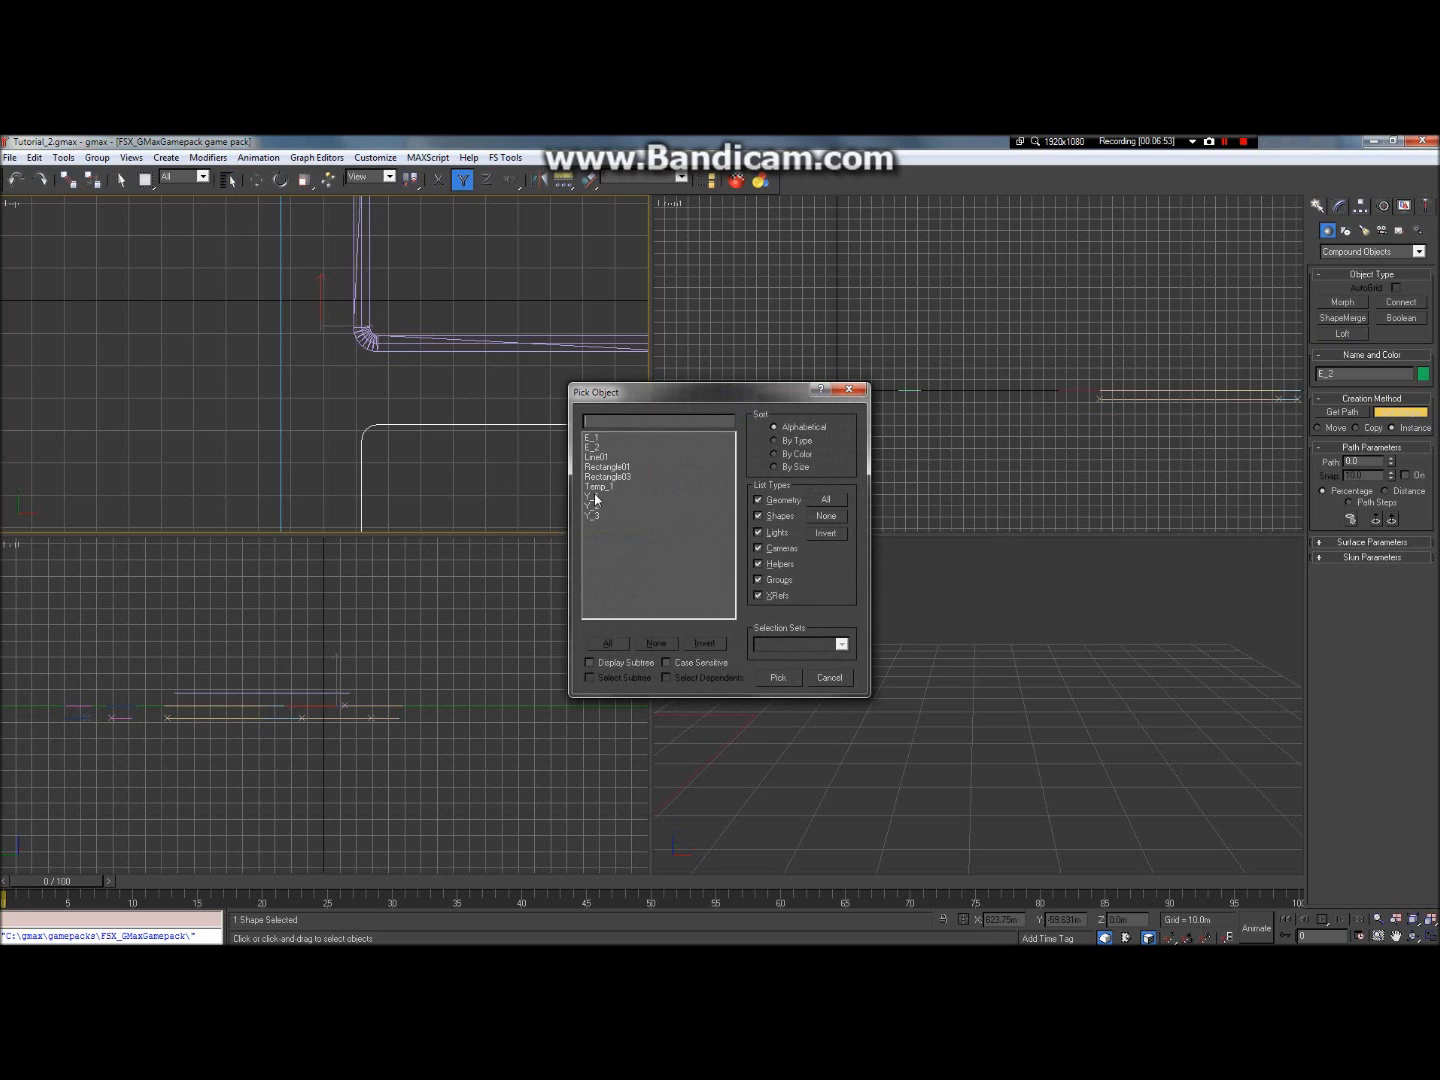
left_click(628, 465)
double_click(630, 467)
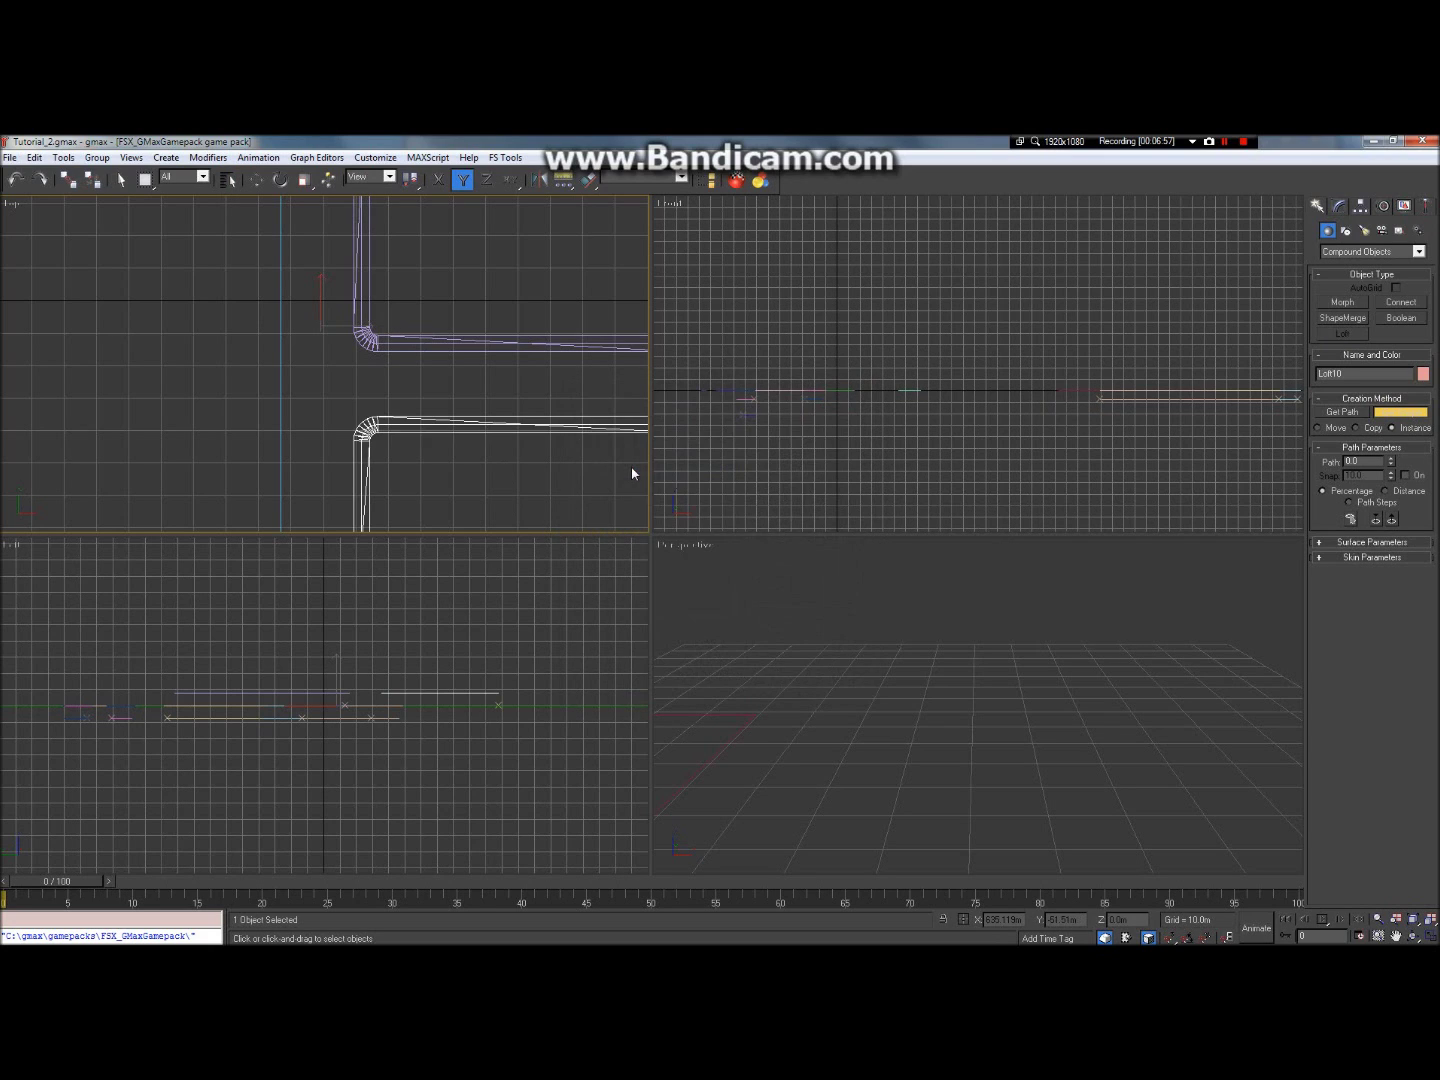
Step: Create a linear shape named E_3 from the long straight outer edge of the T-shaped poly
left_click(1396, 936)
left_click_drag(504, 461, 481, 392)
left_click_drag(601, 364, 385, 286)
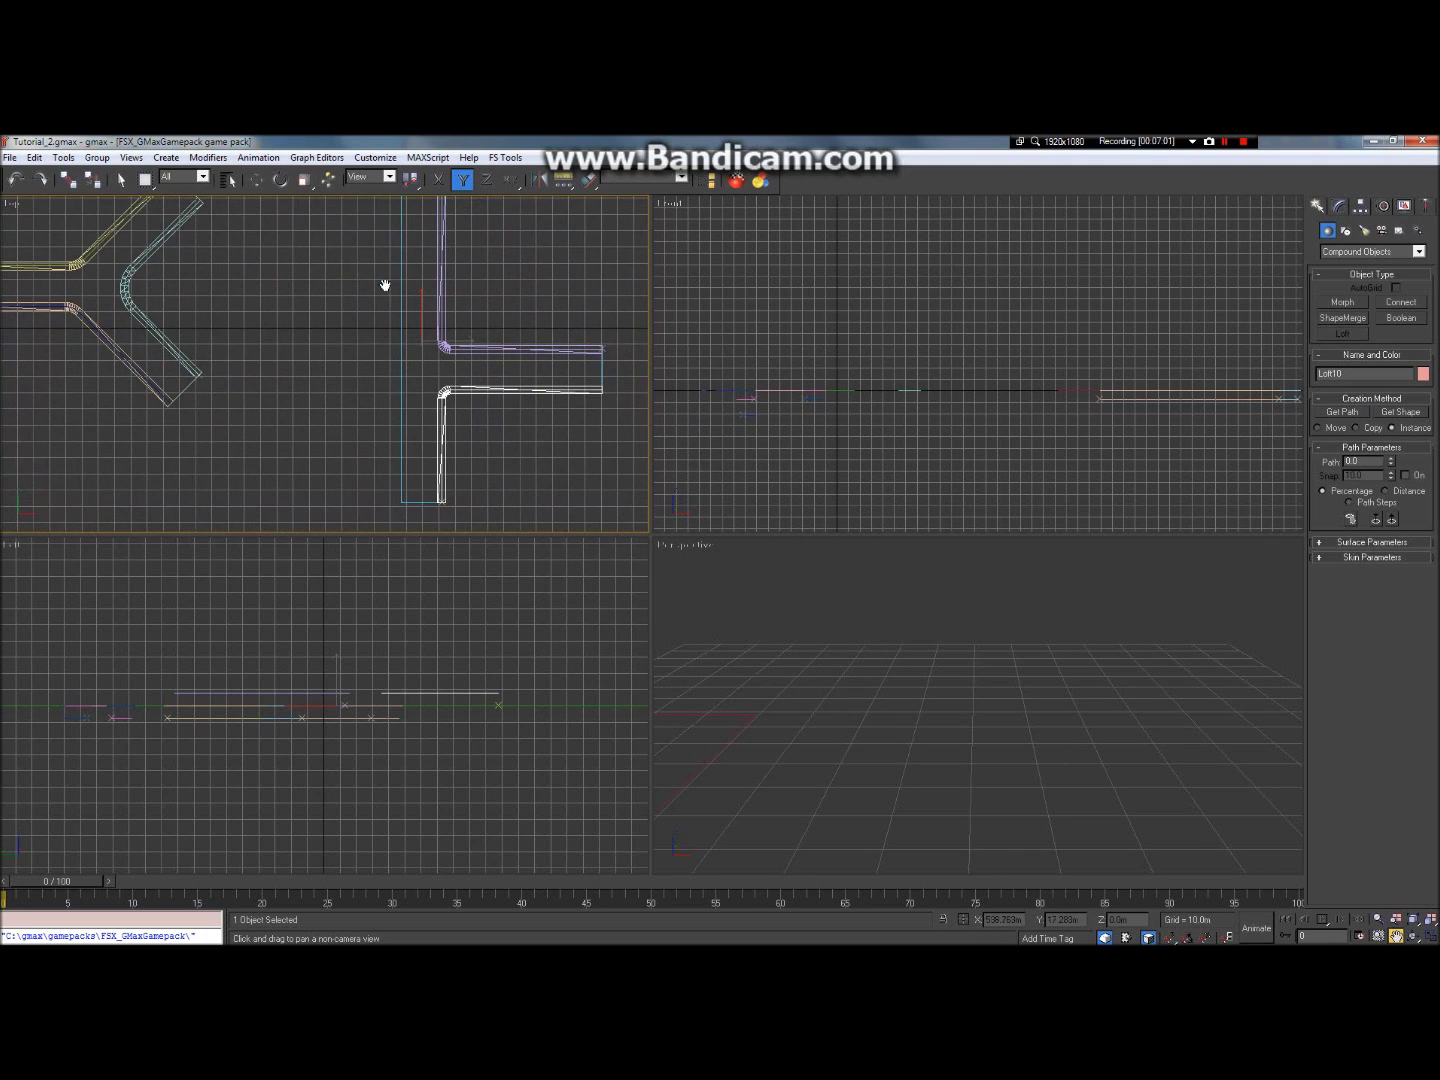
left_click(122, 178)
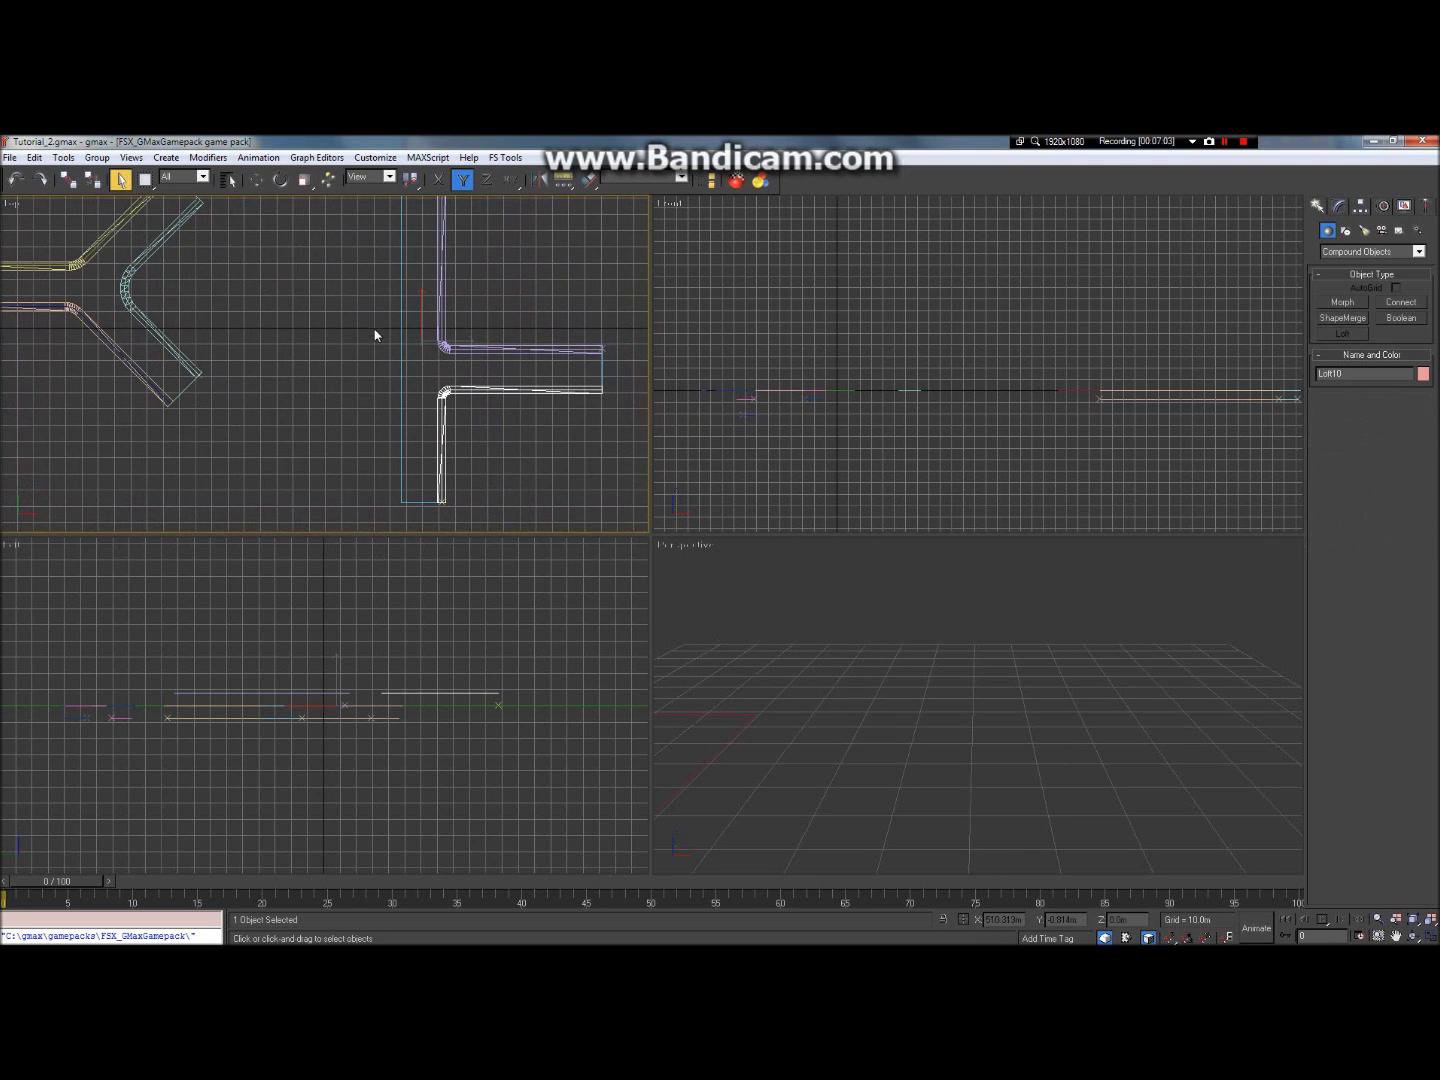
left_click(403, 353)
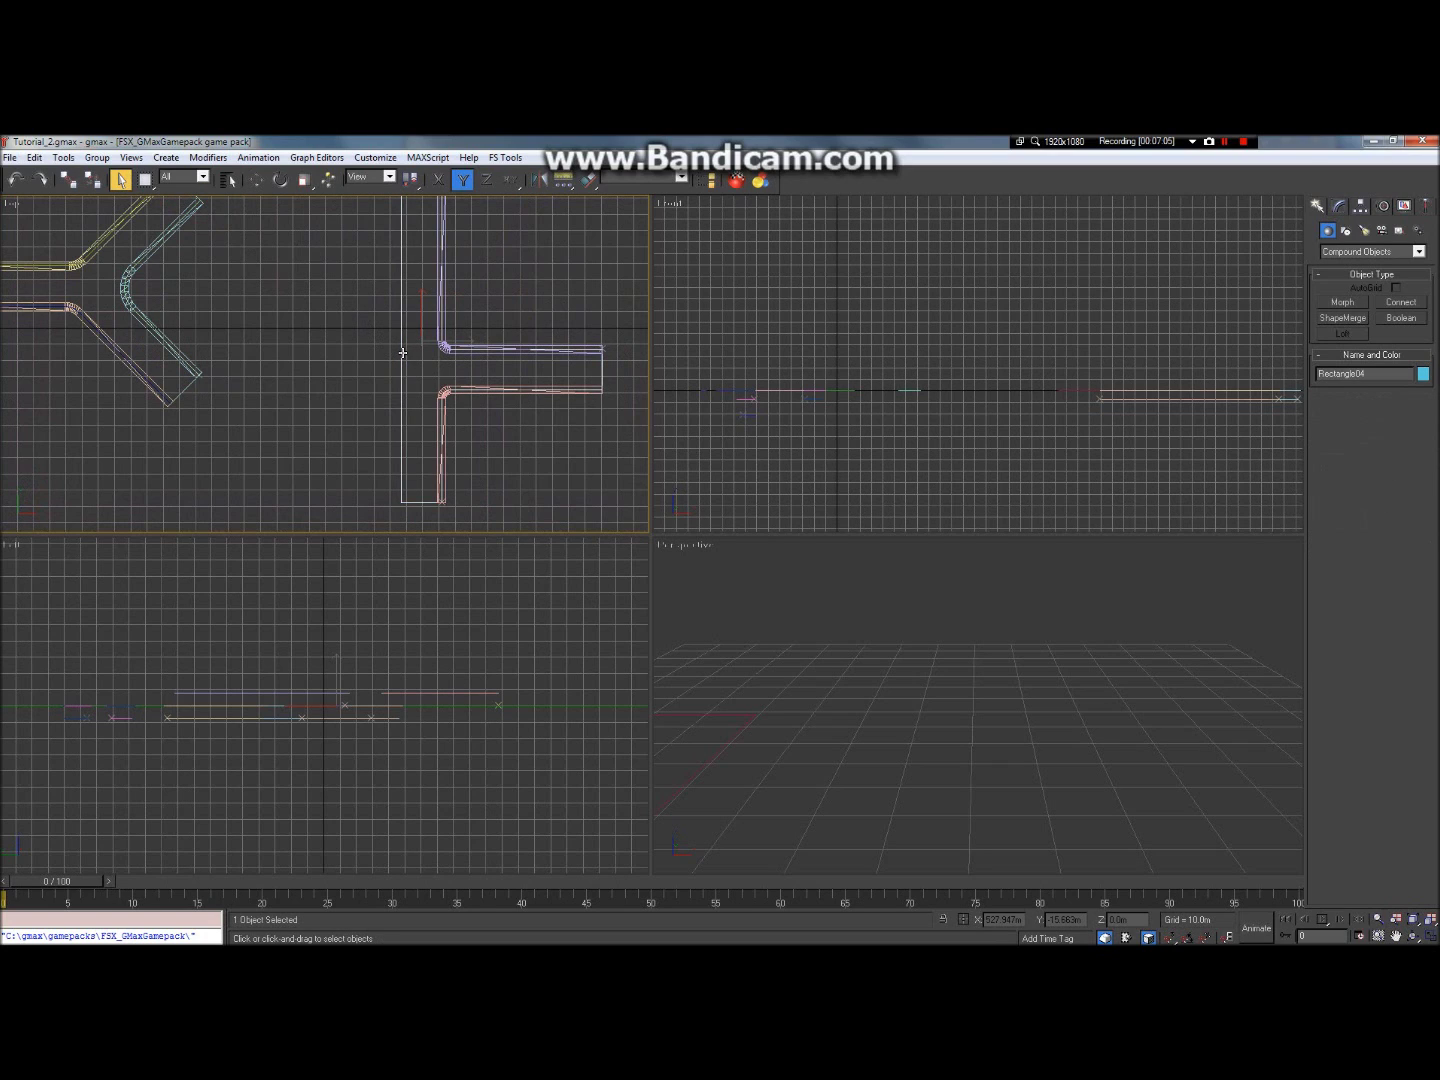
scroll(402, 352, "up", 4)
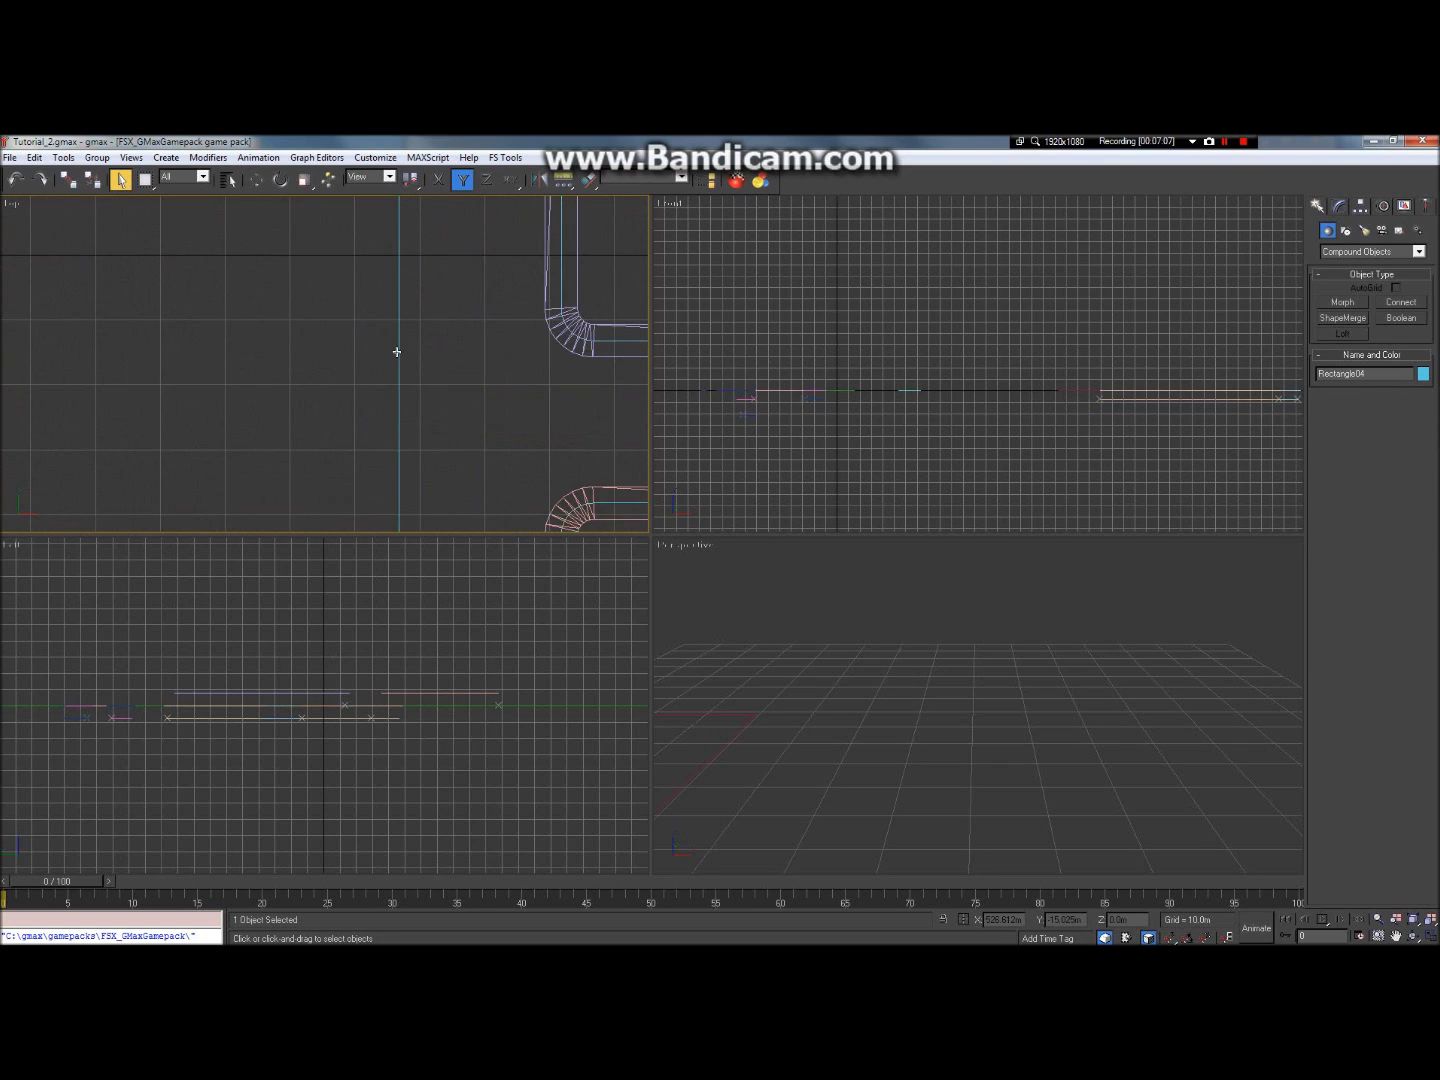
right_click(400, 352)
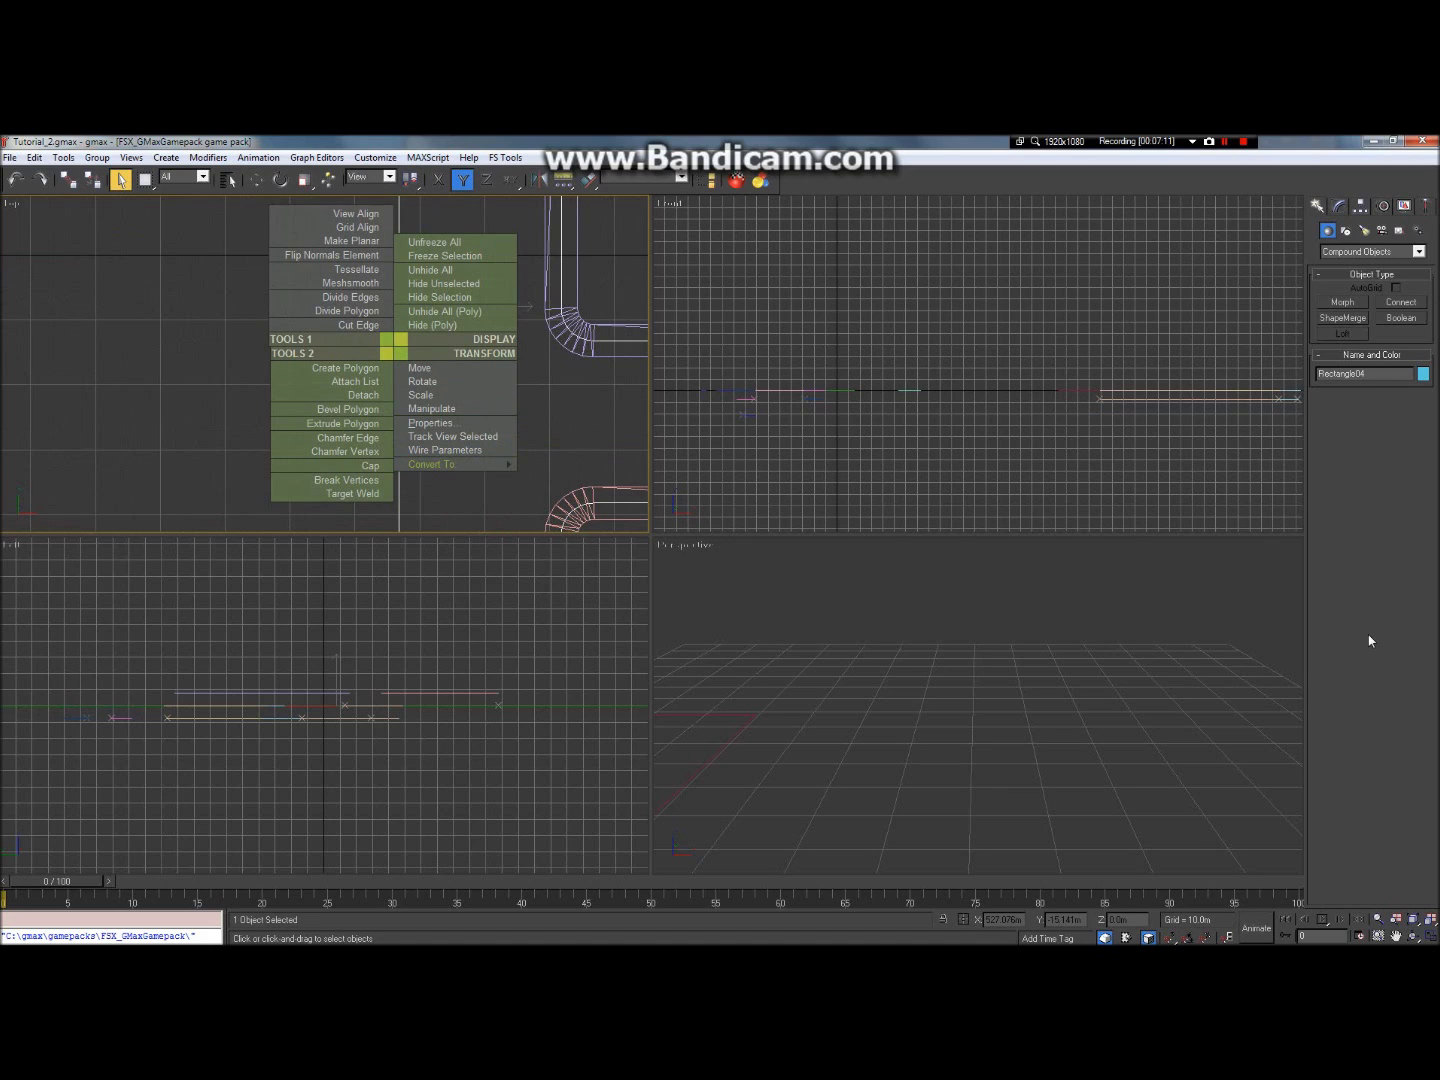
left_click(205, 368)
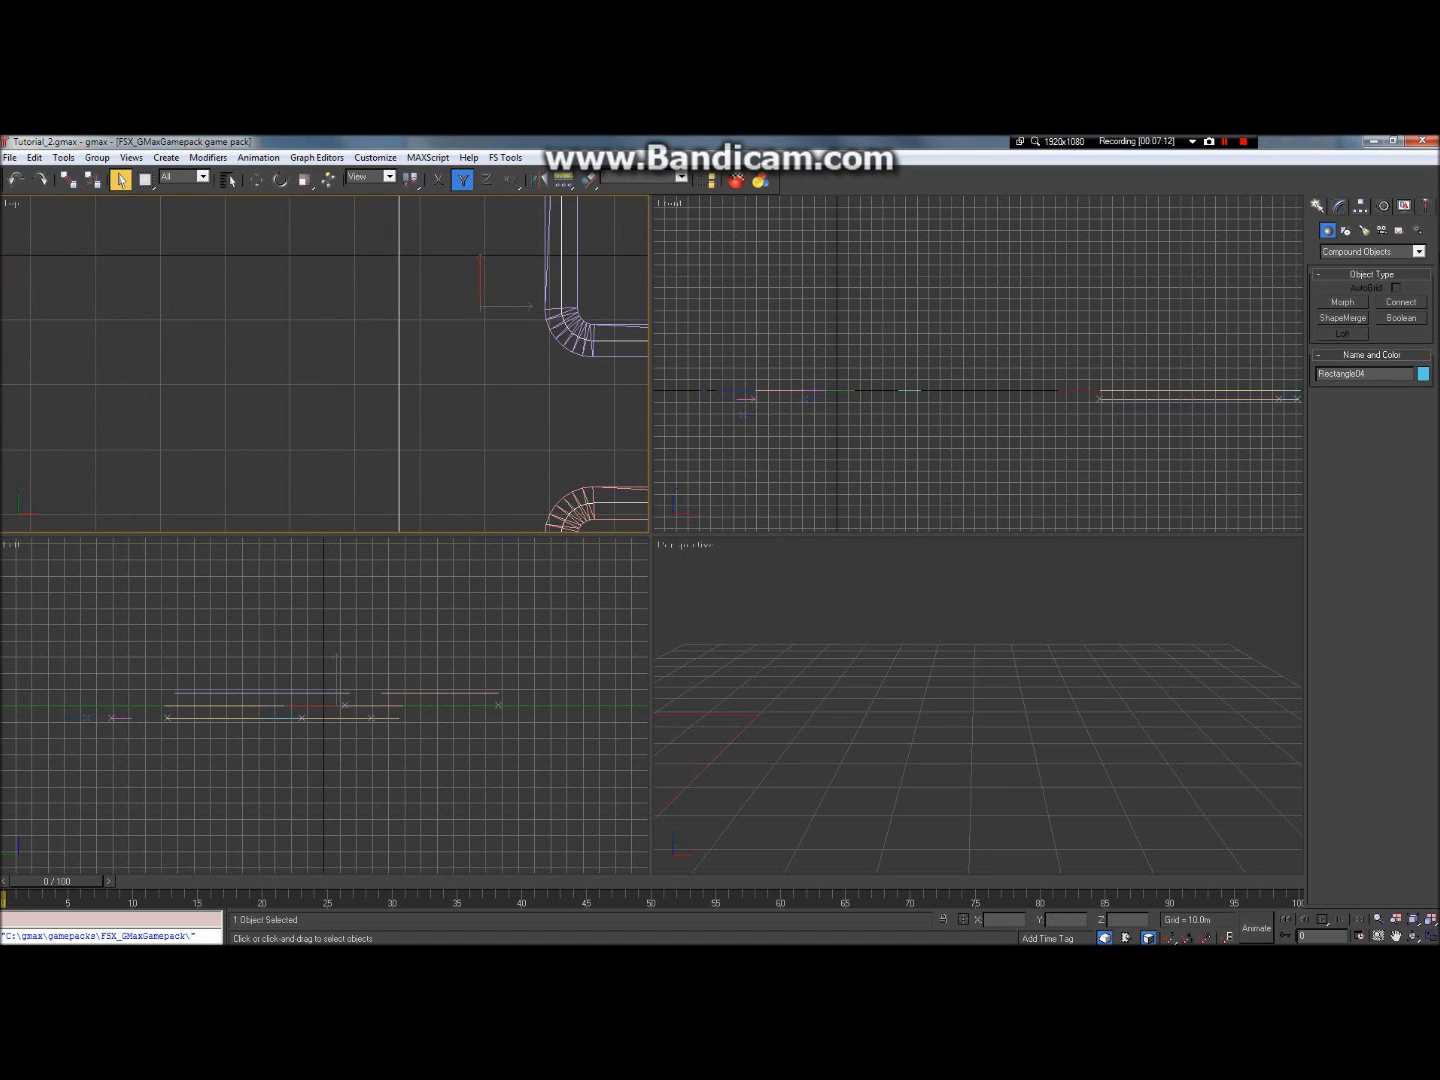
left_click(1342, 206)
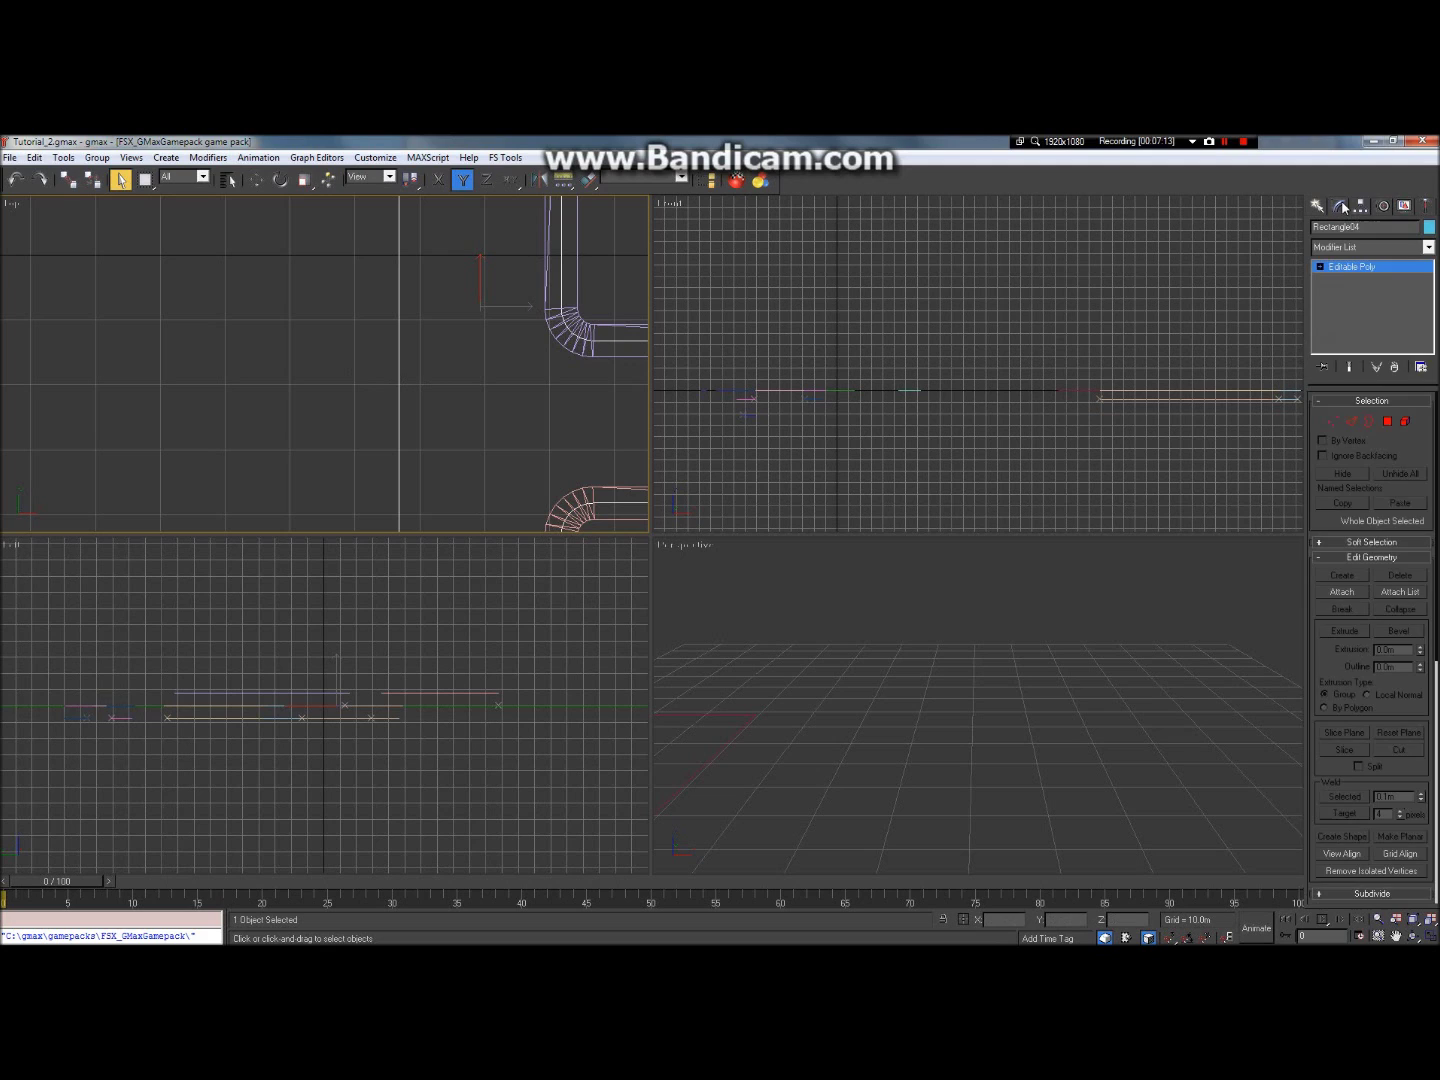
left_click(1351, 421)
left_click(401, 395)
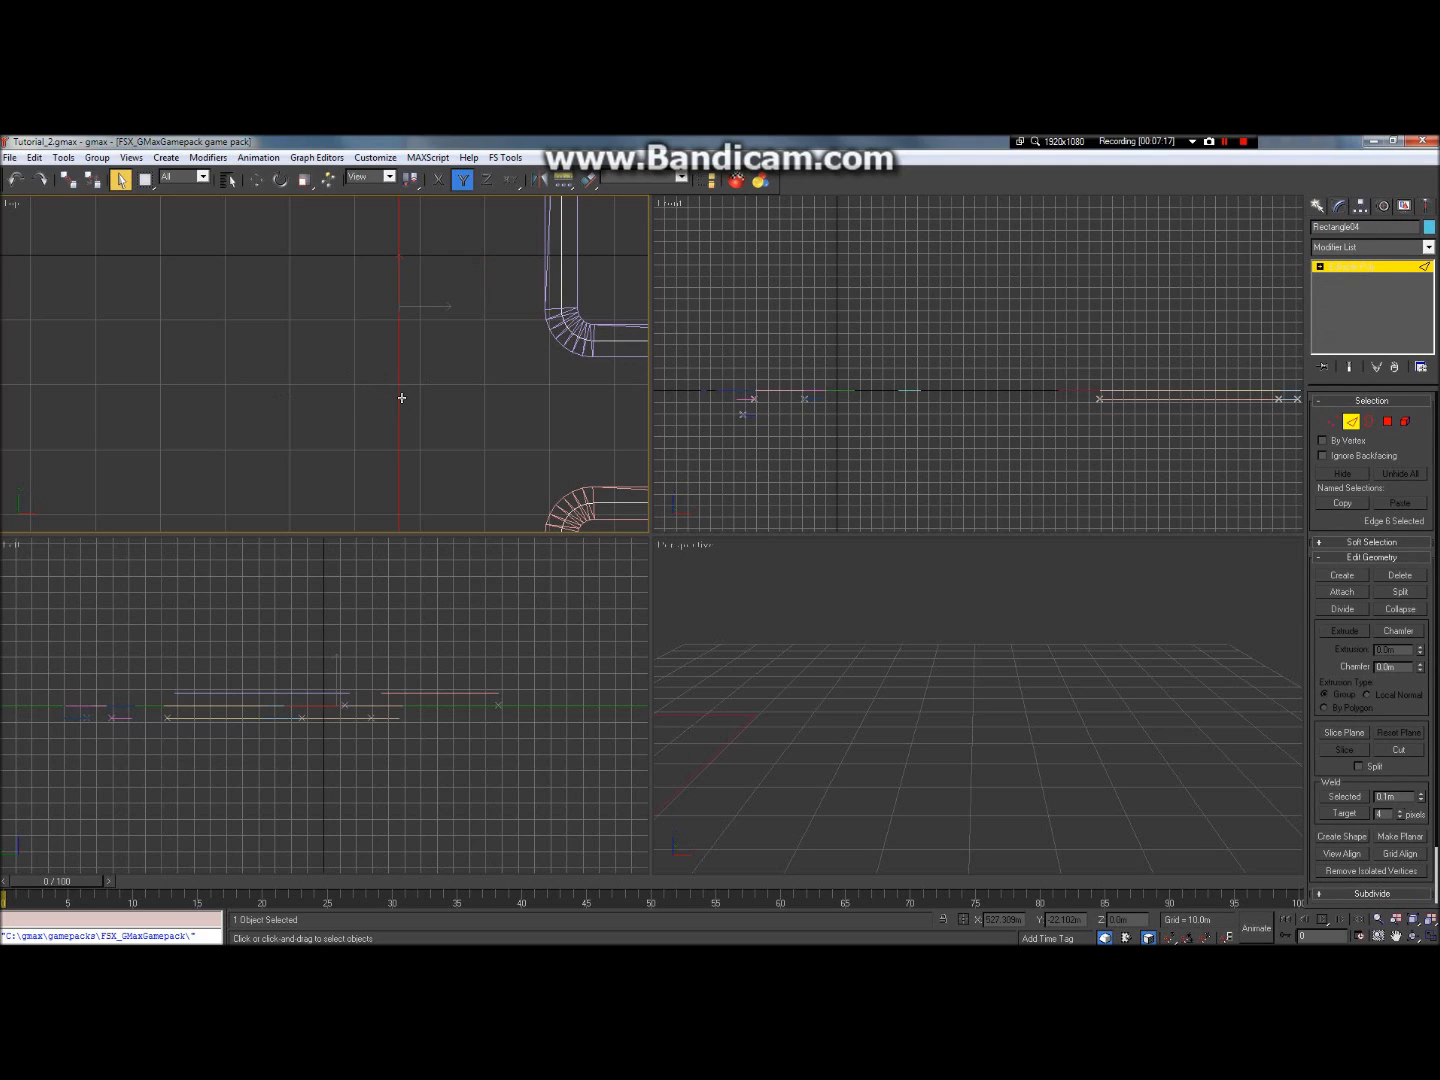
left_click(1346, 833)
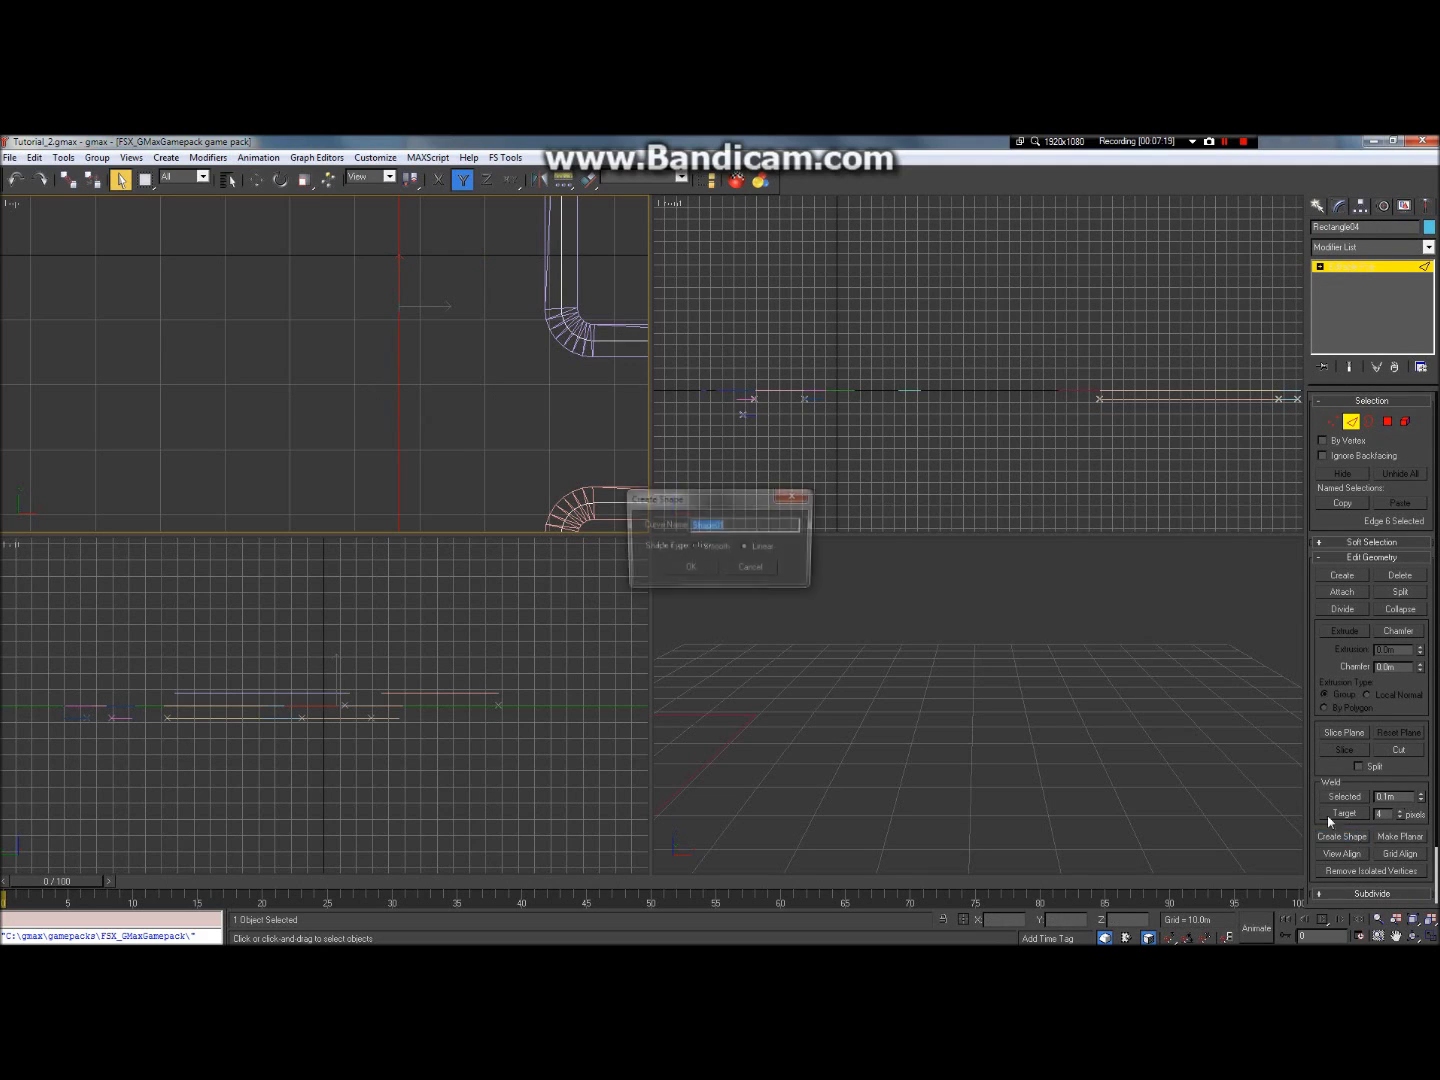
type("E_3")
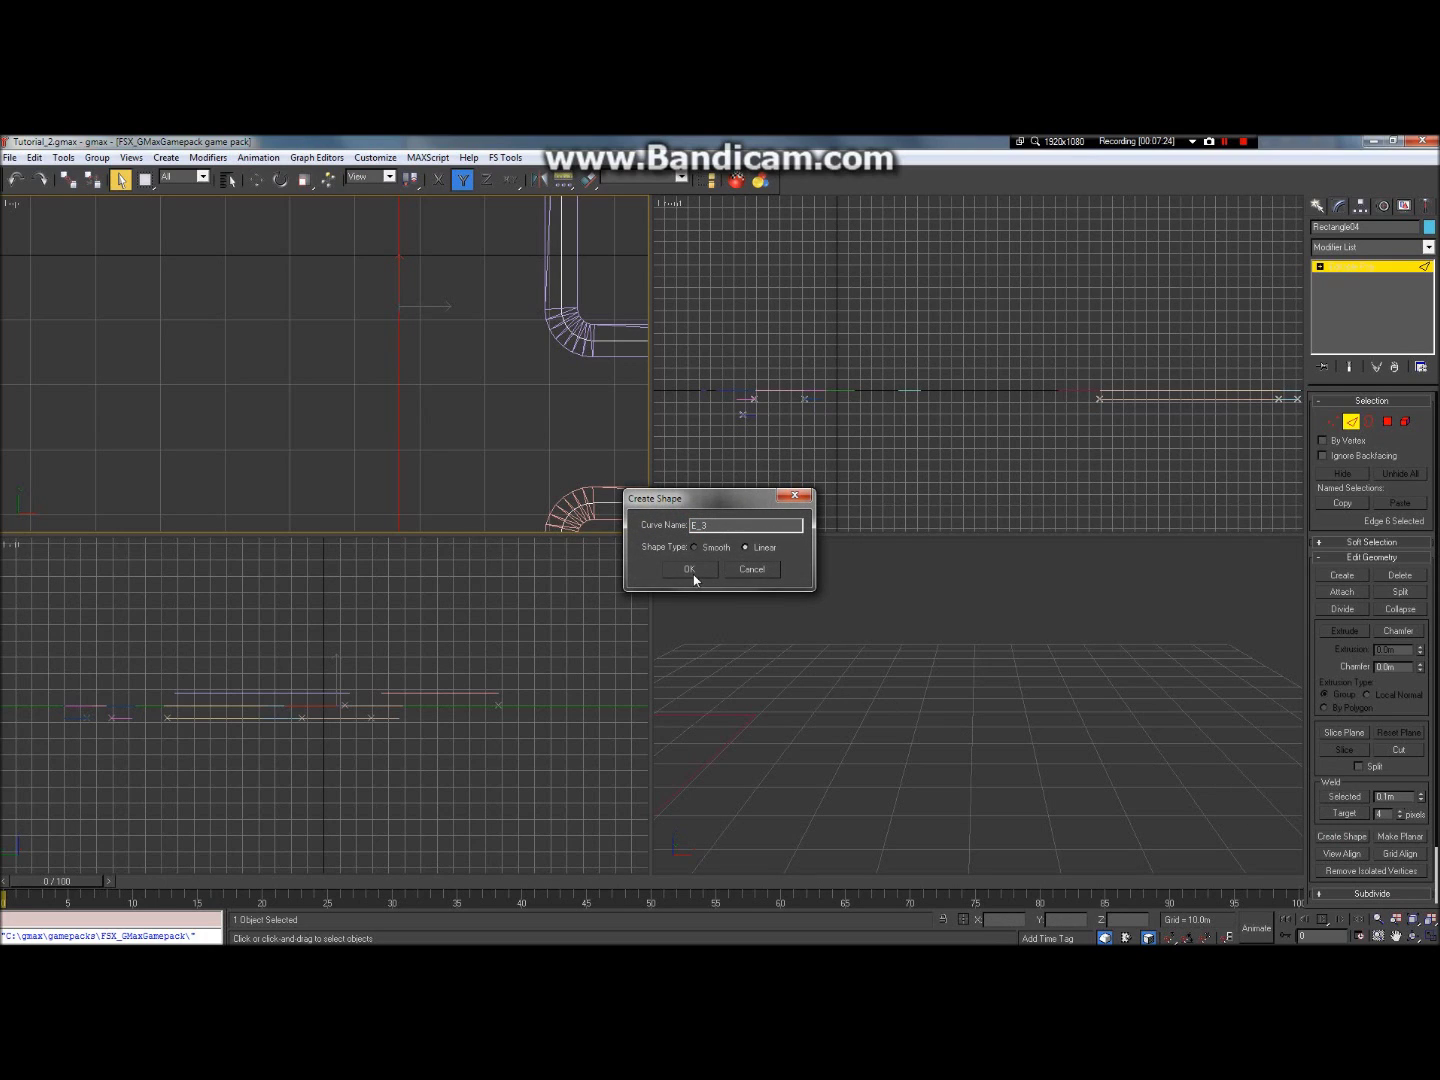
left_click(690, 570)
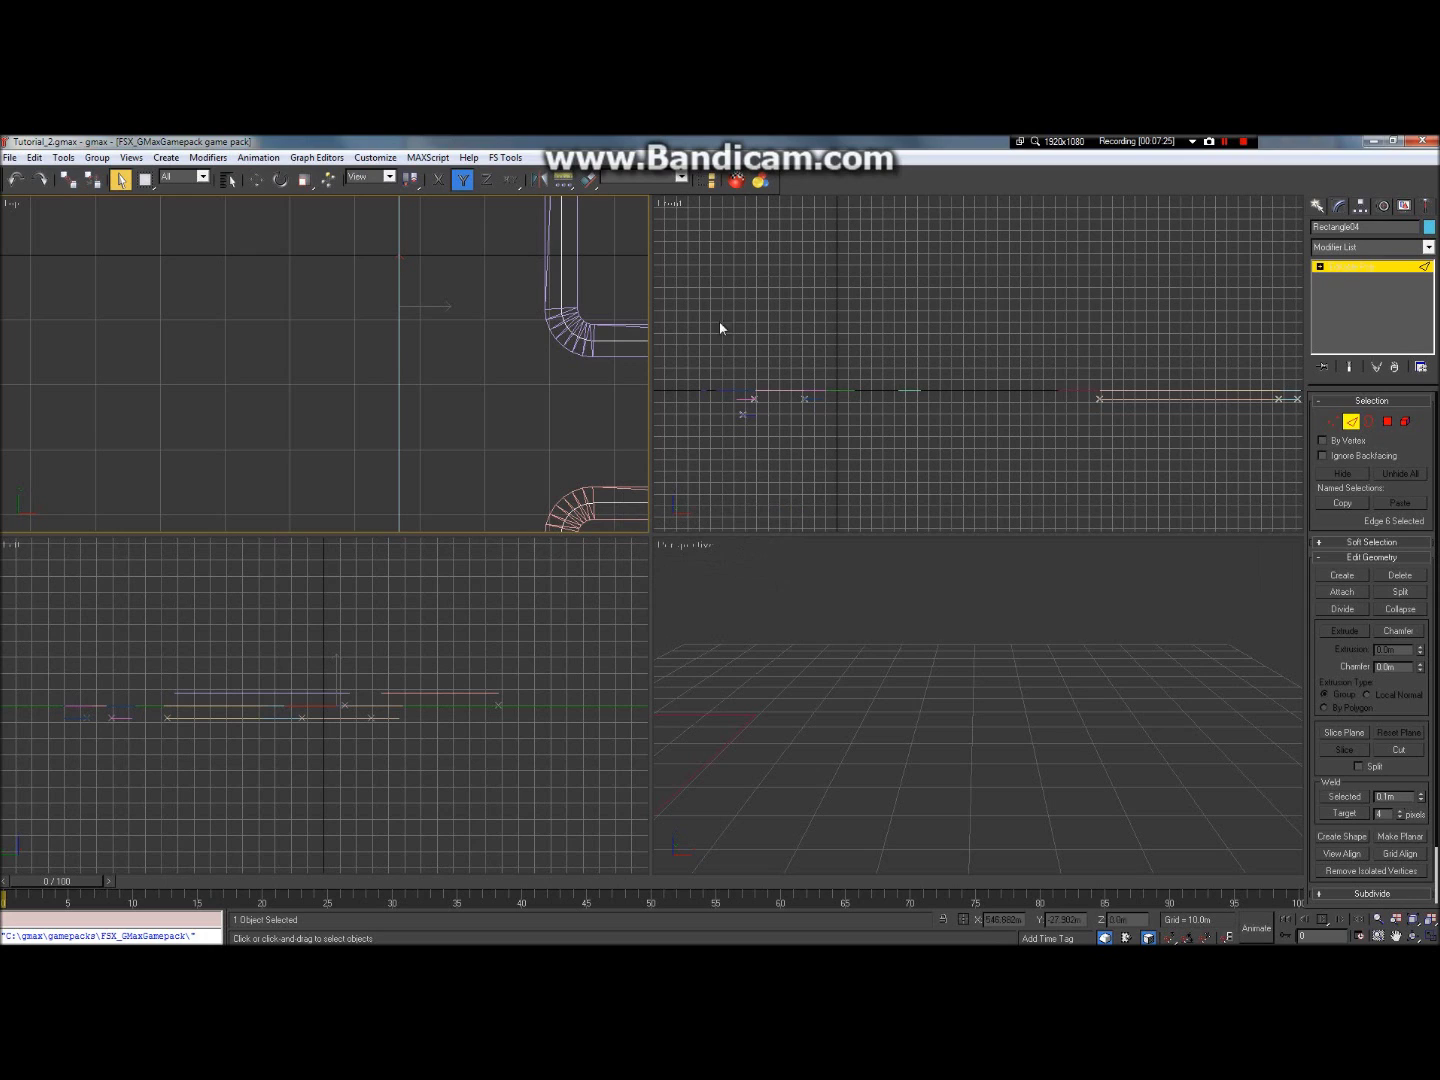
Step: Leave edge editing, select the E_3 shape, and loft the Rectangle01 cross-section along it as the T junction's straight outer border
left_click(1317, 208)
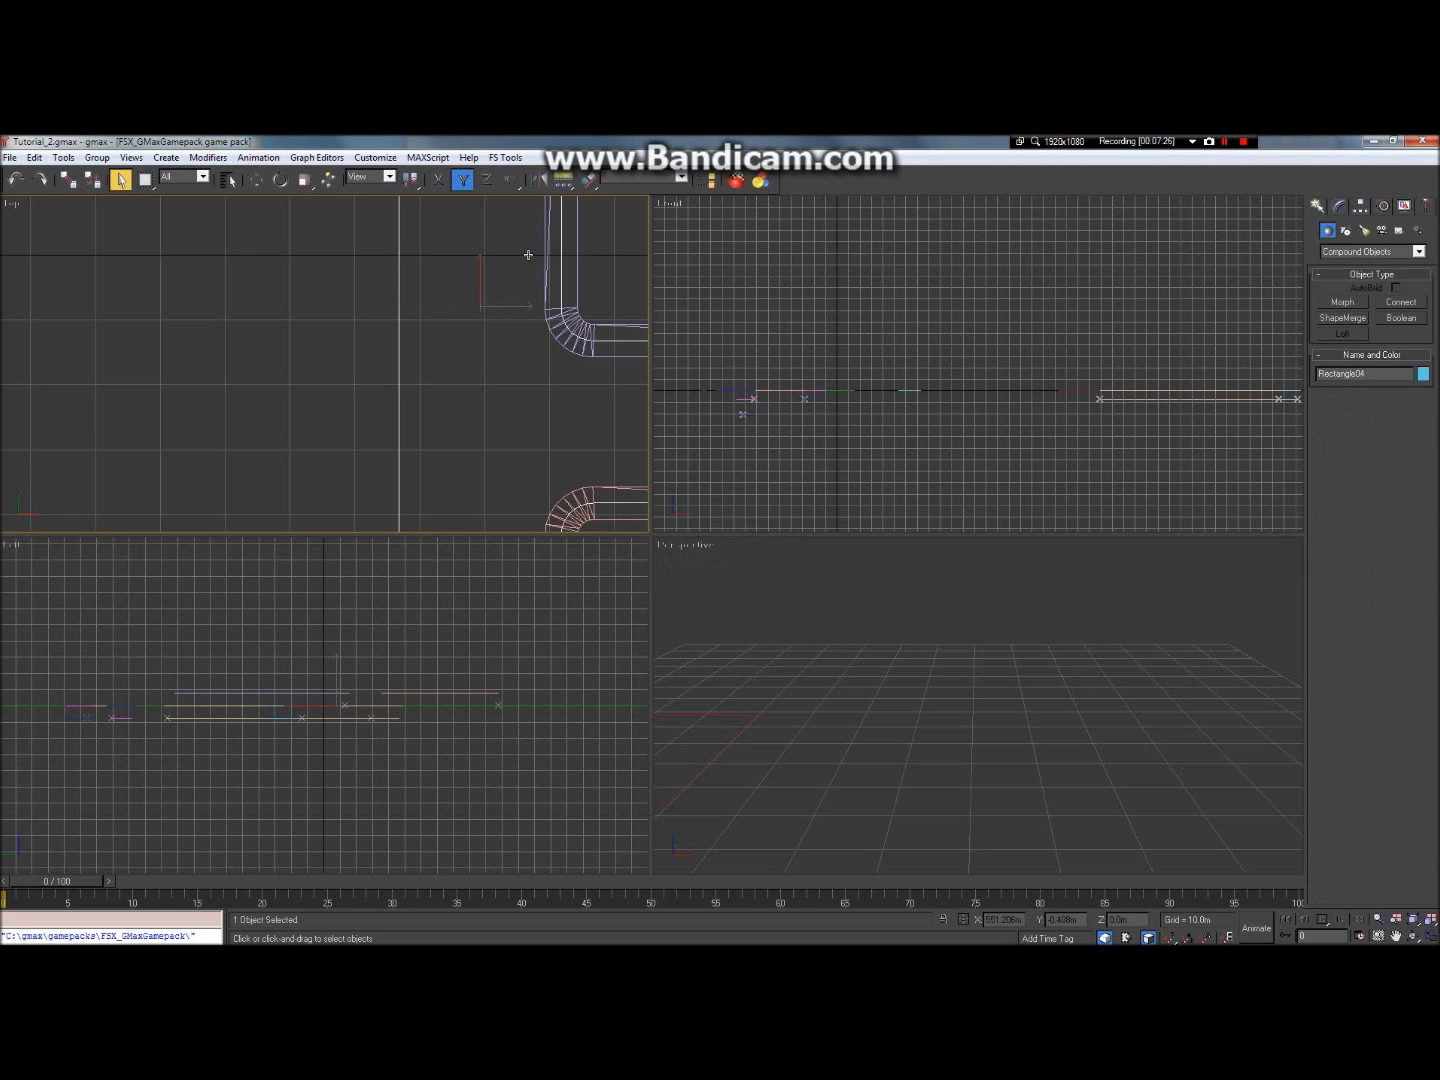
left_click(397, 338)
scroll(419, 342, "down", 3)
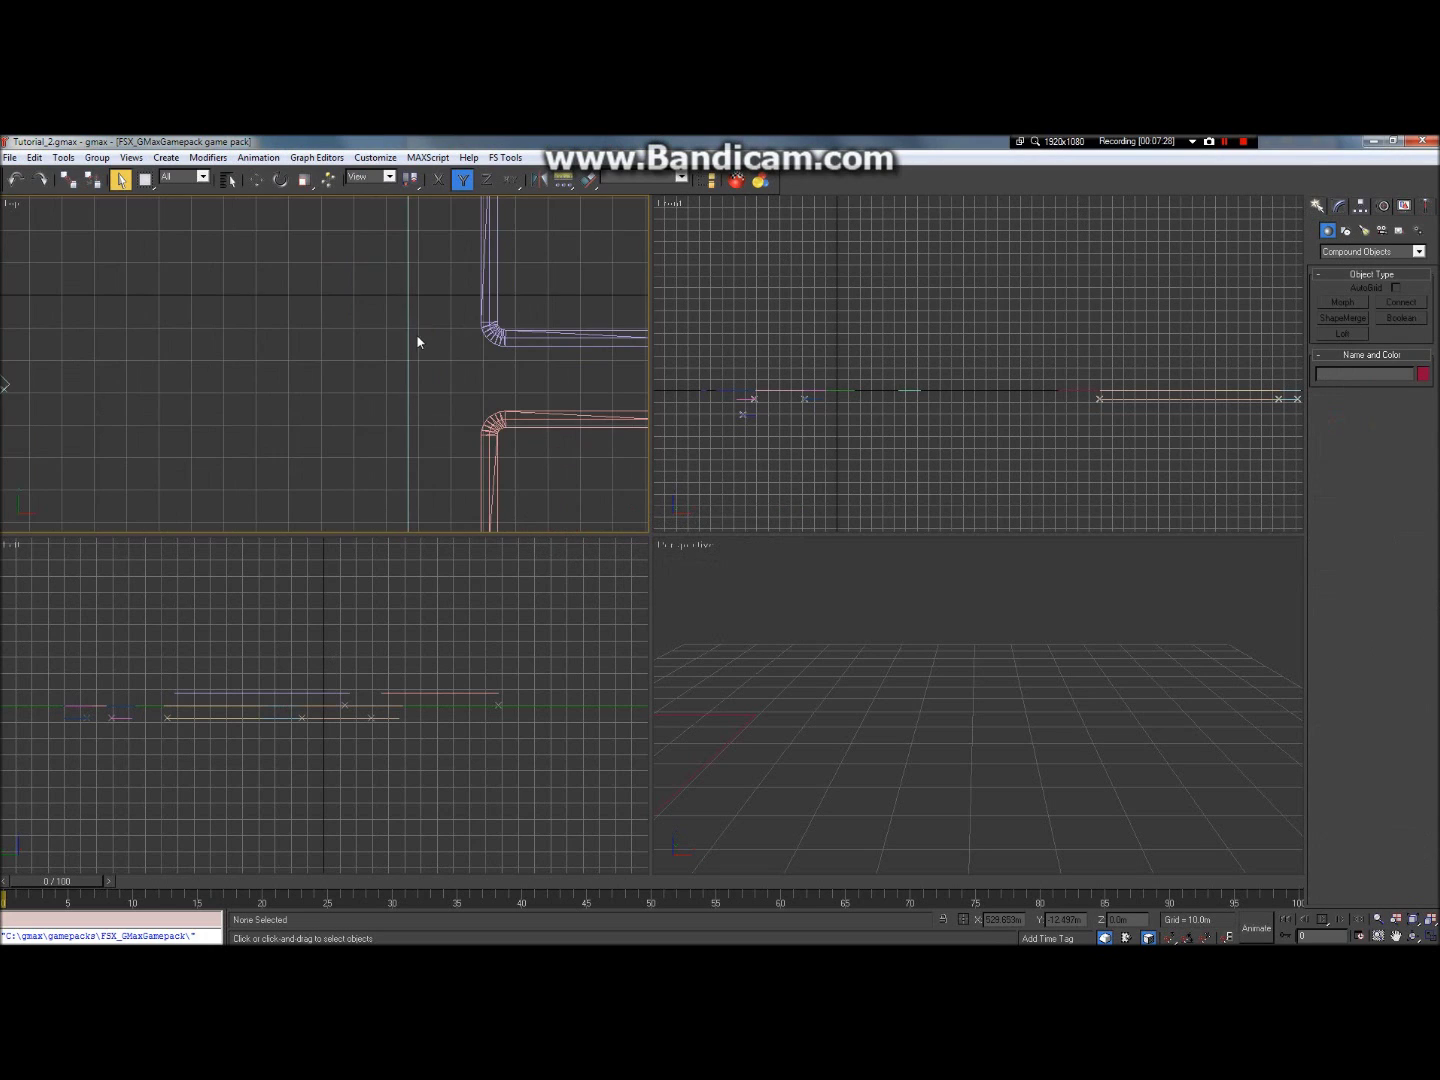
scroll(409, 337, "down", 5)
left_click(418, 337)
left_click(1340, 335)
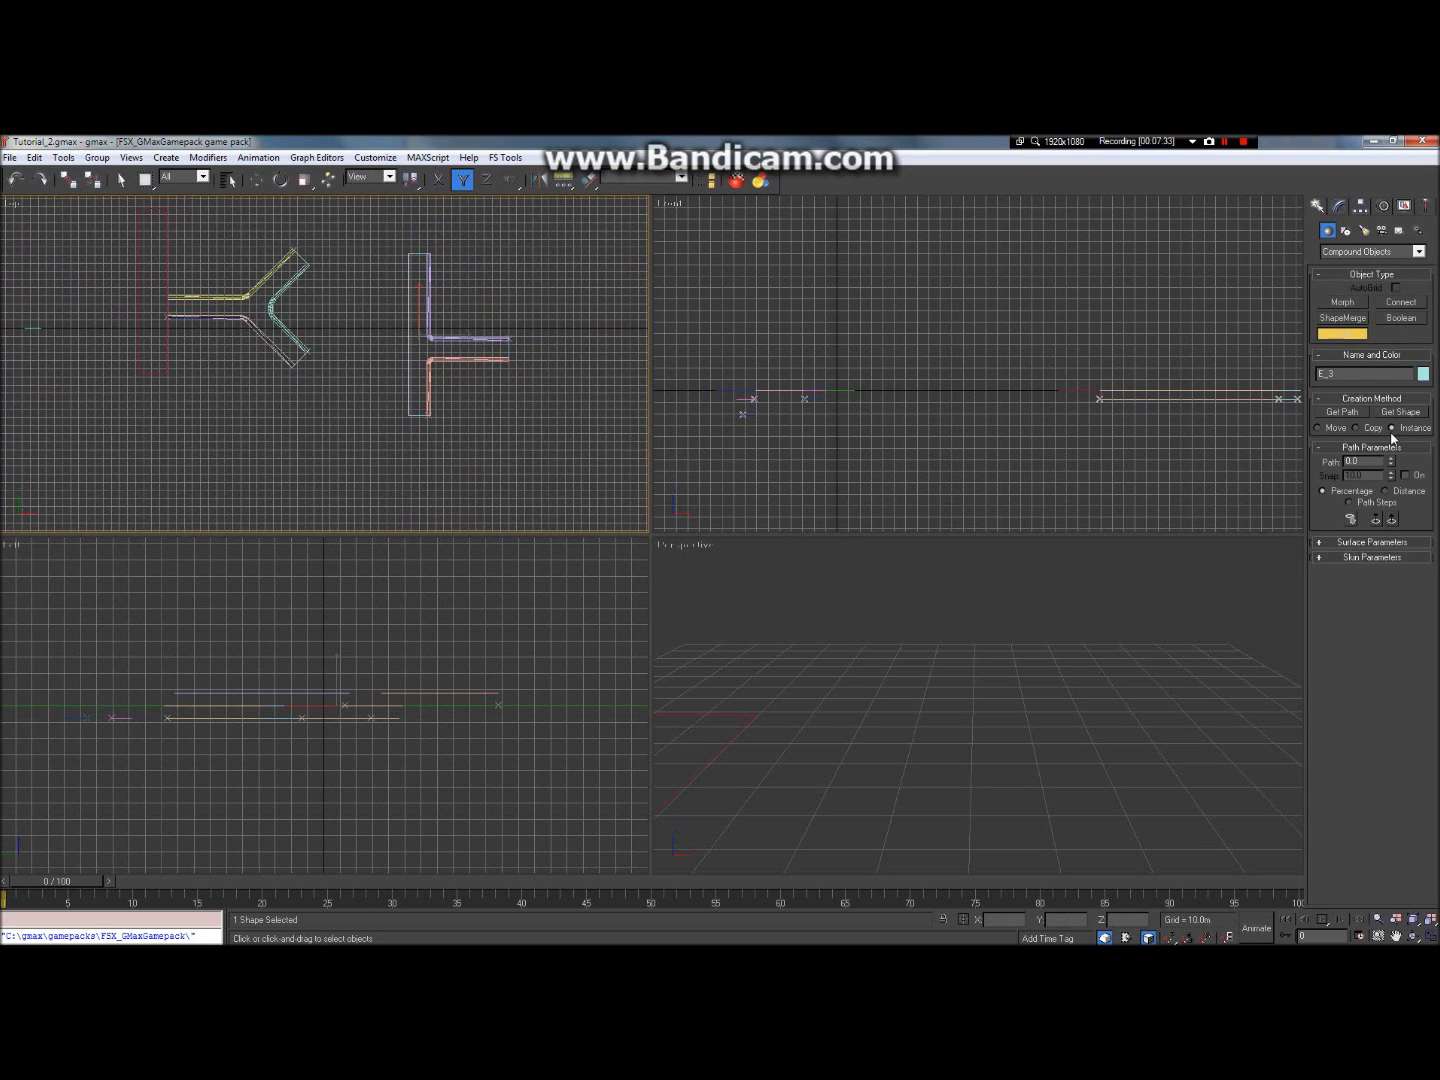
left_click(1400, 412)
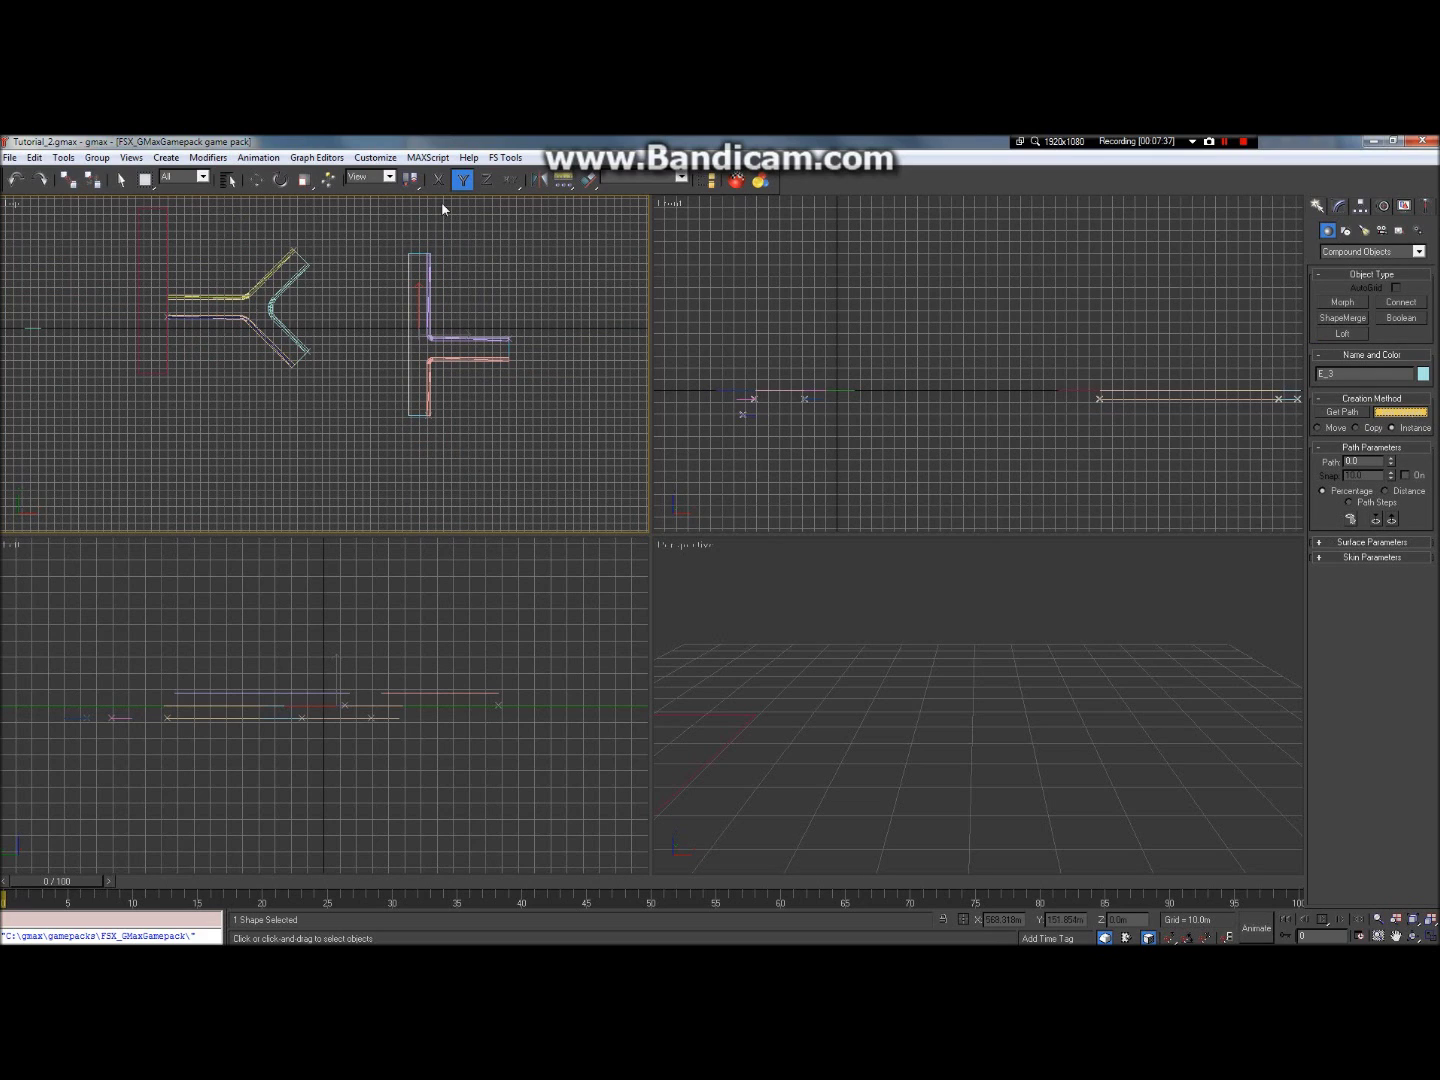
left_click(229, 179)
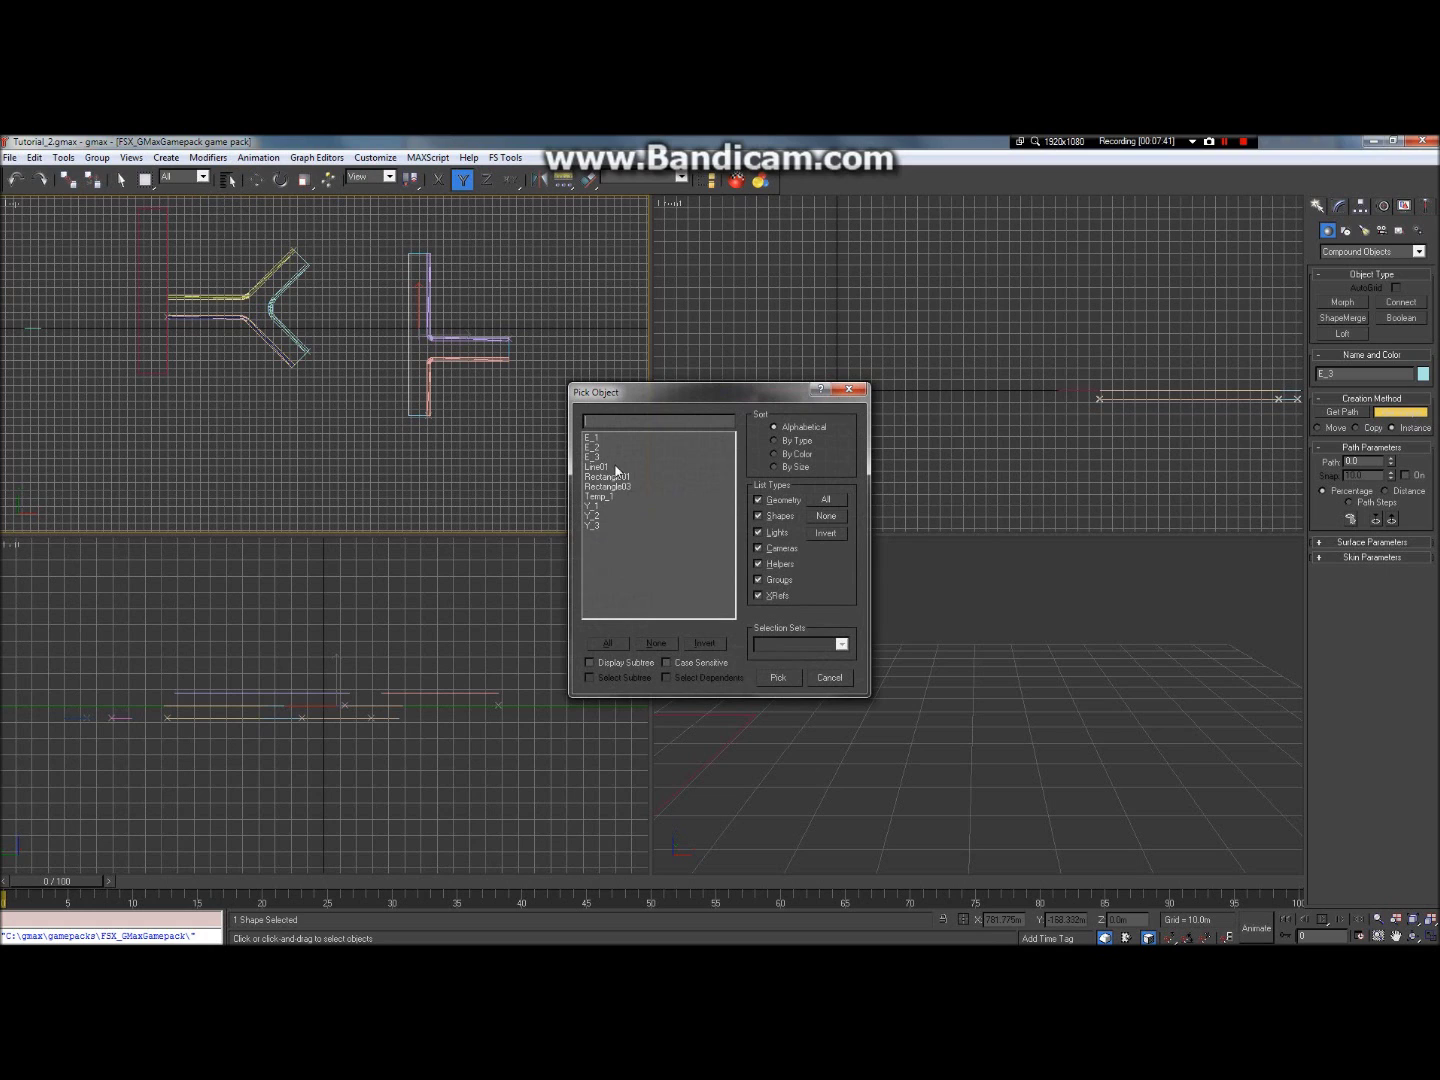
double_click(625, 477)
Step: Examine the three lofted borders of the T junction and the surrounding layout with the Y junction
scroll(321, 409, "up", 5)
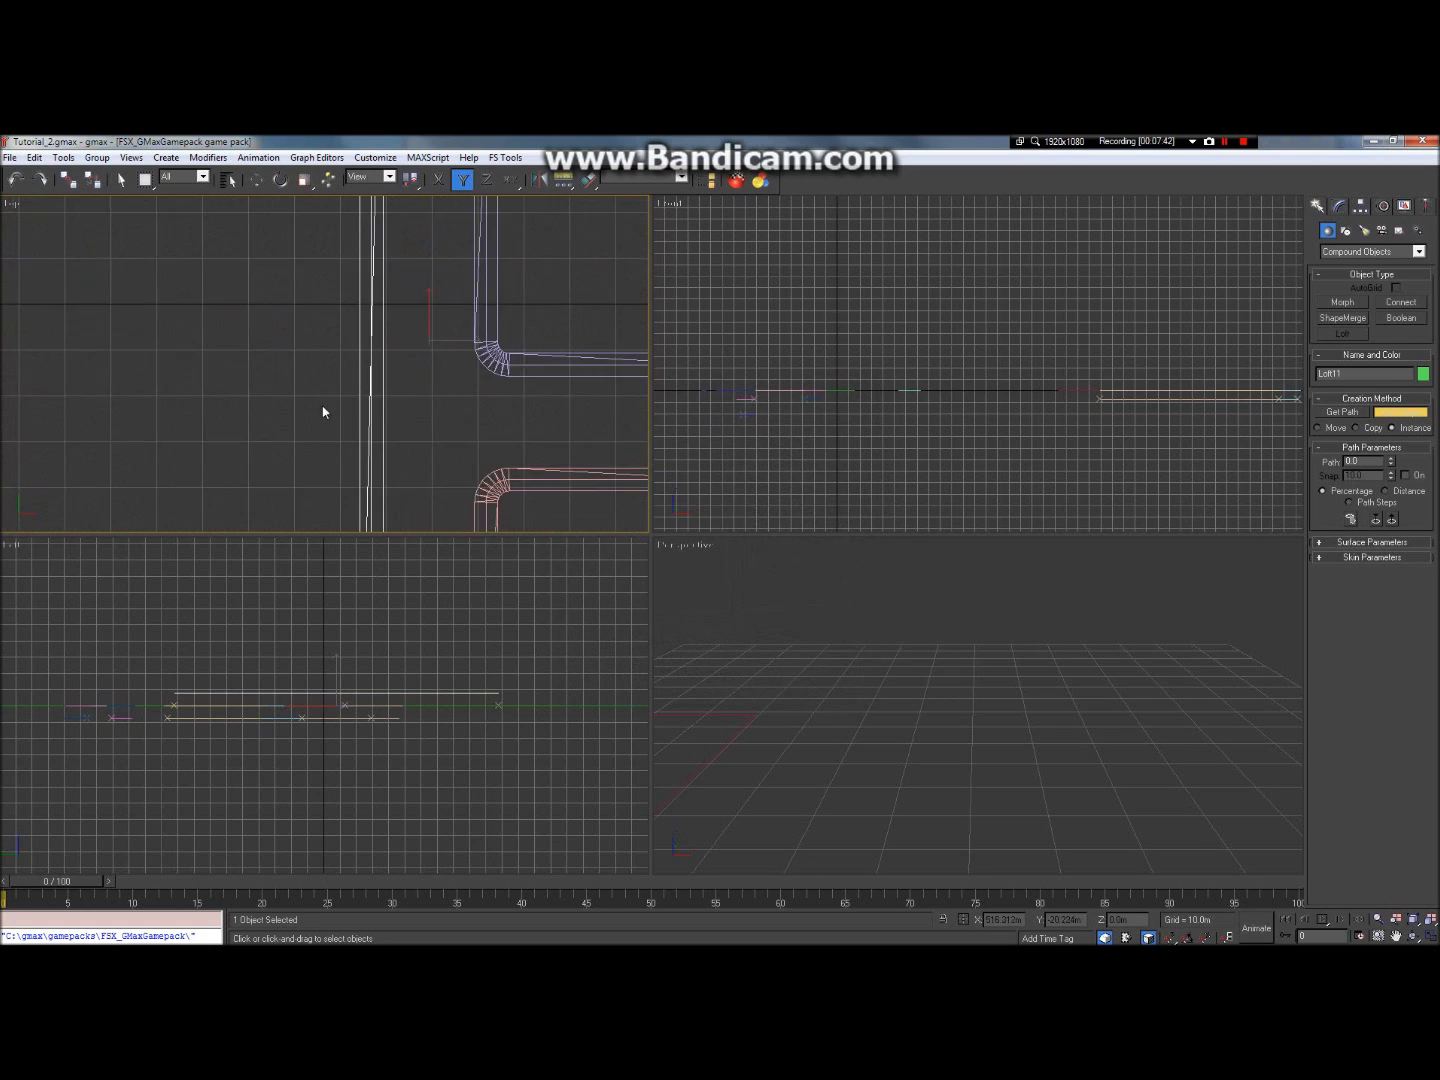
scroll(351, 424, "down", 5)
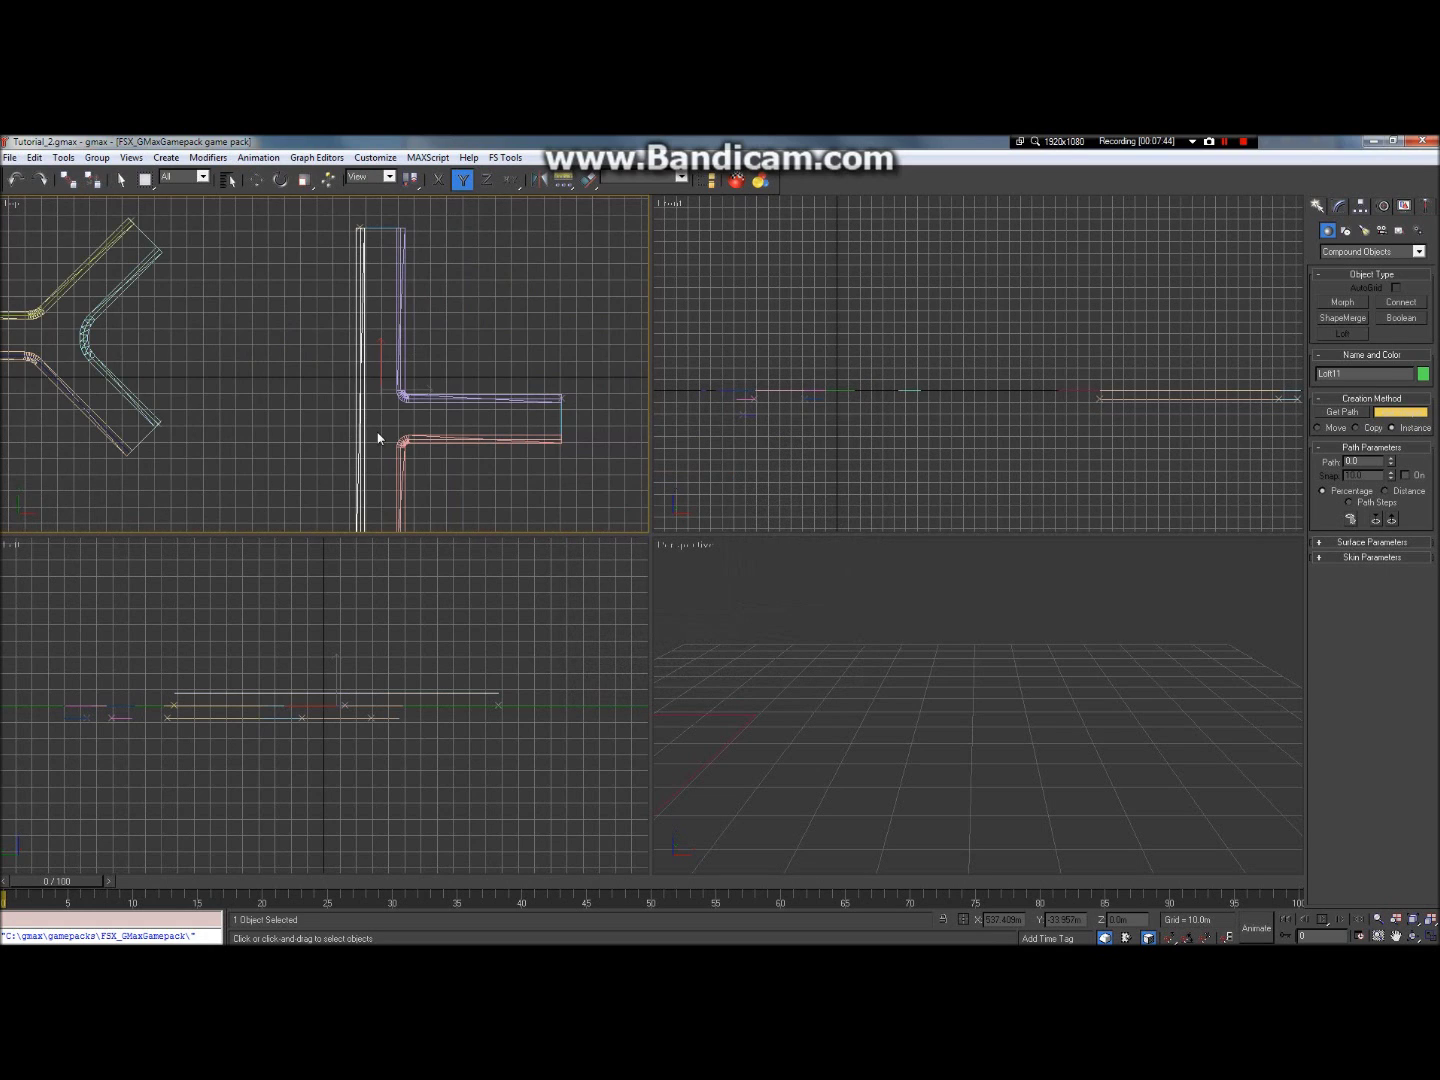
scroll(384, 285, "up", 2)
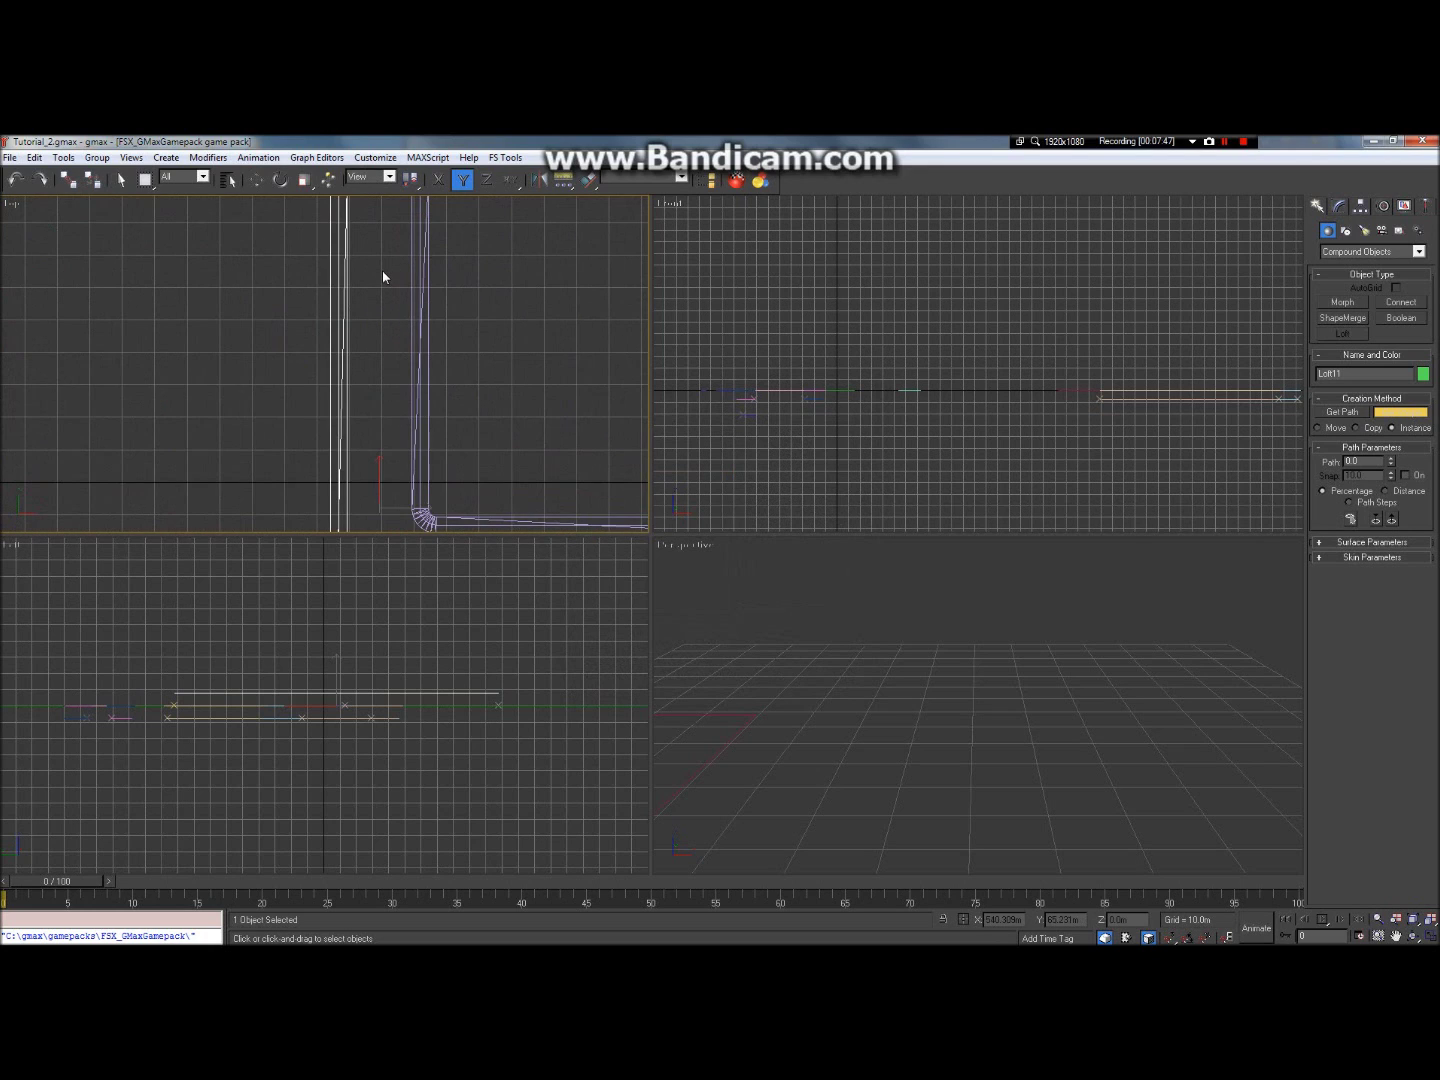
scroll(382, 270, "down", 4)
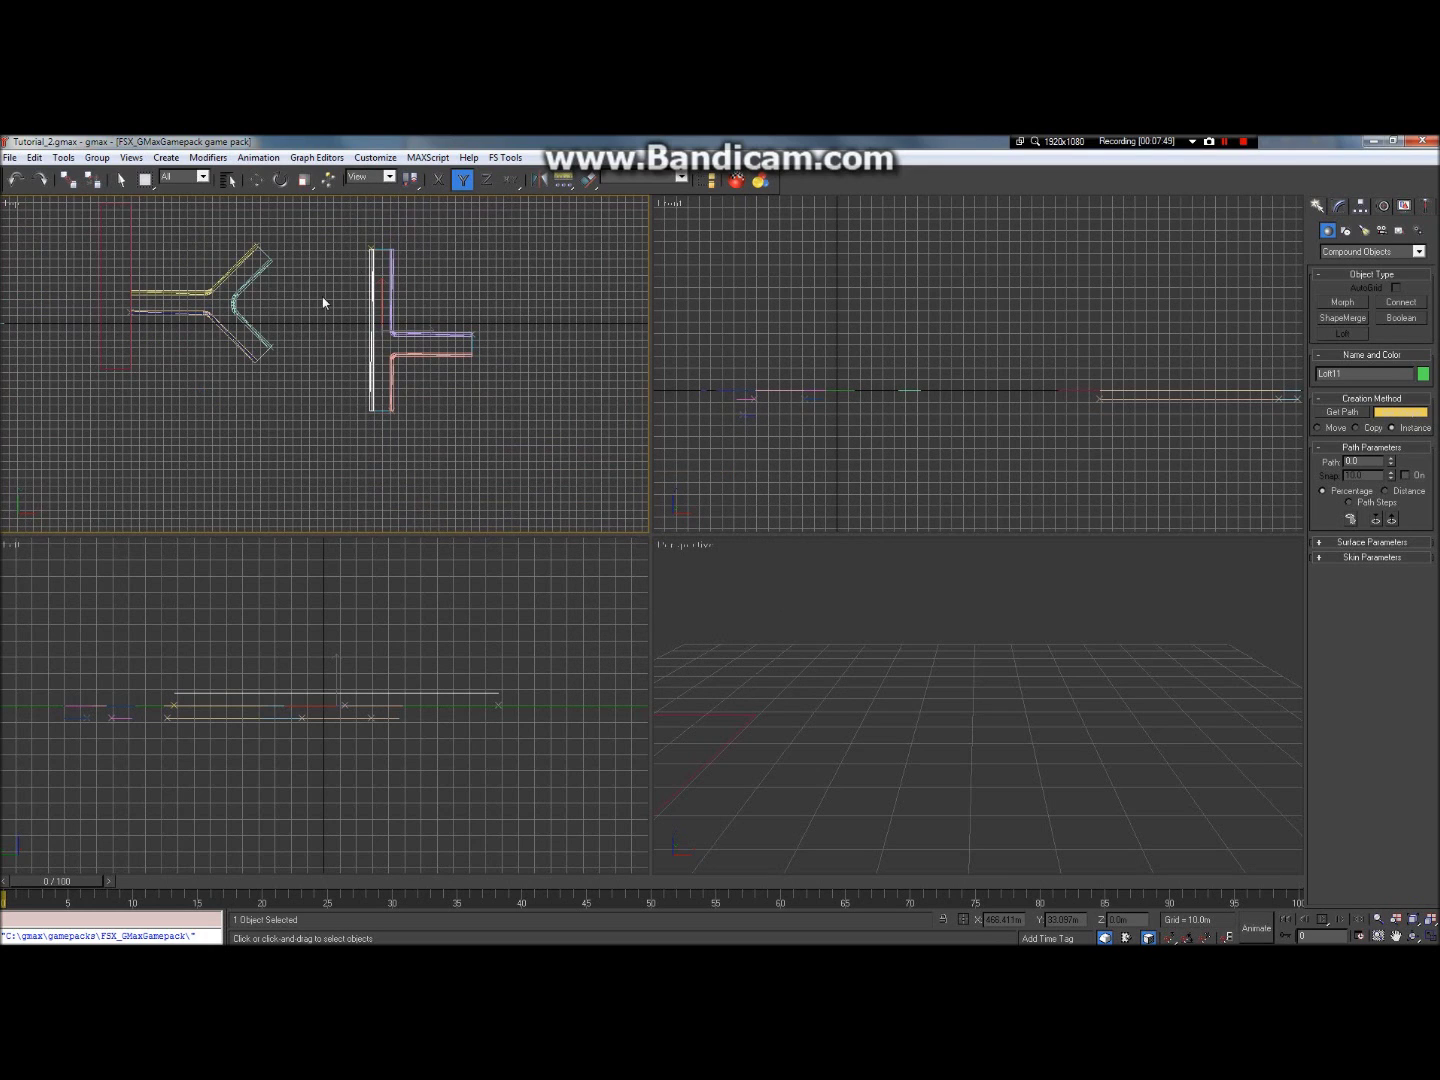
left_click(1394, 934)
left_click_drag(167, 300, 247, 396)
scroll(313, 401, "down", 2)
scroll(406, 412, "up", 2)
left_click_drag(168, 430, 408, 426)
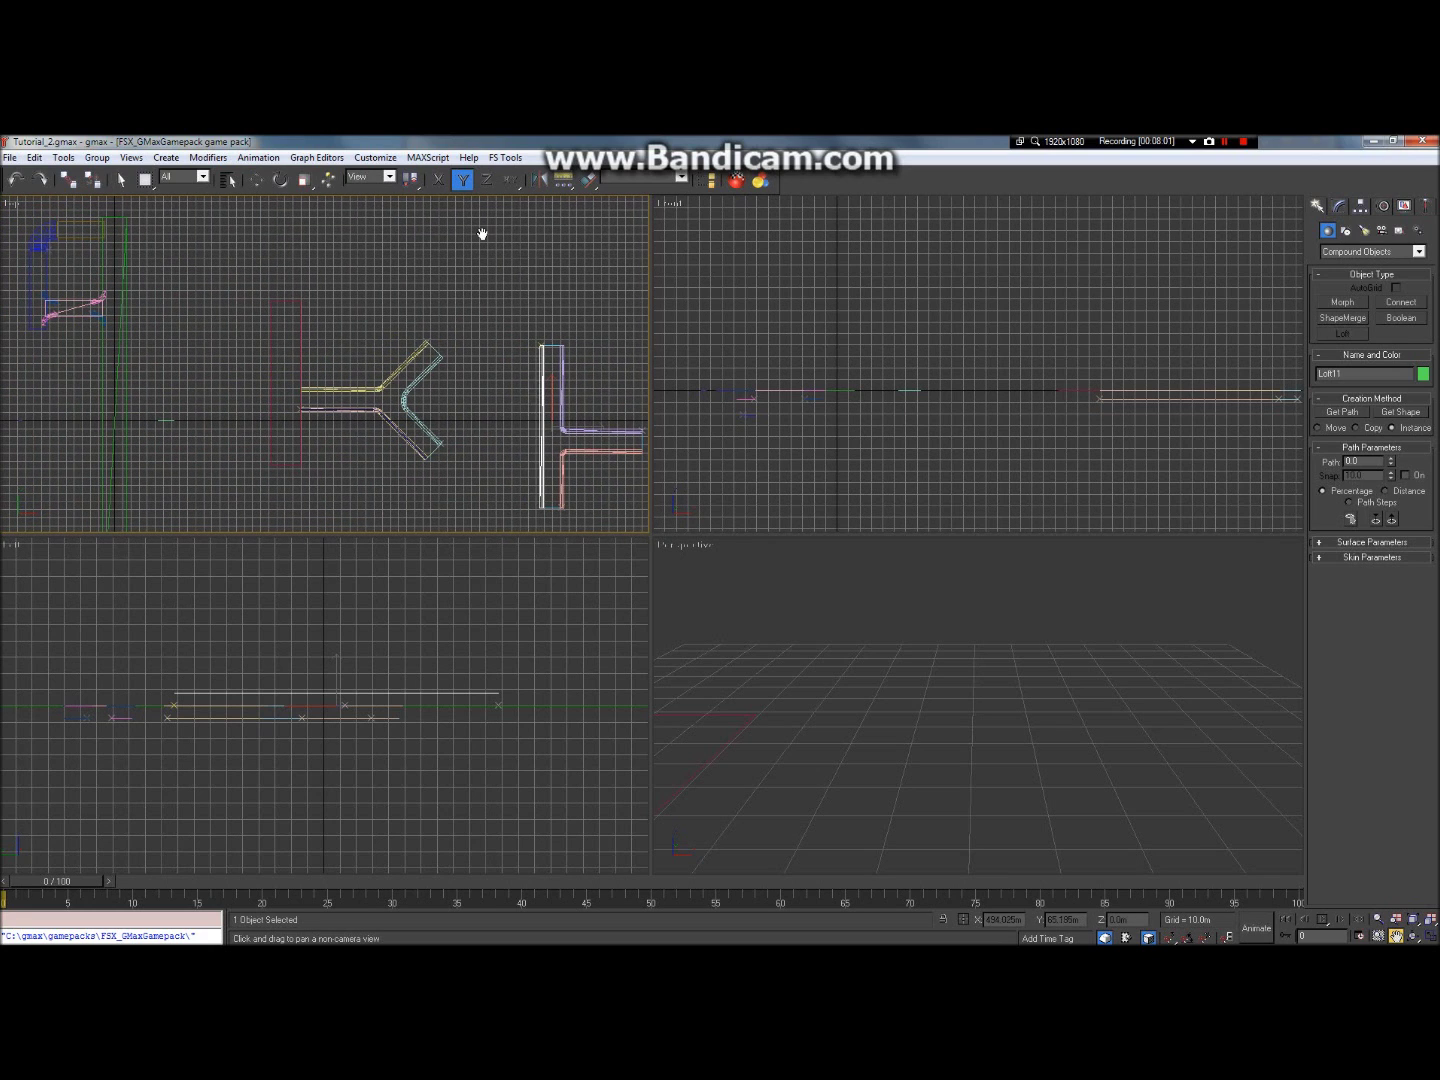
Step: Switch to the tutorial.gmax scene and view the whole airport aerial image with its runway
mouse_move(428, 141)
left_click(450, 218)
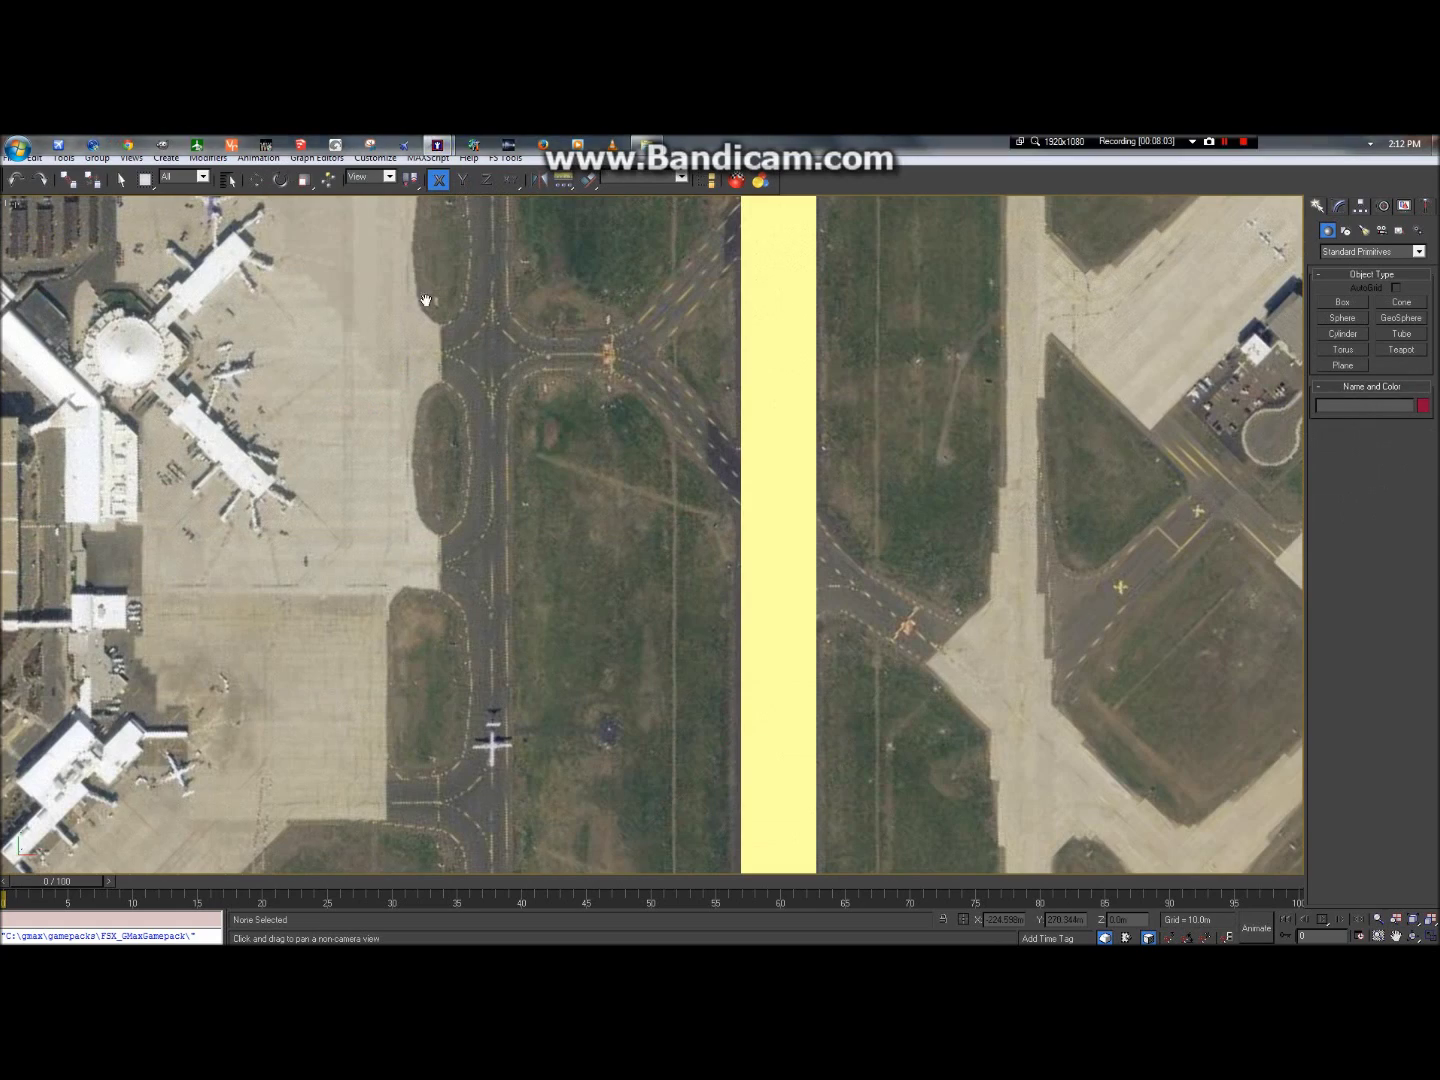
scroll(608, 566, "down", 10)
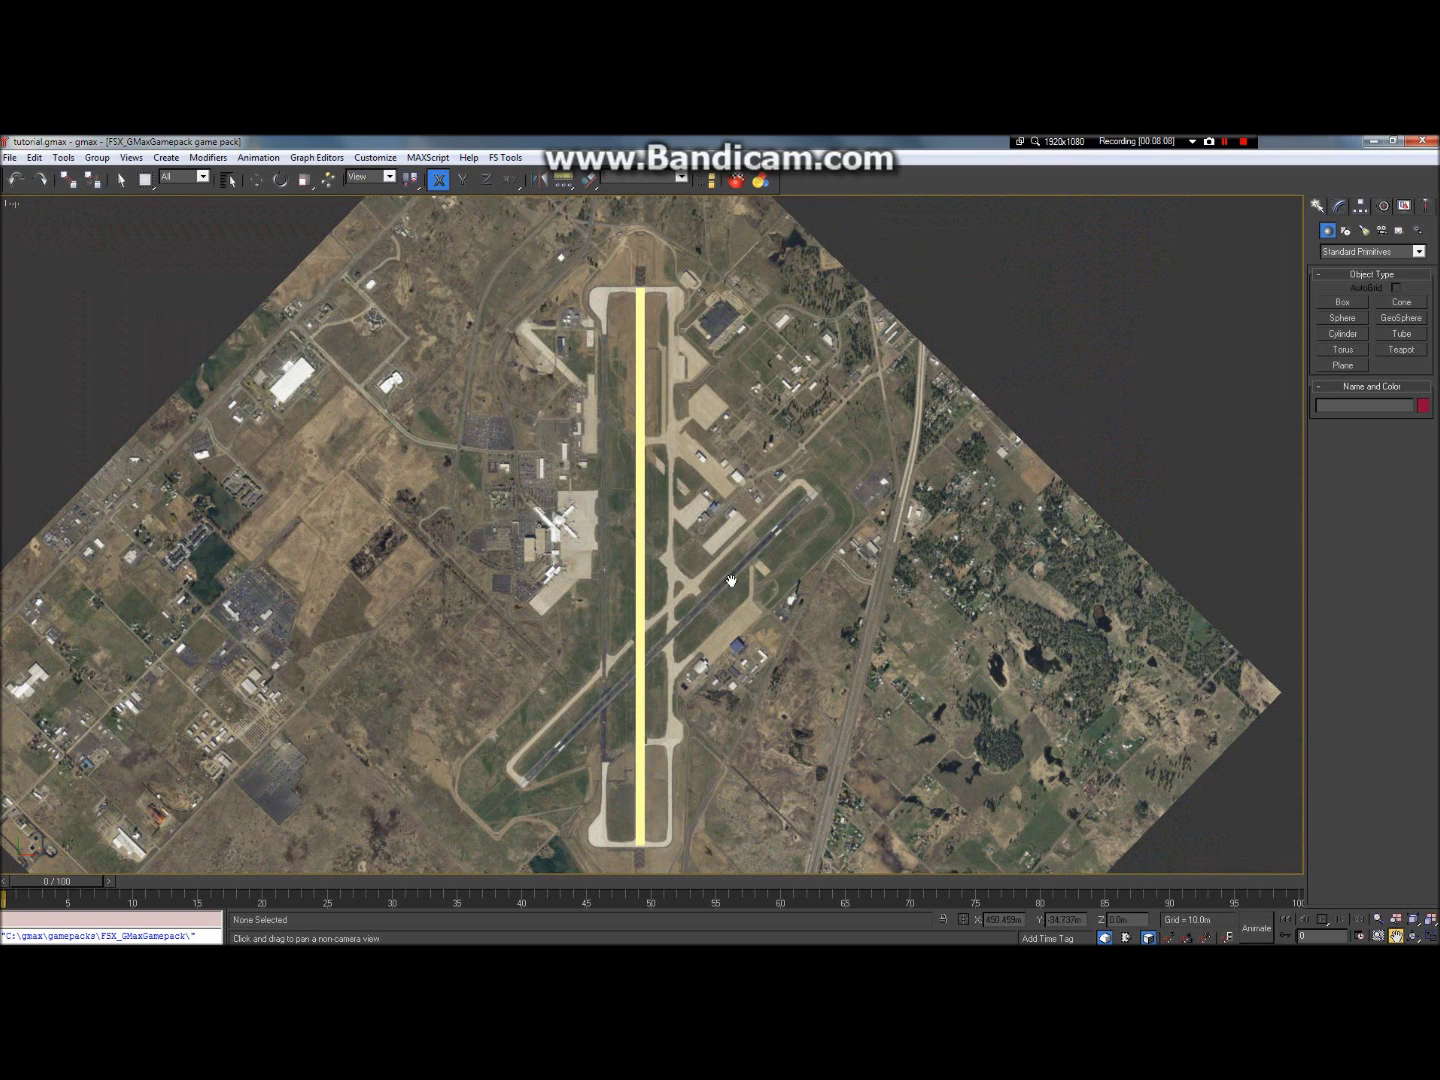
Step: Examine the taxiway junctions along the runway, beside the terminal apron and near the crossing runway, in the airport aerial image
scroll(722, 612, "up", 8)
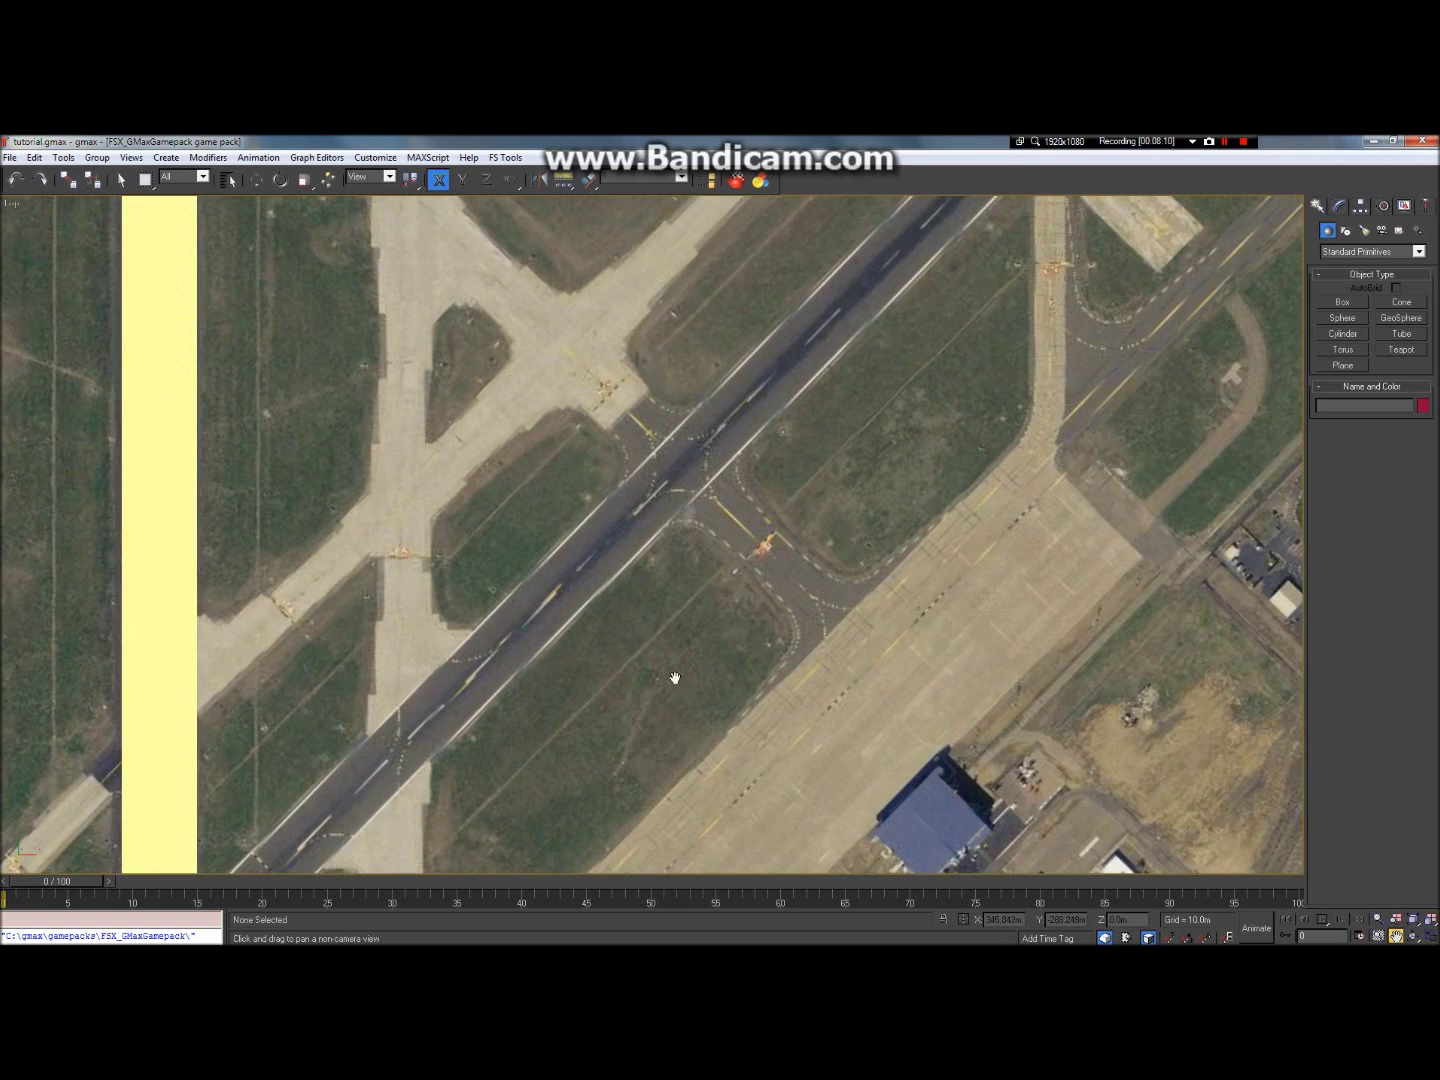
left_click_drag(675, 679, 944, 625)
mouse_move(707, 378)
left_mouse_down()
mouse_move(738, 387)
mouse_move(954, 580)
mouse_move(841, 576)
left_mouse_up()
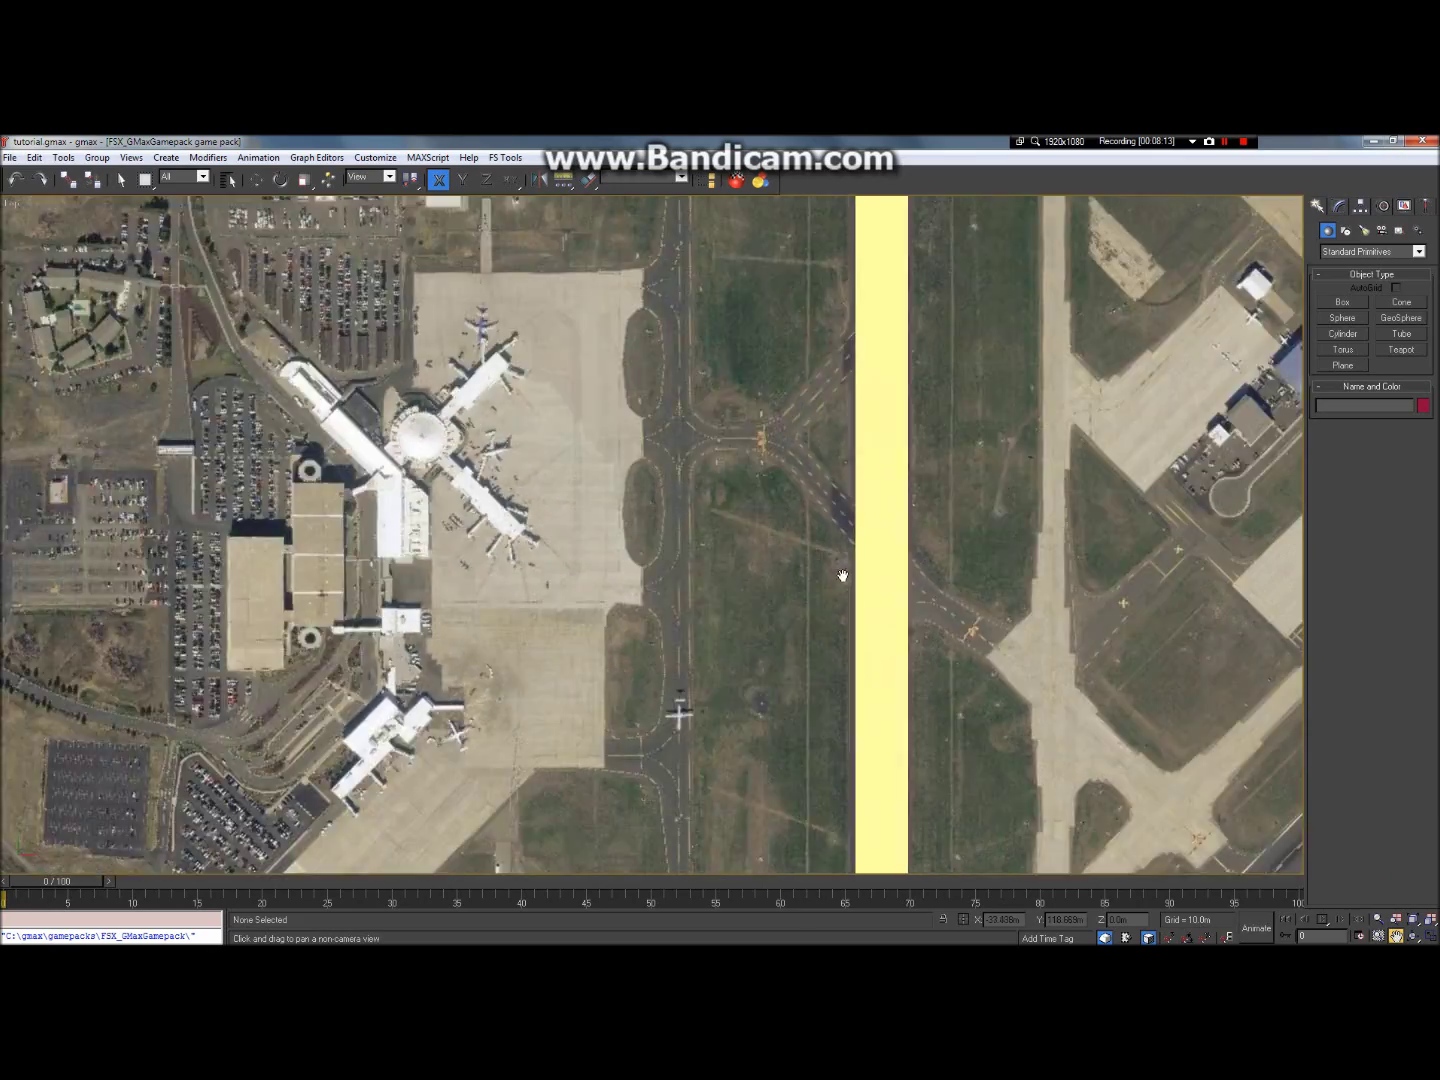
scroll(841, 576, "down", 4)
left_click_drag(741, 430, 758, 509)
scroll(758, 579, "up", 8)
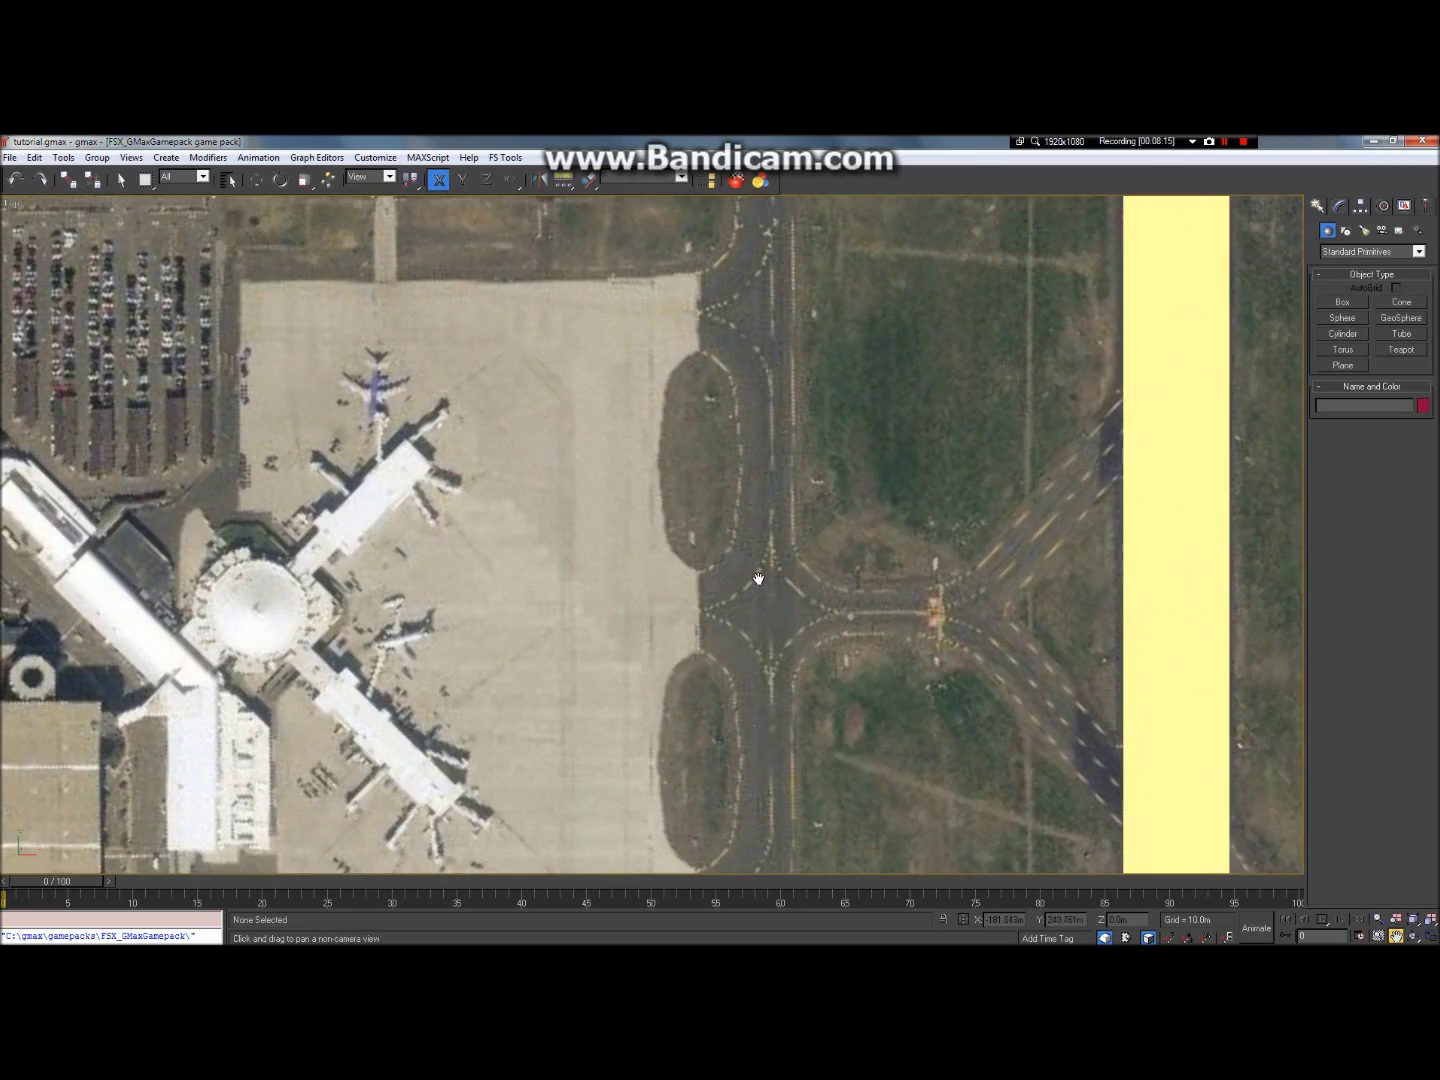
left_click_drag(1004, 588, 935, 720)
left_click_drag(949, 605, 900, 716)
left_click_drag(976, 319, 935, 450)
mouse_move(925, 166)
left_mouse_down()
mouse_move(886, 294)
mouse_move(861, 511)
left_mouse_up()
scroll(860, 482, "down", 3)
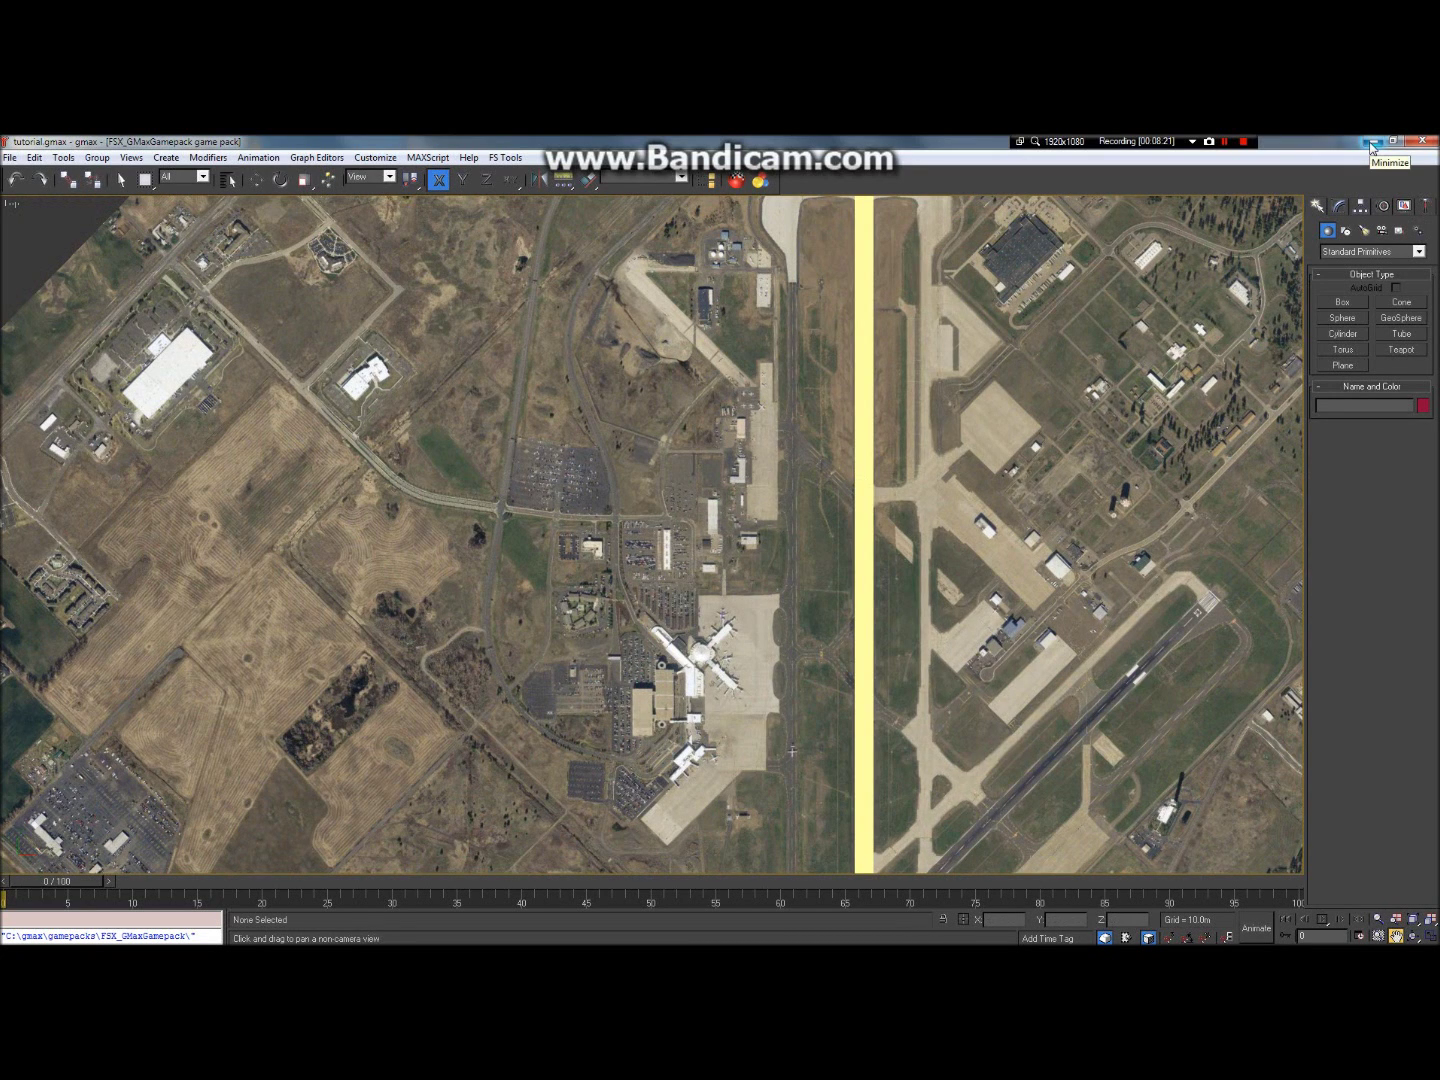
Step: Switch back to the Tutorial_2.gmax scene and review the bordered Y and T junctions together with the rest of the layout
mouse_move(298, 141)
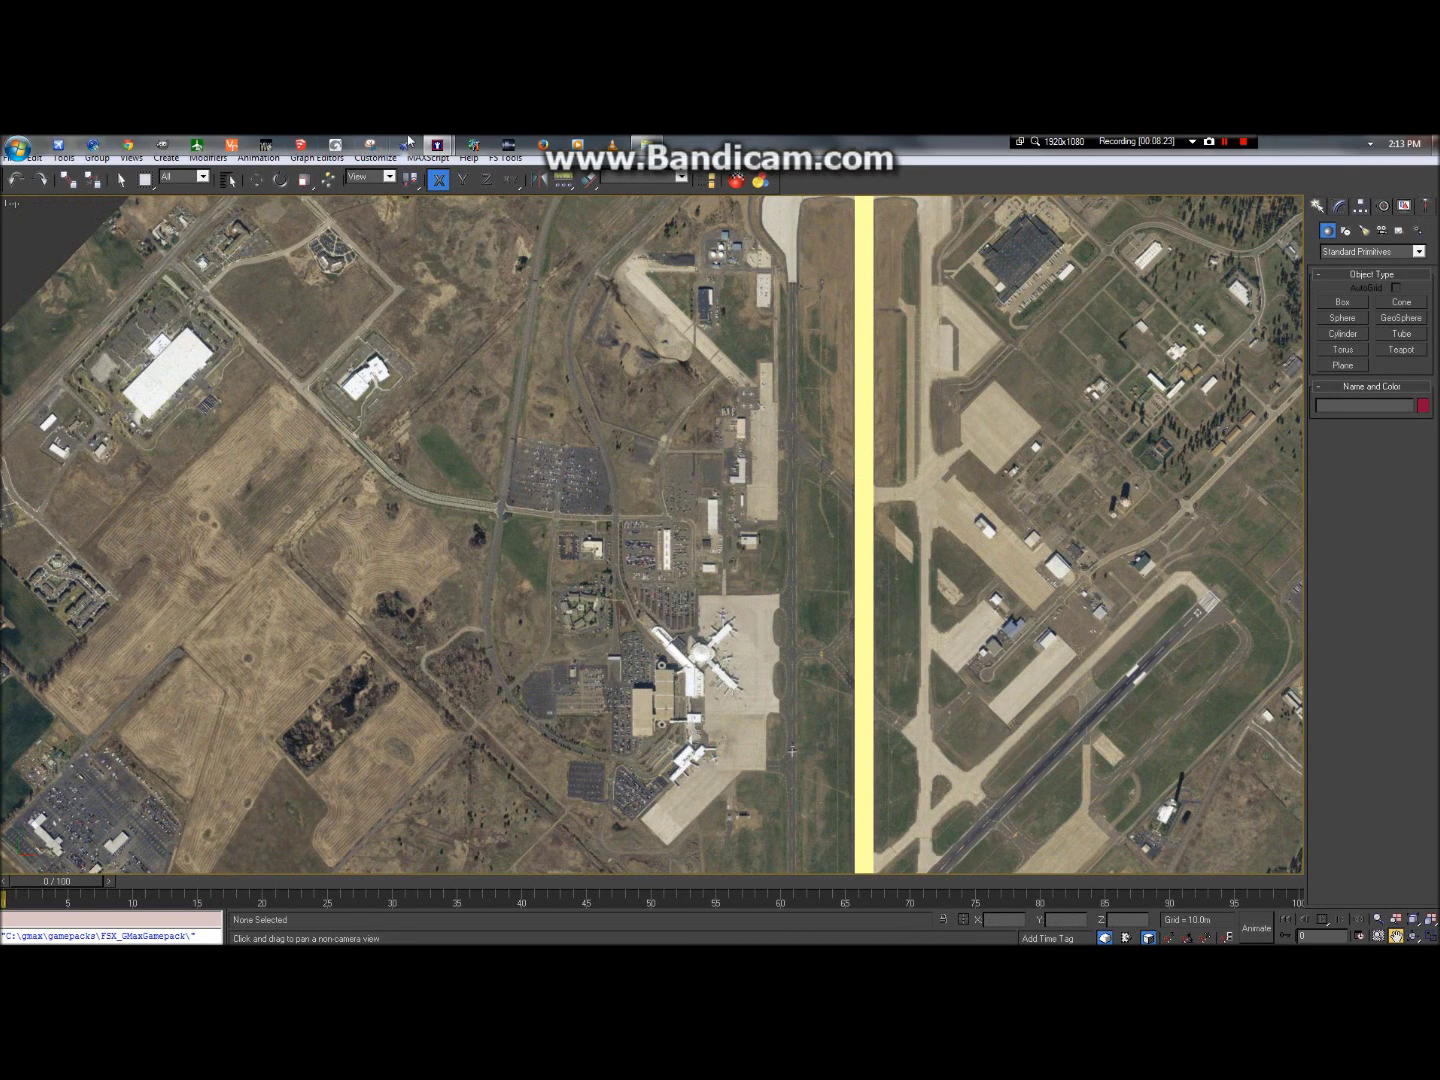
mouse_move(436, 144)
left_click(499, 262)
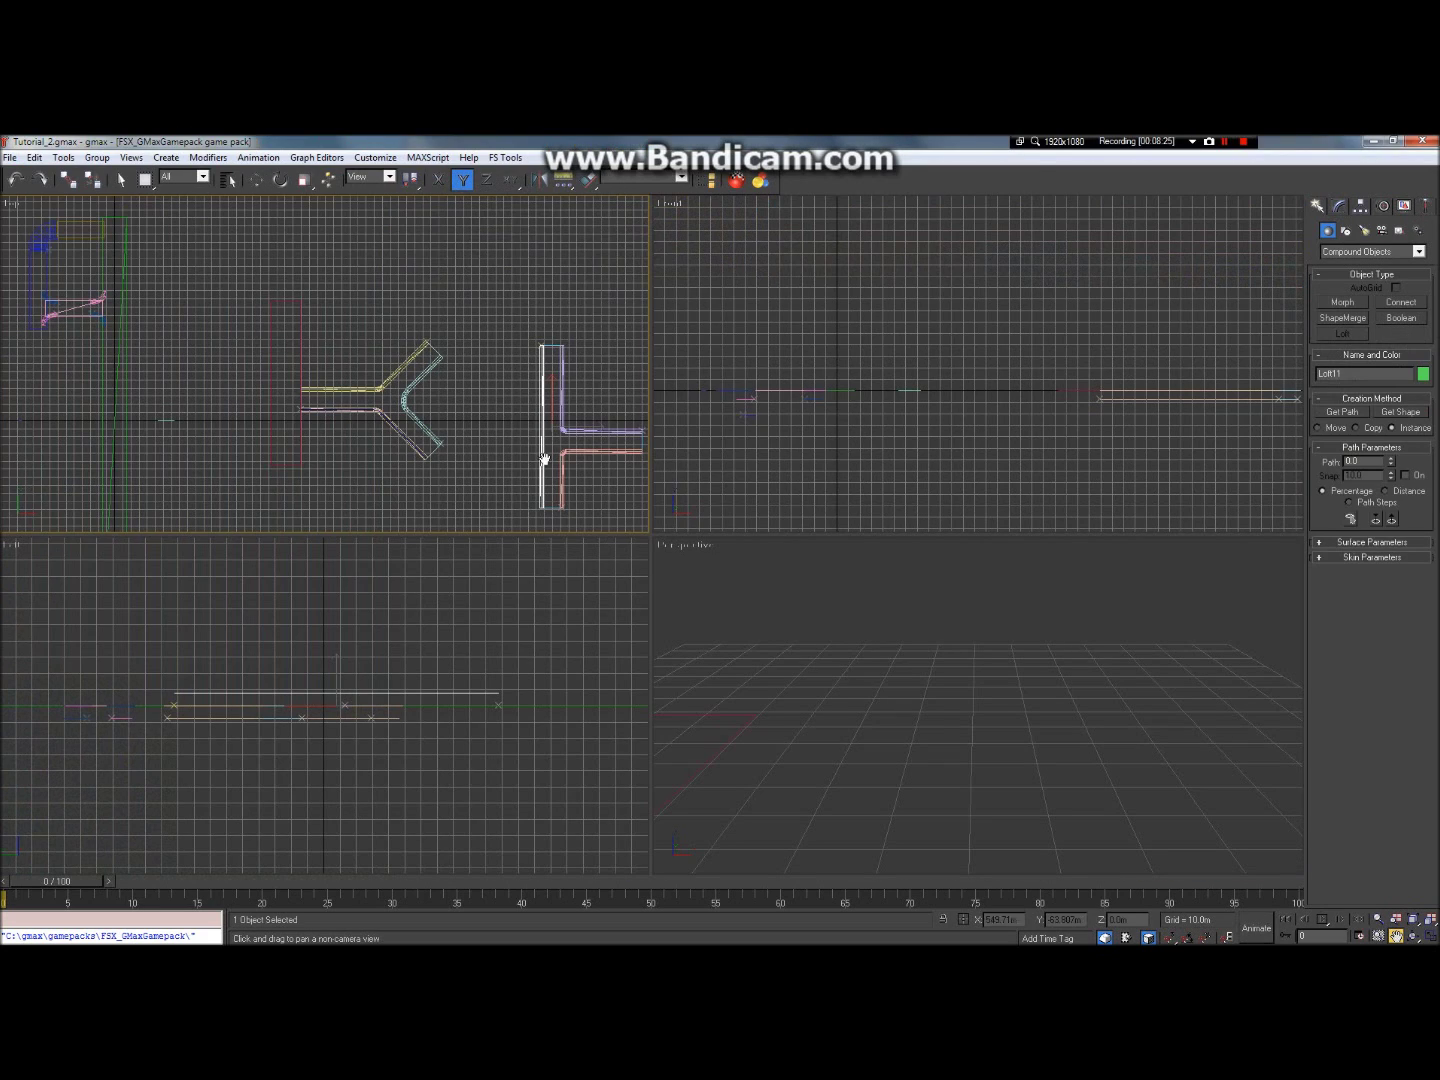
left_click_drag(470, 422, 338, 377)
scroll(590, 399, "up", 4)
scroll(338, 377, "down", 5)
left_click_drag(431, 364, 353, 405)
scroll(351, 377, "down", 4)
scroll(409, 370, "down", 2)
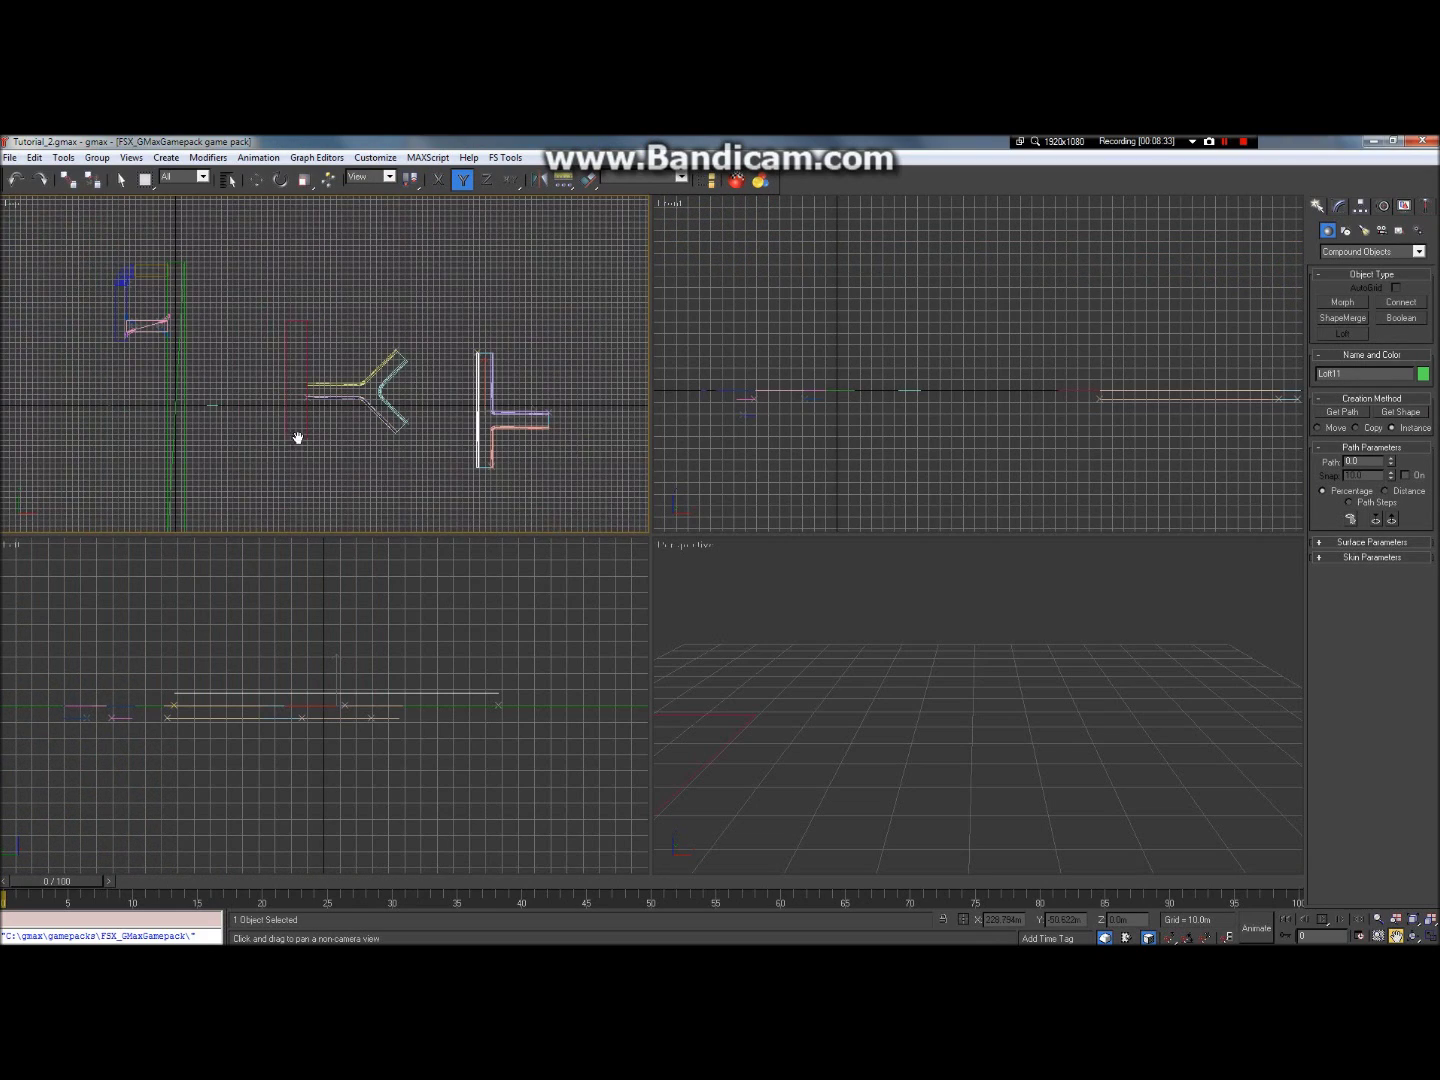
left_click_drag(245, 410, 401, 408)
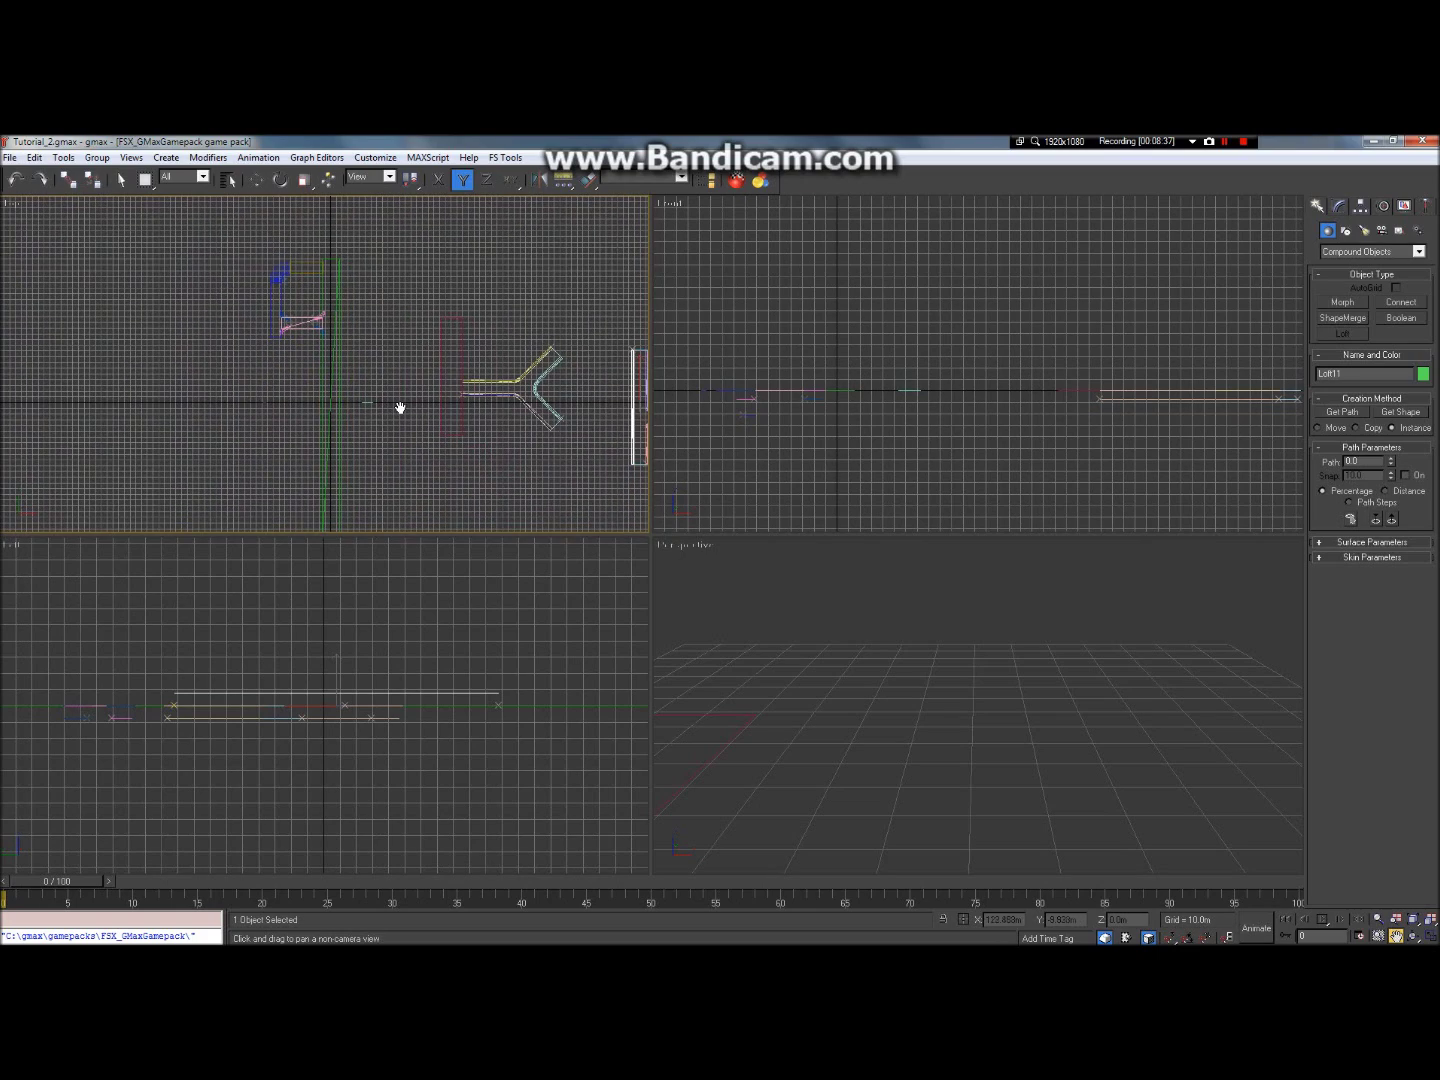